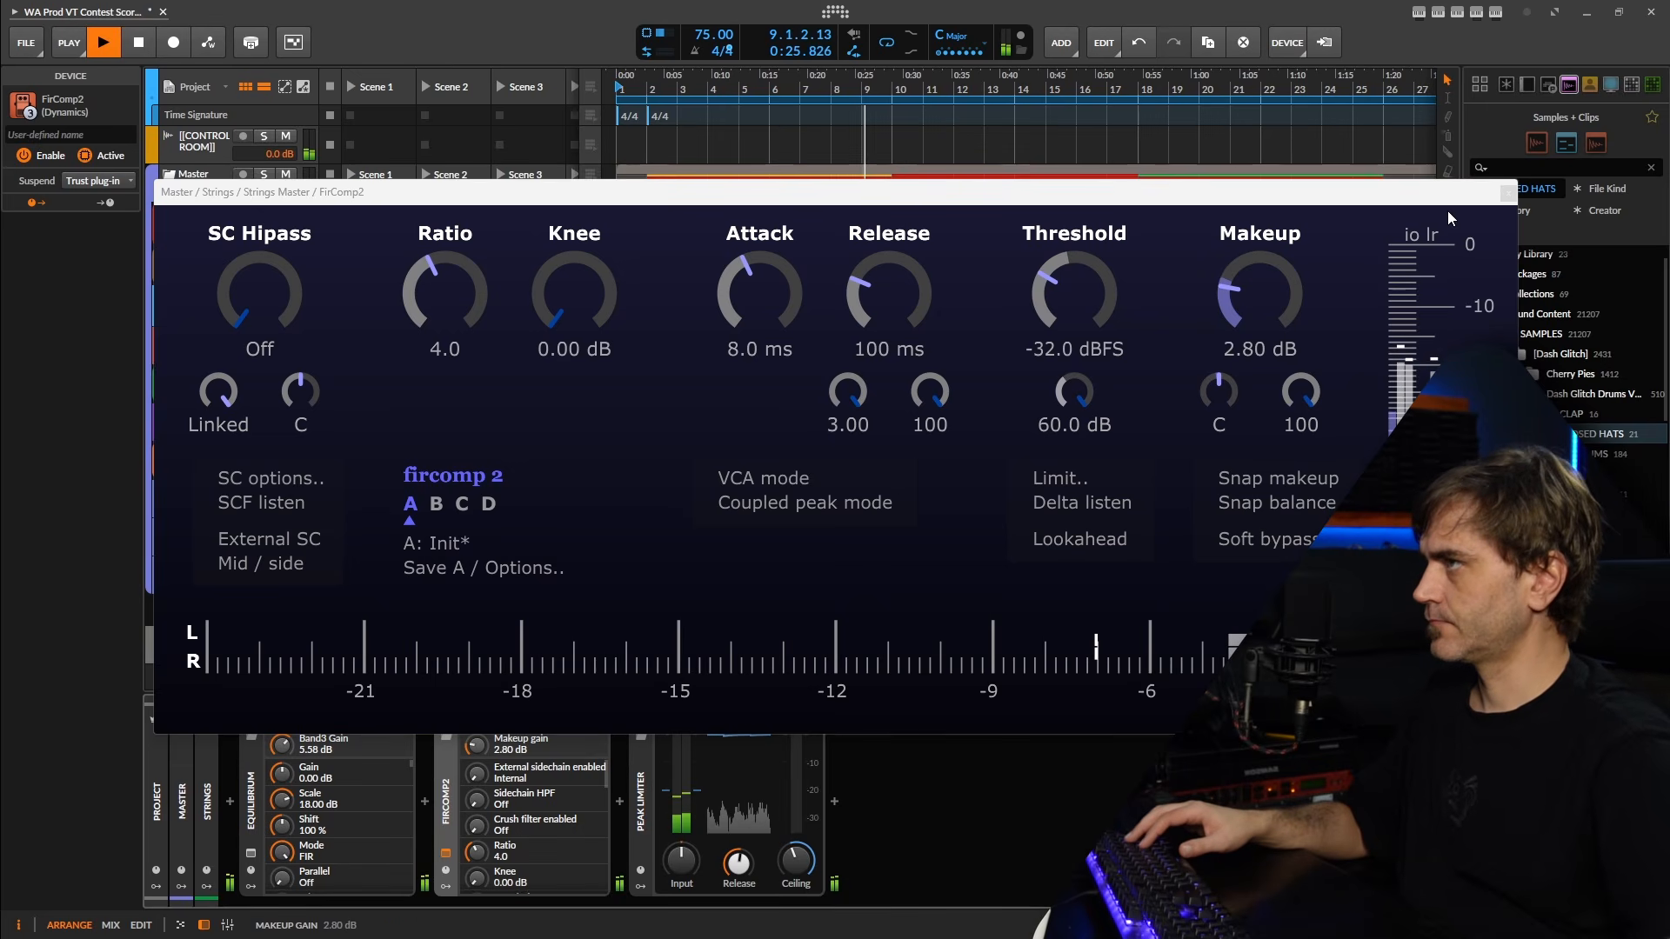
# Close the FirComp2 plug-in window to return to the arrangement.
pyautogui.click(1509, 194)
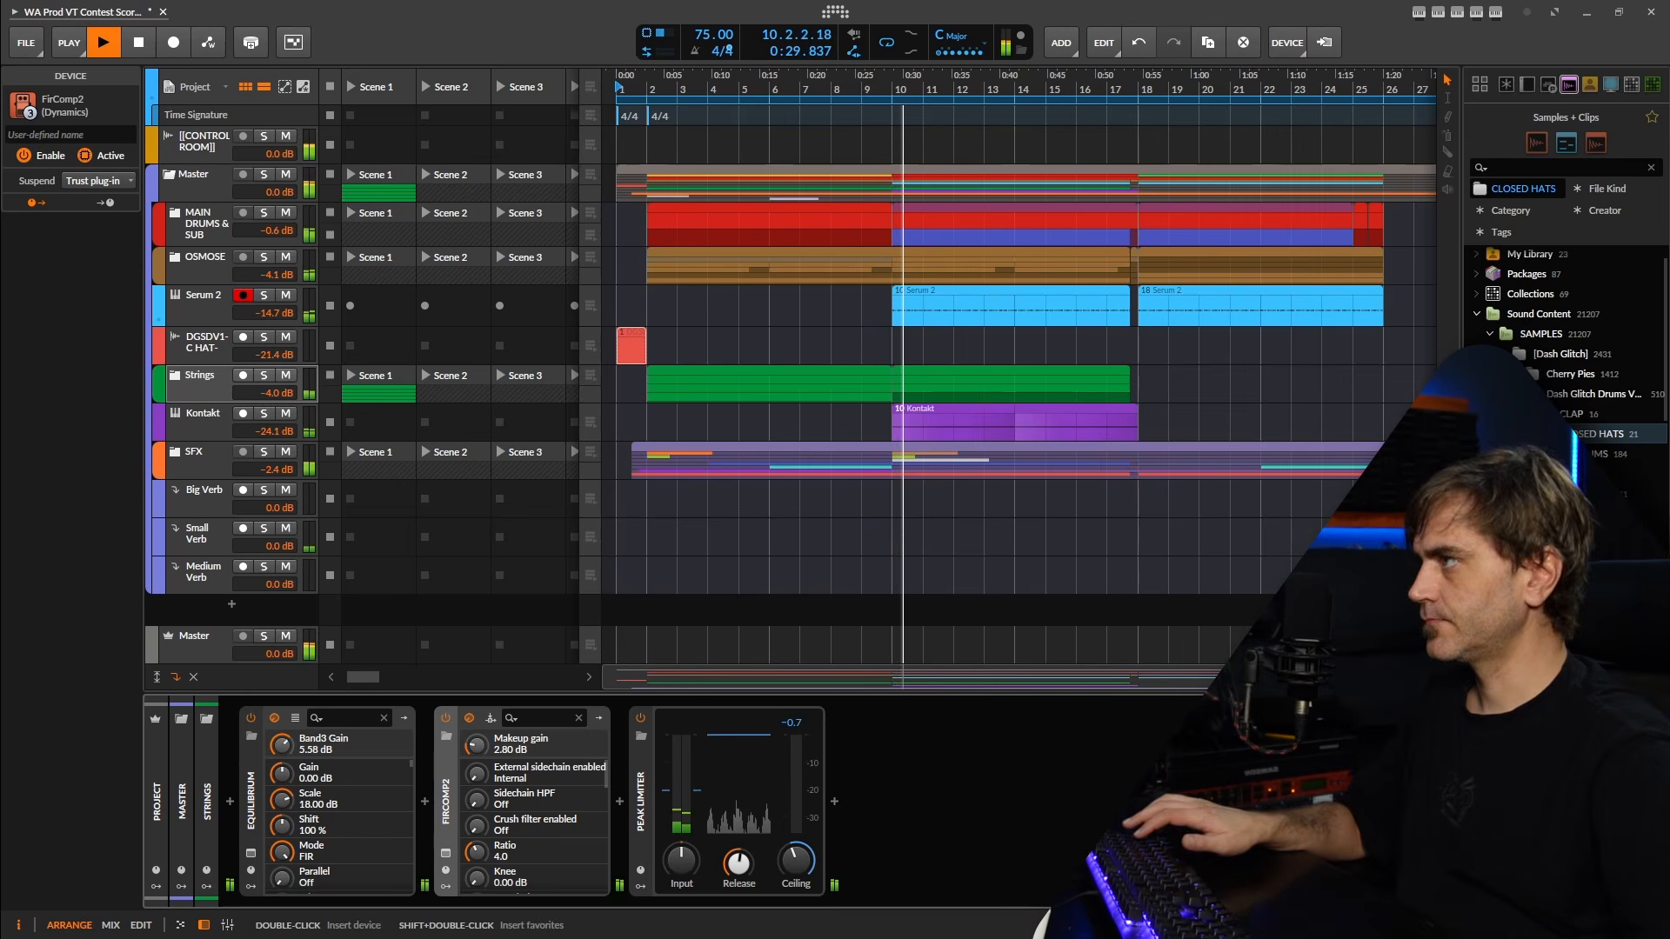
pyautogui.scroll(-1, 1143, 487)
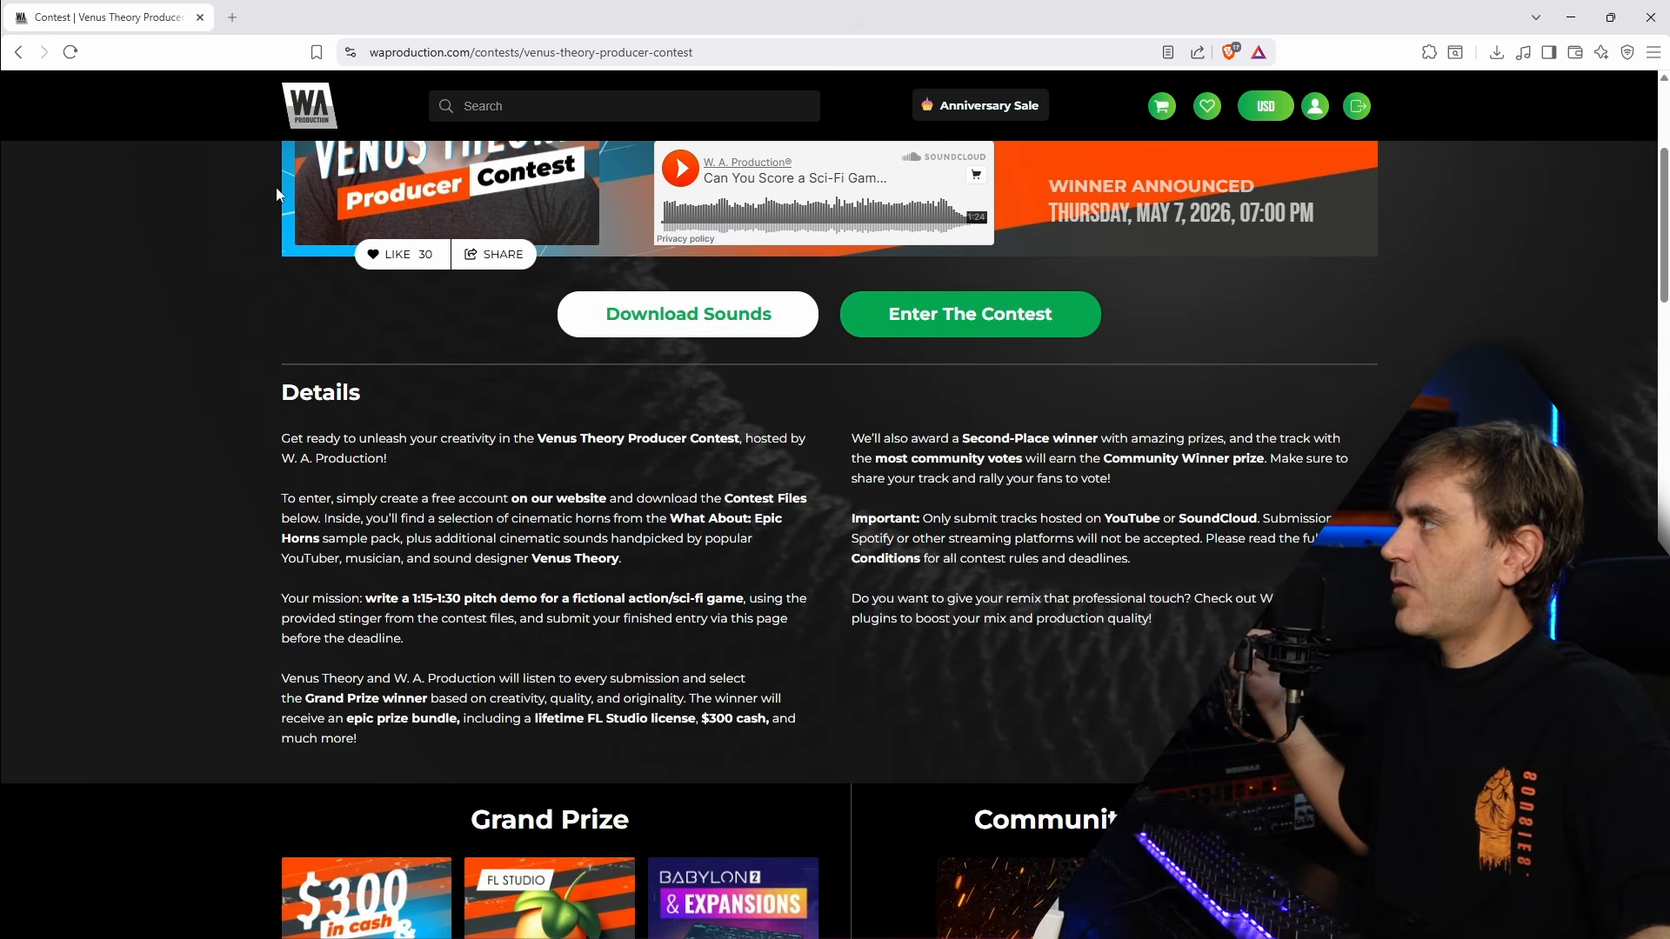
pyautogui.moveTo(122, 25); pyautogui.dragTo(1669, 218)
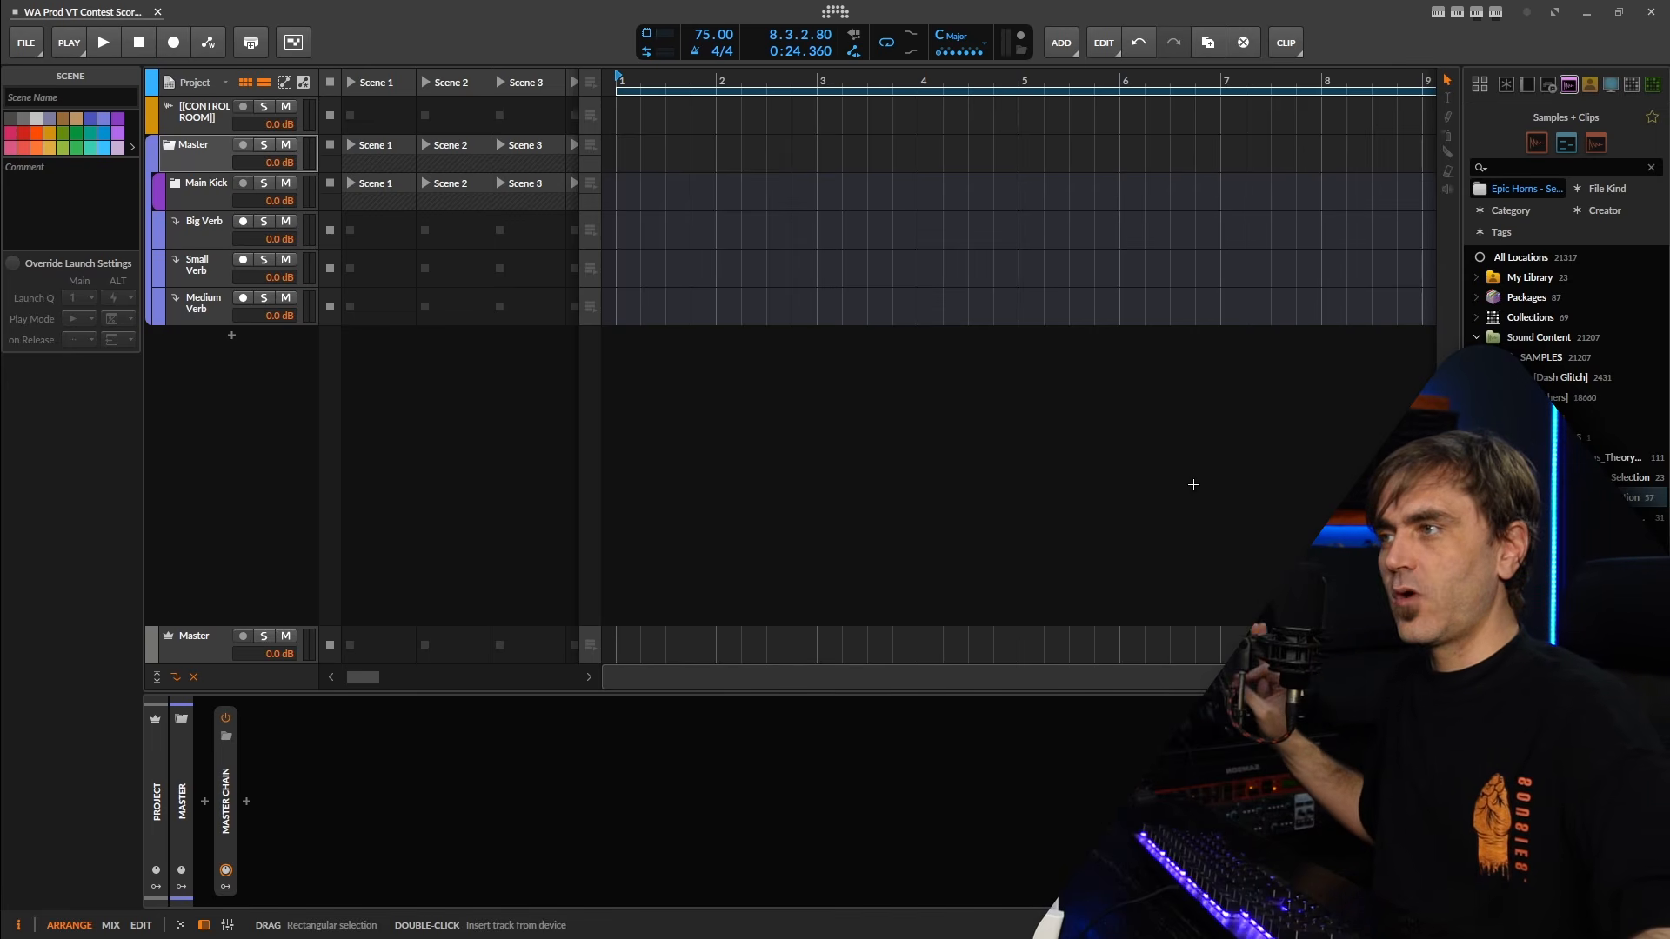
# Add a new audio track and place it inside the Master group below Main Kick.
pyautogui.moveTo(916, 82); pyautogui.dragTo(916, 261)
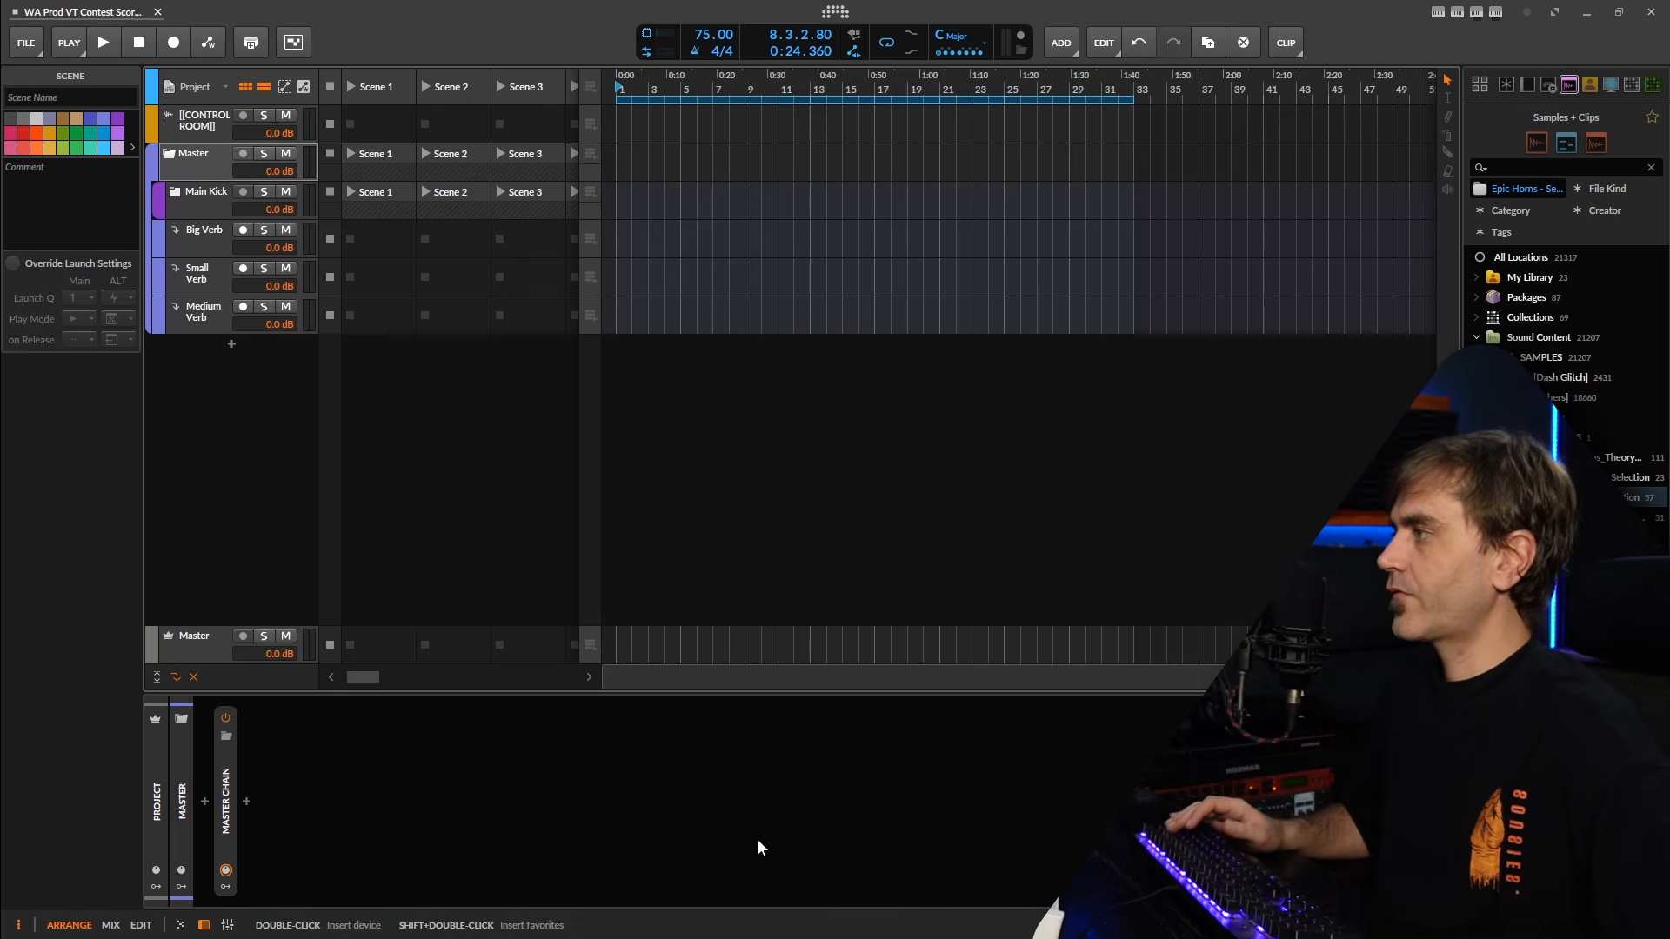
pyautogui.click(759, 842)
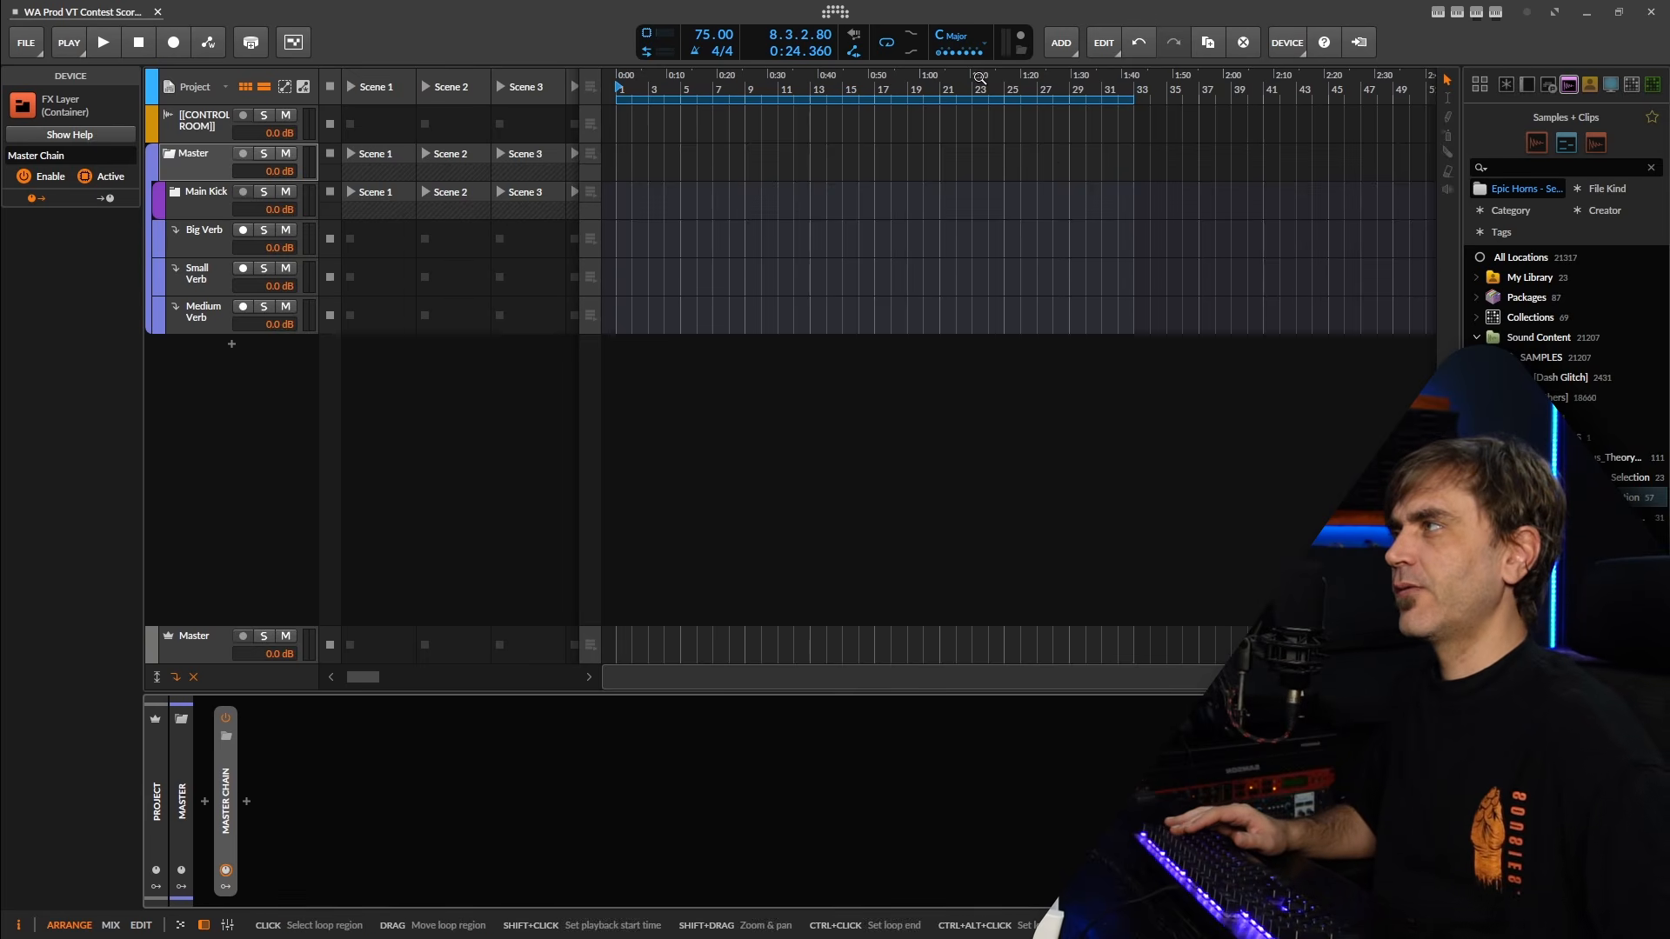
pyautogui.click(255, 433)
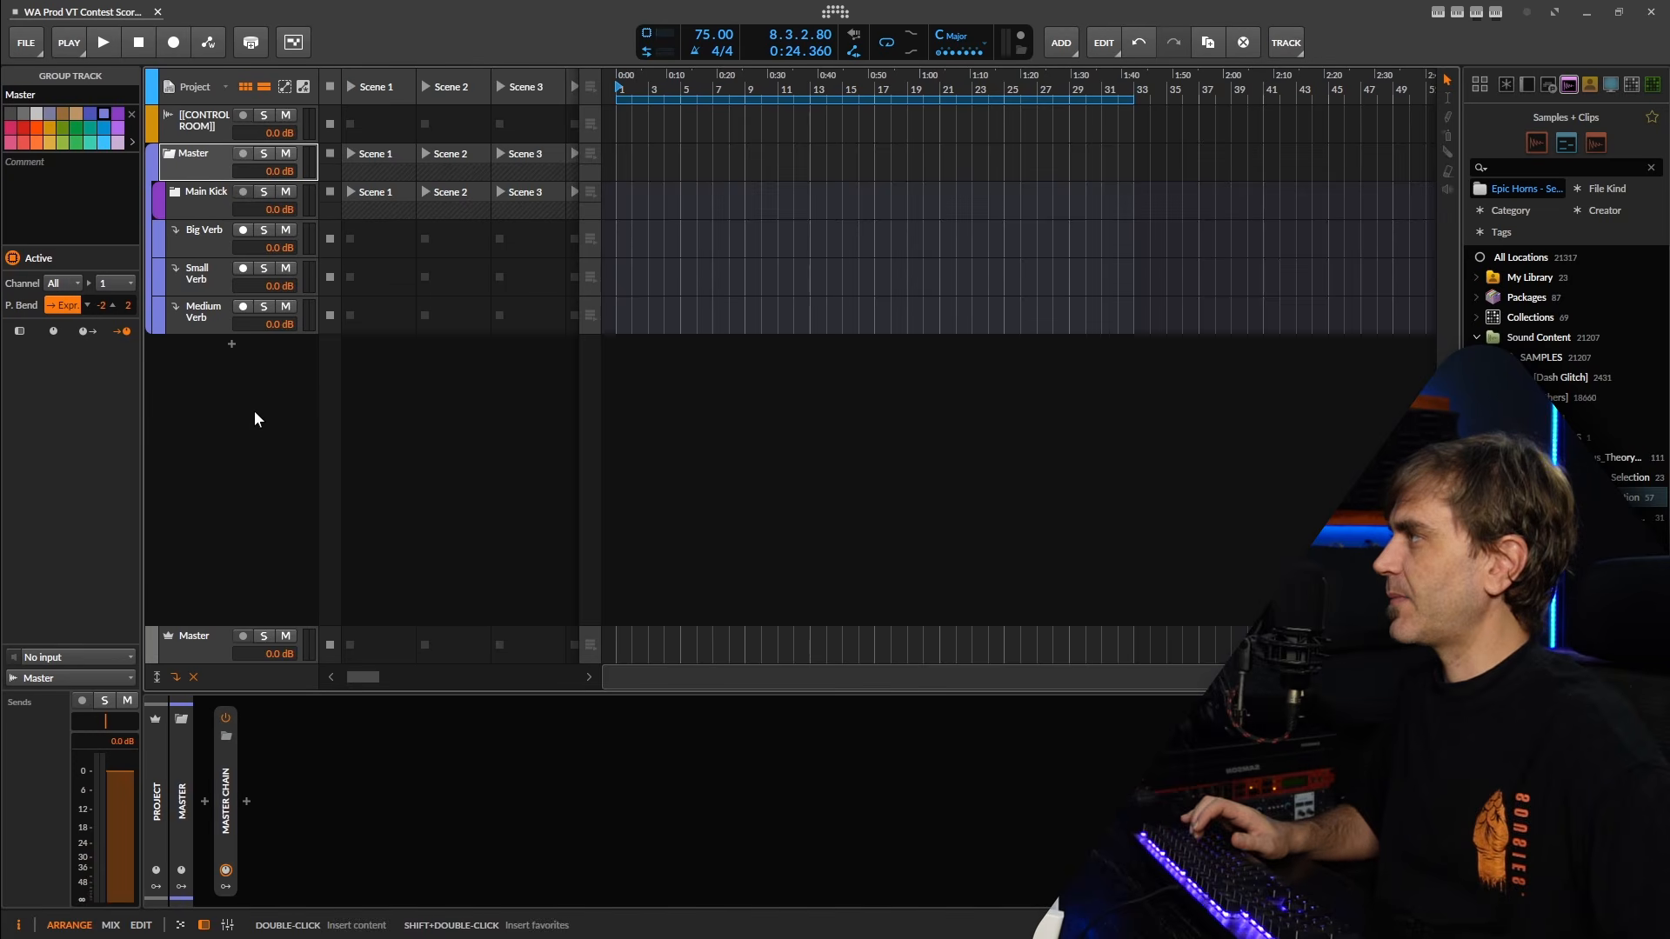
pyautogui.rightClick(222, 447)
pyautogui.click(280, 486)
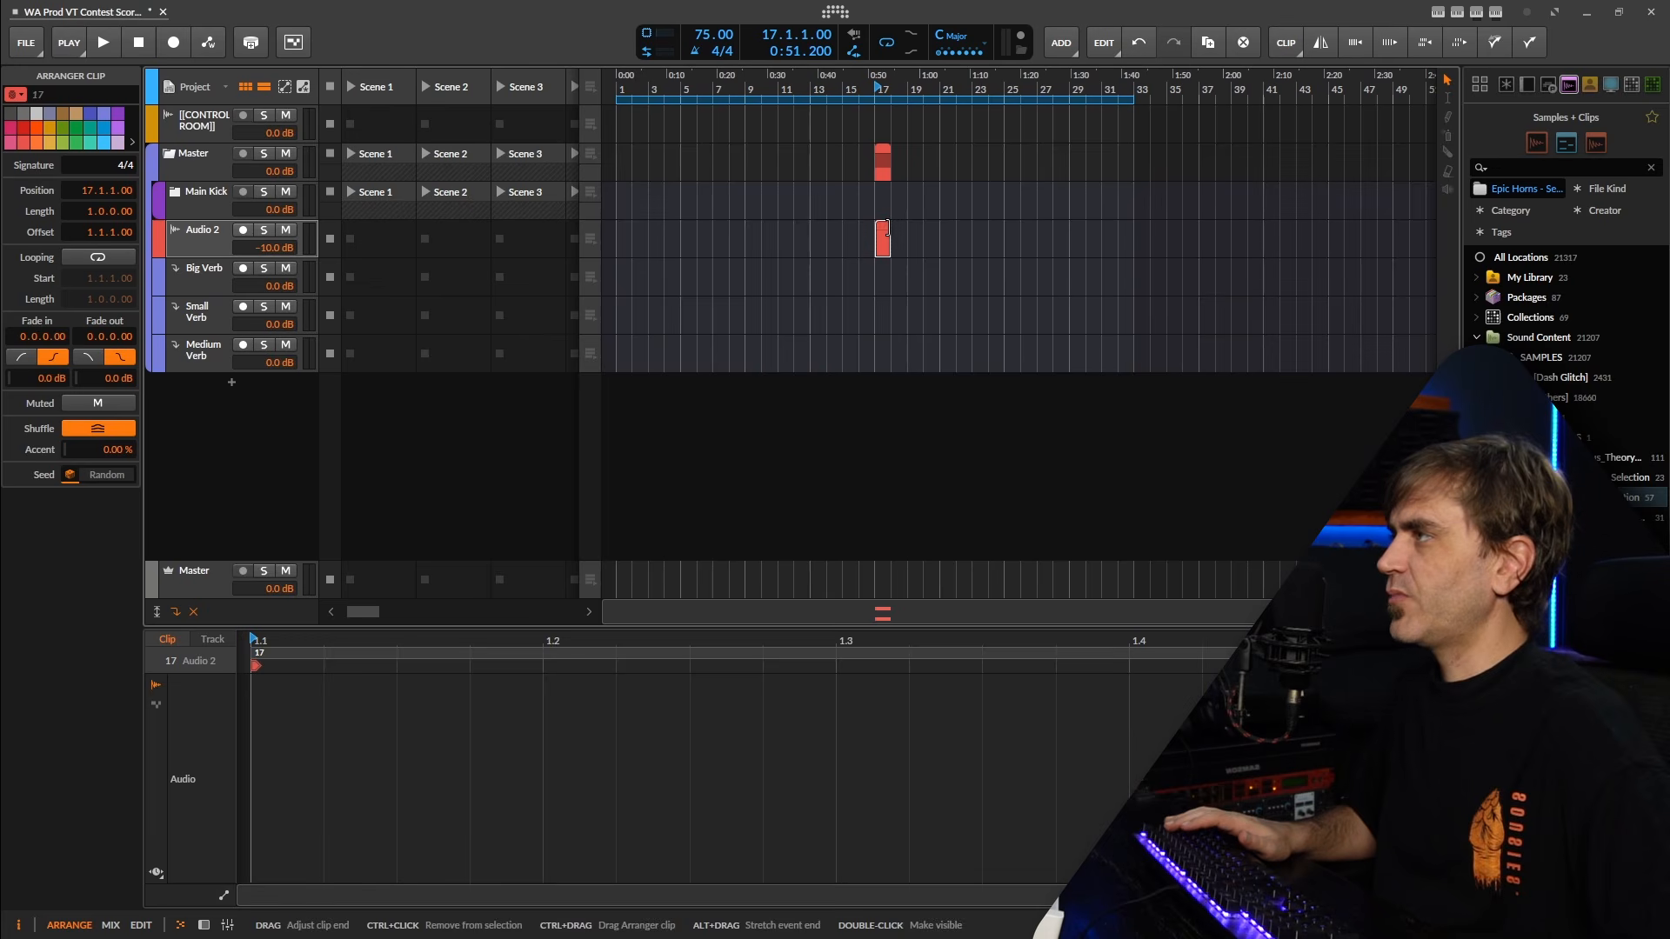
# Fill the Audio 2 track with three consecutive eight-bar clips starting at bars 1, 9 and 17.
pyautogui.moveTo(889, 234); pyautogui.dragTo(1003, 228)
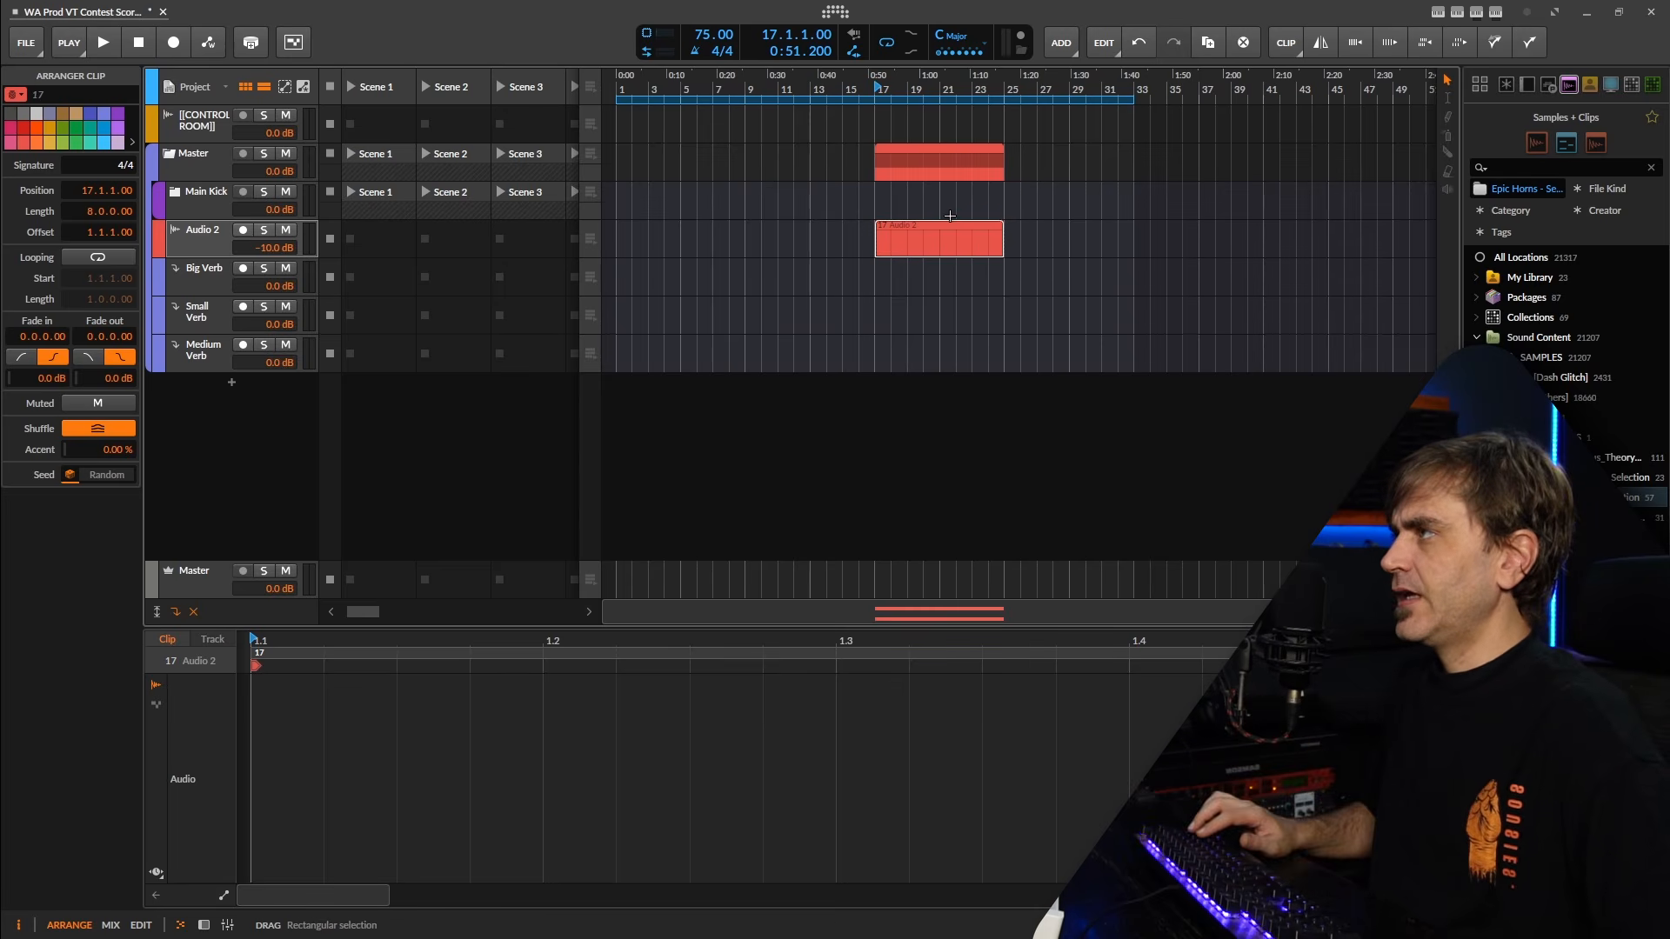
pyautogui.moveTo(948, 222); pyautogui.dragTo(818, 249)
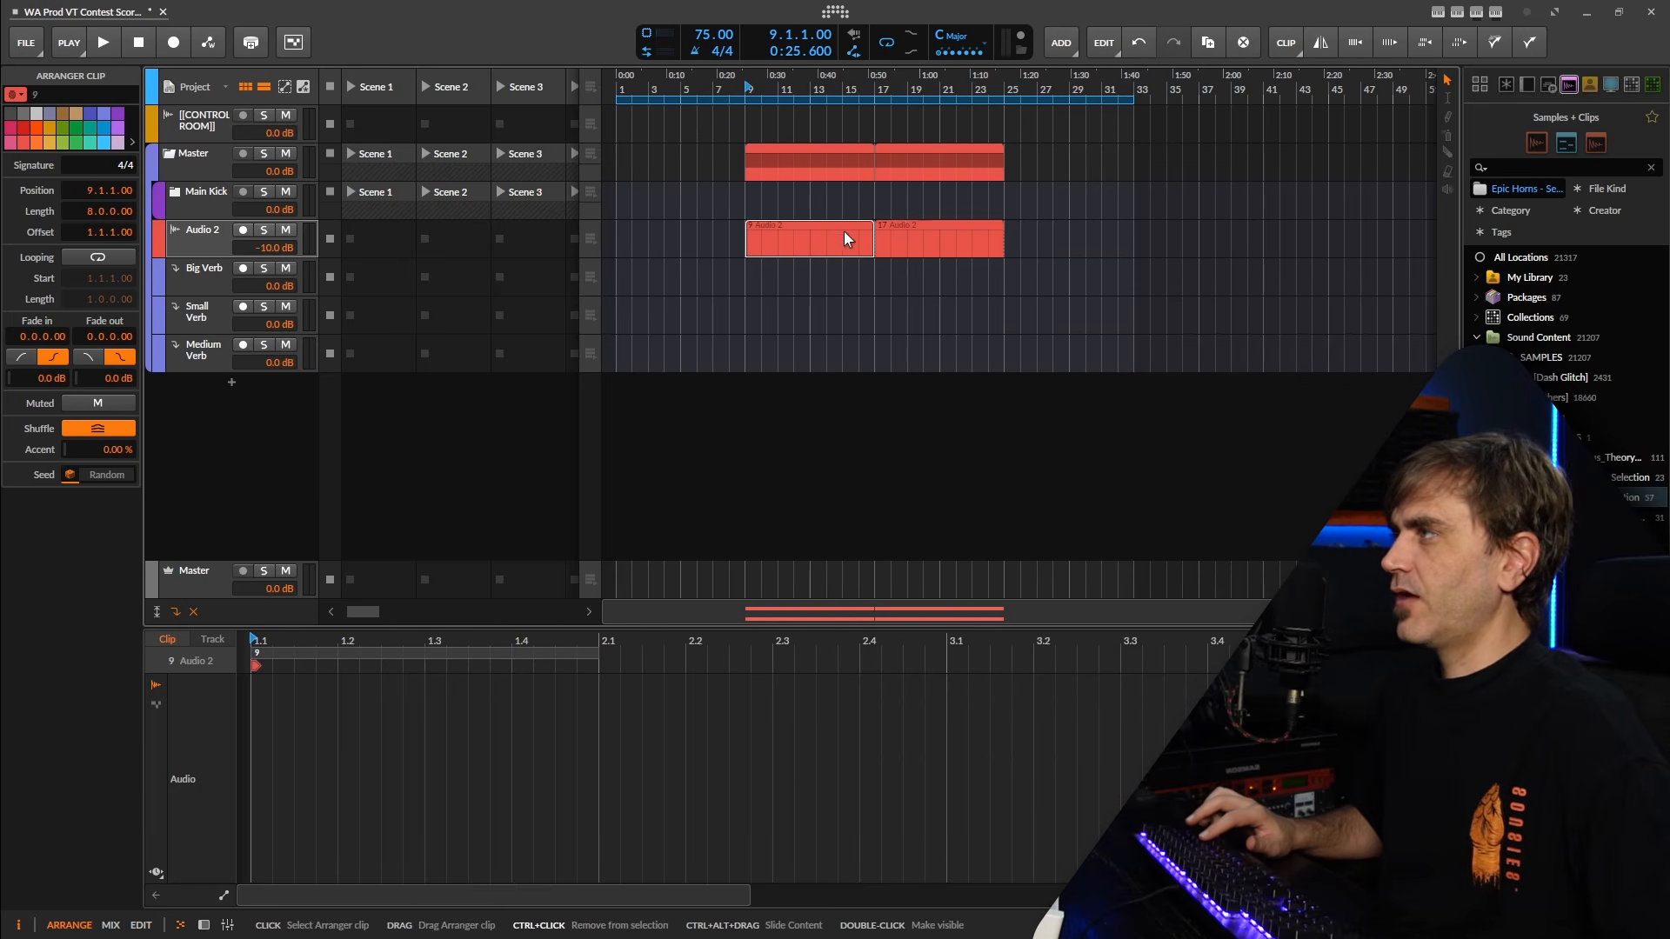
pyautogui.scroll(4, 960, 242)
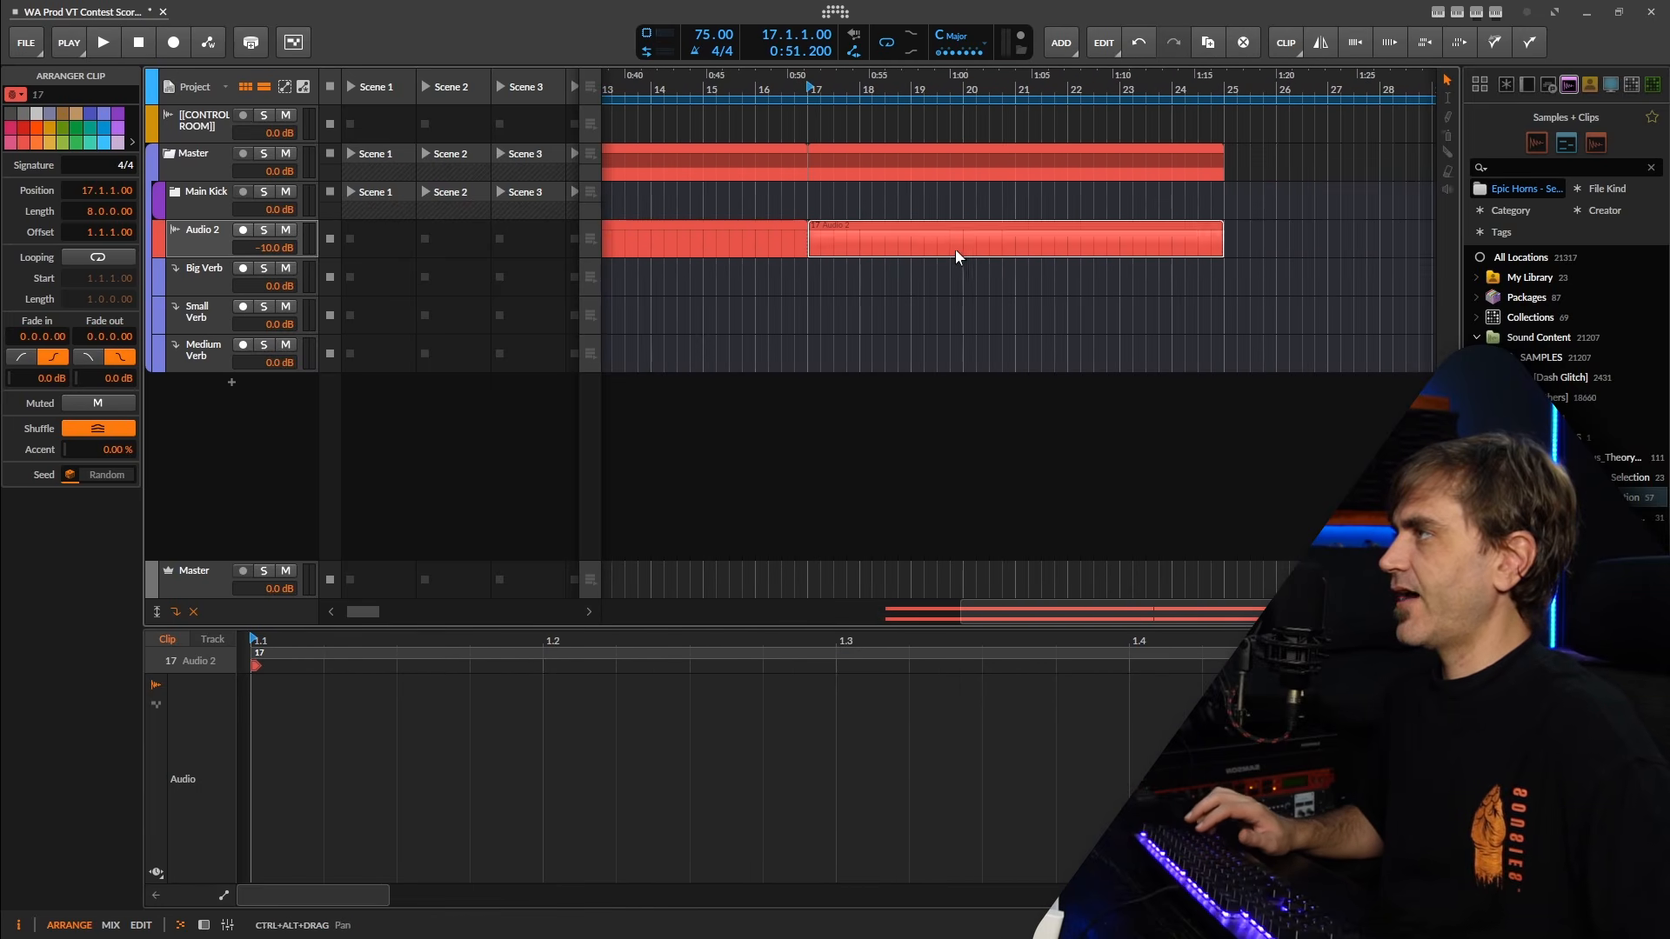
pyautogui.scroll(2, 837, 254)
pyautogui.scroll(-2, 854, 251)
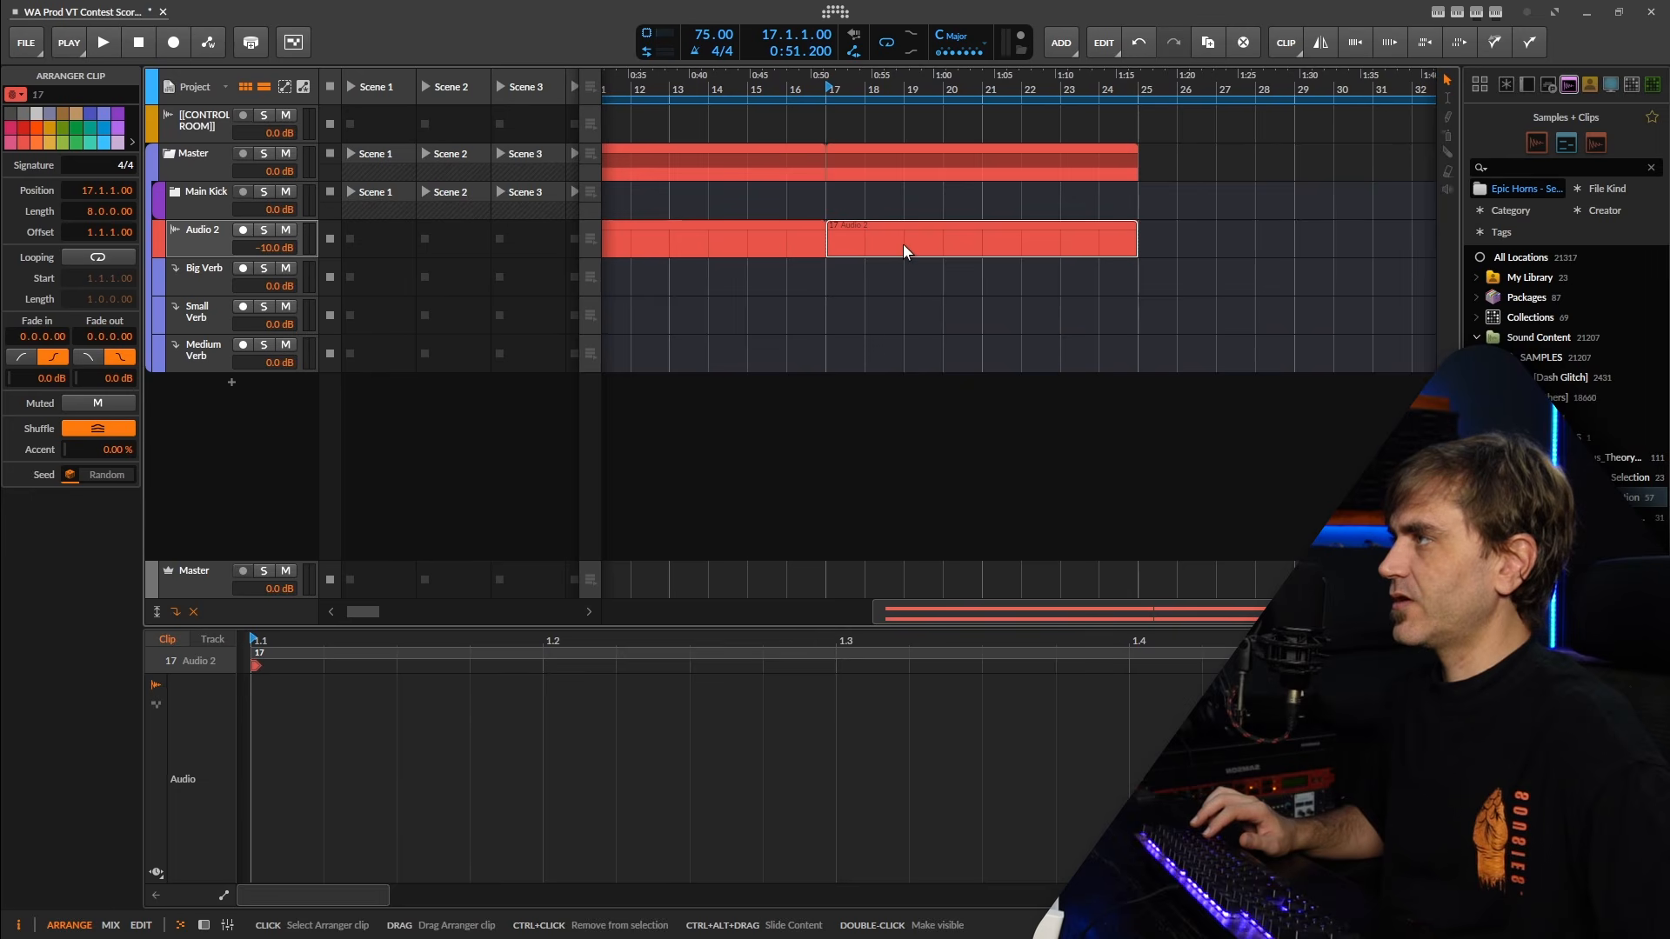
pyautogui.scroll(1, 903, 244)
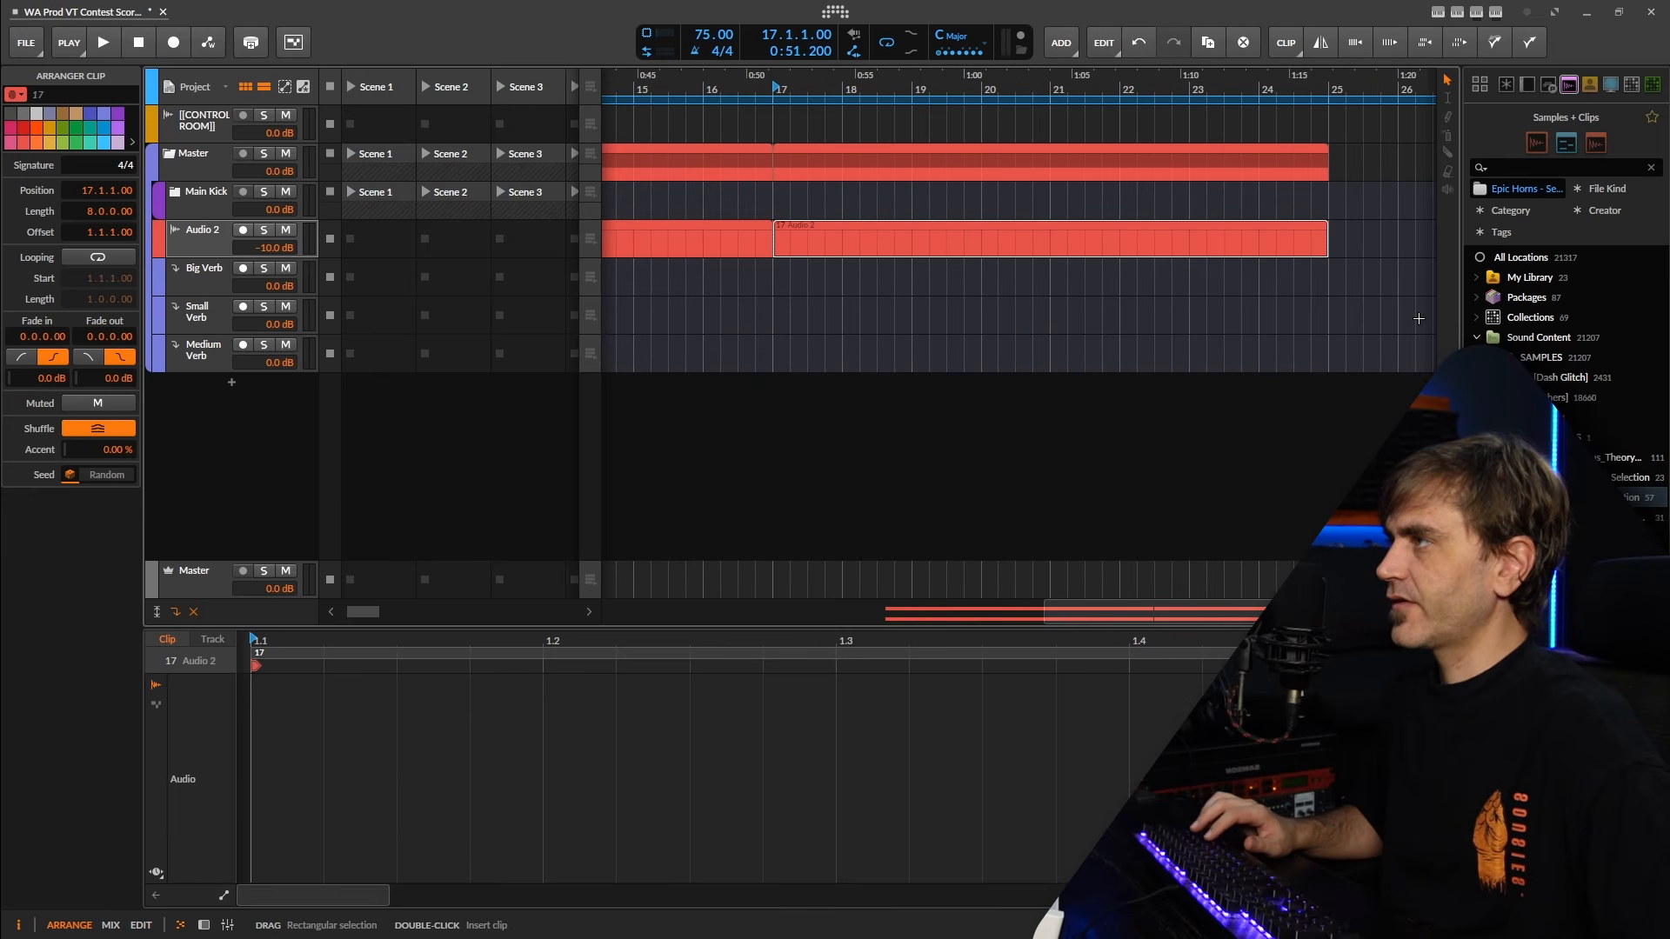
pyautogui.scroll(-3, 878, 276)
pyautogui.click(727, 250)
pyautogui.scroll(1, 1268, 209)
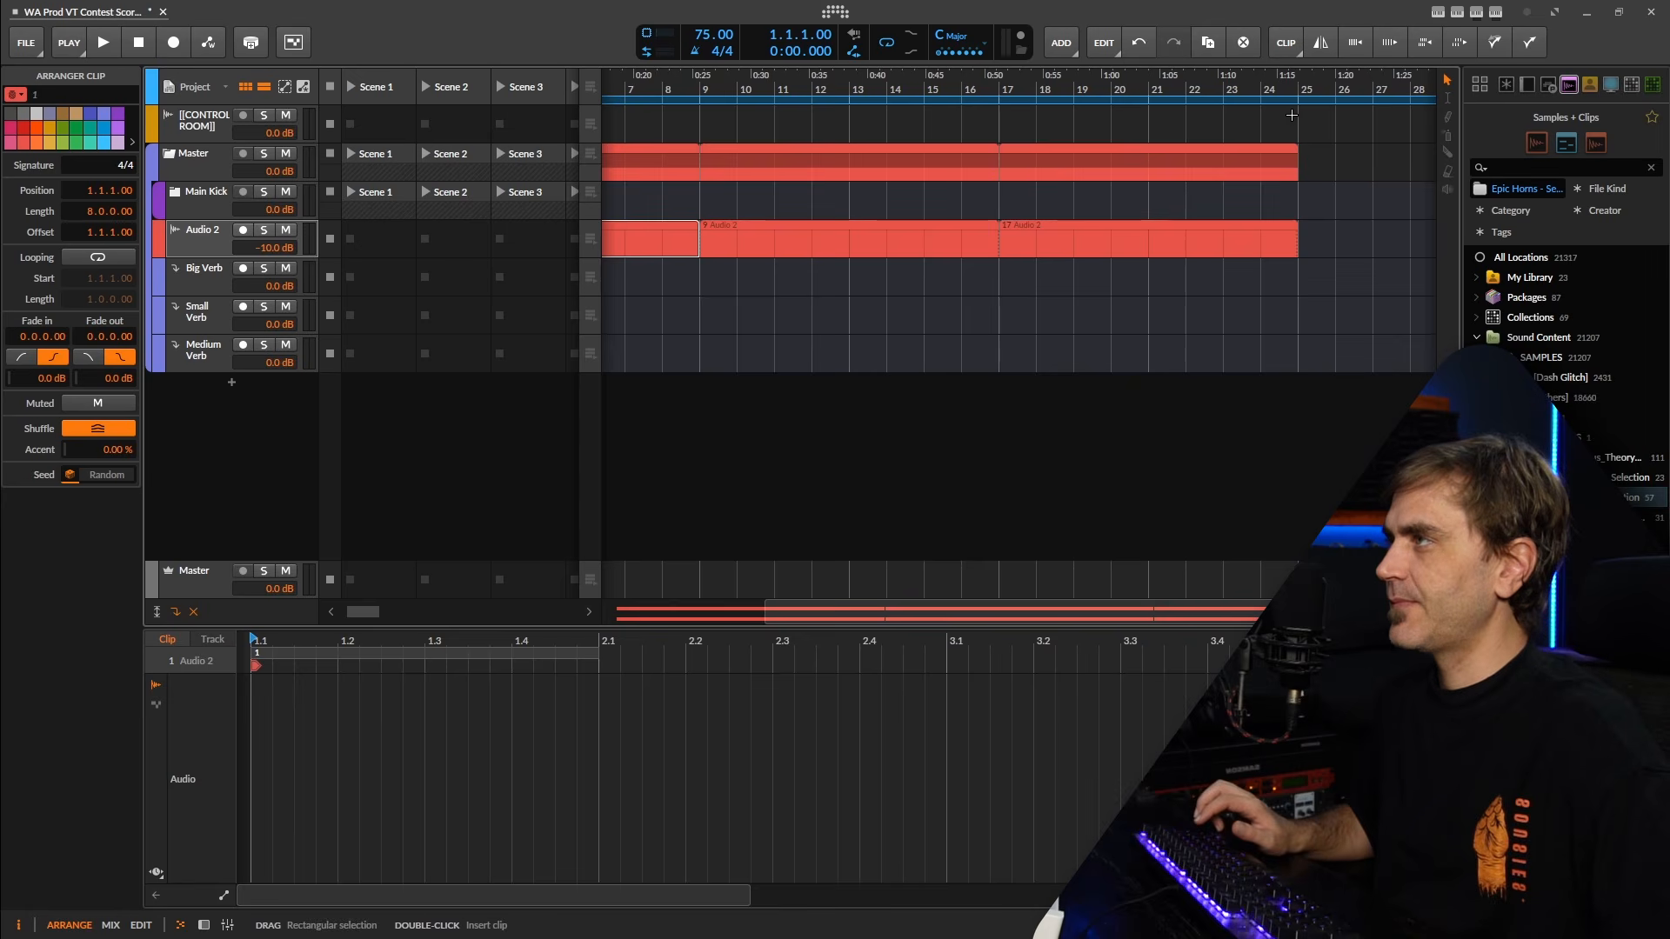
pyautogui.scroll(3, 1310, 93)
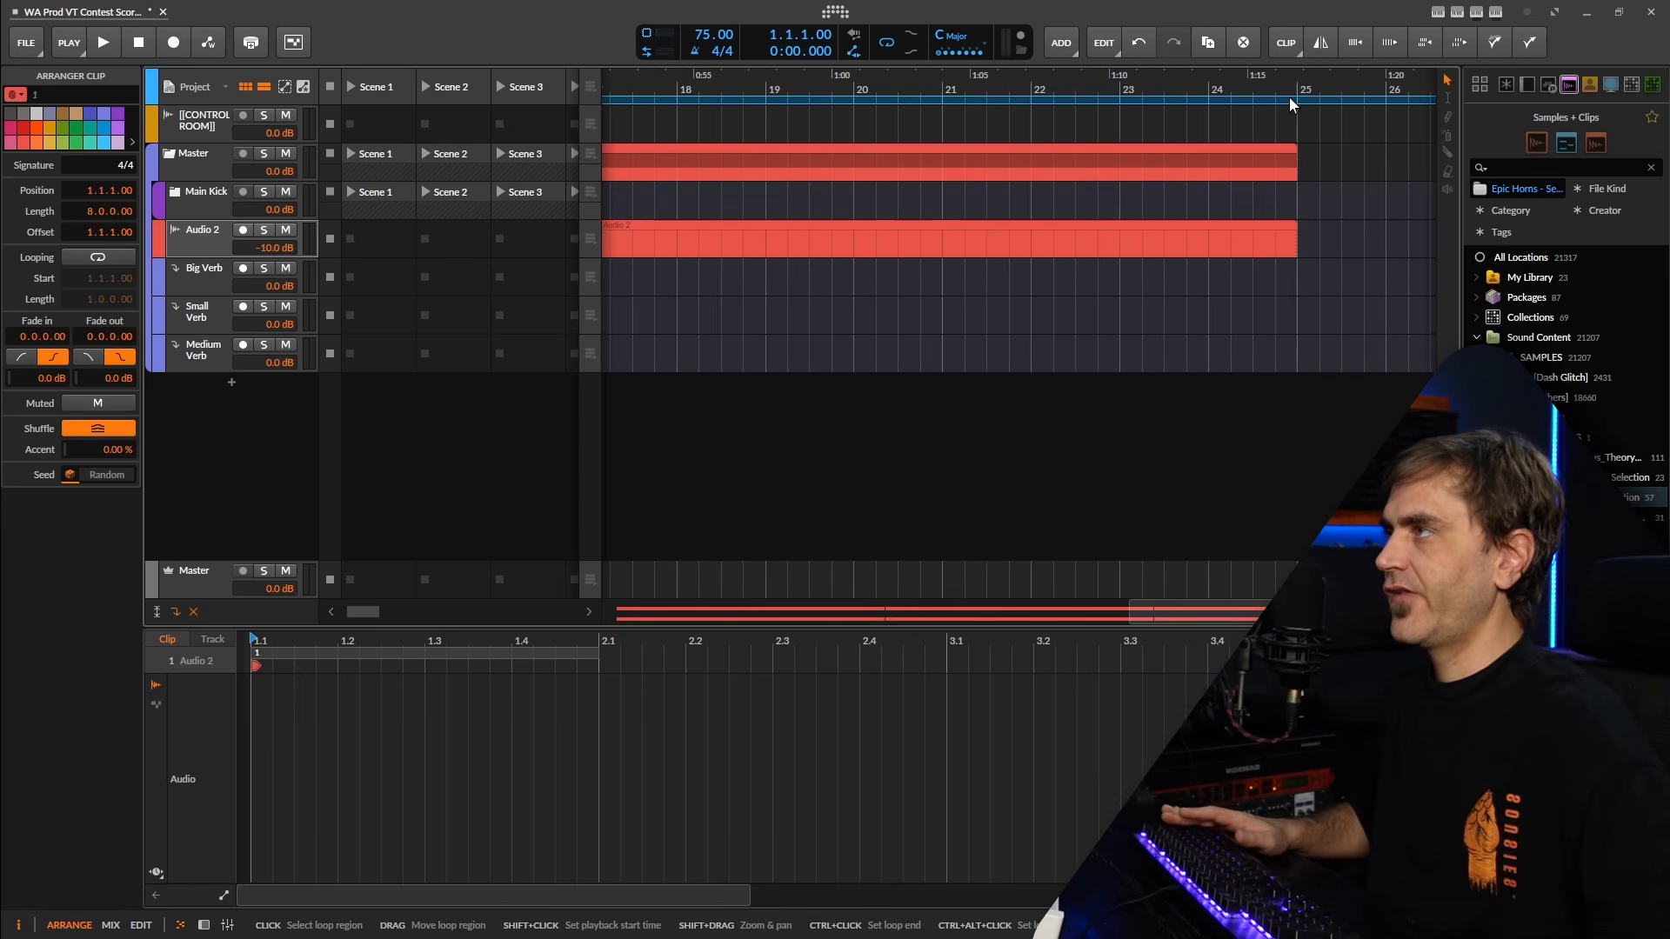
pyautogui.scroll(-5, 1148, 236)
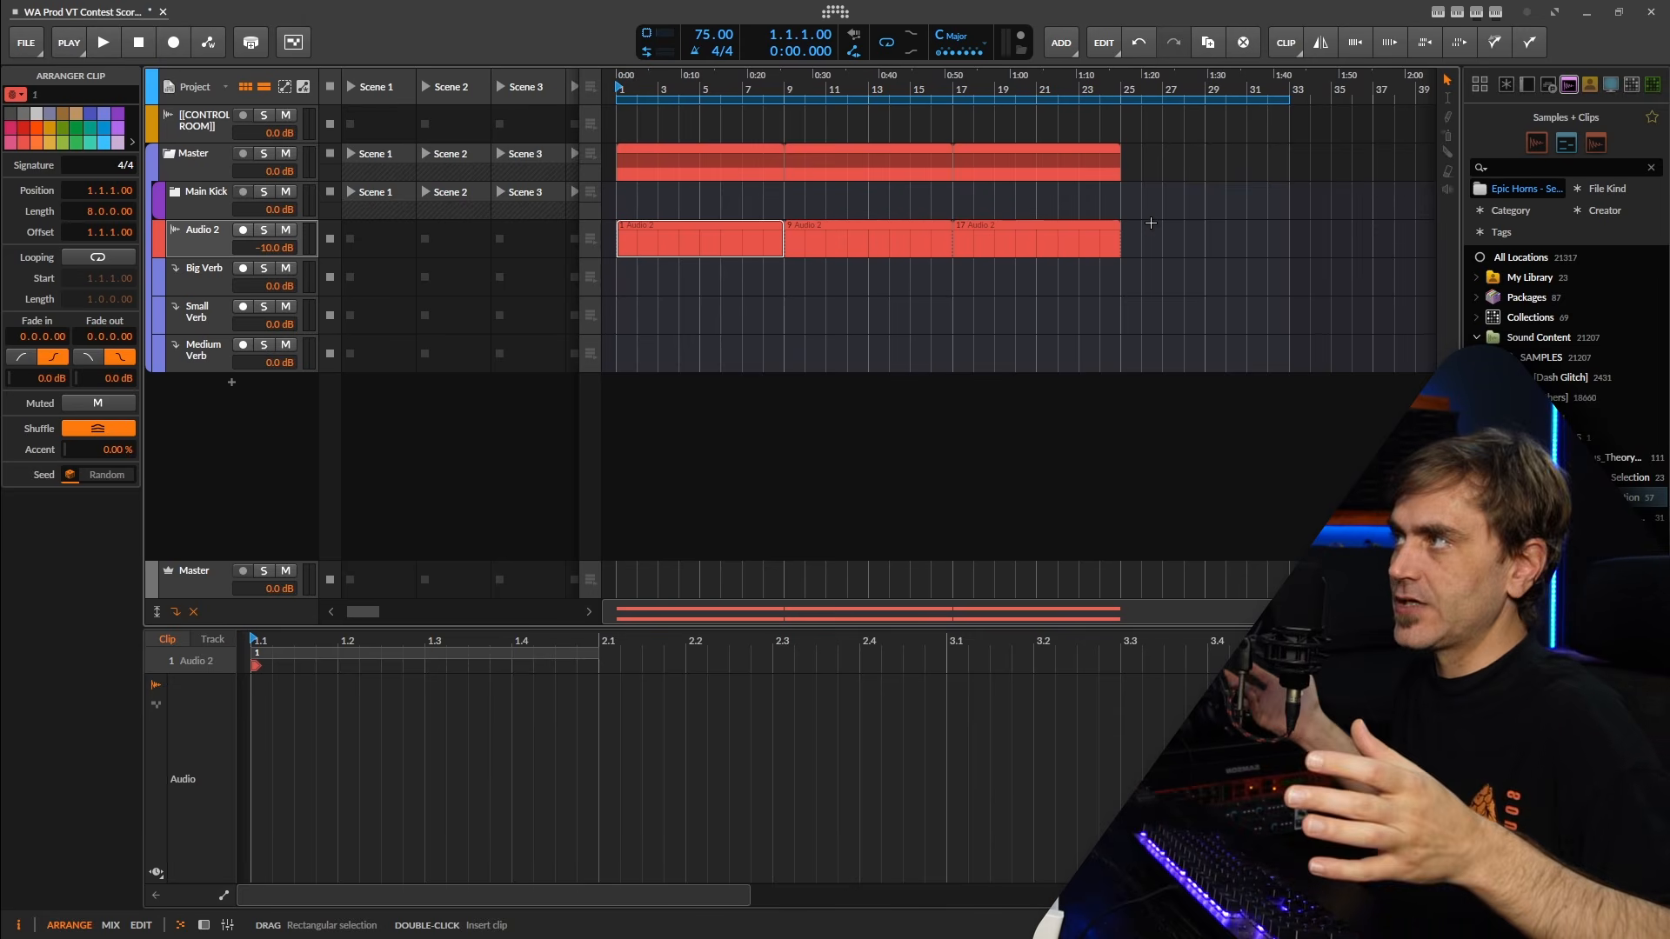
pyautogui.click(1040, 247)
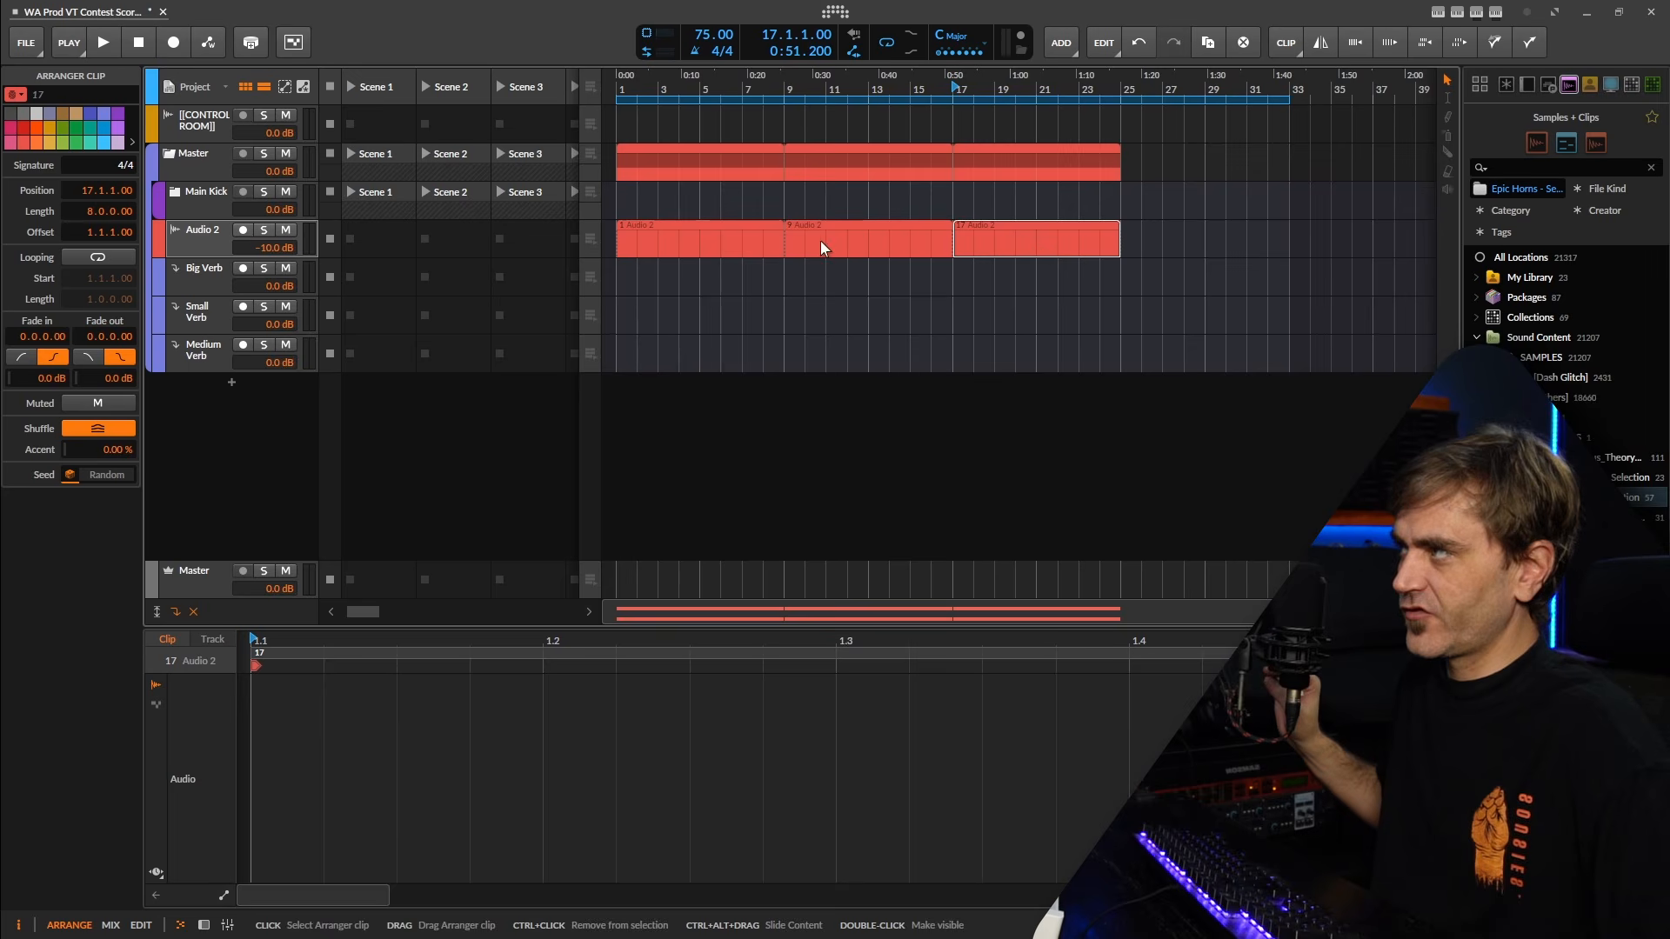
pyautogui.click(659, 248)
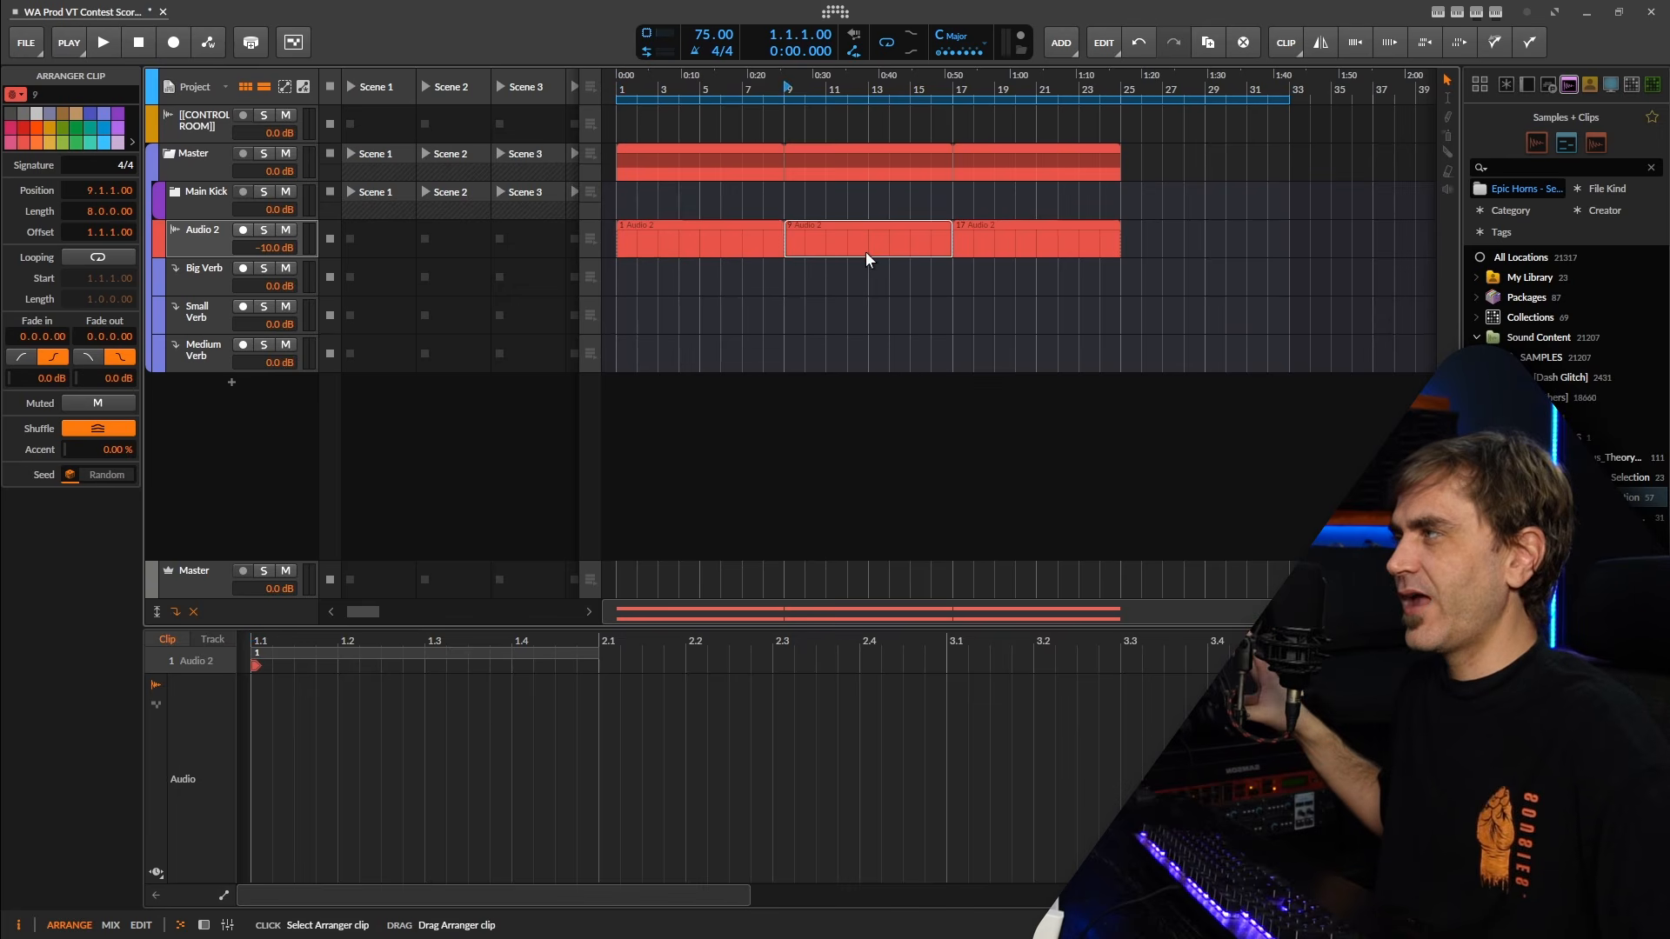
pyautogui.click(1036, 239)
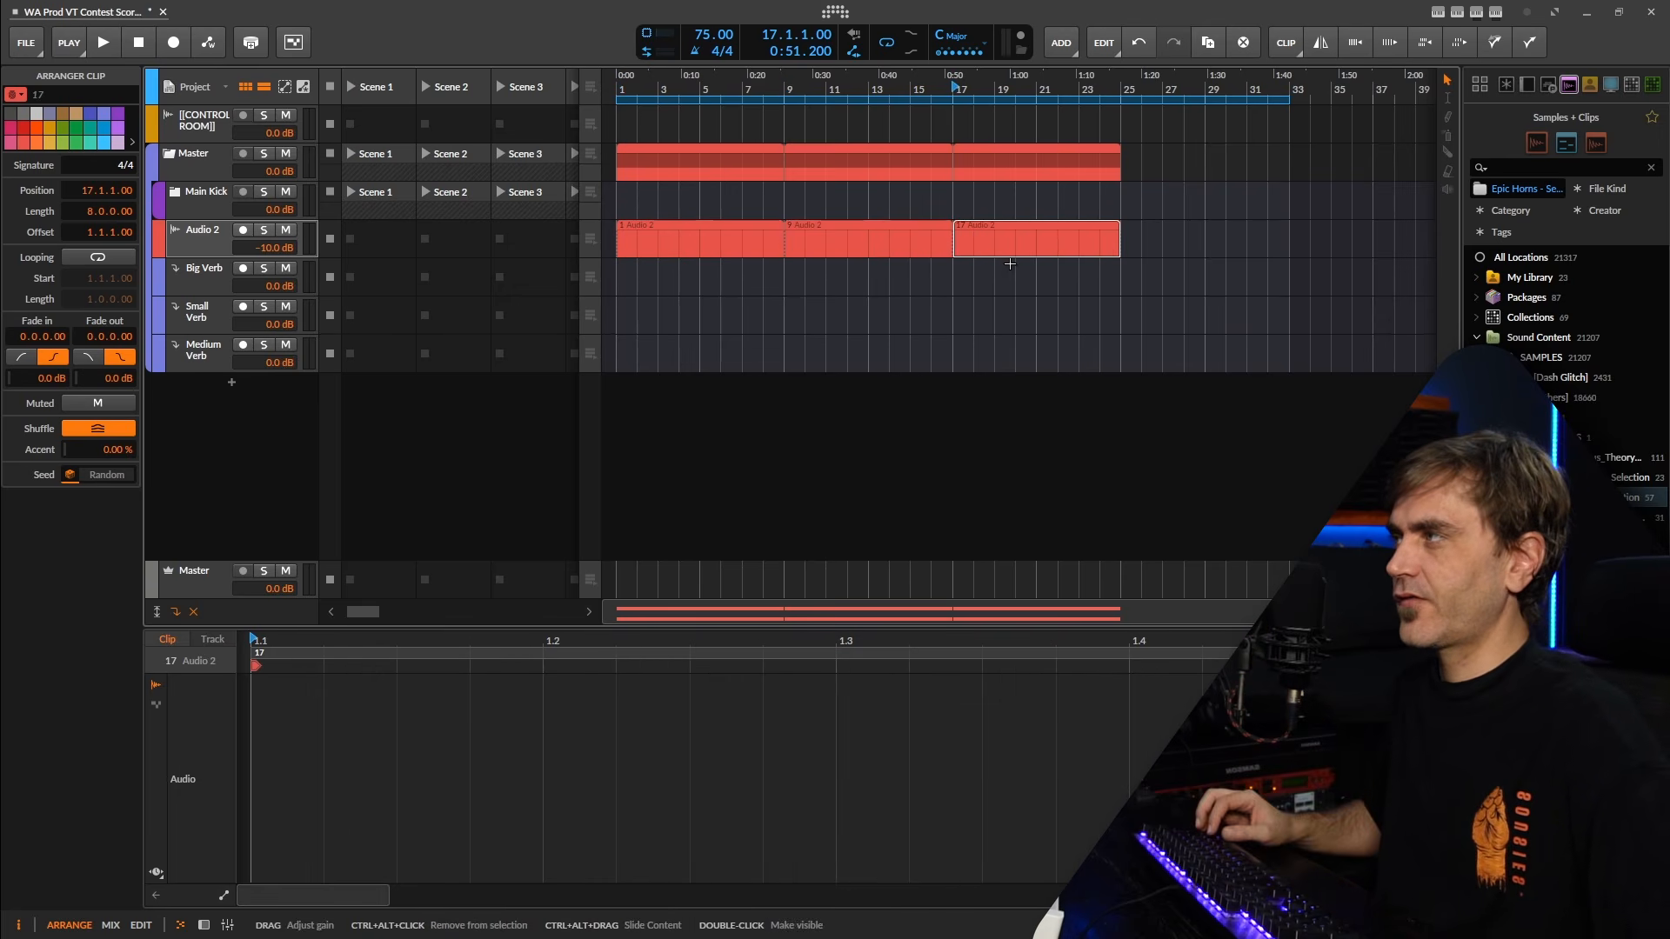
pyautogui.click(837, 241)
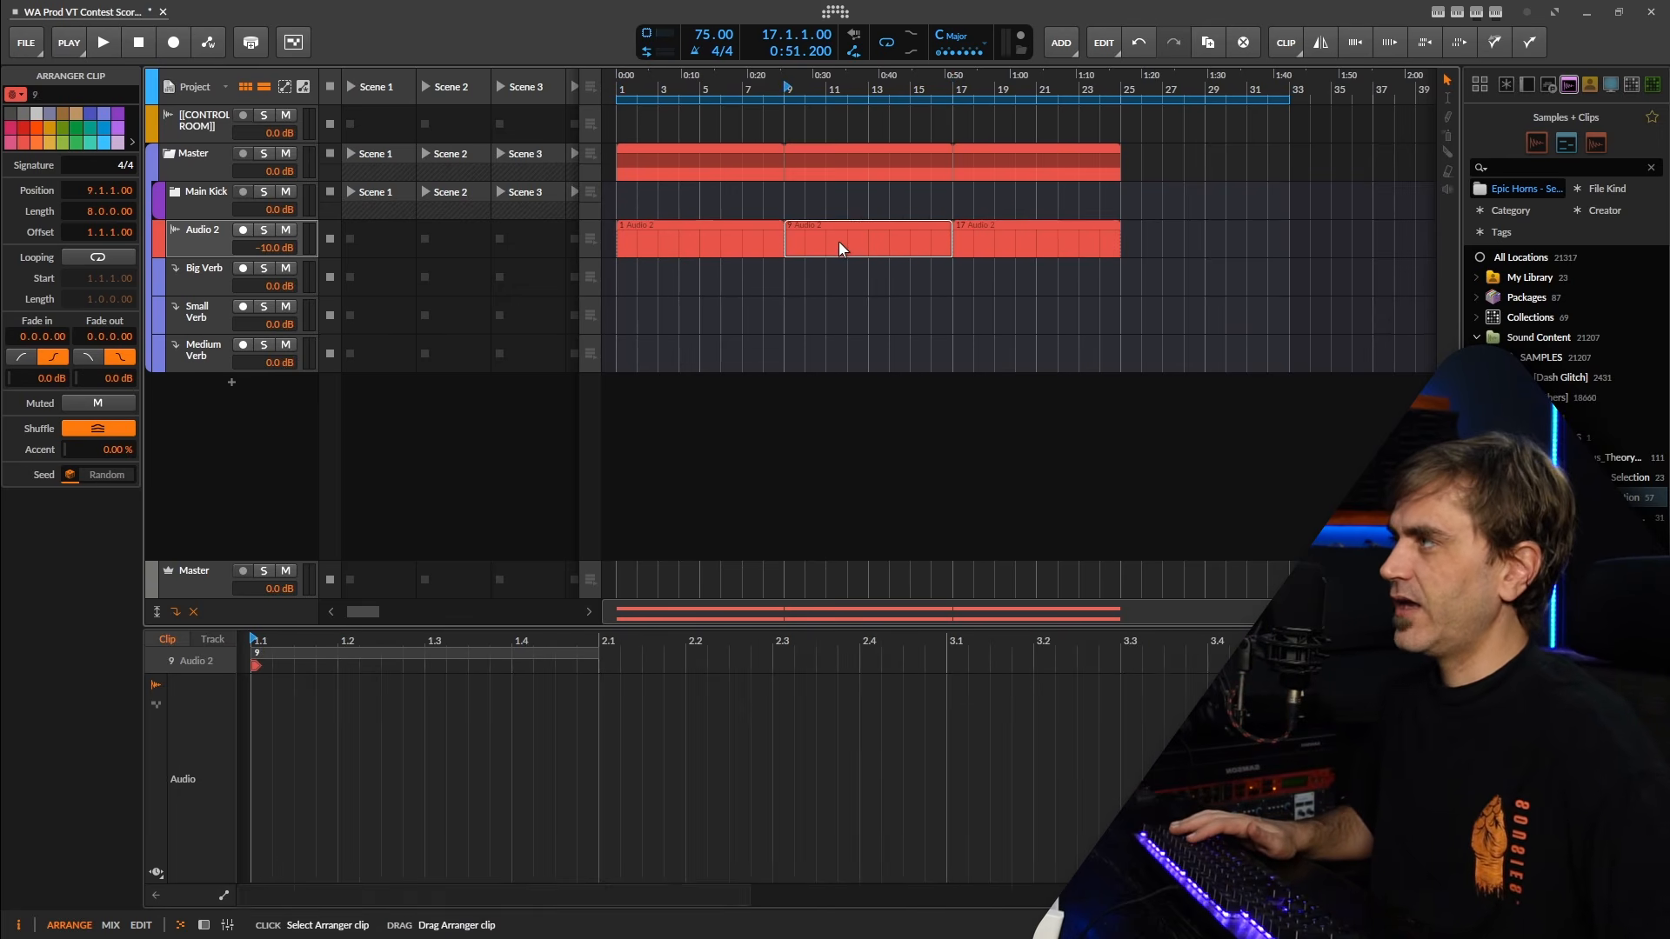
# Color the clip at bar 1 yellow and the clip at bar 9 dark red.
pyautogui.click(706, 242)
pyautogui.rightClick(706, 242)
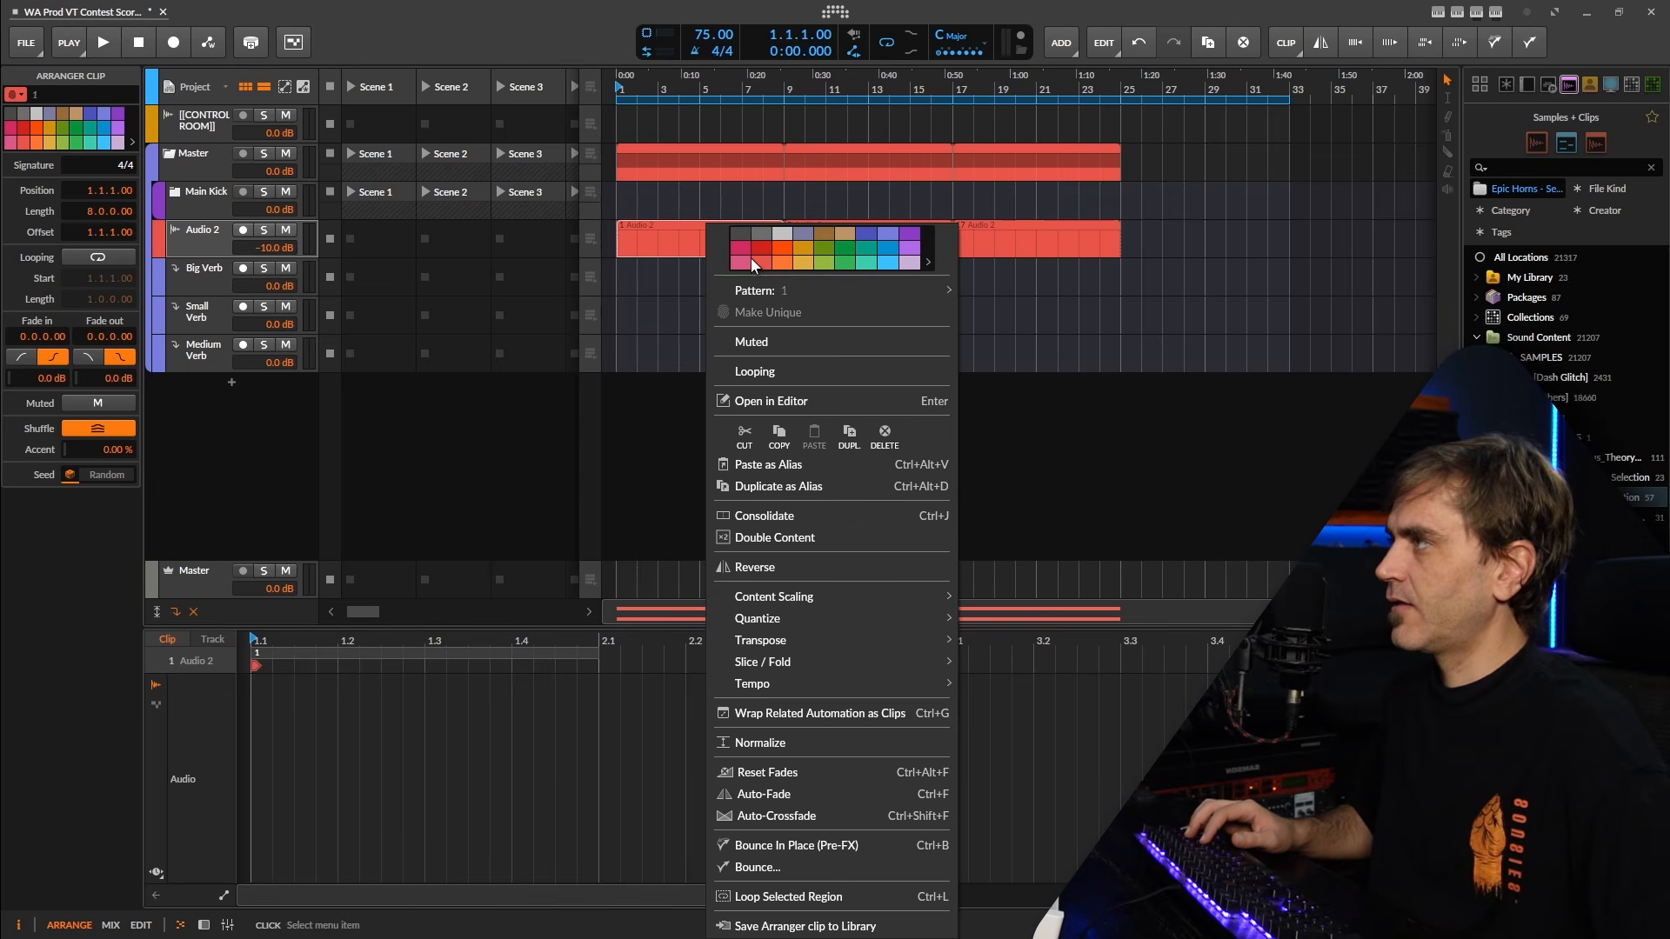
pyautogui.click(799, 263)
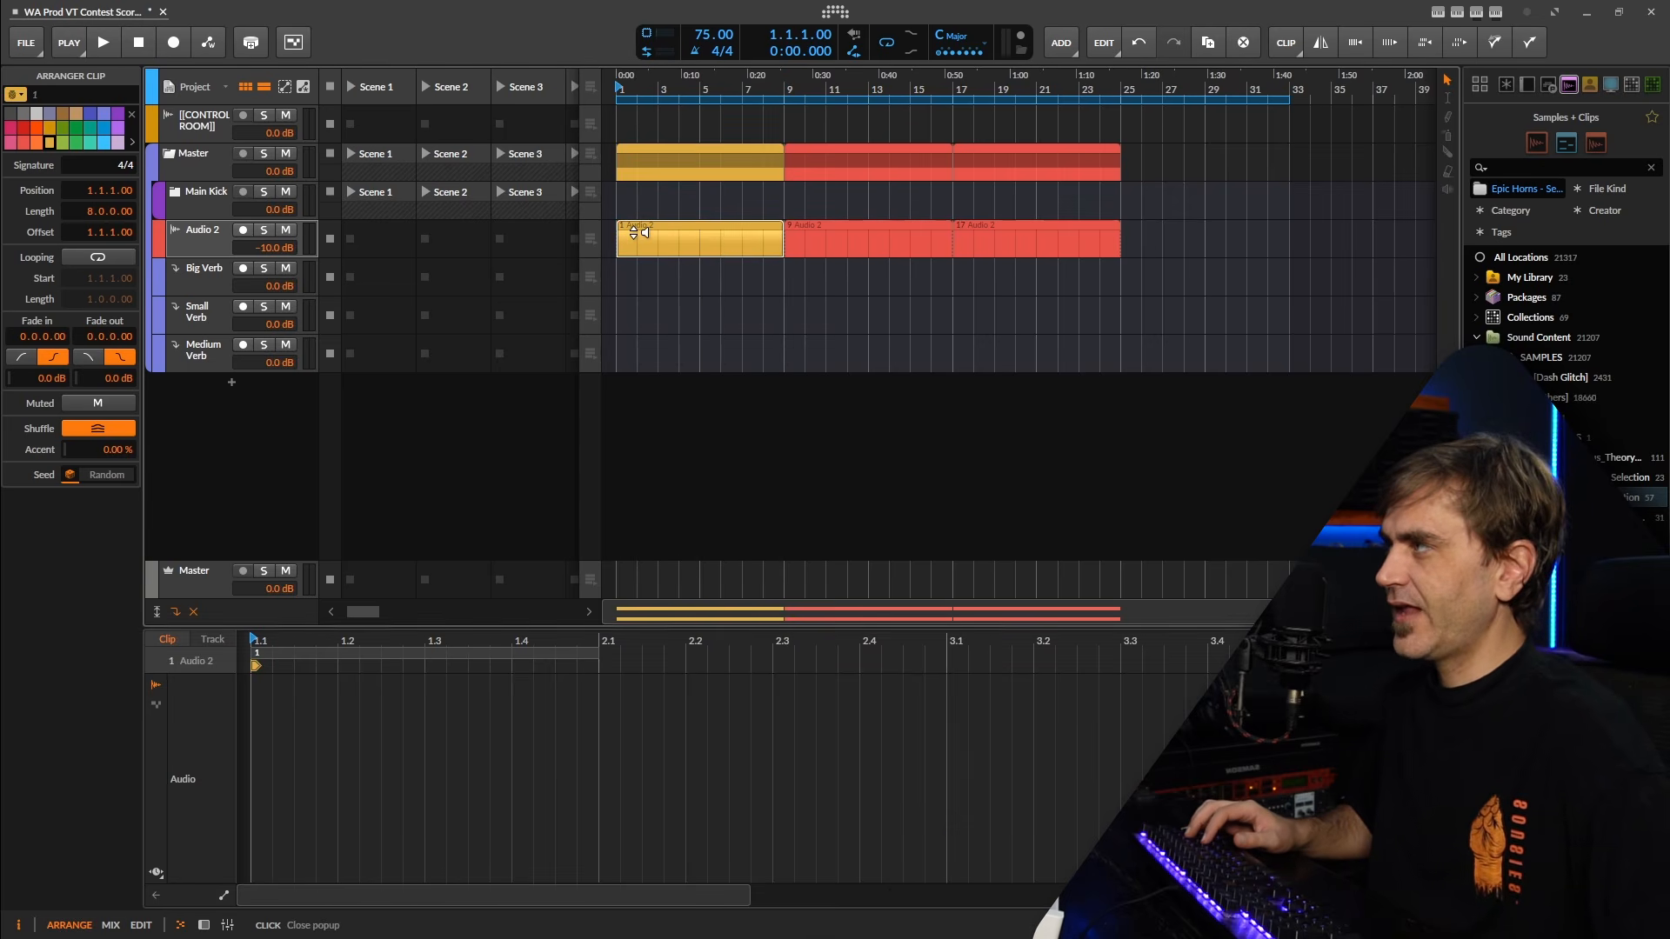
pyautogui.click(922, 248)
pyautogui.rightClick(877, 243)
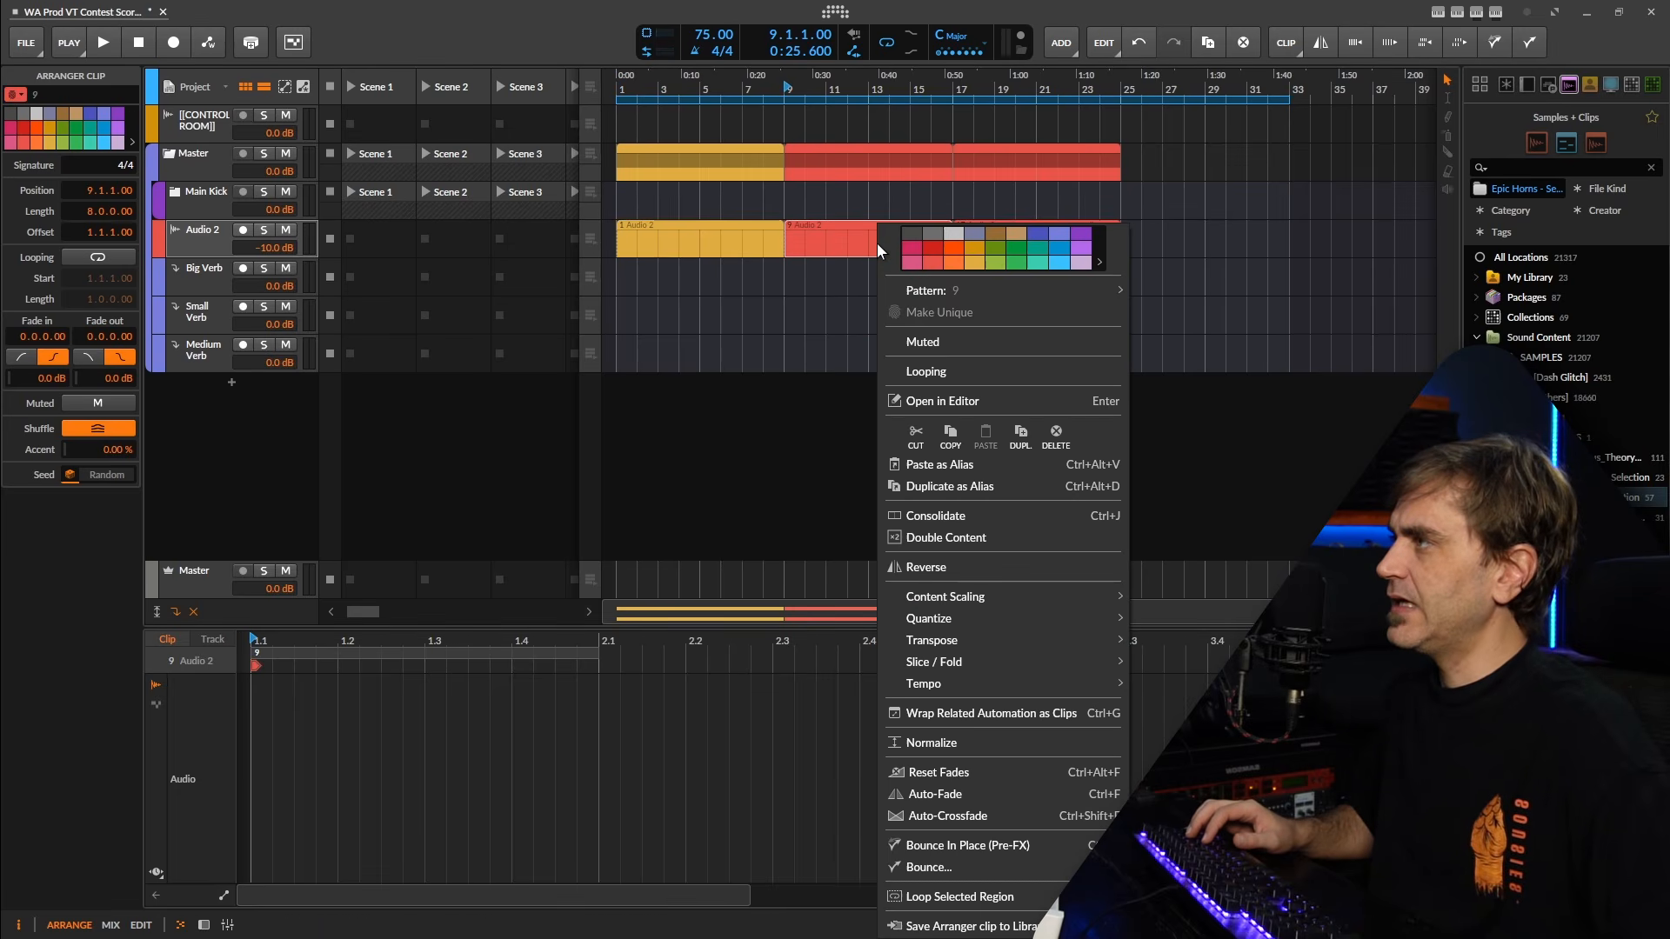
pyautogui.click(932, 252)
# Color the clip at bar 17 on the Audio 2 track green.
pyautogui.click(1004, 244)
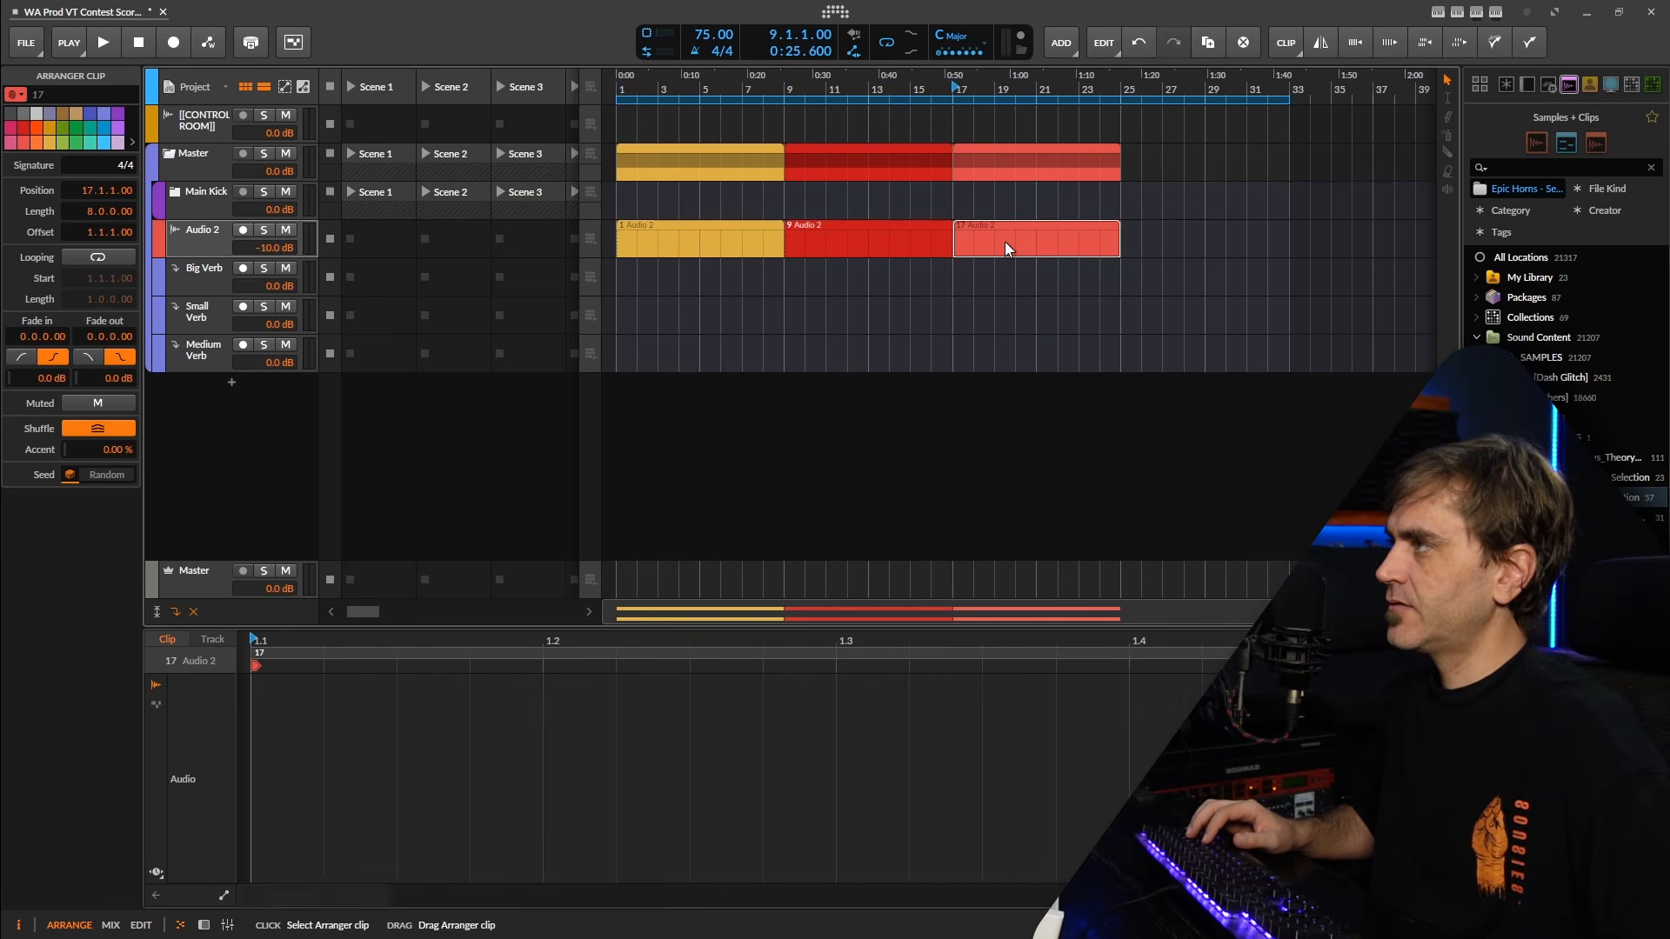
pyautogui.rightClick(1005, 241)
pyautogui.click(1147, 261)
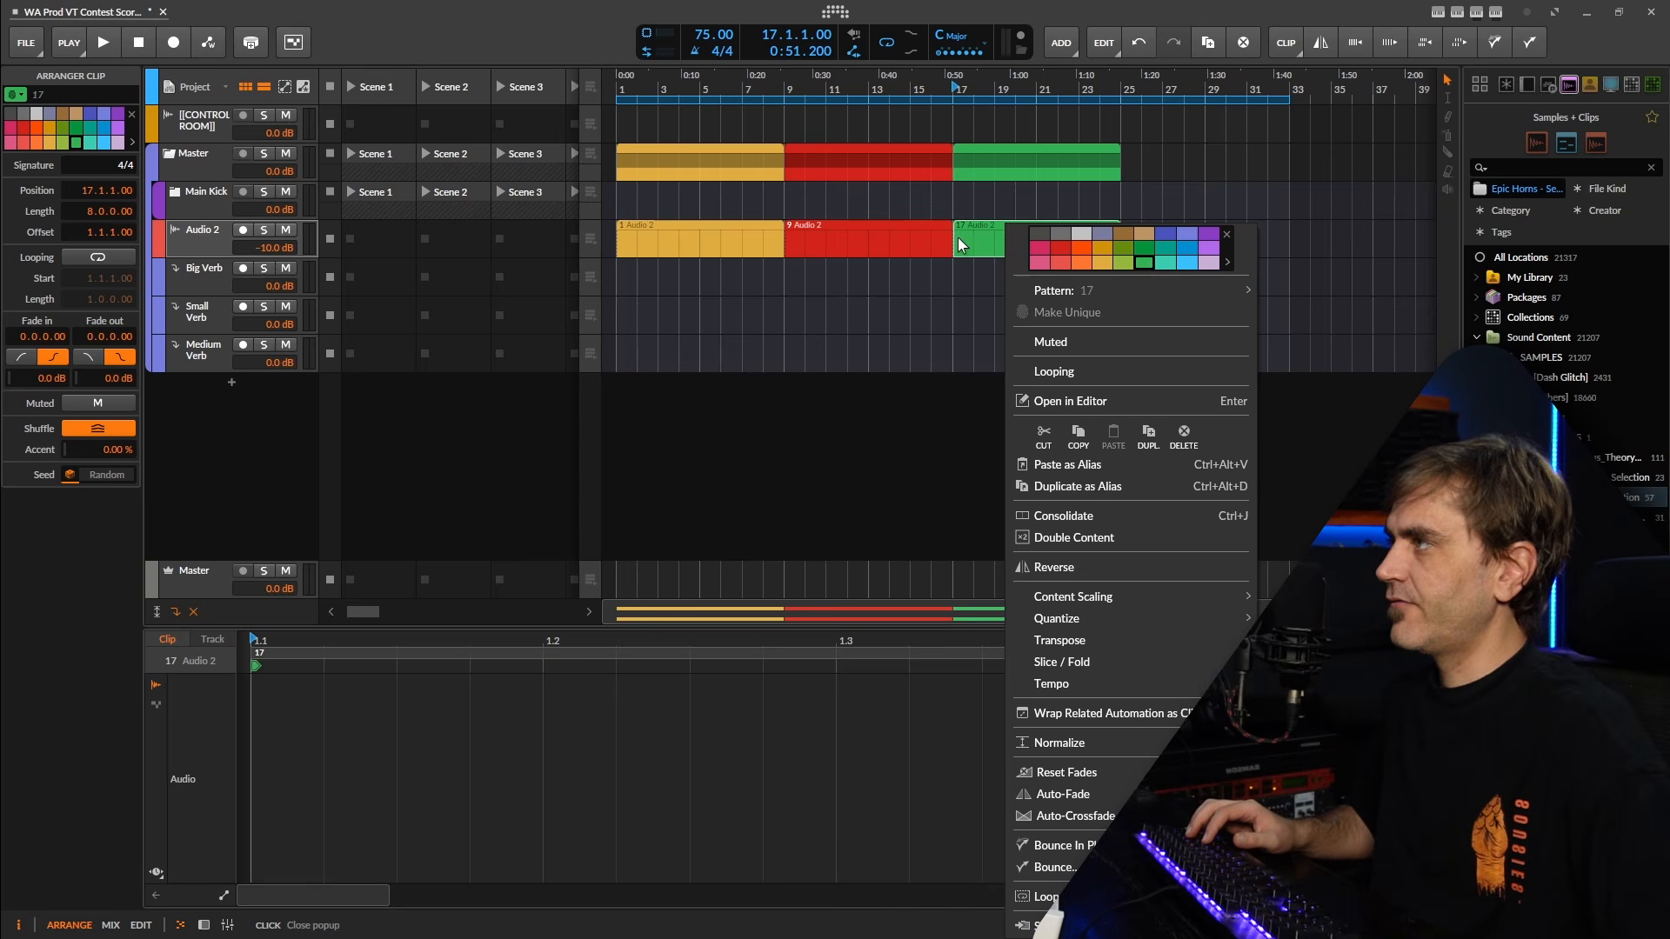
pyautogui.click(1143, 237)
pyautogui.click(845, 252)
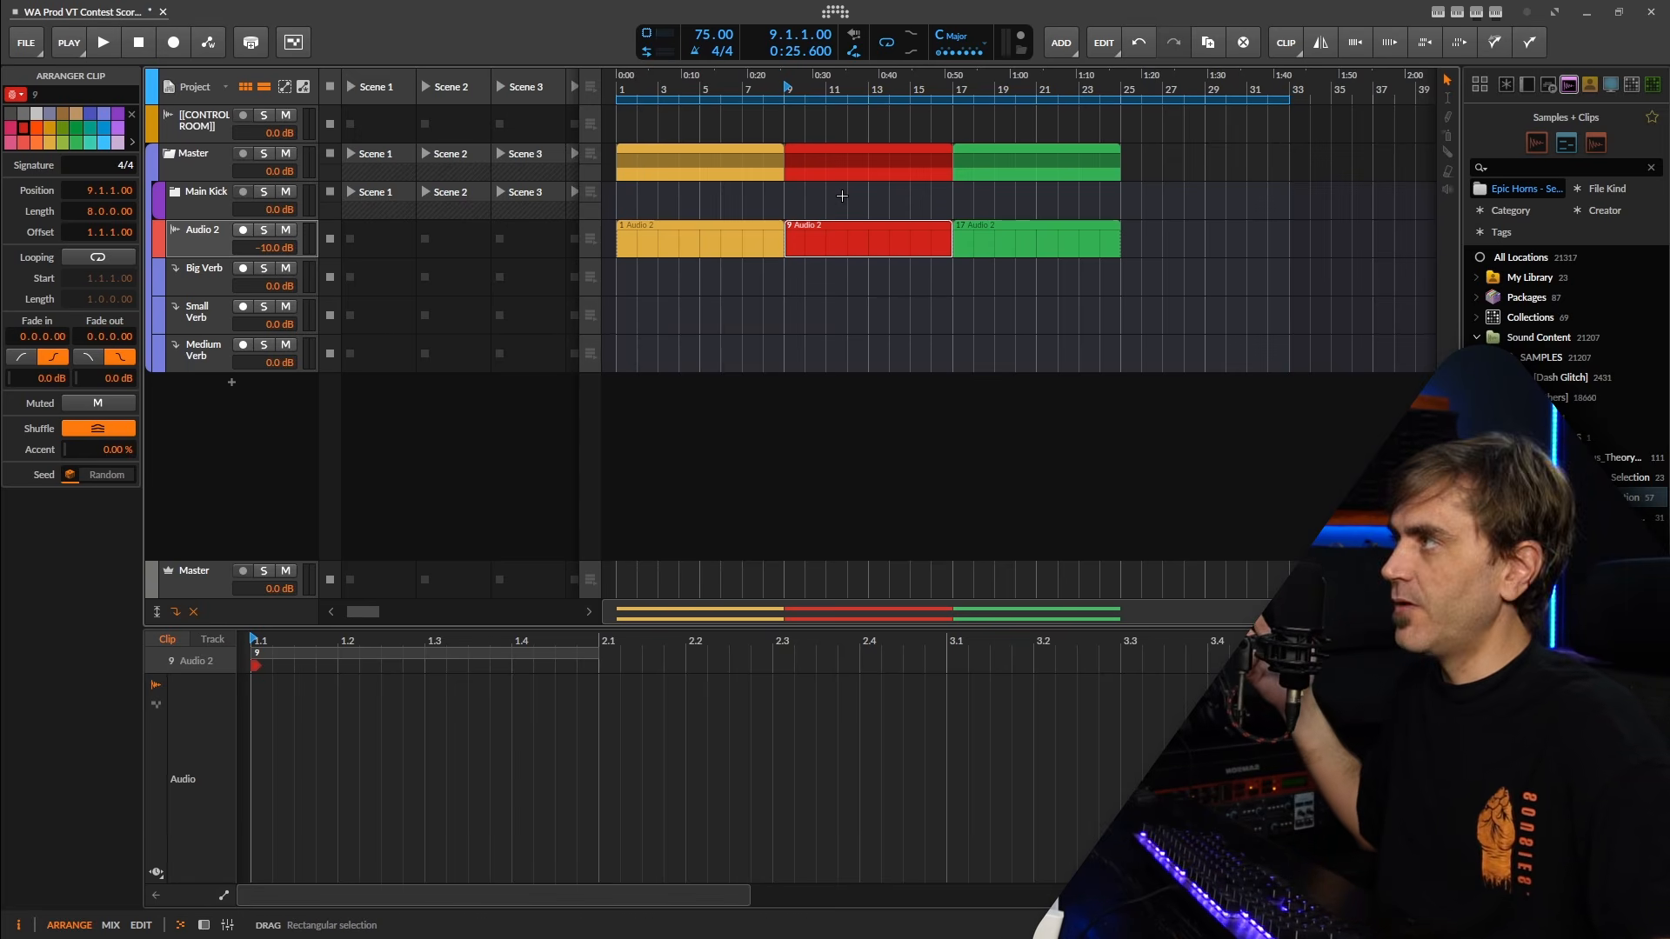
pyautogui.moveTo(841, 196); pyautogui.dragTo(914, 285)
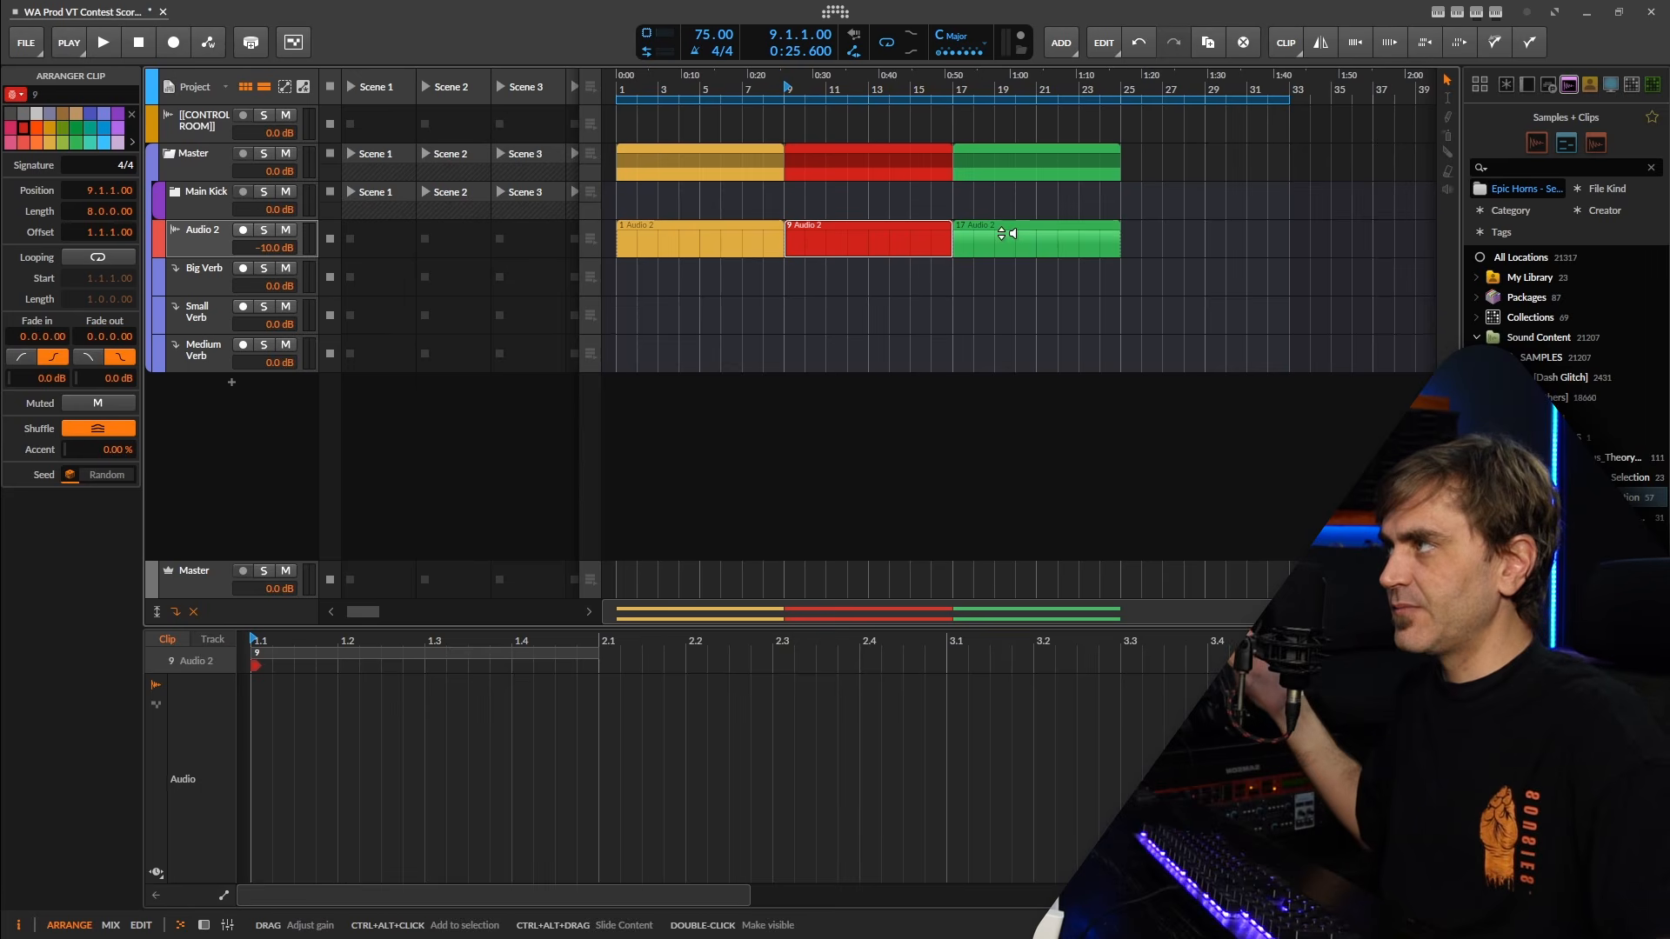
pyautogui.click(1002, 233)
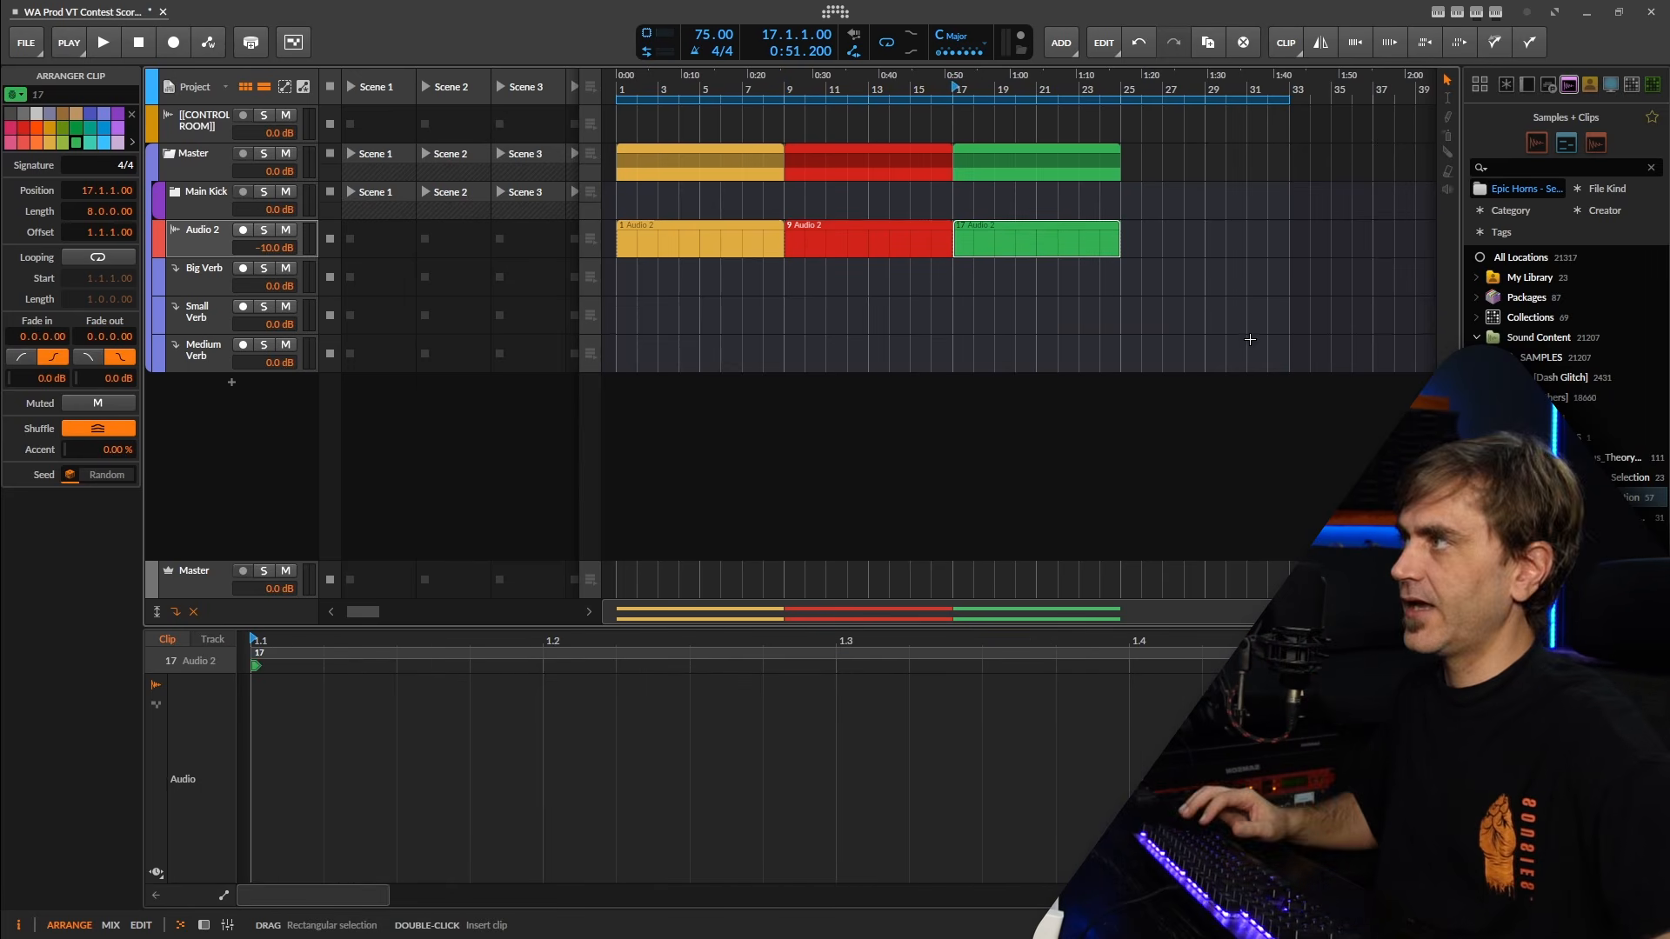
pyautogui.click(1185, 246)
pyautogui.click(795, 188)
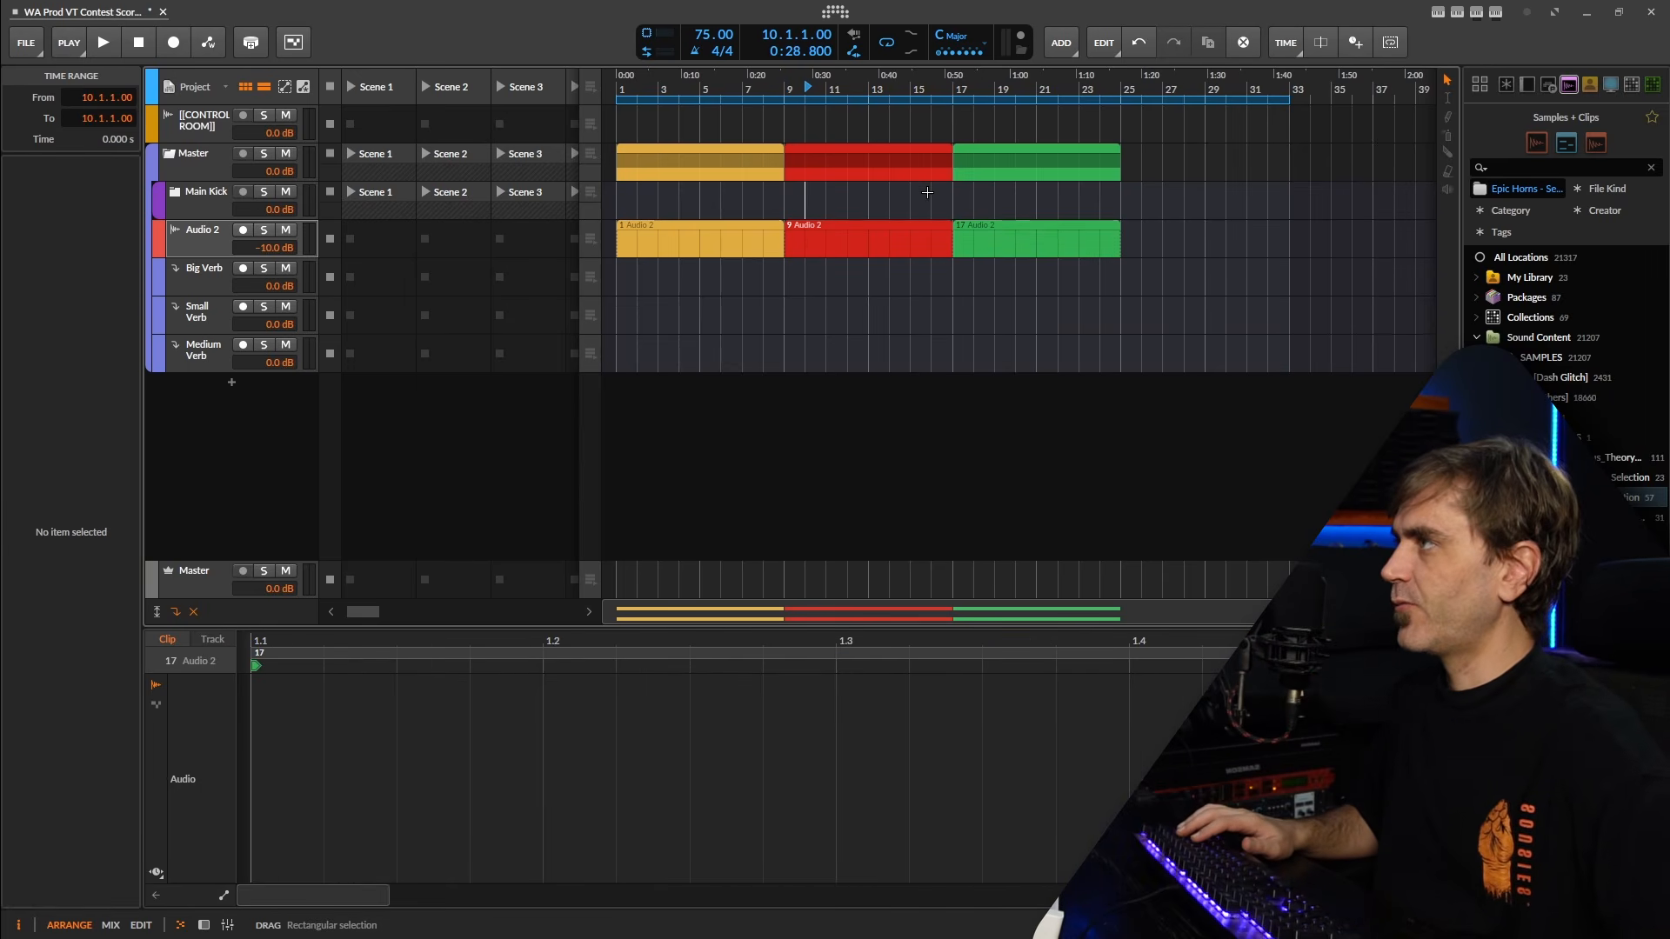
pyautogui.moveTo(1094, 209); pyautogui.dragTo(668, 264)
pyautogui.click(772, 238)
pyautogui.click(847, 253)
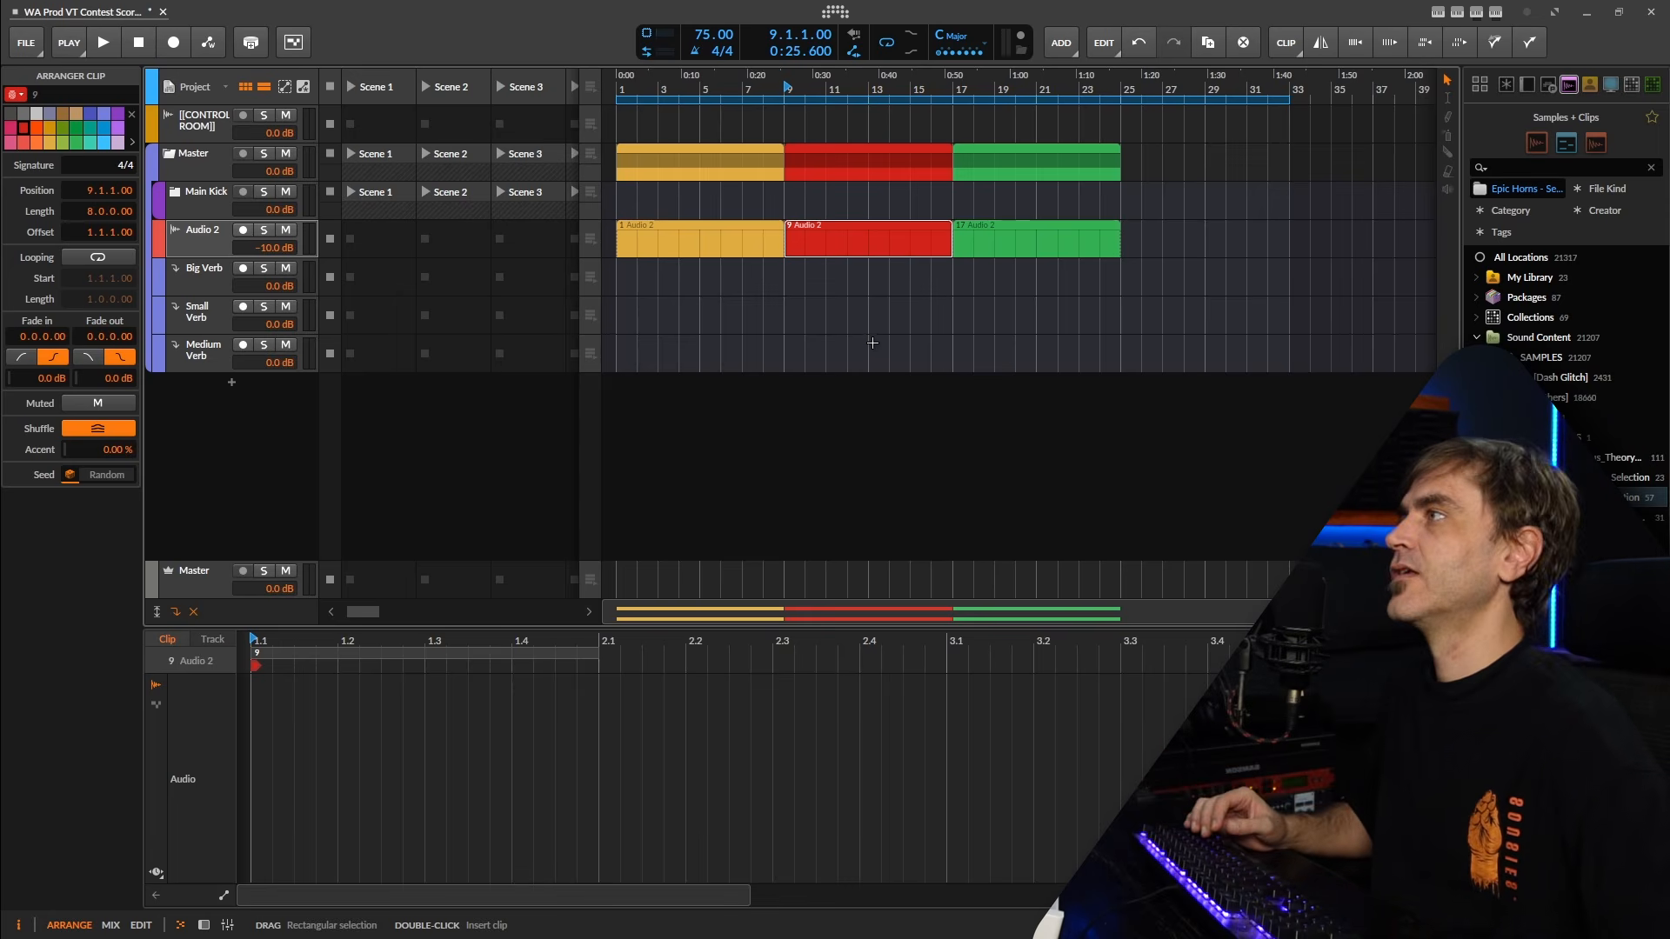
pyautogui.moveTo(1193, 189); pyautogui.dragTo(713, 259)
pyautogui.click(1160, 211)
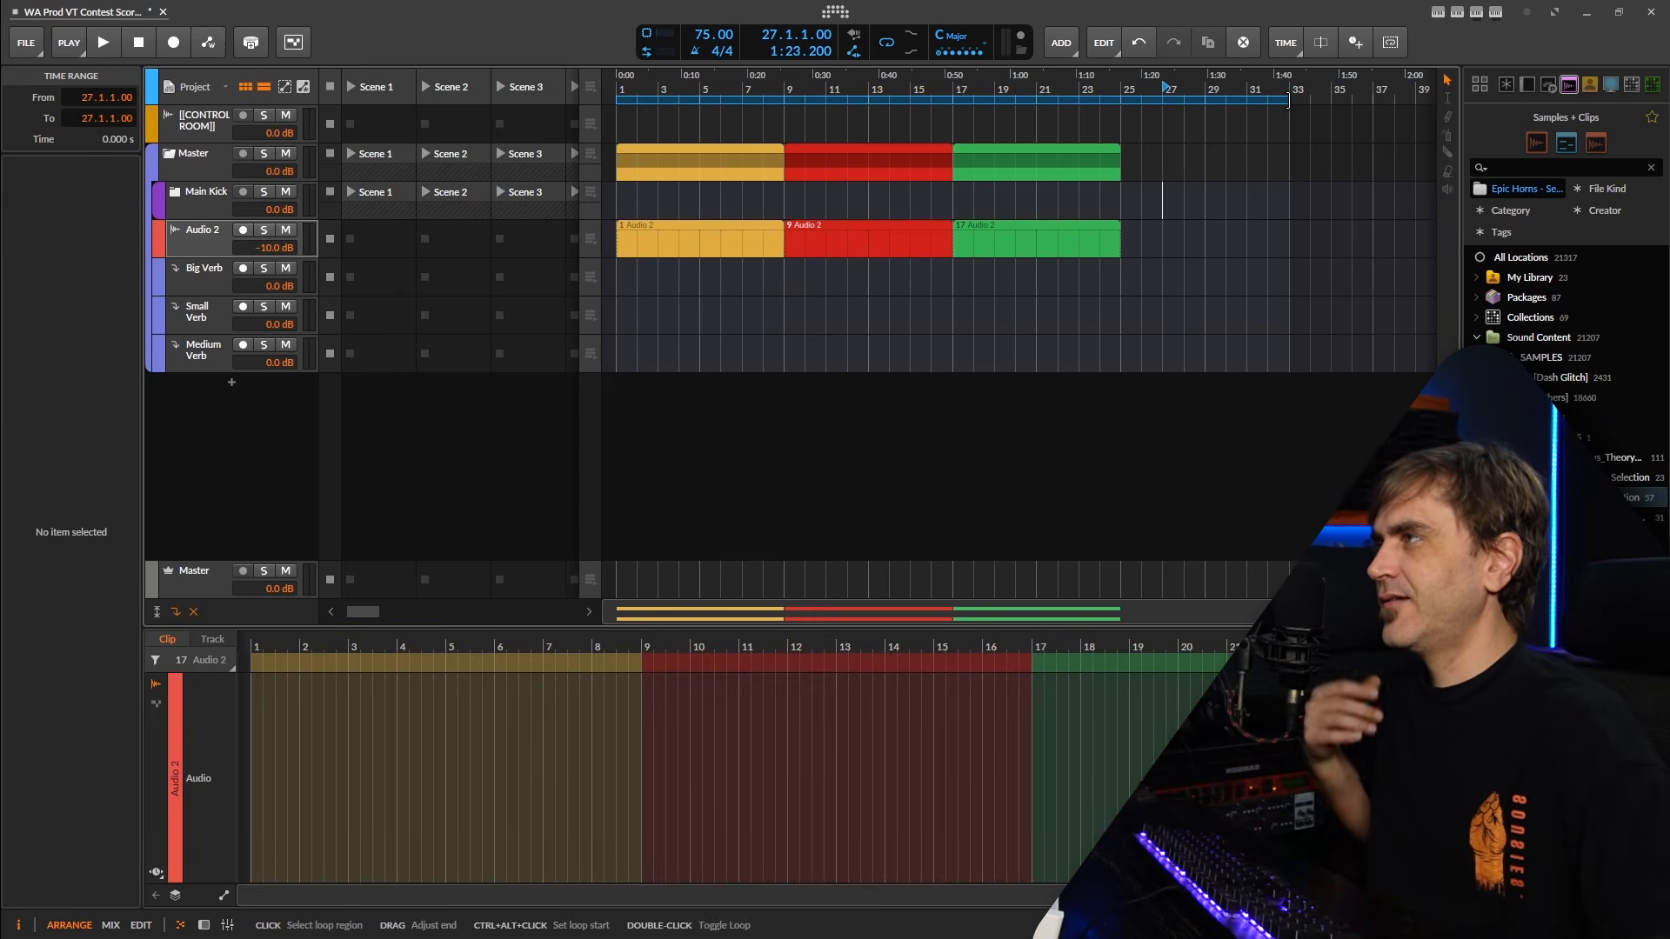
# Shorten the arranger loop region so it ends at bar 25, where the green clip ends.
pyautogui.moveTo(1288, 102); pyautogui.dragTo(1137, 117)
pyautogui.click(969, 159)
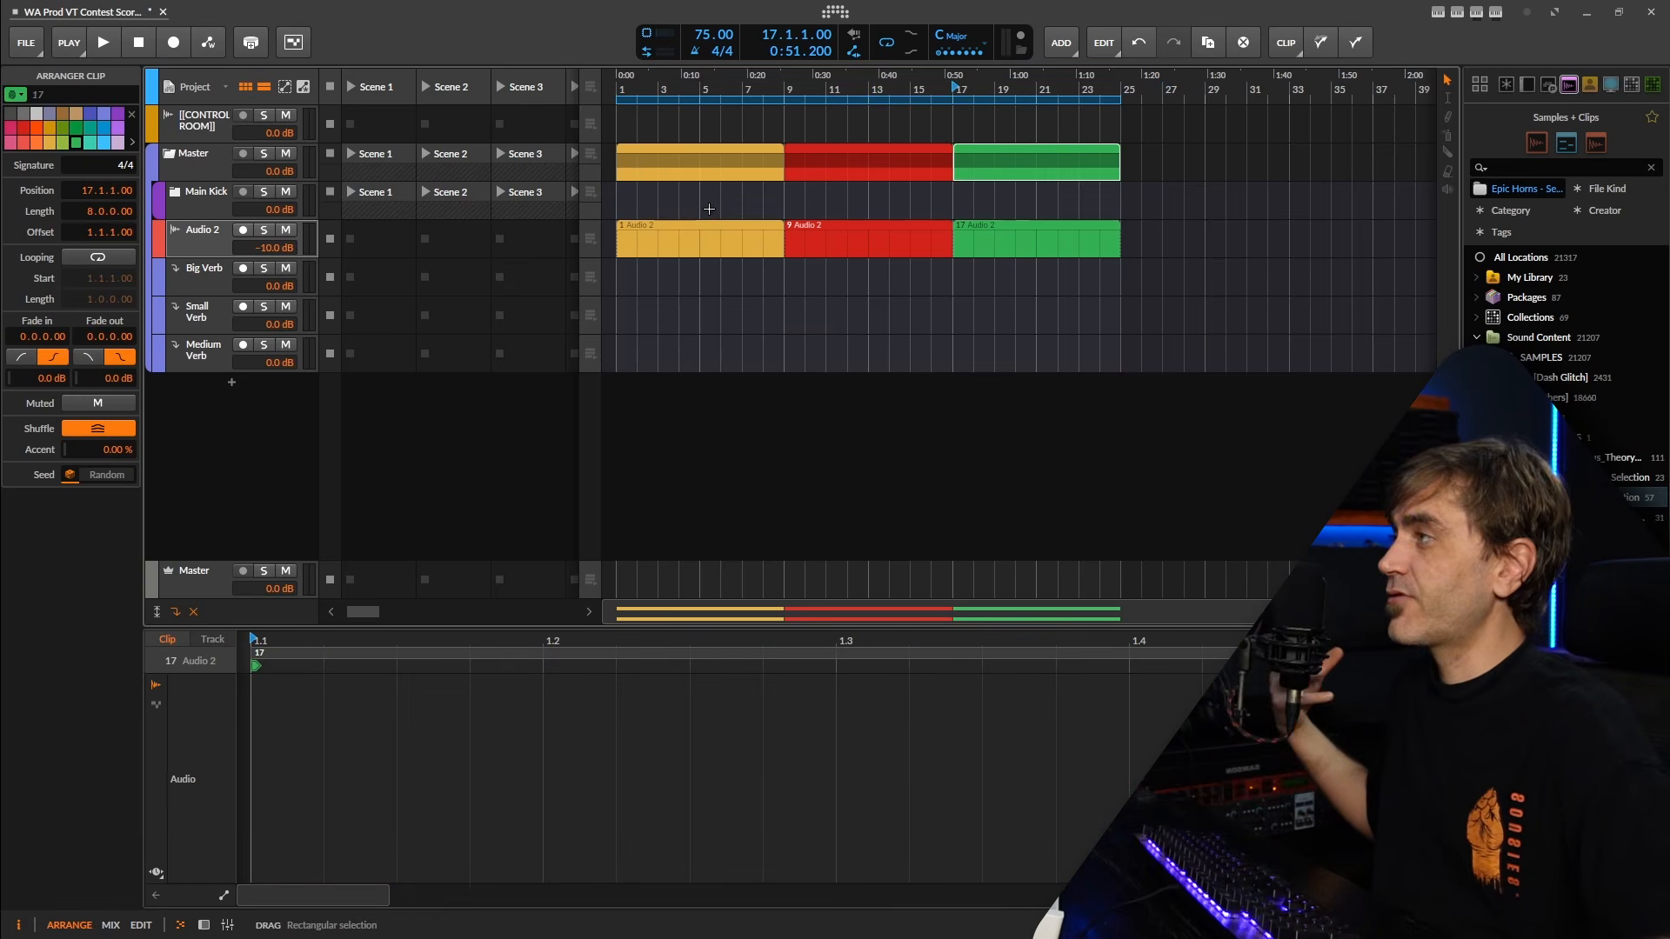
pyautogui.moveTo(835, 204); pyautogui.dragTo(916, 278)
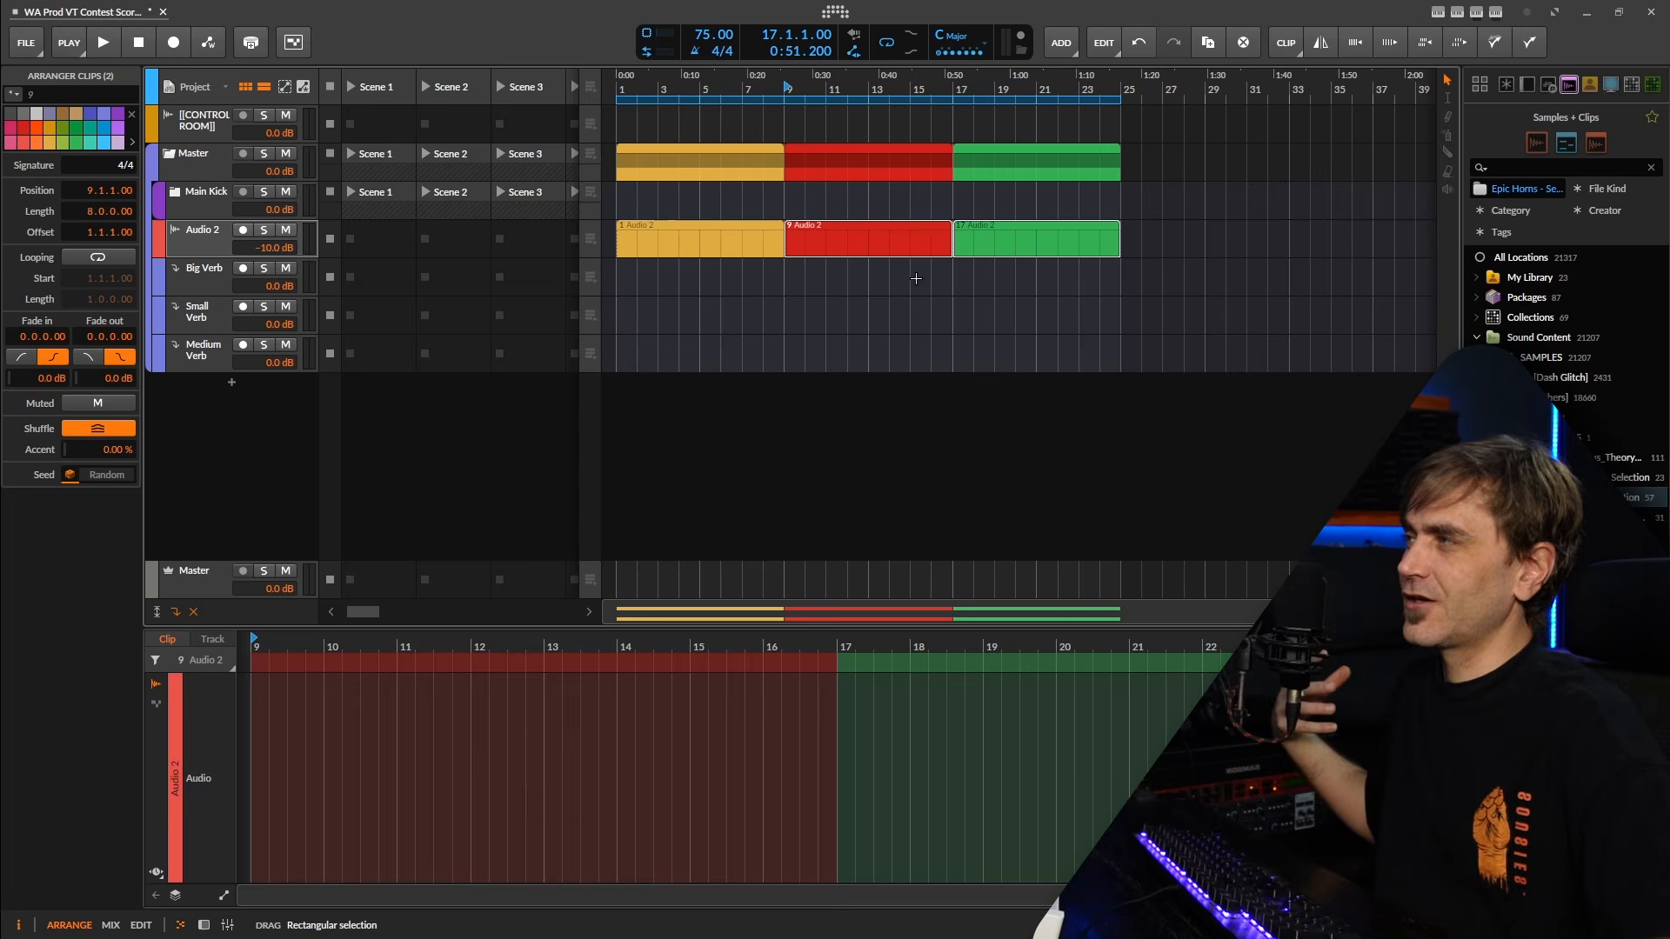
pyautogui.click(701, 232)
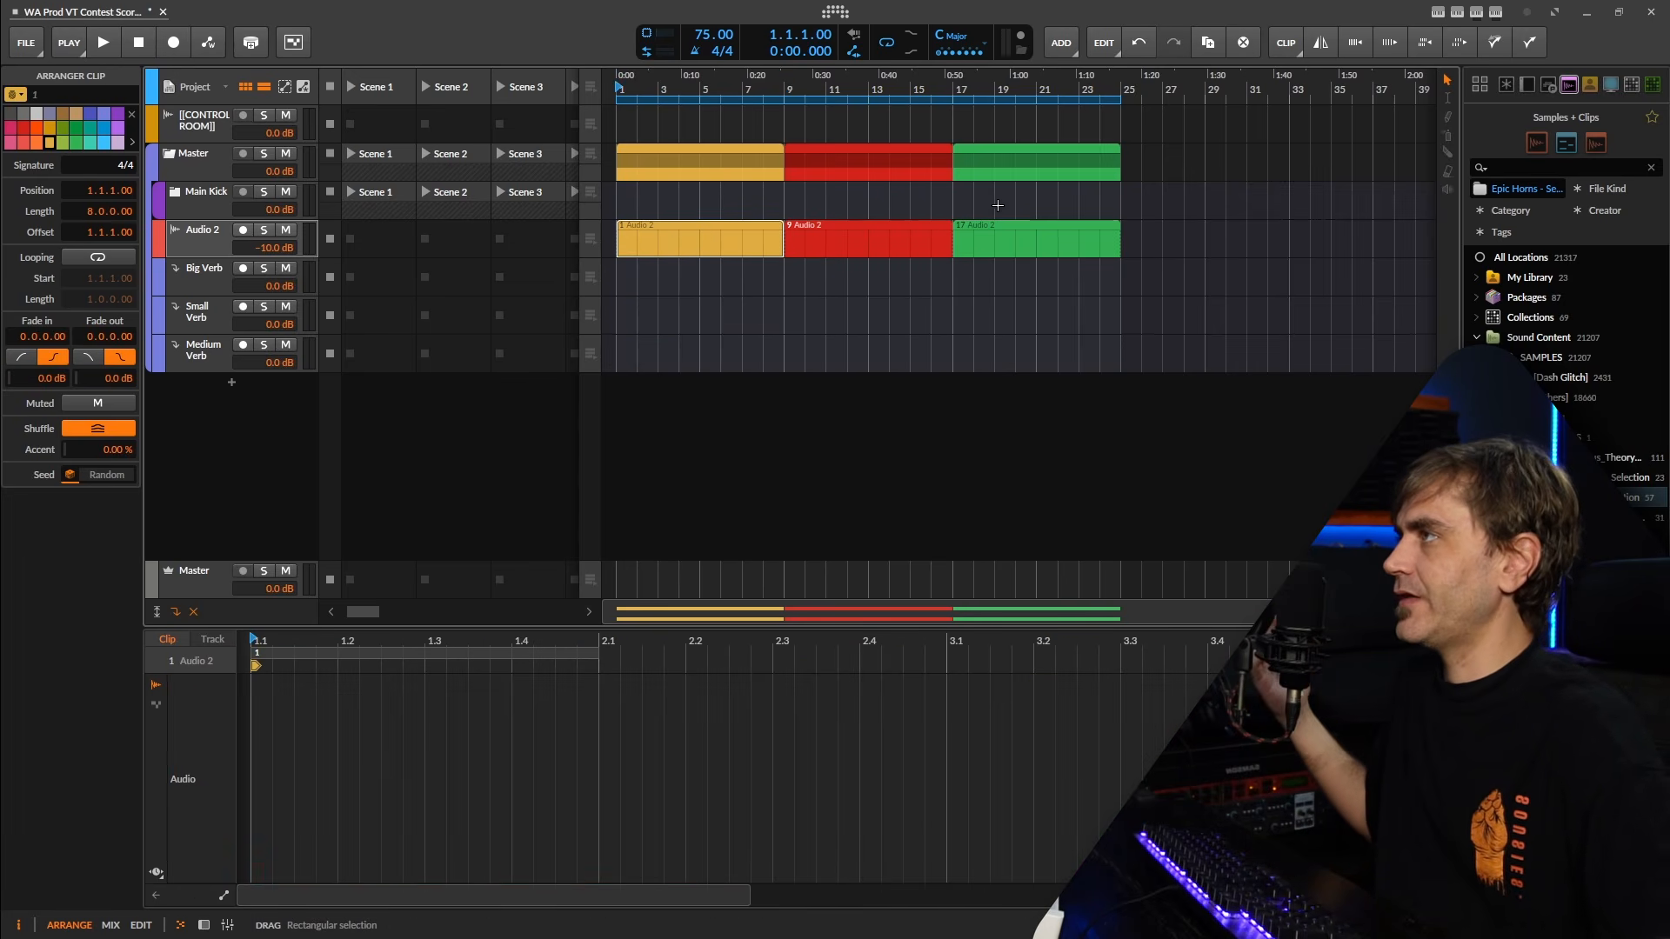
# Insert a time signature change at bar 2 of the arranger timeline.
pyautogui.scroll(5, 1080, 206)
pyautogui.moveTo(798, 207); pyautogui.dragTo(1028, 201)
pyautogui.scroll(-1, 1028, 202)
pyautogui.moveTo(872, 209); pyautogui.dragTo(943, 209)
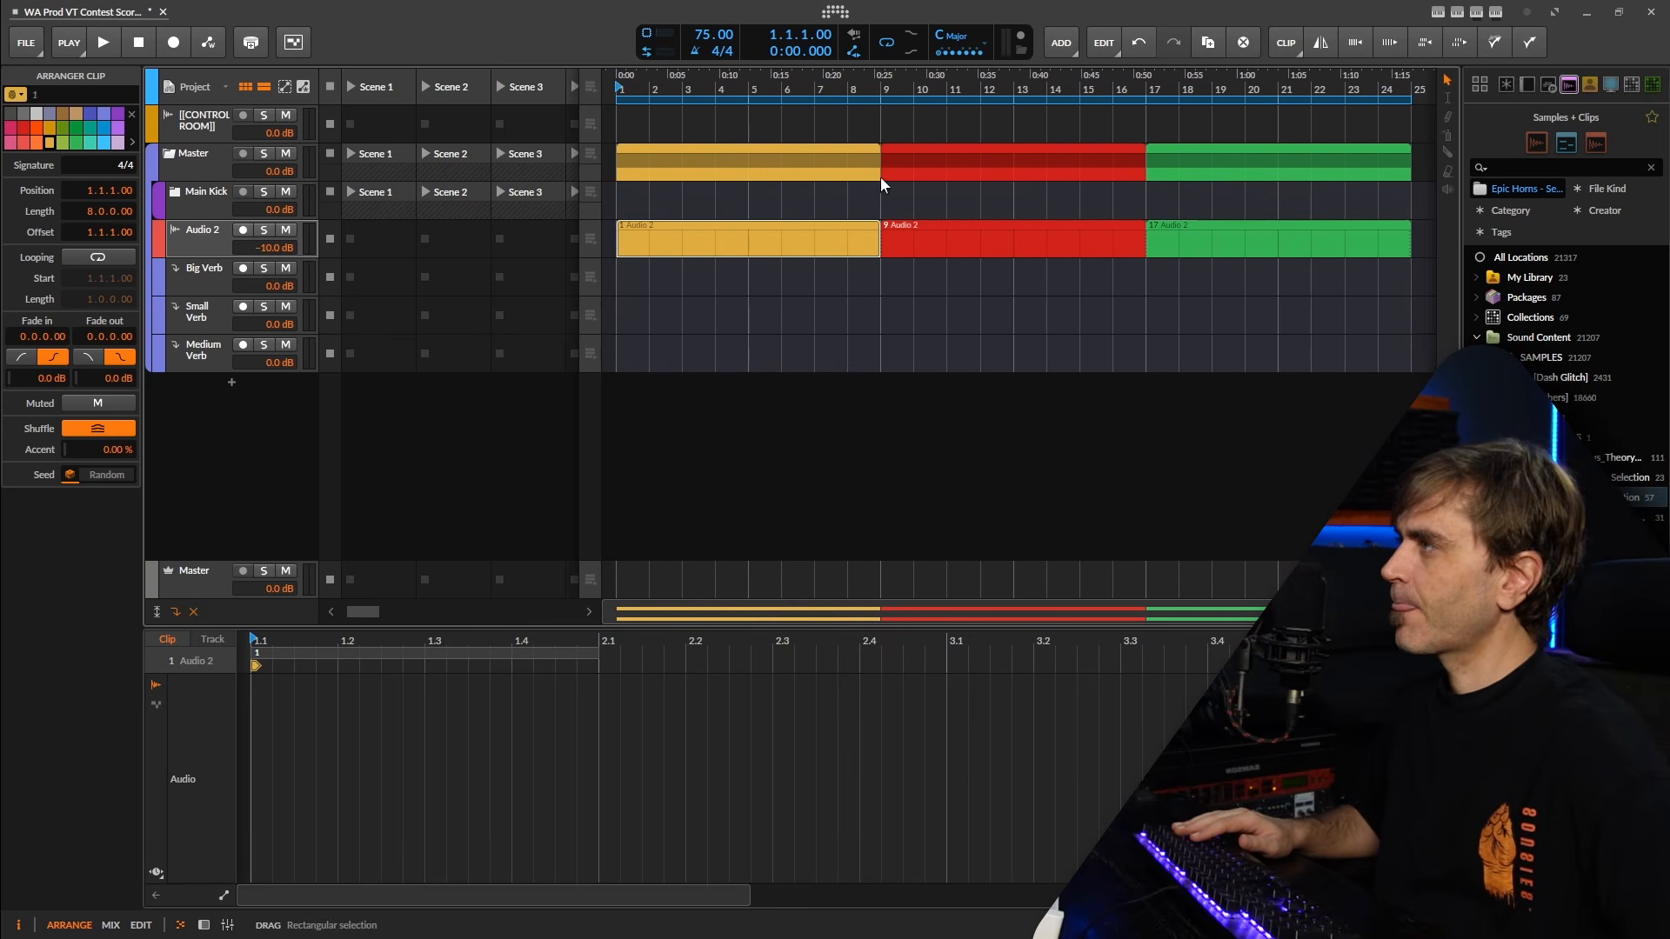
pyautogui.rightClick(648, 87)
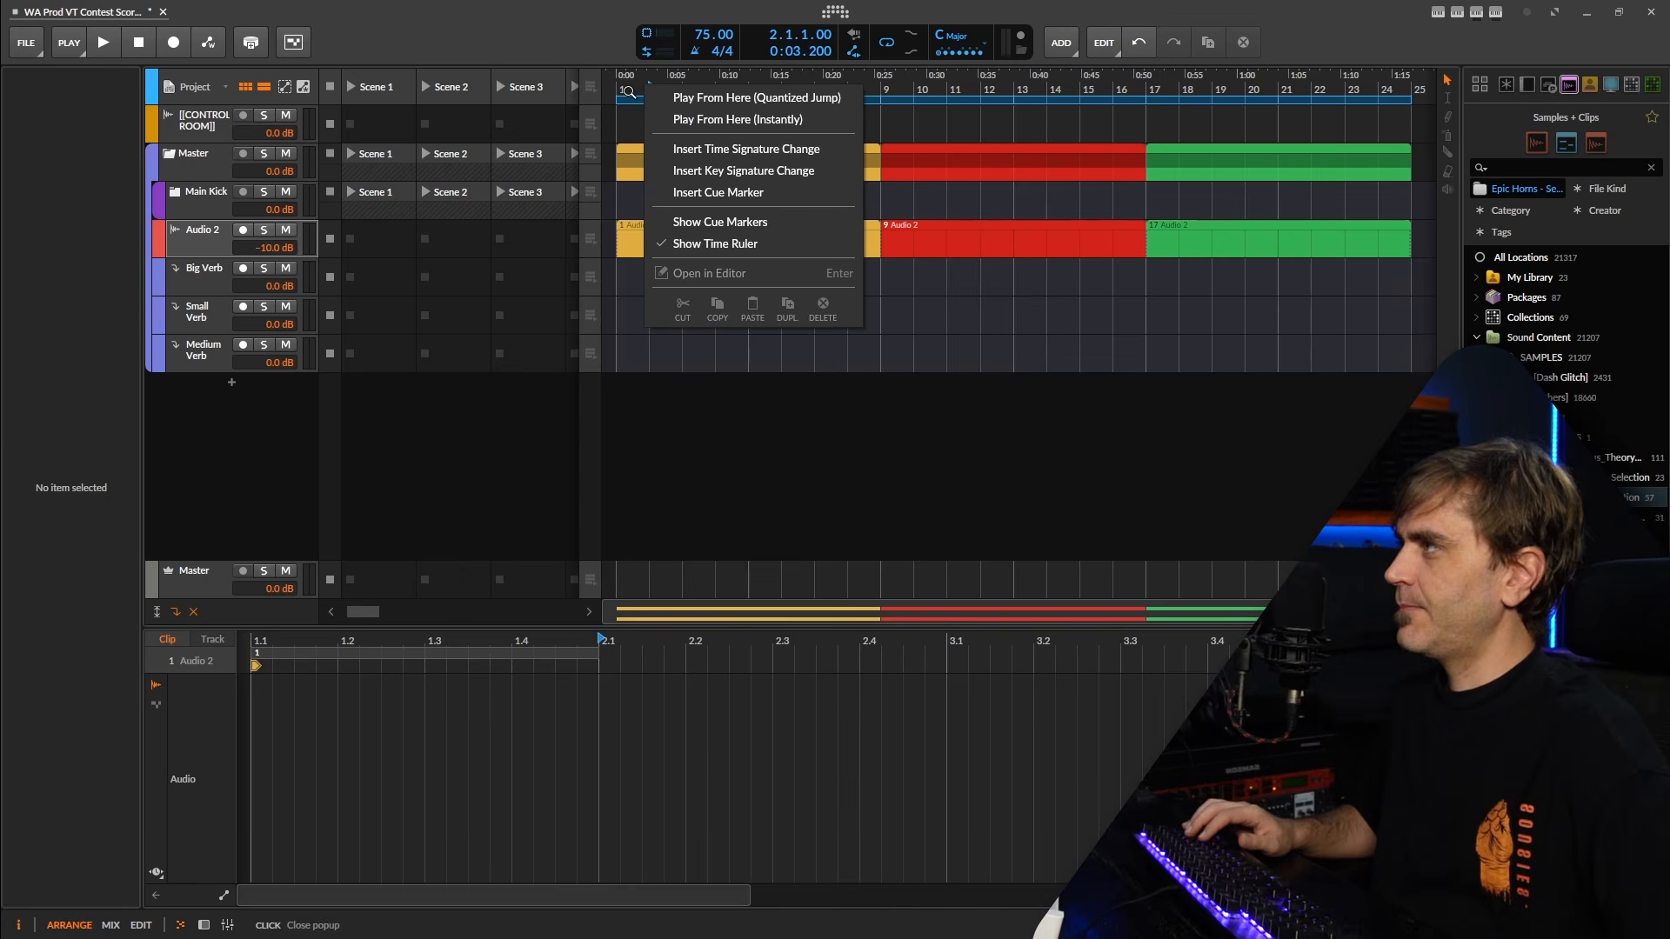
pyautogui.click(628, 91)
pyautogui.rightClick(650, 89)
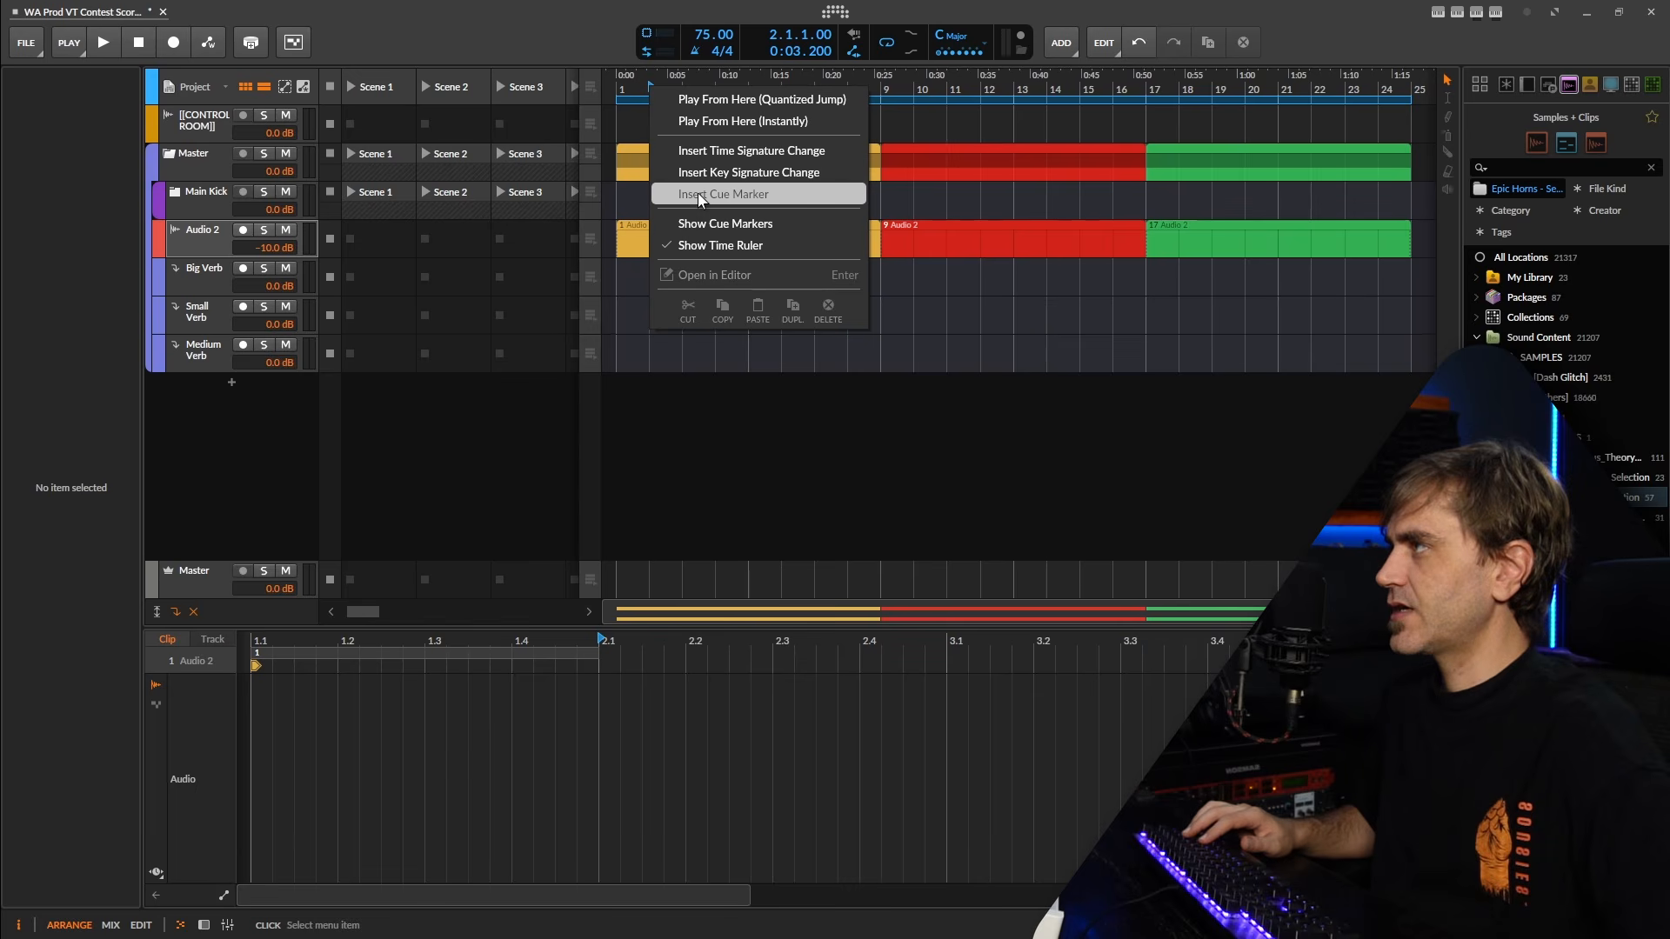
pyautogui.click(728, 148)
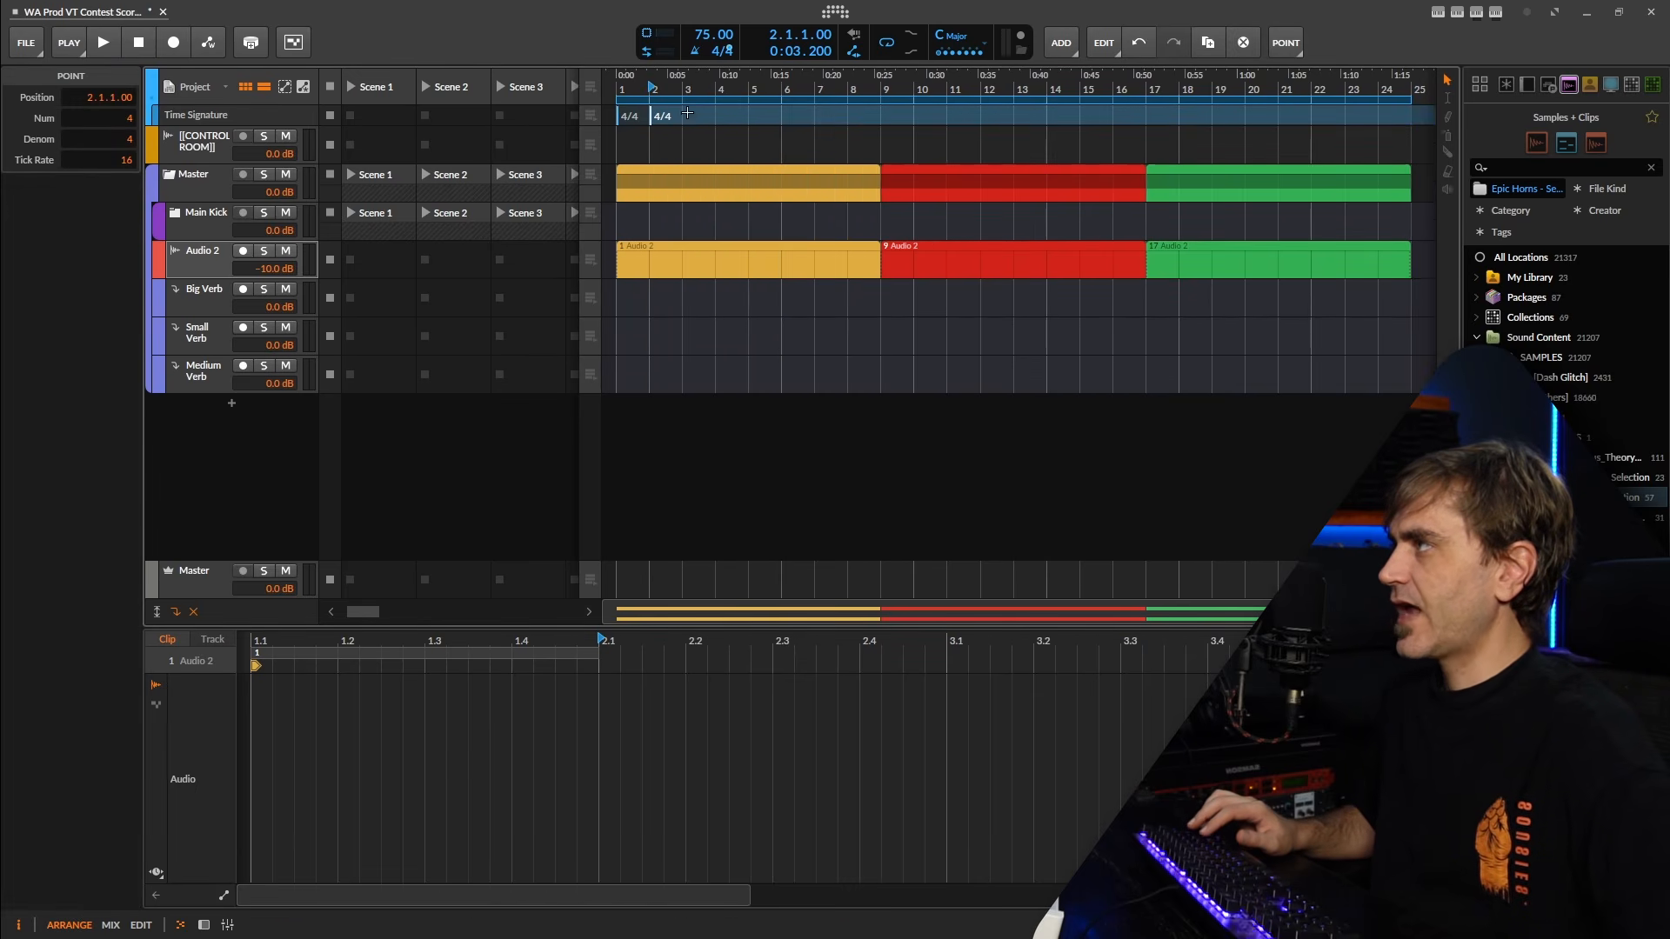
# Shift the three Audio 2 placeholder clips one bar later to start at bar 2, and align the 24-bar loop region with them.
pyautogui.scroll(-3, 664, 160)
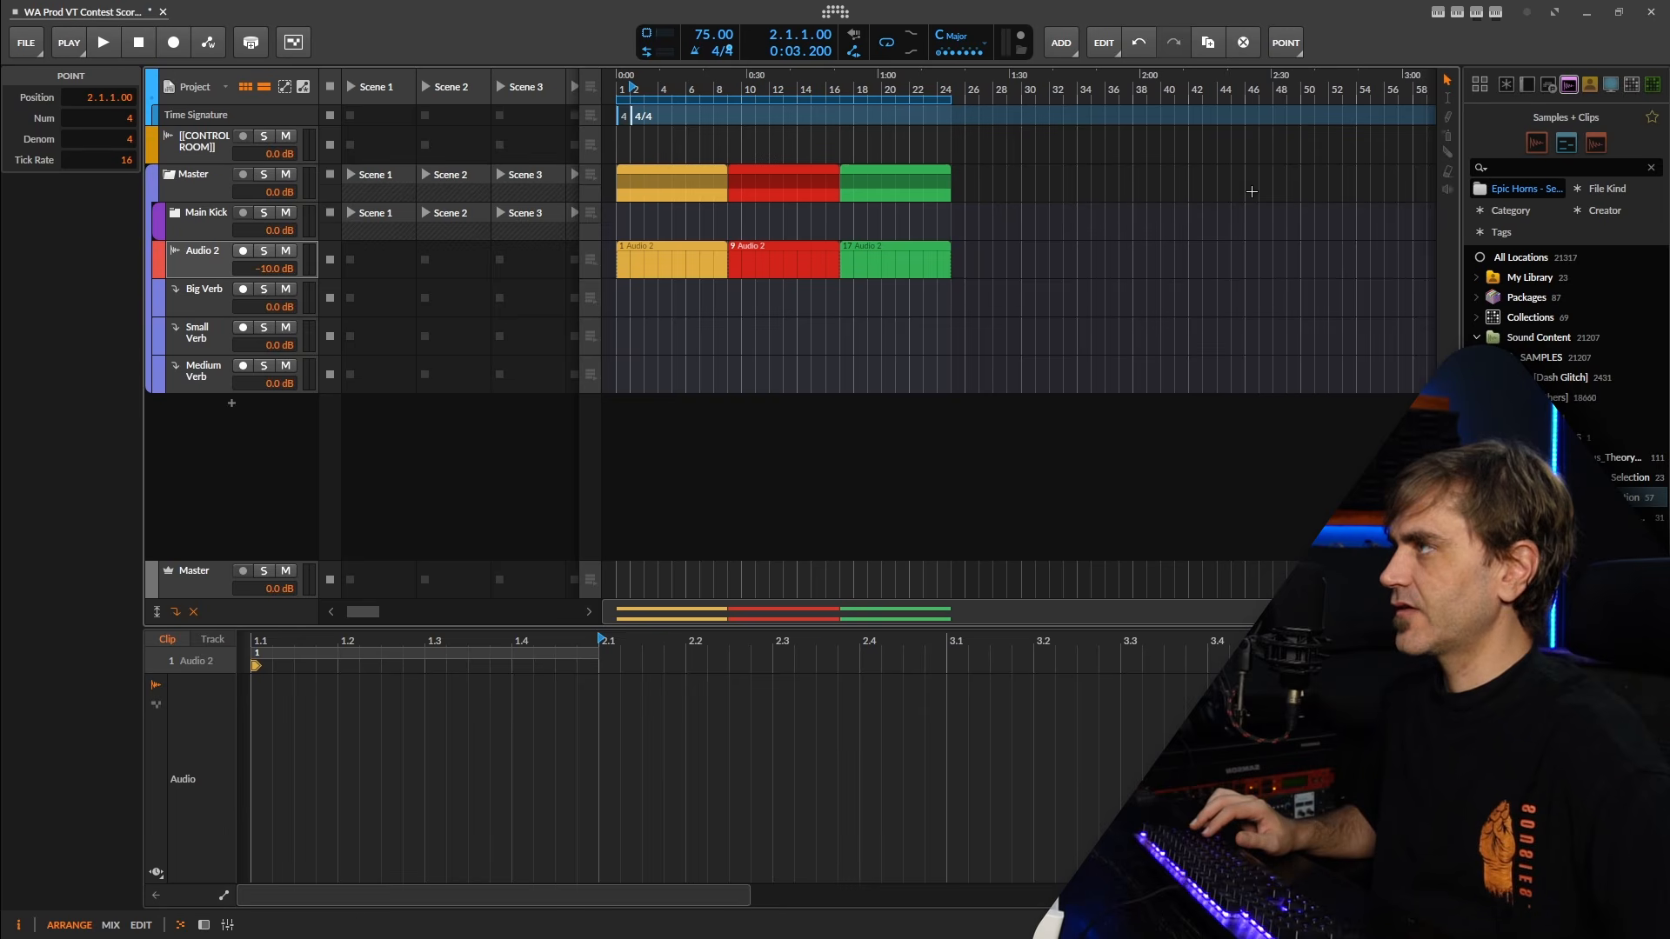
pyautogui.moveTo(1093, 177); pyautogui.dragTo(866, 310)
pyautogui.click(654, 142)
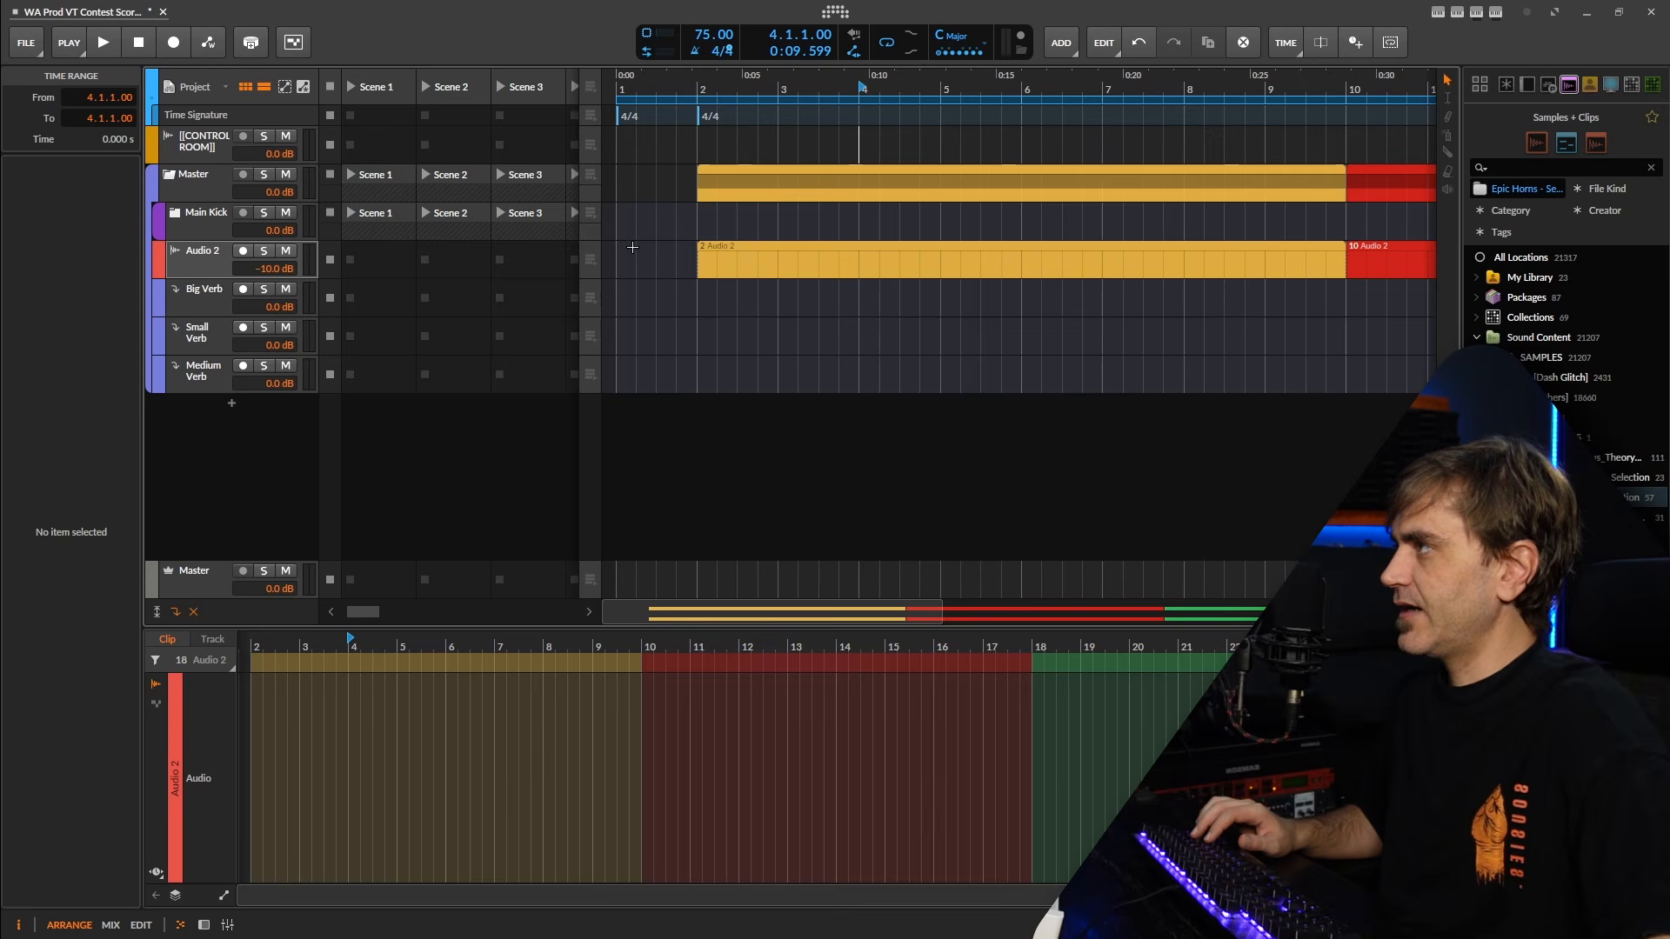
pyautogui.scroll(-4, 632, 248)
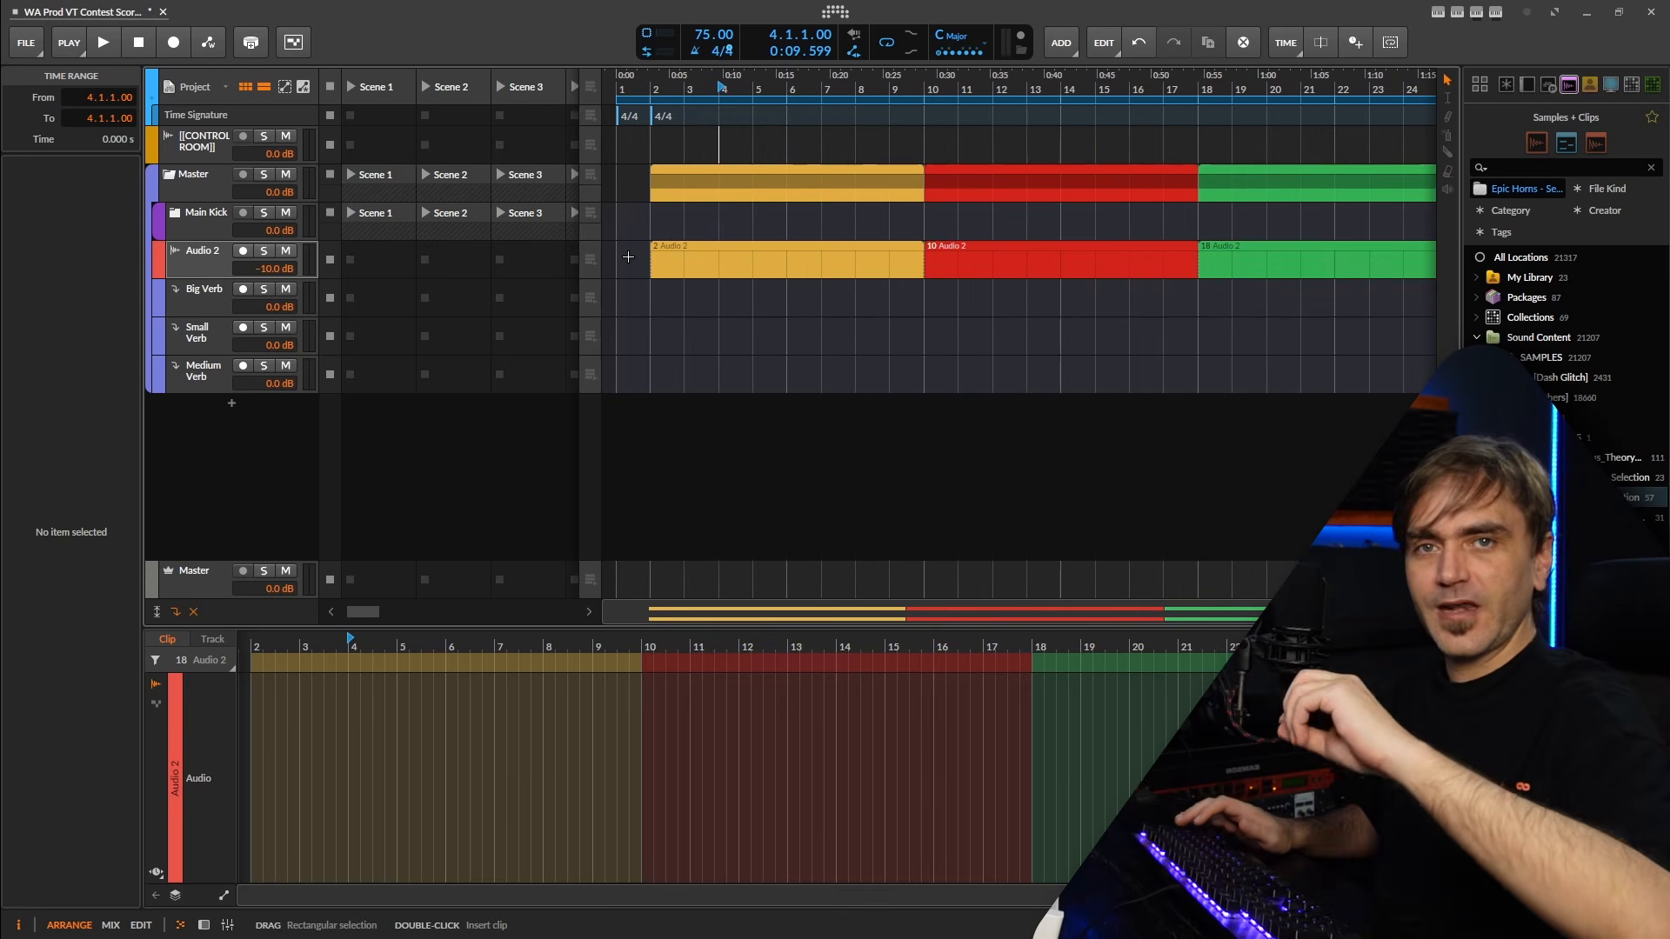
pyautogui.scroll(-2, 652, 211)
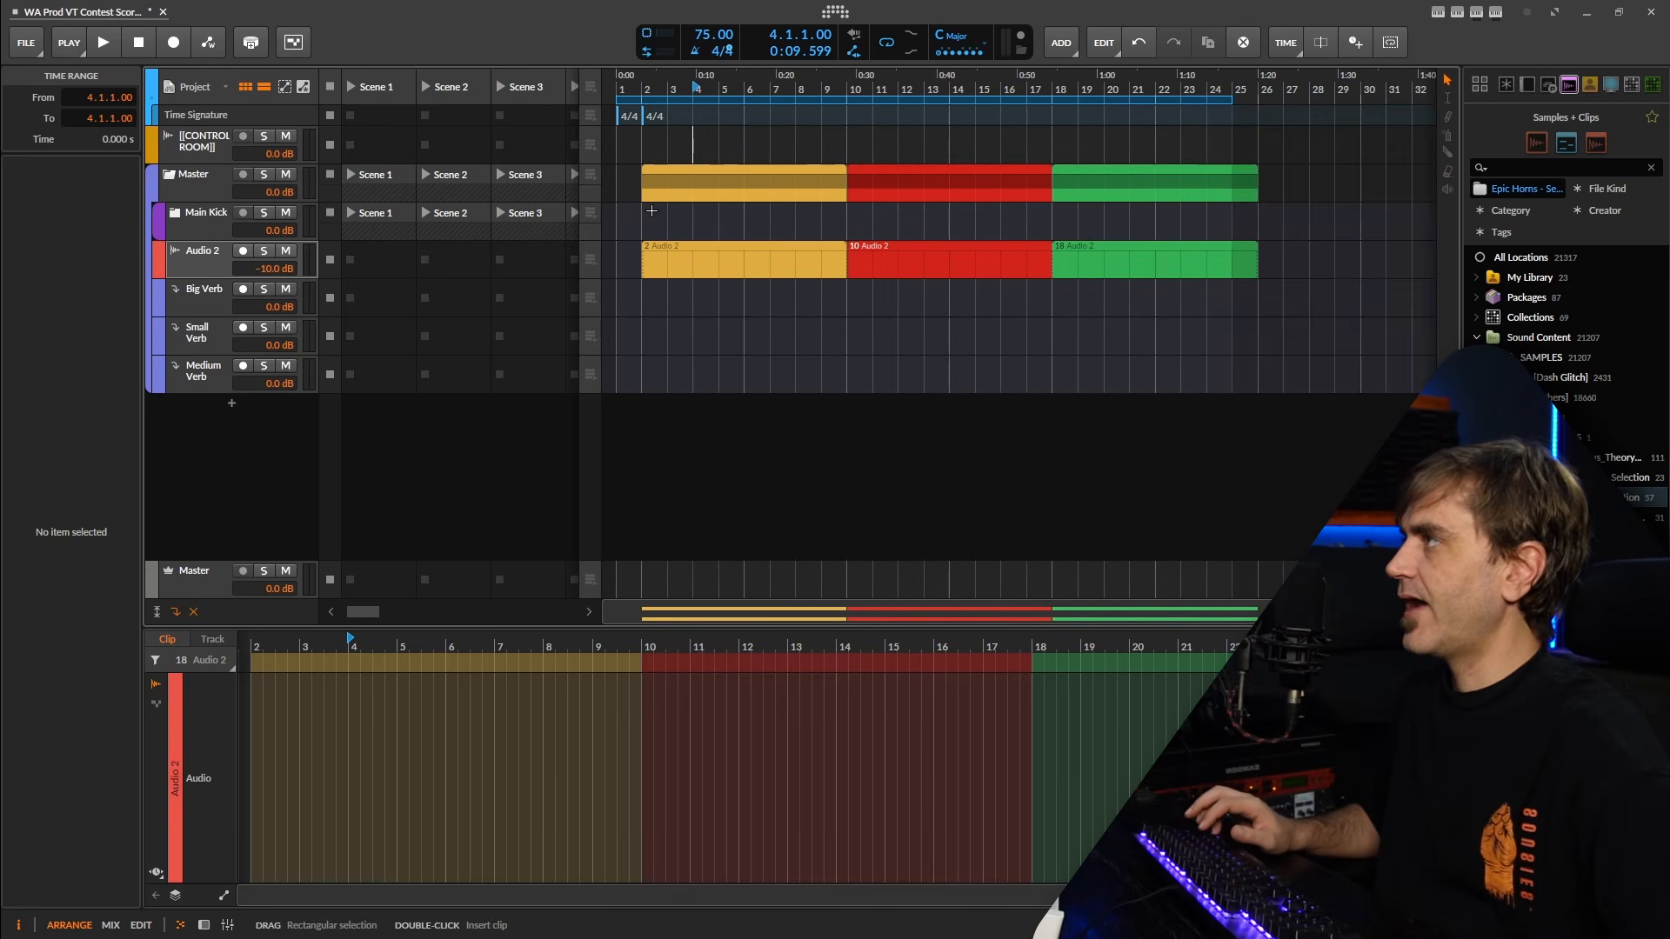
pyautogui.click(1110, 101)
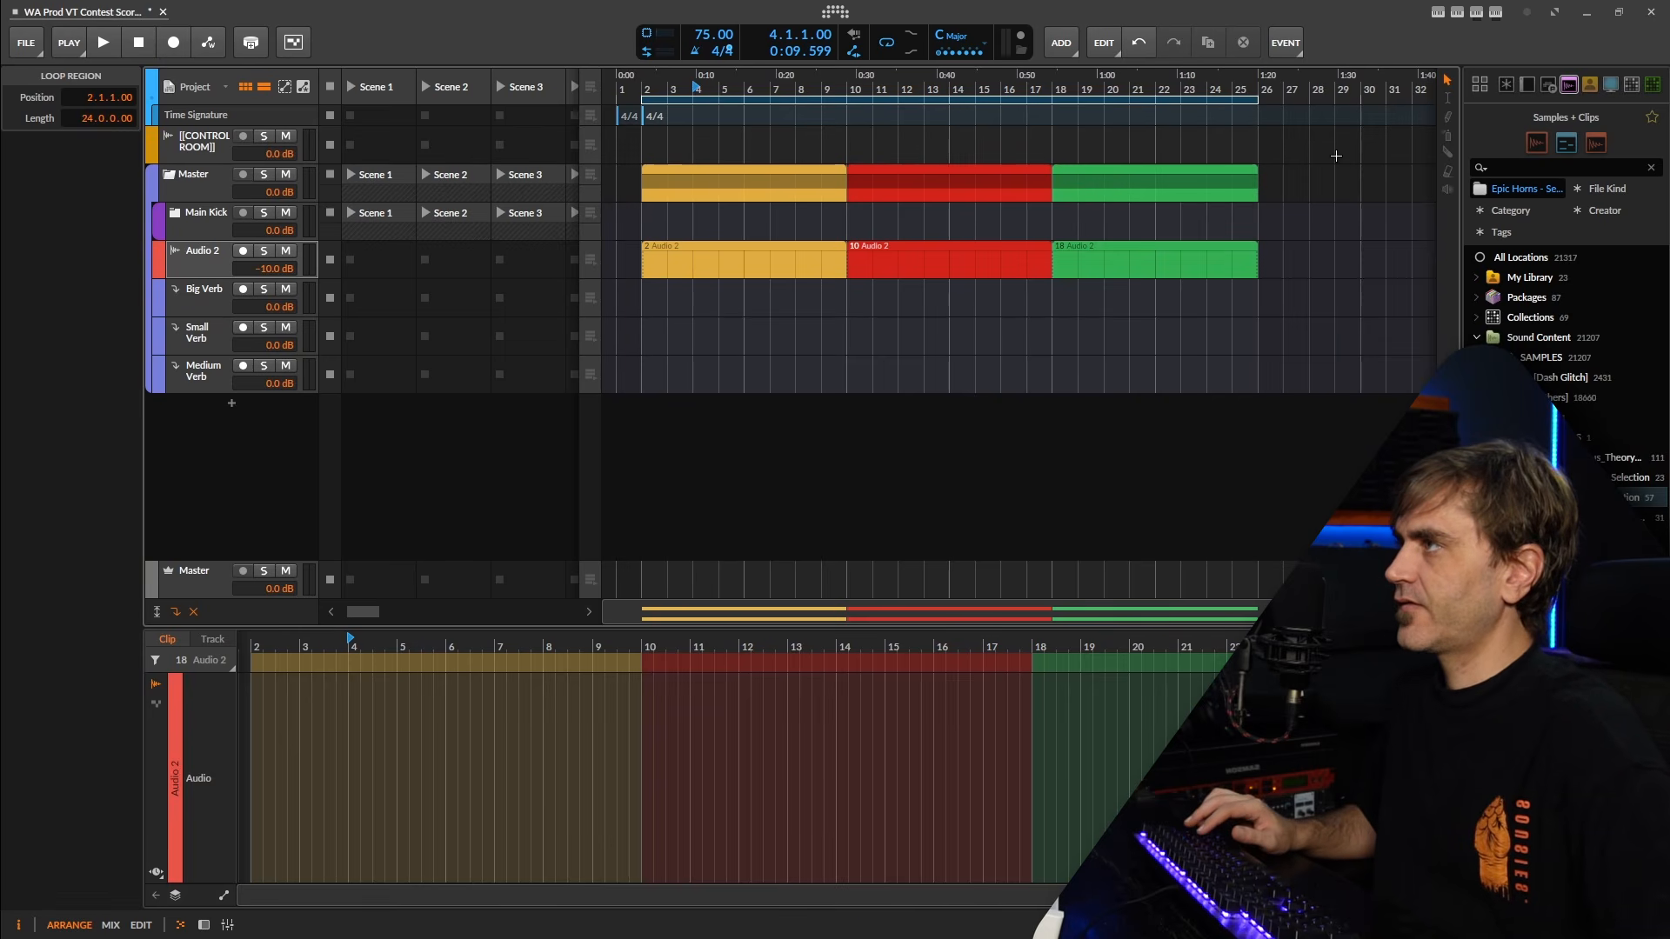
pyautogui.scroll(4, 1274, 192)
pyautogui.moveTo(1276, 189); pyautogui.dragTo(1075, 201)
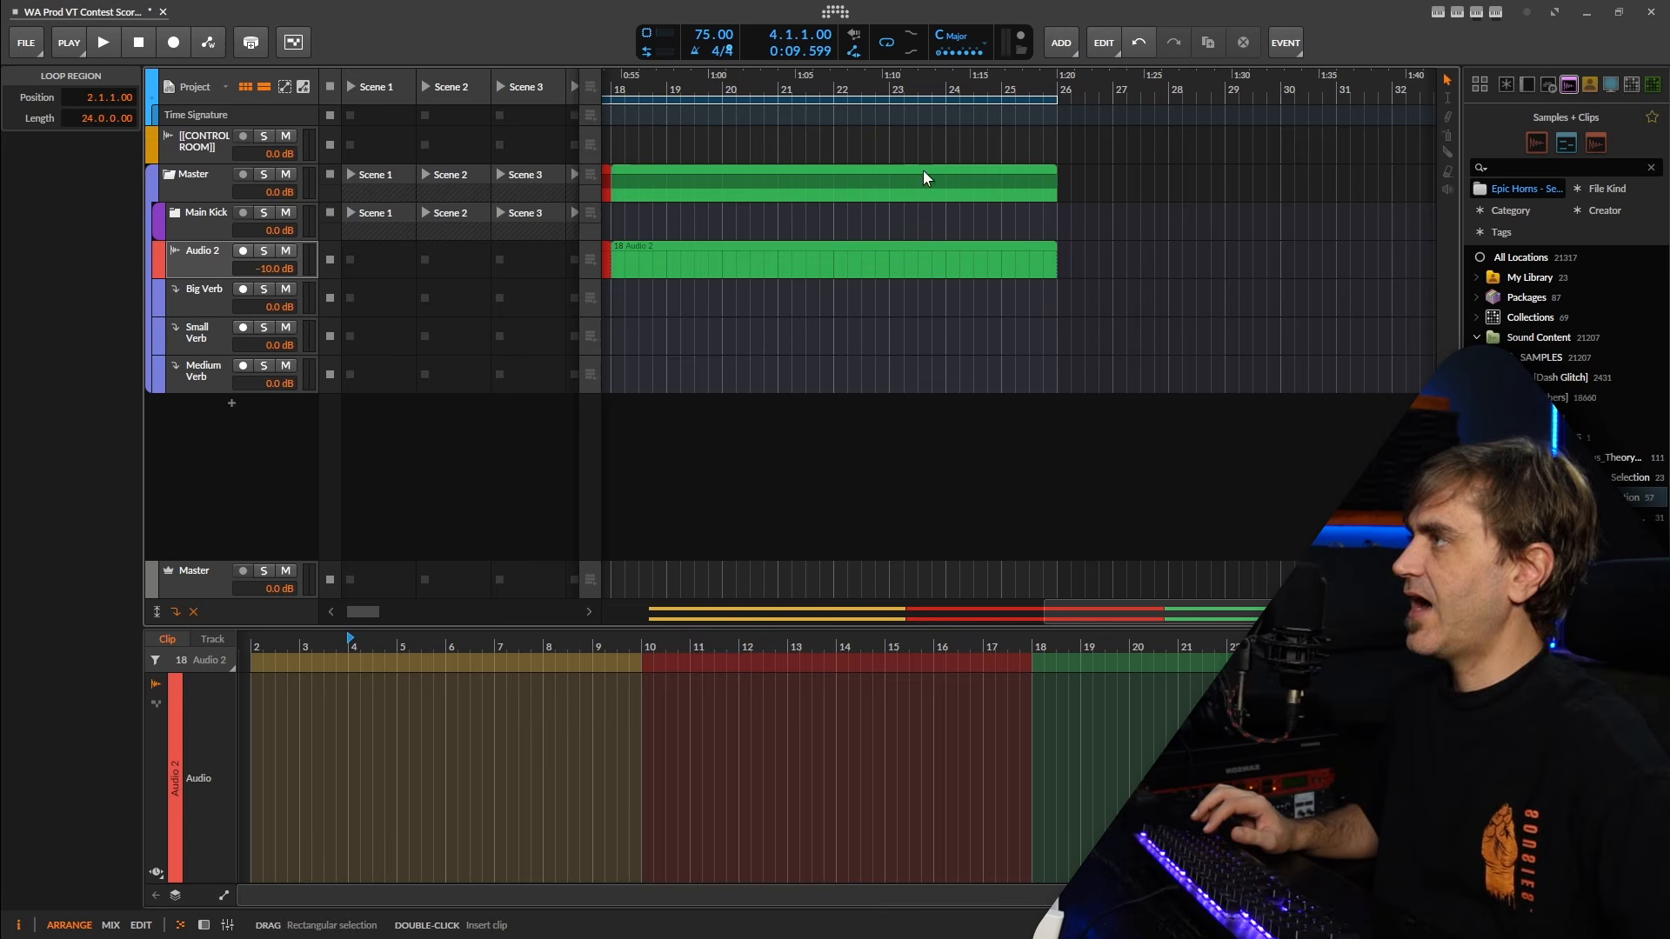
pyautogui.scroll(-7, 926, 179)
pyautogui.scroll(5, 657, 267)
pyautogui.moveTo(767, 419); pyautogui.dragTo(652, 415)
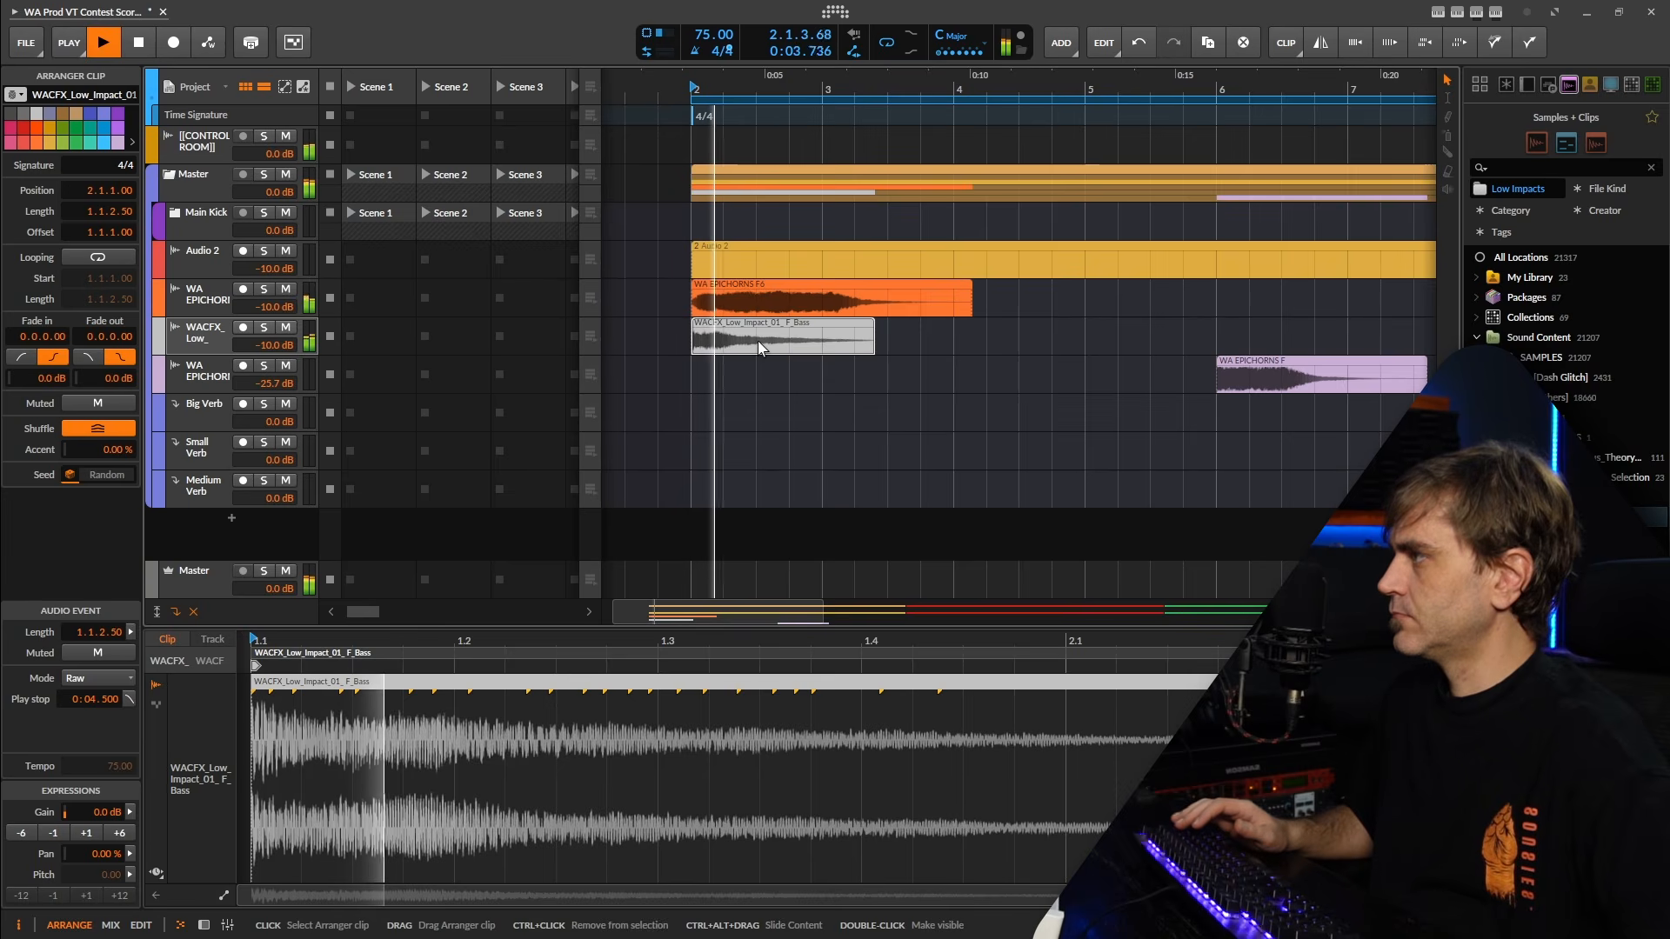
# Audition the WACFX_Low_Impact and upper WA EPICHORNS tracks separately in solo, and stop playback.
pyautogui.click(263, 328)
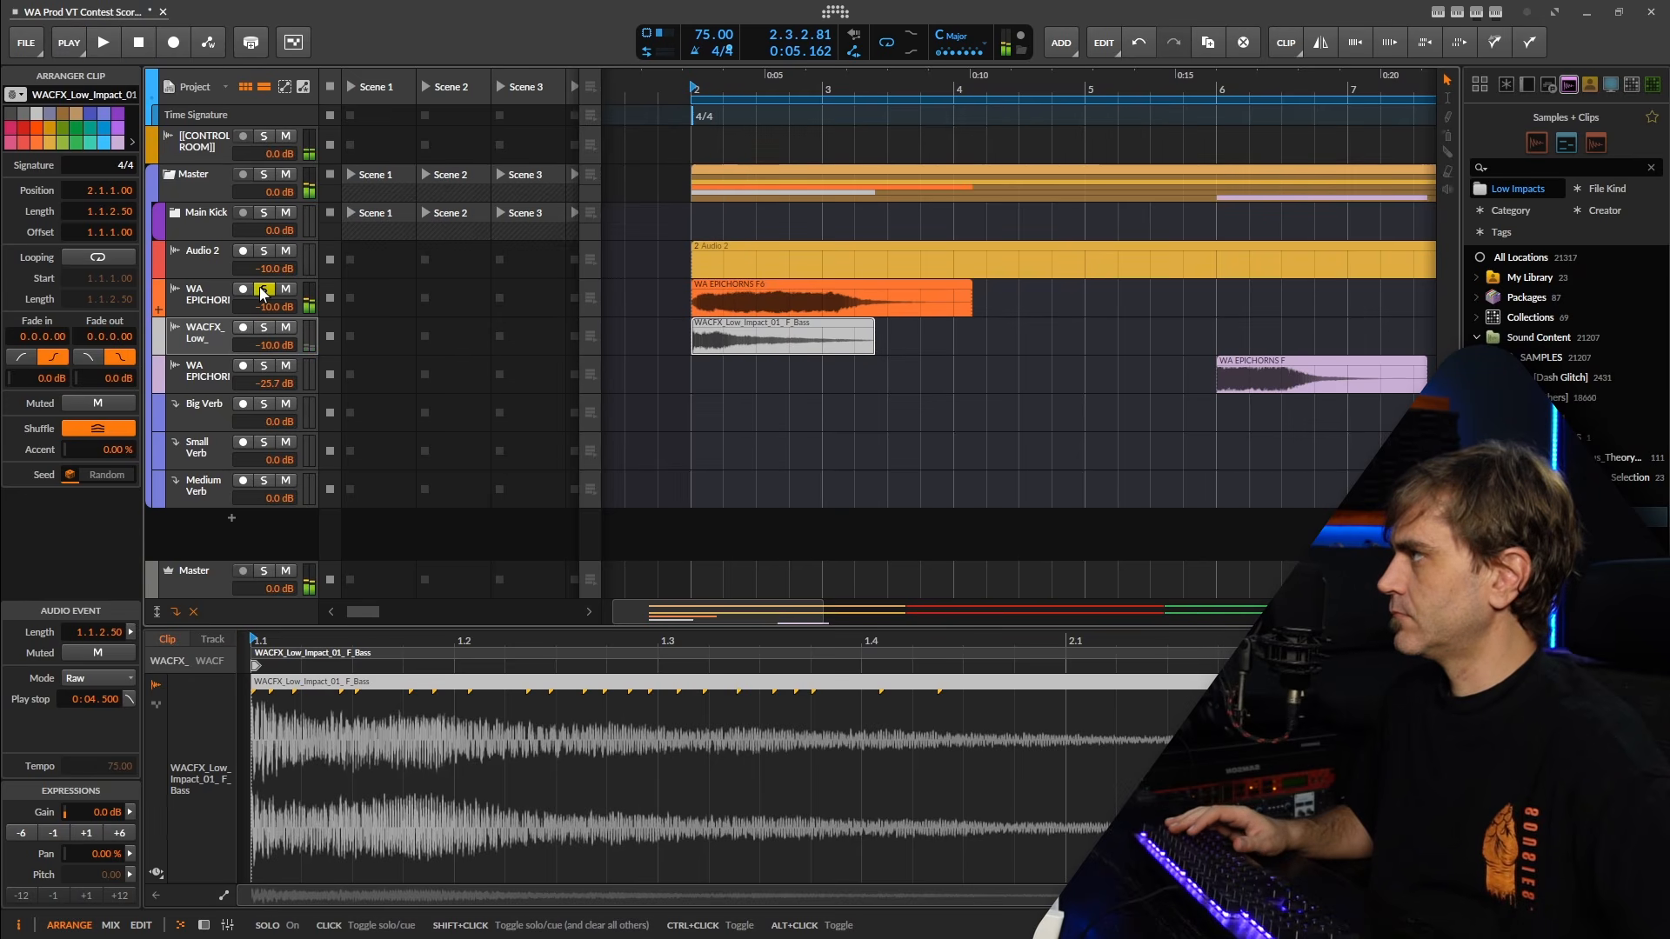
pyautogui.click(263, 290)
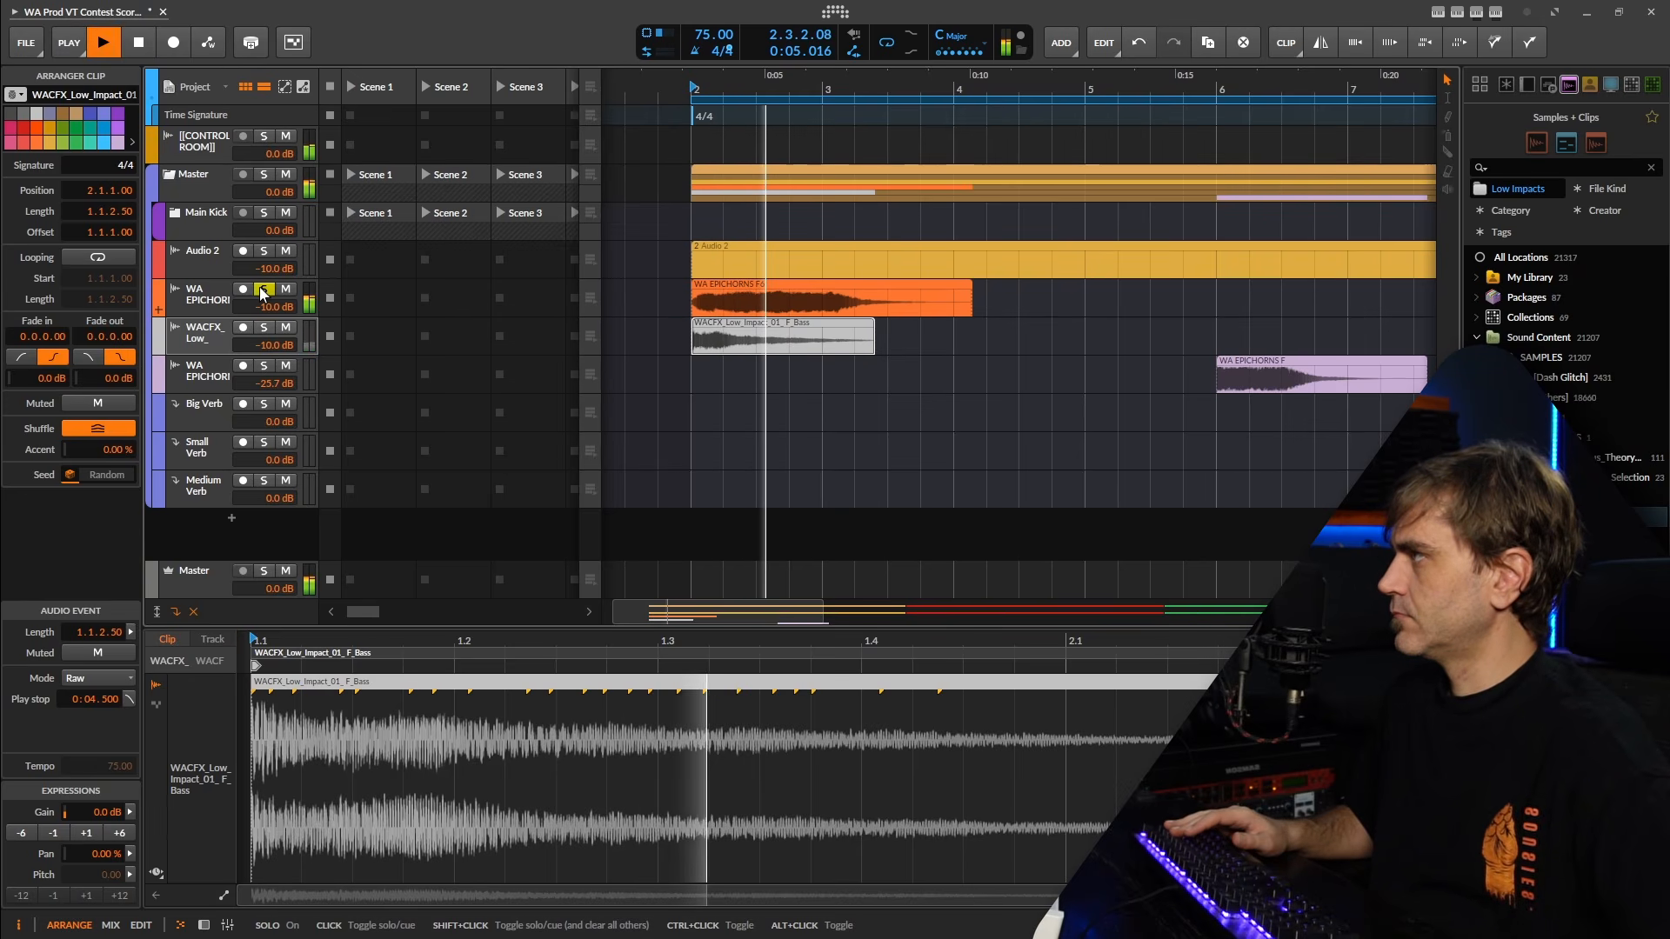
pyautogui.press('space')
pyautogui.click(263, 291)
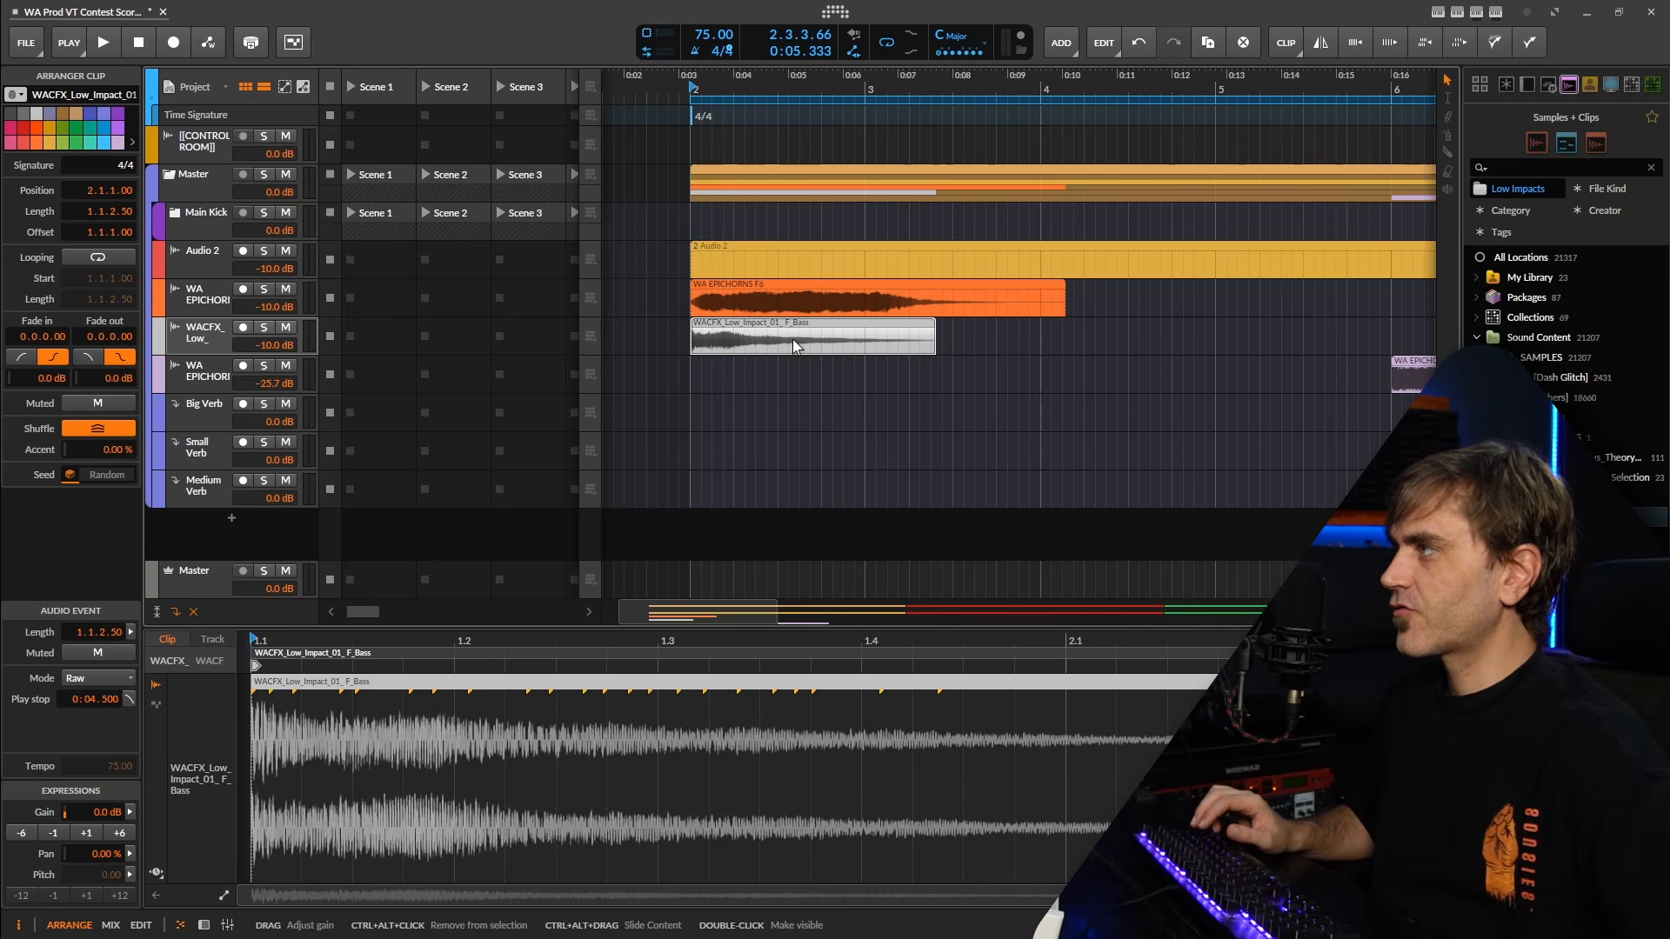
# Mute the WACFX_Low_Impact clip at bar 2.
pyautogui.scroll(-4, 794, 346)
pyautogui.moveTo(746, 330); pyautogui.dragTo(714, 335)
pyautogui.click(772, 341)
pyautogui.hotkey('ctrl', 'z')
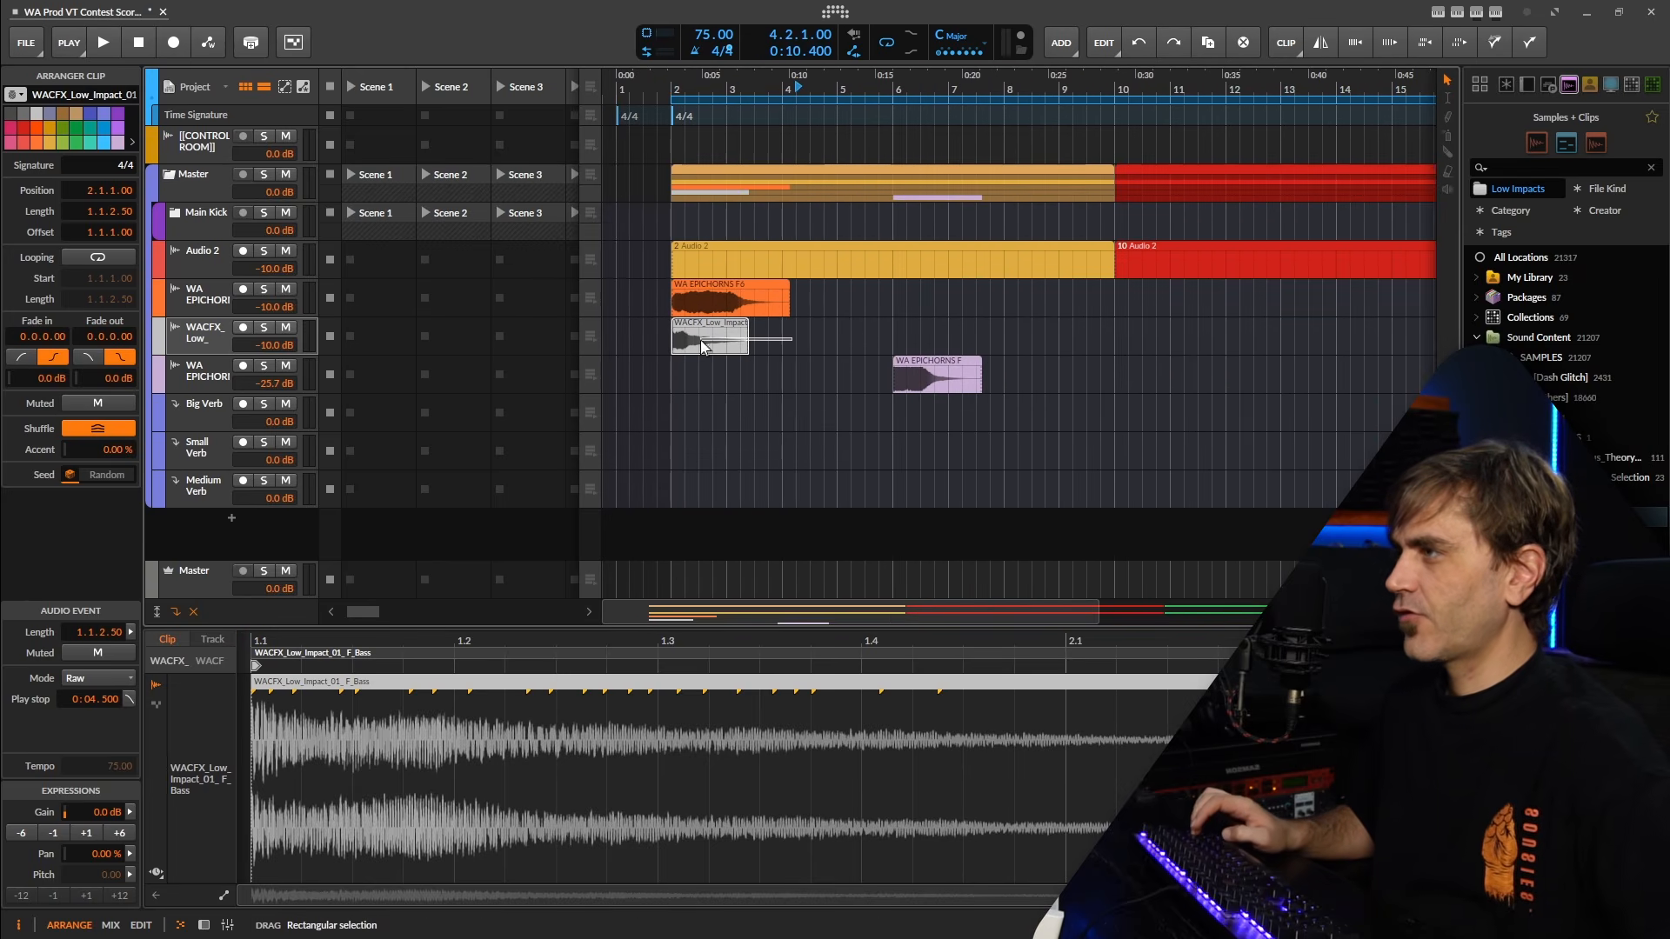
pyautogui.click(709, 336)
pyautogui.hotkey('alt', 'm')
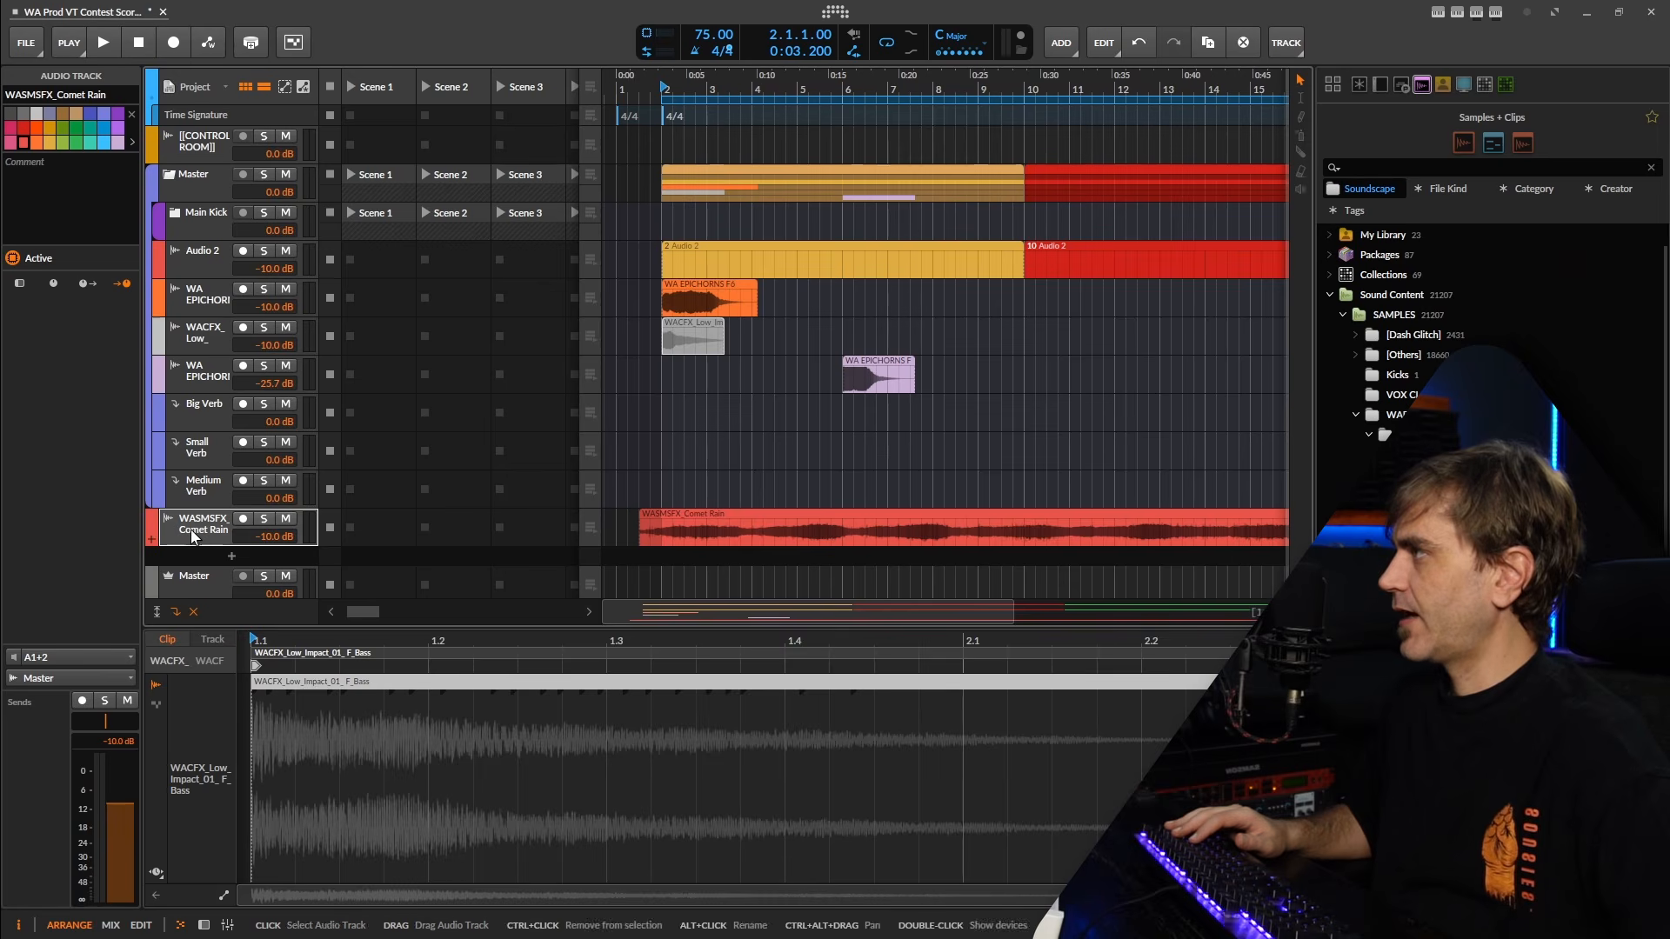
# Move the newly added WASMSFX soundscape tracks up between the low impact track and the second WA EPICHORNS track.
pyautogui.moveTo(198, 522); pyautogui.dragTo(221, 361)
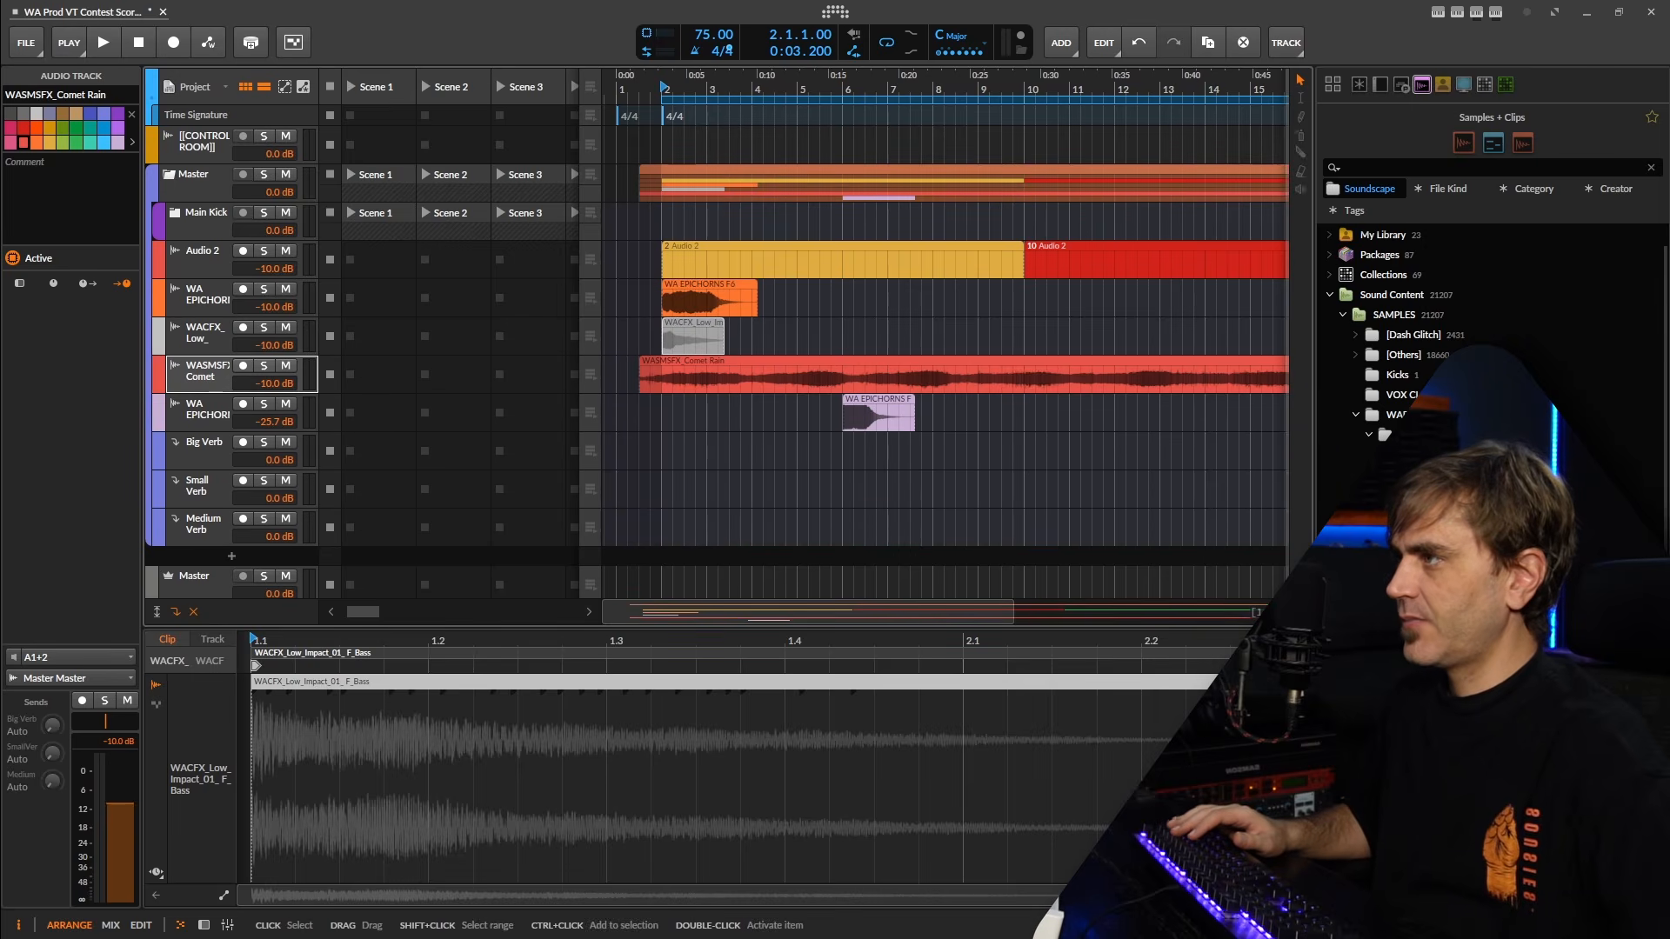
pyautogui.click(1435, 678)
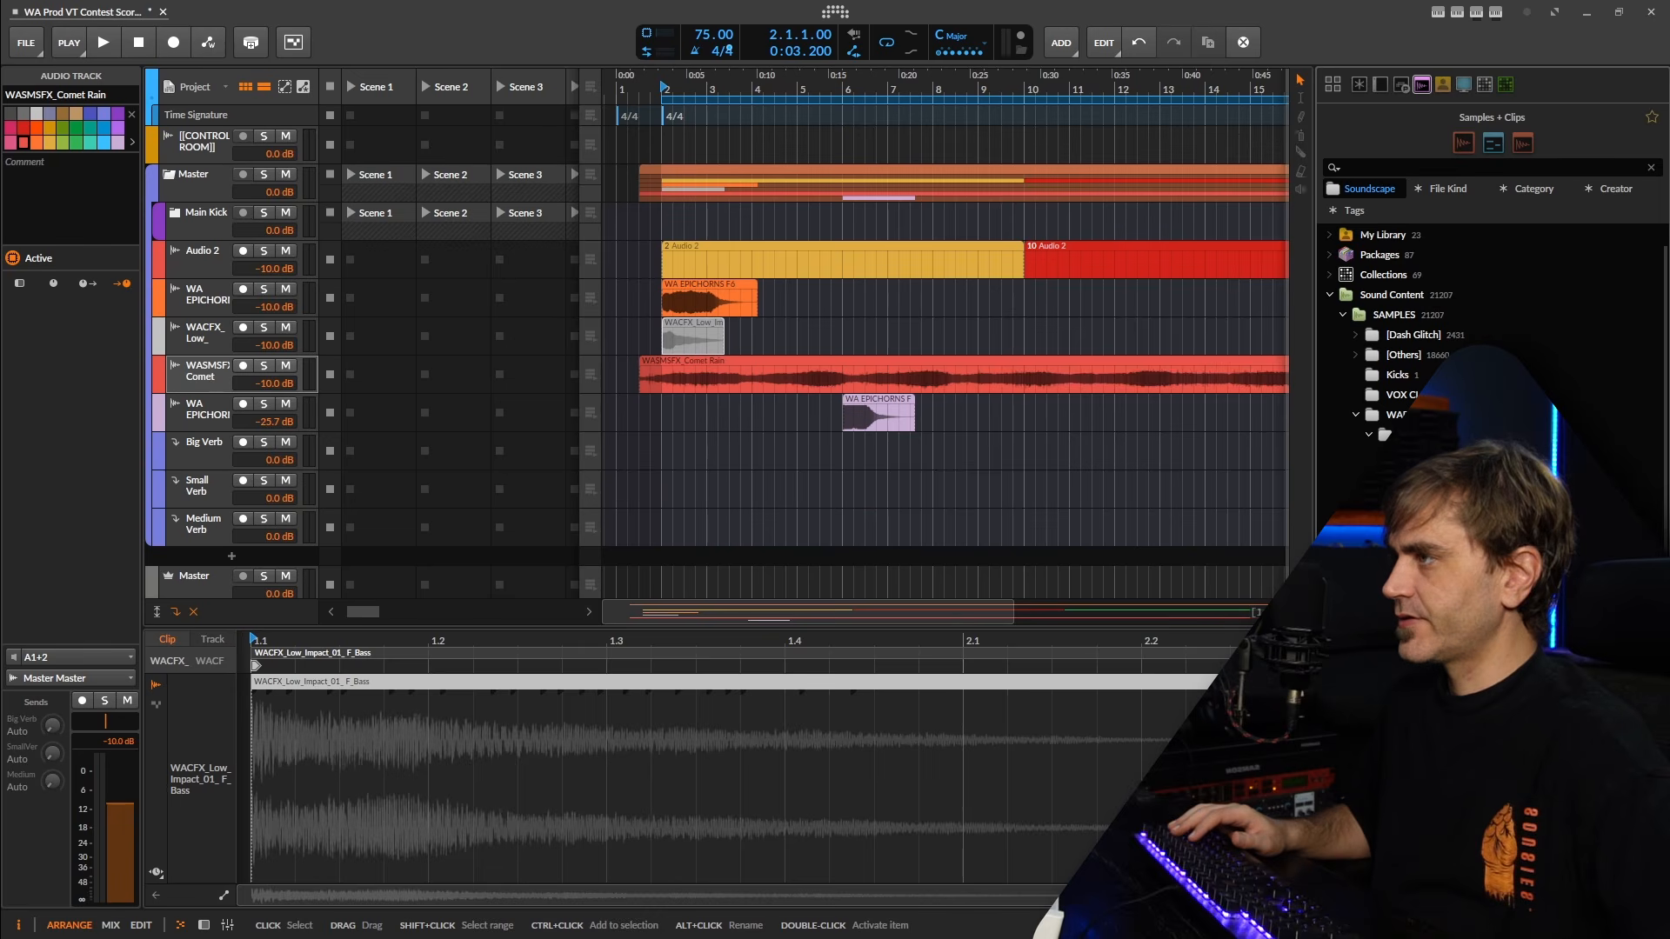
pyautogui.moveTo(198, 522); pyautogui.dragTo(196, 348)
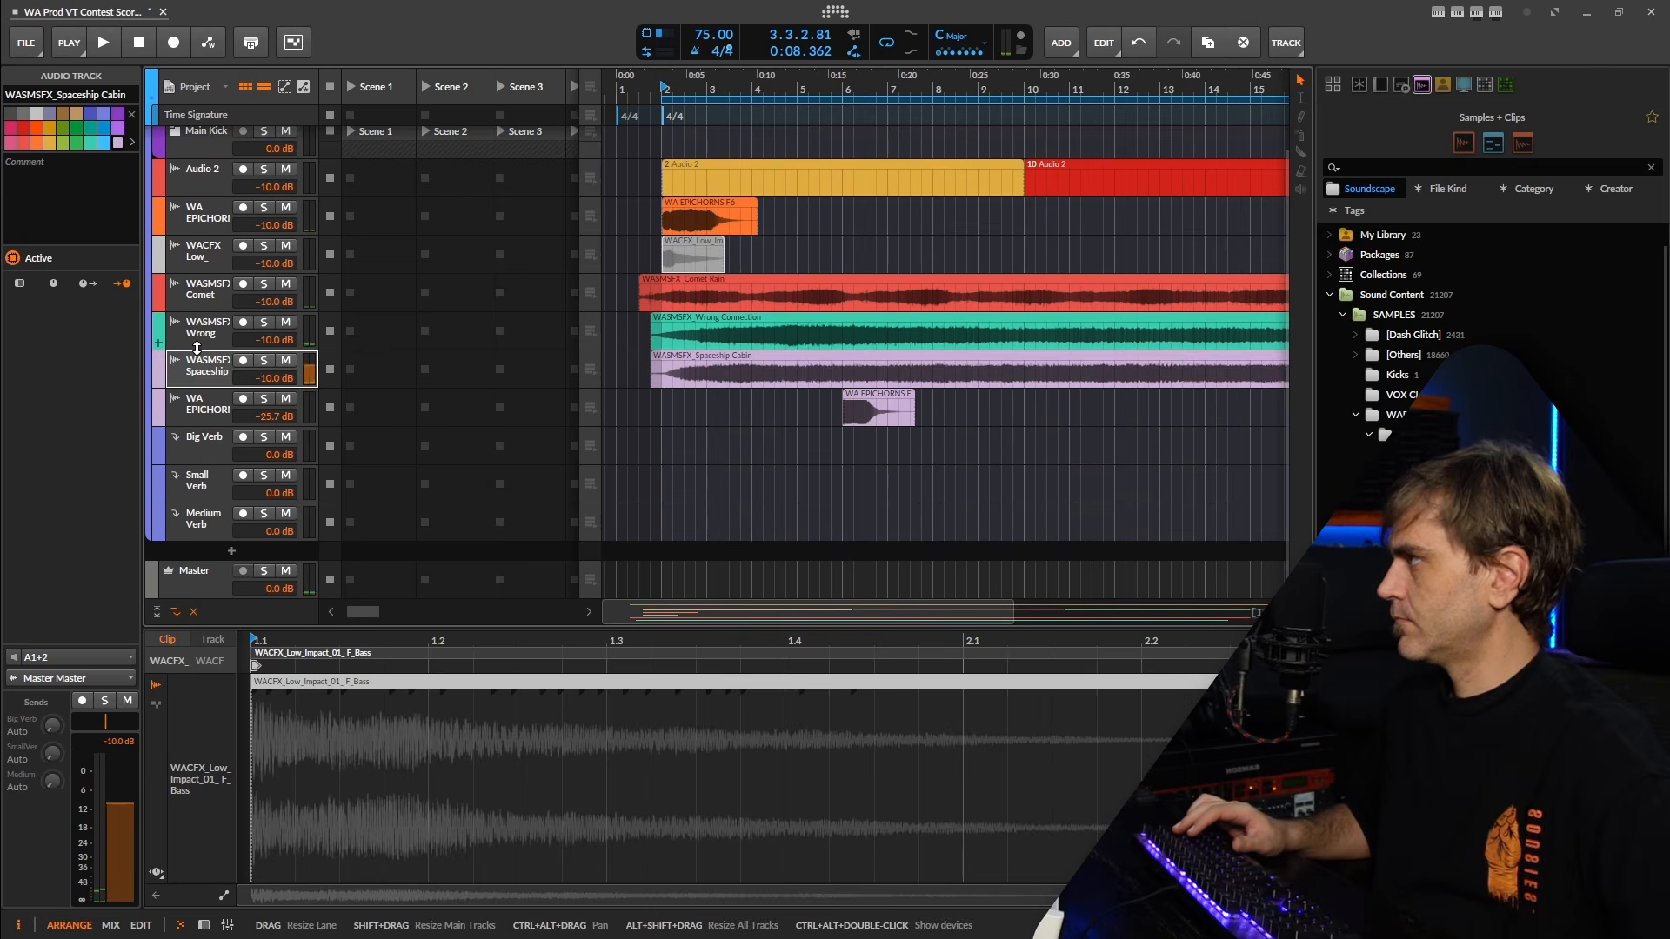
# During playback, lower the Comet Rain track to -14.1 dB and the Wrong Connection and Spaceship Cabin tracks to -21.5 dB.
pyautogui.press('space')
pyautogui.click(210, 287)
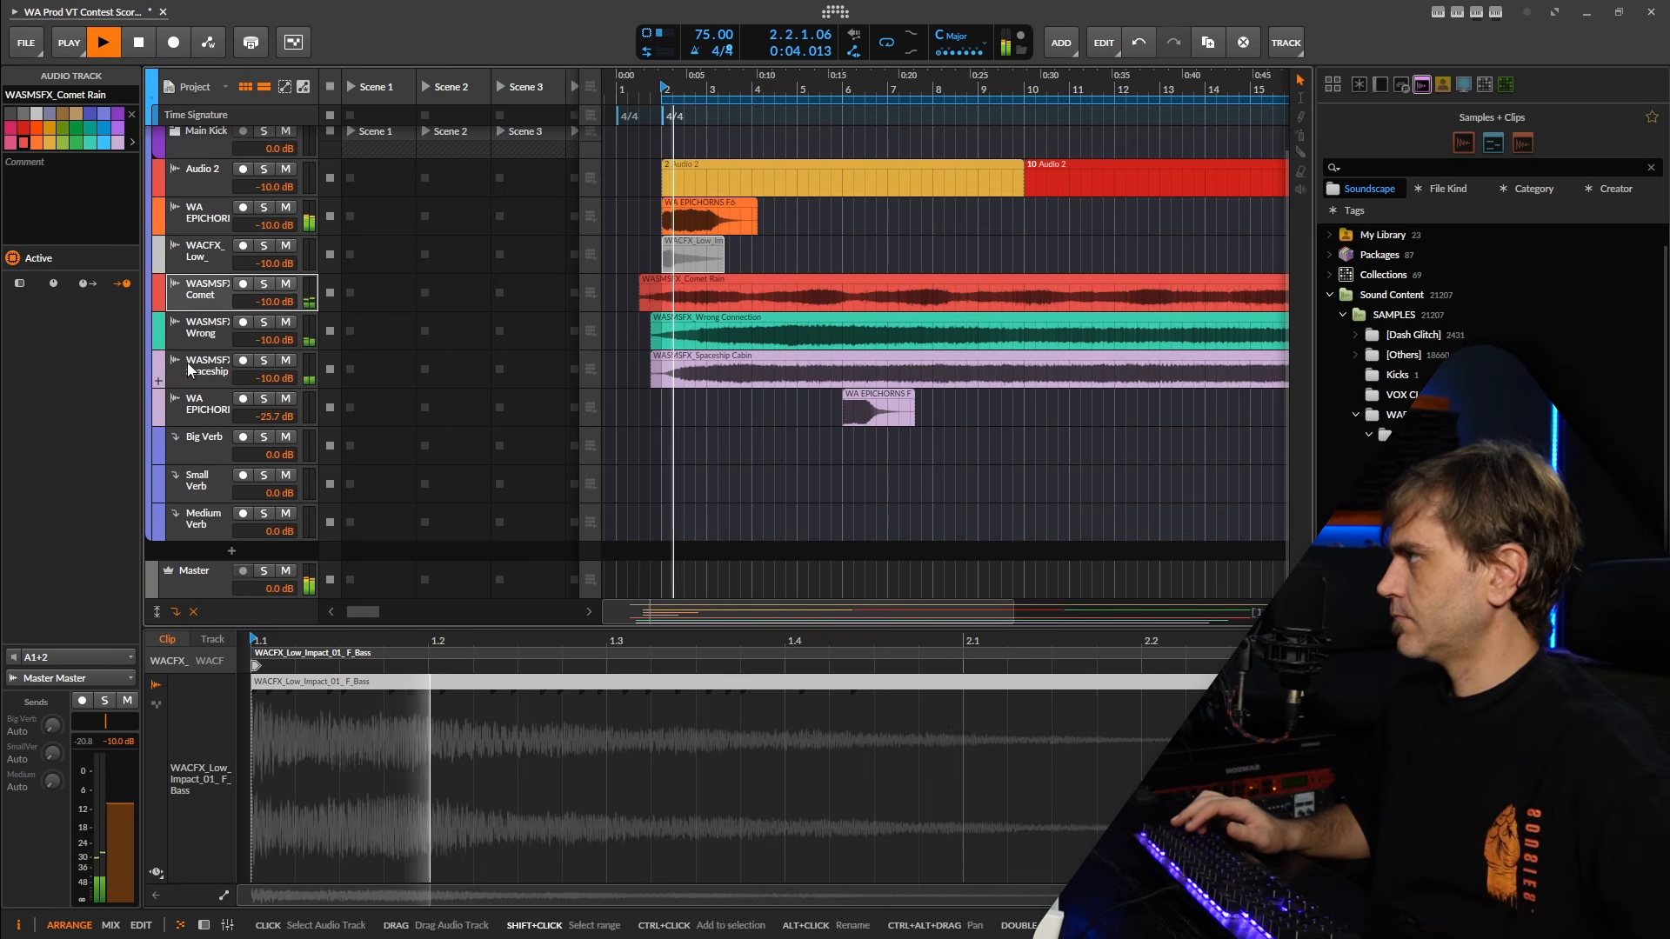
pyautogui.keyDown('shift'); pyautogui.click(195, 365); pyautogui.keyUp('shift')
pyautogui.moveTo(273, 302); pyautogui.dragTo(278, 274)
pyautogui.click(211, 299)
# Move the Spaceship Cabin clip to start at 6.3.1.00 and group the three WASMSFX soundscape tracks.
pyautogui.moveTo(750, 358); pyautogui.dragTo(965, 360)
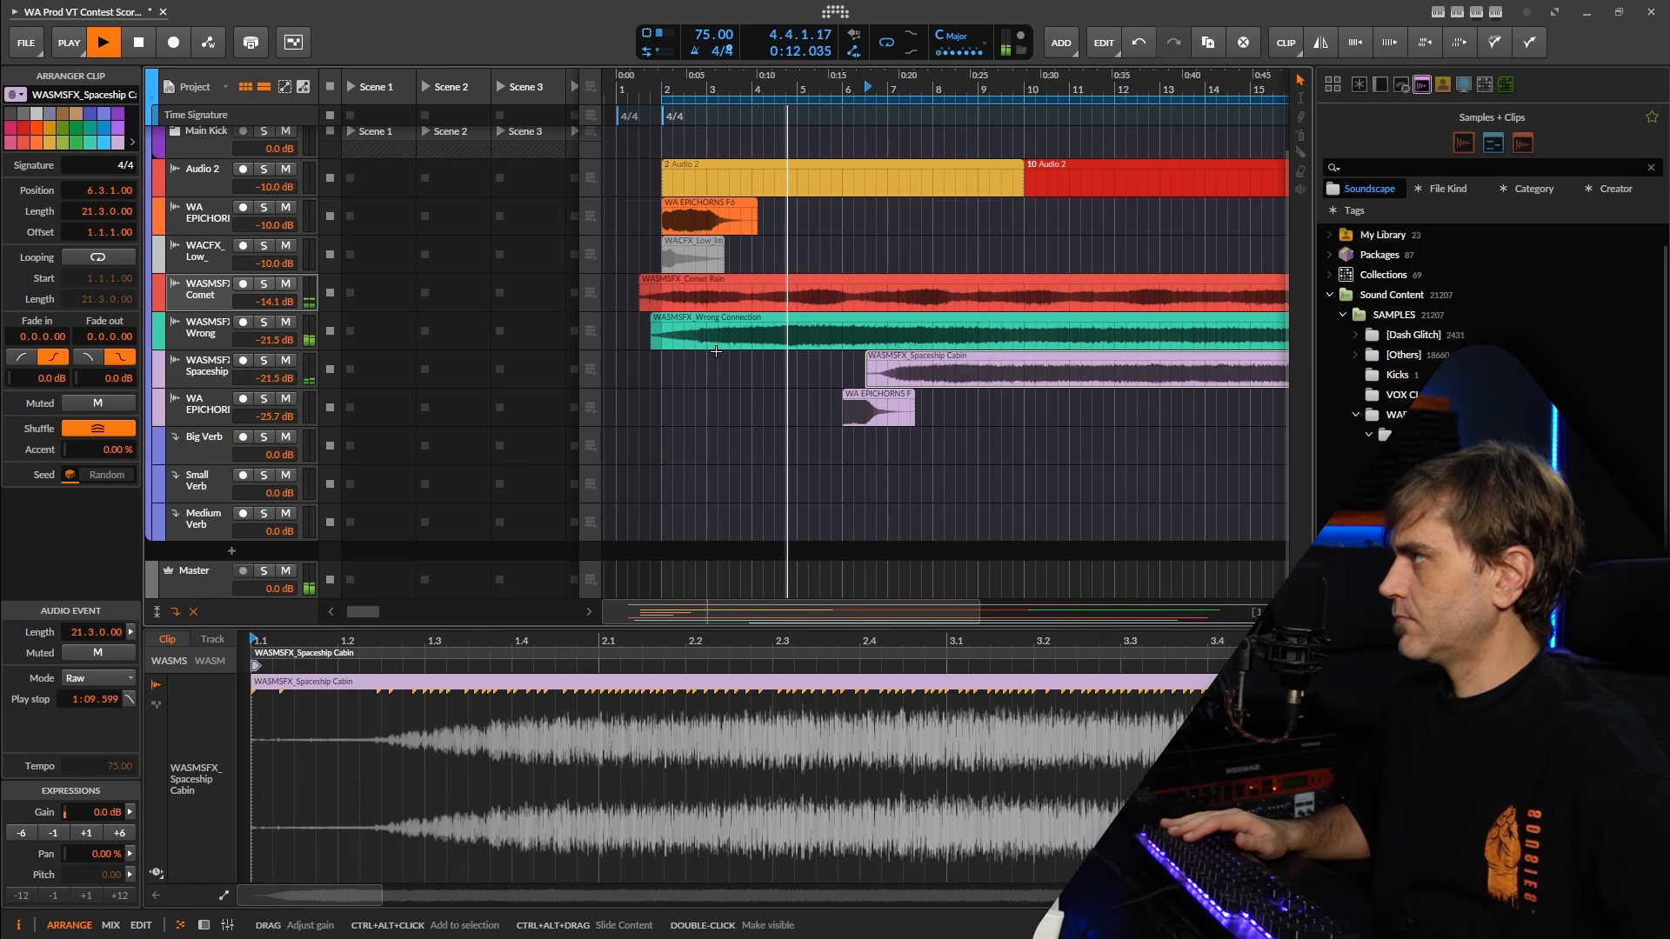
pyautogui.scroll(-3, 966, 389)
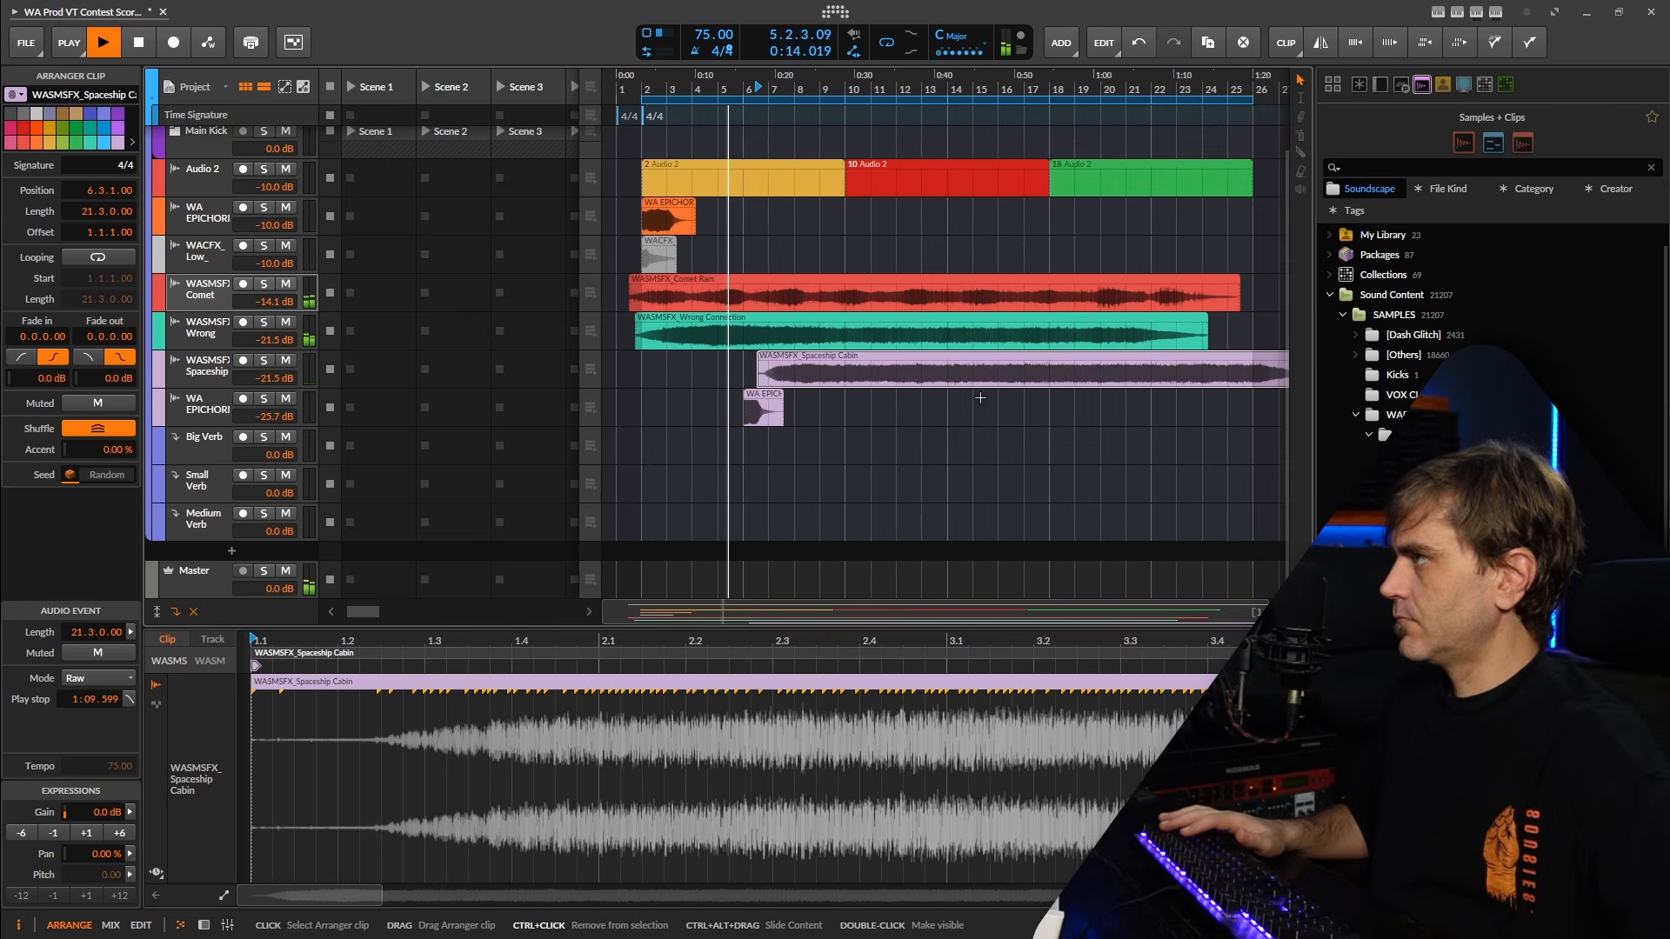
pyautogui.click(207, 360)
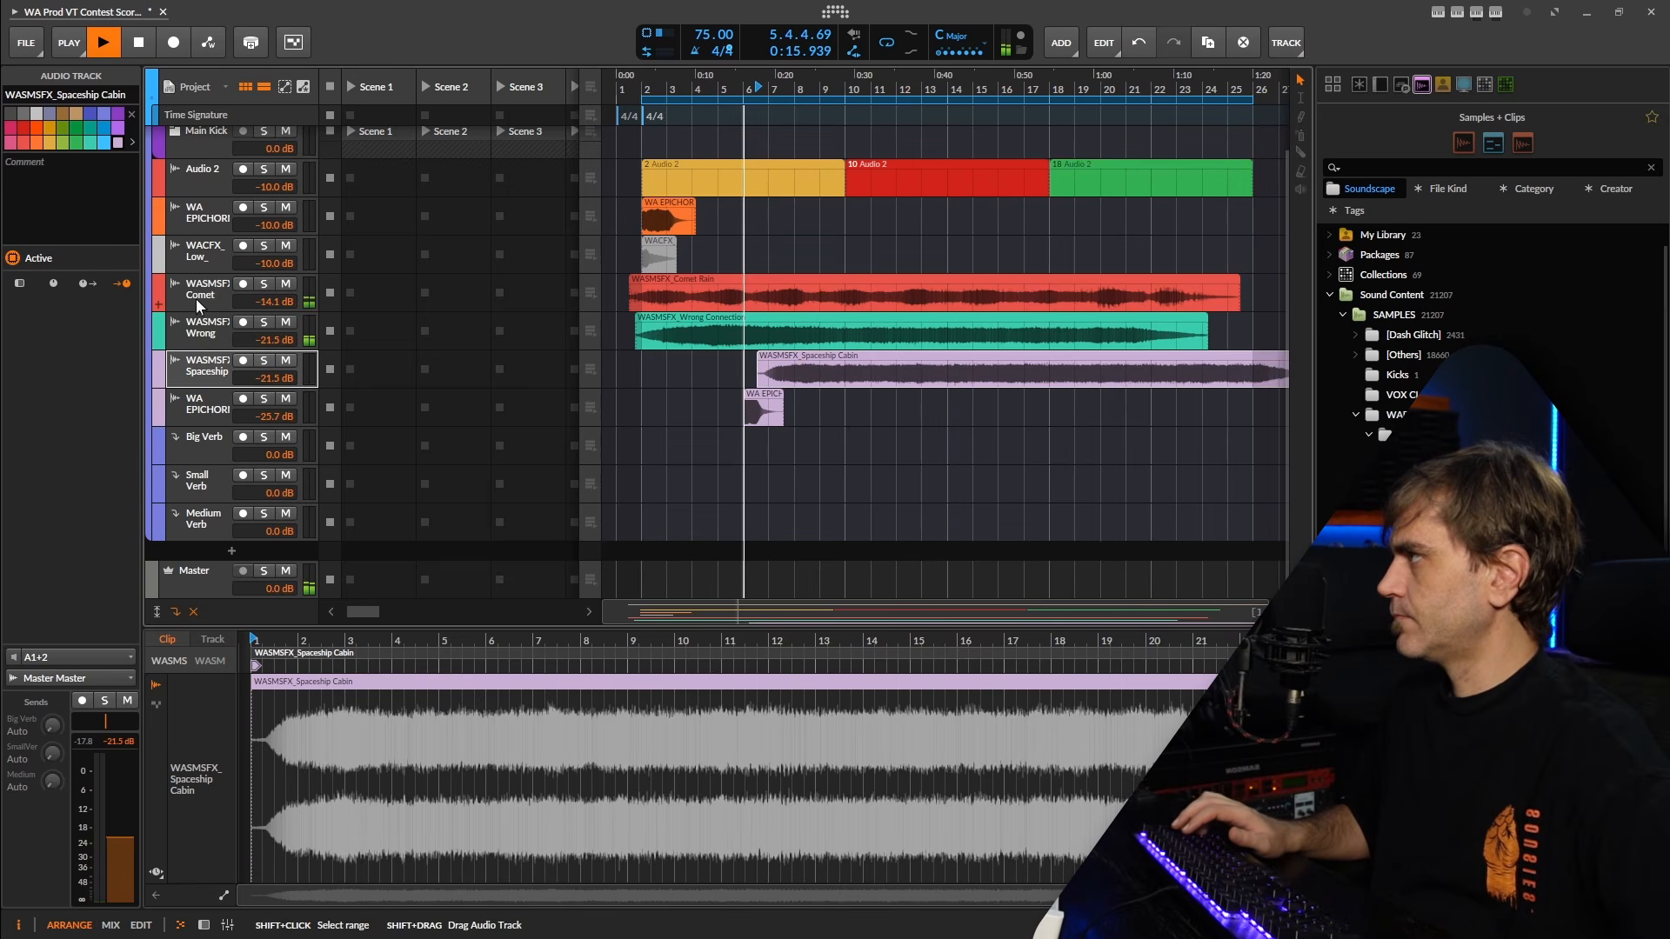
pyautogui.keyDown('shift'); pyautogui.click(196, 299); pyautogui.keyUp('shift')
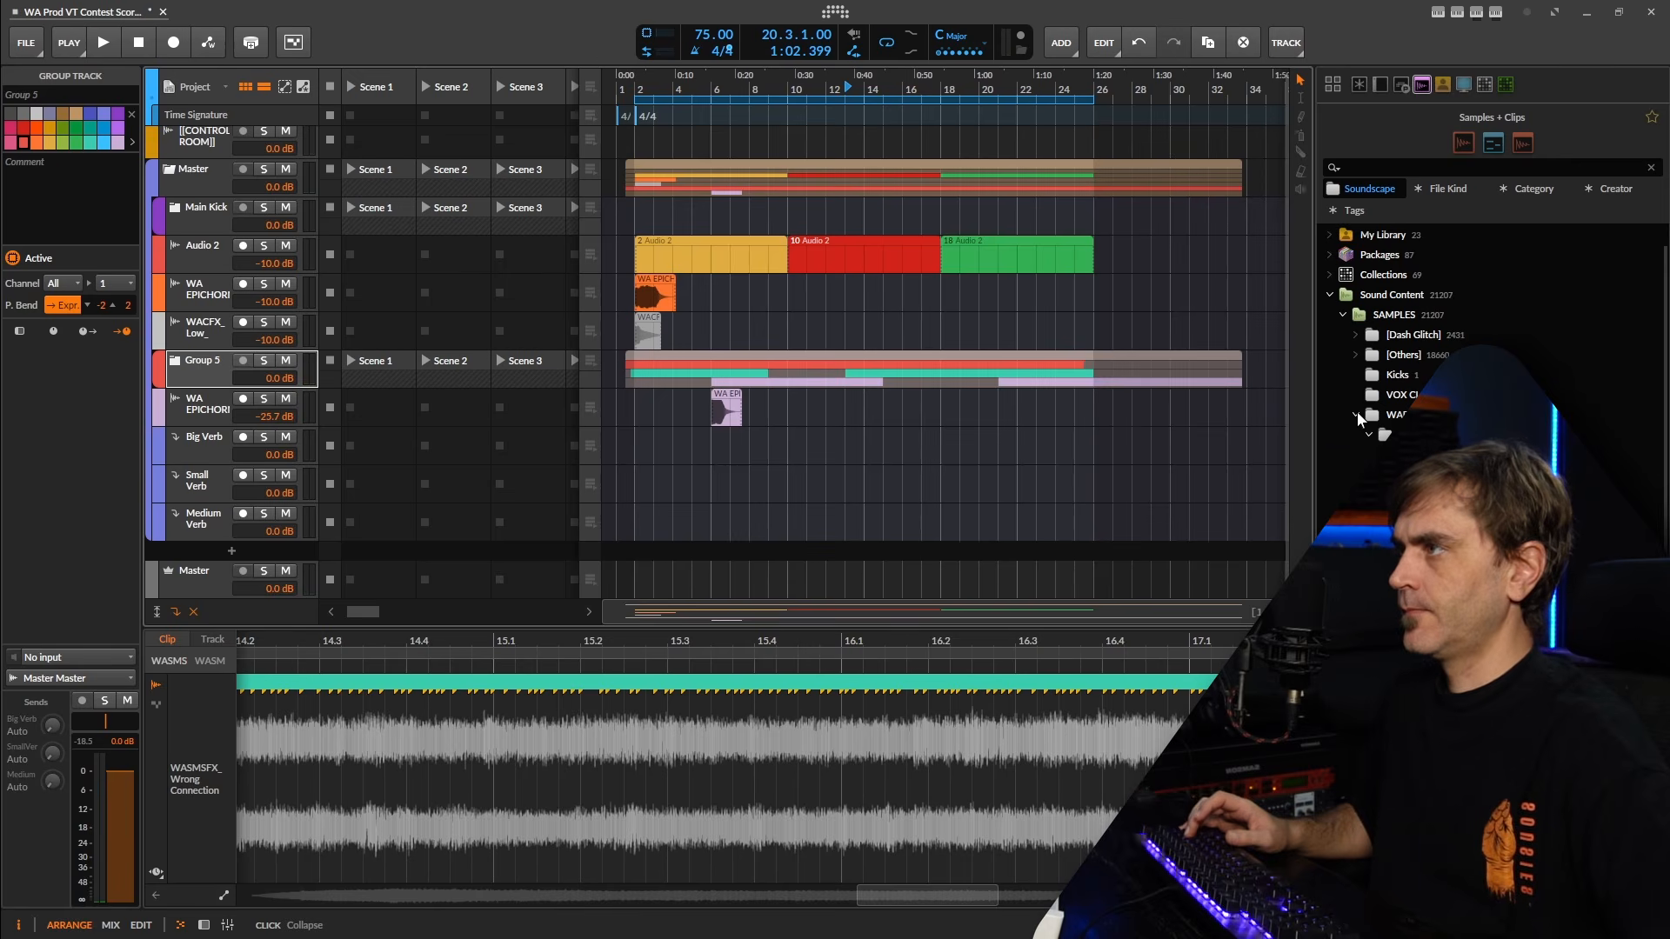
# Browse the [Dash Glitch] sample folders and open the Atmos folder.
pyautogui.click(1357, 415)
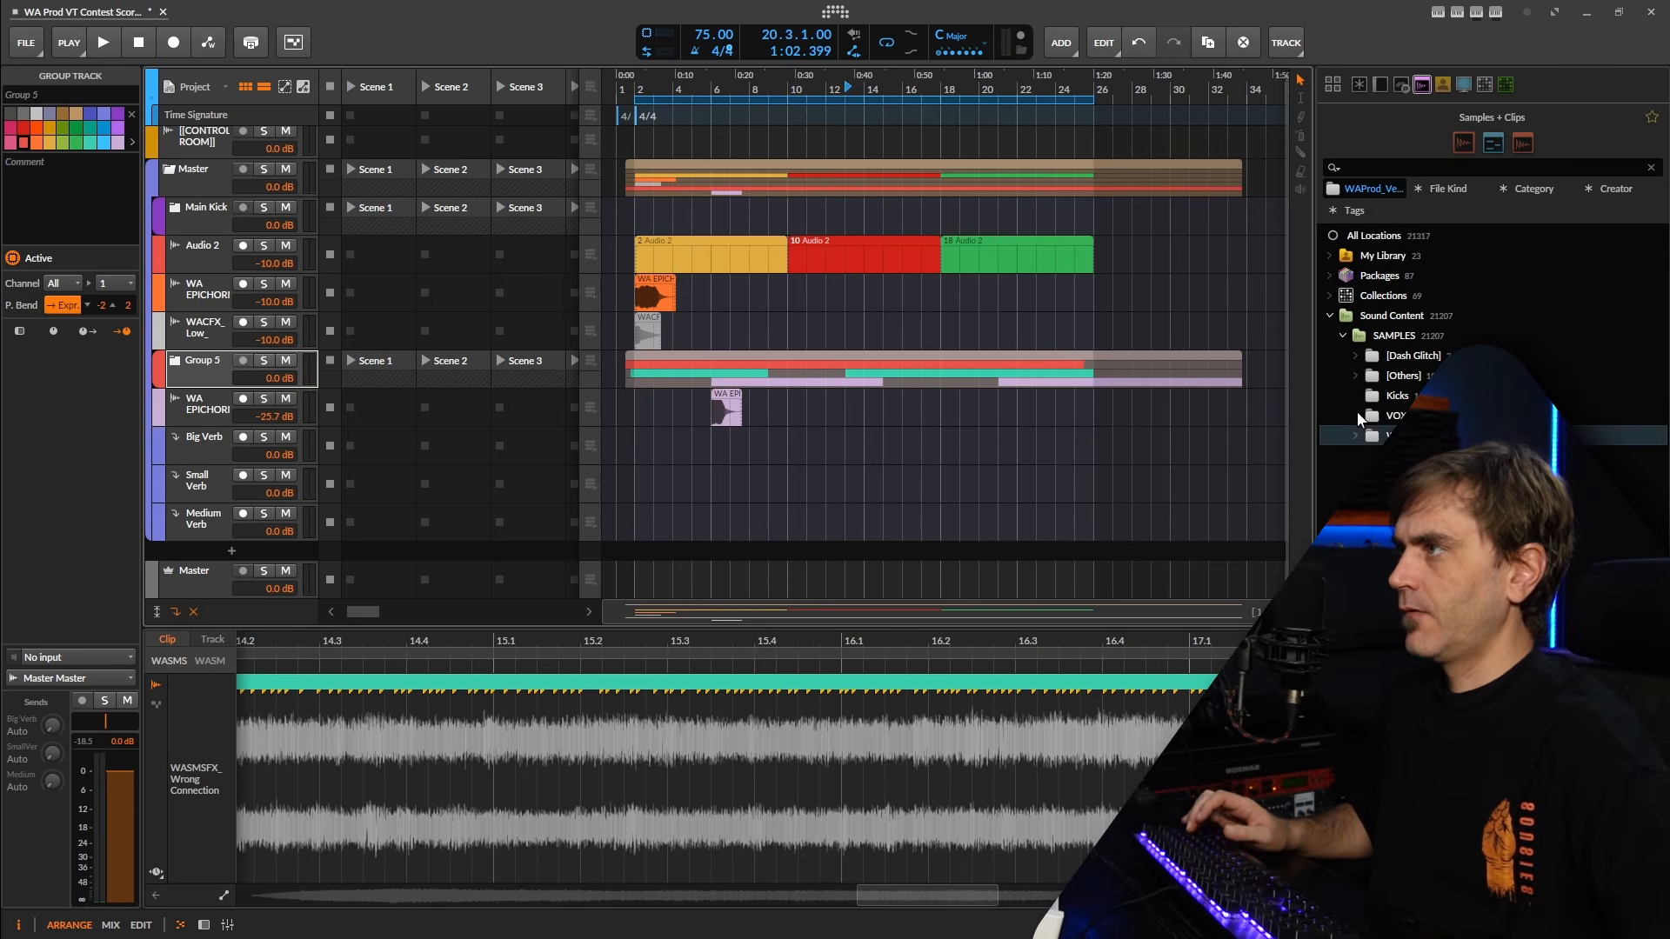
pyautogui.click(1357, 356)
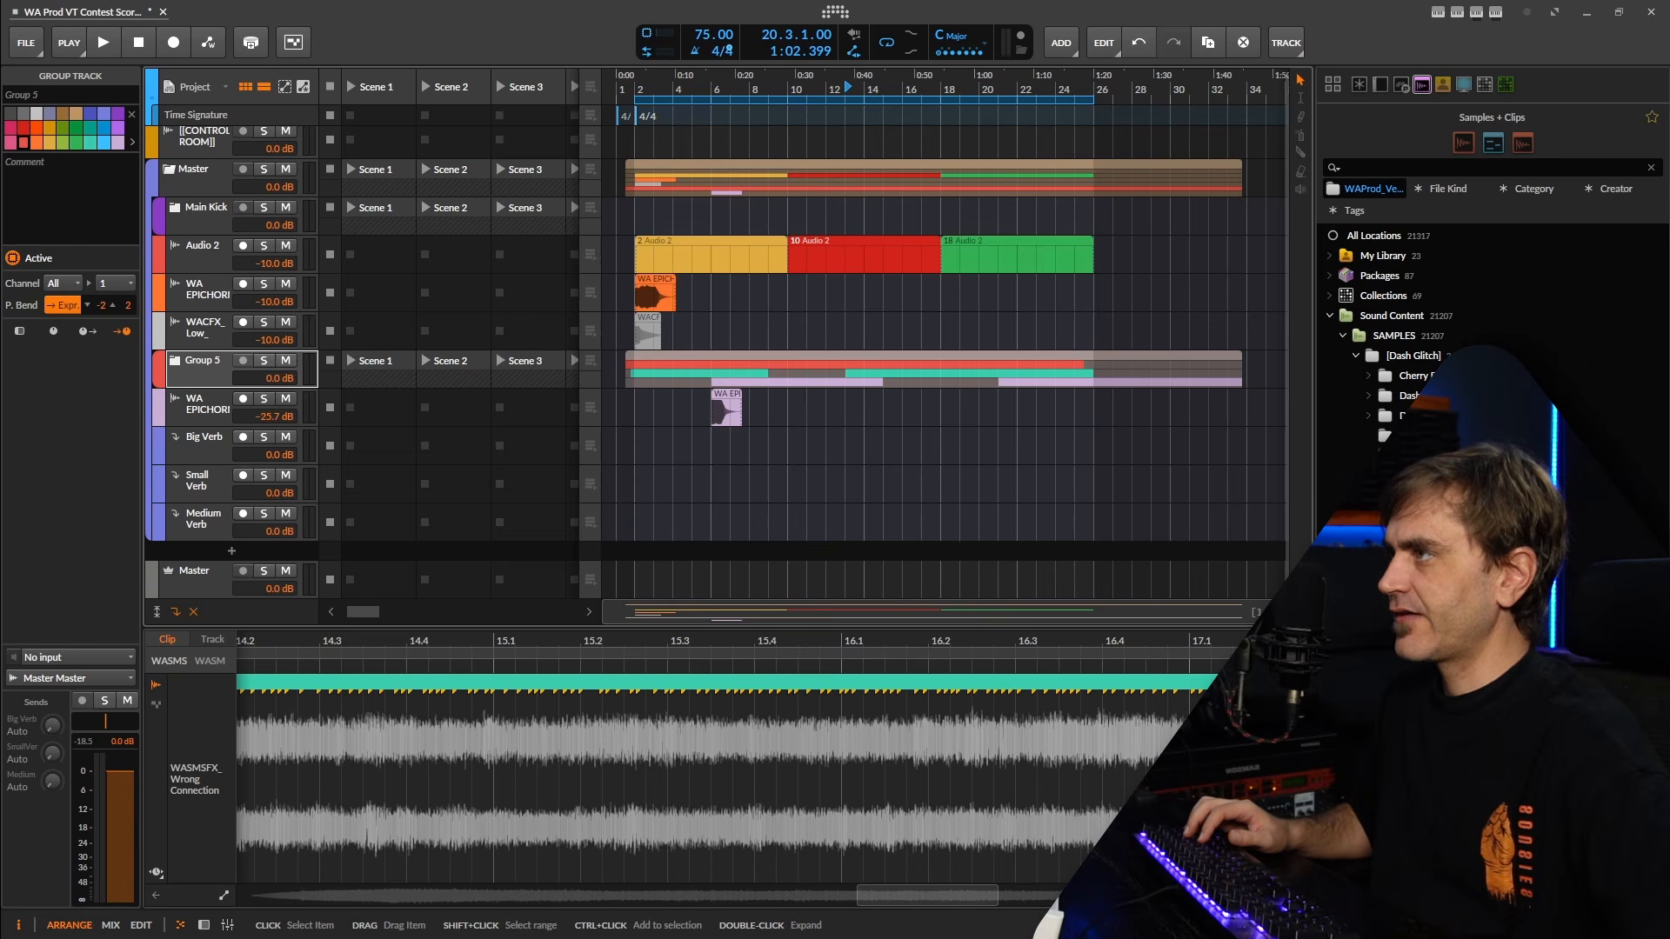
pyautogui.click(1368, 415)
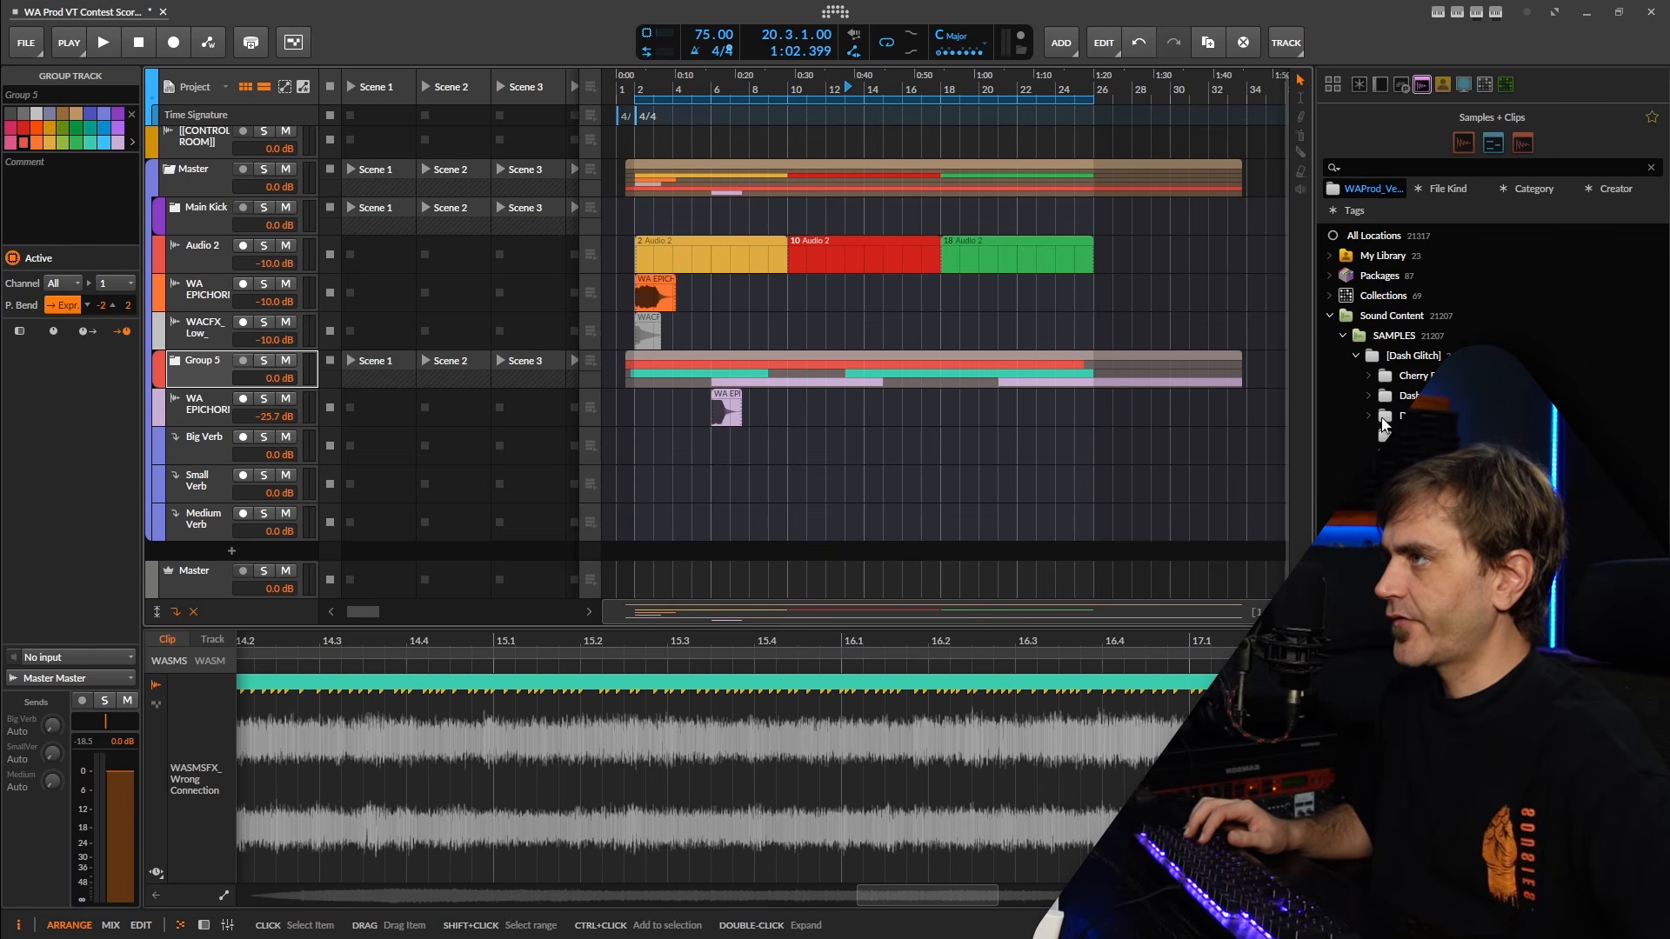
pyautogui.click(1392, 435)
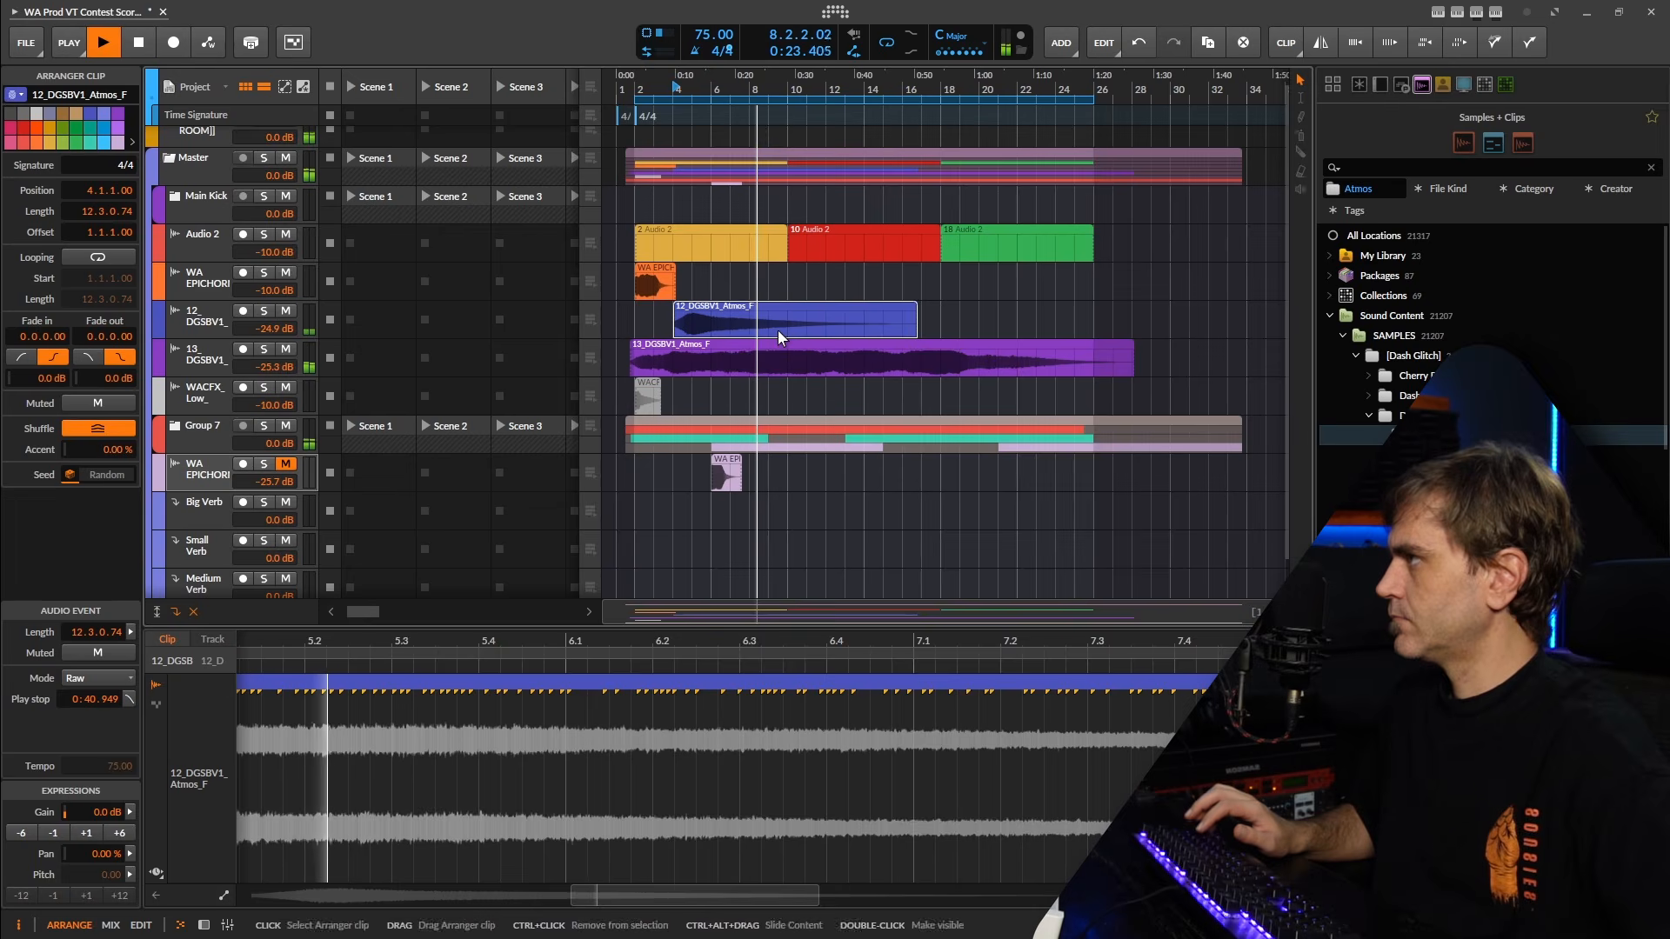
# Place a second 12_DGSBV1_Atmos_F clip at 17.1.1.71 and set the 13_DGSBV1_Atmos_F track to -26.1 dB.
pyautogui.moveTo(778, 330); pyautogui.dragTo(979, 339)
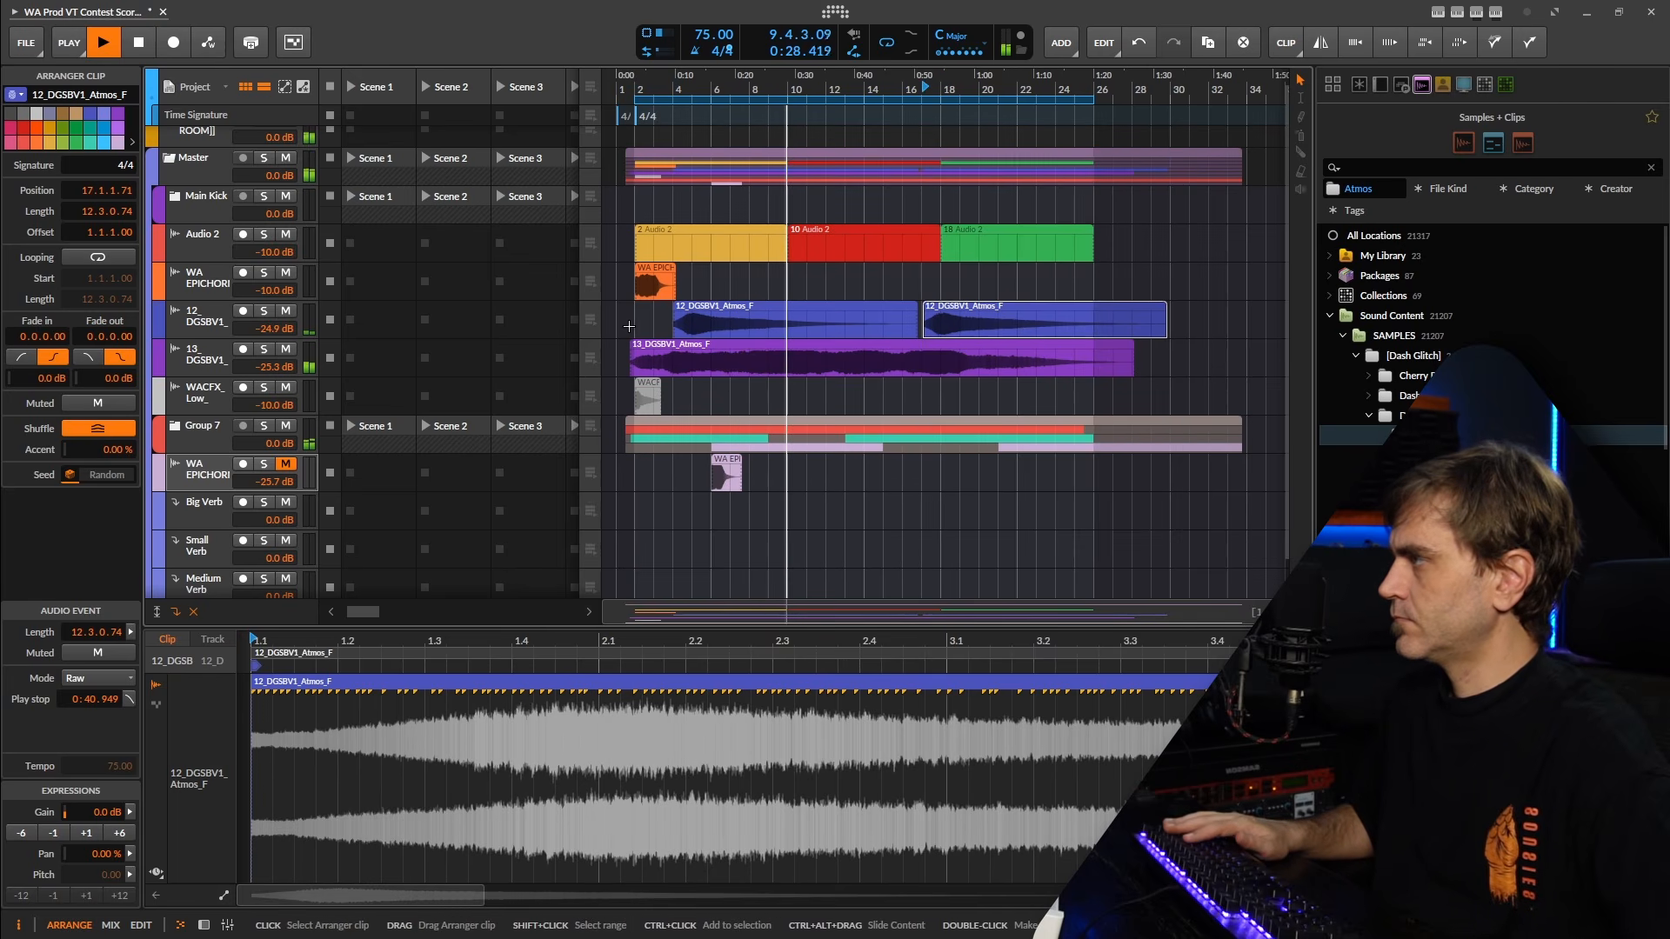
pyautogui.moveTo(272, 368); pyautogui.dragTo(272, 372)
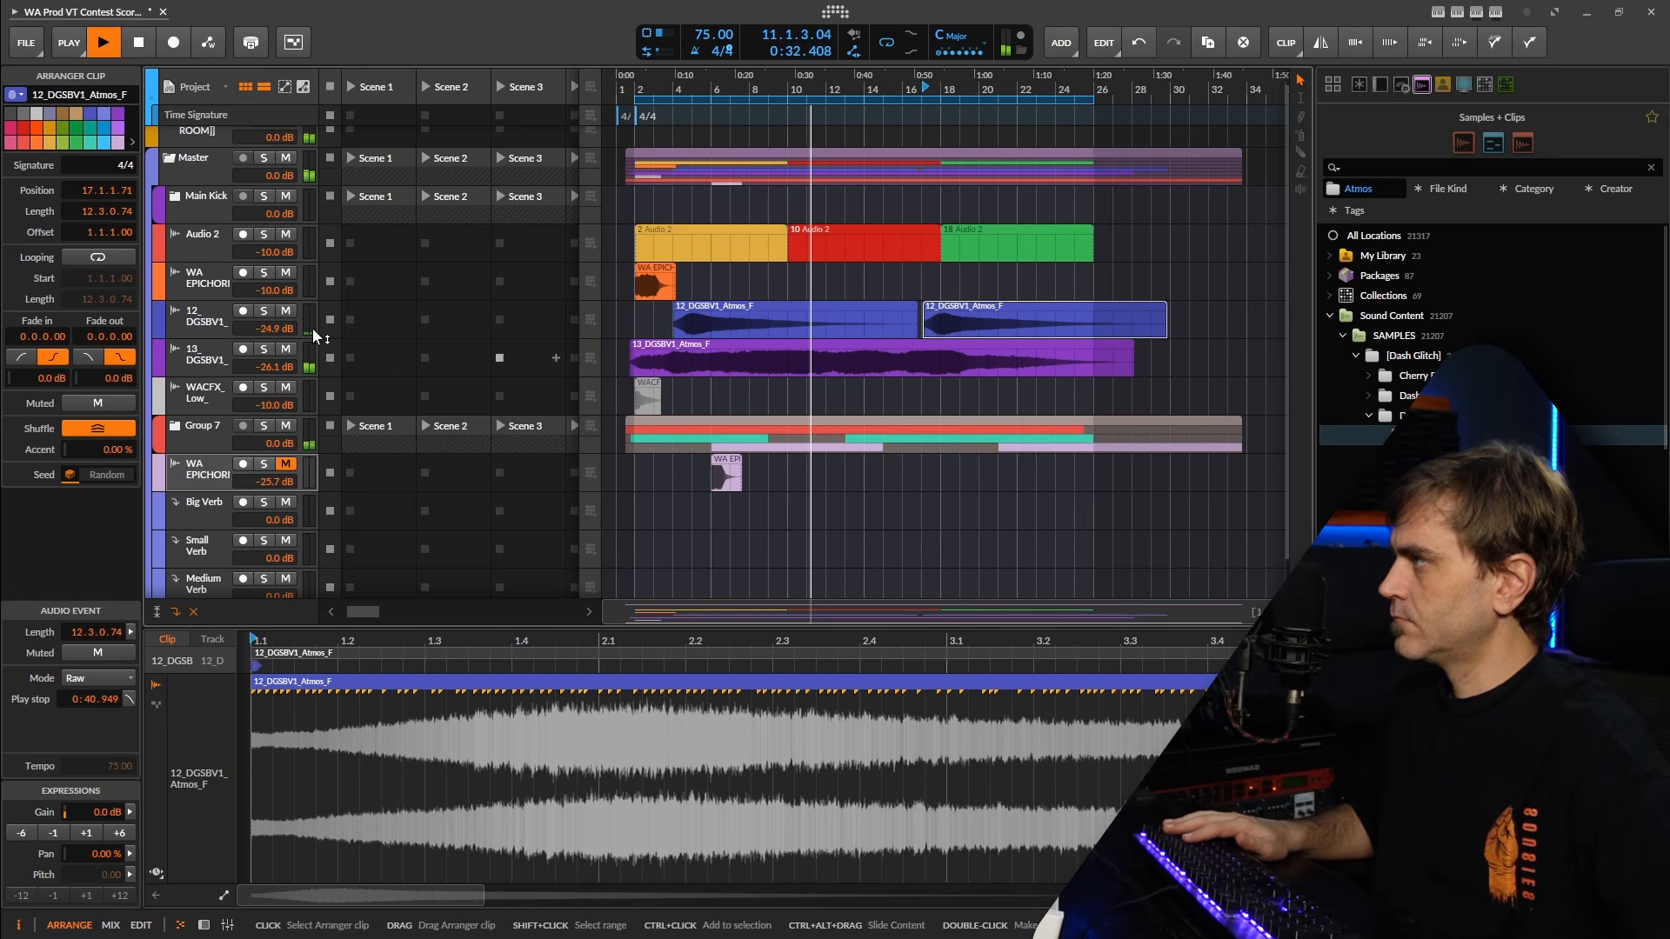
# Add the 08_DGSBV1_Sub_Impact sample from Sub Impacts at bar 2 and move its track directly below the upper WA EPICHORNS track.
pyautogui.scroll(-1, 1478, 375)
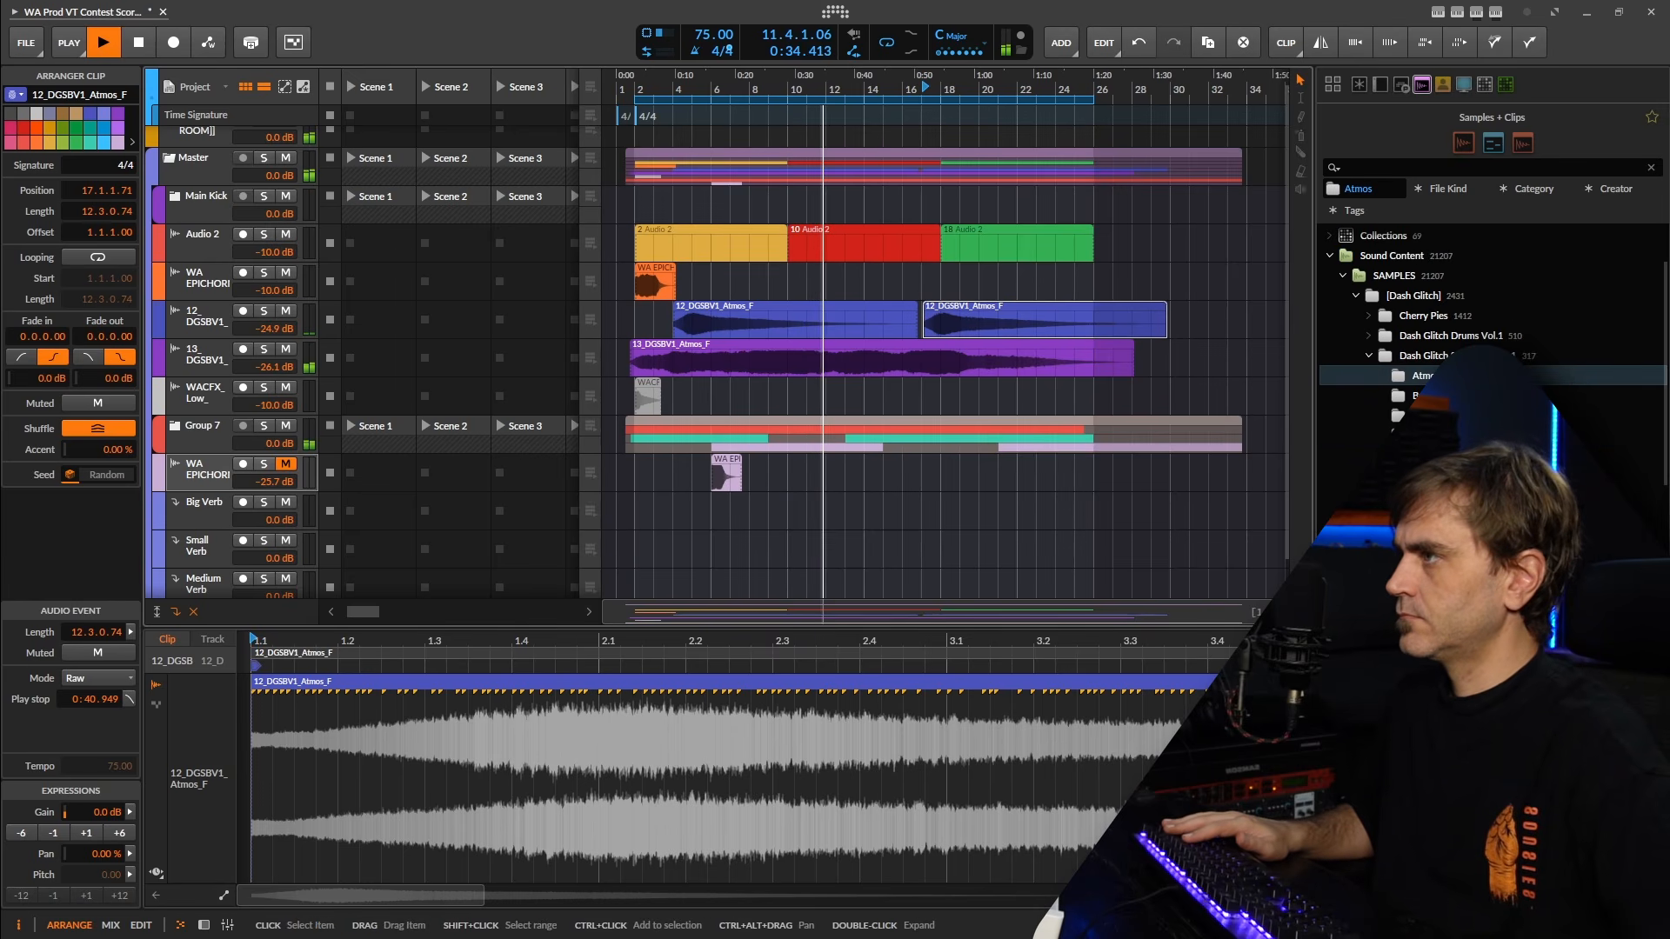
pyautogui.click(1439, 496)
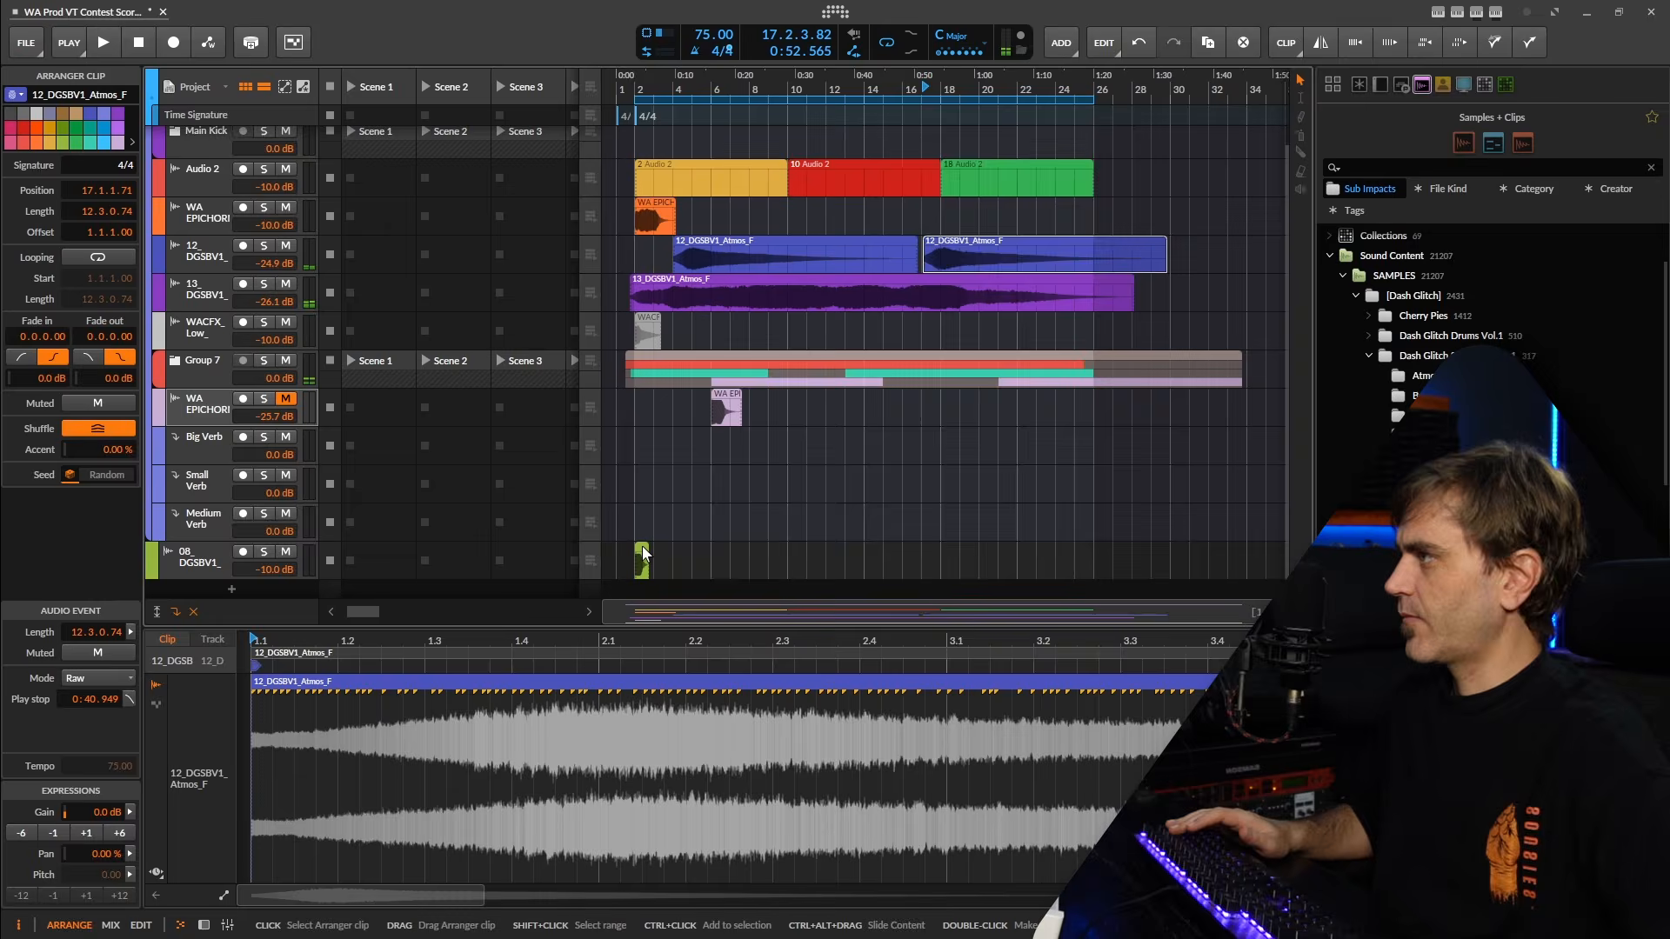
pyautogui.click(644, 554)
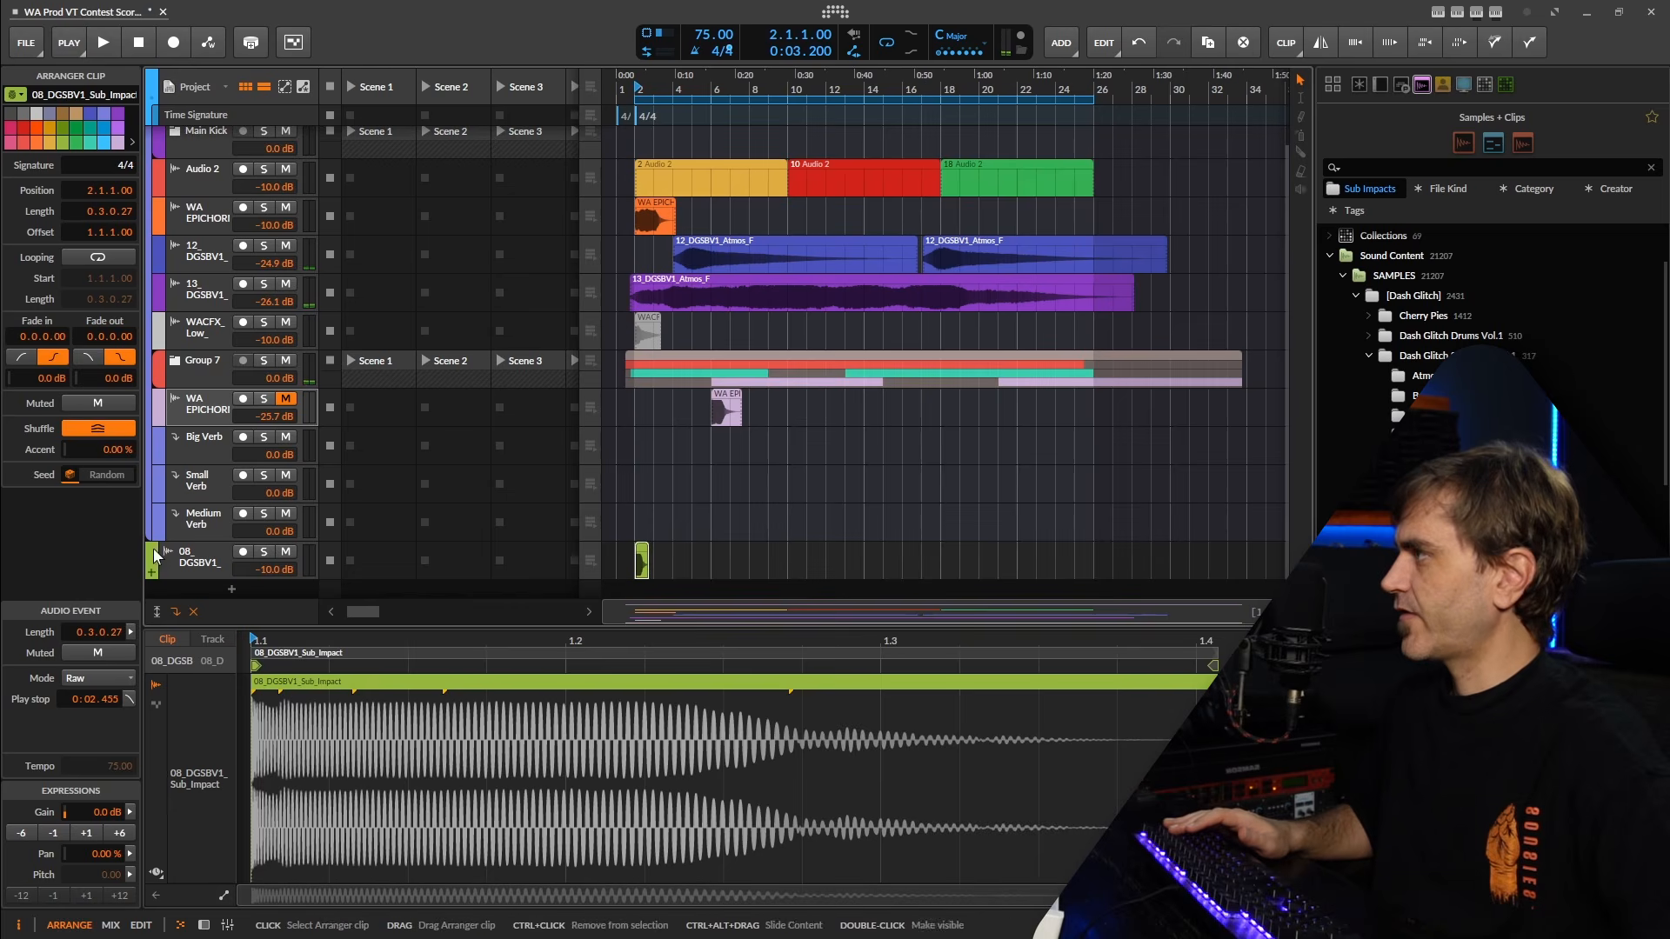
pyautogui.moveTo(174, 561); pyautogui.dragTo(182, 262)
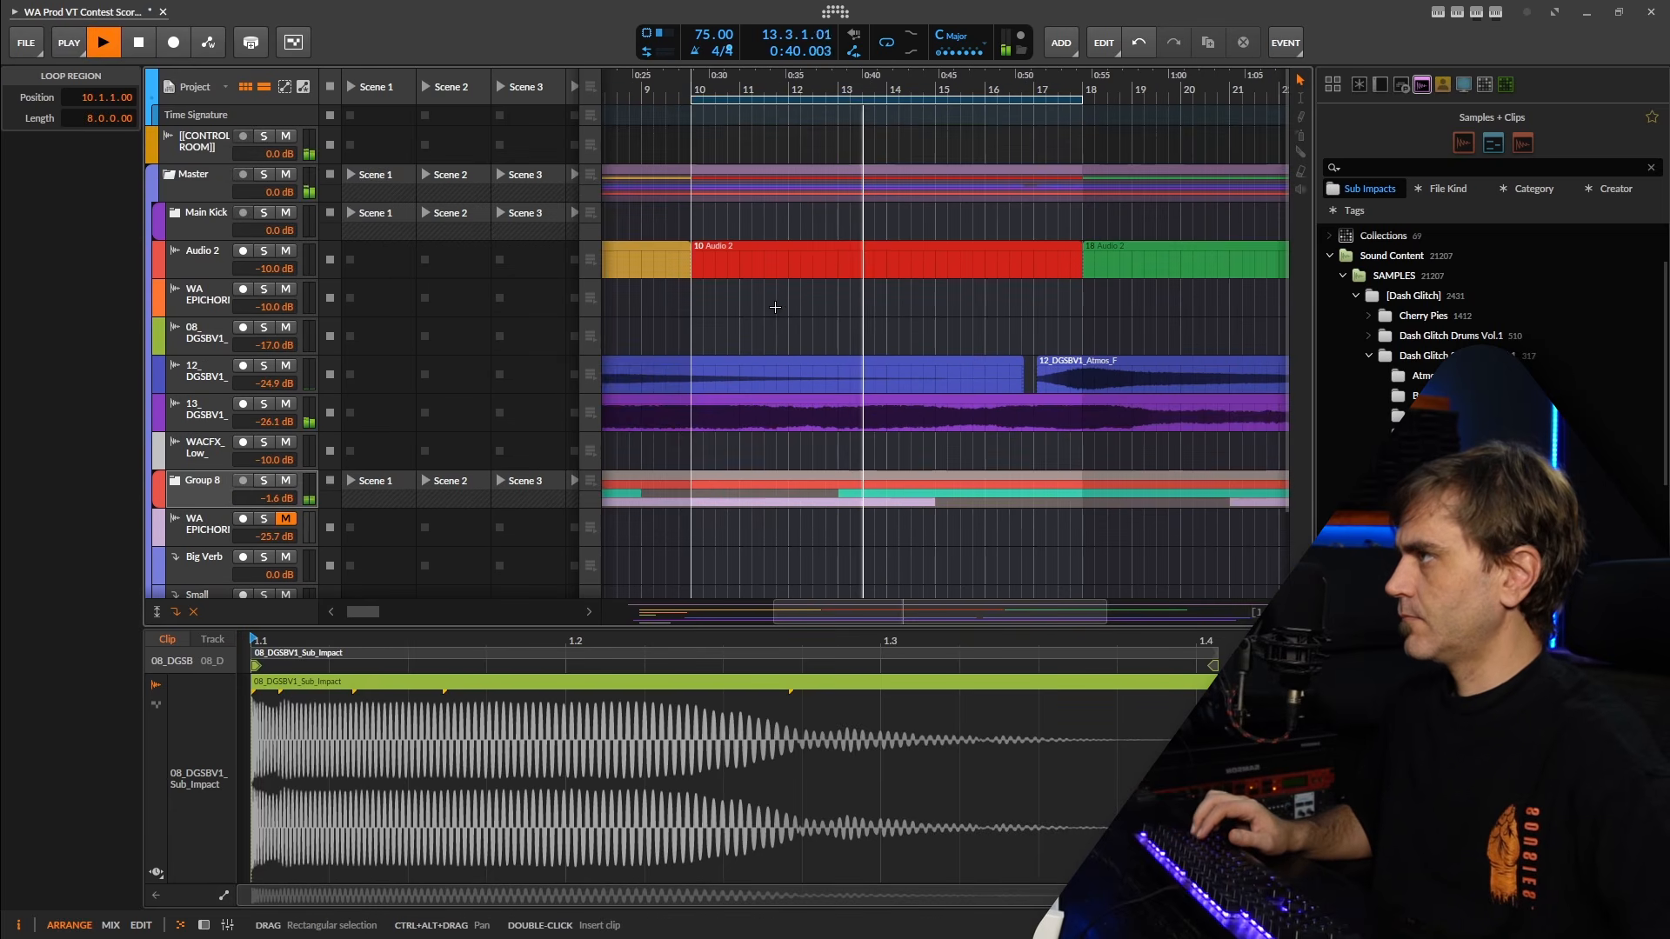
# Select the soundscape group track and play the arrangement from bar 2 to check the layered intro.
pyautogui.scroll(-3, 185, 365)
pyautogui.click(186, 365)
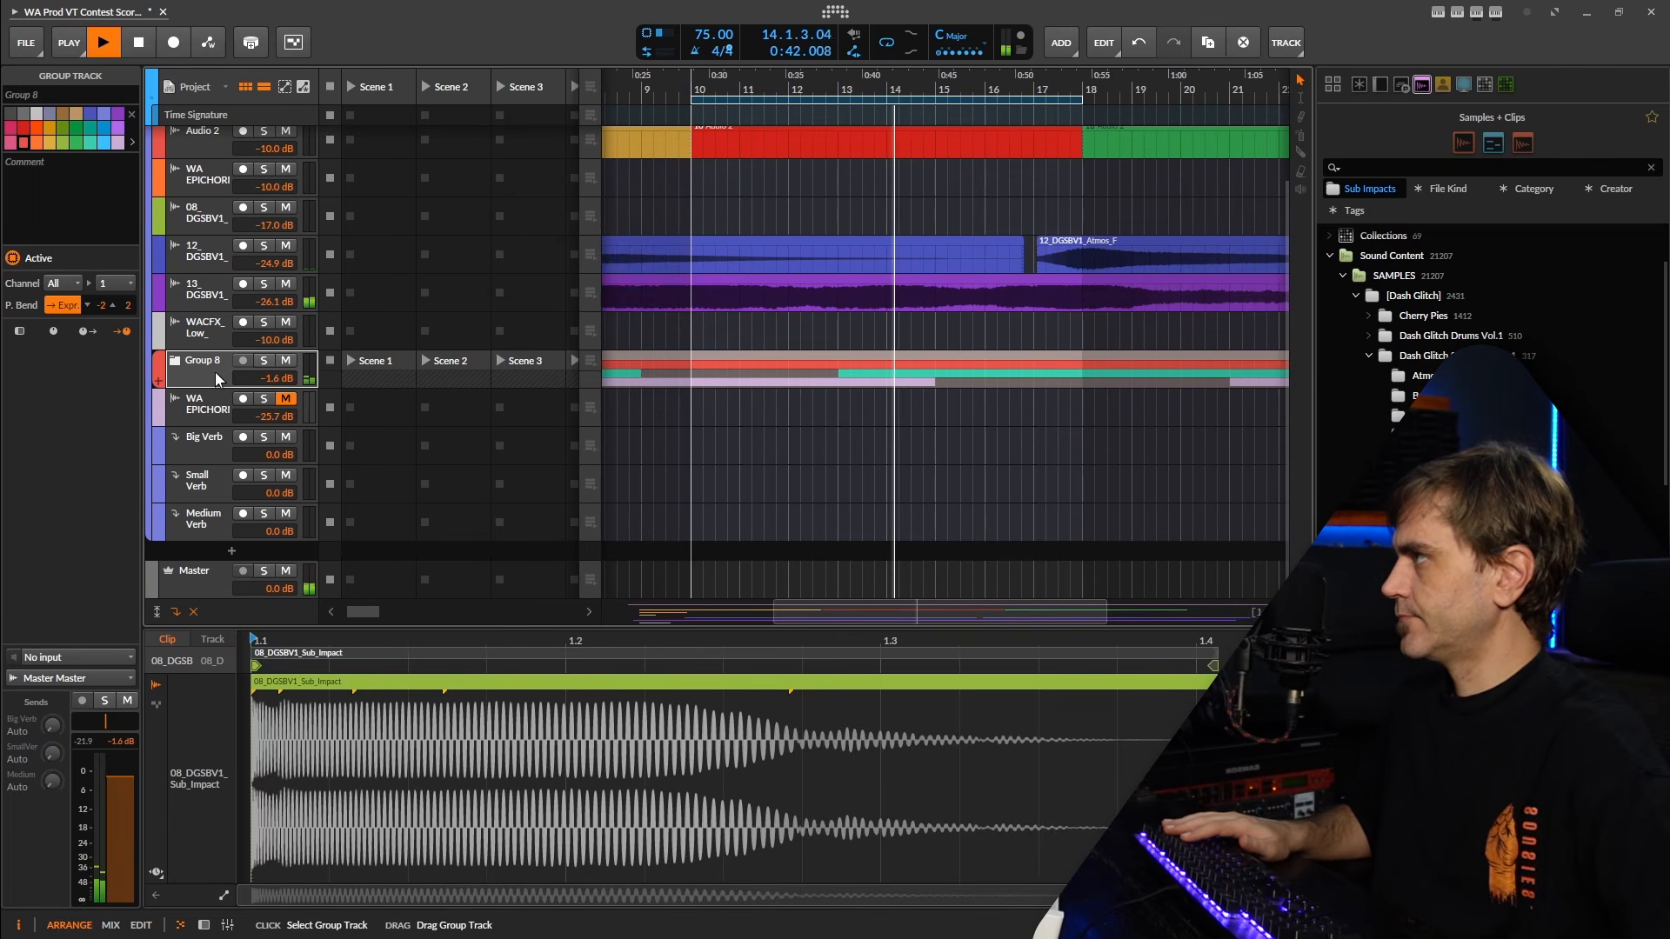
pyautogui.press('space')
pyautogui.press('space')
pyautogui.hscroll(-3, 958, 212)
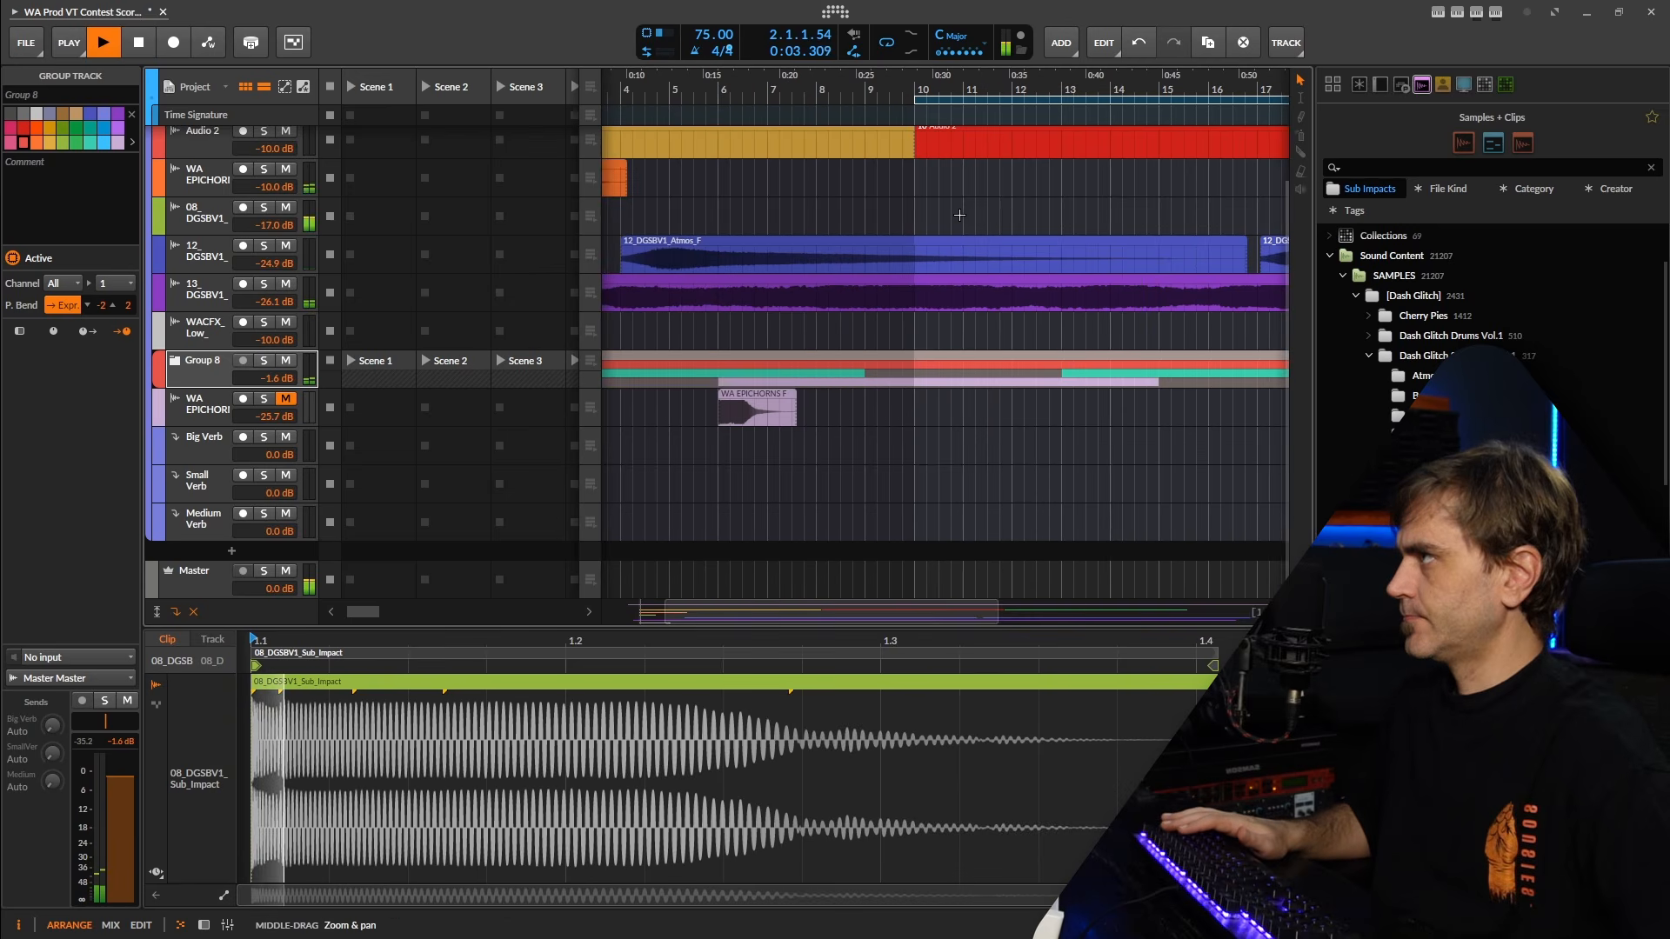
pyautogui.scroll(-3, 920, 134)
pyautogui.press('space')
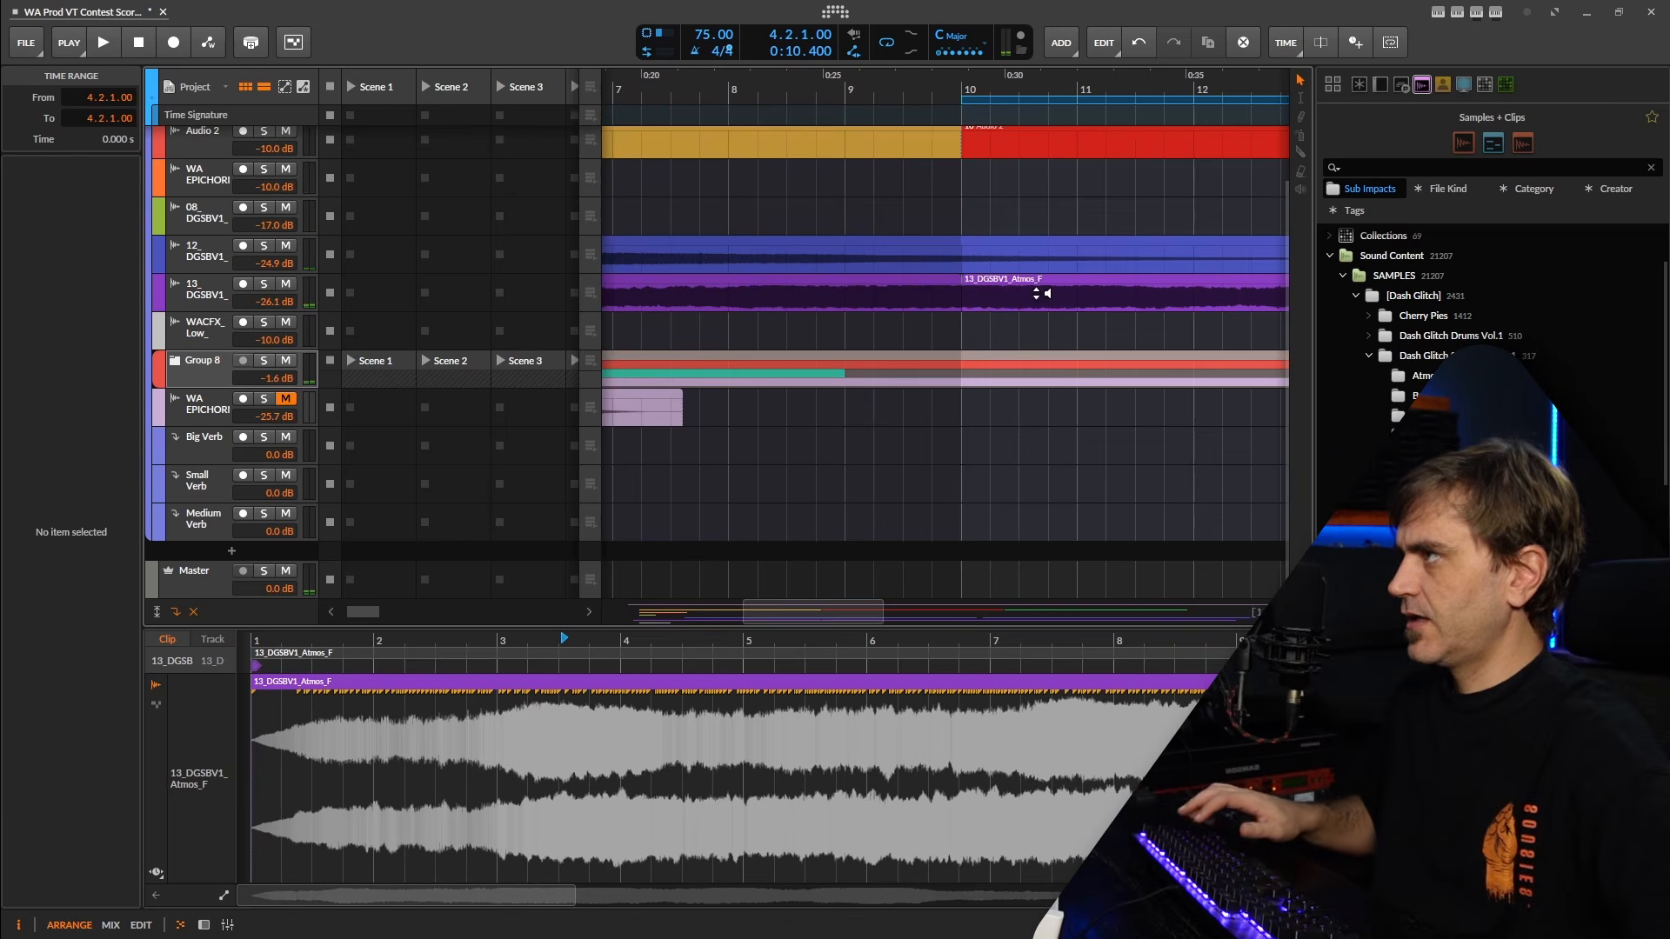
# Mute the 13_DGSBV1_Atmos_F clip at bar 10 and open the Splash FX sample folder.
pyautogui.scroll(-4, 1042, 294)
pyautogui.click(1041, 296)
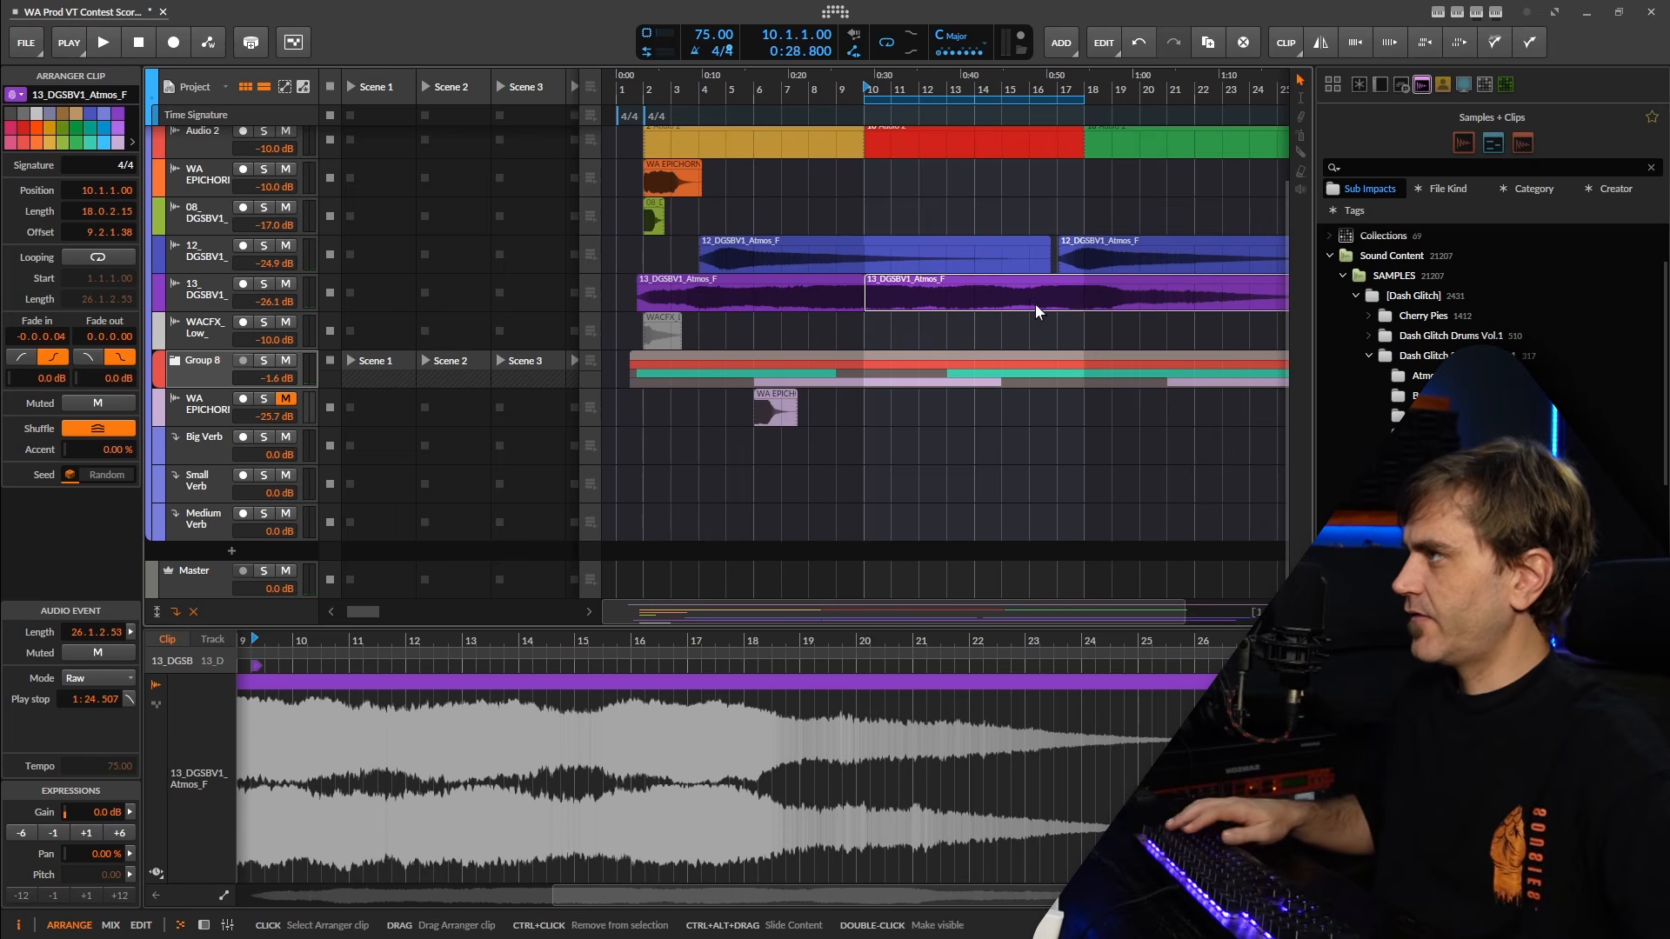
pyautogui.hotkey('alt', 'm')
pyautogui.scroll(4, 891, 253)
pyautogui.scroll(-2, 1383, 455)
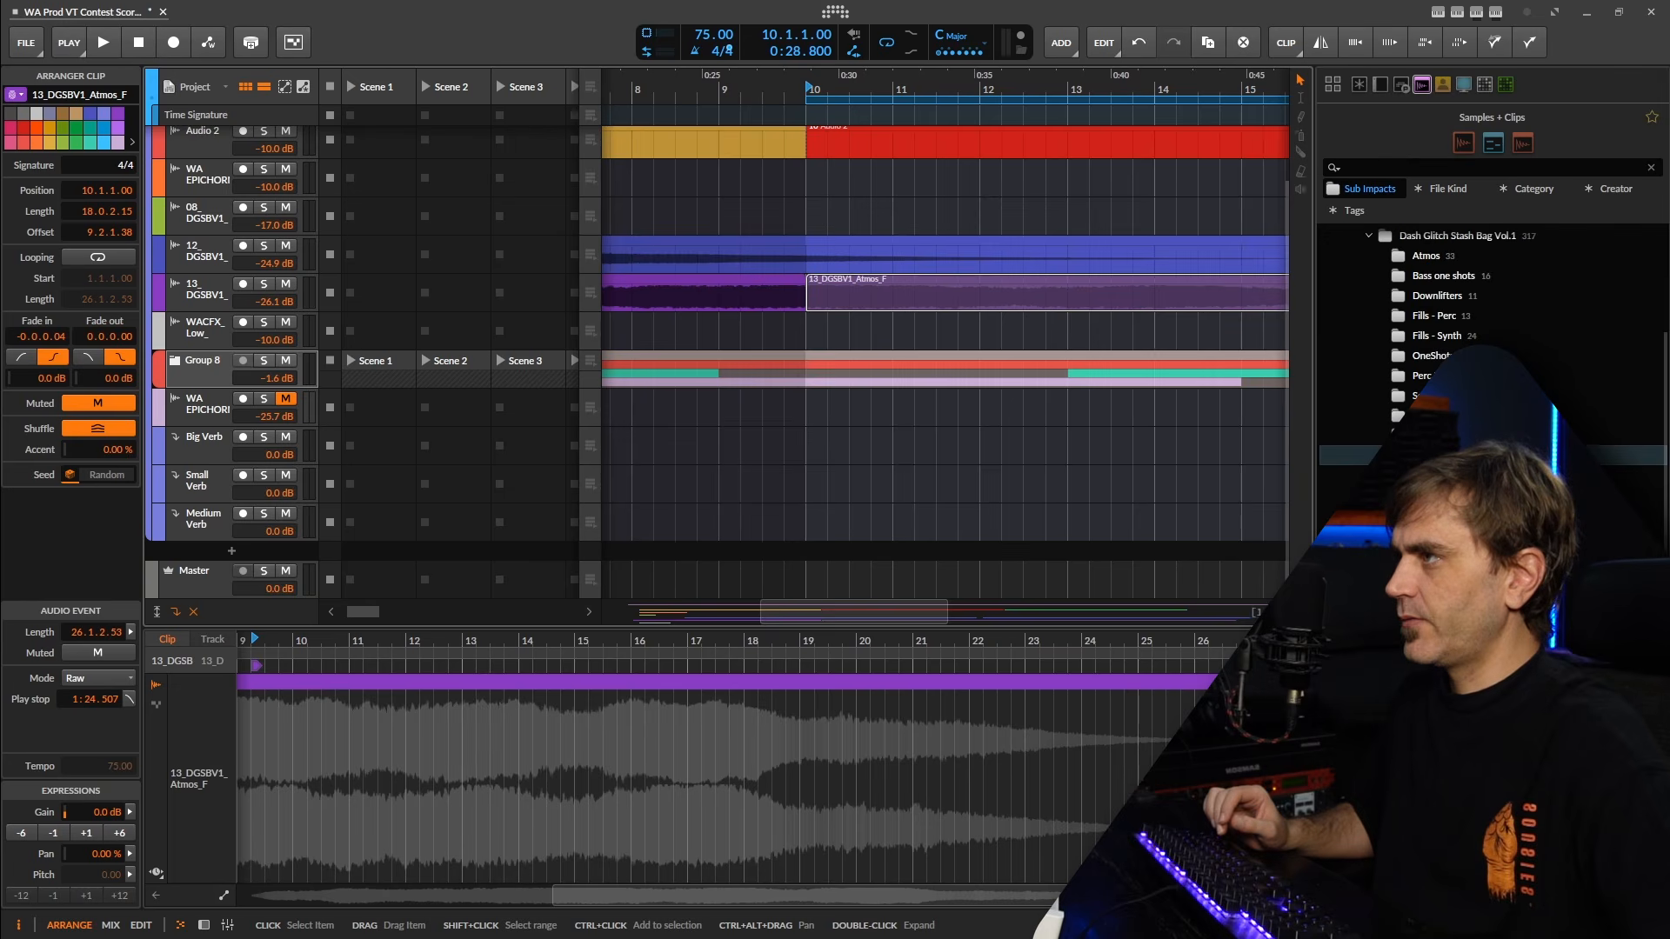
pyautogui.click(1426, 436)
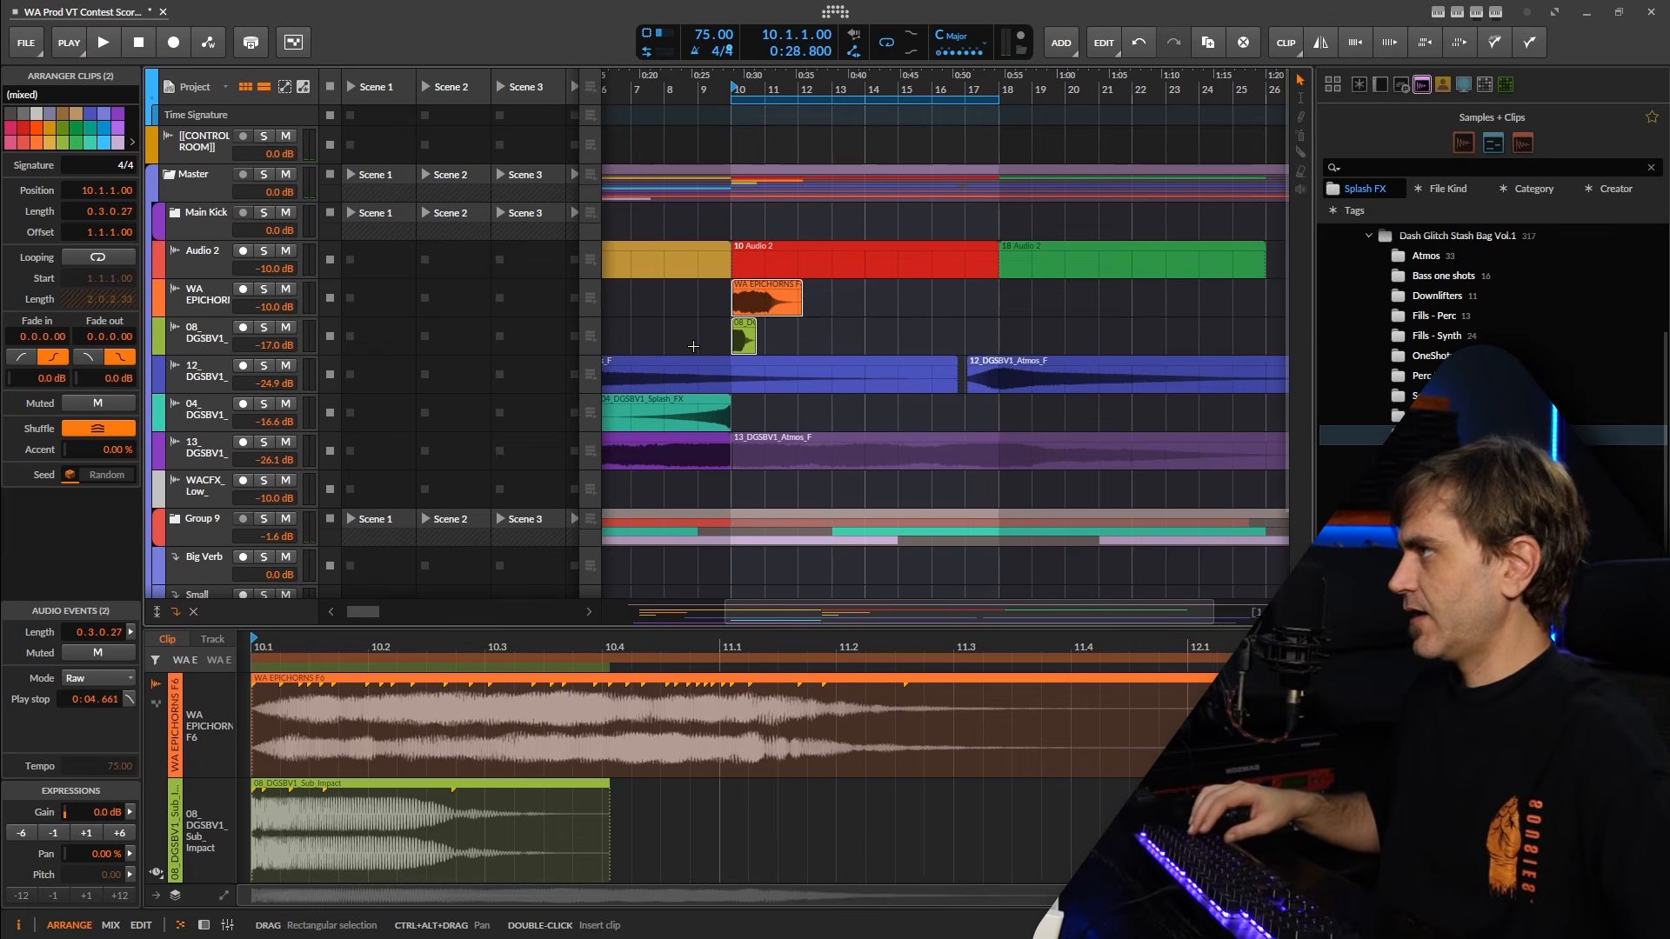
# Mute the WA EPICHORNS and 08_DGSBV1_Sub_Impact clips at bar 10.
pyautogui.hotkey('alt', 'm')
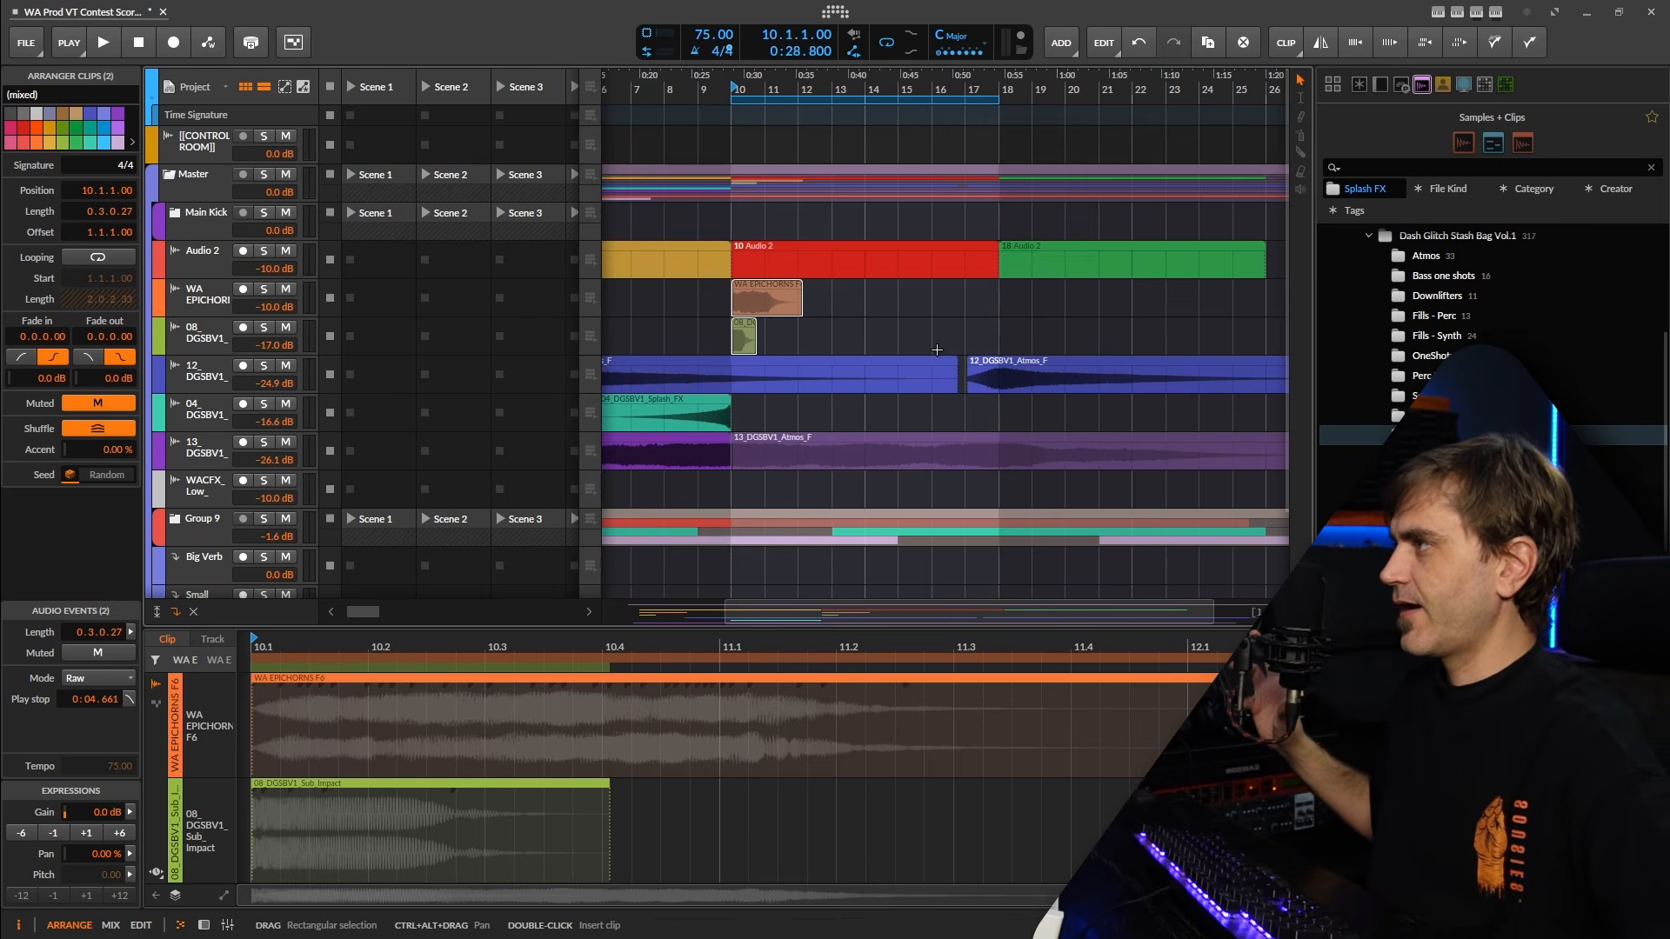
pyautogui.scroll(-2, 892, 325)
pyautogui.moveTo(891, 324); pyautogui.dragTo(1069, 311)
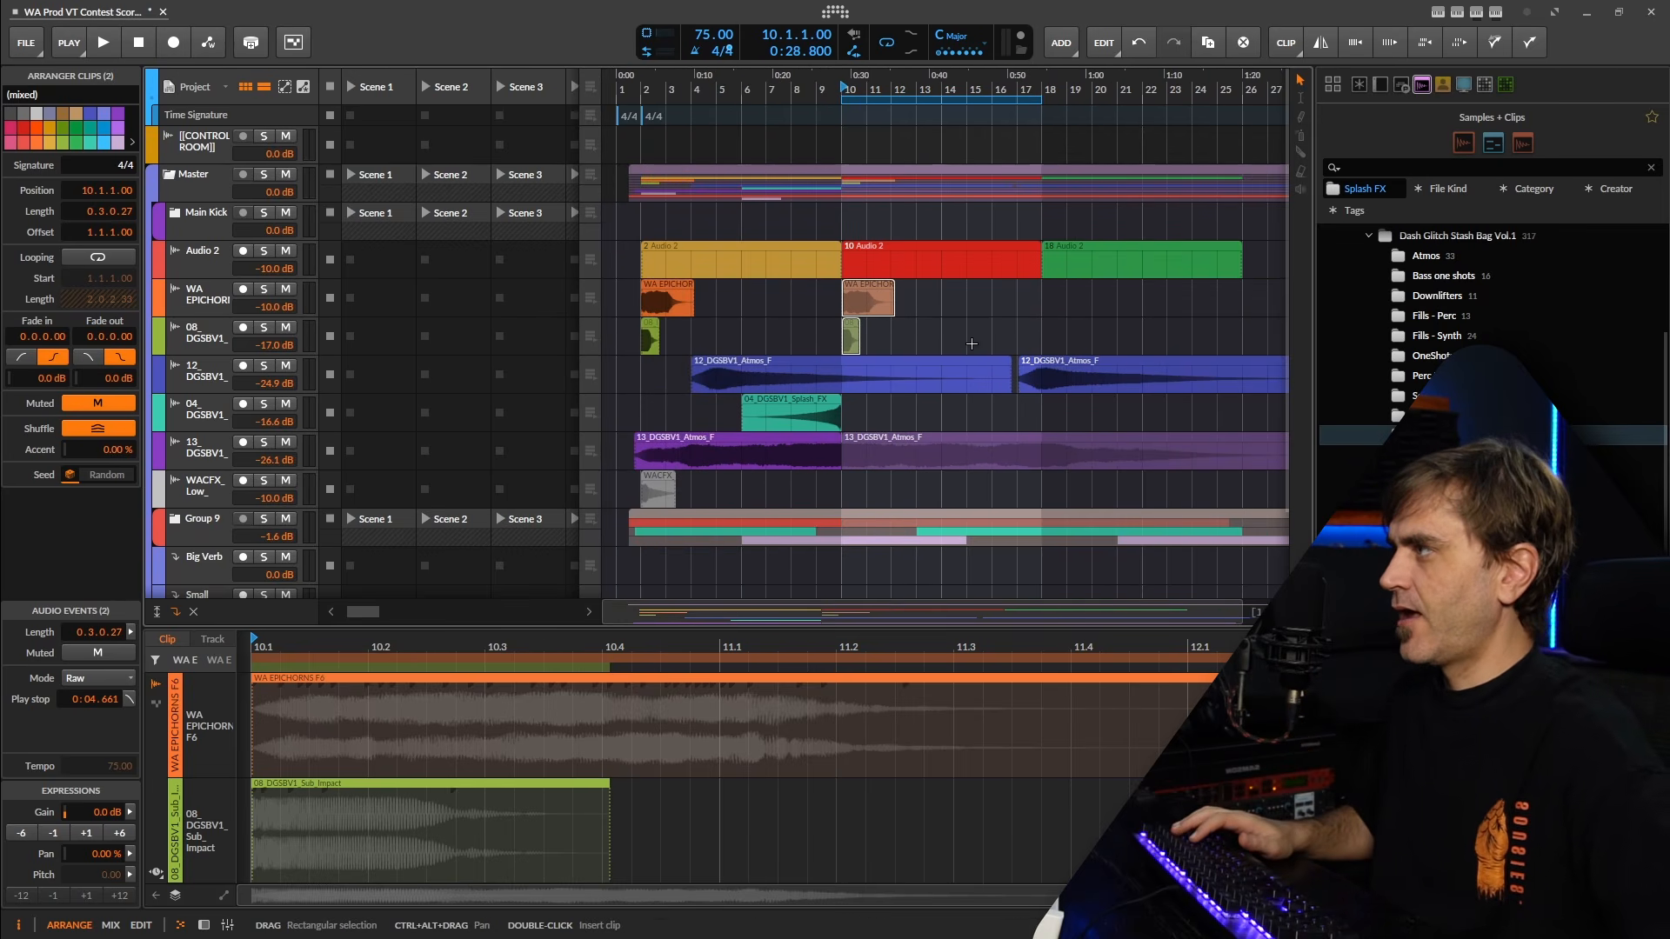
# Delete the WACFX_Low_ track from the arrangement.
pyautogui.click(199, 489)
pyautogui.press('Delete')
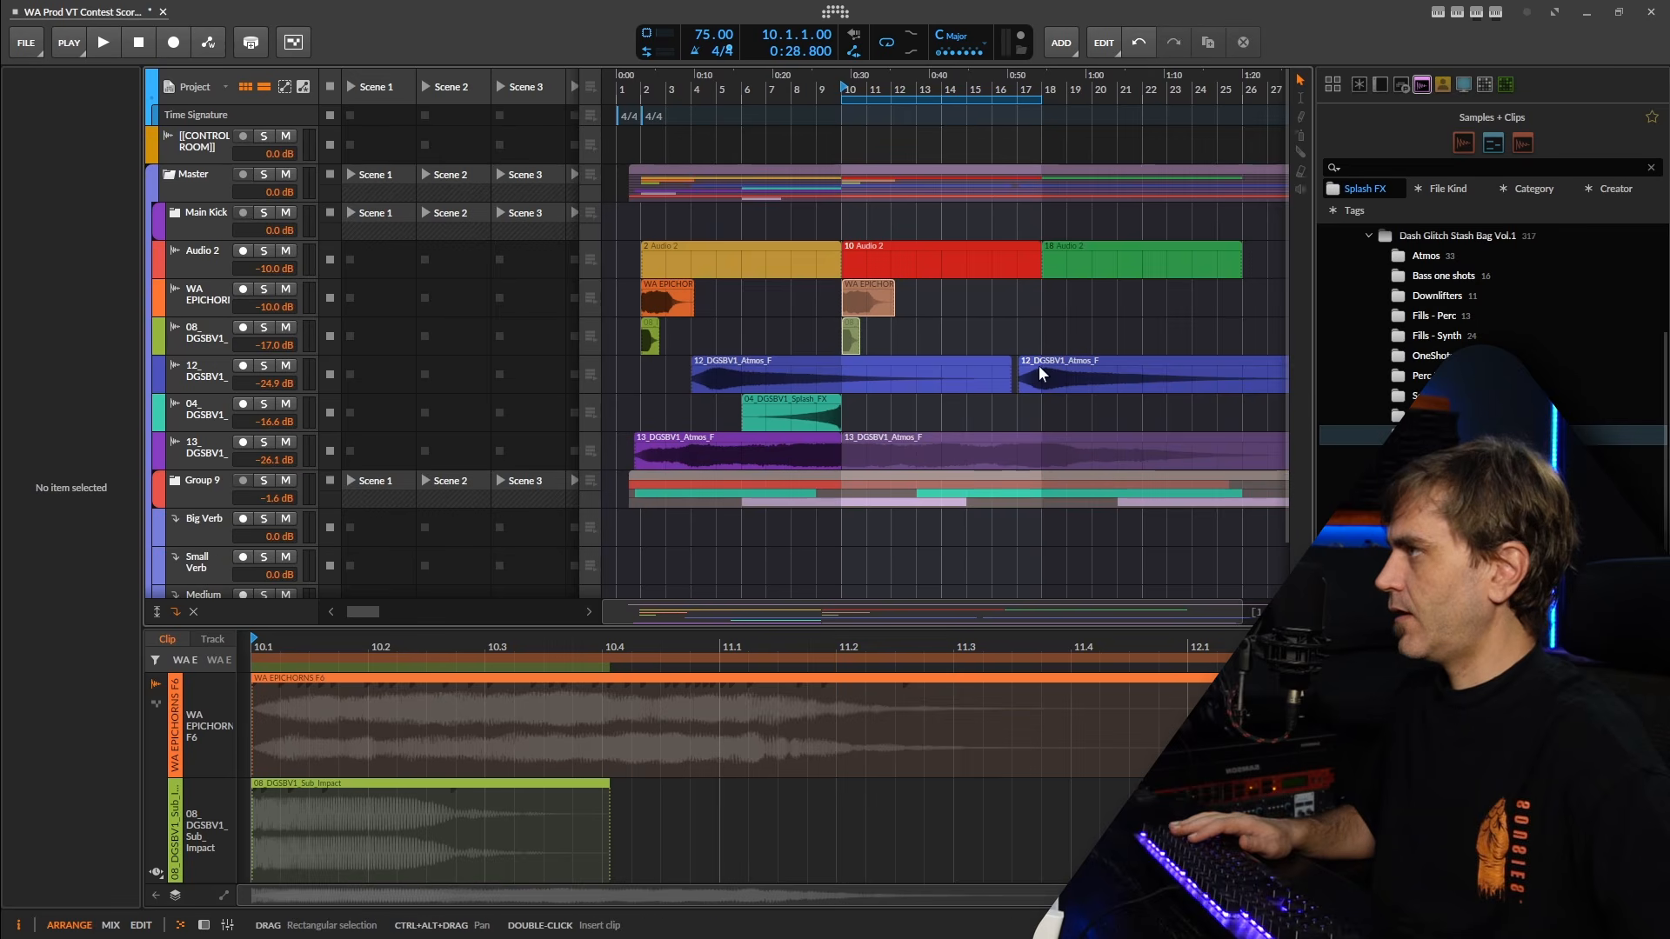
pyautogui.moveTo(741, 297); pyautogui.dragTo(739, 295)
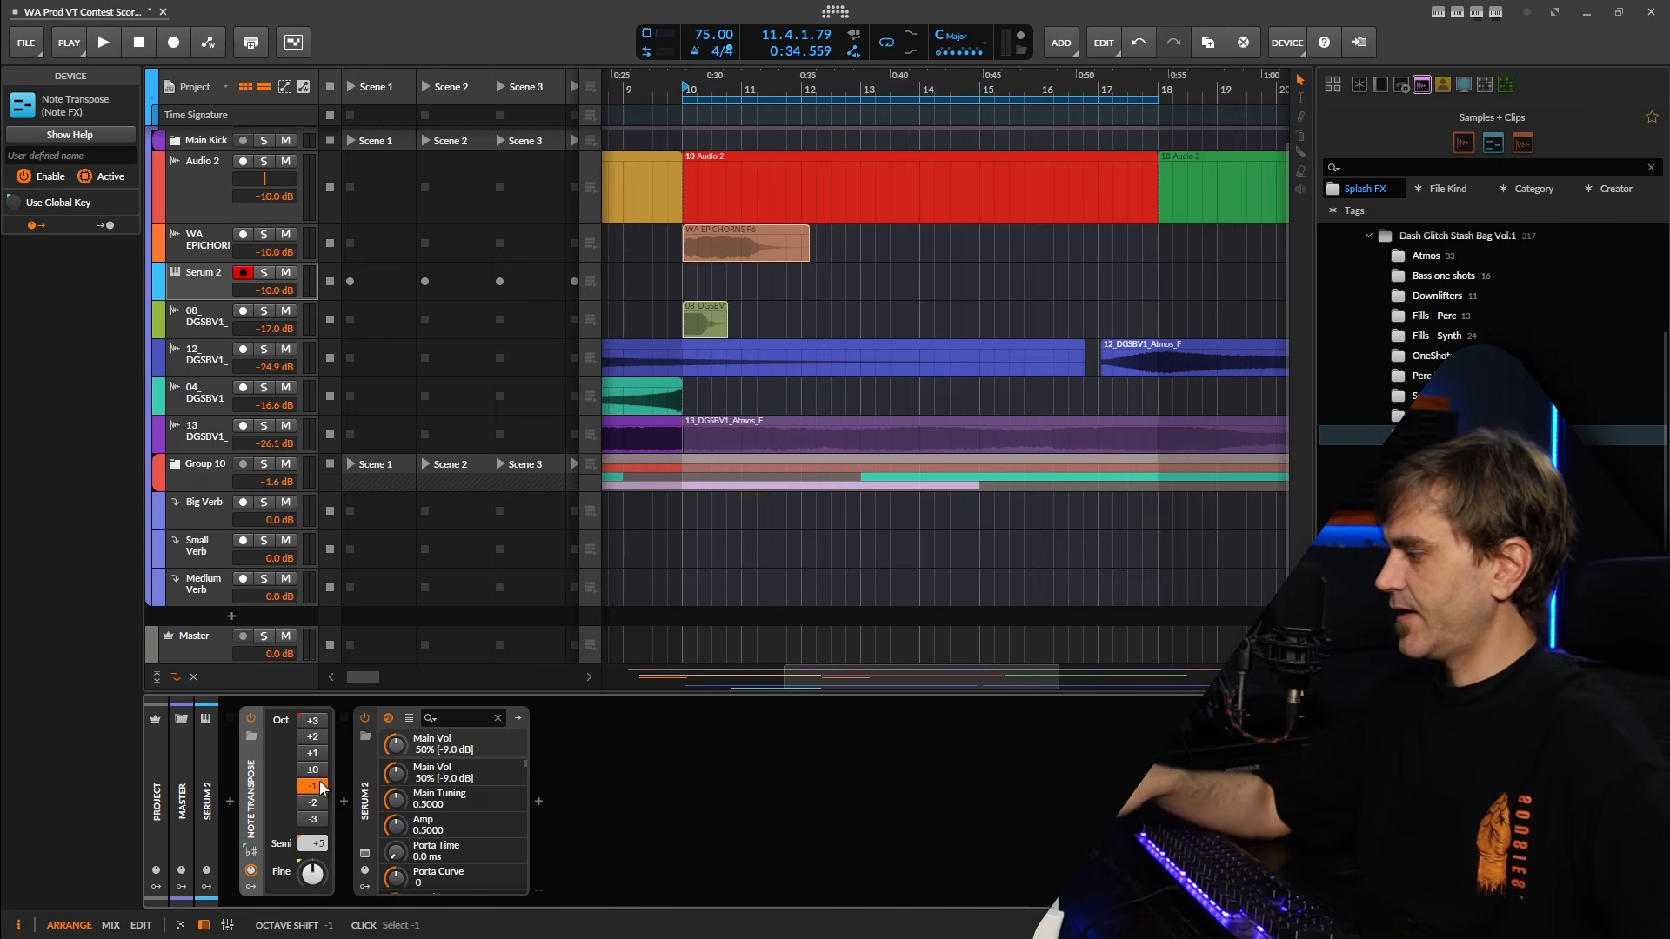
# Open the Serum 2 interface, set oscillator A to 7 unison voices and enable Filter 1.
pyautogui.hotkey('ctrl', 'alt', 'p')
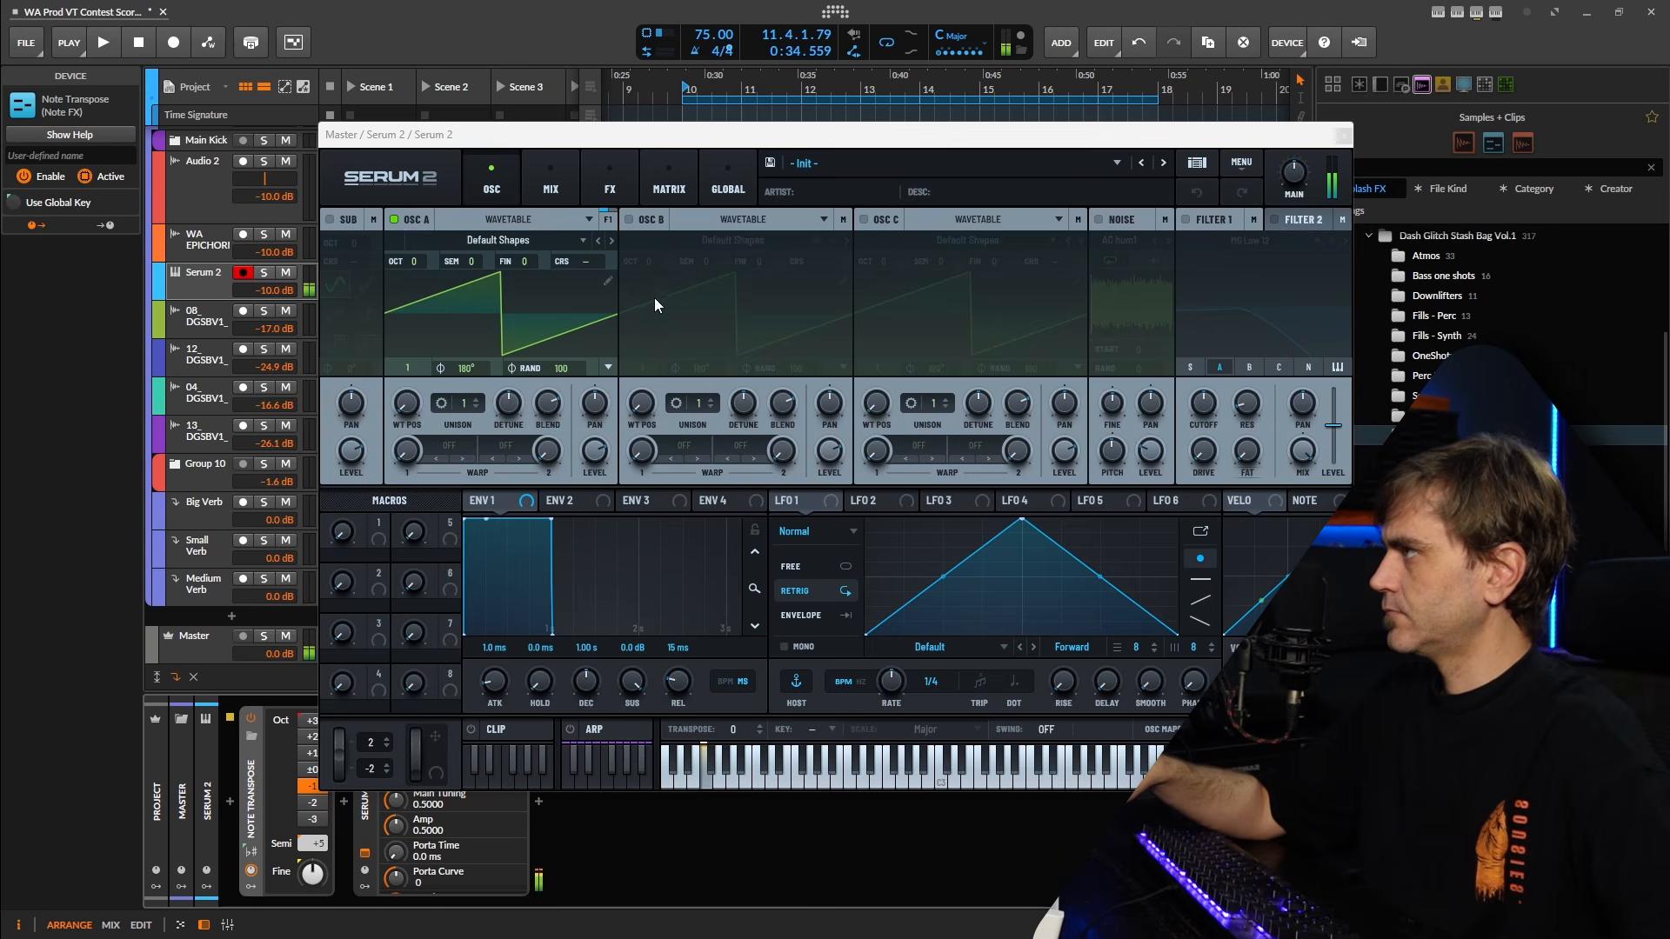
pyautogui.moveTo(472, 410); pyautogui.dragTo(480, 355)
pyautogui.click(1184, 219)
# Modulate the Filter 1 cutoff with Env 2 and set that envelope's sustain to 25%.
pyautogui.moveTo(1252, 406); pyautogui.dragTo(1236, 471)
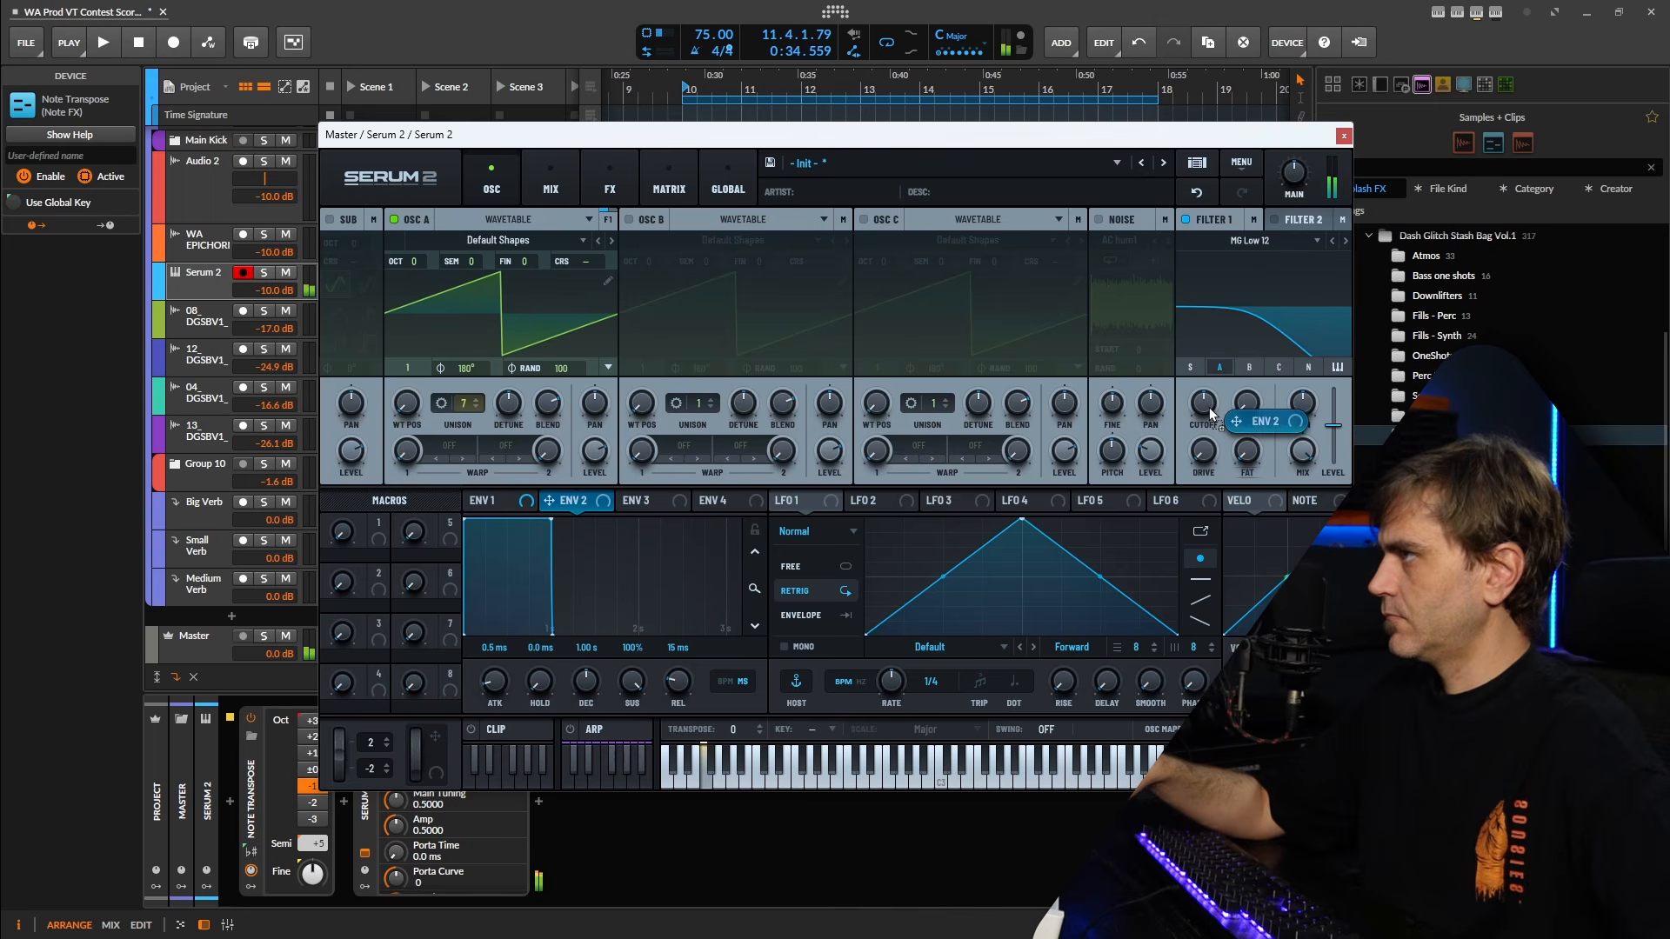
pyautogui.moveTo(1211, 413); pyautogui.dragTo(1206, 405)
pyautogui.moveTo(635, 694); pyautogui.dragTo(635, 785)
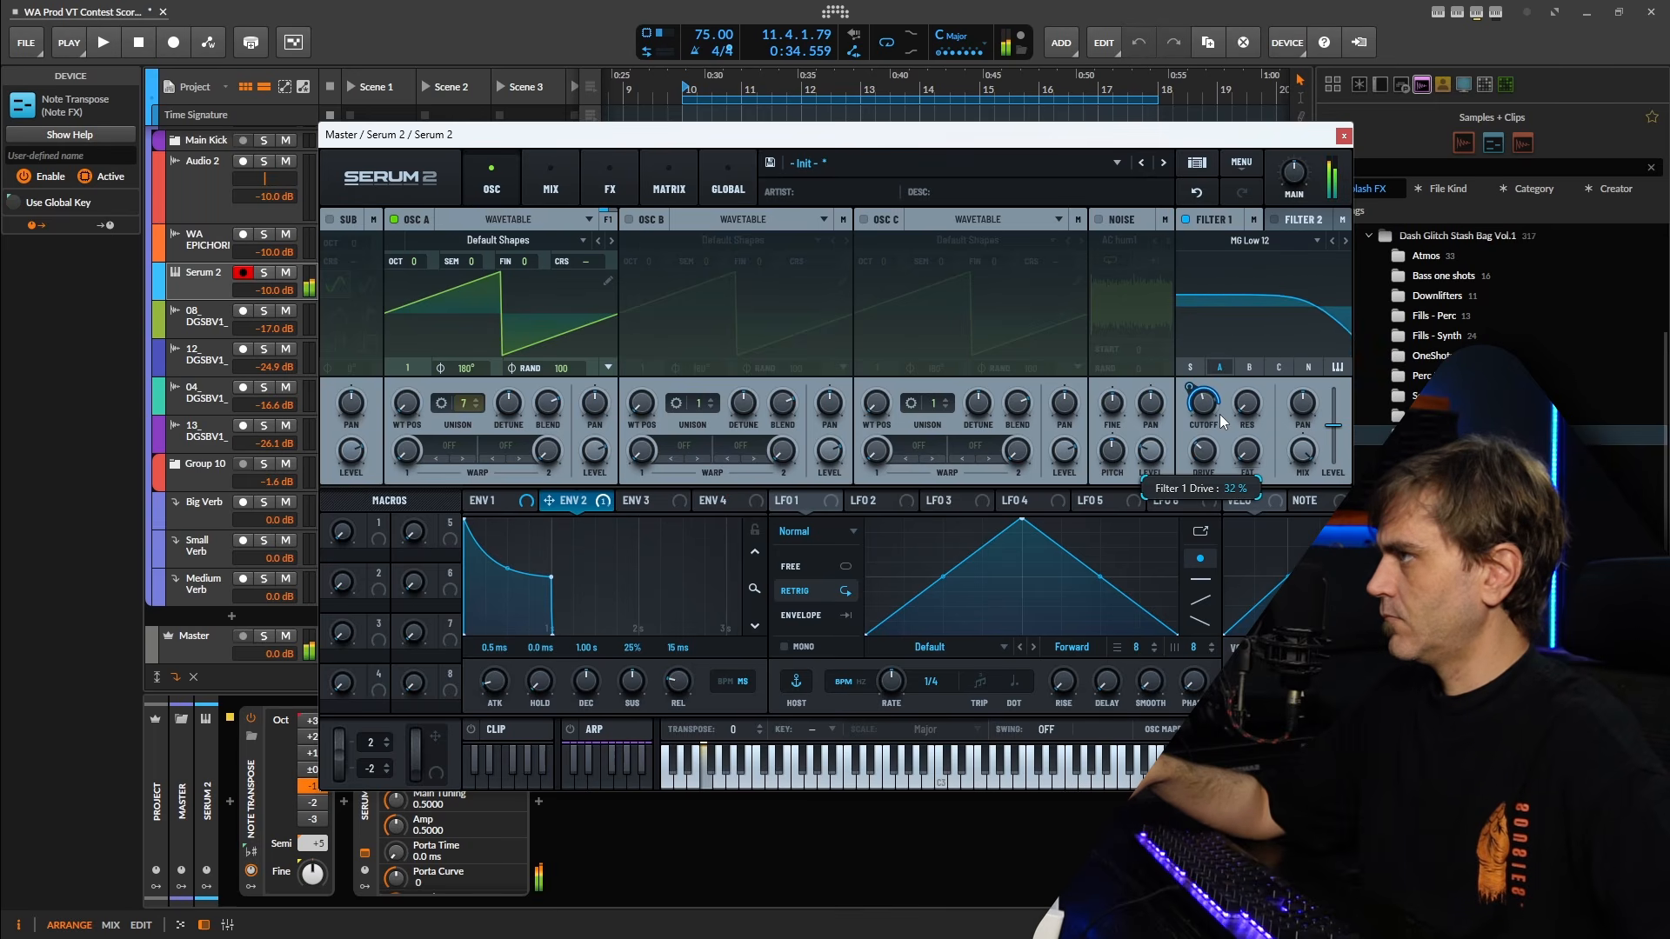
# Play from bar 10 and extend the looped Serum 2 note clip to bar 18, matching the red placeholder section.
pyautogui.press('space')
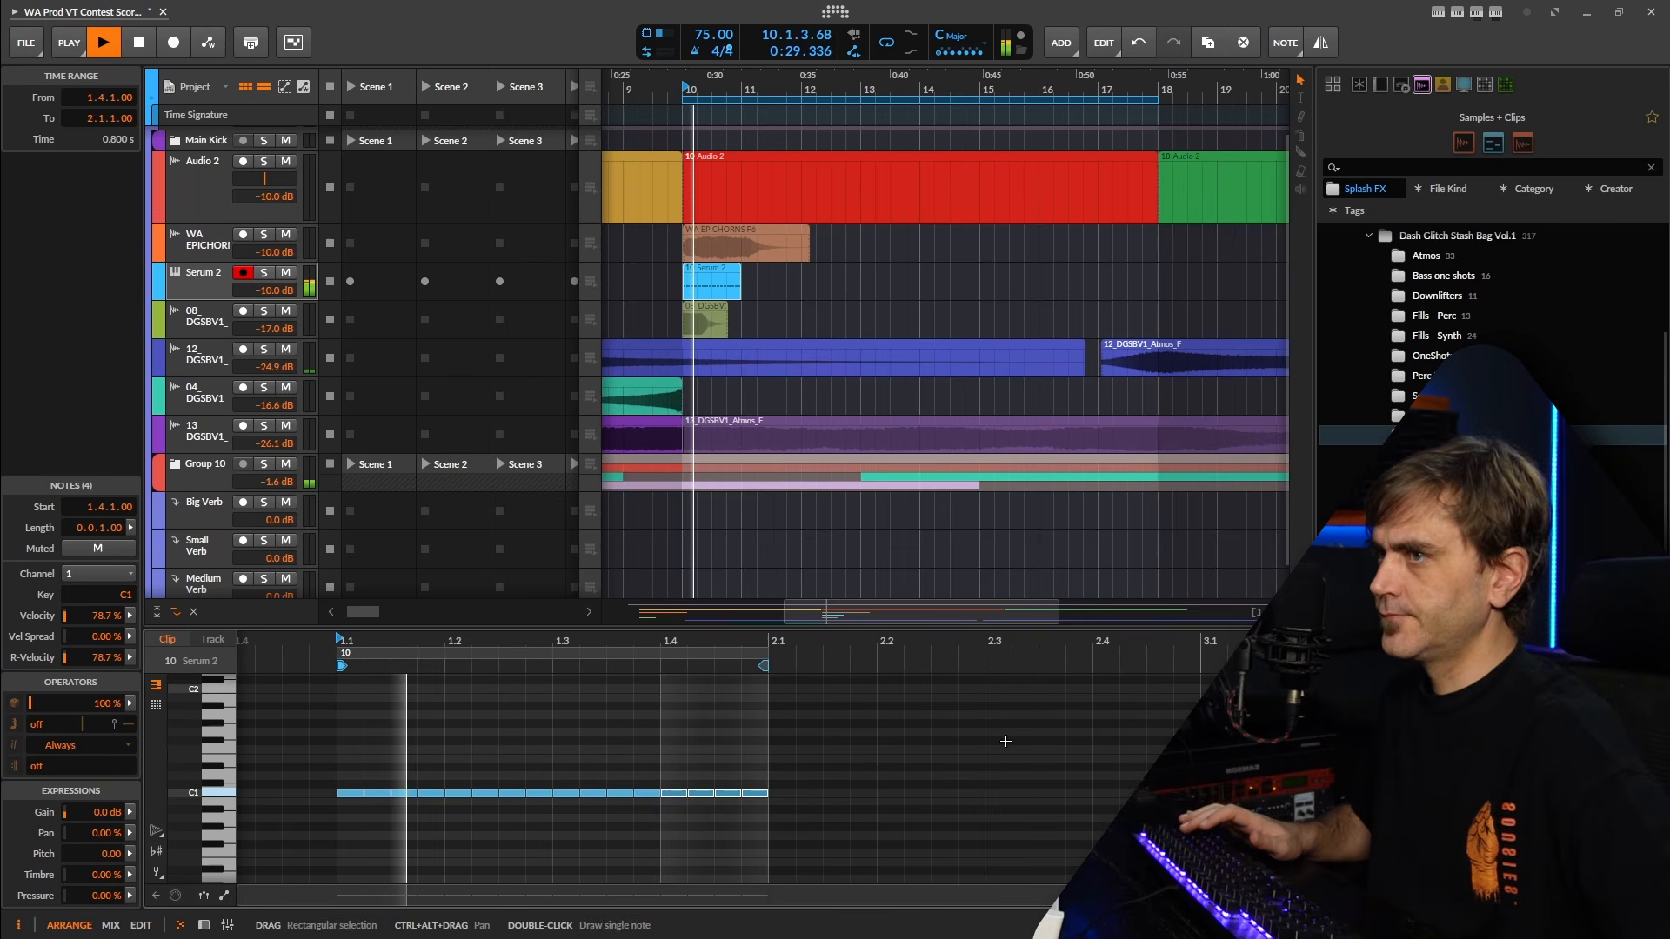
pyautogui.scroll(-2, 754, 297)
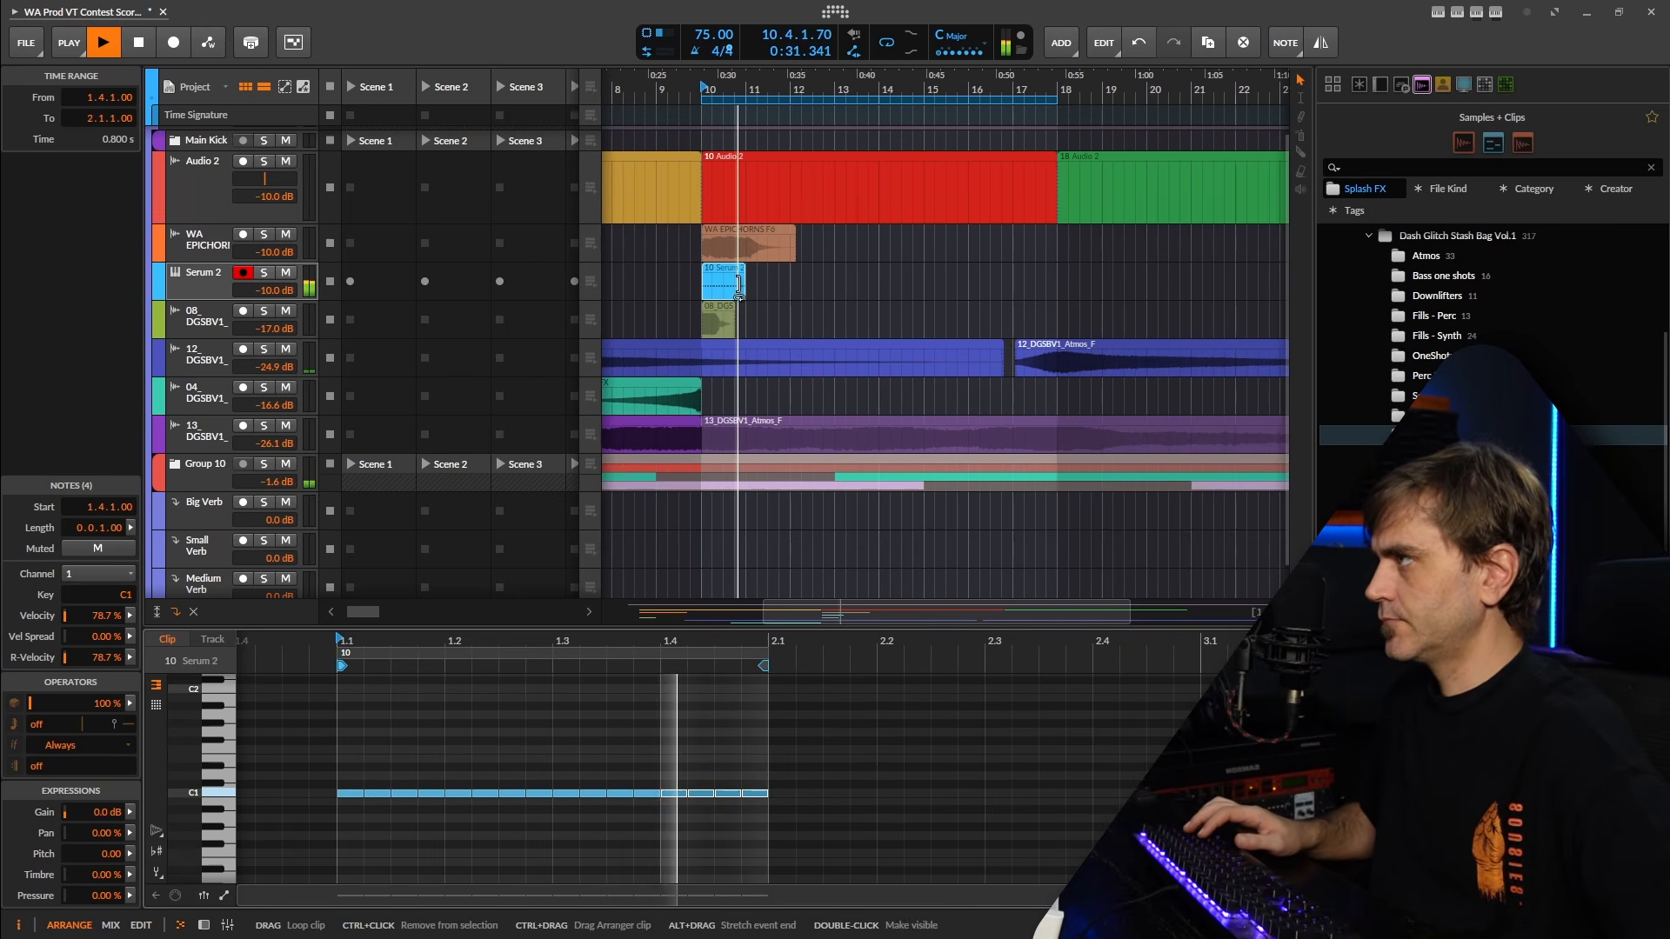
pyautogui.moveTo(744, 285); pyautogui.dragTo(842, 291)
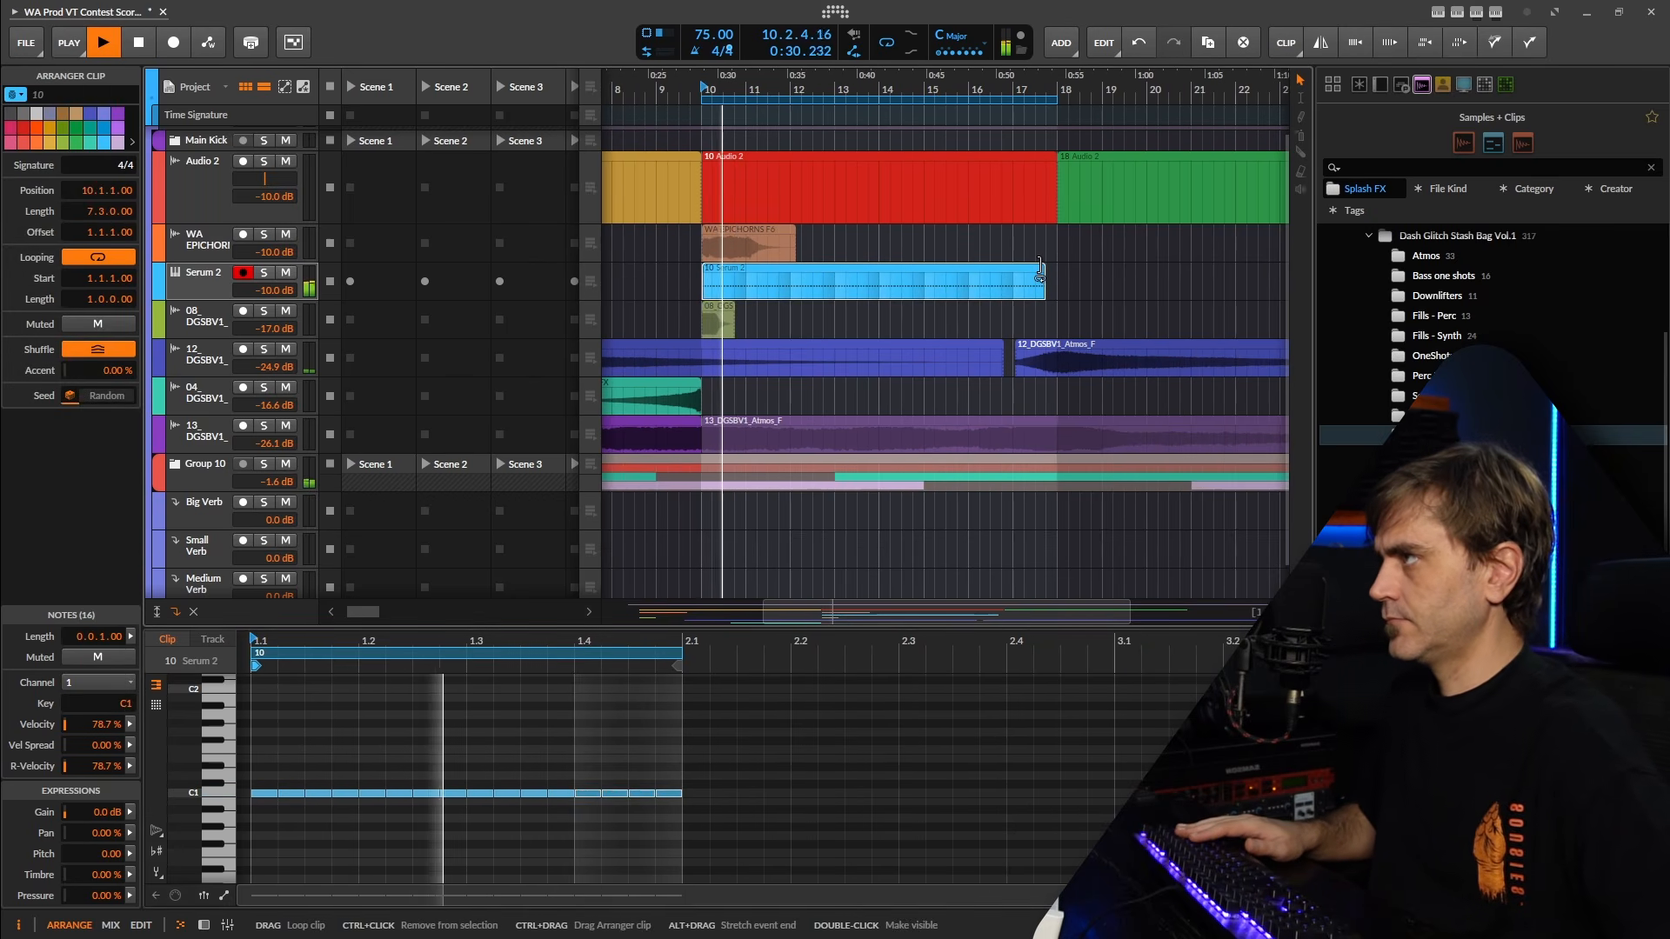
pyautogui.moveTo(1041, 285); pyautogui.dragTo(1064, 279)
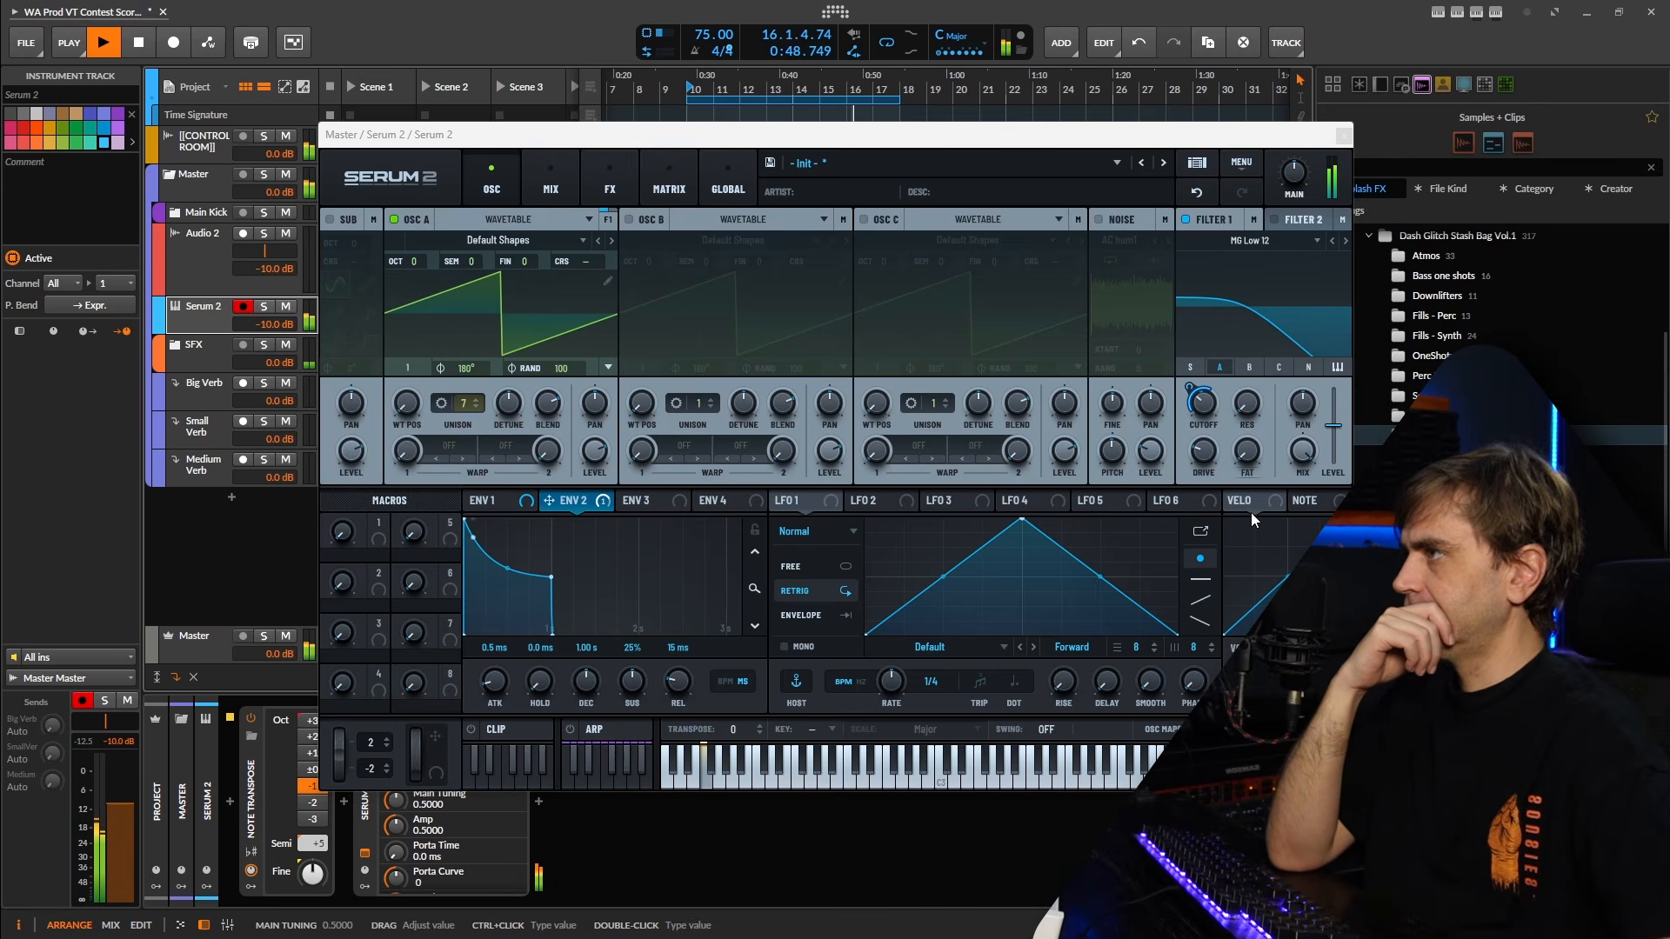
pyautogui.moveTo(1254, 509); pyautogui.dragTo(1253, 407)
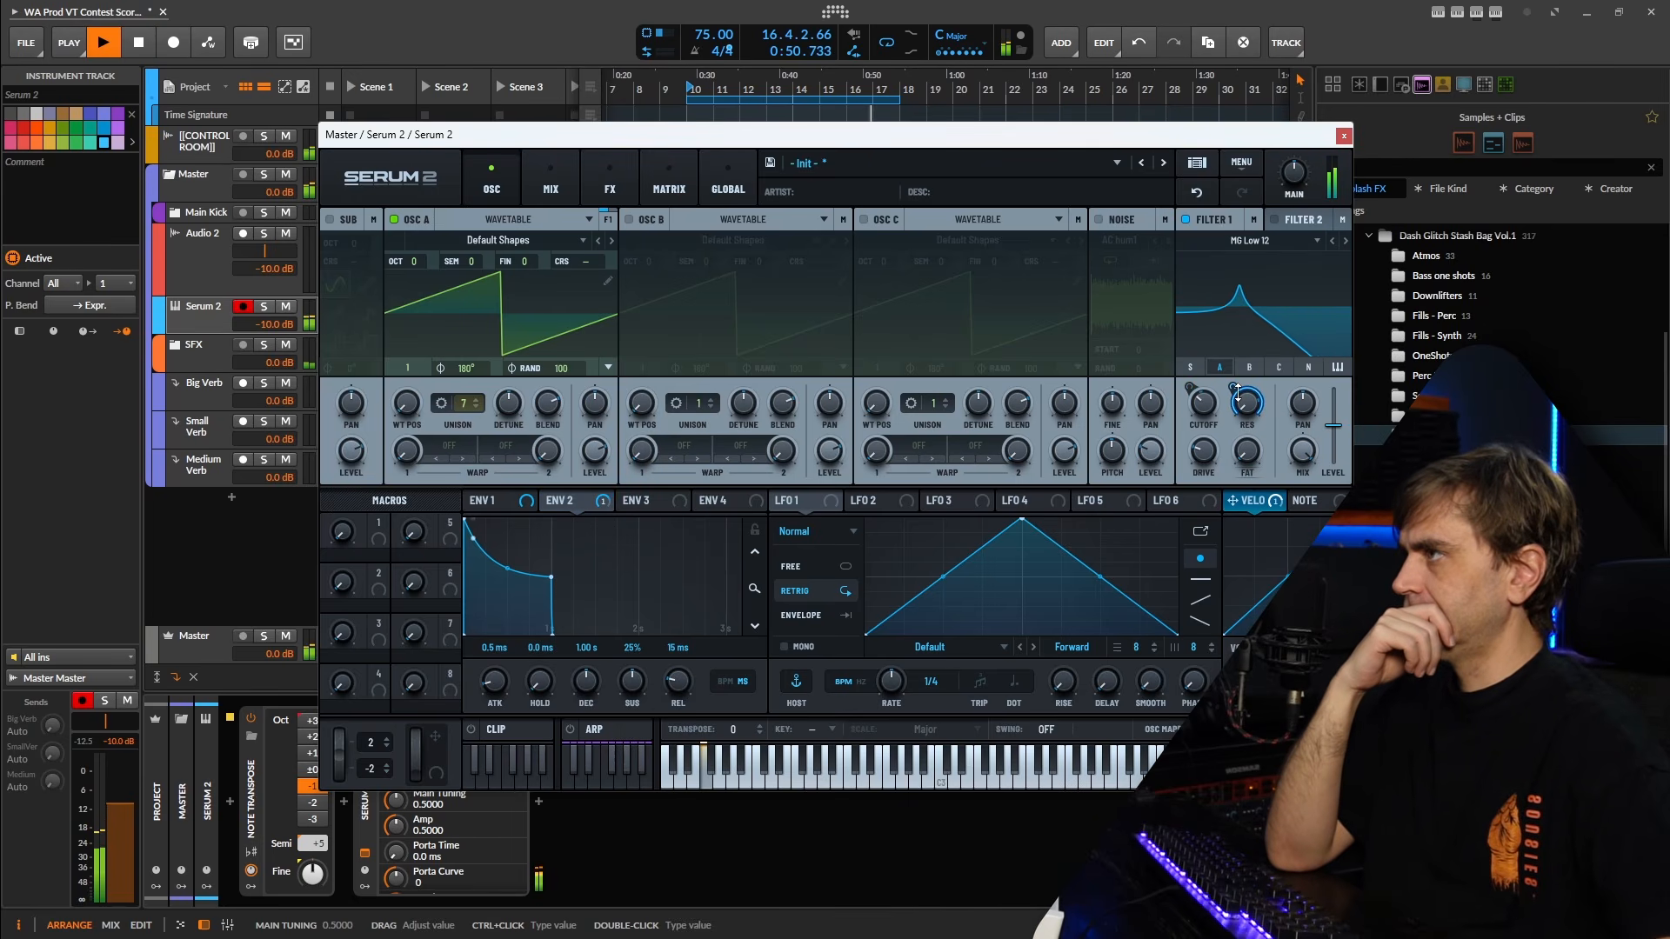
pyautogui.rightClick(1256, 402)
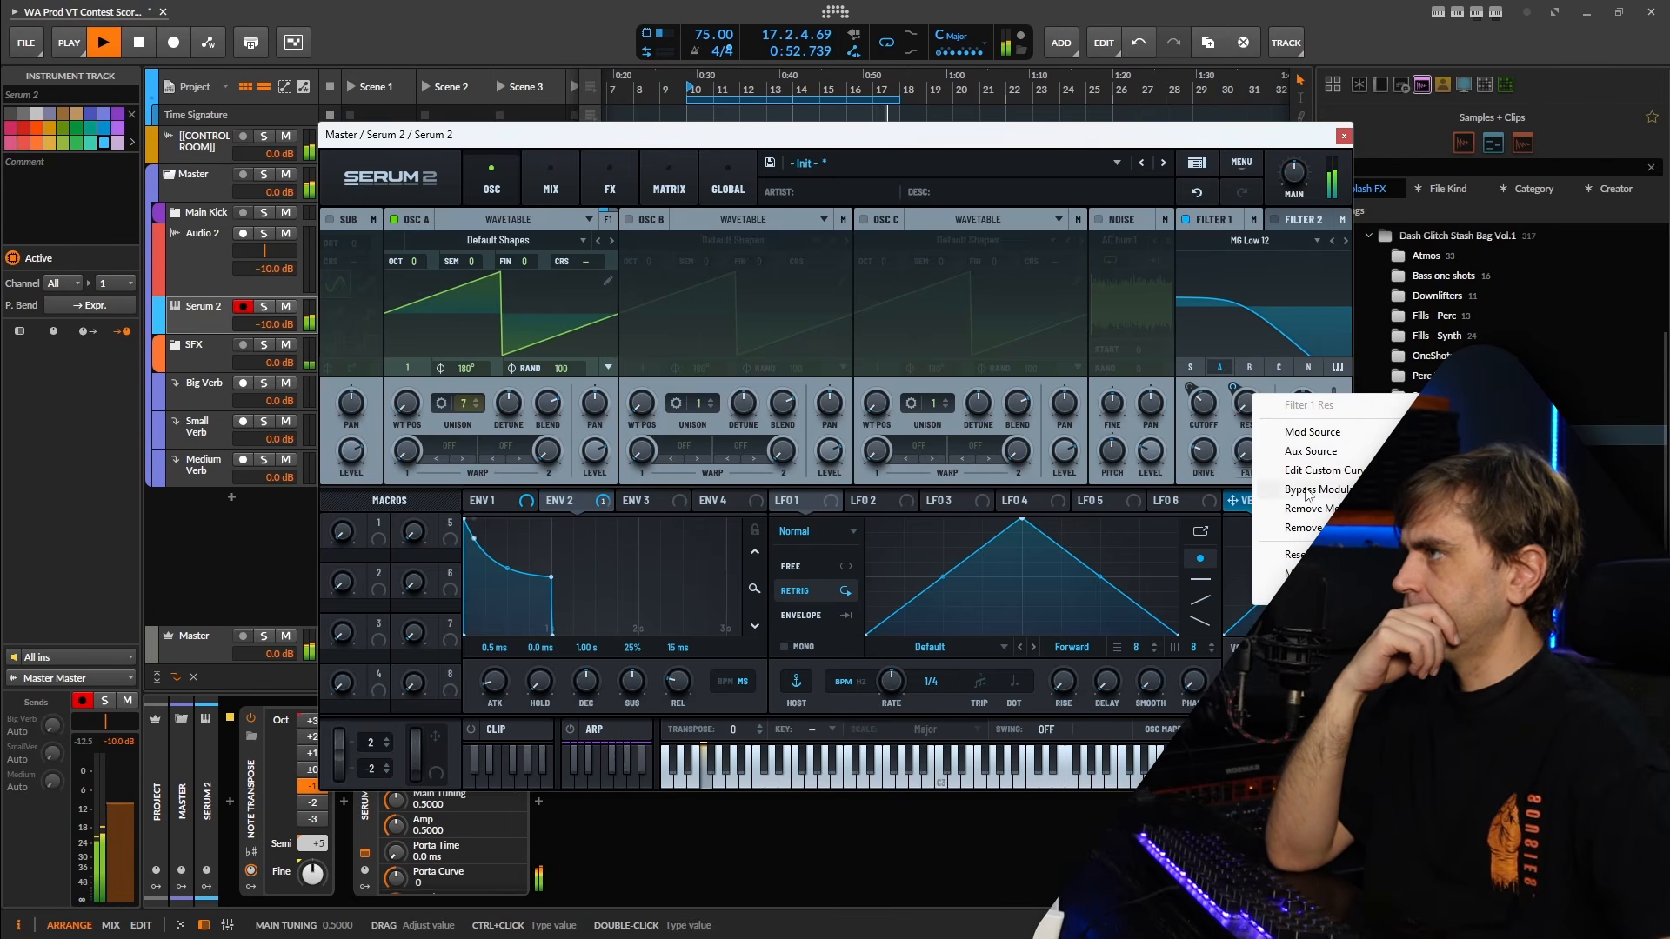
pyautogui.click(1311, 529)
# Modulate Filter 1 drive and oscillator A level with Velo, and lower the velocity of the clip's second C1 note.
pyautogui.moveTo(1253, 506); pyautogui.dragTo(1188, 466)
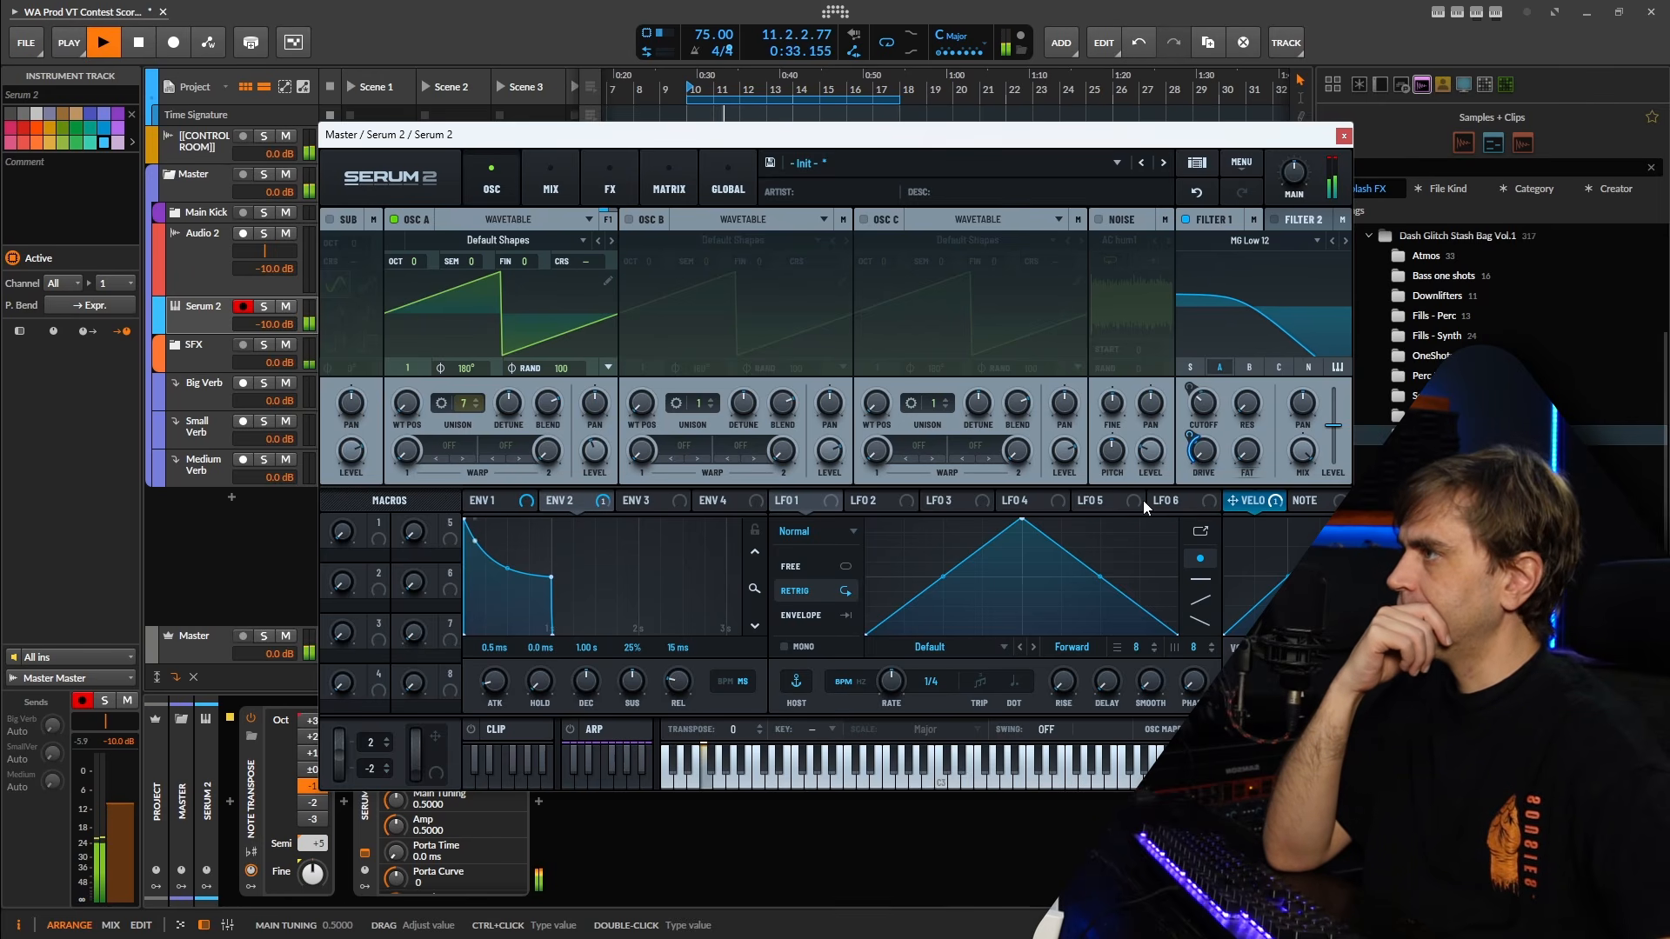
pyautogui.moveTo(1250, 502); pyautogui.dragTo(577, 483)
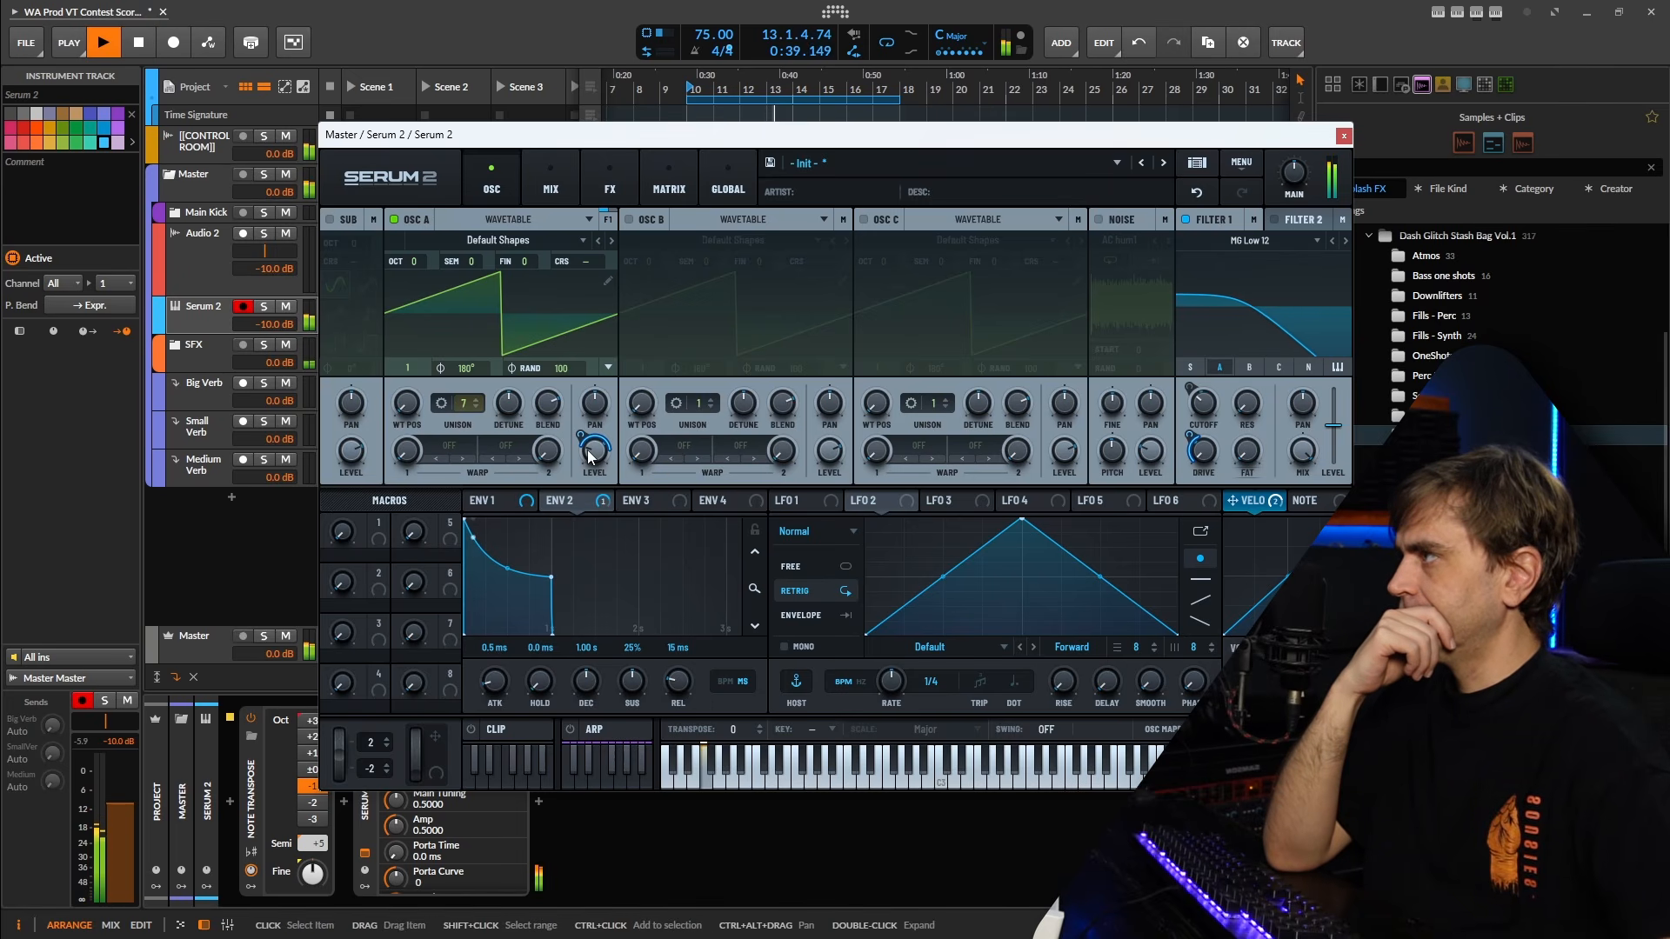
pyautogui.click(1344, 137)
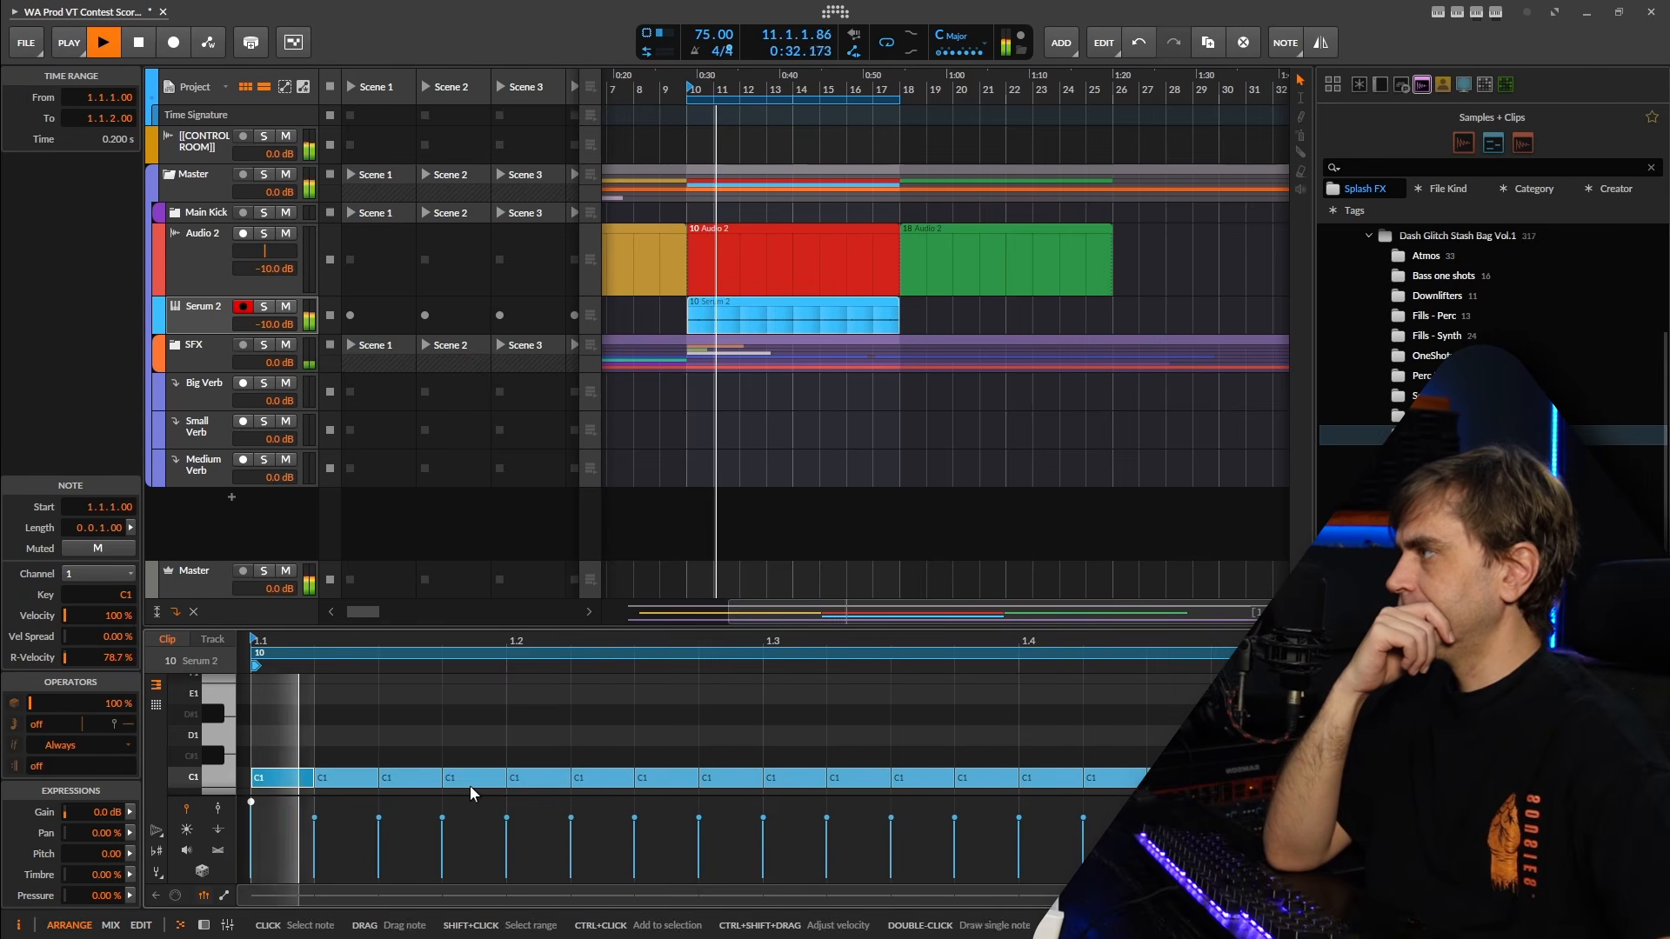
pyautogui.moveTo(314, 817)
pyautogui.mouseDown()
pyautogui.moveTo(314, 855)
pyautogui.moveTo(314, 839)
pyautogui.mouseUp()
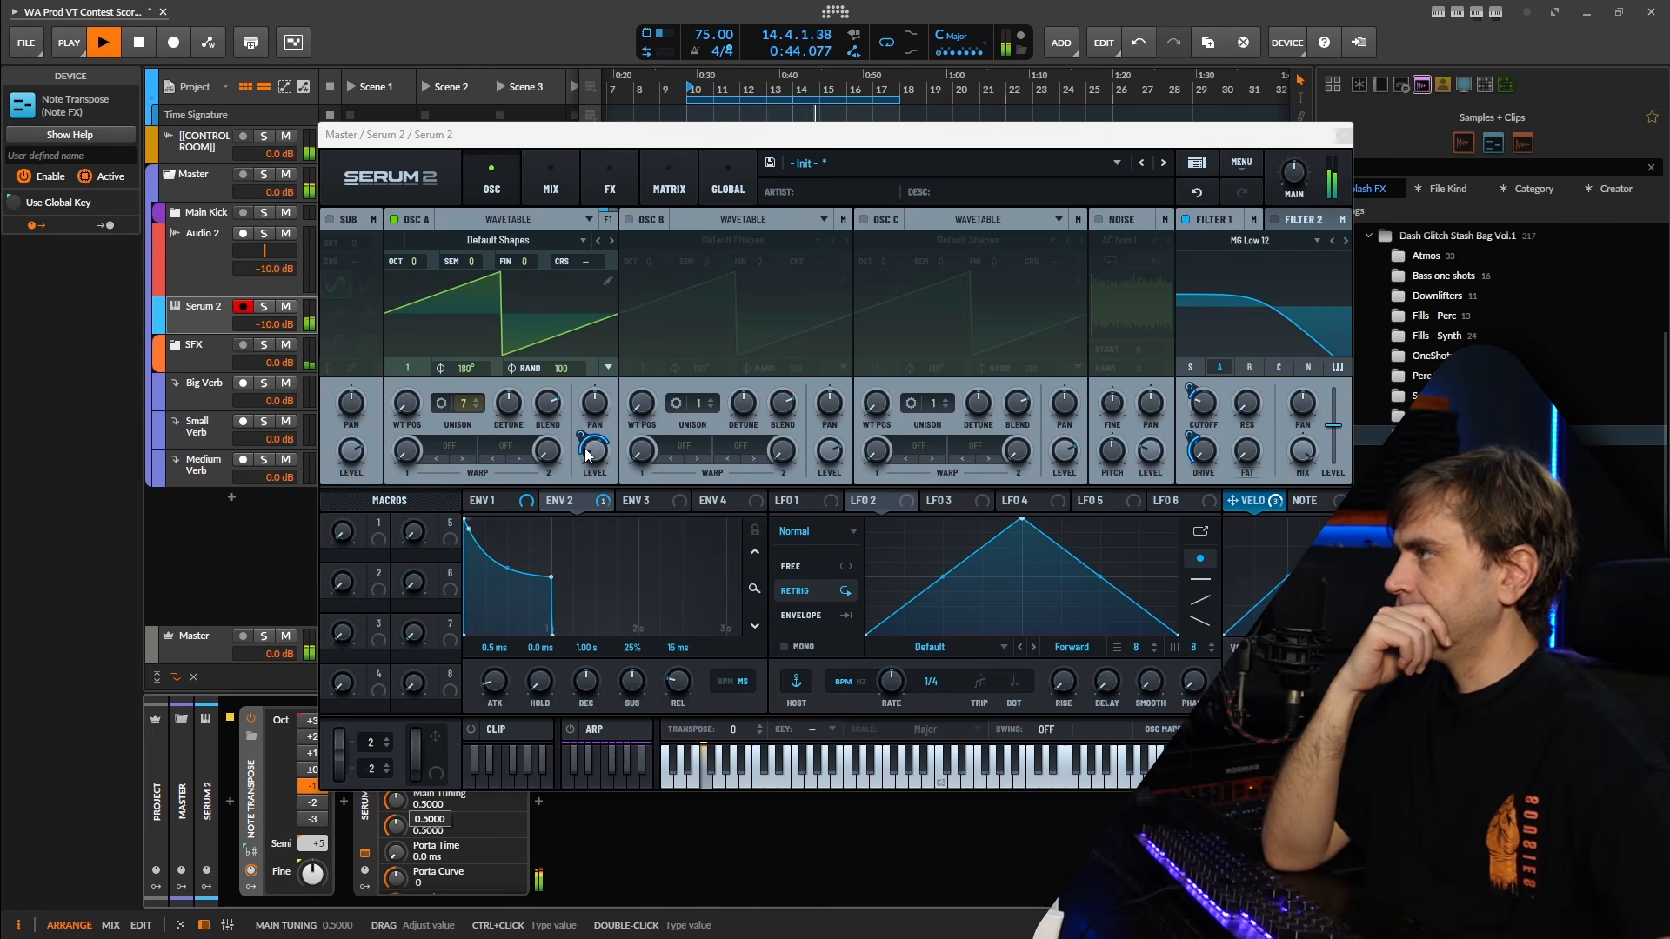
# In Serum 2's modulation matrix, raise the start of the Velo-to-A Level source curve to nearly three quarters of full height.
pyautogui.click(669, 180)
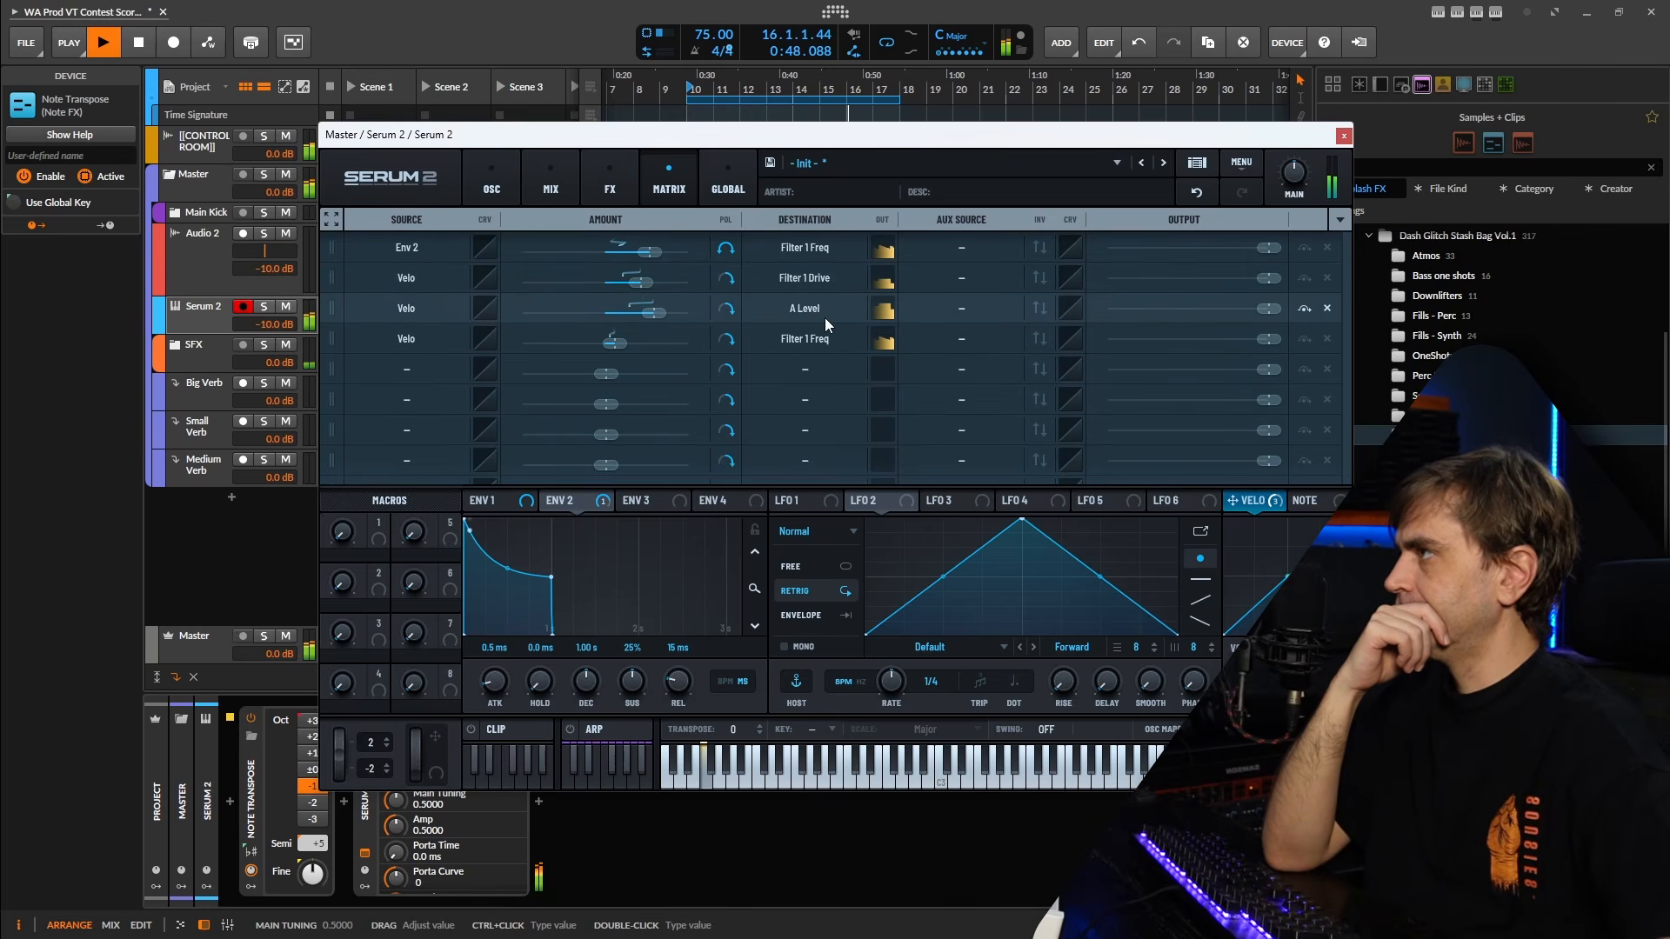
pyautogui.click(488, 313)
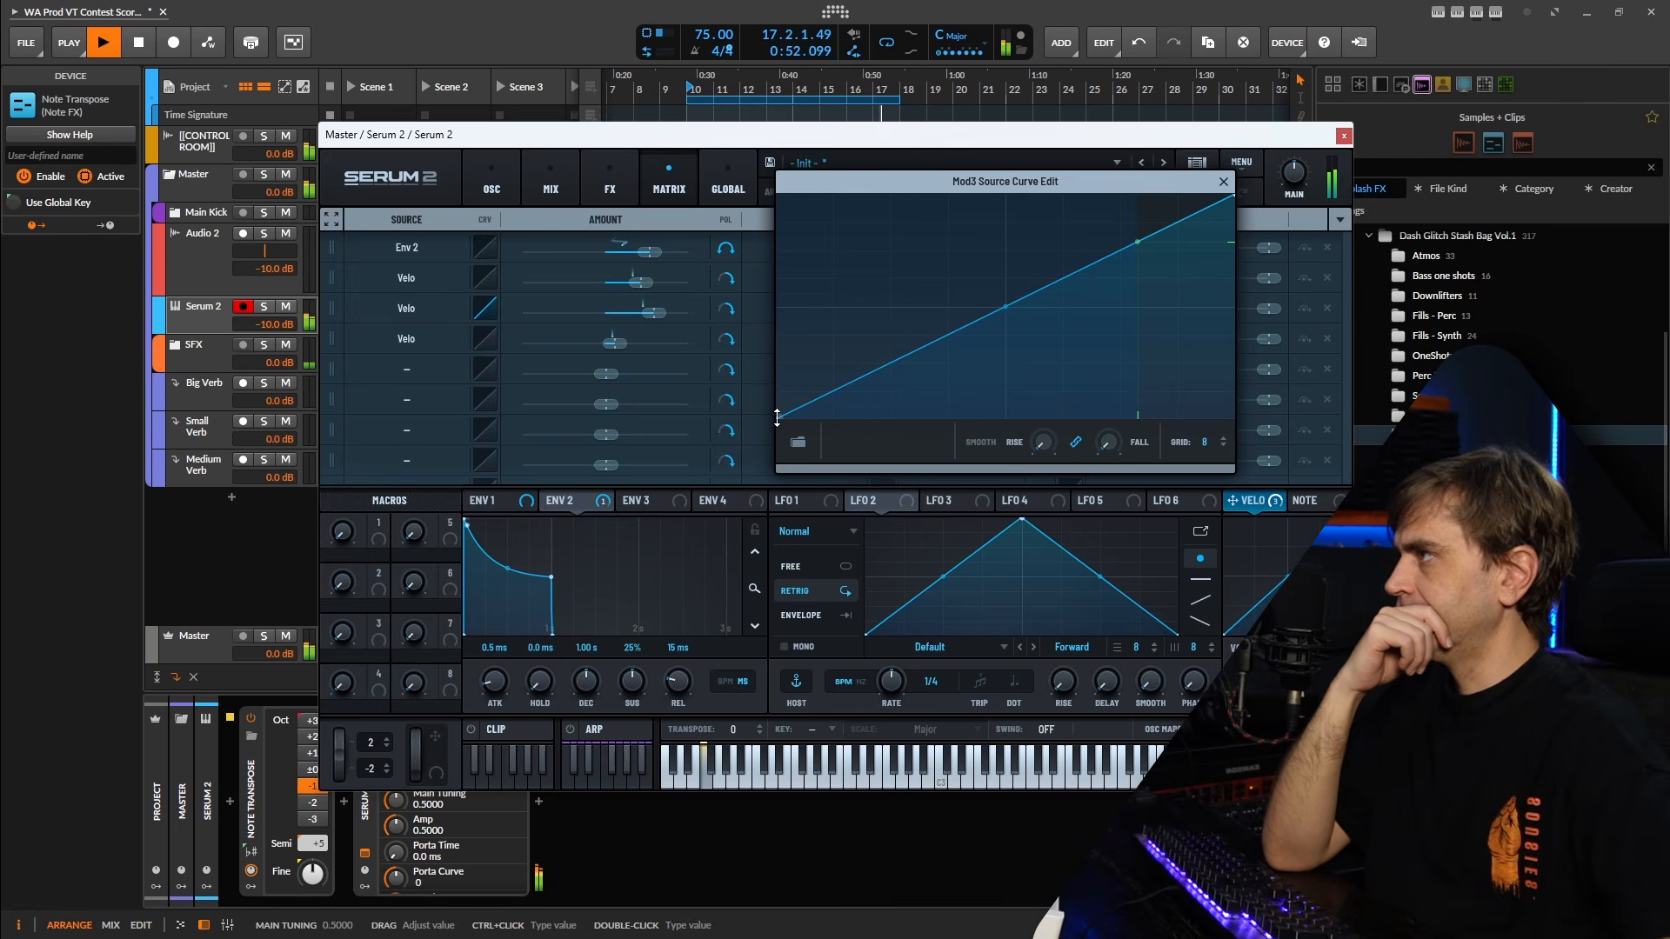
pyautogui.moveTo(777, 419); pyautogui.dragTo(778, 311)
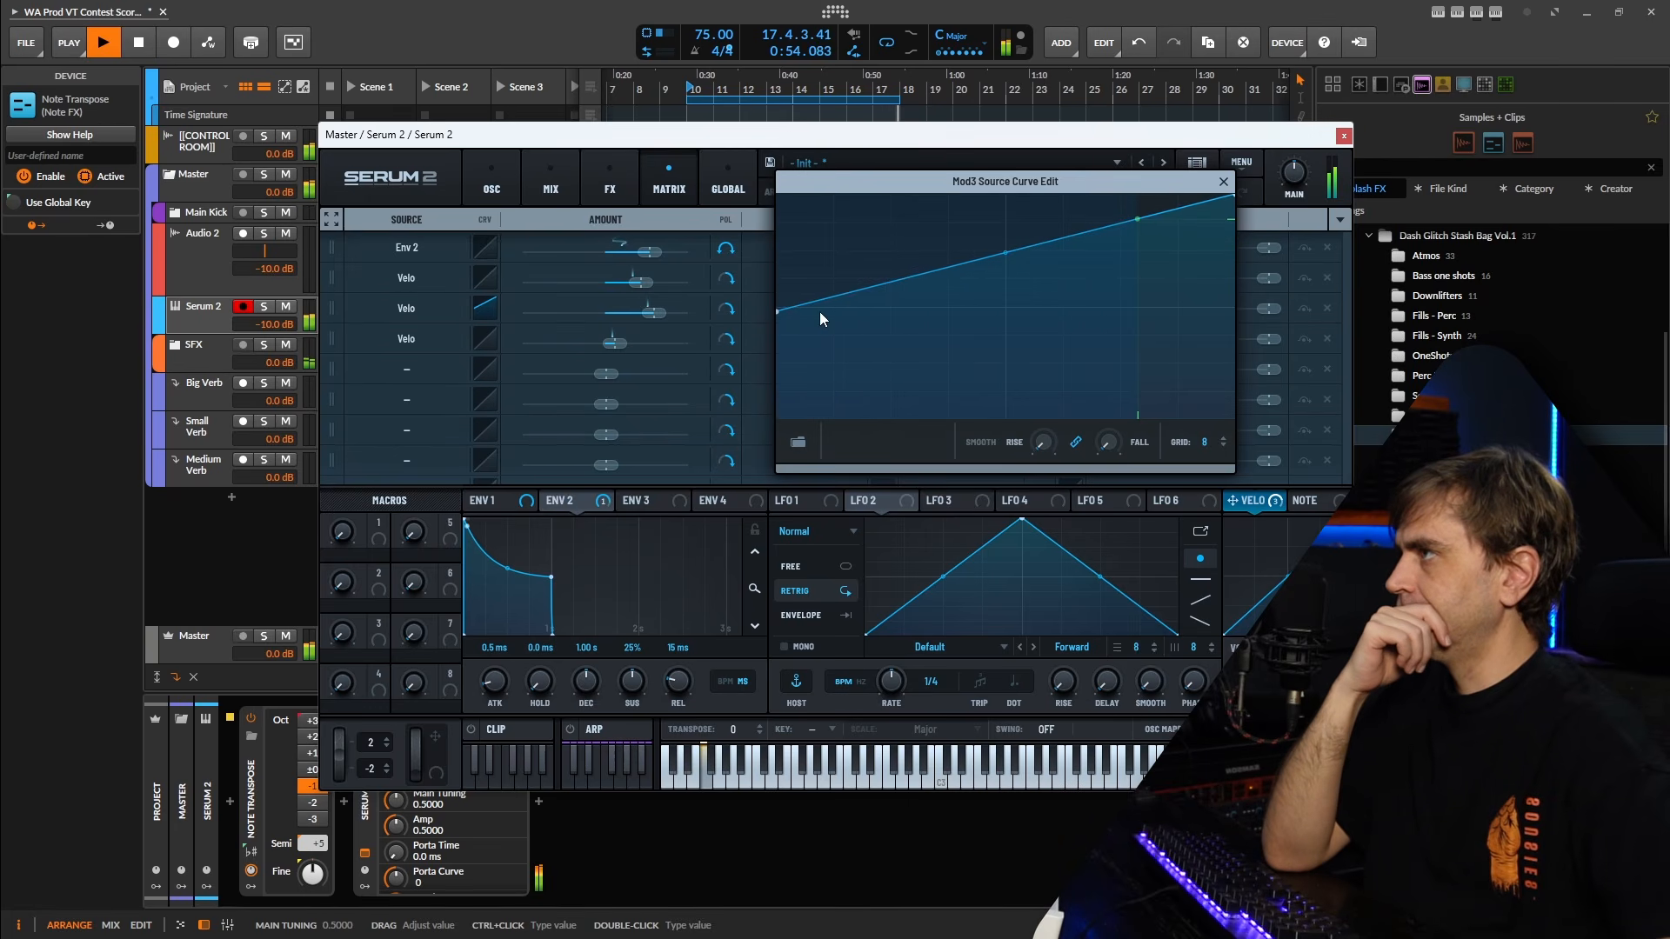
pyautogui.moveTo(778, 312); pyautogui.dragTo(758, 256)
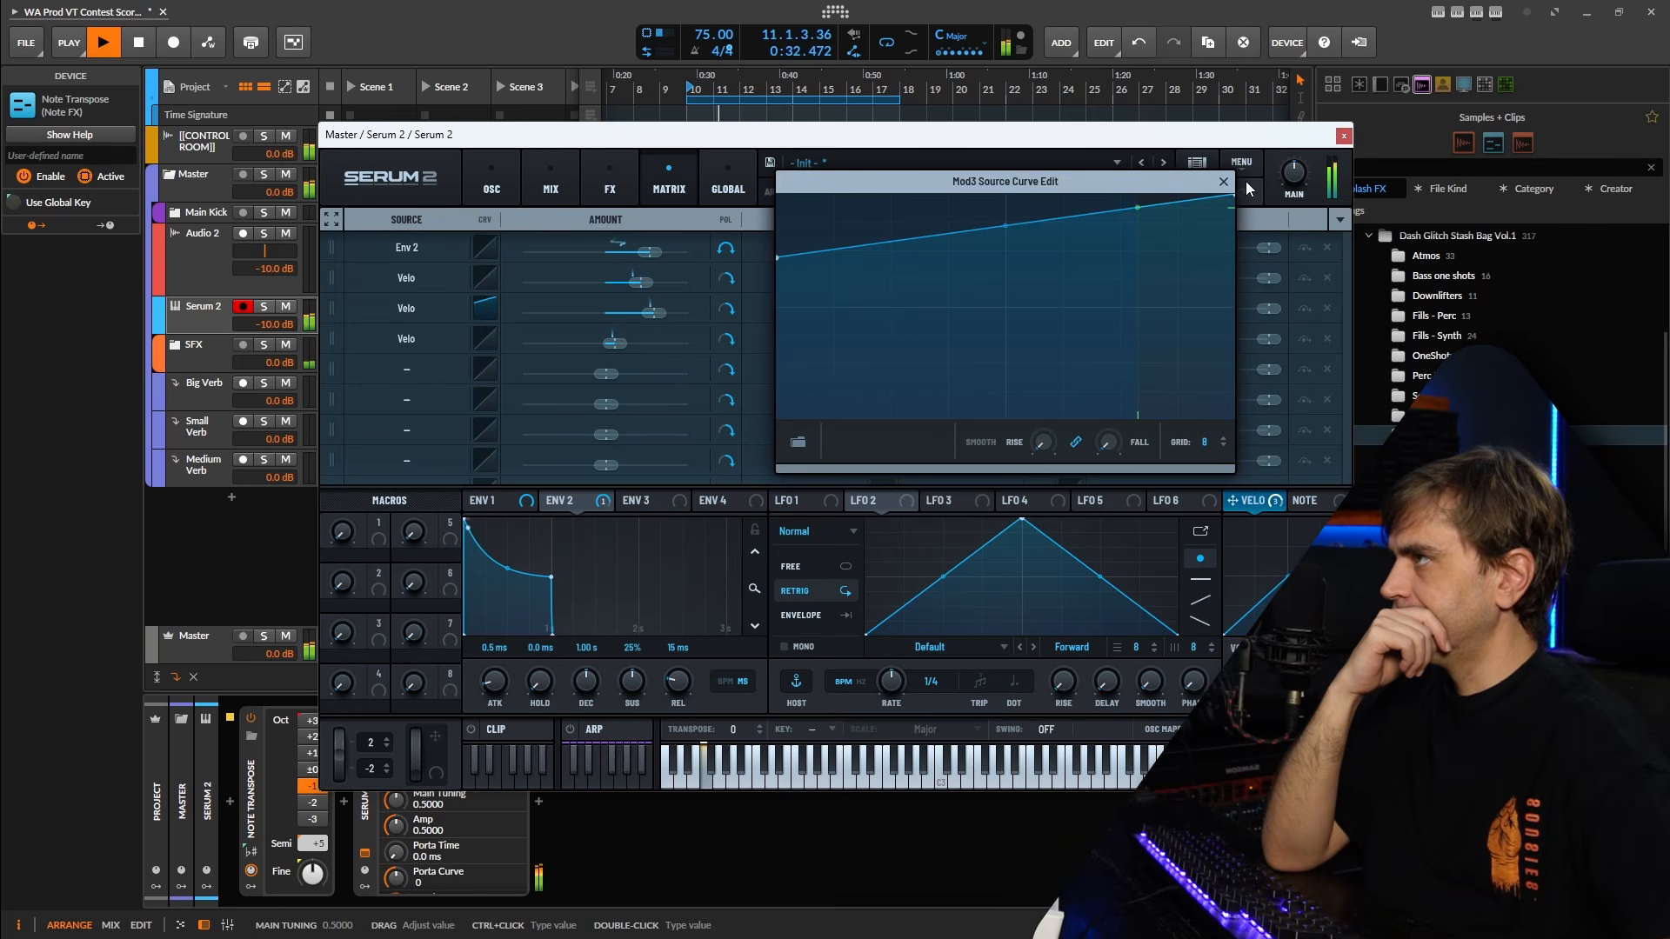
pyautogui.click(1222, 183)
pyautogui.click(492, 185)
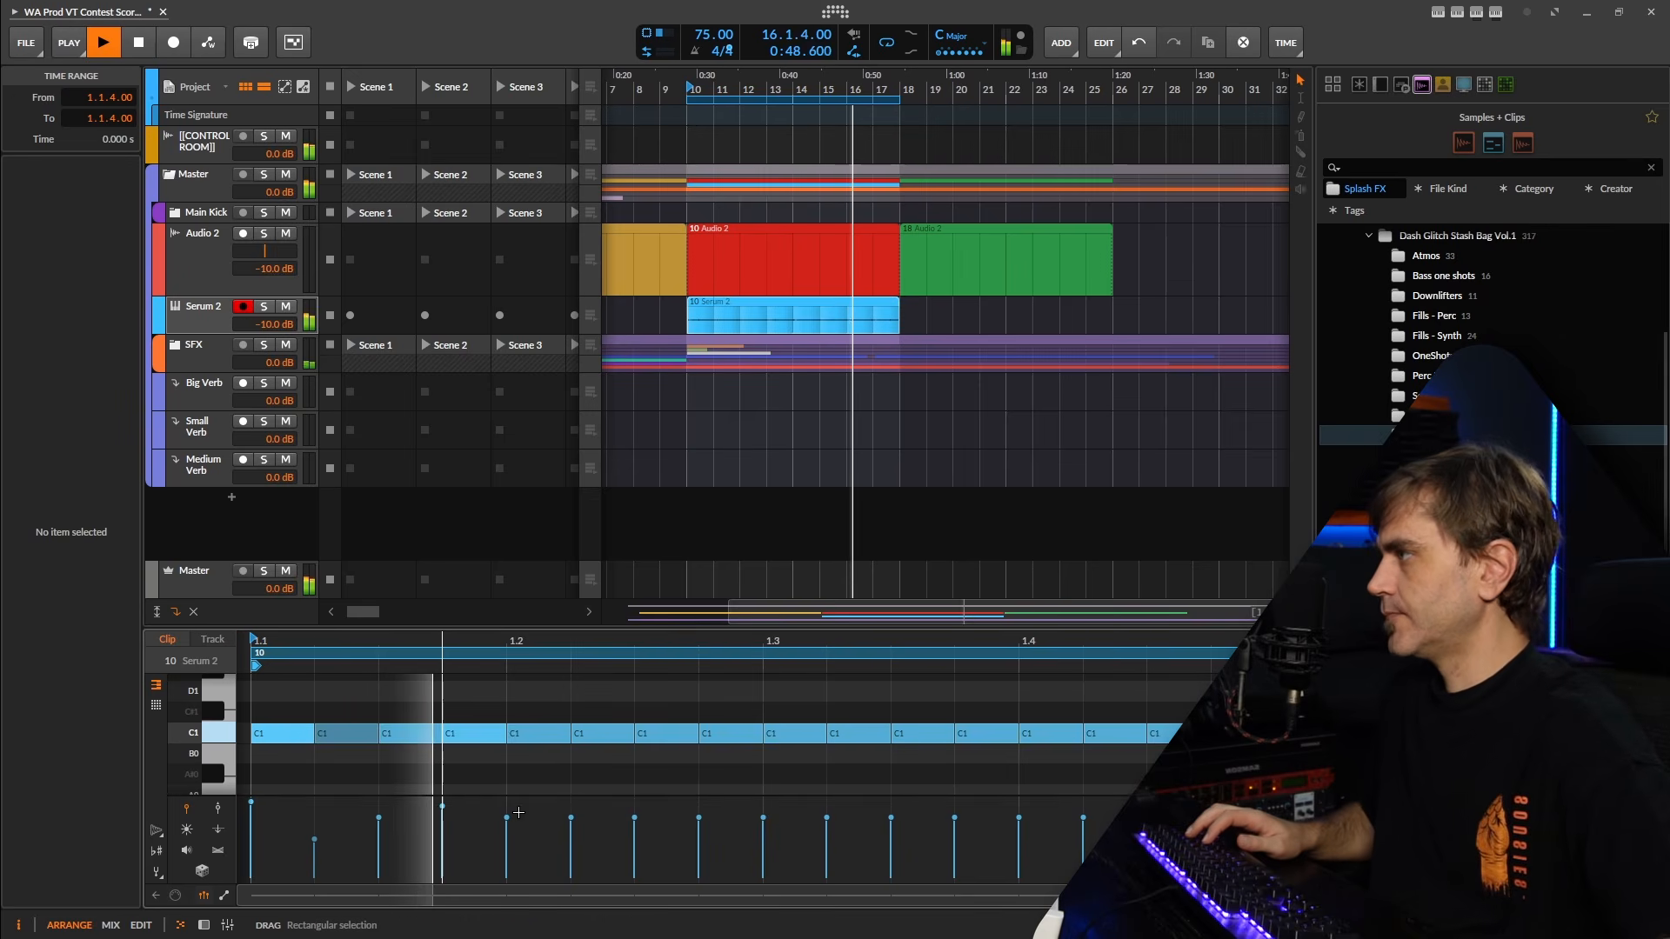
# Lower the velocities of the C1 notes at 1.2.2 and 1.2.3, setting the latter to 75.4%, and restart playback.
pyautogui.click(571, 819)
pyautogui.moveTo(571, 825); pyautogui.dragTo(634, 823)
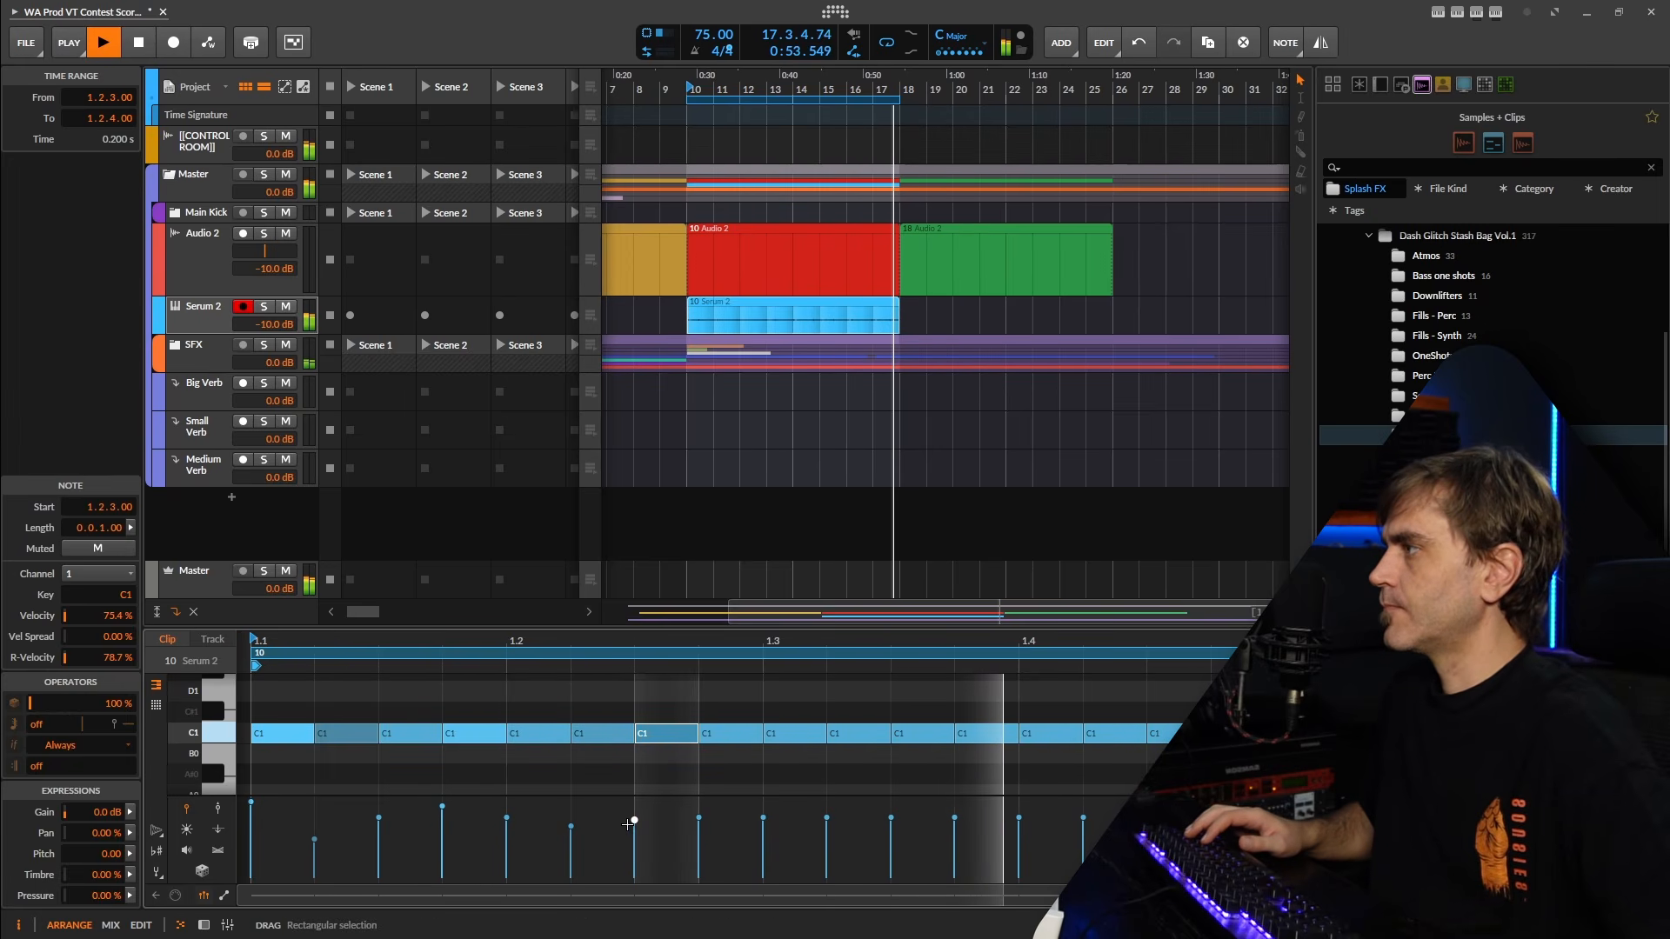
pyautogui.click(741, 783)
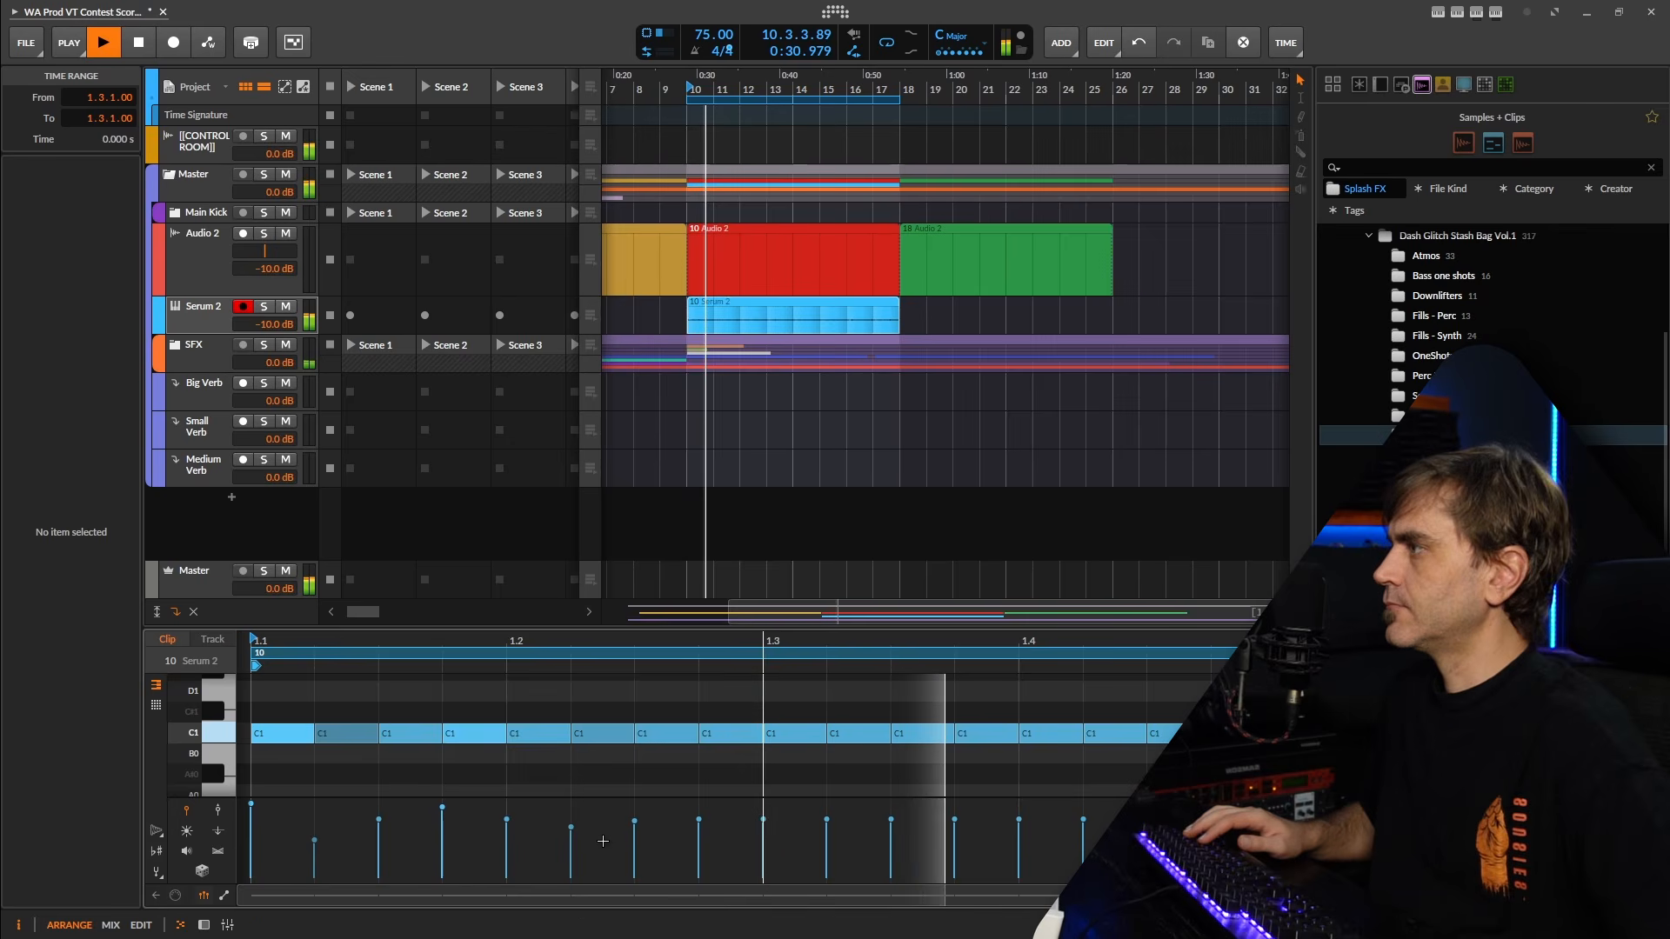
pyautogui.press('space')
pyautogui.press('space')
# Lower the velocities of the C1 notes at 1.2.1 and 1.2.2 together, bringing the second to 53.4%, and replay the section.
pyautogui.click(508, 822)
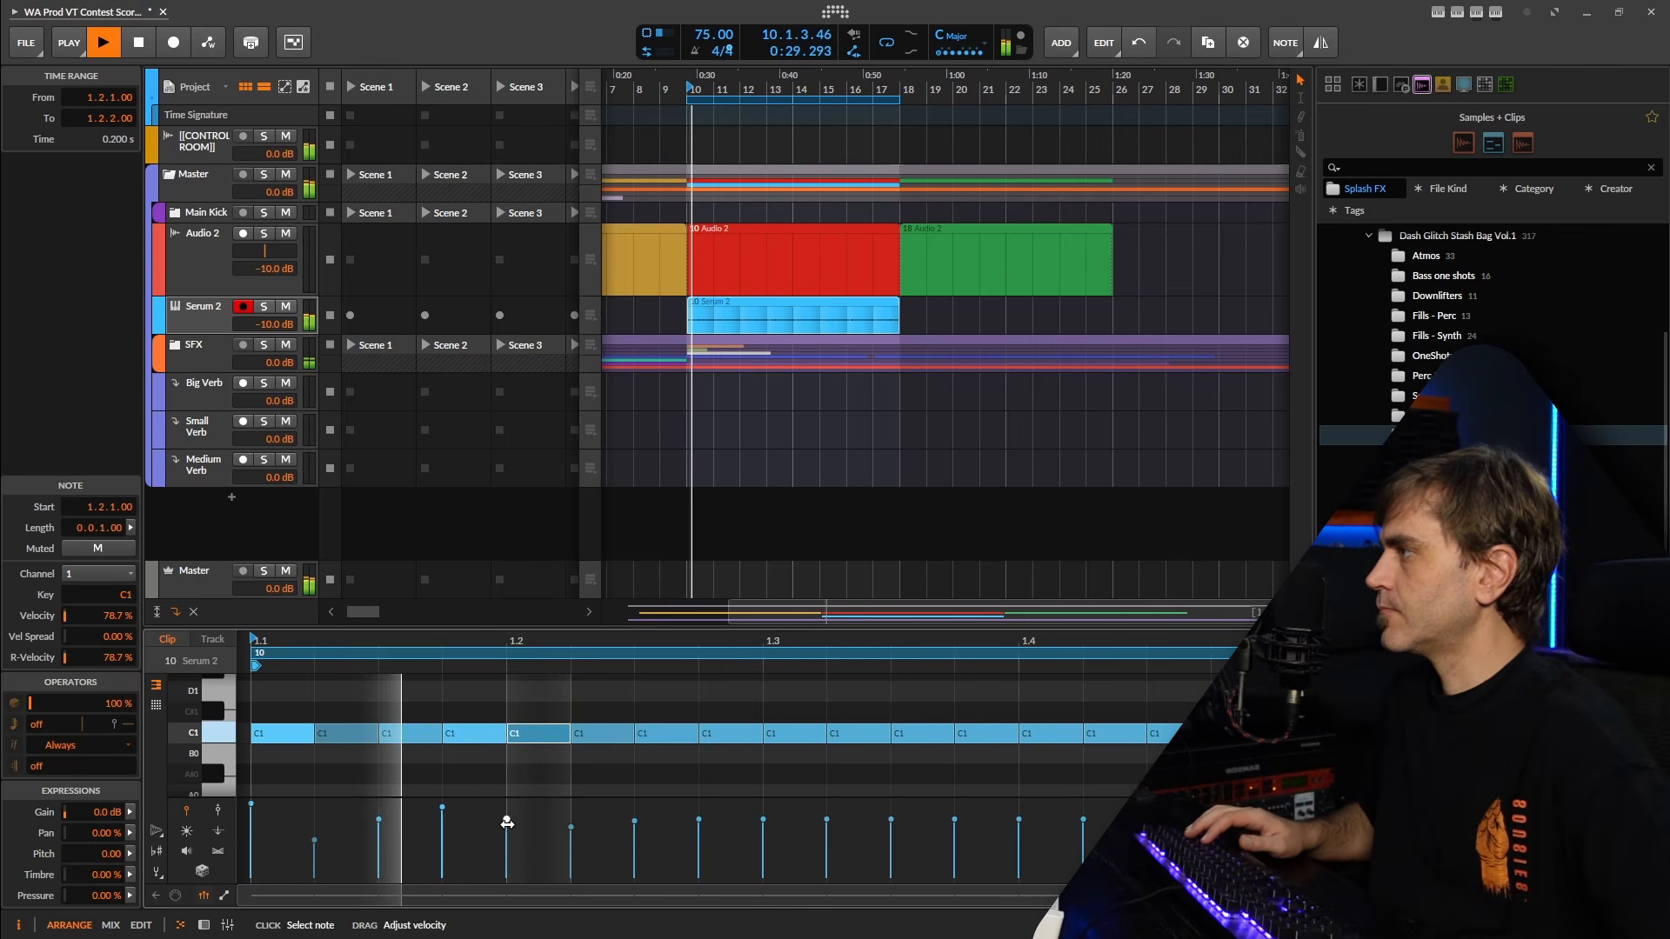
pyautogui.click(593, 804)
pyautogui.press('space')
pyautogui.moveTo(594, 805); pyautogui.dragTo(573, 838)
pyautogui.press('space')
pyautogui.press('space')
pyautogui.press('space')
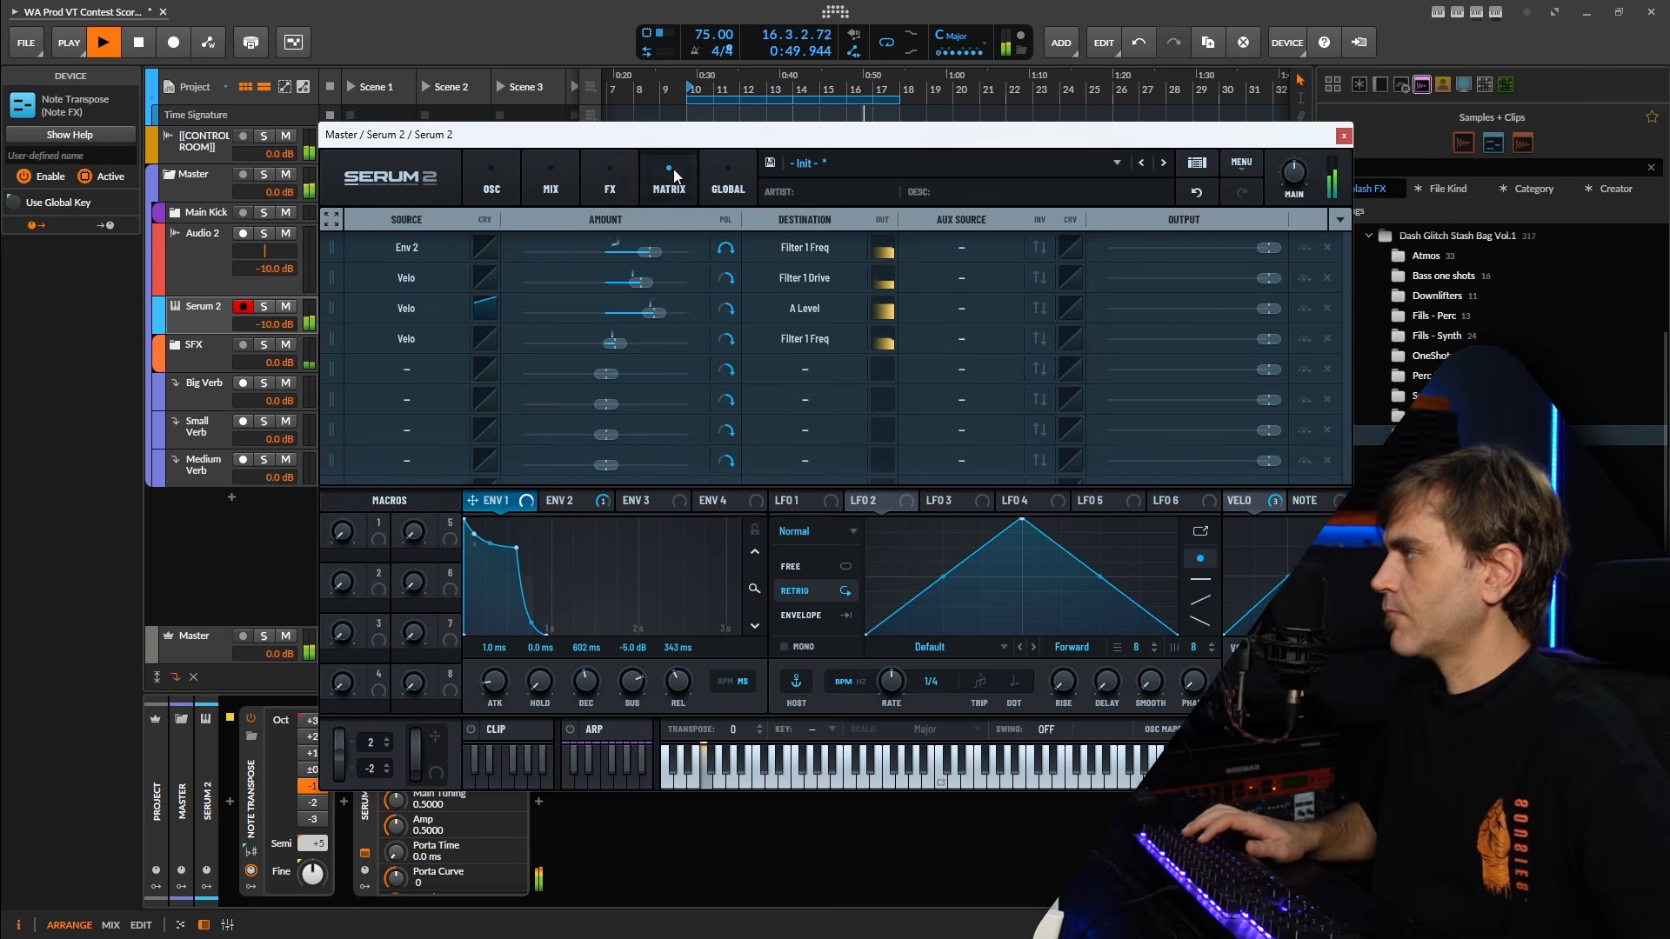
# Add a Distortion effect to Serum 2's main effects chain and adjust its drive.
pyautogui.click(631, 167)
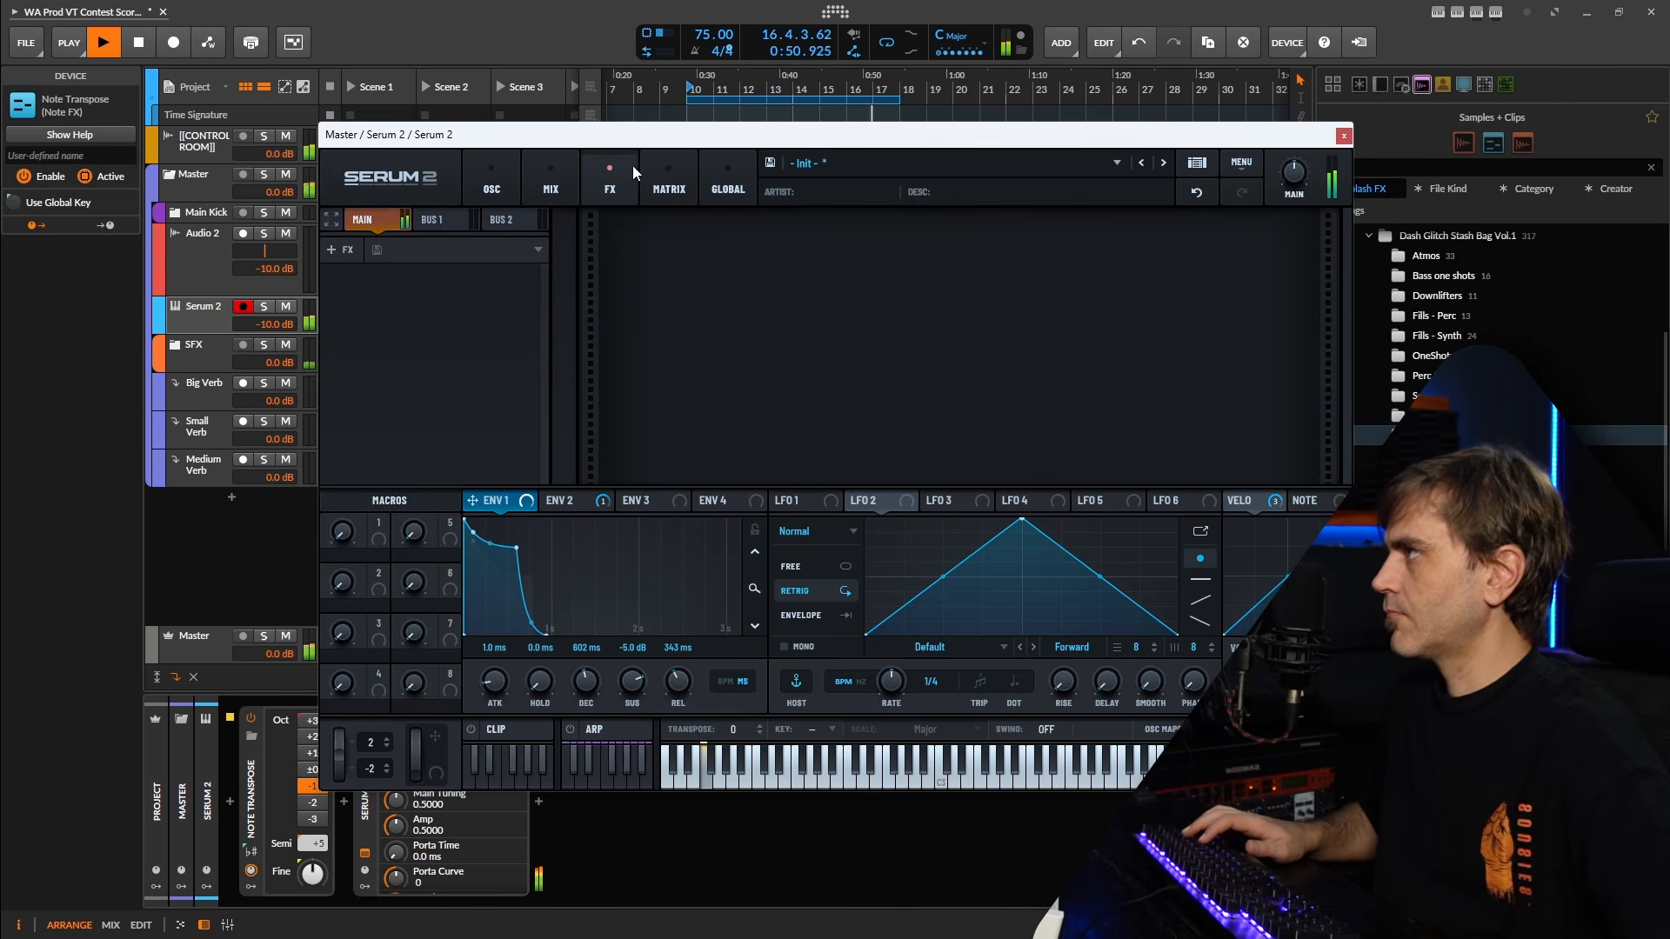
pyautogui.click(347, 249)
pyautogui.click(375, 370)
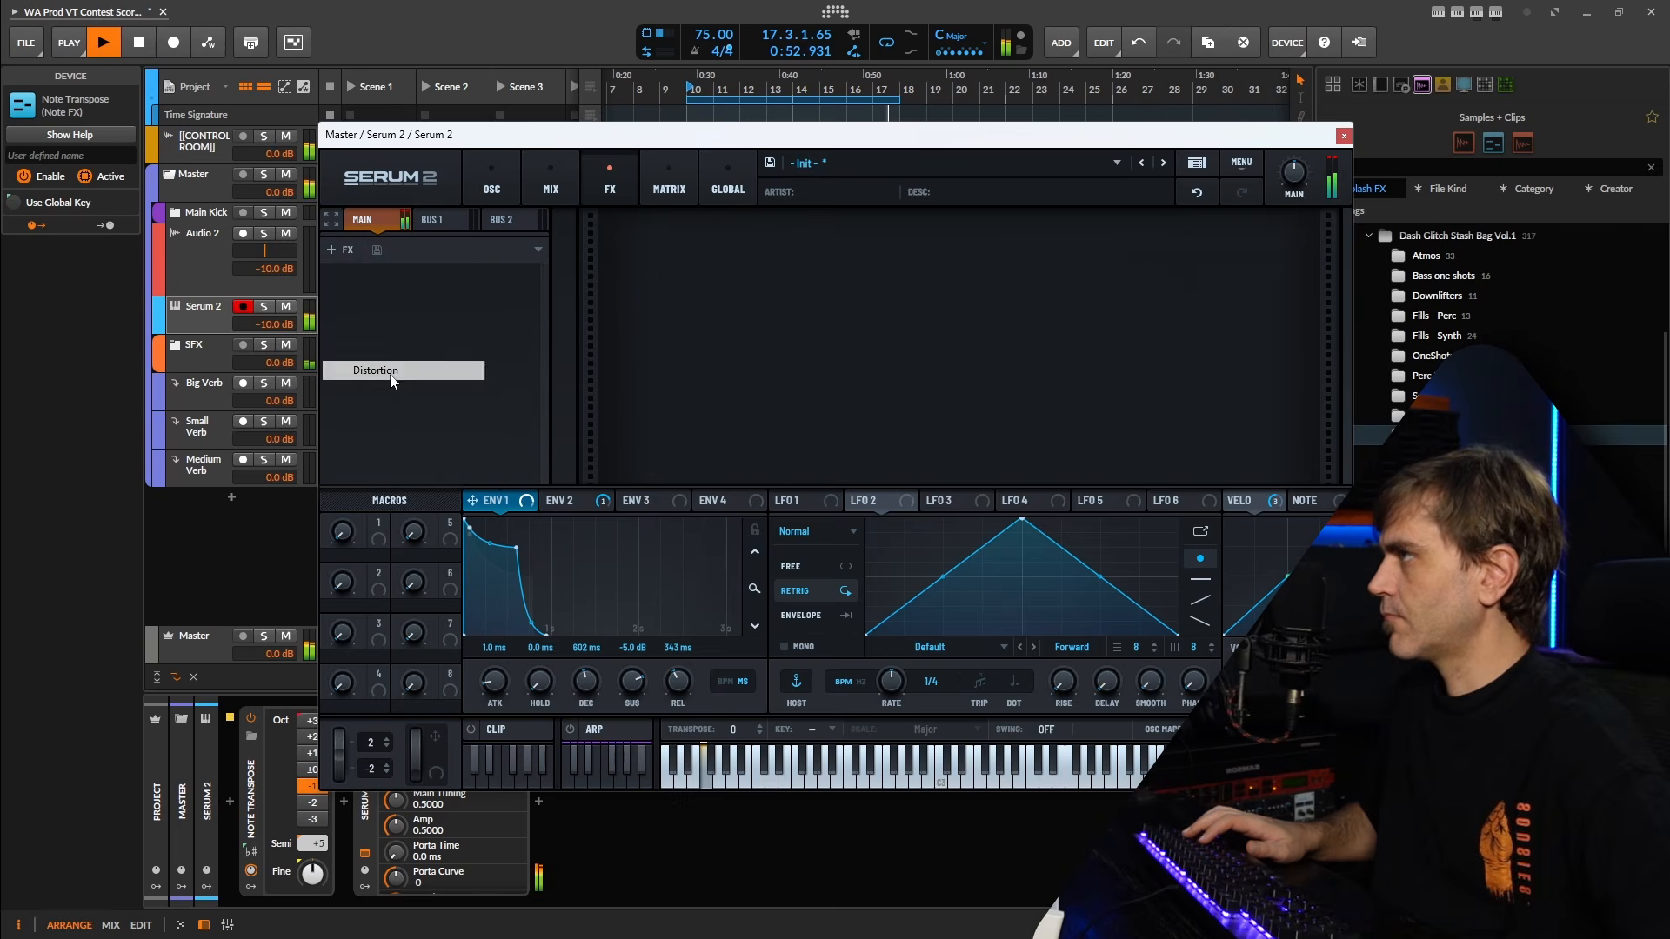
pyautogui.moveTo(1134, 216); pyautogui.dragTo(1135, 252)
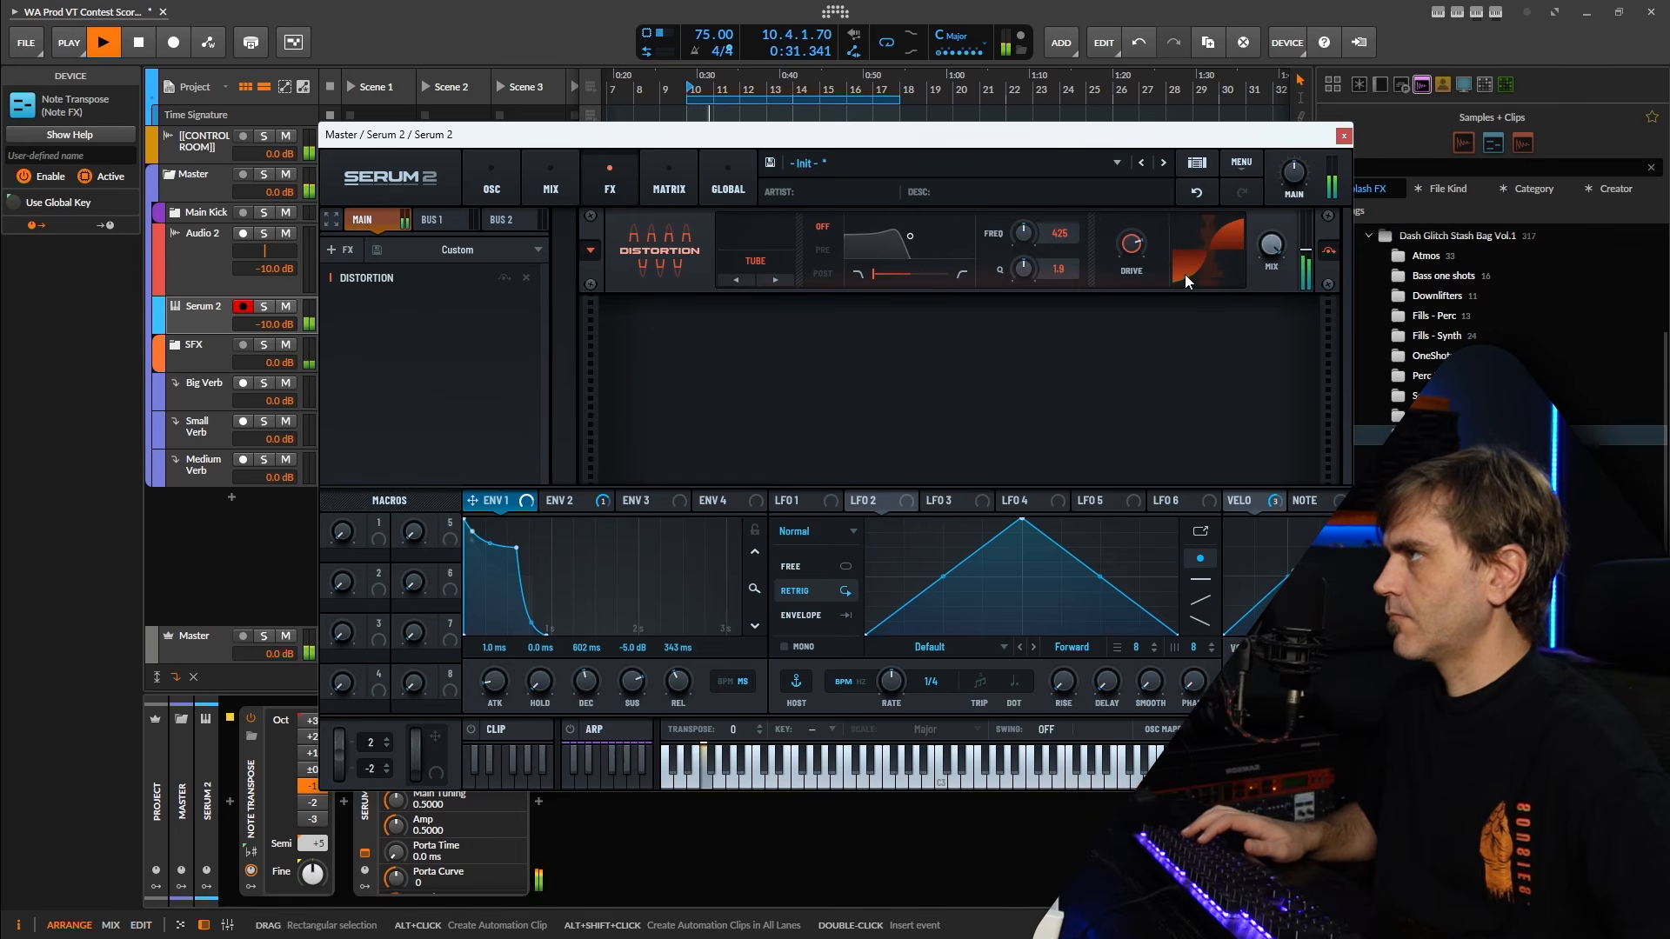
# Set the distortion's filter to Pre with a frequency of 133 Hz and a Q of 3.6, and adjust the drive.
pyautogui.click(822, 250)
pyautogui.moveTo(1027, 270)
pyautogui.mouseDown()
pyautogui.moveTo(1047, 179)
pyautogui.moveTo(1027, 240)
pyautogui.mouseUp()
pyautogui.moveTo(1131, 245); pyautogui.dragTo(1145, 227)
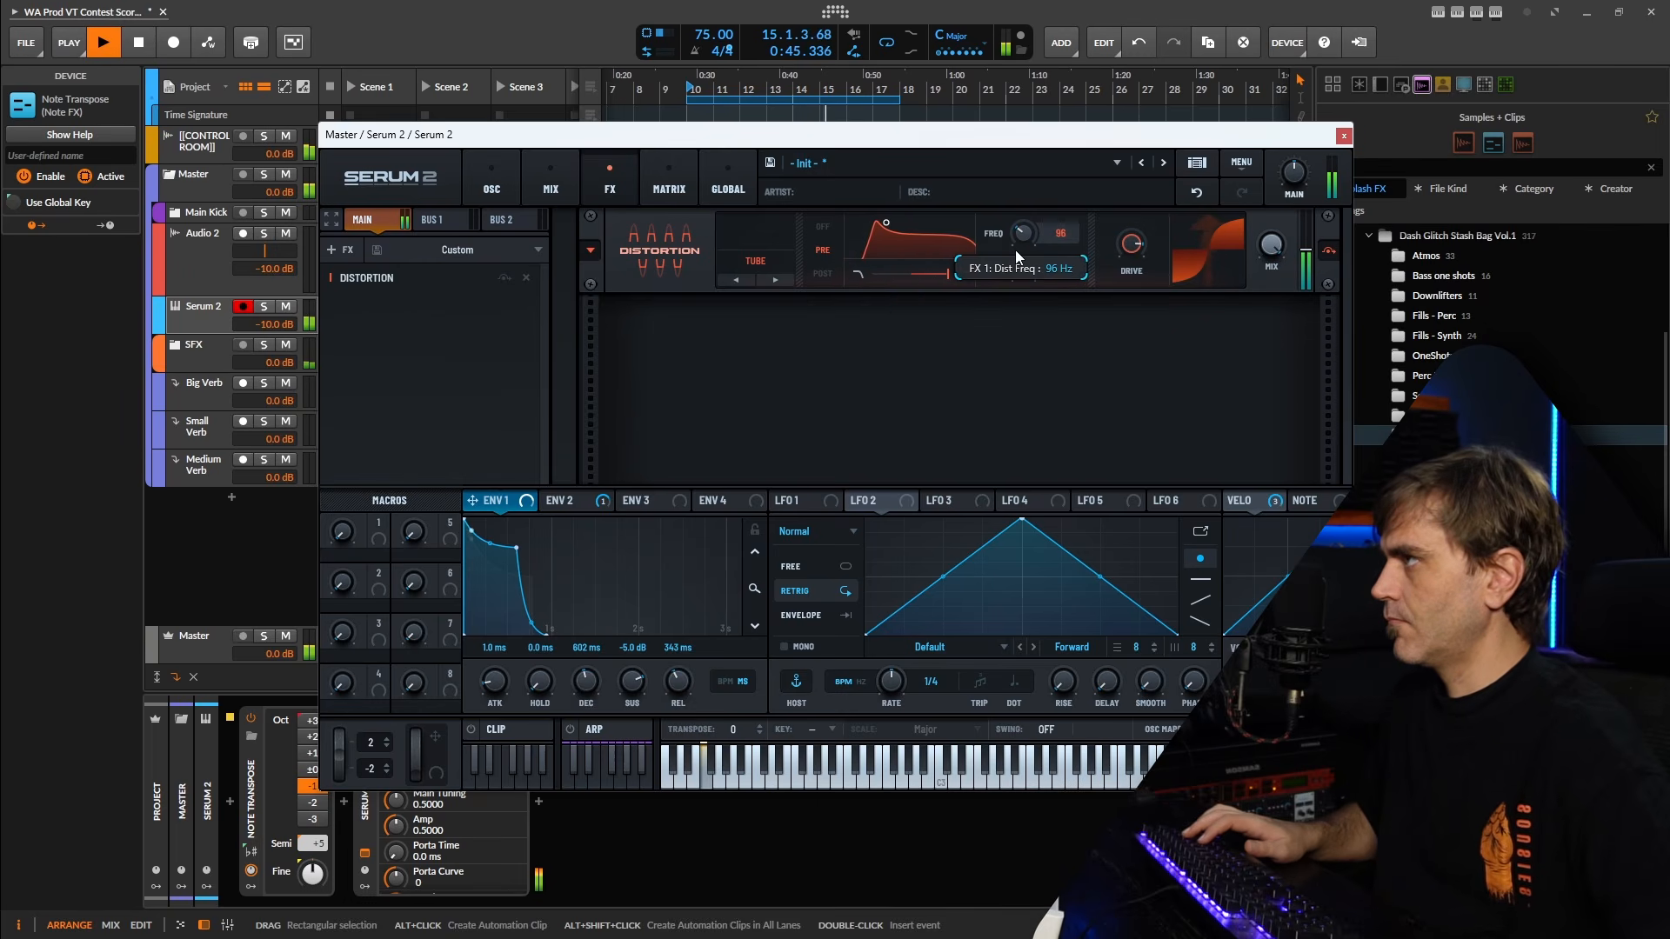
pyautogui.moveTo(1015, 249); pyautogui.dragTo(1017, 248)
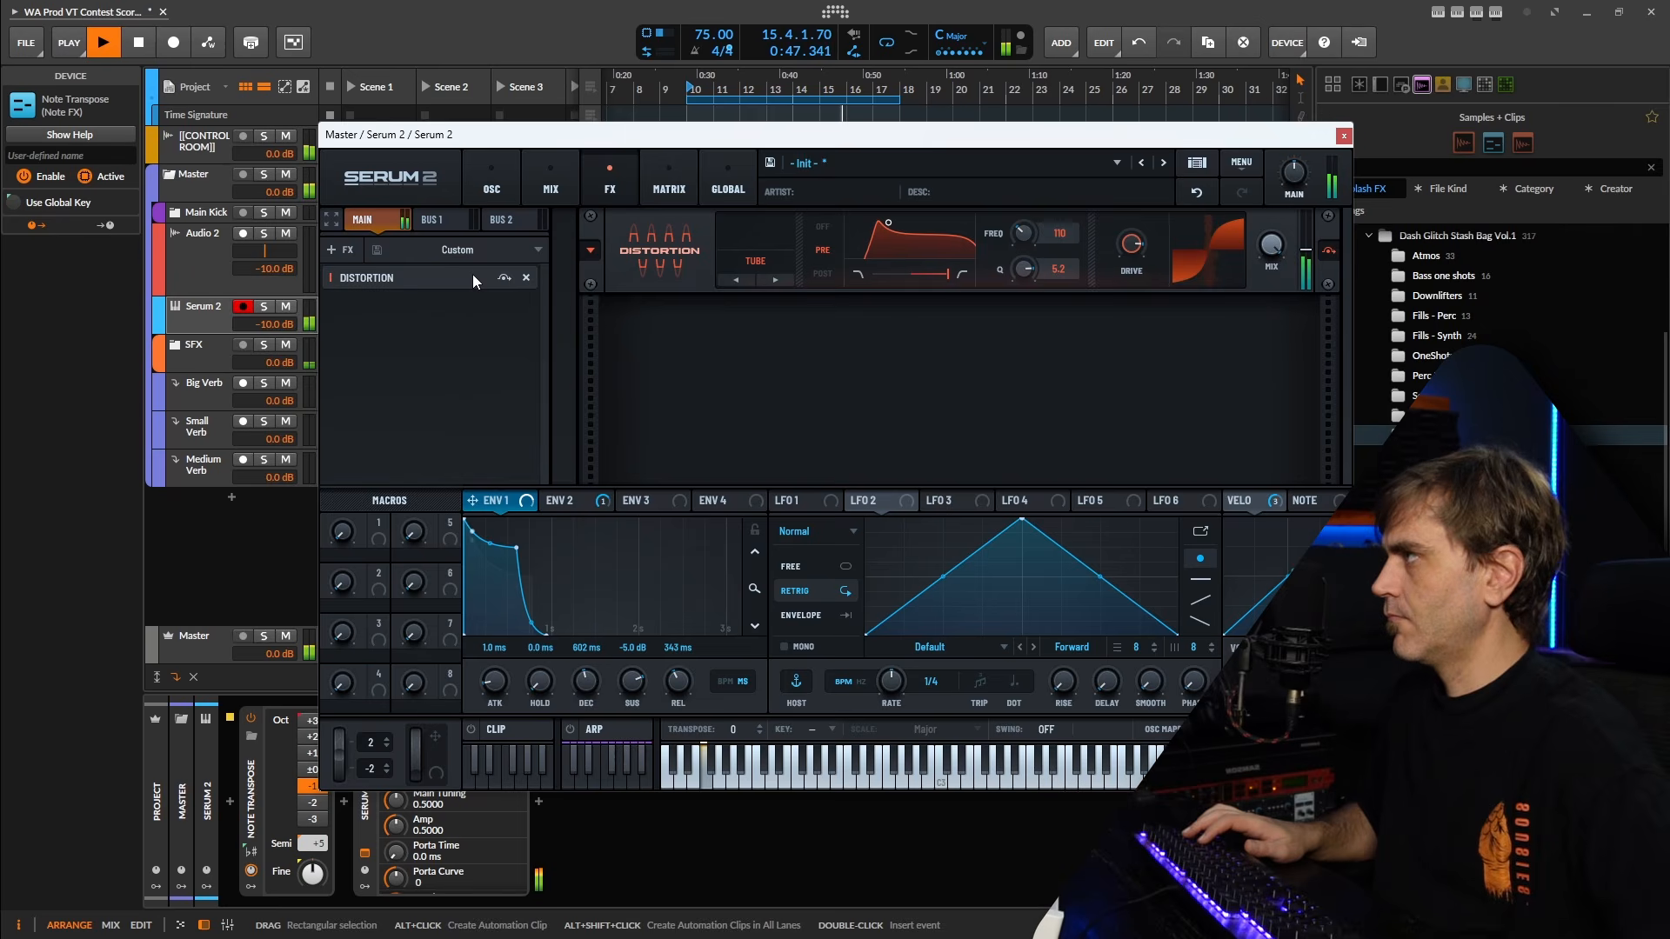
pyautogui.moveTo(1027, 228)
pyautogui.mouseDown()
pyautogui.moveTo(1075, 200)
pyautogui.moveTo(1018, 282)
pyautogui.moveTo(1031, 224)
pyautogui.moveTo(1024, 237)
pyautogui.mouseUp()
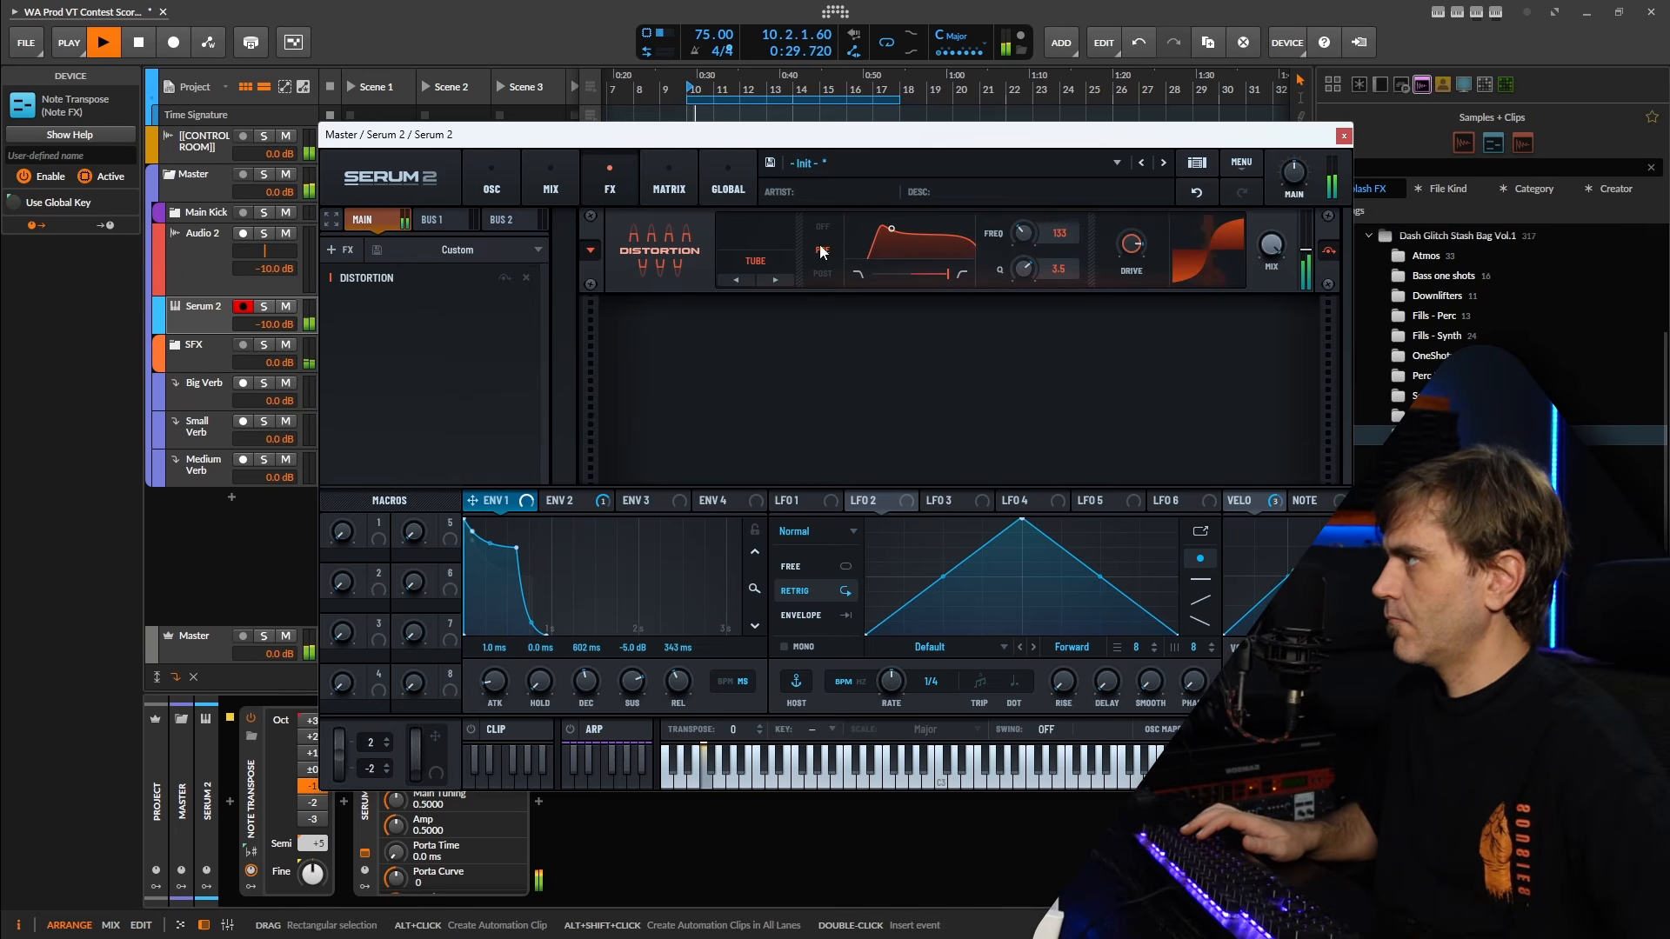
# Add a second Distortion to Serum 2's main effects chain, set it to Diode 1 and bring its drive to 60%.
pyautogui.click(341, 249)
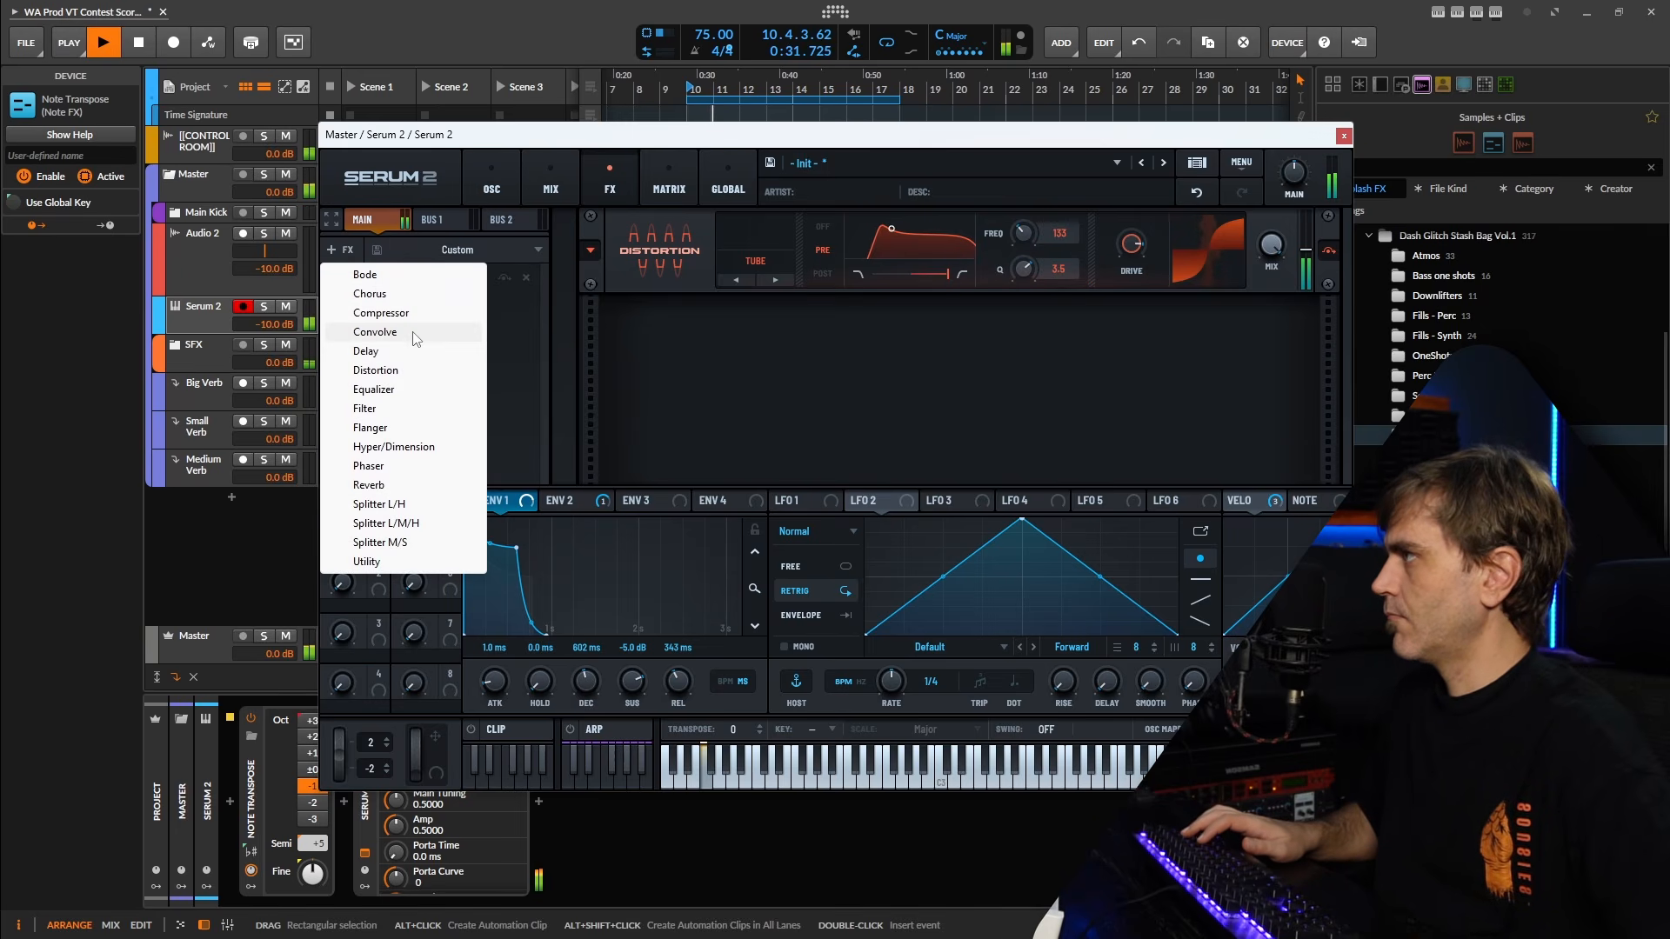
pyautogui.click(389, 371)
pyautogui.click(755, 348)
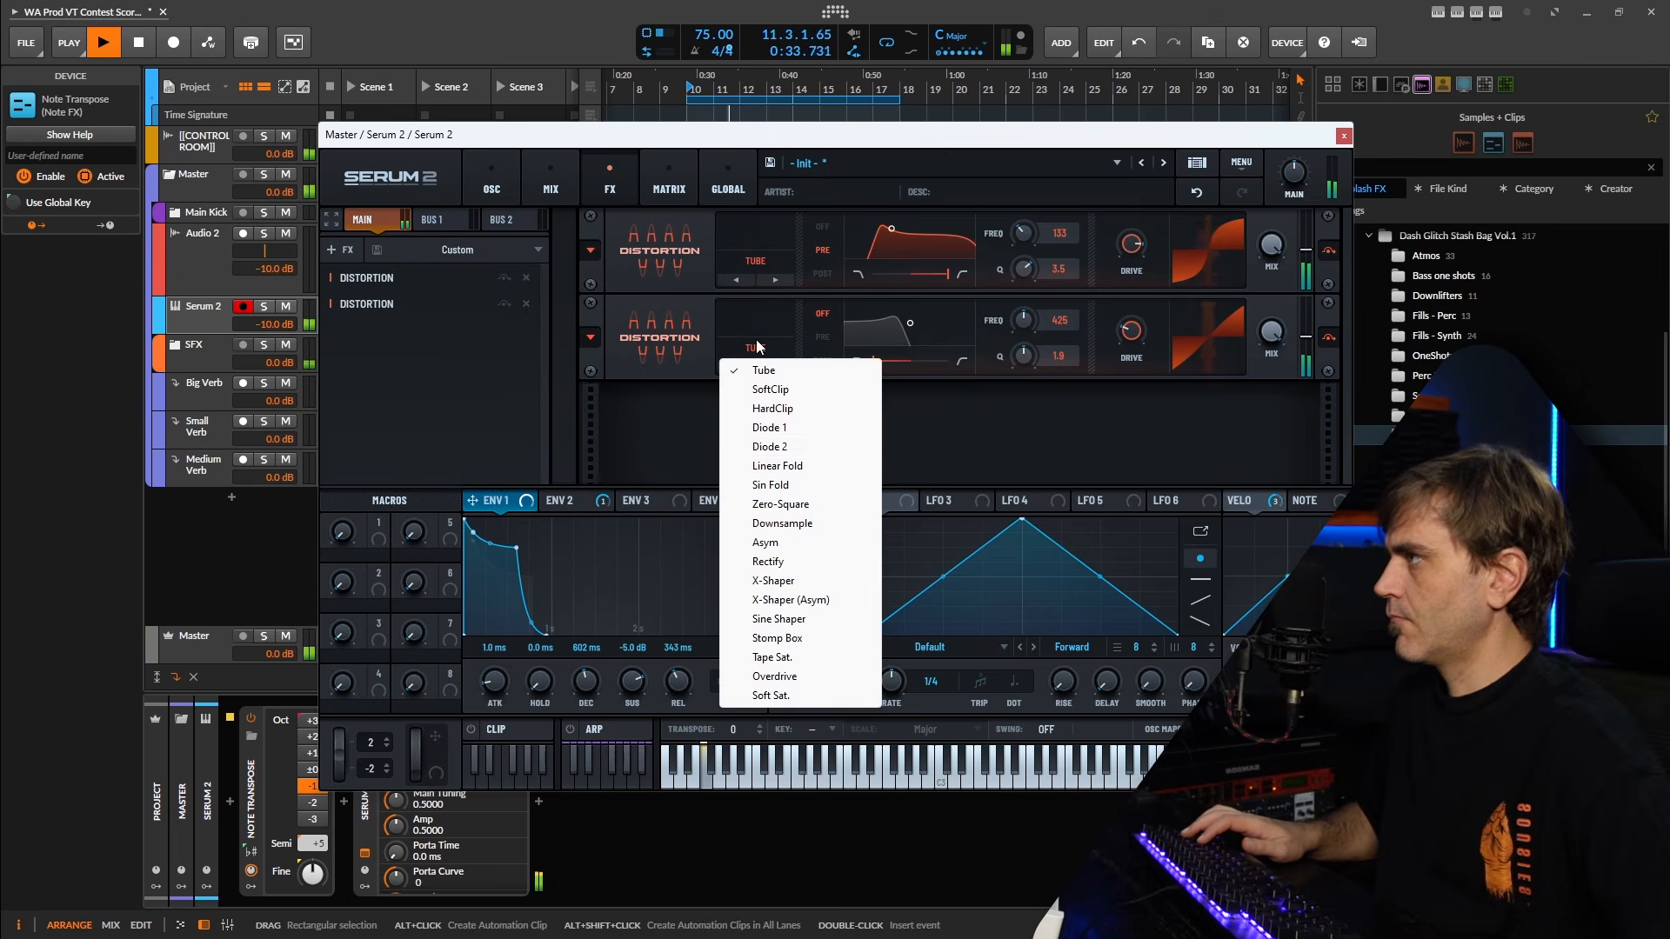
pyautogui.click(770, 427)
pyautogui.moveTo(1133, 334)
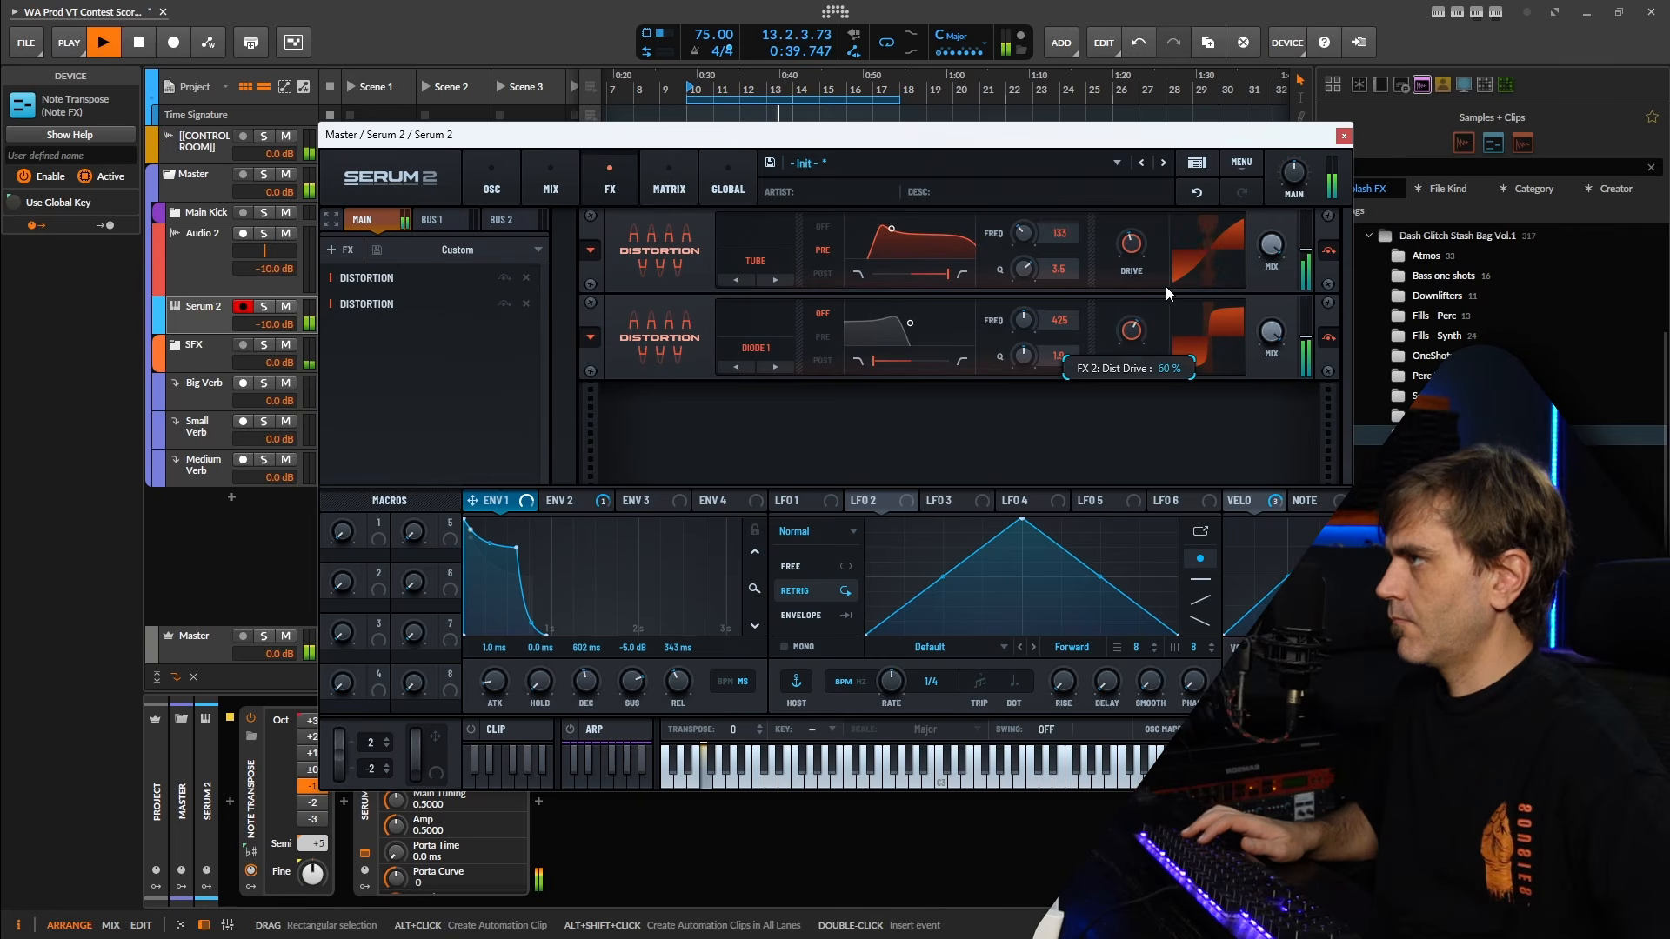
# Adjust the drives of both distortions and move the Diode 1 distortion ahead of the Tube one in the chain.
pyautogui.moveTo(1132, 245); pyautogui.dragTo(1125, 298)
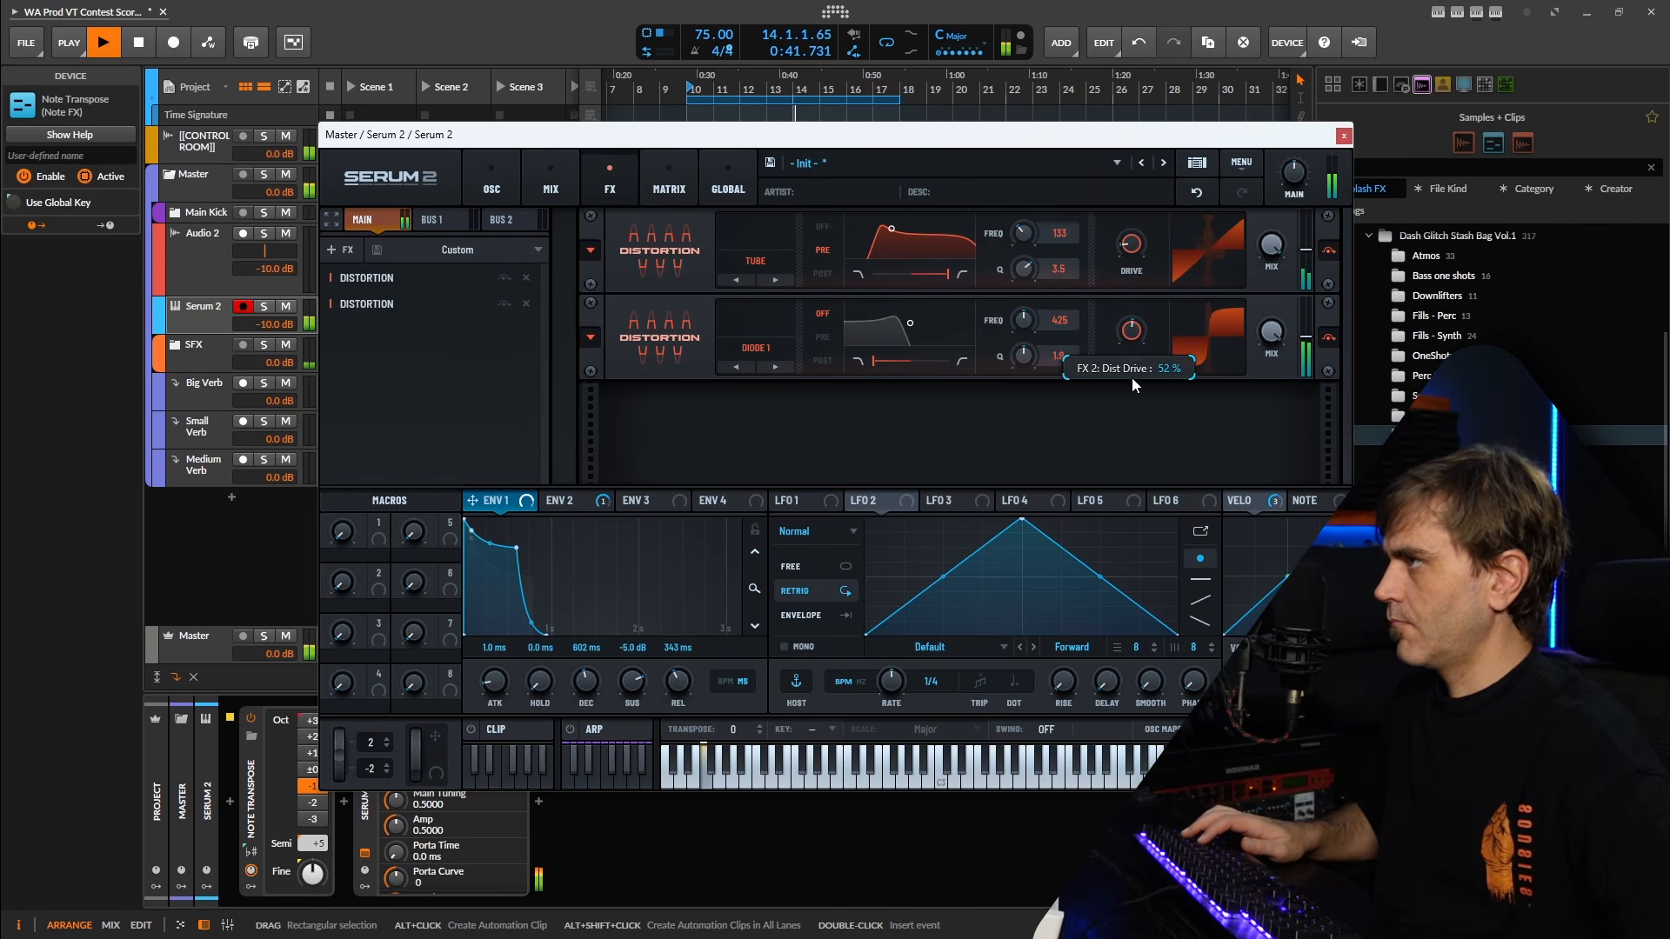
pyautogui.moveTo(365, 304); pyautogui.dragTo(389, 274)
pyautogui.moveTo(1124, 250)
pyautogui.mouseDown()
pyautogui.moveTo(1141, 184)
pyautogui.moveTo(1114, 256)
pyautogui.mouseUp()
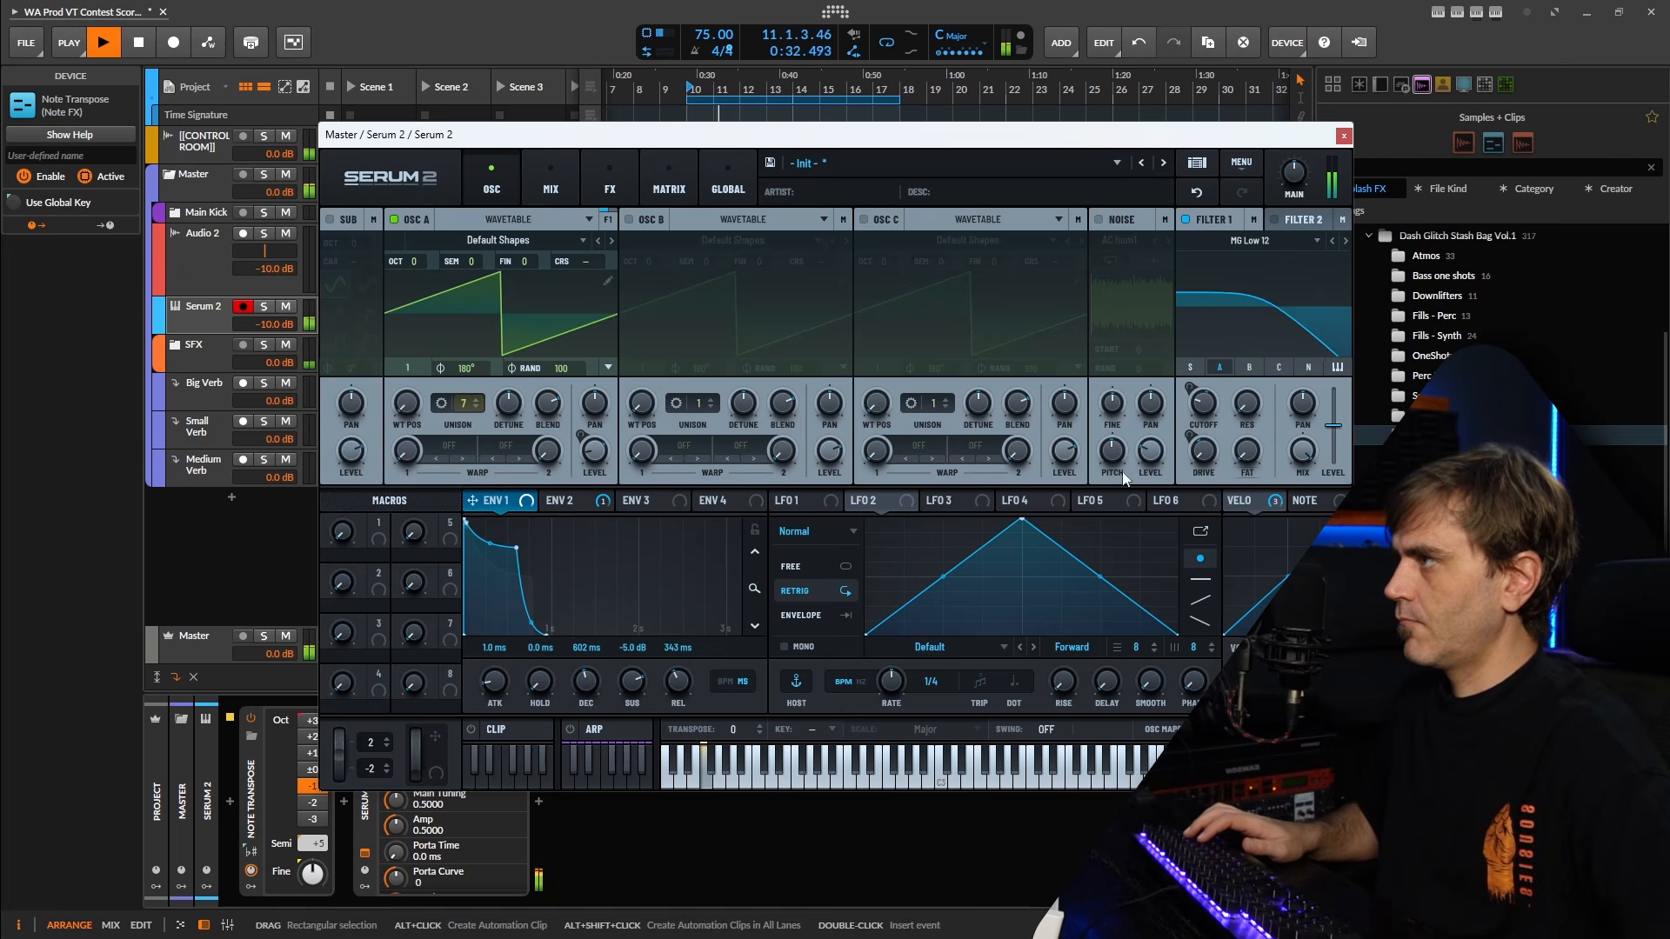
# Enable oscillator B with a sine wave at octave +4 and assign Env 3 to its level.
pyautogui.click(792, 501)
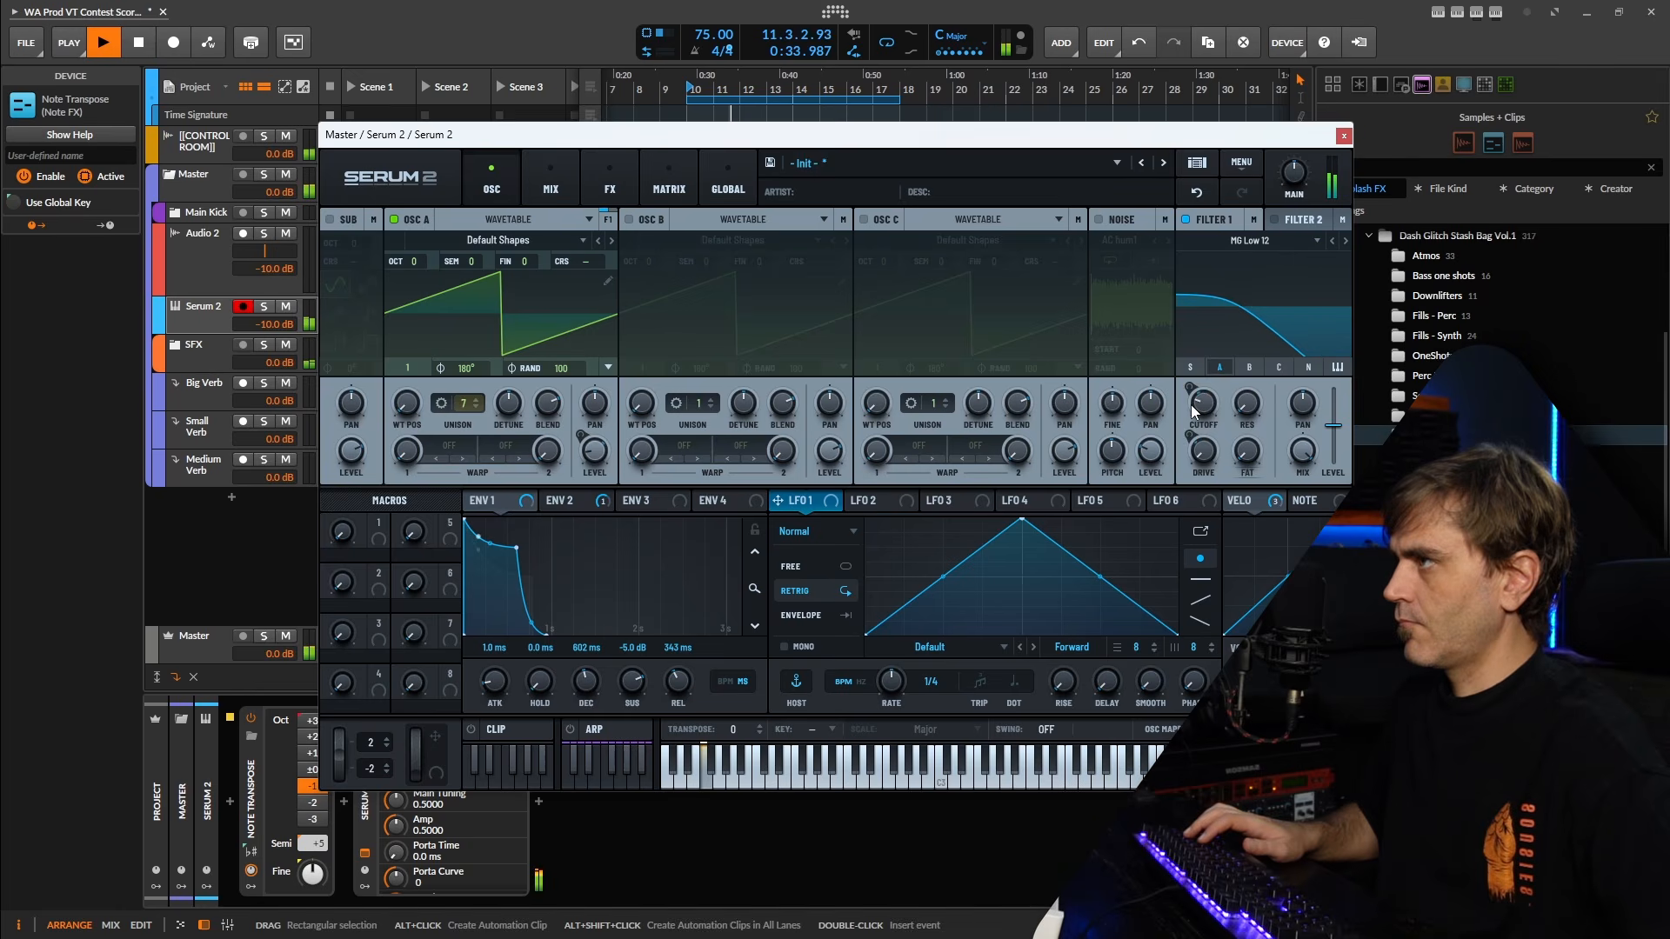
pyautogui.moveTo(1193, 413); pyautogui.dragTo(1190, 419)
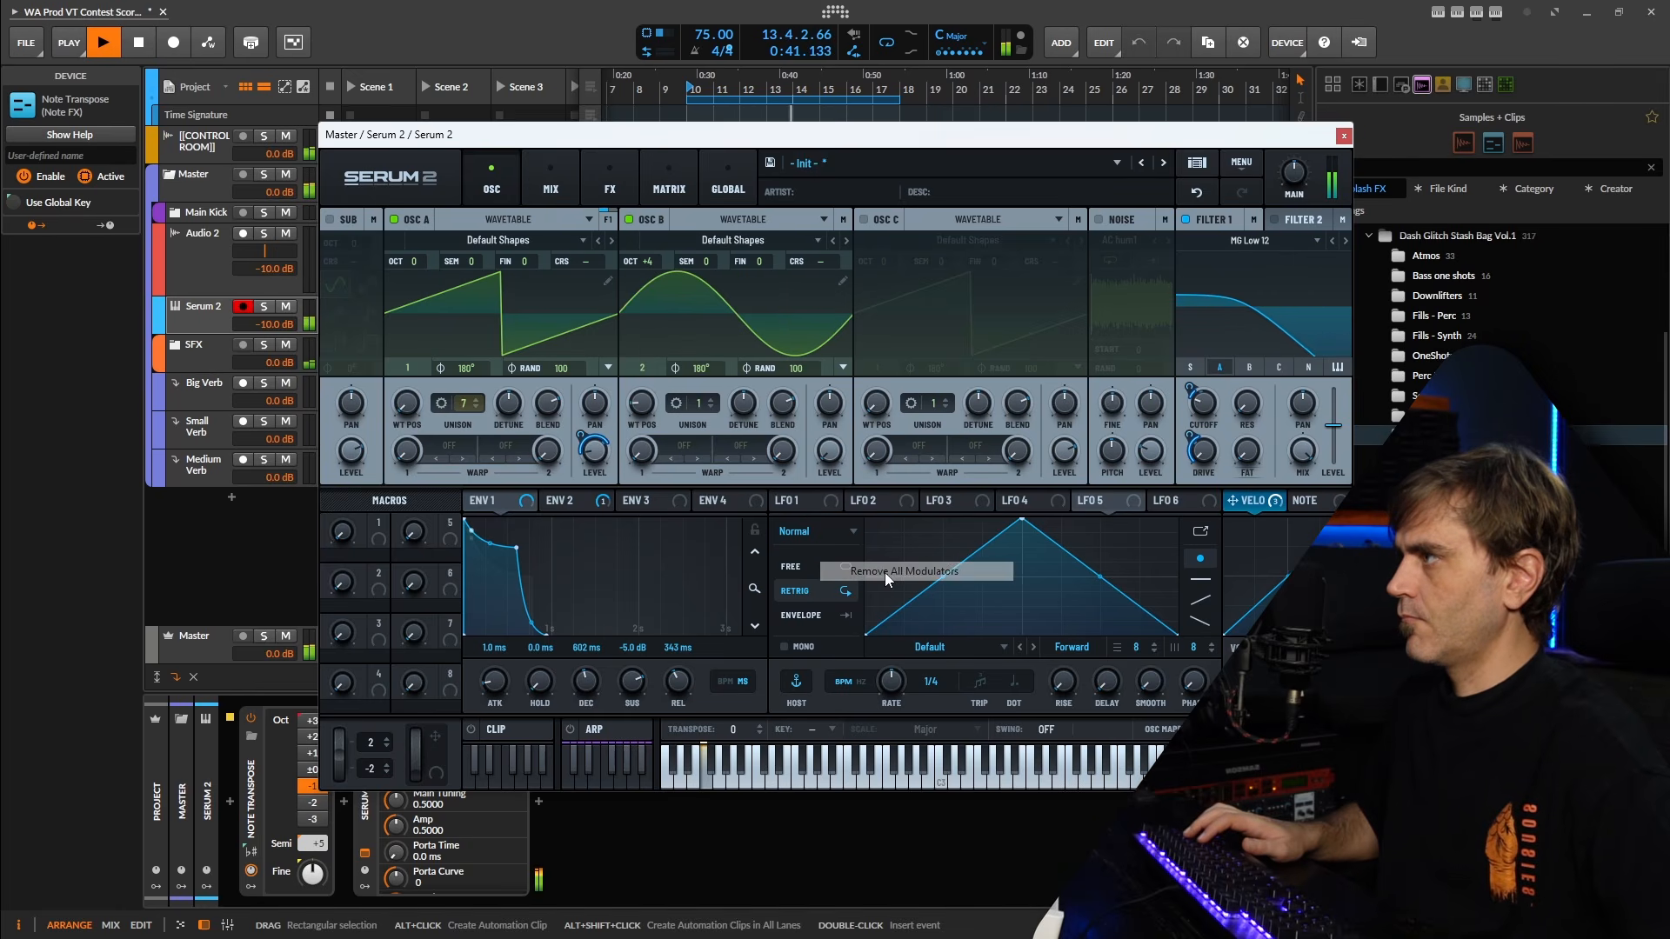
pyautogui.click(671, 501)
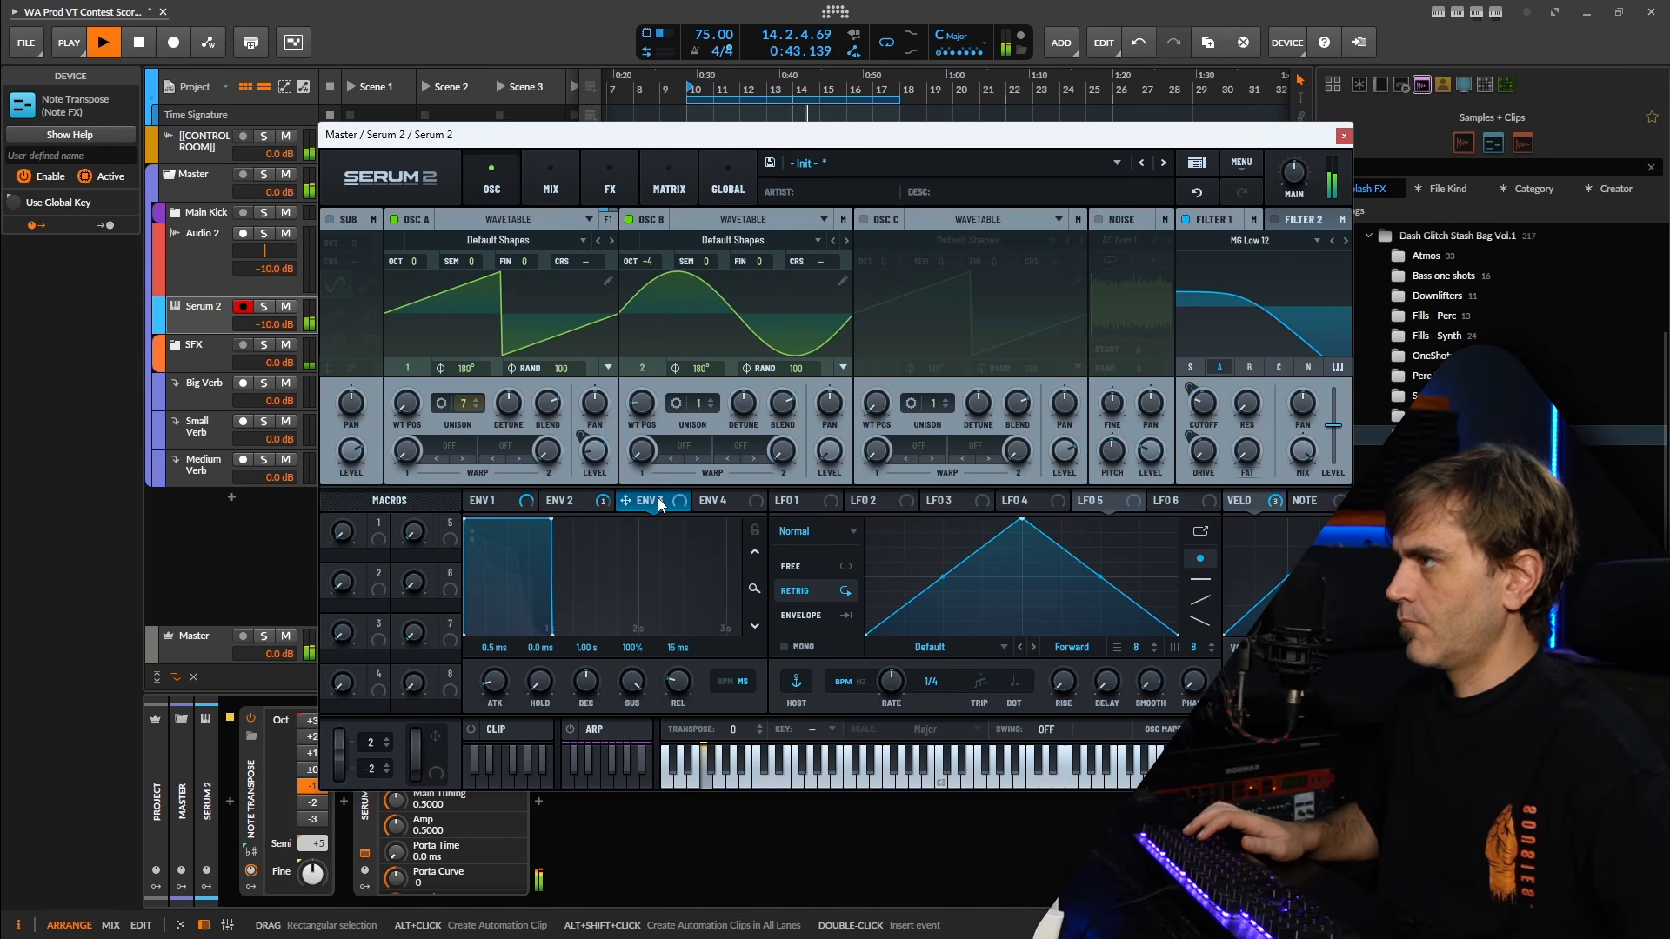
pyautogui.moveTo(659, 504); pyautogui.dragTo(830, 451)
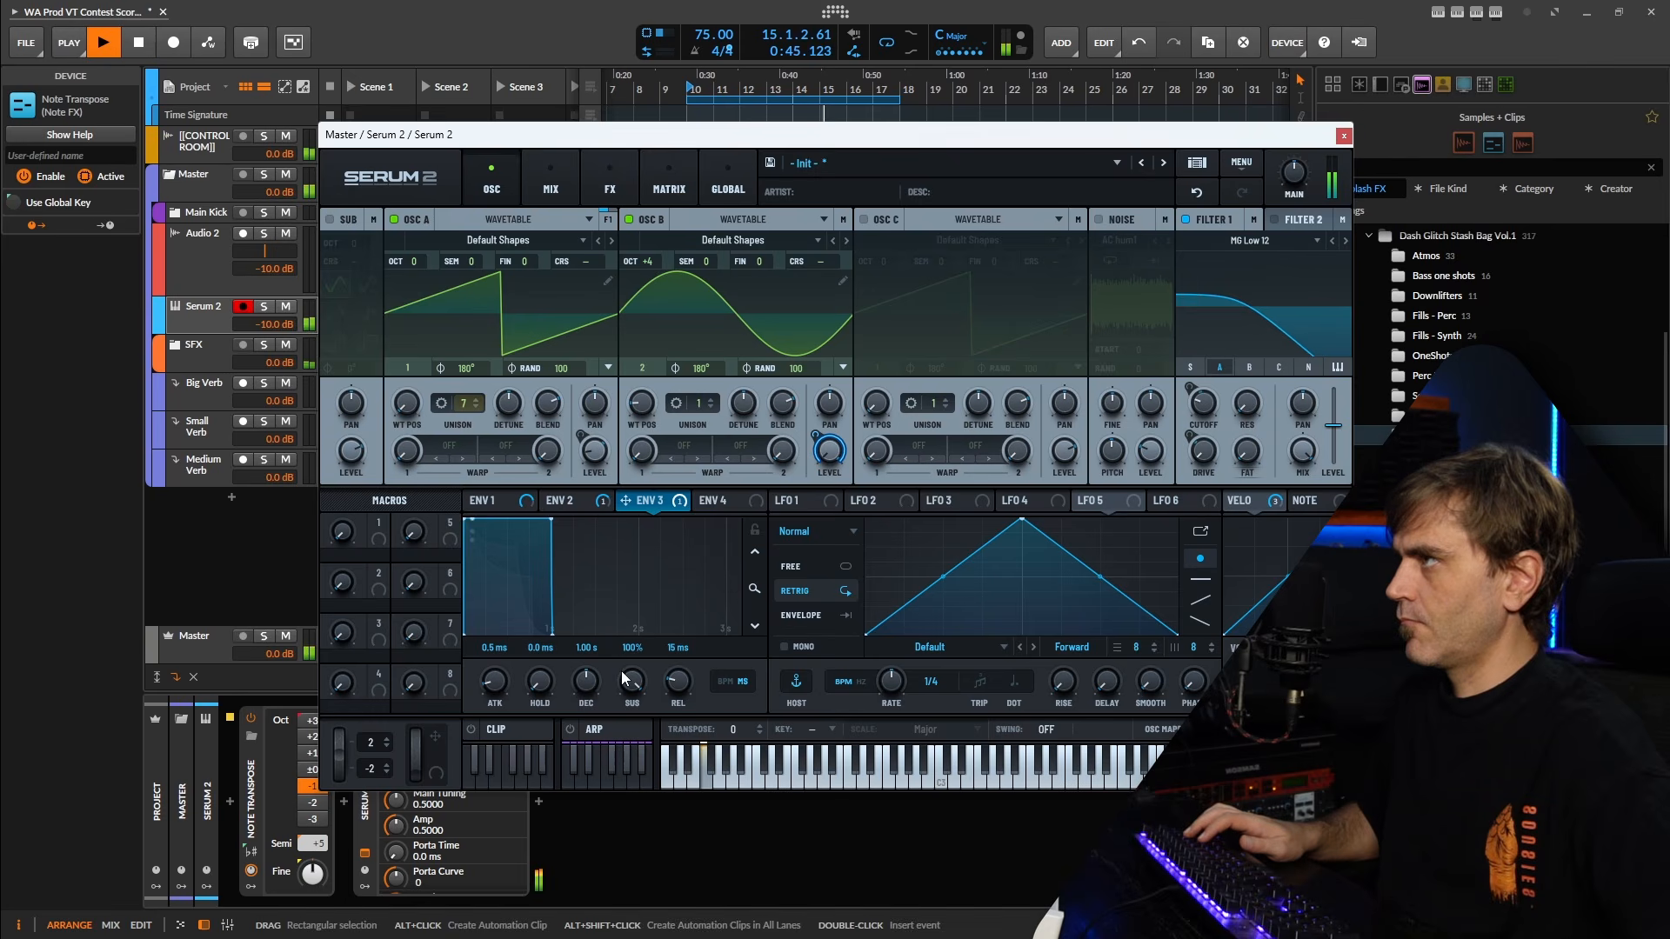
# Shape Env 3 with a 227 ms decay and a 39% sustain.
pyautogui.moveTo(624, 679); pyautogui.dragTo(627, 731)
pyautogui.click(754, 530)
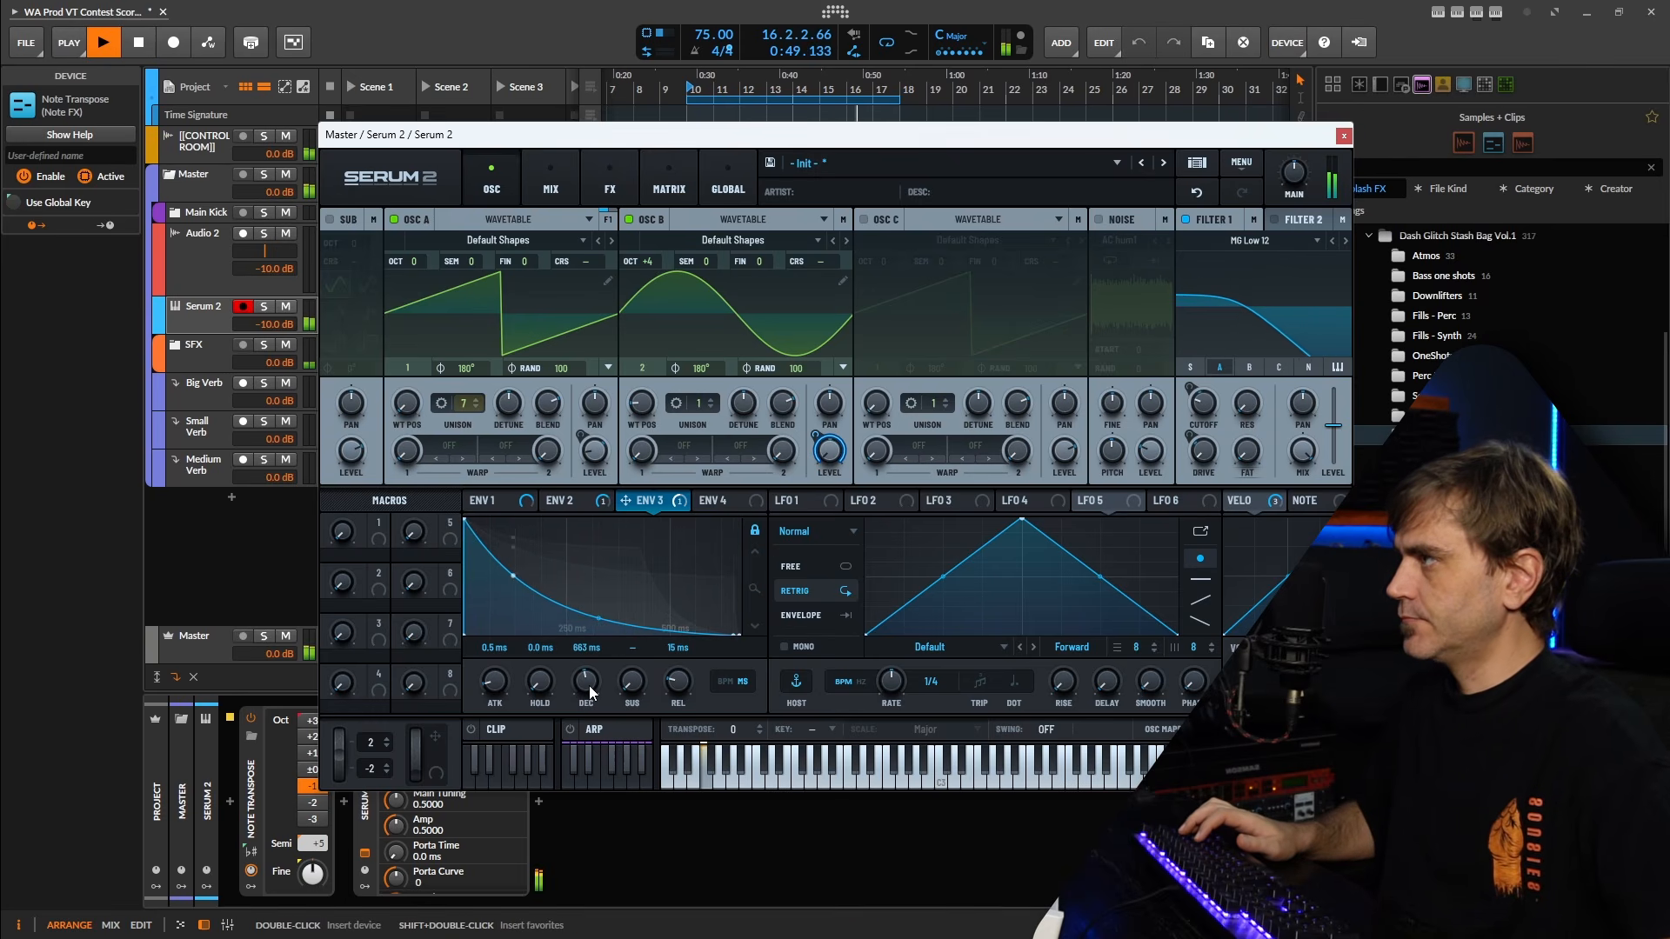
pyautogui.moveTo(637, 689); pyautogui.dragTo(643, 623)
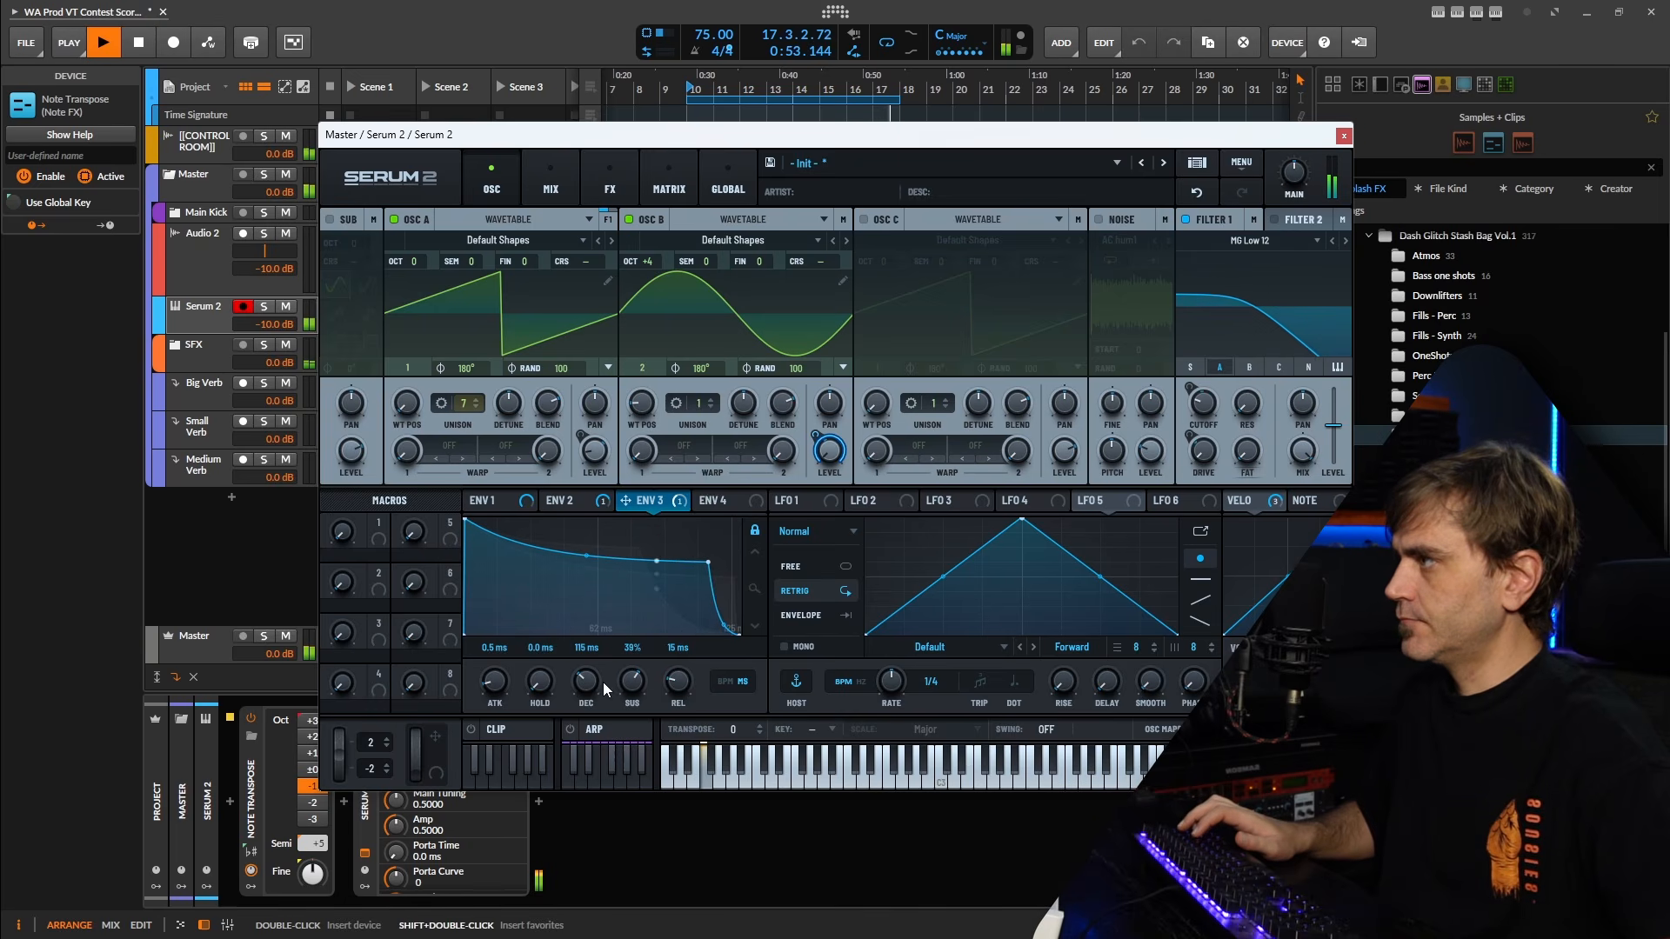
pyautogui.moveTo(603, 682); pyautogui.dragTo(618, 660)
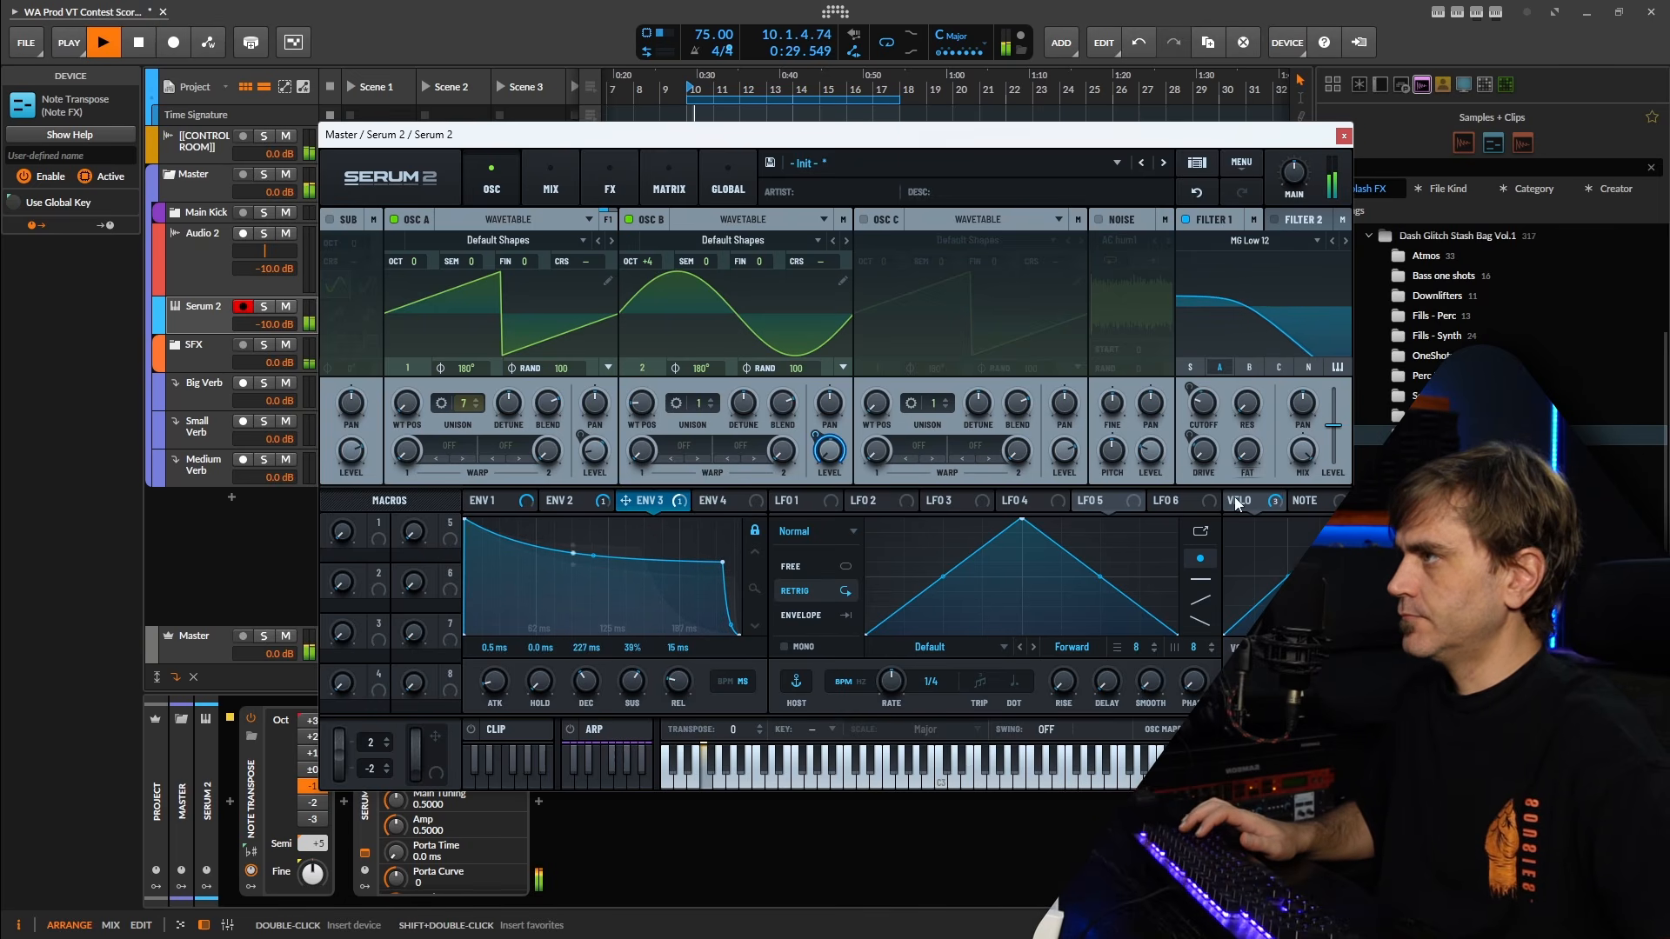
# Set Velo as the aux source of the Env 3 to B Level modulation in the matrix.
pyautogui.click(651, 180)
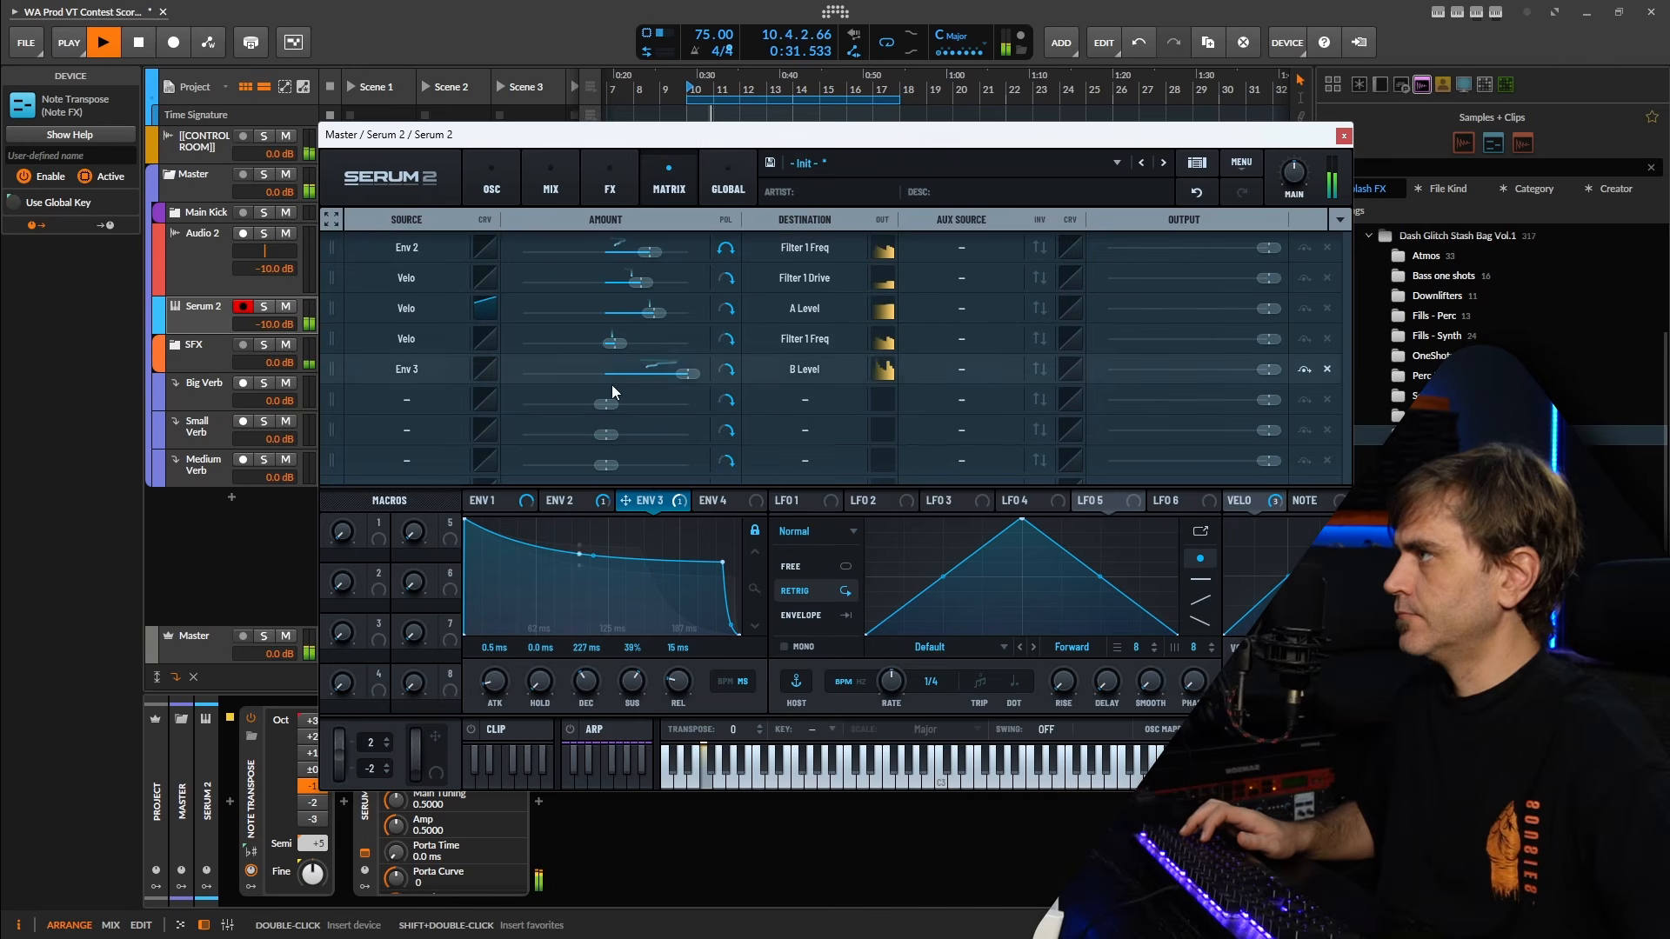
pyautogui.click(935, 367)
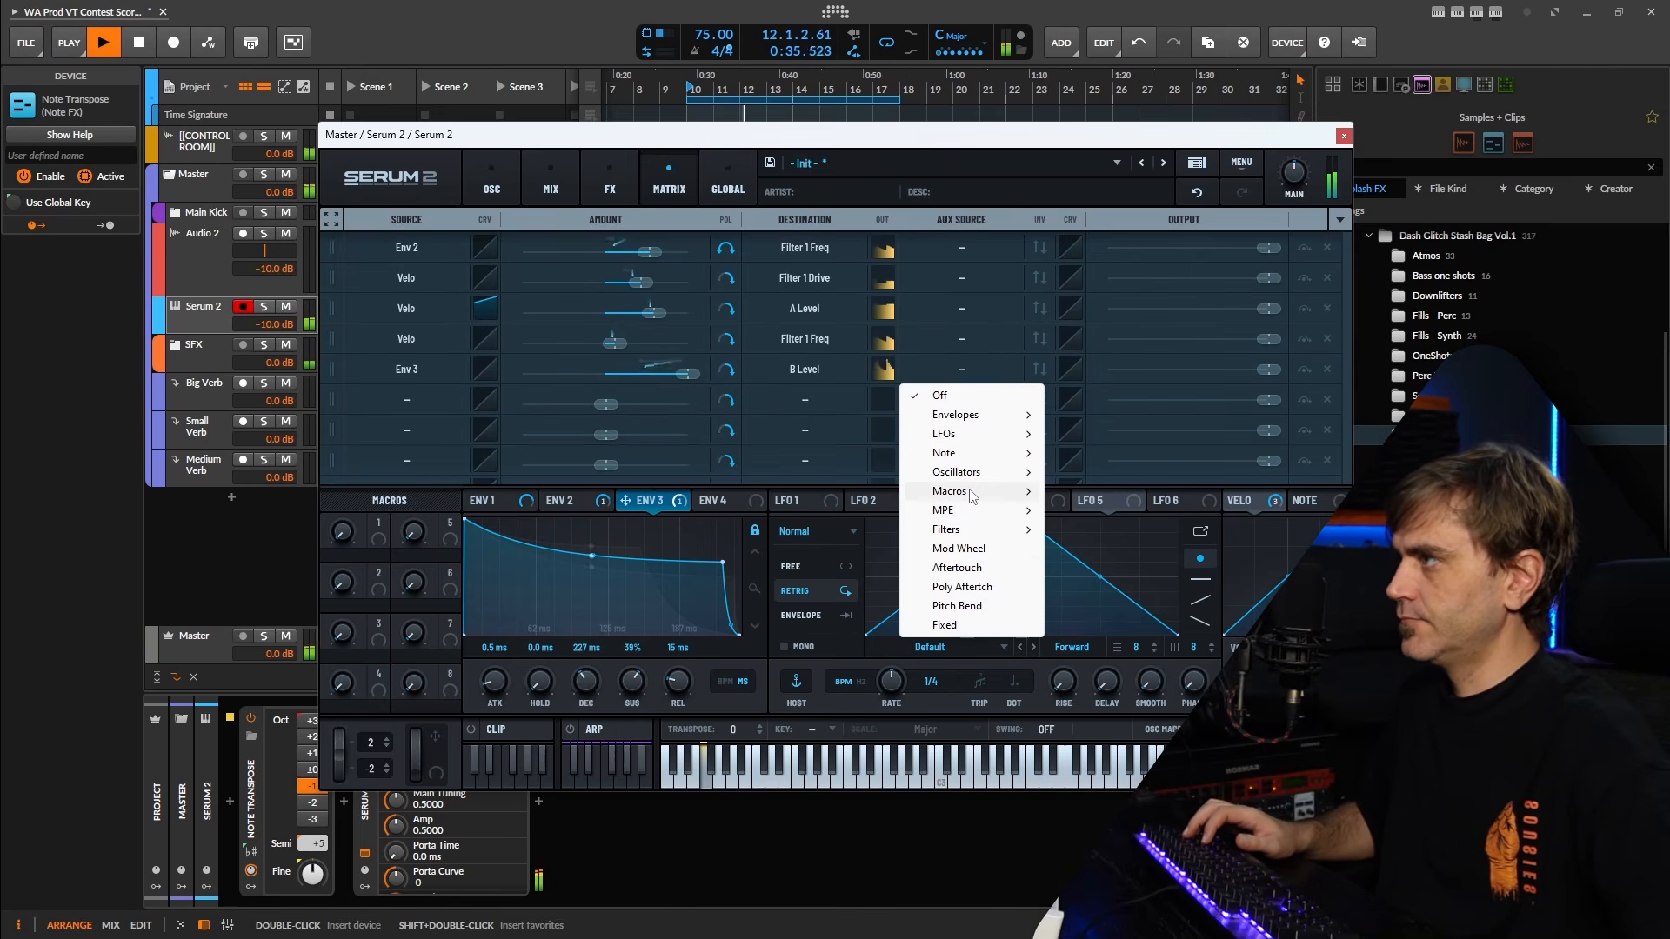
pyautogui.moveTo(948, 453)
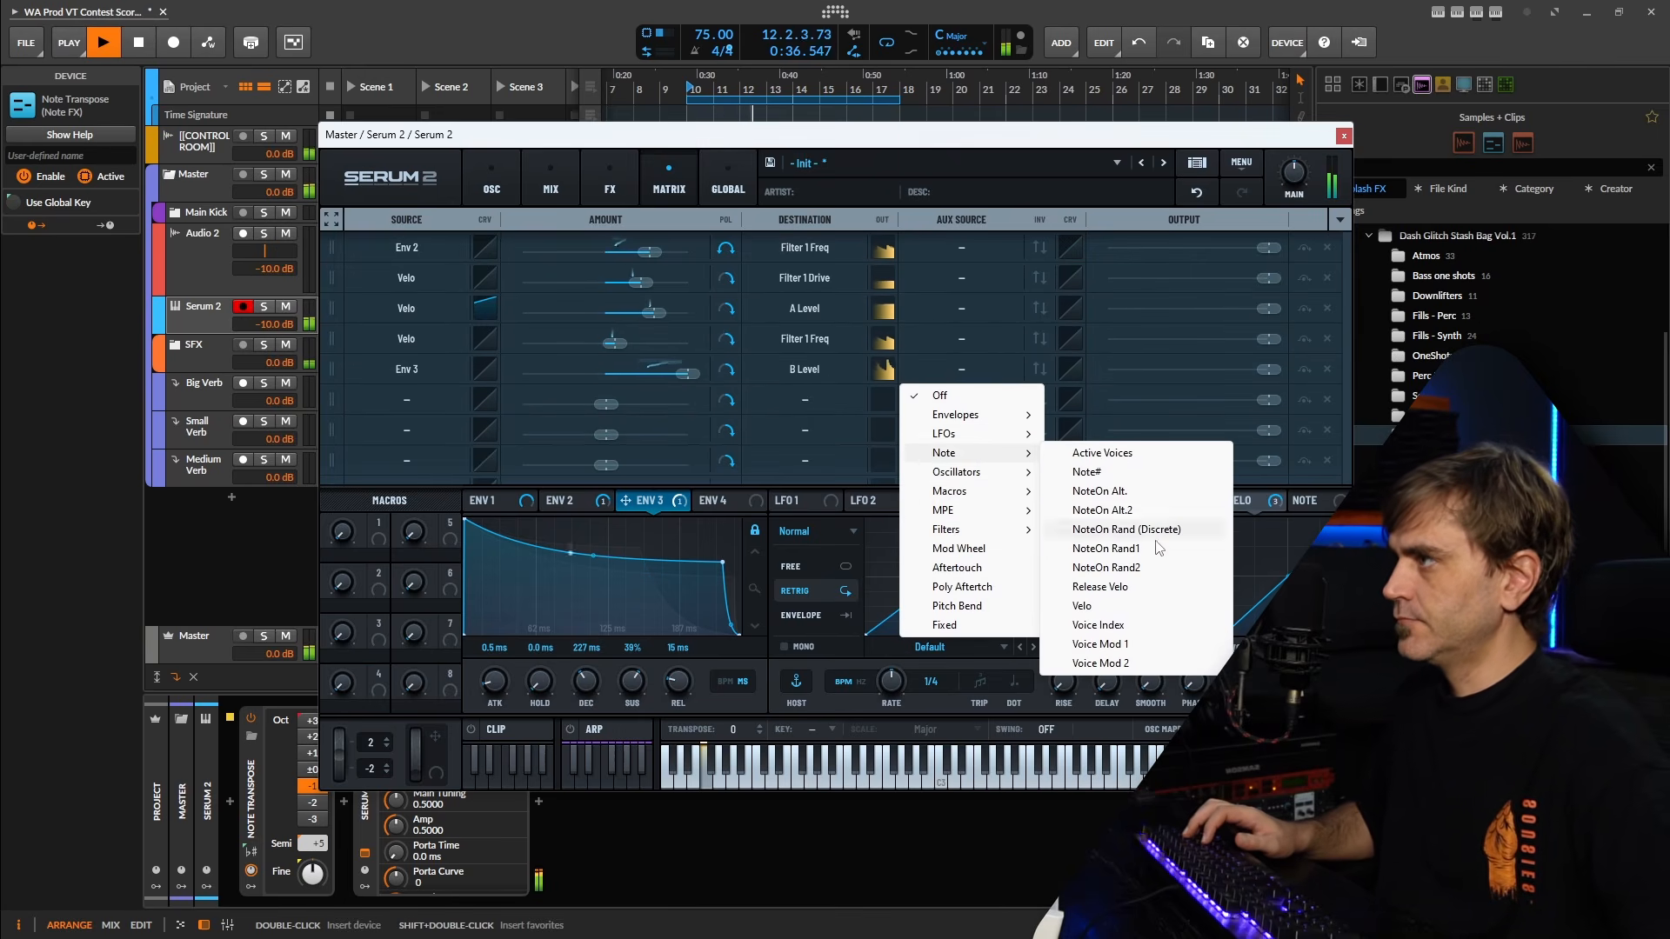
pyautogui.click(1087, 607)
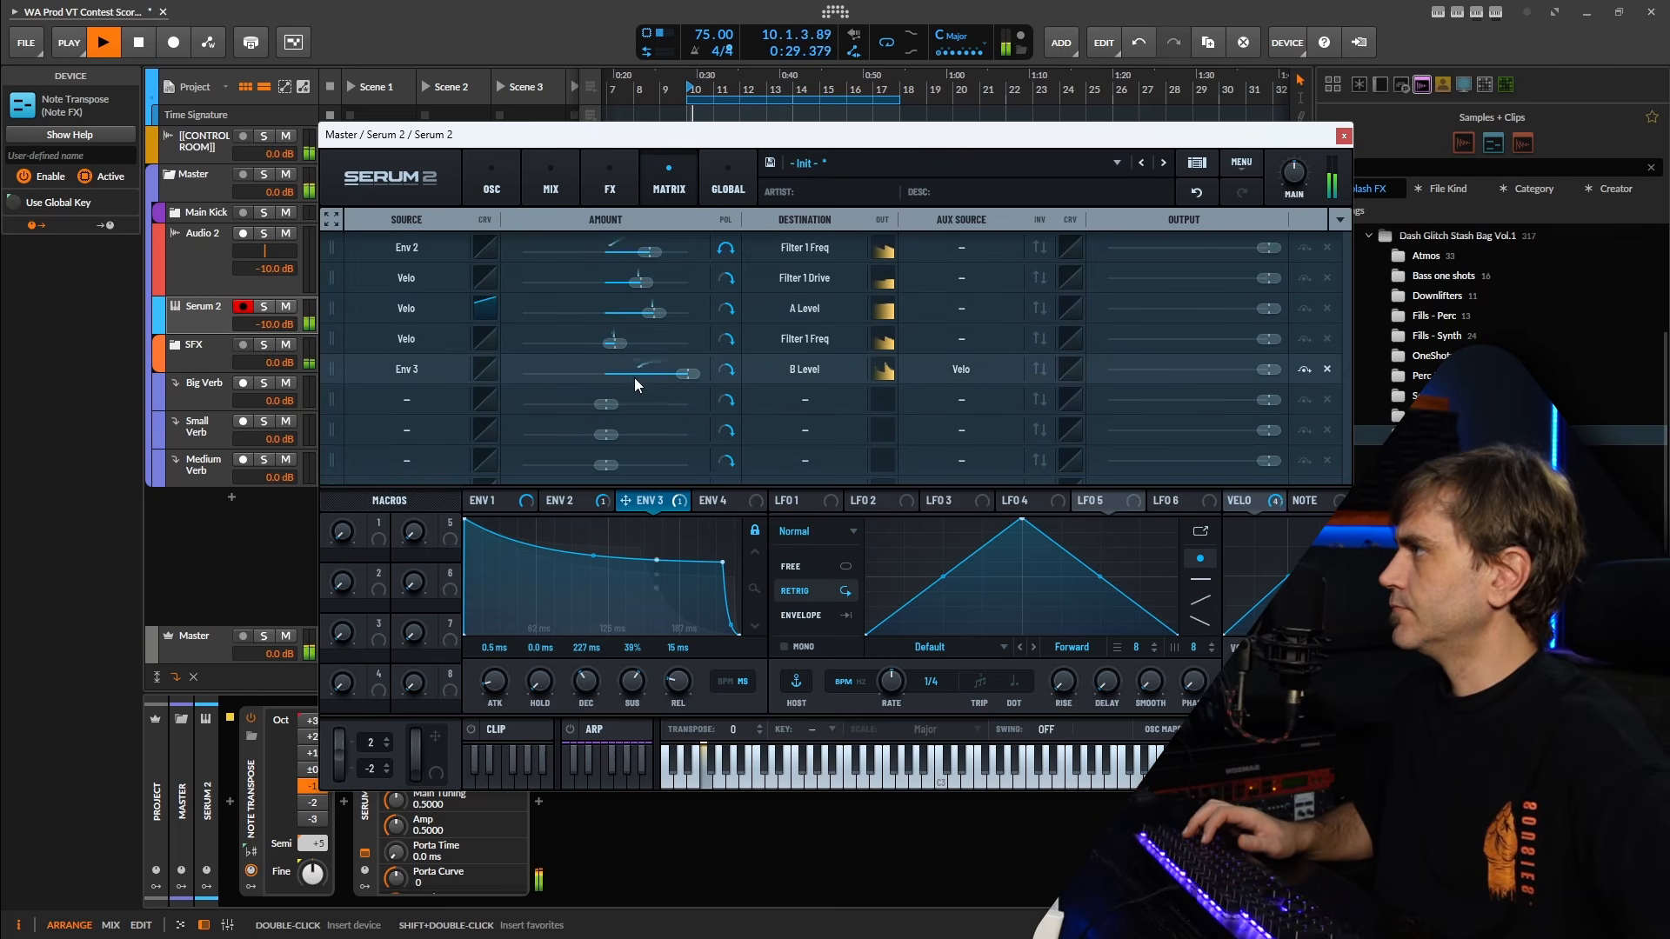
pyautogui.click(494, 372)
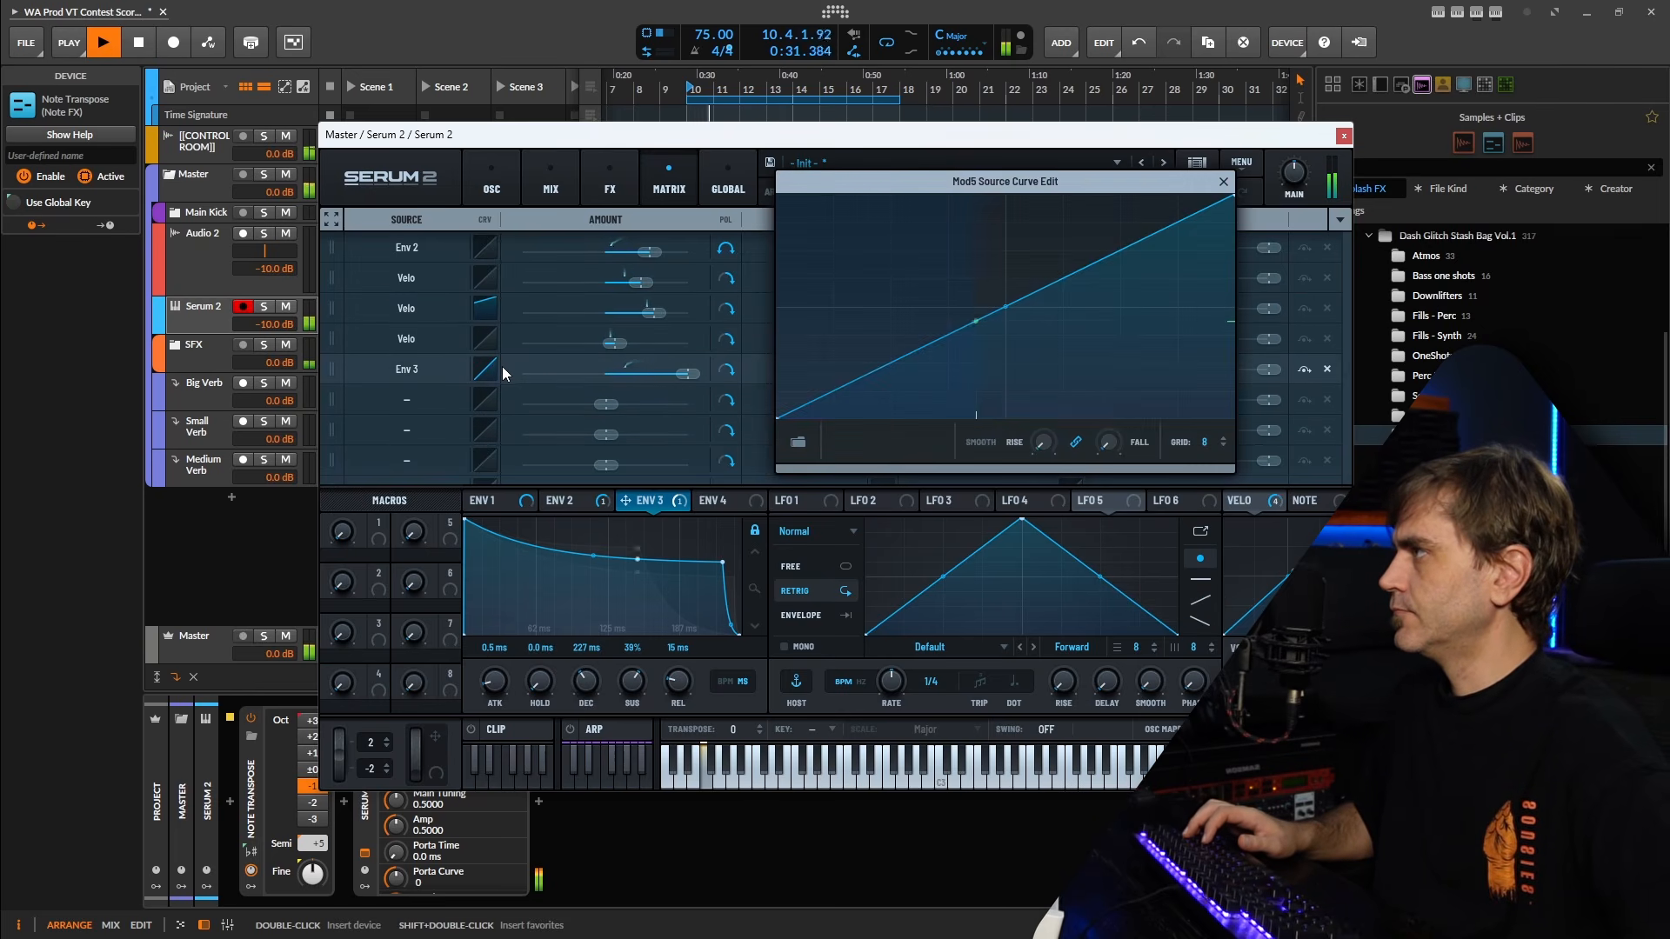
pyautogui.doubleClick(1046, 231)
pyautogui.moveTo(1046, 231); pyautogui.dragTo(1050, 153)
pyautogui.doubleClick(976, 388)
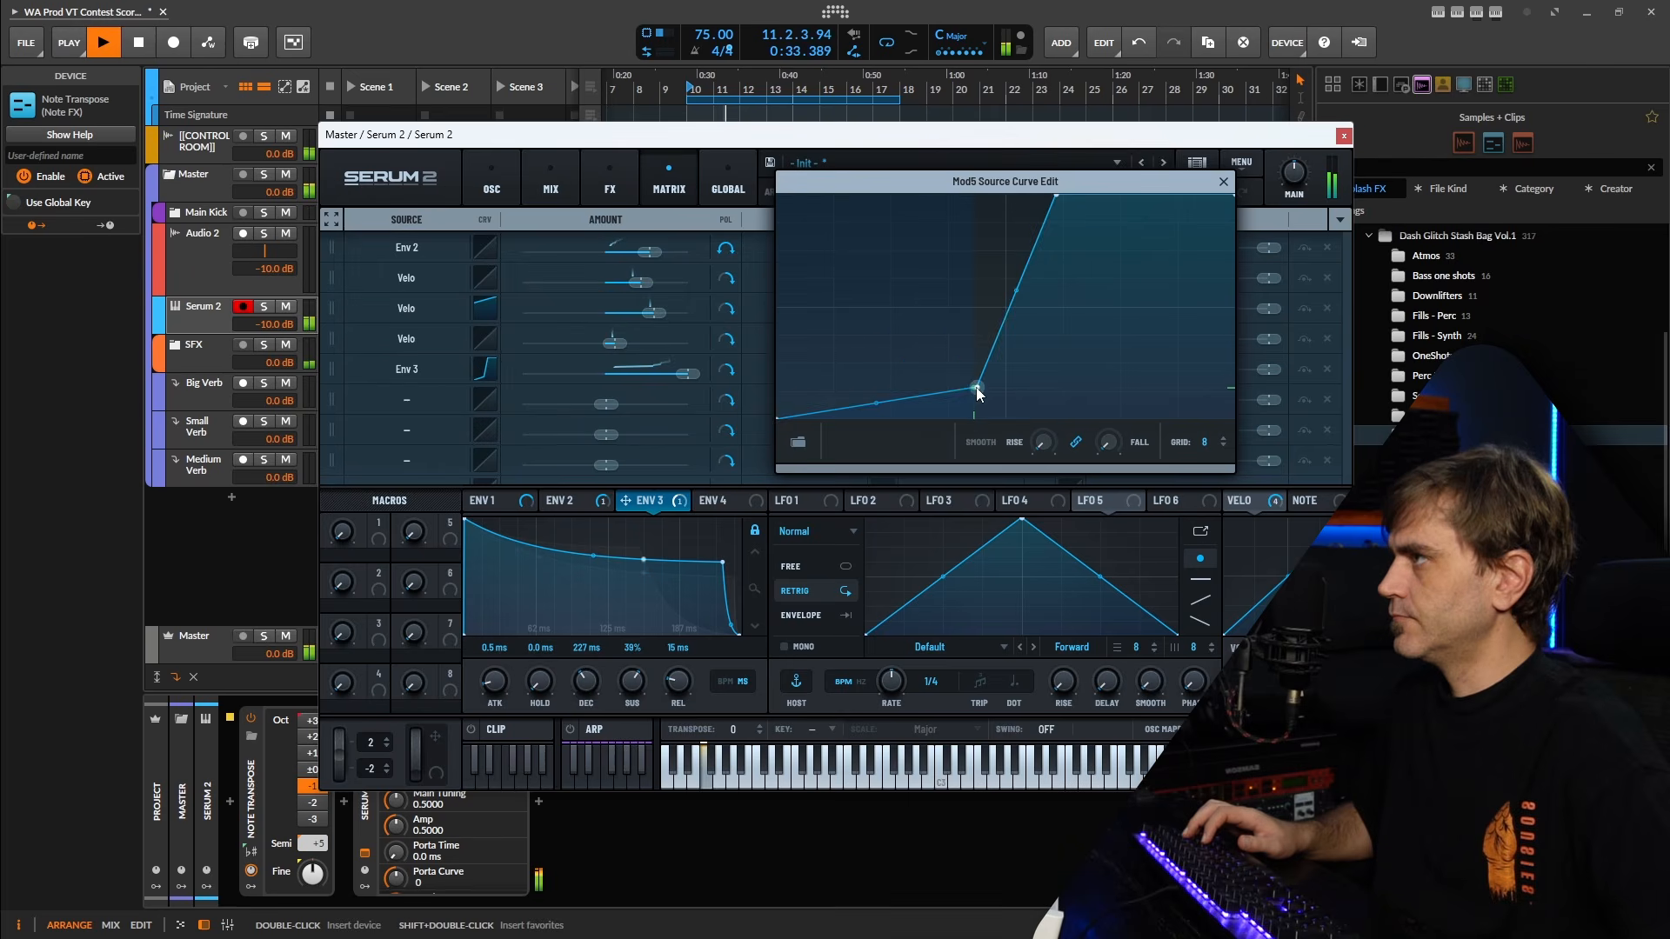
pyautogui.moveTo(976, 388); pyautogui.dragTo(989, 483)
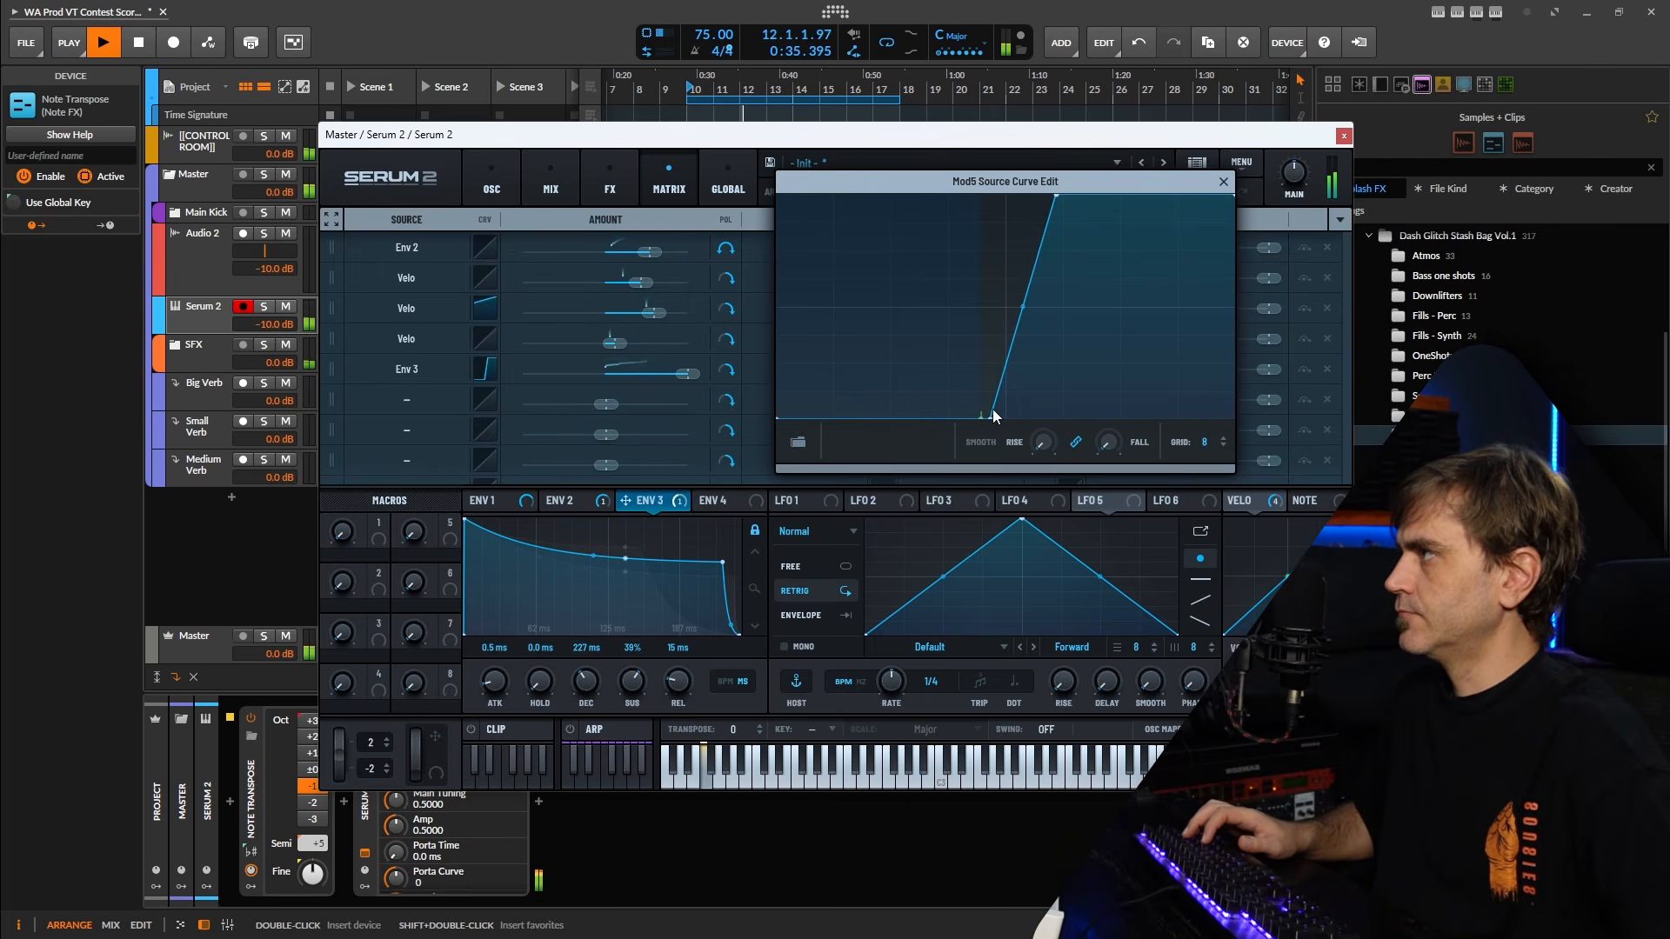
pyautogui.doubleClick(991, 415)
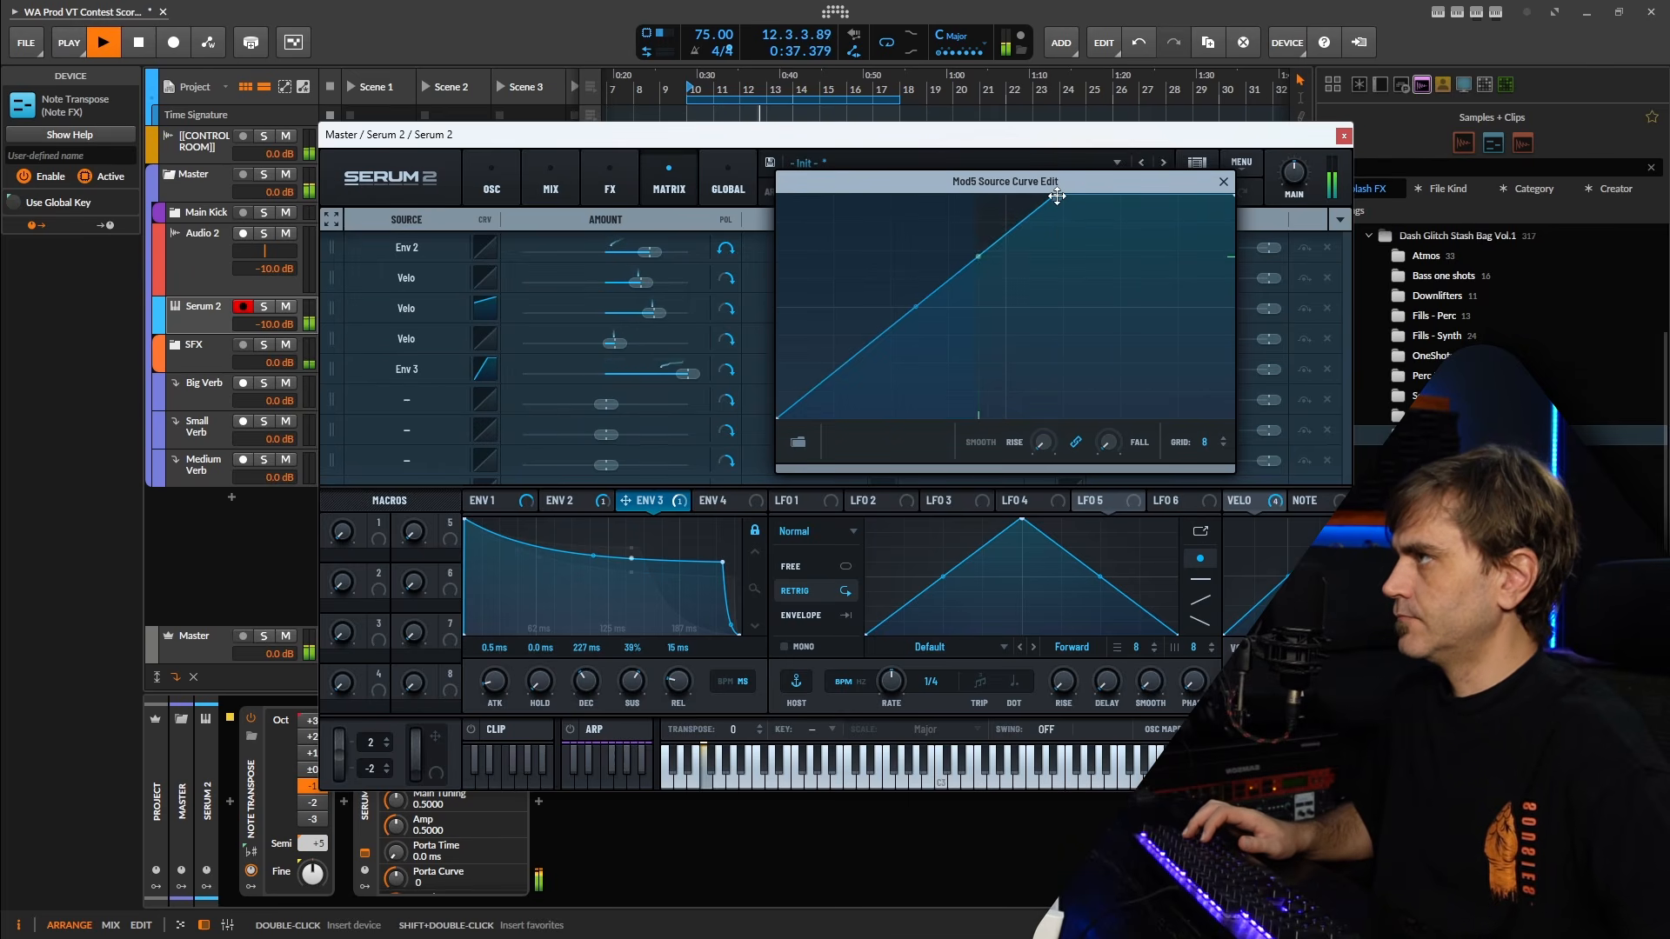
pyautogui.doubleClick(1057, 196)
pyautogui.click(1222, 167)
pyautogui.click(1229, 165)
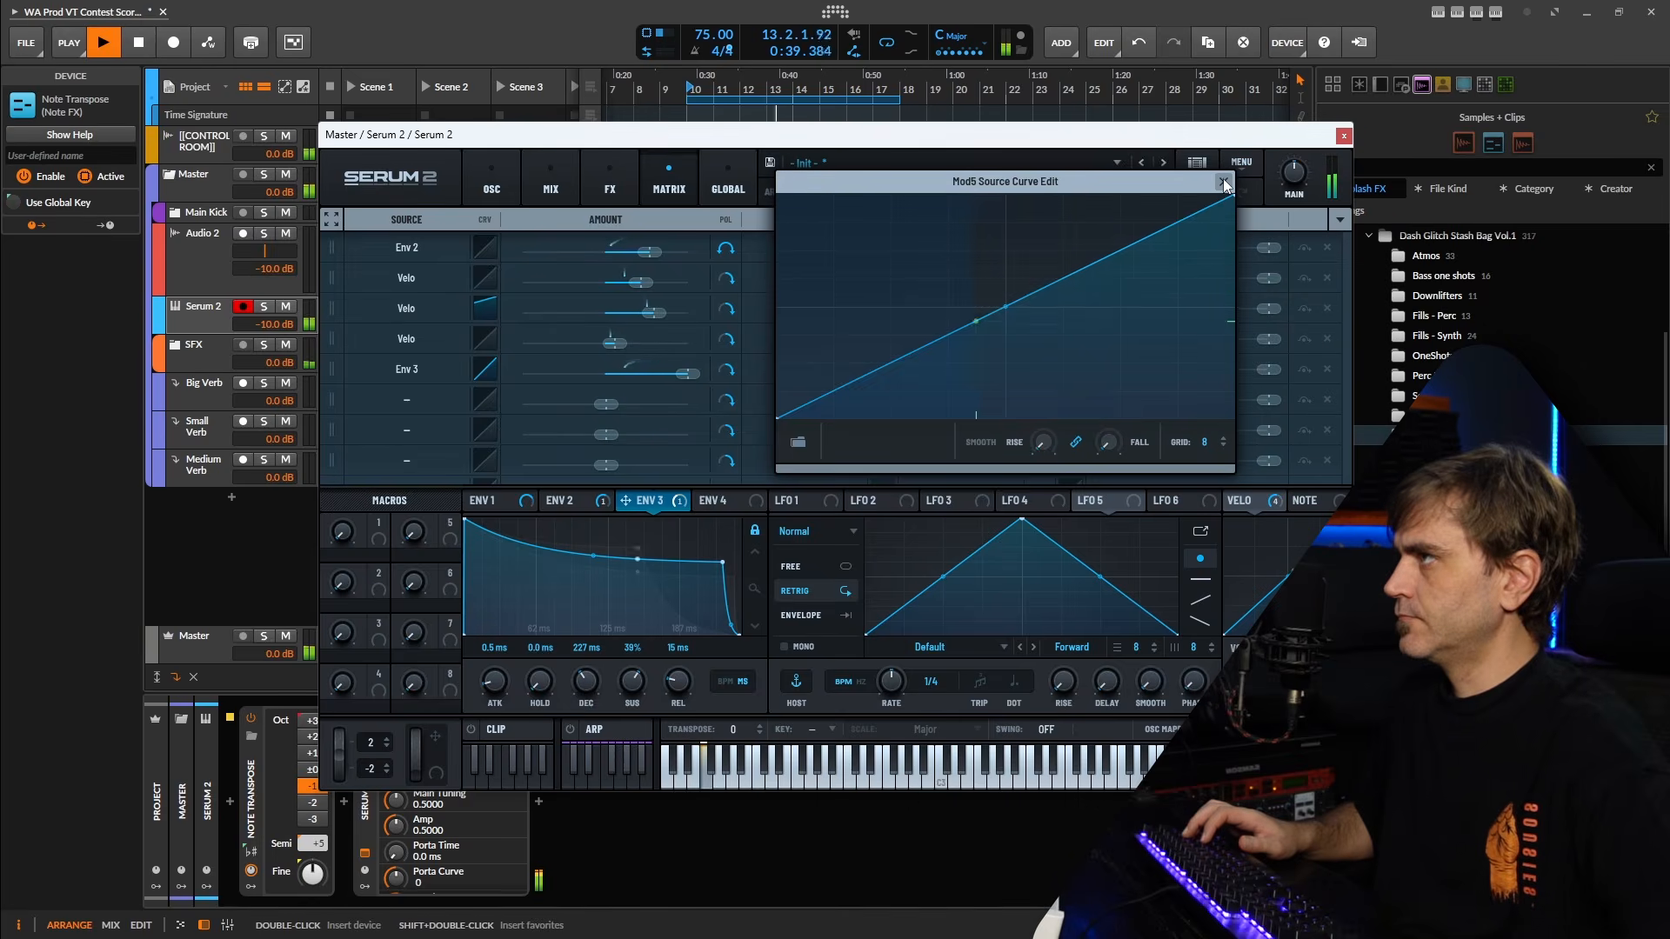
pyautogui.click(1224, 182)
# Reshape the Velo aux curve of the Env 3 to B Level modulation into a flat zero floor followed by a ramp, during playback.
pyautogui.click(1068, 368)
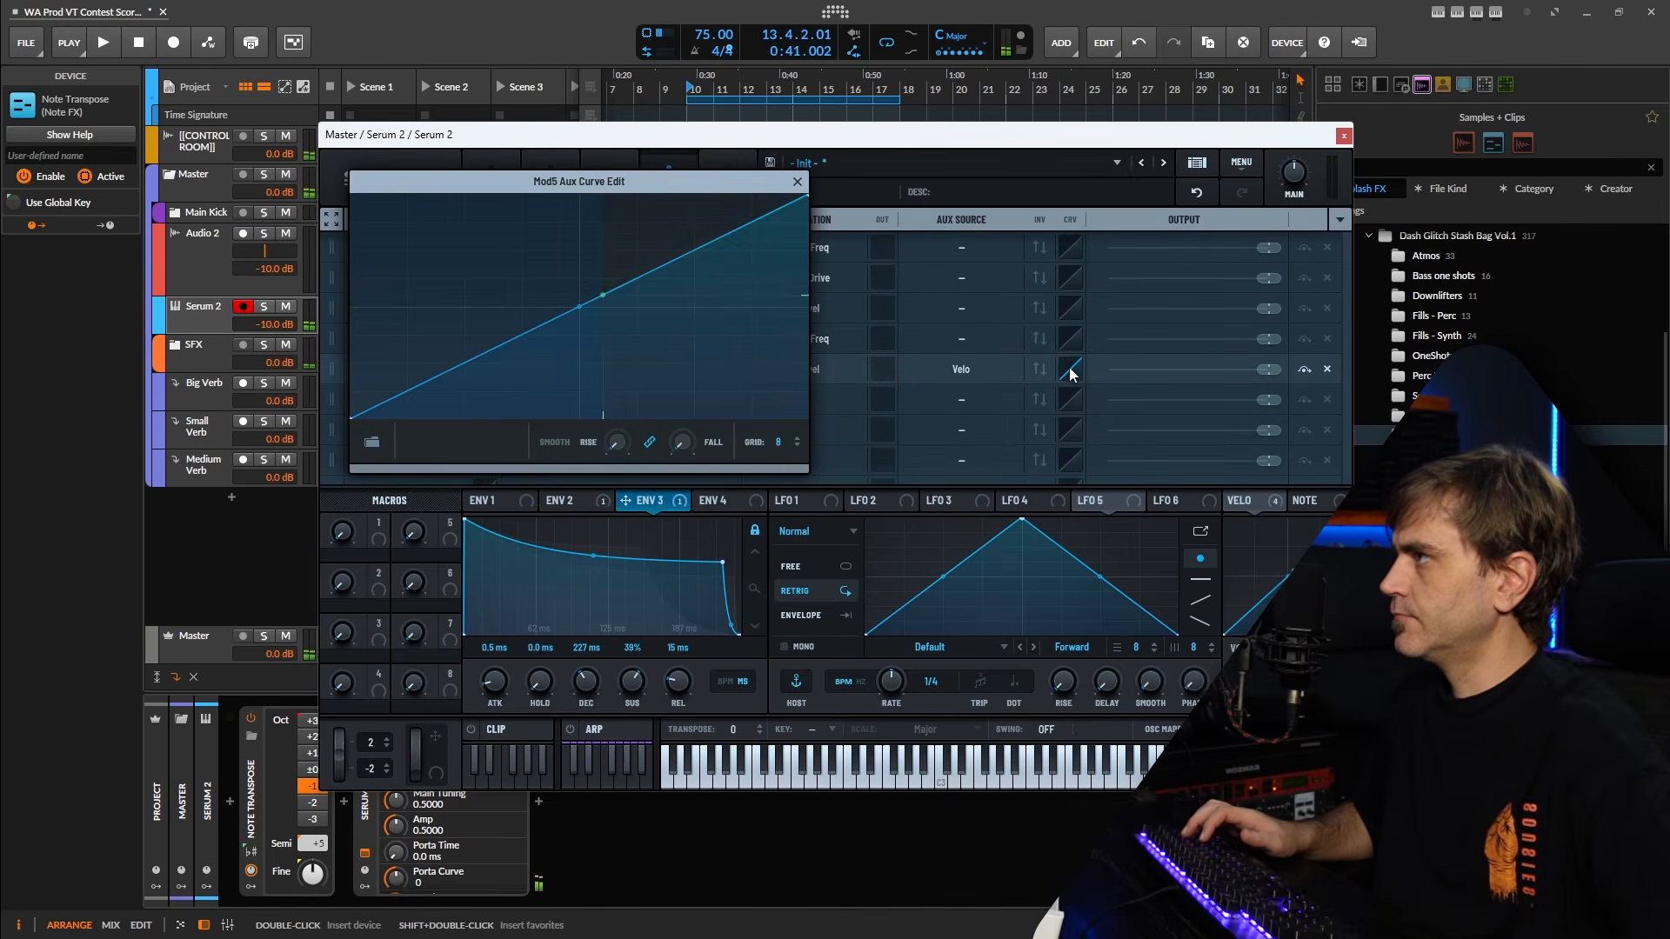
pyautogui.press('space')
pyautogui.doubleClick(655, 228)
pyautogui.moveTo(656, 227); pyautogui.dragTo(686, 195)
pyautogui.doubleClick(587, 413)
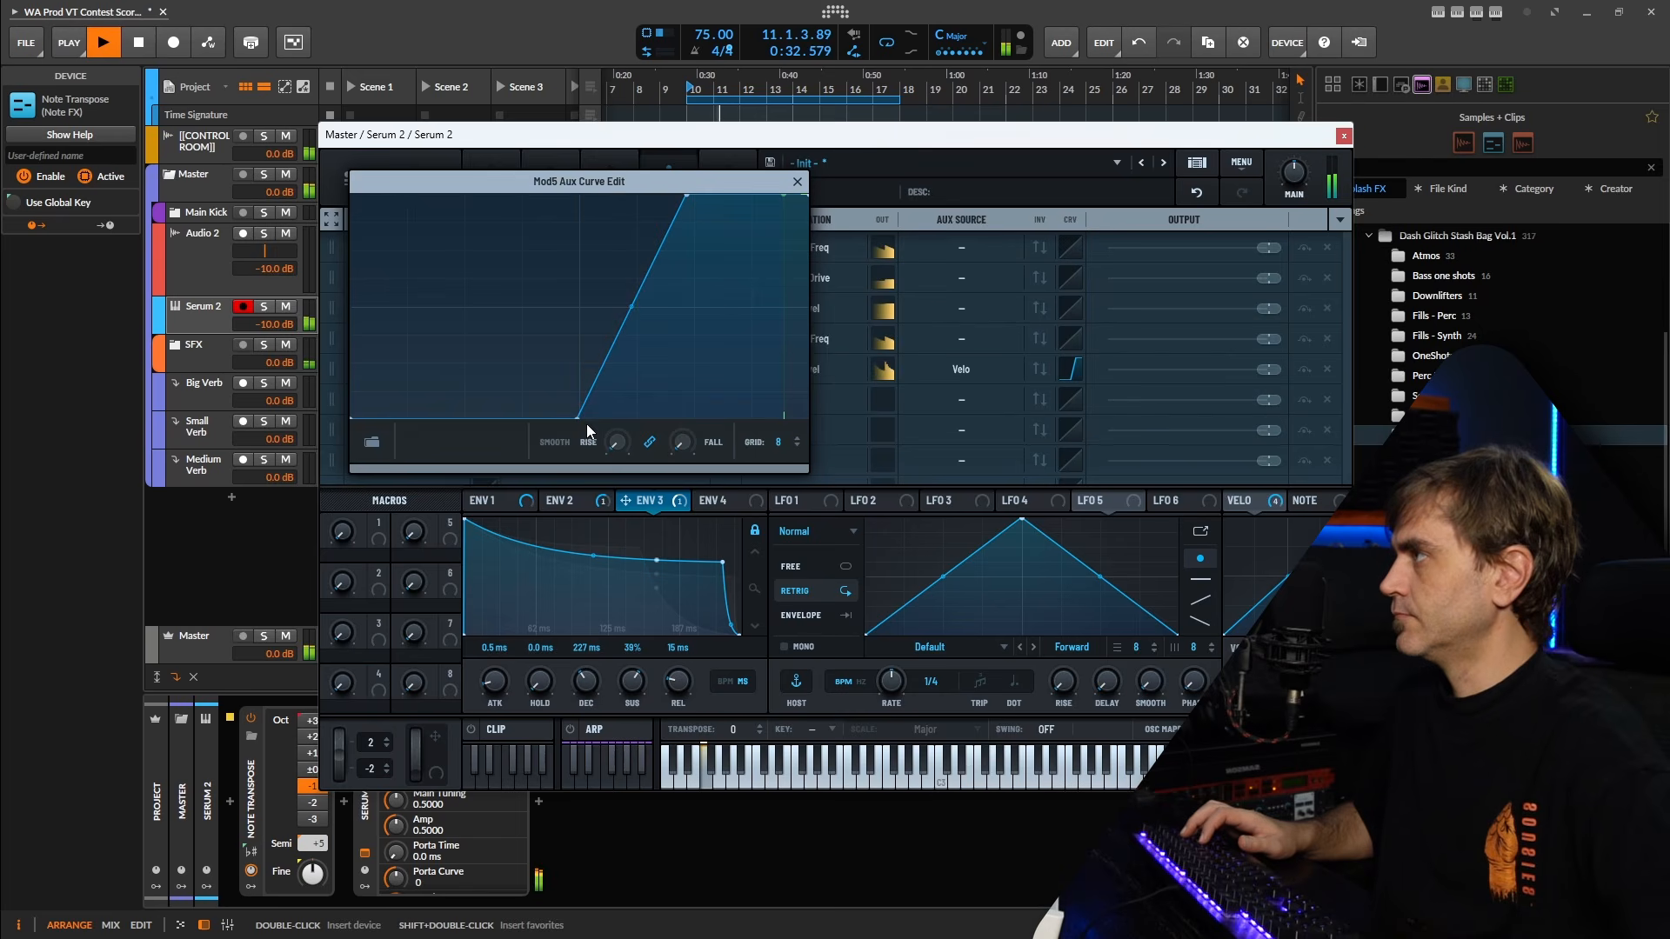
pyautogui.moveTo(578, 419); pyautogui.dragTo(553, 418)
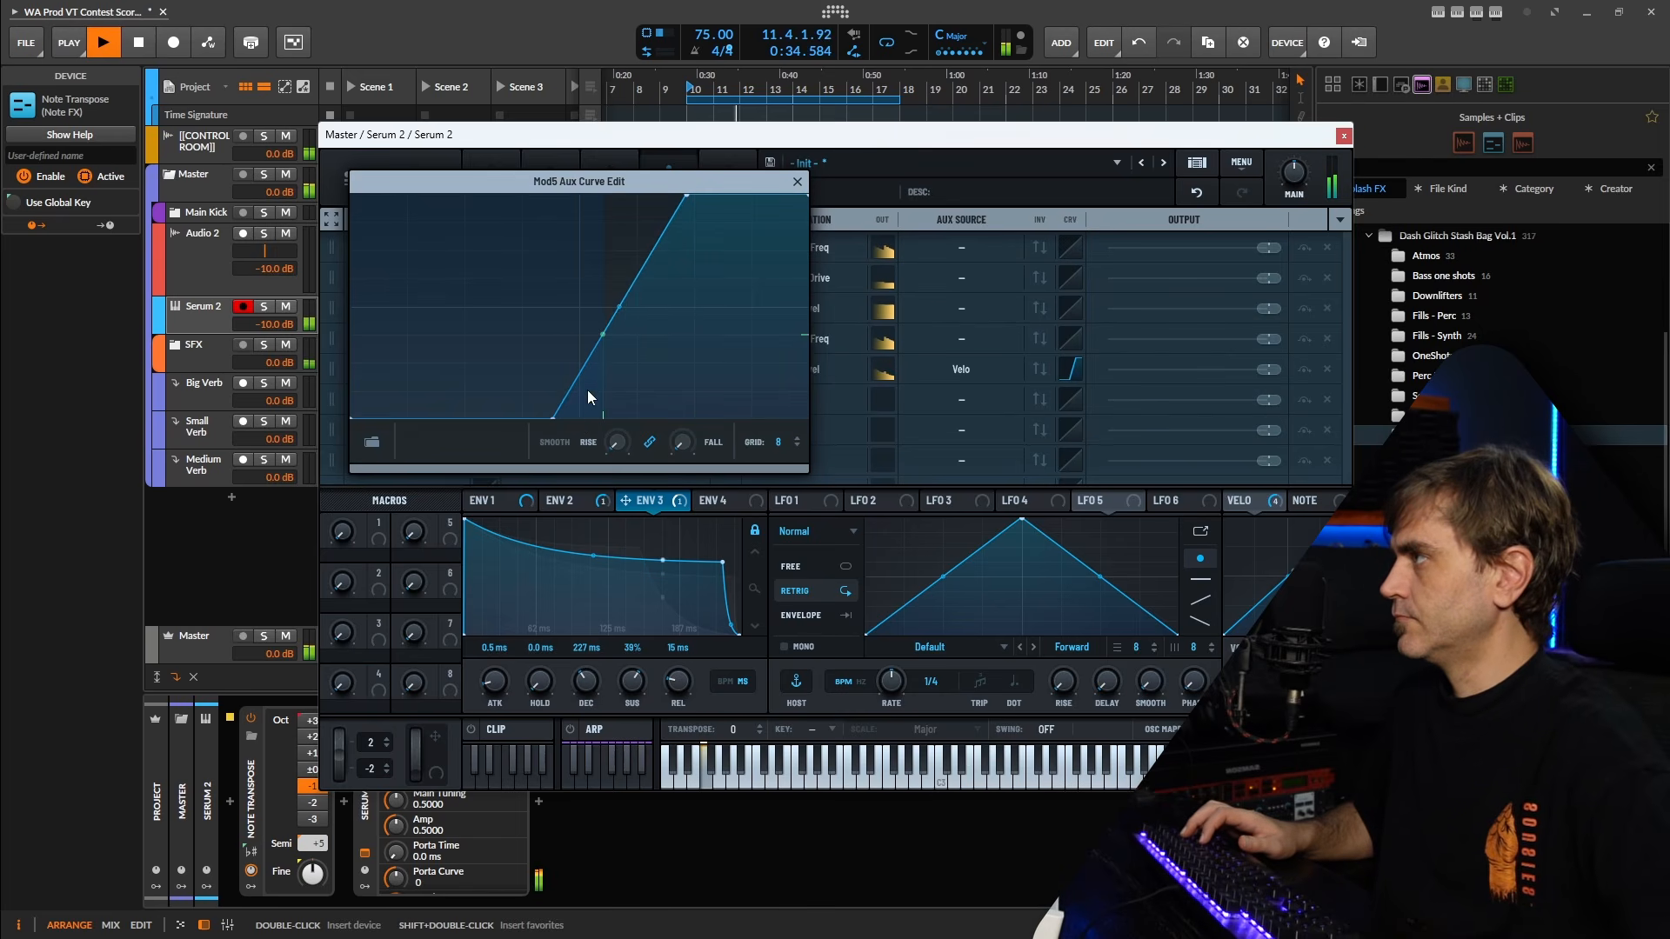
pyautogui.moveTo(690, 200); pyautogui.dragTo(599, 157)
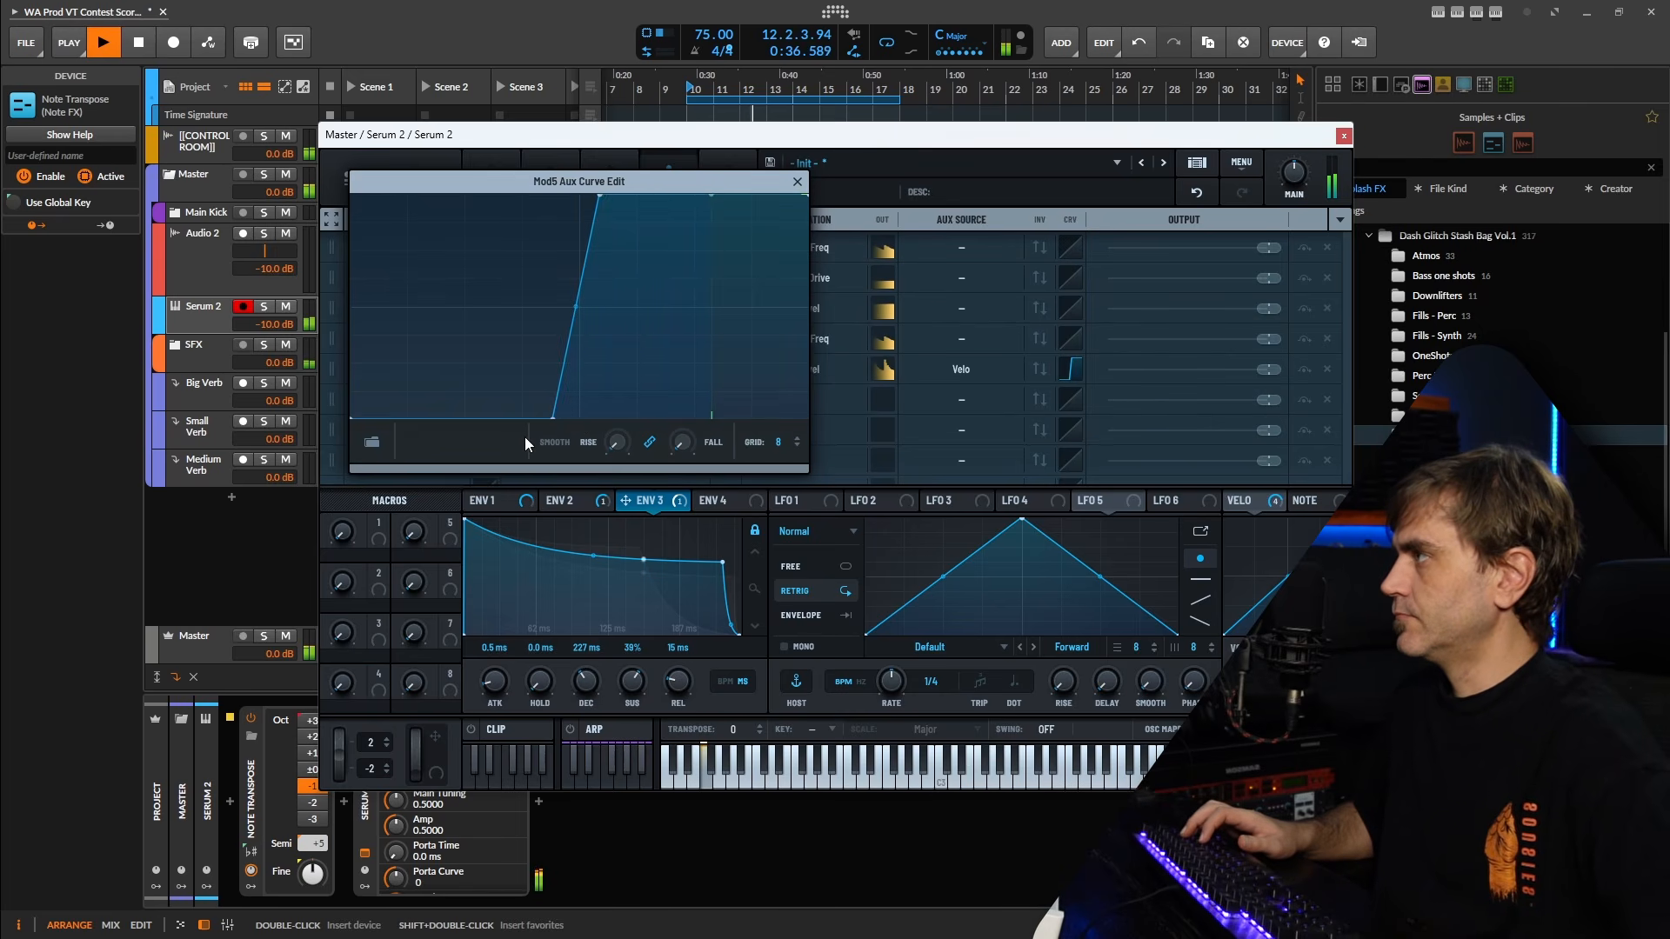
pyautogui.moveTo(557, 416); pyautogui.dragTo(469, 452)
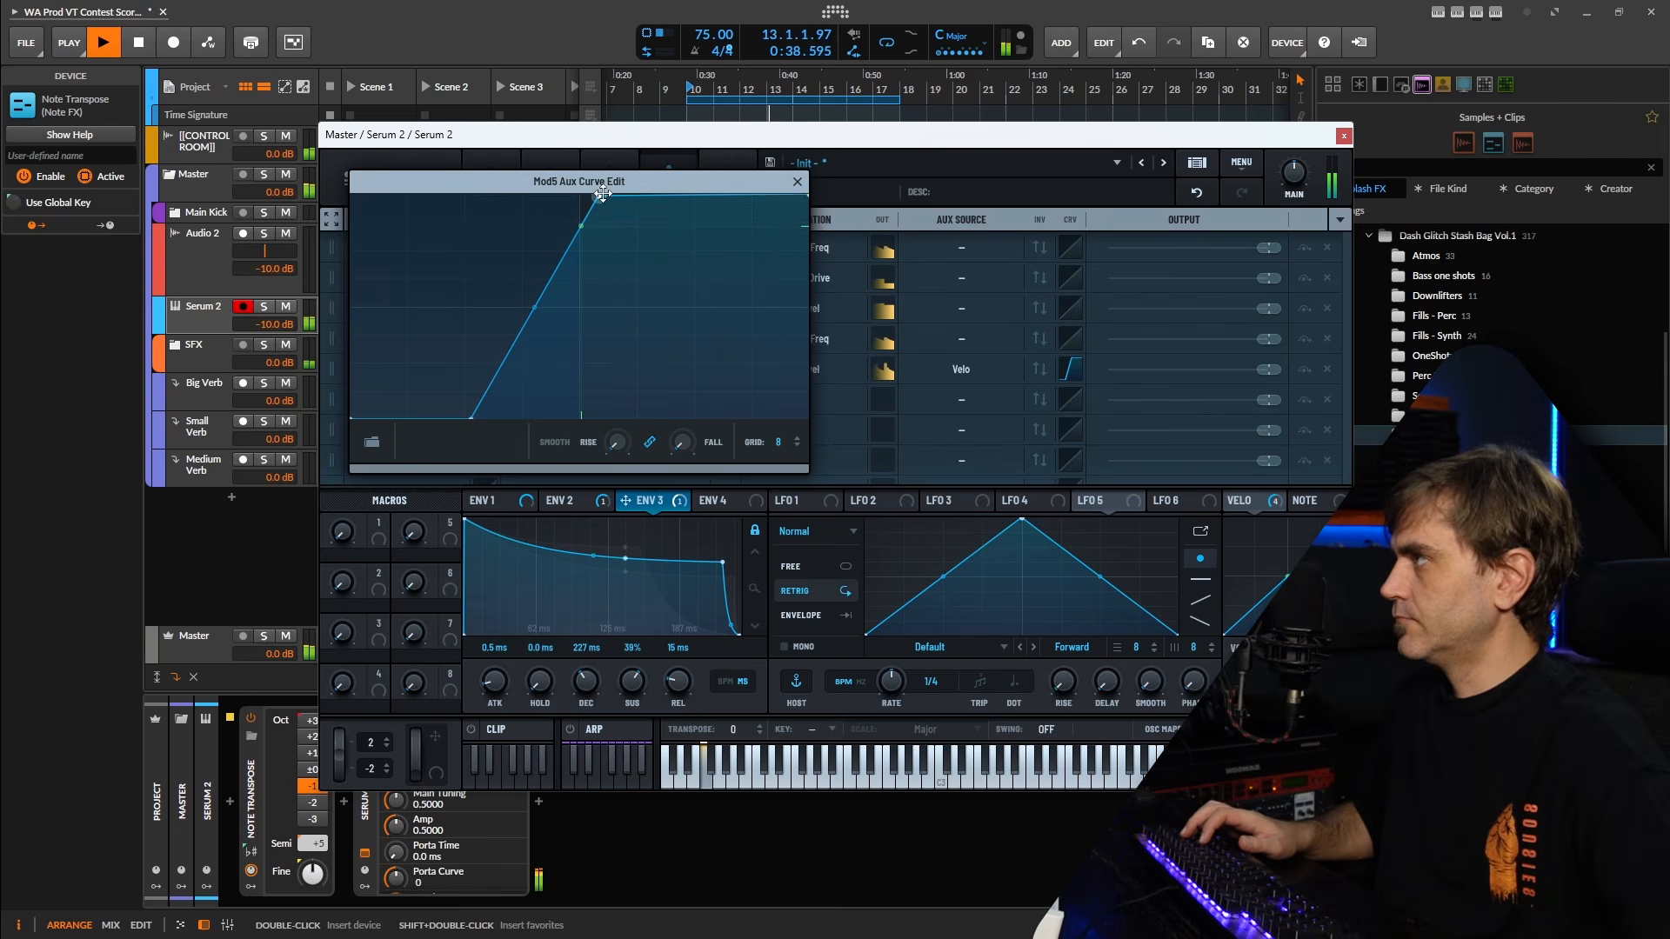
pyautogui.moveTo(603, 193); pyautogui.dragTo(687, 261)
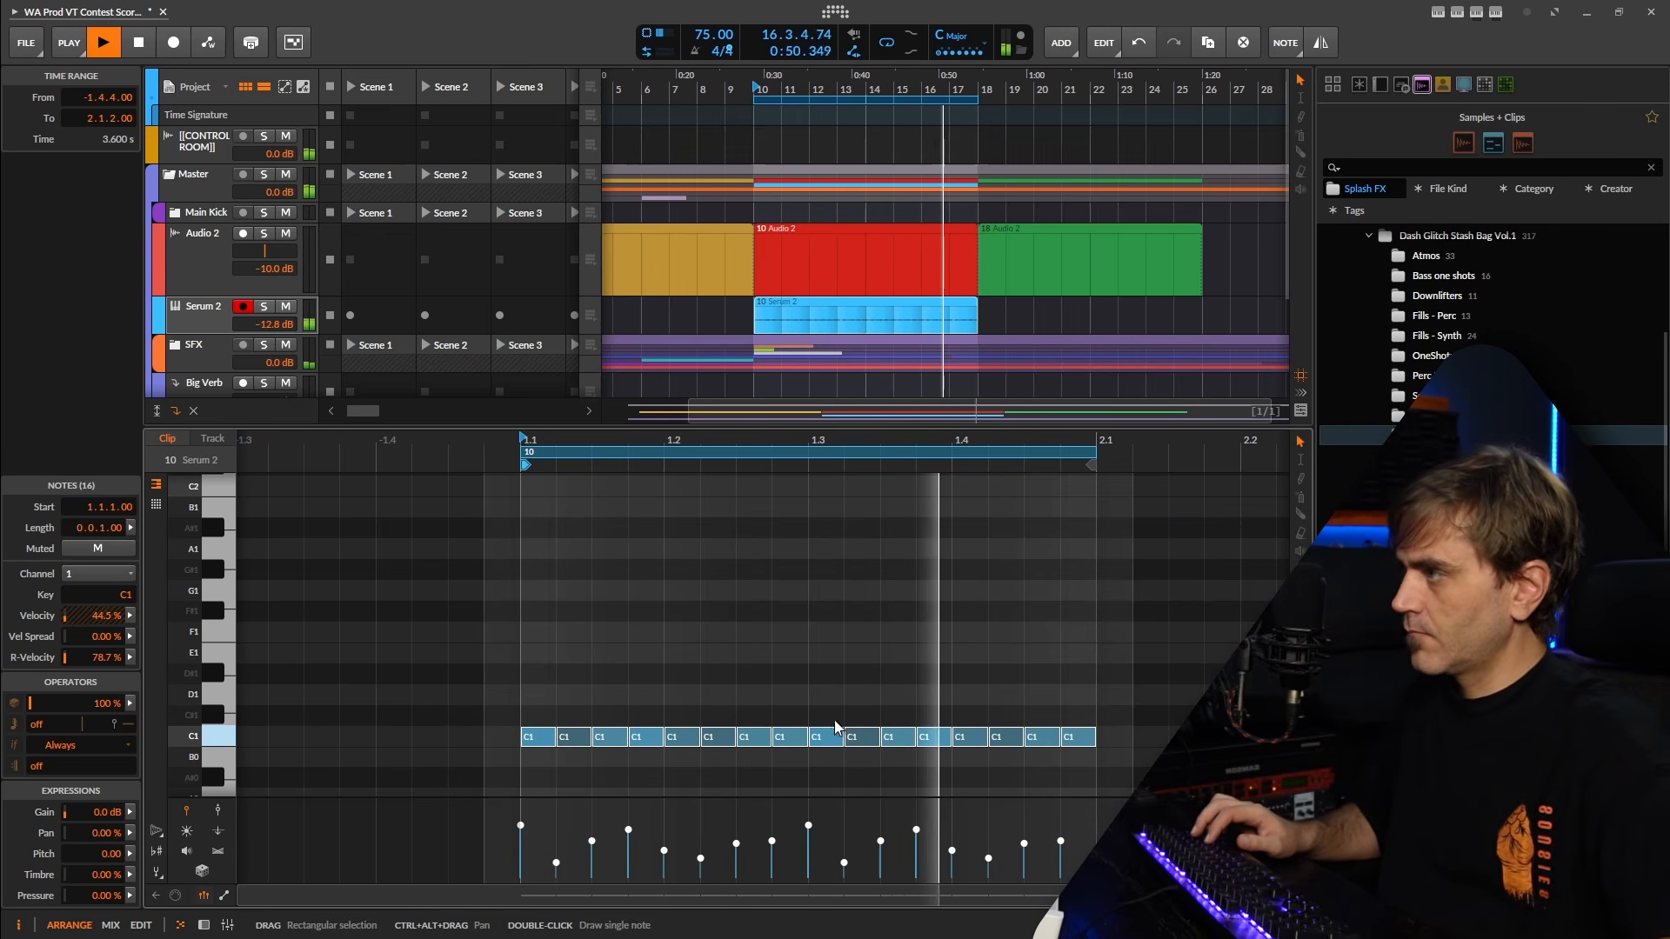
# Raise the velocity of the first C1 note in the Serum 2 clip to 98.9%.
pyautogui.moveTo(811, 824)
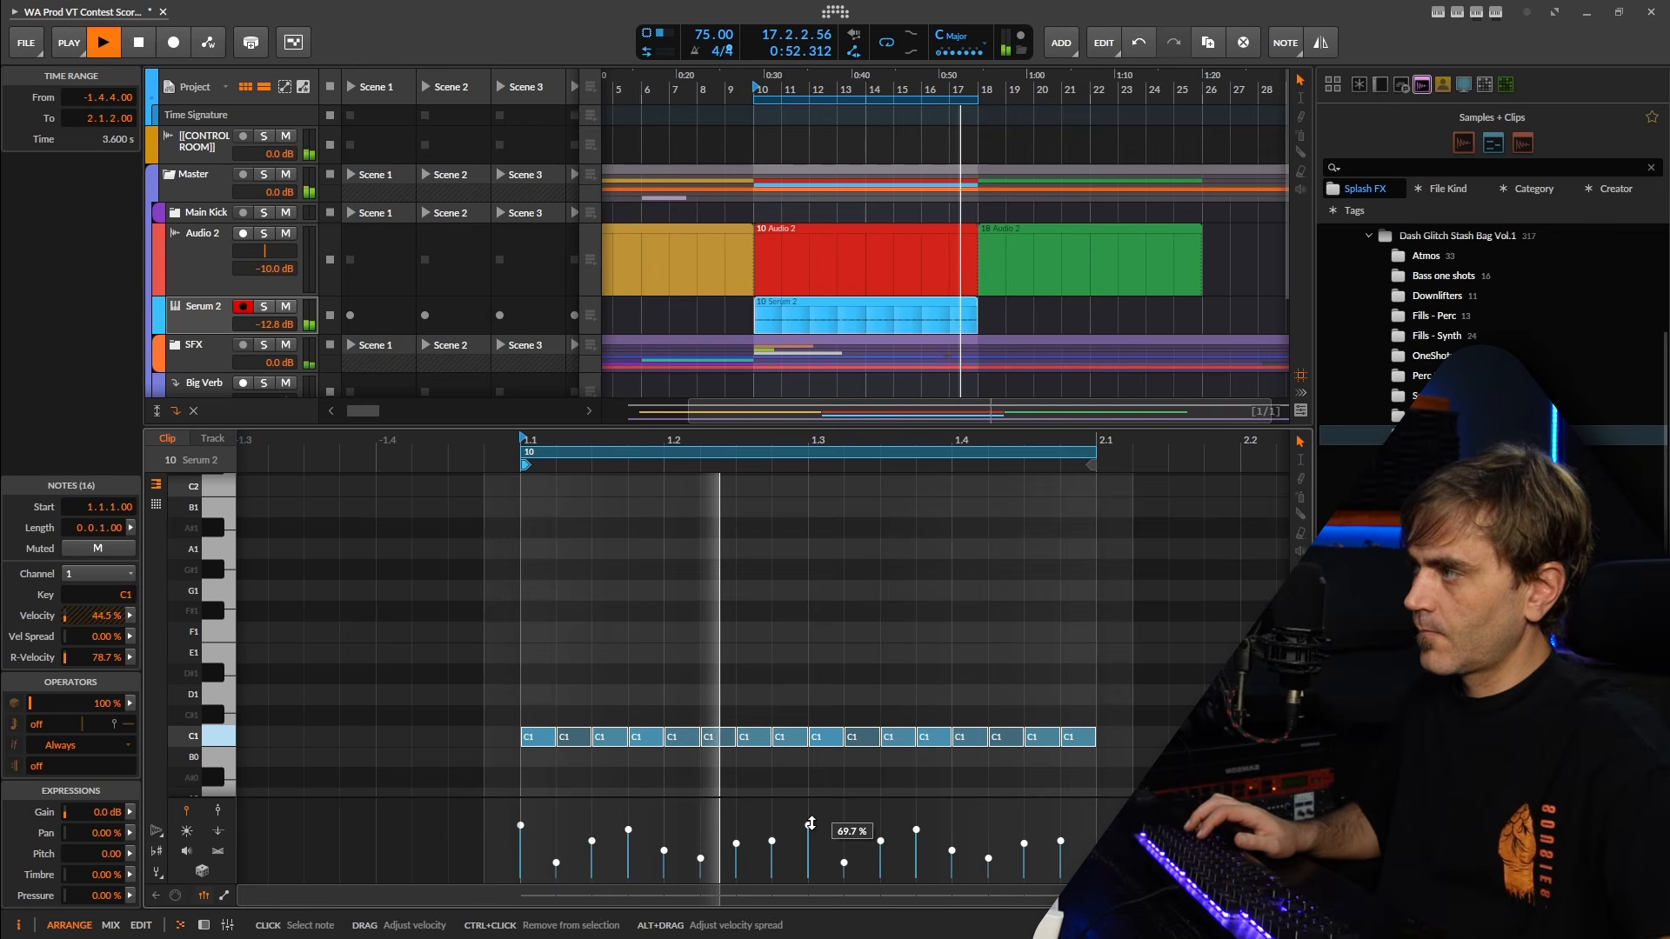
pyautogui.click(880, 663)
pyautogui.moveTo(1166, 652); pyautogui.dragTo(462, 791)
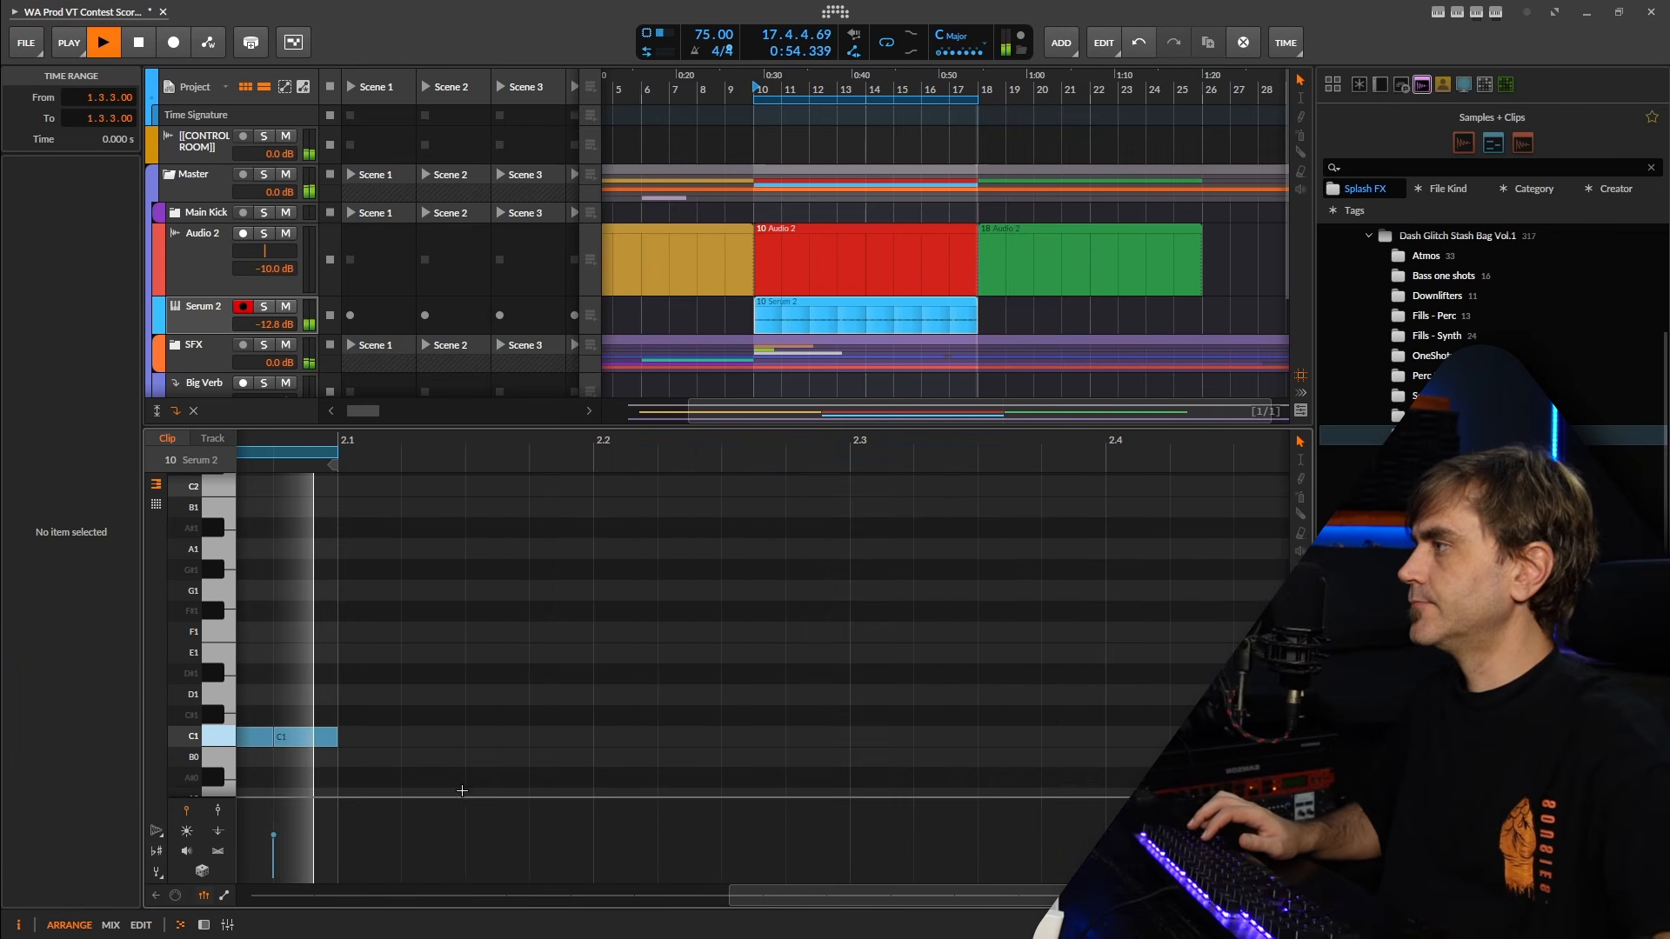
pyautogui.scroll(-1, 459, 787)
pyautogui.moveTo(291, 818); pyautogui.dragTo(301, 804)
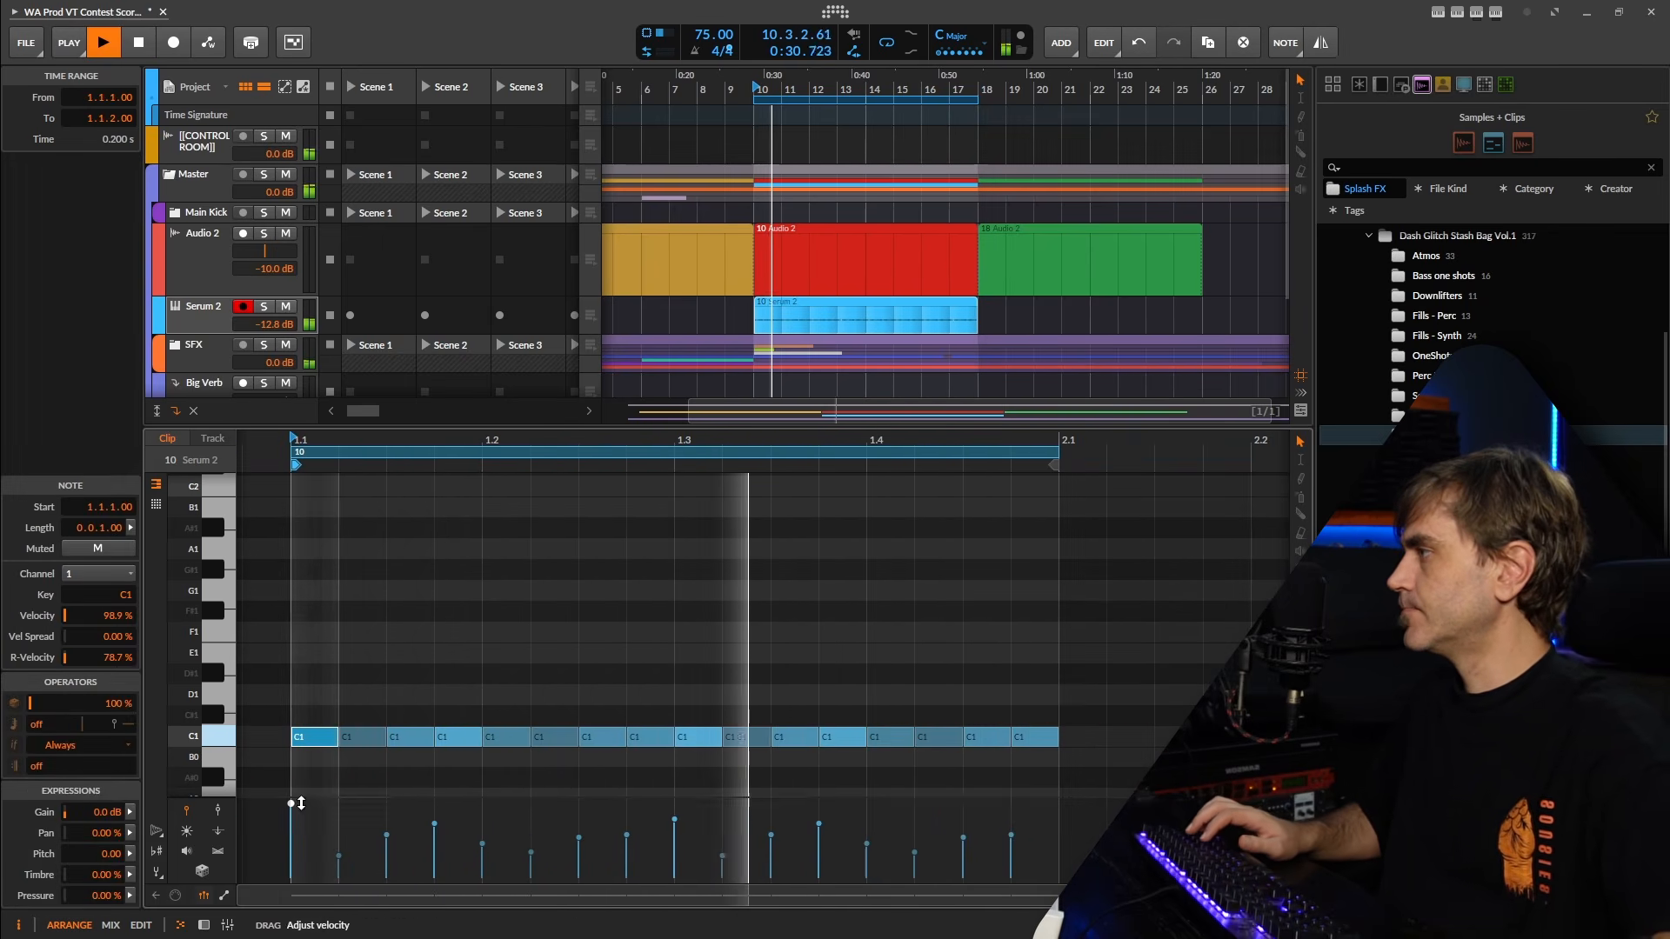
pyautogui.moveTo(678, 822)
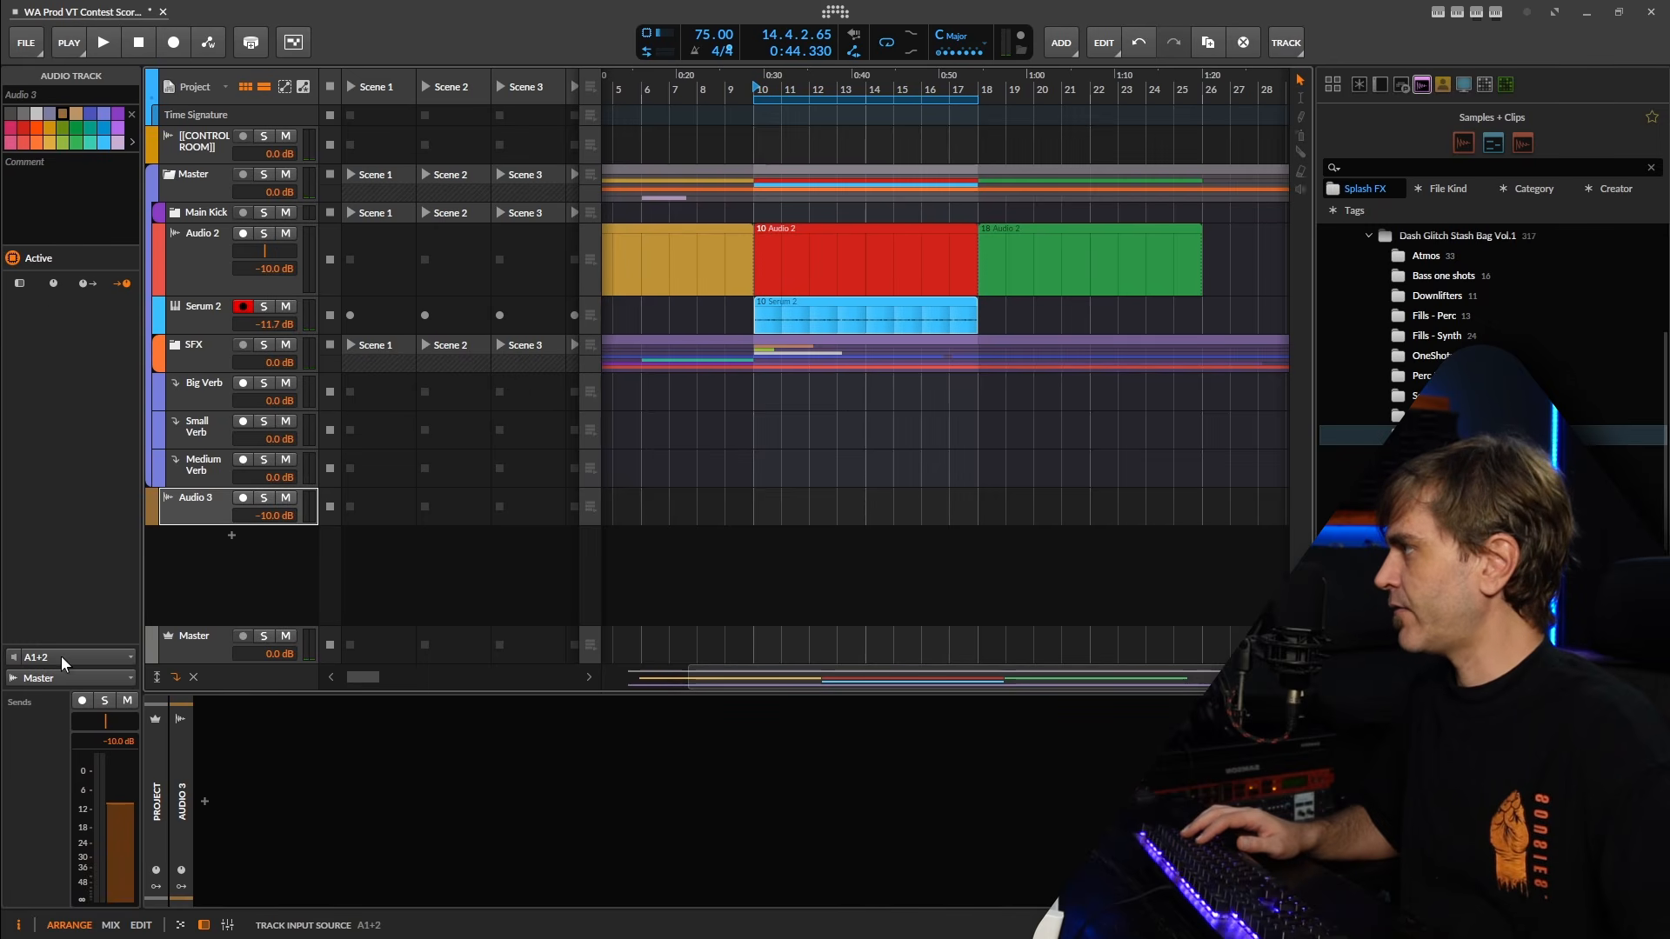
# Set the input source of the Audio 3 track to Osmose.
pyautogui.click(61, 656)
pyautogui.moveTo(105, 717)
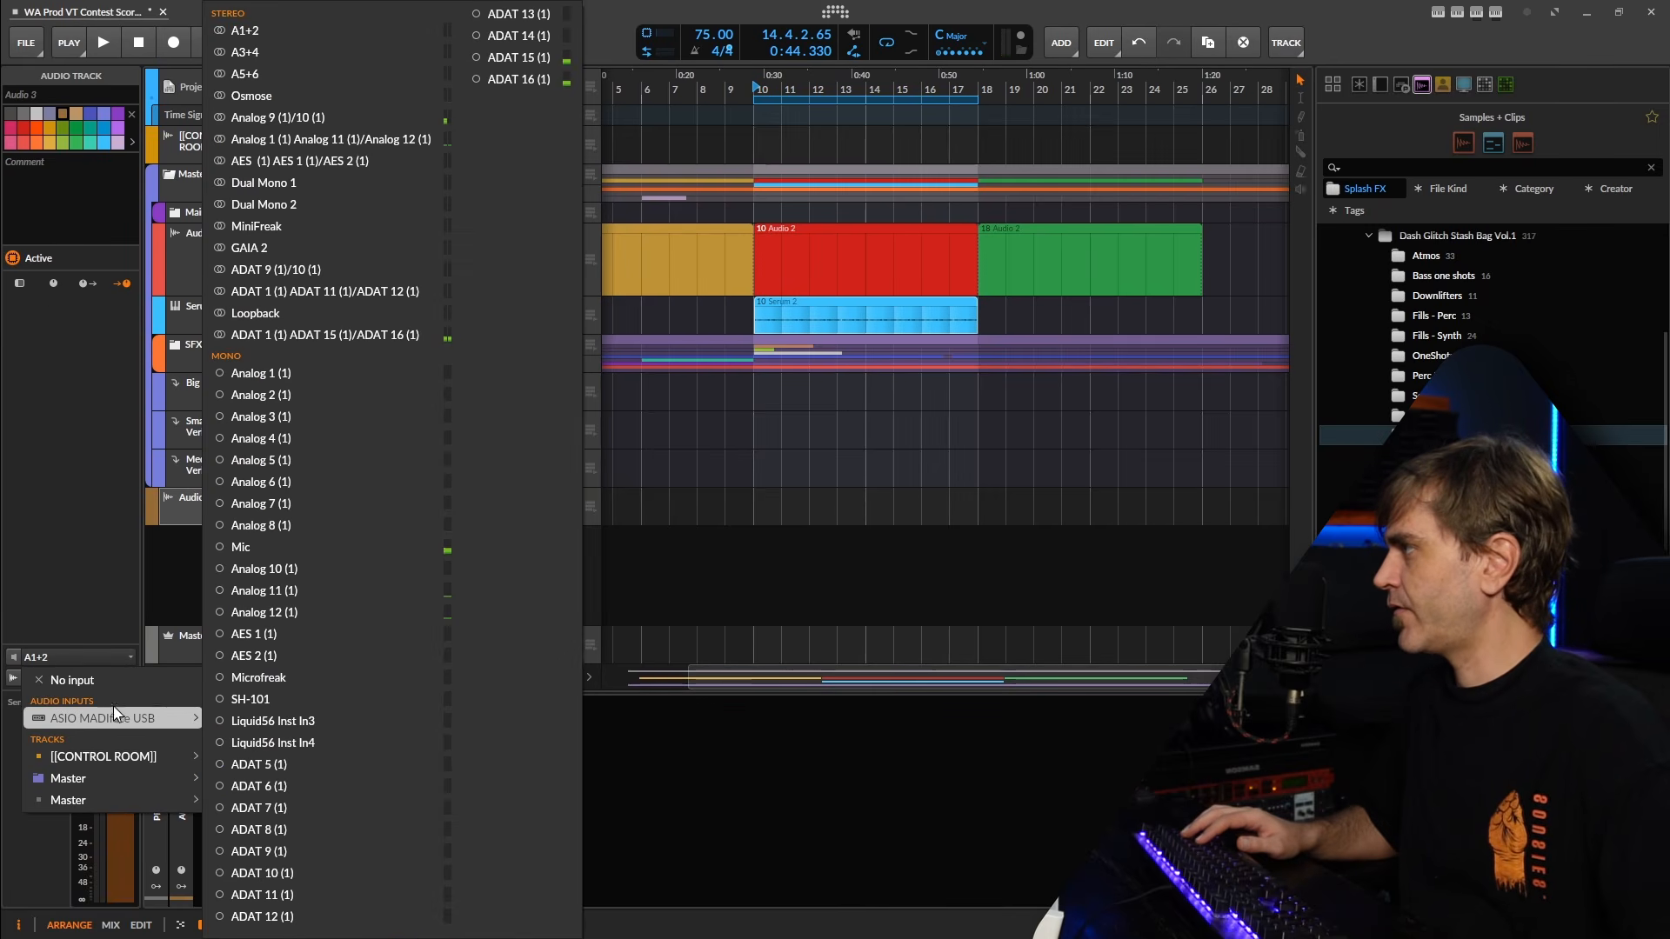
pyautogui.click(287, 201)
# Arm the Audio 3 track for recording with a taller lane, and duplicate the track.
pyautogui.click(197, 513)
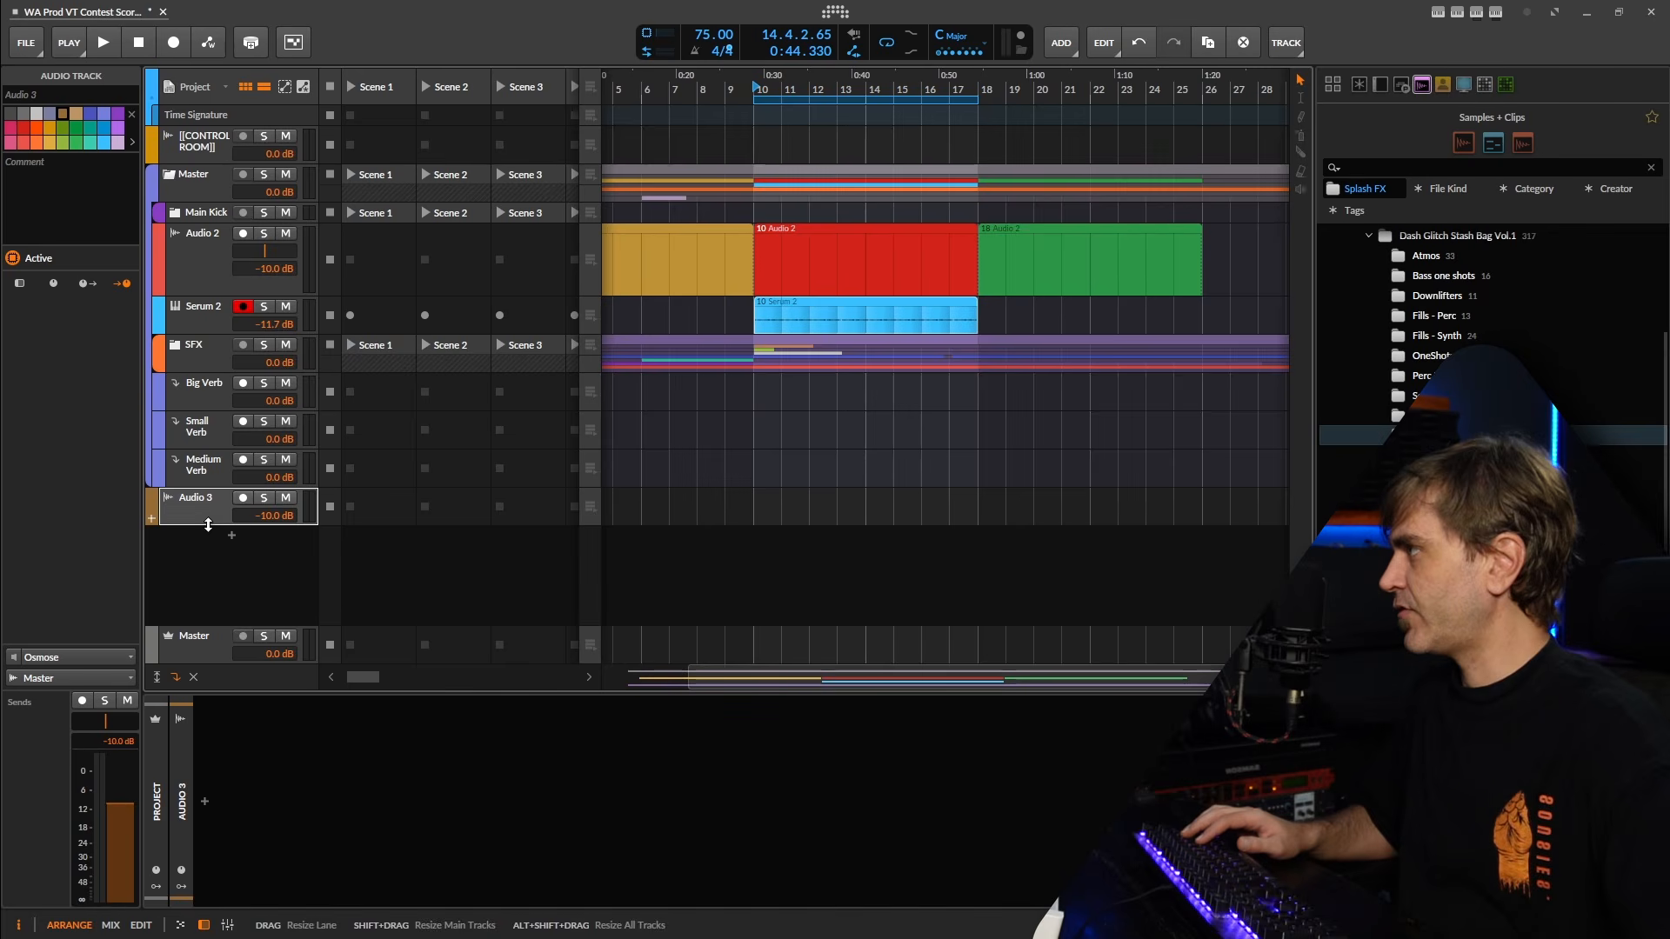
pyautogui.moveTo(210, 523); pyautogui.dragTo(210, 569)
pyautogui.click(240, 499)
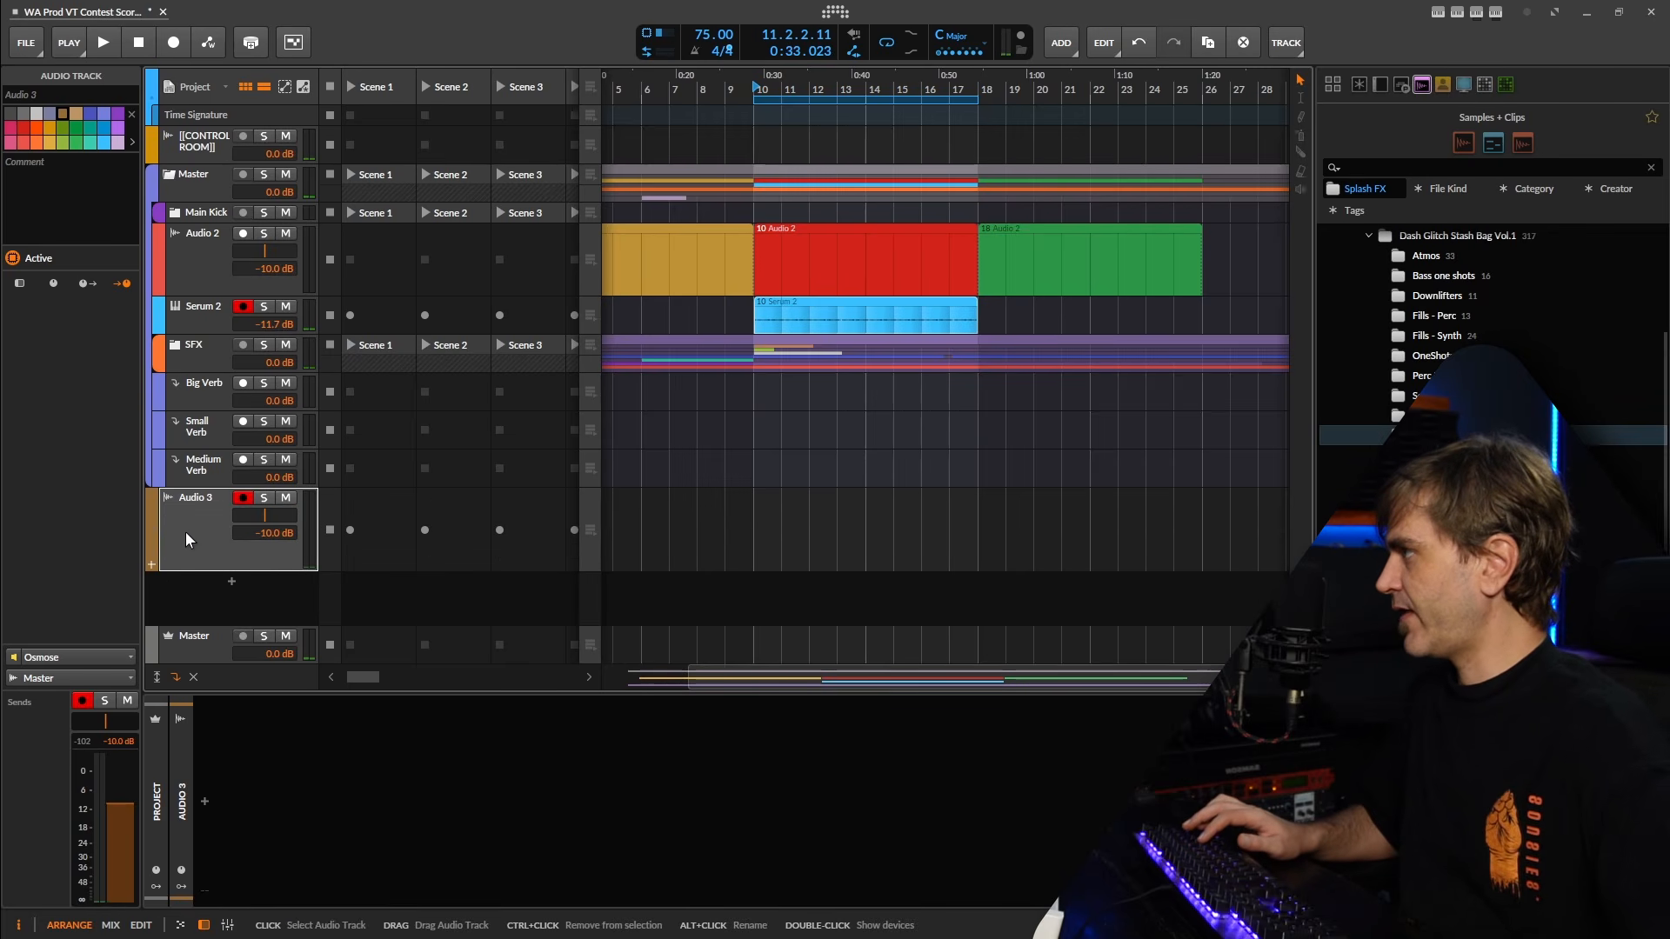
pyautogui.hotkey('ctrl', 'd')
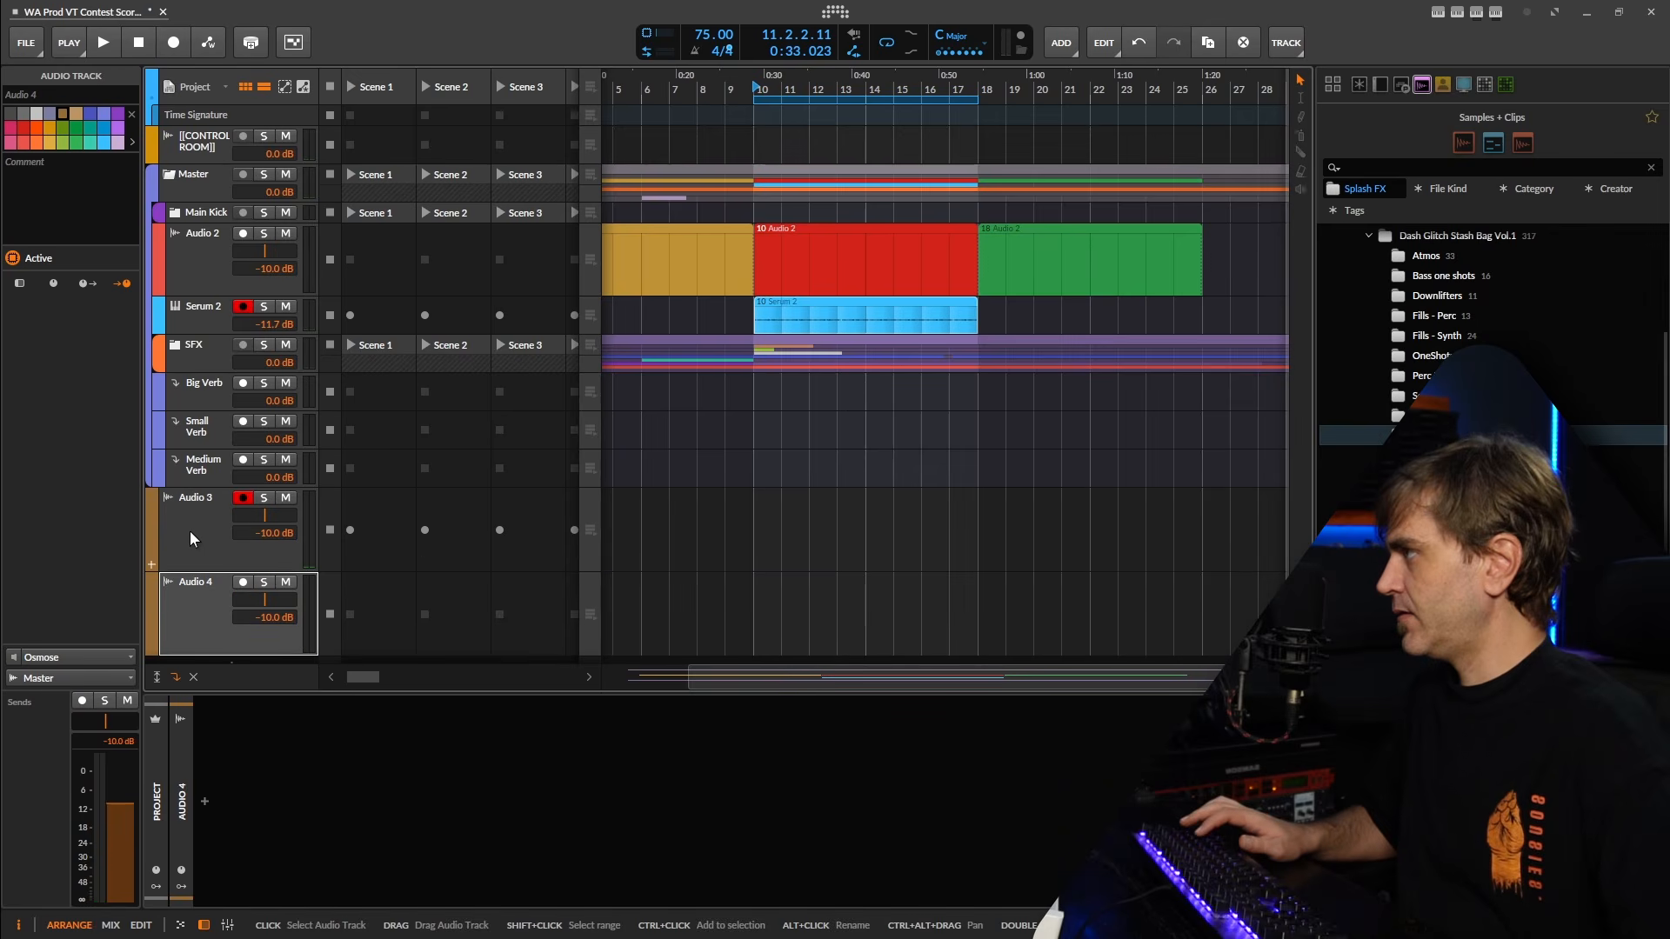
# Add the Big, Med, Small Reverb Send Stack preset to the Audio 3 track while auditioning the Osmose during playback.
pyautogui.click(204, 524)
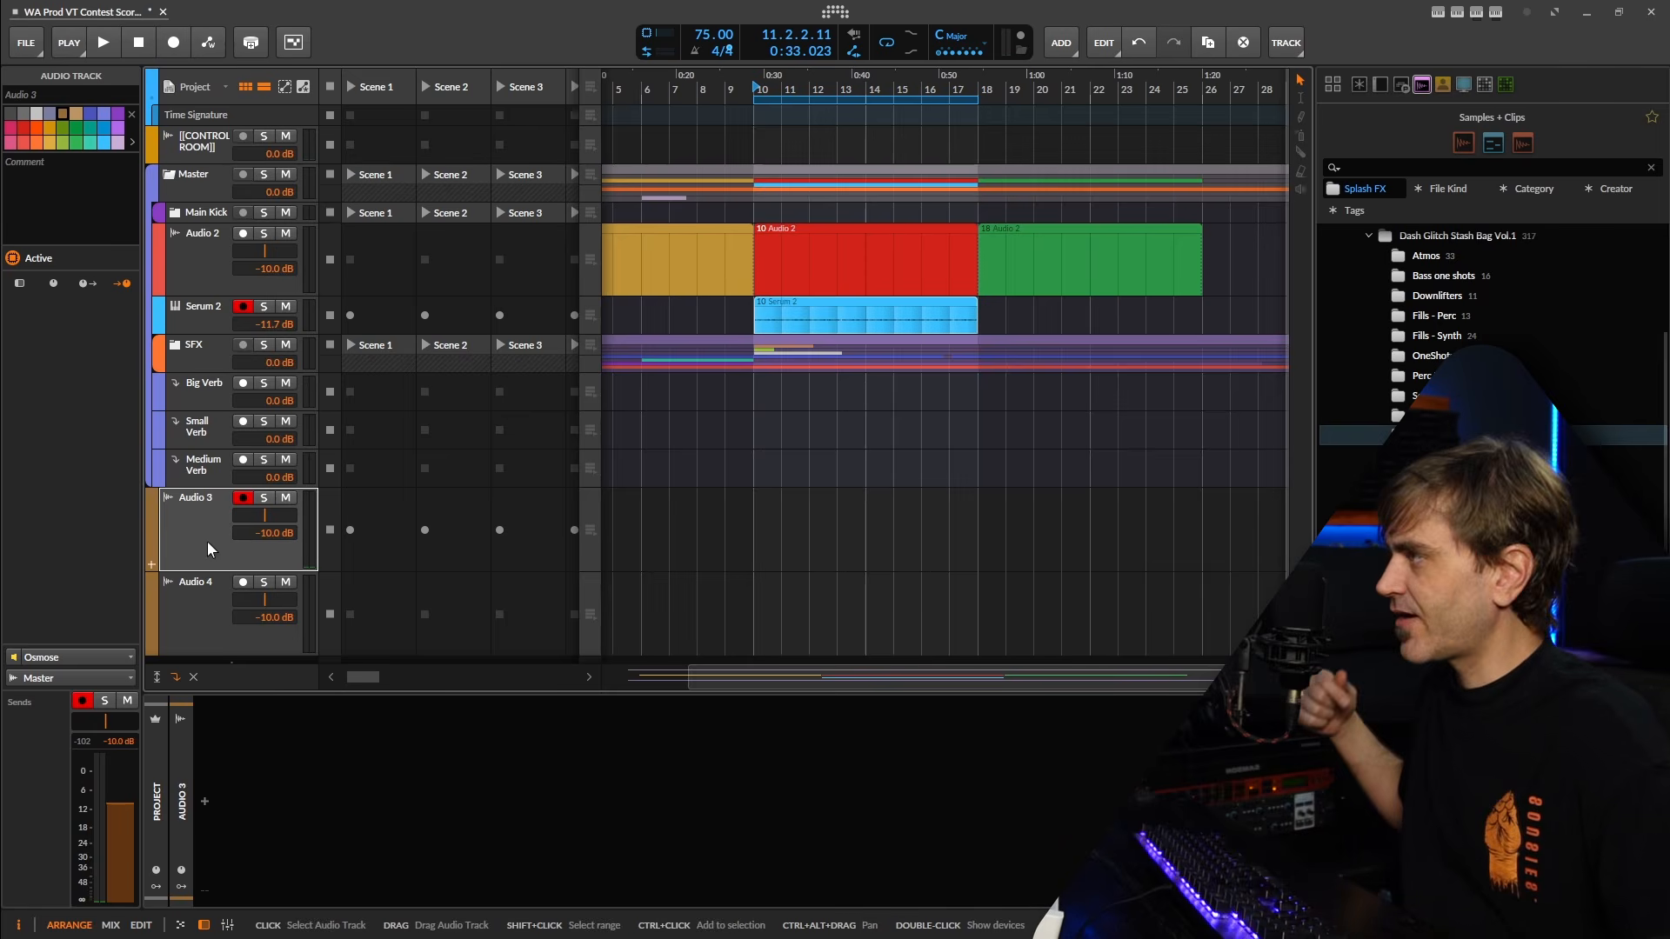
pyautogui.press('space')
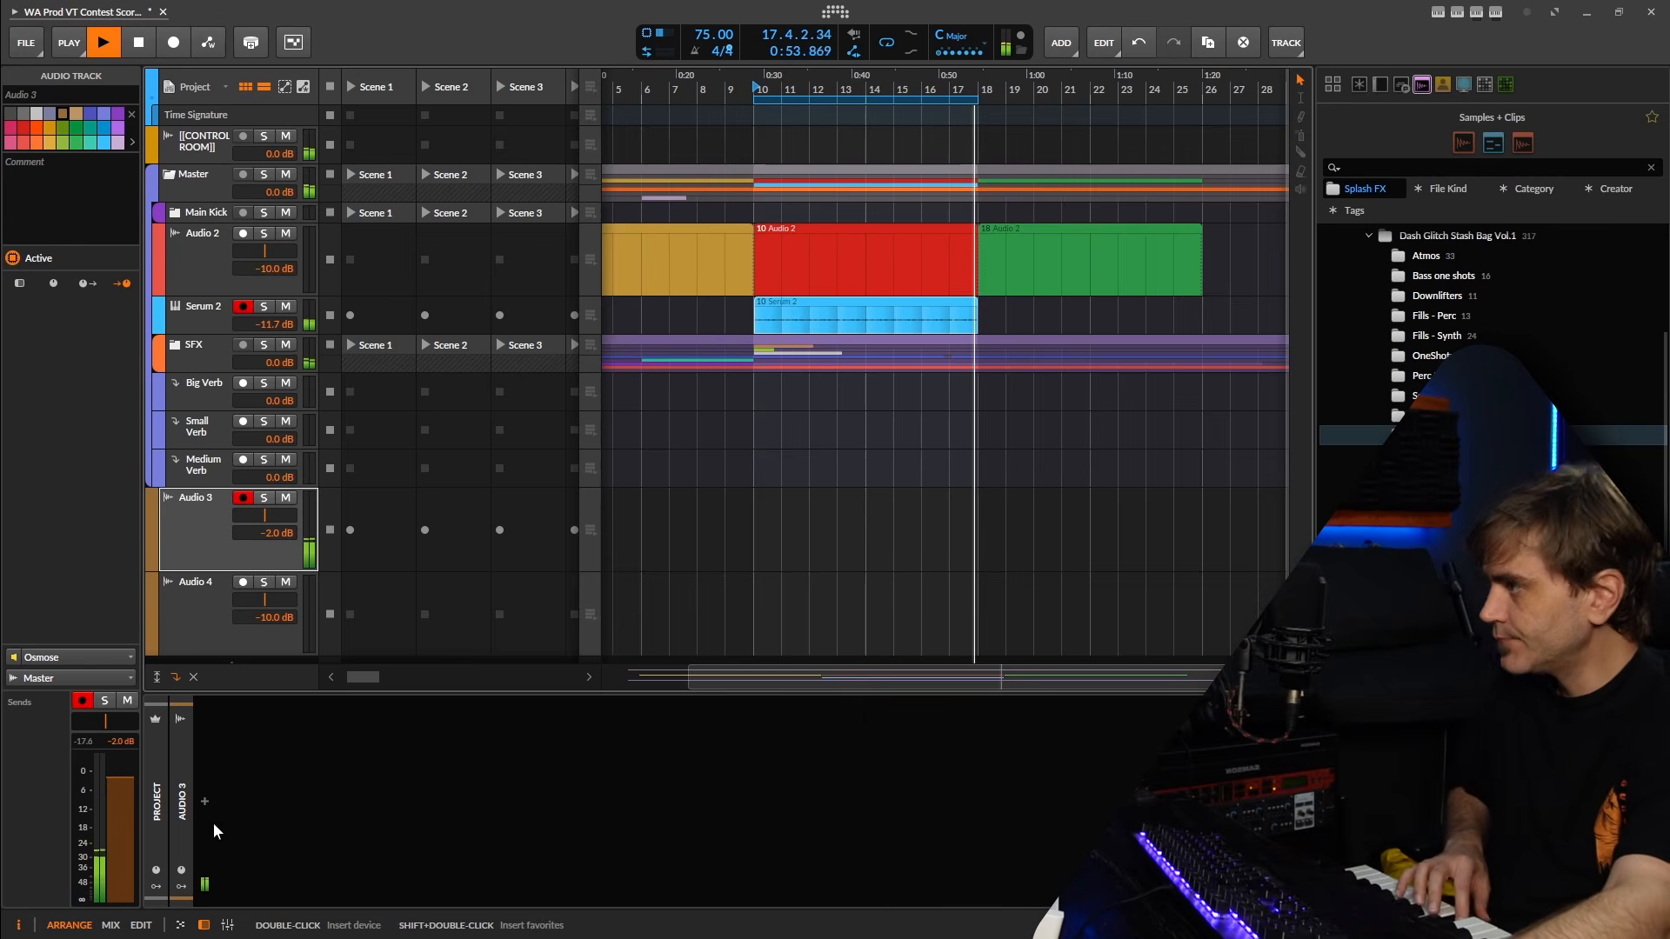
pyautogui.click(204, 802)
pyautogui.write('big')
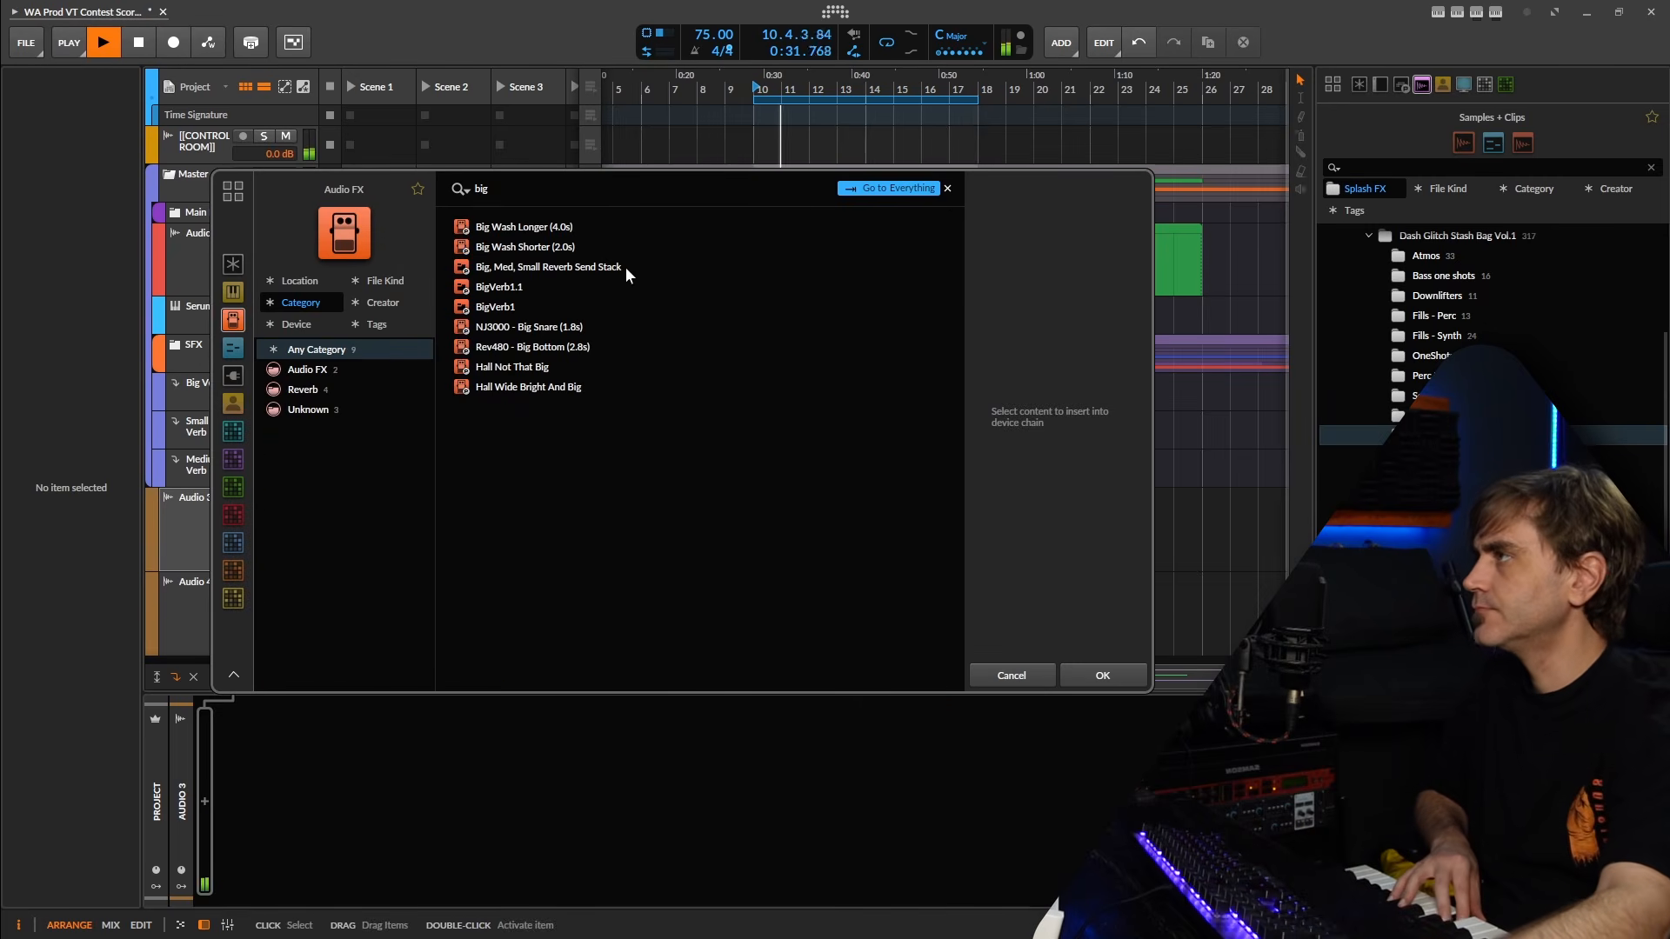
pyautogui.click(625, 266)
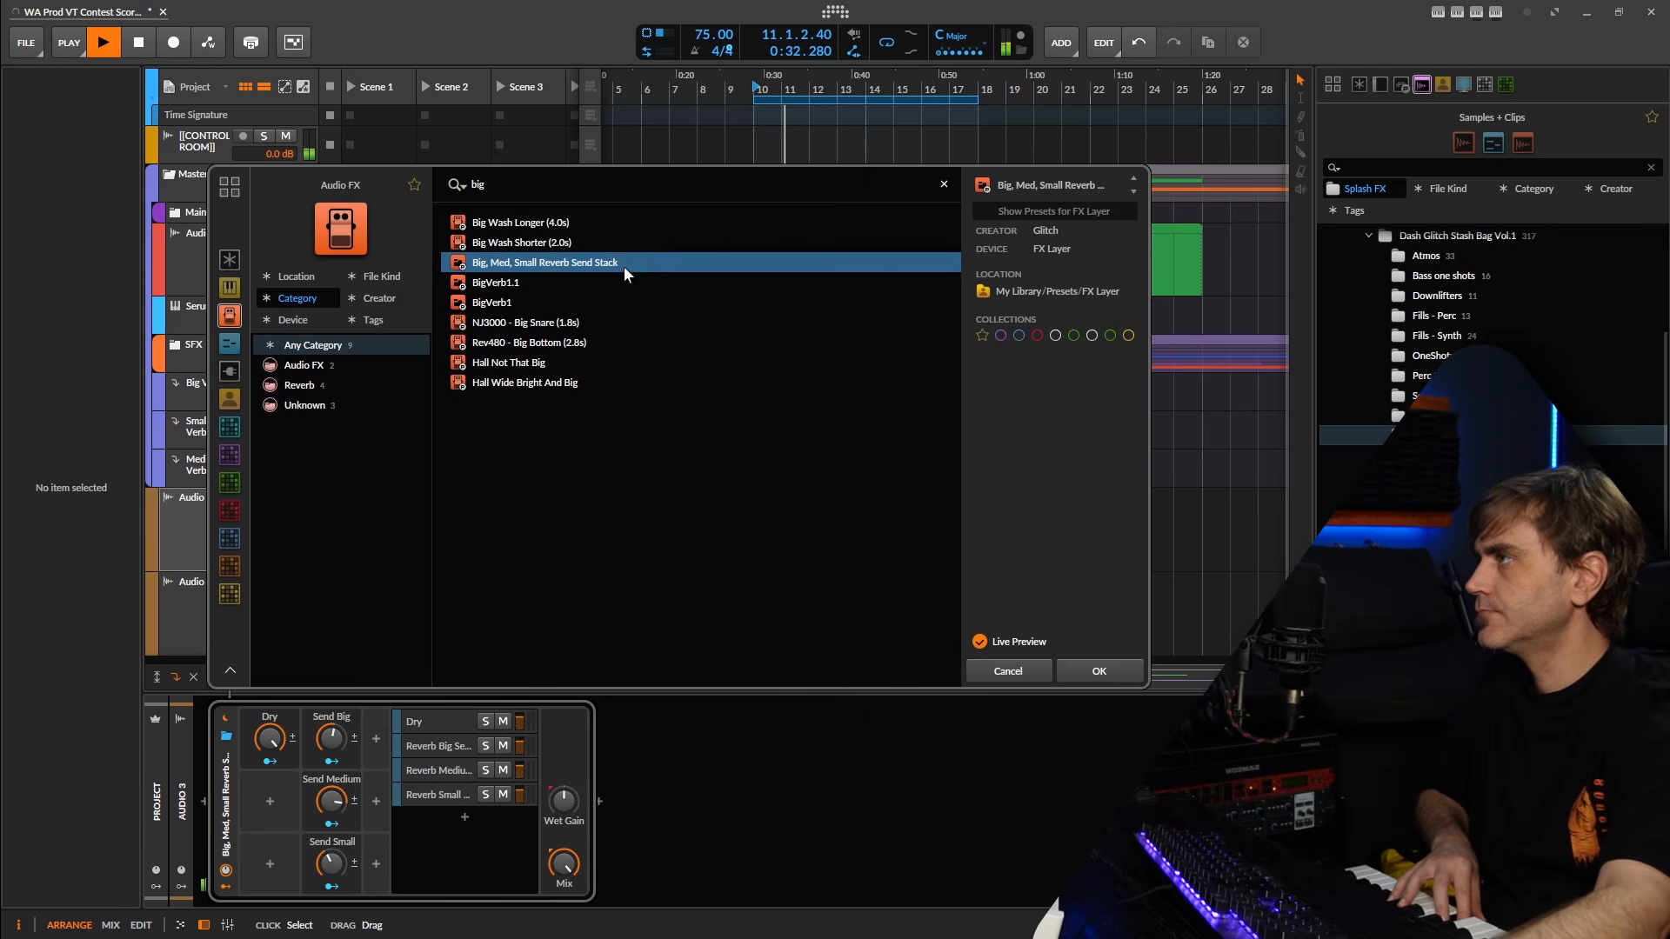
pyautogui.click(1098, 671)
pyautogui.click(217, 534)
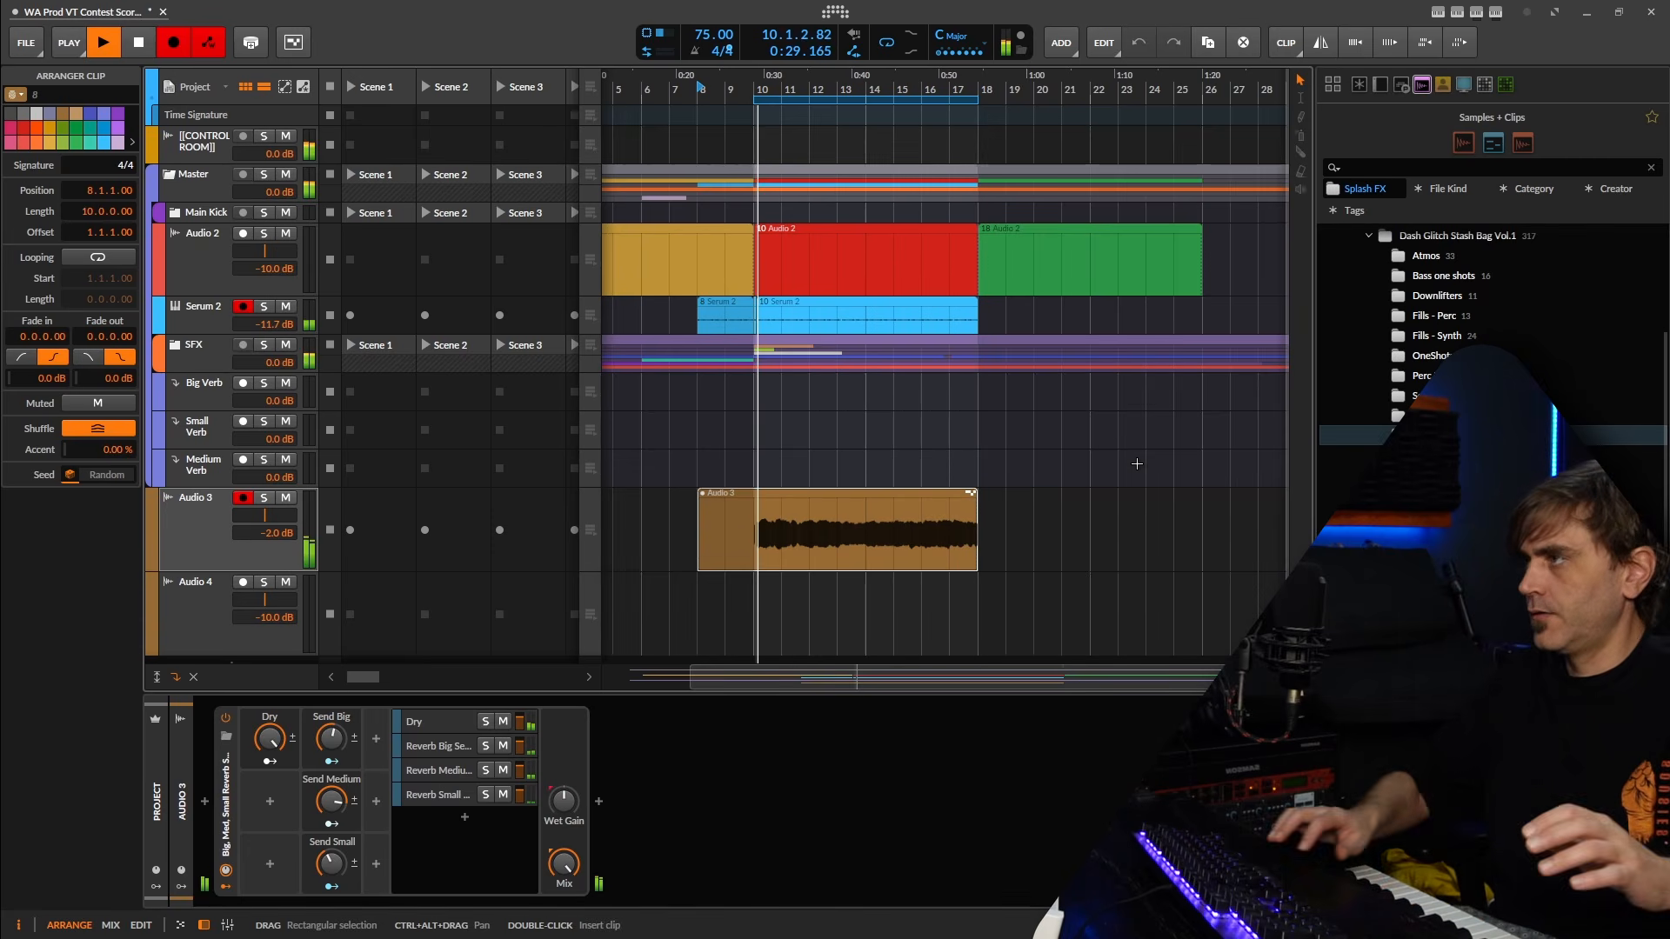
# Stop recording and clean up the Audio 3 take, deleting the leftover events and extending the main event's start to just before bar 3.
pyautogui.press('space')
pyautogui.press('space')
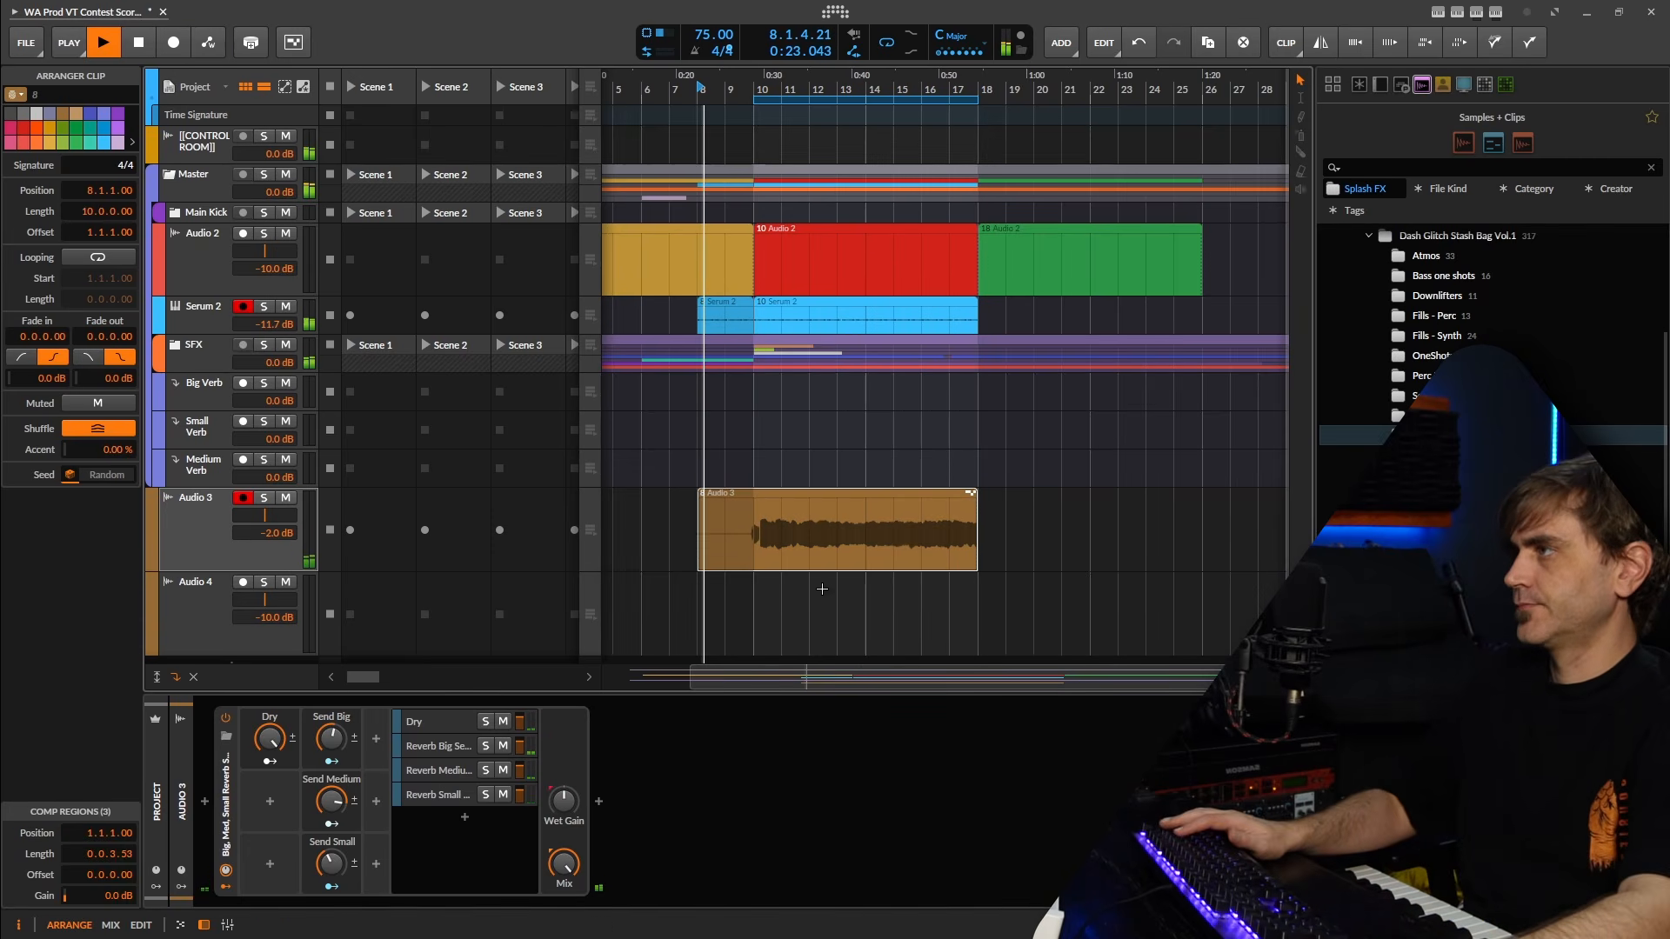
pyautogui.doubleClick(821, 526)
pyautogui.click(467, 489)
pyautogui.press('Delete')
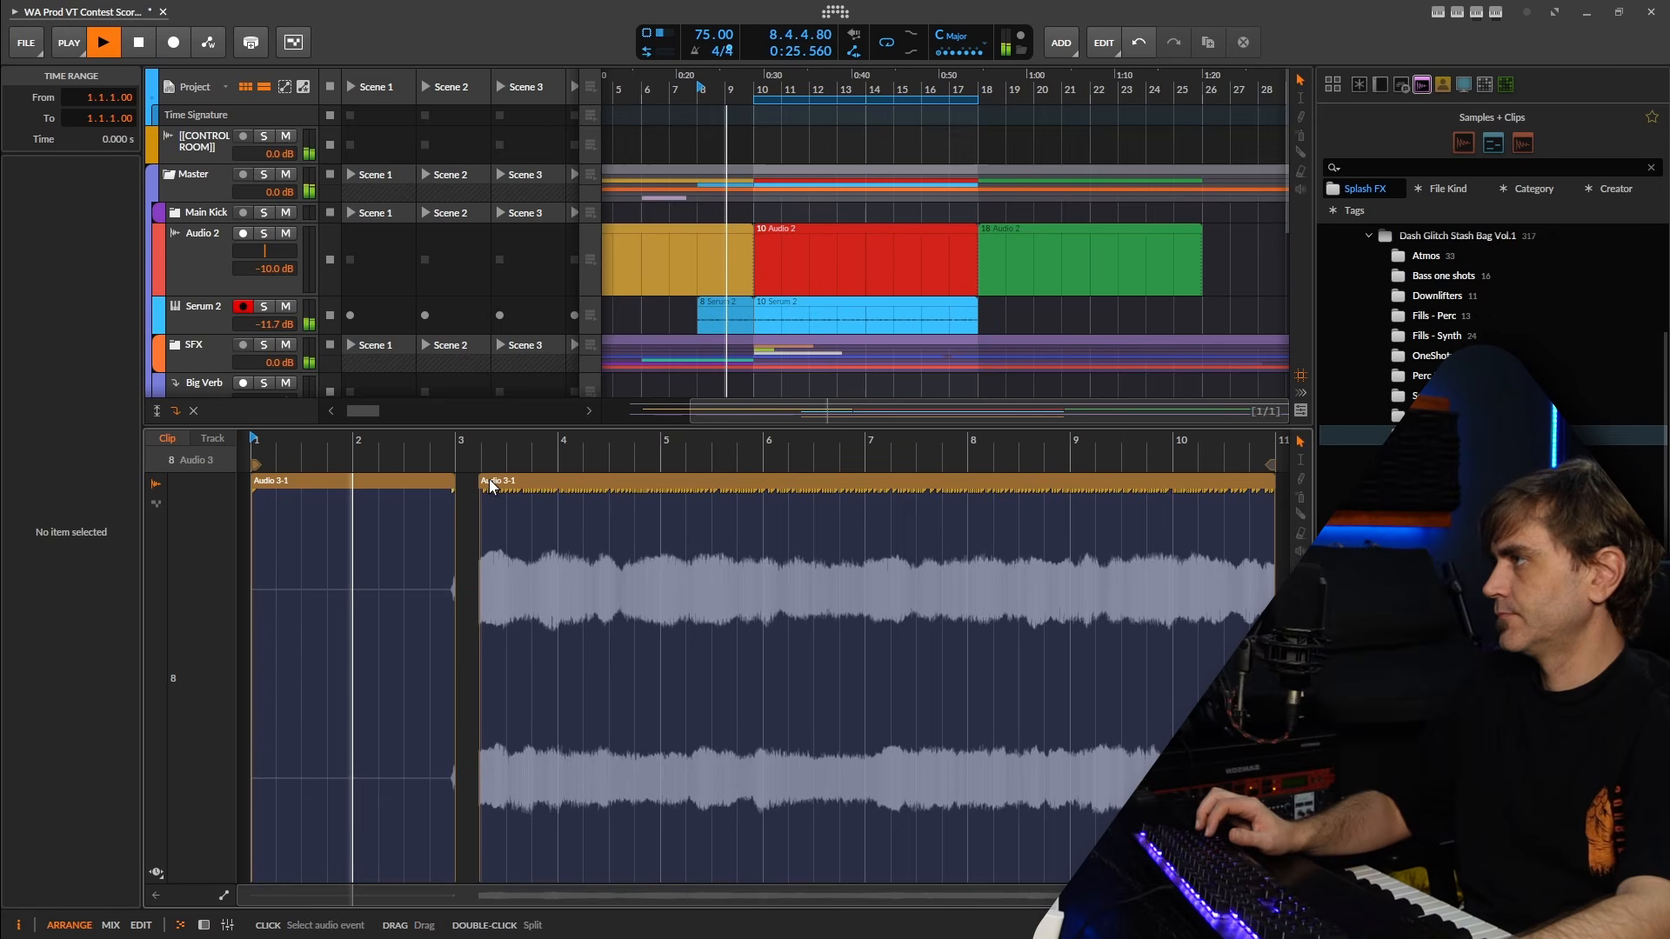
pyautogui.moveTo(481, 482); pyautogui.dragTo(426, 484)
pyautogui.click(399, 478)
pyautogui.press('Delete')
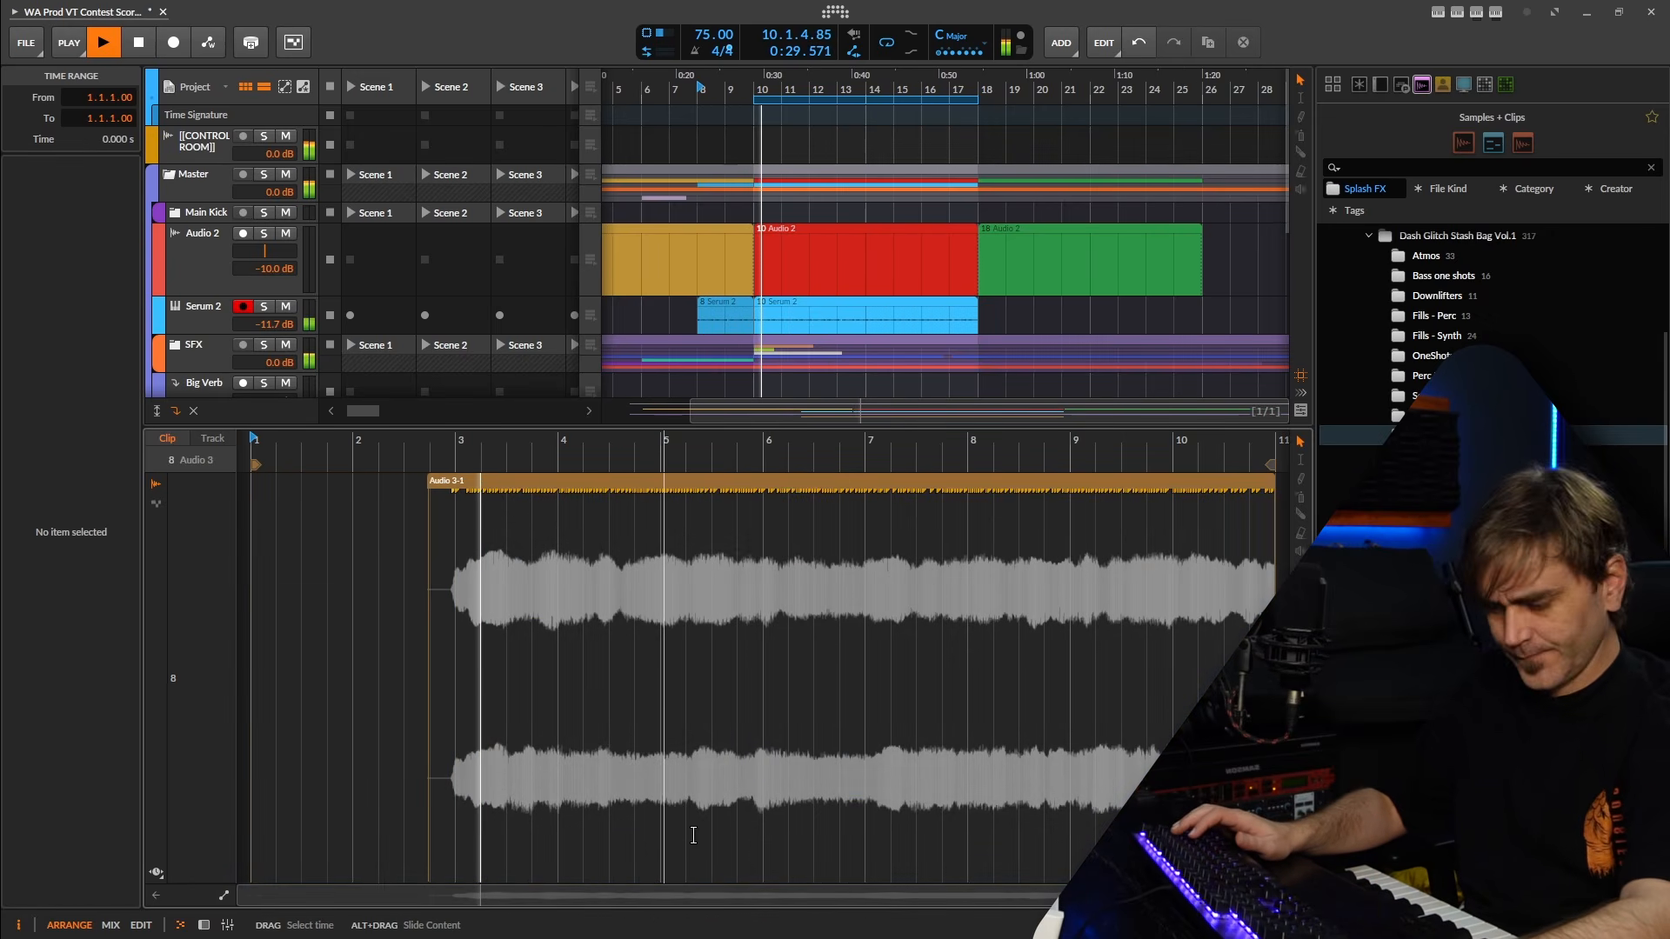
pyautogui.click(206, 926)
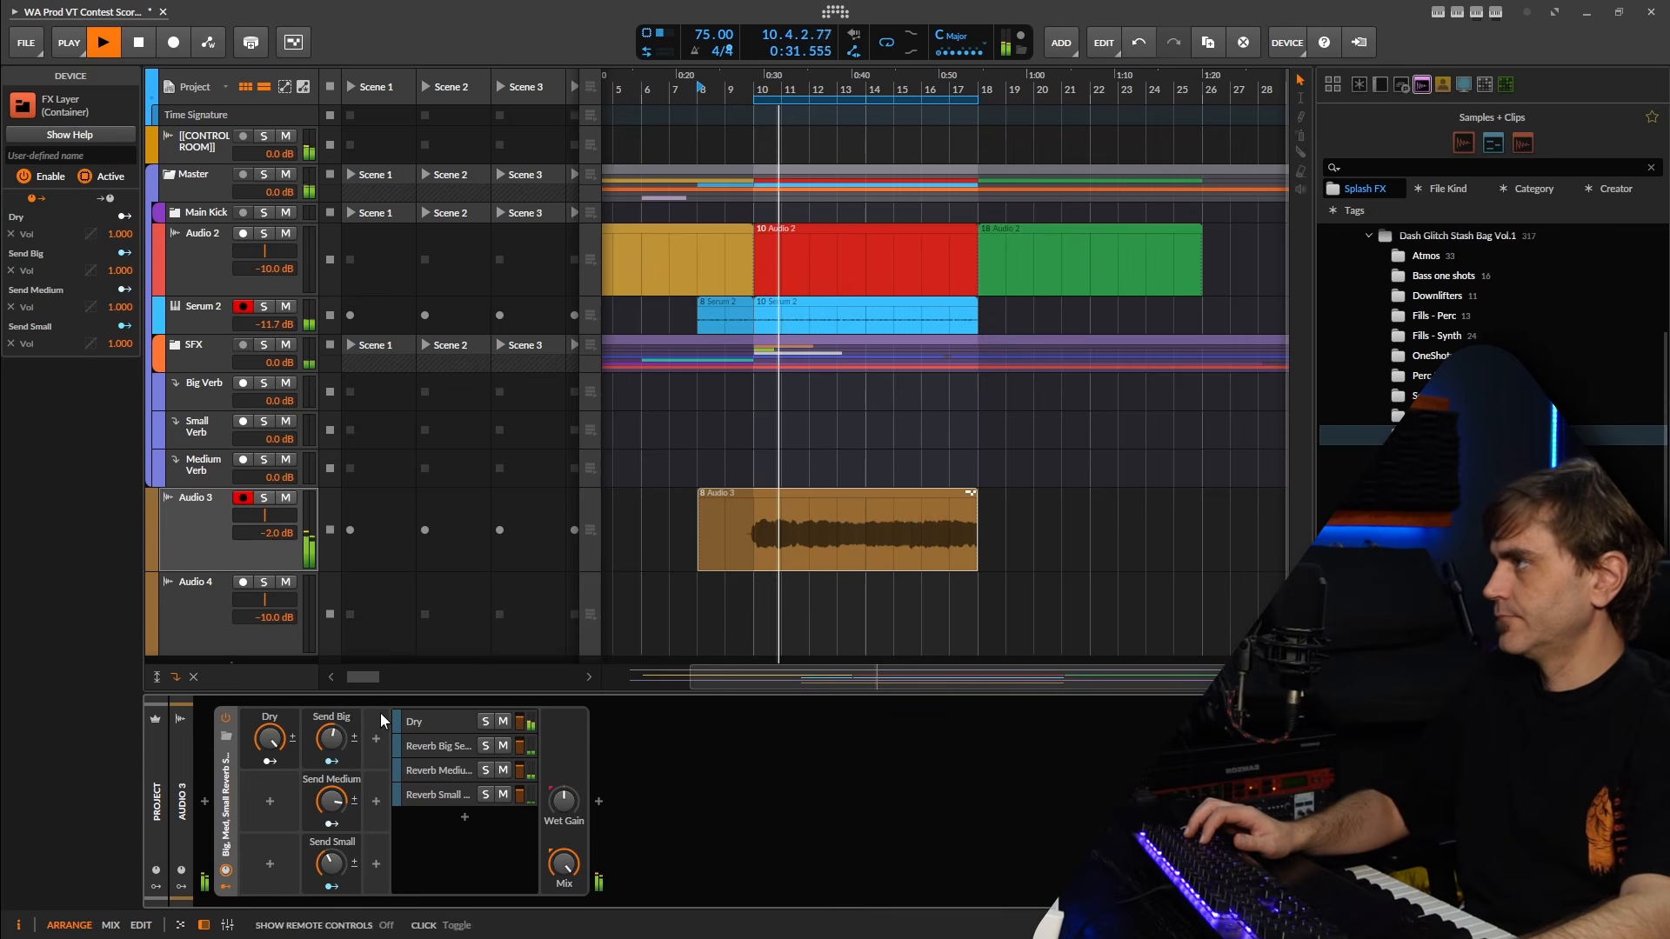
# Record further Osmose layers on the armed Audio 3 track, starting from bar 8.
pyautogui.click(207, 520)
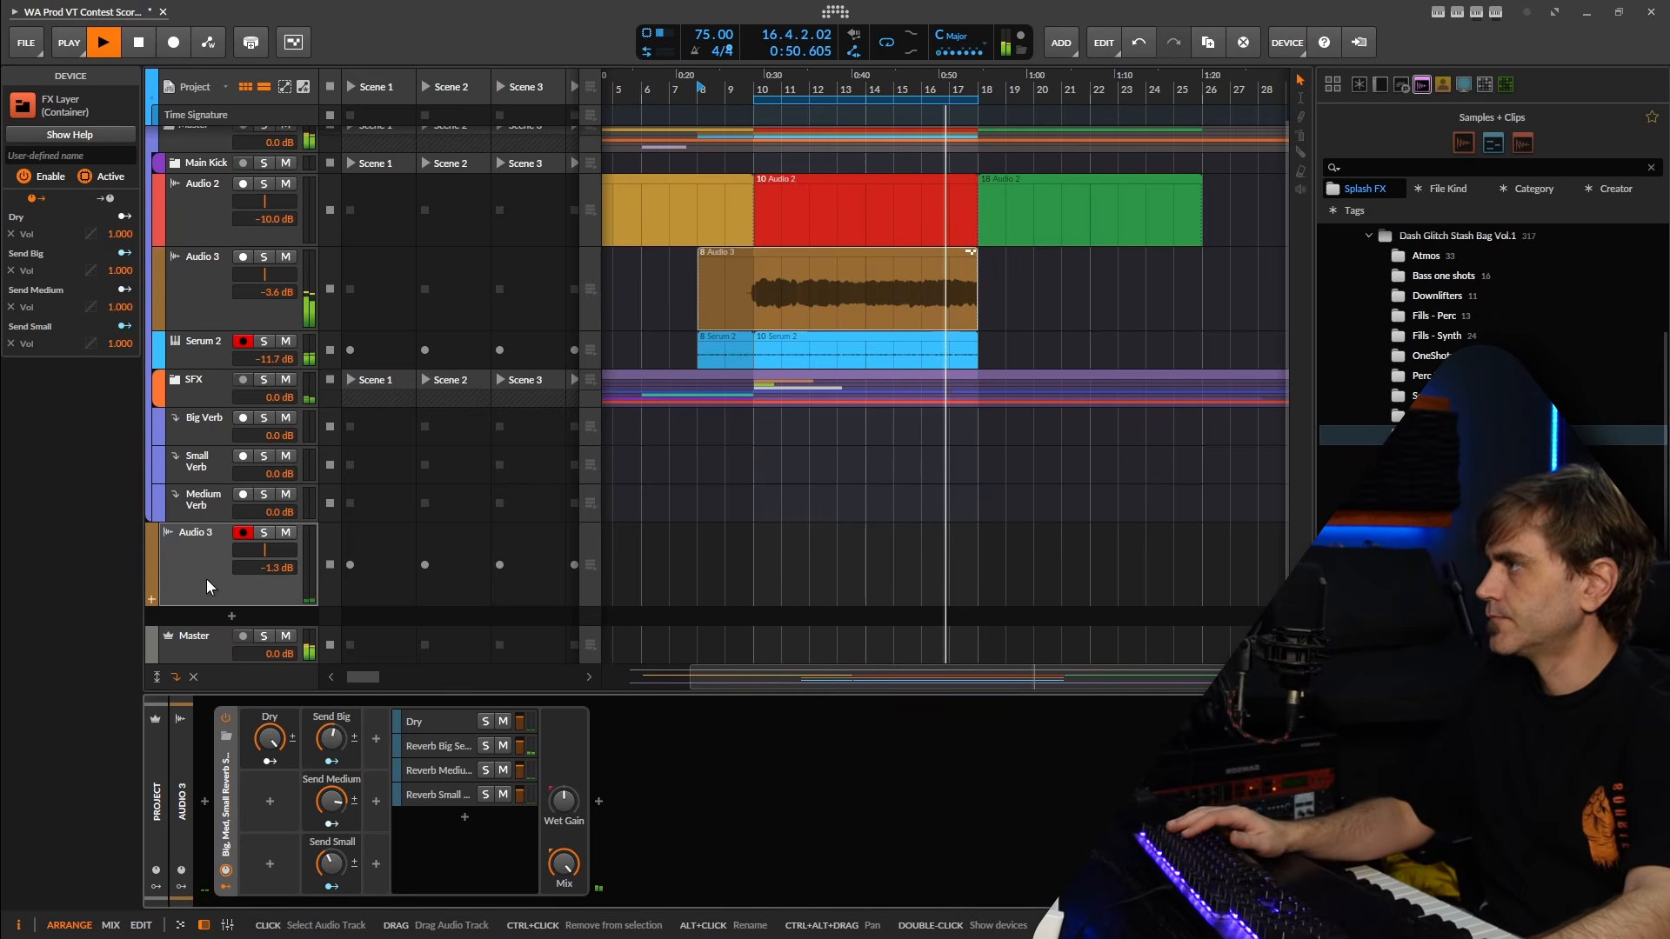
pyautogui.click(171, 44)
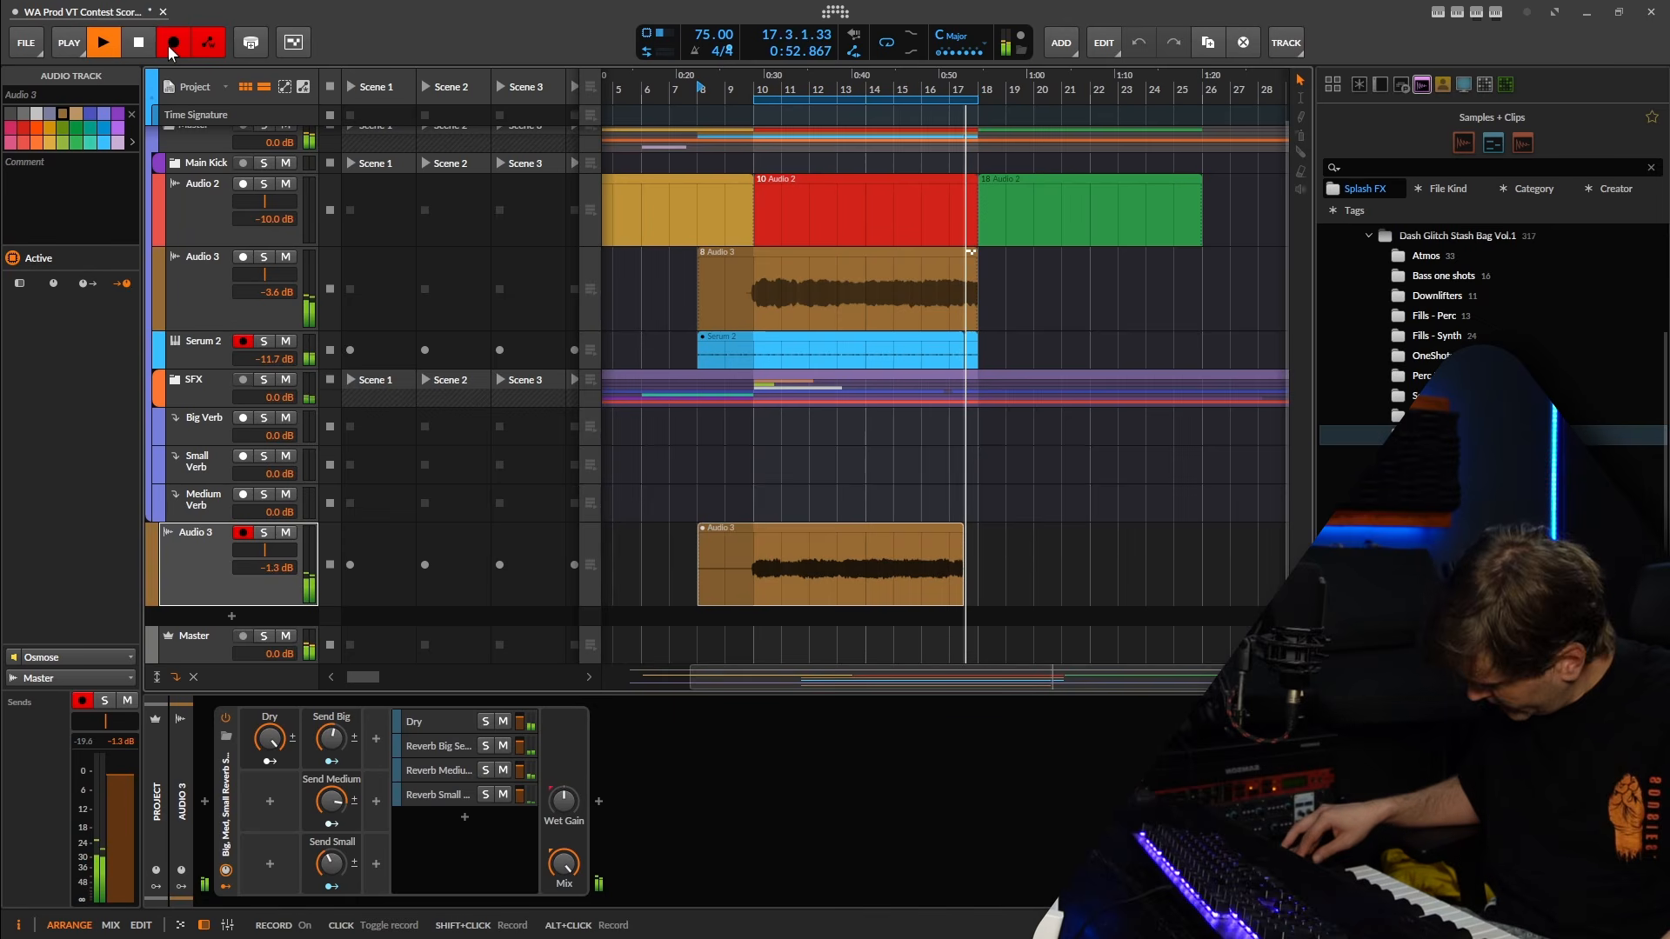
pyautogui.click(169, 46)
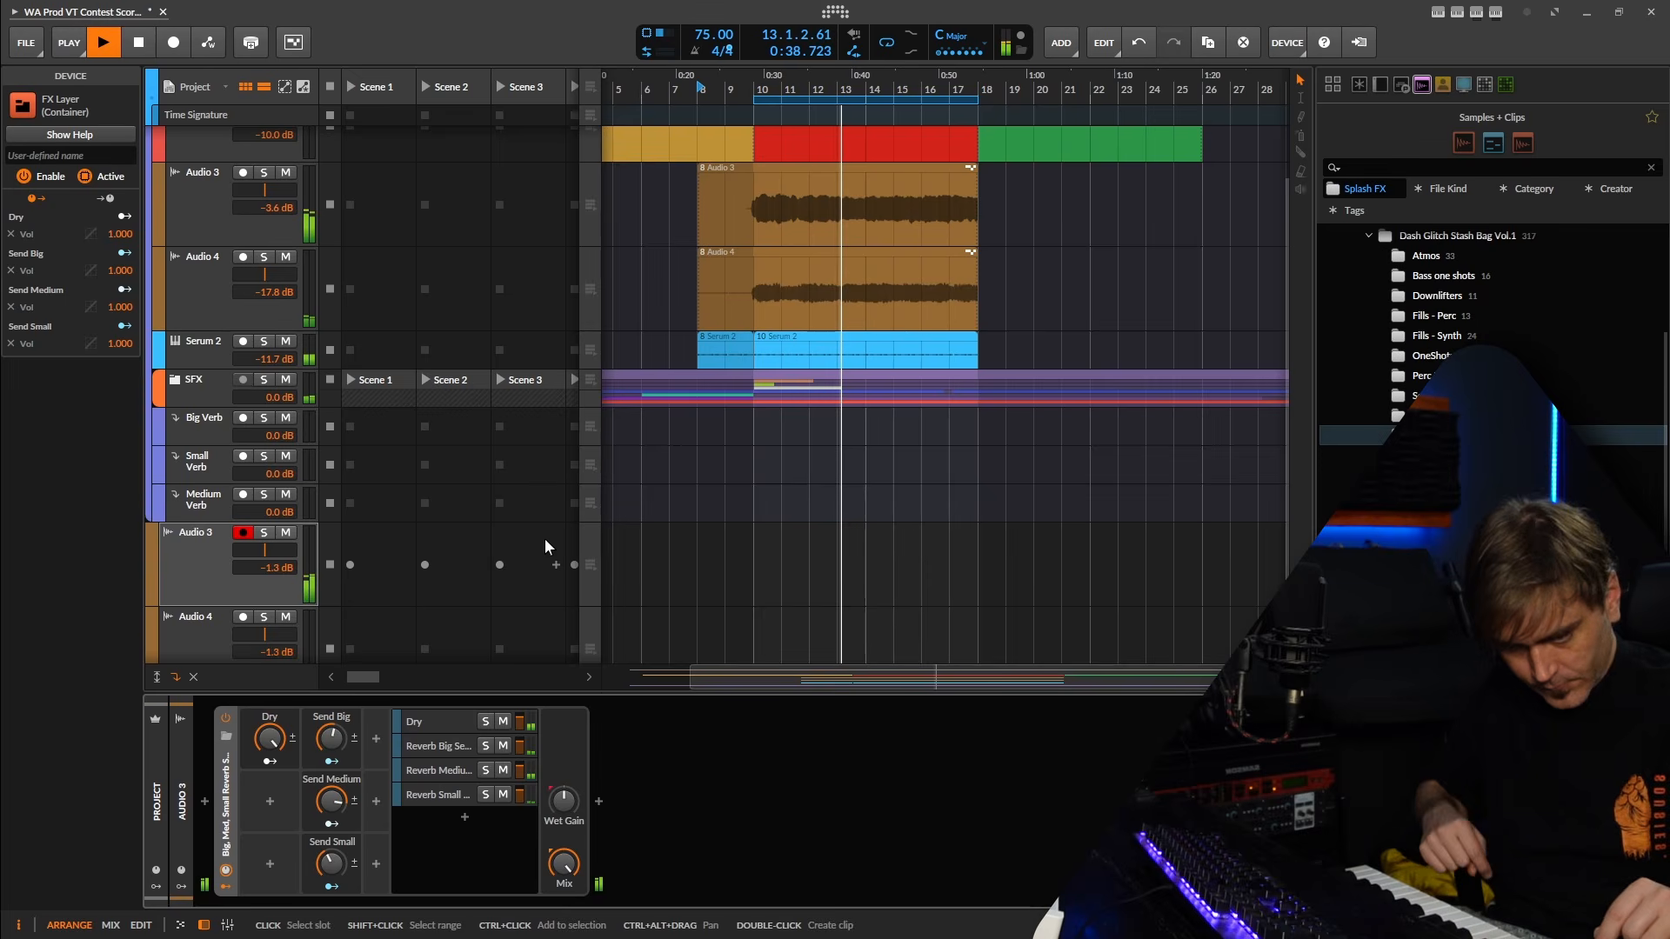
pyautogui.click(162, 48)
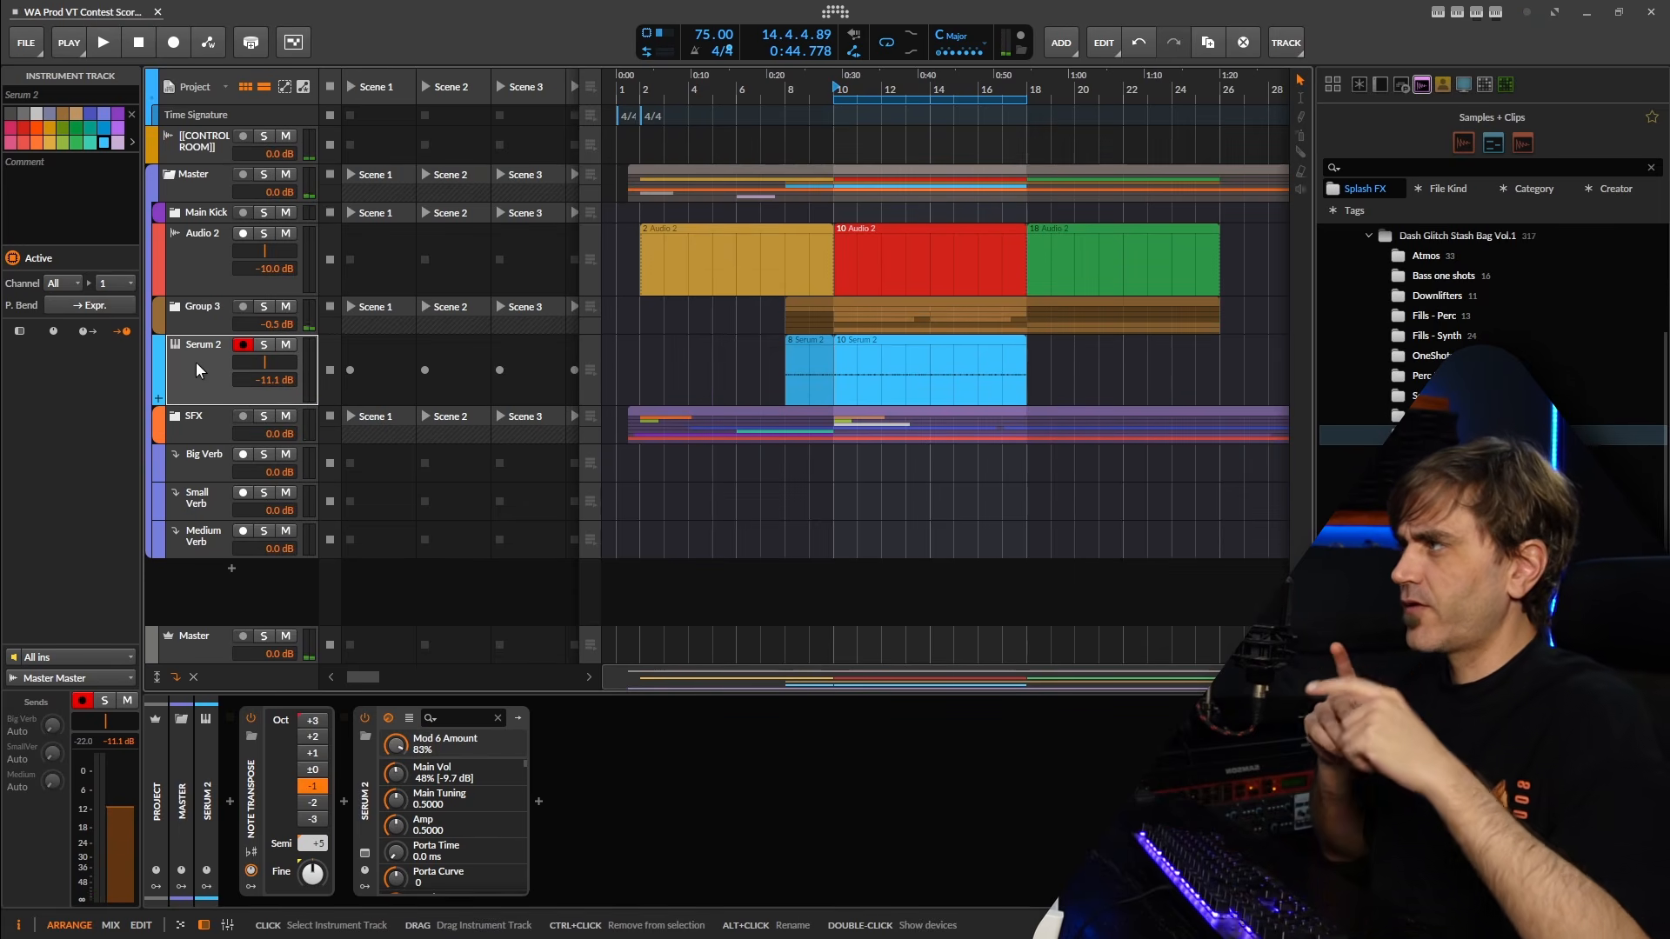
# Play back the section from the start of the eight-bar Serum 2 clip at bar 10.
pyautogui.click(933, 406)
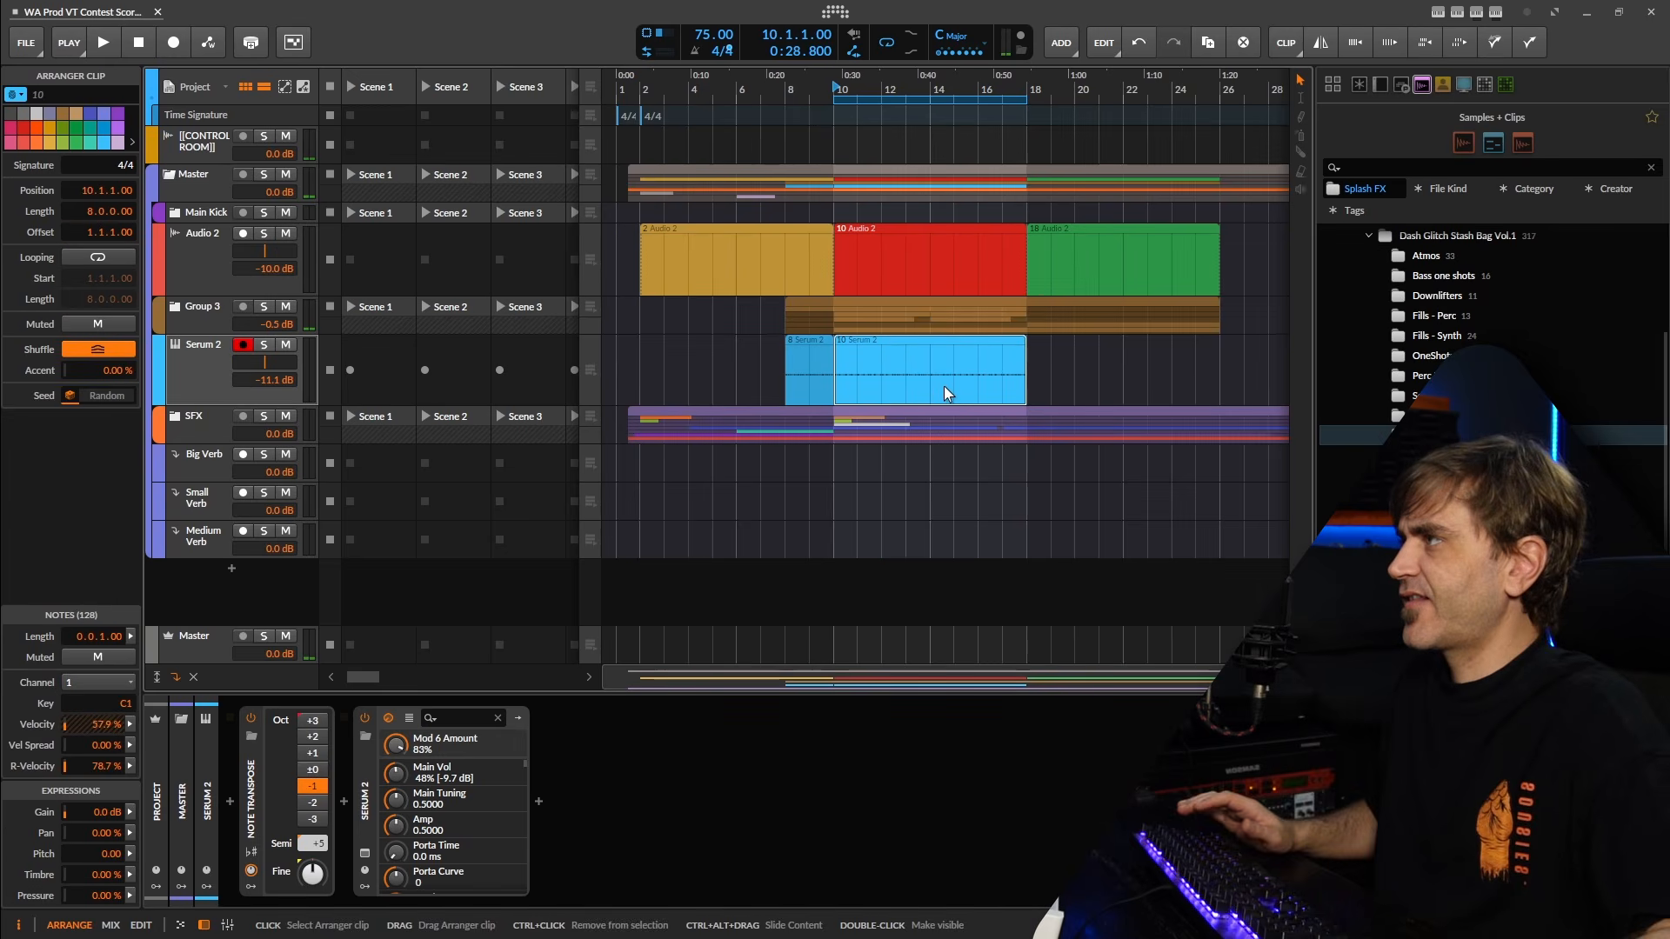
pyautogui.press('space')
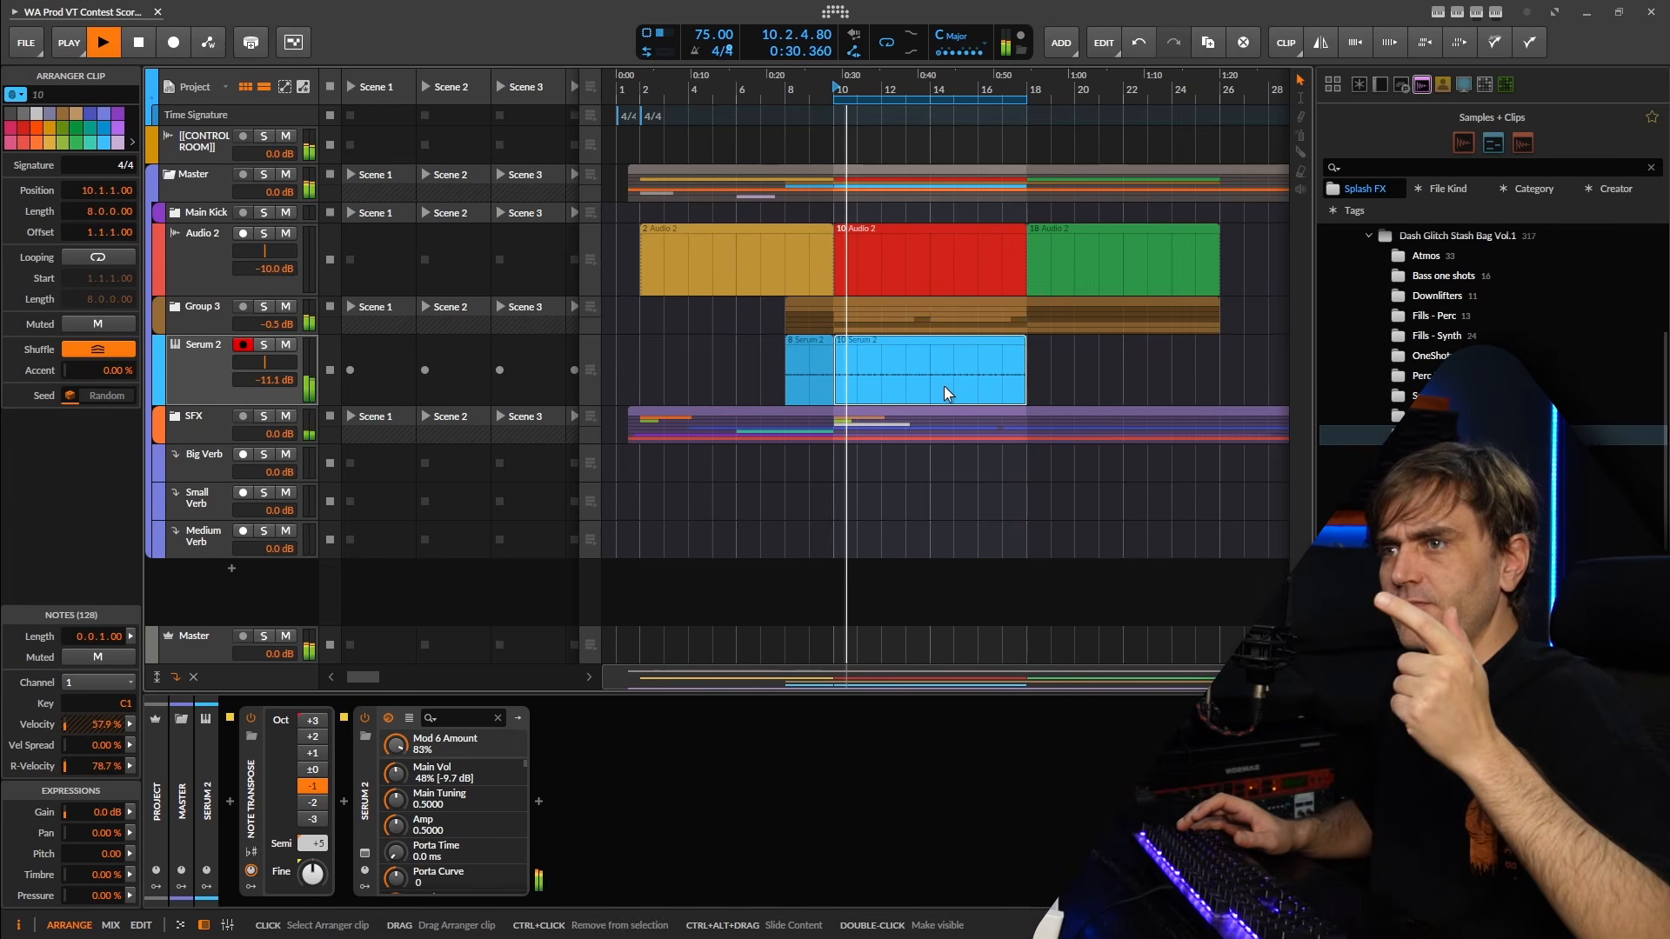
pyautogui.press('space')
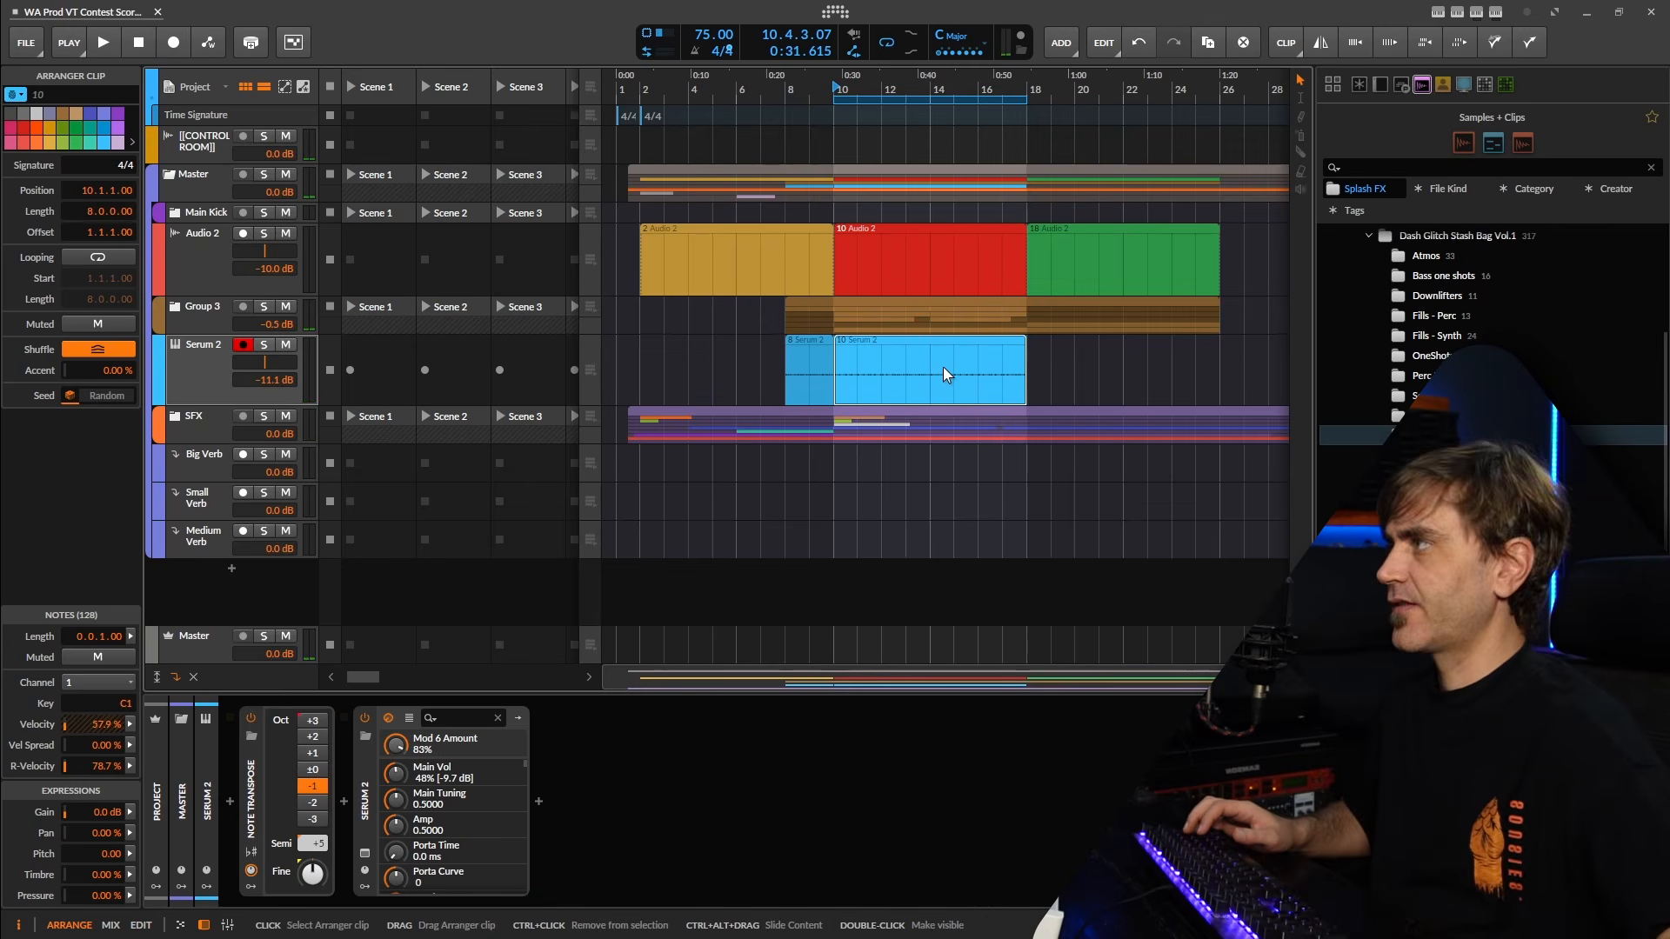
# Add a Poly Grid instrument track and place it directly below Serum 2 inside the Master group.
pyautogui.click(233, 565)
pyautogui.write('grid')
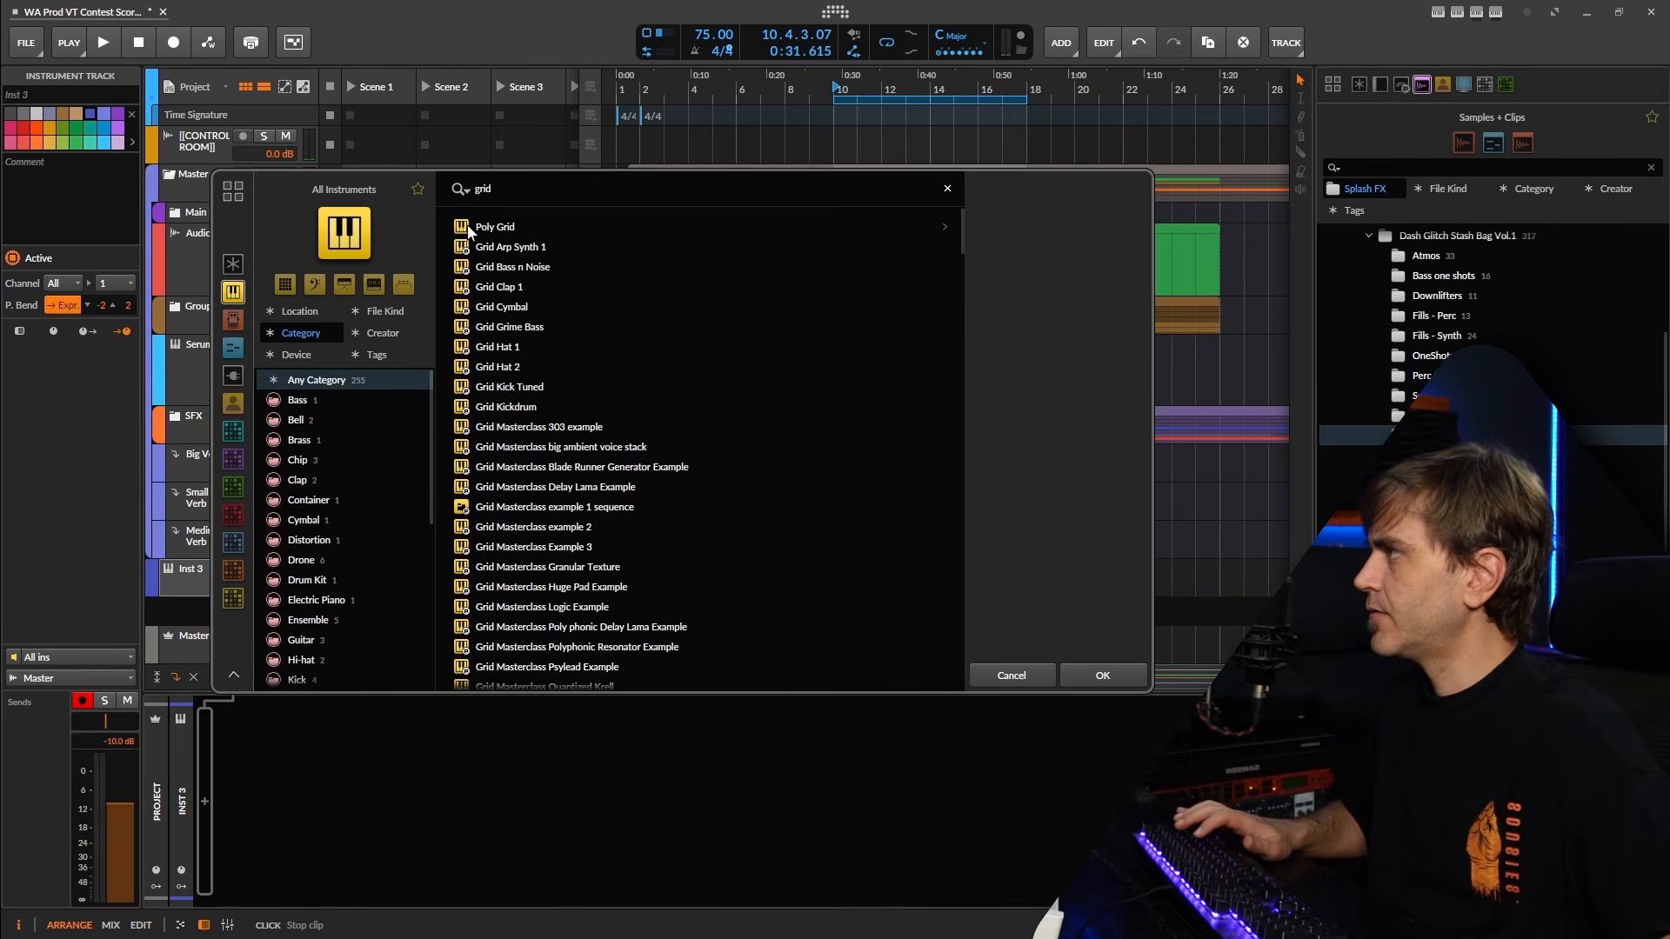
pyautogui.press('Down')
pyautogui.click(1068, 666)
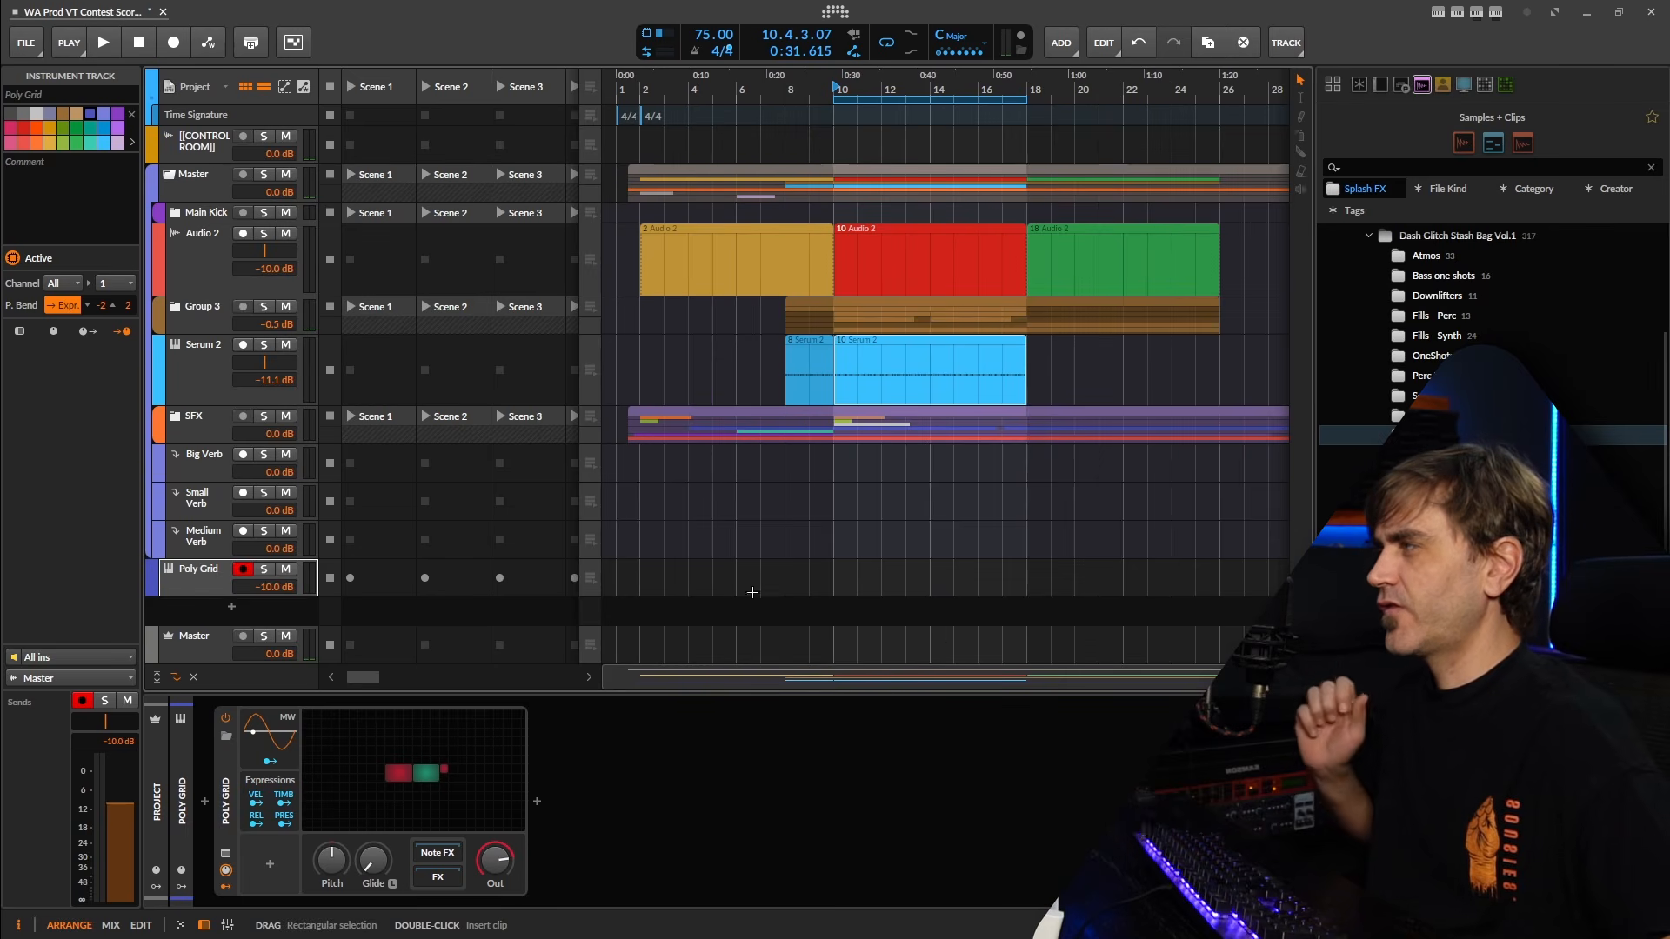
pyautogui.moveTo(202, 585); pyautogui.dragTo(278, 409)
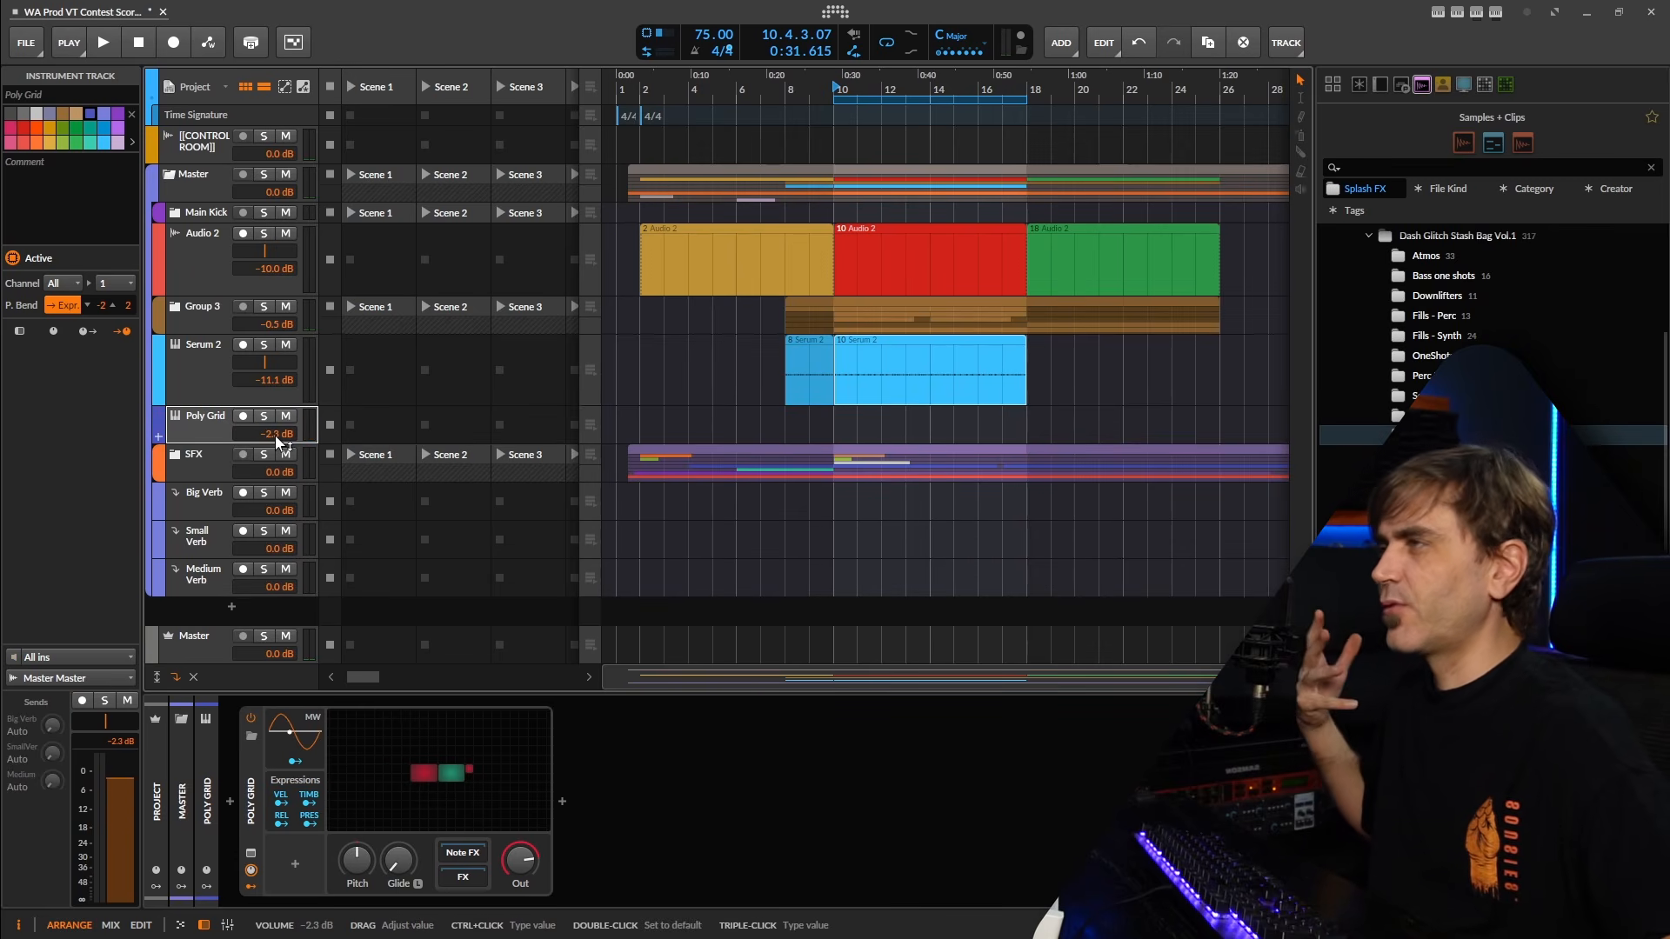
# Replace the Poly Grid's Union oscillator with a Sine and space it apart from the ADSR module.
pyautogui.press('space')
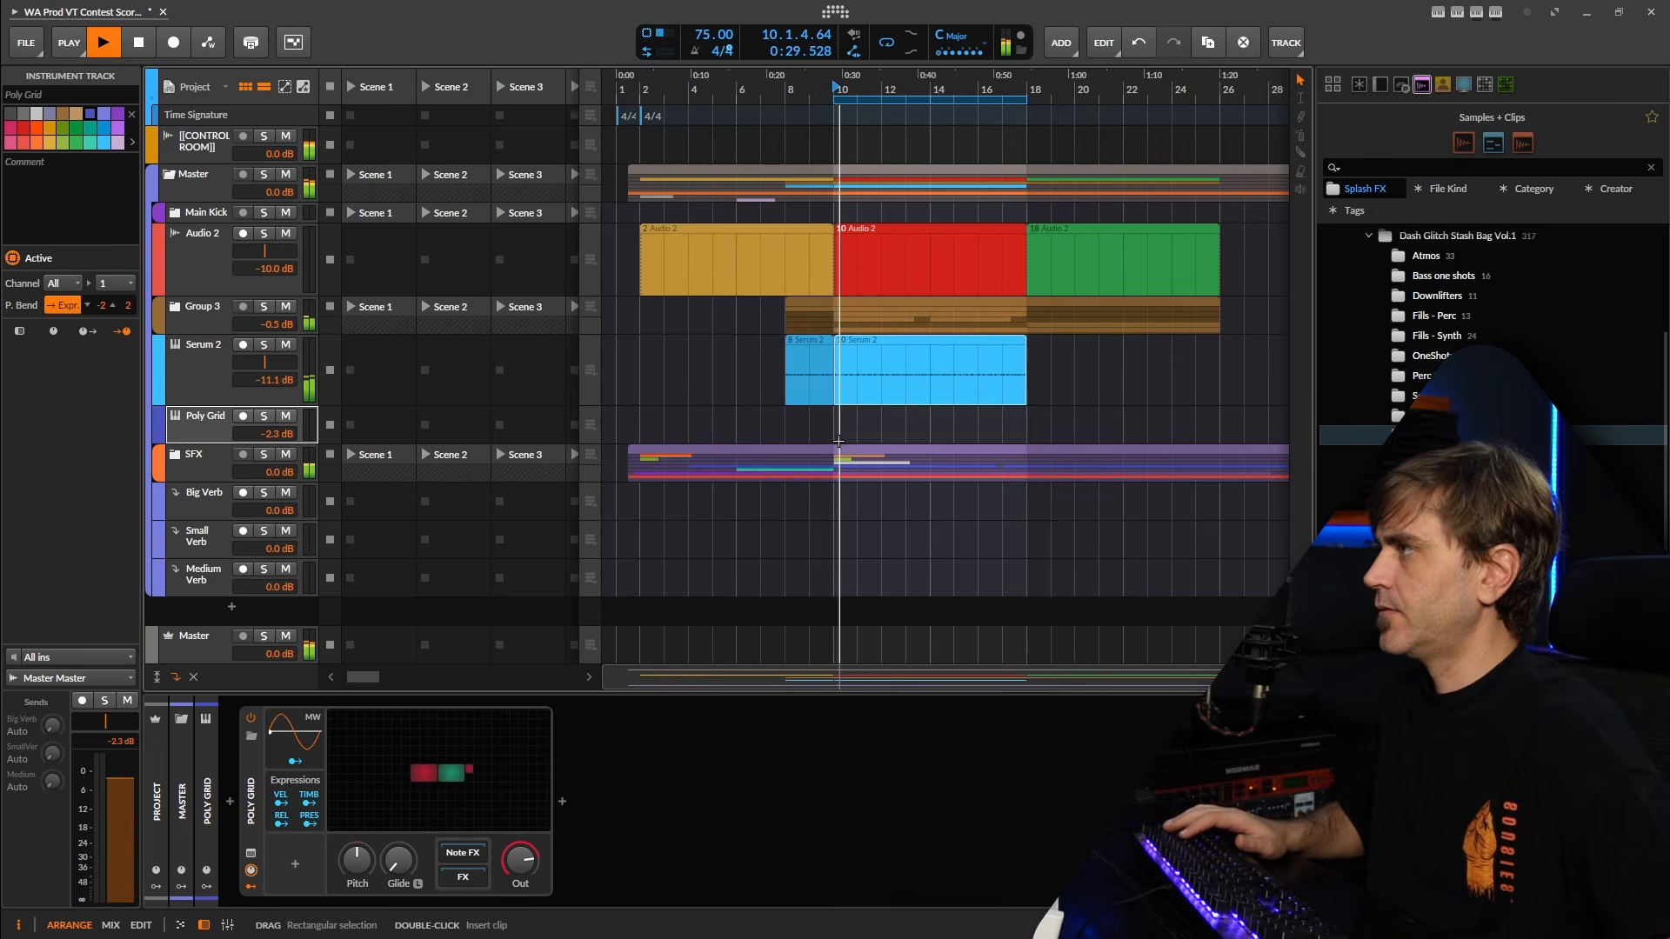
pyautogui.press('space')
pyautogui.doubleClick(426, 758)
pyautogui.rightClick(556, 392)
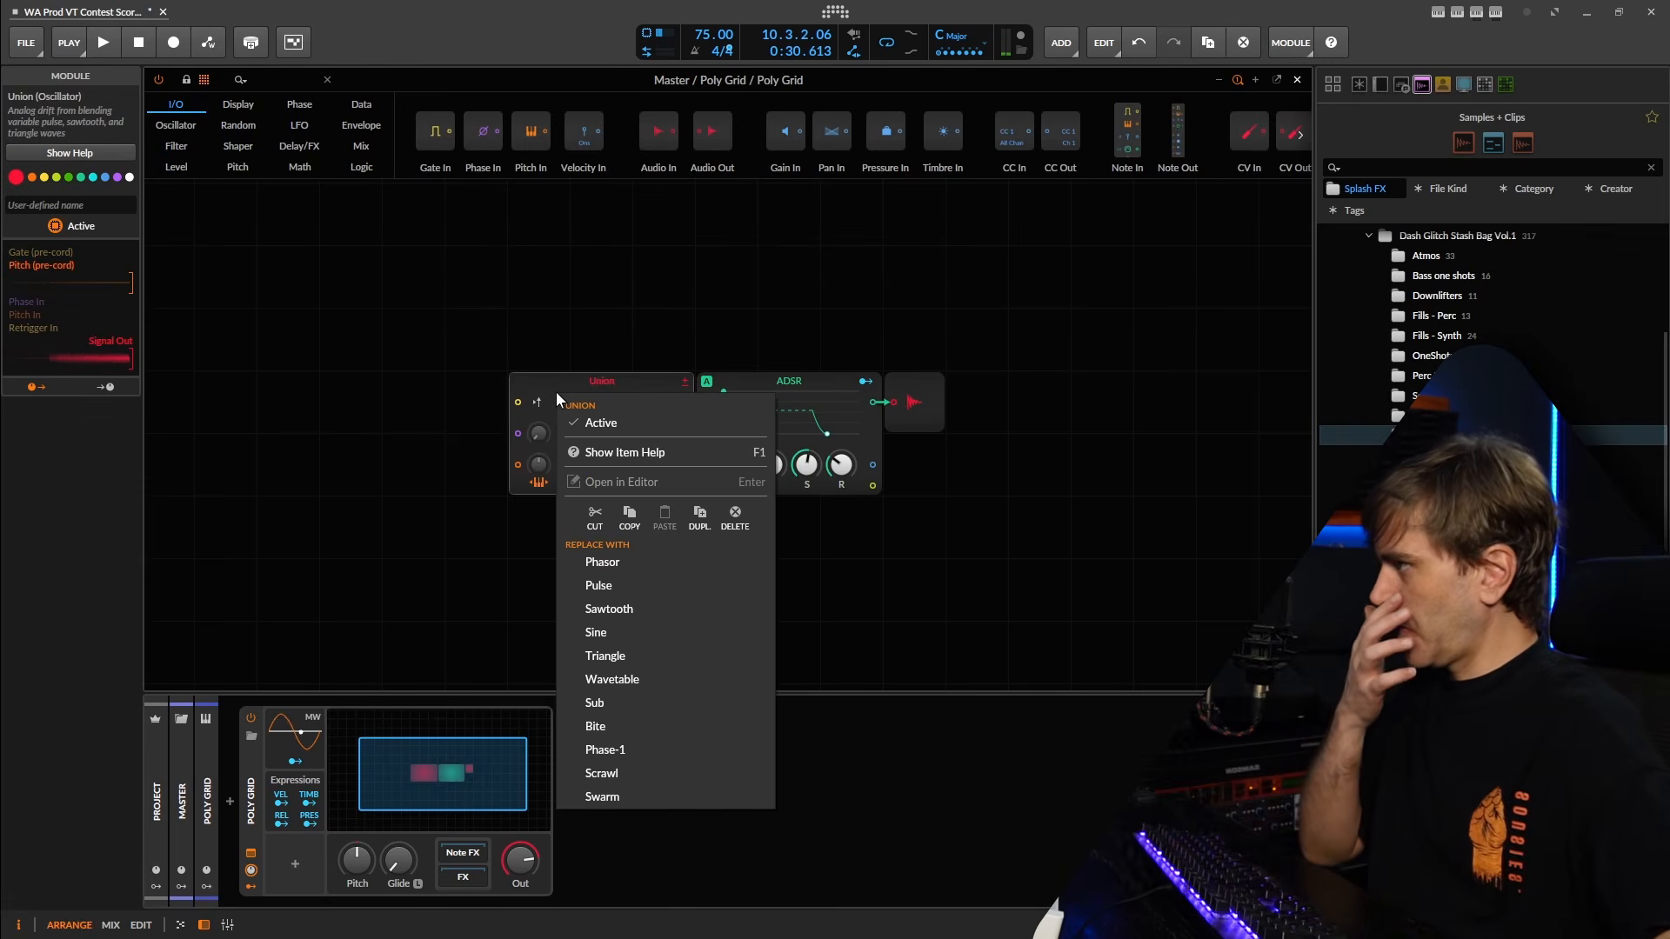
pyautogui.click(624, 634)
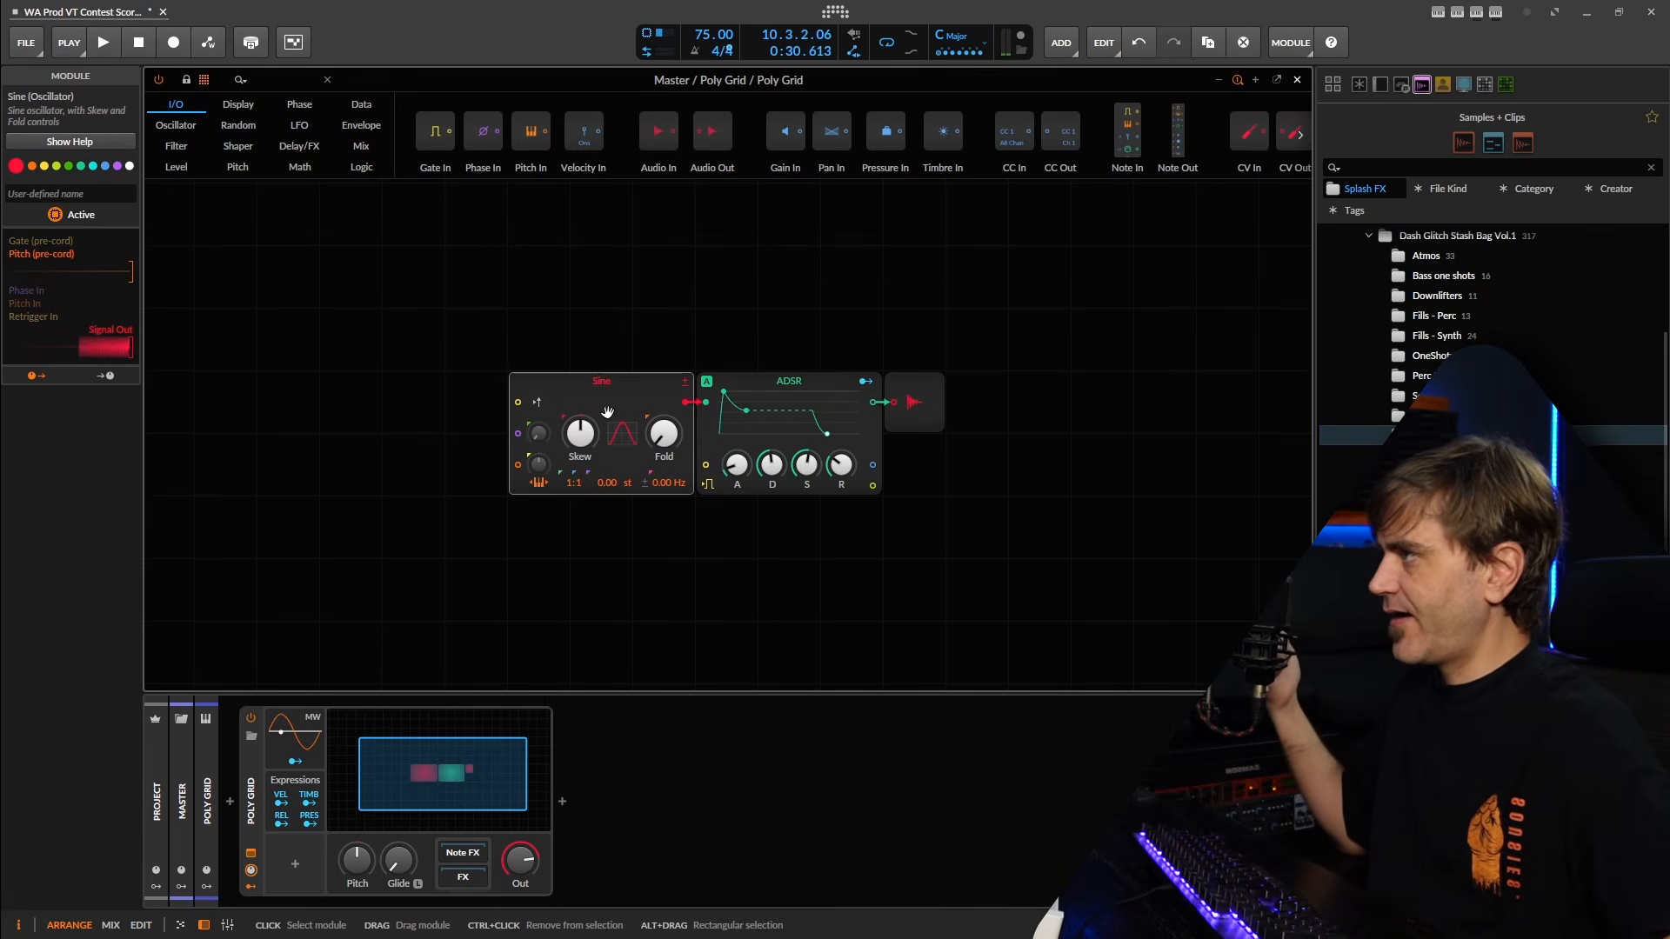
pyautogui.moveTo(576, 400)
pyautogui.mouseDown()
pyautogui.moveTo(637, 390)
pyautogui.moveTo(561, 394)
pyautogui.mouseUp()
pyautogui.press('space')
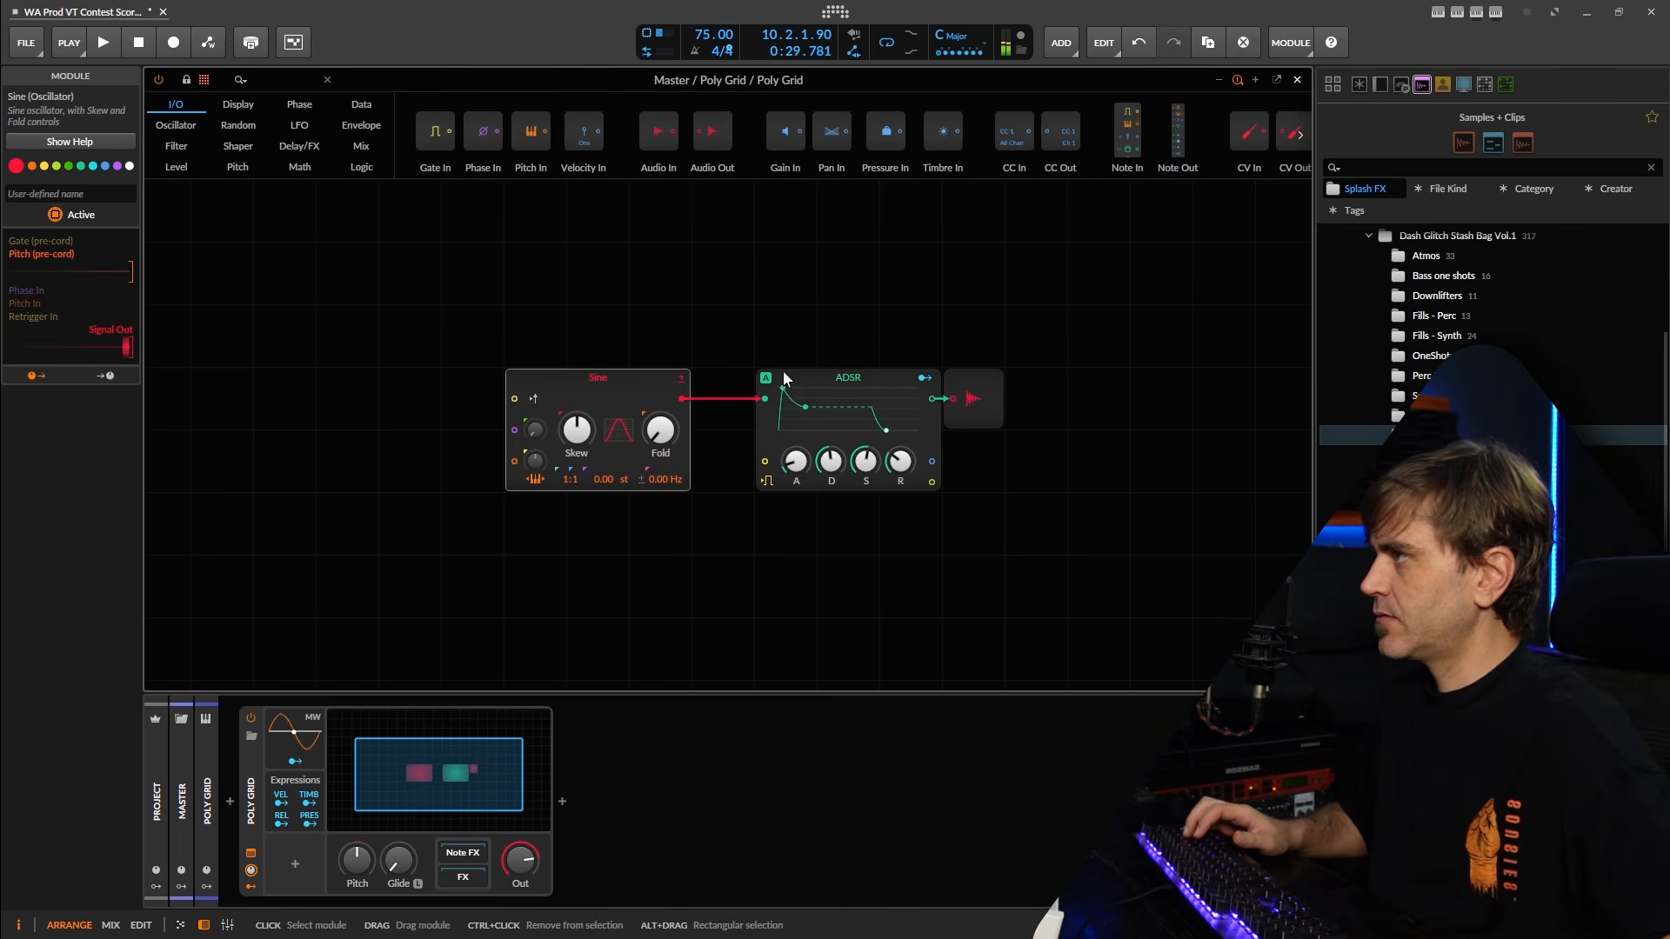
pyautogui.click(1298, 80)
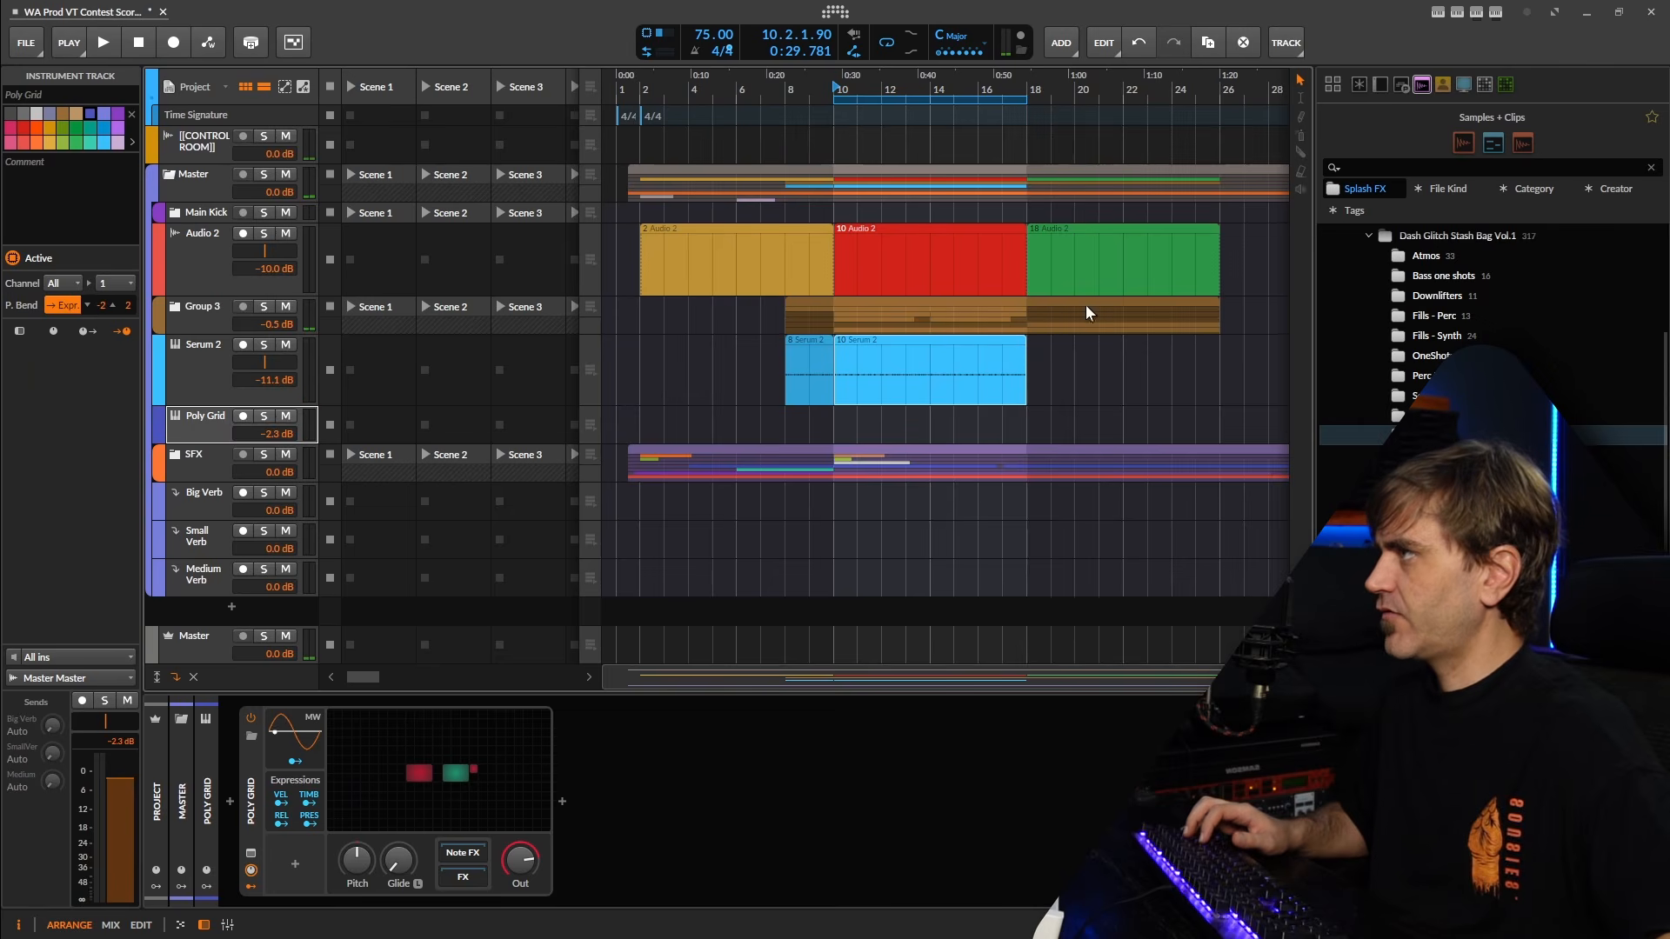
# Copy the eight-bar Serum 2 clip at bar 10 onto the Poly Grid track and open the copy for note editing.
pyautogui.moveTo(935, 384); pyautogui.dragTo(907, 430)
pyautogui.hotkey('ctrl', 'z')
pyautogui.doubleClick(906, 434)
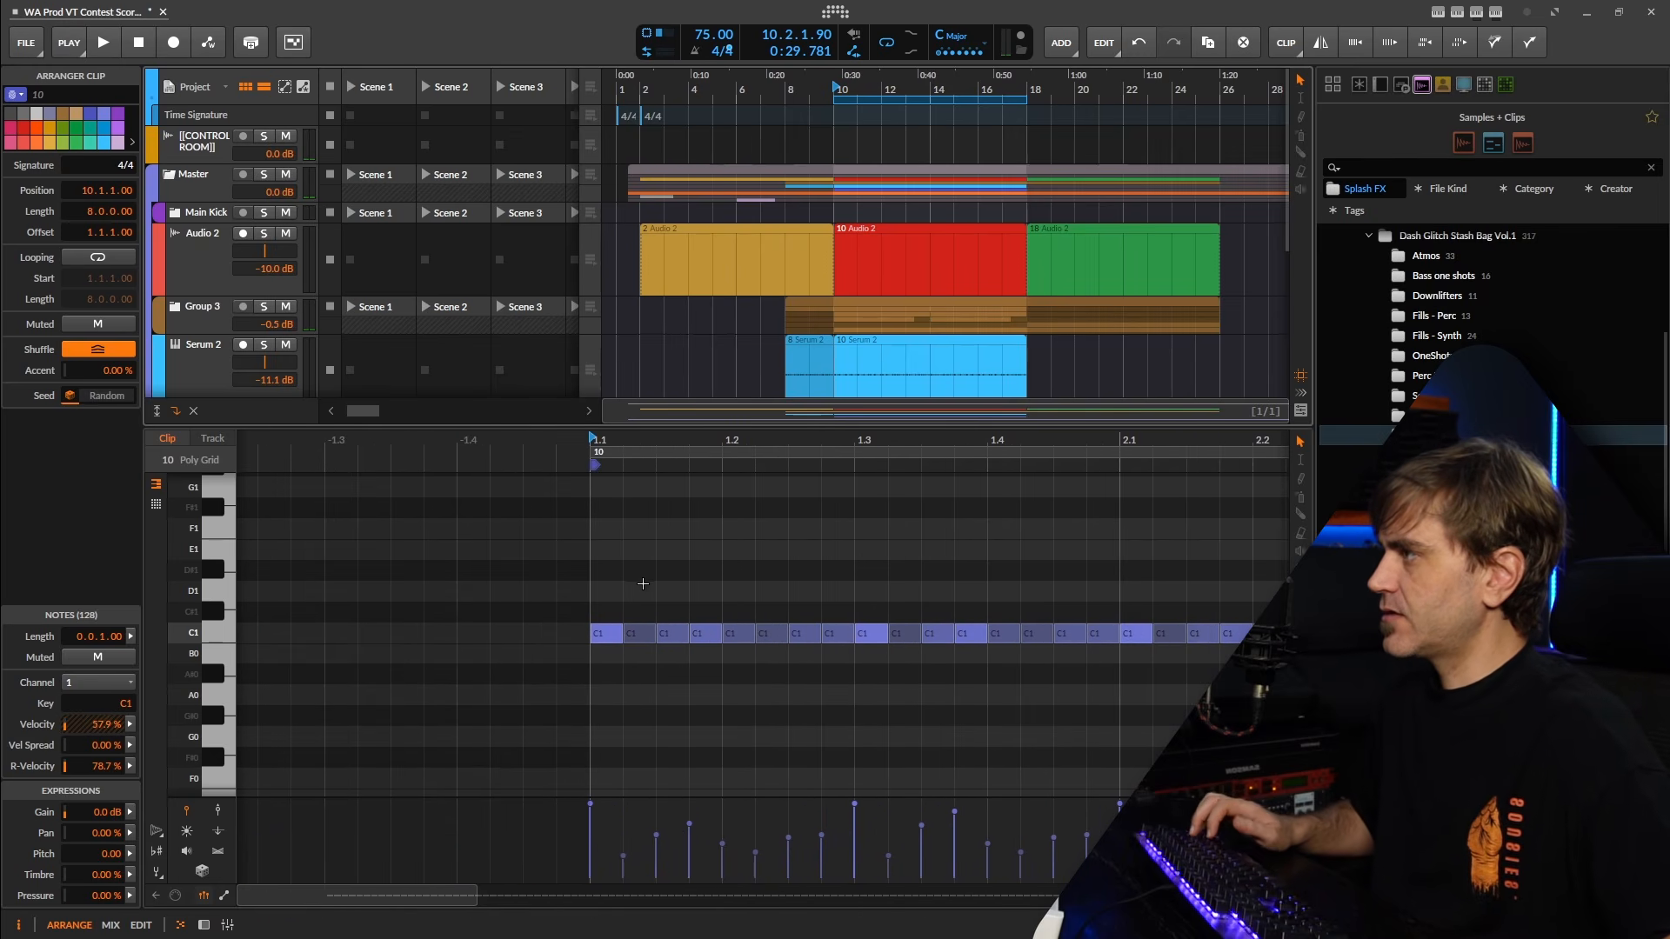
# Thin the opening C1 notes of the Poly Grid clip to 1.1.1, 1.1.4, 1.2.3 and 1.3.1, removing the note at 1.3.2.
pyautogui.moveTo(643, 584); pyautogui.dragTo(828, 665)
pyautogui.press('Delete')
pyautogui.press('space')
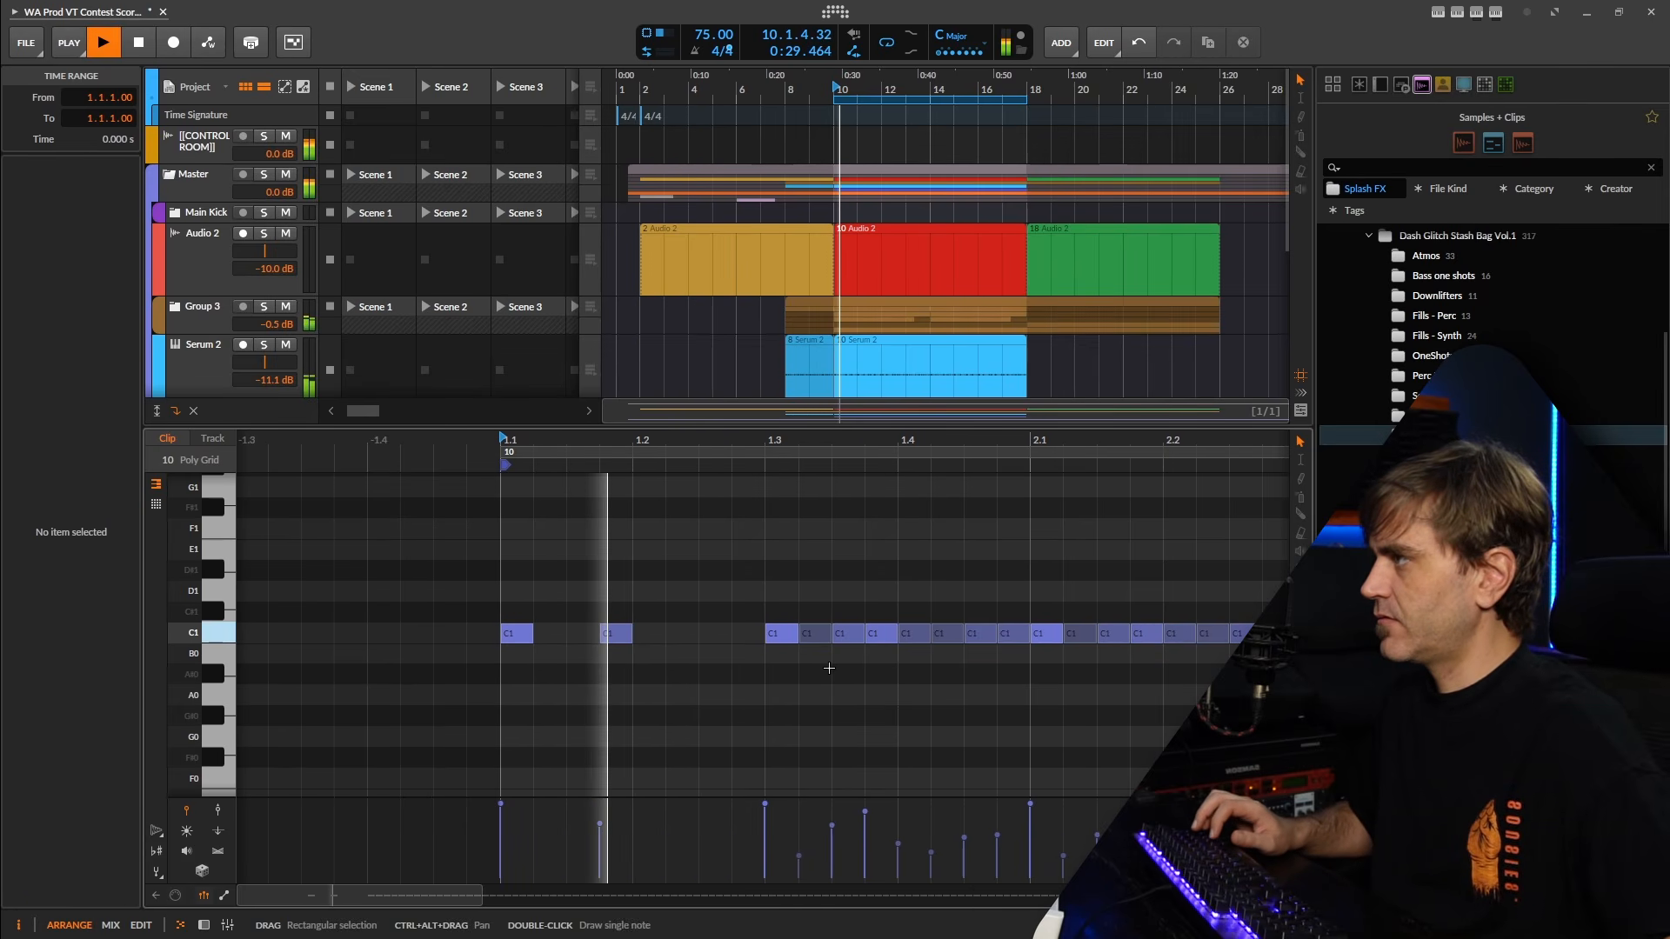
pyautogui.press('space')
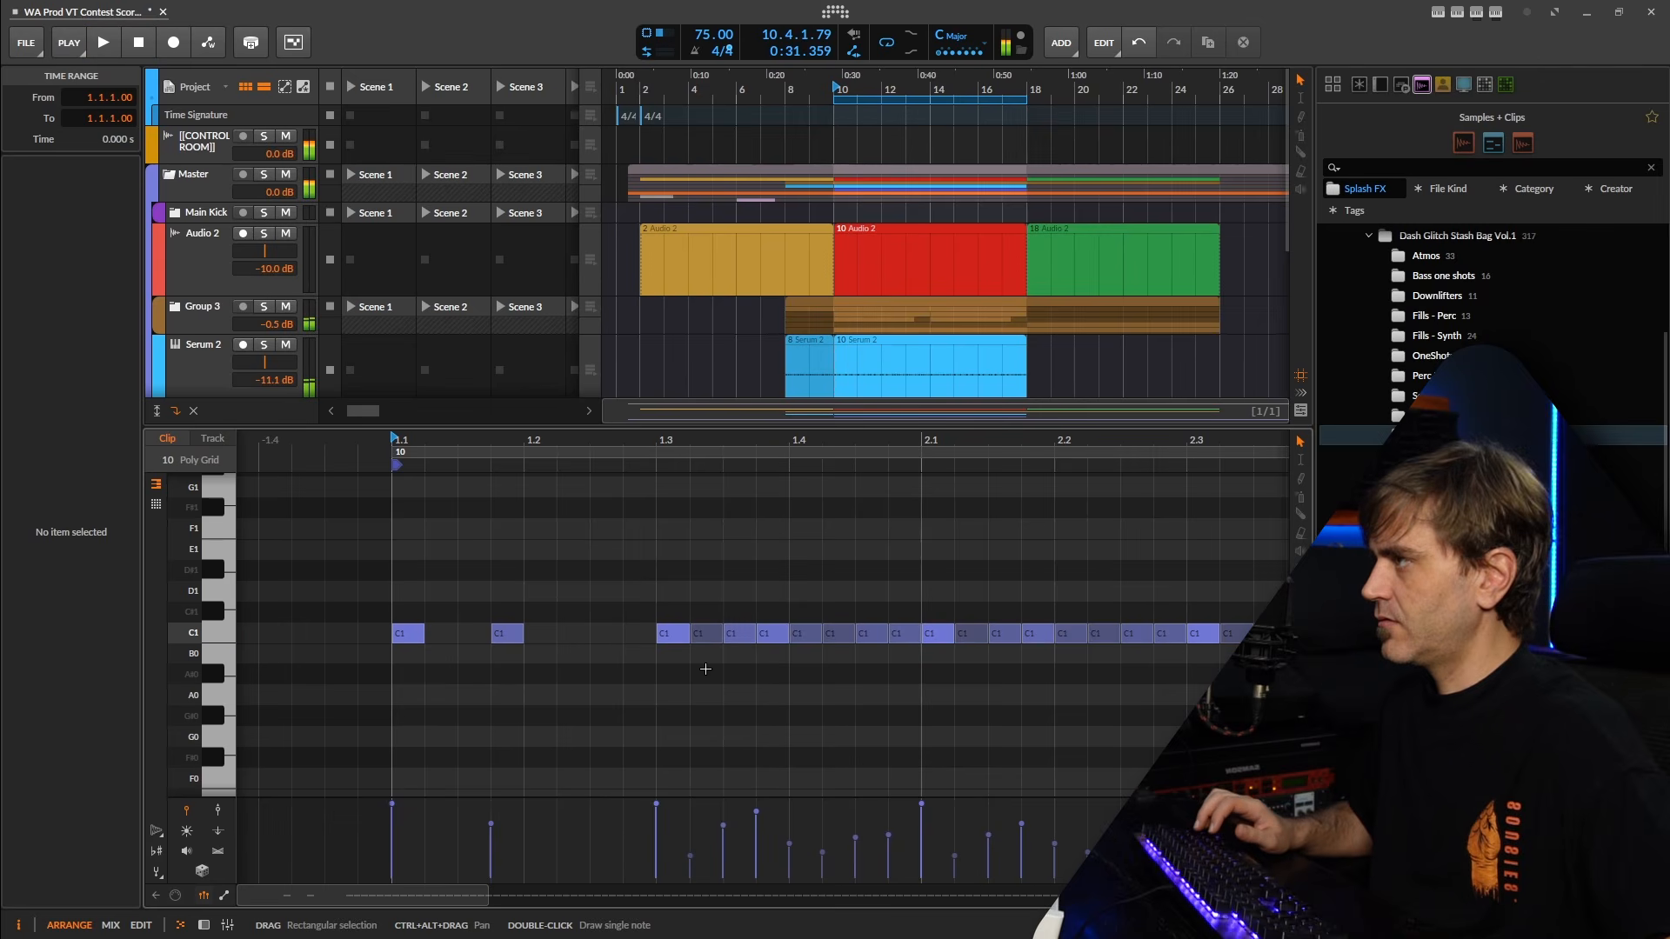
pyautogui.click(703, 633)
pyautogui.press('Delete')
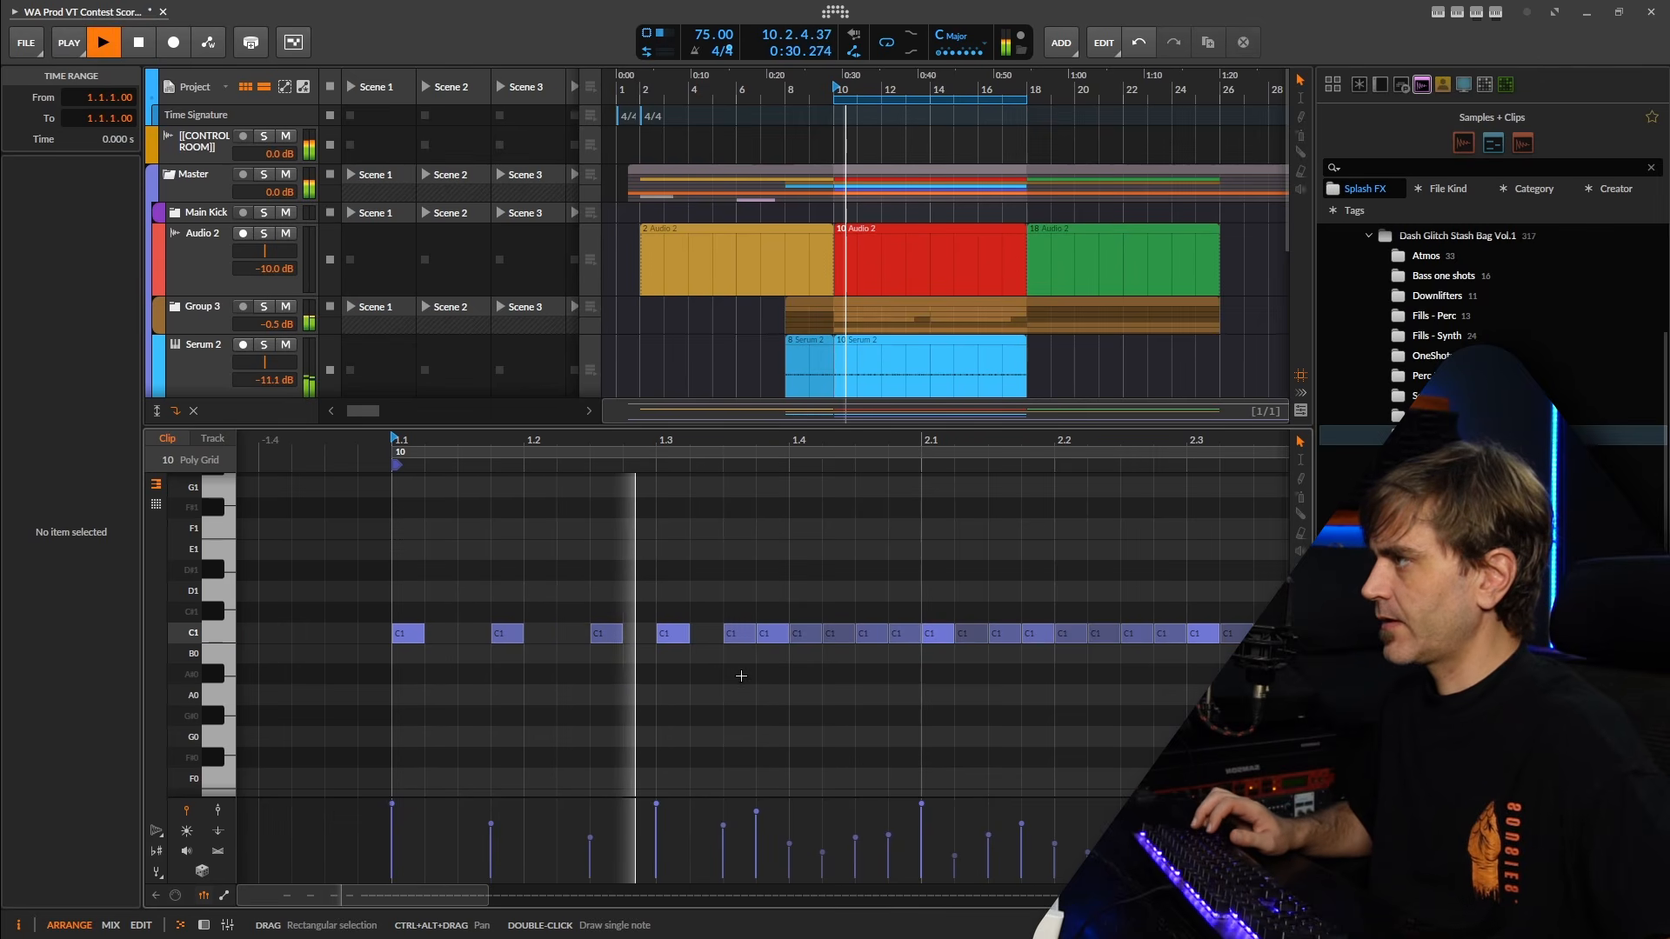
pyautogui.press('space')
# Insert a Note Transpose at -1 octave and +5 semitones before Poly Grid, and check the patch during playback.
pyautogui.press('d')
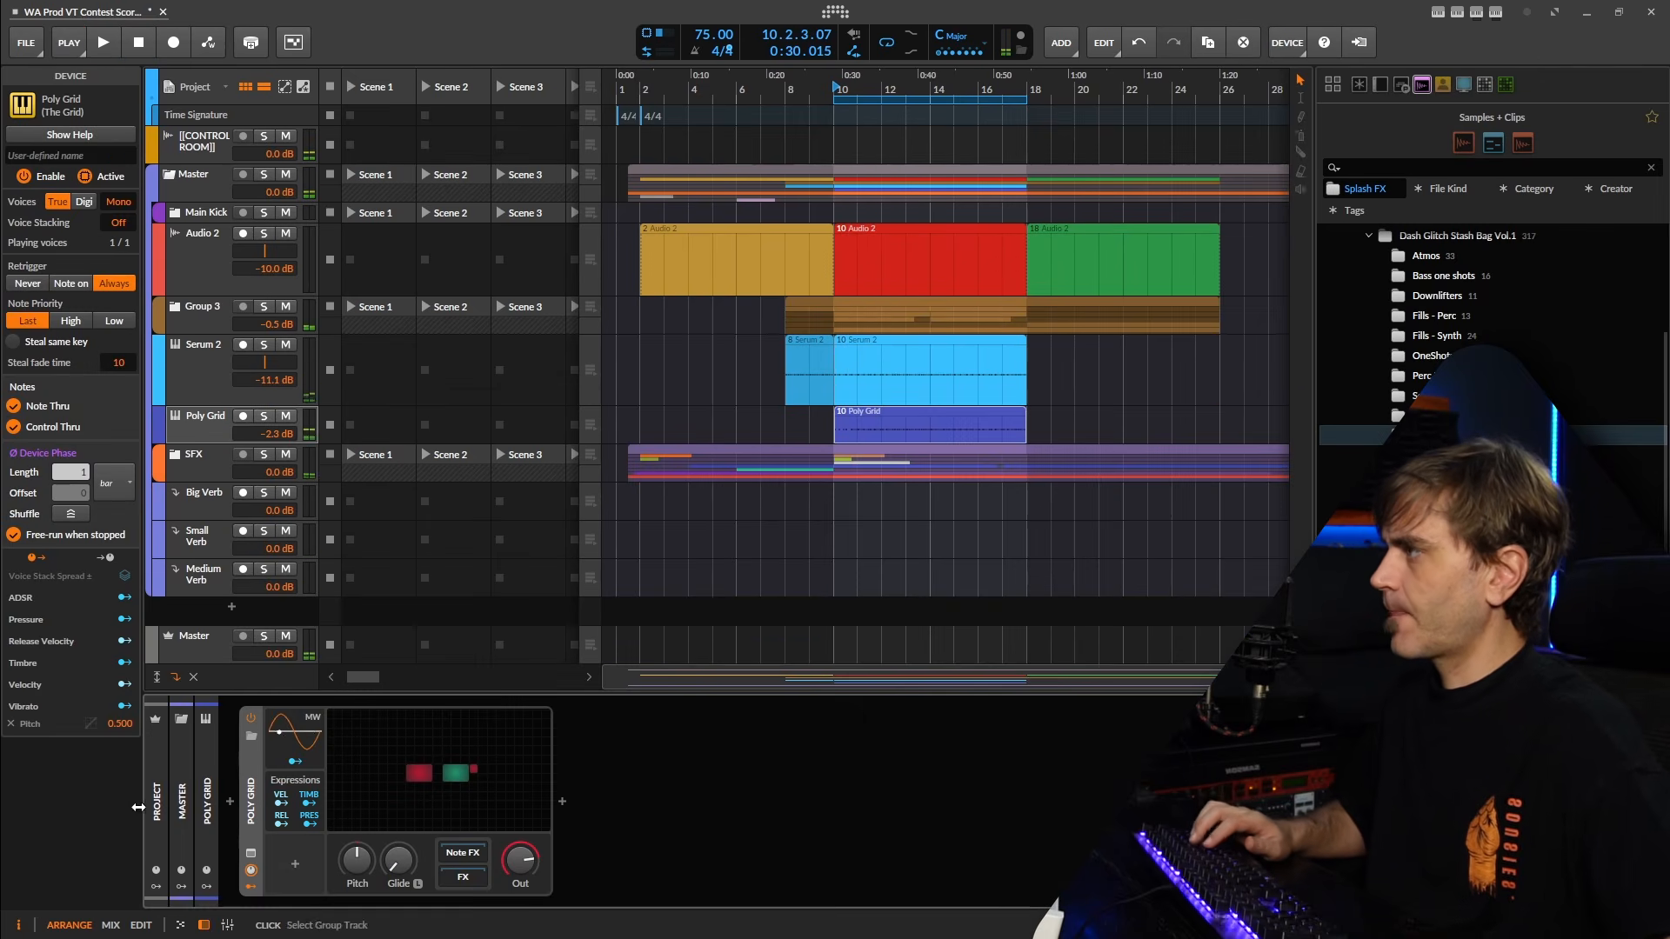
pyautogui.click(227, 799)
pyautogui.write('tran')
pyautogui.press('space')
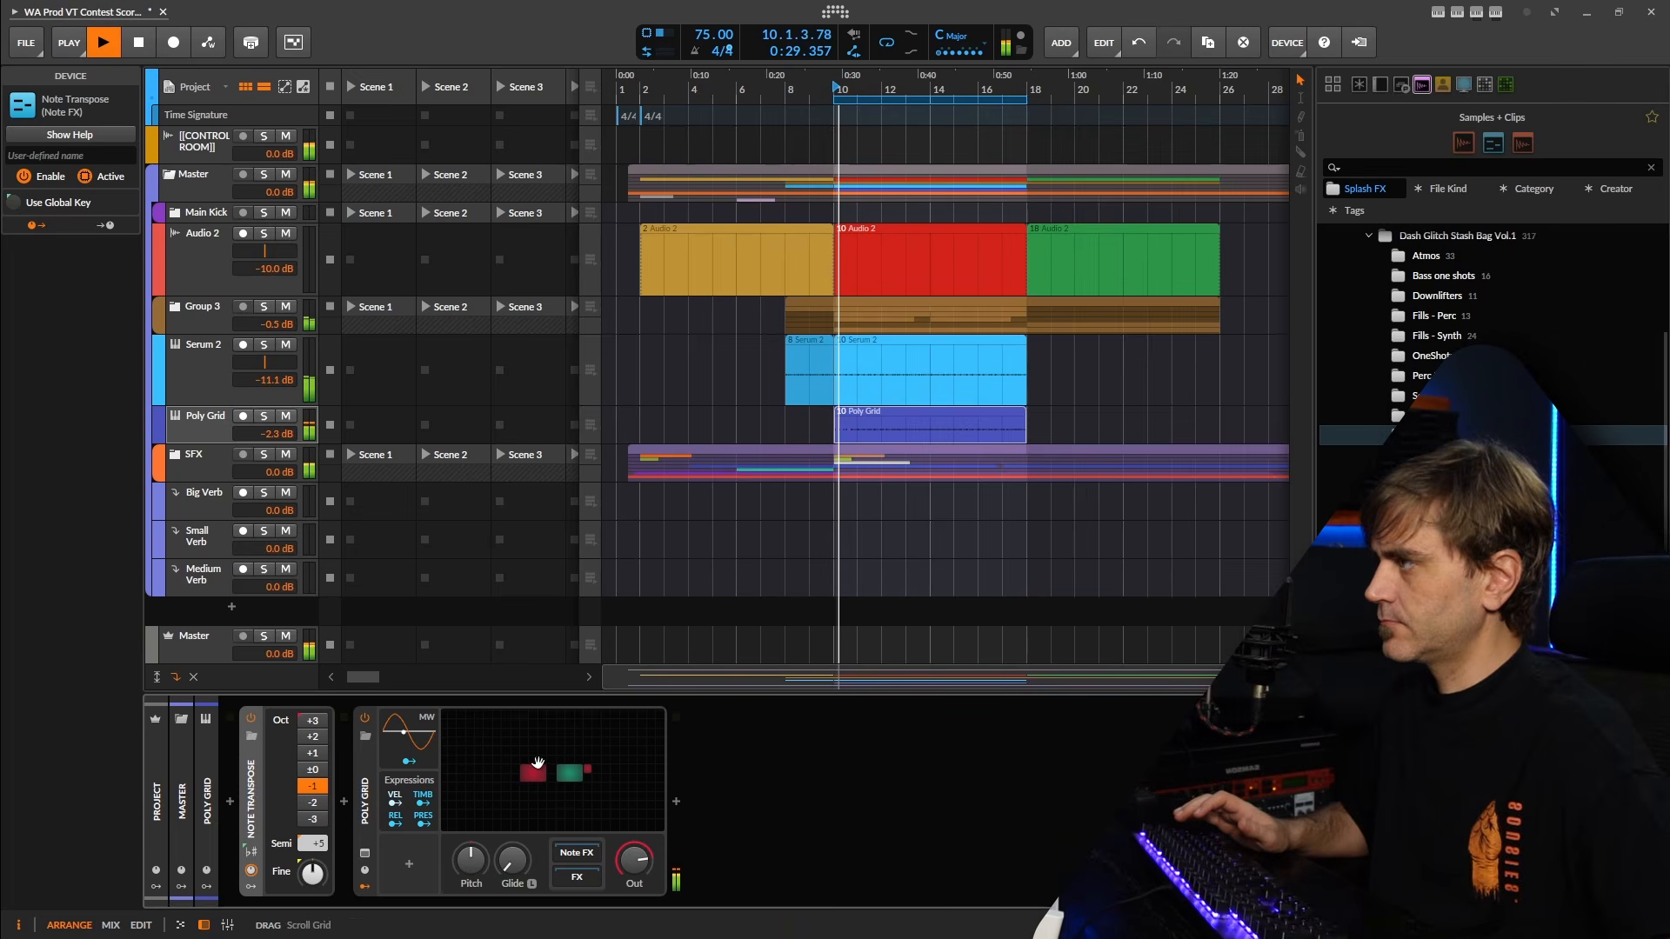
pyautogui.click(534, 767)
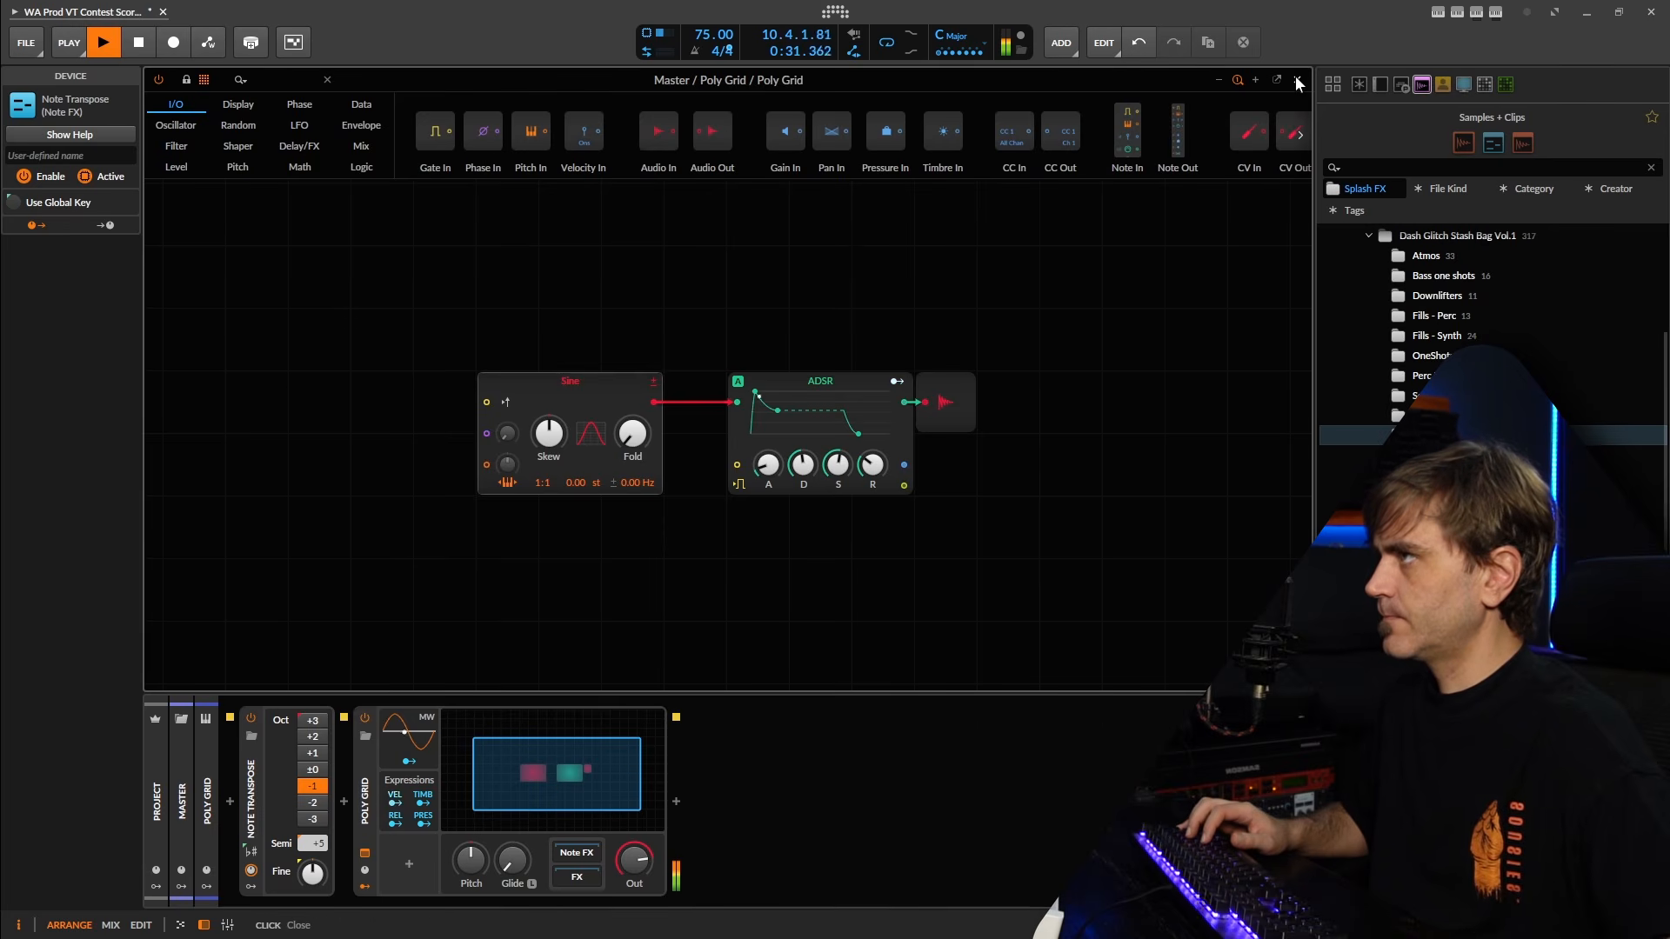
pyautogui.click(550, 785)
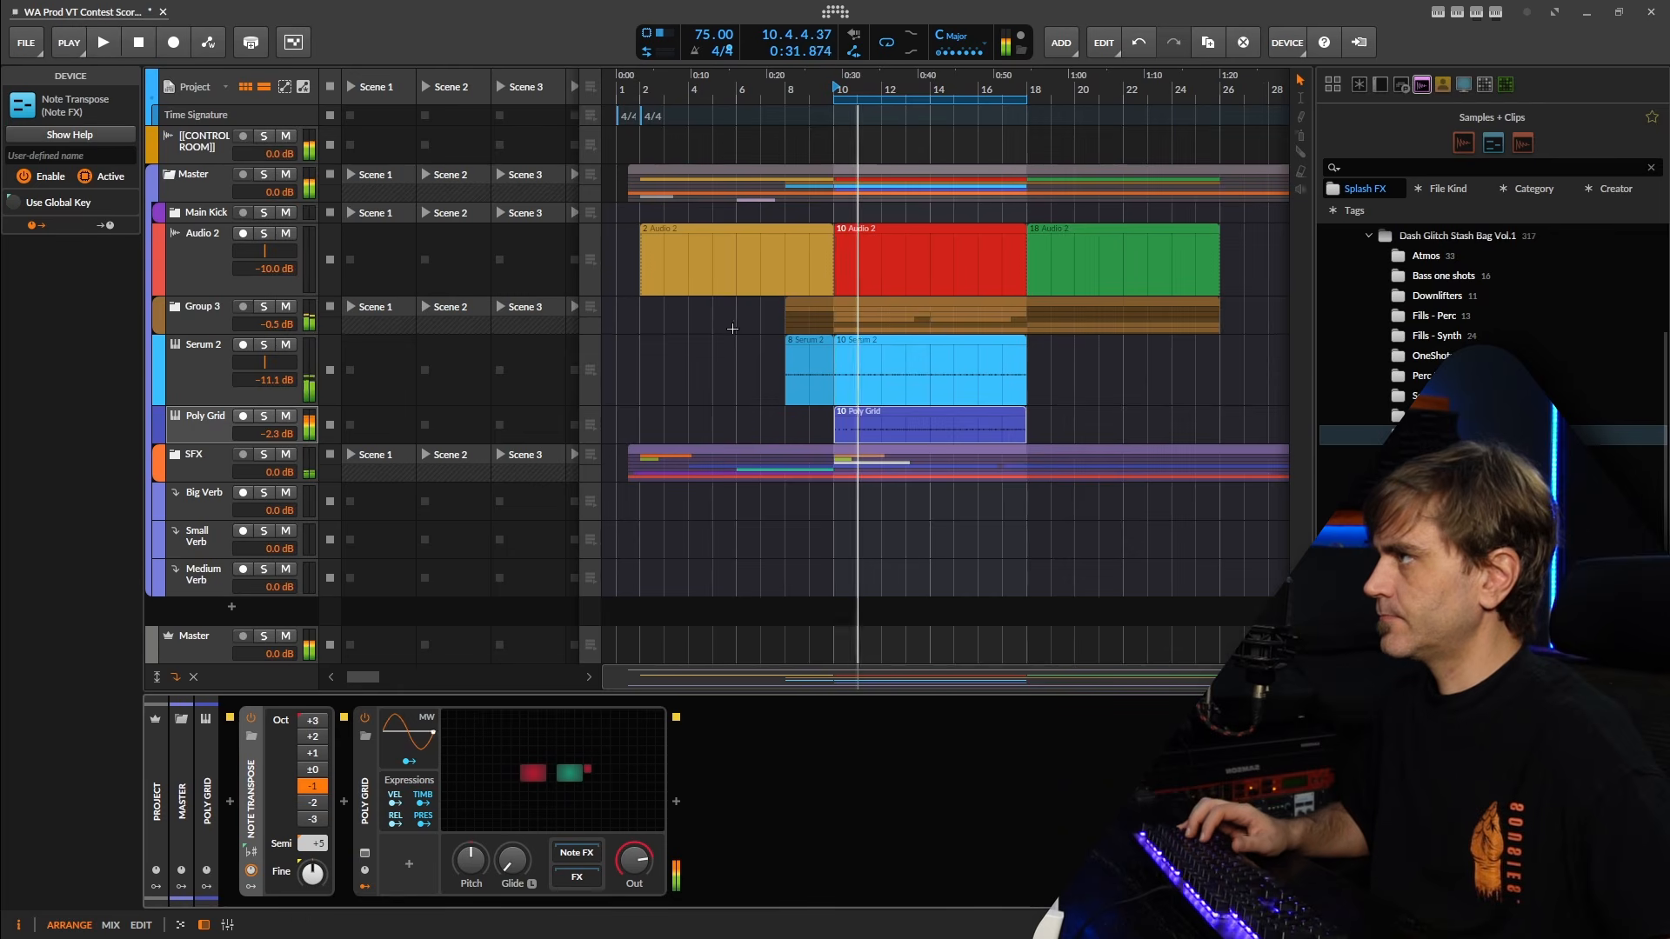
# Delete the two C1 notes at 1.4.1 and 1.4.2 in the Poly Grid clip during playback.
pyautogui.doubleClick(906, 426)
pyautogui.moveTo(346, 609); pyautogui.dragTo(671, 627)
pyautogui.press('space')
pyautogui.press('space')
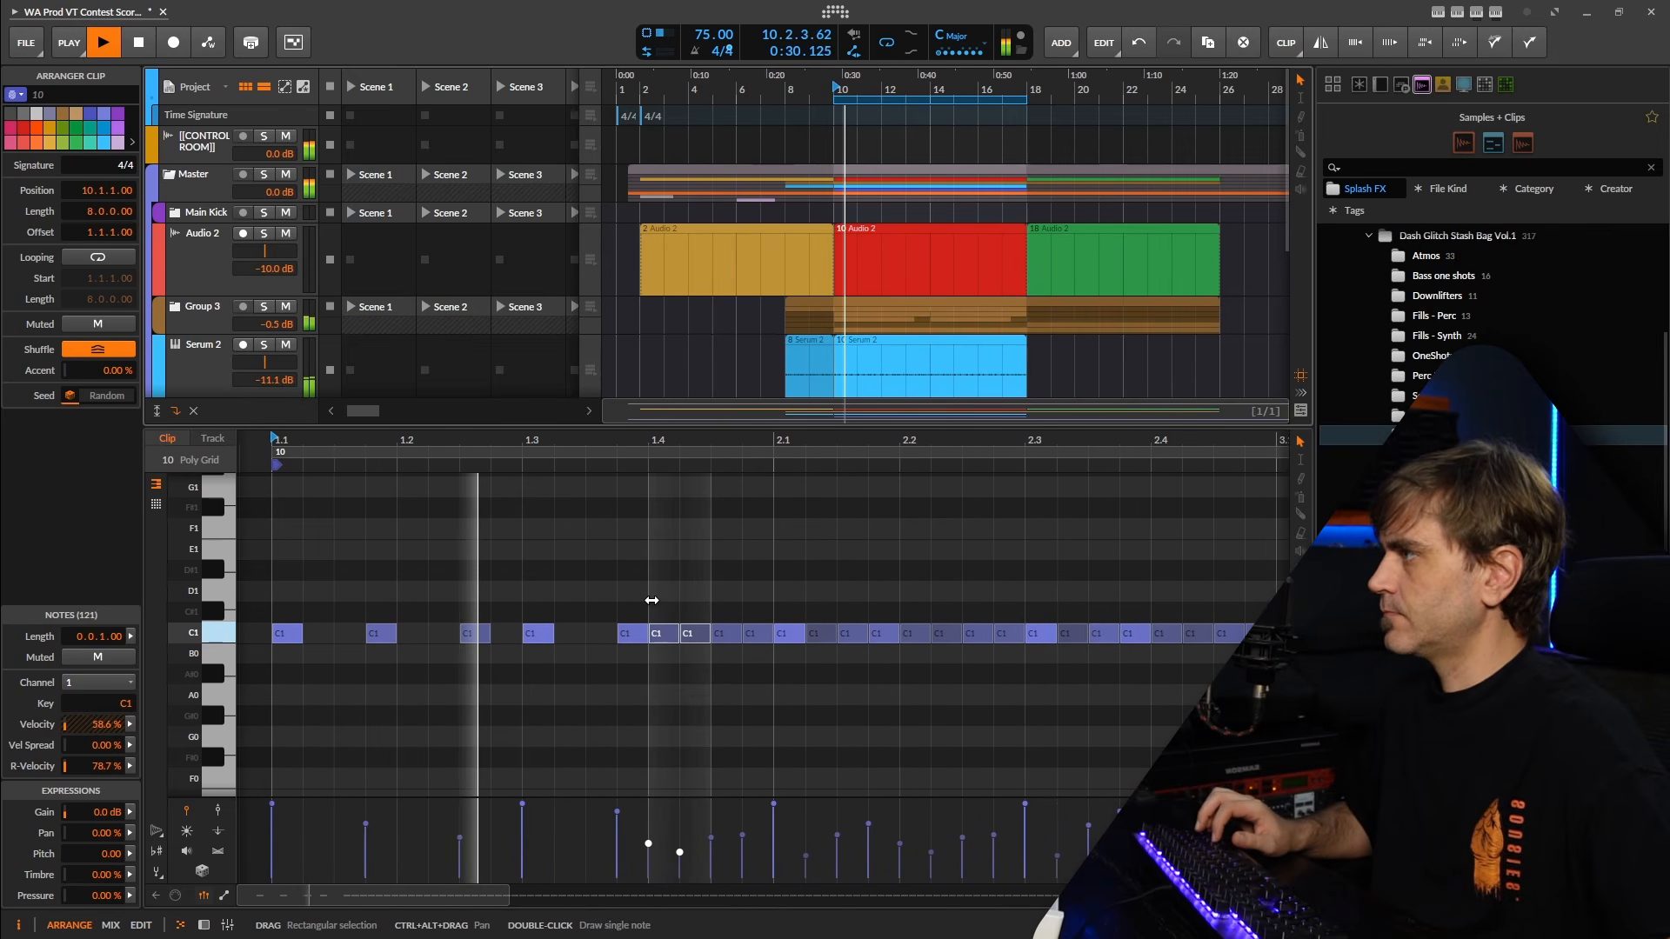
pyautogui.press('Delete')
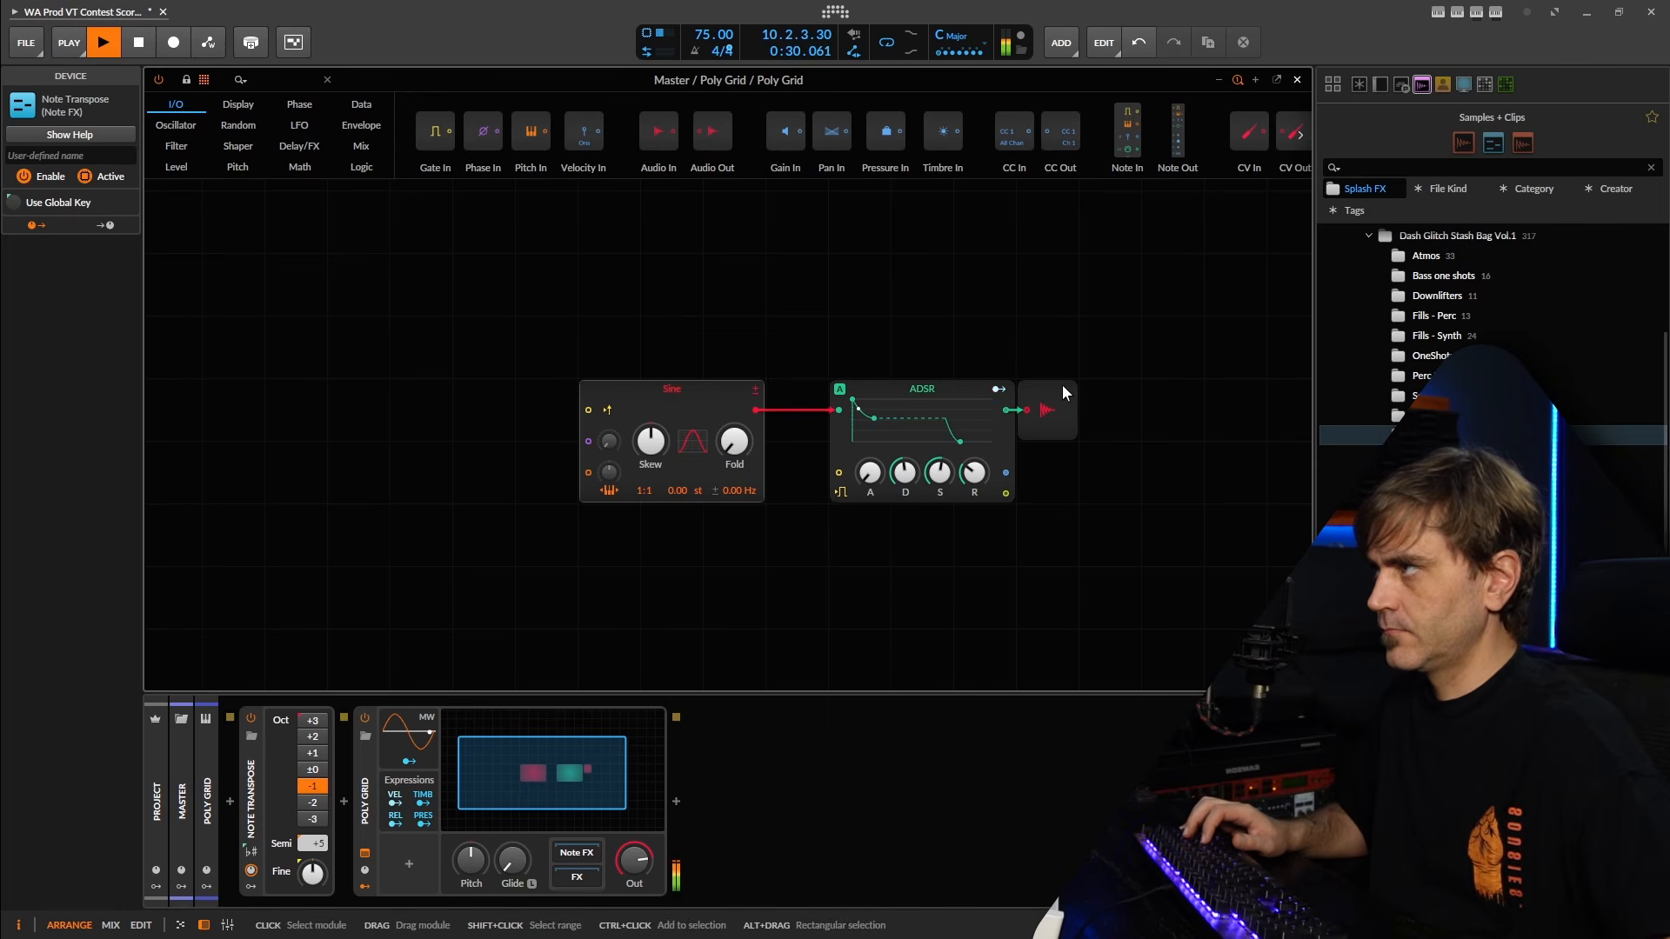
# Duplicate the ADSR below the Sine, remove the copy's signal input cable, and connect its envelope output to the Sine's pitch input.
pyautogui.moveTo(1062, 387); pyautogui.dragTo(1251, 389)
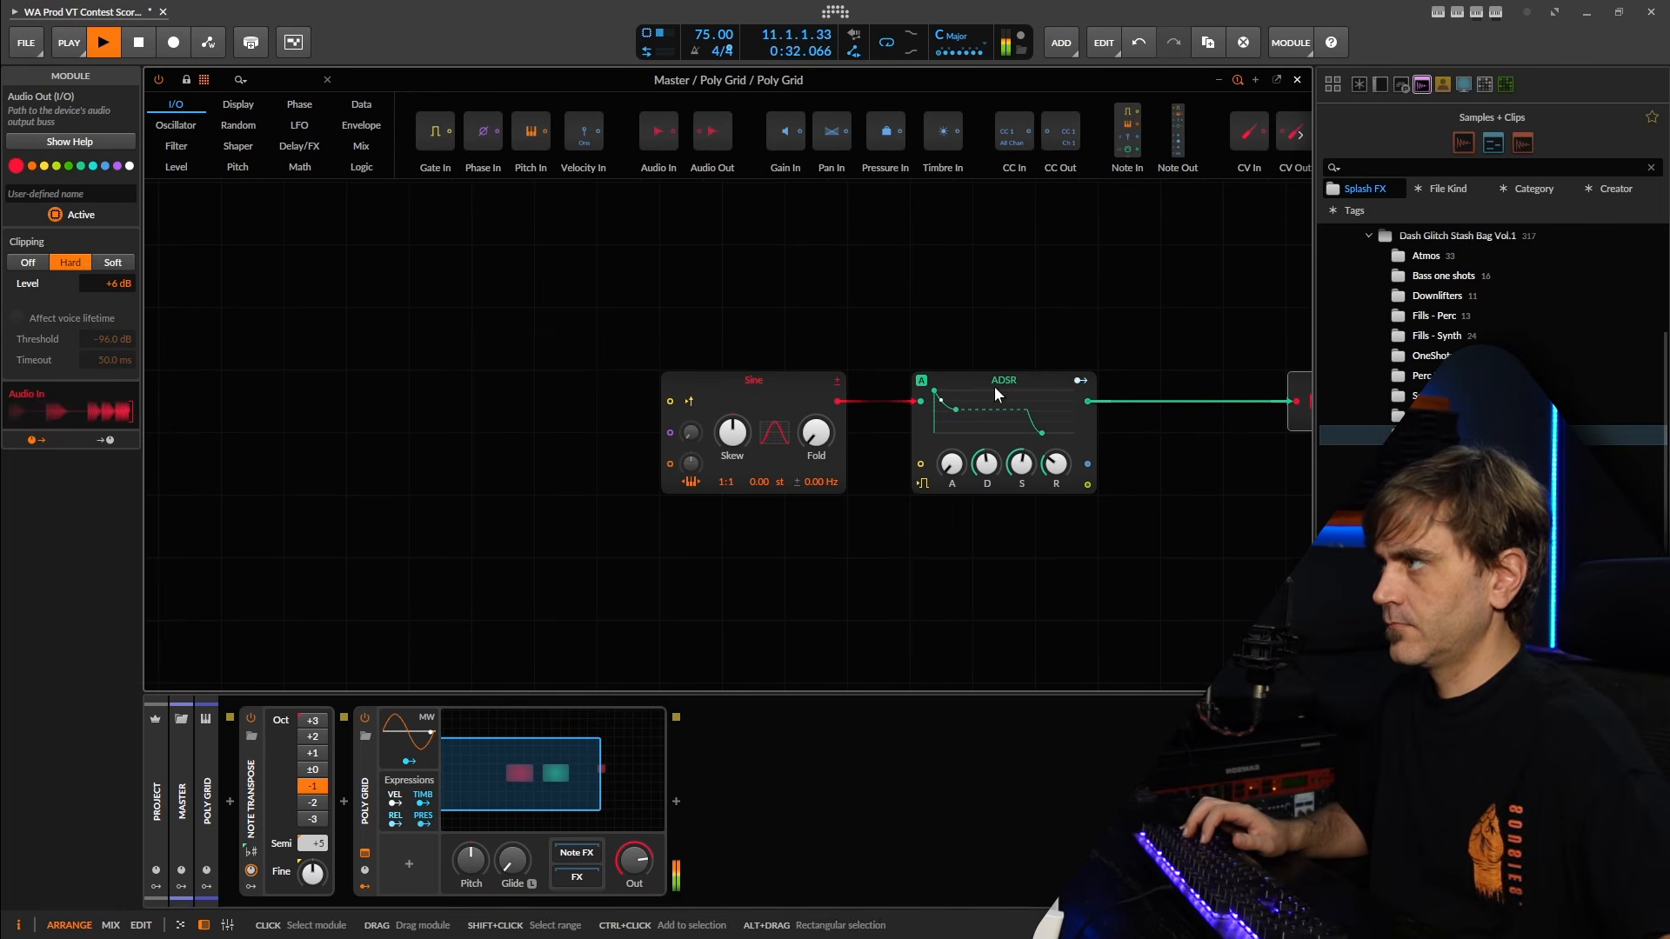
pyautogui.click(995, 381)
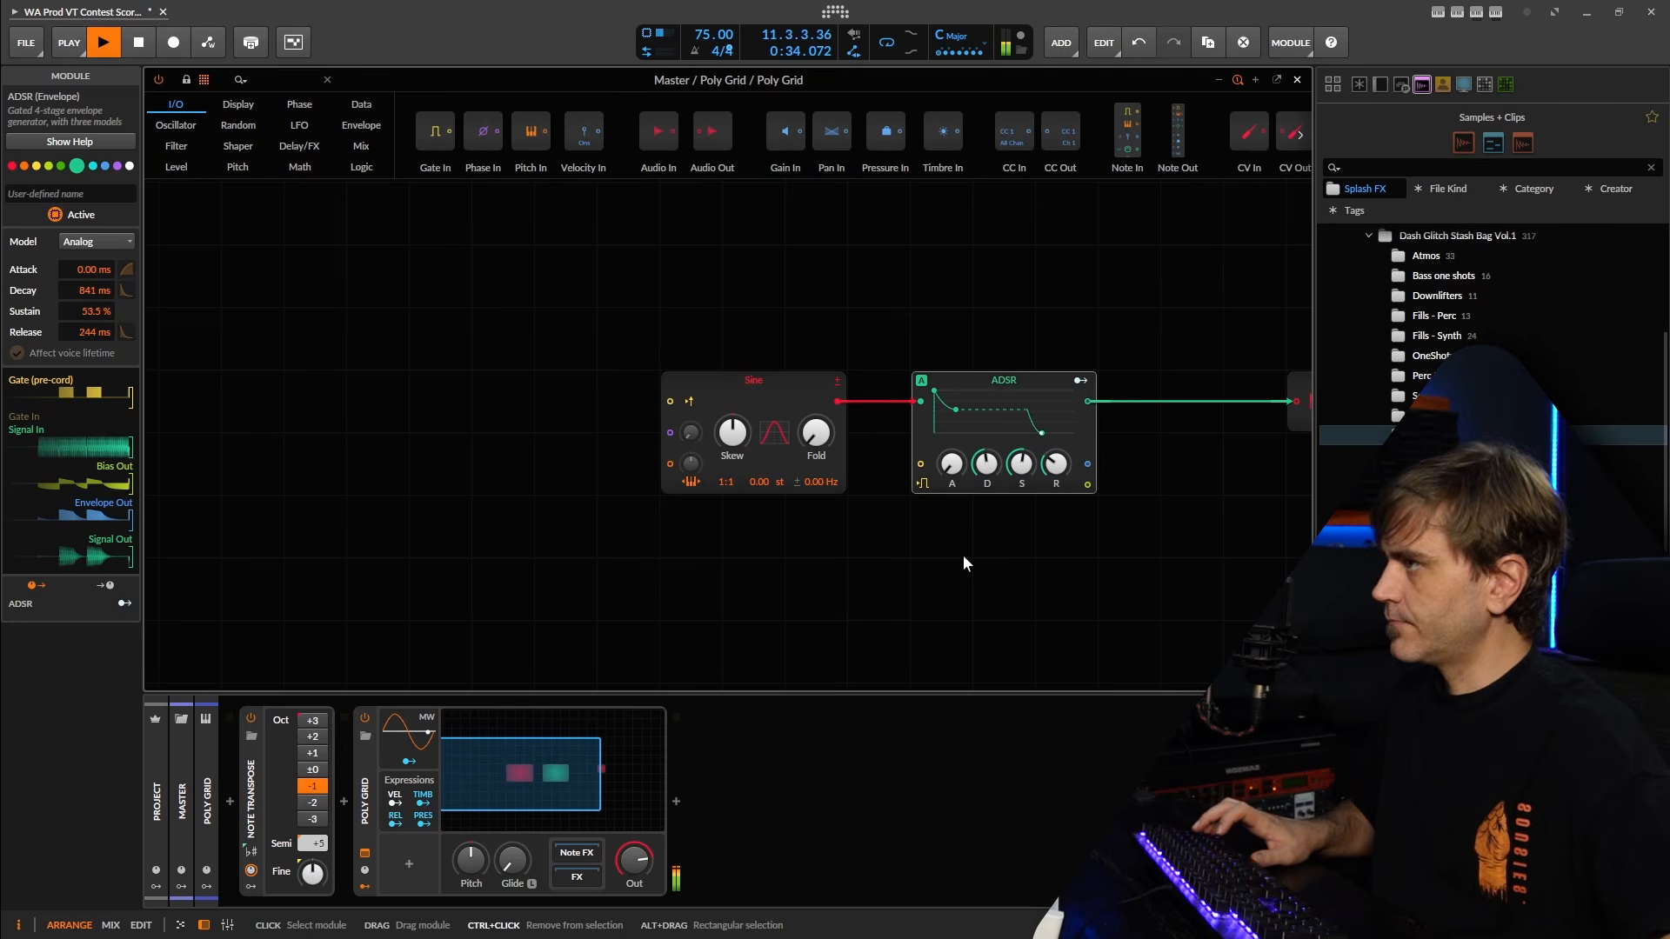
pyautogui.click(580, 566)
pyautogui.hotkey('ctrl', 'v')
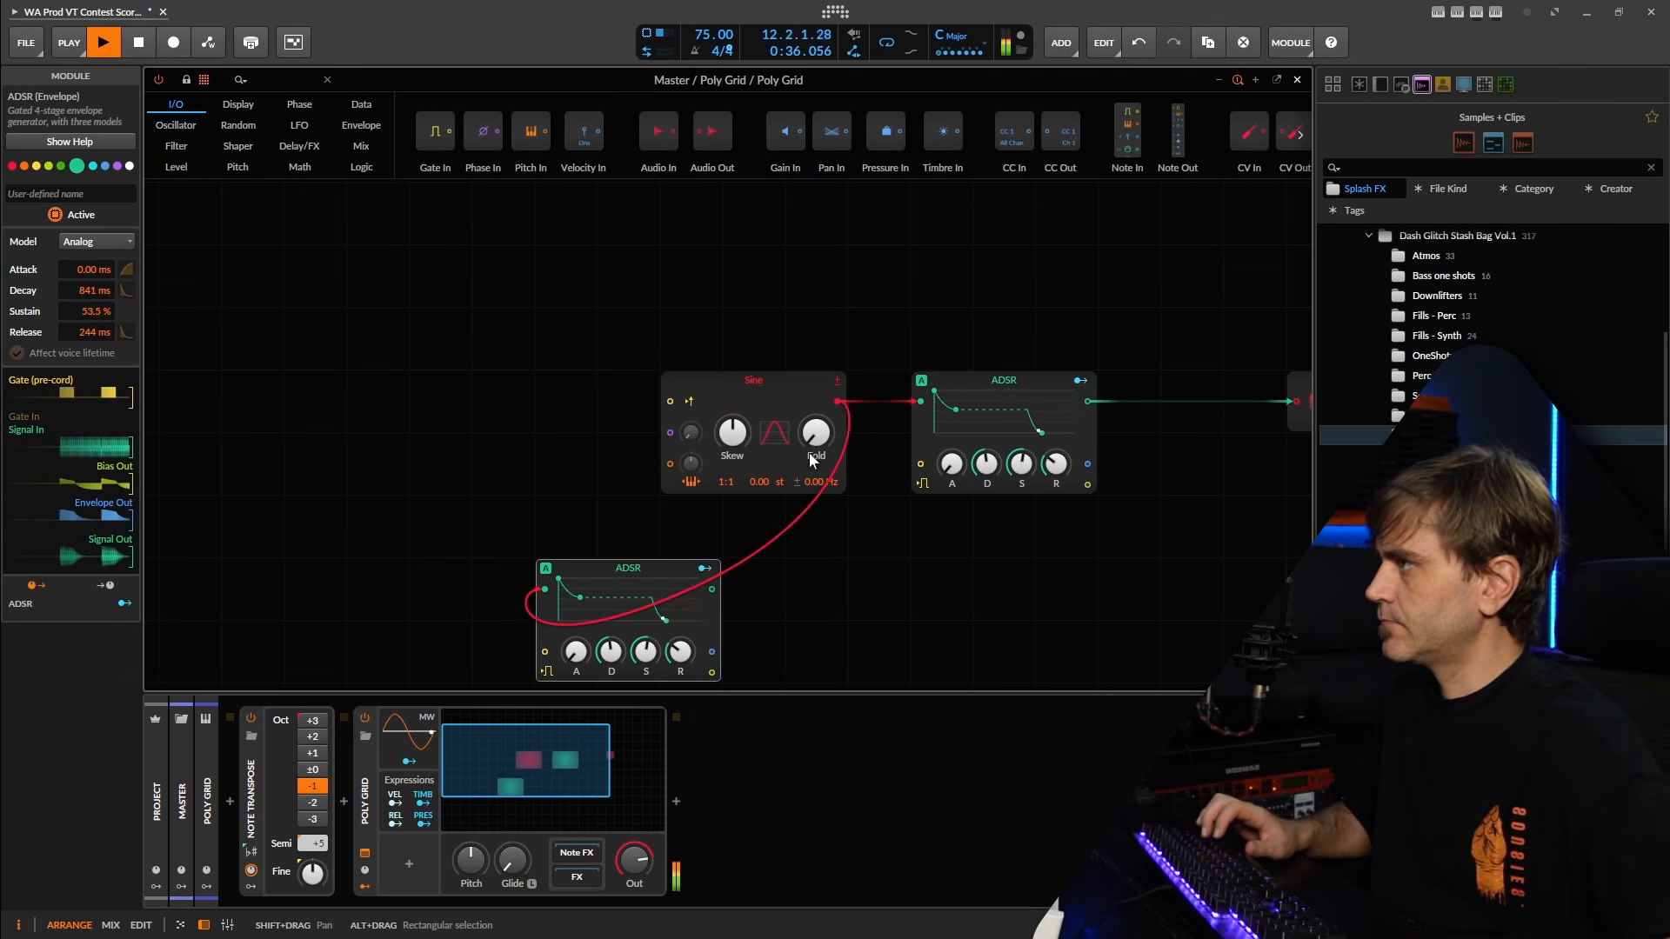
pyautogui.moveTo(546, 592); pyautogui.dragTo(467, 613)
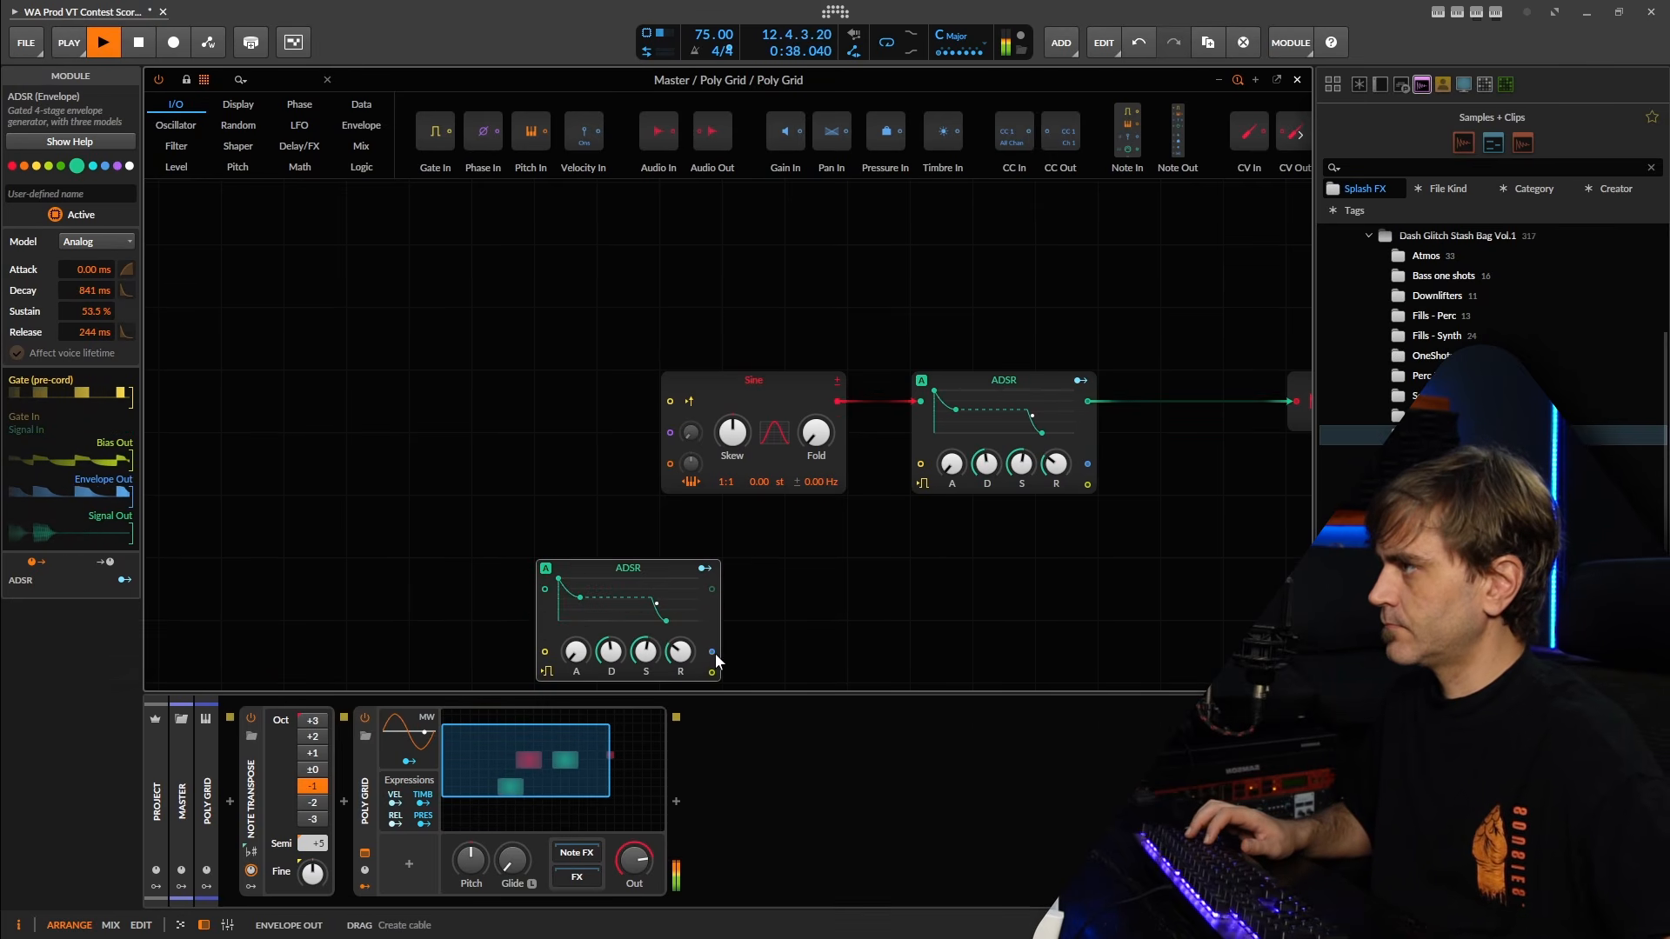
pyautogui.moveTo(688, 453)
pyautogui.mouseDown()
pyautogui.moveTo(676, 440)
pyautogui.moveTo(669, 465)
pyautogui.mouseUp()
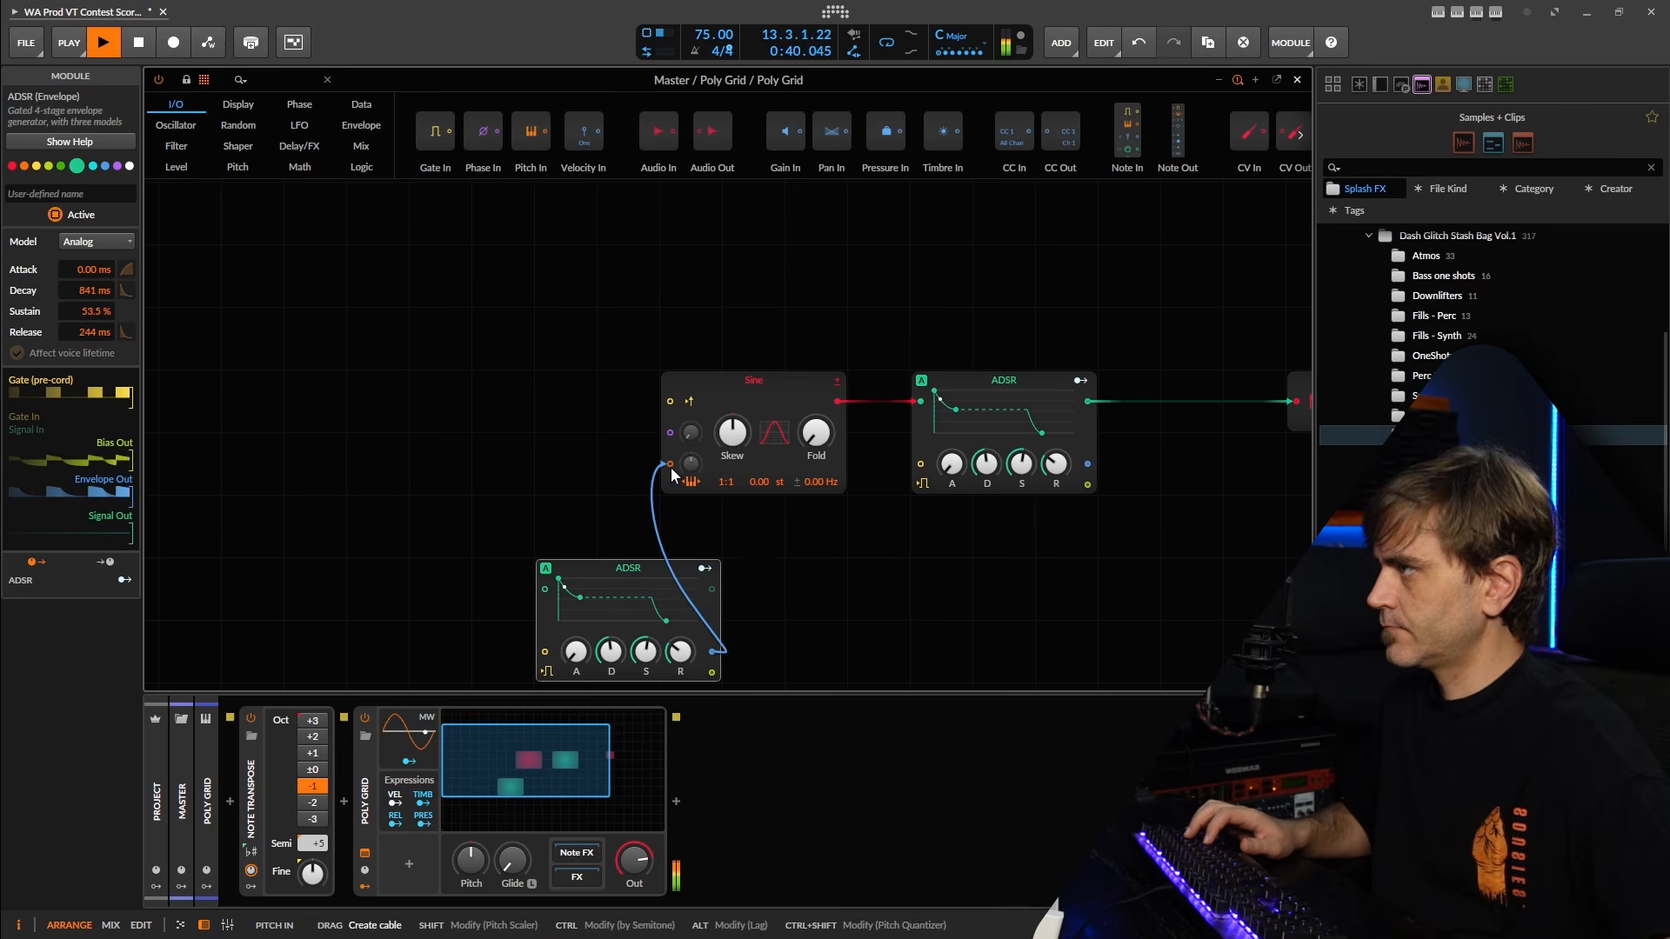
# Shape the new pitch envelope with 0% sustain and 22.4 ms decay, and tune the Sine's pitch modulation amount during playback.
pyautogui.moveTo(606, 646); pyautogui.dragTo(600, 658)
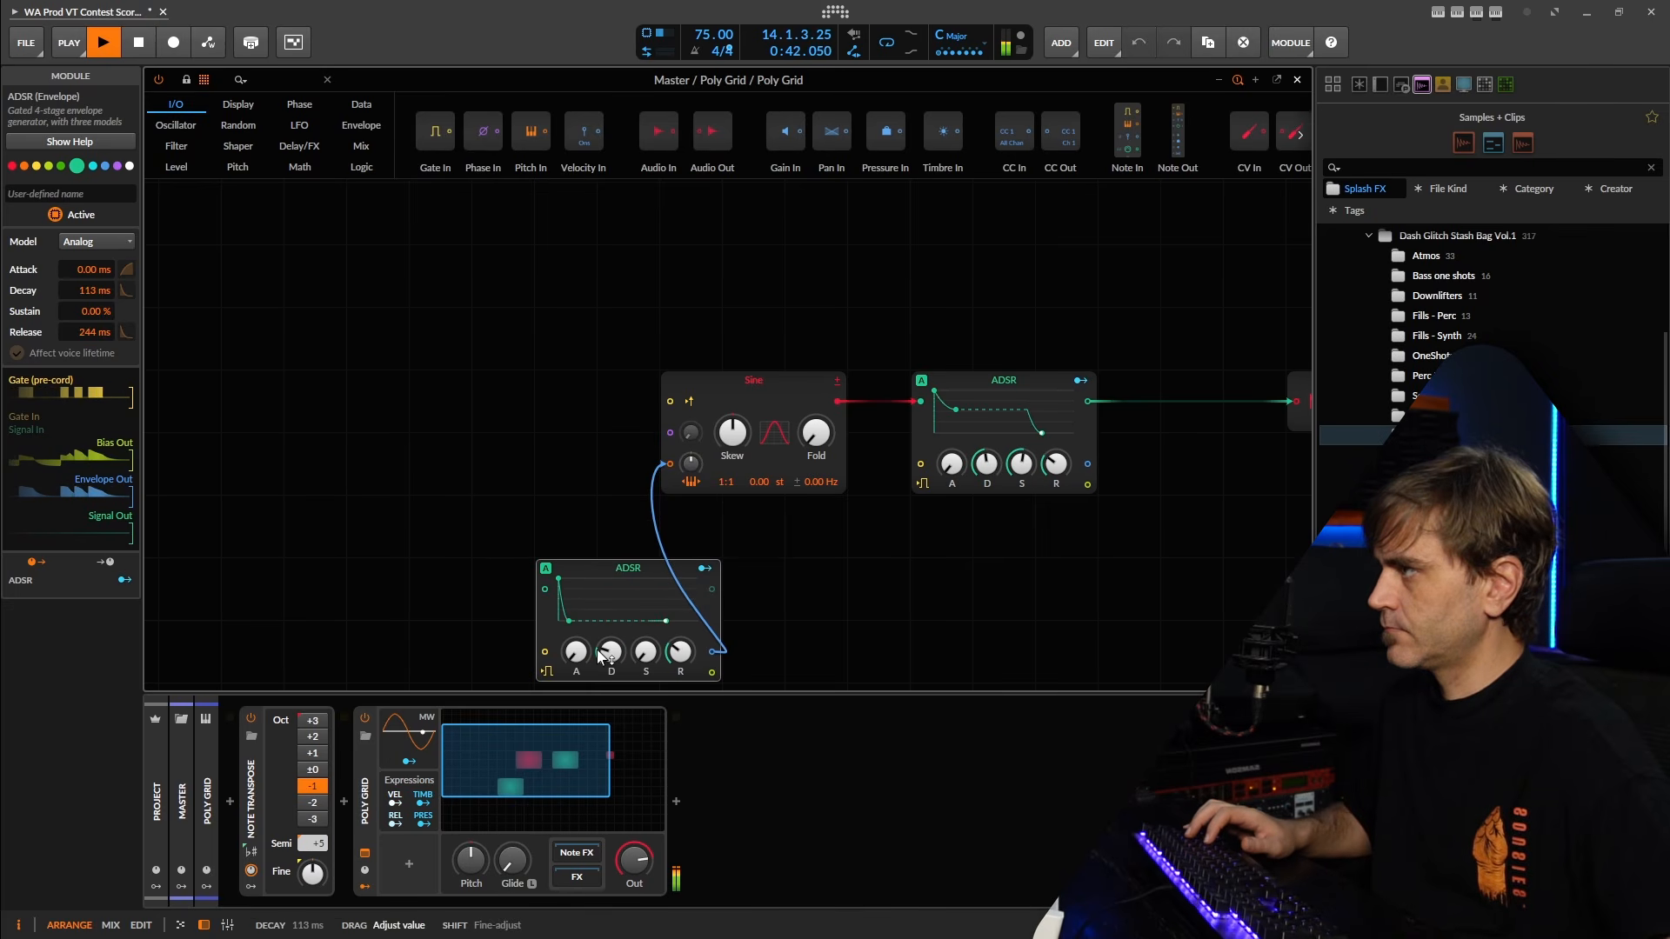
pyautogui.moveTo(610, 571); pyautogui.dragTo(485, 445)
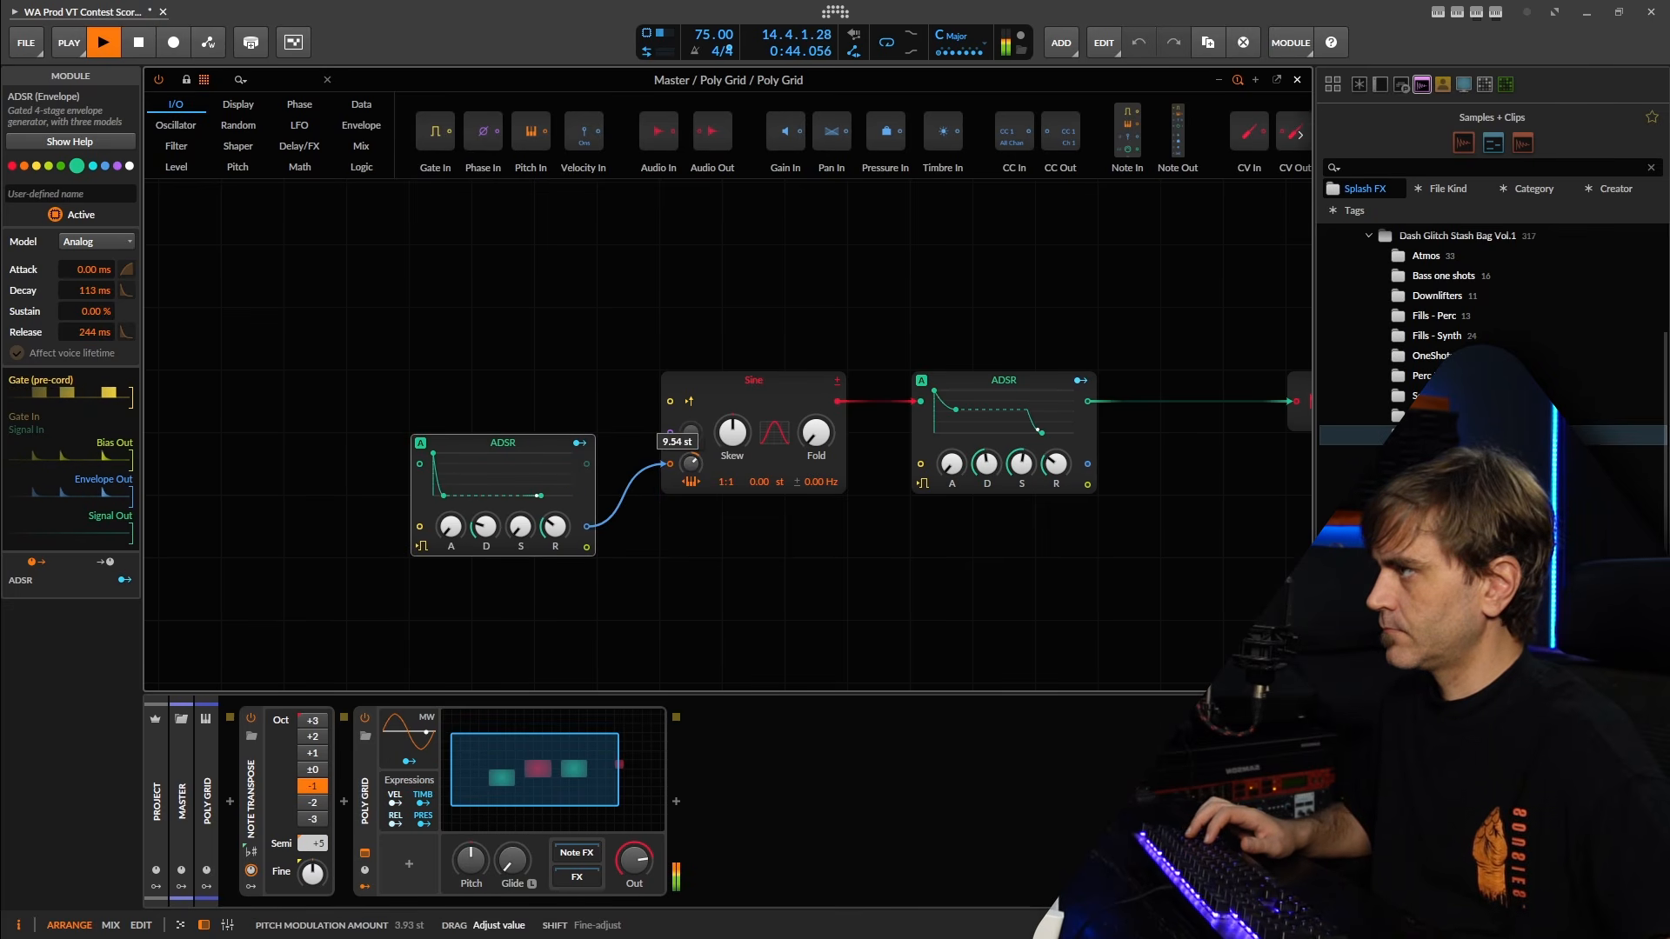
pyautogui.moveTo(690, 463); pyautogui.dragTo(688, 473)
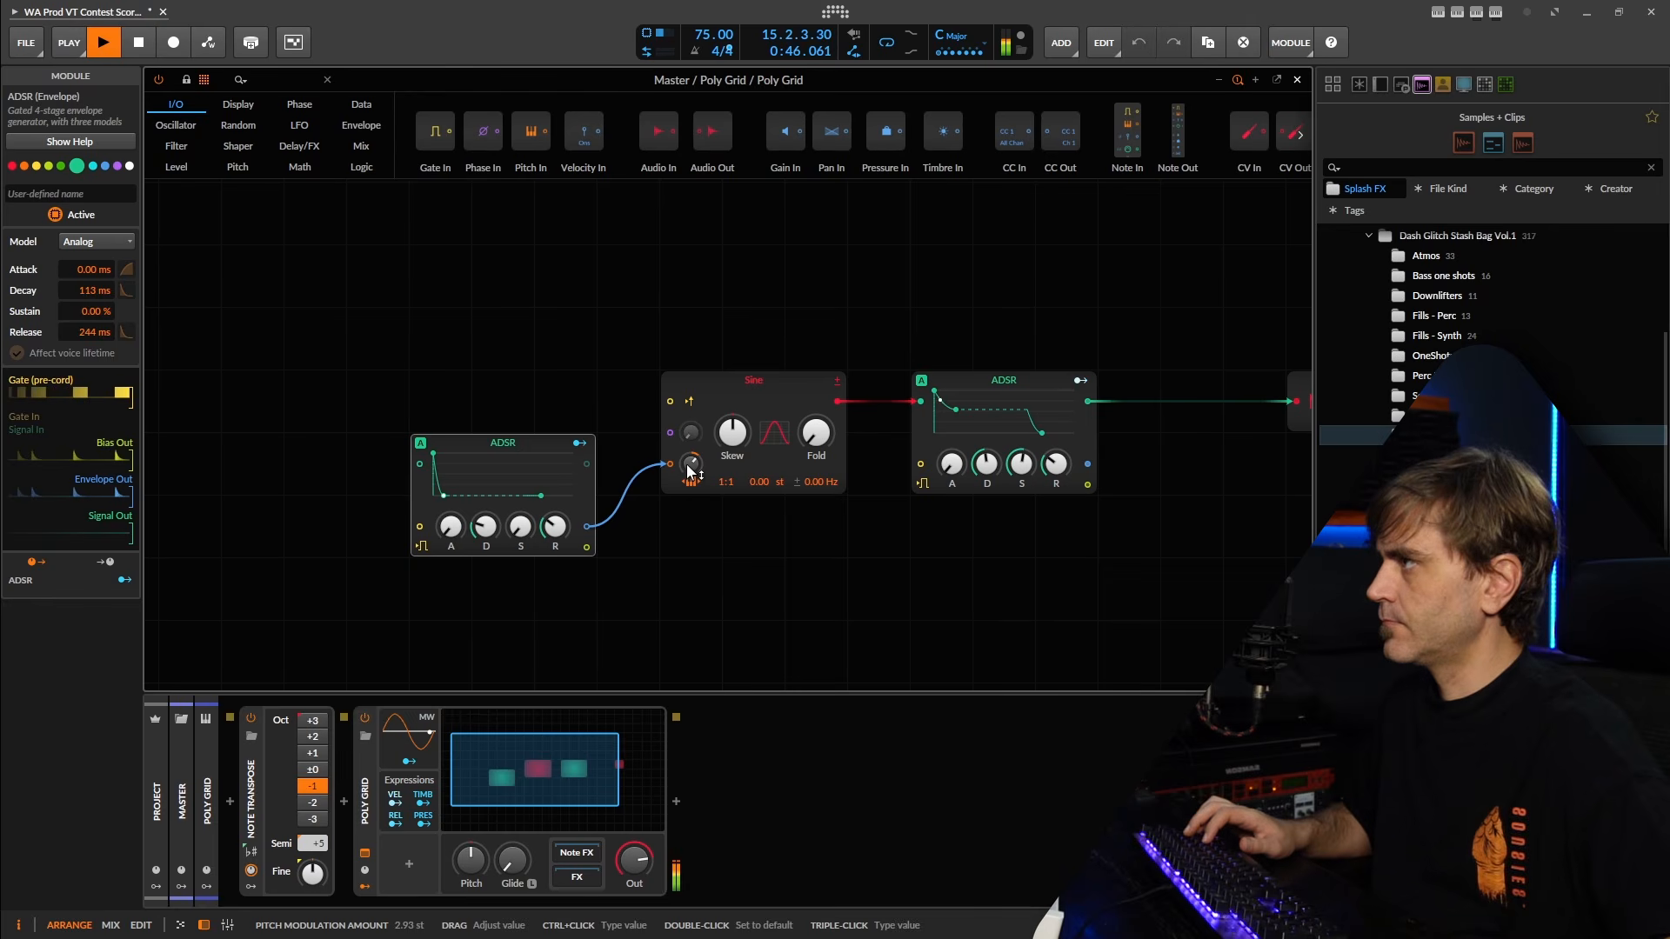
pyautogui.moveTo(444, 495); pyautogui.dragTo(484, 525)
pyautogui.moveTo(691, 465); pyautogui.dragTo(691, 455)
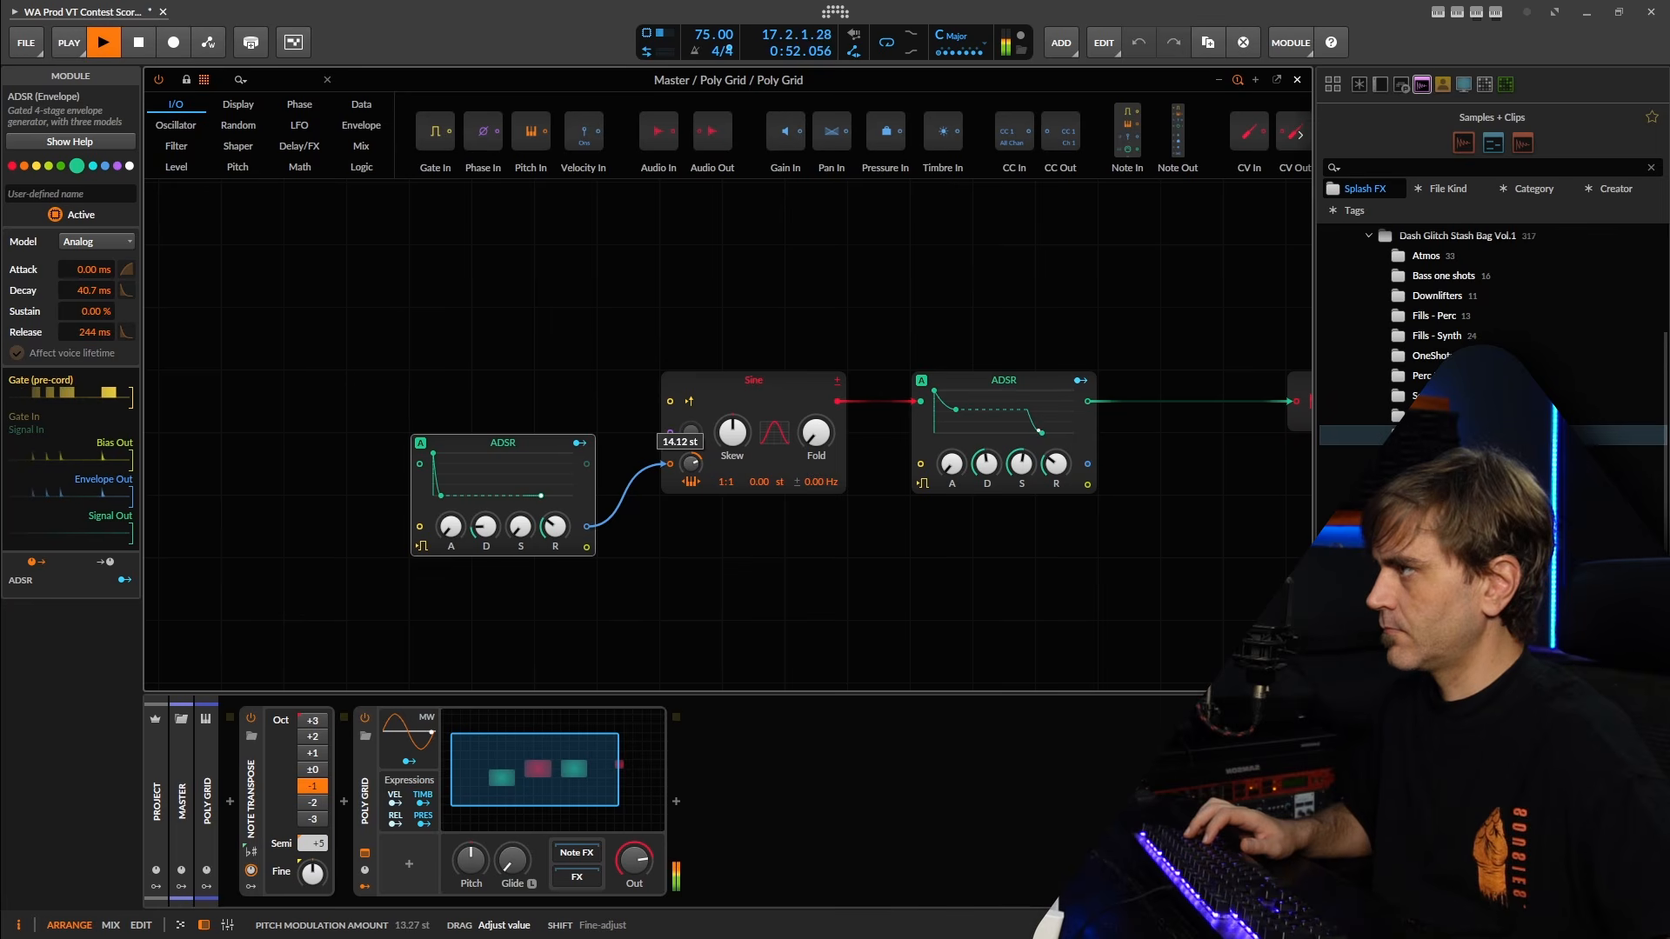
pyautogui.moveTo(441, 495); pyautogui.dragTo(442, 496)
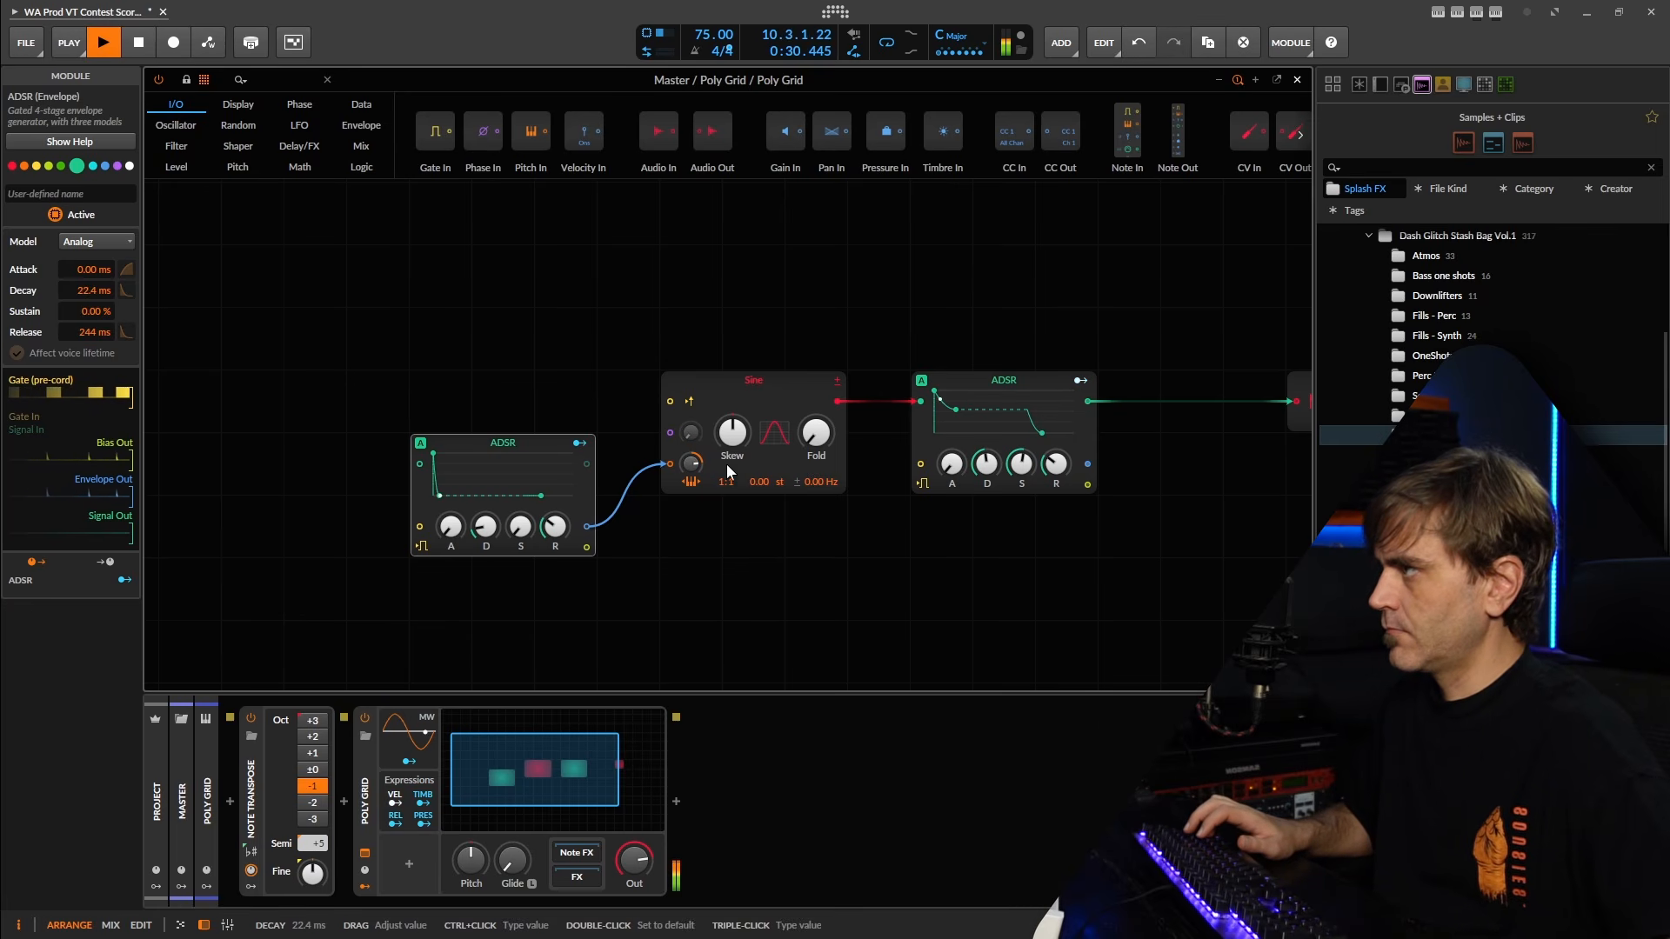
pyautogui.moveTo(691, 464); pyautogui.dragTo(694, 467)
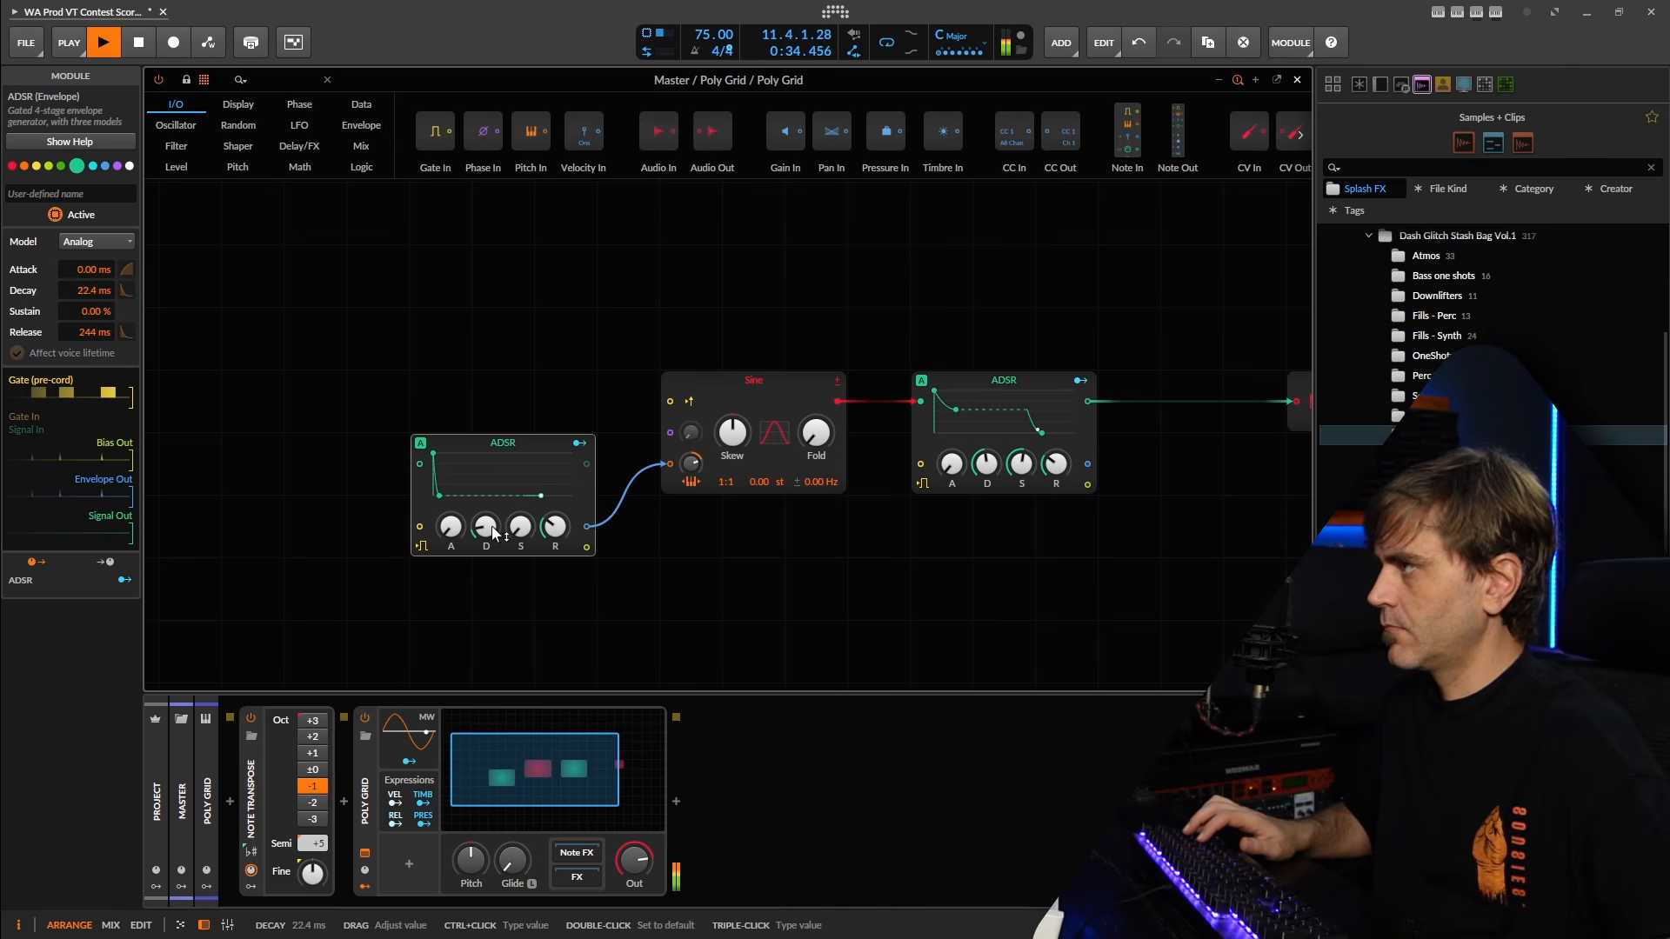
pyautogui.moveTo(689, 464); pyautogui.dragTo(687, 467)
# Scale the pitch envelope by Velocity In through an AM/RM module before the Sine, and set the Sine's pitch modulation amount to 48.63 st.
pyautogui.moveTo(499, 444); pyautogui.dragTo(414, 449)
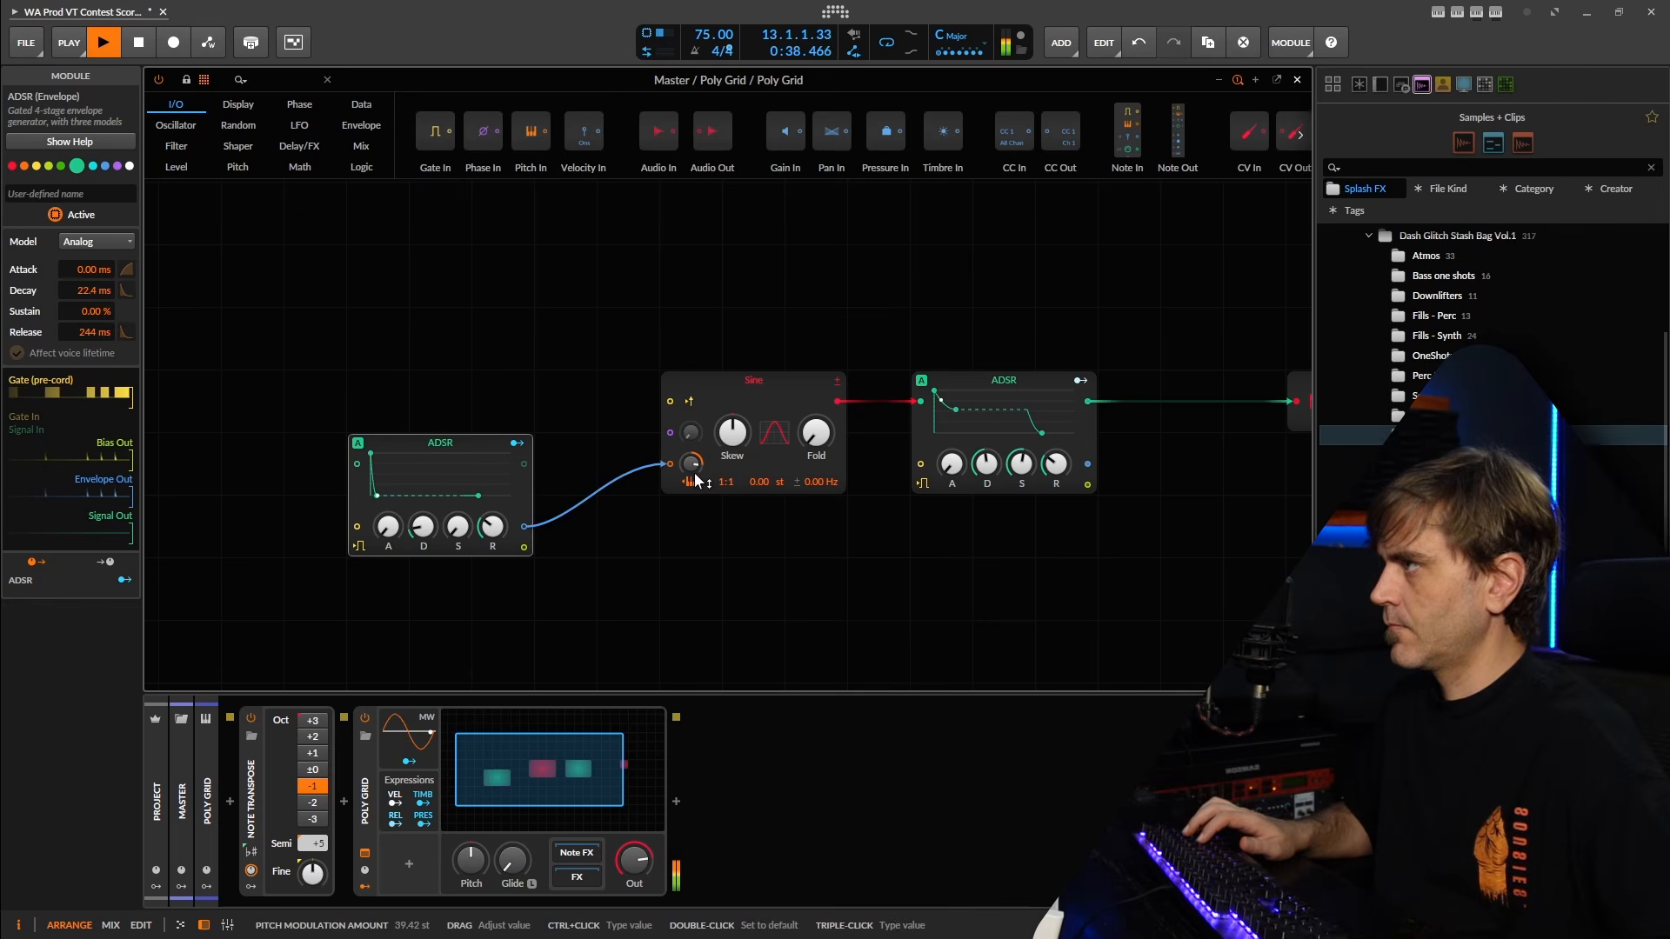
pyautogui.click(262, 80)
pyautogui.write('am')
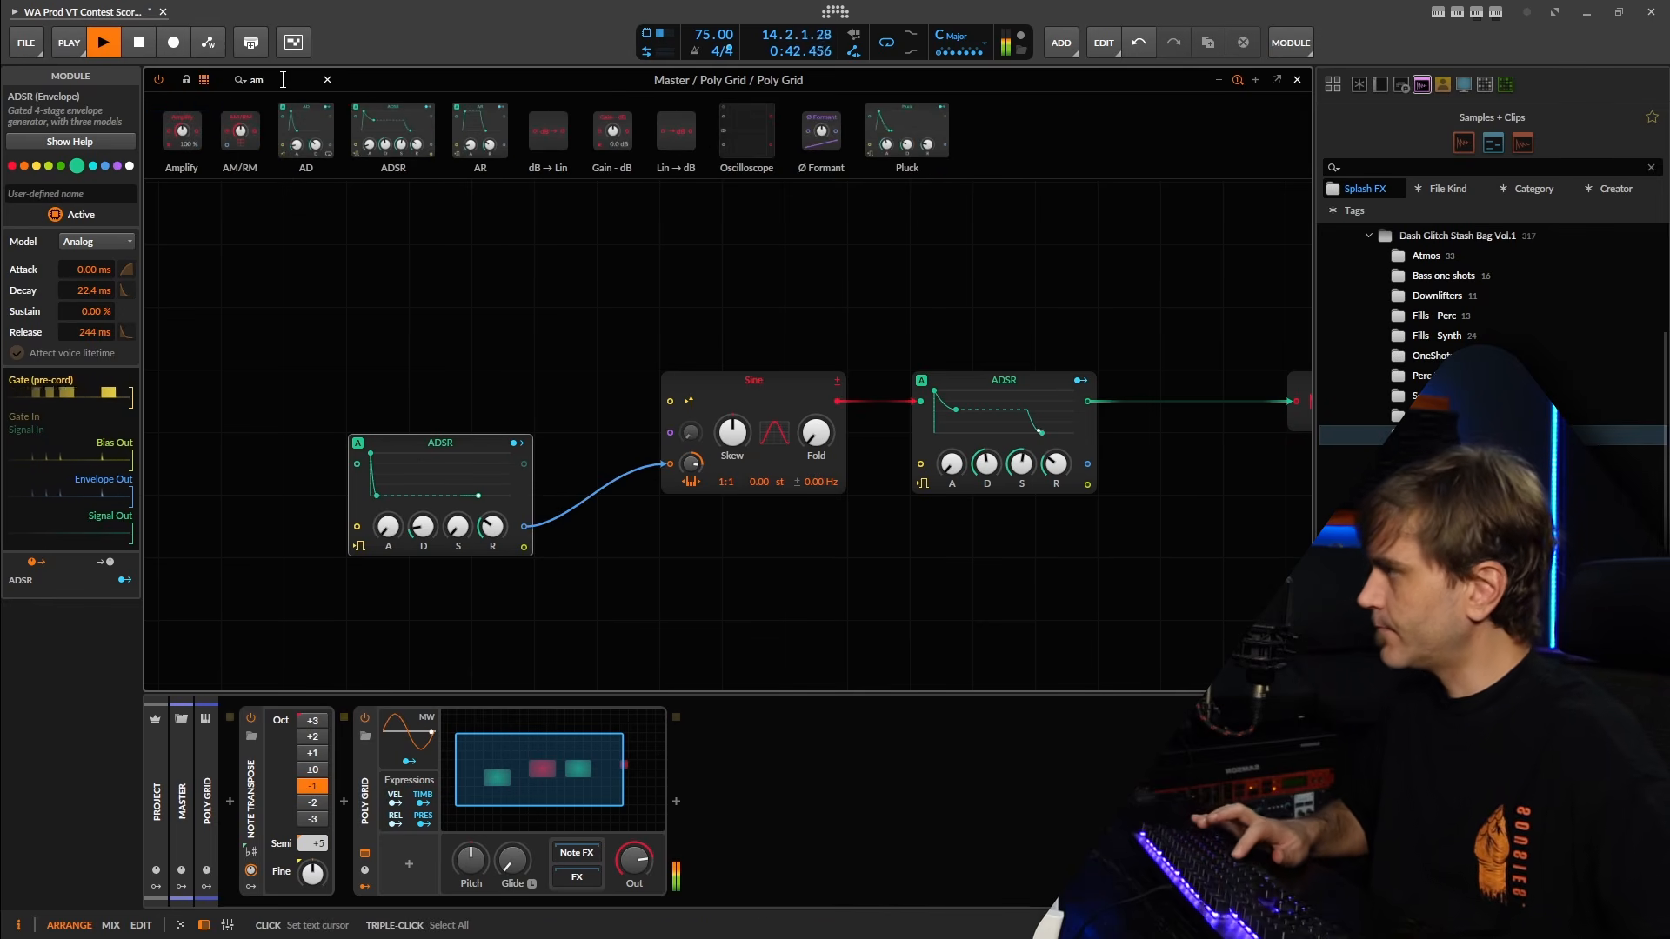
pyautogui.moveTo(245, 133); pyautogui.dragTo(628, 505)
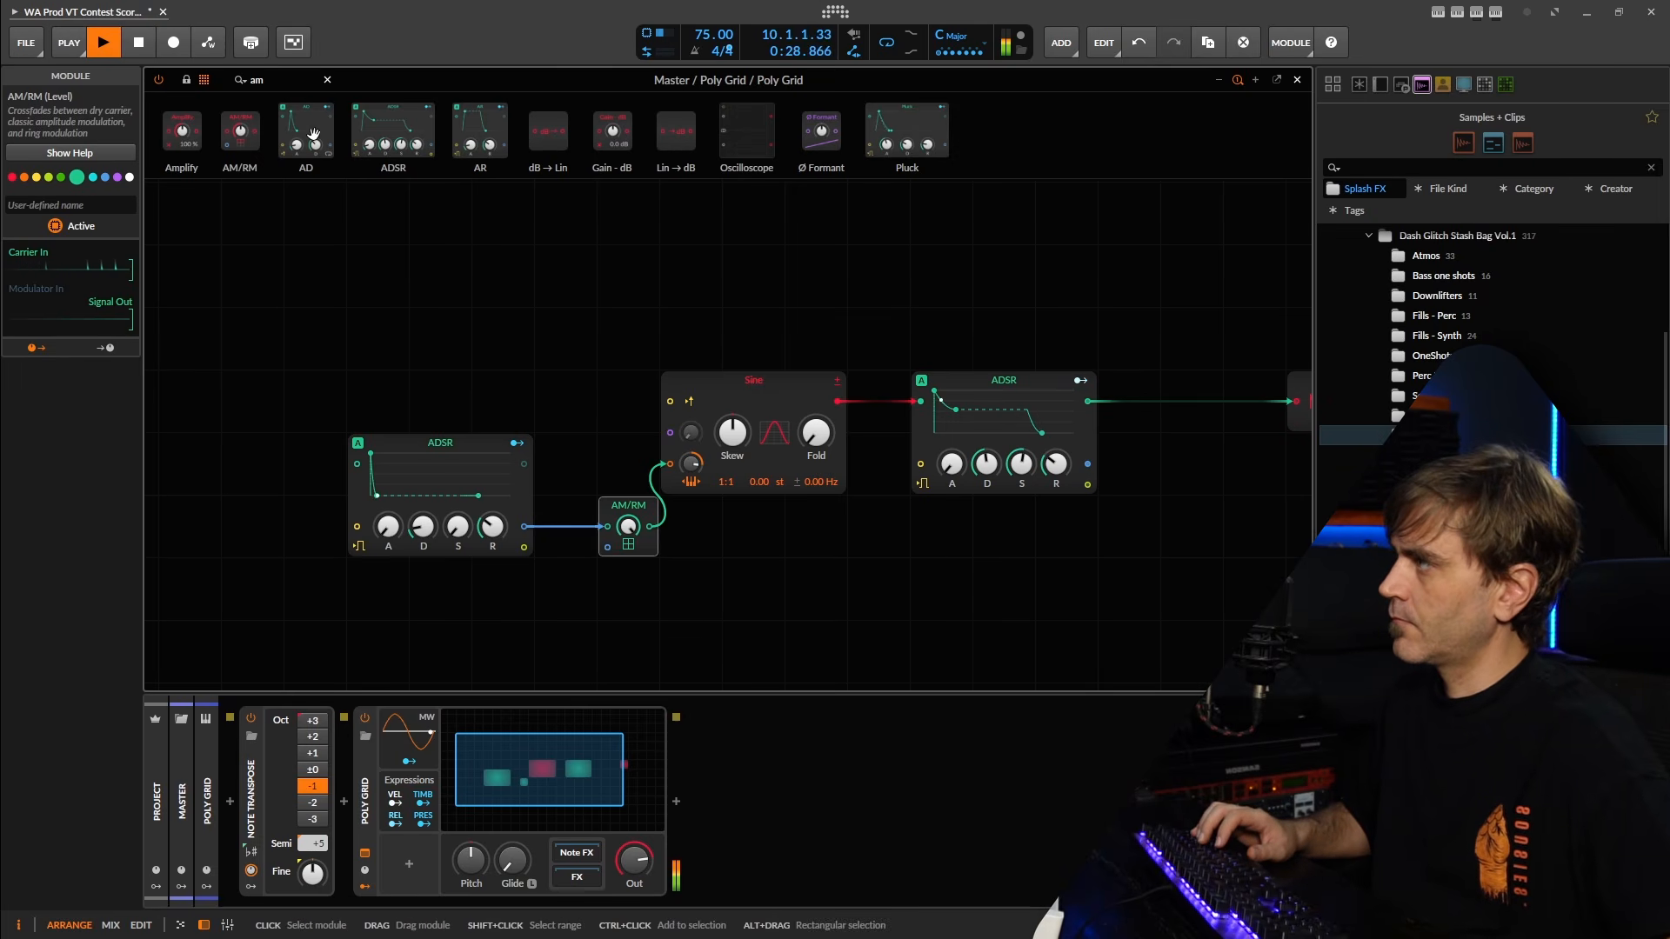
pyautogui.write('ve')
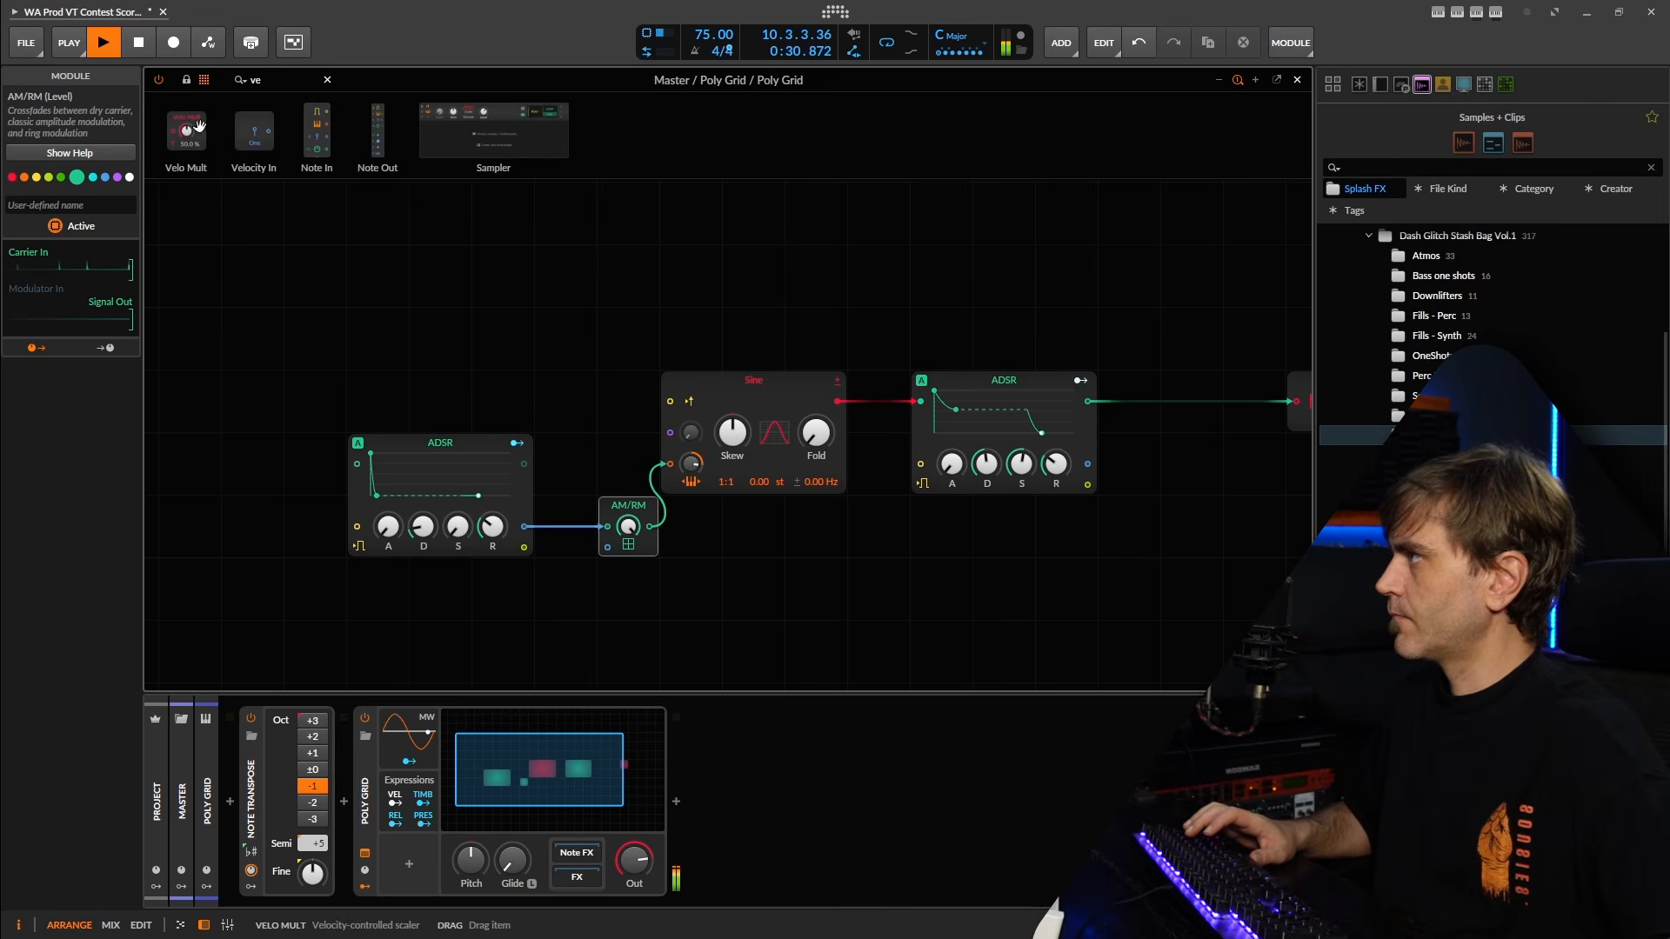
pyautogui.moveTo(284, 139); pyautogui.dragTo(602, 545)
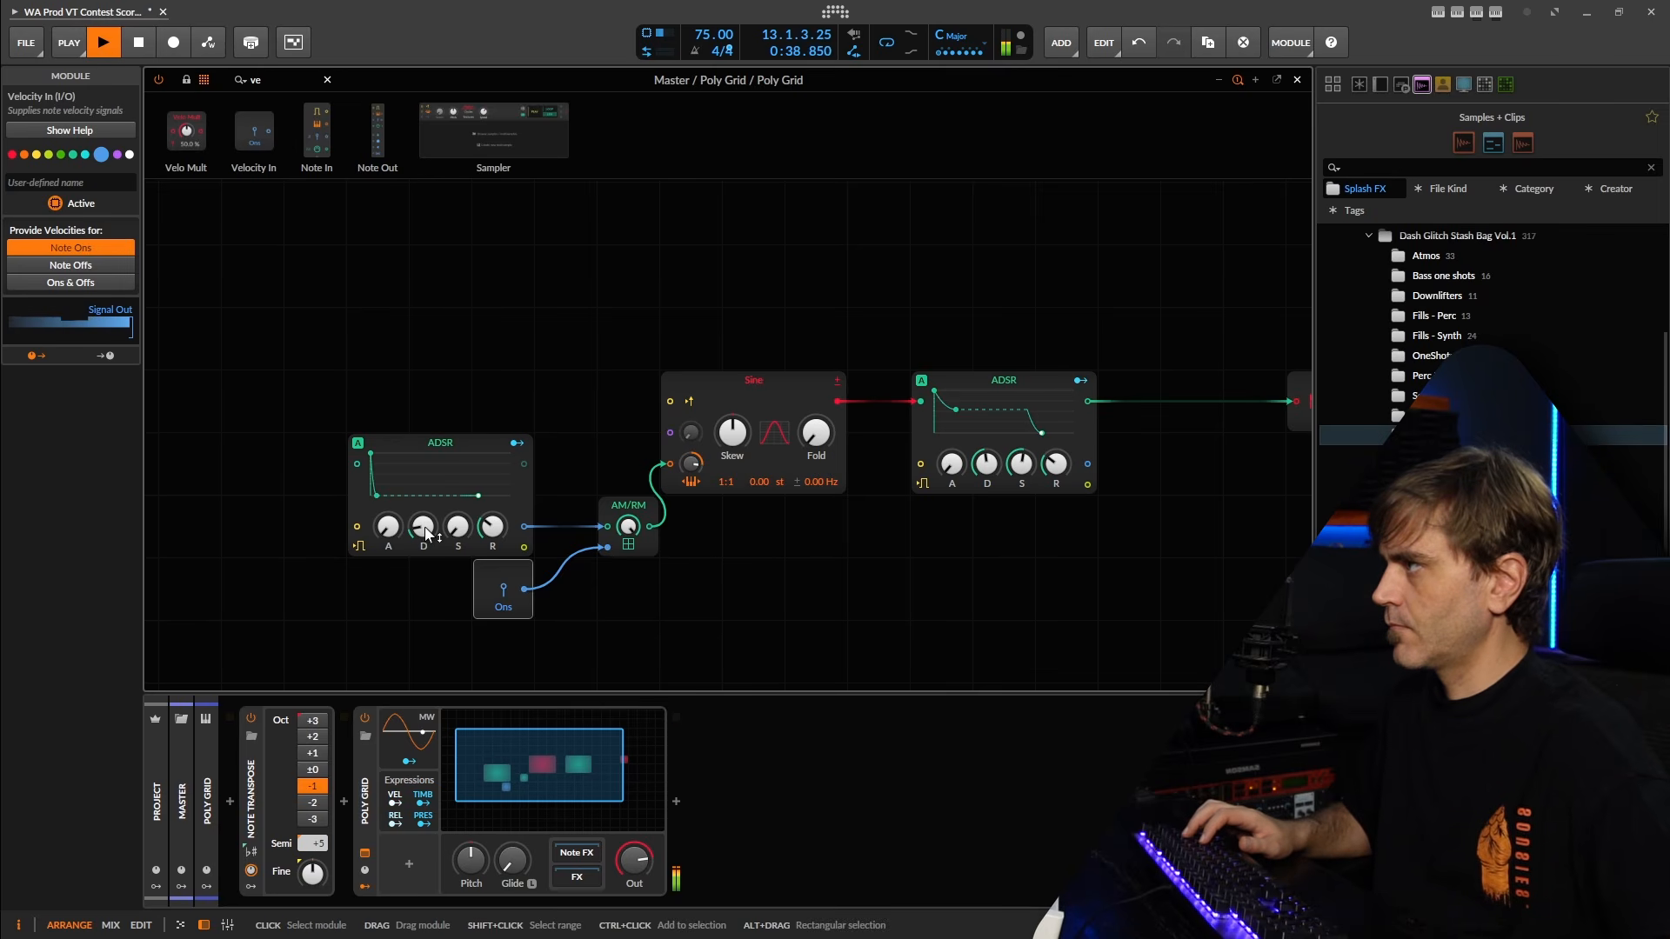
pyautogui.moveTo(425, 527); pyautogui.dragTo(423, 532)
pyautogui.moveTo(691, 468)
pyautogui.mouseDown()
pyautogui.moveTo(691, 451)
pyautogui.moveTo(692, 470)
pyautogui.mouseUp()
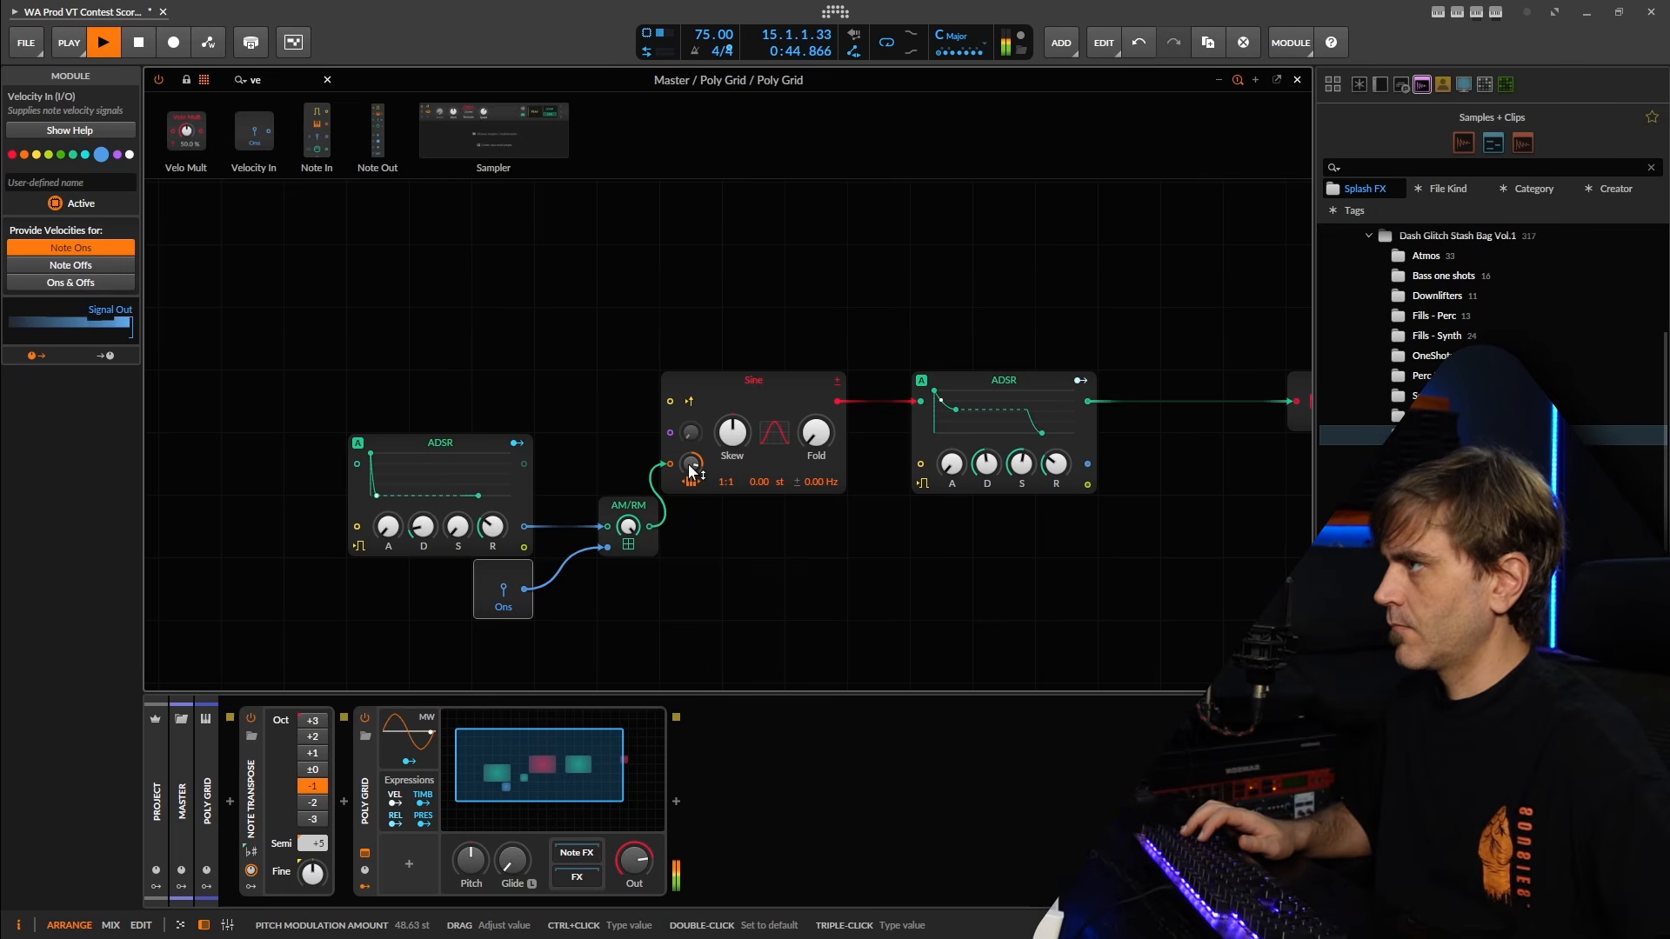
# Insert a Heat module between the amplitude ADSR and the Audio Out, and set its drive to +5.6 dB.
pyautogui.moveTo(1027, 554)
pyautogui.mouseDown()
pyautogui.moveTo(861, 525)
pyautogui.moveTo(1027, 521)
pyautogui.mouseUp()
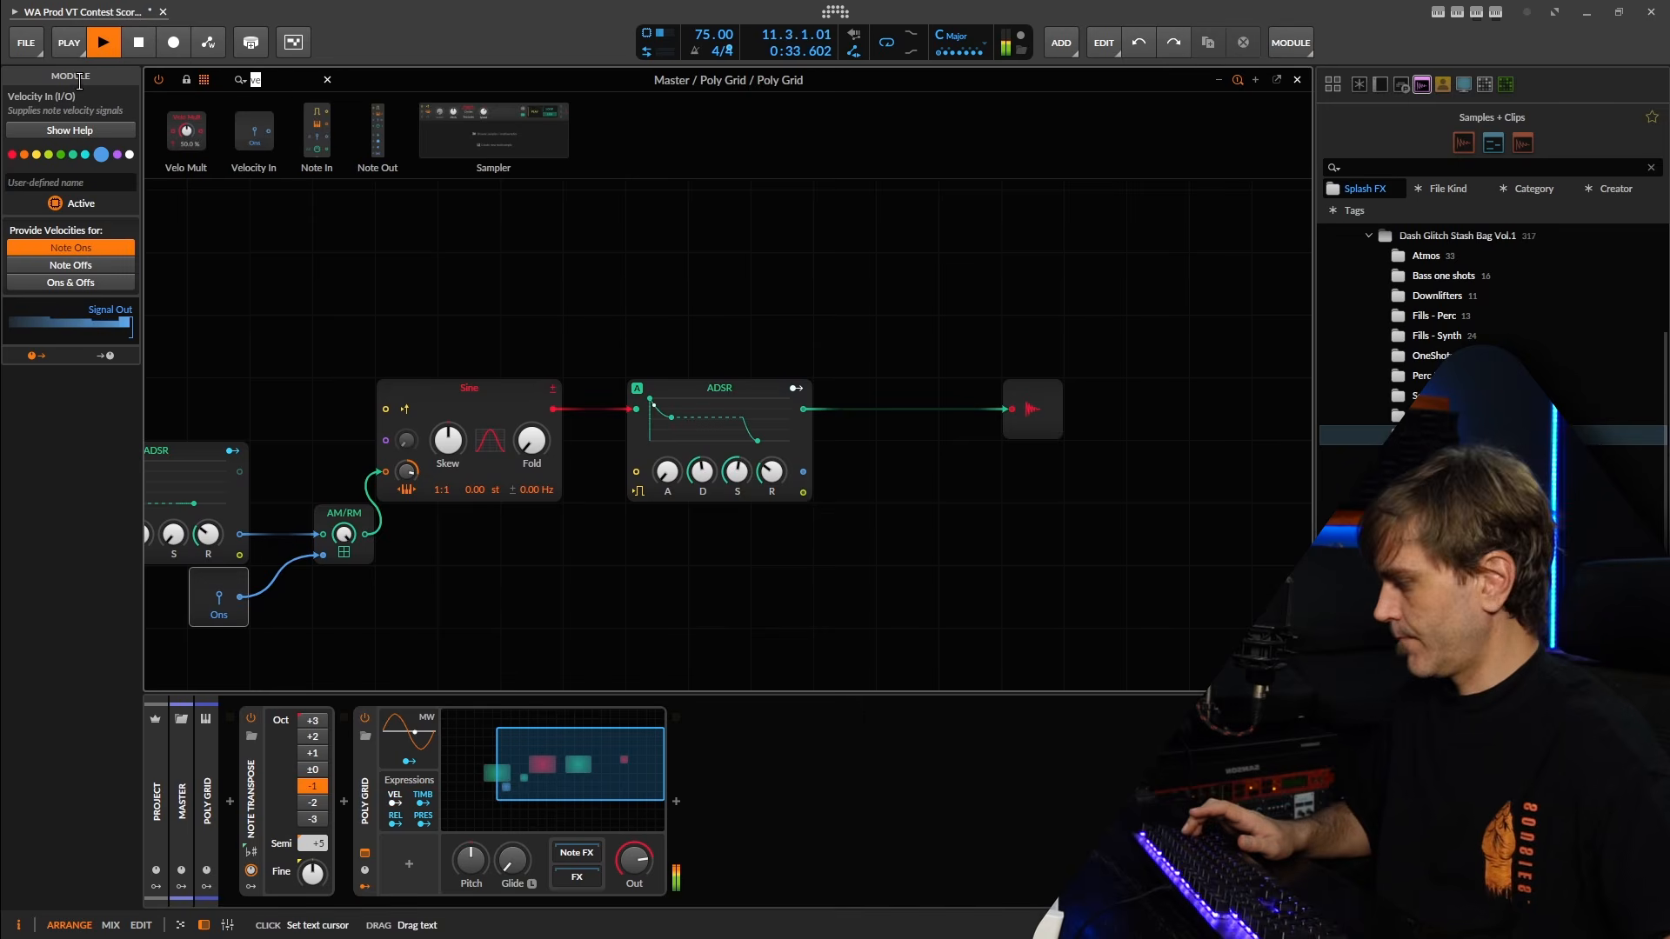
pyautogui.press('BackSpace')
pyautogui.press('BackSpace')
pyautogui.write('heat')
pyautogui.moveTo(226, 195); pyautogui.dragTo(845, 409)
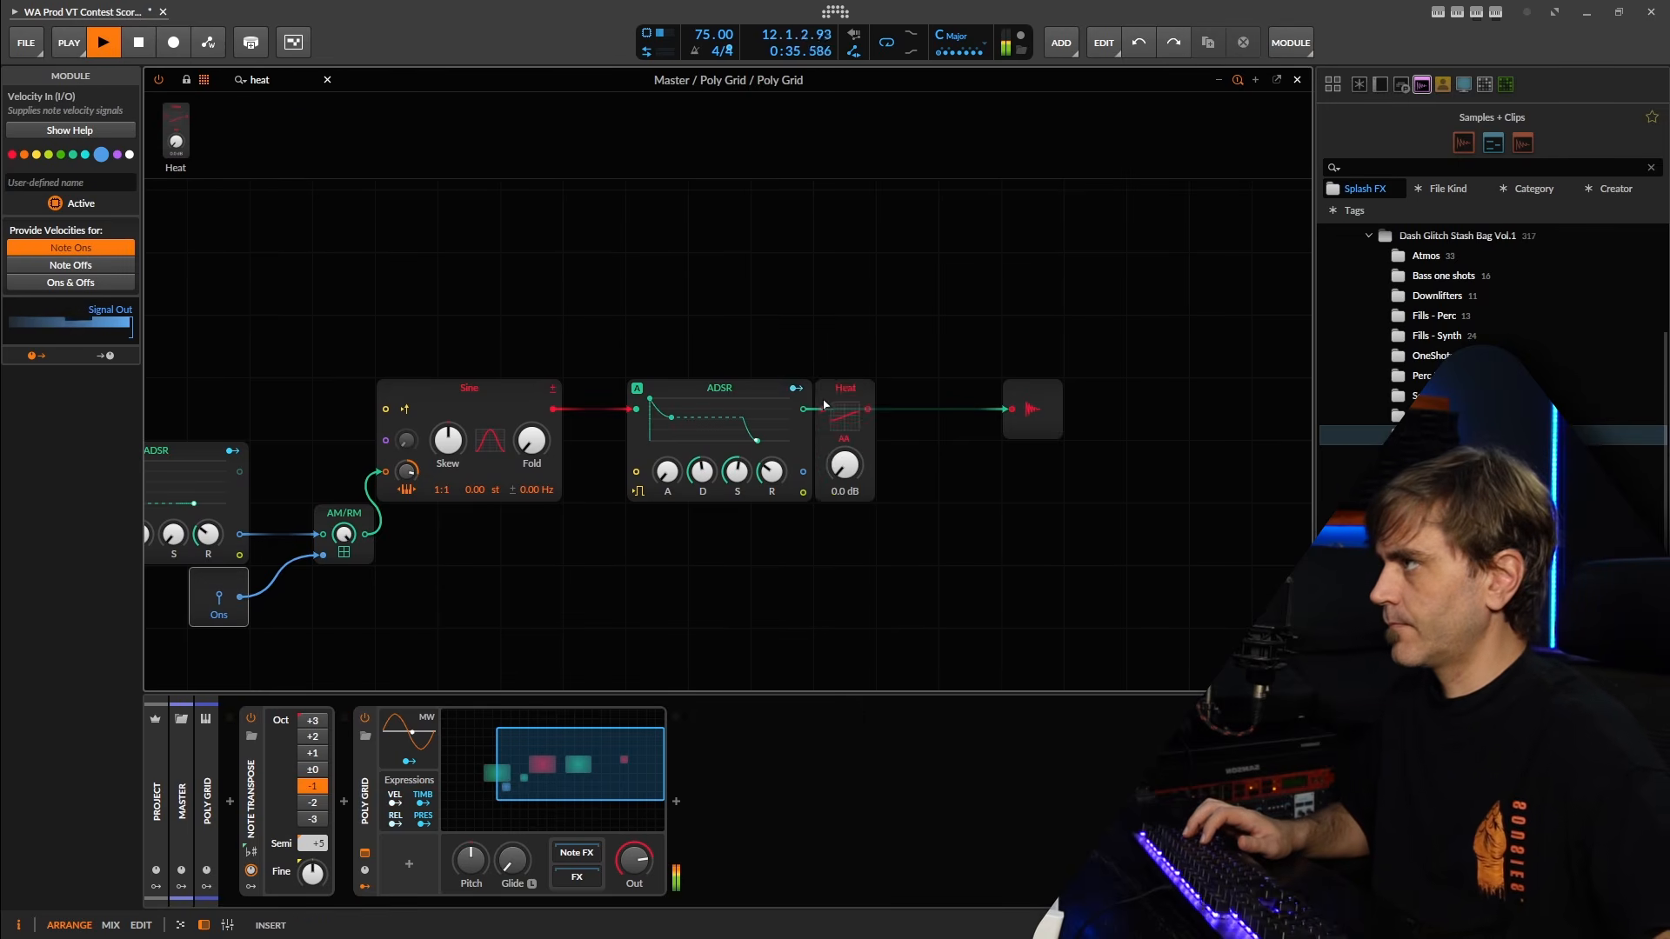
pyautogui.moveTo(845, 466)
pyautogui.mouseDown()
pyautogui.moveTo(844, 439)
pyautogui.moveTo(841, 468)
pyautogui.mouseUp()
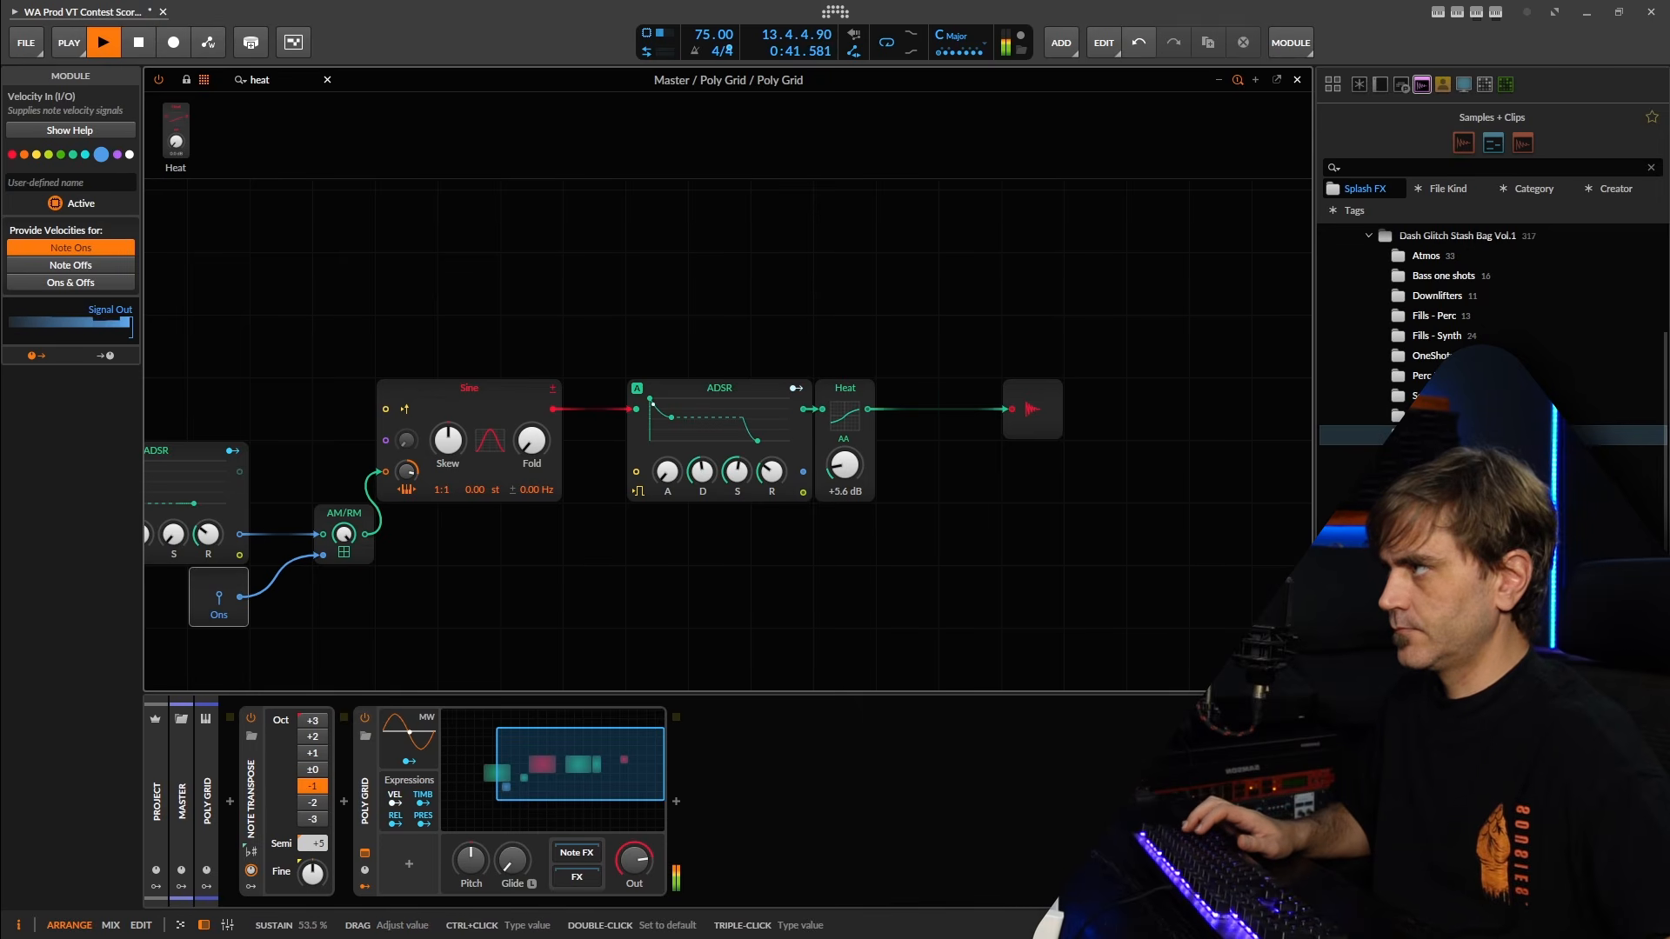
# Set the amplitude ADSR's sustain to 12.5%, and move Heat ahead of it at +12.4 dB drive.
pyautogui.moveTo(736, 471); pyautogui.dragTo(737, 484)
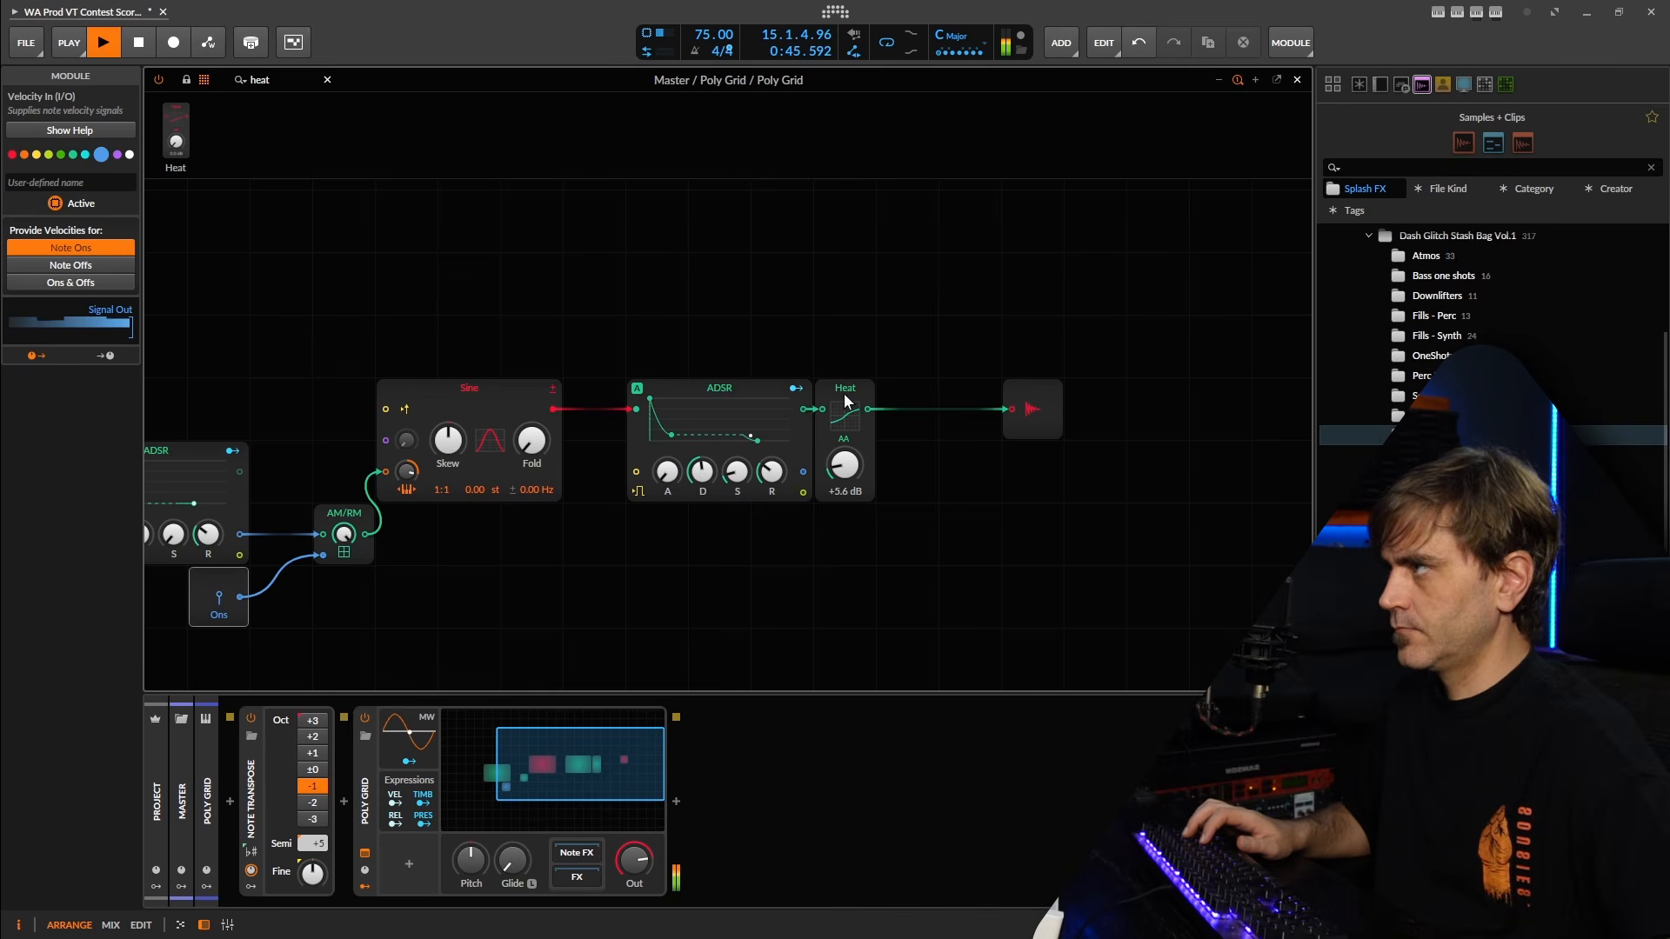
pyautogui.moveTo(797, 431); pyautogui.dragTo(831, 396)
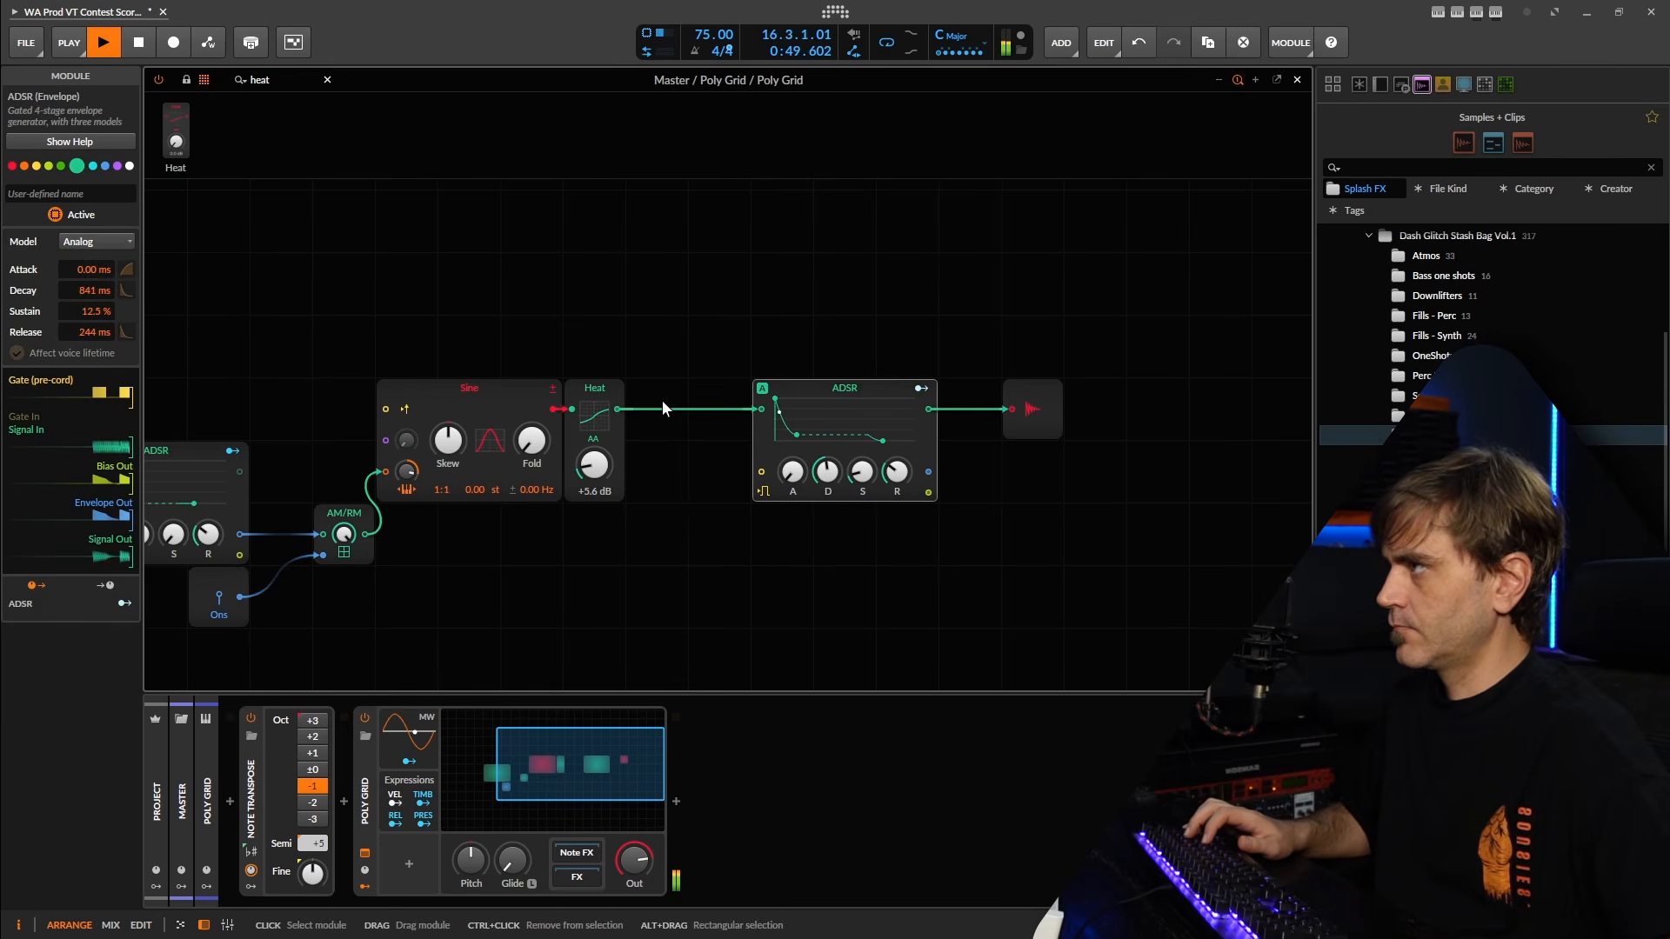
pyautogui.moveTo(607, 389); pyautogui.dragTo(732, 390)
pyautogui.moveTo(718, 466); pyautogui.dragTo(718, 451)
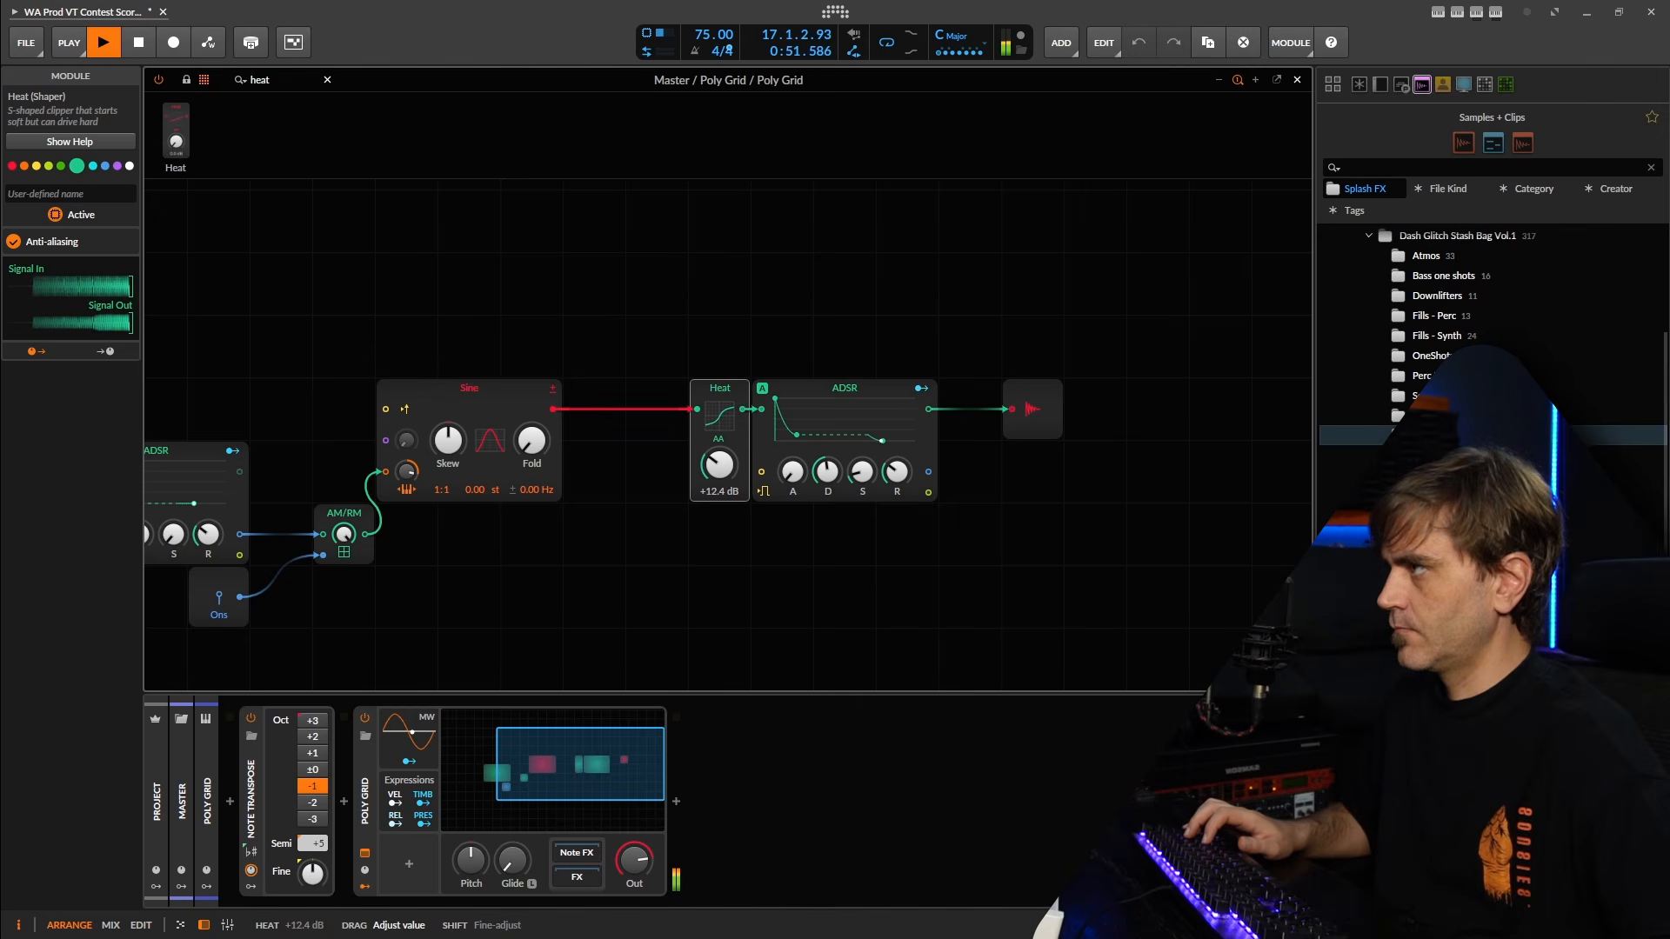
pyautogui.moveTo(826, 473); pyautogui.dragTo(826, 475)
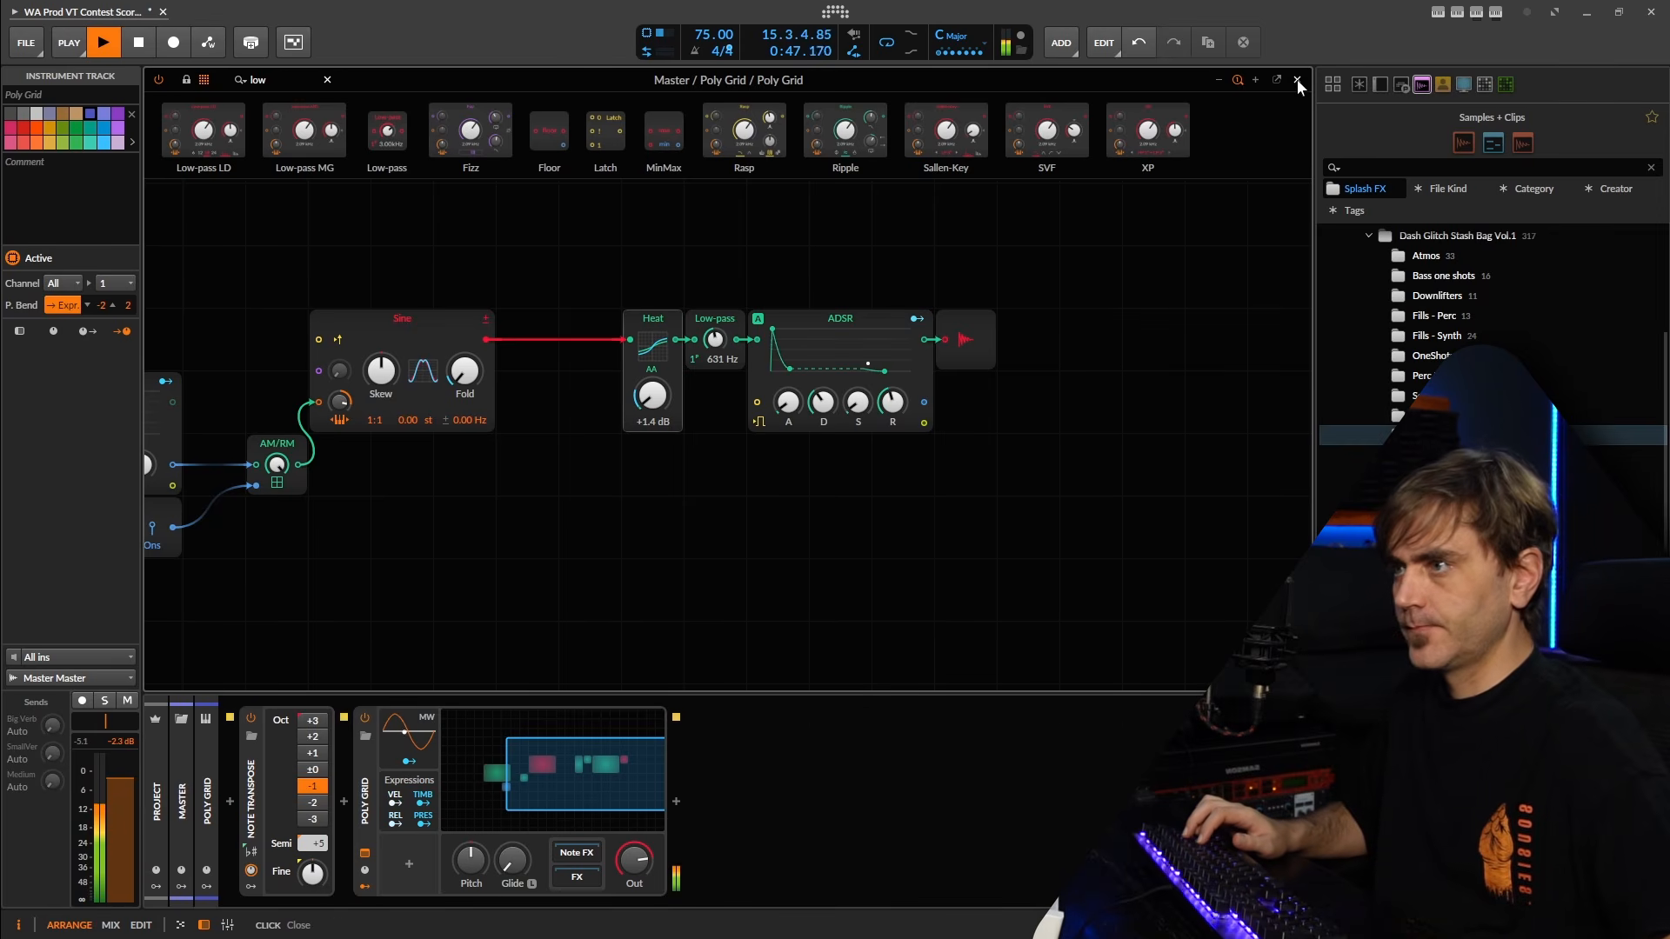
# Set Heat's drive to 0.0 dB and map note velocity to Heat's drive and to the Sine's Fold, at about +2.21 st.
pyautogui.moveTo(652, 396); pyautogui.dragTo(652, 405)
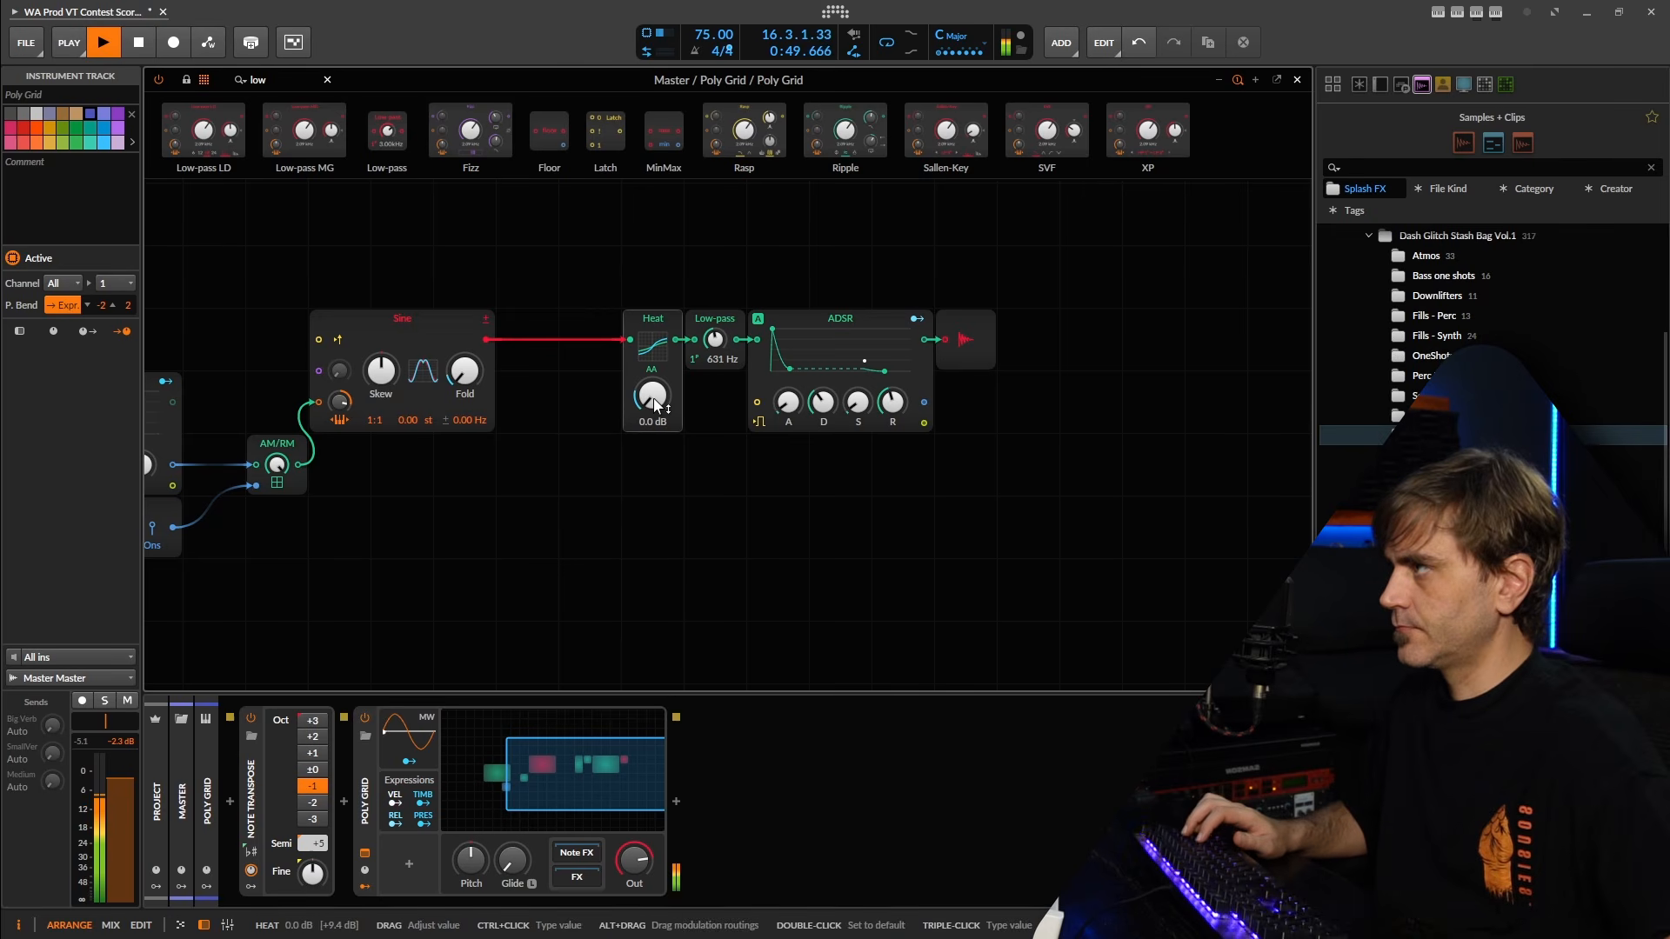
pyautogui.click(395, 803)
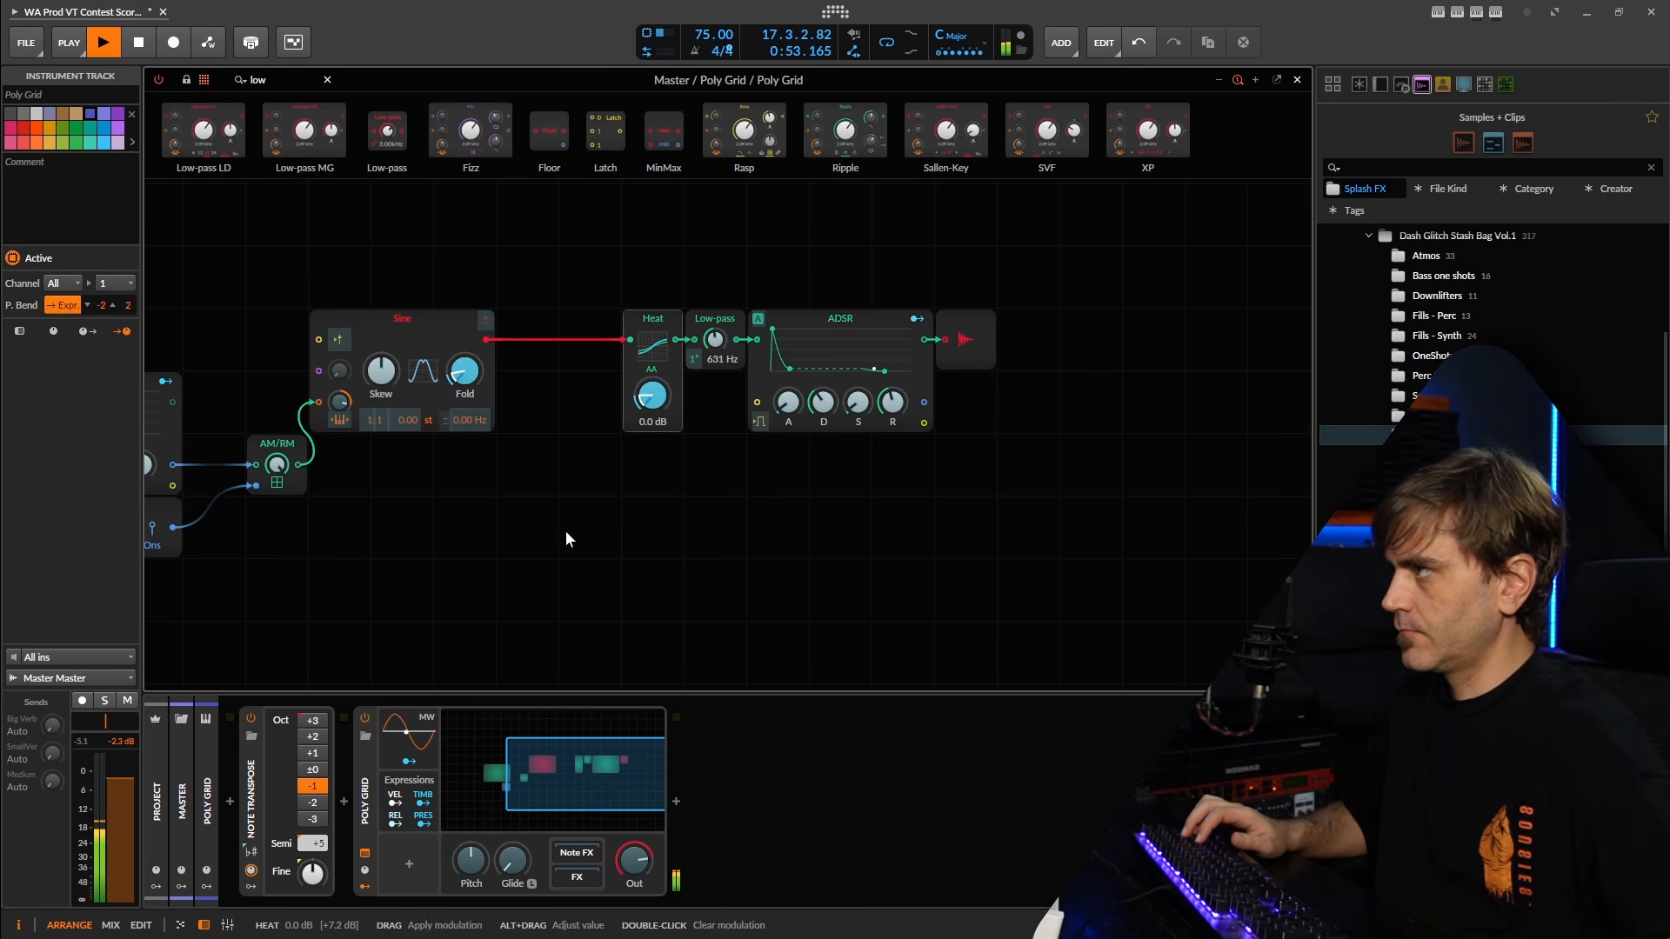
pyautogui.click(395, 803)
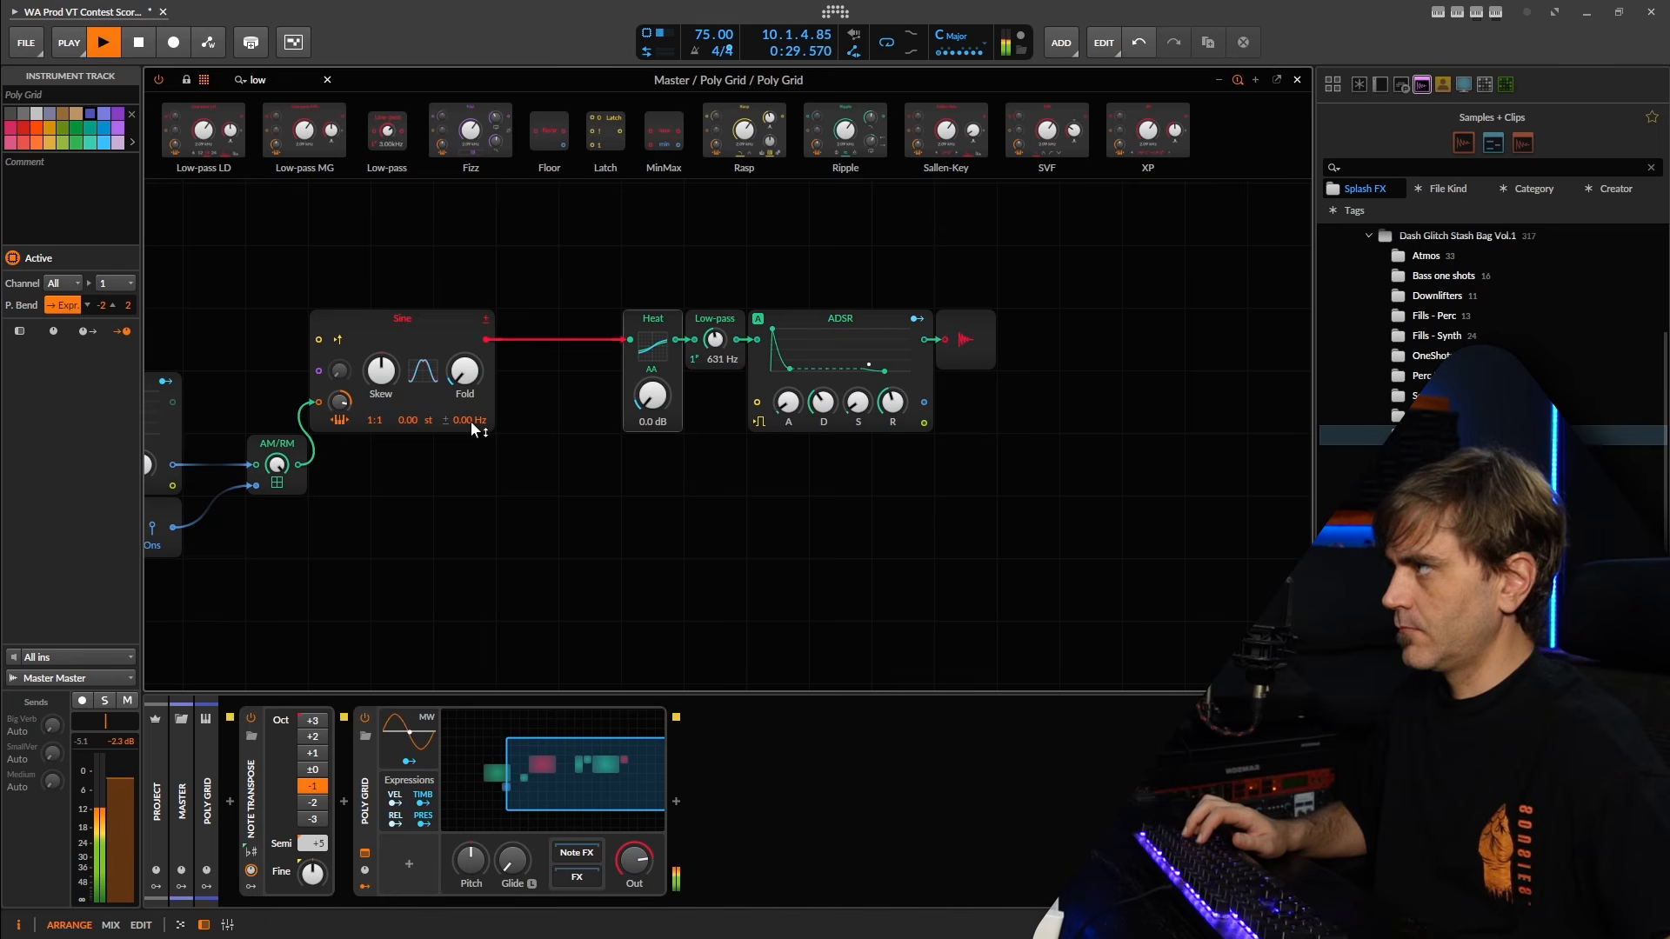
pyautogui.click(395, 803)
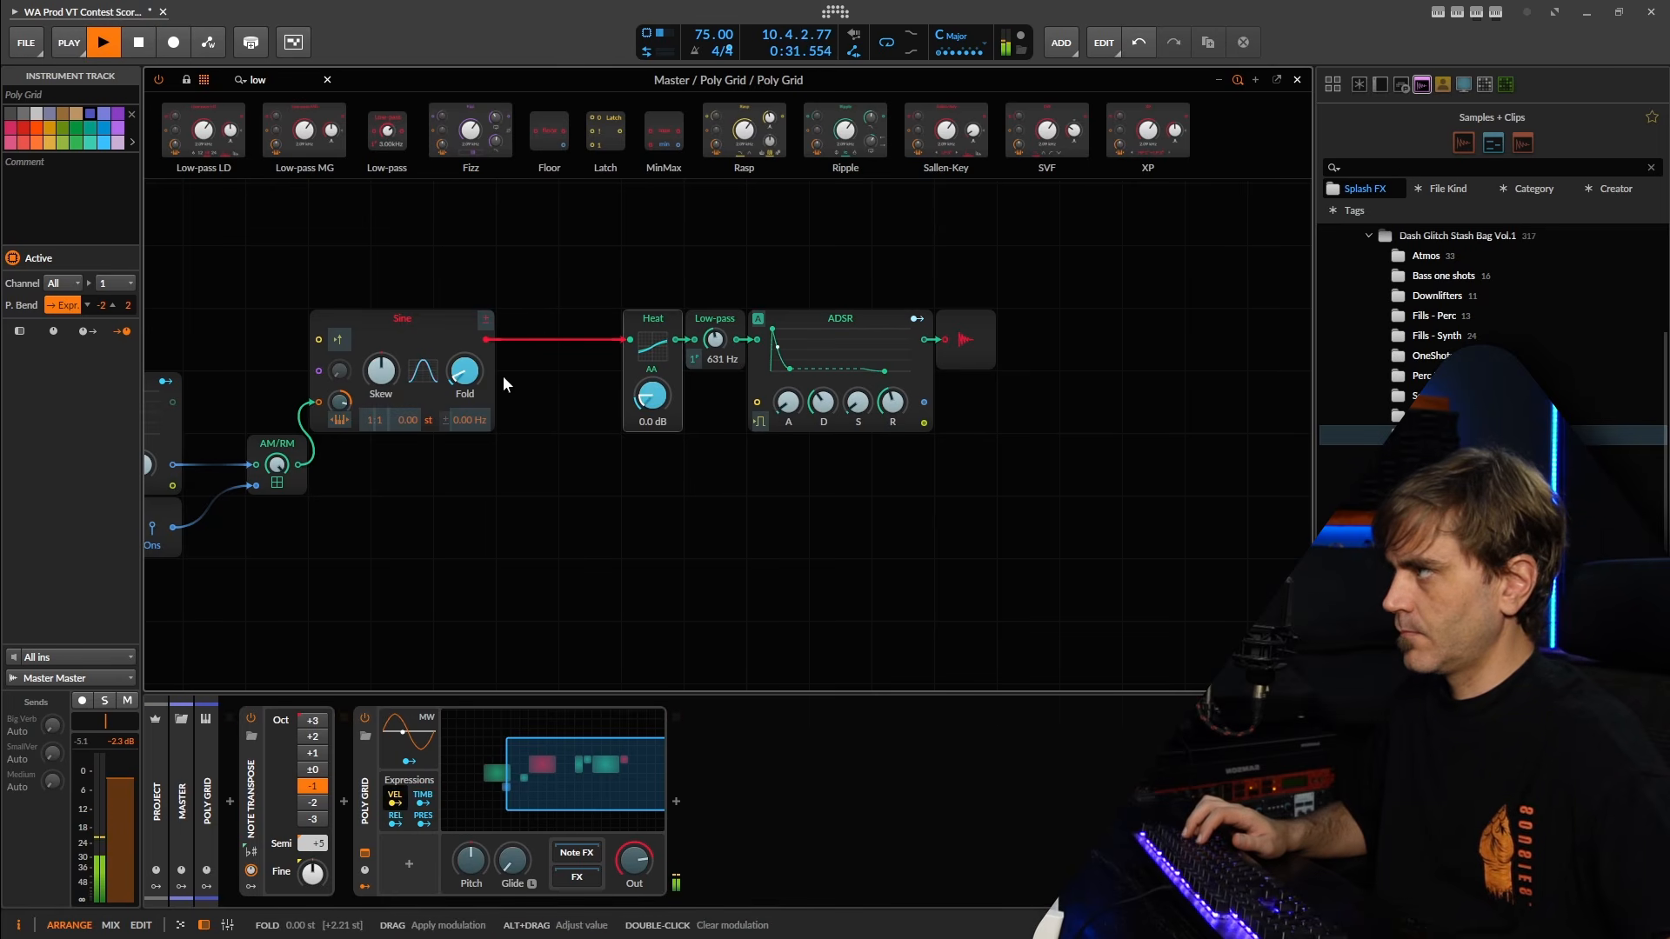
pyautogui.moveTo(646, 398); pyautogui.dragTo(645, 408)
pyautogui.click(398, 799)
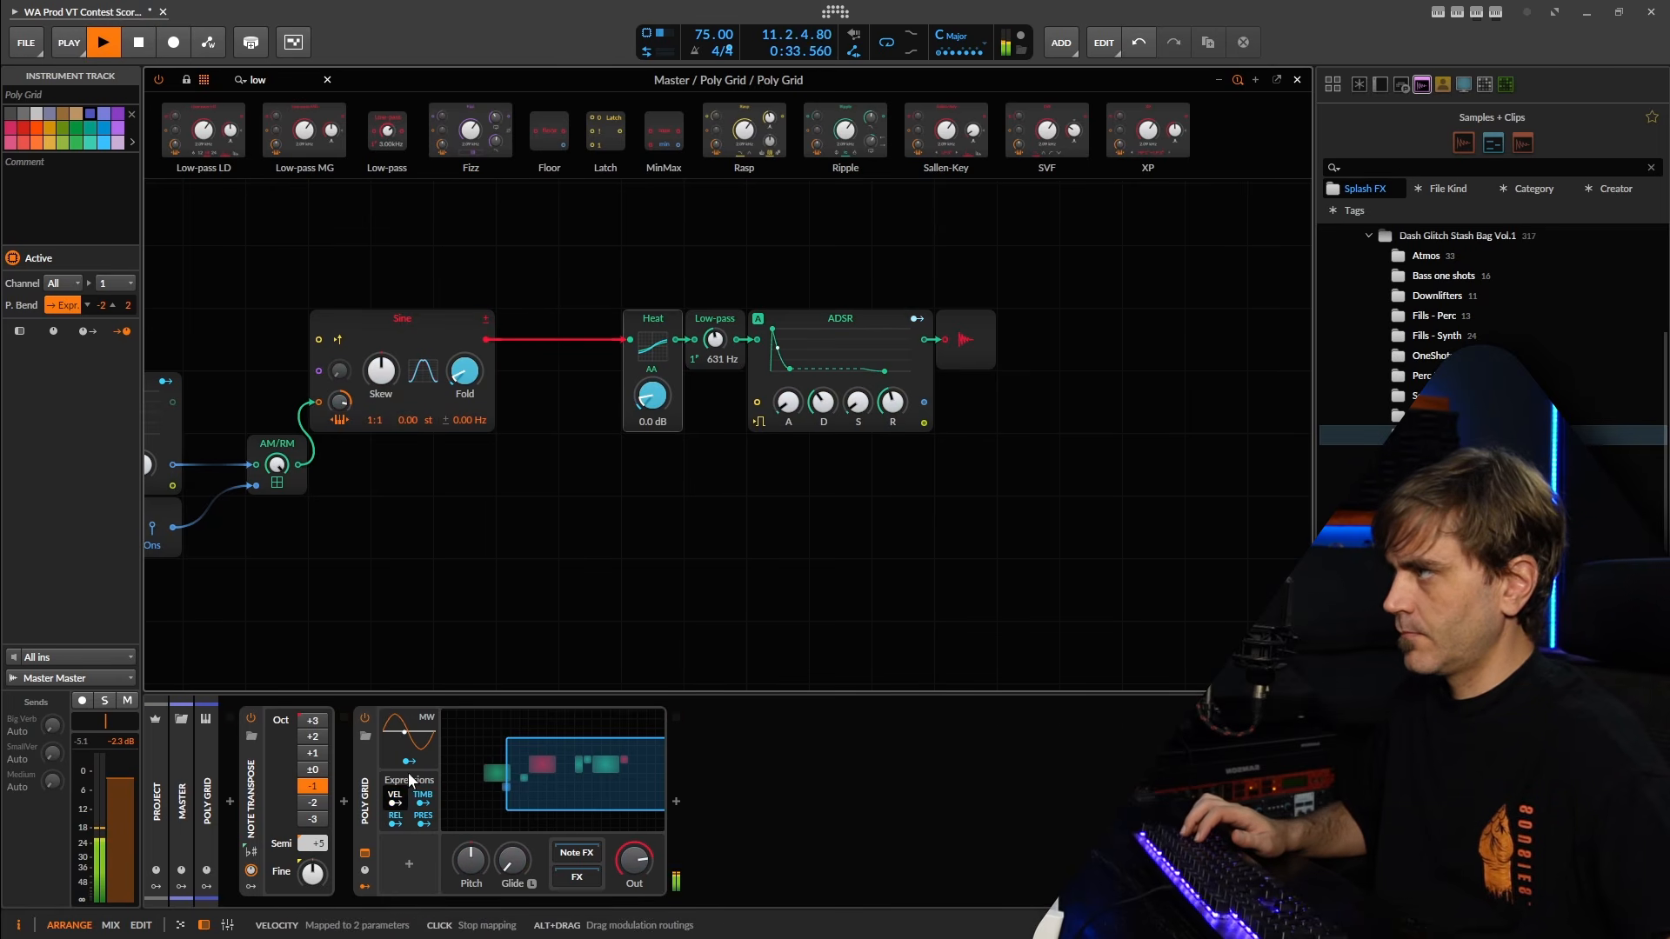
# Try the Low-pass cutoff at 10.1 kHz in the Poly Grid patch and undo the cutoff change.
pyautogui.moveTo(715, 340)
pyautogui.mouseDown()
pyautogui.moveTo(715, 365)
pyautogui.moveTo(717, 347)
pyautogui.mouseUp()
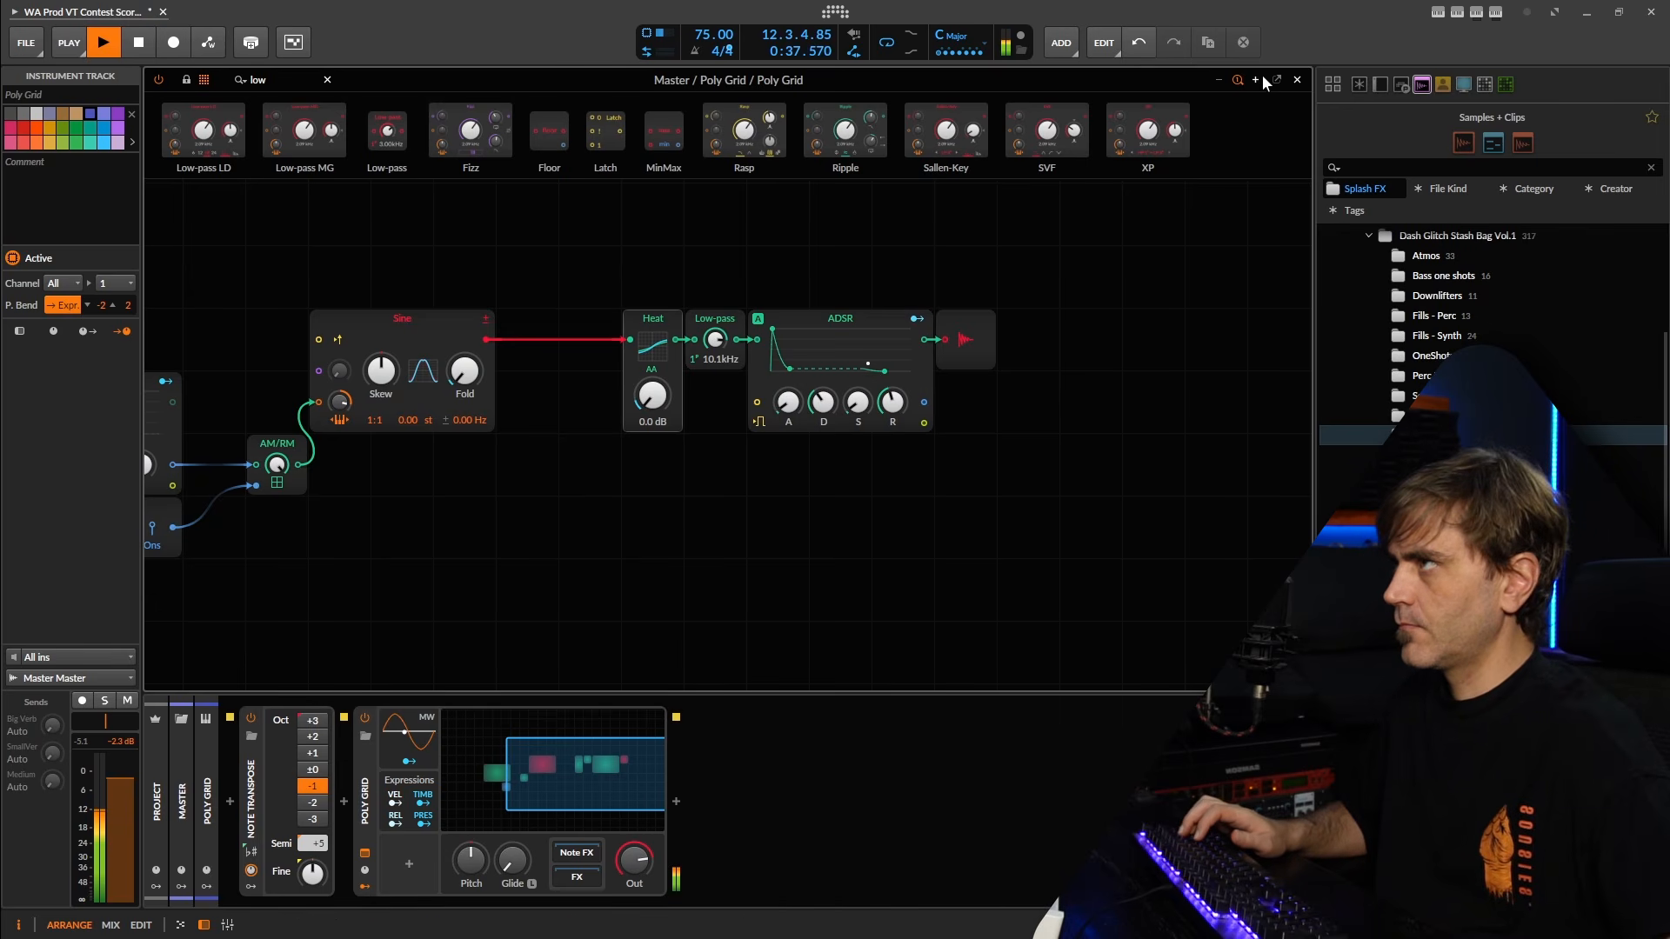
pyautogui.click(1298, 80)
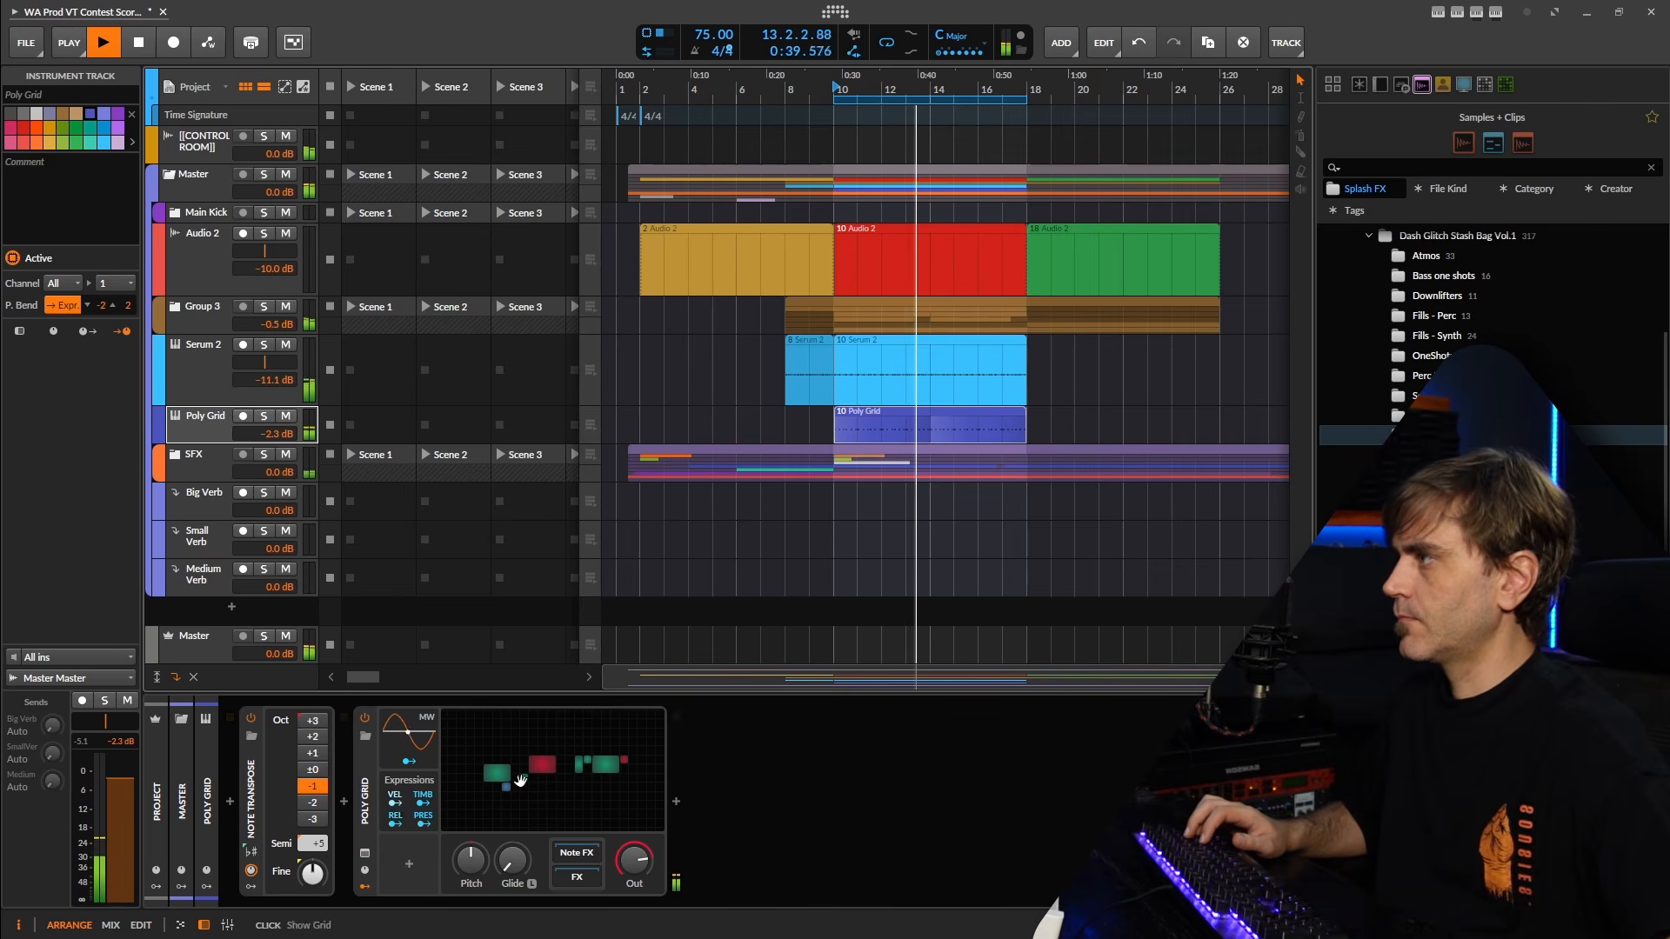
pyautogui.doubleClick(570, 762)
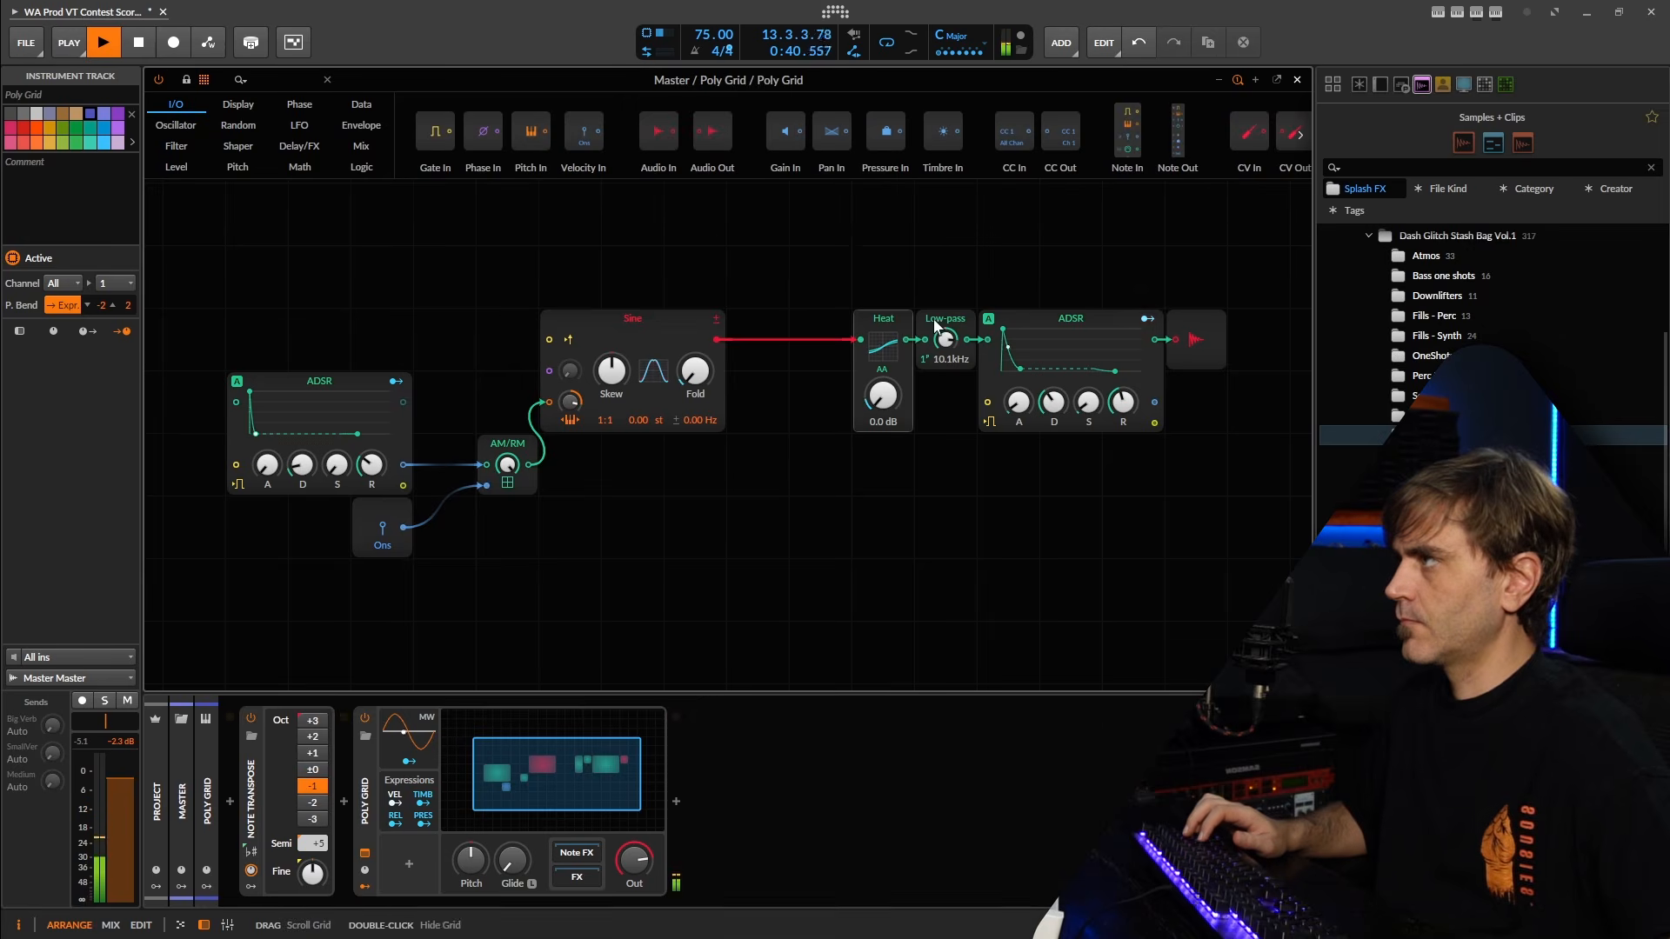
pyautogui.click(1144, 42)
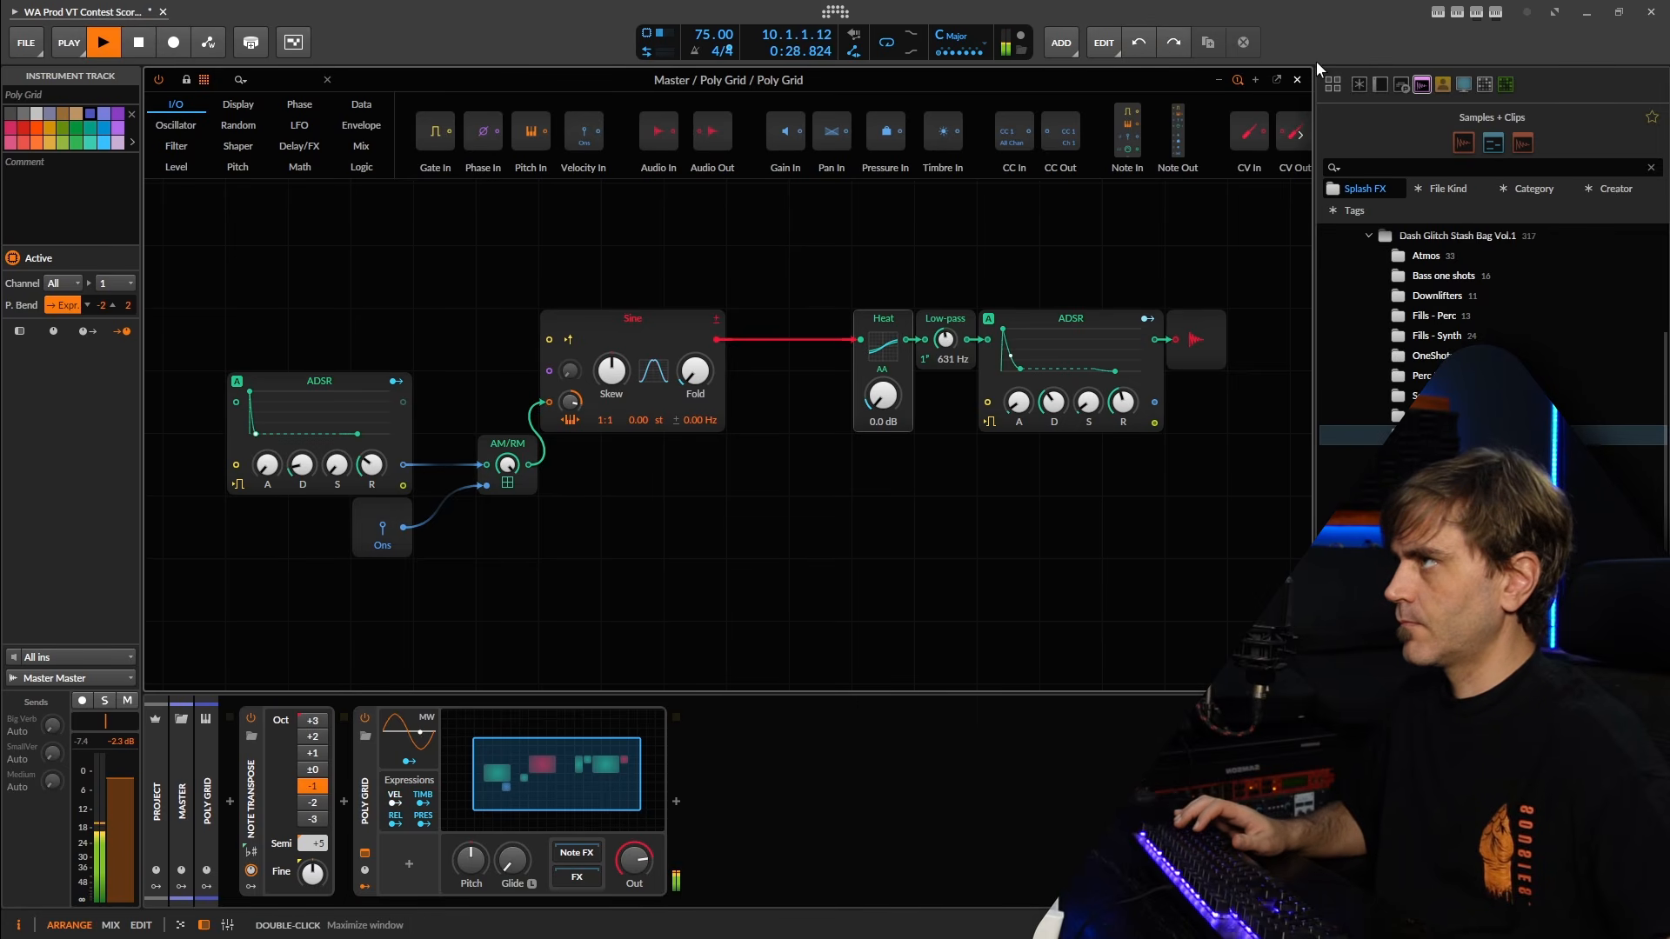
# Close the Poly Grid patch editor and lower the Poly Grid track's volume to -5.5 dB.
pyautogui.click(1297, 80)
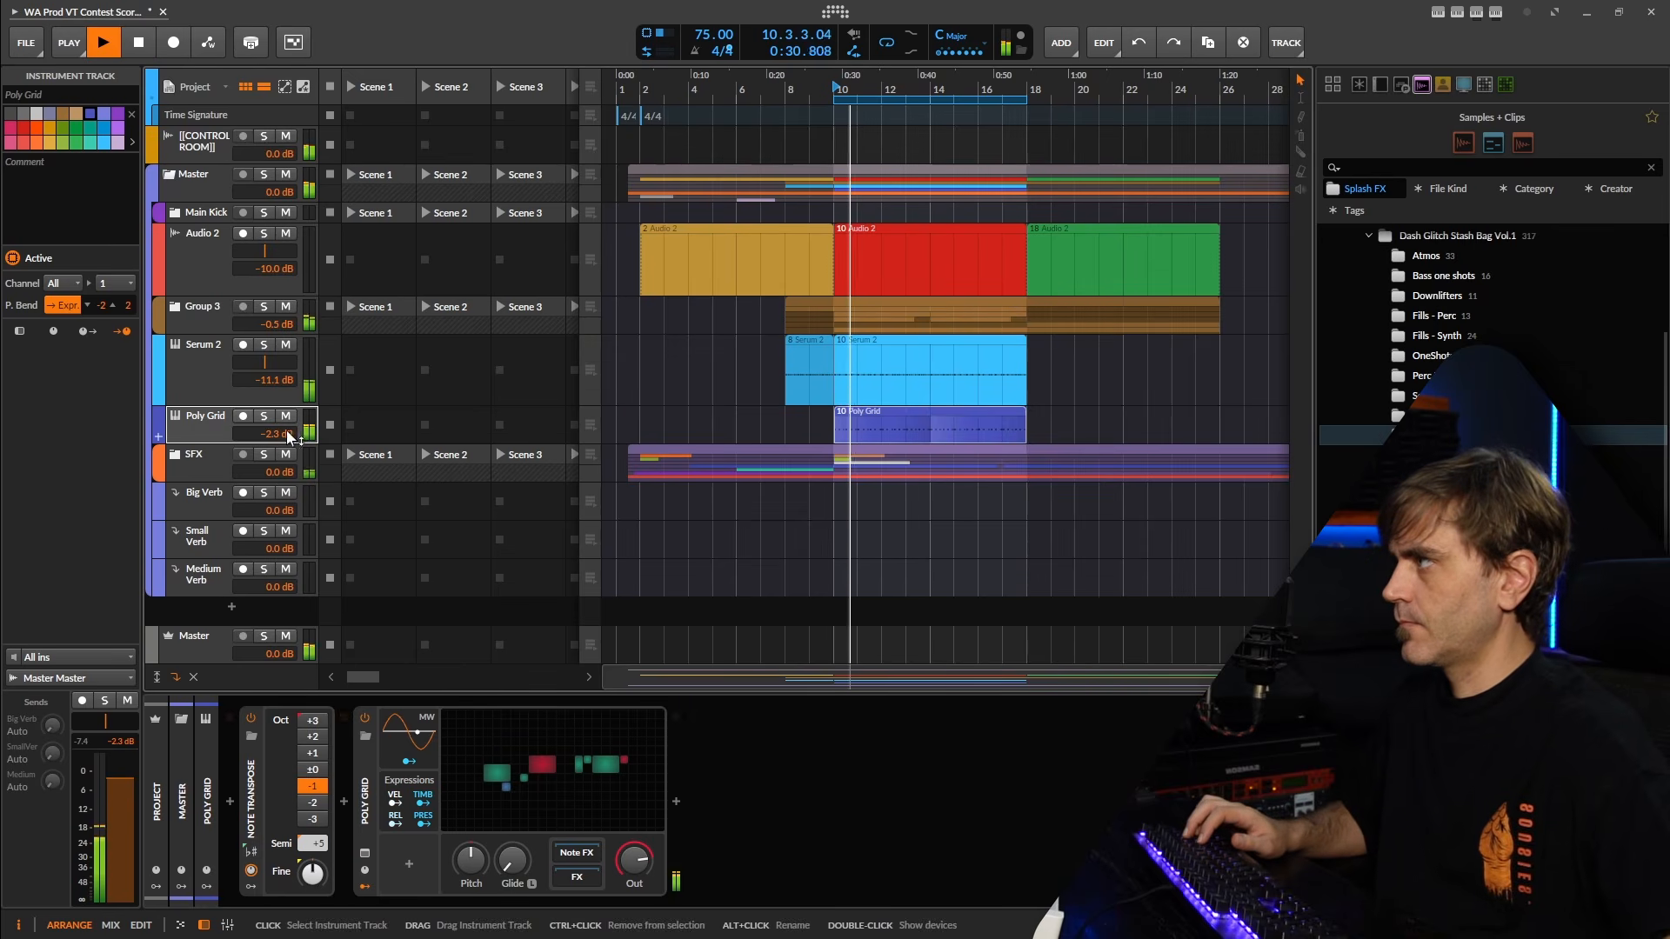
pyautogui.moveTo(270, 433); pyautogui.dragTo(273, 436)
pyautogui.click(209, 417)
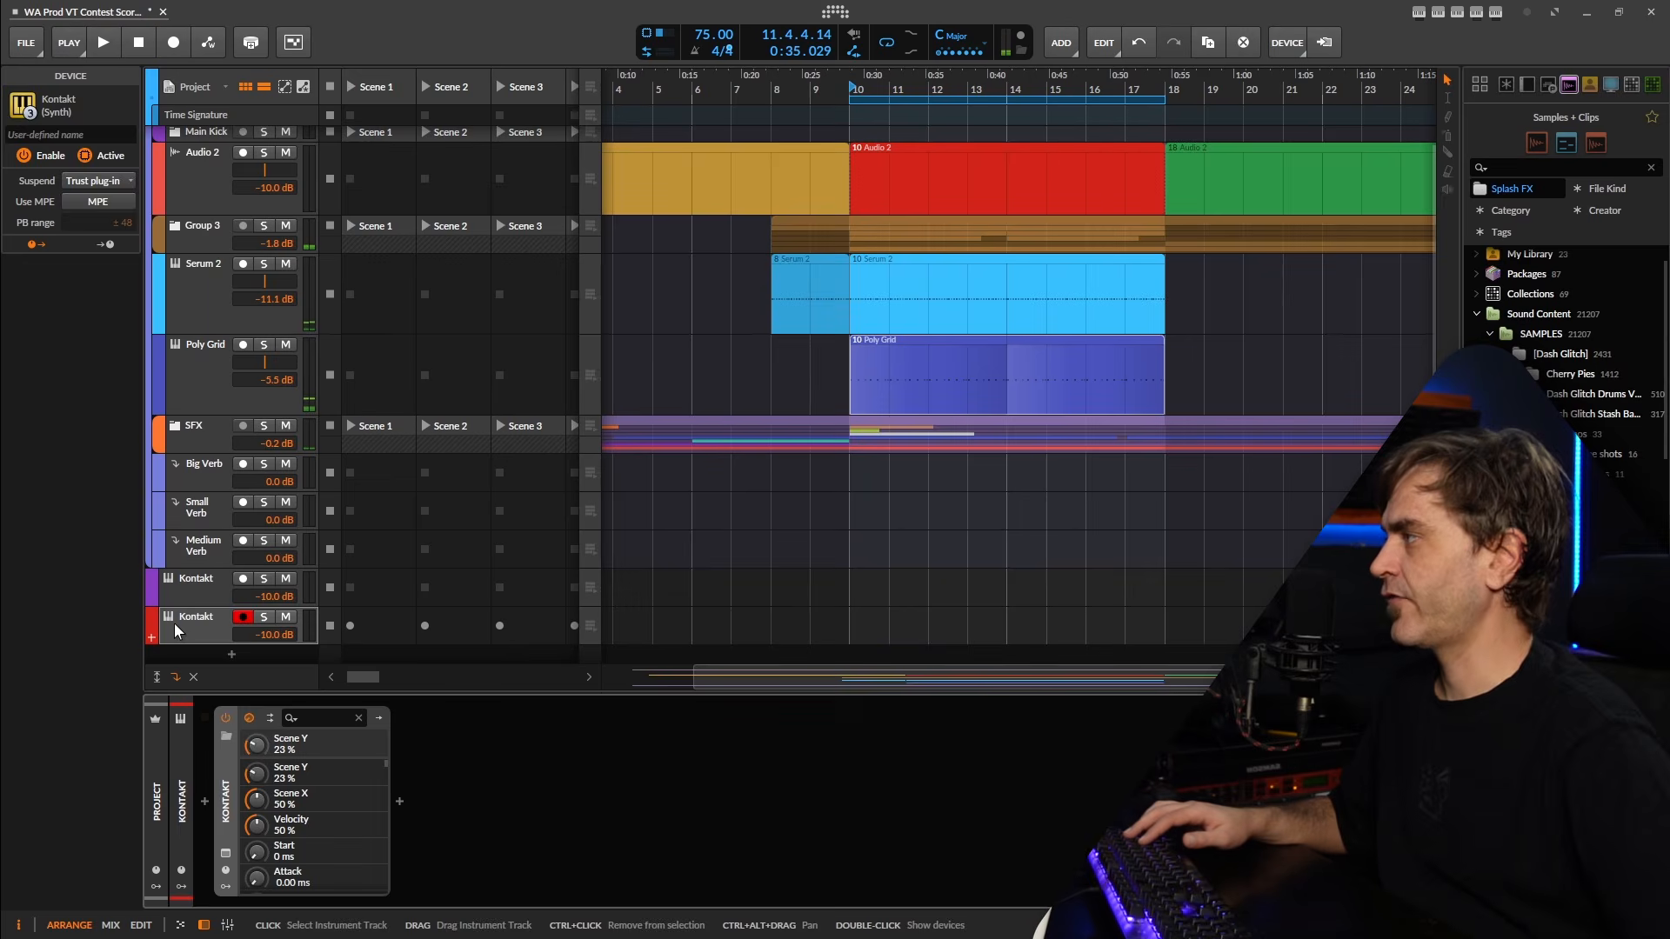
# Record a Ferrum percussion part on the red Kontakt track from bar 10 to 18, and delete the lead-in clip before bar 10.
pyautogui.moveTo(190, 642); pyautogui.dragTo(202, 594)
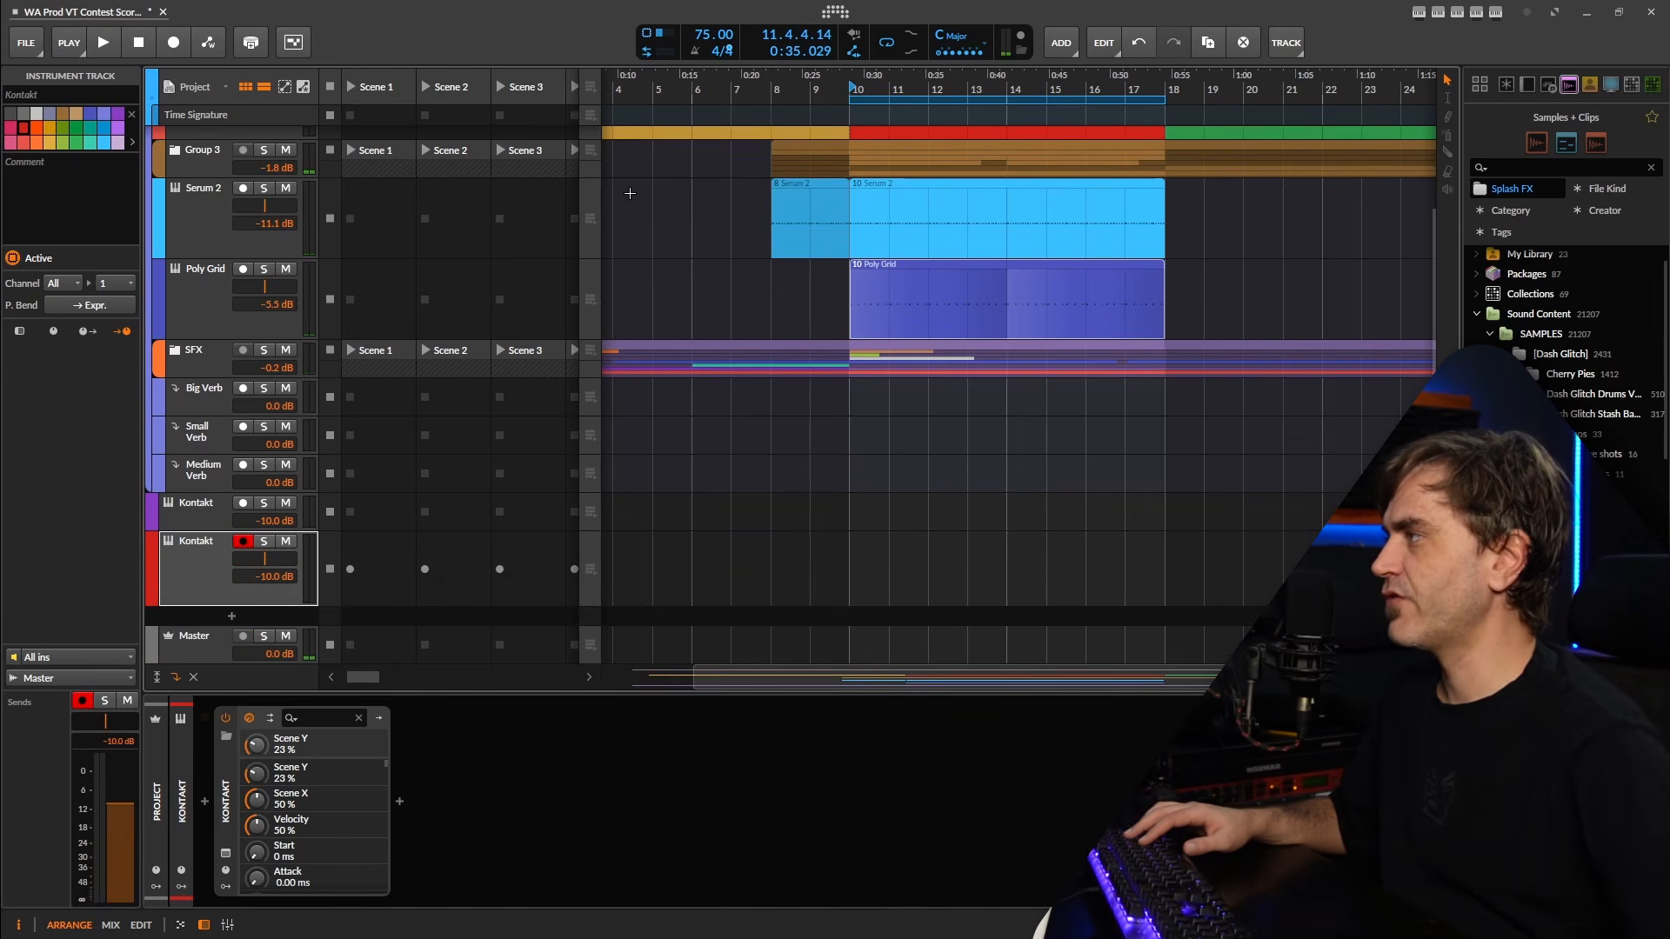
pyautogui.doubleClick(205, 576)
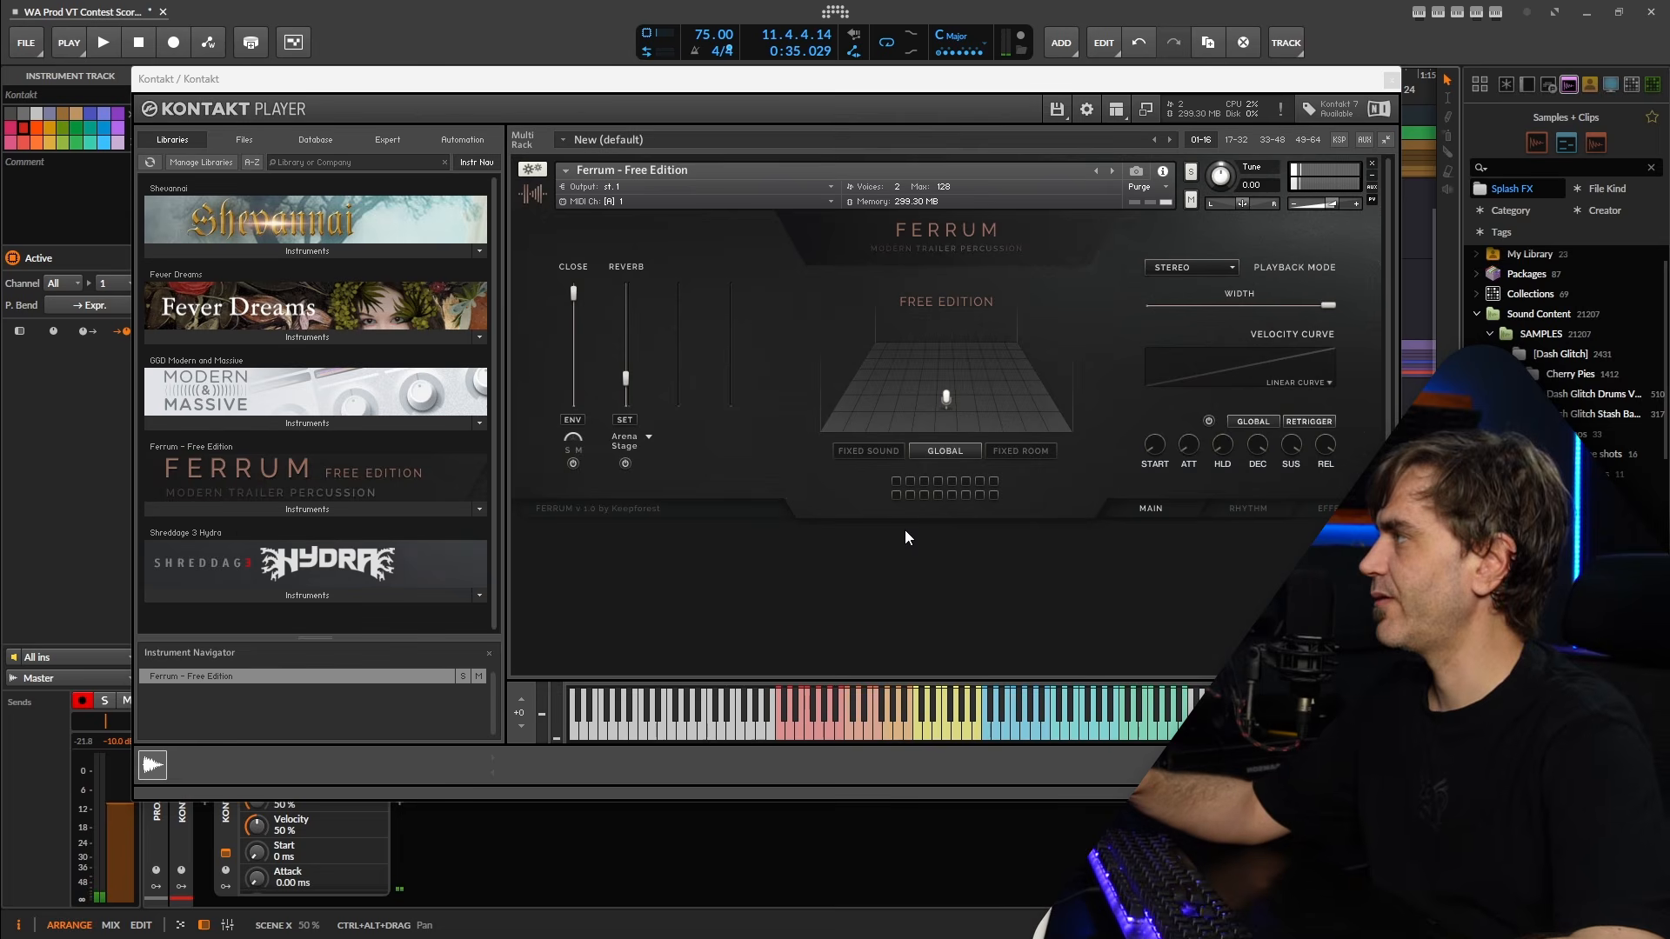
pyautogui.press('space')
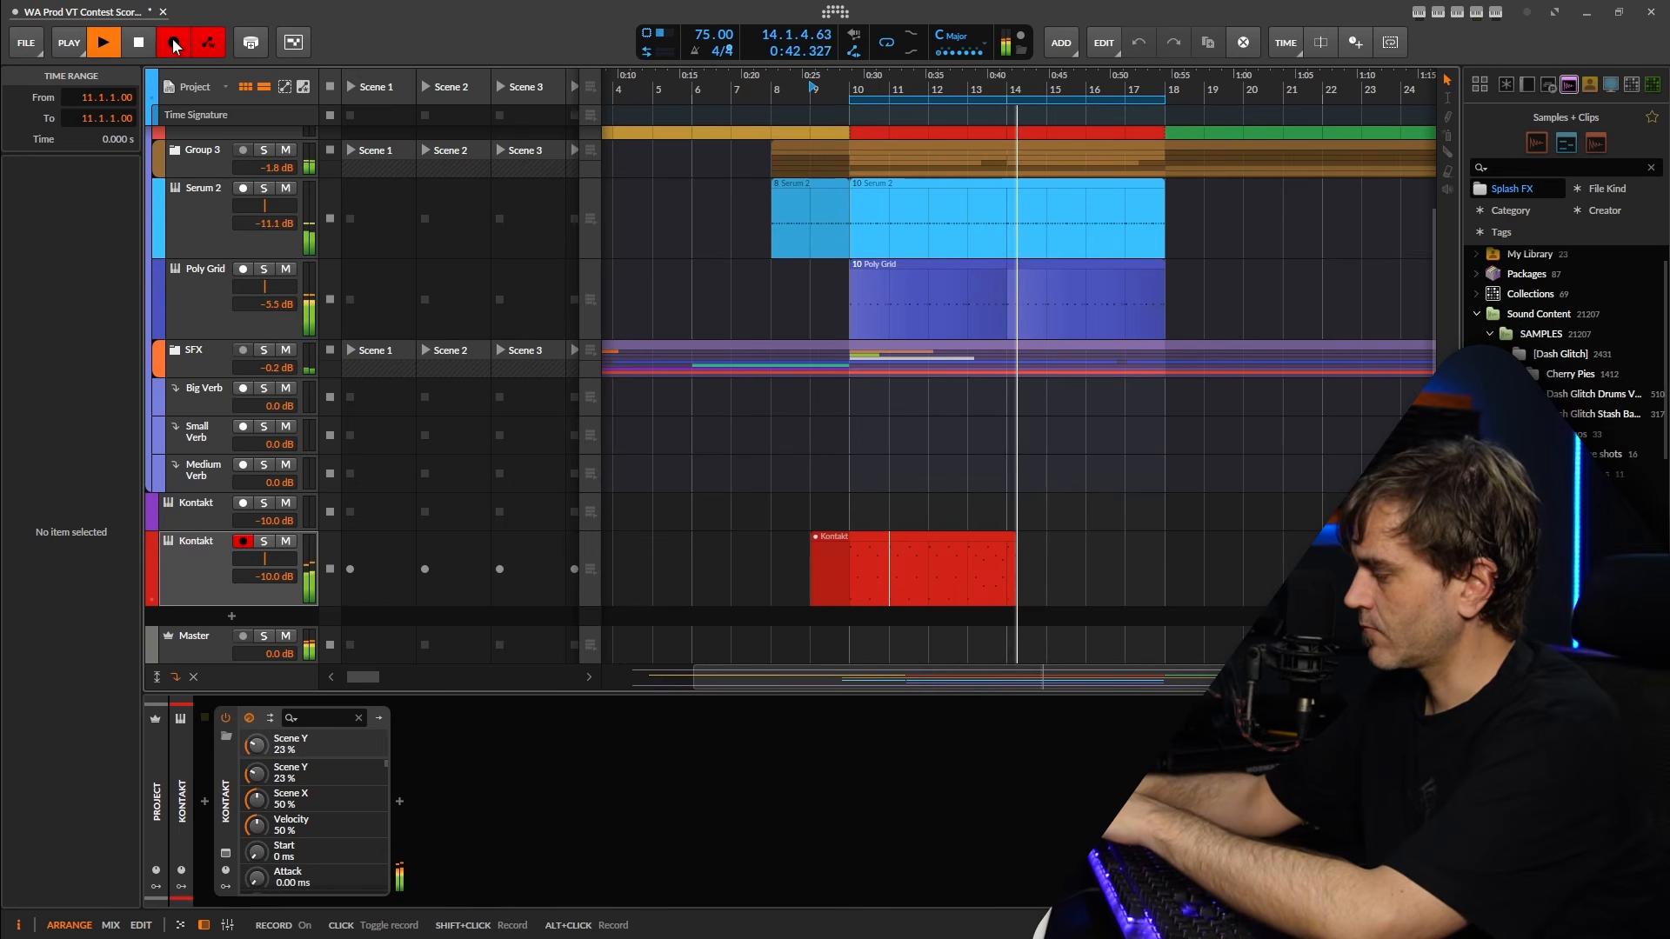
pyautogui.press('space')
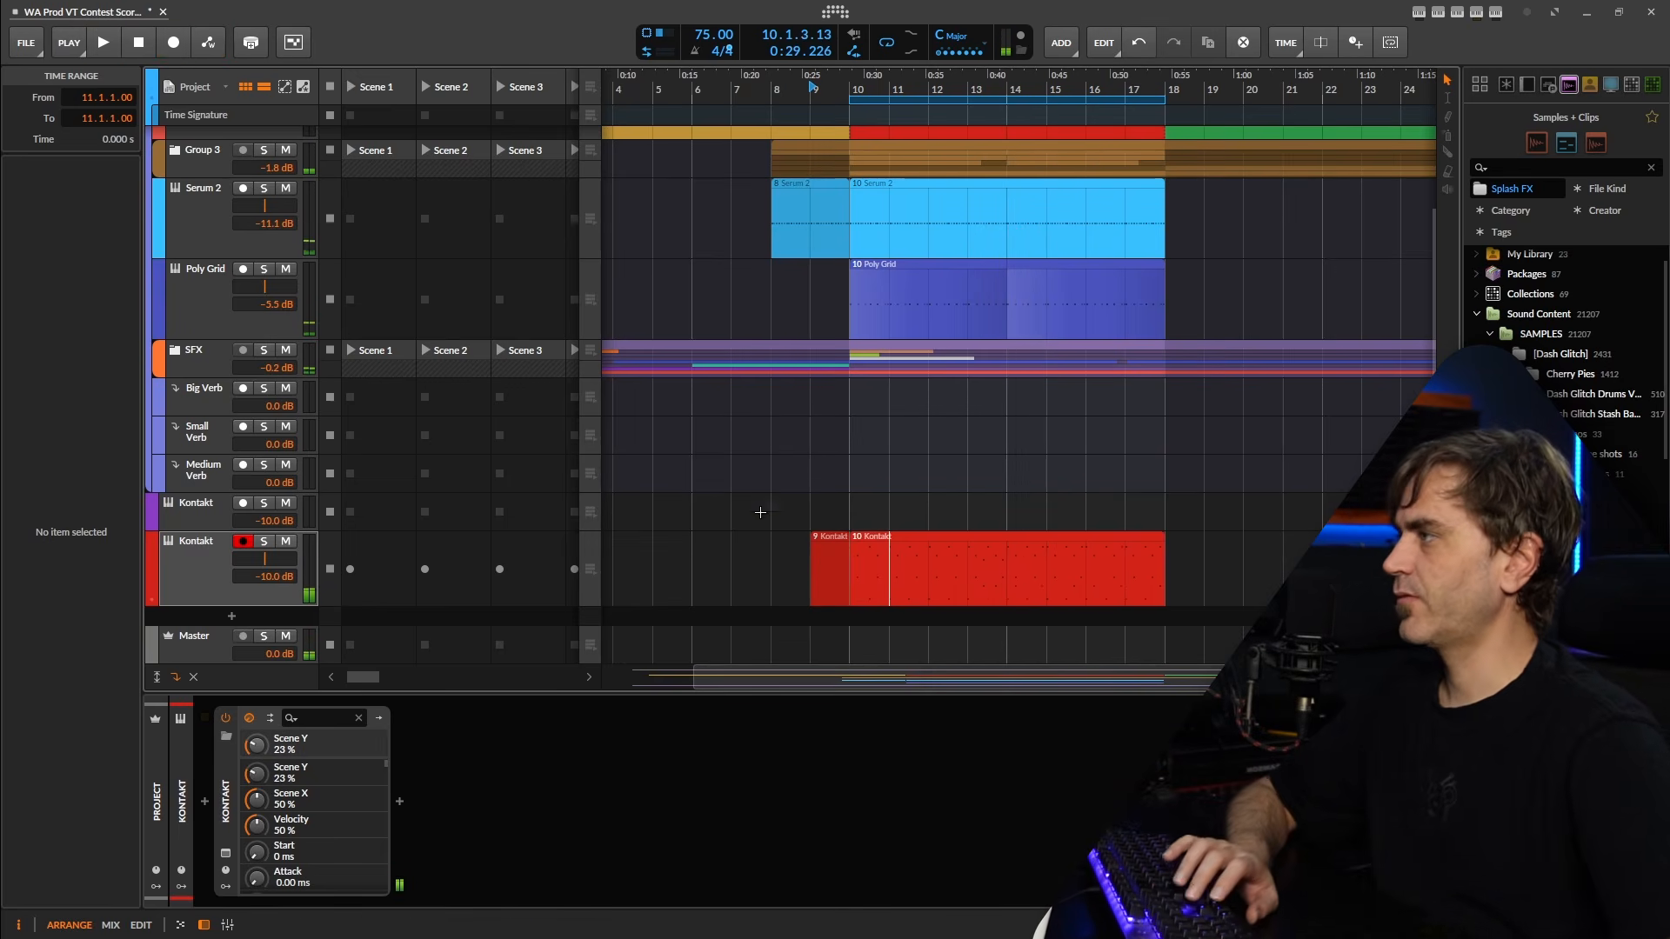
pyautogui.press('Delete')
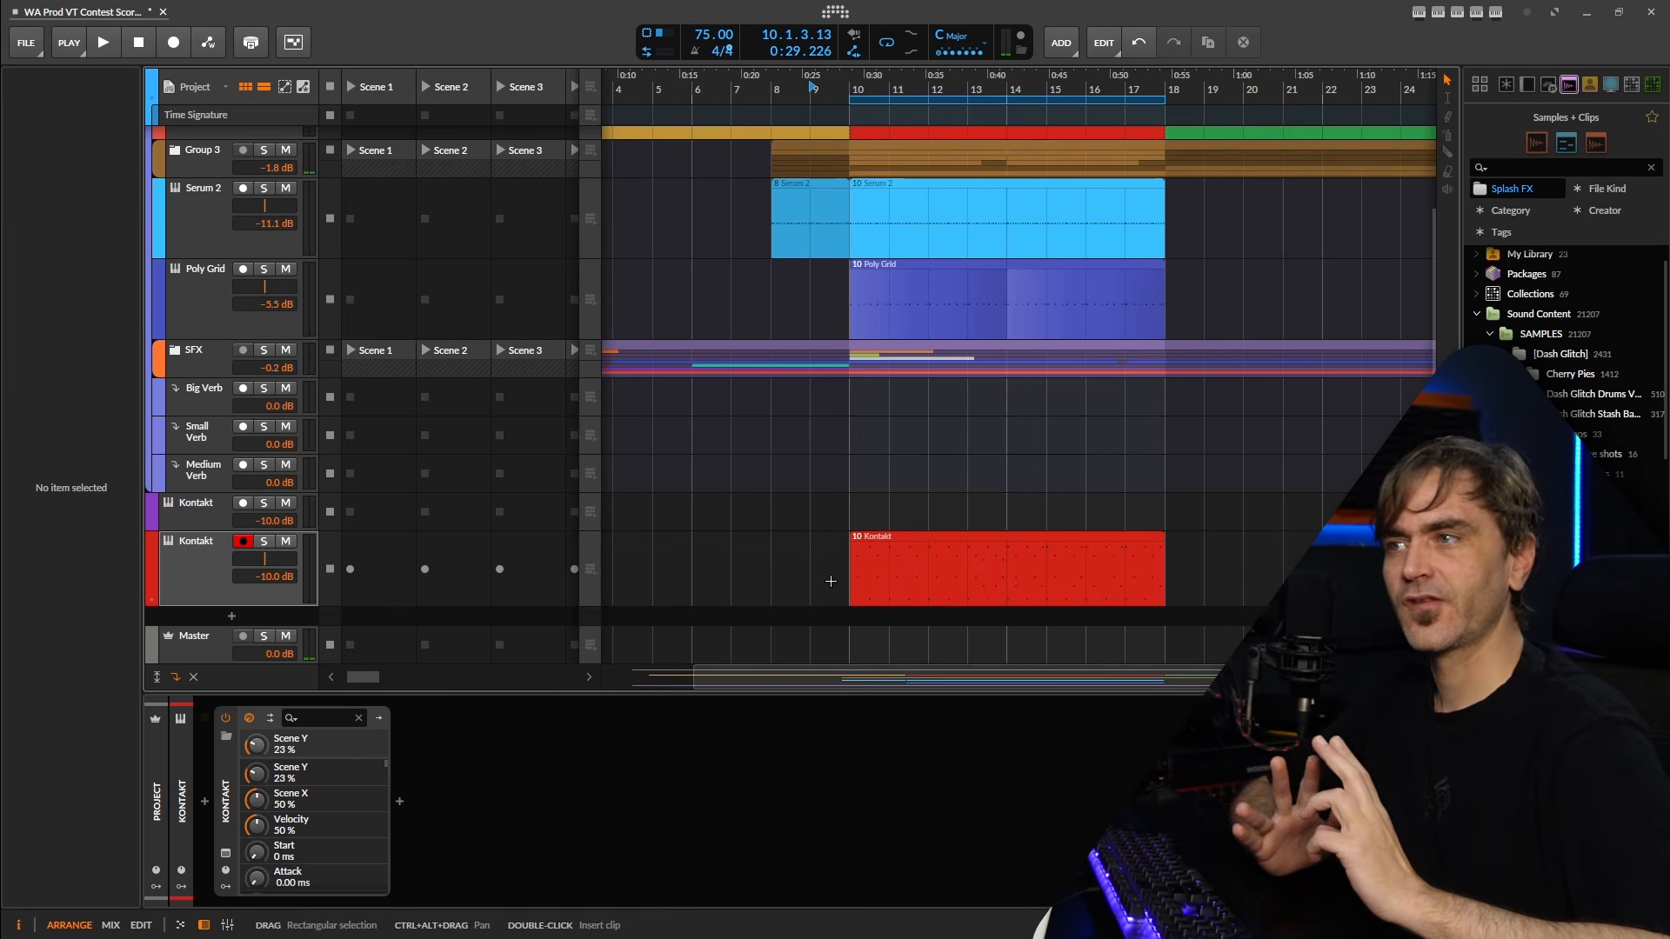
# Open the recorded Kontakt clip and quantize all its notes to a straight 1/16 grid with a 100% start amount.
pyautogui.doubleClick(942, 577)
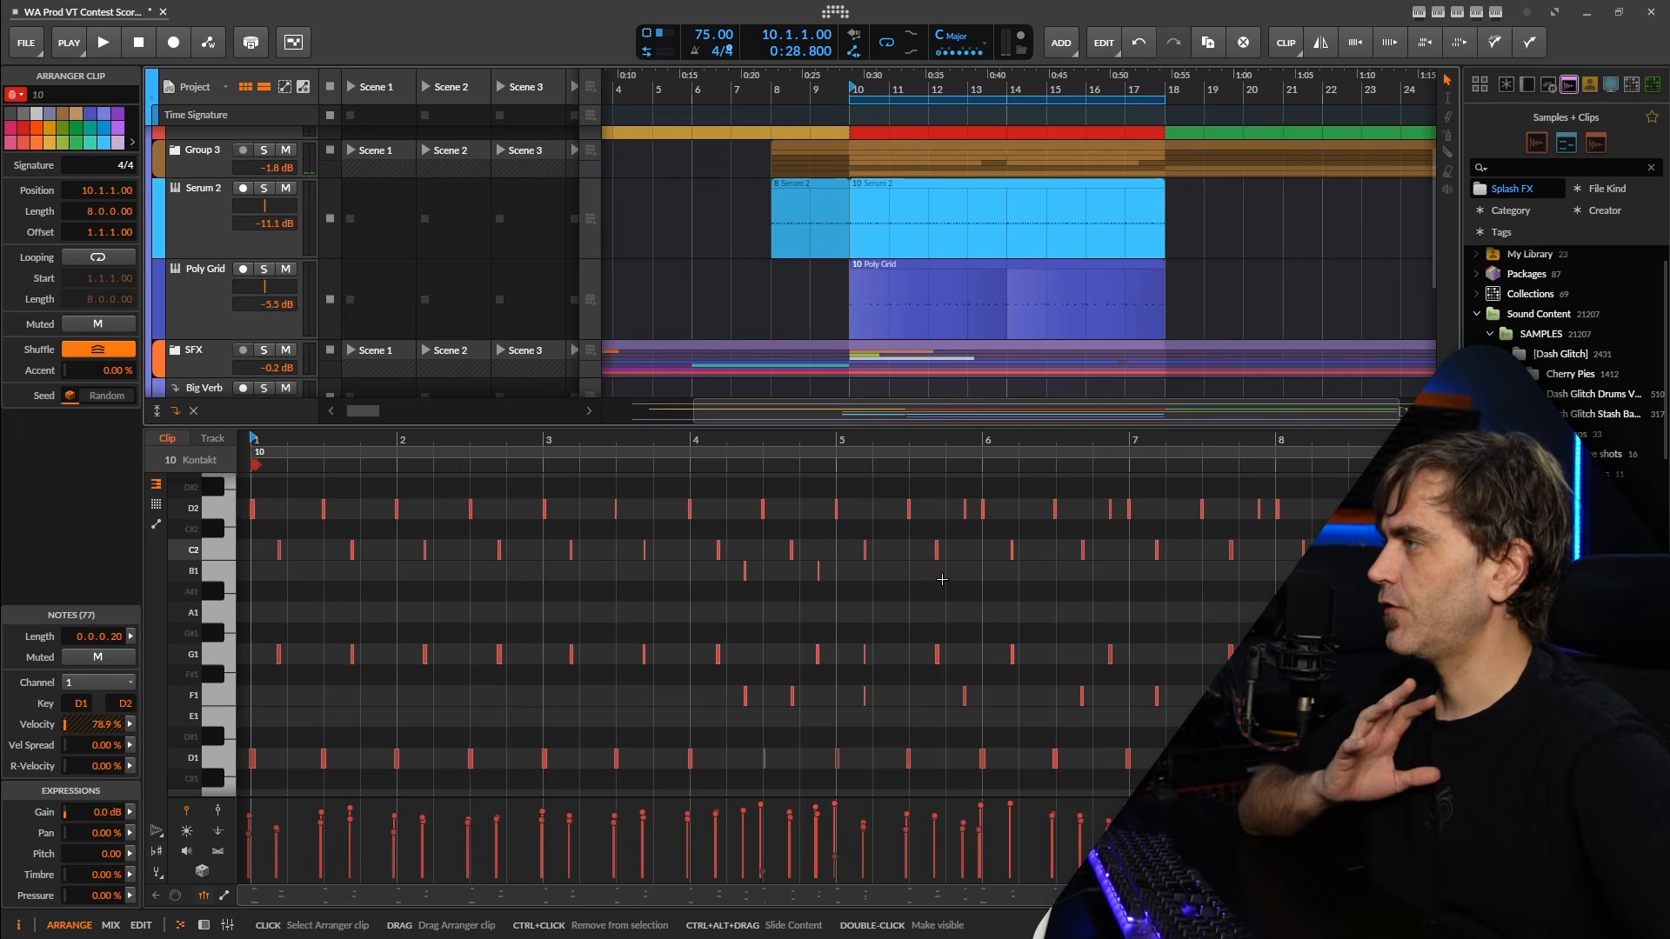
pyautogui.scroll(-1, 747, 562)
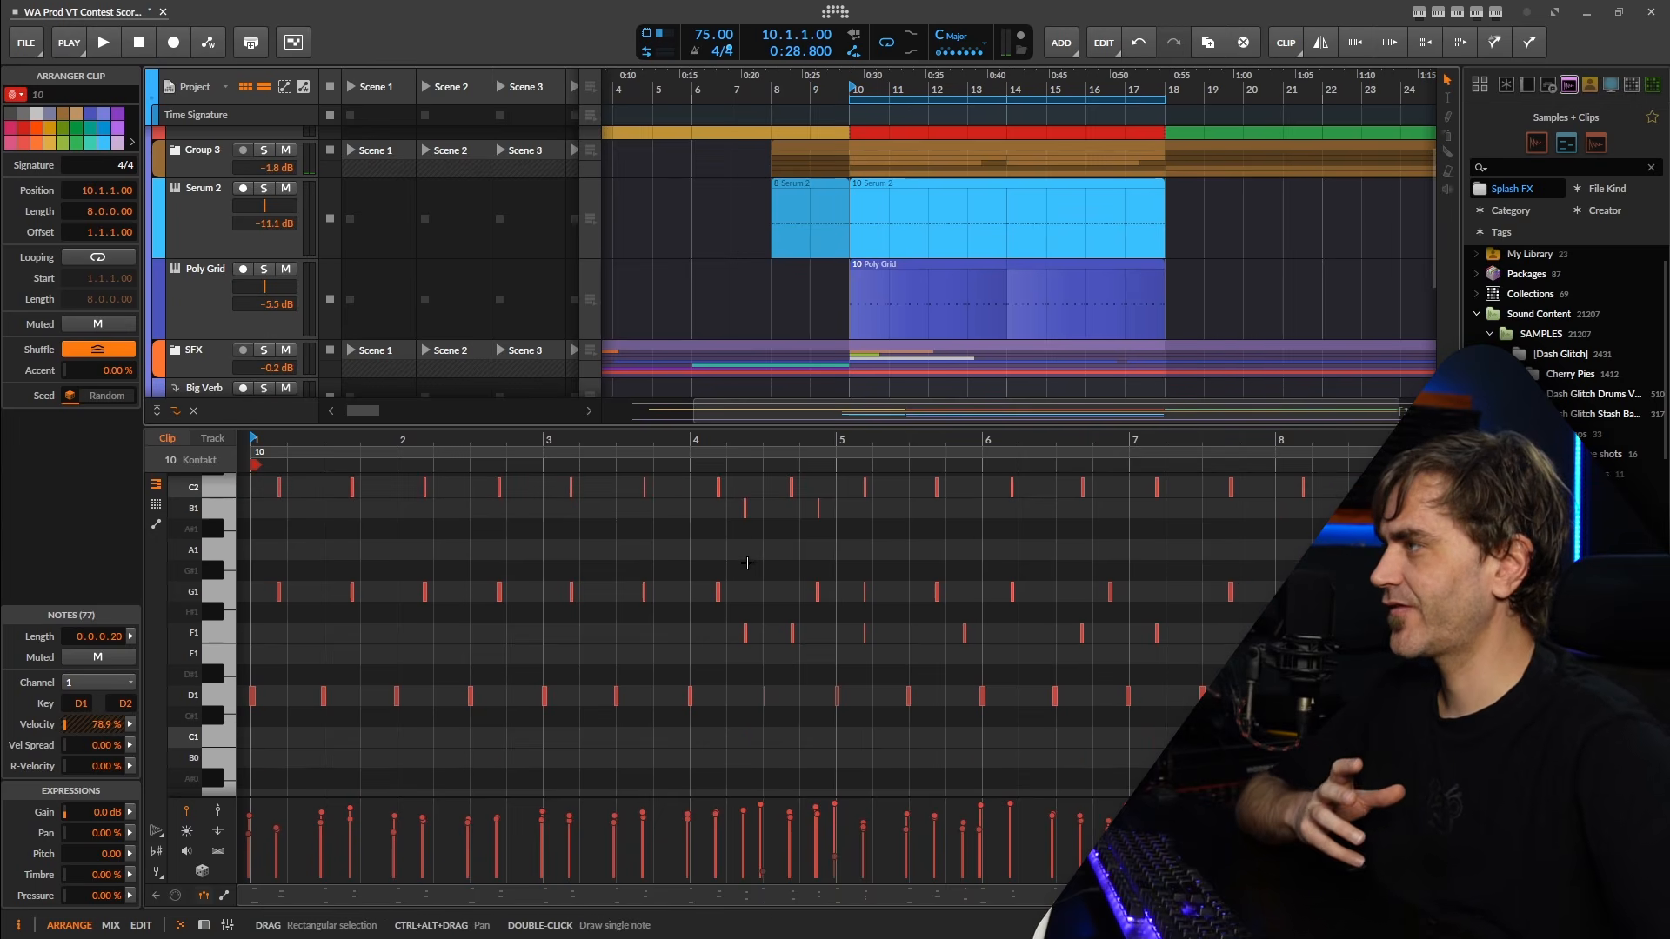
pyautogui.moveTo(397, 610); pyautogui.dragTo(548, 603)
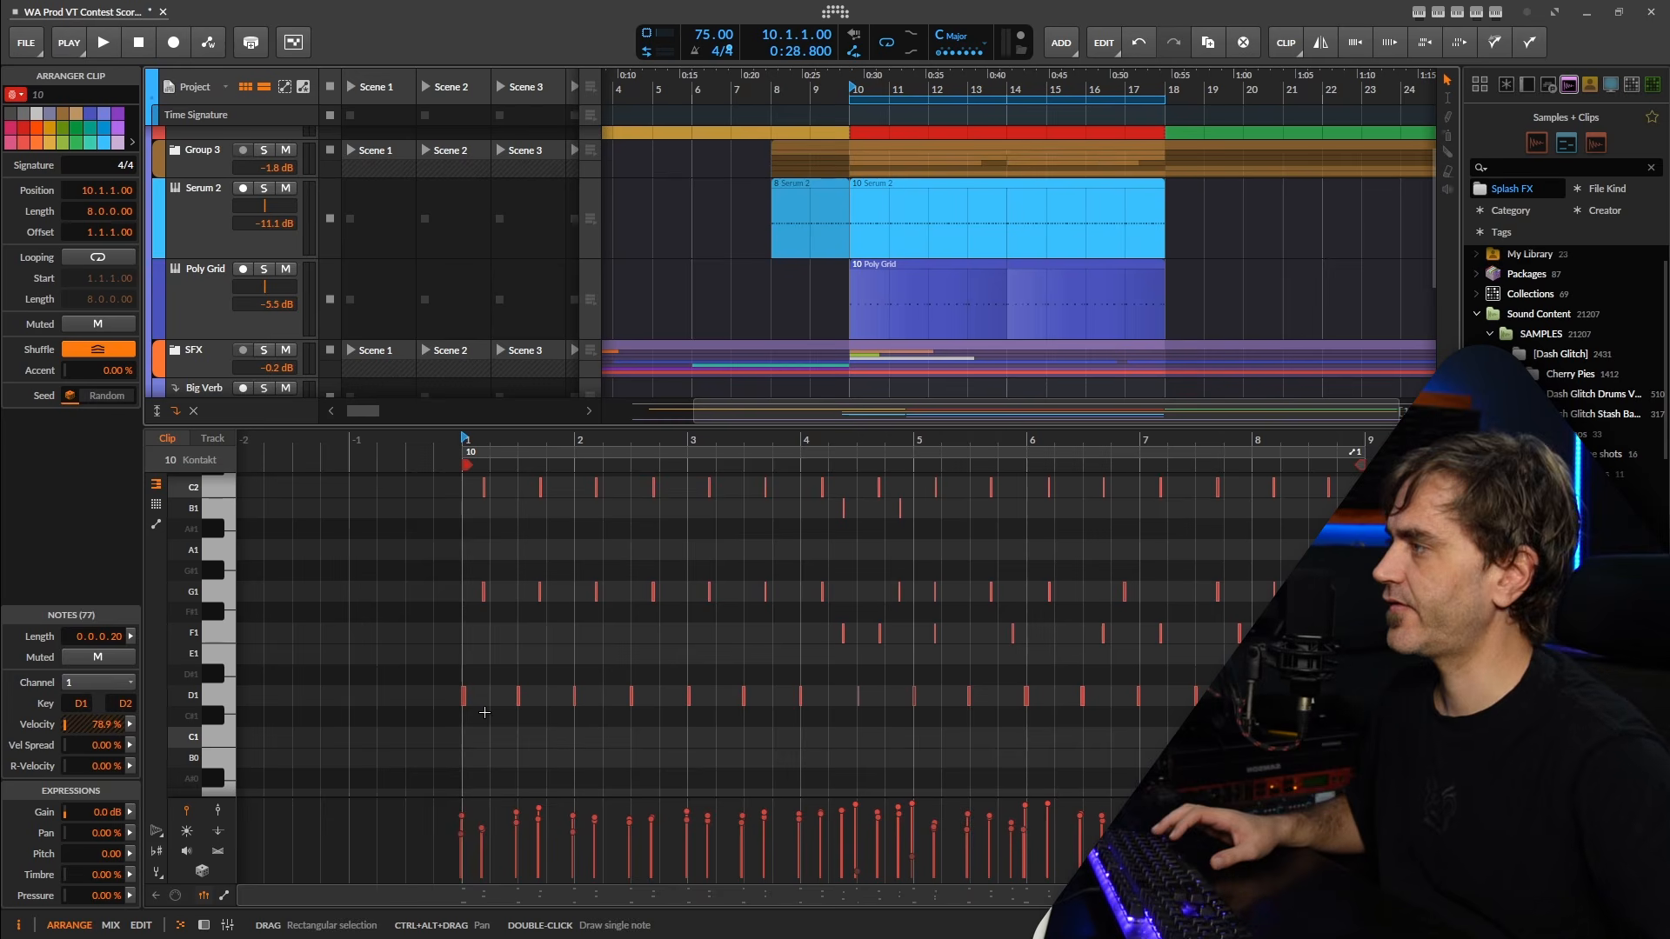
pyautogui.scroll(3, 450, 694)
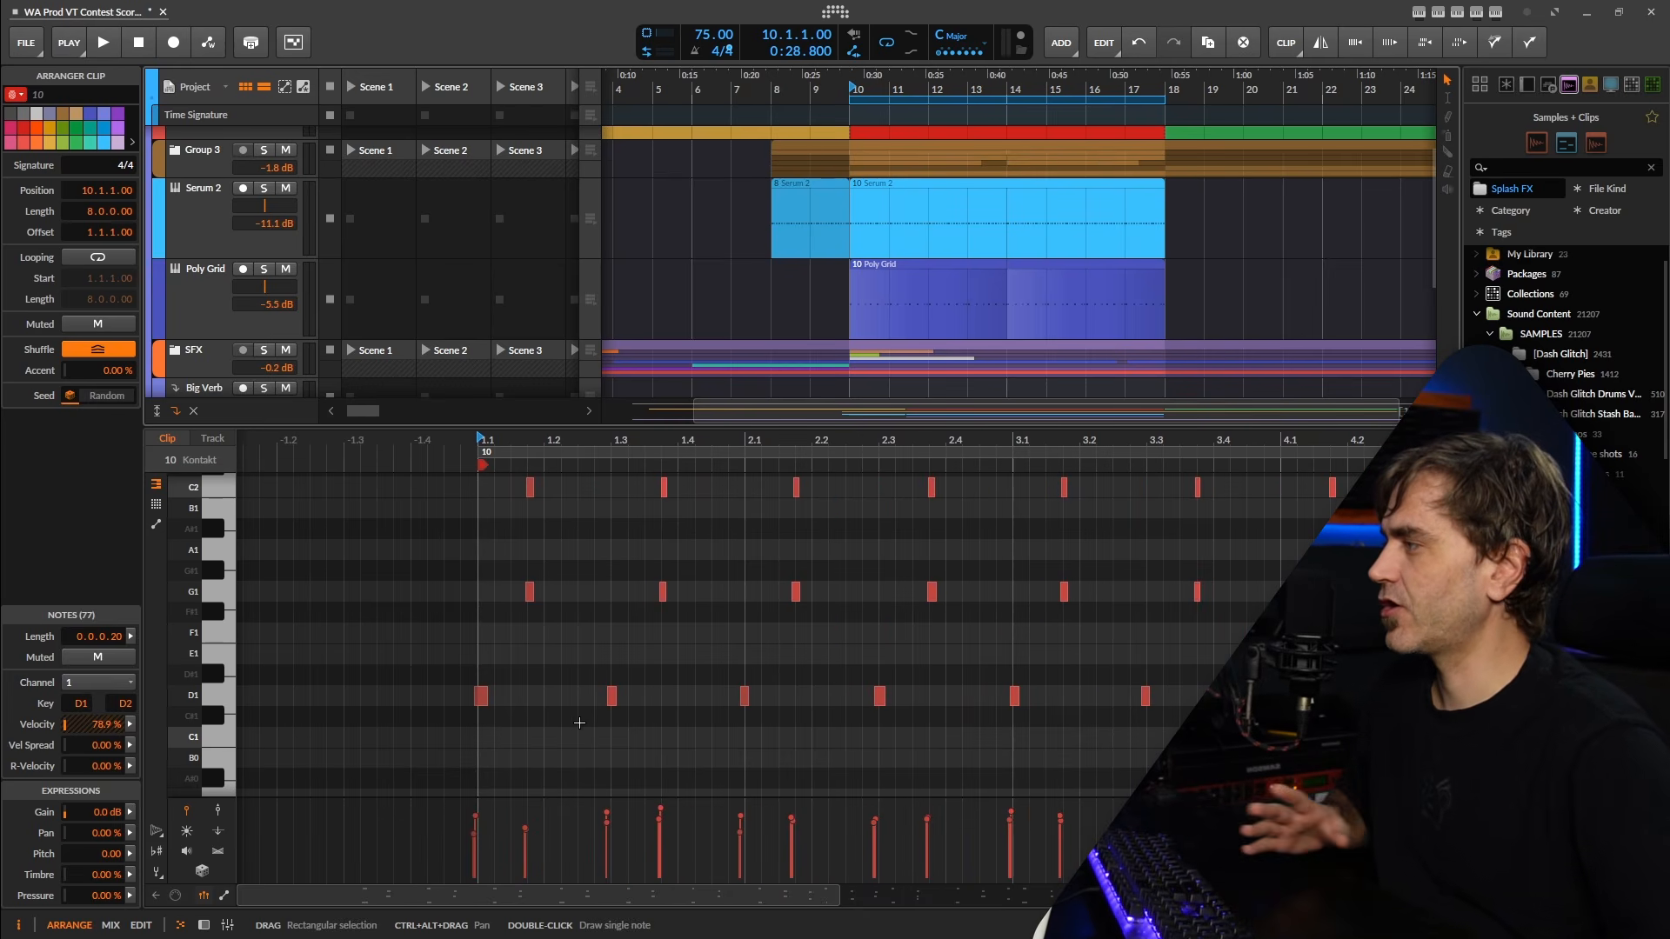
pyautogui.scroll(2, 545, 712)
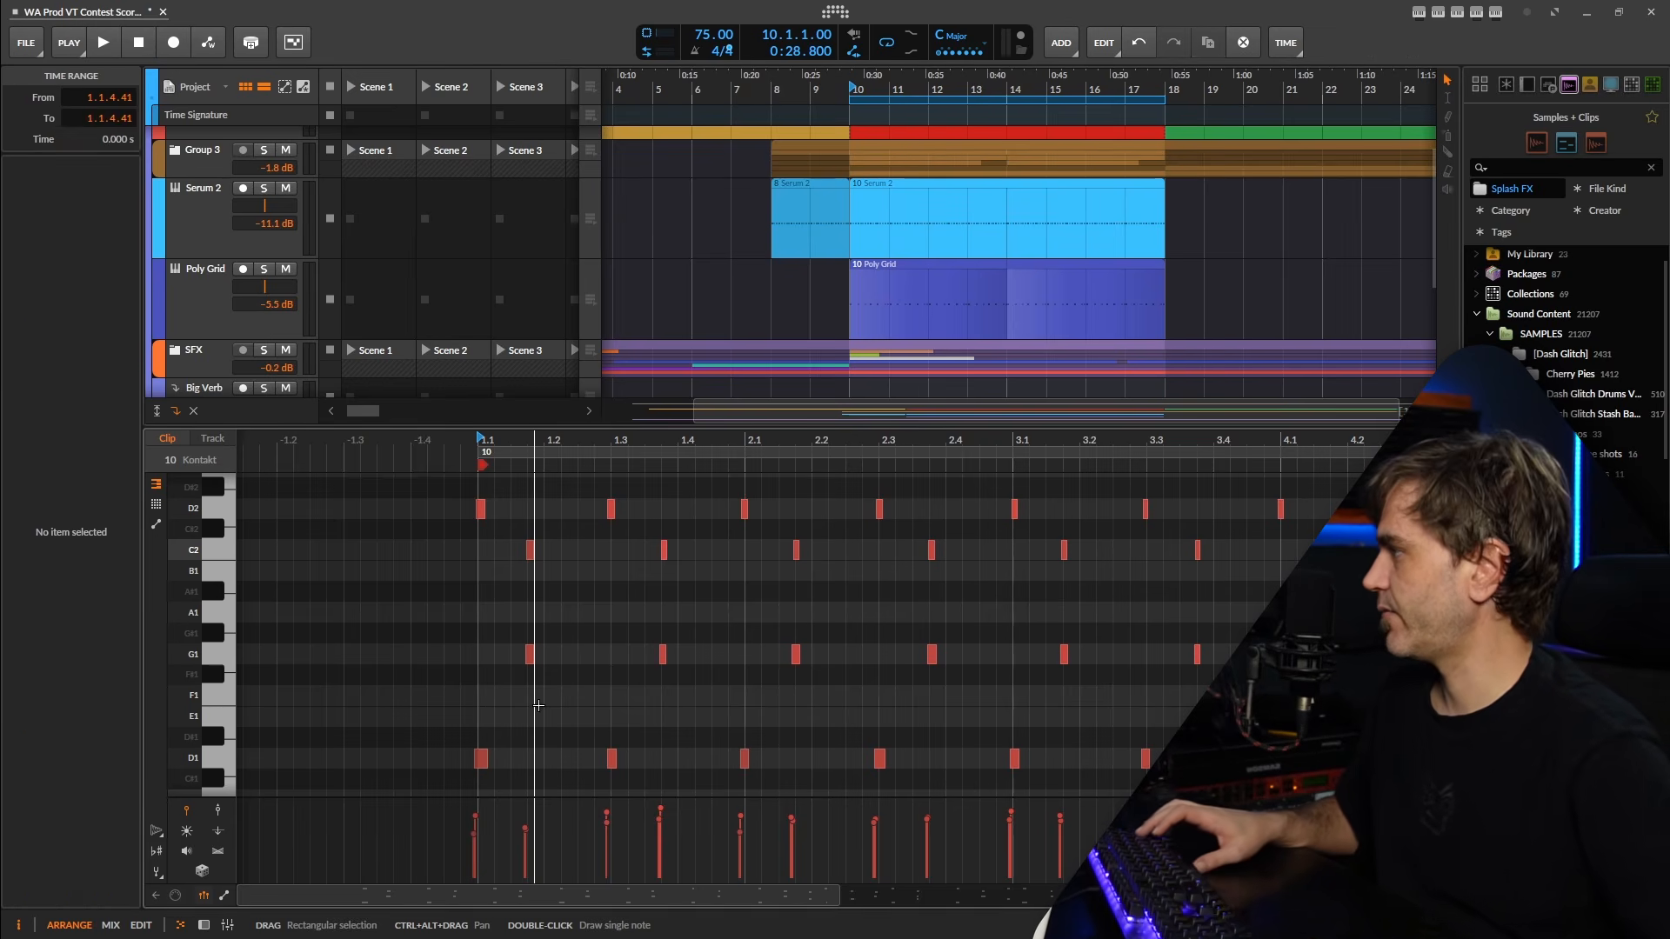
pyautogui.hotkey('ctrl', 'a')
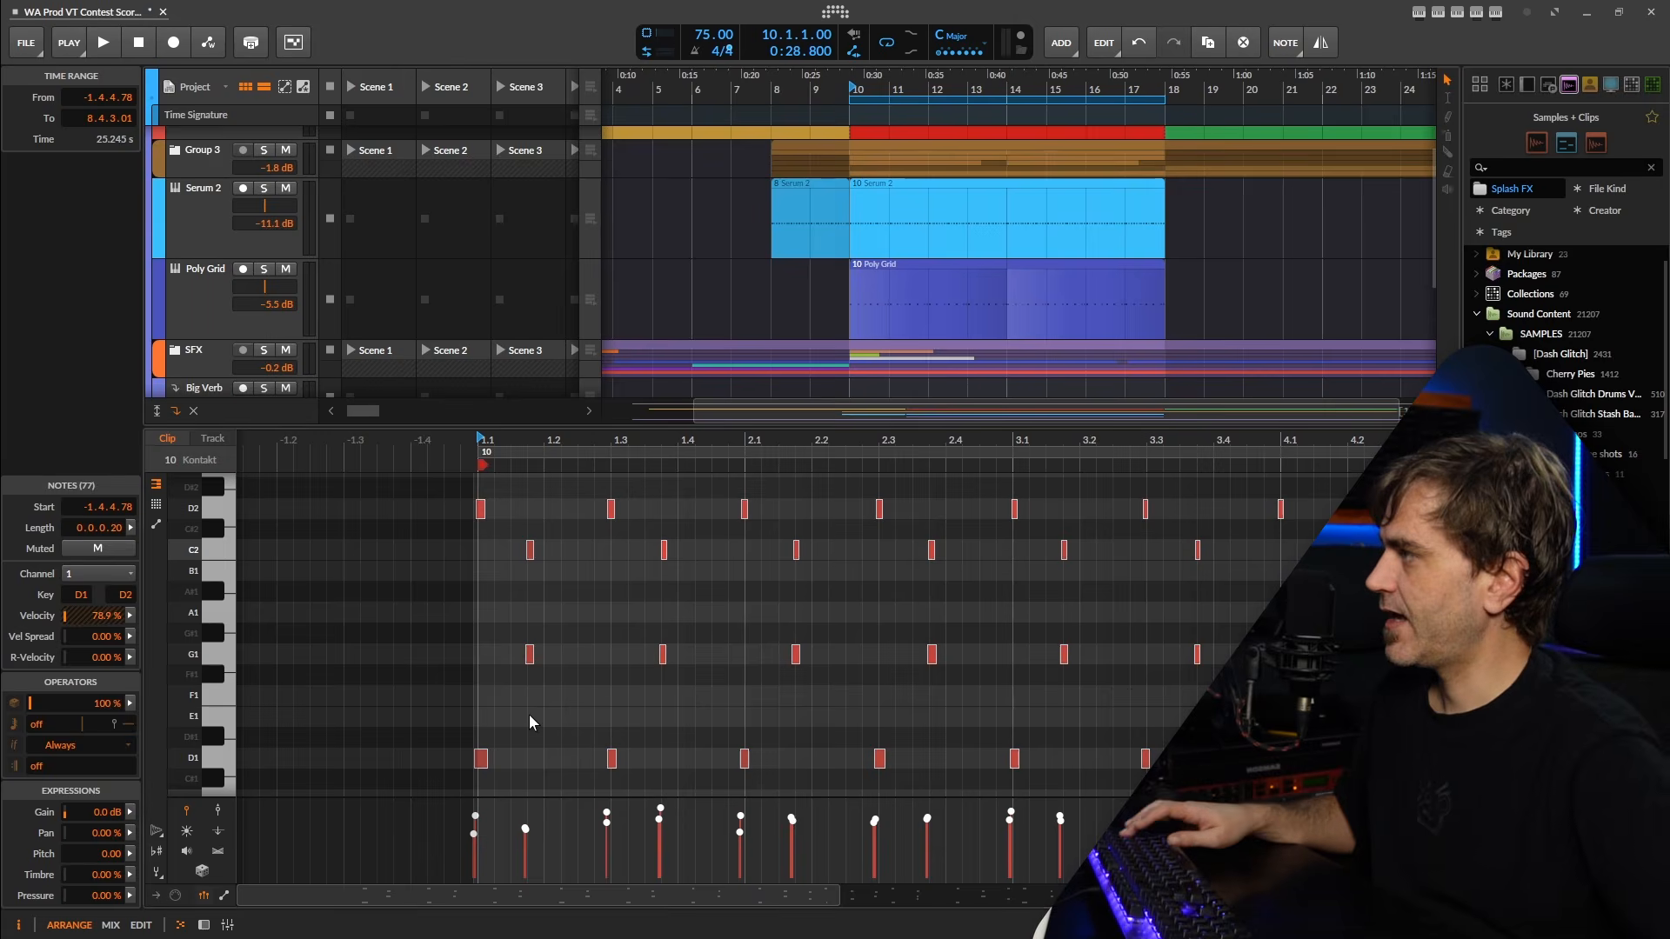
pyautogui.press('q')
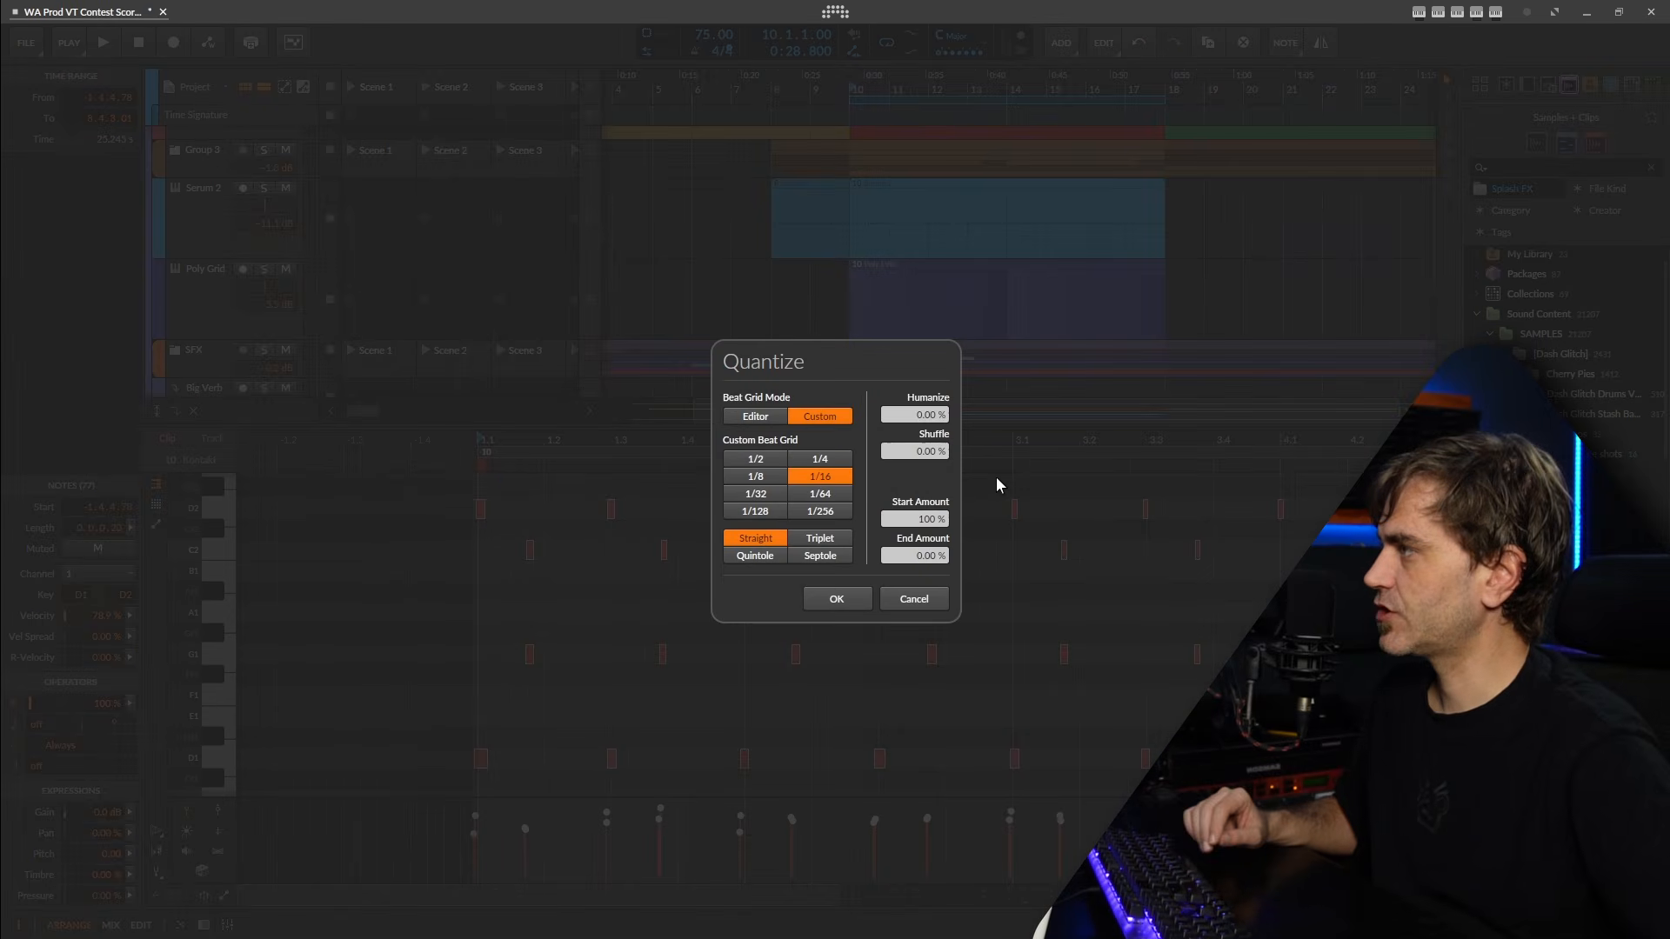
pyautogui.click(827, 606)
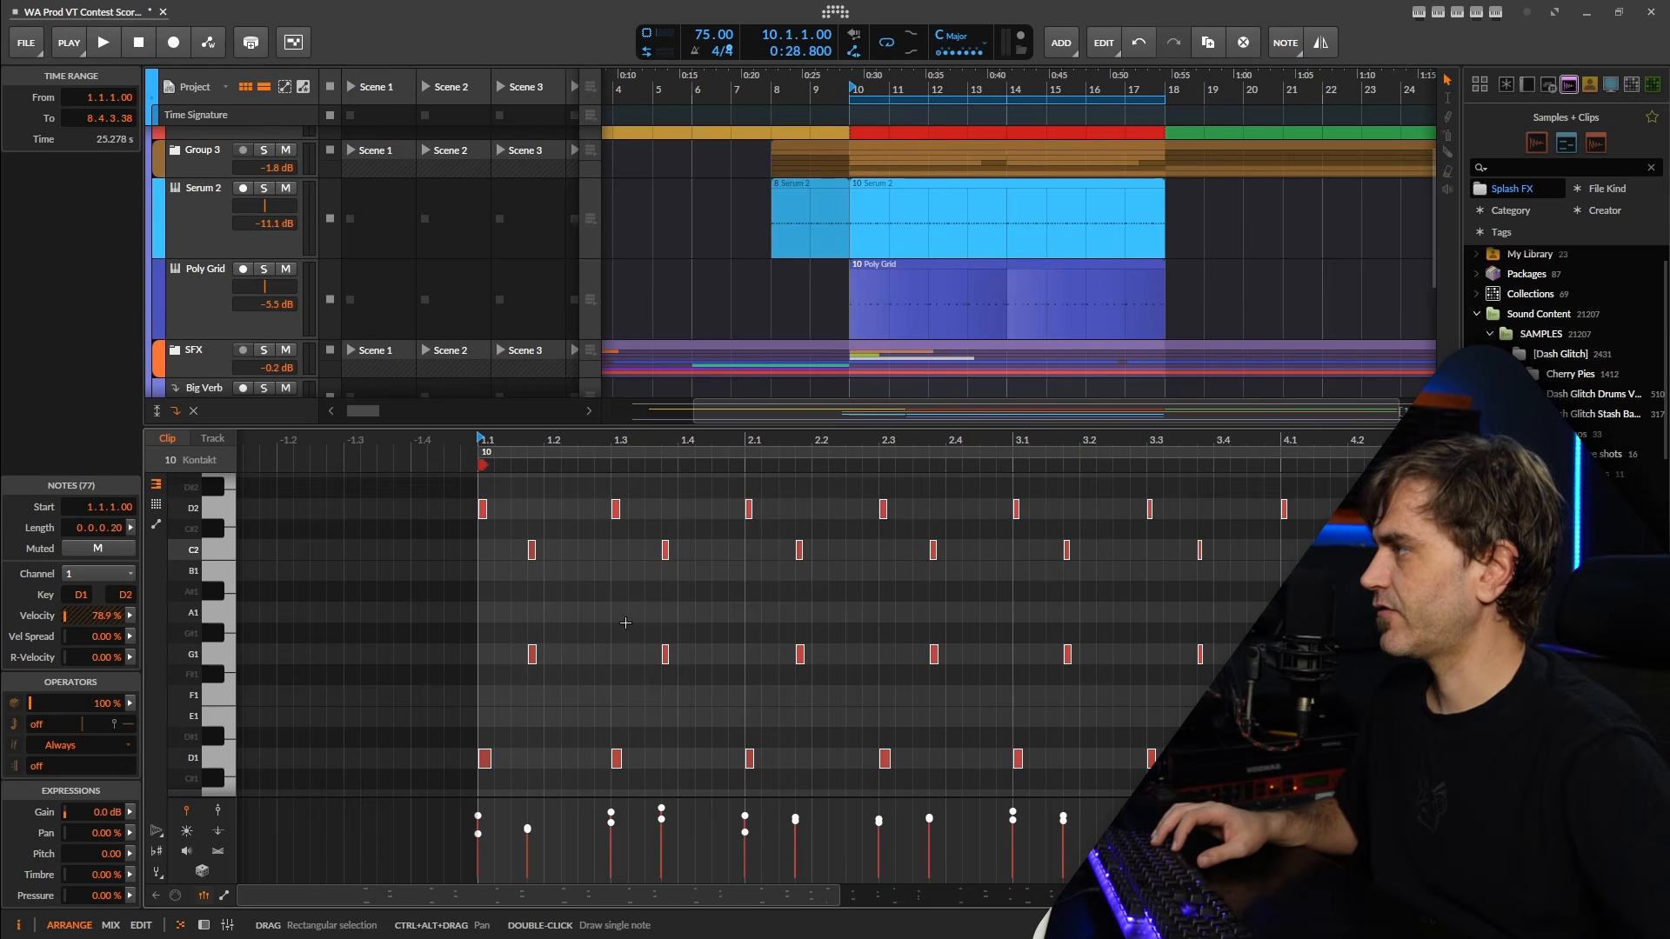
pyautogui.scroll(-4, 625, 622)
pyautogui.click(683, 583)
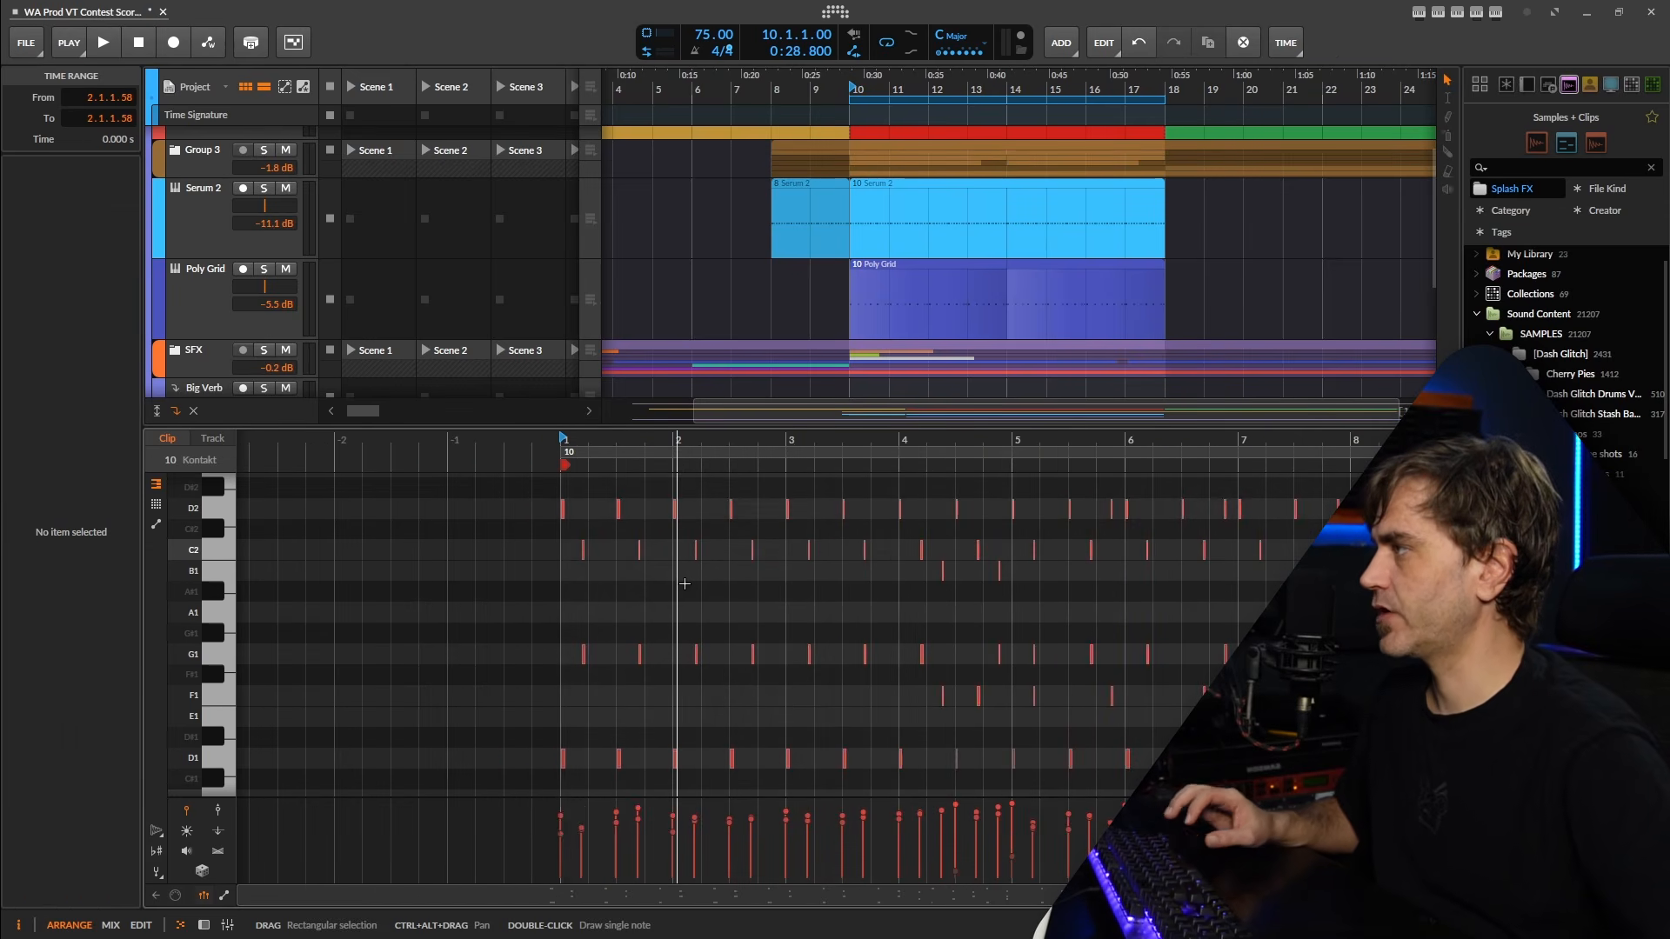
# Play back the quantized percussion with the other tracks, and reopen the Kontakt clip for note editing.
pyautogui.press('space')
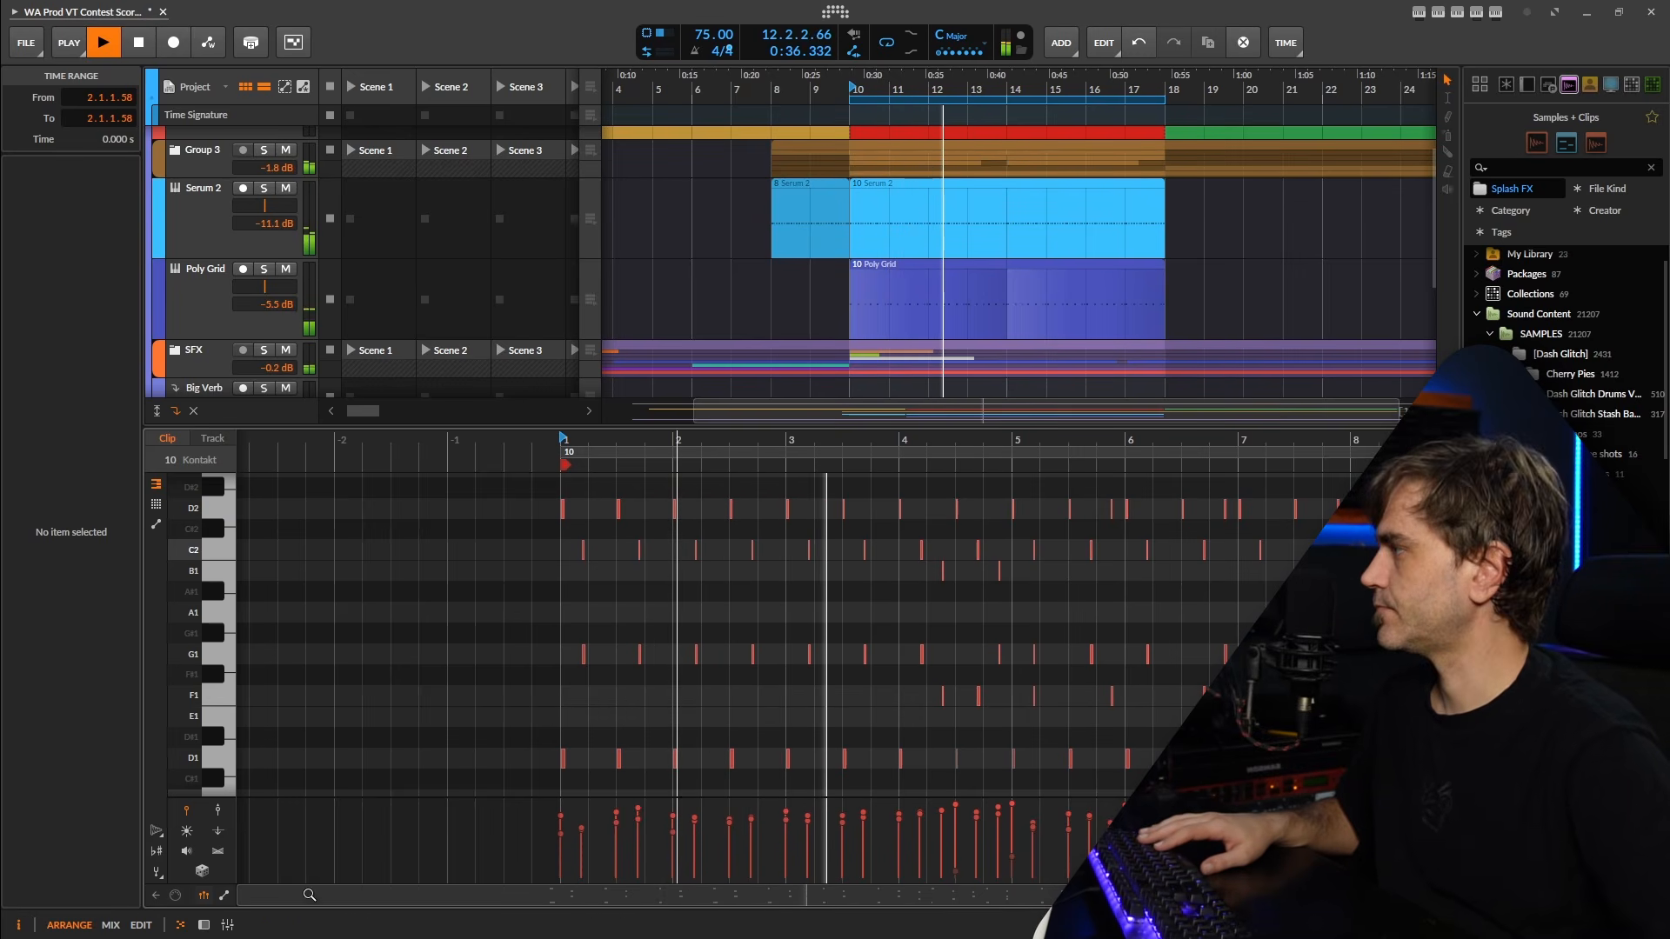
pyautogui.press('d')
pyautogui.moveTo(965, 653); pyautogui.dragTo(959, 576)
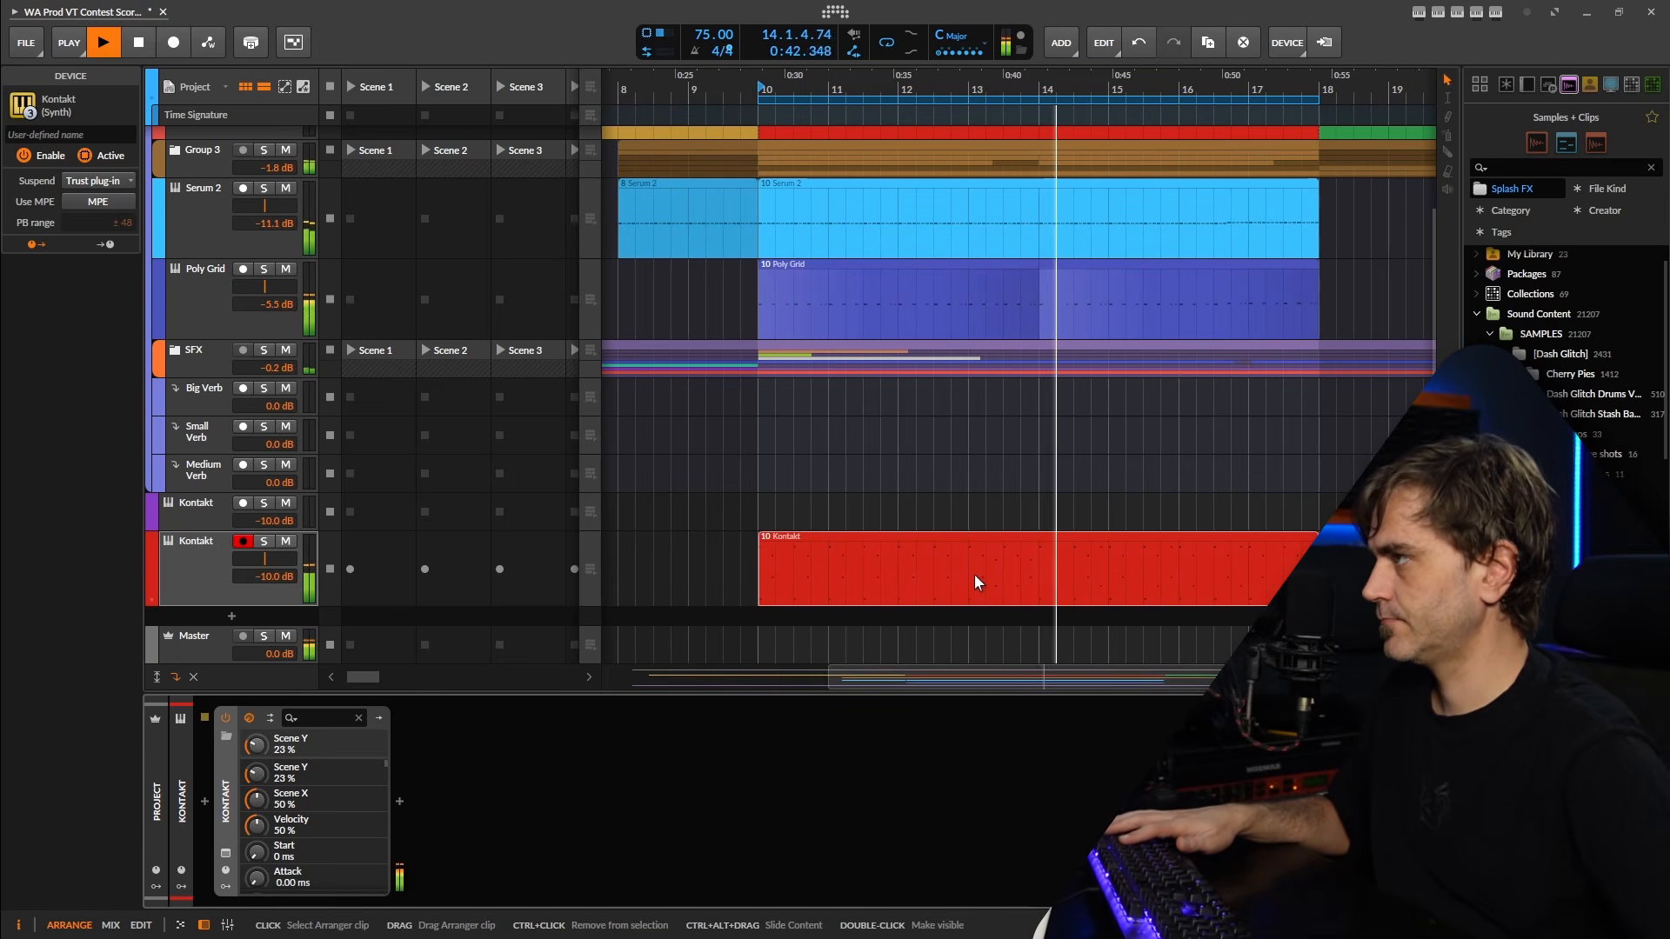
pyautogui.doubleClick(963, 578)
pyautogui.press('space')
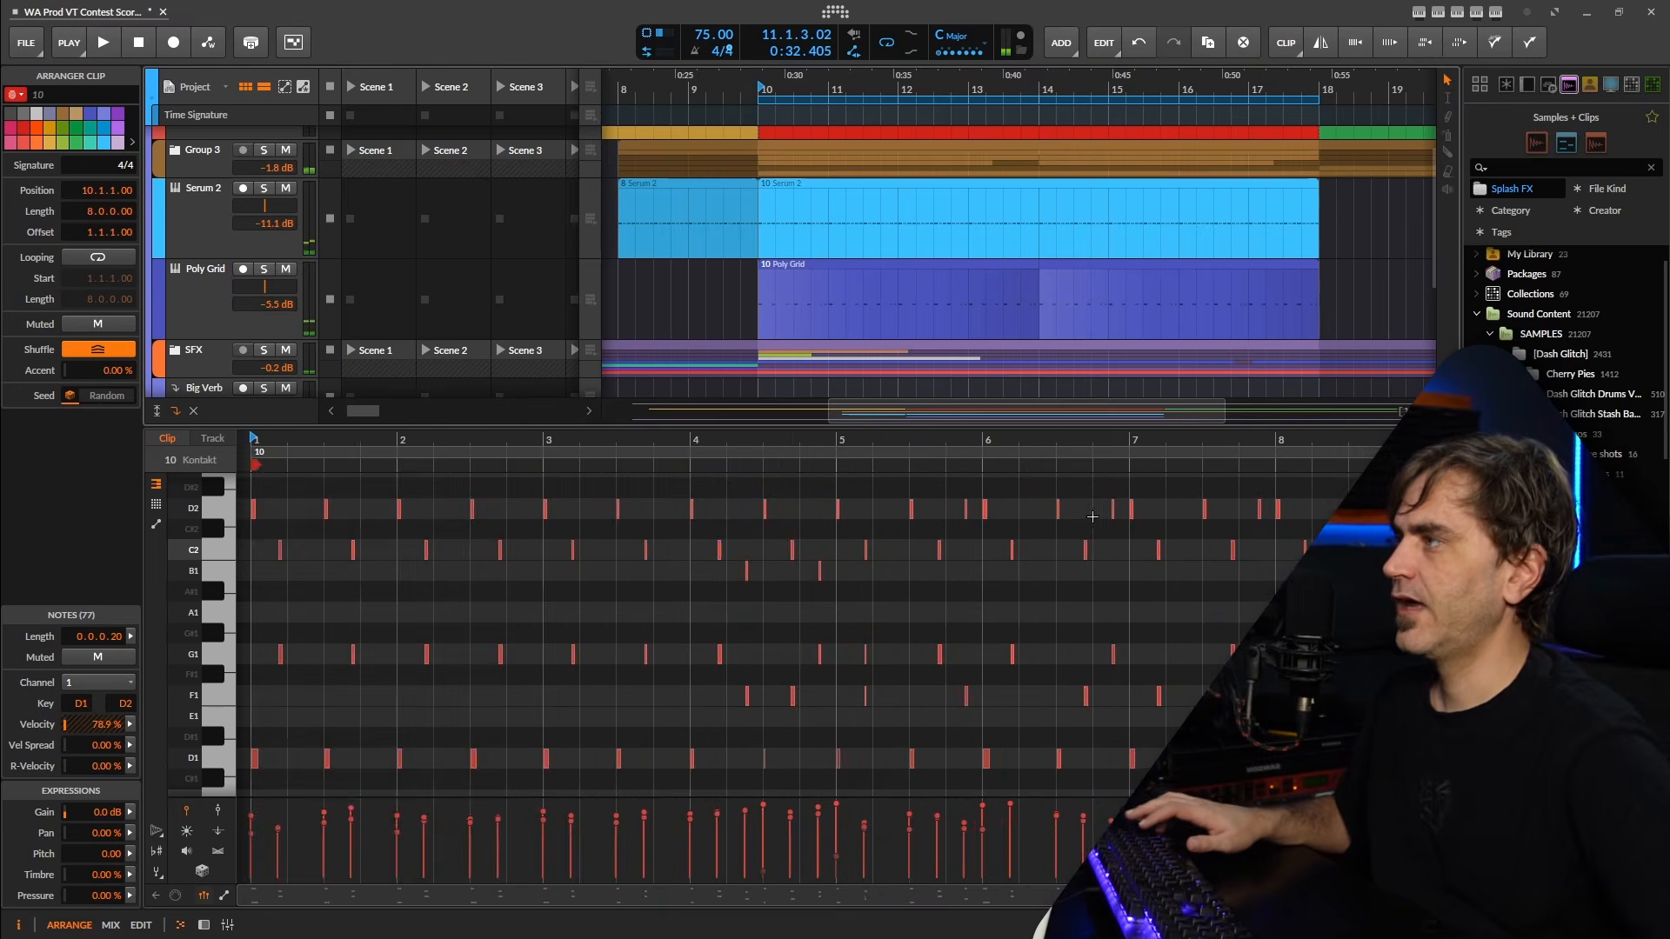
# Examine the percussion pattern from the clip's end back to its start, and play back its opening bar.
pyautogui.scroll(3, 1227, 687)
pyautogui.click(1291, 678)
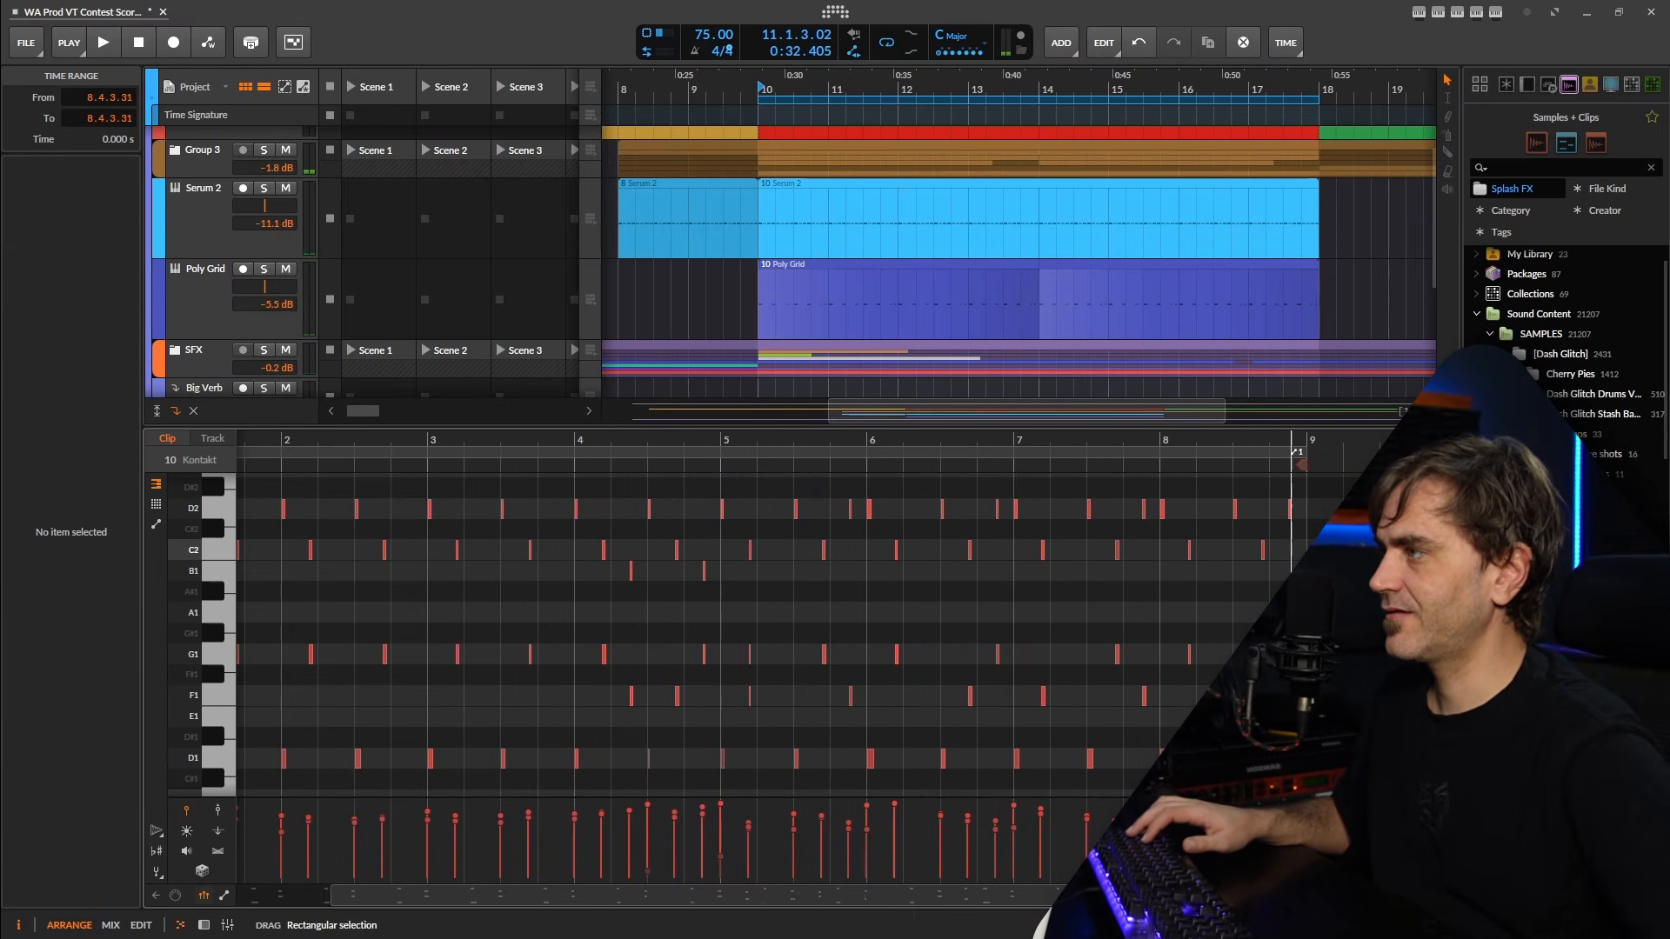
pyautogui.click(1263, 654)
pyautogui.click(1291, 679)
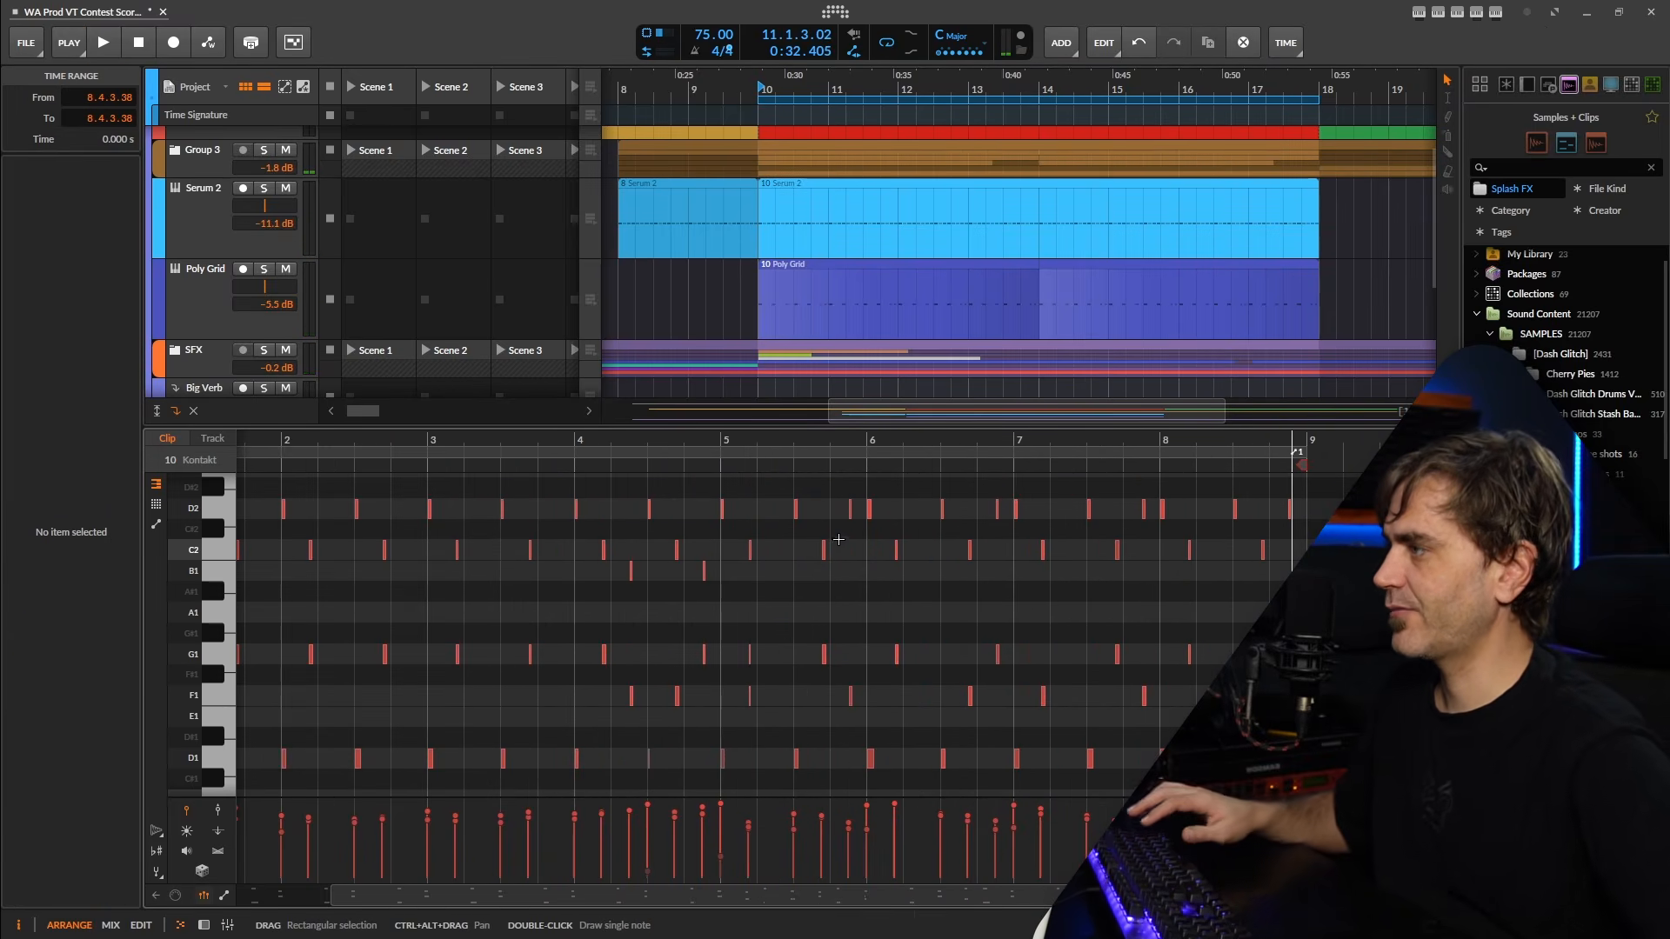
pyautogui.moveTo(839, 539); pyautogui.dragTo(1048, 560)
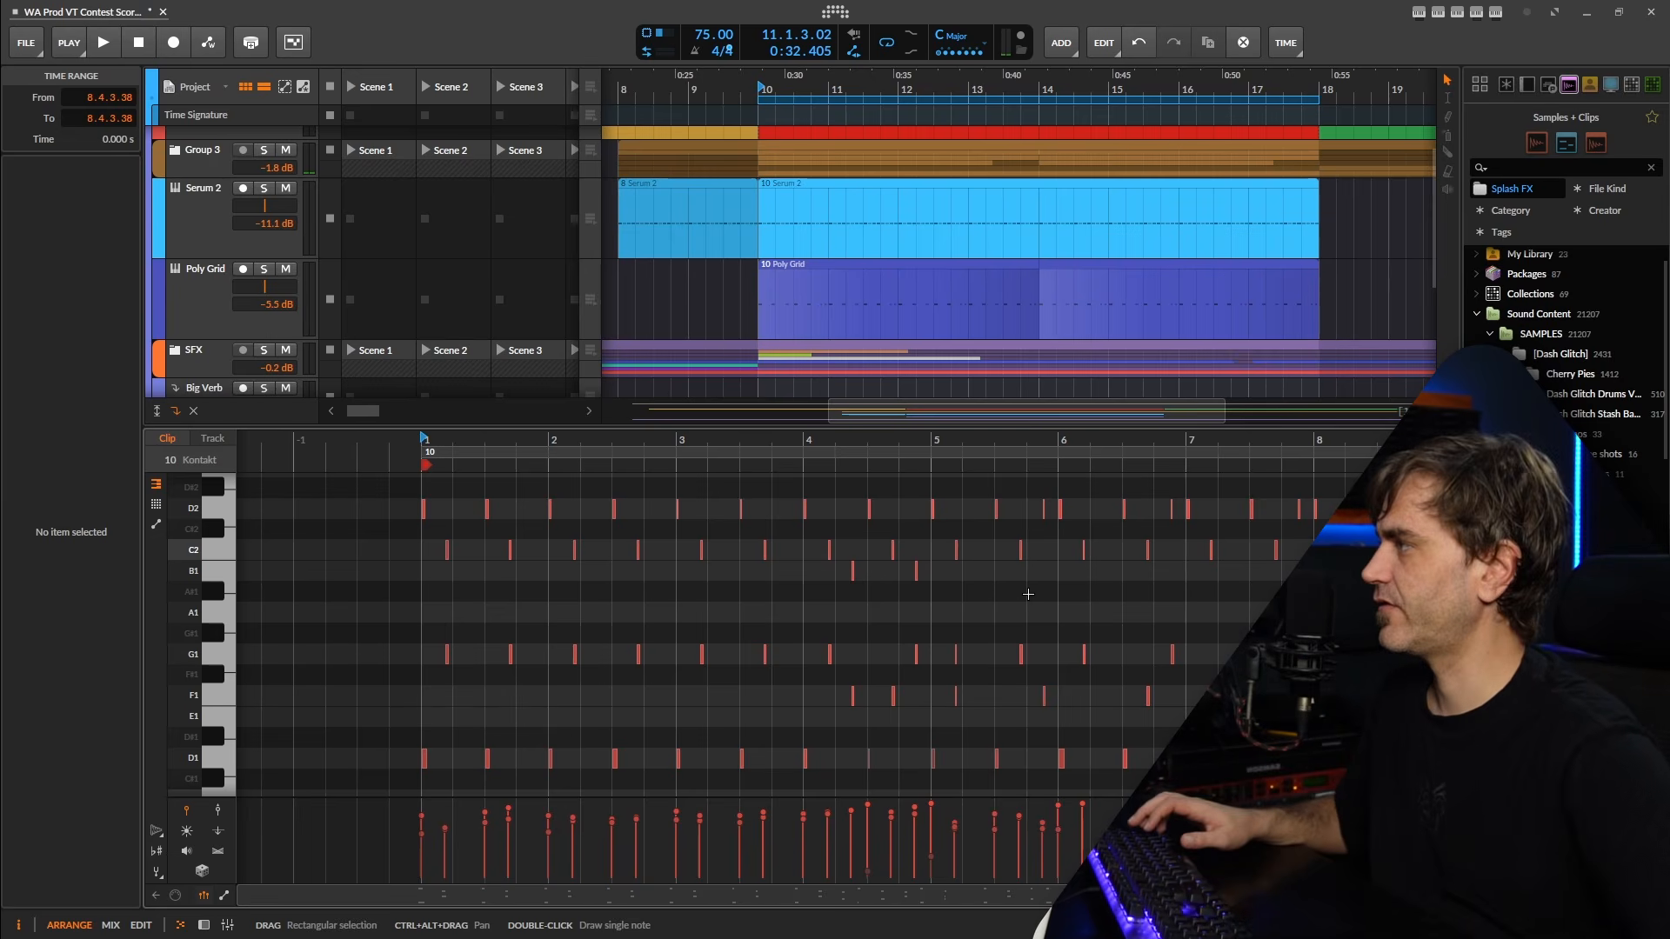
pyautogui.scroll(3, 434, 517)
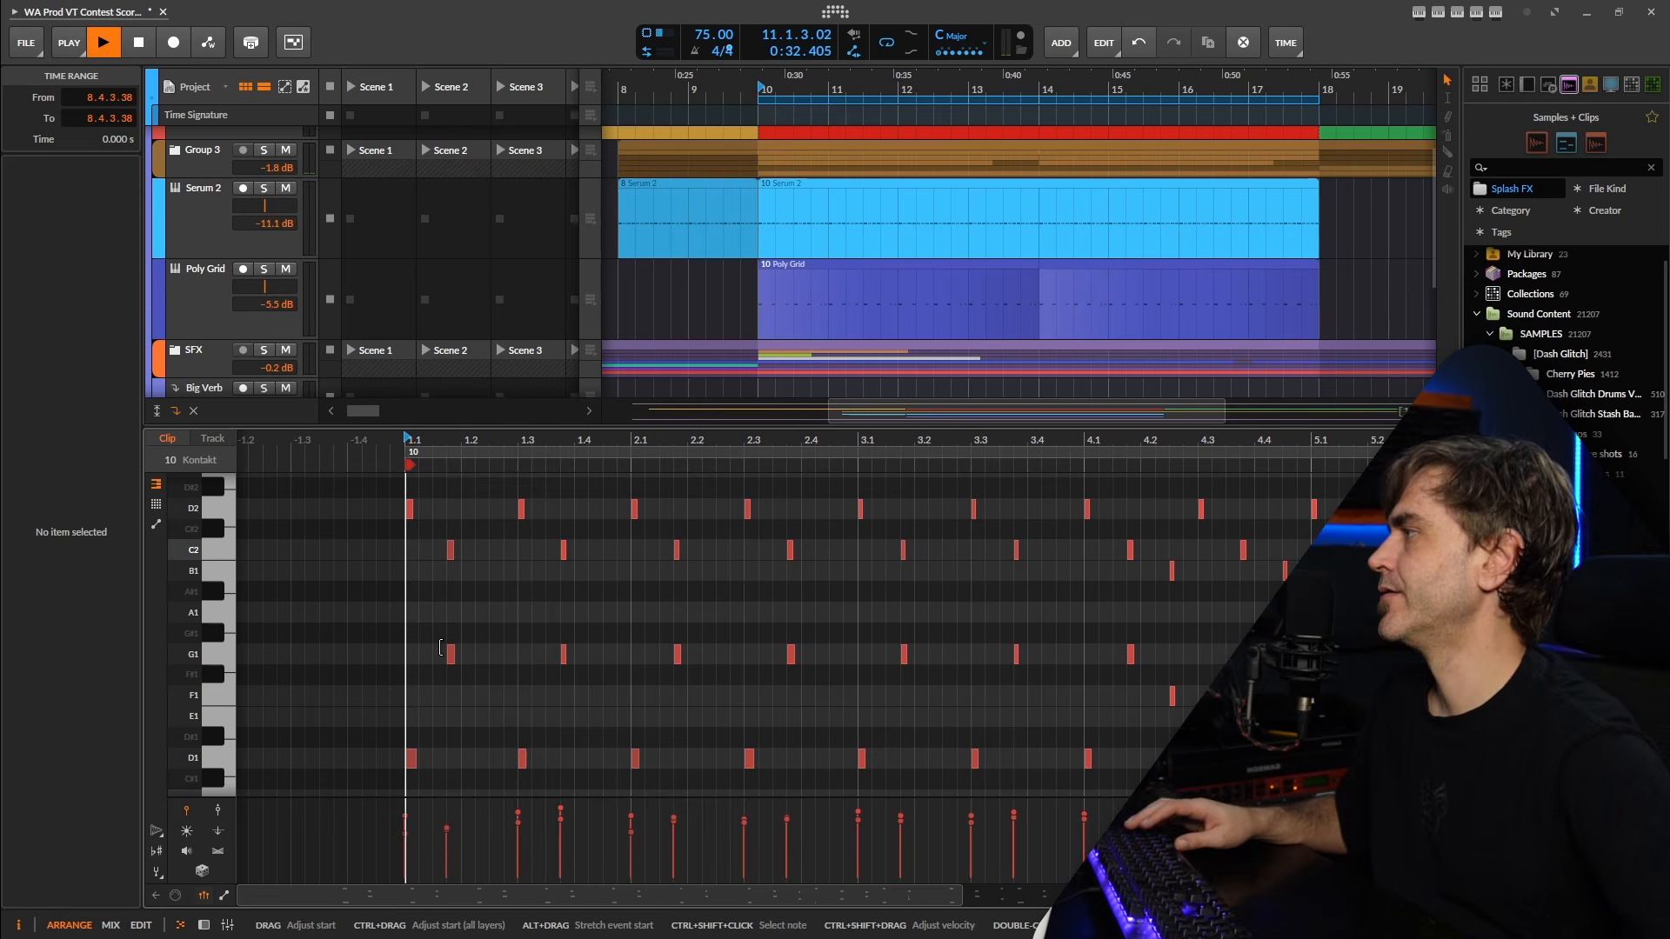
pyautogui.press('space')
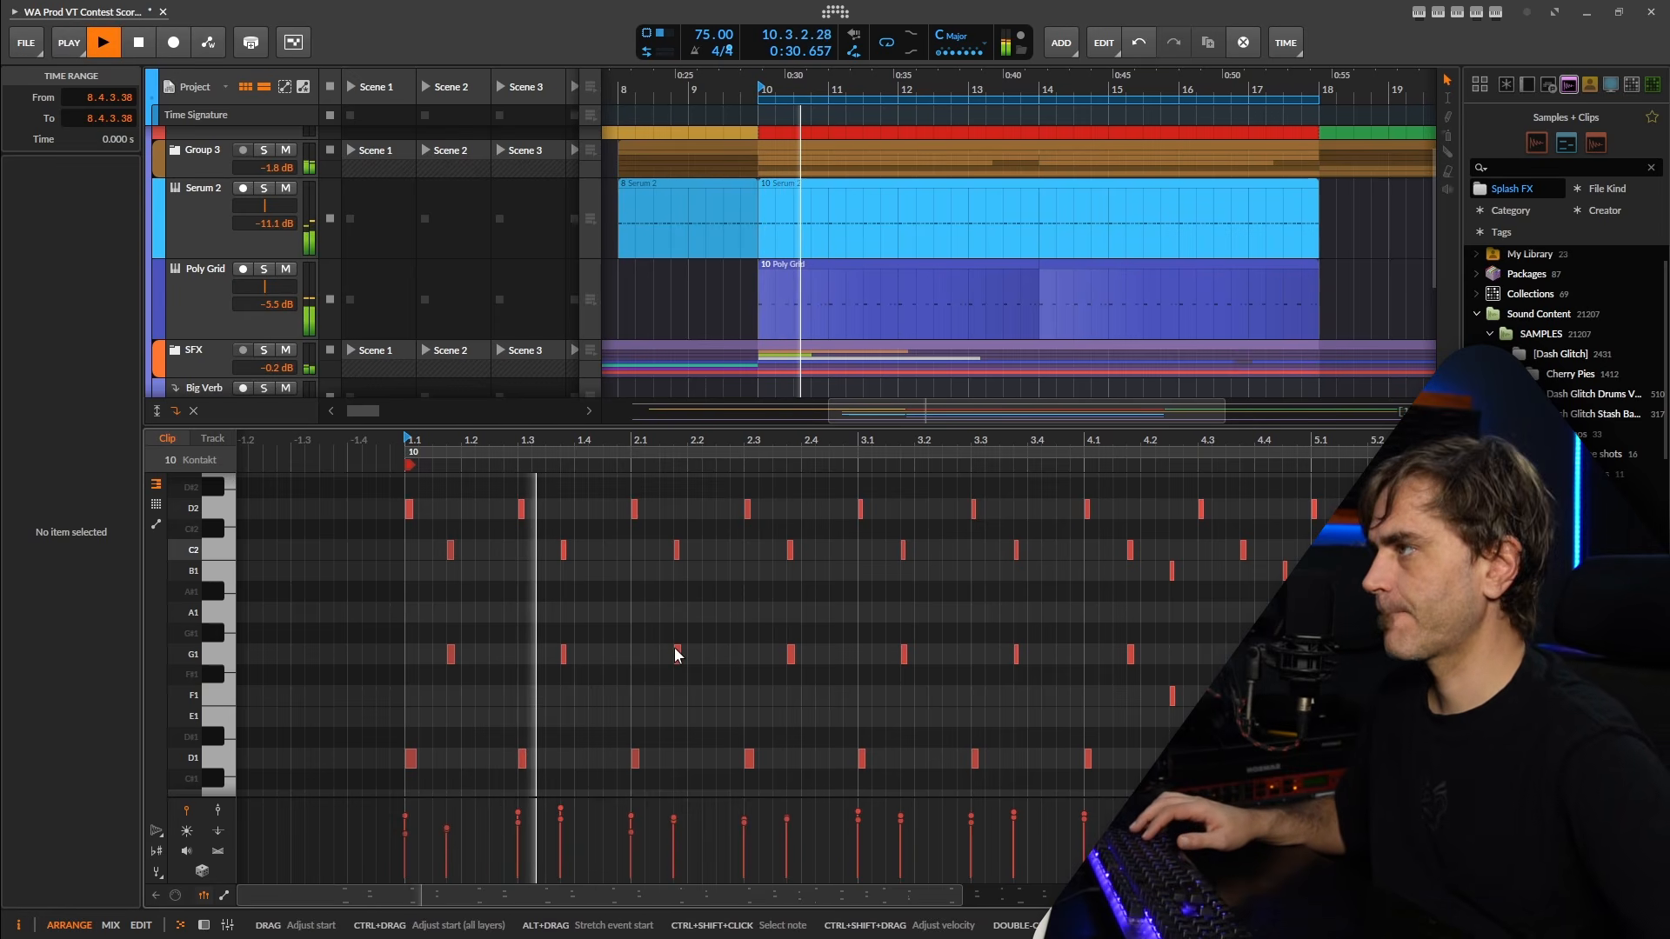
pyautogui.press('space')
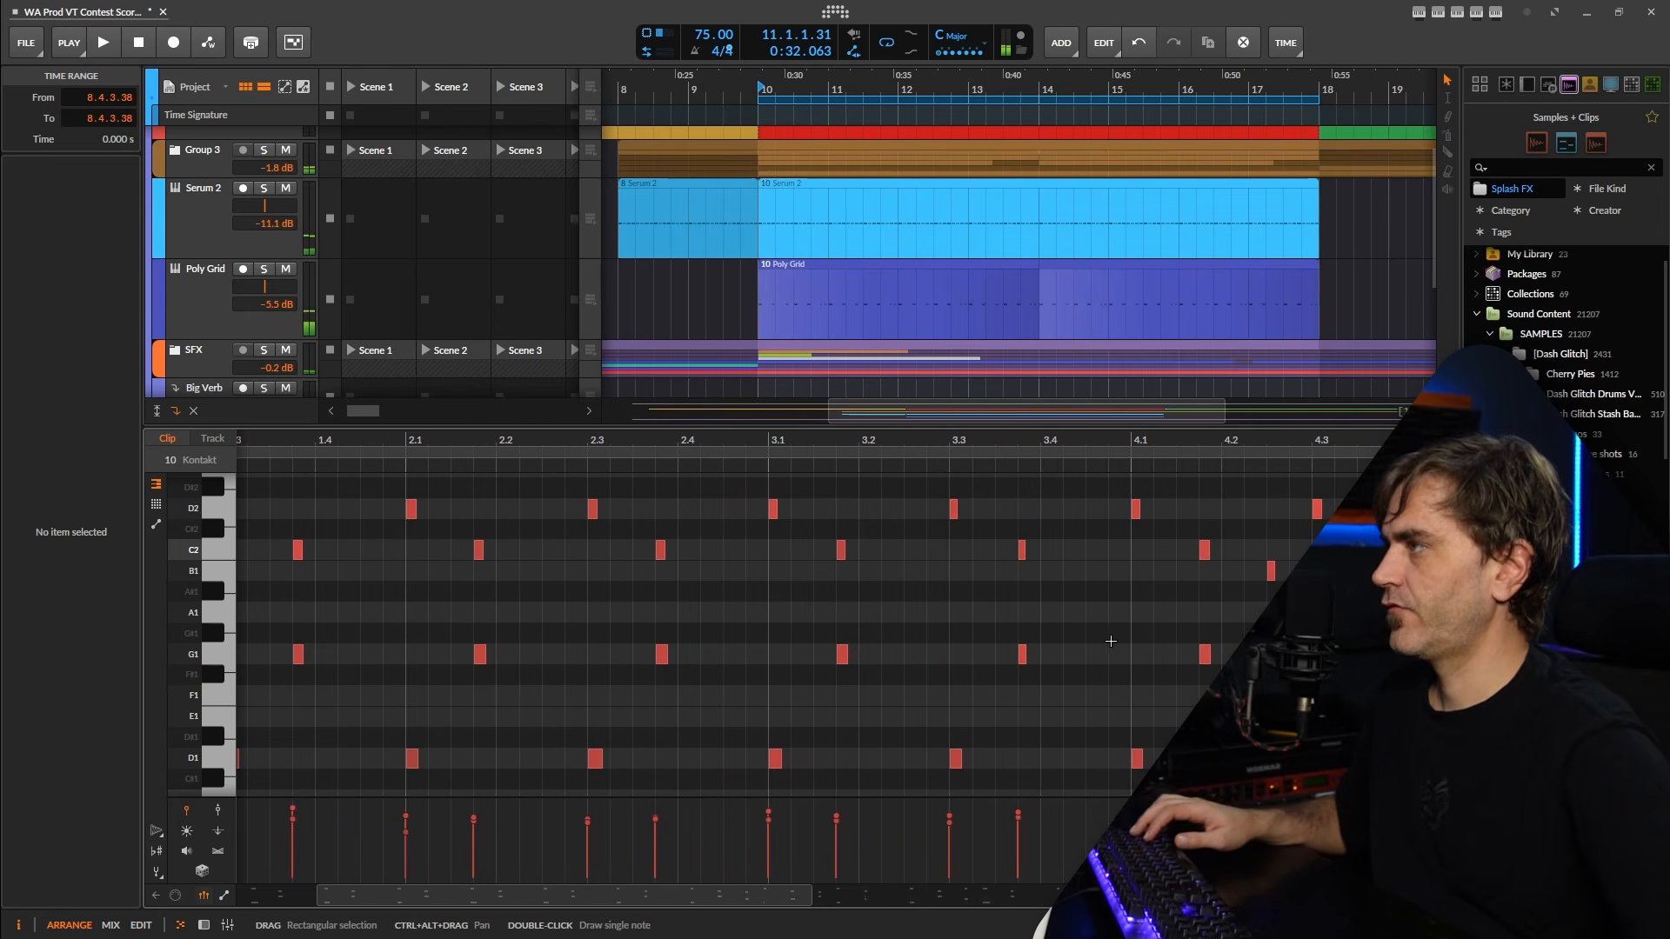
pyautogui.scroll(-6, 889, 618)
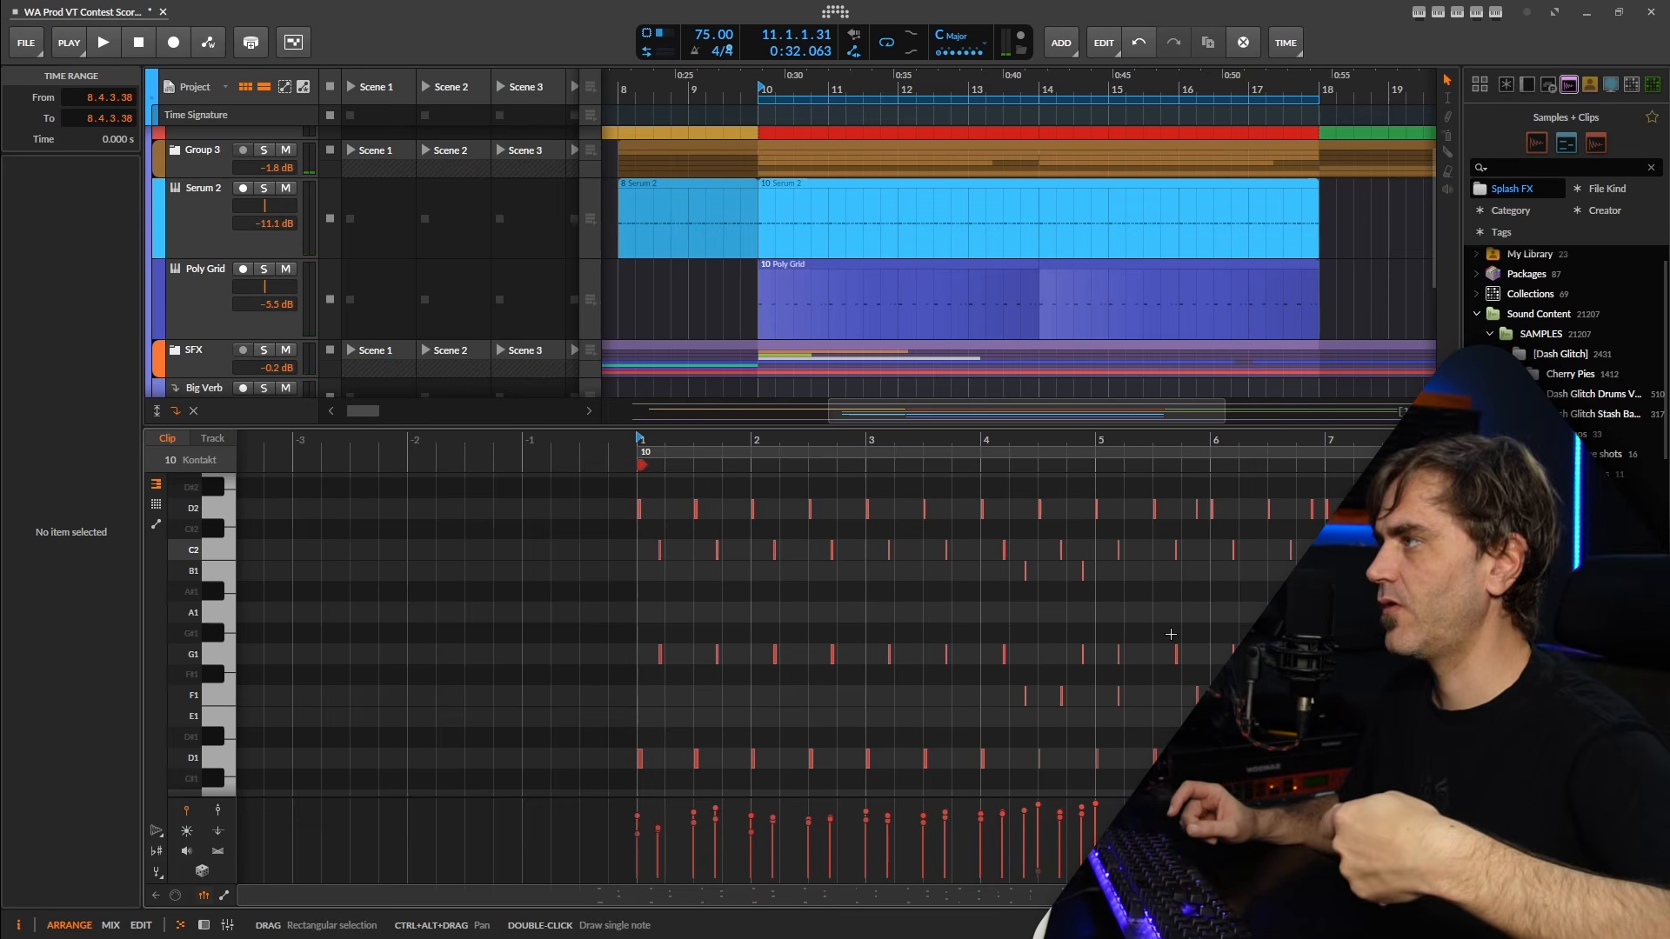
pyautogui.scroll(3, 1113, 616)
pyautogui.scroll(-2, 1009, 600)
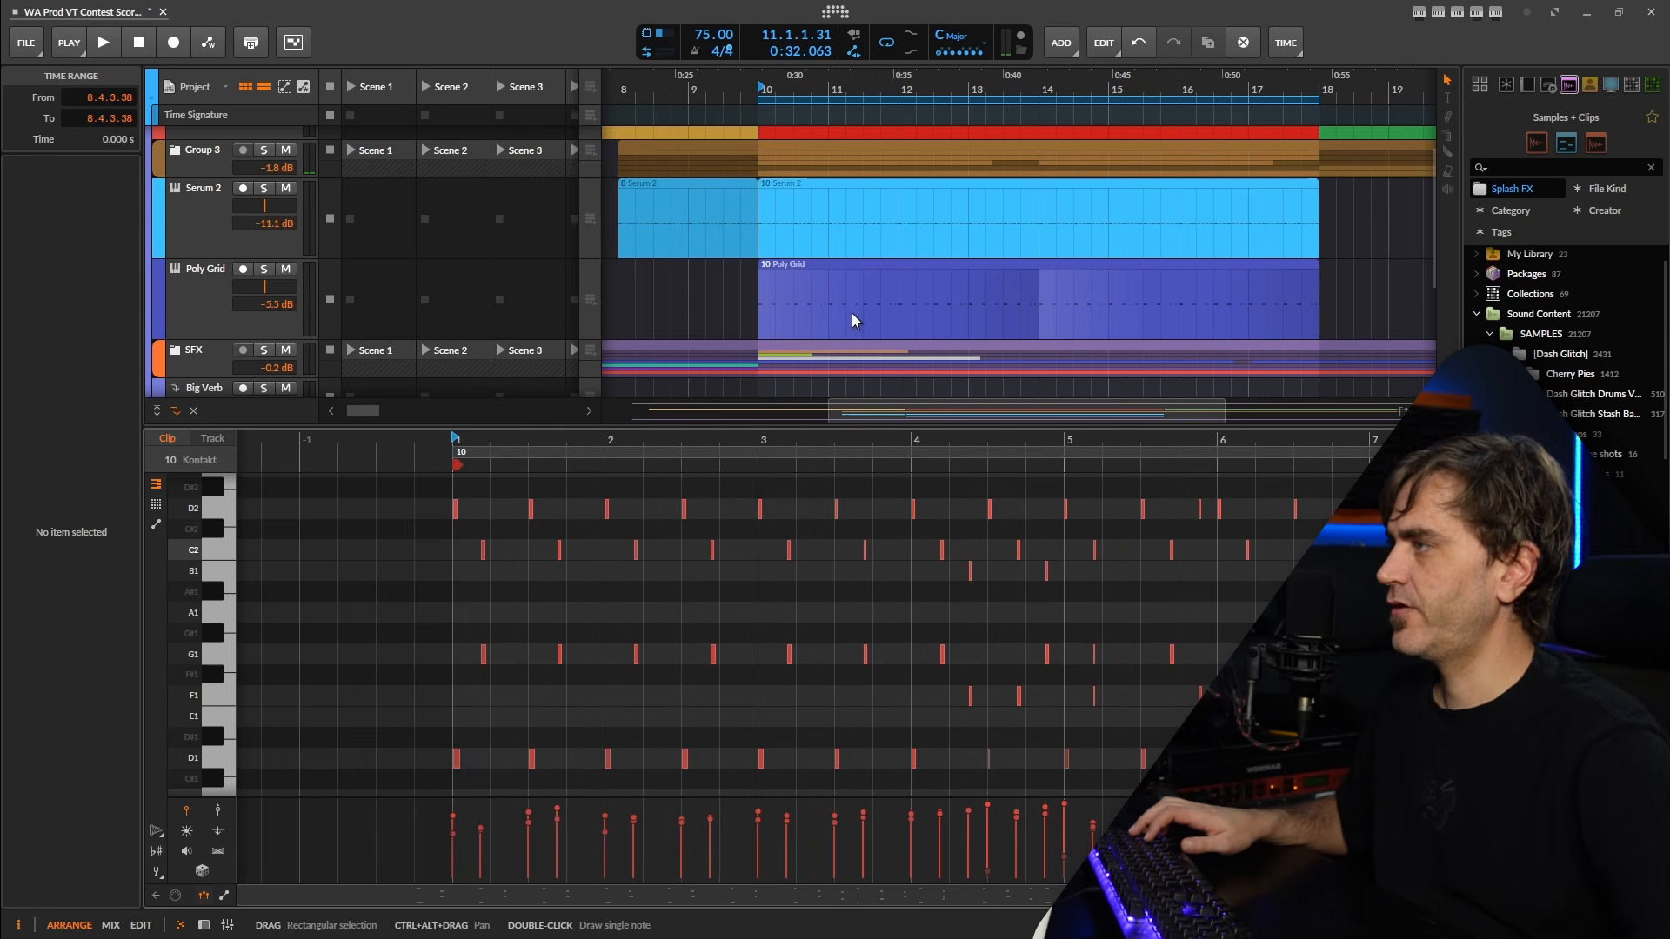
# Compare the end of bar 2 with the accents near the end of bar 5, and play back the clip's first two bars.
pyautogui.moveTo(735, 528); pyautogui.dragTo(737, 750)
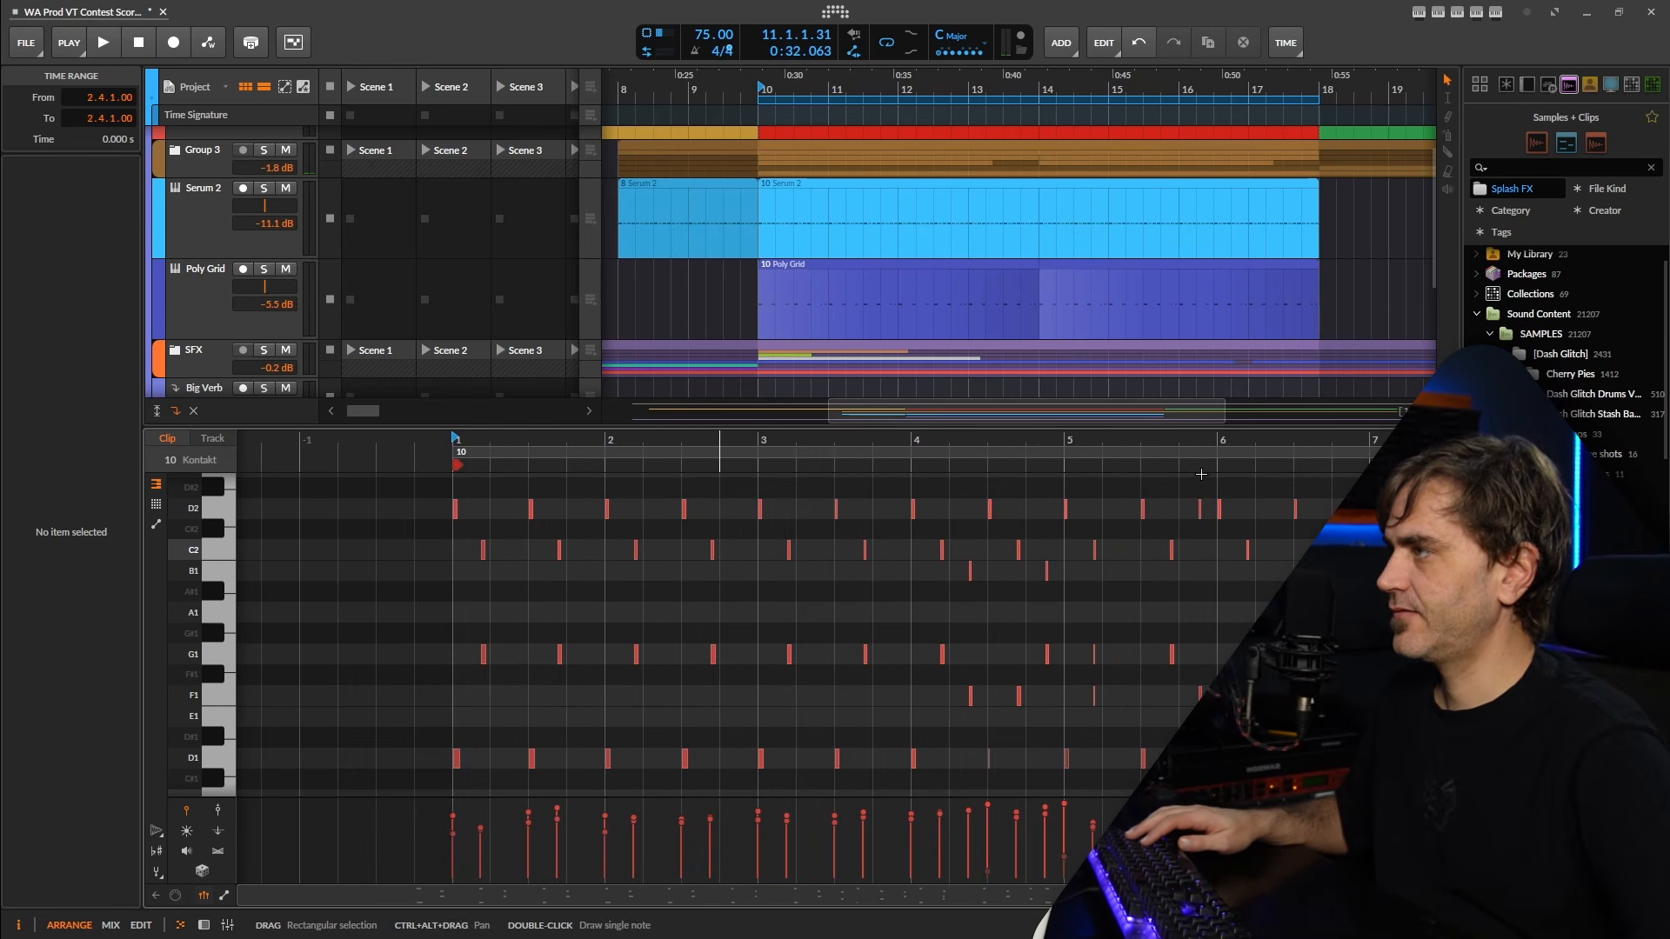
pyautogui.moveTo(1189, 480); pyautogui.dragTo(1209, 713)
pyautogui.moveTo(1333, 484); pyautogui.dragTo(1350, 713)
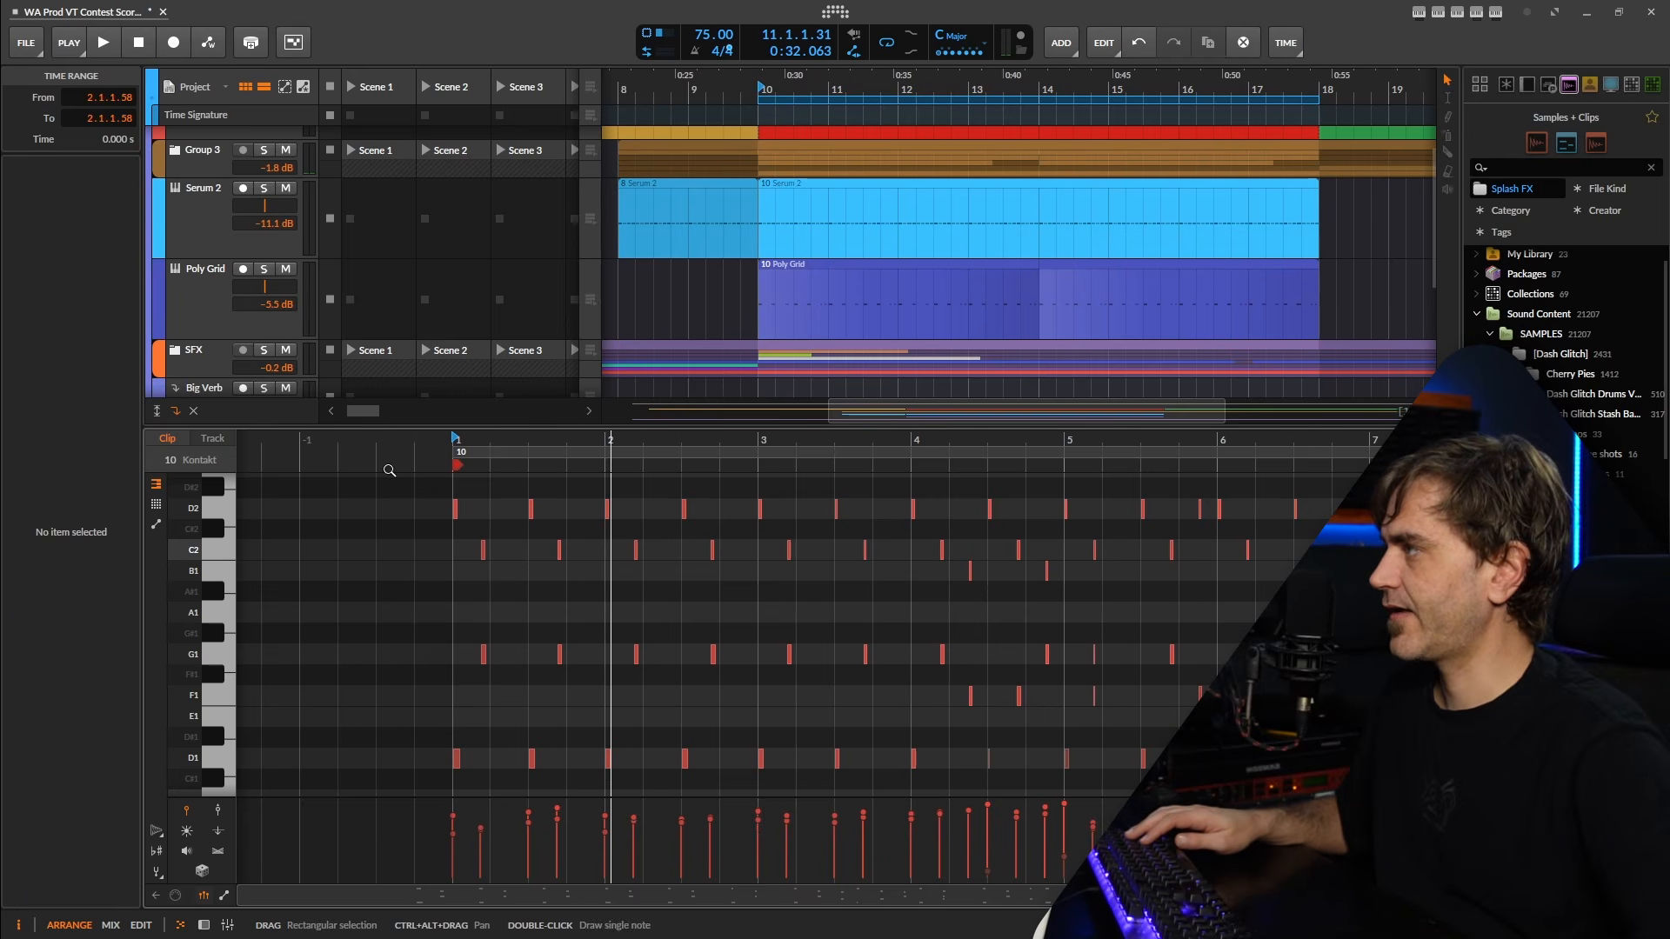
pyautogui.click(433, 584)
pyautogui.click(607, 639)
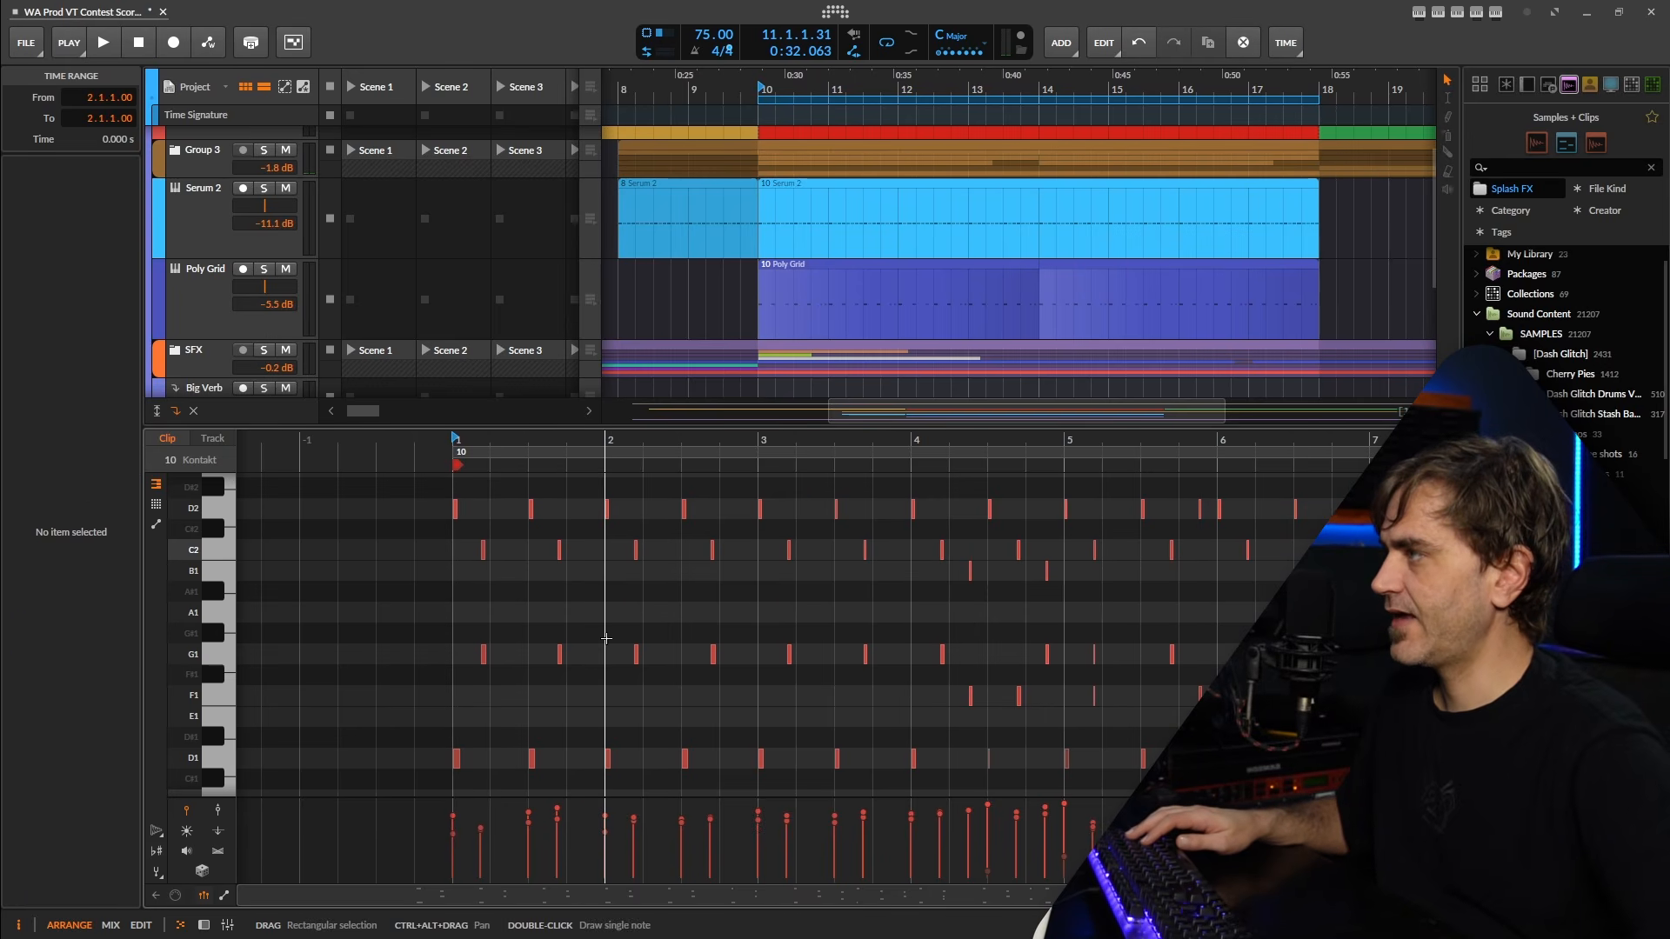
pyautogui.moveTo(741, 511); pyautogui.dragTo(738, 697)
pyautogui.click(860, 764)
pyautogui.press('space')
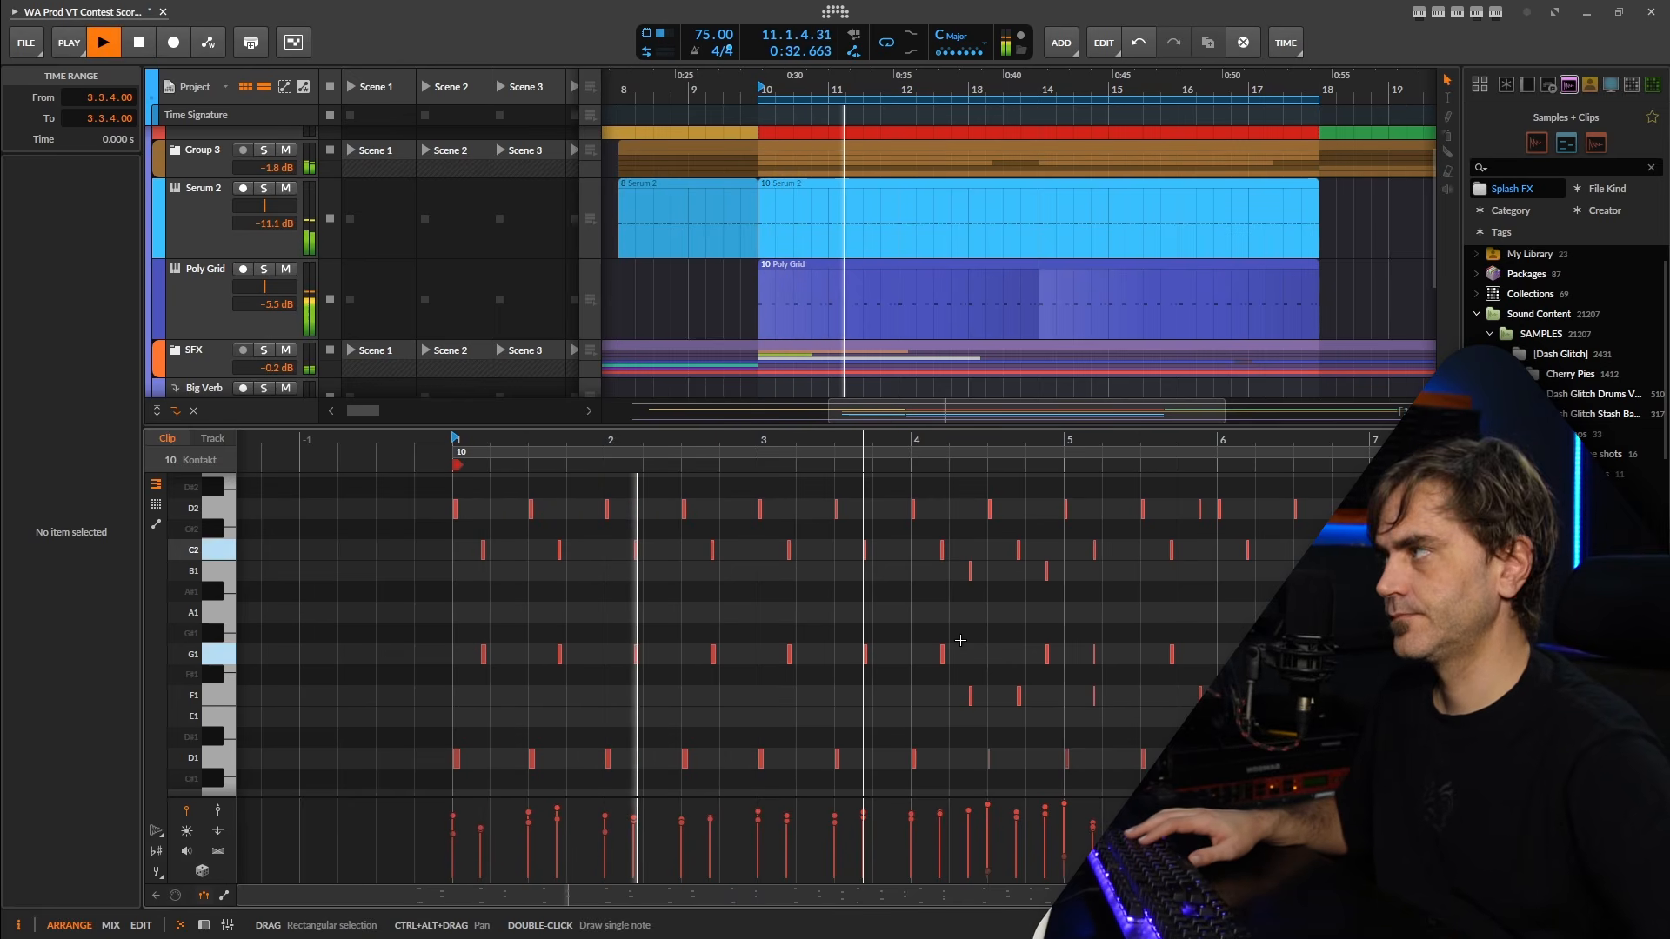
pyautogui.click(745, 571)
pyautogui.press('space')
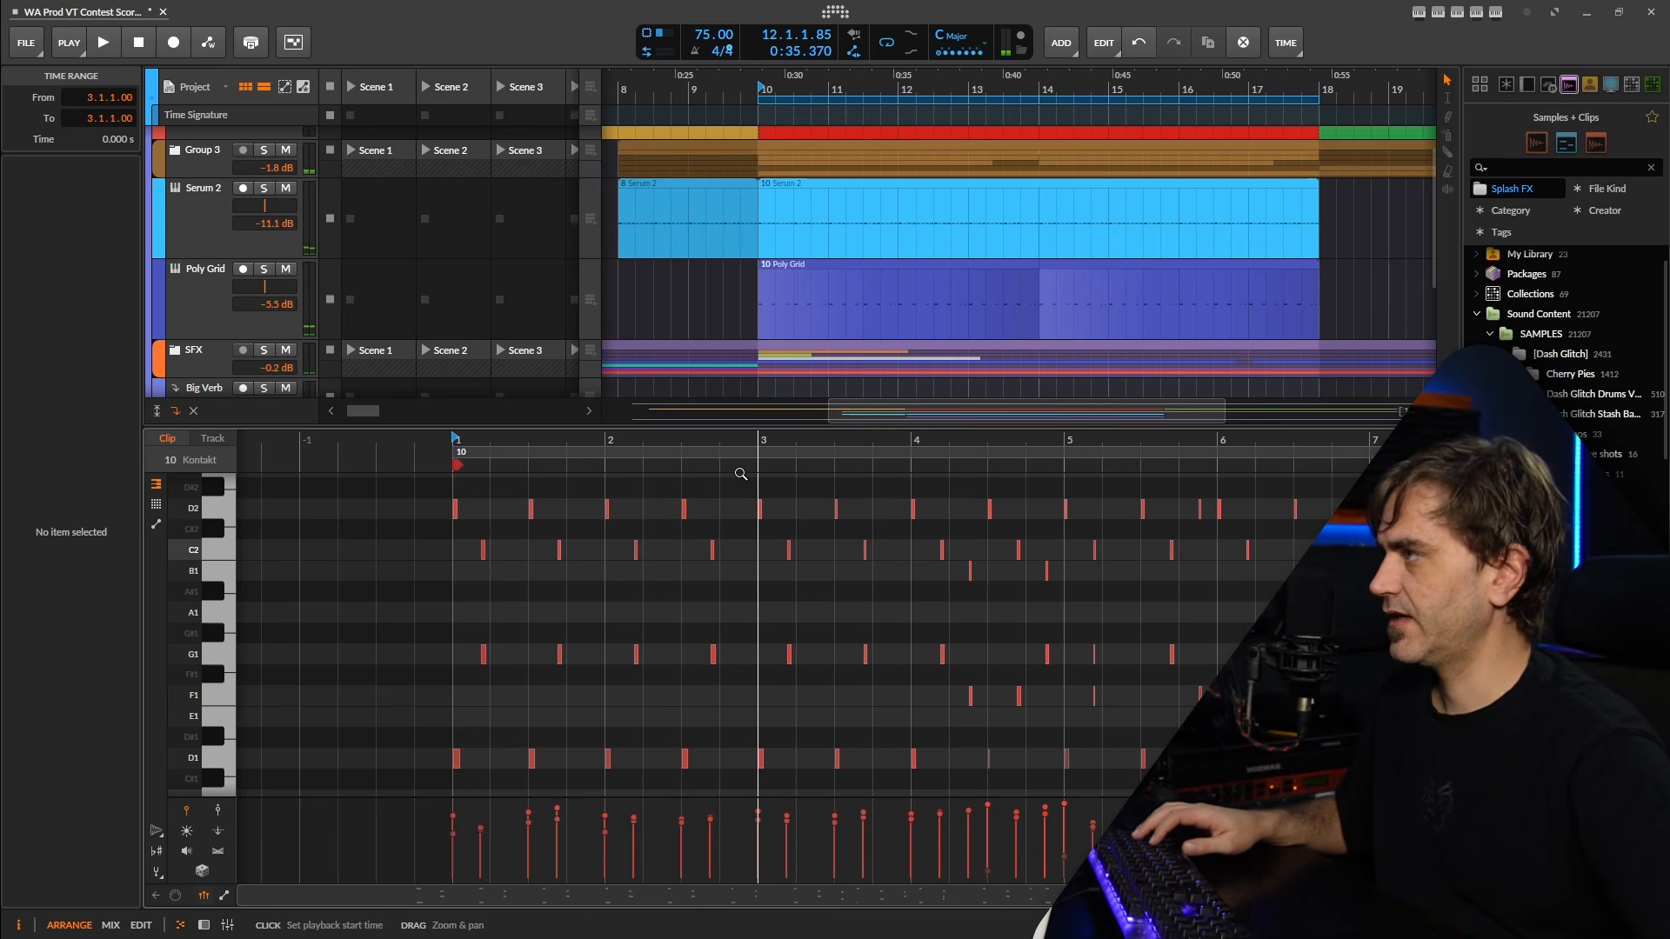
# Move the D2 and F1 notes from 5.4.3 to 2.4.3 in the Kontakt clip, and play back the change.
pyautogui.scroll(4, 1197, 522)
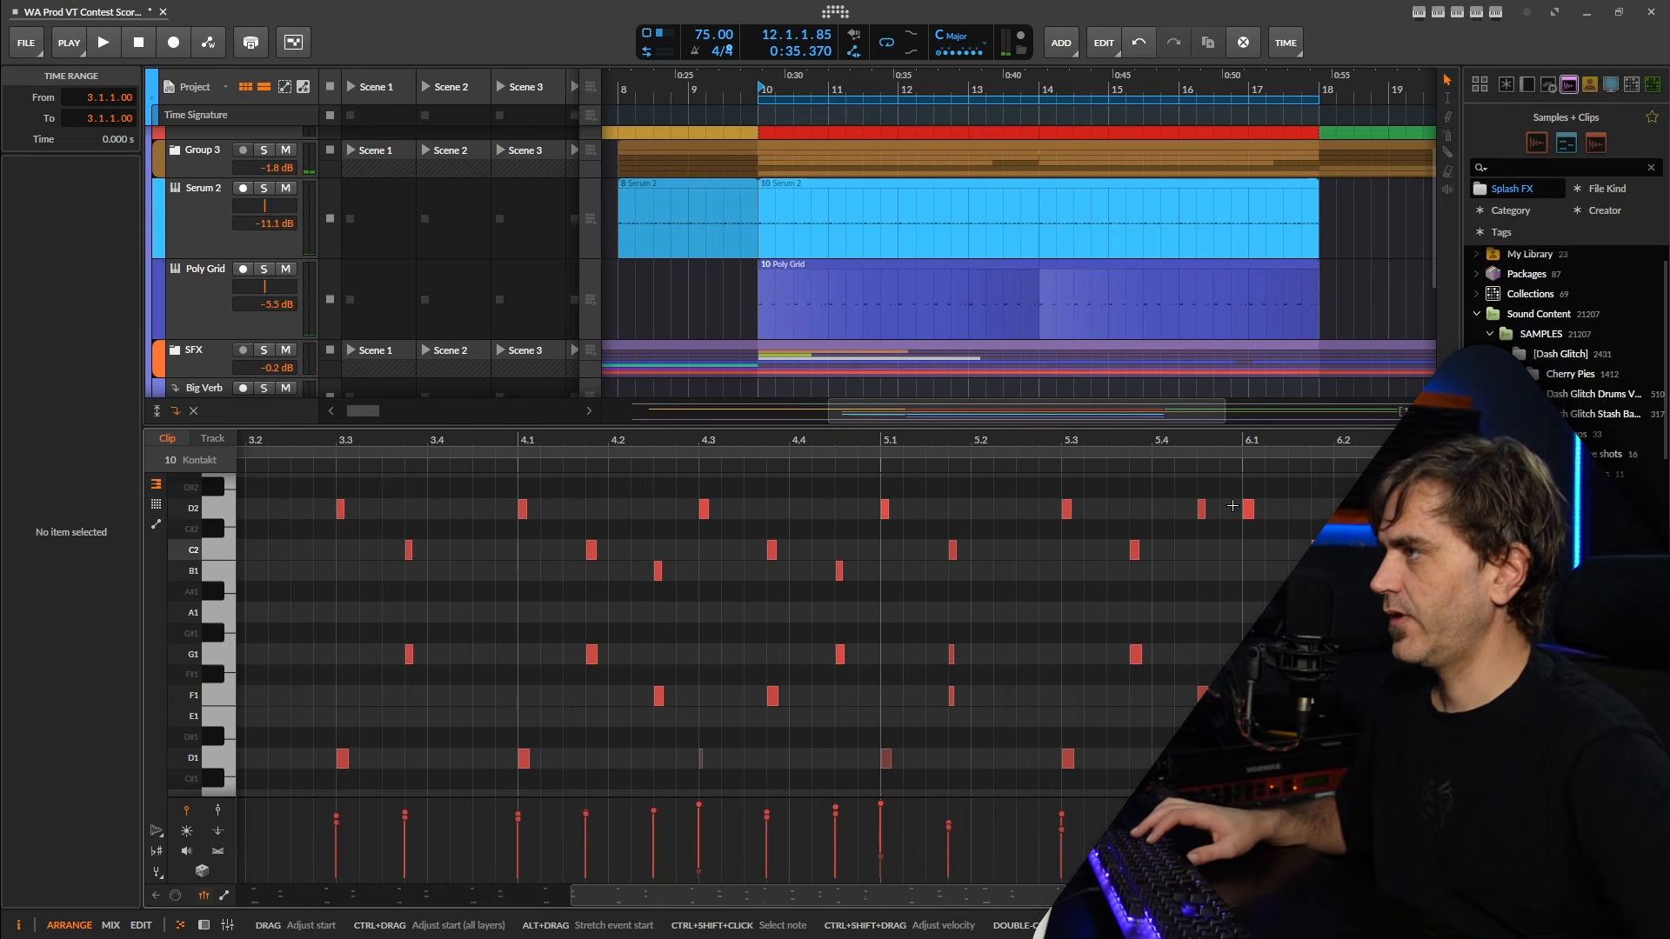
pyautogui.moveTo(1230, 503); pyautogui.dragTo(1176, 729)
pyautogui.scroll(-4, 1176, 729)
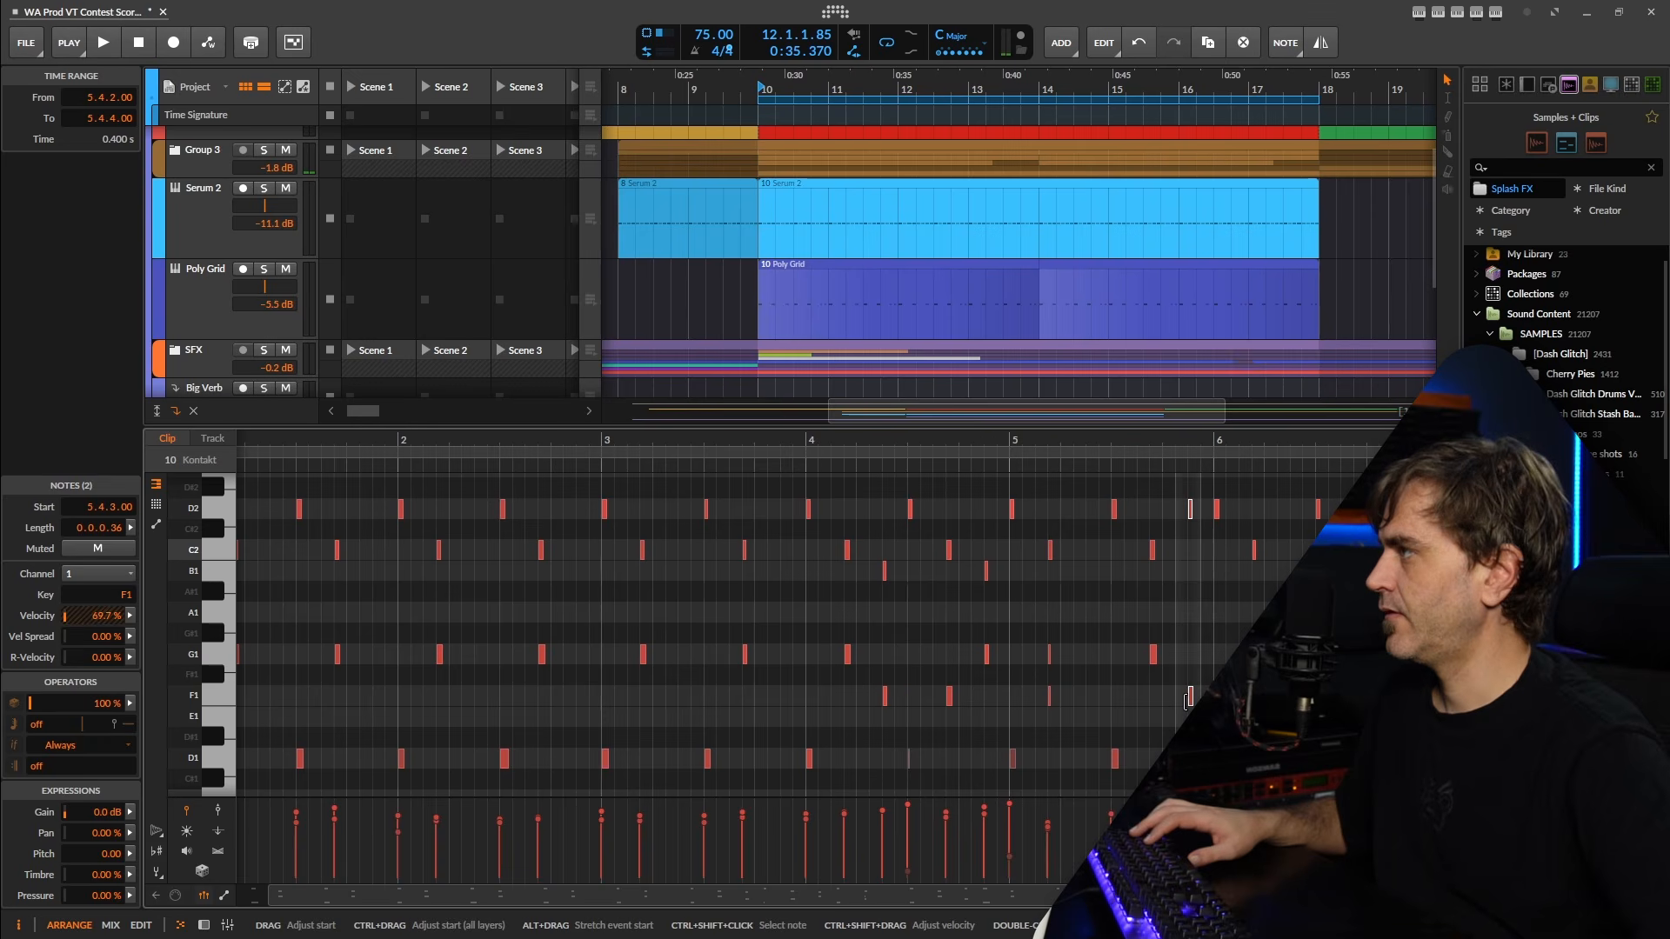
pyautogui.moveTo(627, 644); pyautogui.dragTo(690, 644)
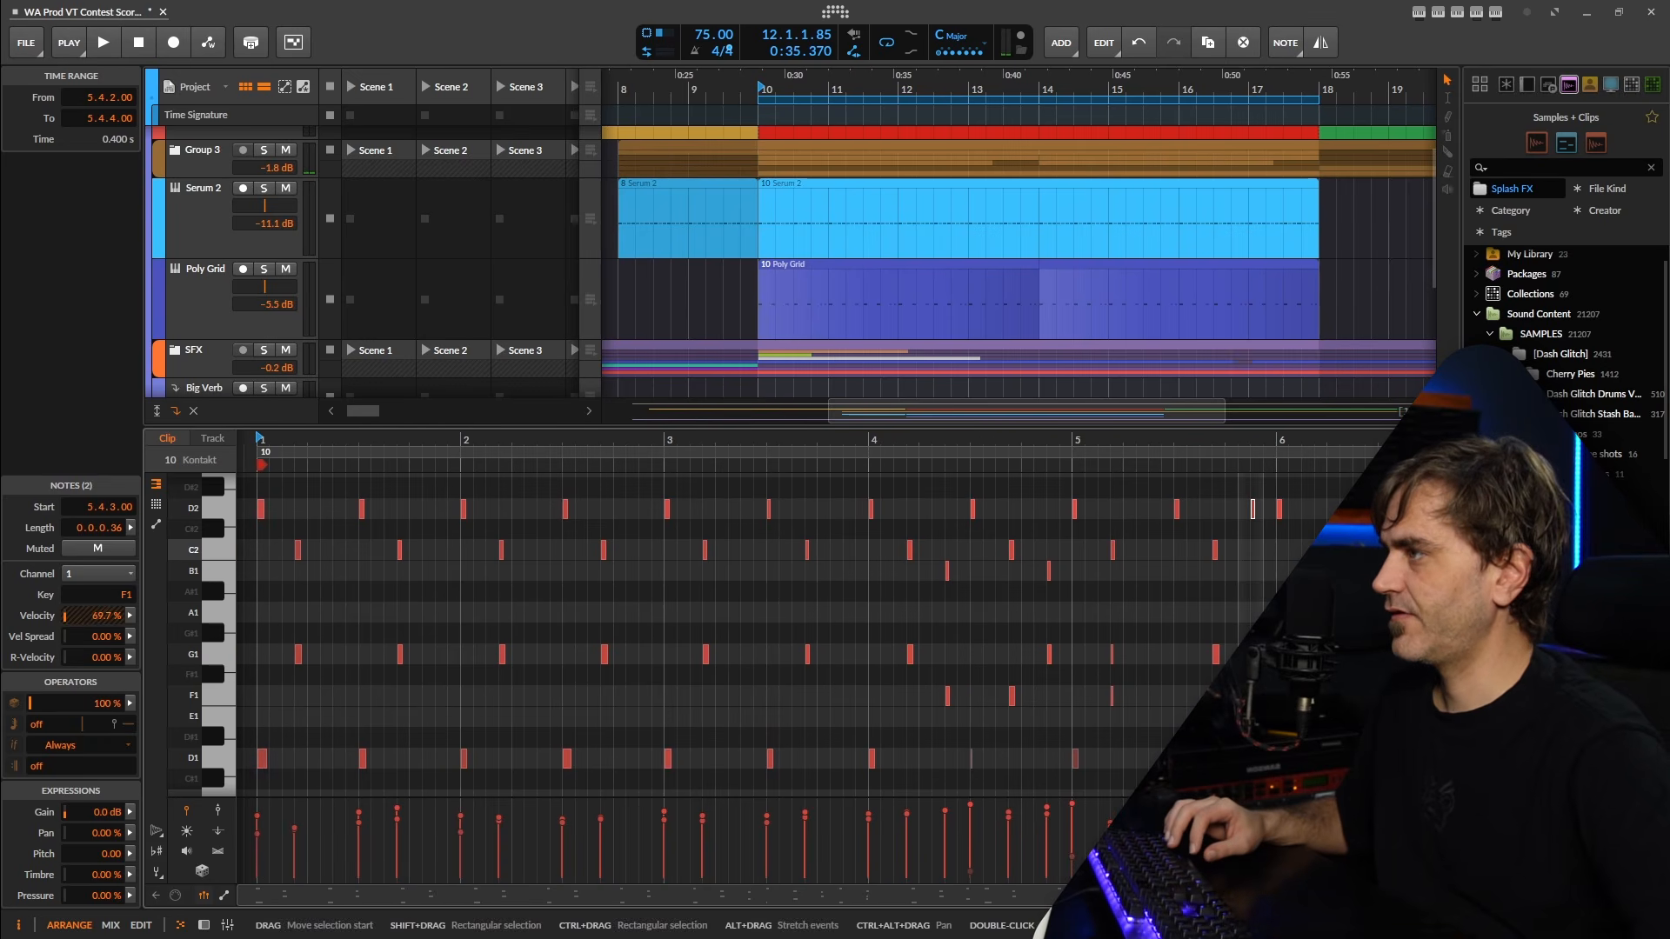
pyautogui.moveTo(1253, 701); pyautogui.dragTo(453, 709)
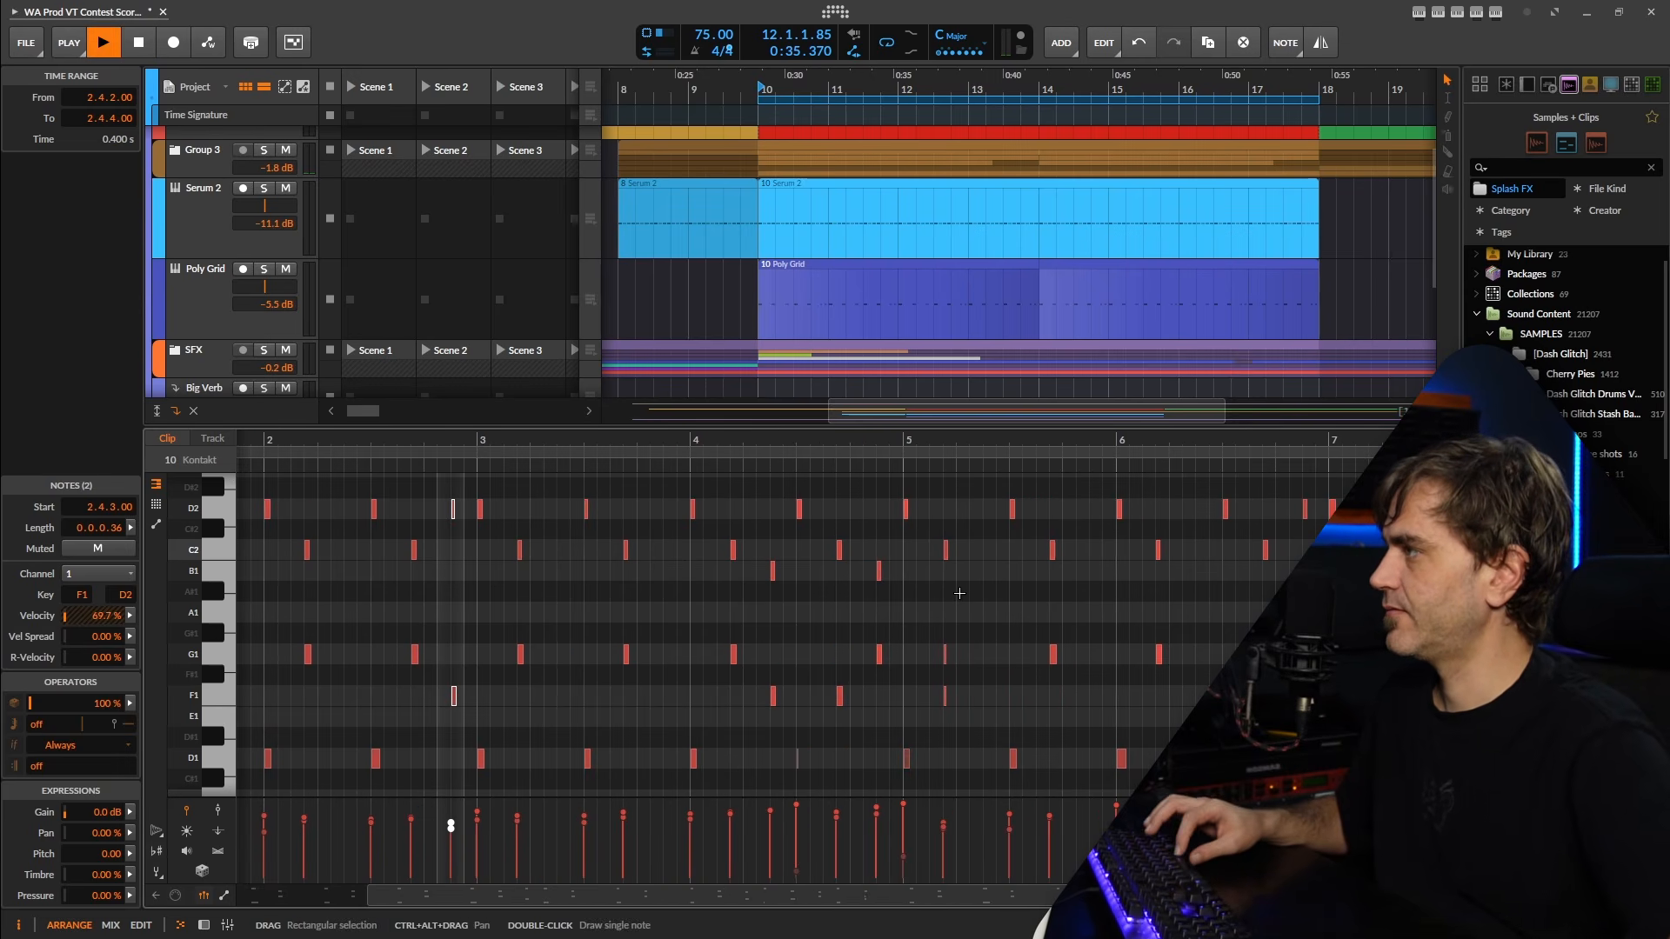
pyautogui.press('space')
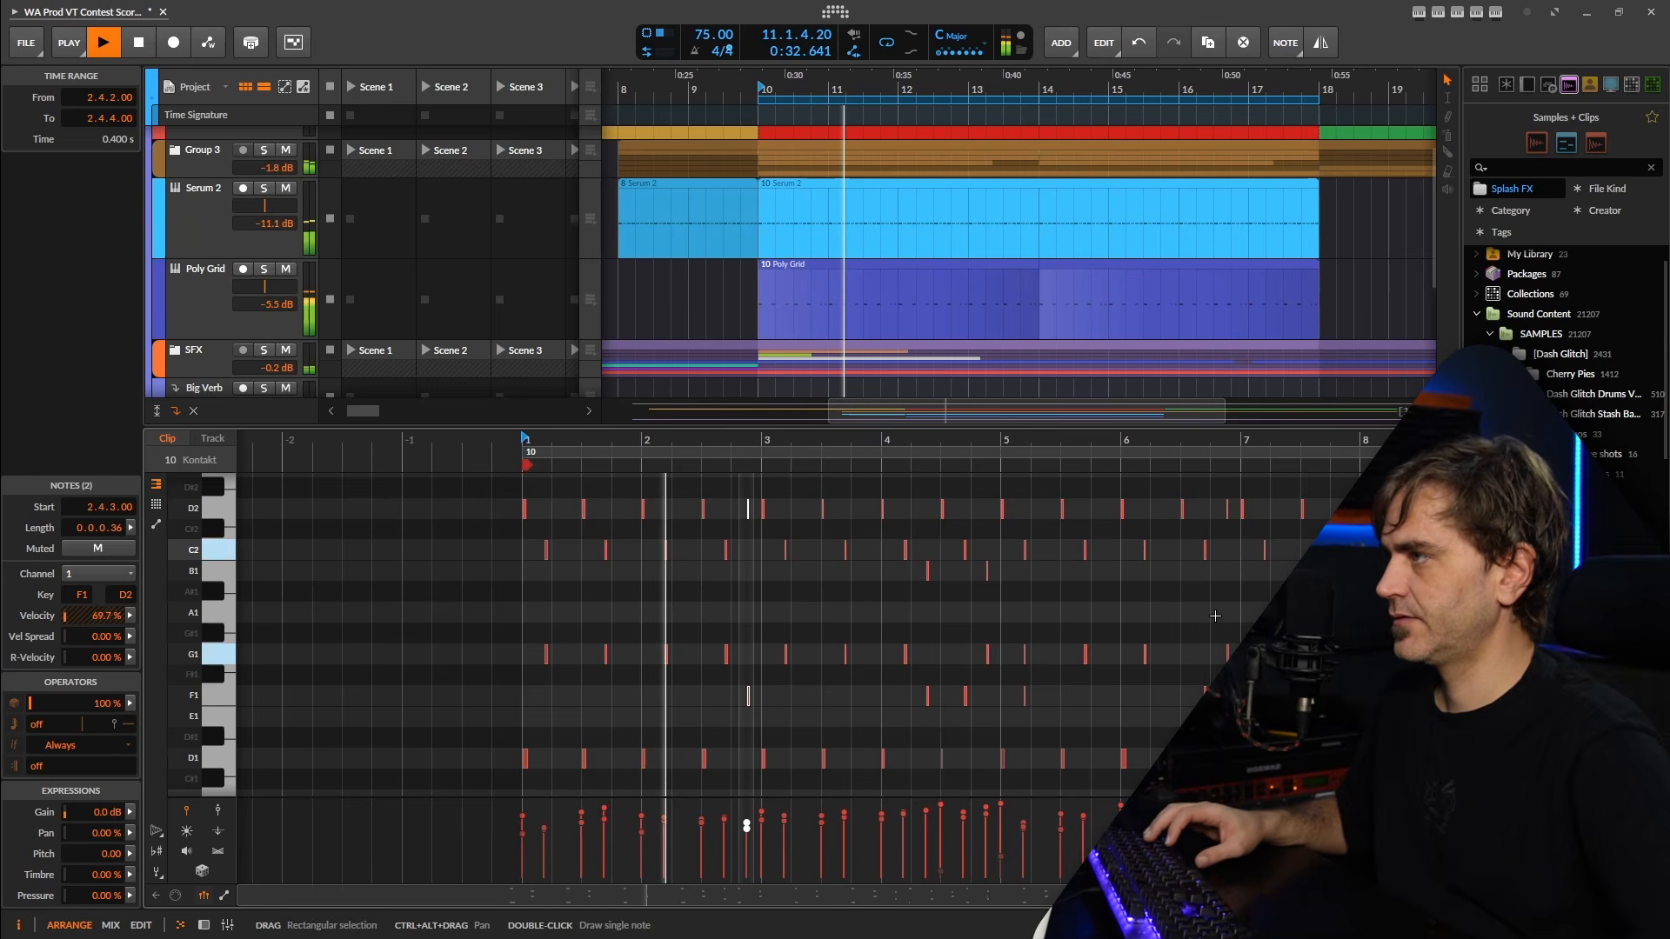
# Play back more of the Kontakt clip, and switch from its notes to the percussion track's device chain.
pyautogui.moveTo(1196, 611); pyautogui.dragTo(1052, 614)
pyautogui.click(885, 601)
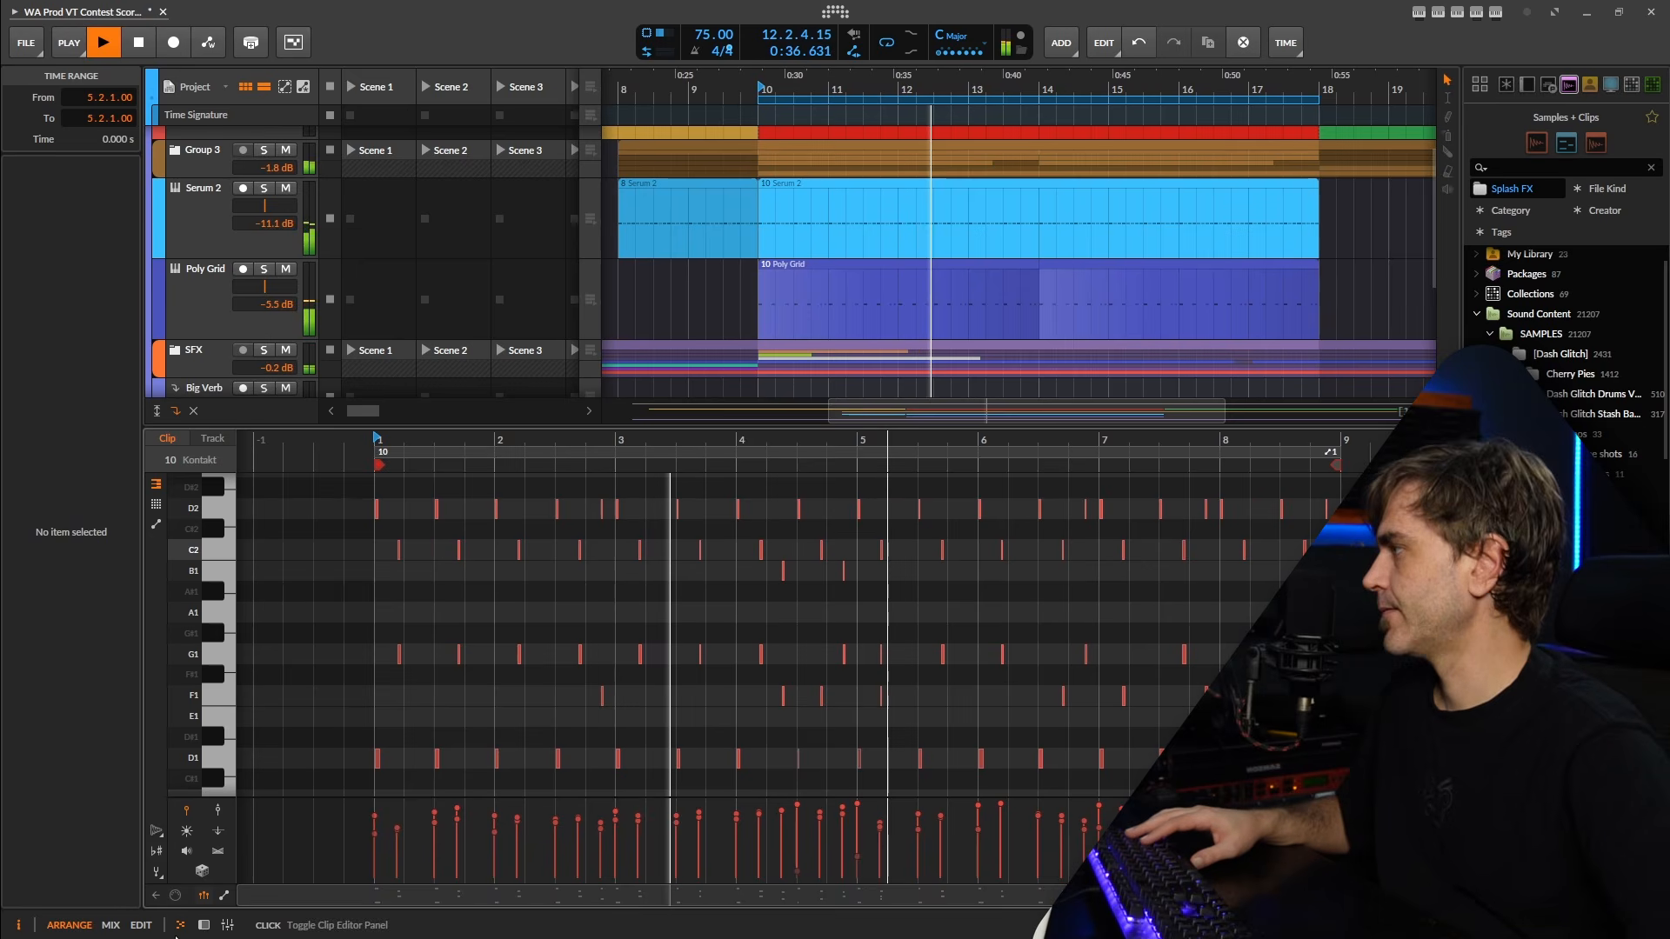
pyautogui.click(203, 925)
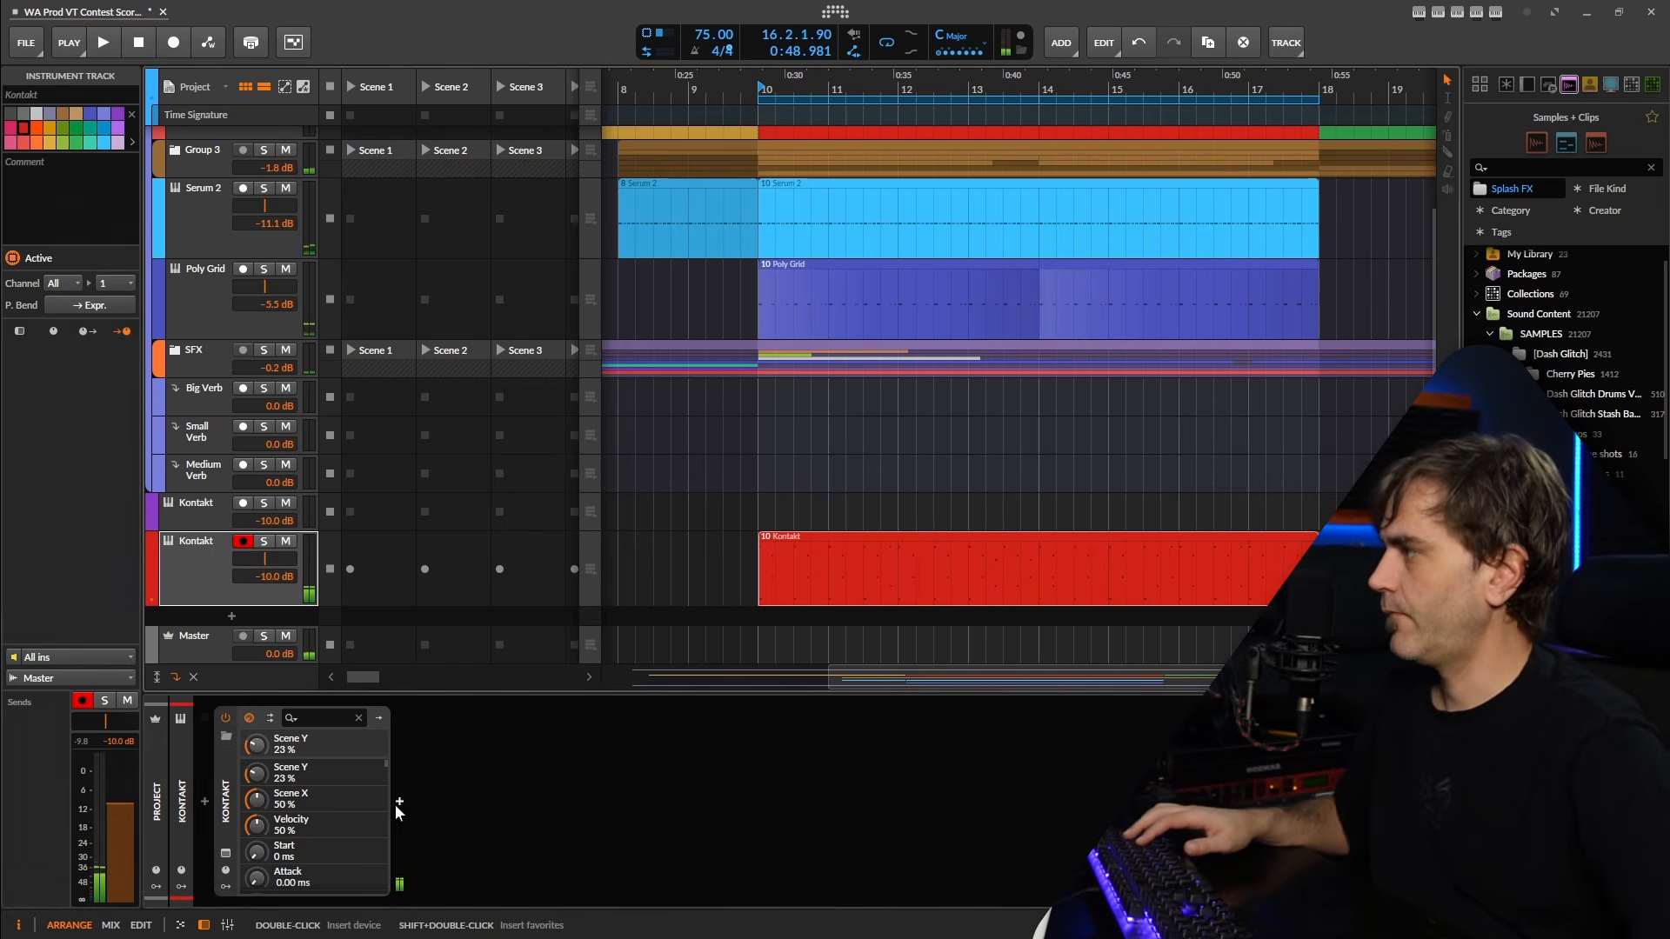
pyautogui.click(399, 801)
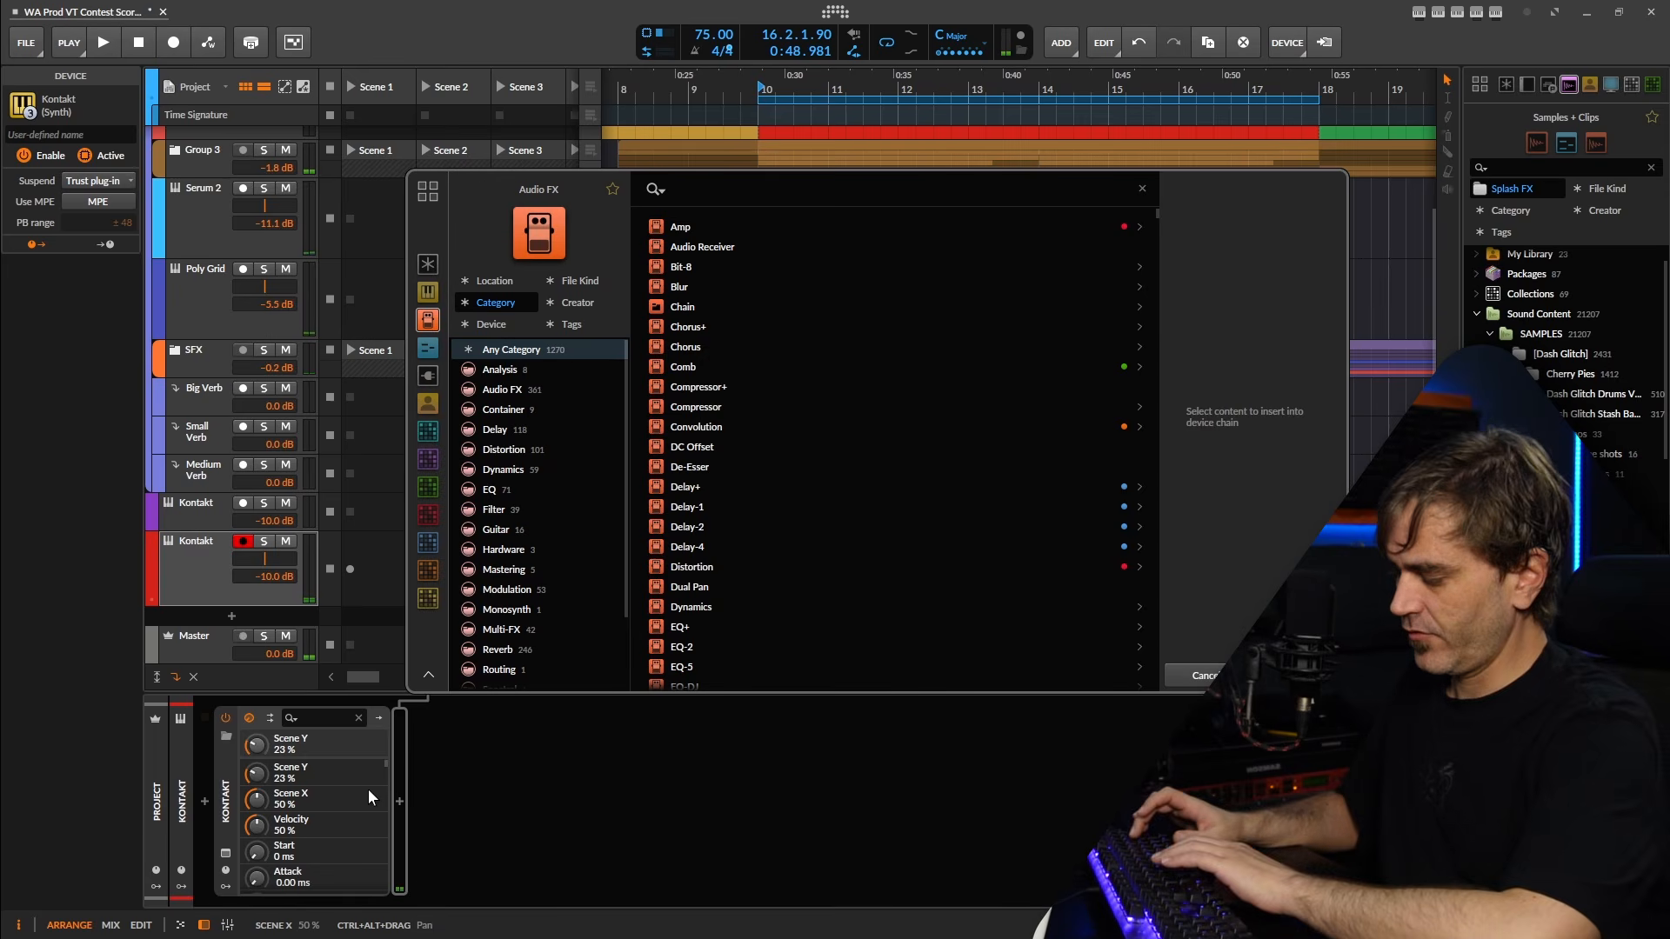
pyautogui.click(1200, 676)
# Duplicate the percussion Kontakt track and delete the copied clip from the duplicate.
pyautogui.click(203, 571)
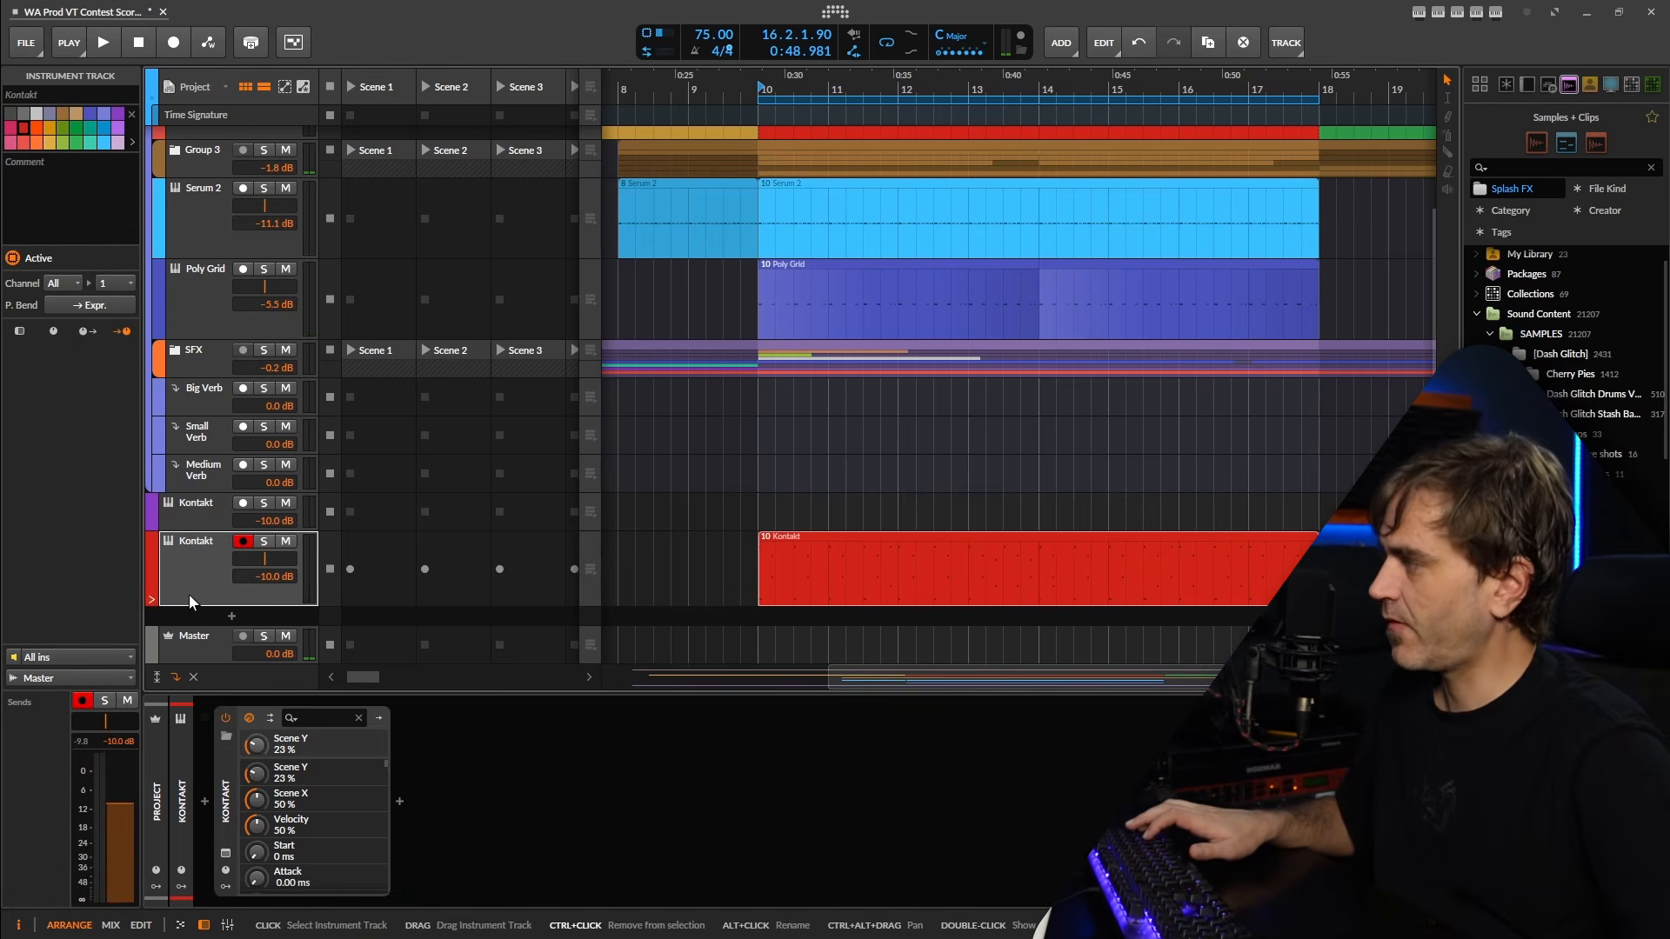
pyautogui.hotkey('ctrl', 'd')
pyautogui.click(870, 640)
pyautogui.press('Delete')
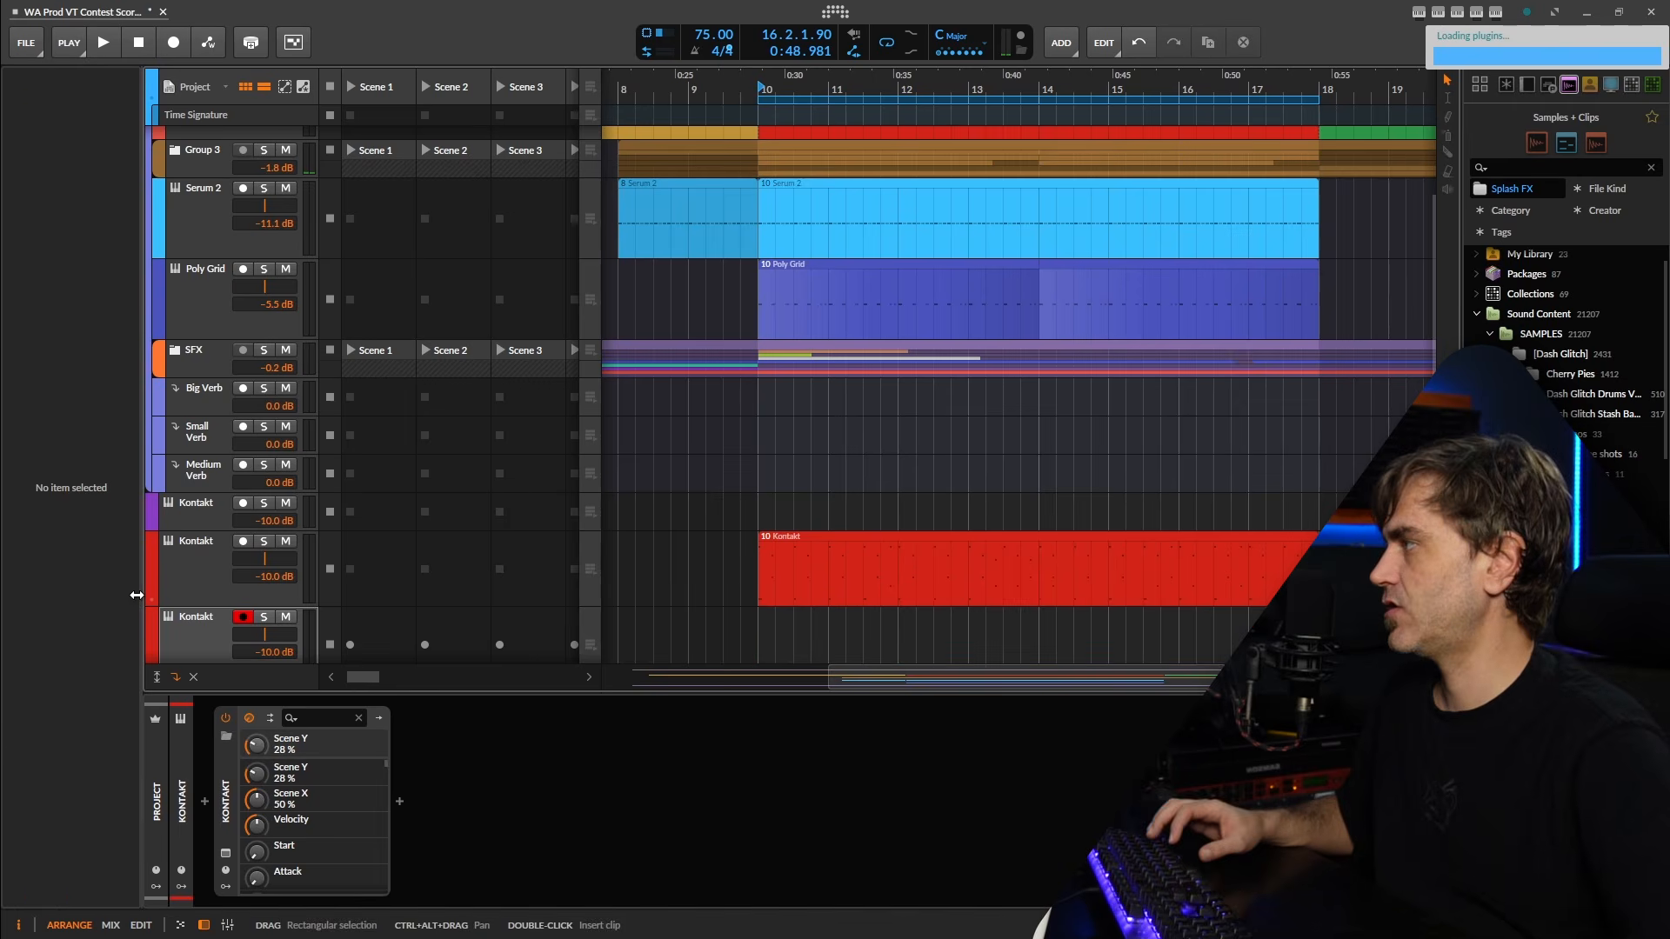
# Reduce the original percussion track's height, and compare its device chain with the duplicate's.
pyautogui.click(180, 597)
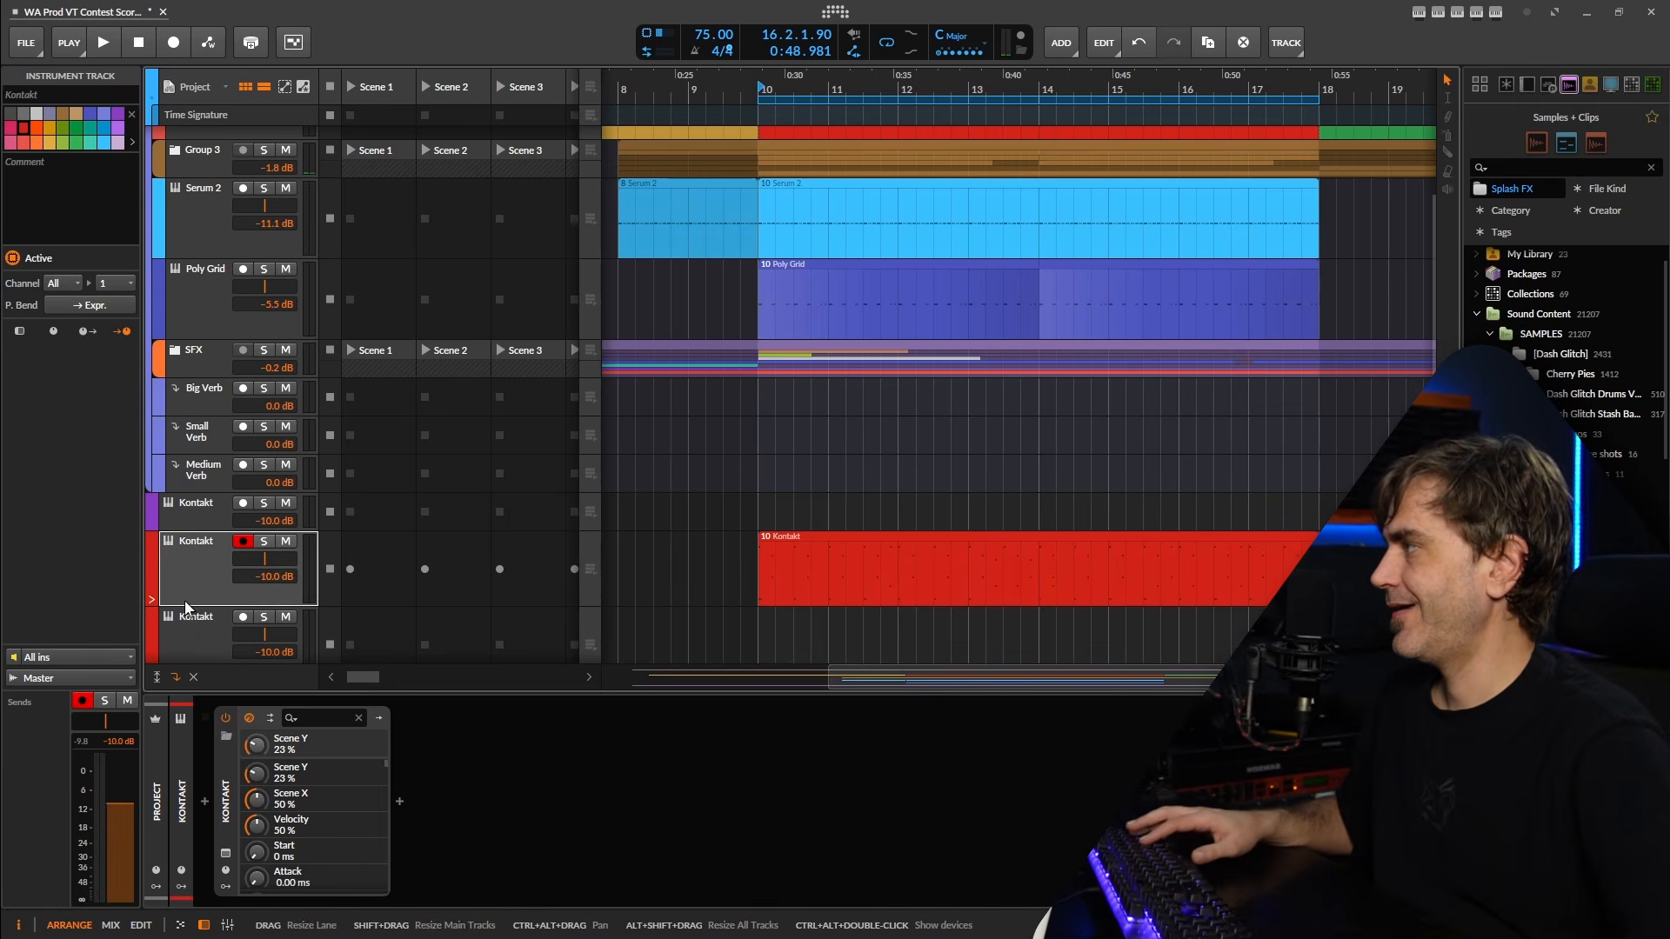
pyautogui.moveTo(183, 602); pyautogui.dragTo(195, 557)
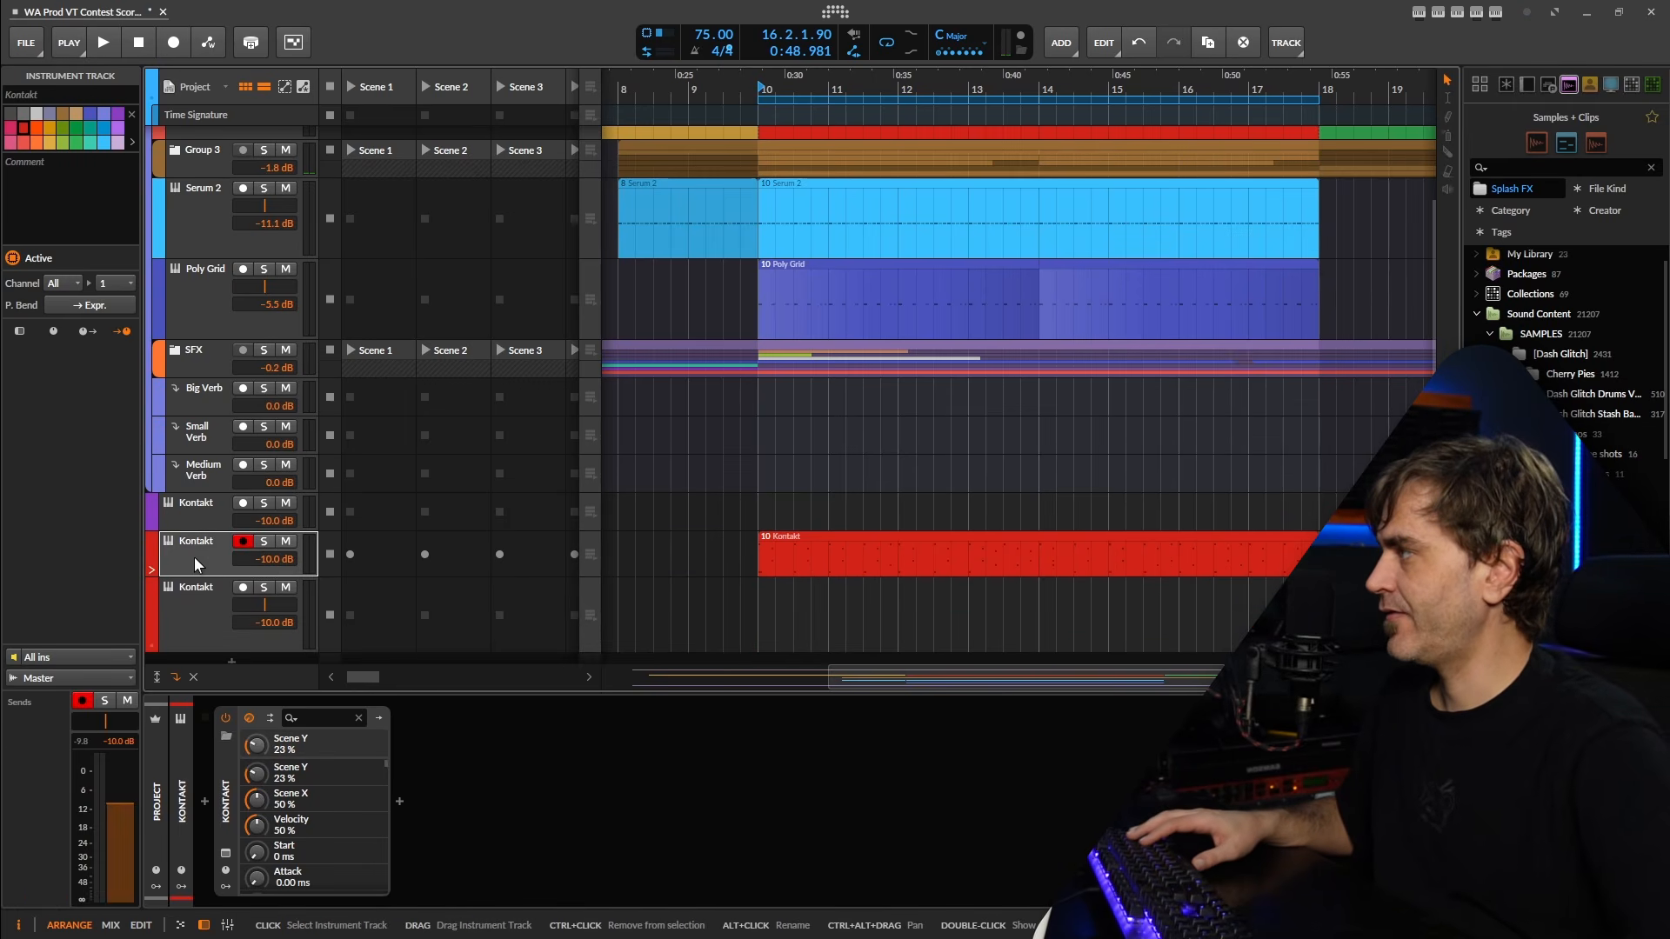
pyautogui.click(197, 621)
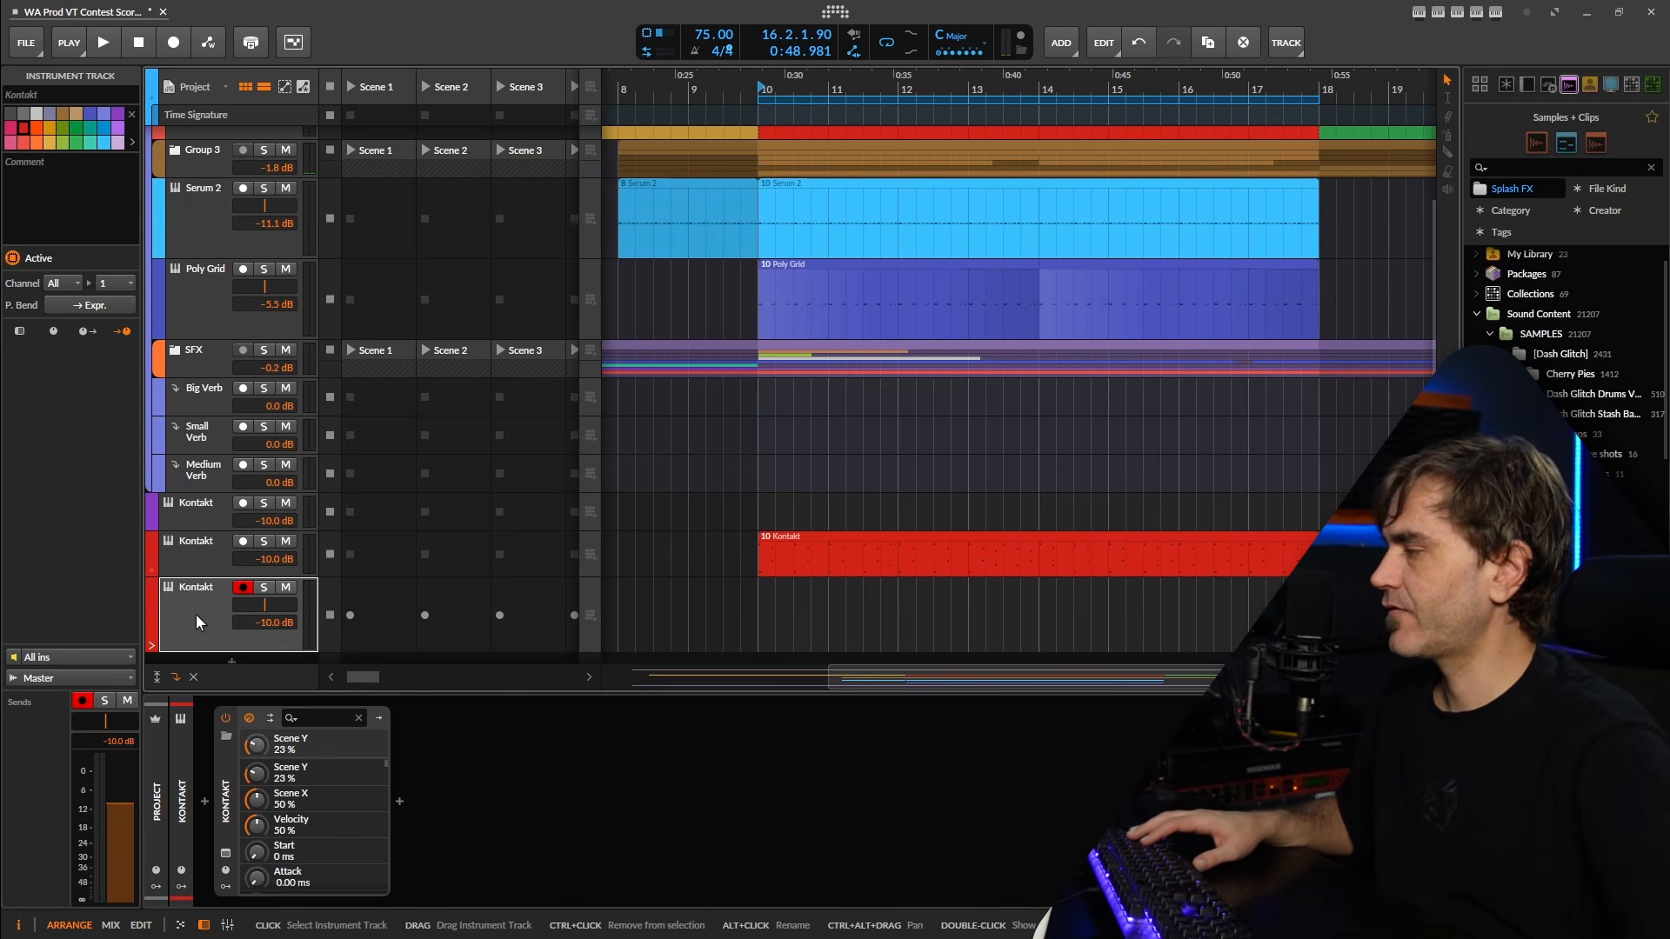
pyautogui.click(185, 546)
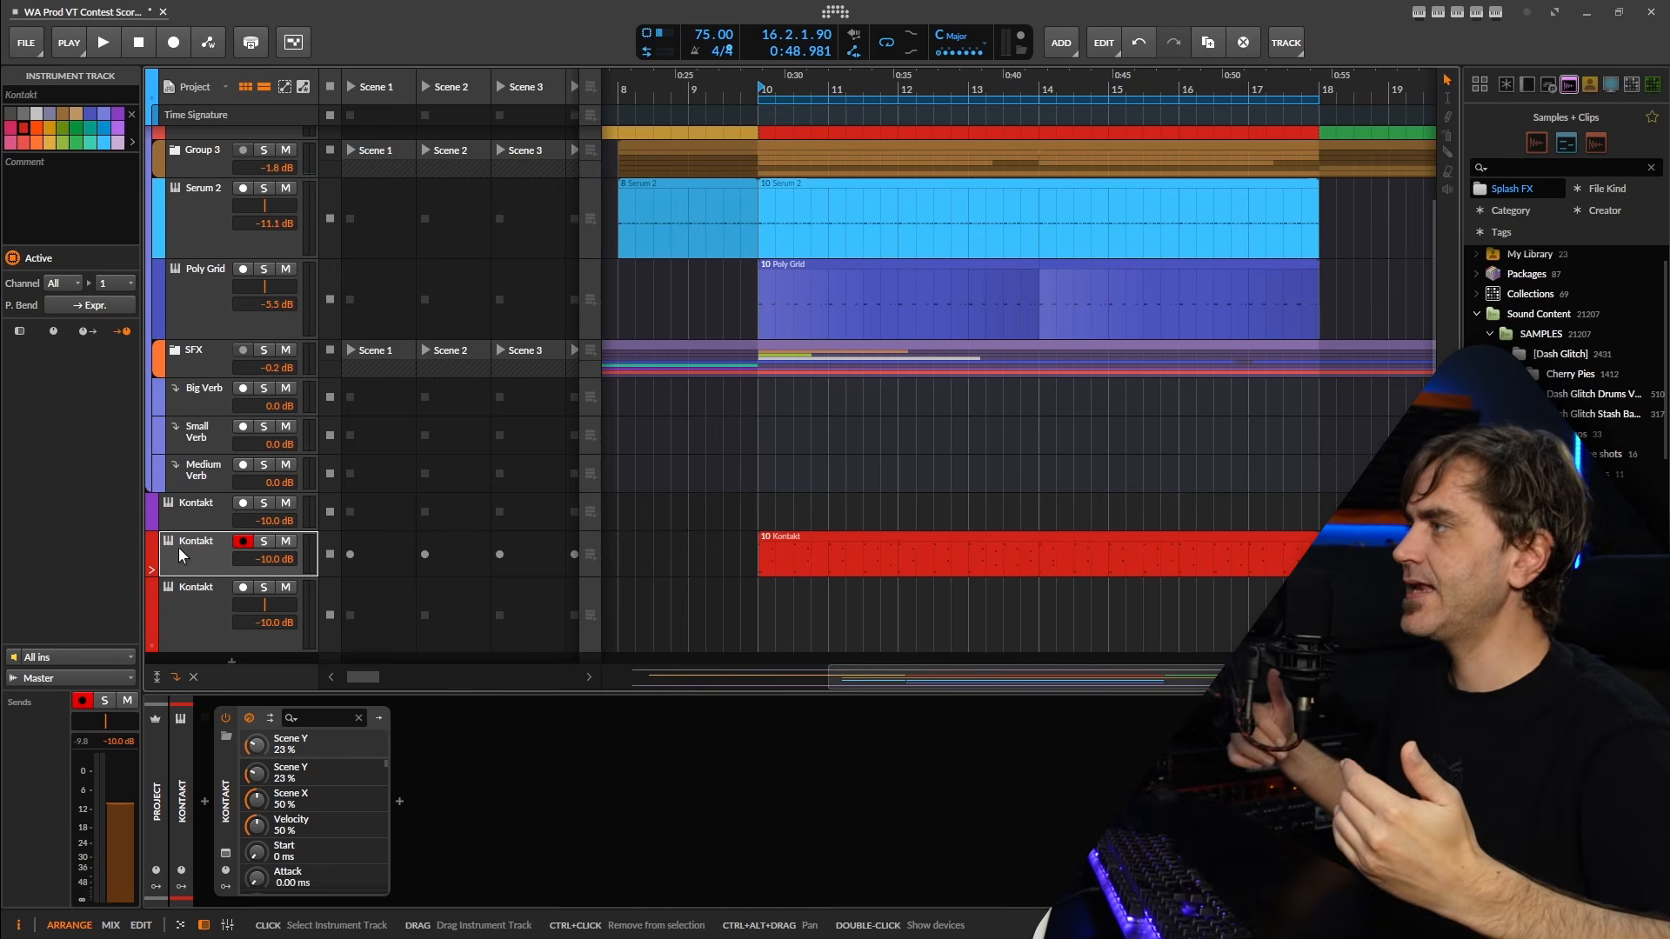
pyautogui.click(181, 593)
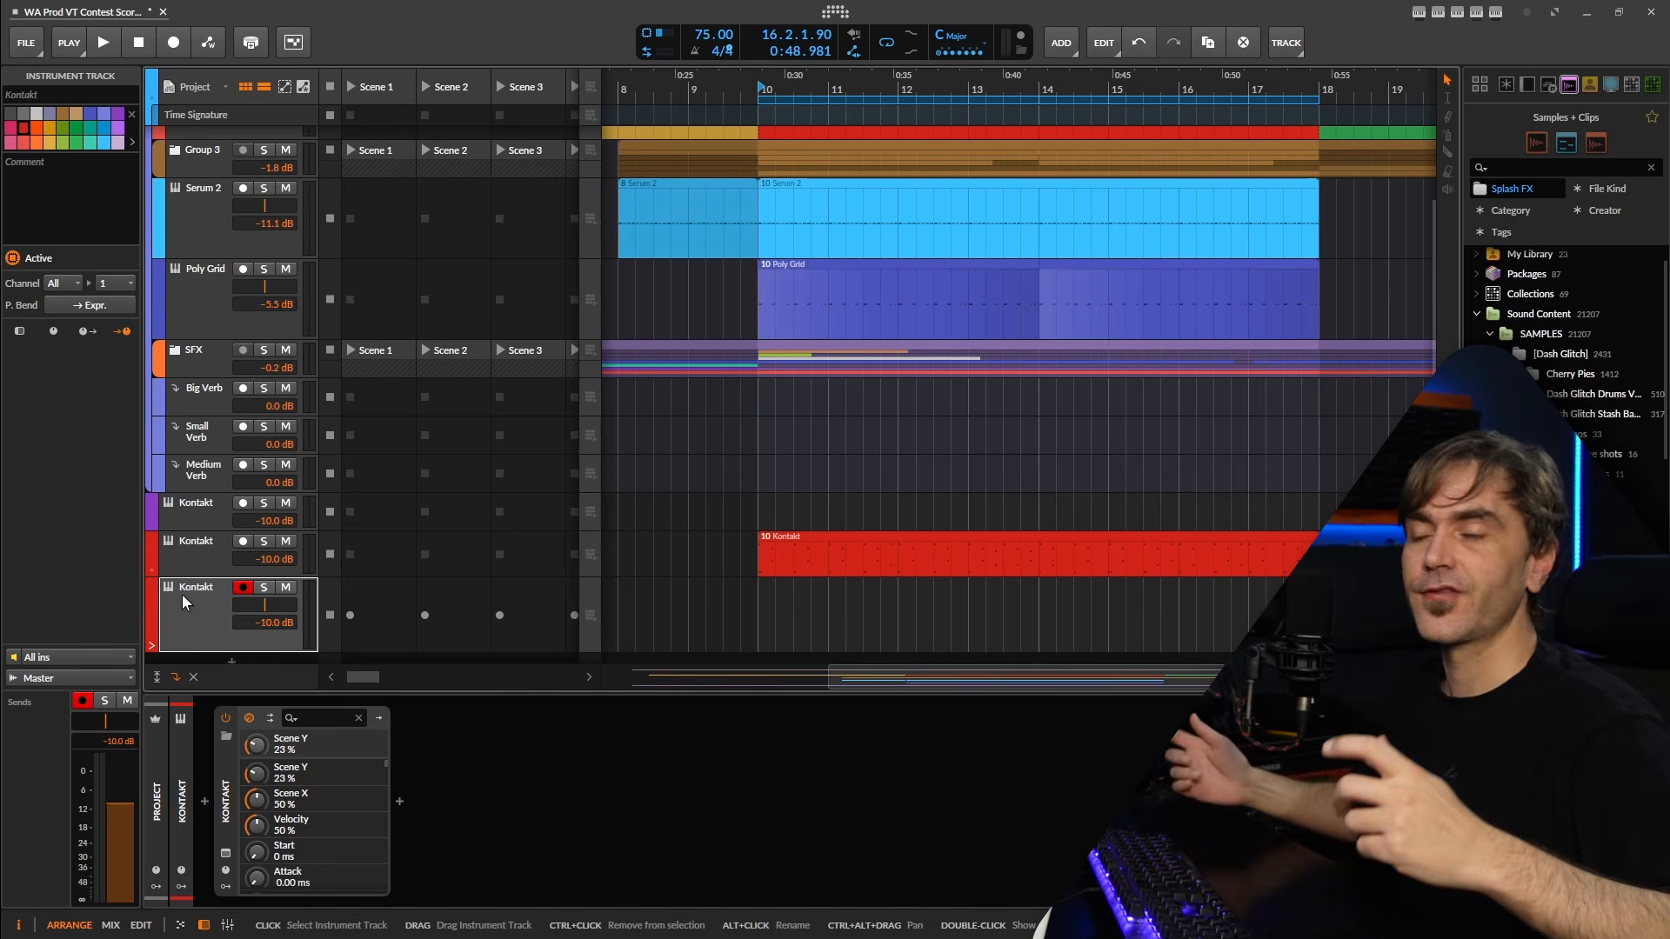
# Add a Peak Limiter after Kontakt on the original percussion track.
pyautogui.click(174, 563)
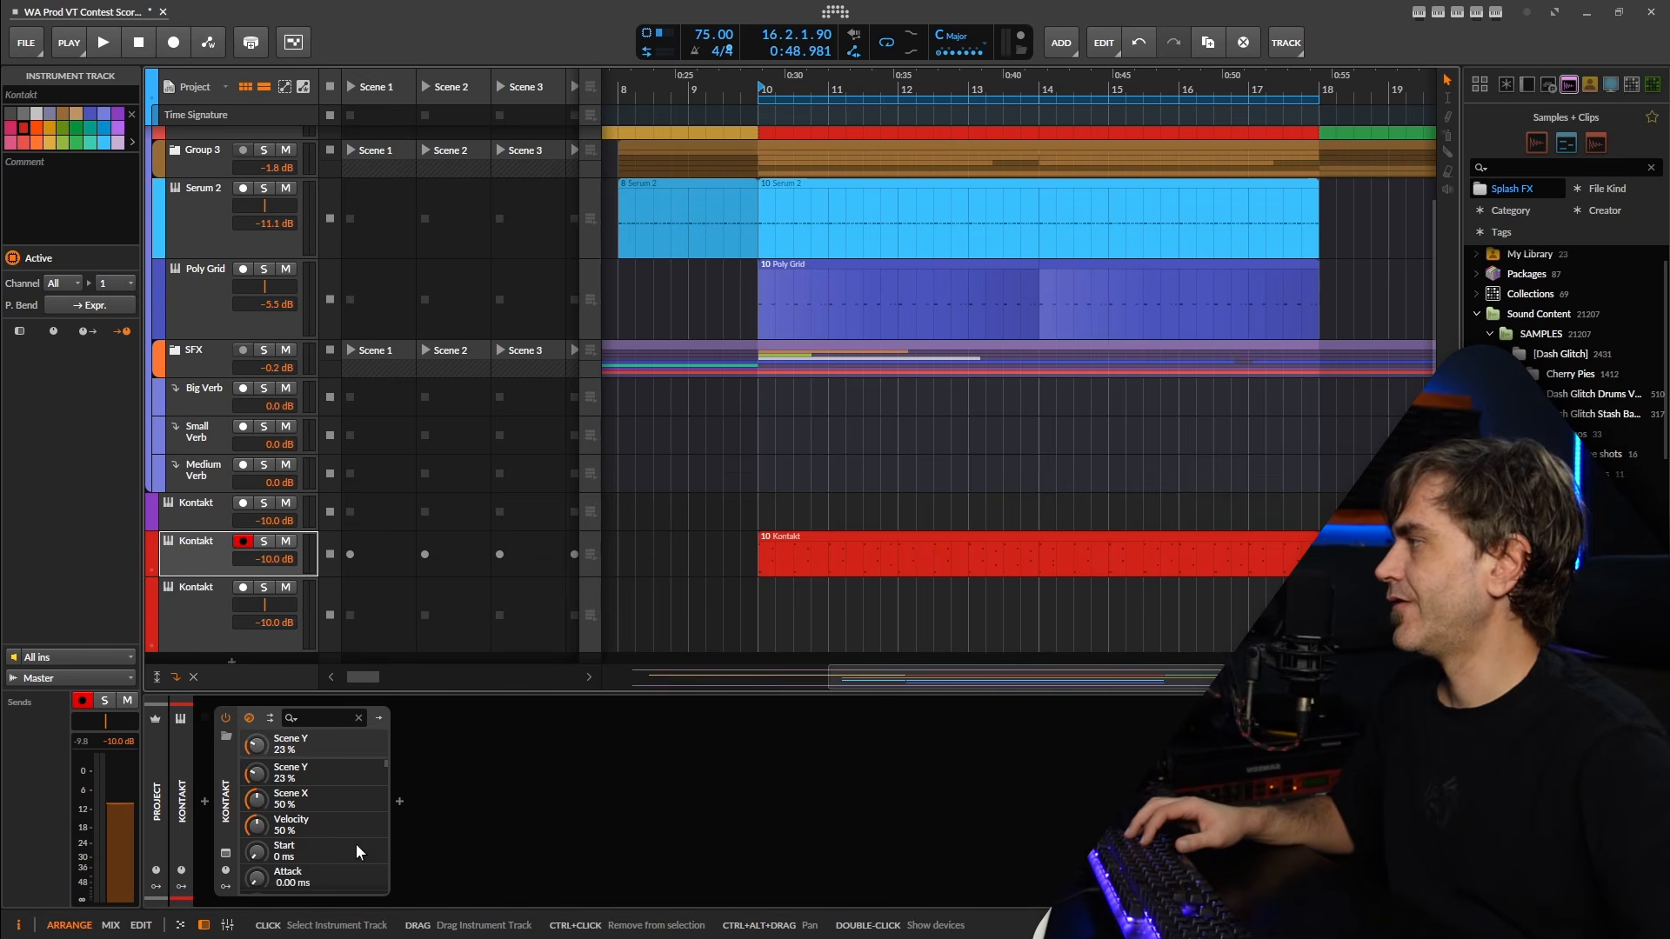
pyautogui.click(402, 802)
pyautogui.write('peak')
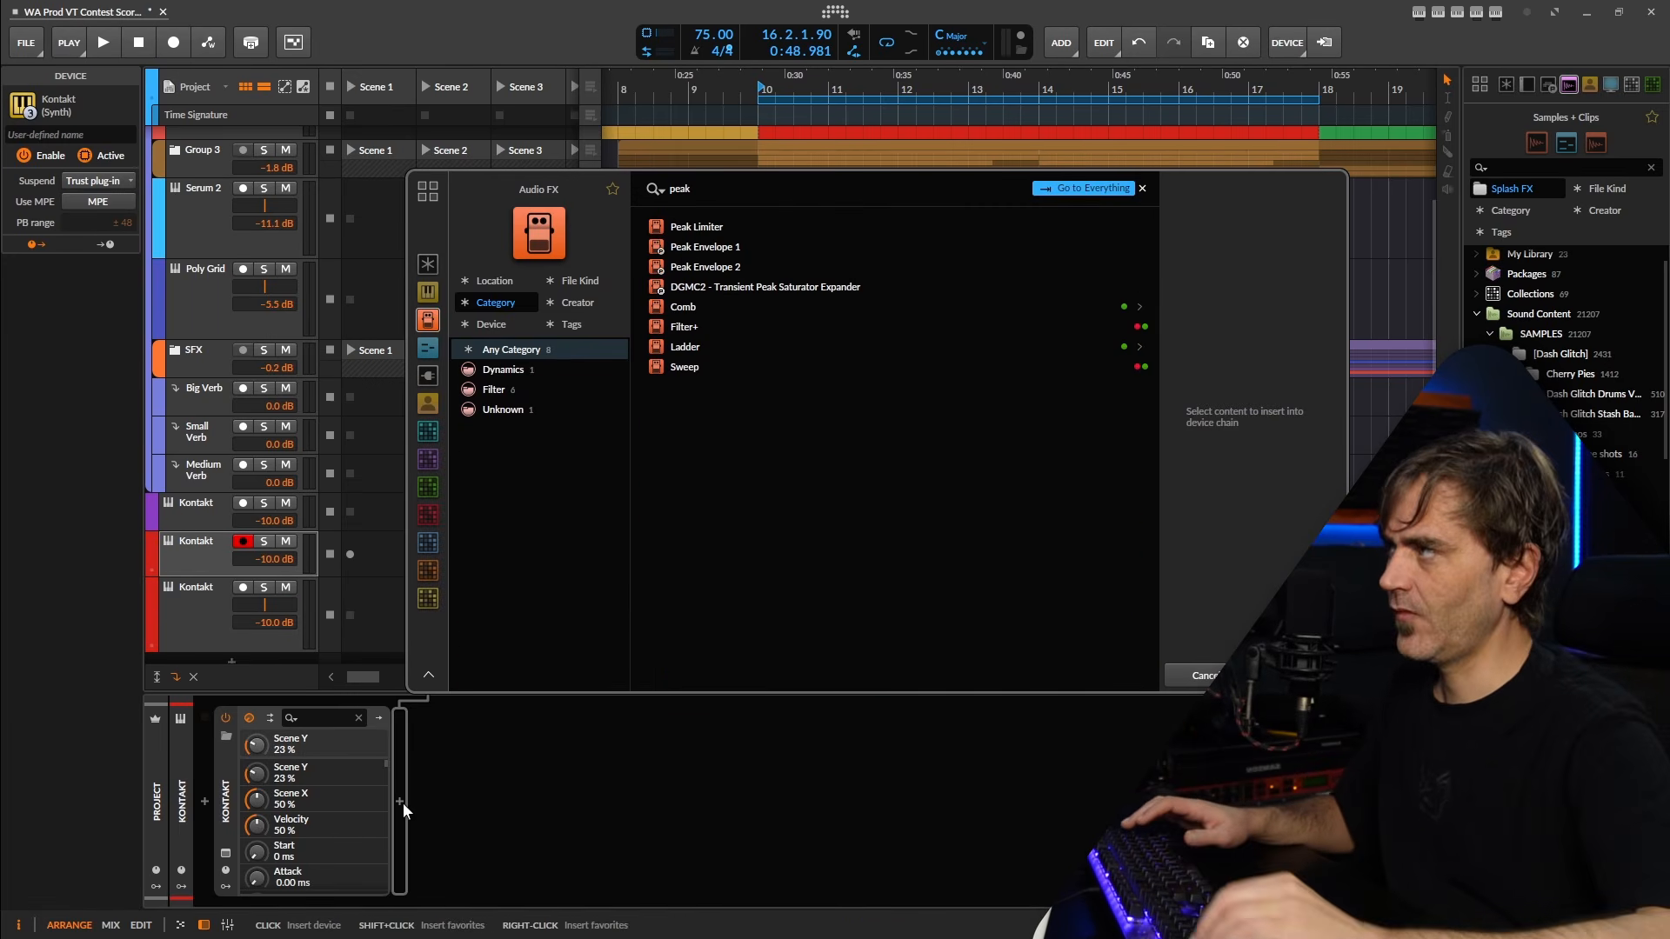
pyautogui.click(743, 228)
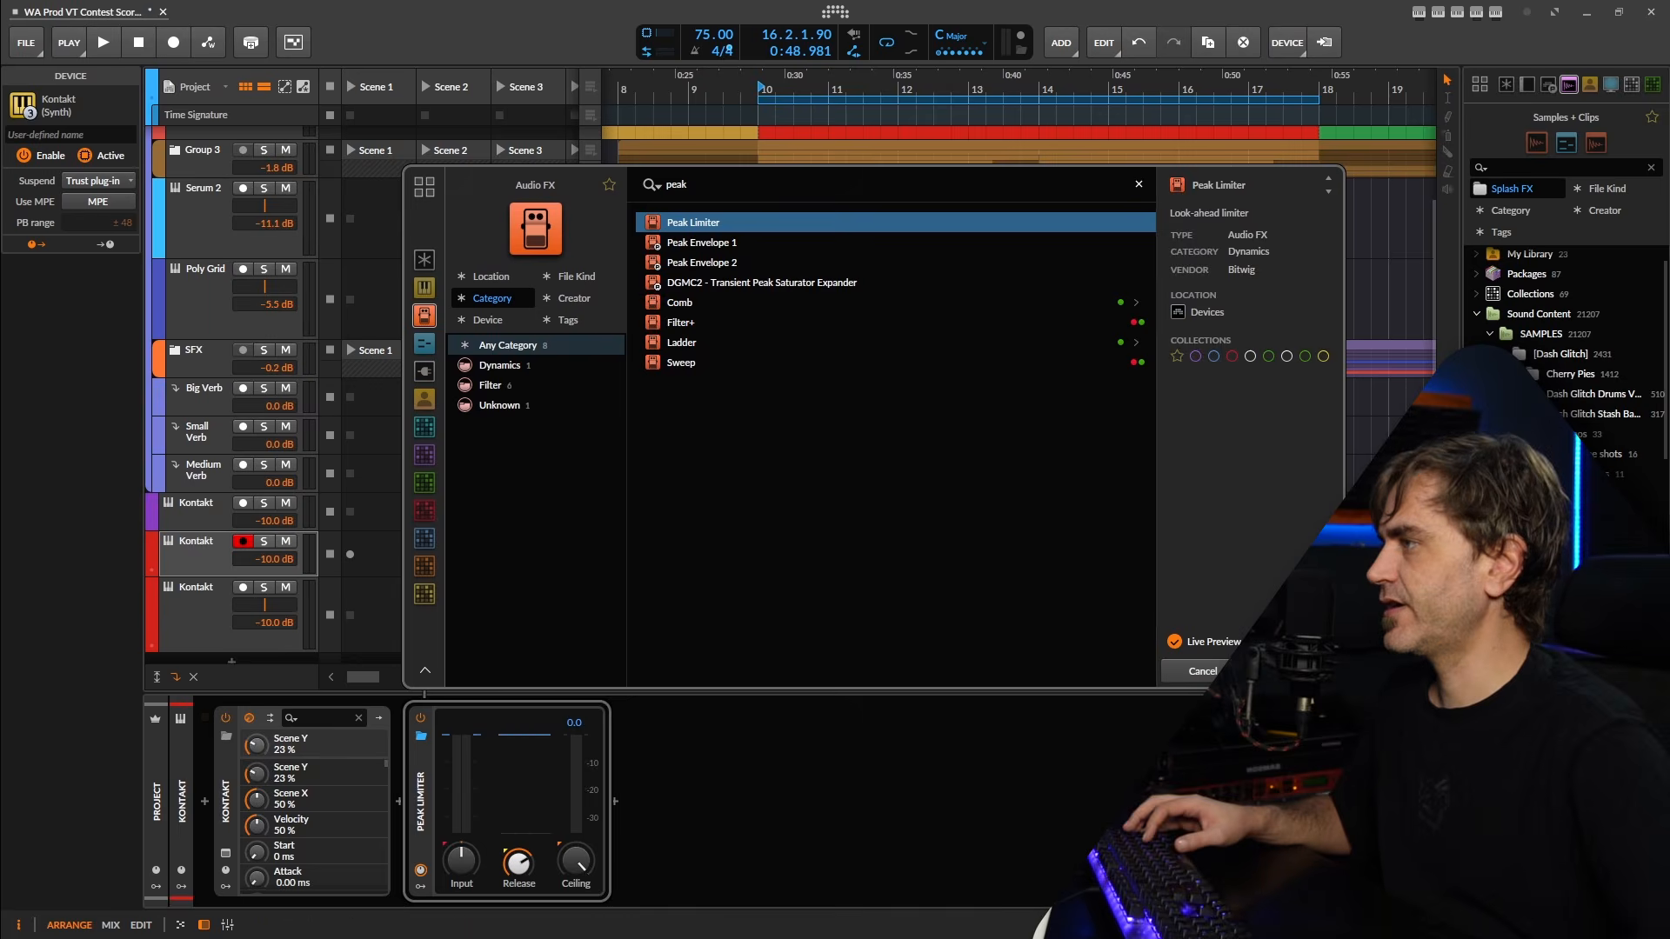
pyautogui.press('Return')
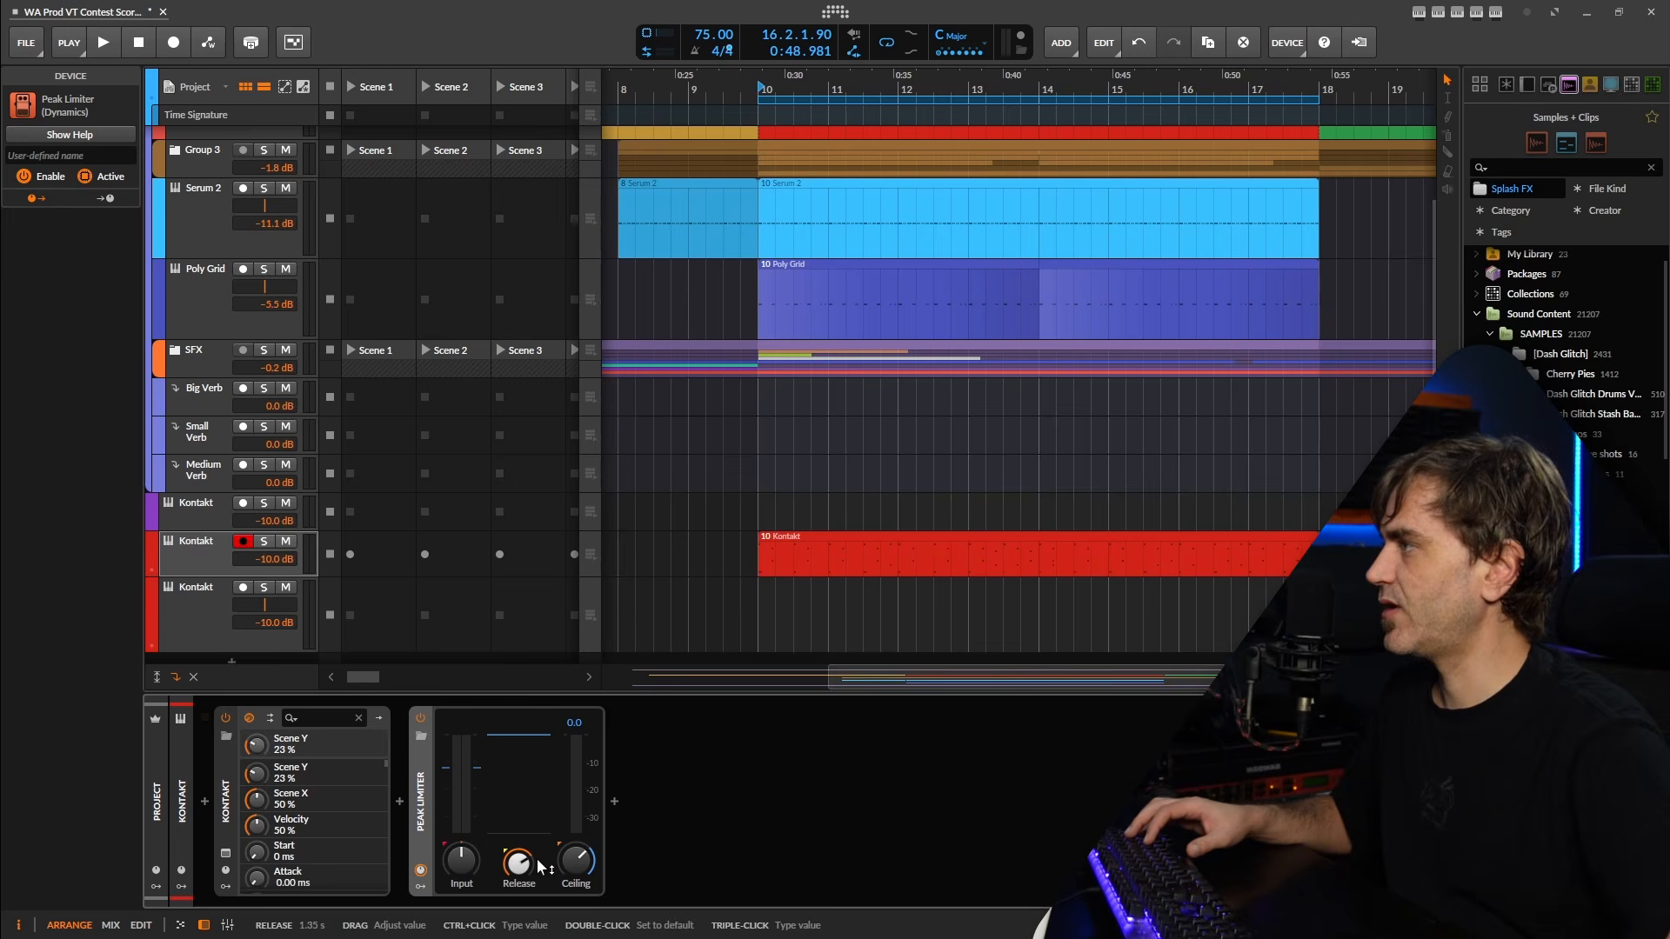
# Adjust the Peak Limiter's ceiling on the original percussion track, checking it in playback, and select the percussion clip.
pyautogui.press('space')
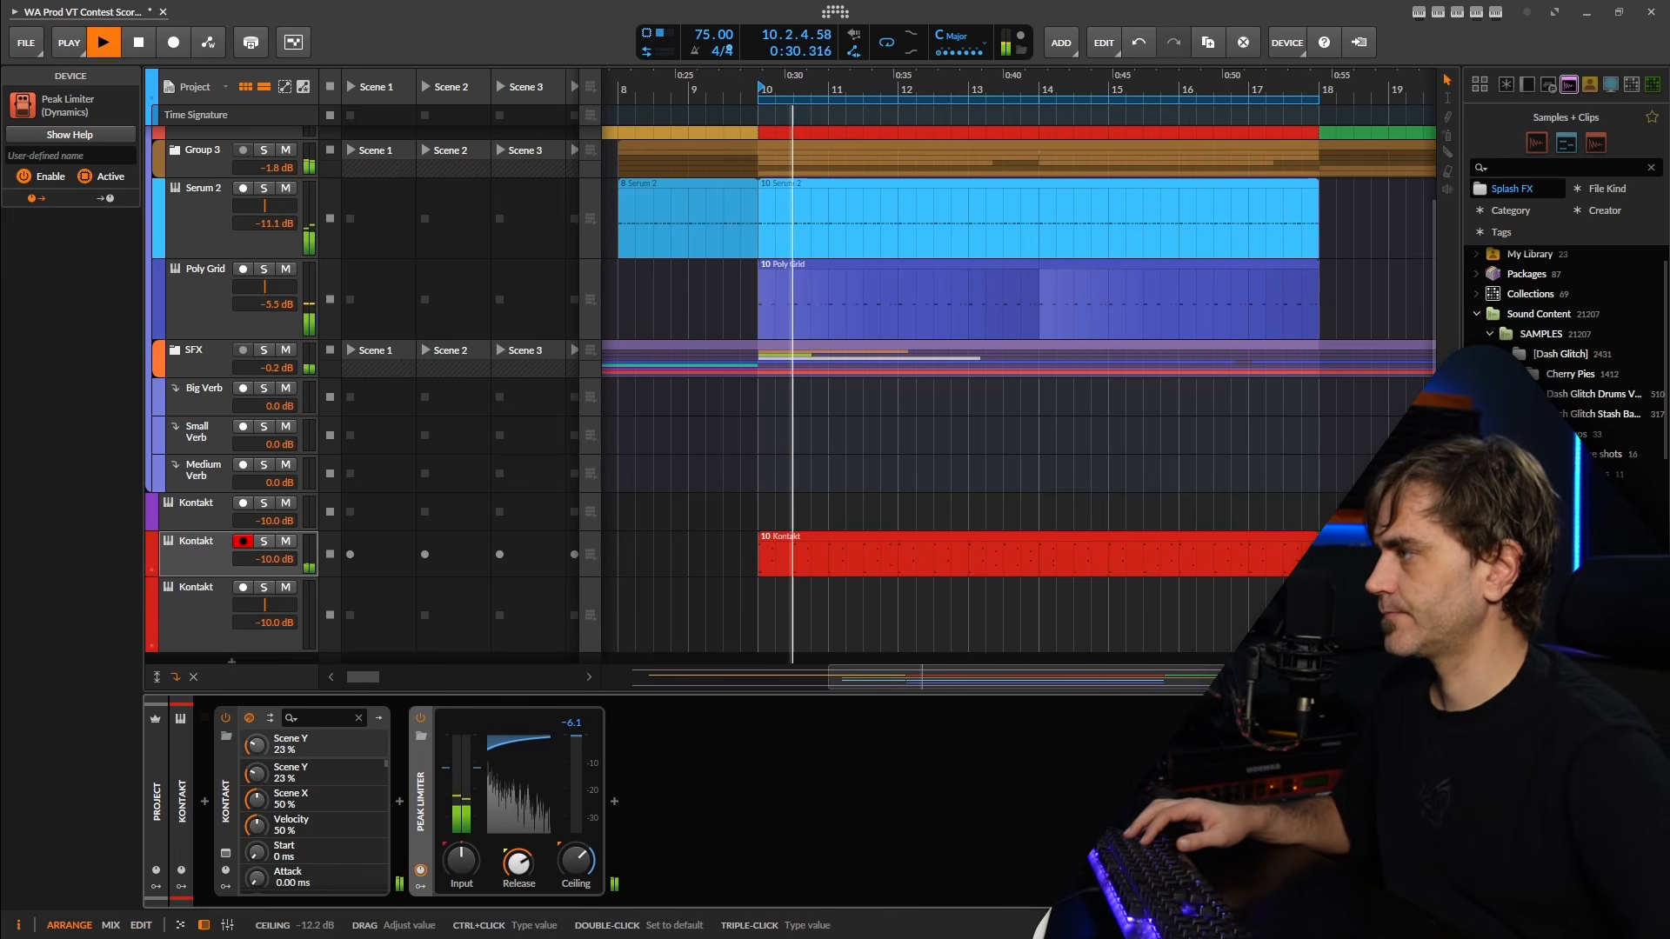
pyautogui.press('space')
pyautogui.moveTo(574, 876); pyautogui.dragTo(574, 868)
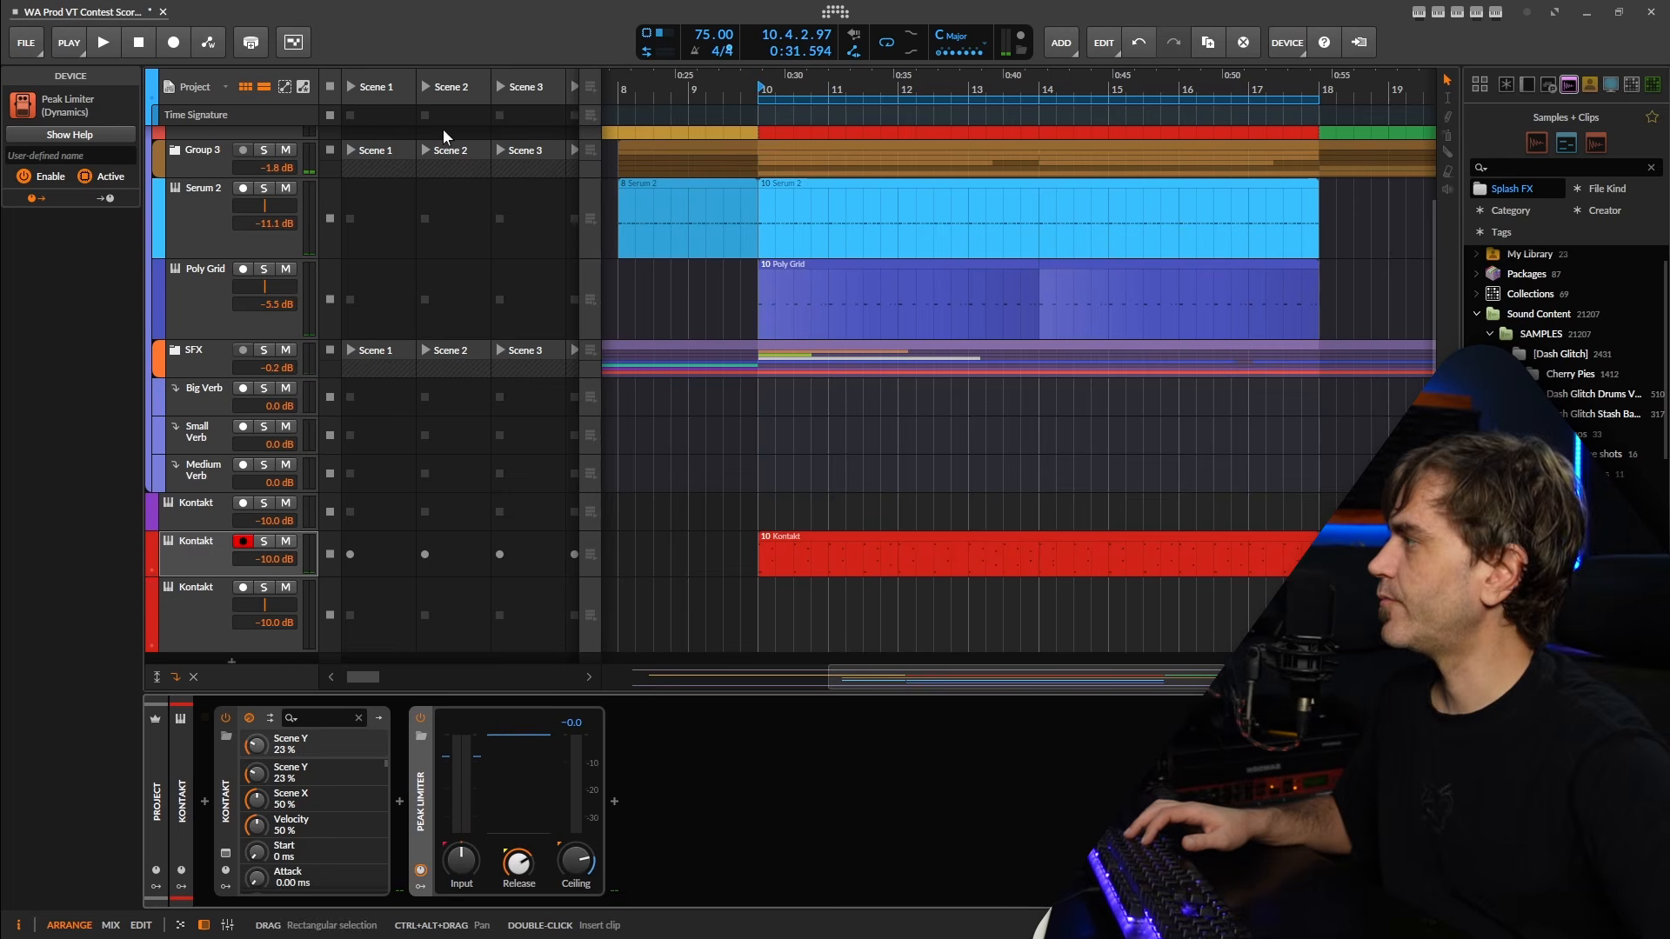
pyautogui.click(794, 565)
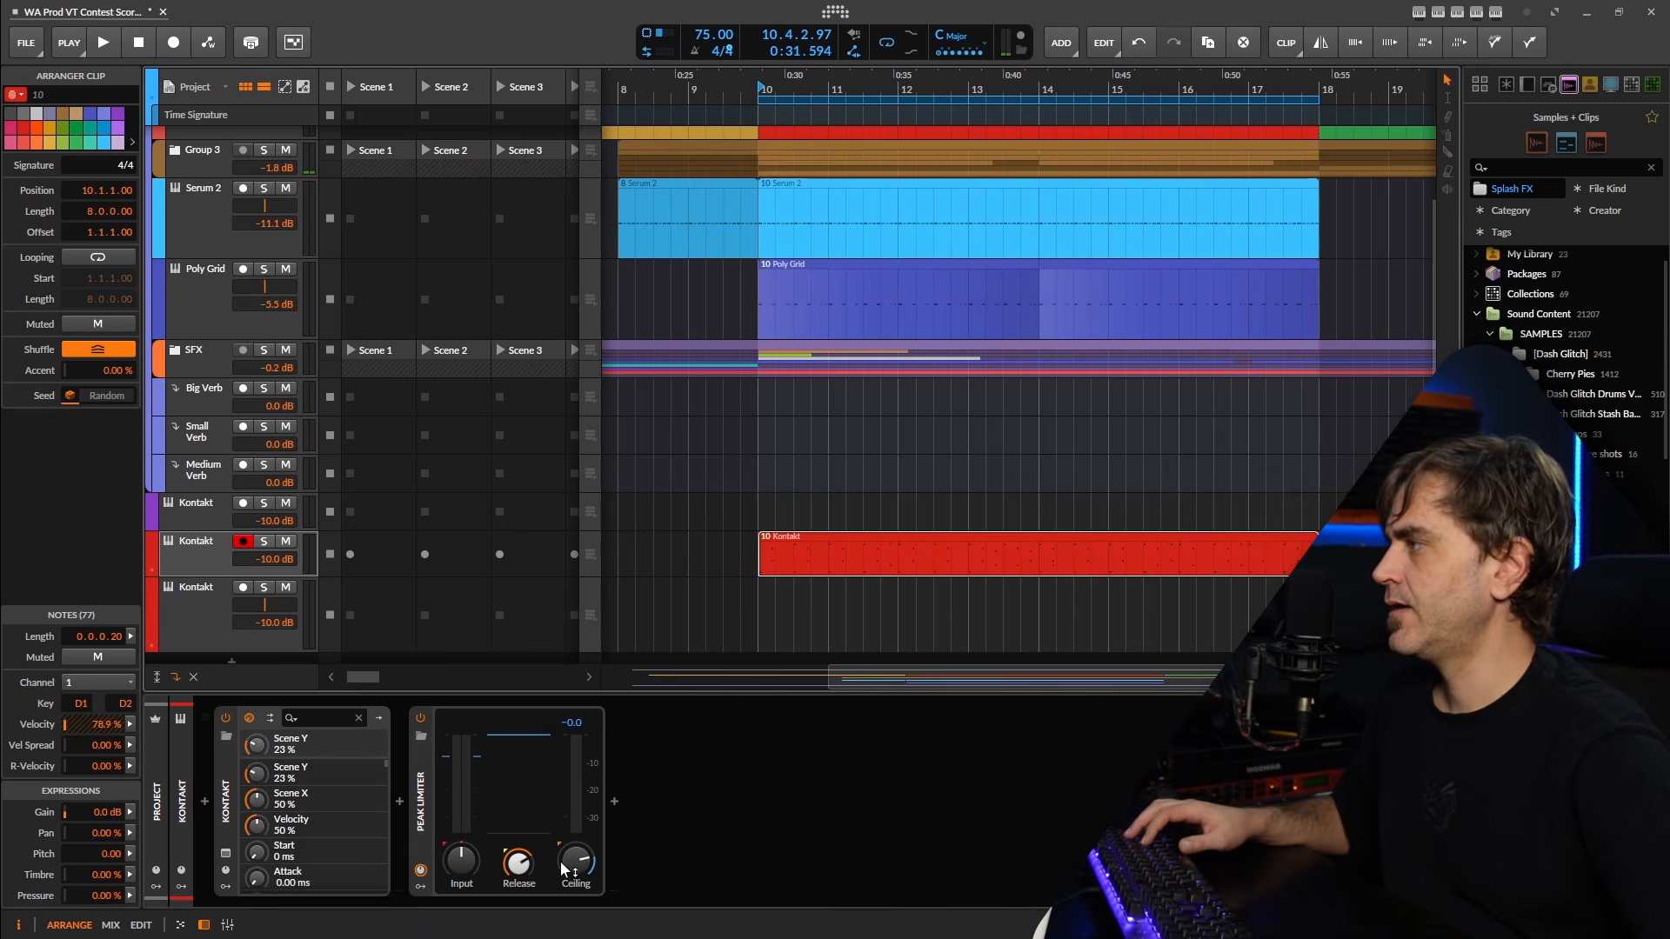
# Select the empty duplicate Kontakt track as the armed instrument, and start playback from bar 10.
pyautogui.click(189, 624)
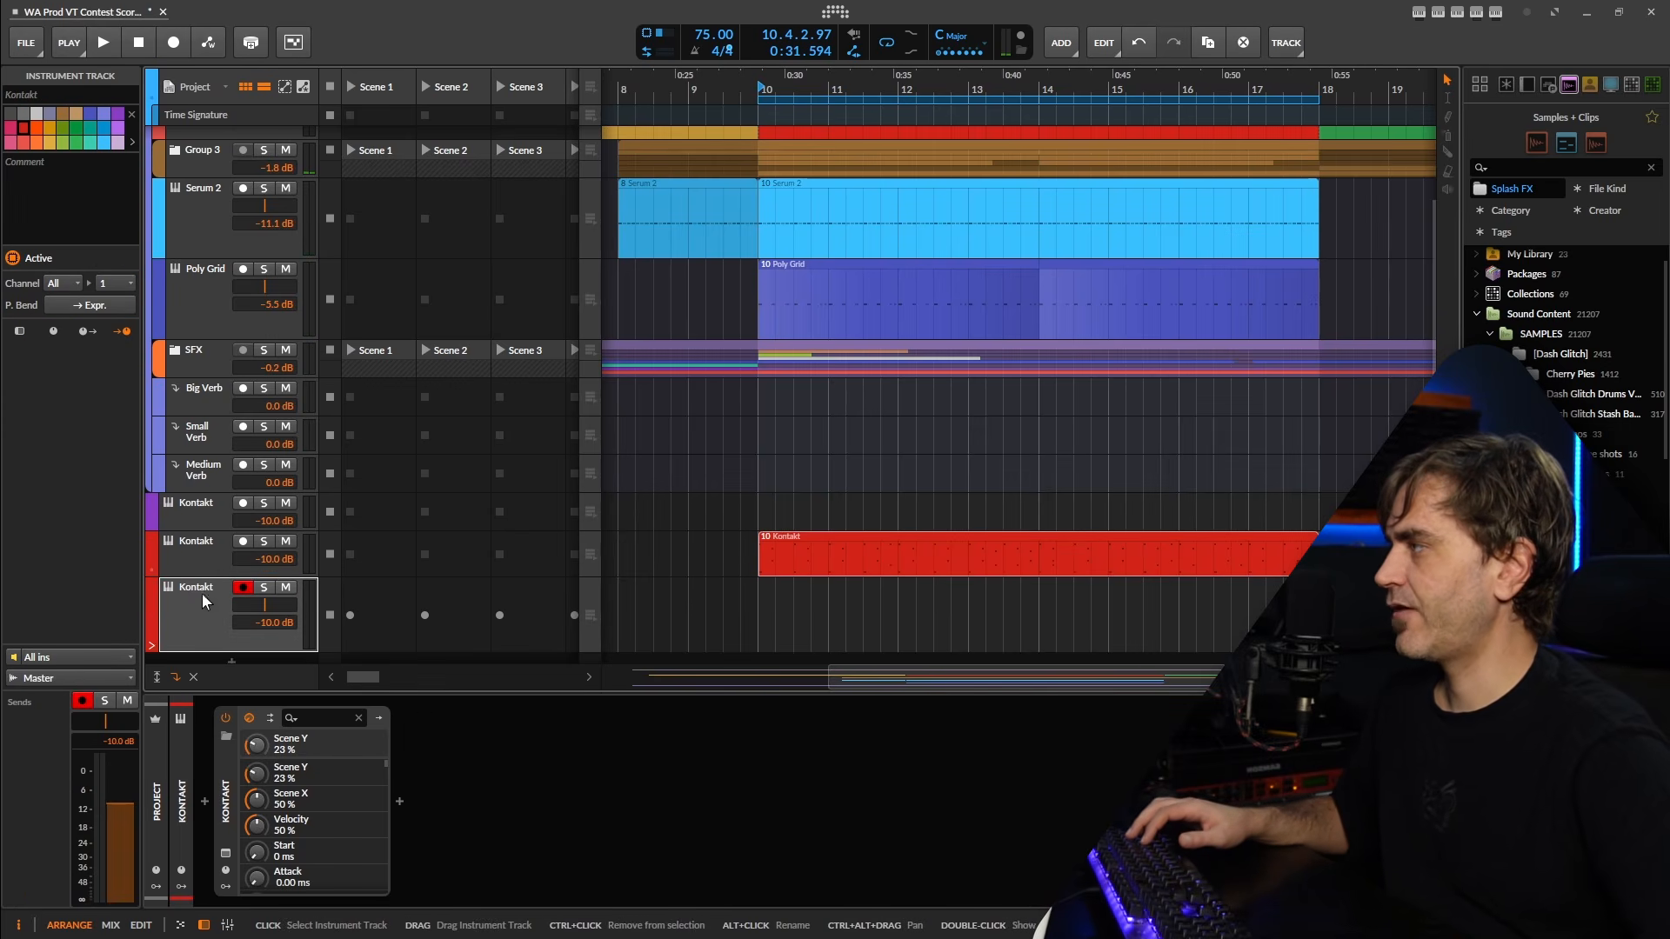
pyautogui.click(198, 561)
pyautogui.click(189, 606)
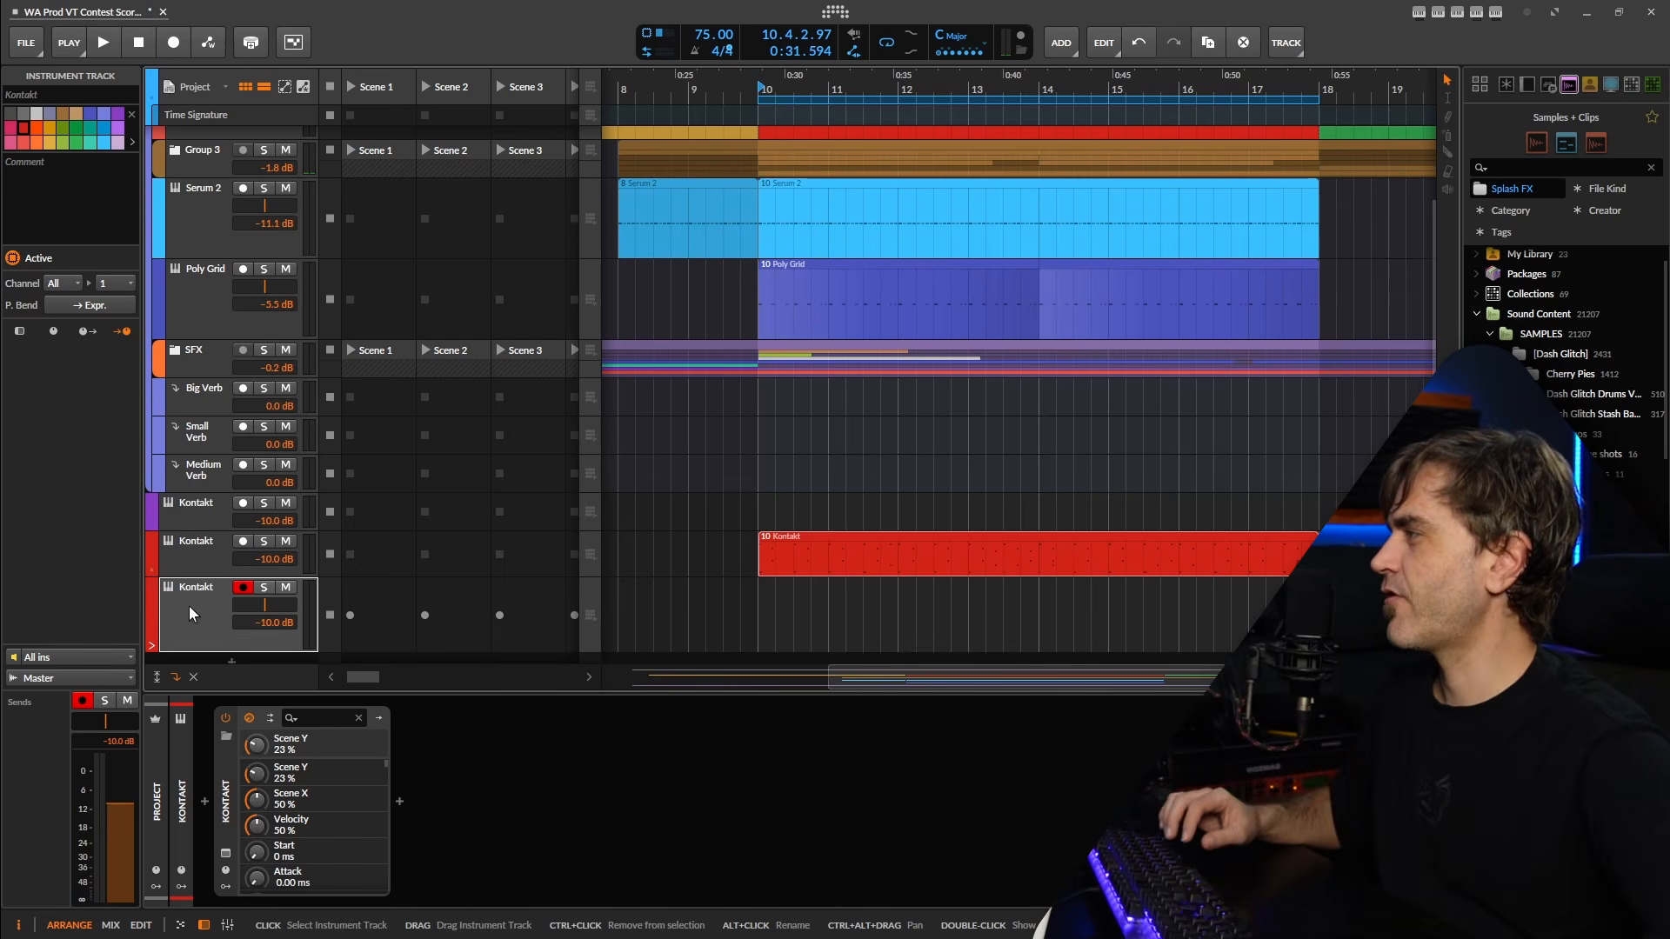
pyautogui.click(173, 543)
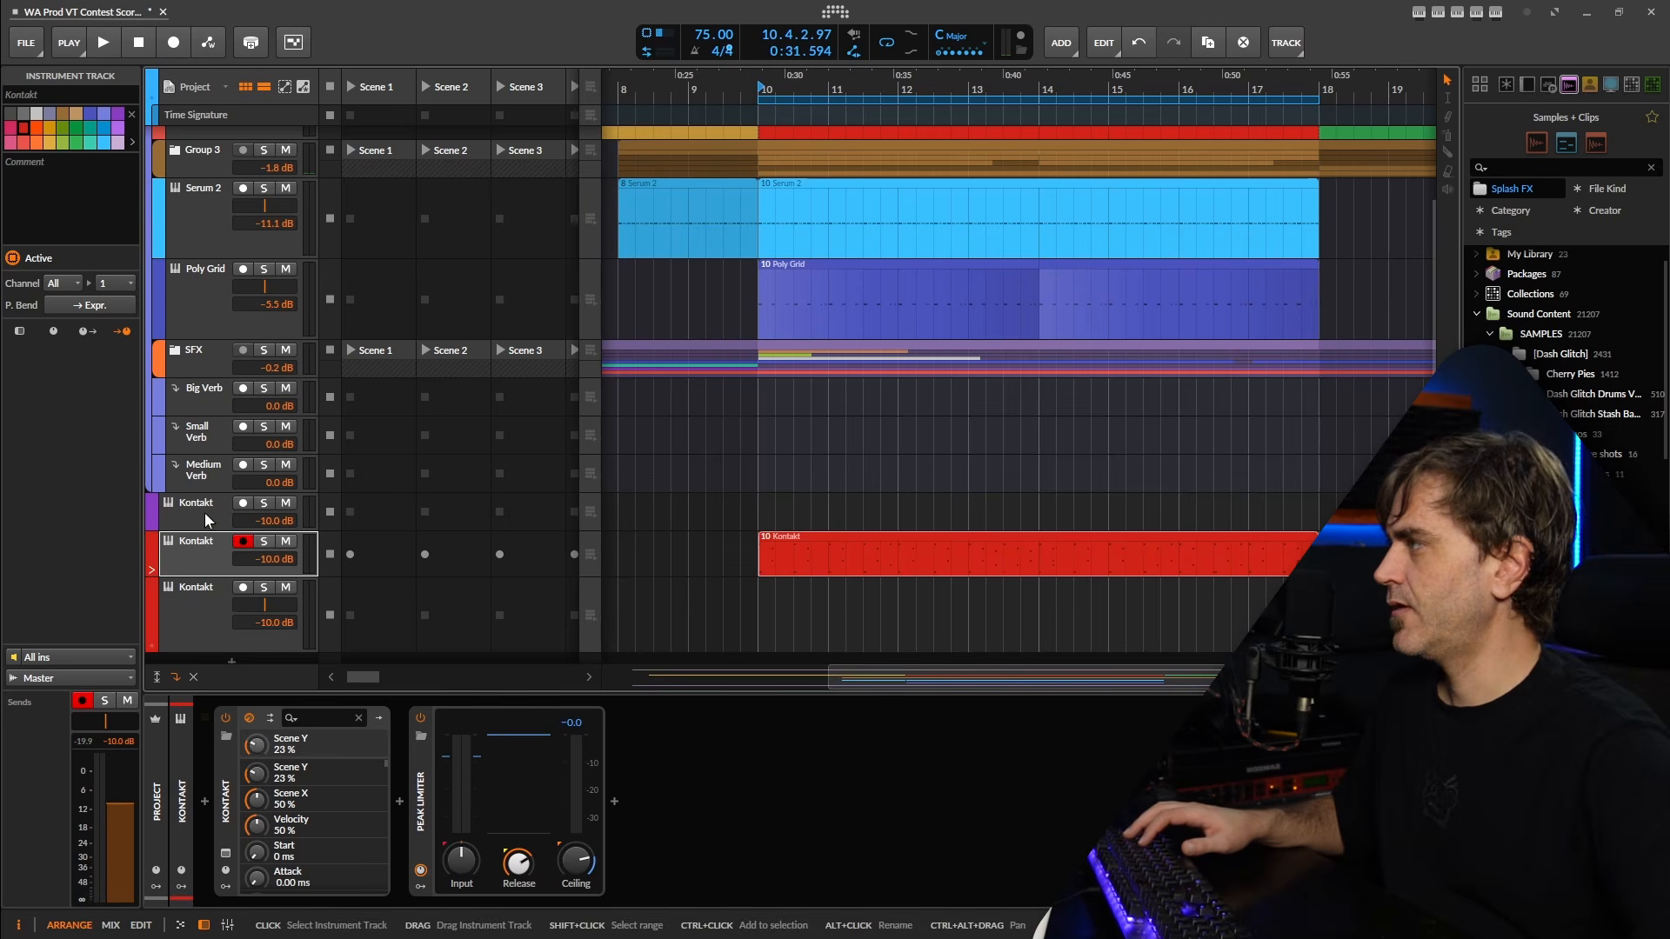
pyautogui.click(179, 603)
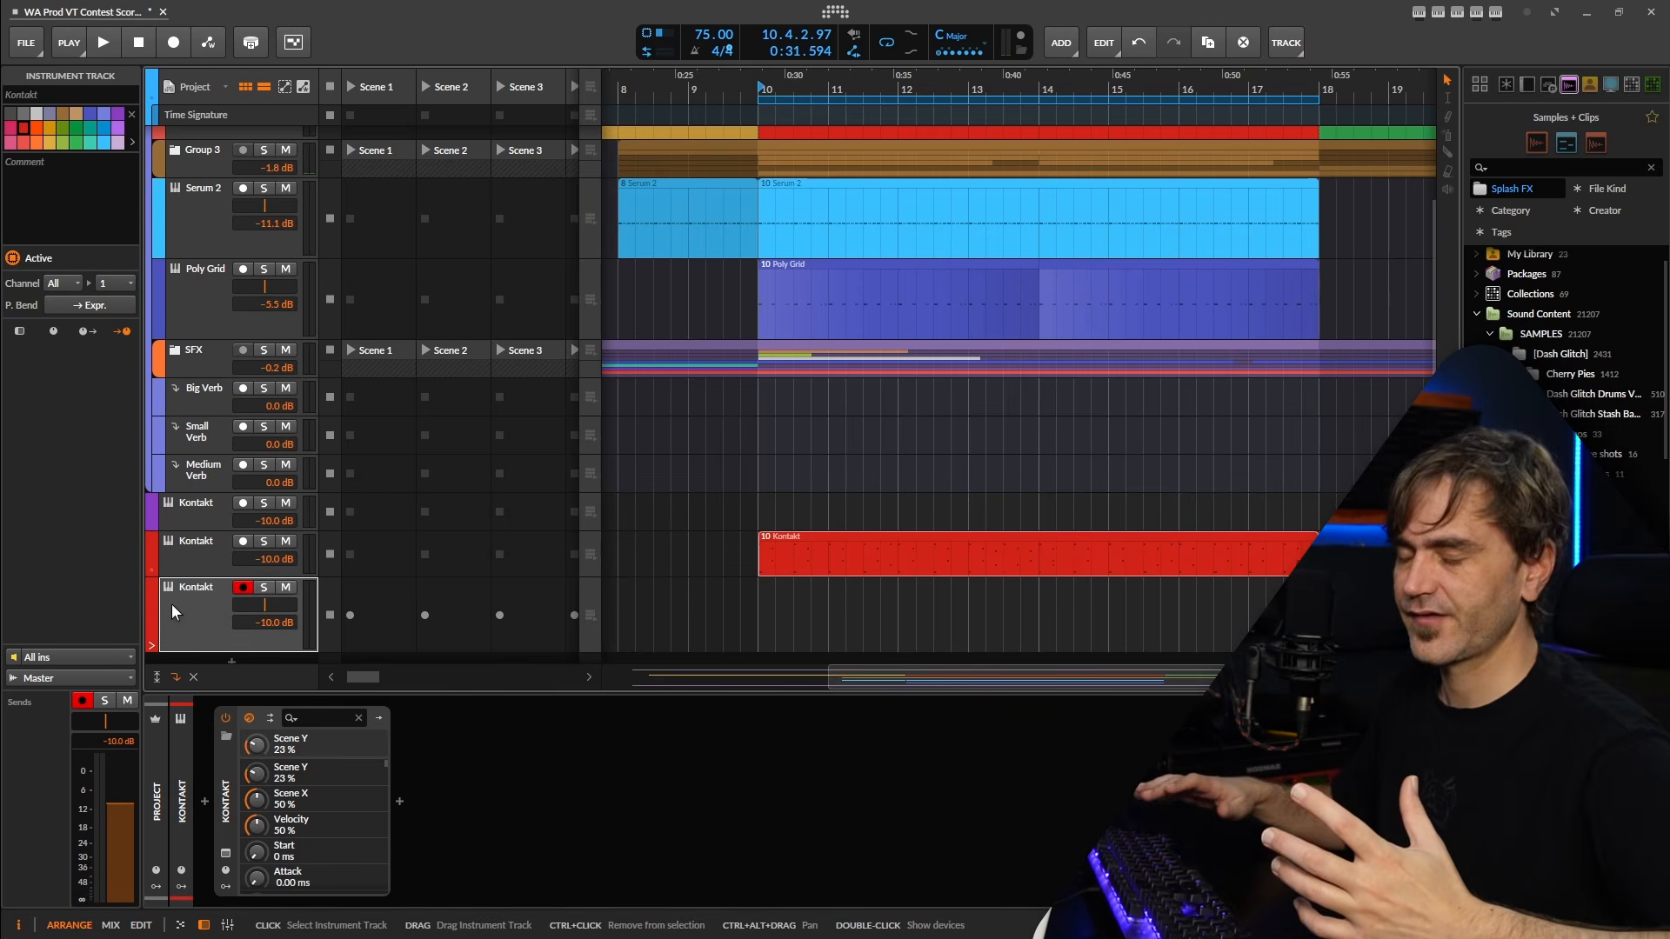
pyautogui.press('space')
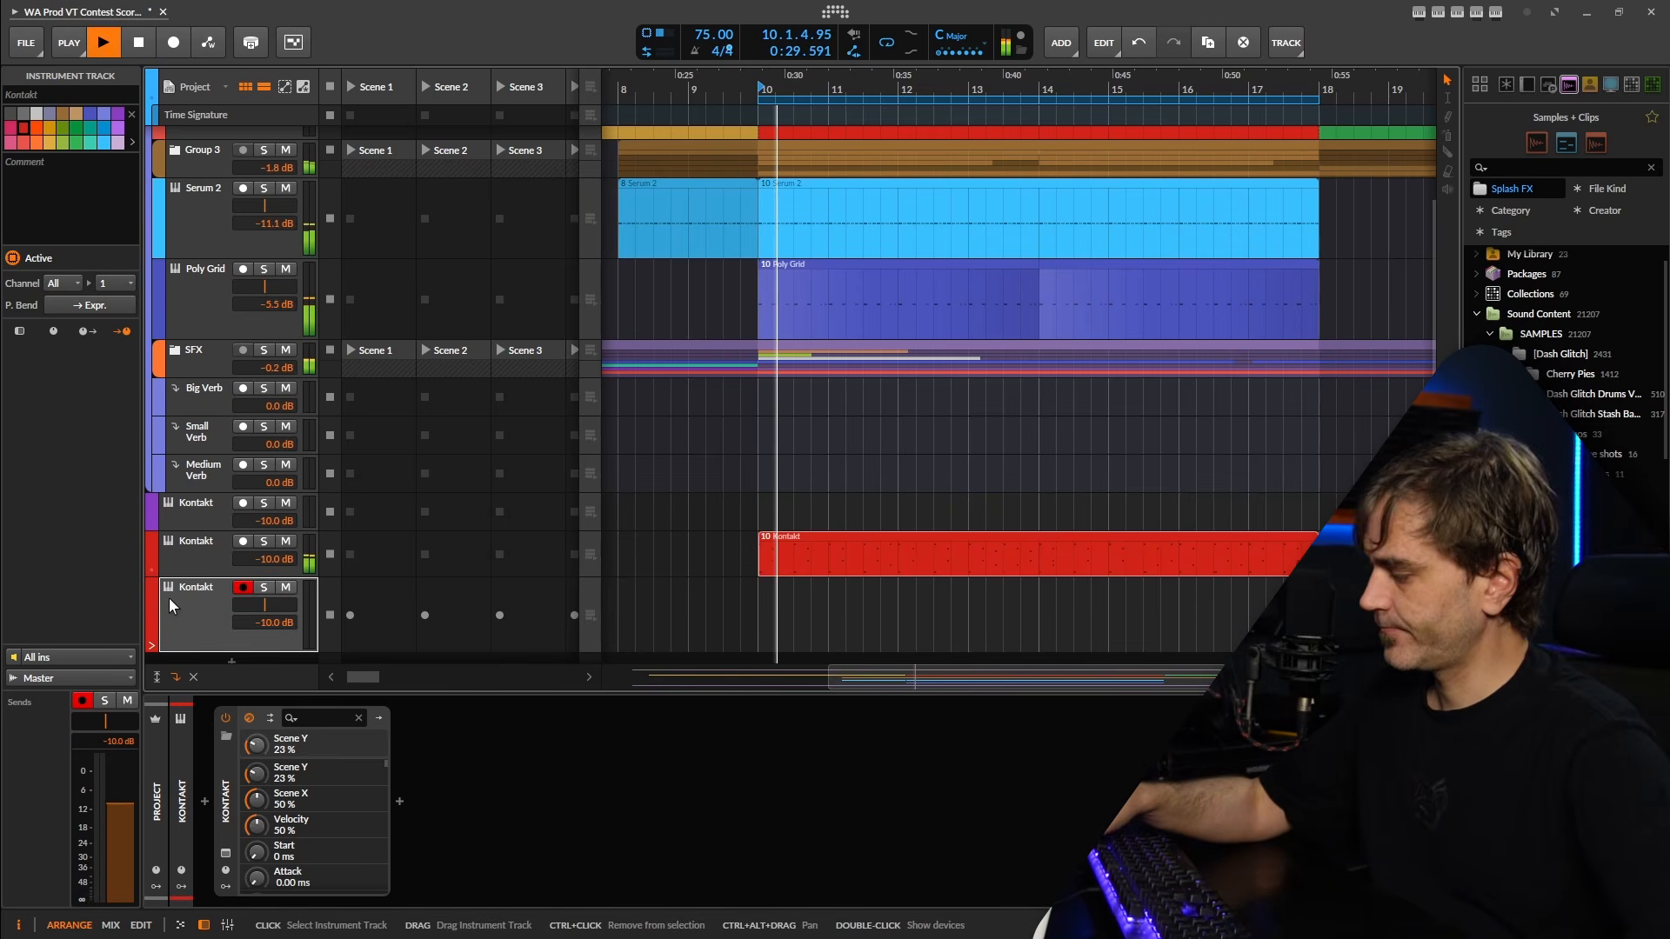
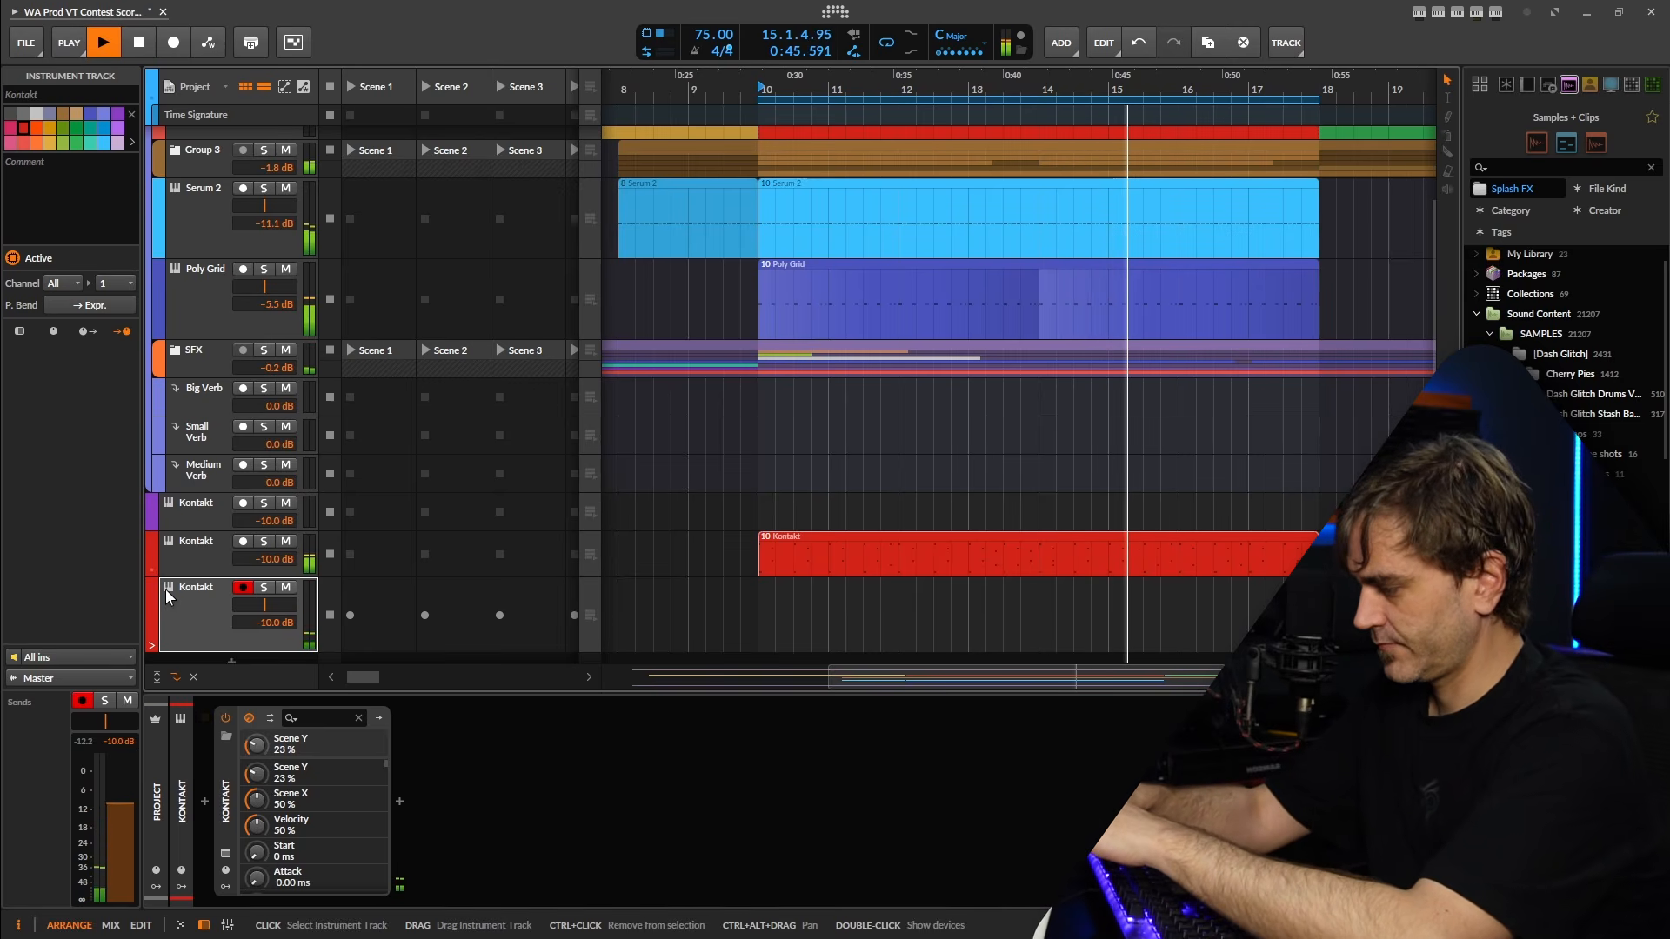
# Record a percussion part on the armed duplicate Kontakt track through section two, quantize all its notes, and play it back.
pyautogui.press('space')
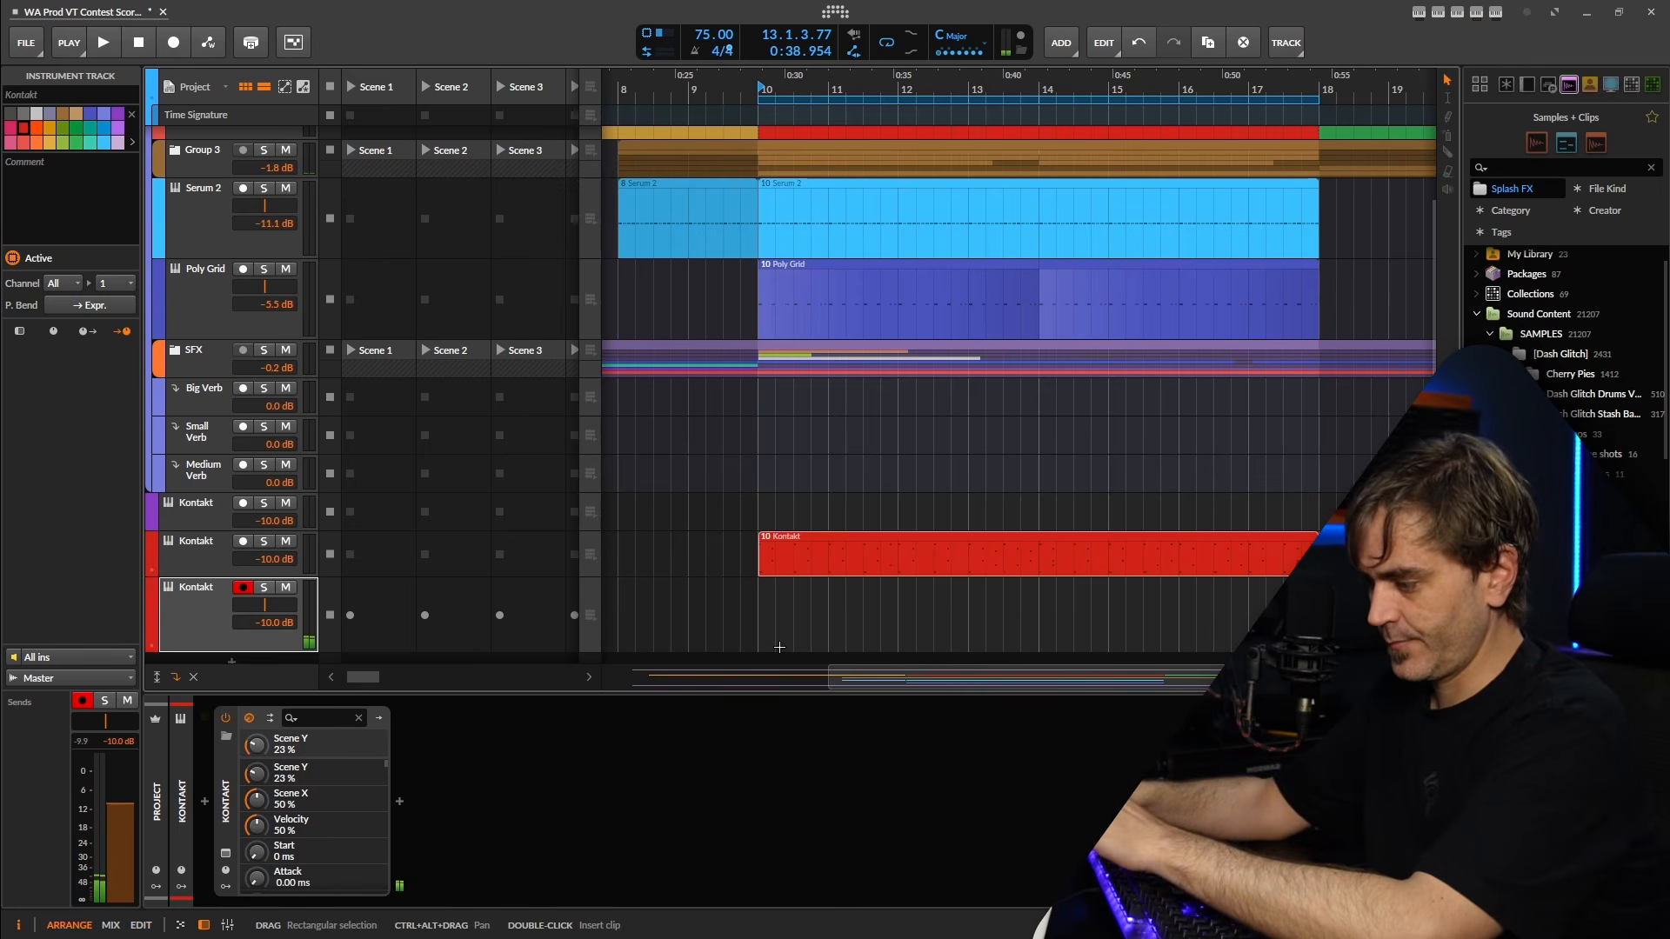
pyautogui.click(182, 40)
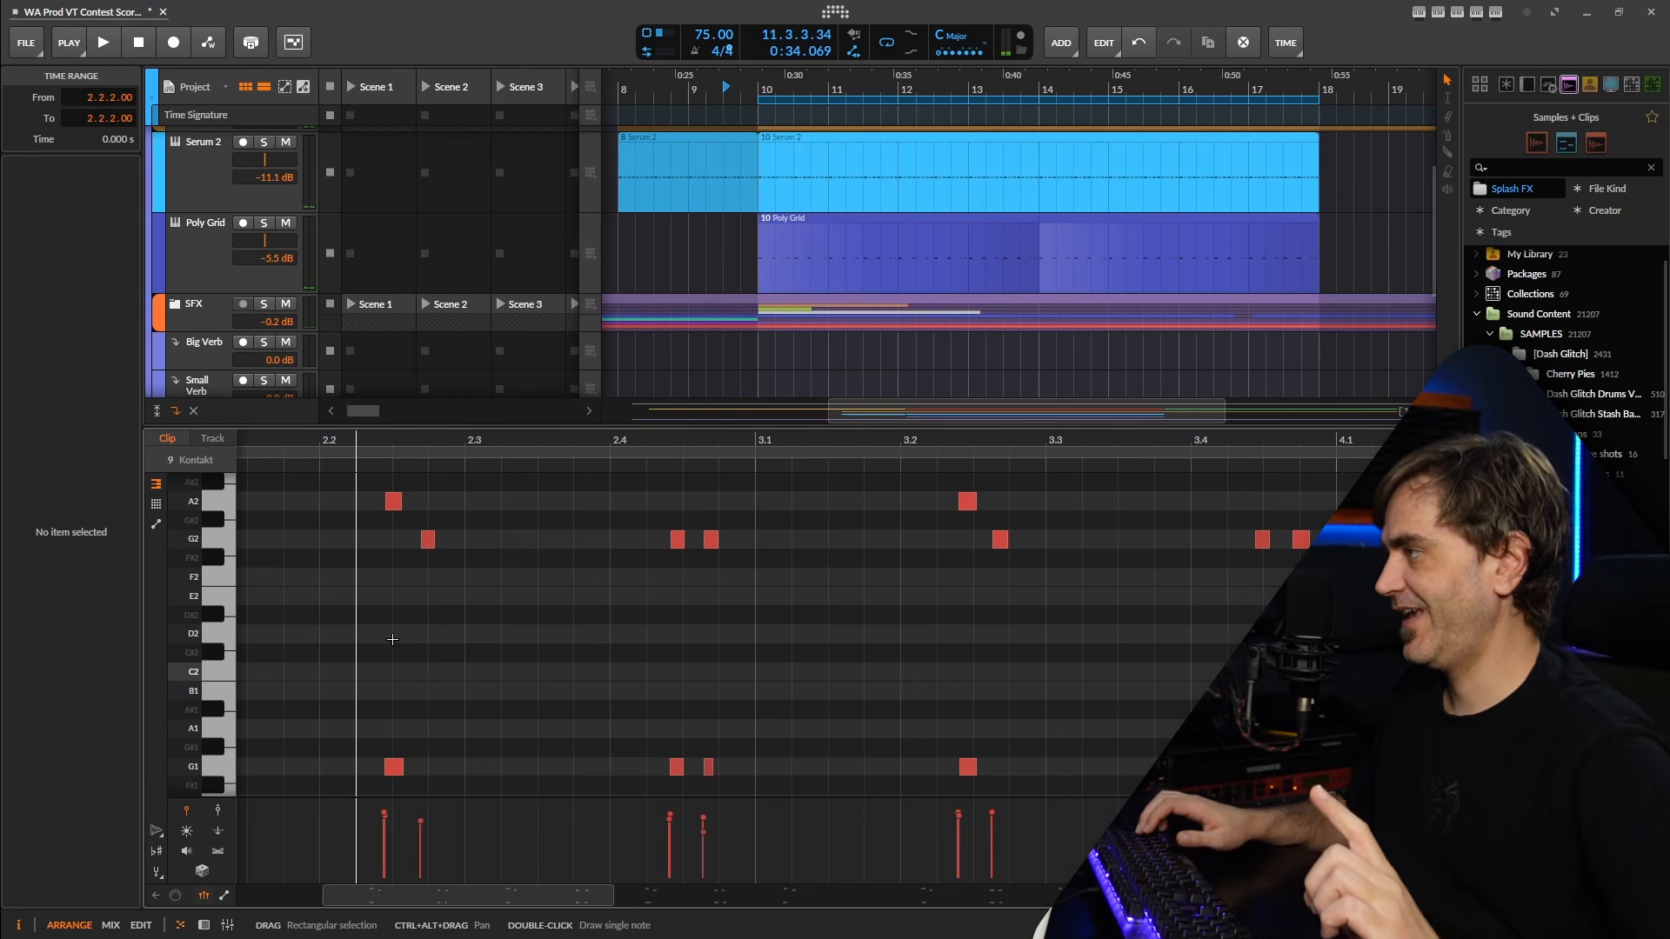
pyautogui.hotkey('ctrl', 'a')
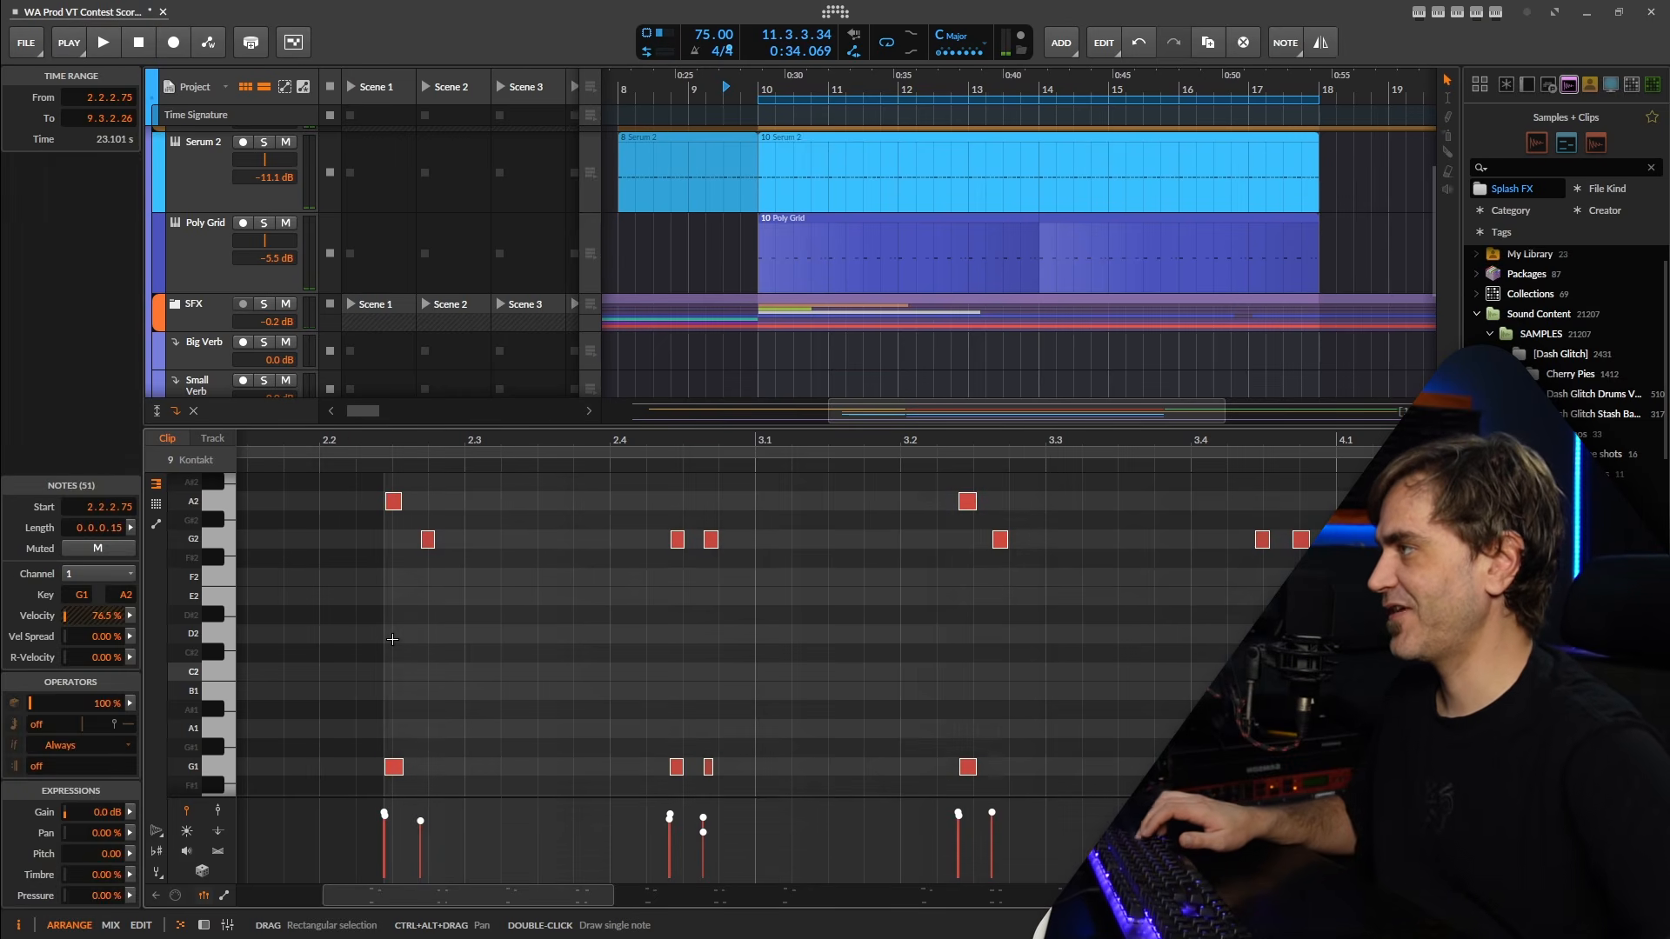
pyautogui.press('q')
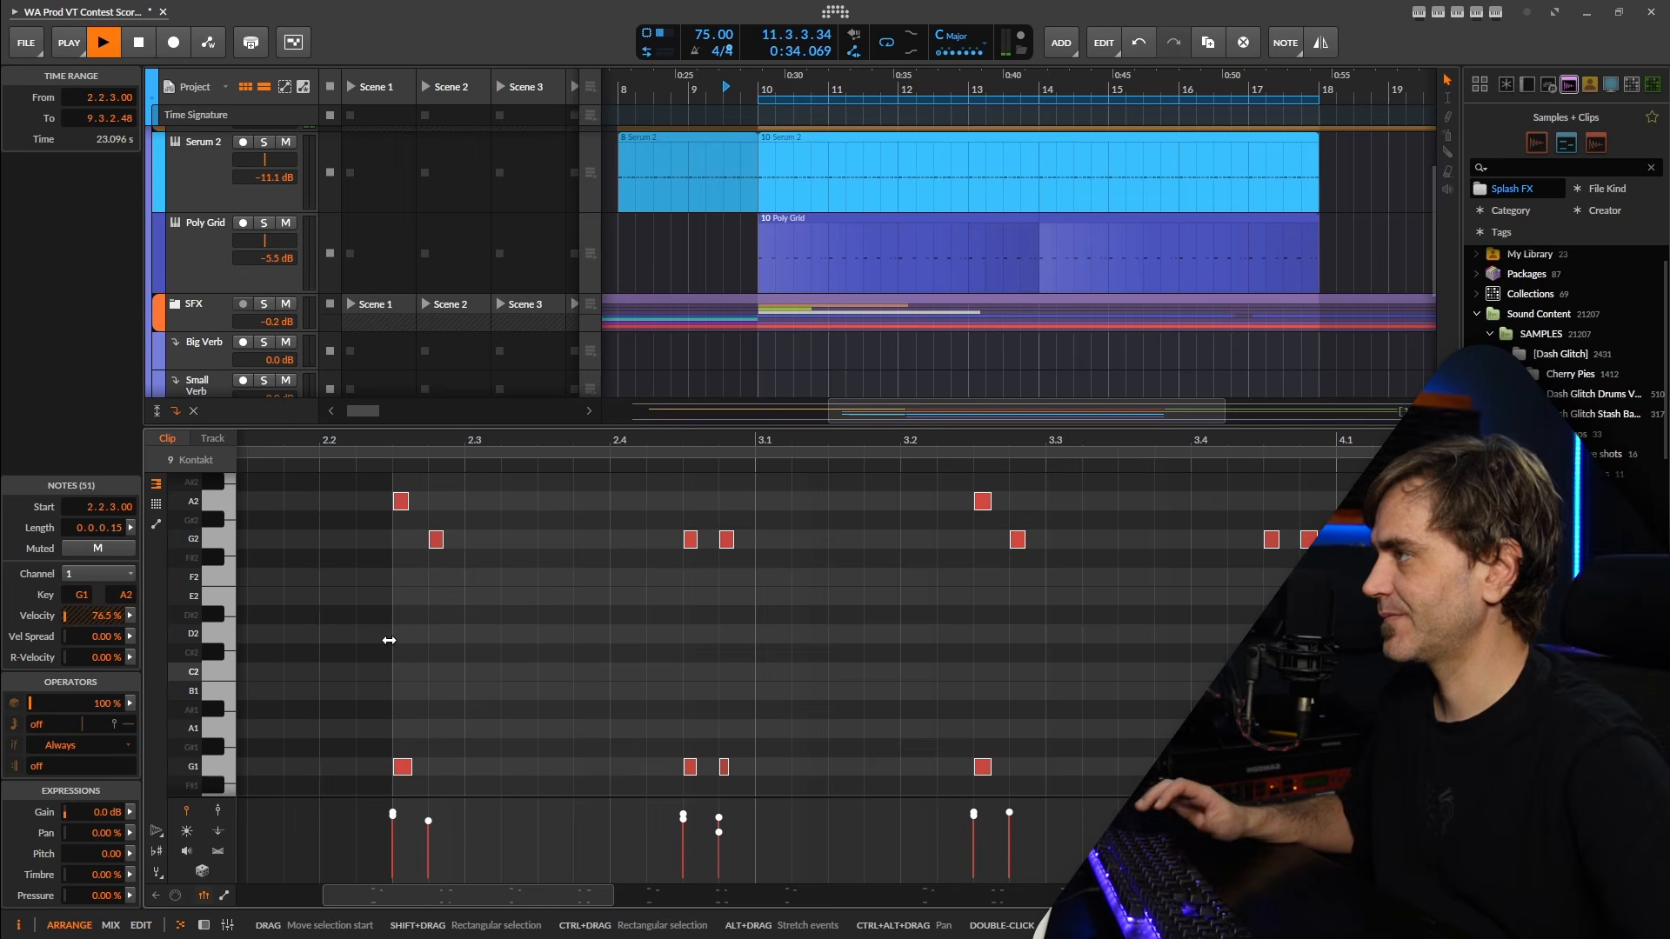
pyautogui.press('space')
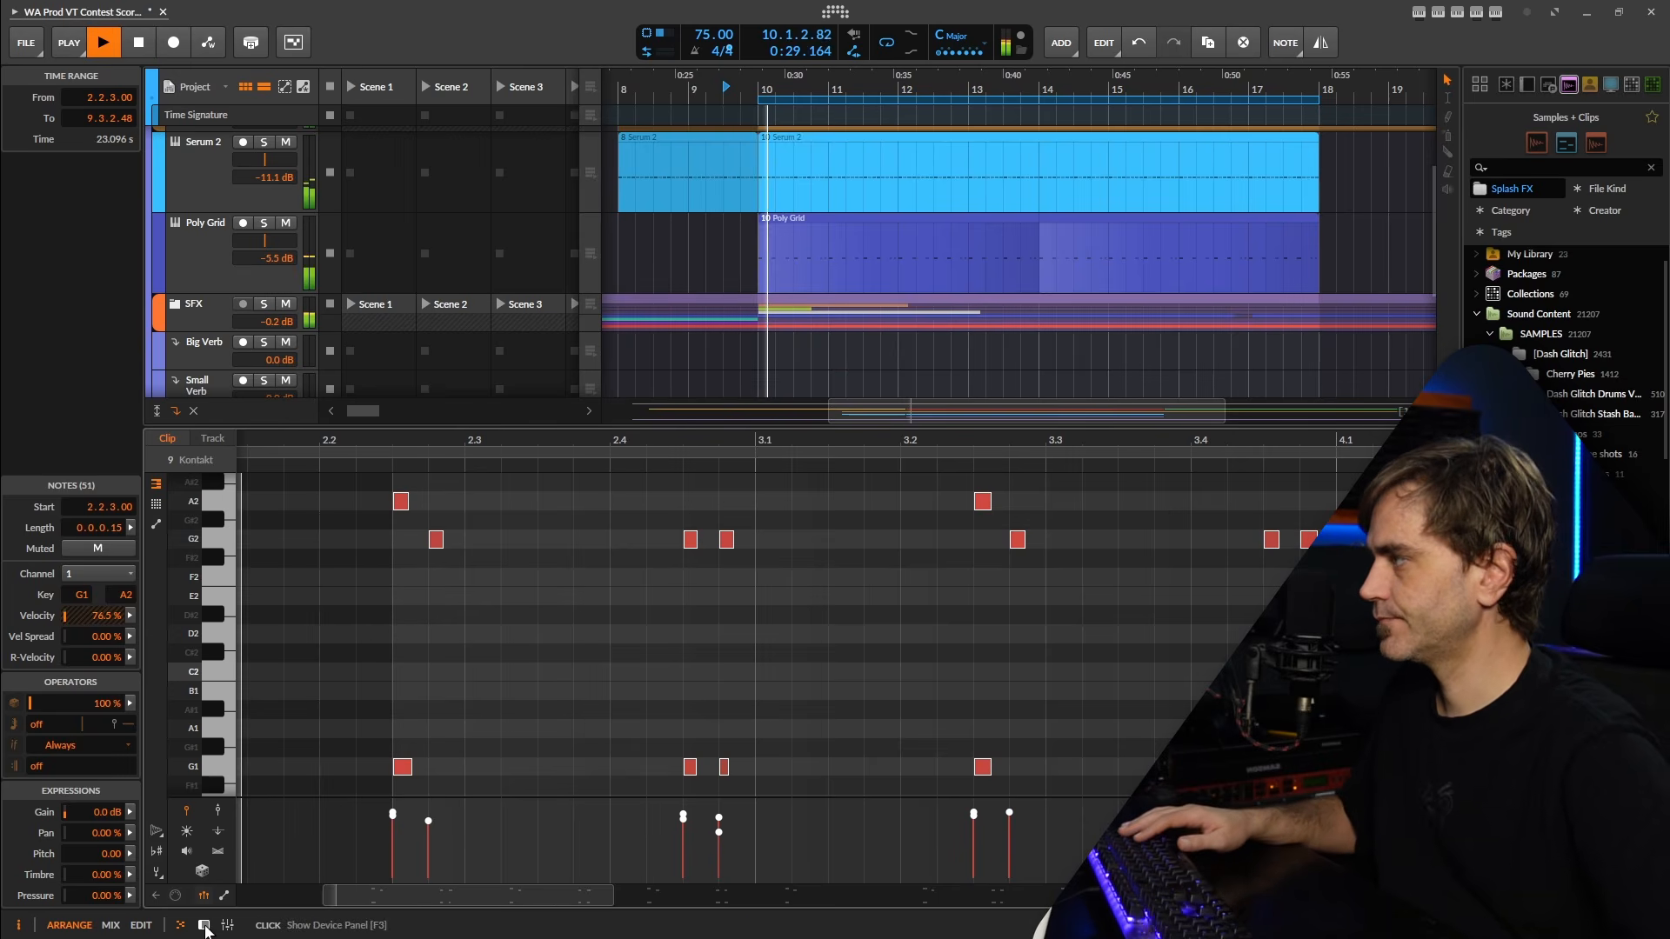
# Split the recorded Kontakt clip at bar 10 and delete the lead-in before it.
pyautogui.click(139, 925)
pyautogui.press('5')
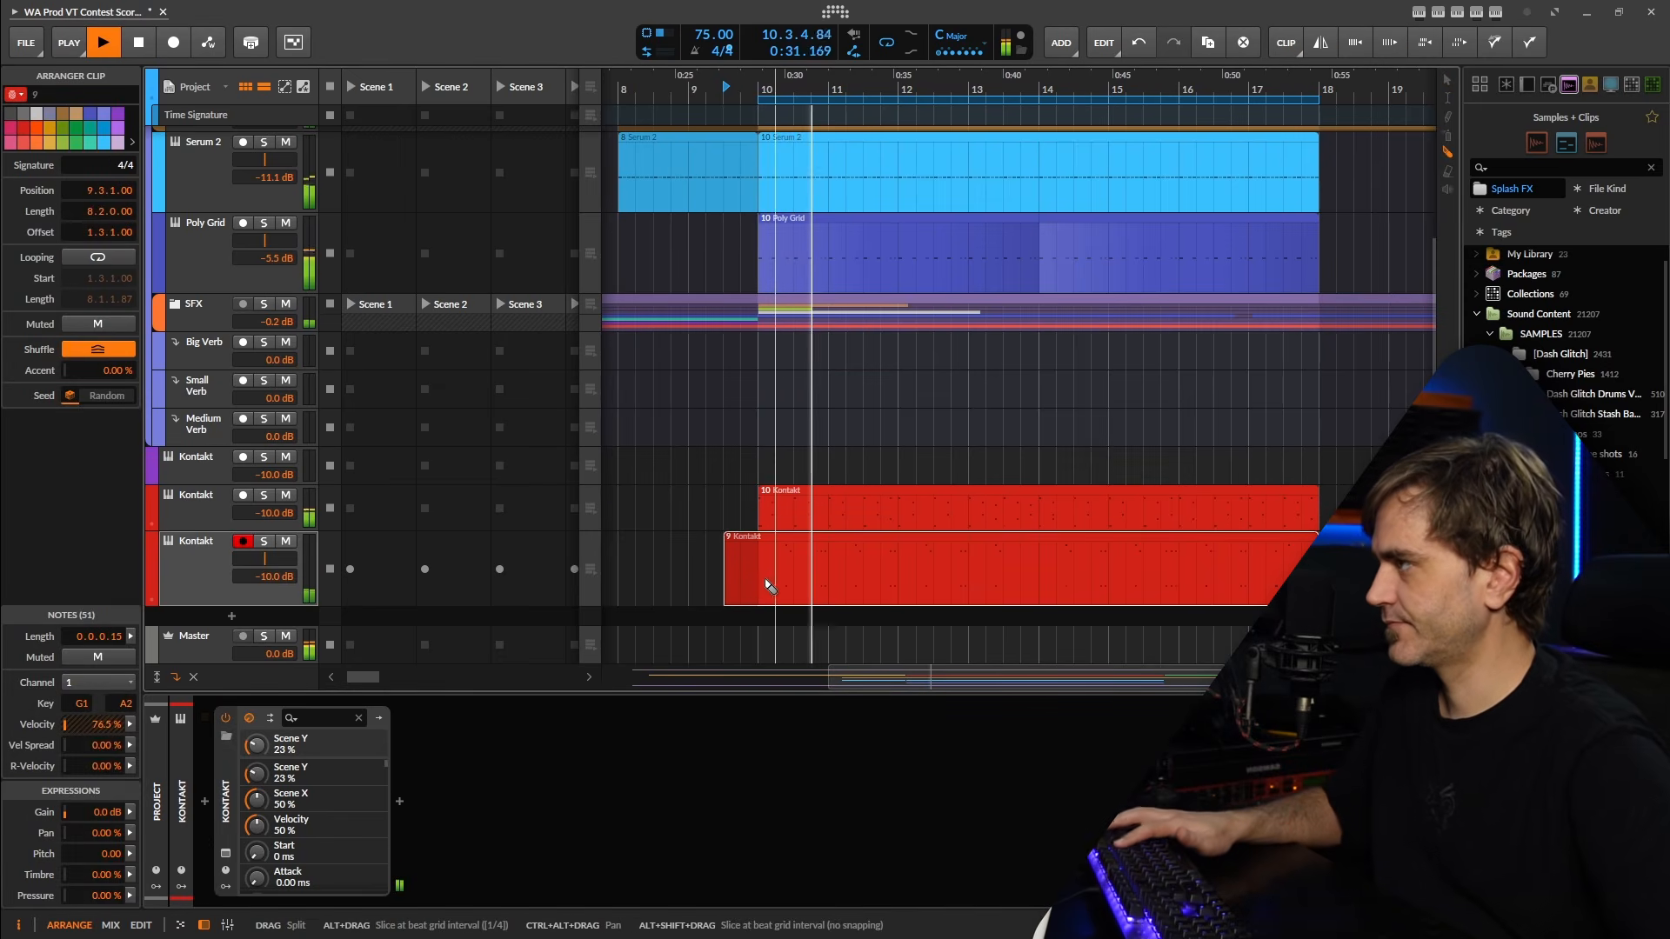
pyautogui.click(756, 581)
pyautogui.click(741, 574)
pyautogui.press('Delete')
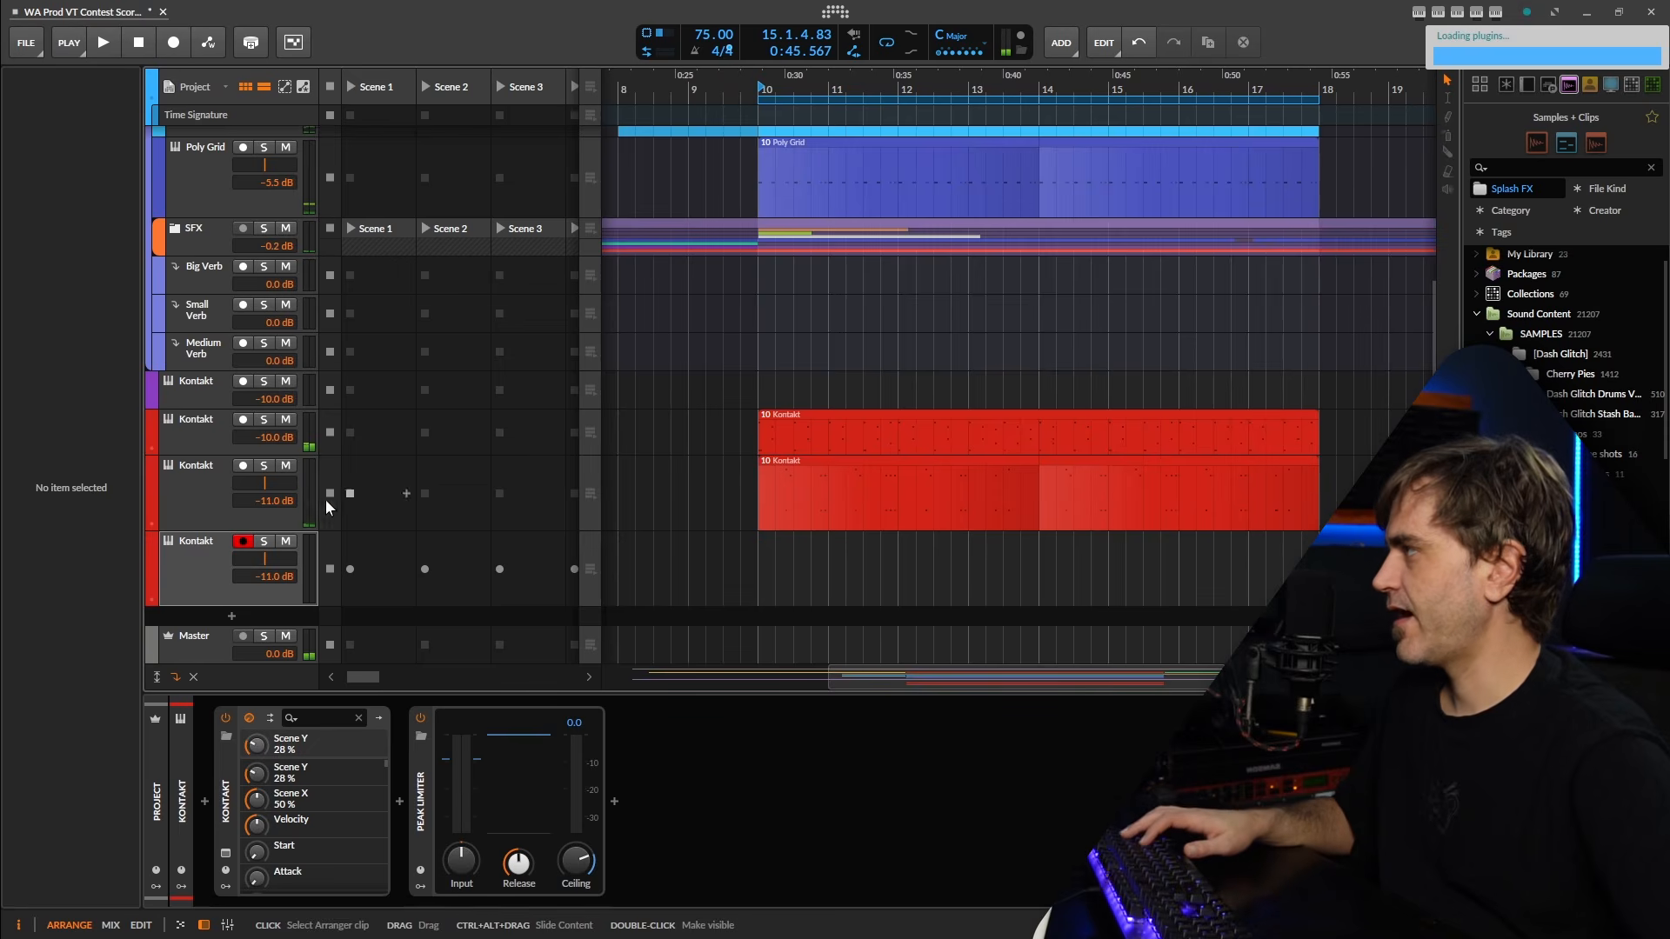
# Group the three red Kontakt tracks, including the empty duplicate.
pyautogui.click(186, 433)
pyautogui.keyDown('shift'); pyautogui.click(203, 572); pyautogui.keyUp('shift')
pyautogui.hotkey('ctrl', 'g')
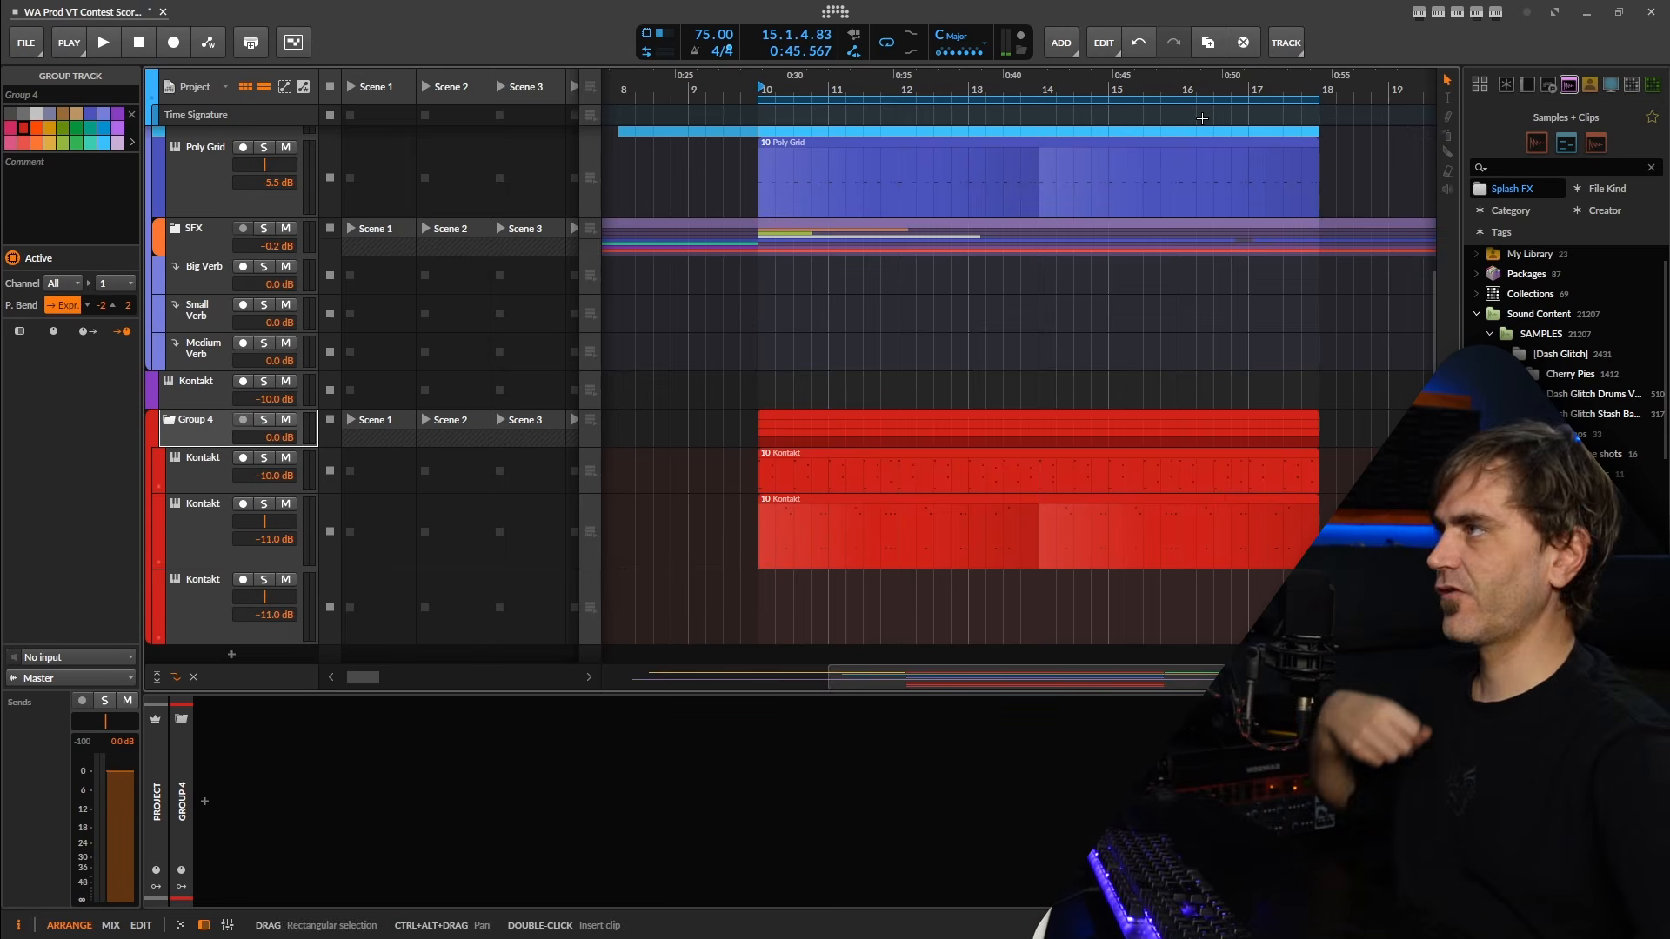
# Audition the grouped percussion from bar 13.2, and play it from bar 11.4 with the group's third, empty Kontakt track armed.
pyautogui.click(989, 90)
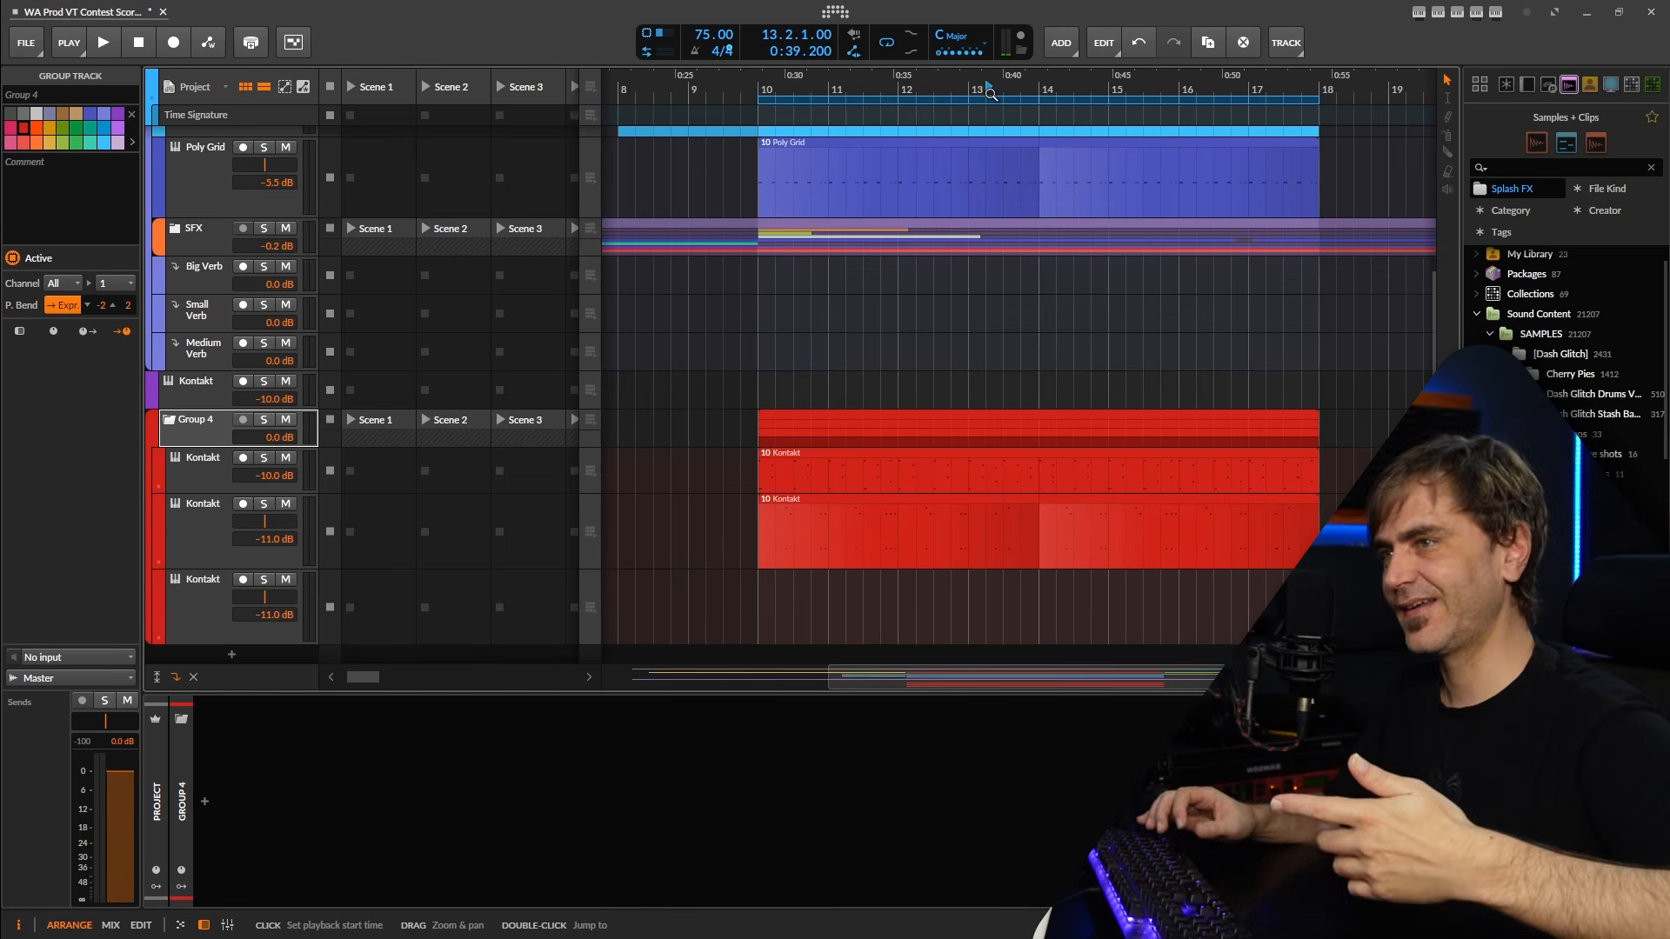
pyautogui.press('space')
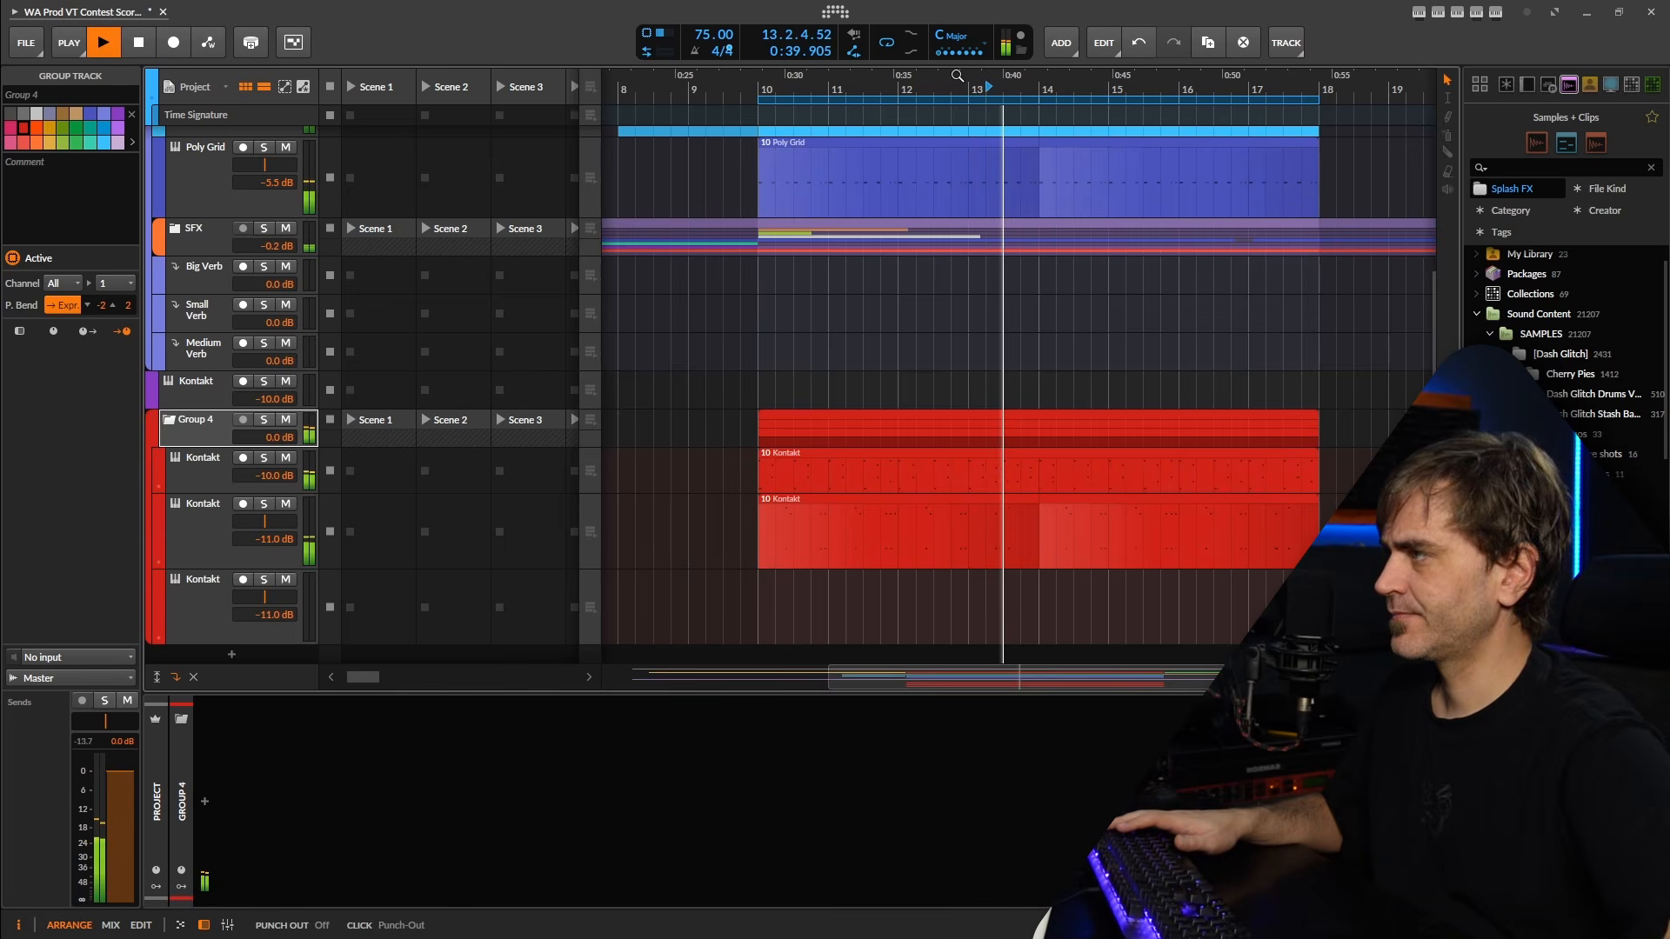
pyautogui.press('space')
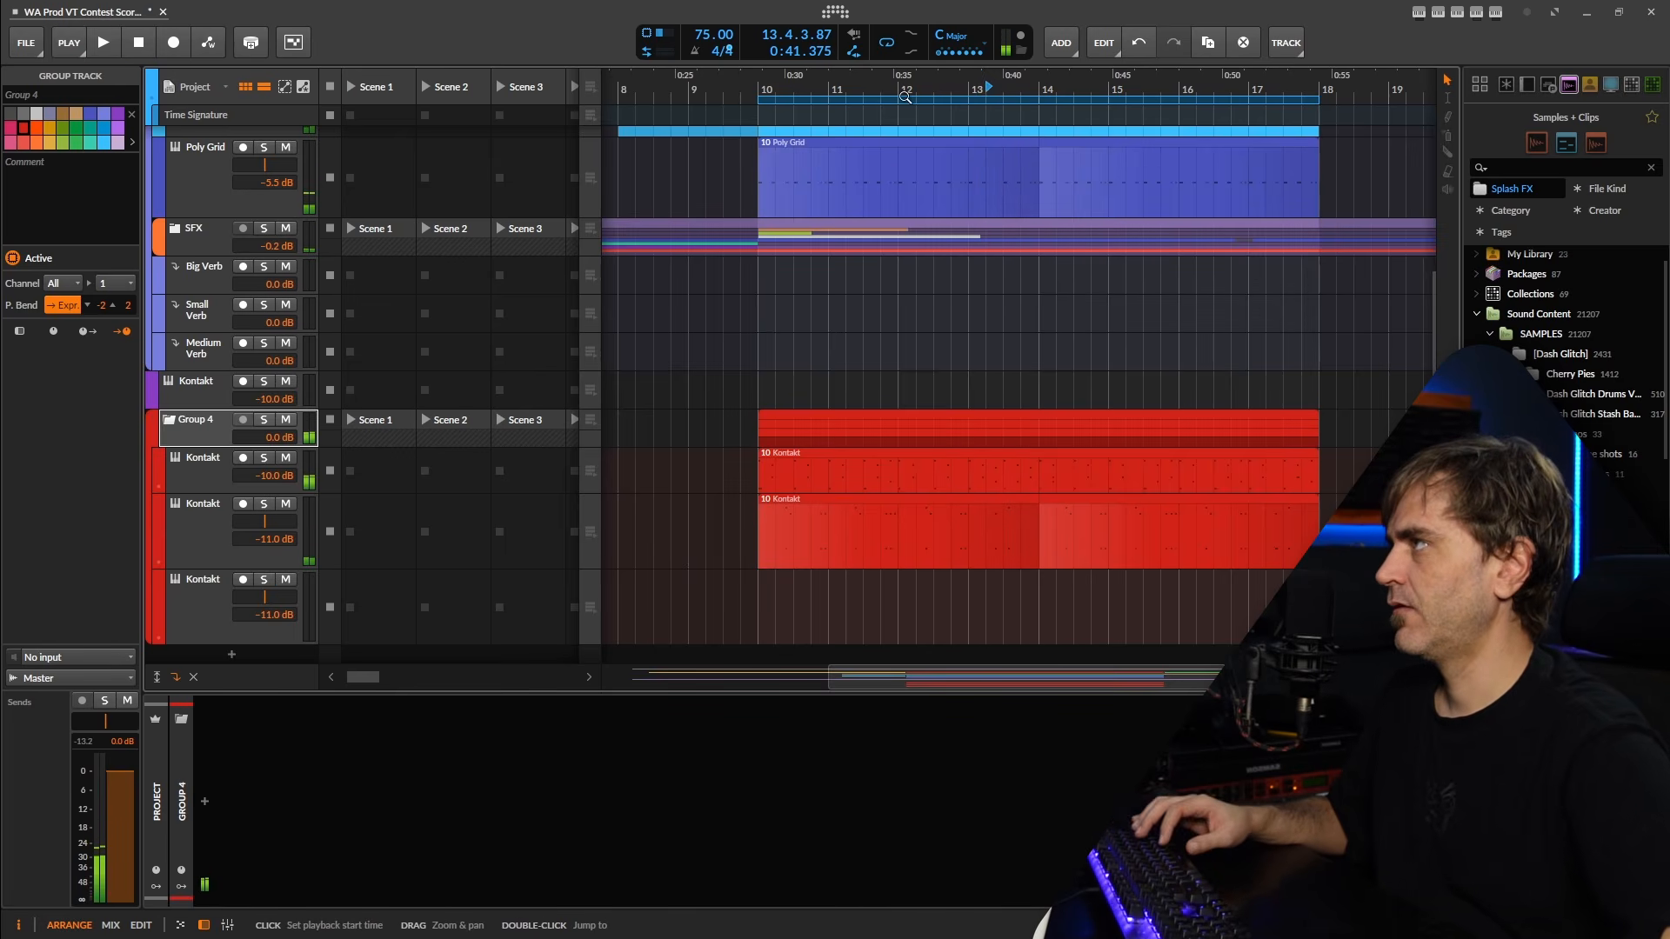
pyautogui.click(880, 88)
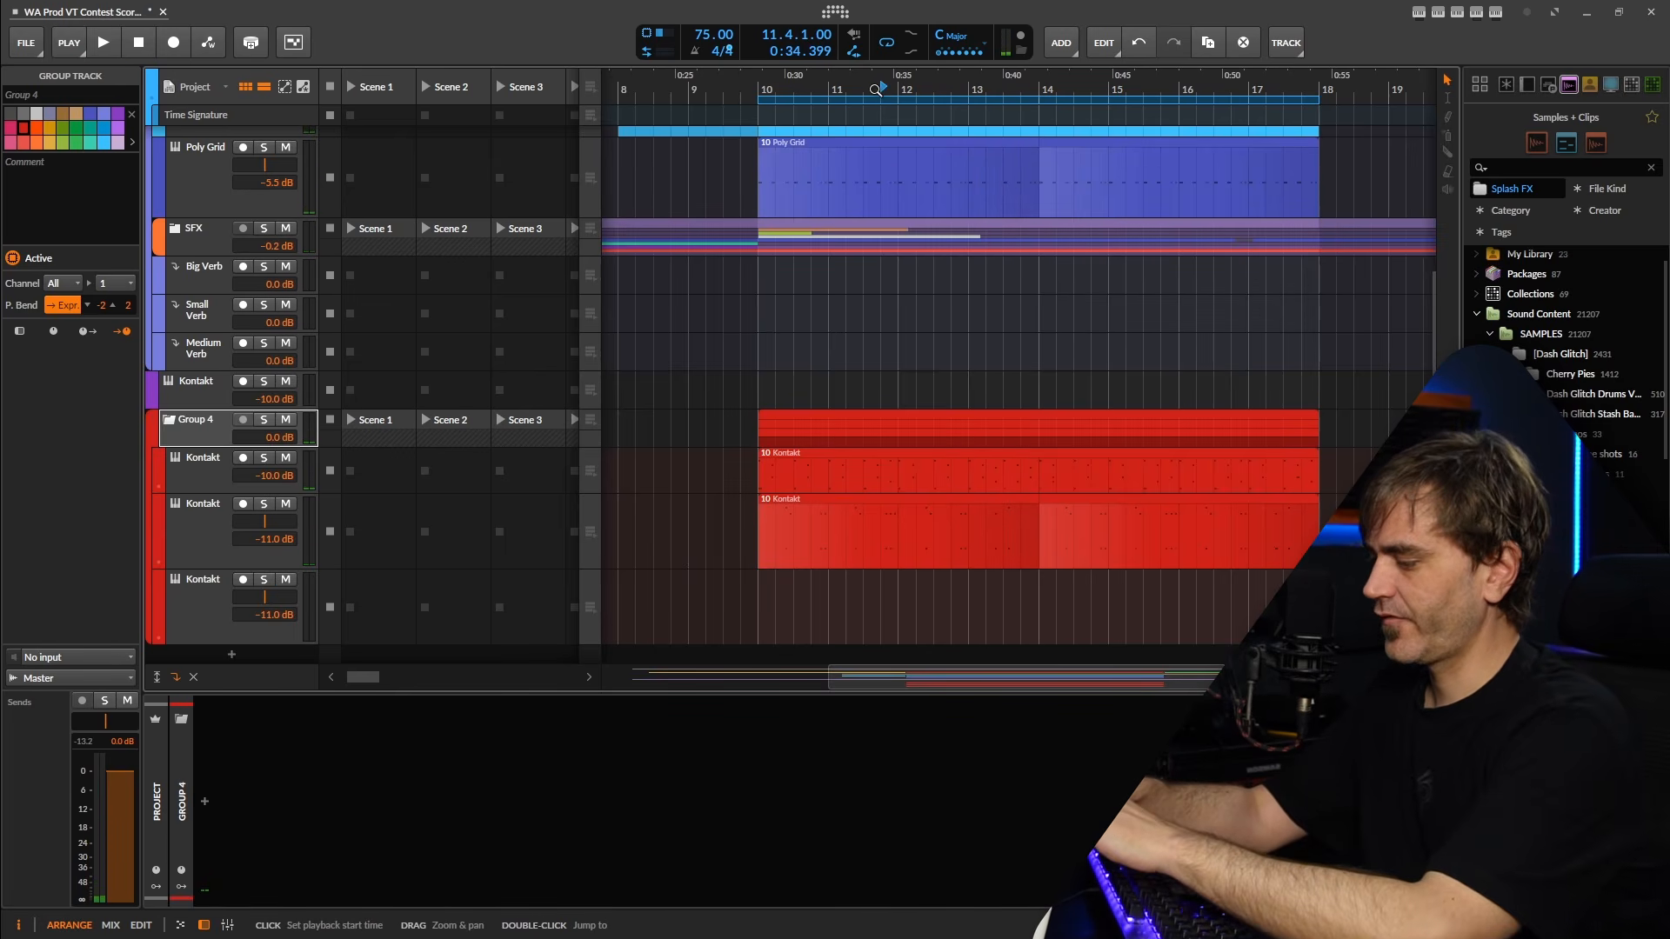
pyautogui.click(205, 608)
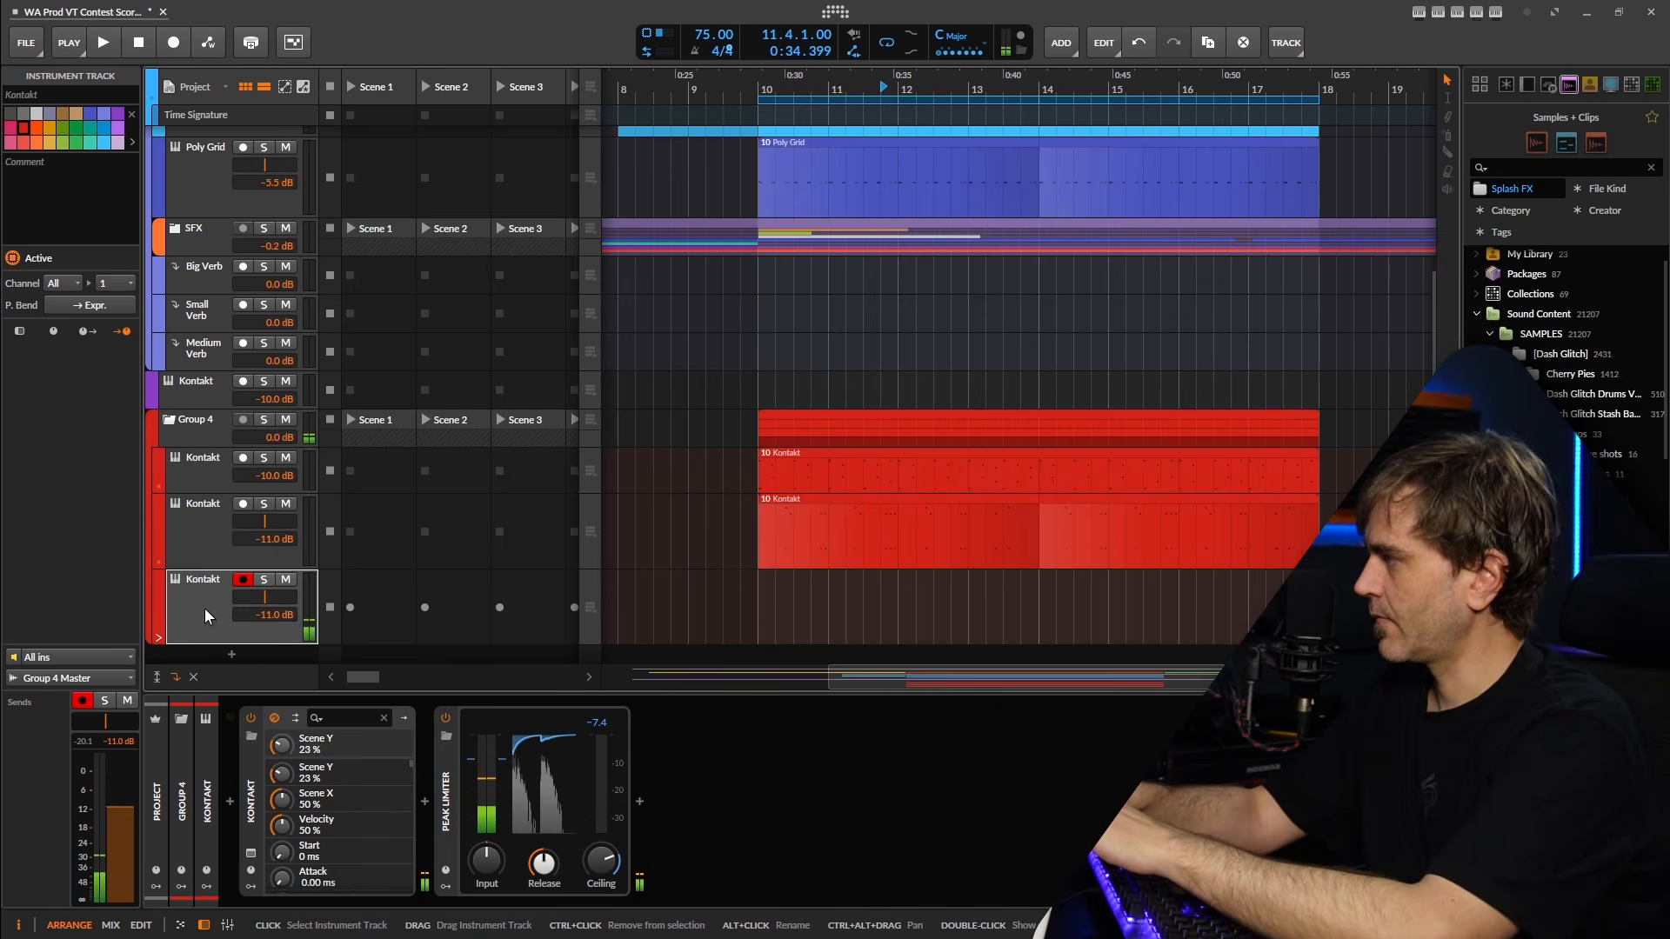
pyautogui.press('space')
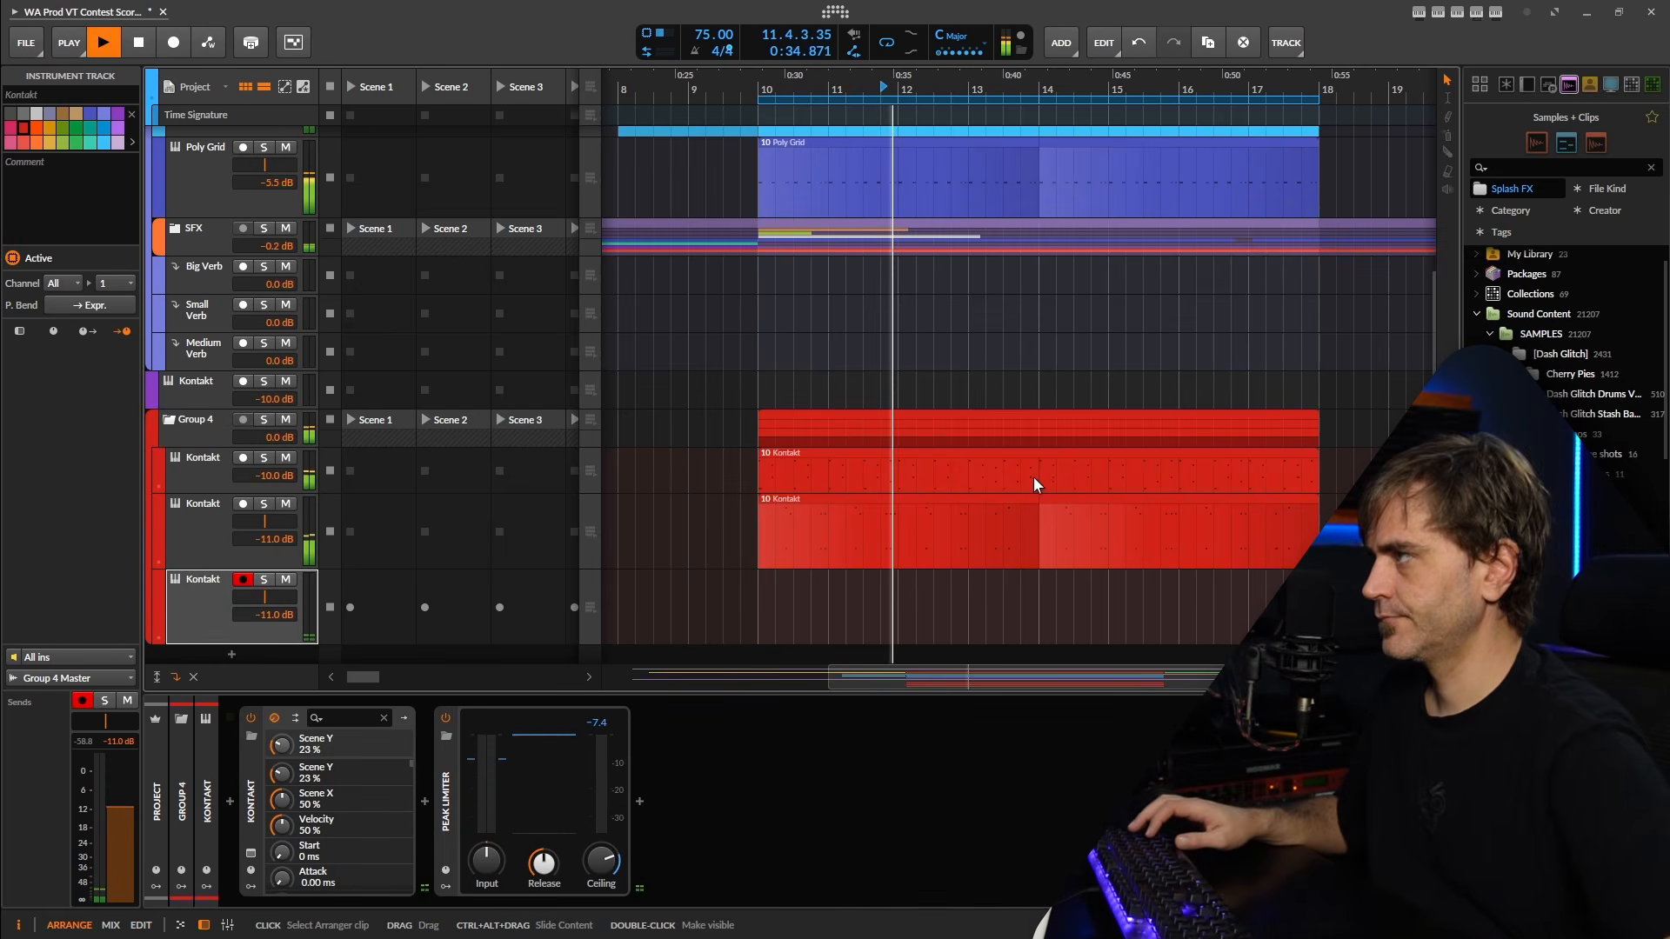
pyautogui.press('space')
# Copy the two Kontakt percussion clips in Group 4 to bar 22.
pyautogui.moveTo(1114, 554); pyautogui.dragTo(862, 525)
pyautogui.moveTo(981, 460); pyautogui.dragTo(826, 536)
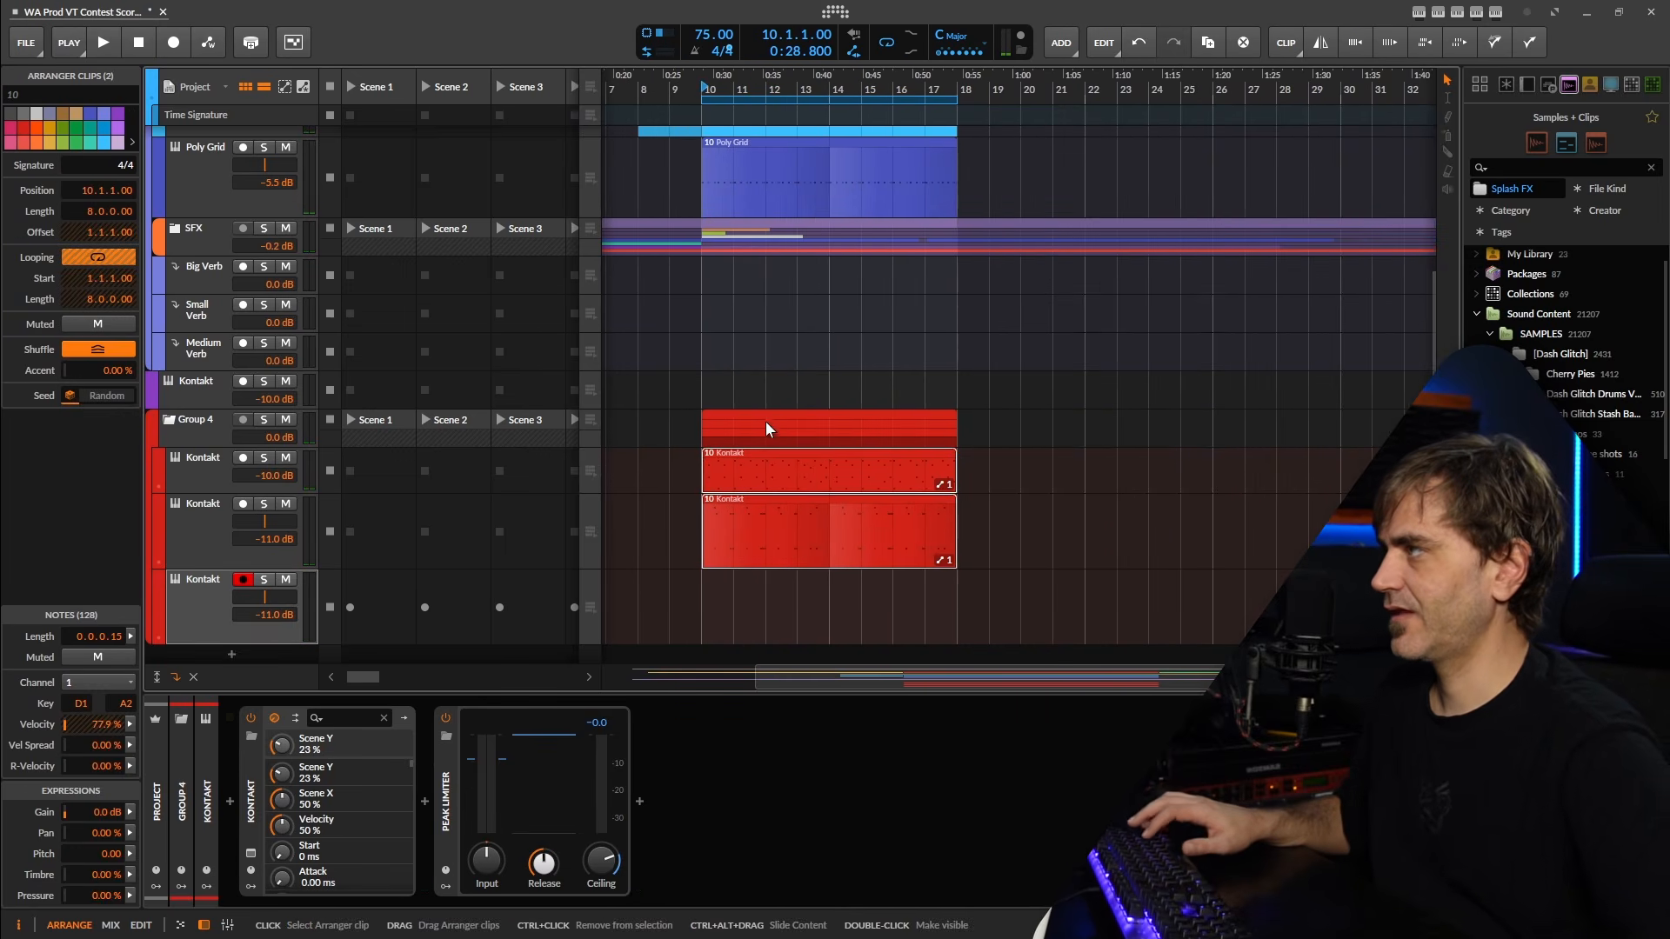
pyautogui.click(764, 399)
pyautogui.moveTo(754, 424); pyautogui.dragTo(1147, 445)
pyautogui.moveTo(1145, 446); pyautogui.dragTo(911, 554)
# Split both copied Kontakt clips at bar 26 and delete their second halves.
pyautogui.click(1065, 480)
pyautogui.click(1065, 527)
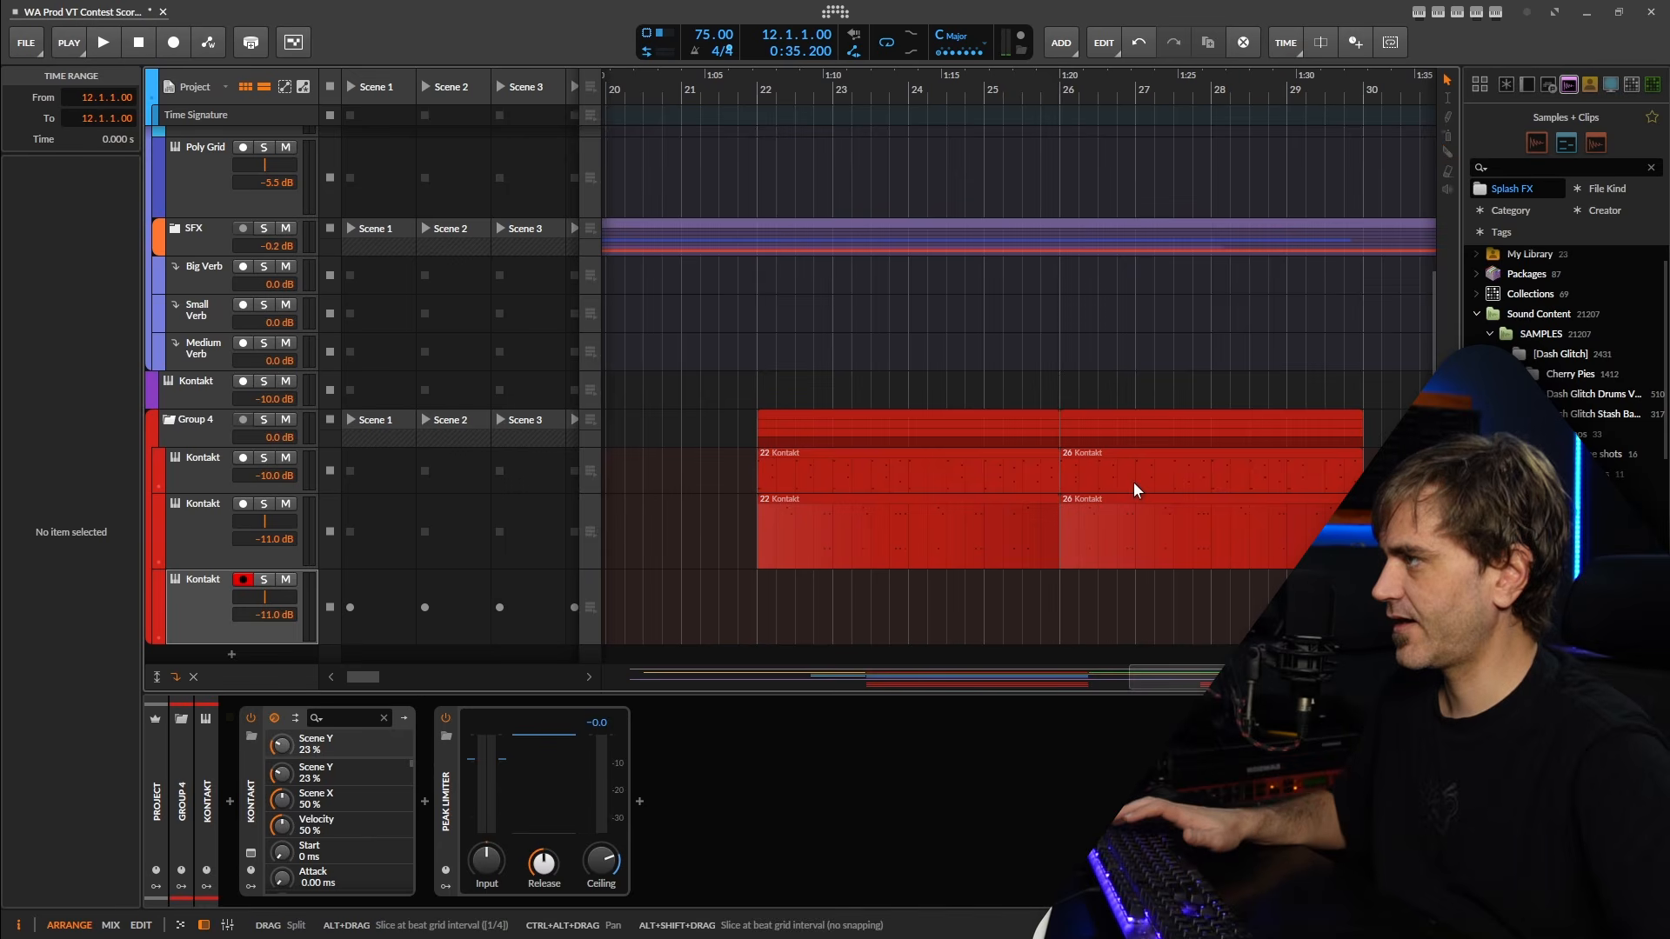
pyautogui.click(1134, 484)
pyautogui.press('Delete')
pyautogui.click(1123, 534)
pyautogui.press('Delete')
# Time-stretch the two copied four-bar Kontakt clips to a length of eight bars.
pyautogui.moveTo(1123, 456); pyautogui.dragTo(869, 594)
pyautogui.moveTo(843, 458); pyautogui.dragTo(886, 530)
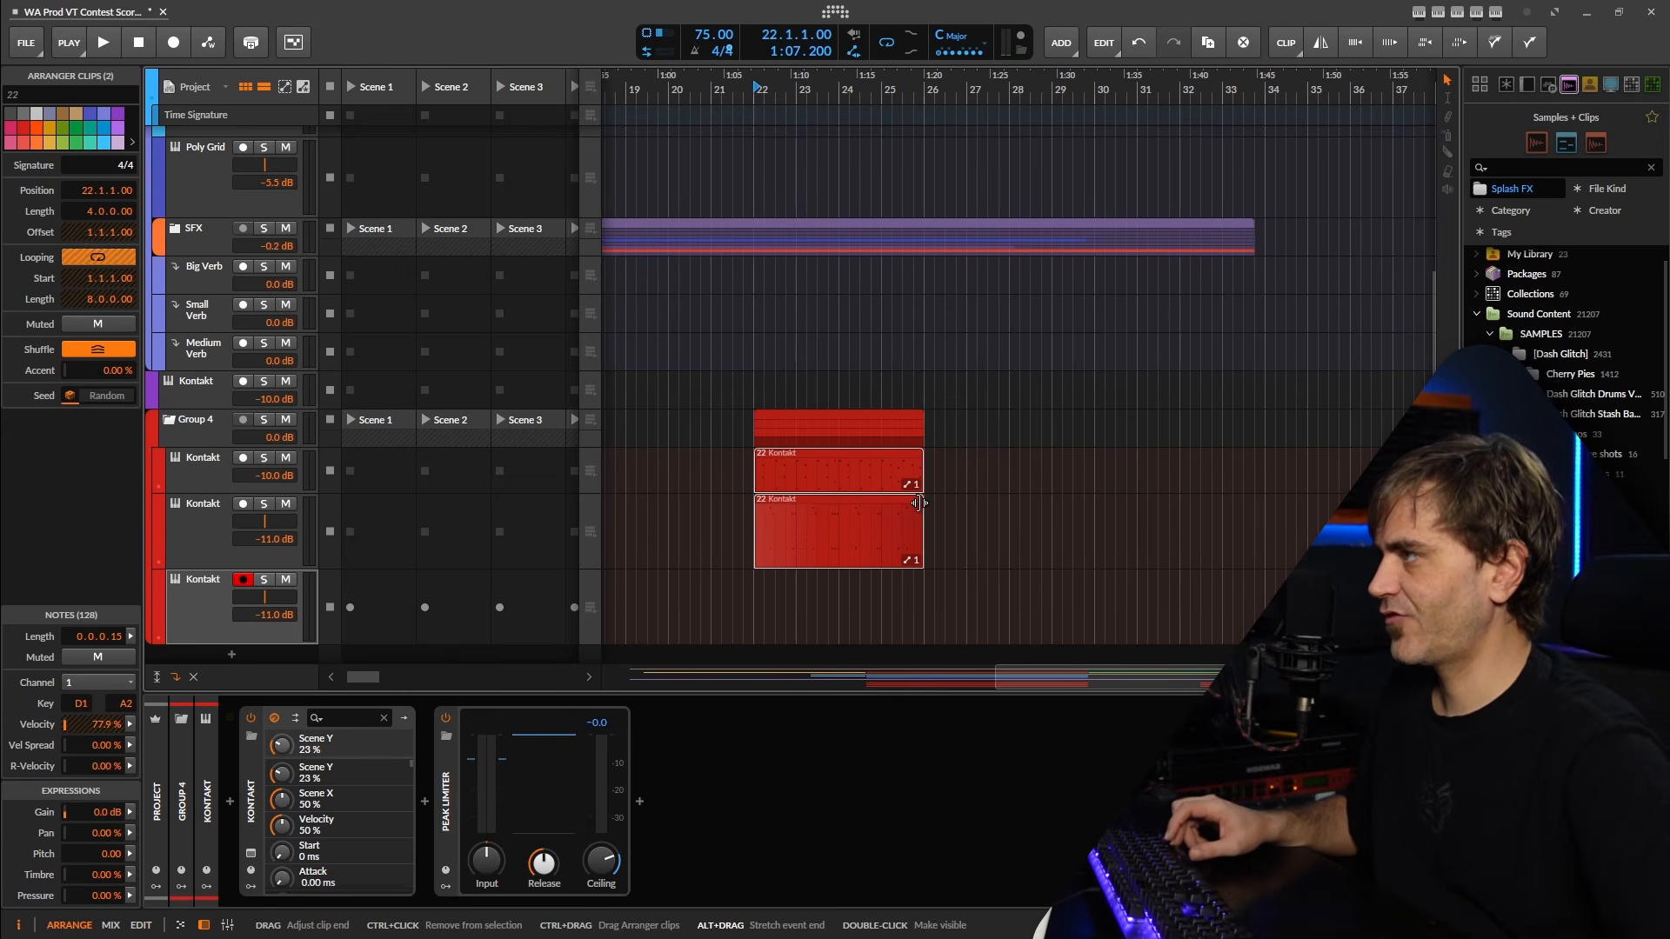
pyautogui.moveTo(919, 503); pyautogui.dragTo(1083, 505)
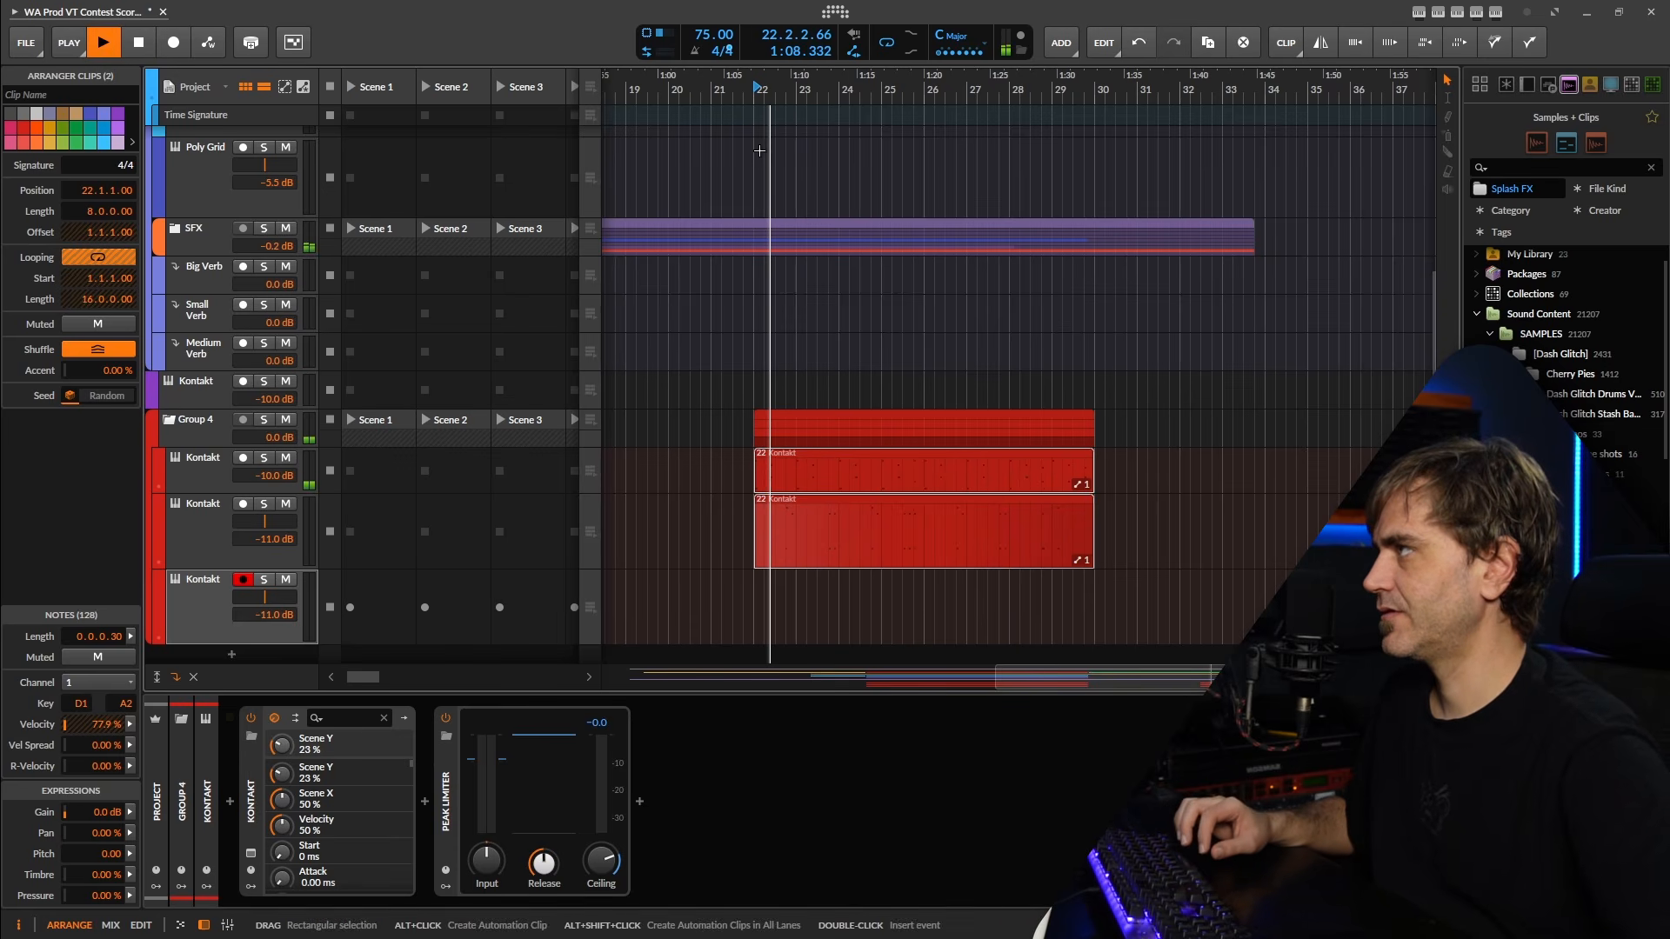
# Move the stretched Group 4 clips to the empty area at bar 42 and play them there.
pyautogui.scroll(-5, 874, 371)
pyautogui.click(956, 420)
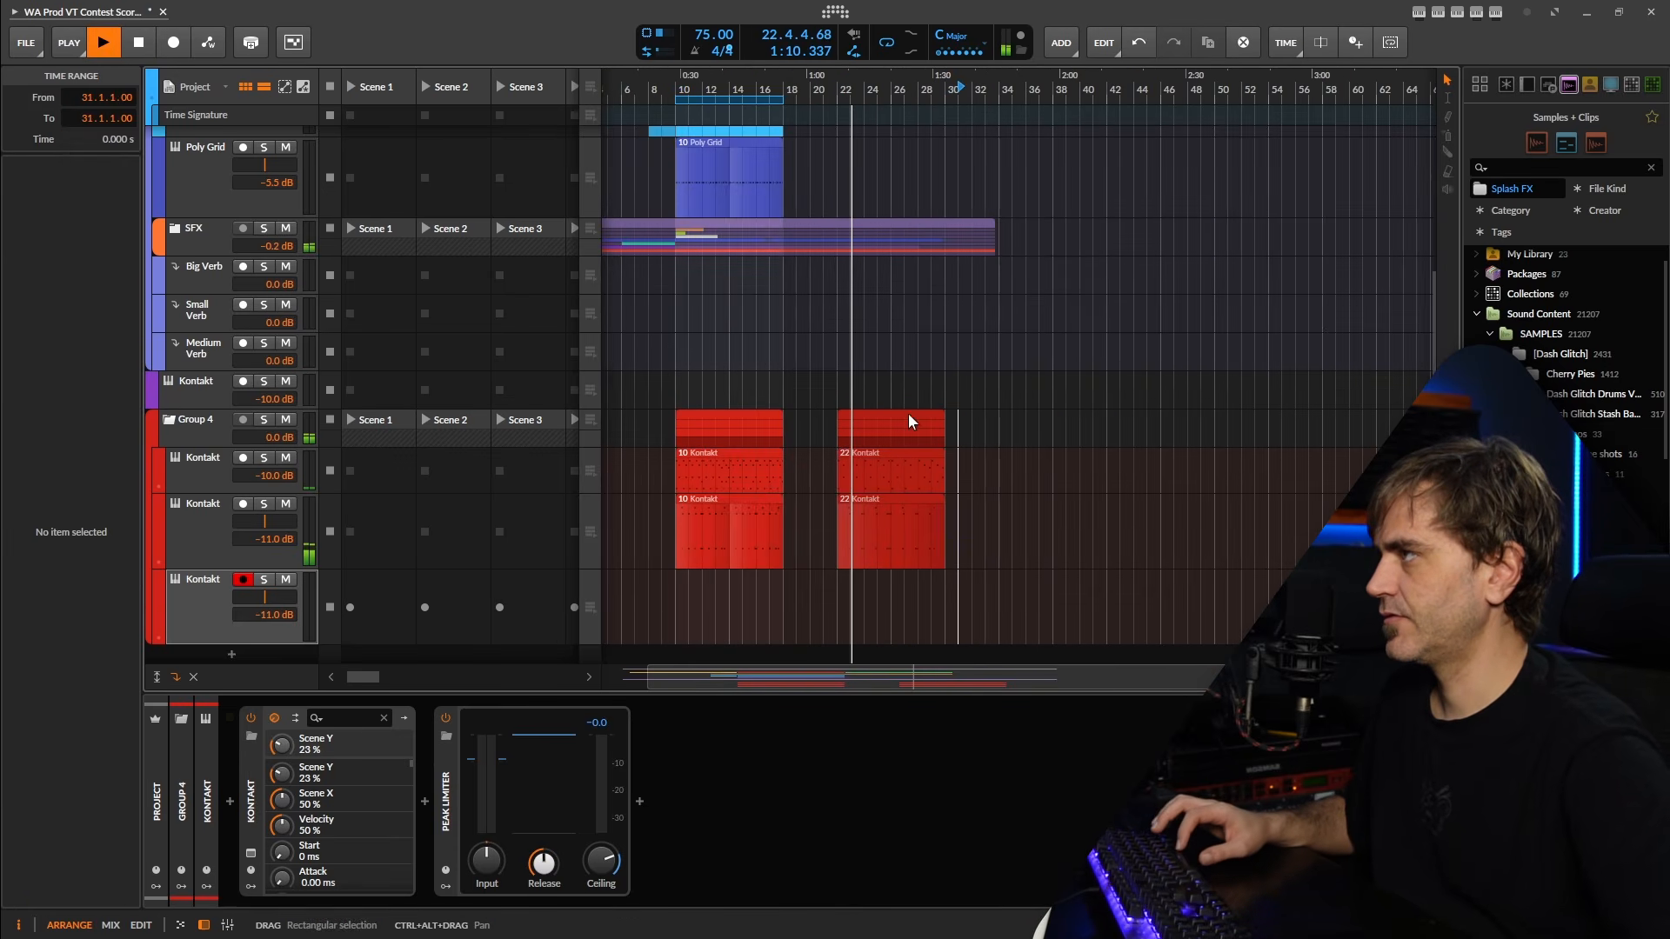
pyautogui.press('space')
pyautogui.moveTo(874, 424); pyautogui.dragTo(794, 452)
pyautogui.press('space')
pyautogui.scroll(5, 1092, 402)
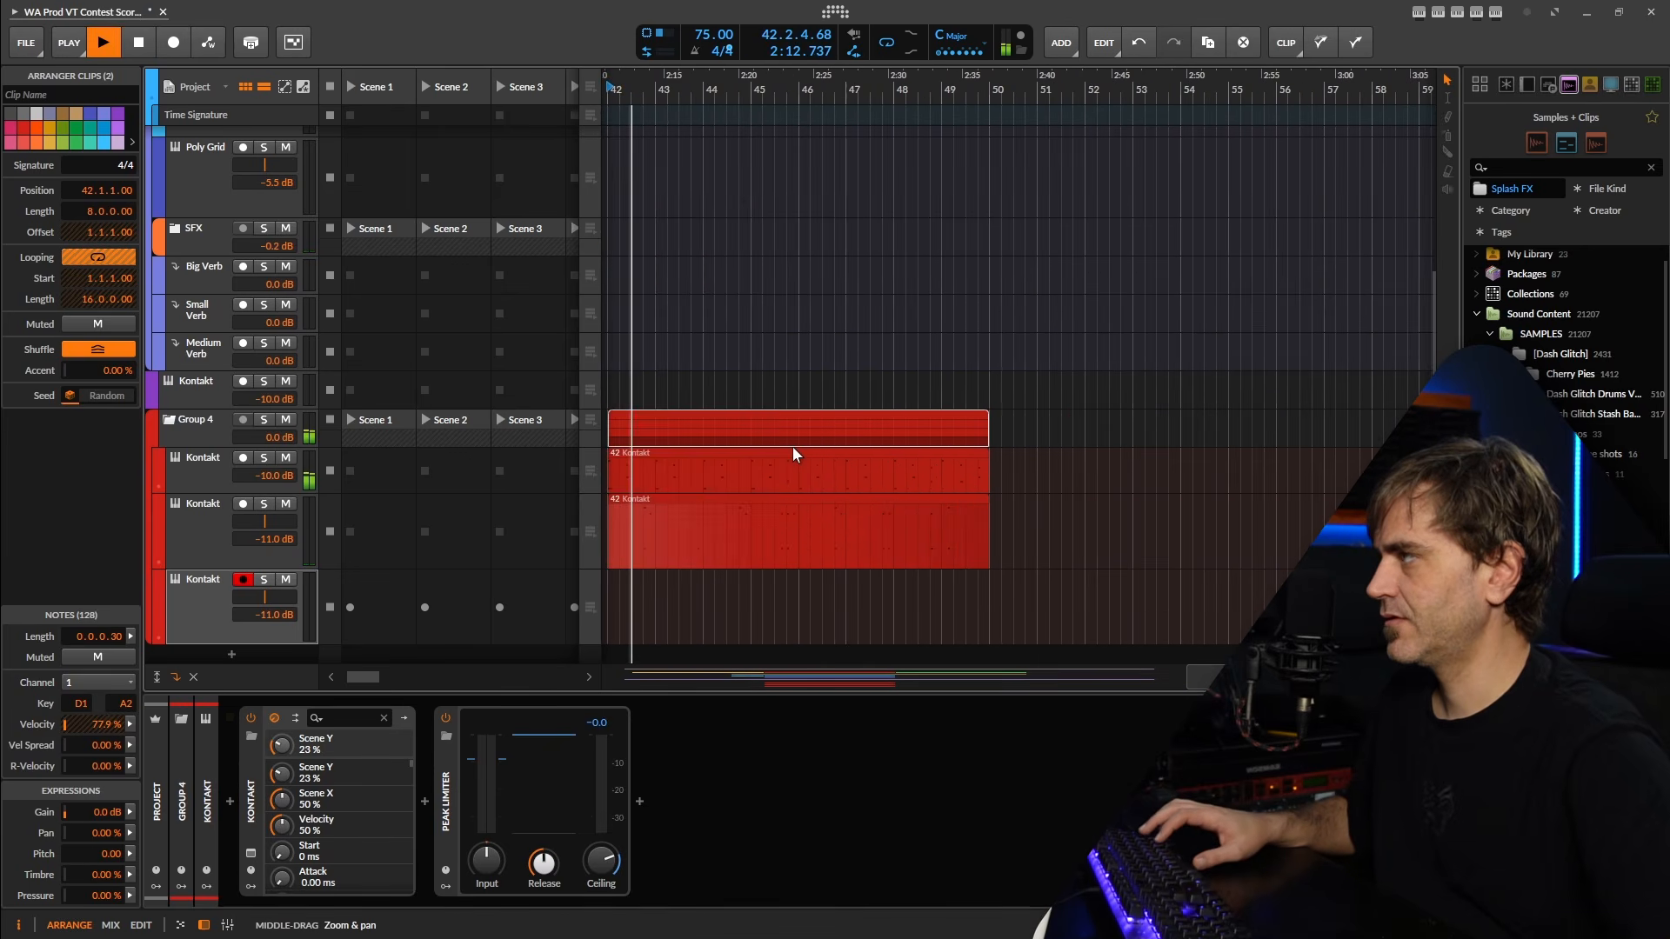
pyautogui.moveTo(740, 522); pyautogui.dragTo(855, 524)
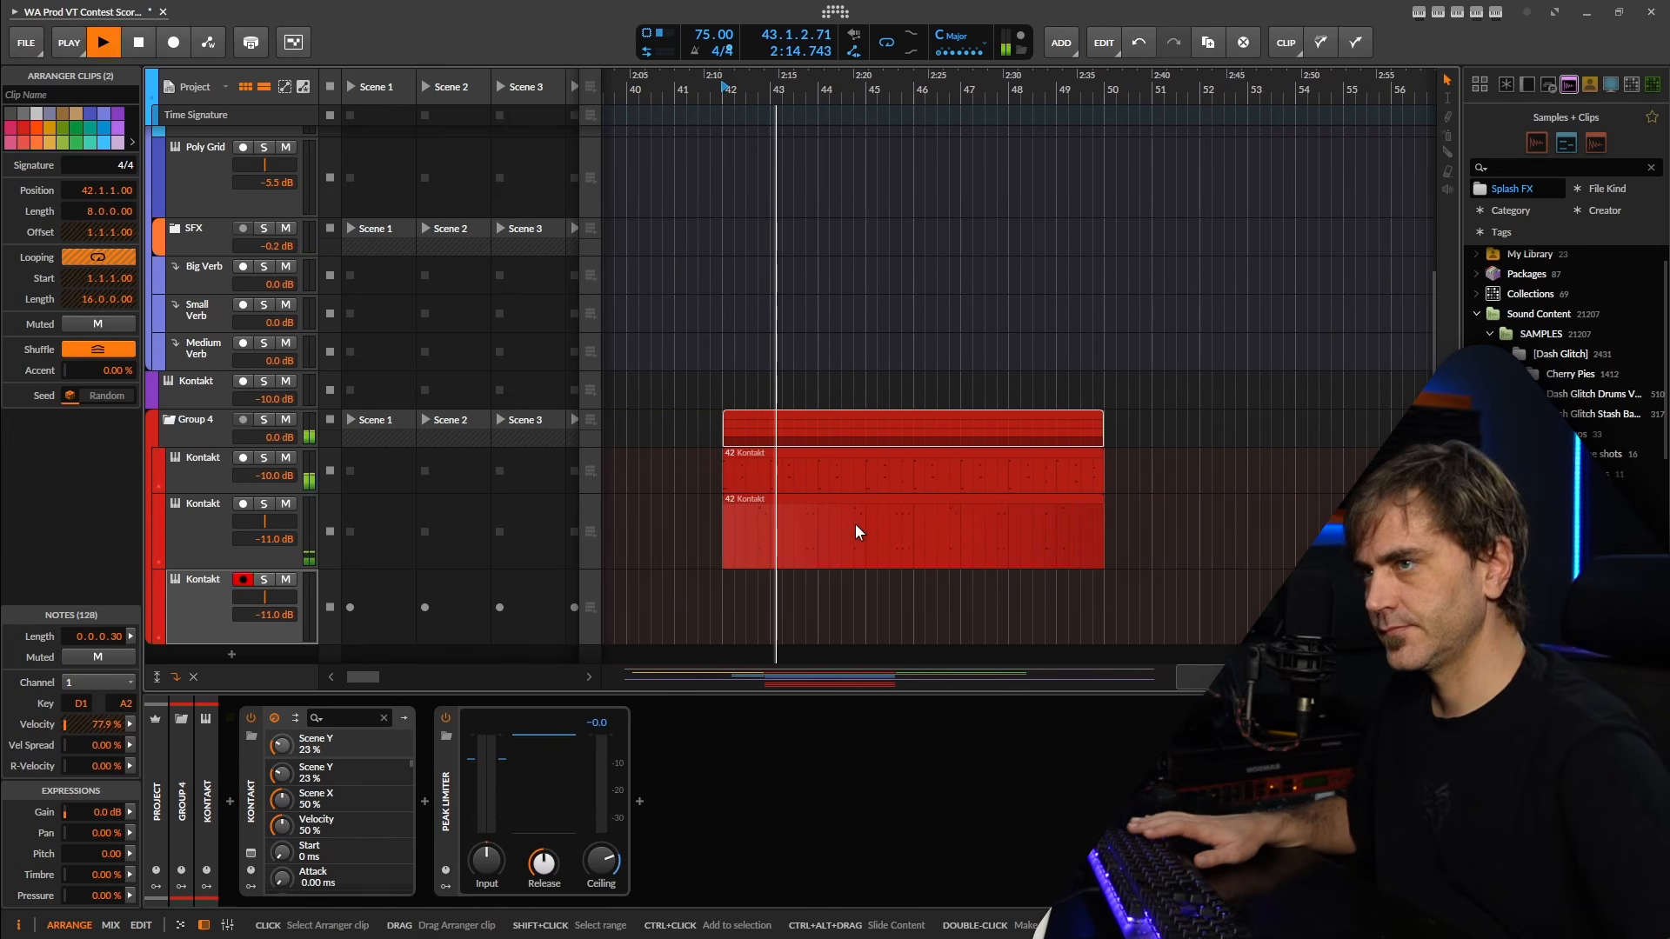
# Record a new part on the third Kontakt track from bar 42 over the stretched clips, and play it back.
pyautogui.click(207, 598)
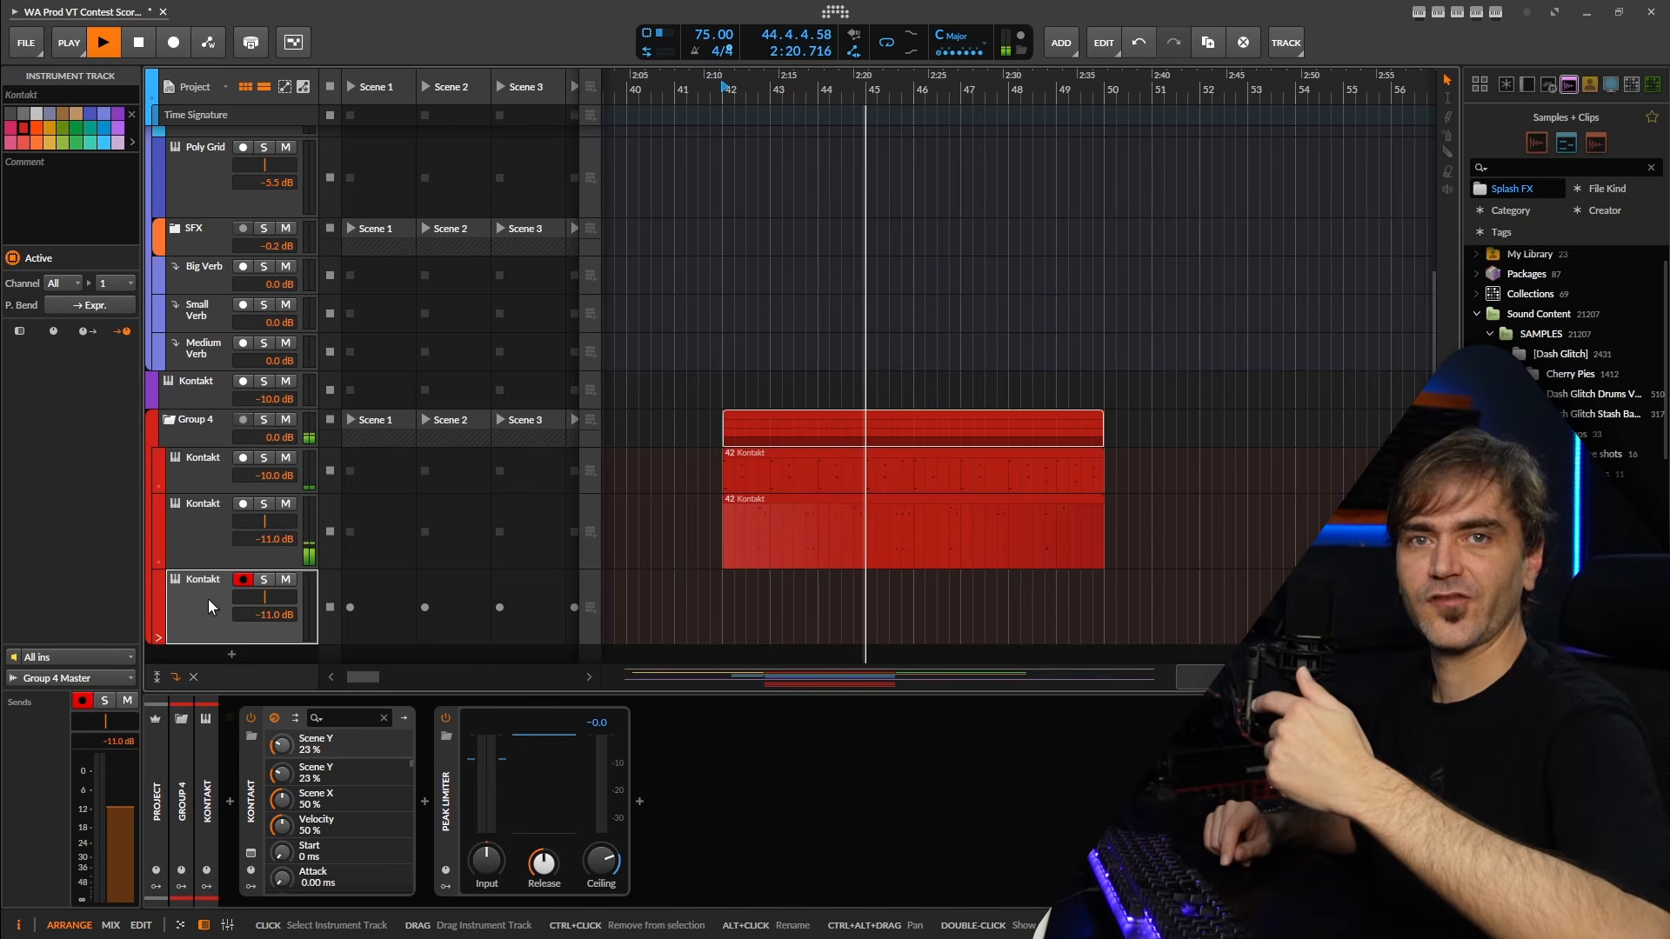
pyautogui.press('space')
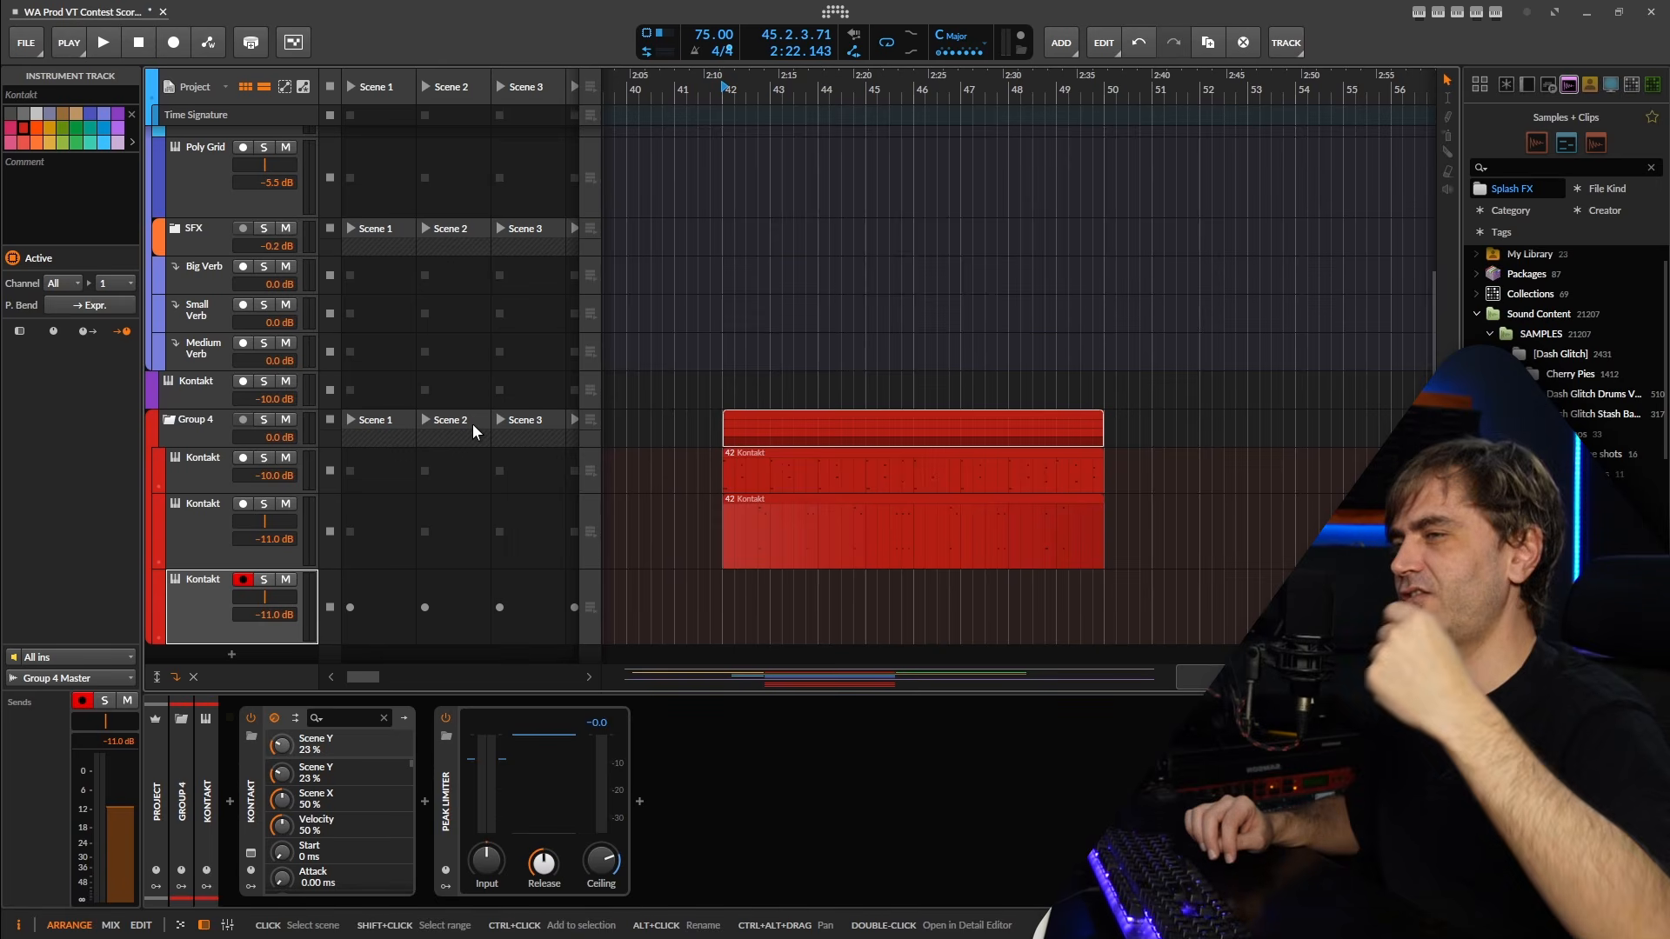
pyautogui.press('space')
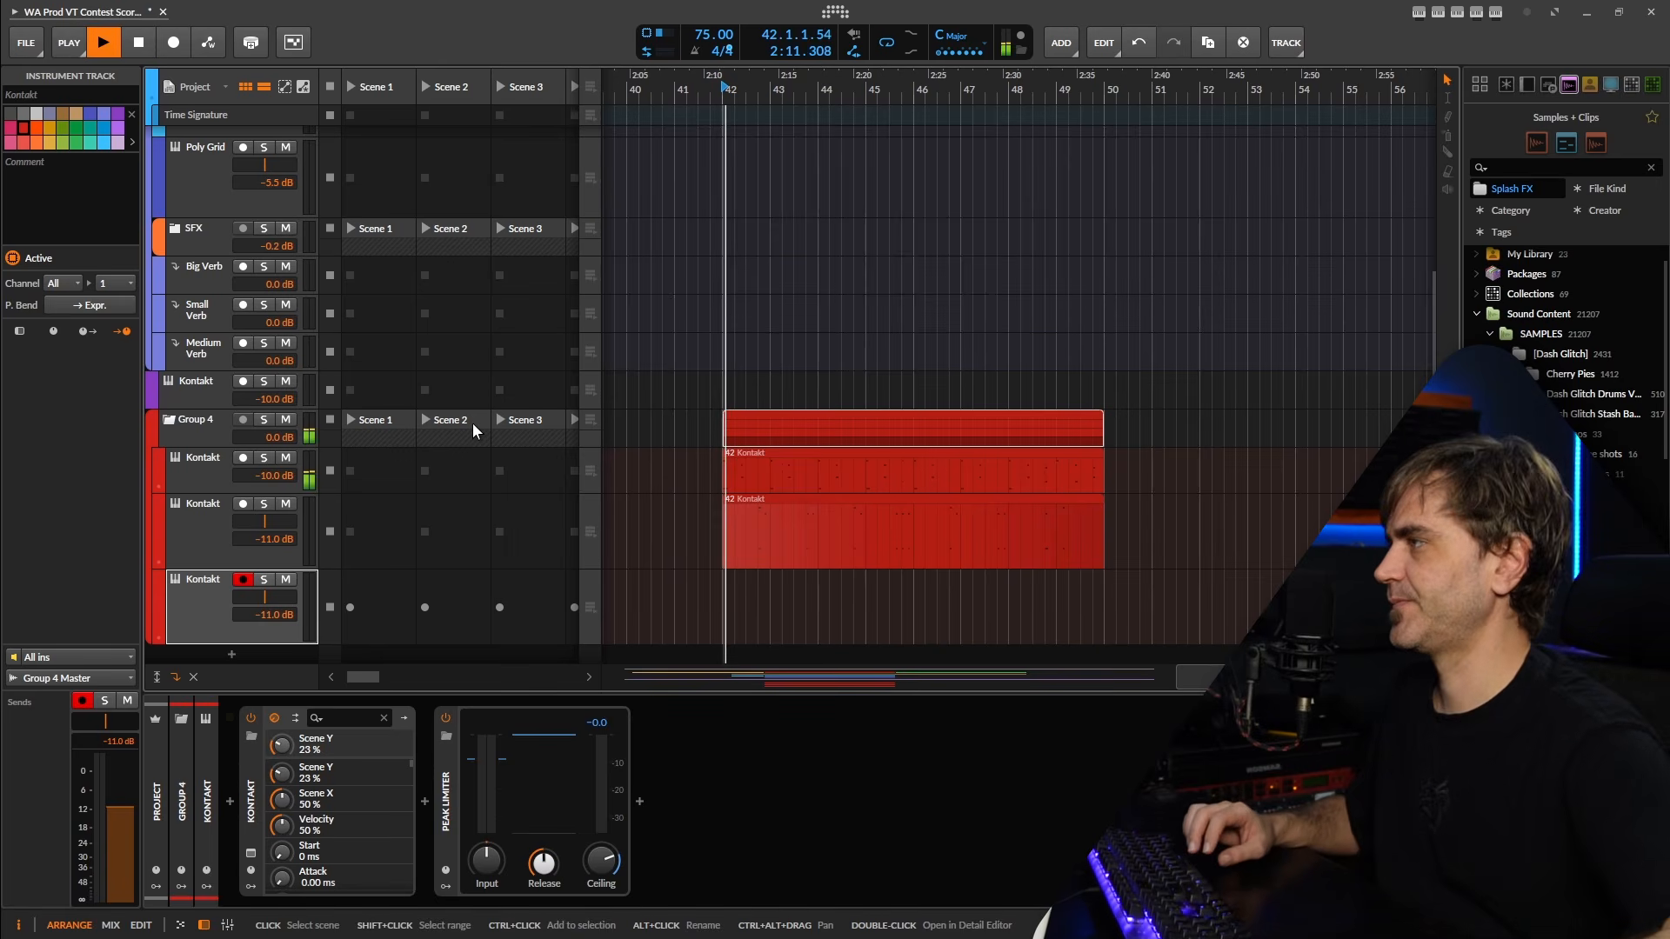
pyautogui.click(172, 46)
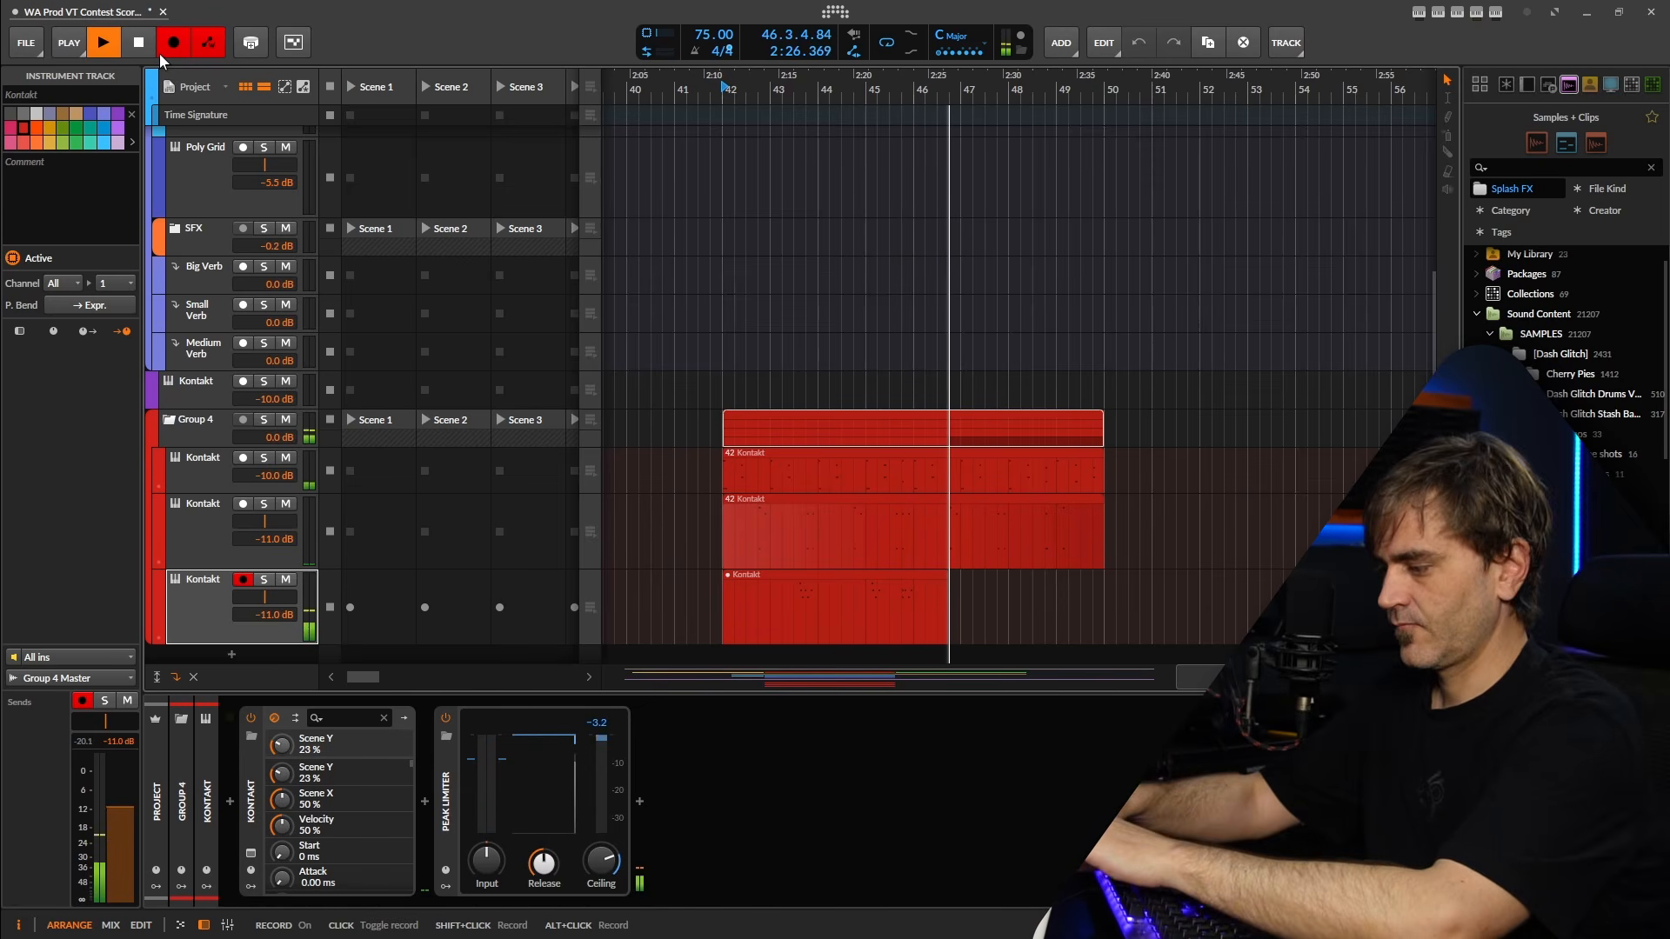
pyautogui.press('space')
pyautogui.press('space')
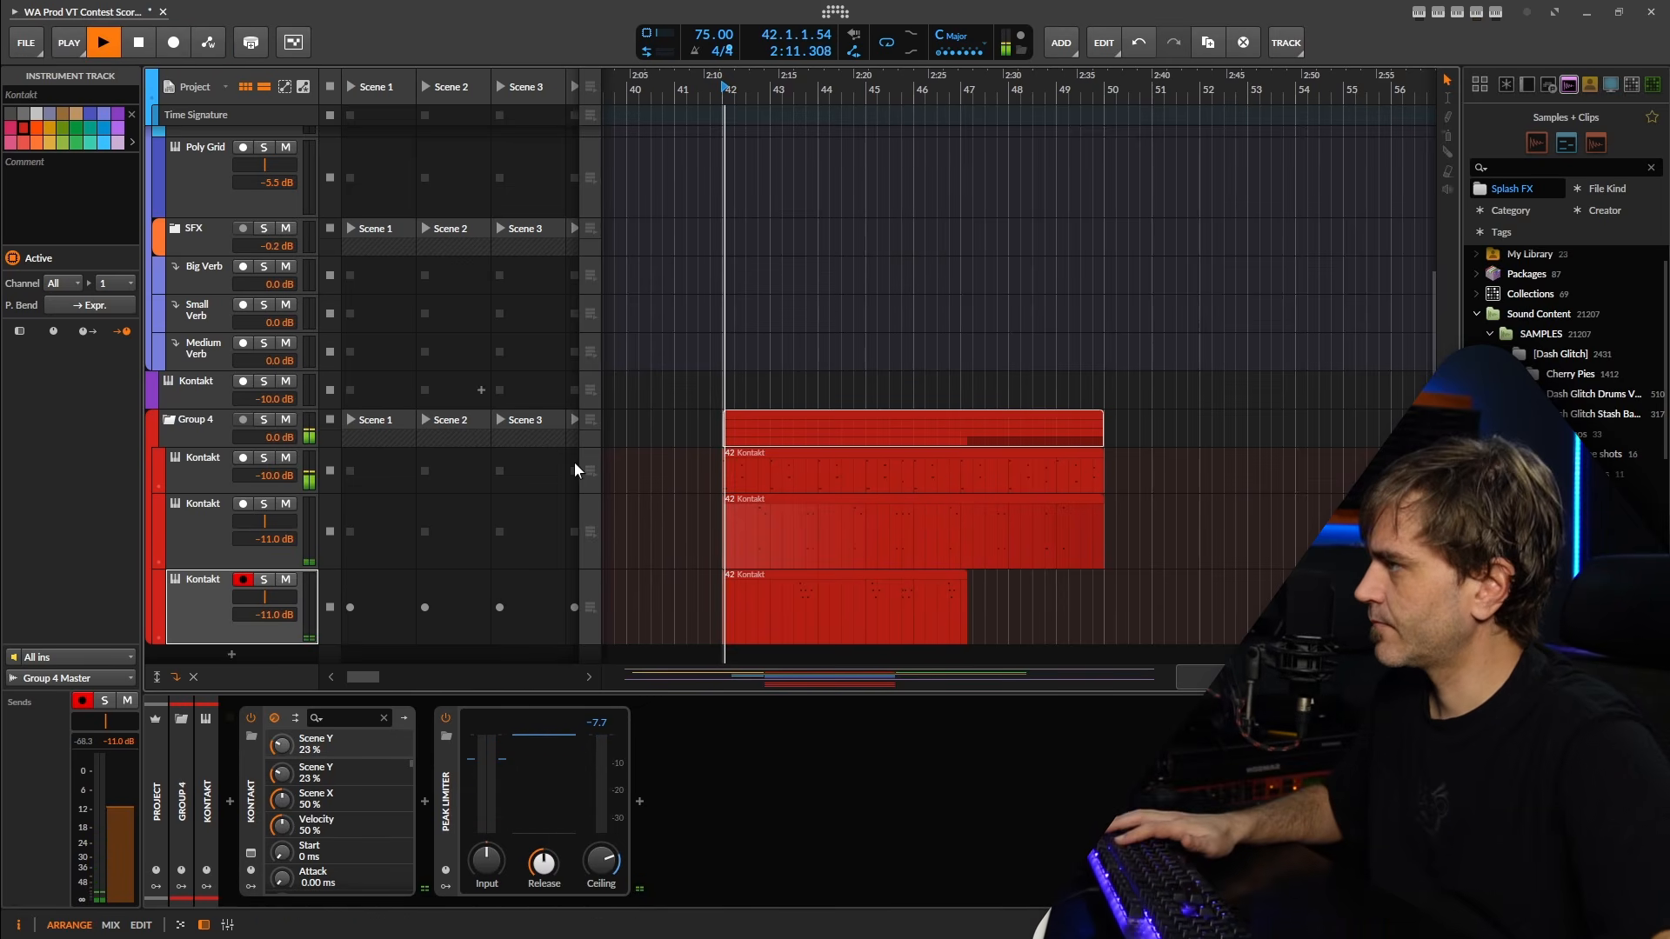
# Split the newly recorded clip at bar 46 and delete the remainder after it.
pyautogui.press('5')
pyautogui.click(914, 628)
pyautogui.press('1')
pyautogui.click(936, 607)
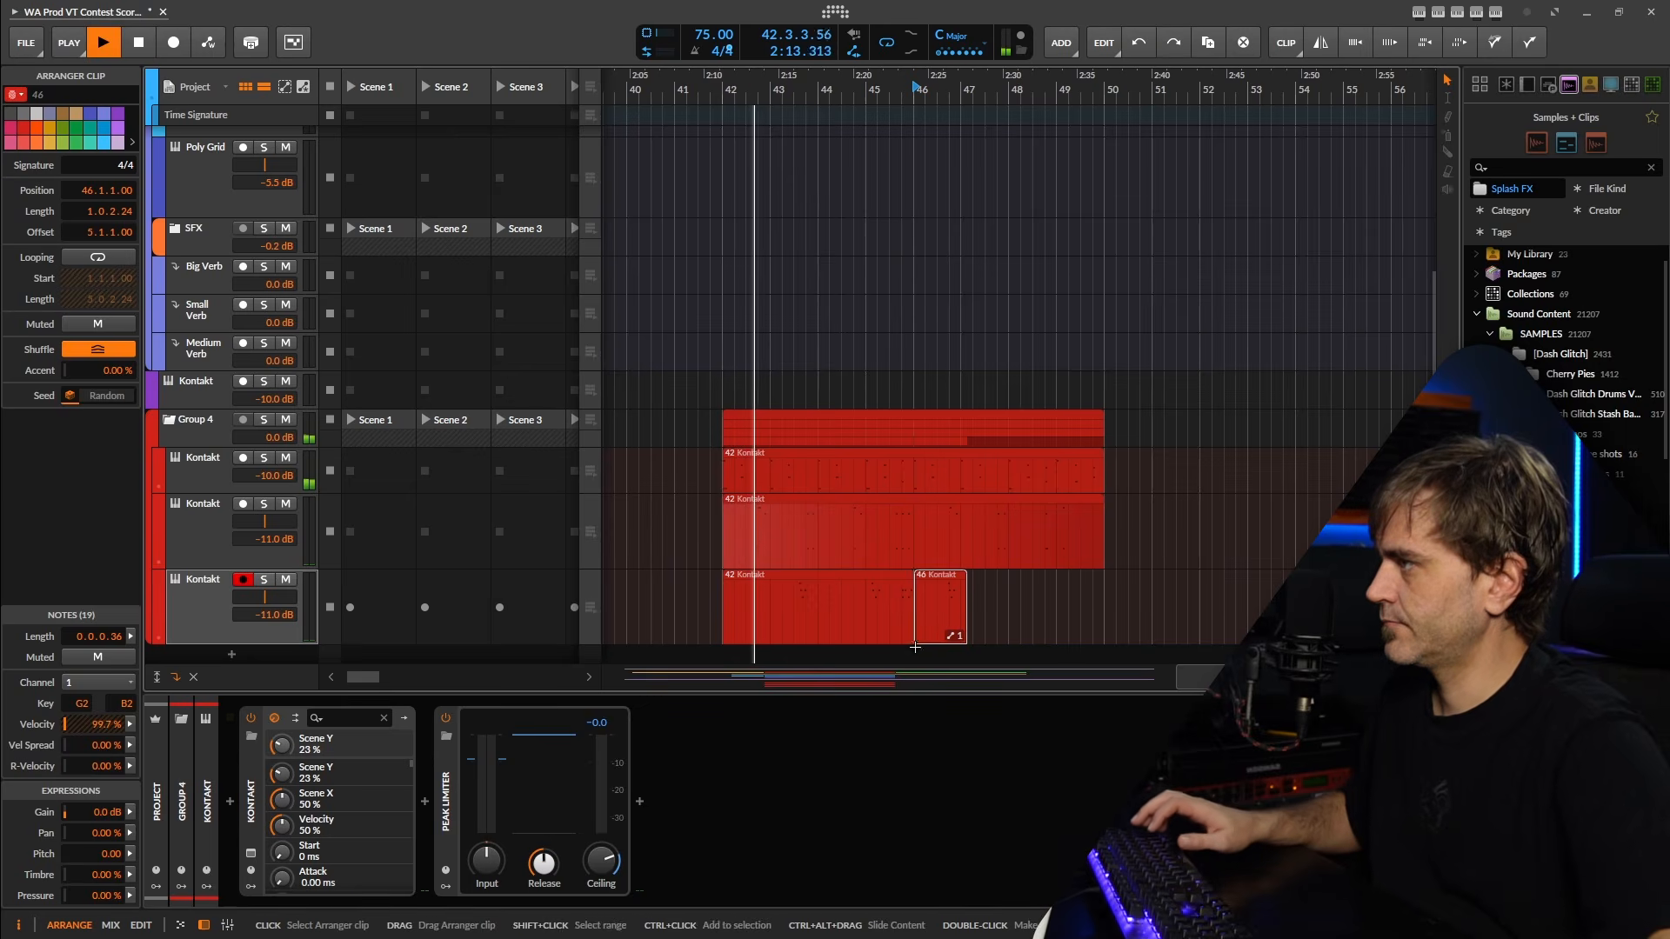
pyautogui.press('Delete')
# Open the four-bar recorded clip for note editing, try quantizing all its notes, and undo the quantization.
pyautogui.click(847, 603)
pyautogui.press('space')
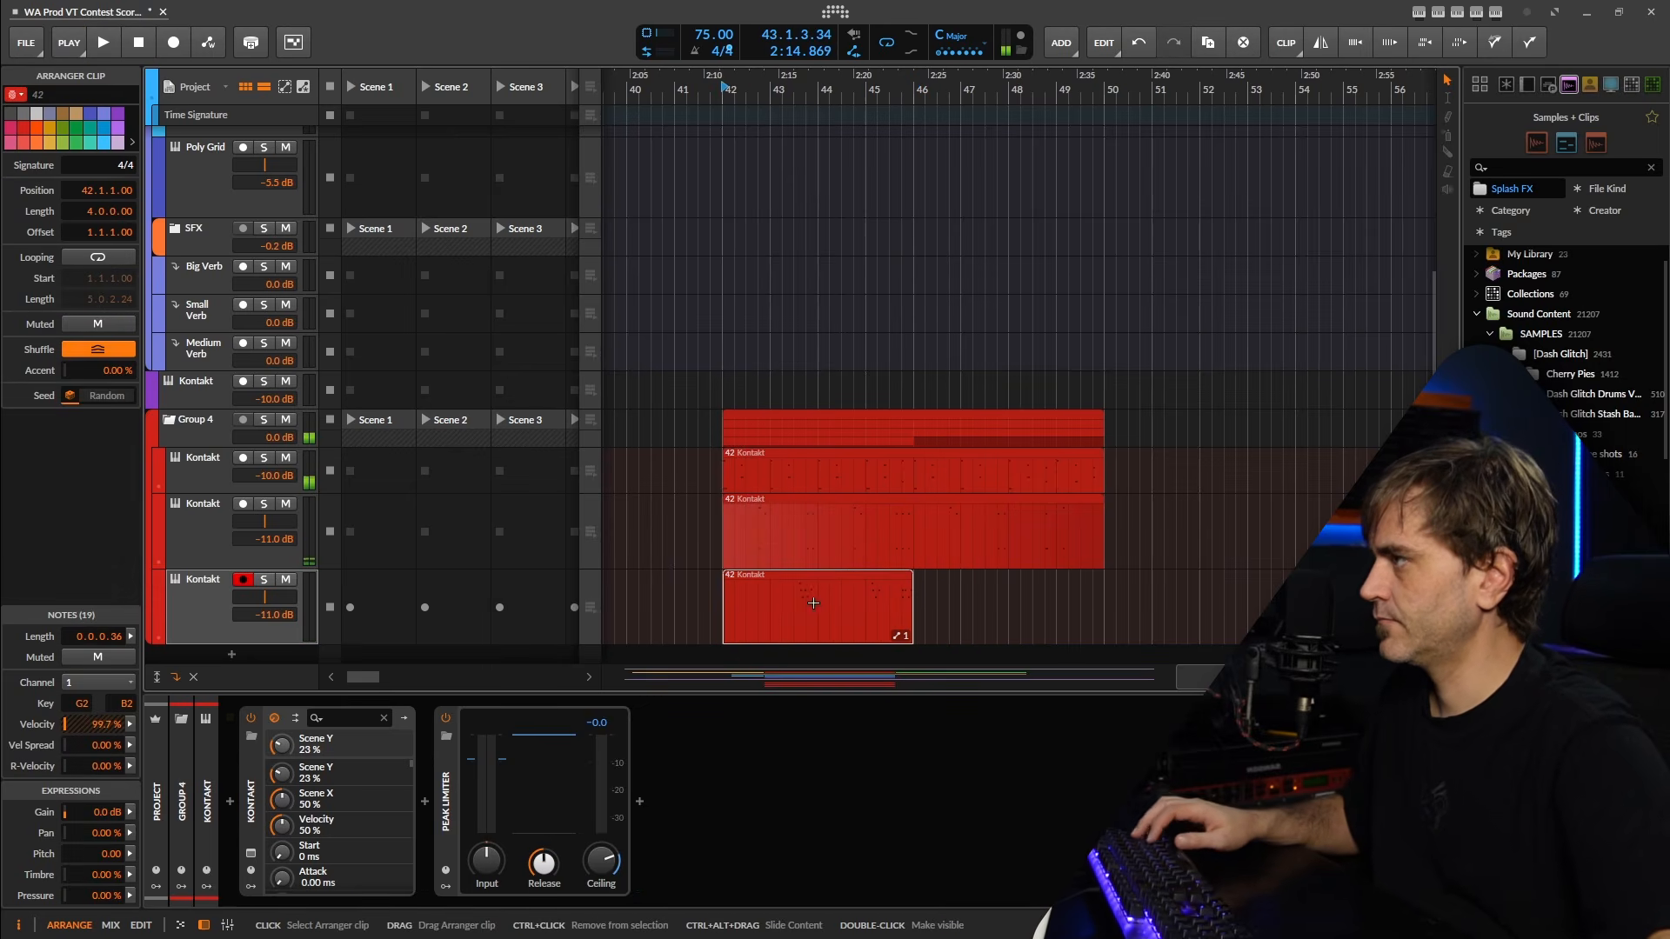
pyautogui.doubleClick(812, 601)
pyautogui.hotkey('ctrl', 'a')
pyautogui.press('space')
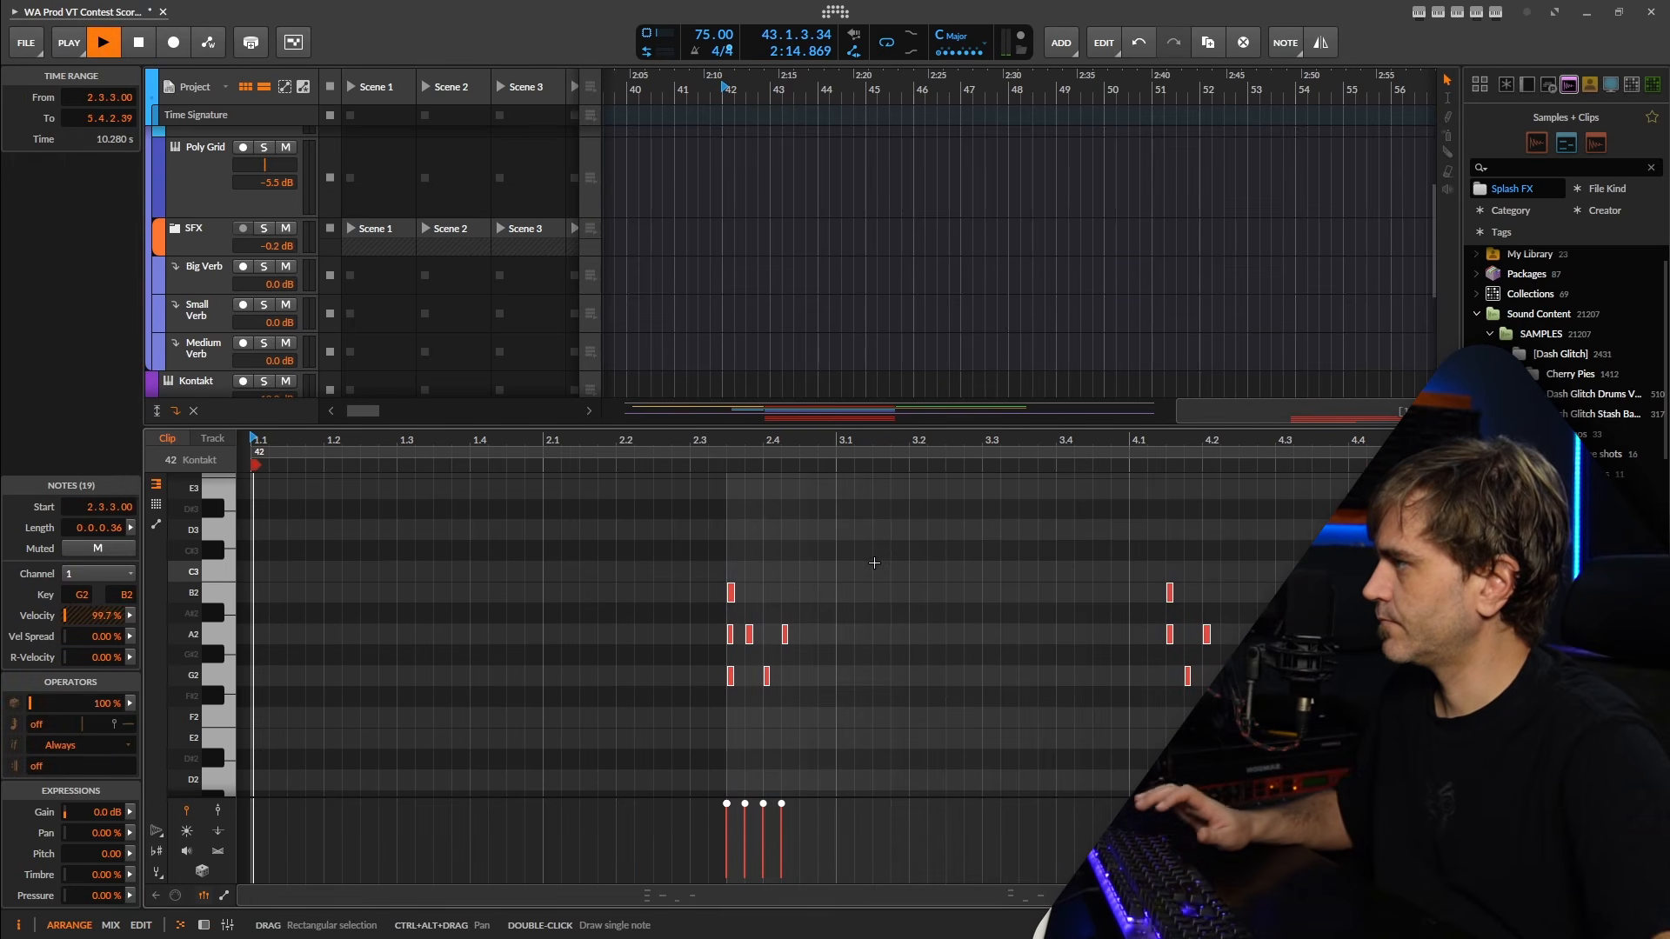
pyautogui.press('z')
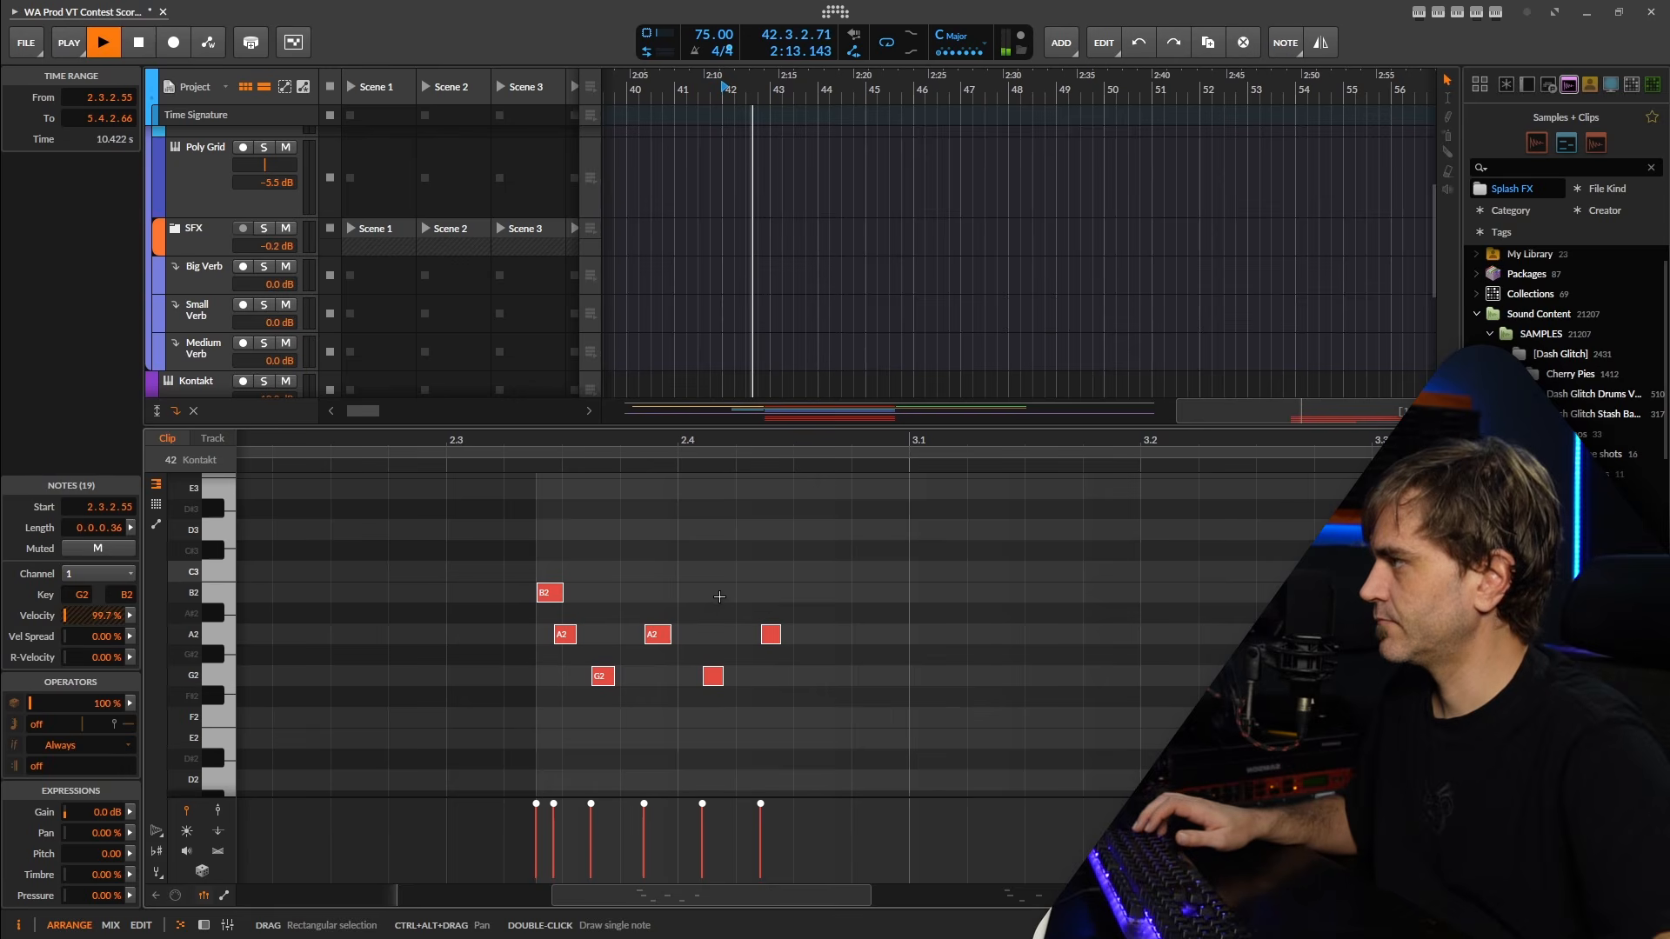
# Quantize all notes in the recorded clip to a straight 1/32 custom beat grid.
pyautogui.scroll(-5, 719, 597)
pyautogui.press('space')
pyautogui.press('space')
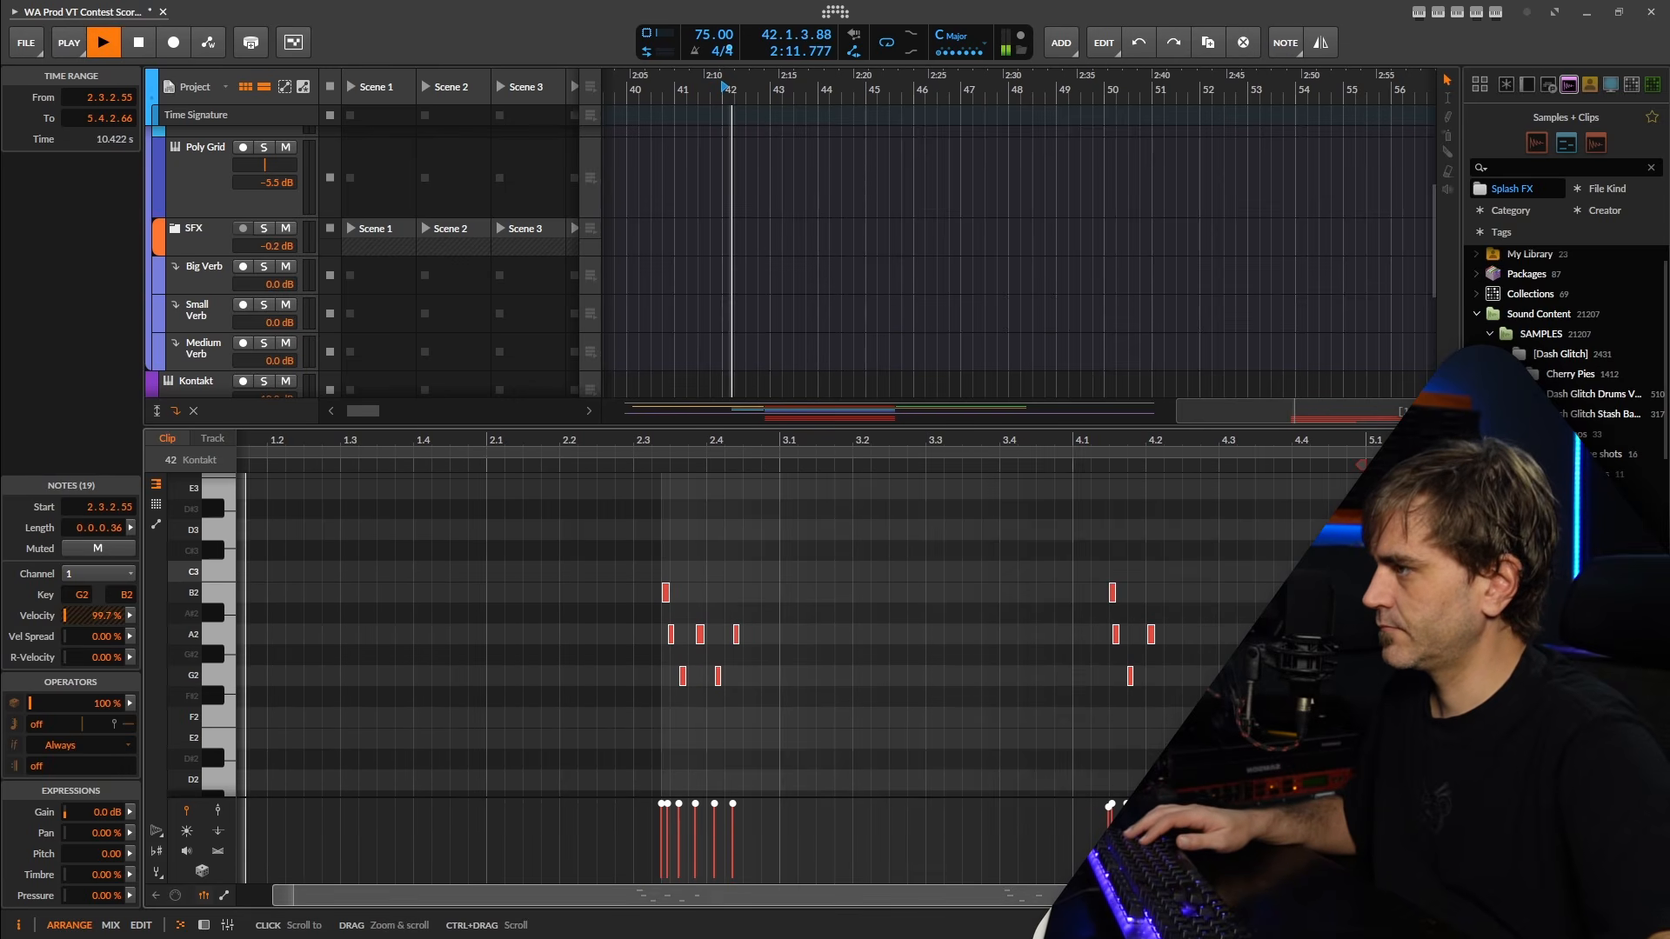
pyautogui.press('space')
pyautogui.press('q')
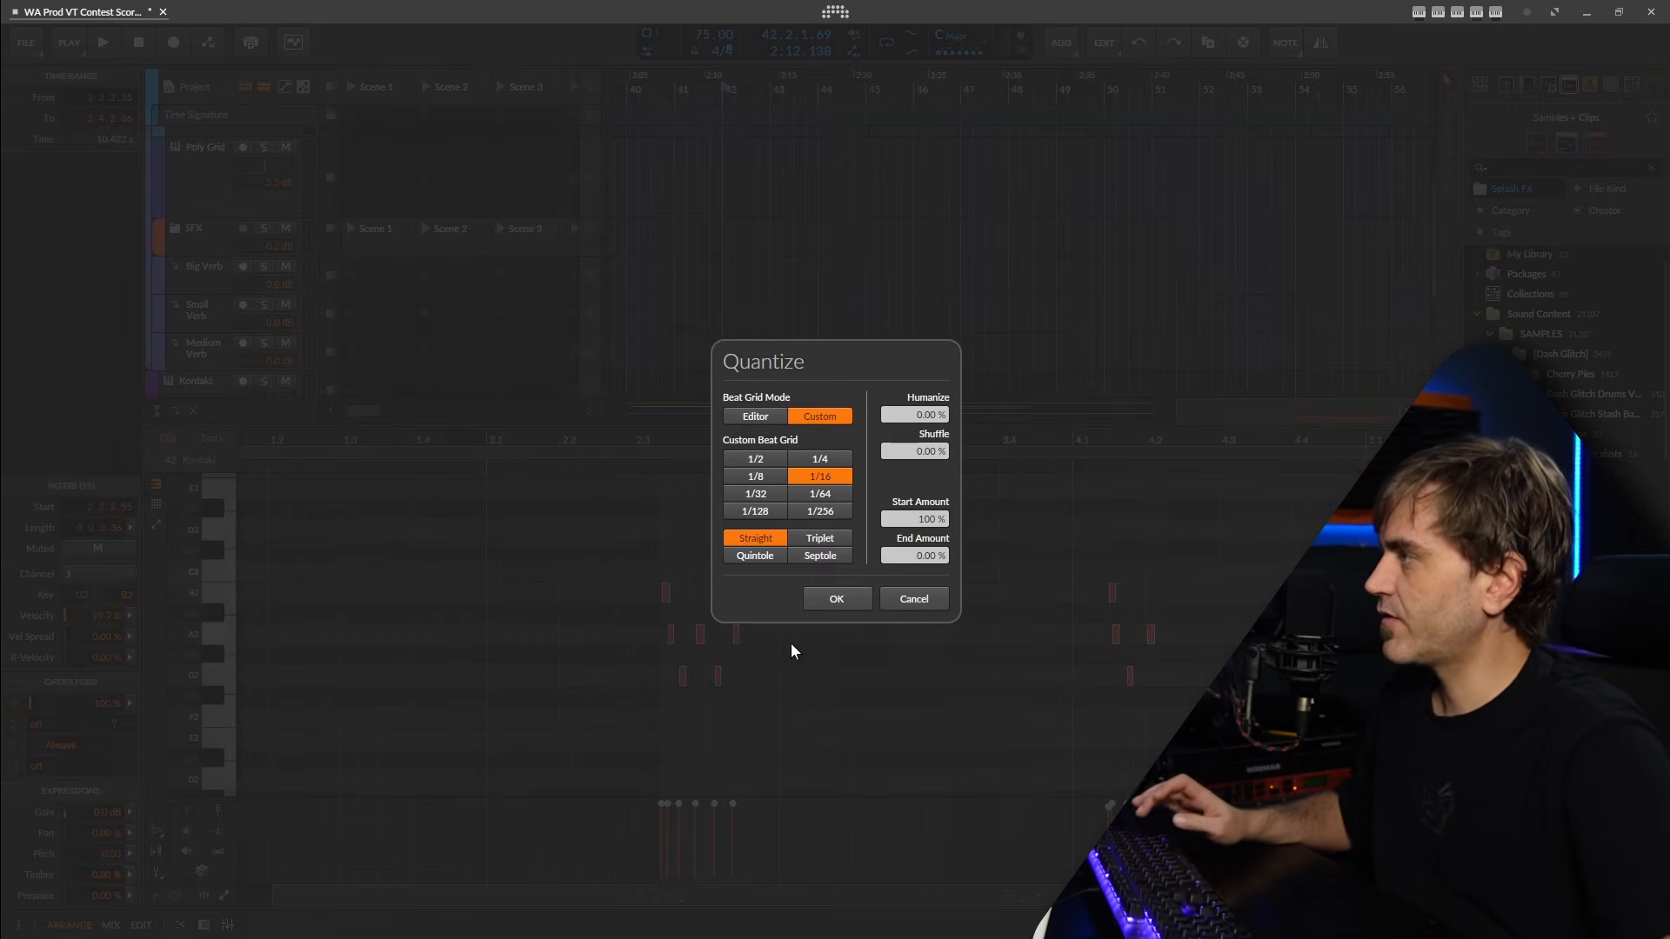
pyautogui.click(749, 491)
pyautogui.click(836, 599)
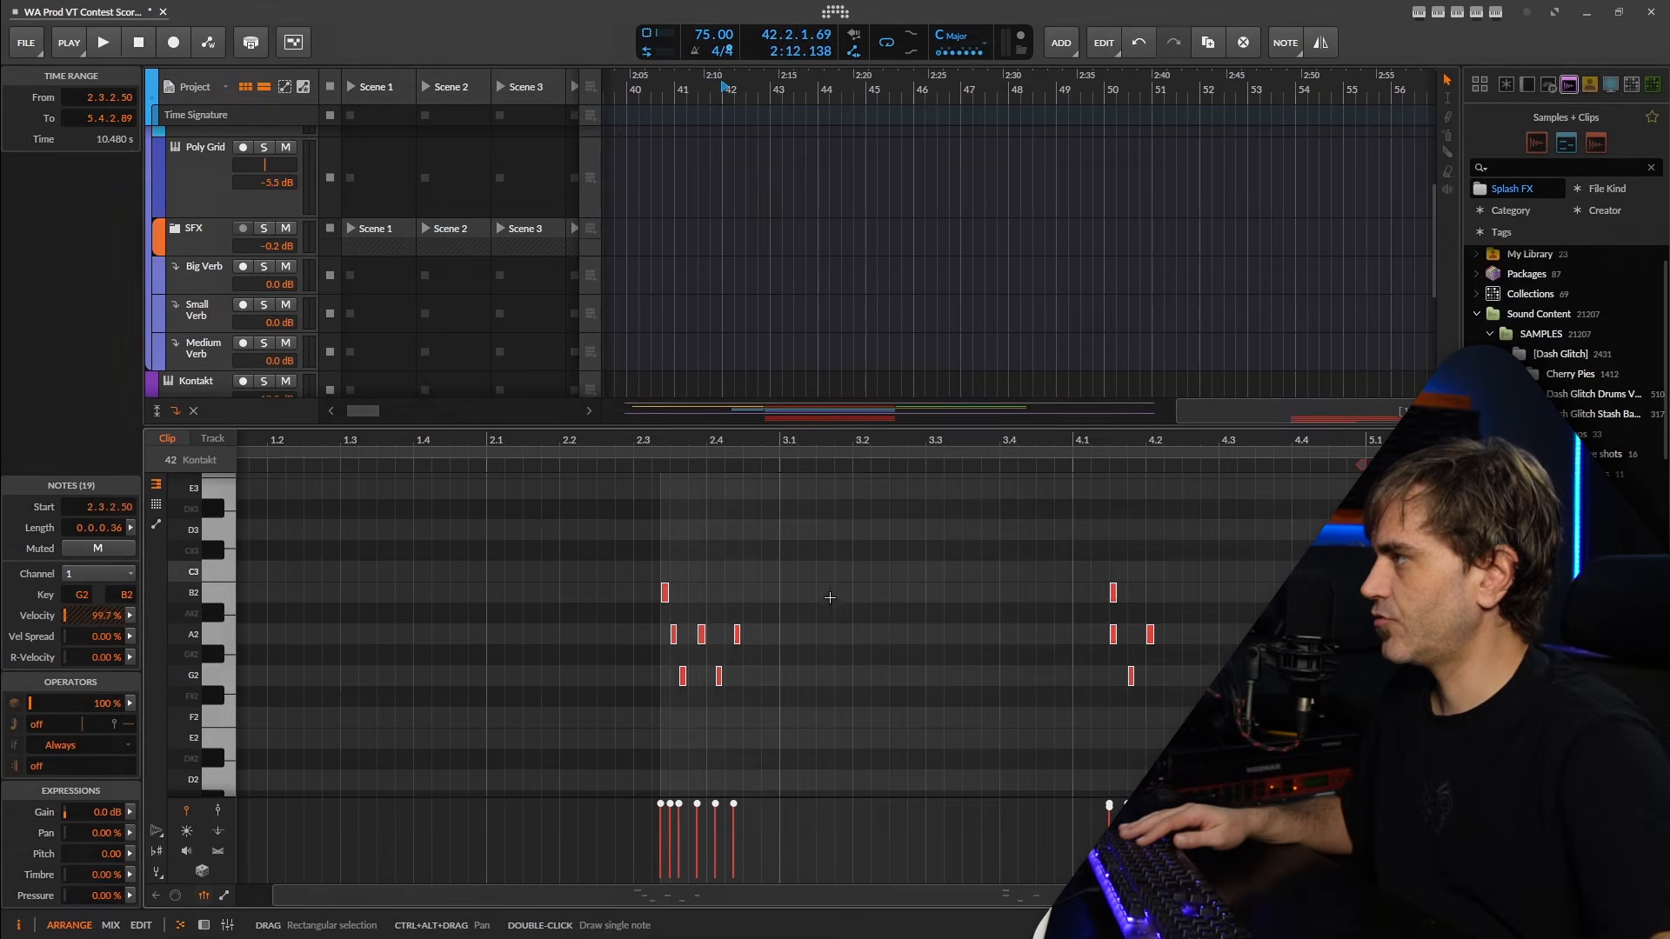
# Shift all the clip's notes later by one 1/32 step during playback, and deselect them.
pyautogui.press('space')
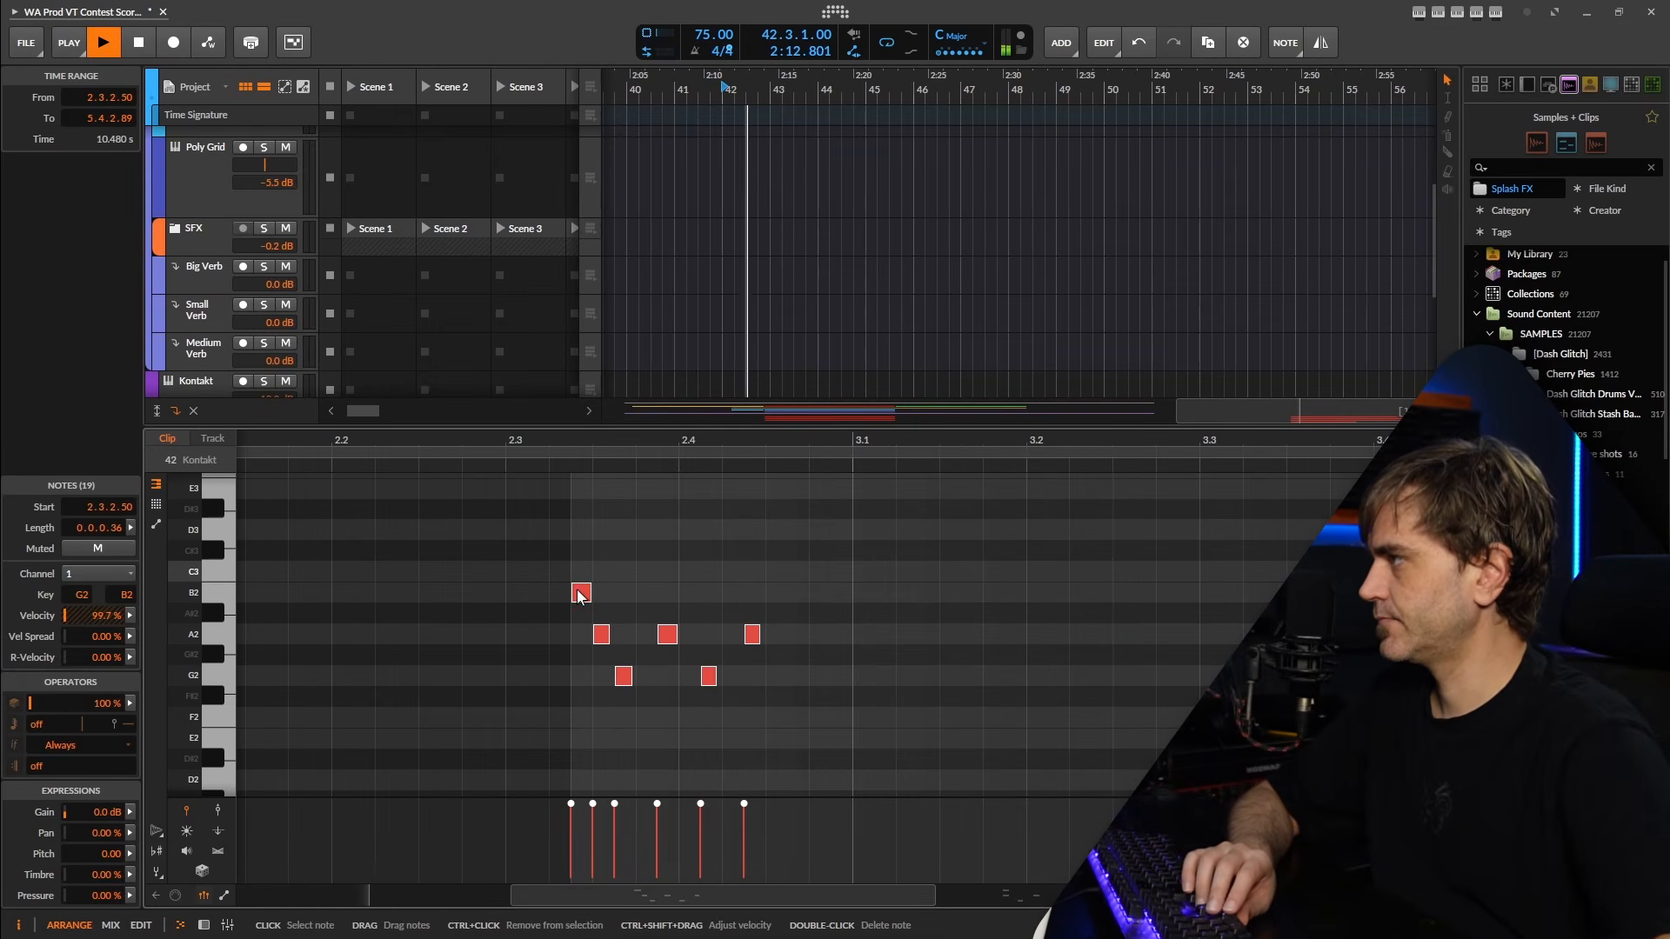
pyautogui.moveTo(580, 597); pyautogui.dragTo(601, 597)
pyautogui.click(738, 552)
pyautogui.scroll(-3, 809, 568)
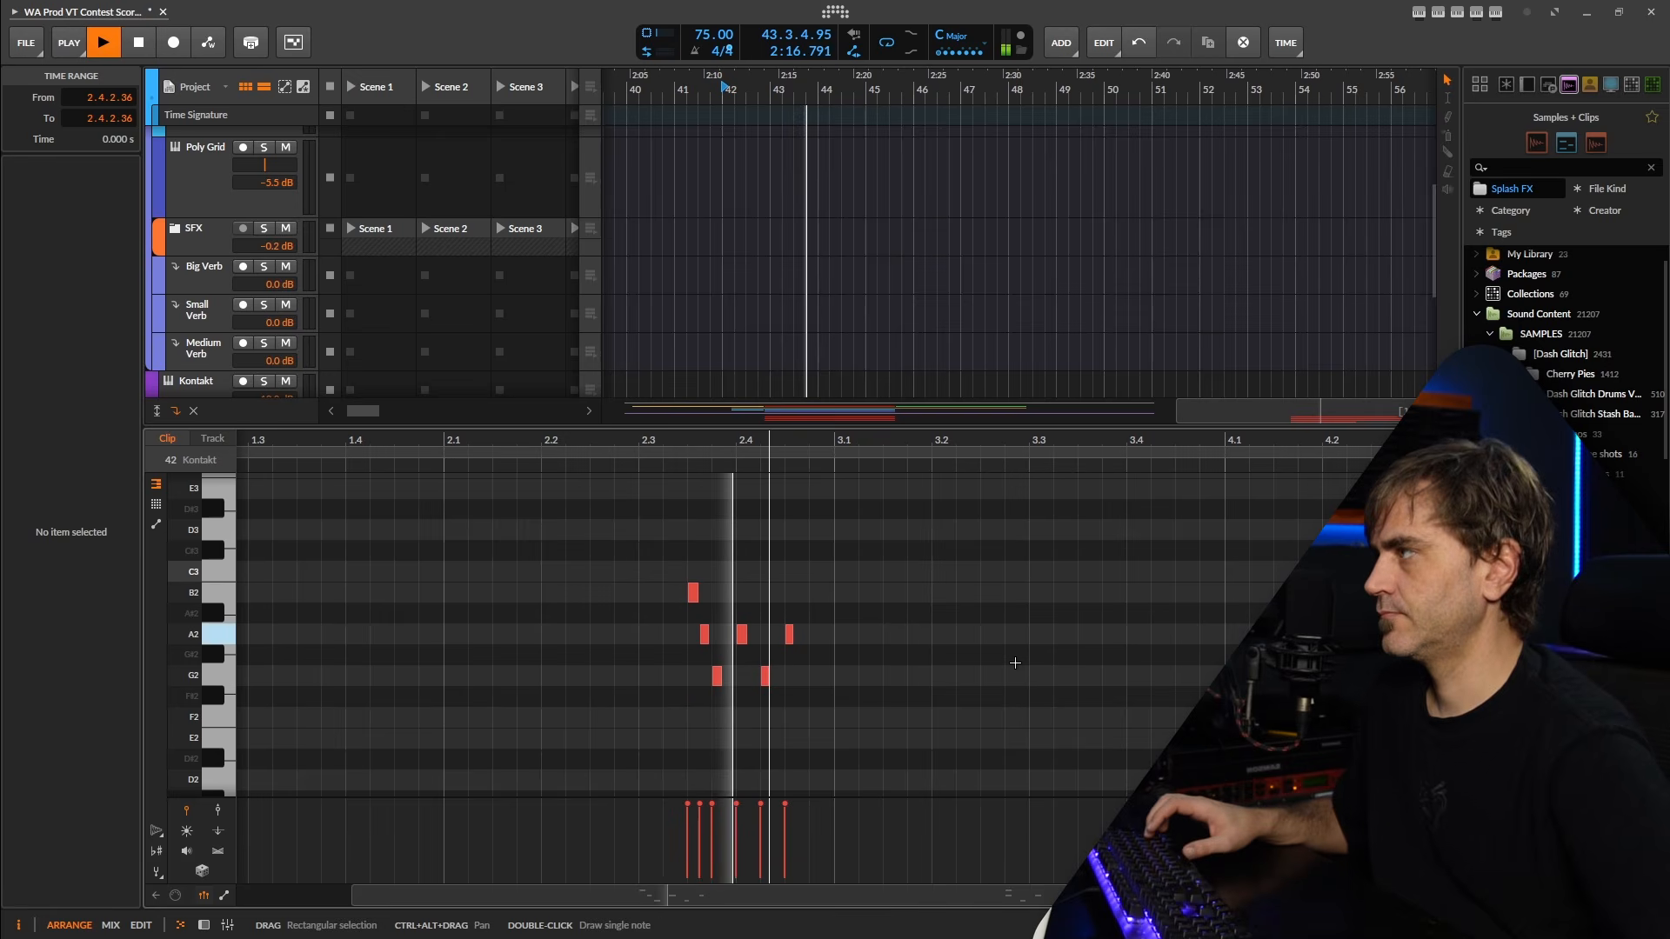
# Shift the G2 and two A2 notes near beat 4.2 later so they follow the B2 note instead of starting with it.
pyautogui.scroll(-3, 1003, 633)
pyautogui.scroll(4, 1251, 624)
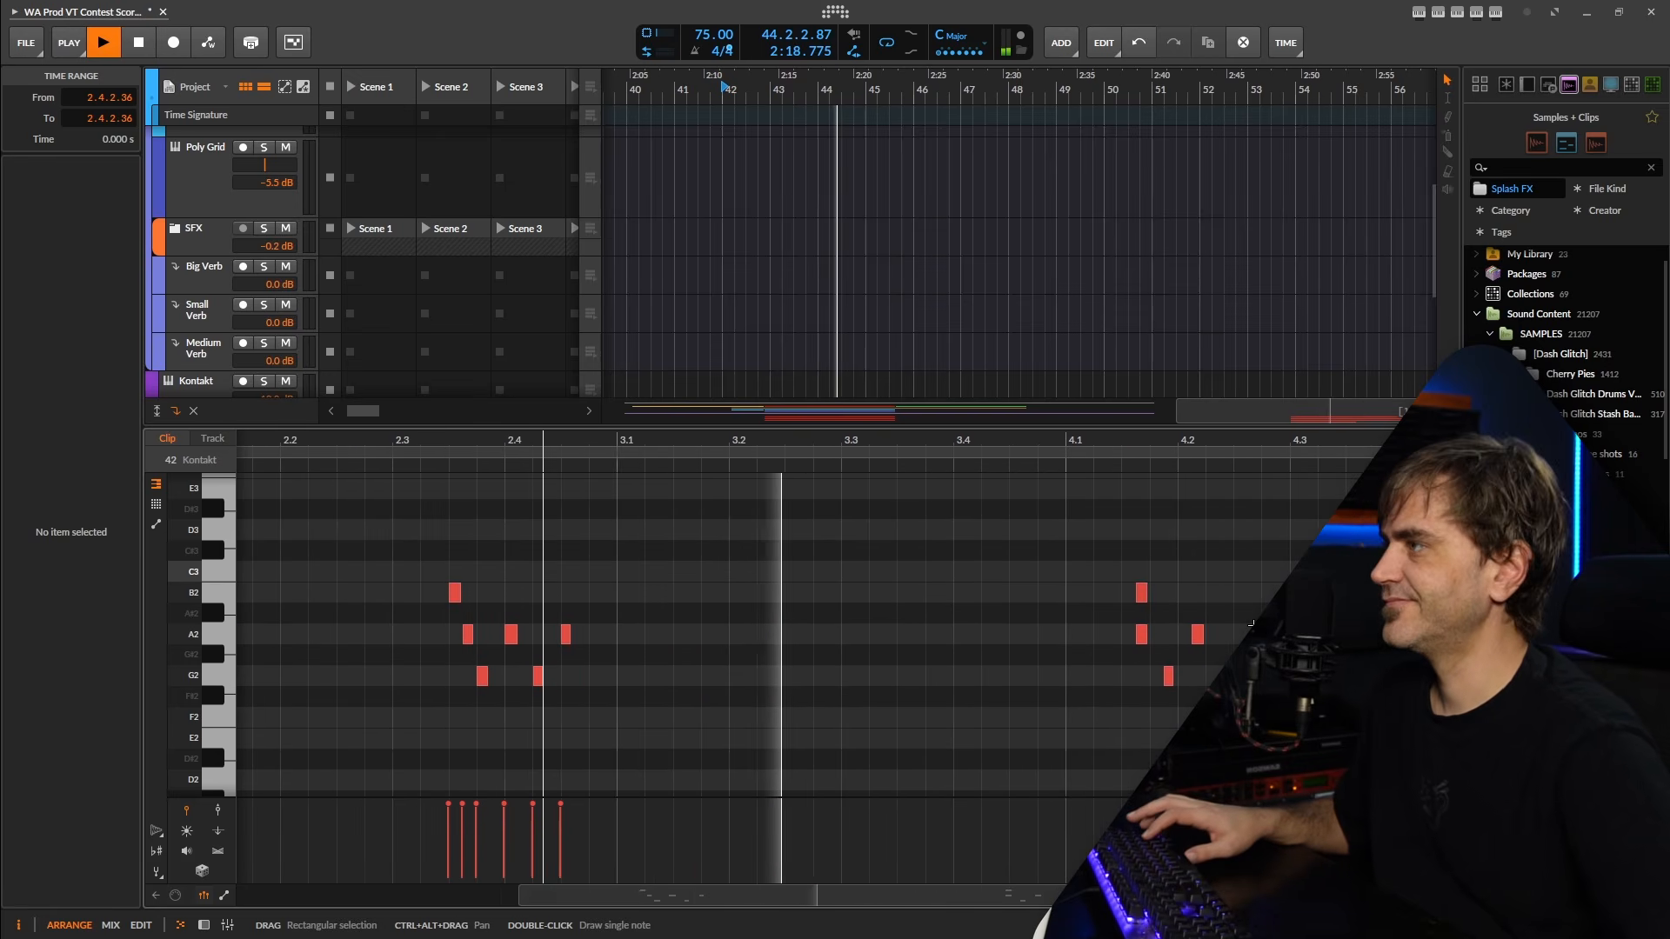
pyautogui.scroll(3, 1251, 623)
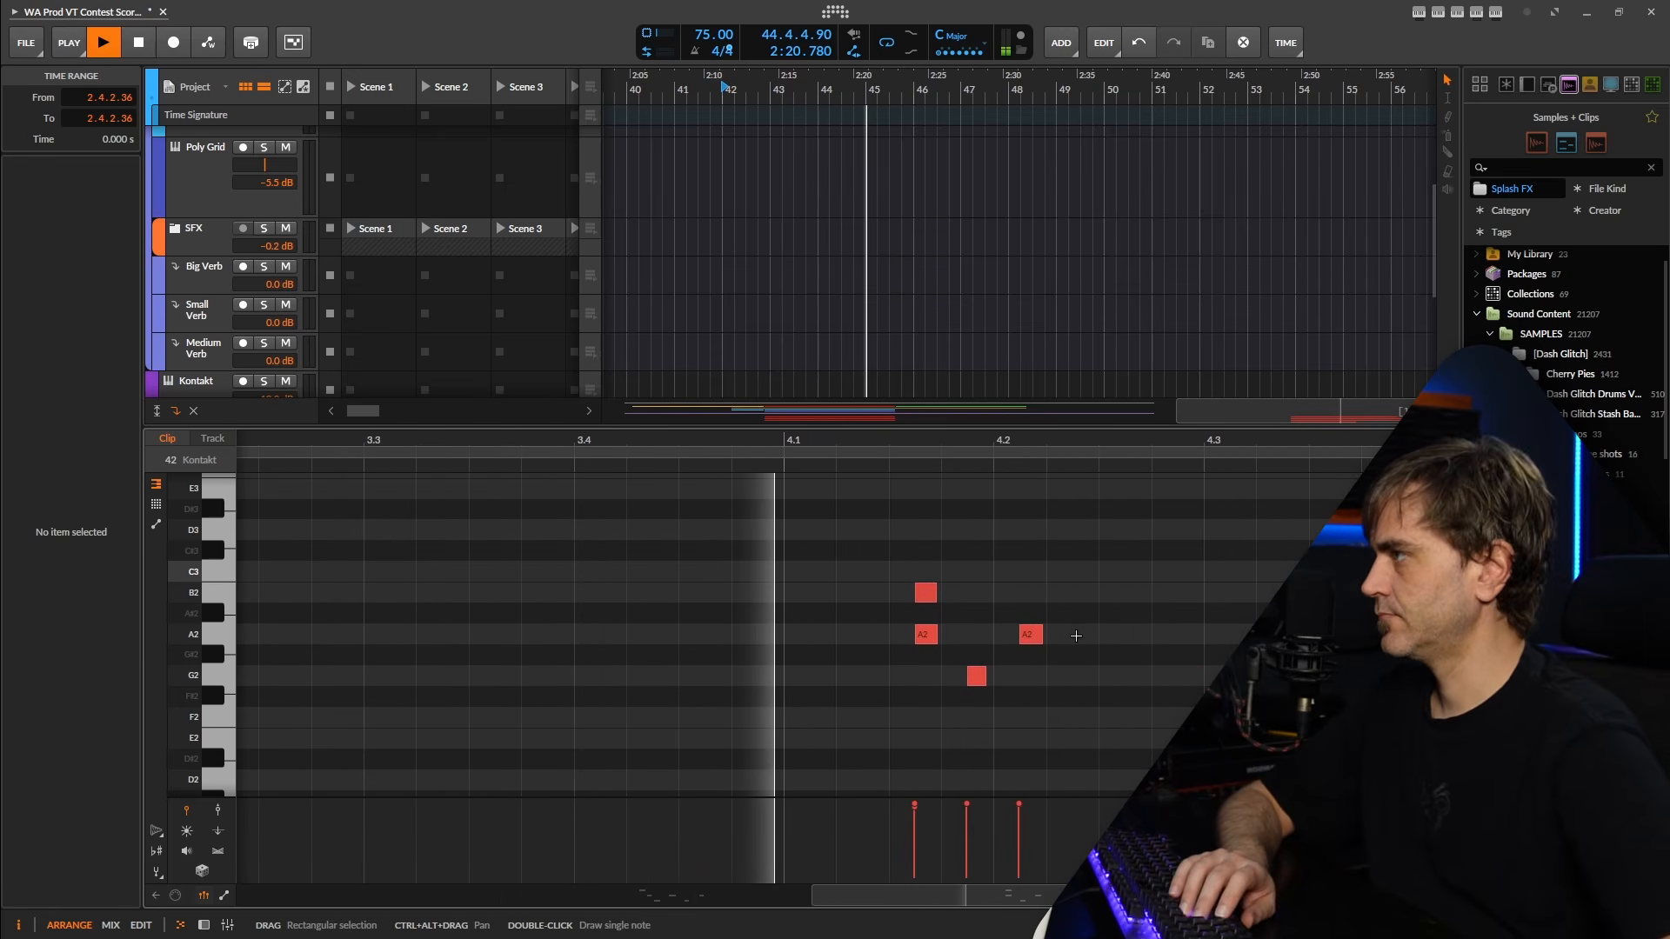
pyautogui.moveTo(1098, 633); pyautogui.dragTo(864, 693)
pyautogui.press('Right')
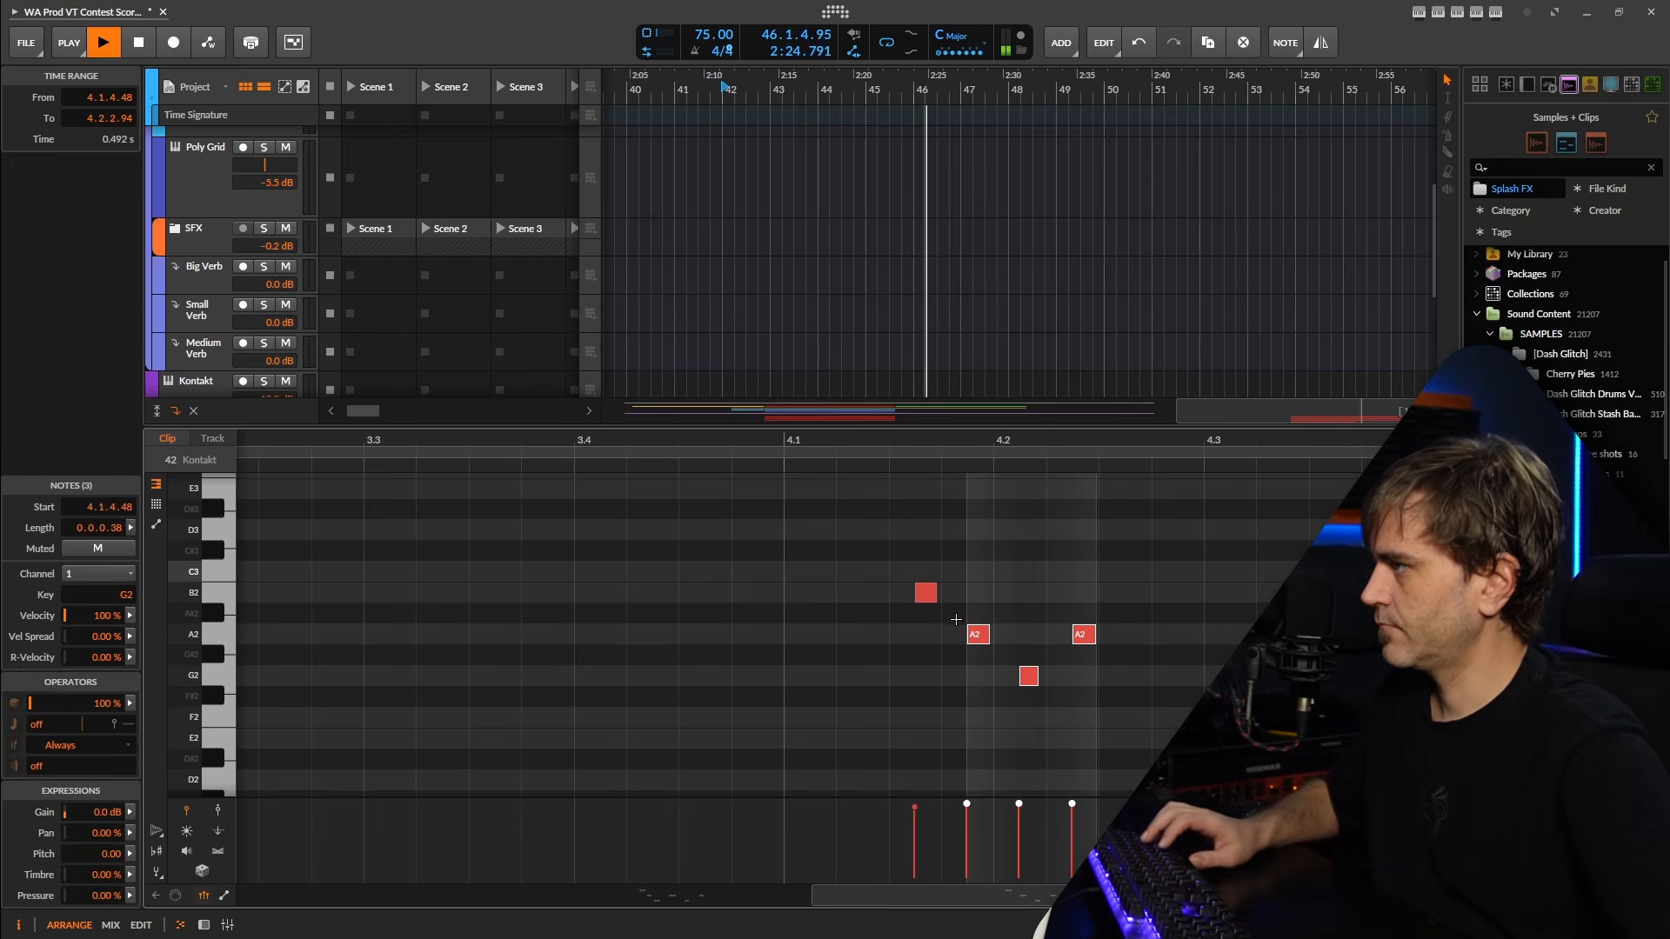
pyautogui.press('Delete')
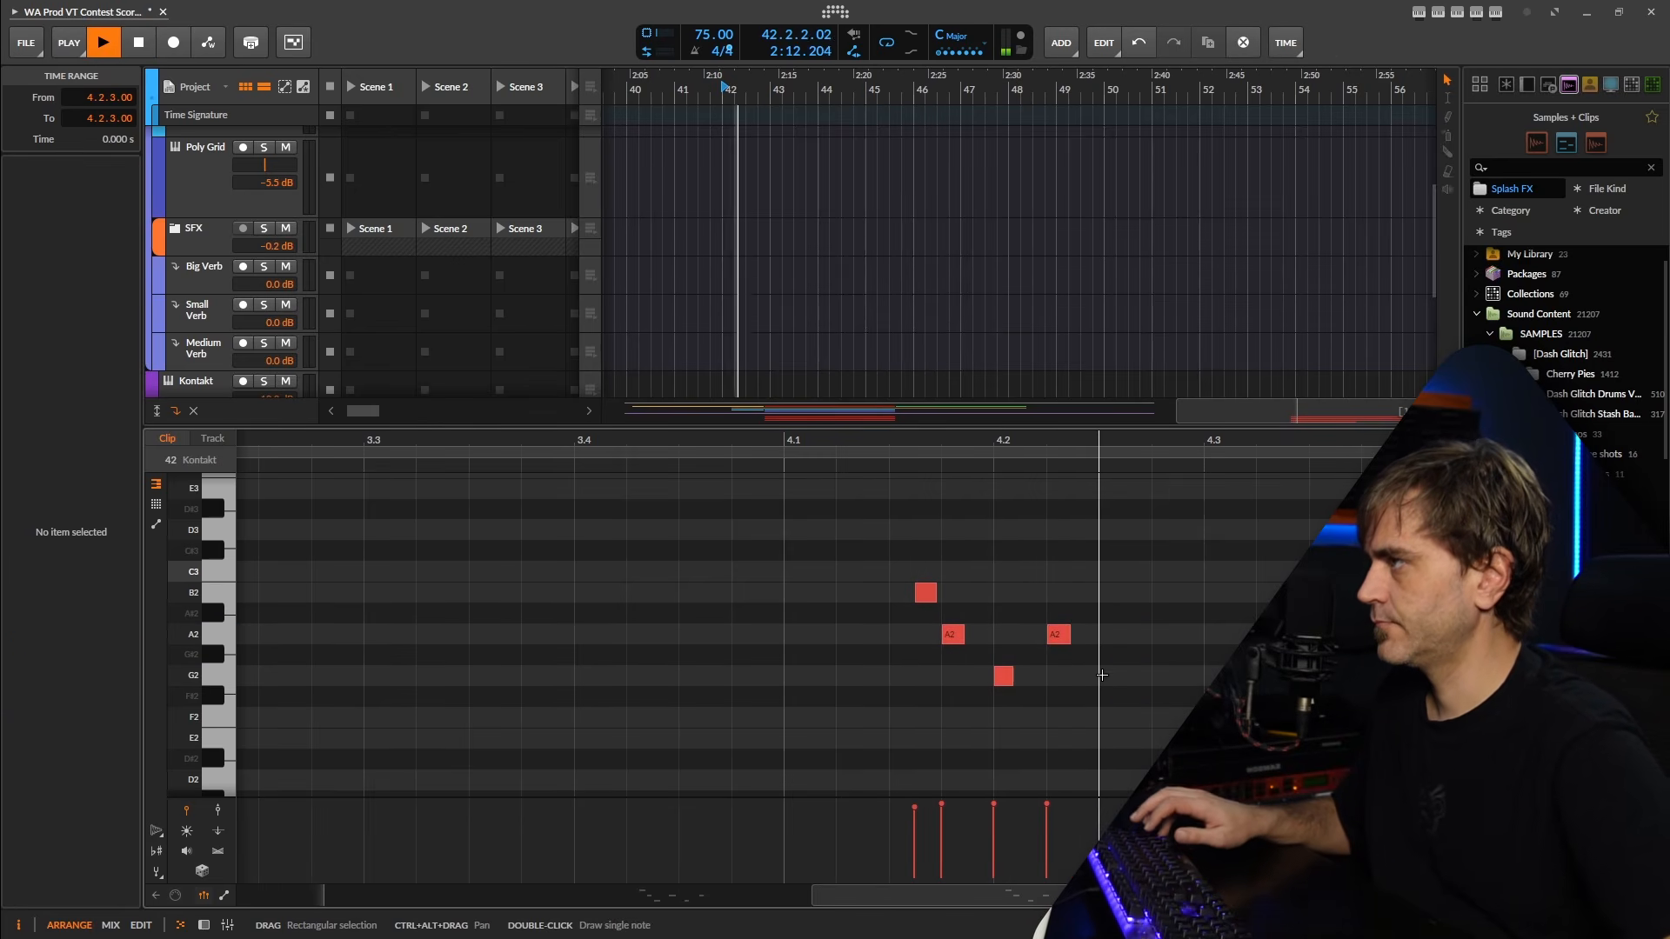
pyautogui.scroll(-3, 1030, 676)
pyautogui.scroll(3, 1030, 675)
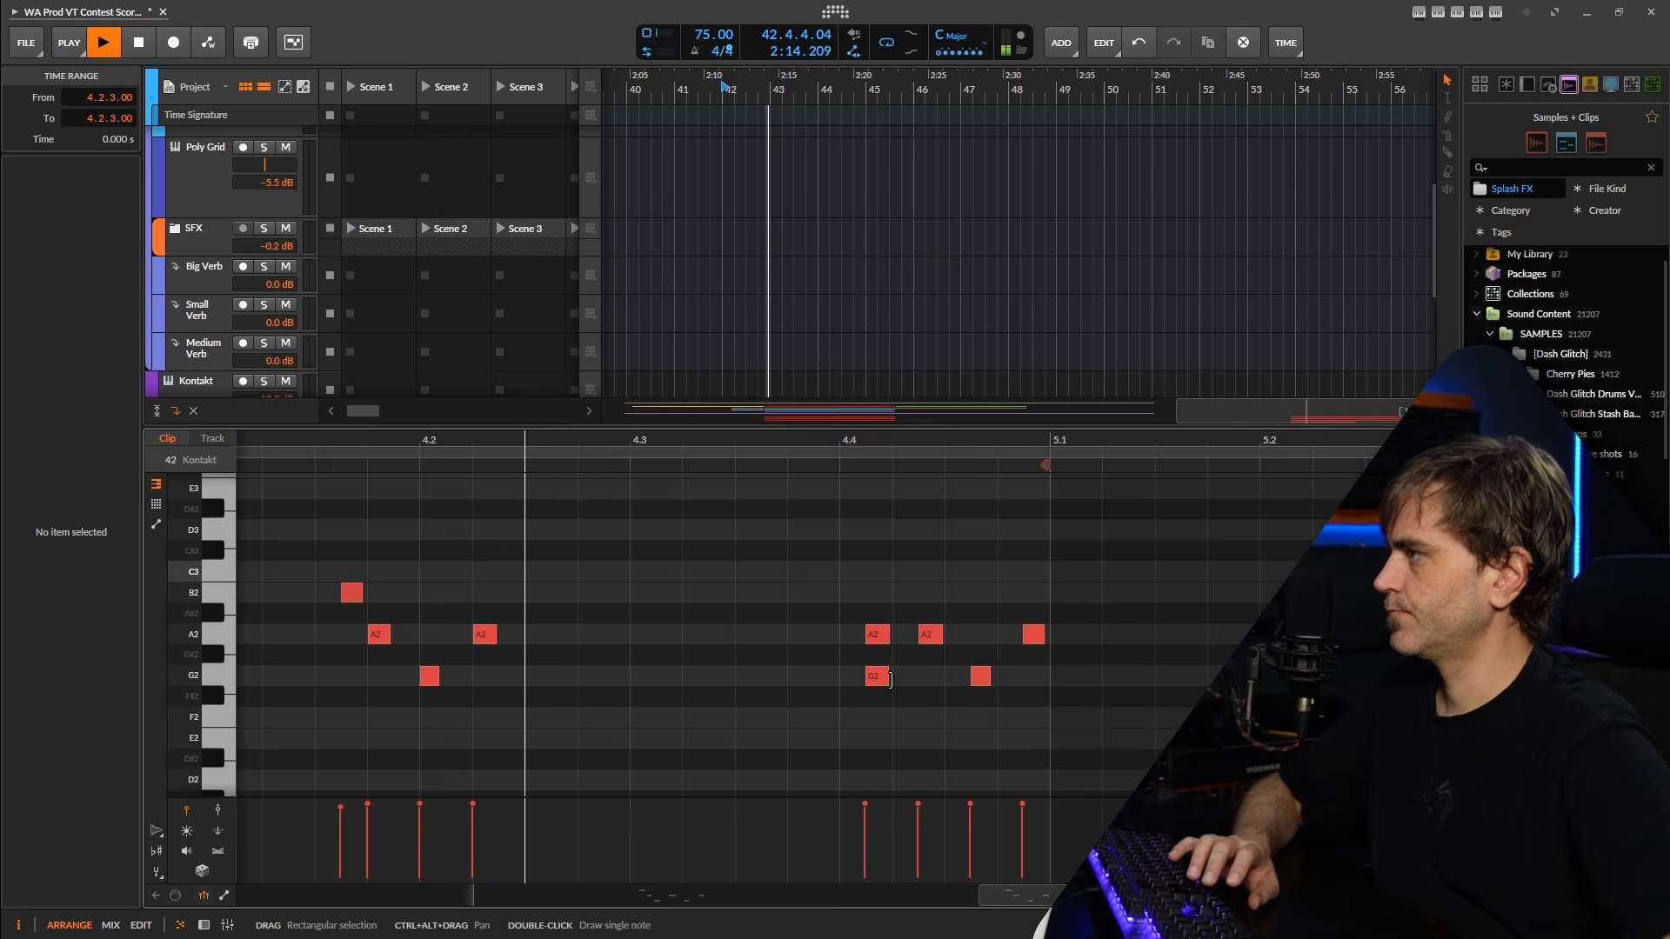
# Separate the stacked notes in the clip's last group after beat 4.4, making A2 and G2 alternate.
pyautogui.moveTo(890, 679); pyautogui.dragTo(957, 681)
pyautogui.click(982, 678)
pyautogui.moveTo(1035, 644); pyautogui.dragTo(1010, 645)
pyautogui.scroll(-1, 1045, 645)
pyautogui.scroll(-3, 1047, 647)
pyautogui.scroll(3, 949, 674)
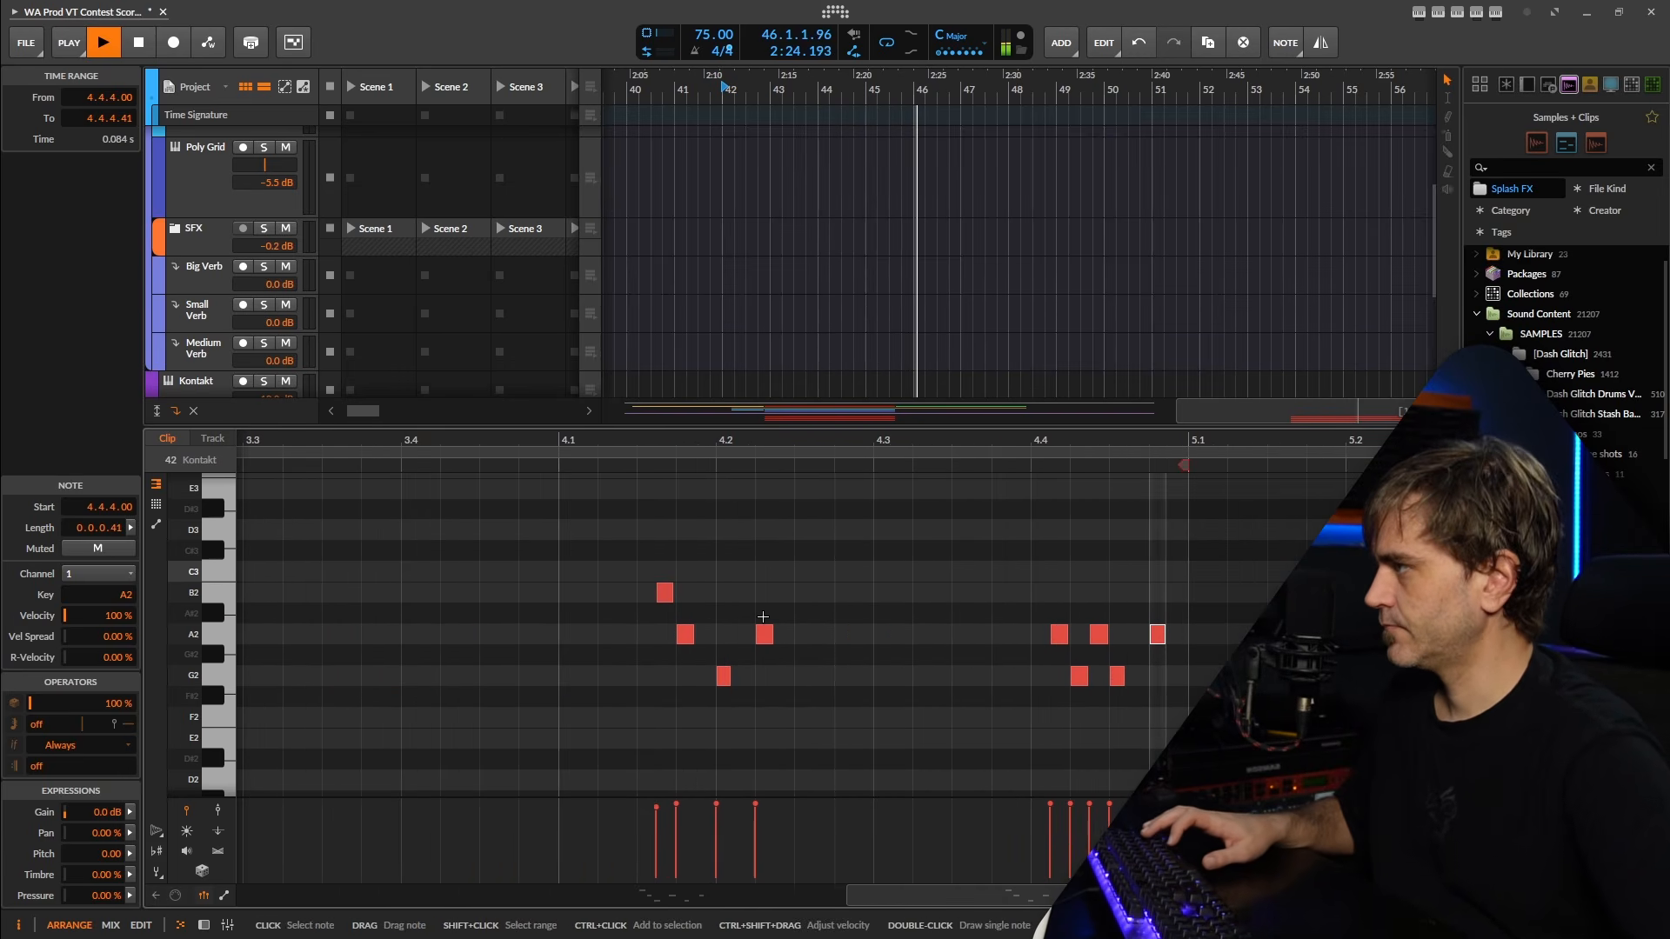
# Place the recorded clip at bar 10, time-stretch it to a length of two bars, and play it back.
pyautogui.press('space')
pyautogui.moveTo(698, 581); pyautogui.dragTo(648, 635)
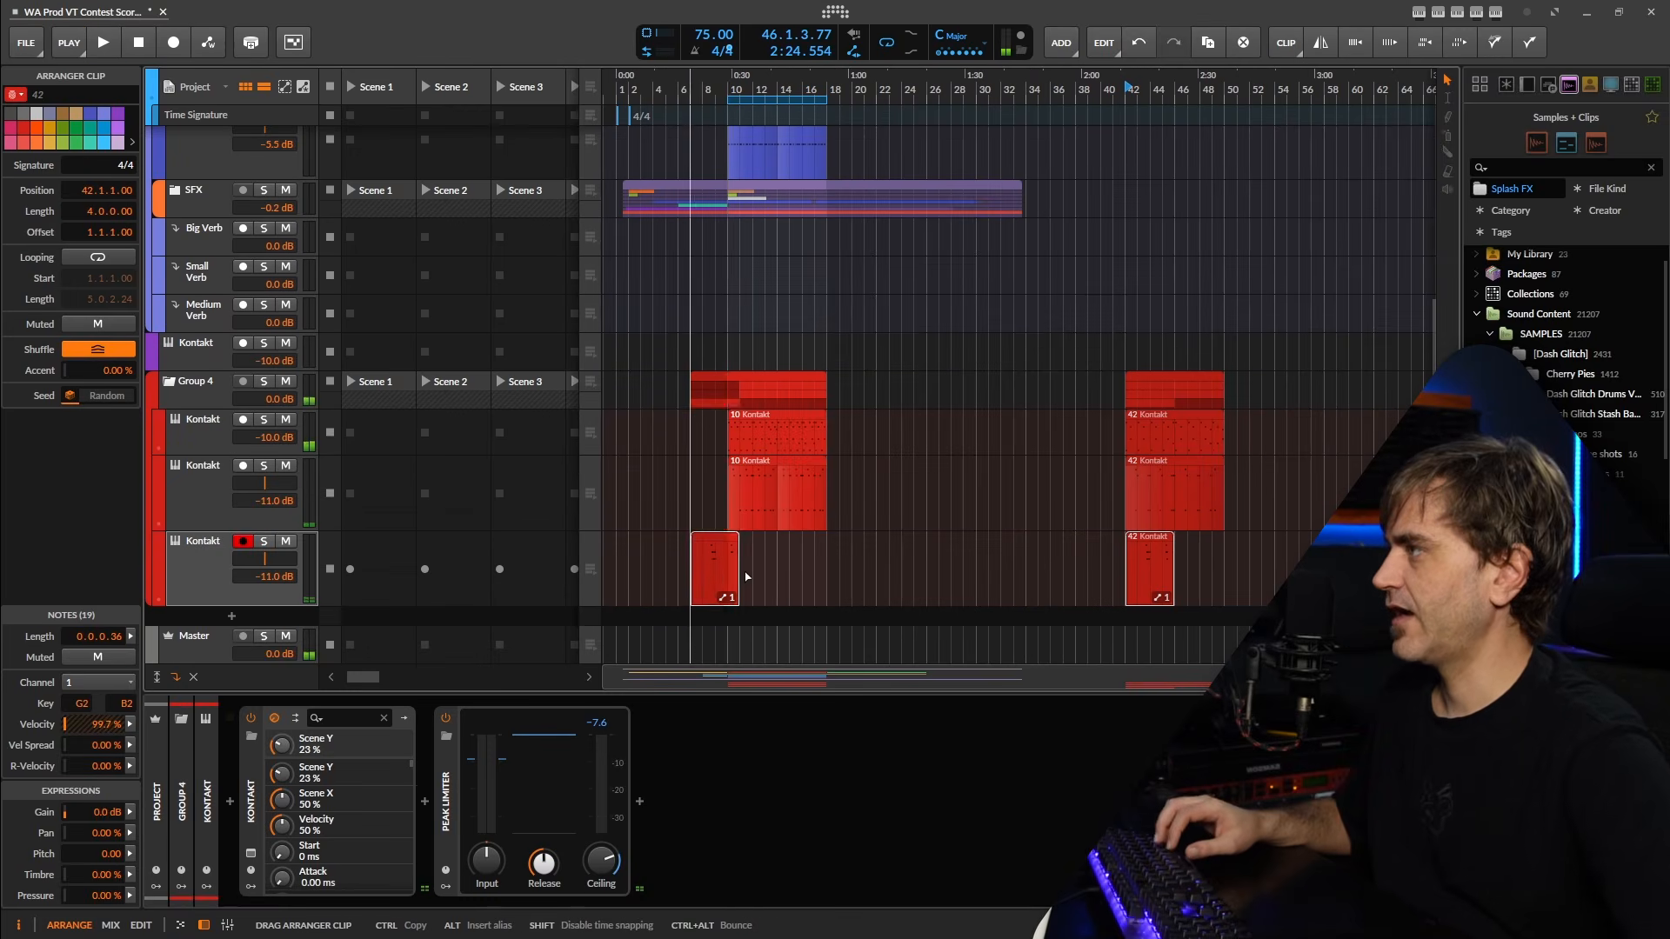
pyautogui.hotkey('ctrl', 'z')
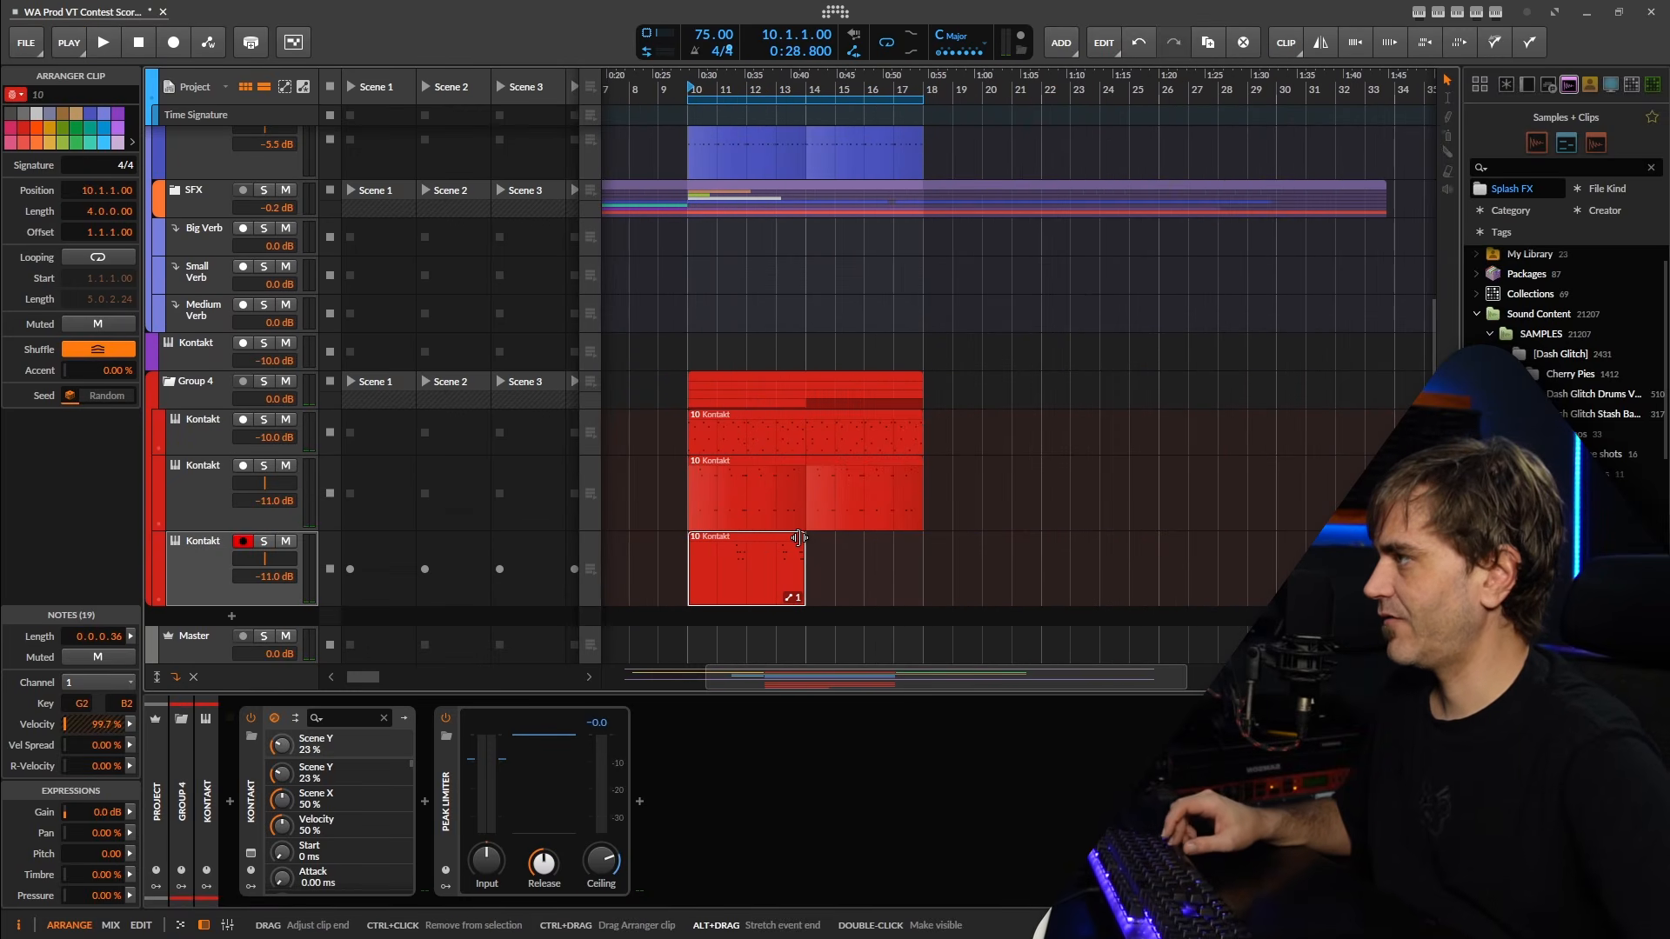
pyautogui.moveTo(787, 537); pyautogui.dragTo(729, 539)
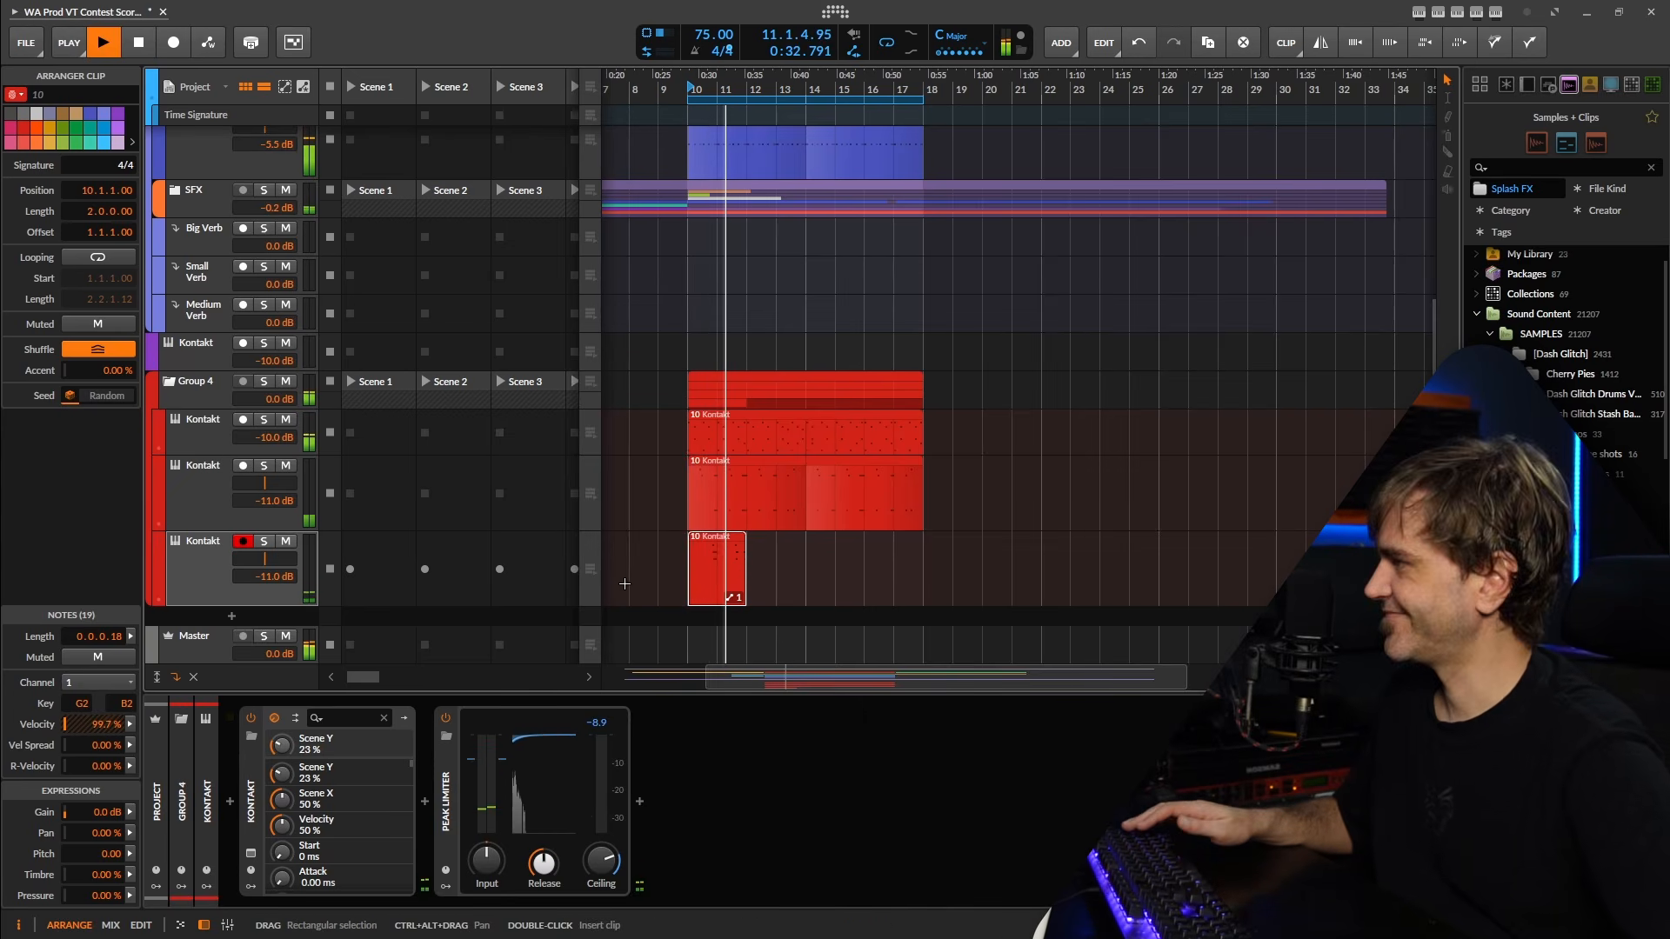
pyautogui.press('space')
# Open the stretched clip for note editing and shape a rising velocity ramp across its first six-note group.
pyautogui.doubleClick(714, 569)
pyautogui.moveTo(646, 577); pyautogui.dragTo(830, 787)
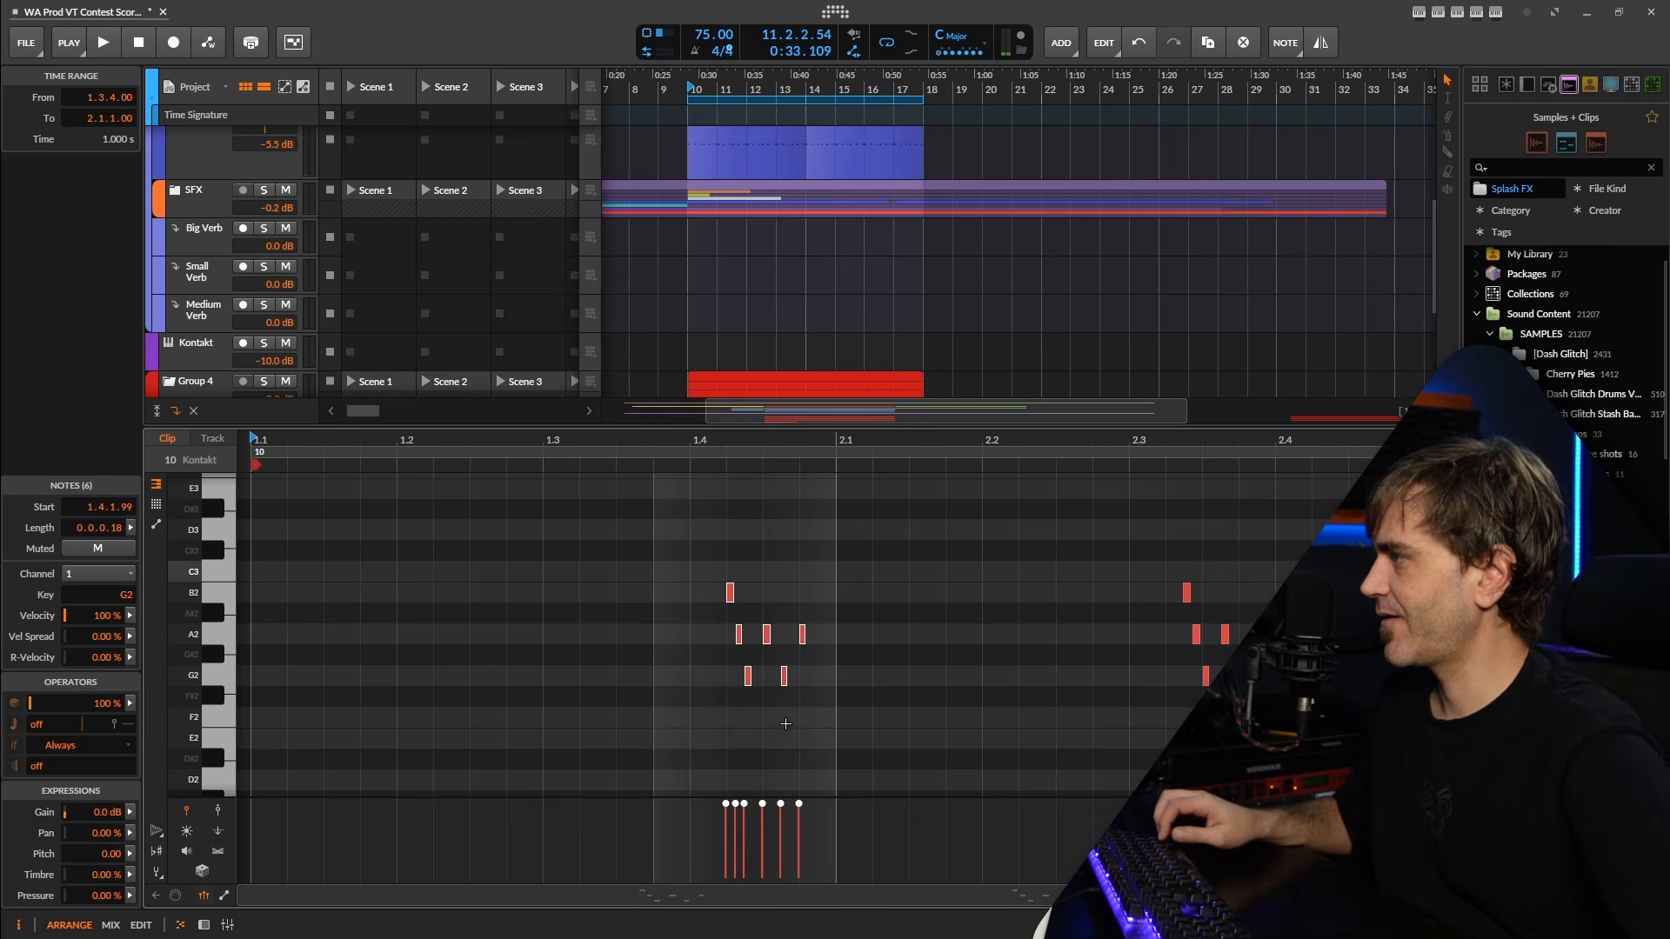
pyautogui.scroll(3, 768, 743)
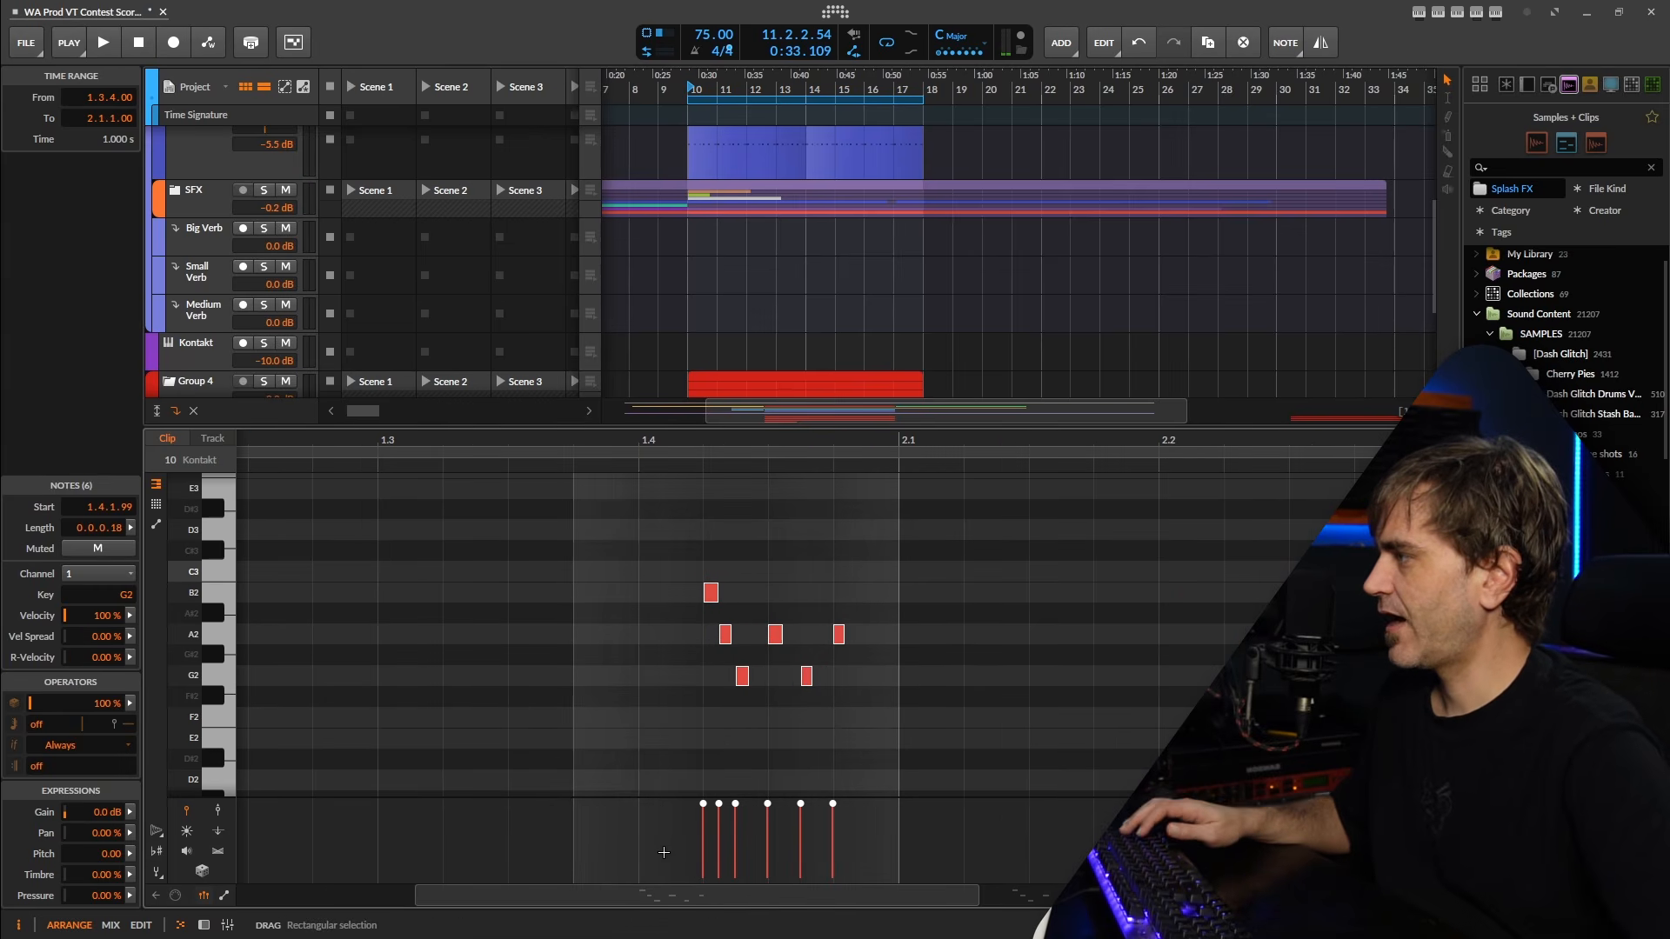
pyautogui.click(673, 692)
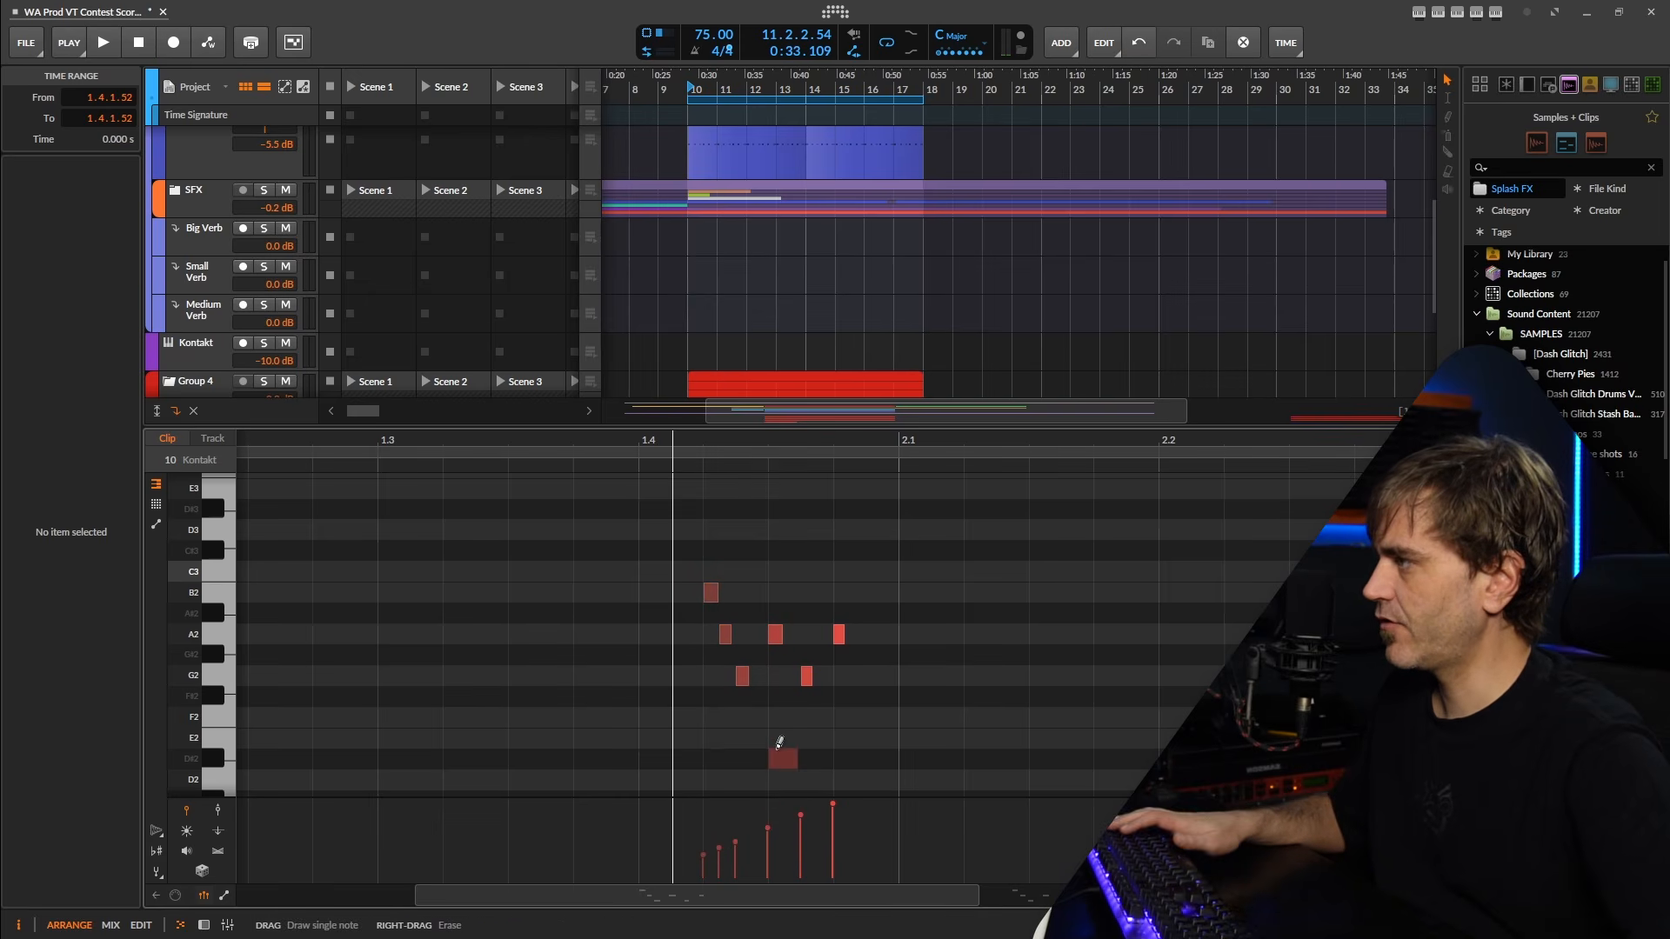
# Refine the ramp during playback by setting the middle A2 note's velocity to 86.2% and the last G2 note's to 71.6%.
pyautogui.scroll(-5, 1006, 730)
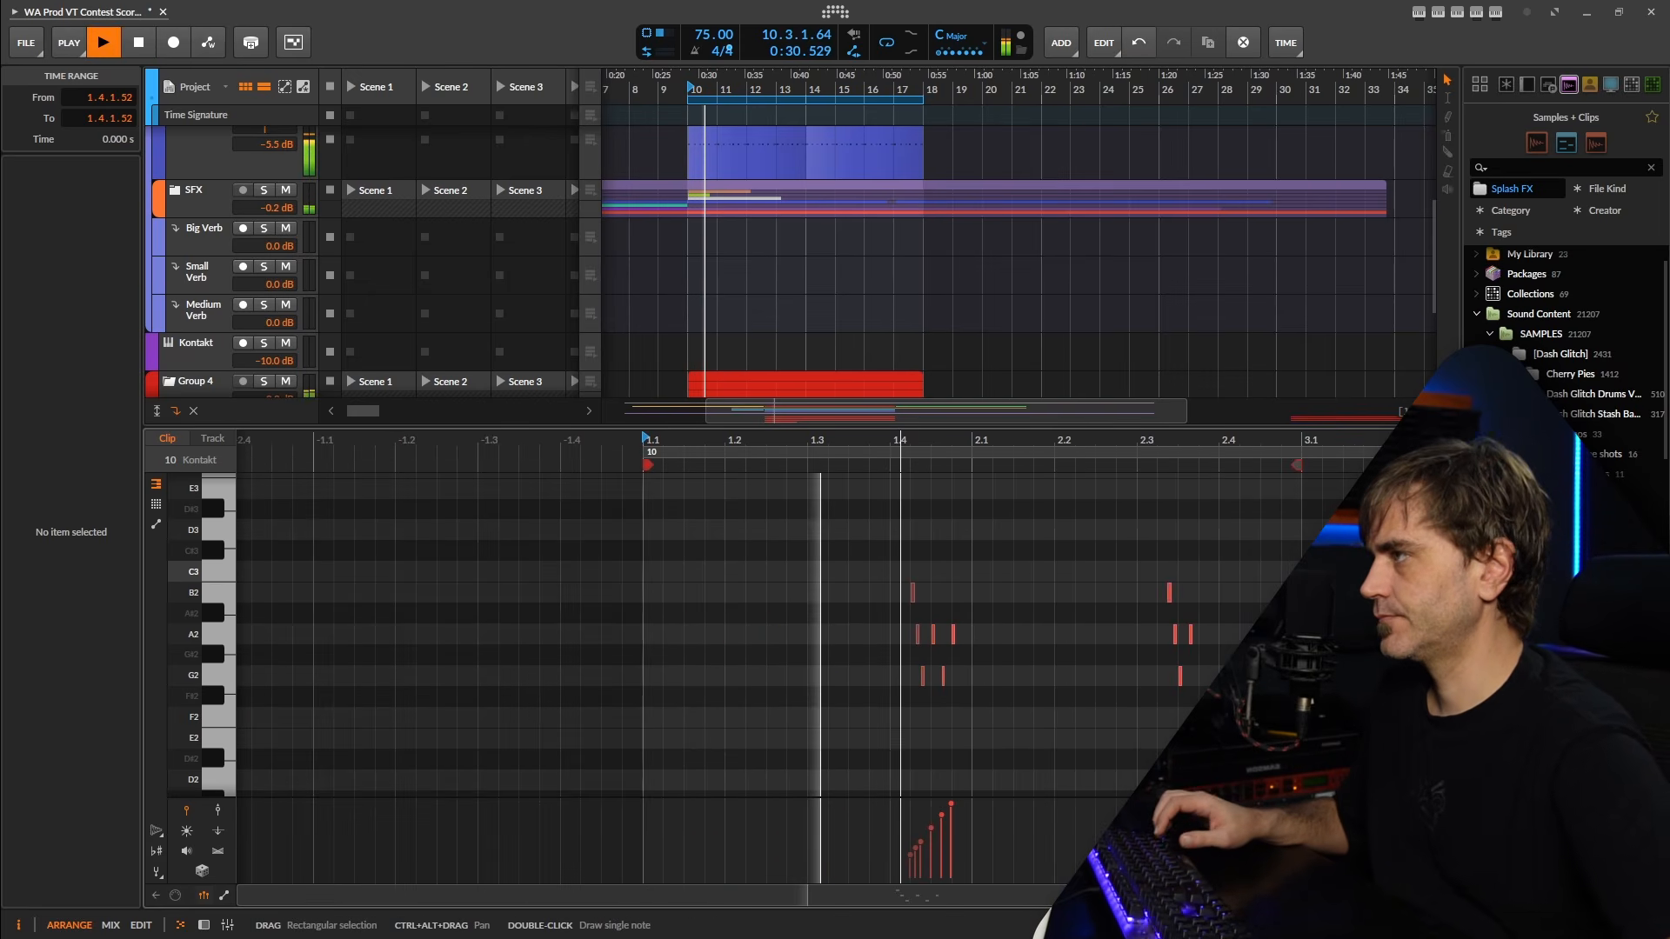
pyautogui.moveTo(1009, 728); pyautogui.dragTo(719, 722)
pyautogui.scroll(4, 719, 722)
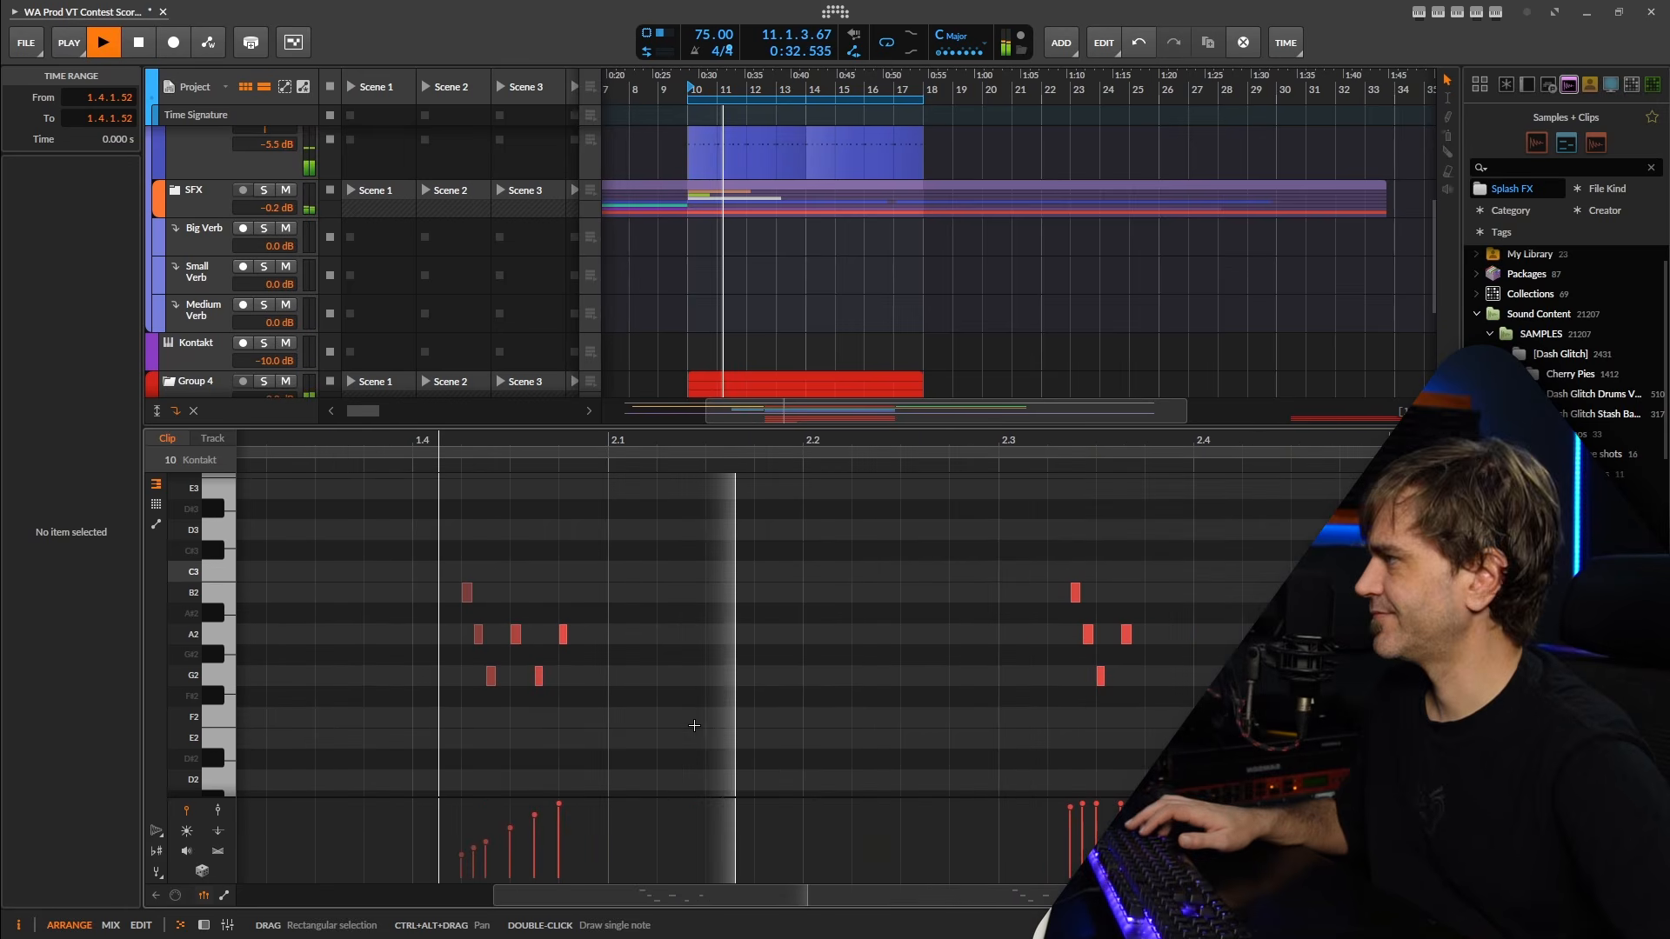
pyautogui.press('space')
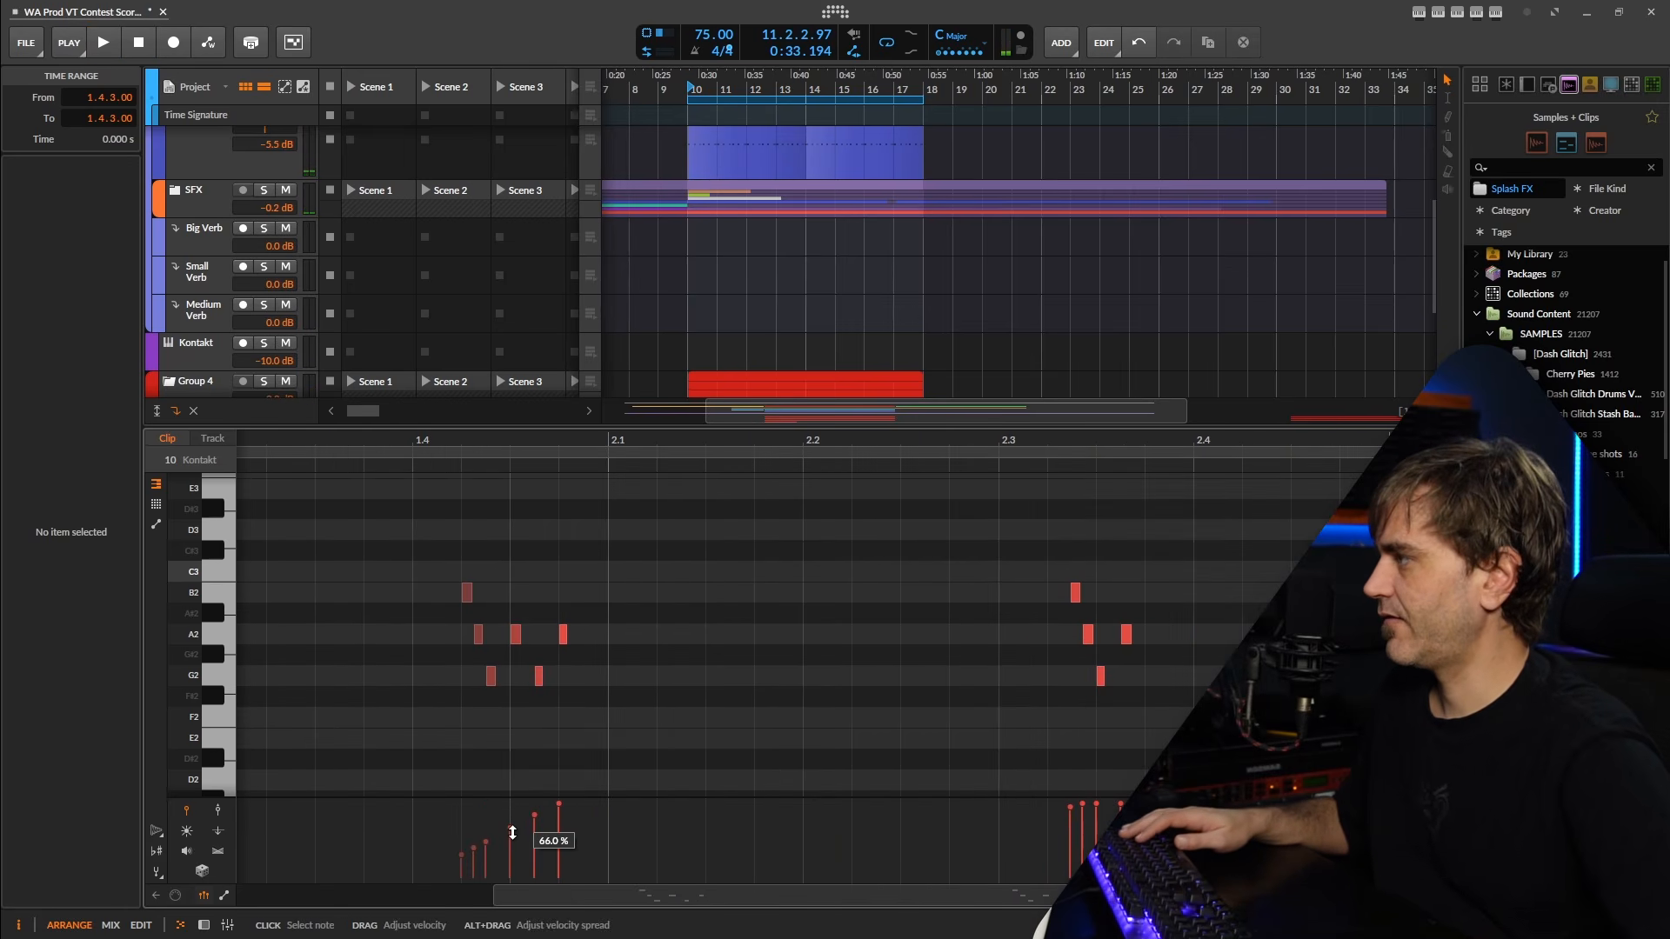
pyautogui.moveTo(512, 834); pyautogui.dragTo(509, 815)
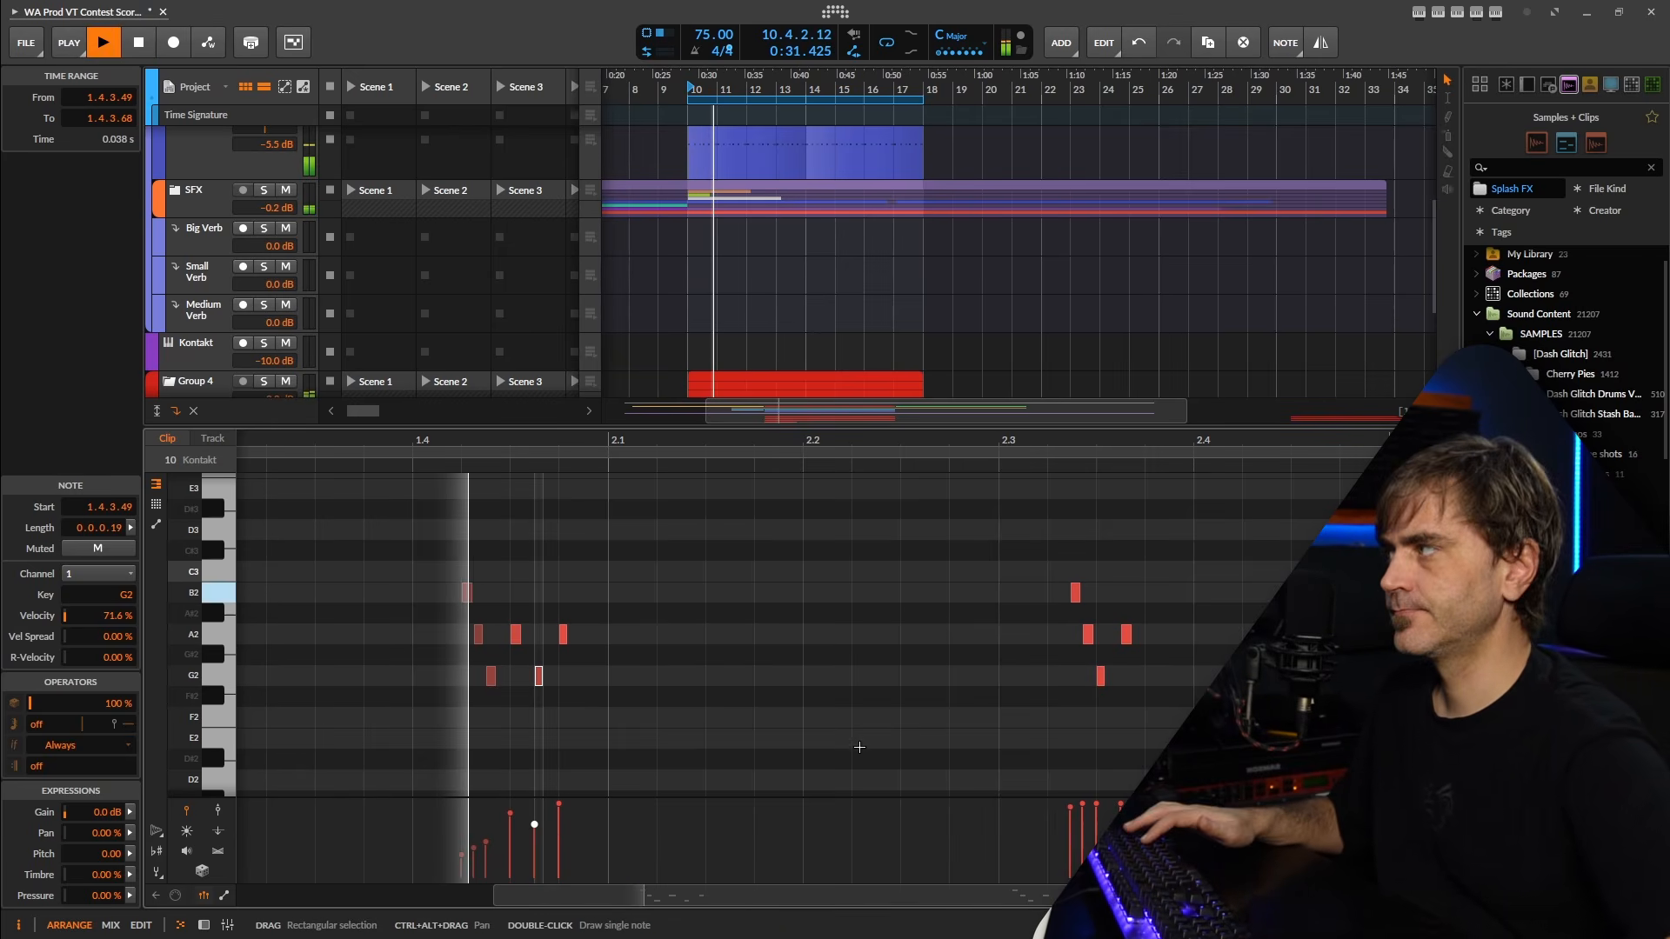
pyautogui.press('space')
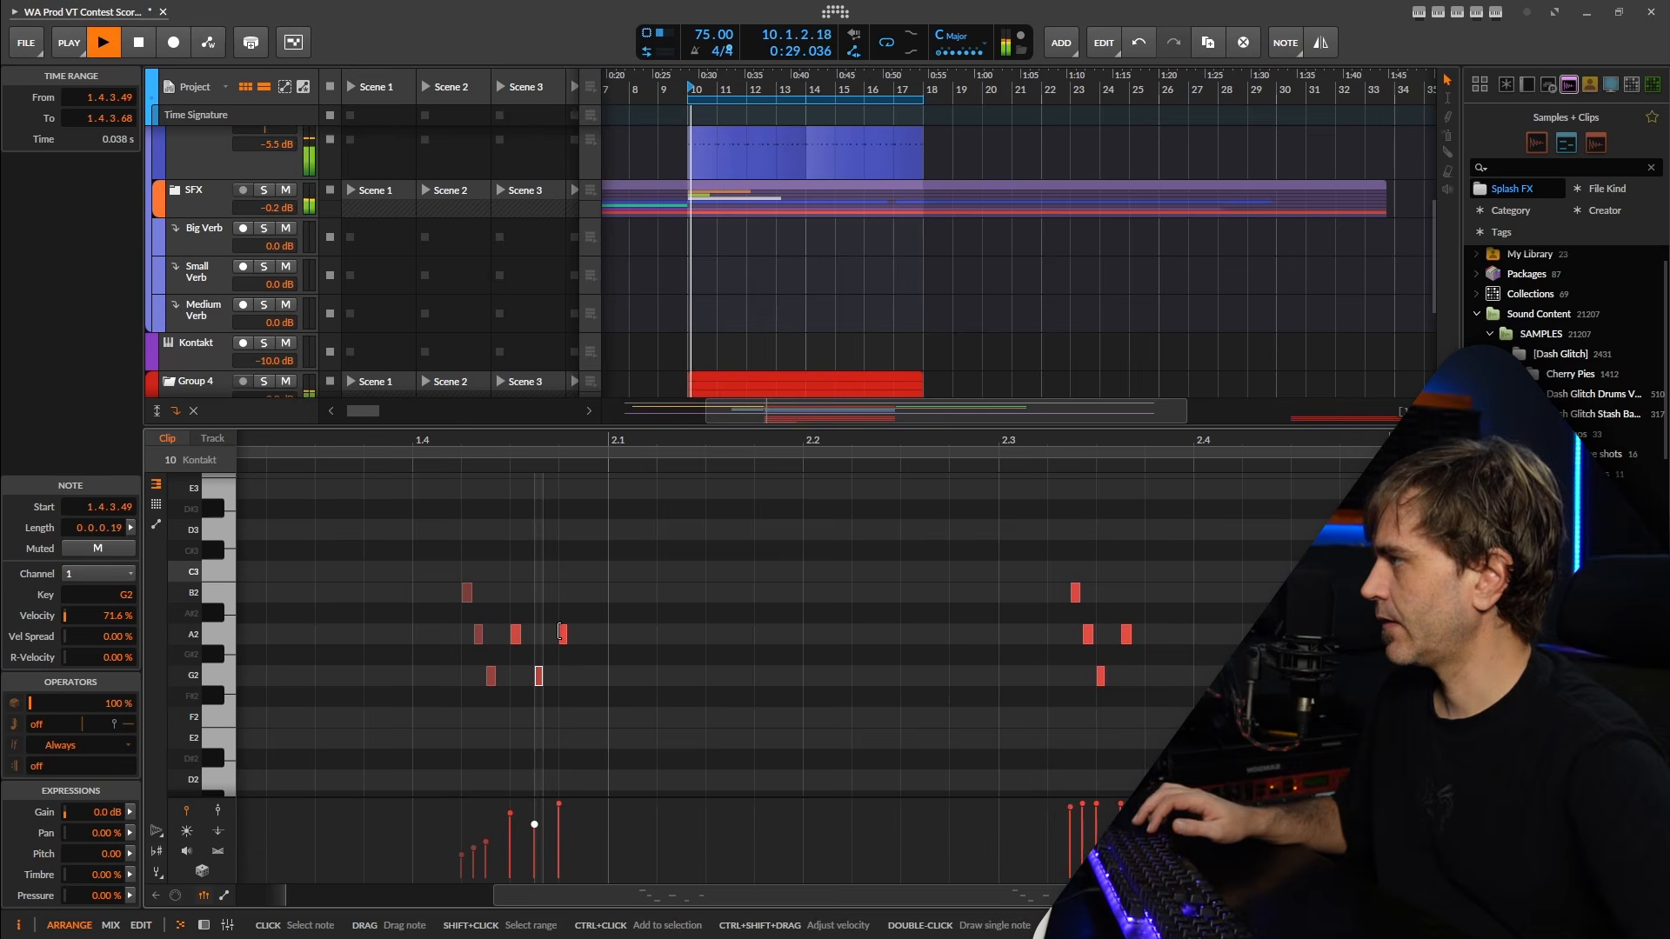
# Mute the last and middle A2 notes of the clip's first note group.
pyautogui.scroll(2, 560, 632)
pyautogui.moveTo(608, 584); pyautogui.dragTo(567, 665)
pyautogui.hotkey('alt', 'm')
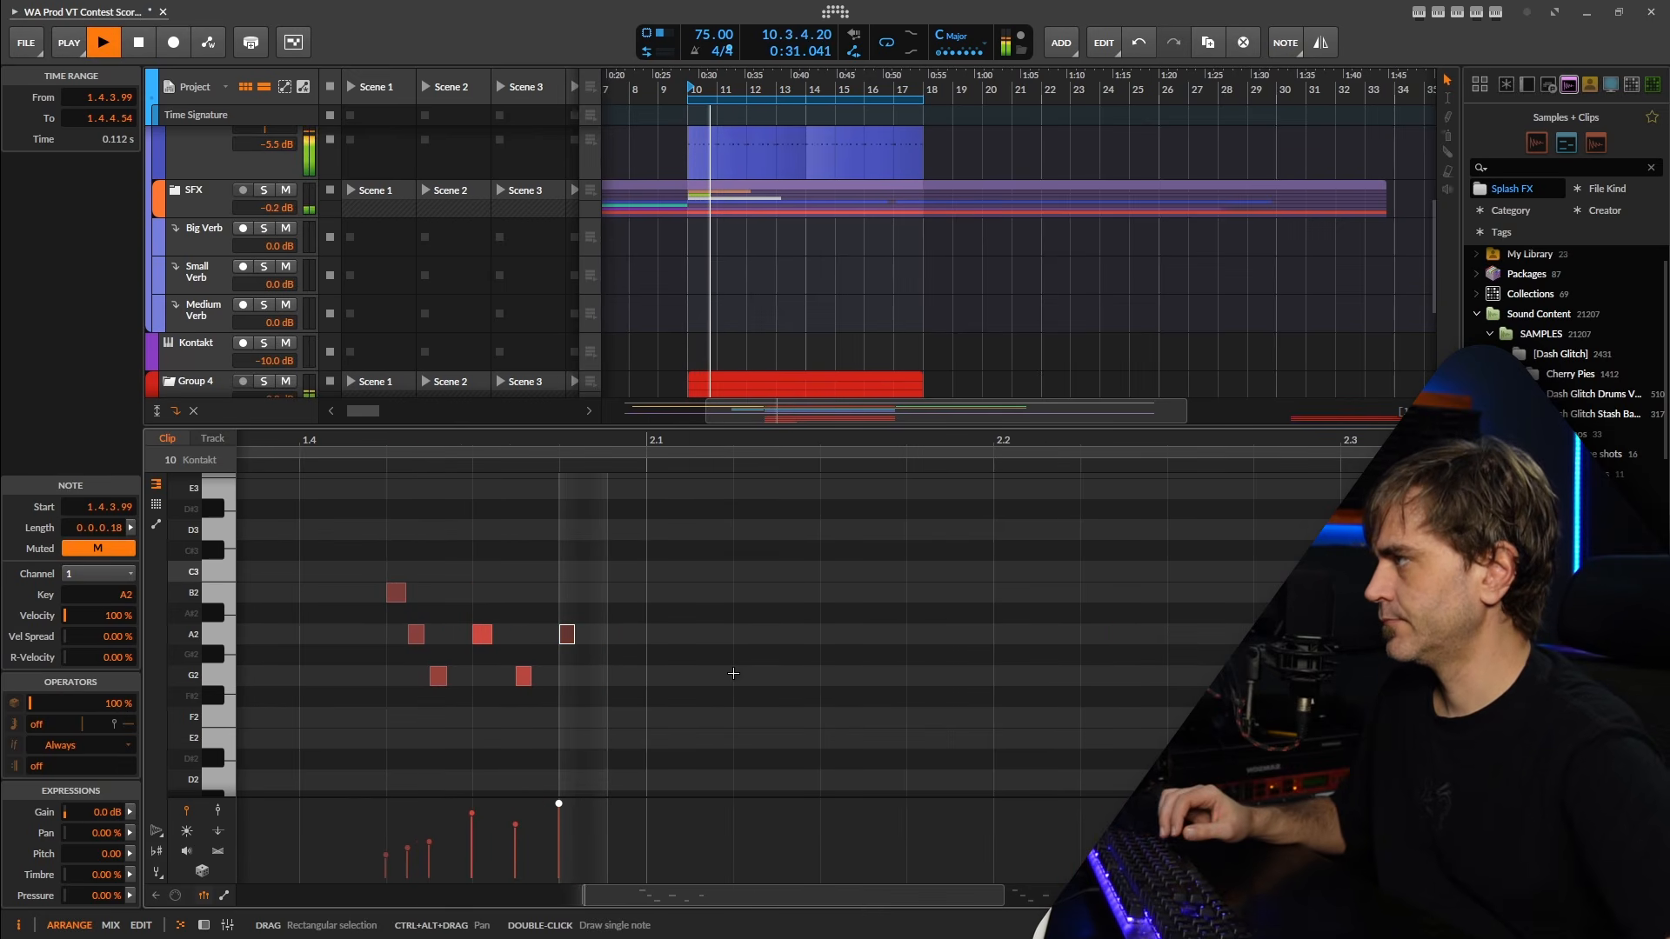
pyautogui.press('space')
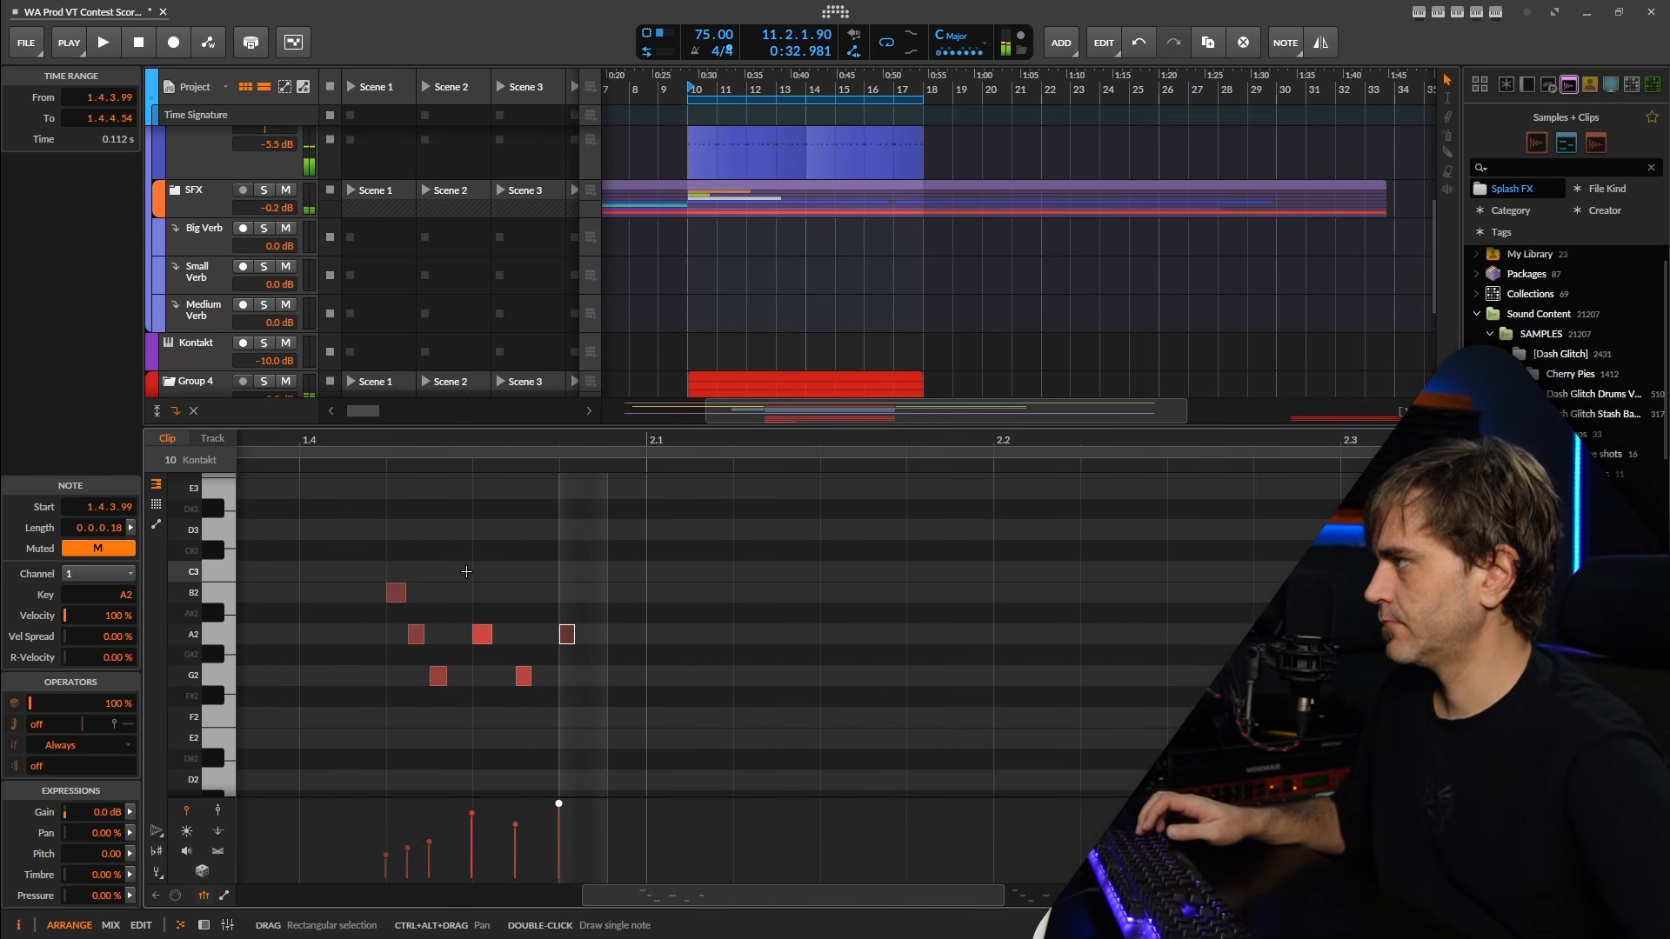
pyautogui.moveTo(467, 573); pyautogui.dragTo(485, 675)
# Compare the new clip's note timing with the two Kontakt clips above it at the ends of bars 10 and 11.
pyautogui.scroll(-8, 723, 304)
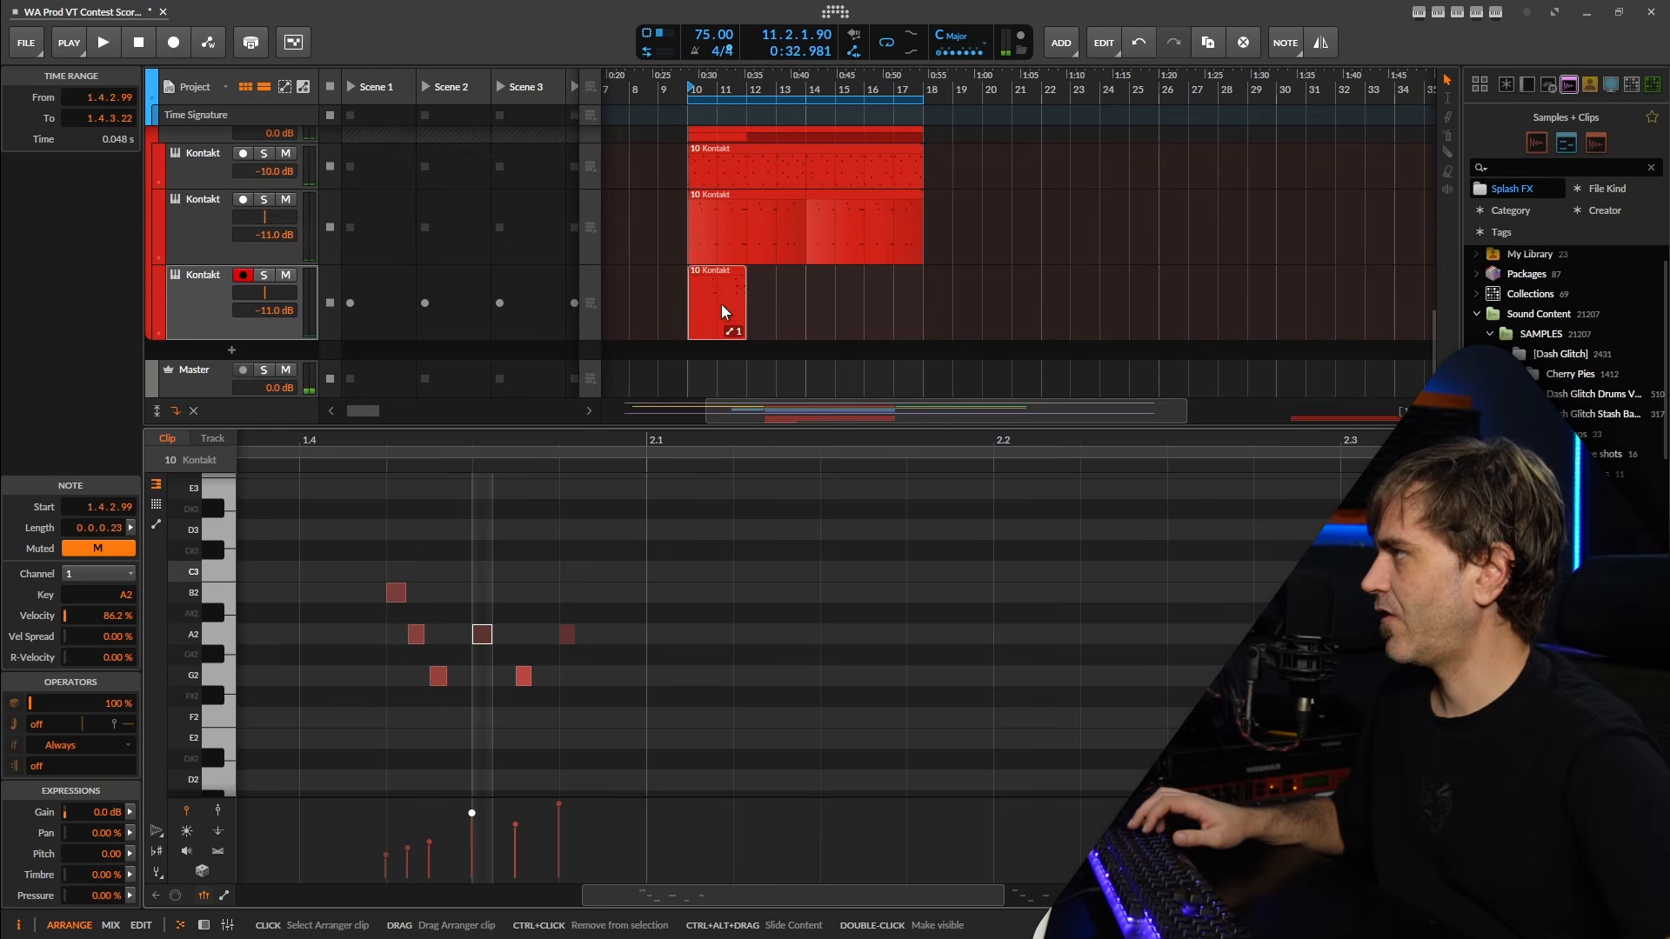
pyautogui.scroll(8, 724, 292)
pyautogui.scroll(4, 967, 280)
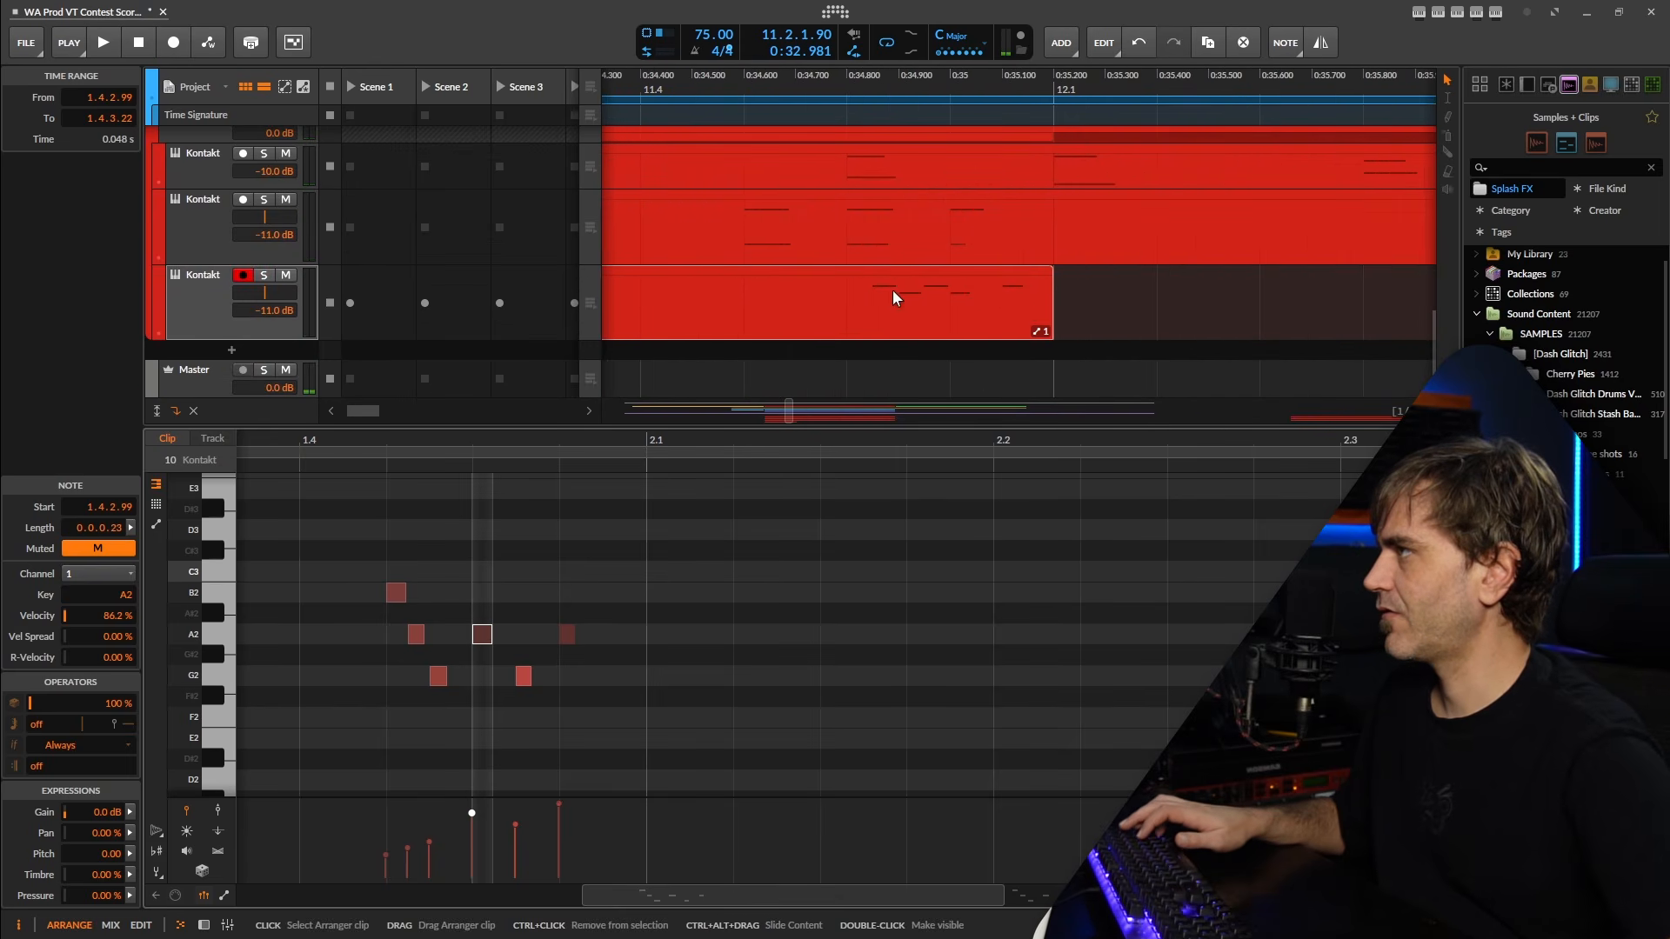
pyautogui.scroll(2, 971, 295)
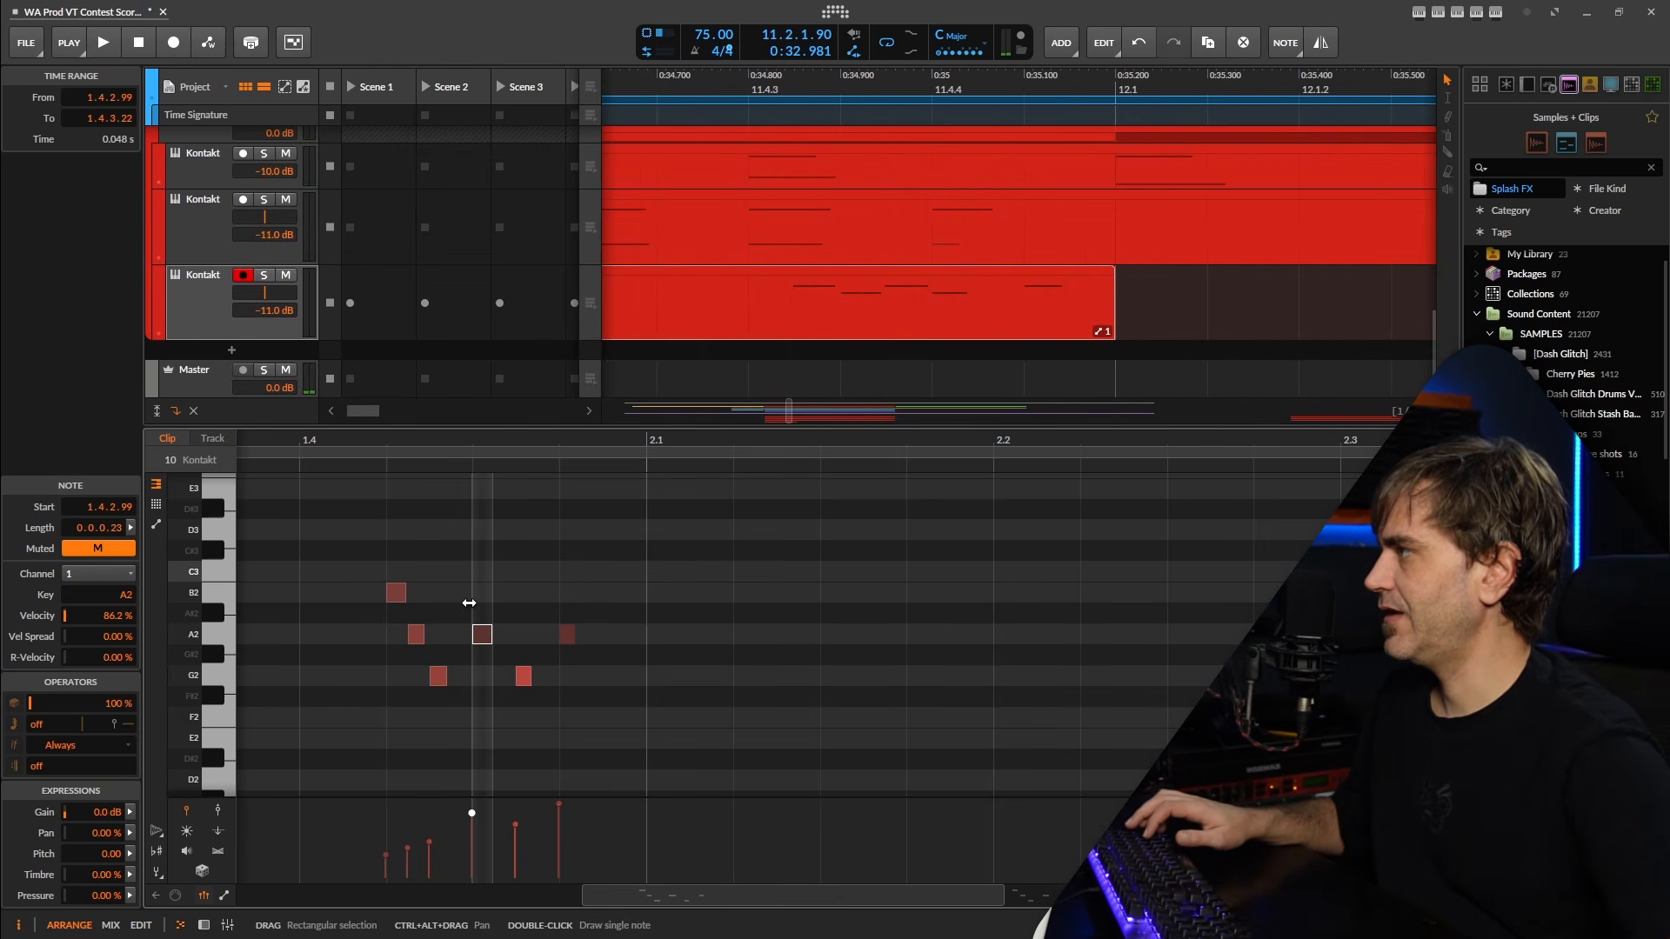
pyautogui.scroll(-5, 922, 626)
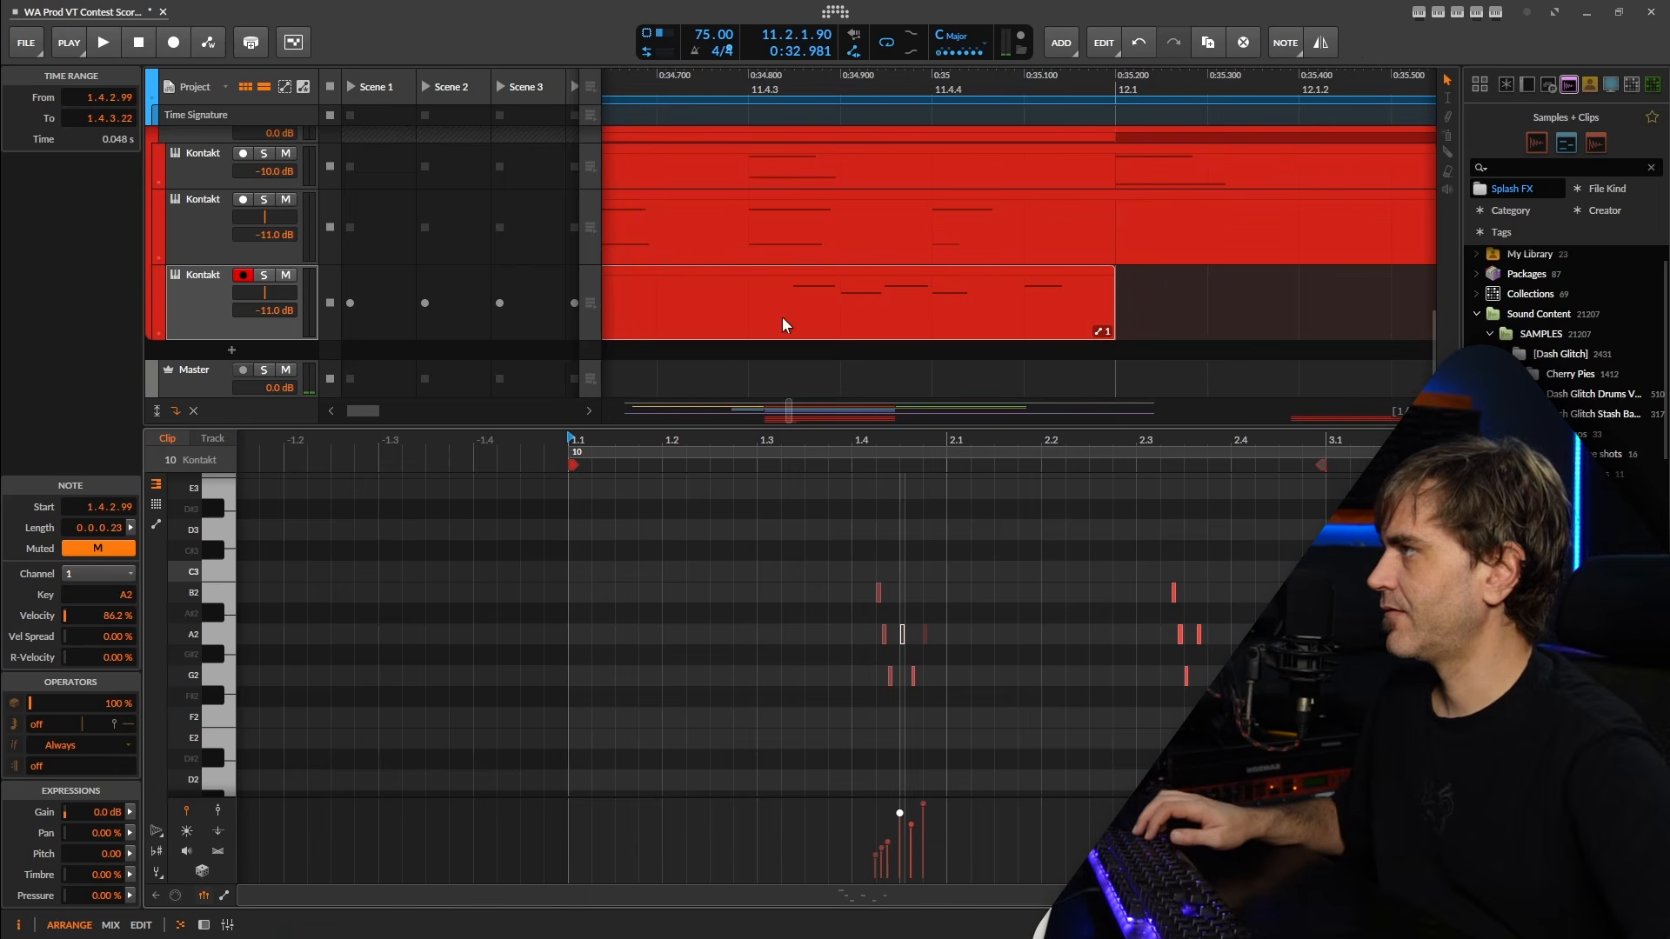
pyautogui.scroll(-4, 783, 326)
pyautogui.hscroll(-5, 930, 276)
pyautogui.scroll(-3, 938, 270)
pyautogui.scroll(5, 862, 275)
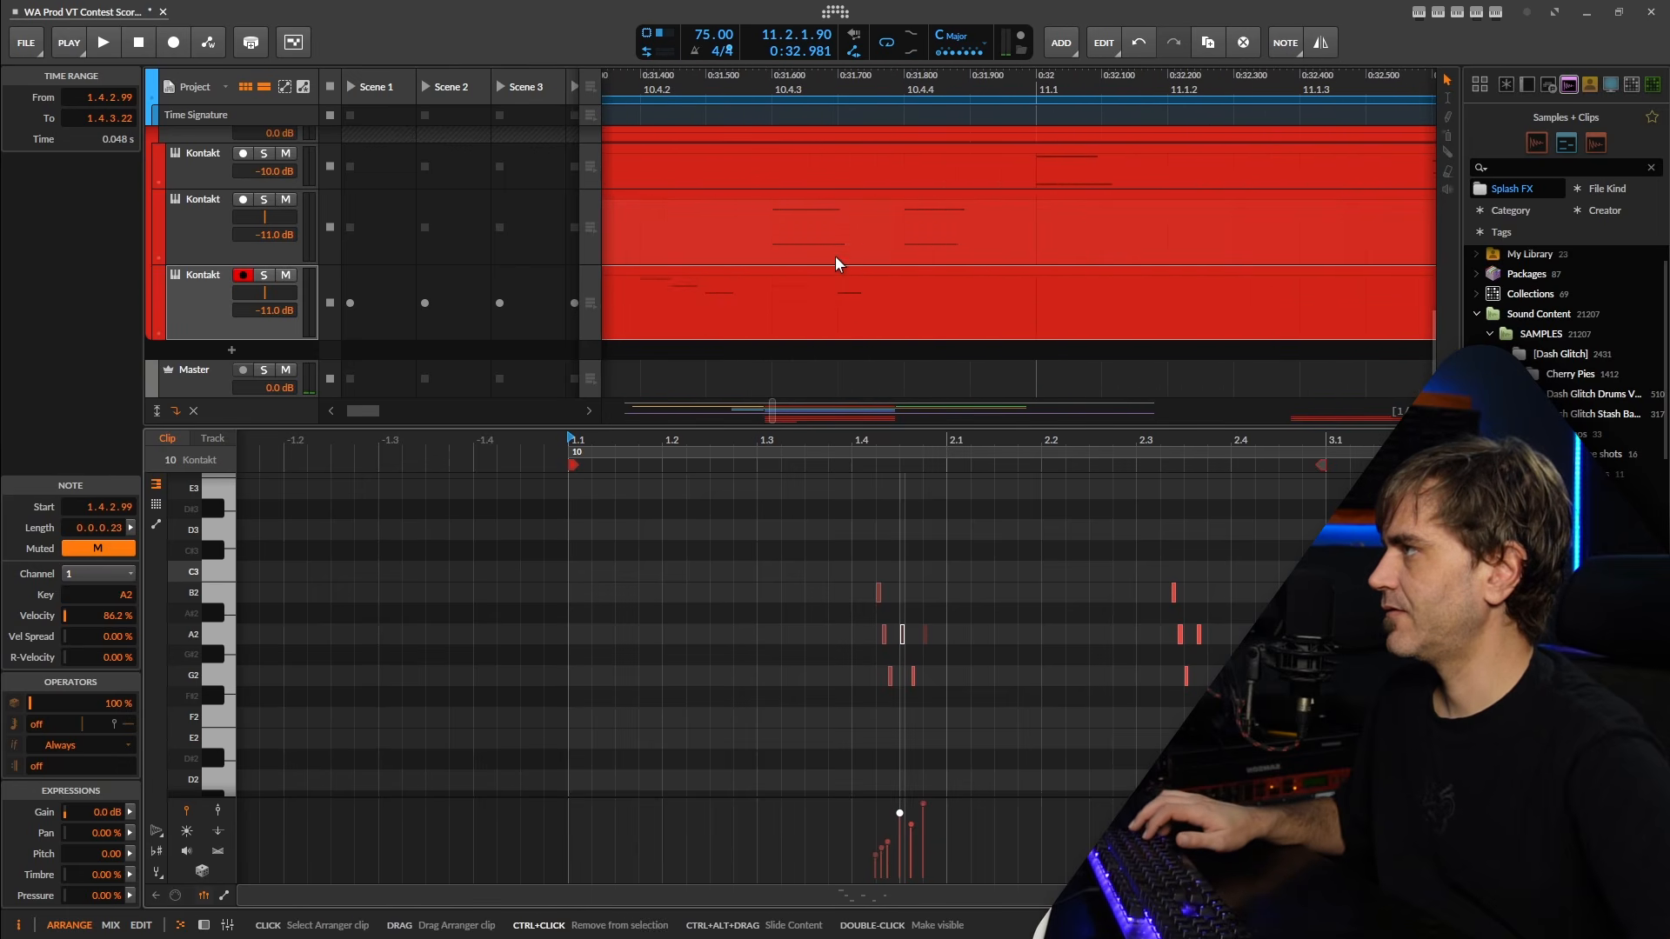
pyautogui.scroll(4, 896, 634)
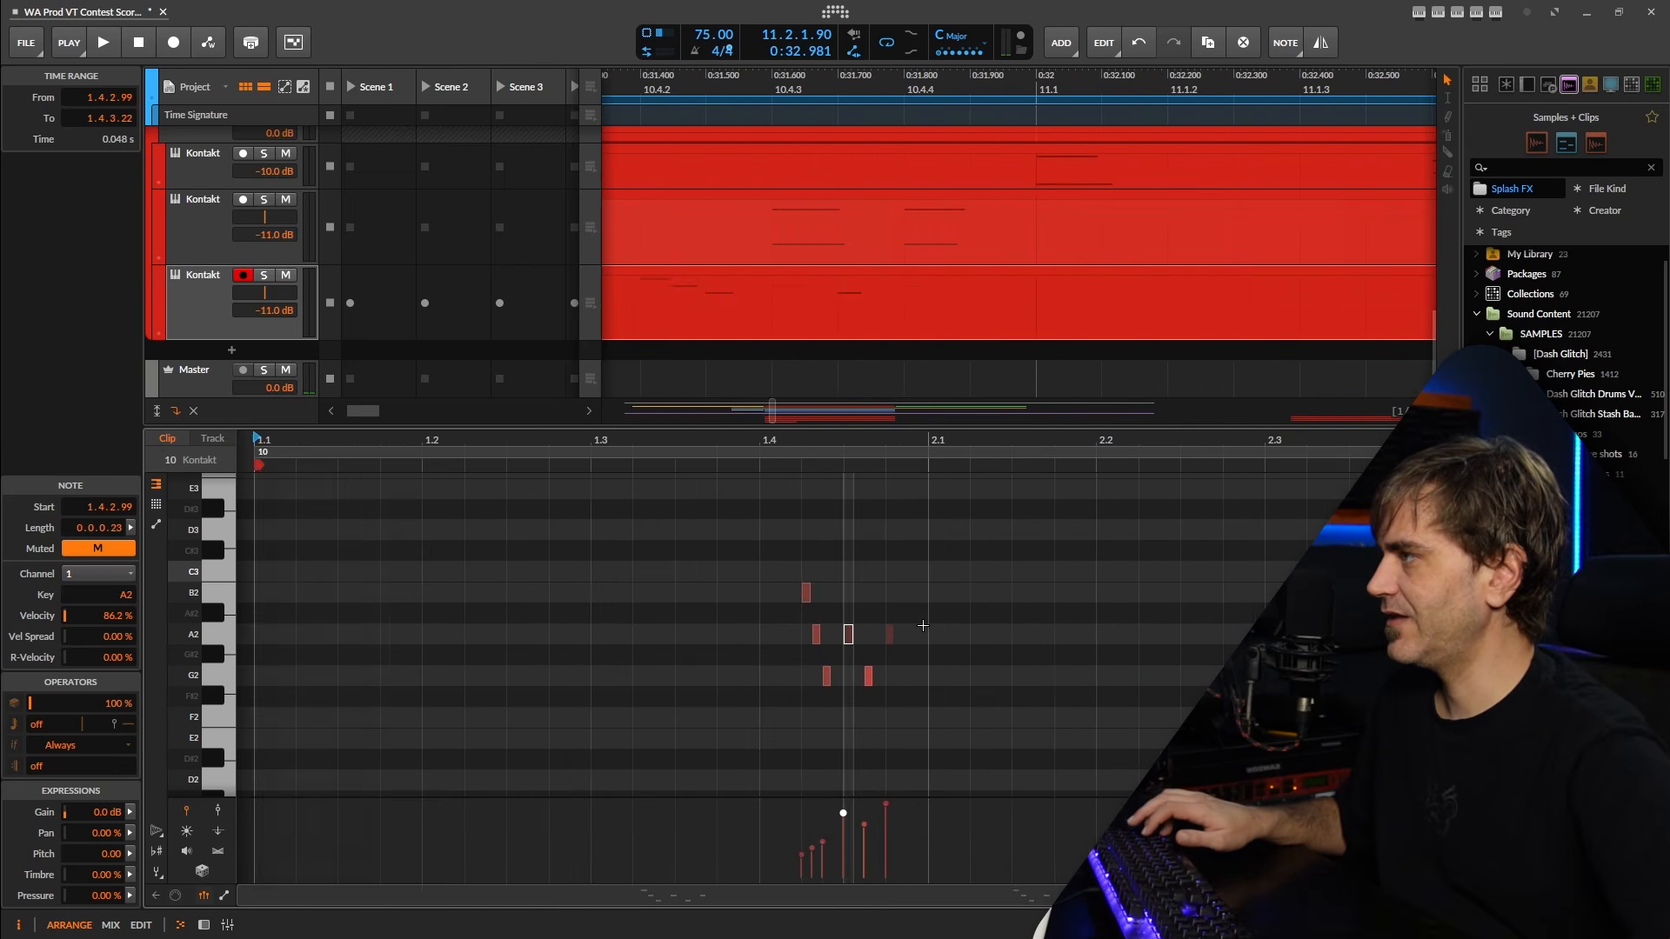
# Audition the clip and delete the five-note group just before beat 3.1.
pyautogui.scroll(-5, 983, 666)
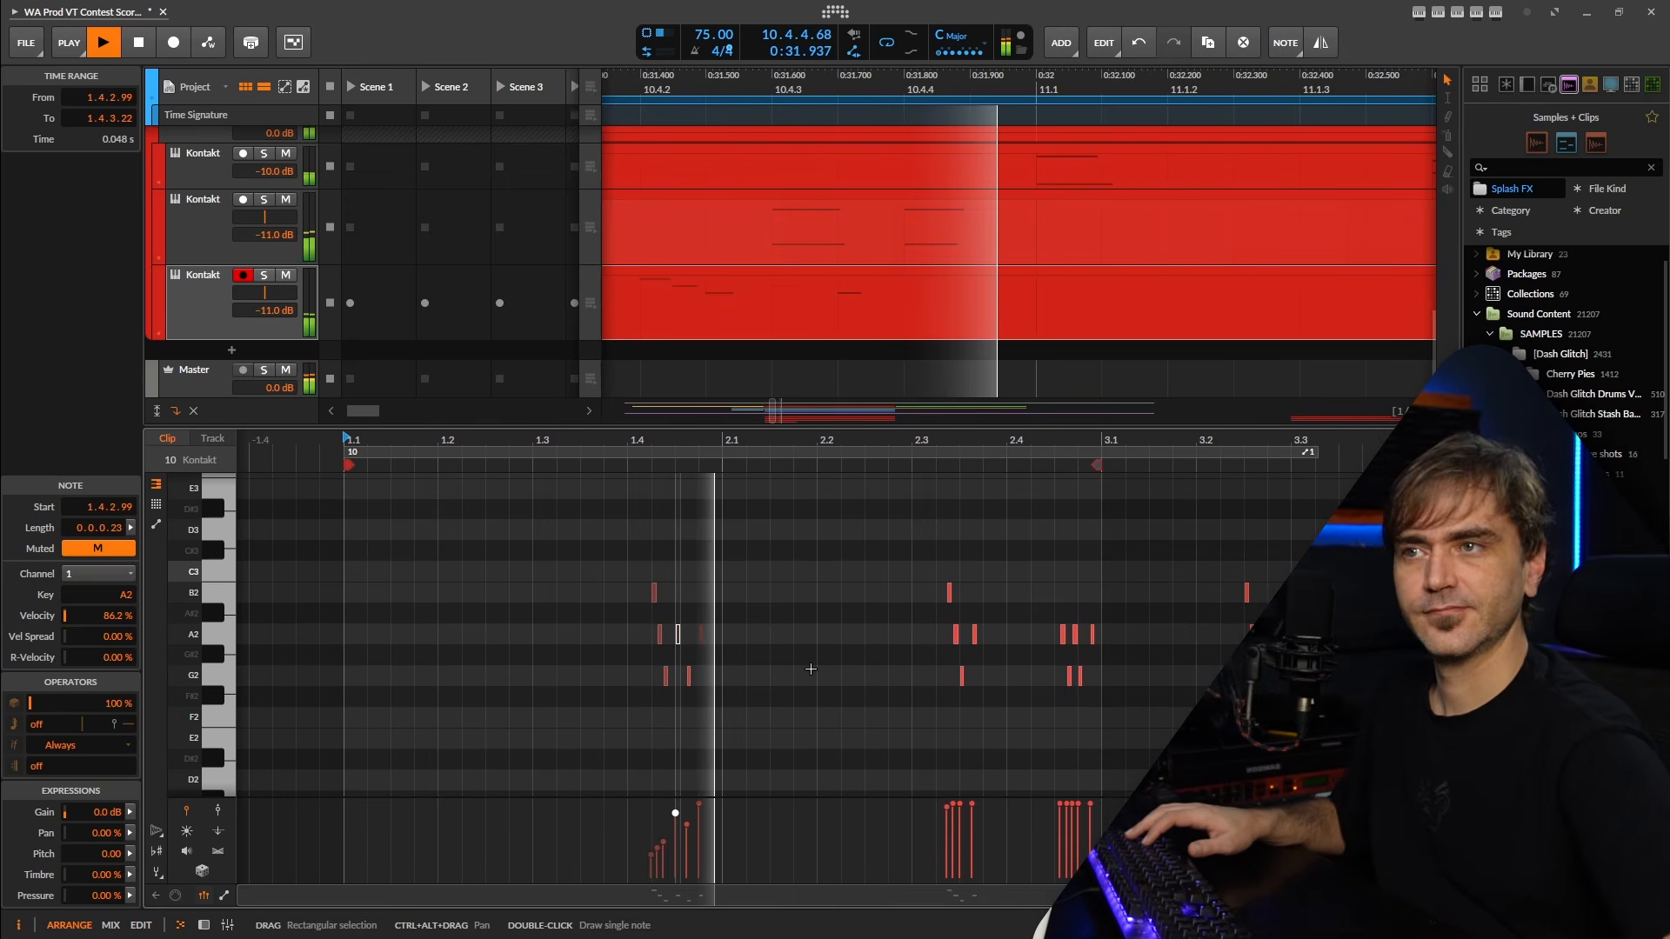
pyautogui.scroll(-3, 656, 878)
pyautogui.scroll(4, 657, 883)
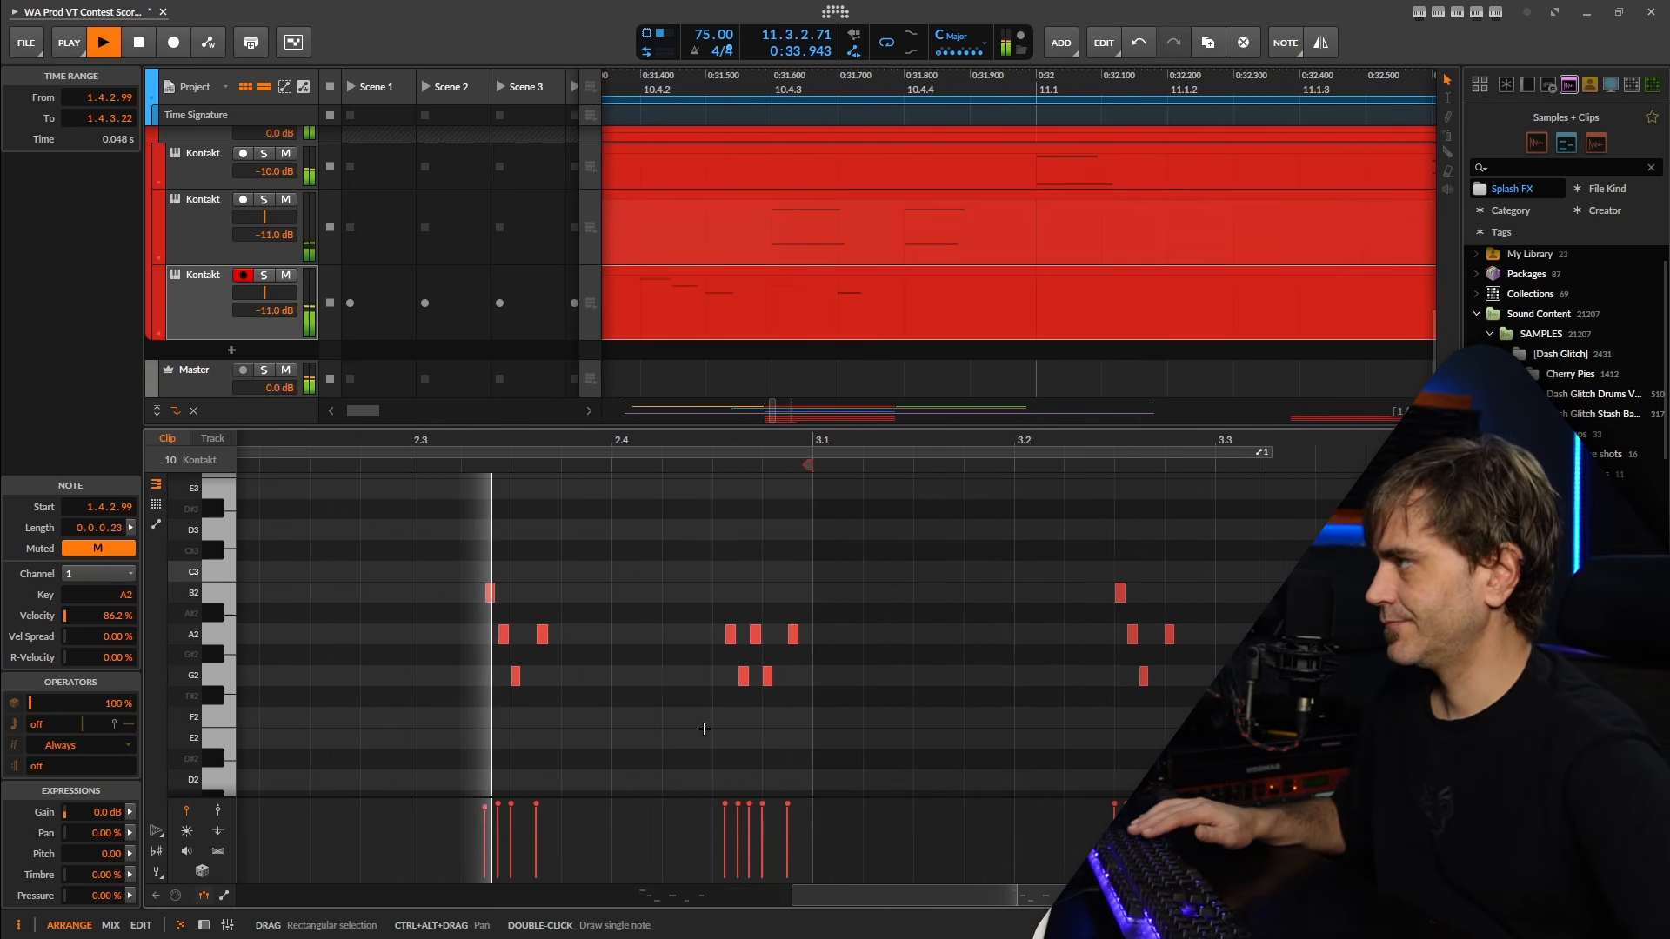
pyautogui.scroll(-2, 553, 595)
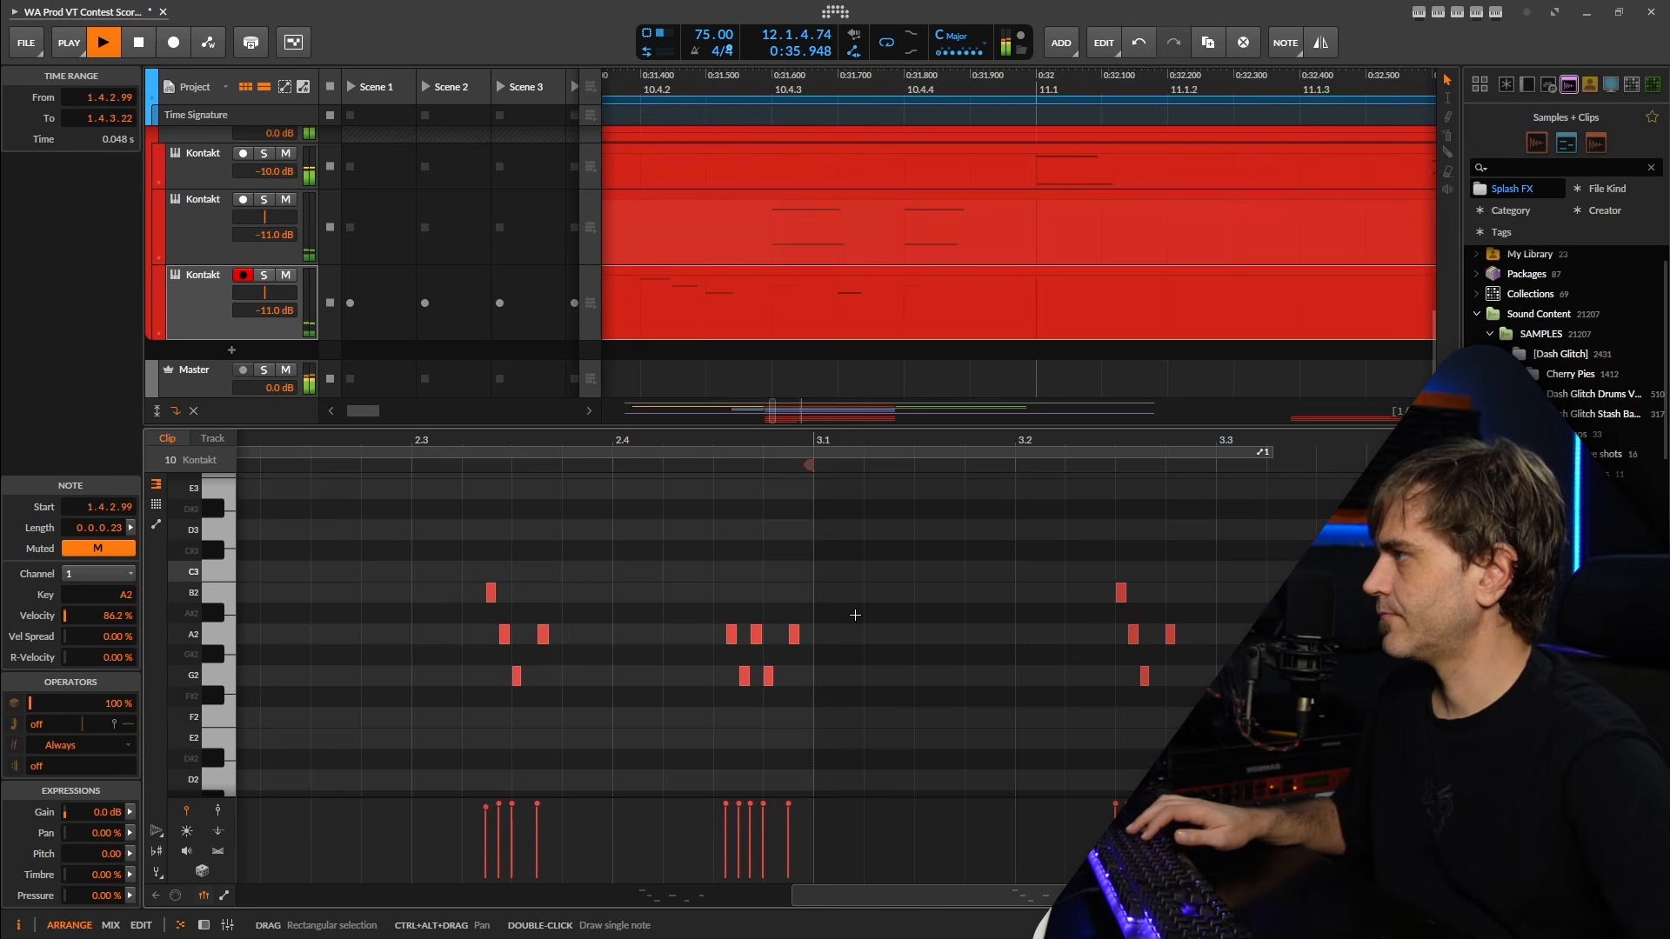
pyautogui.moveTo(841, 615); pyautogui.dragTo(692, 715)
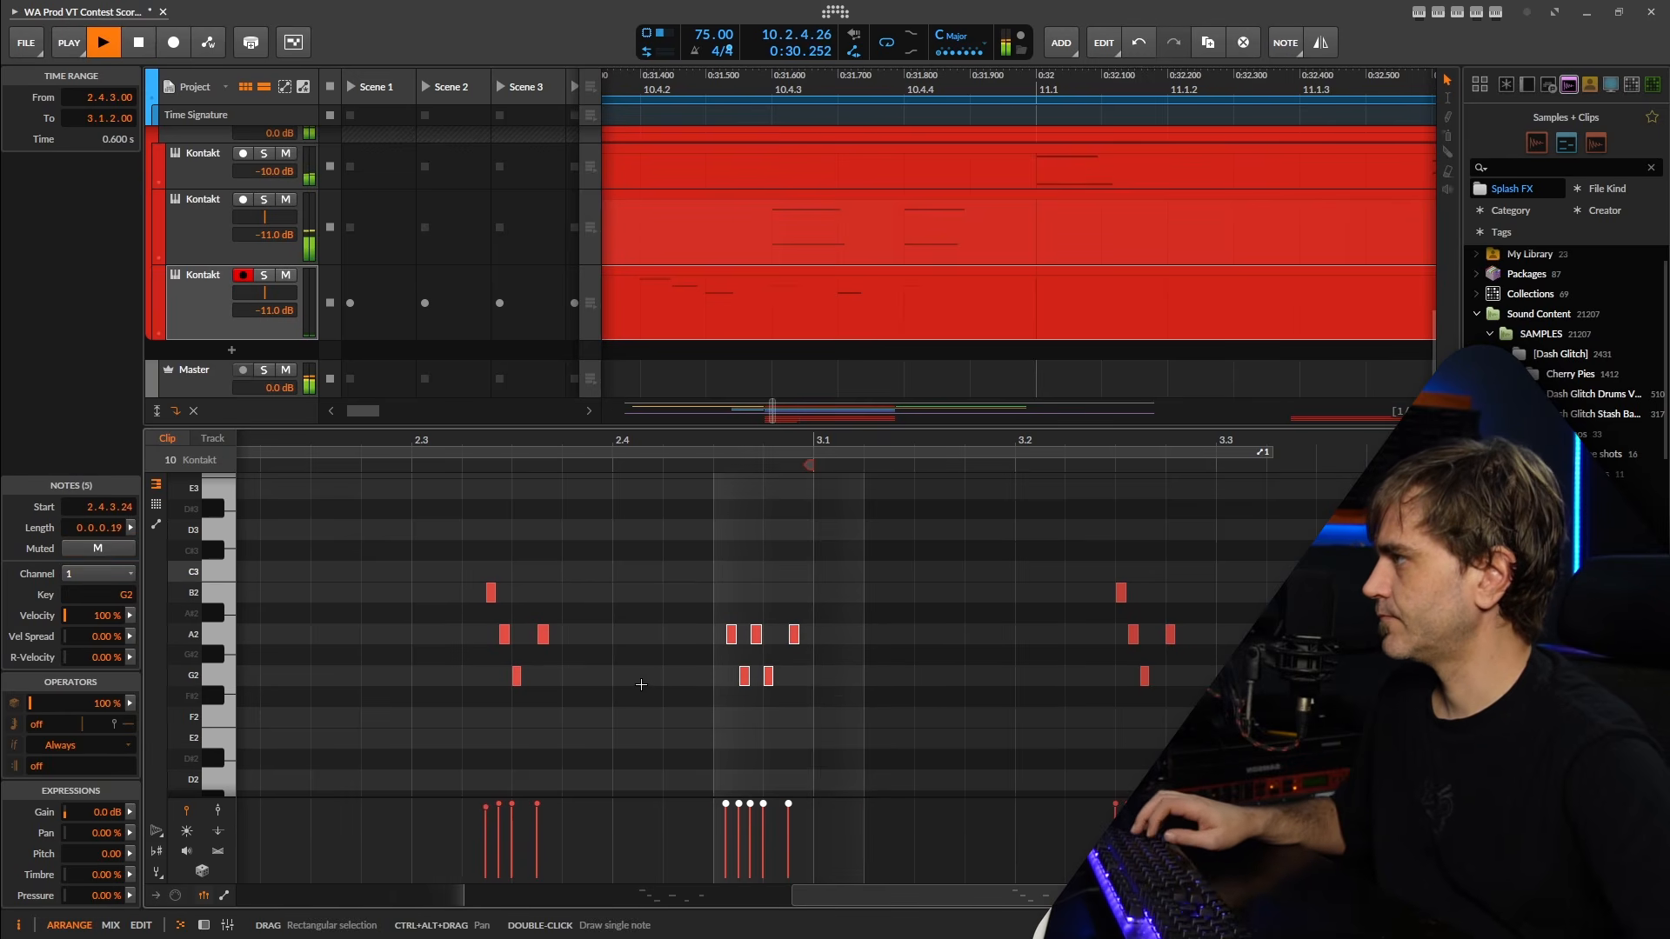
pyautogui.press('Delete')
# Move the four-note group from beat 2.3 later to beat 2.4, keeping its pitches.
pyautogui.moveTo(559, 567); pyautogui.dragTo(439, 730)
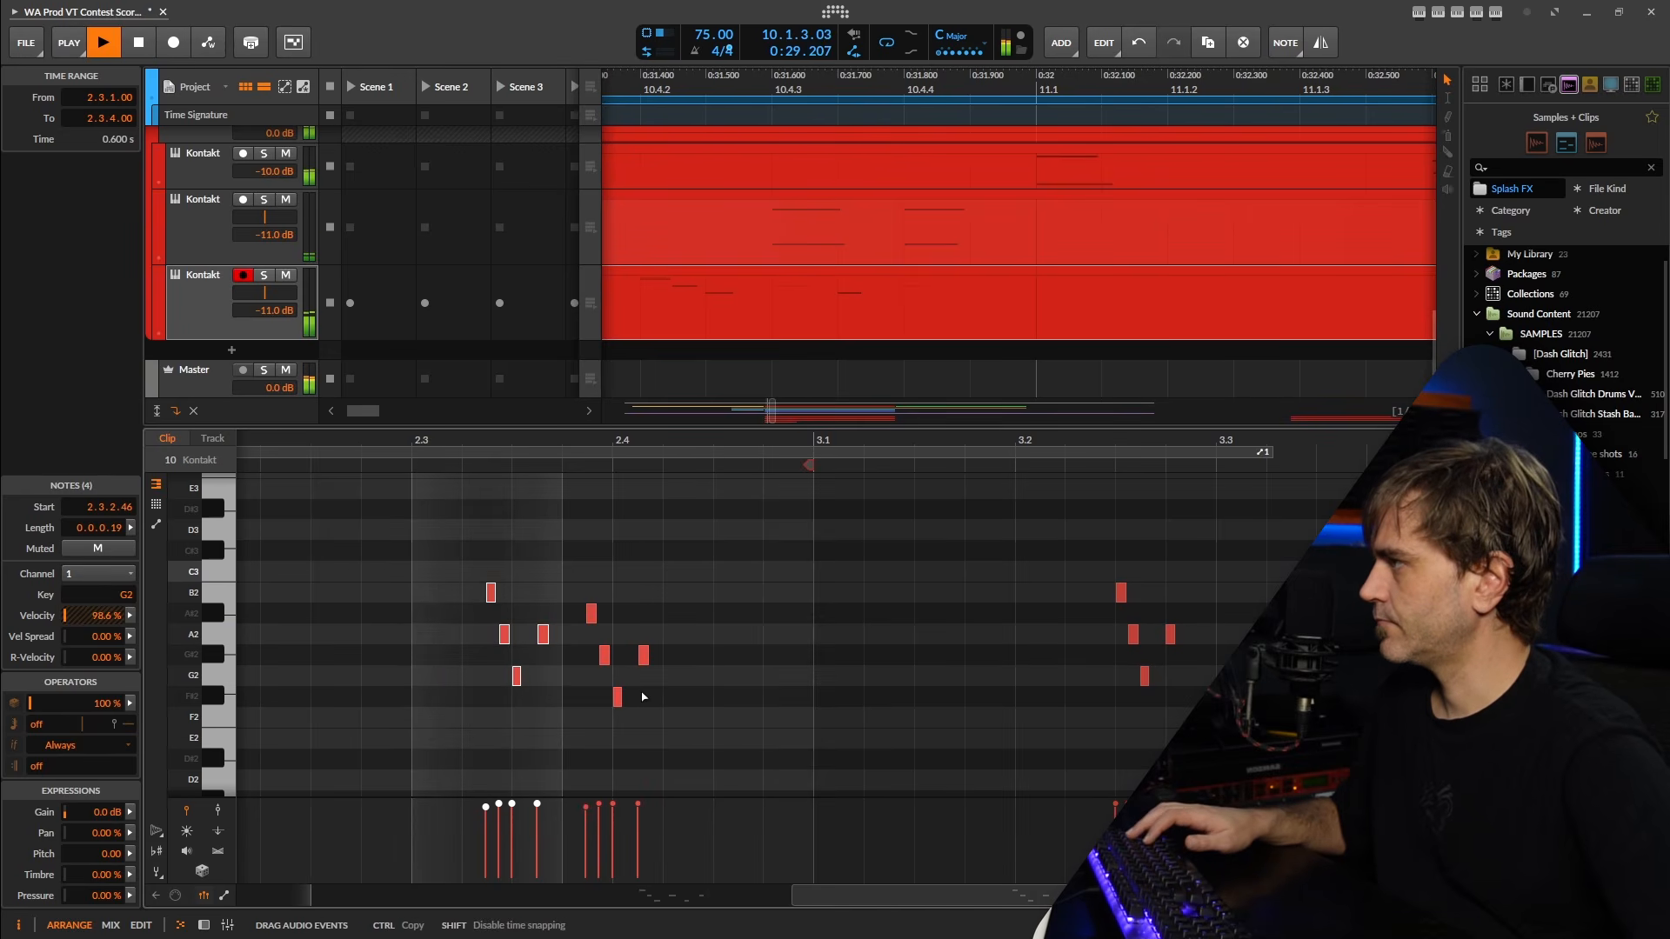
pyautogui.moveTo(664, 690); pyautogui.dragTo(668, 689)
pyautogui.scroll(-3, 696, 691)
pyautogui.scroll(2, 693, 693)
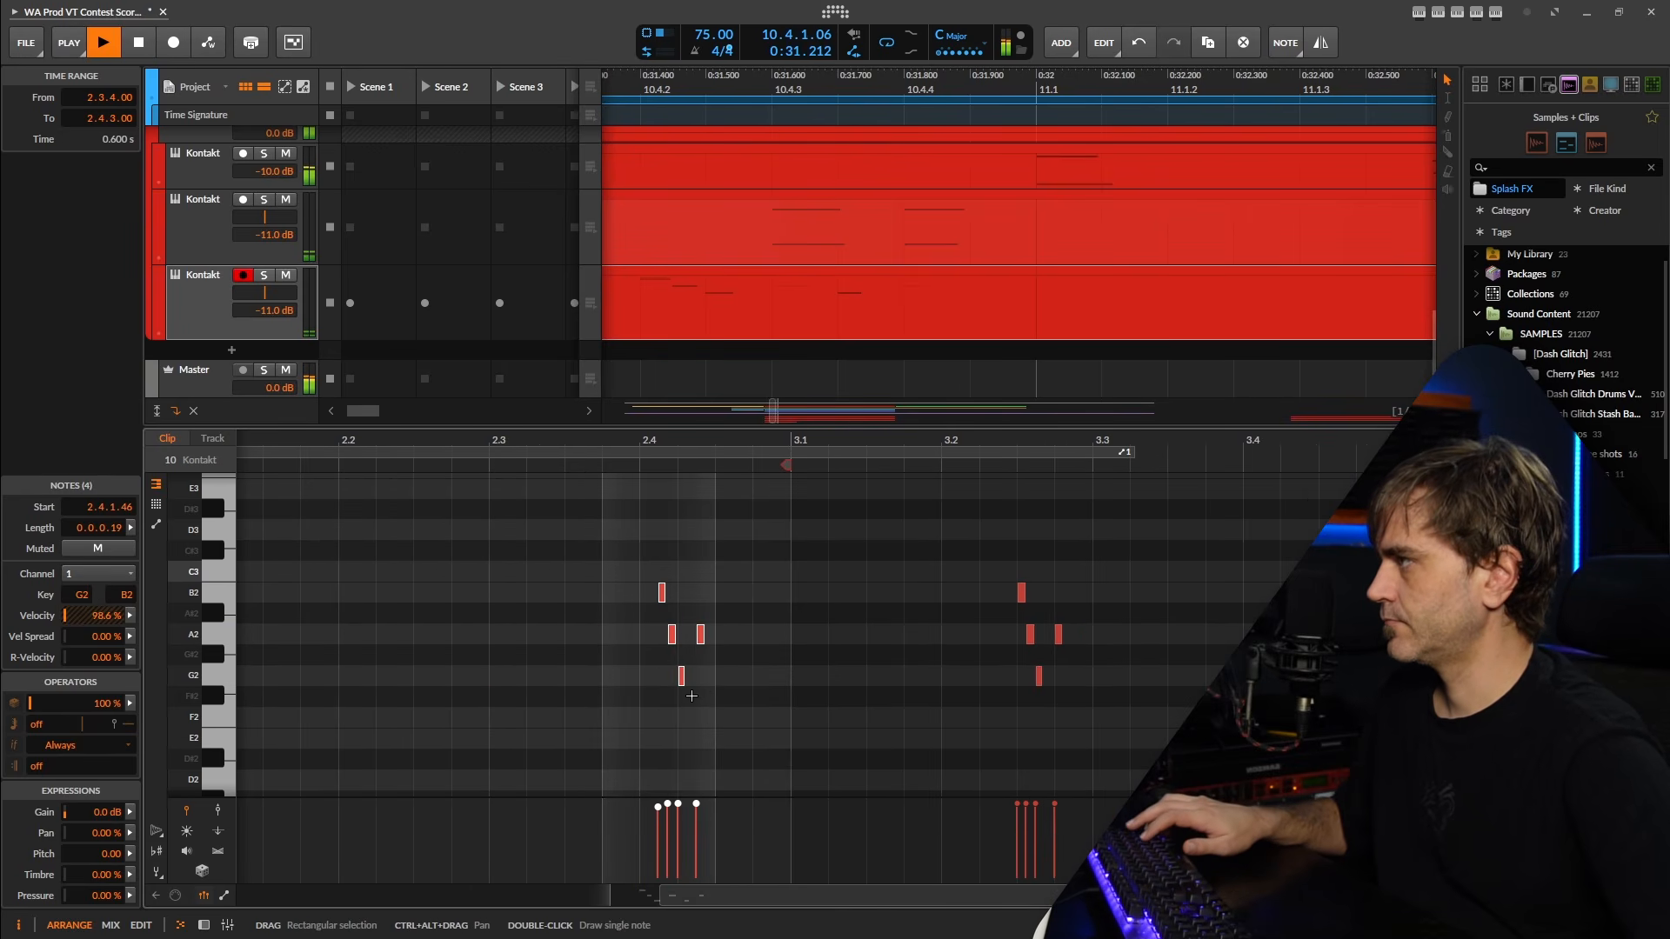
pyautogui.scroll(-4, 697, 701)
pyautogui.scroll(4, 800, 719)
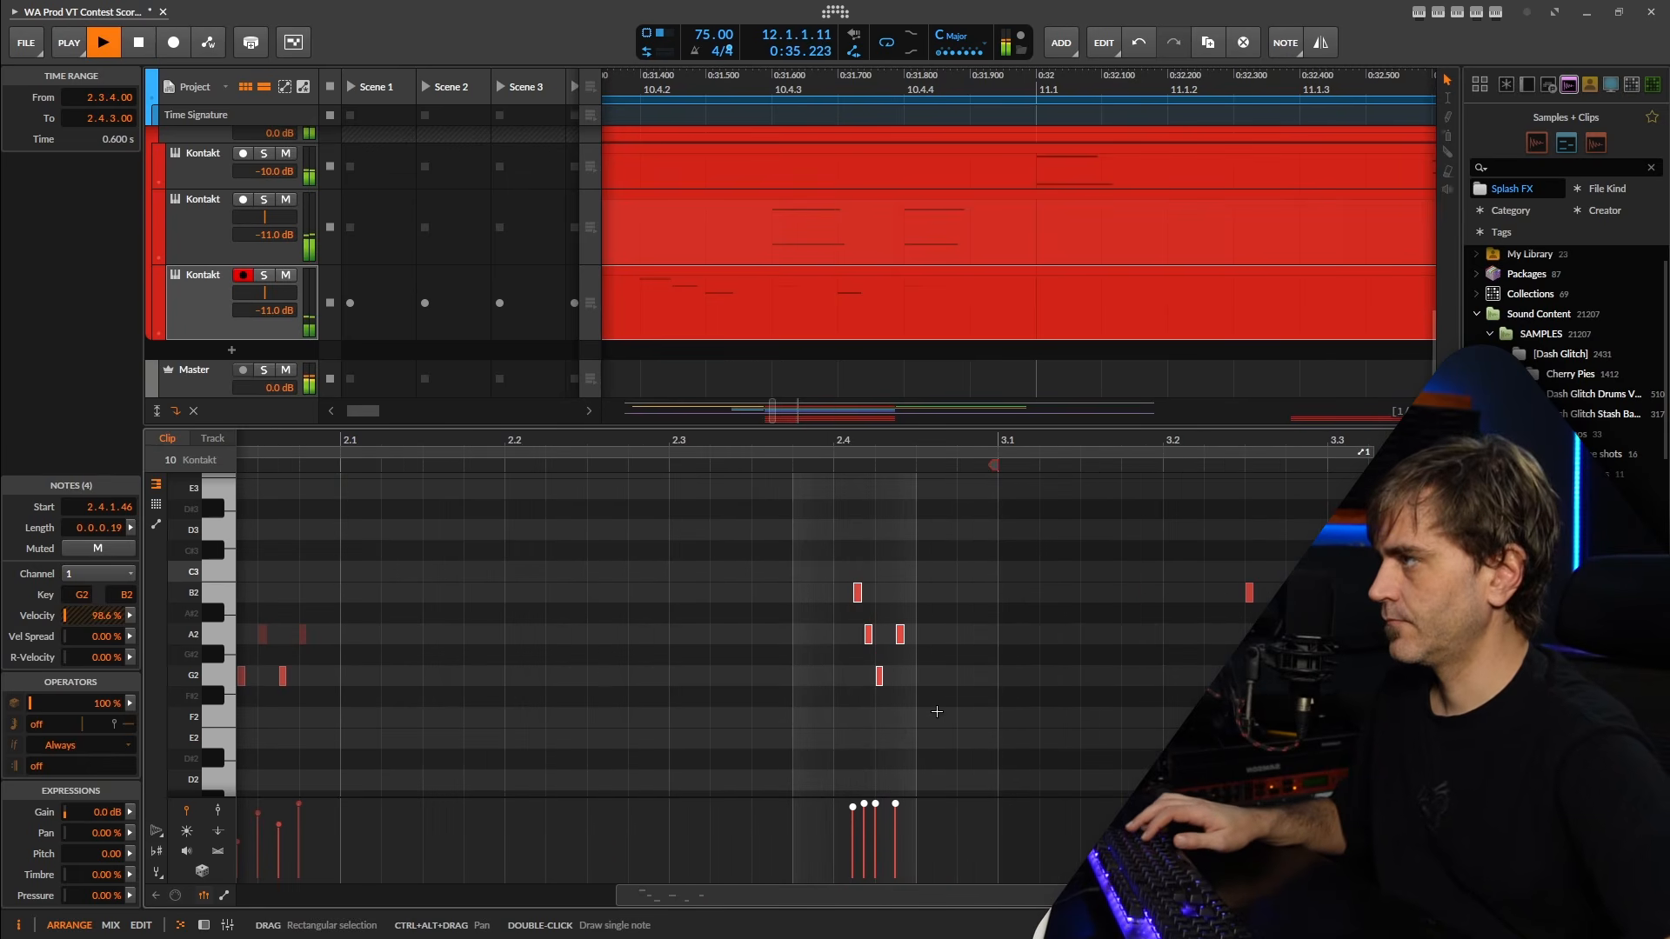
# Clear the second half of bar 13 from the looped clip, leaving a gap before bar 14.
pyautogui.scroll(2, 907, 742)
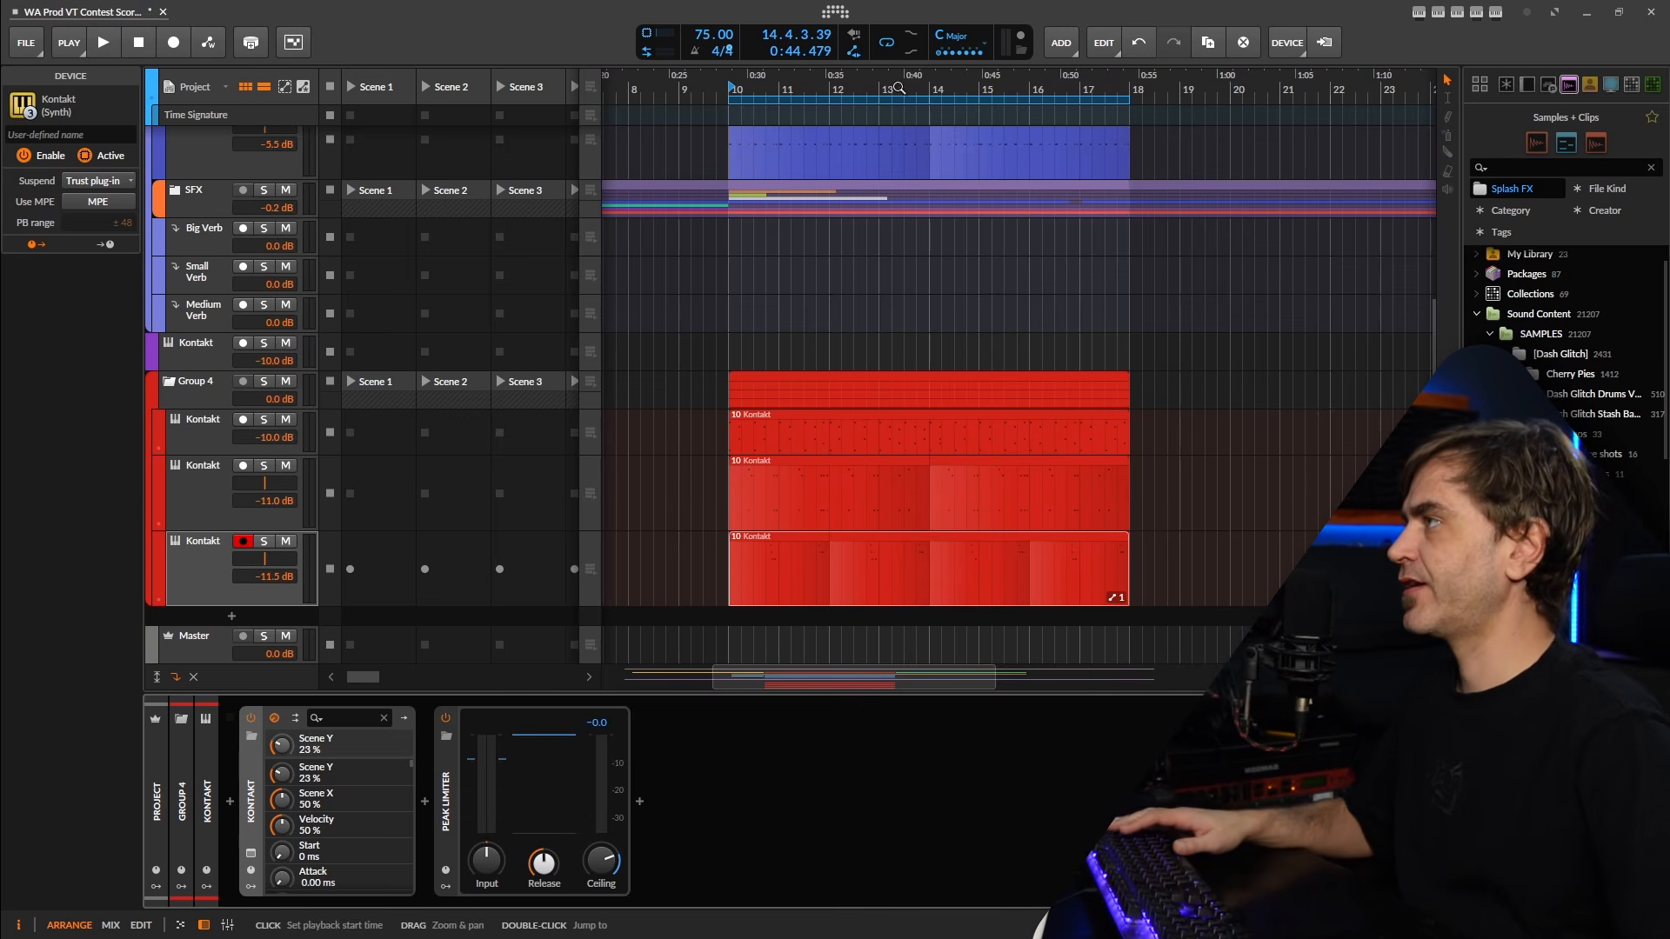
pyautogui.moveTo(880, 88); pyautogui.dragTo(939, 382)
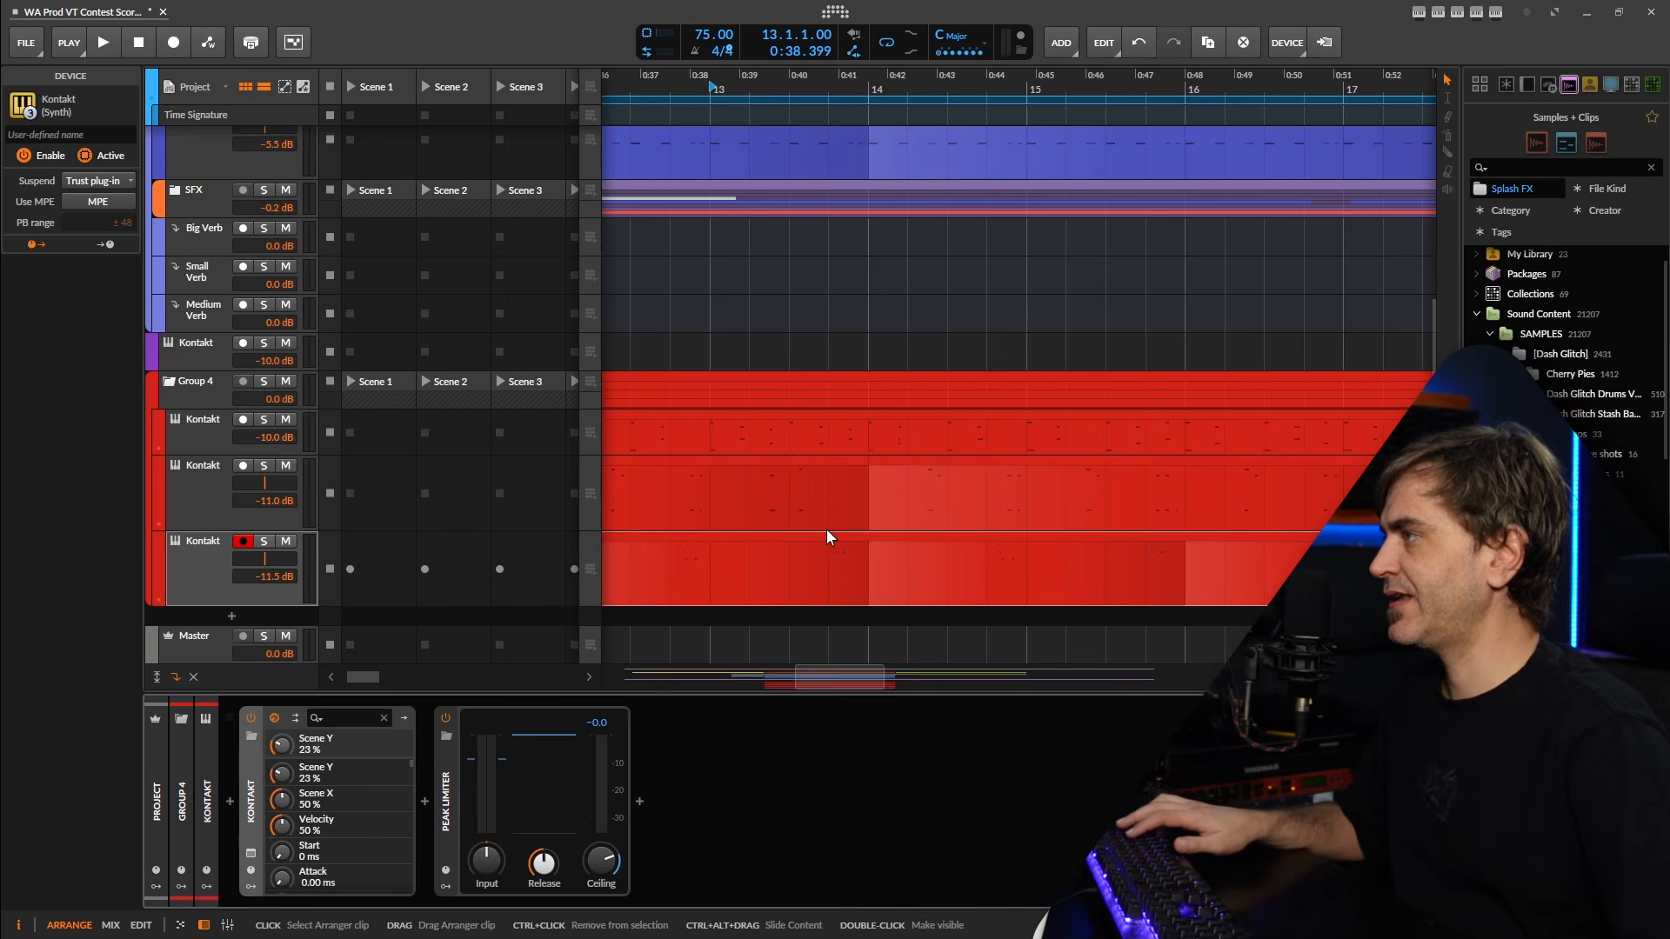
pyautogui.moveTo(827, 528); pyautogui.dragTo(927, 532)
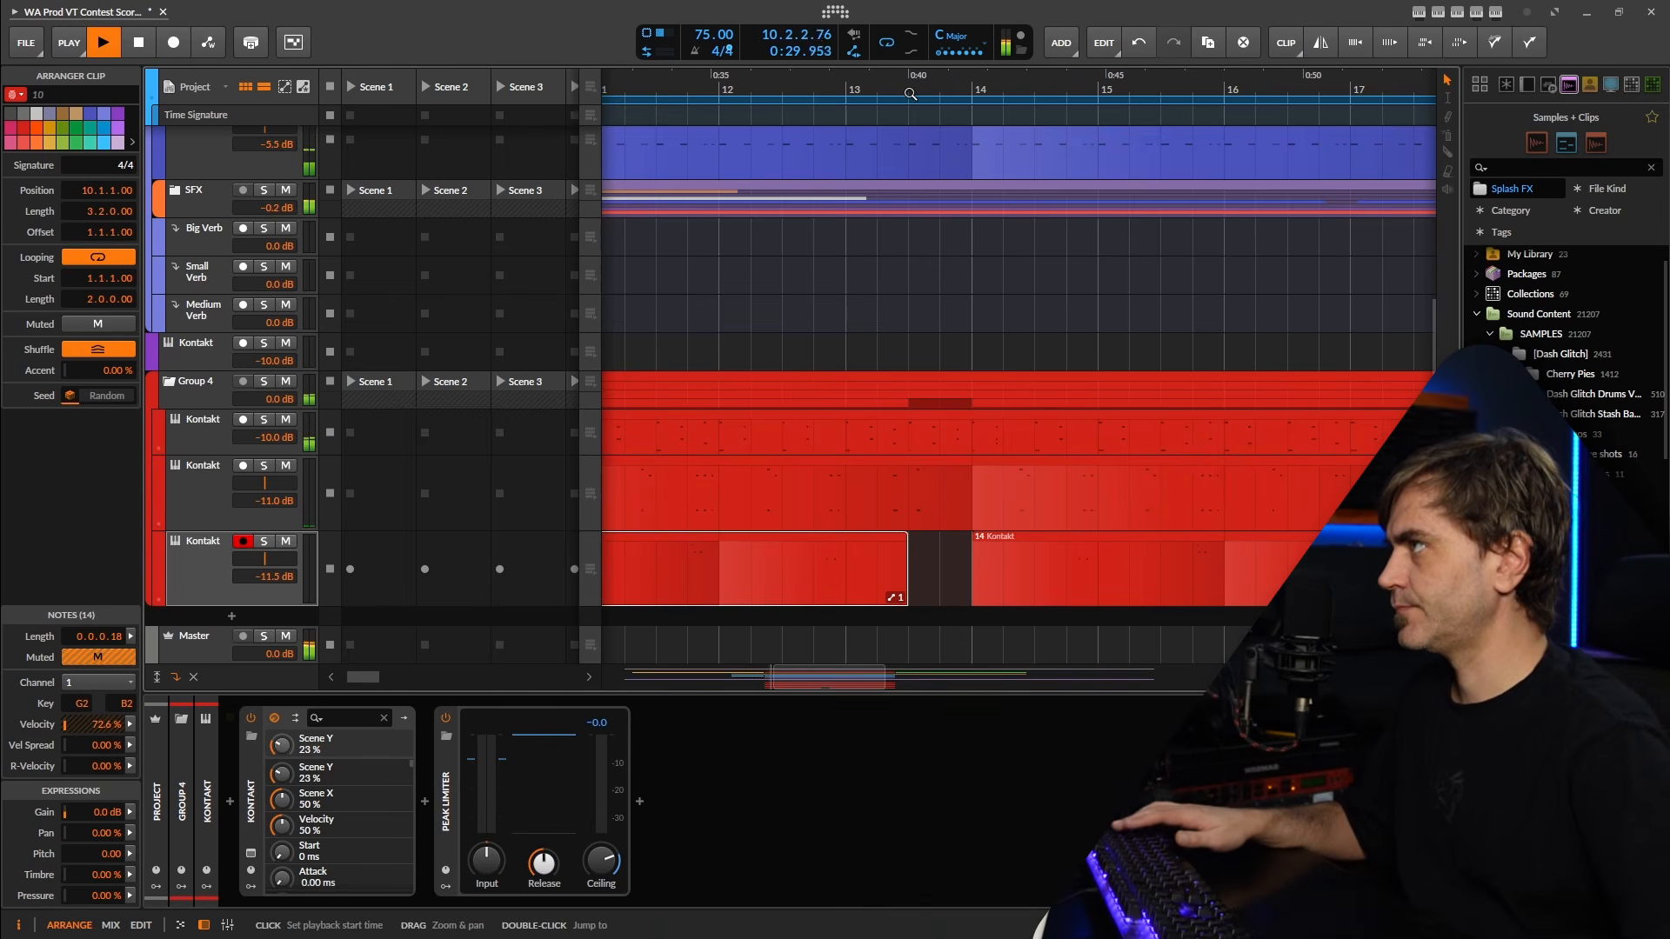
# Audition the grouped Kontakt percussion around the gap at the end of bar 13 and the transition into bar 14.
pyautogui.scroll(-3, 999, 296)
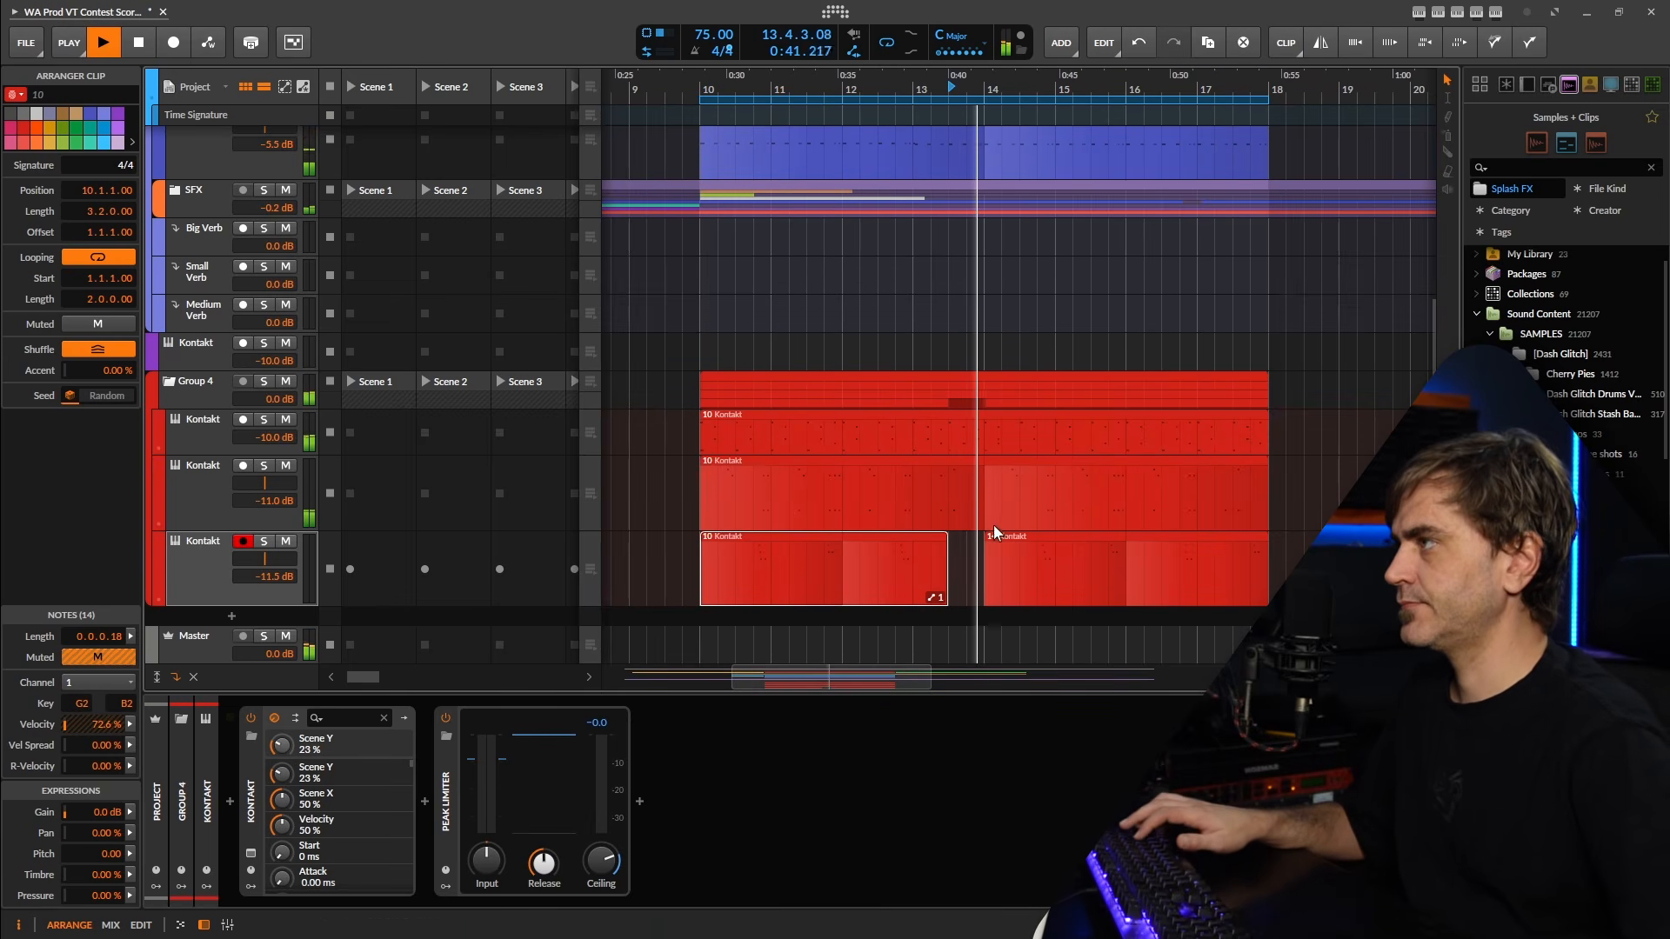
pyautogui.scroll(3, 993, 524)
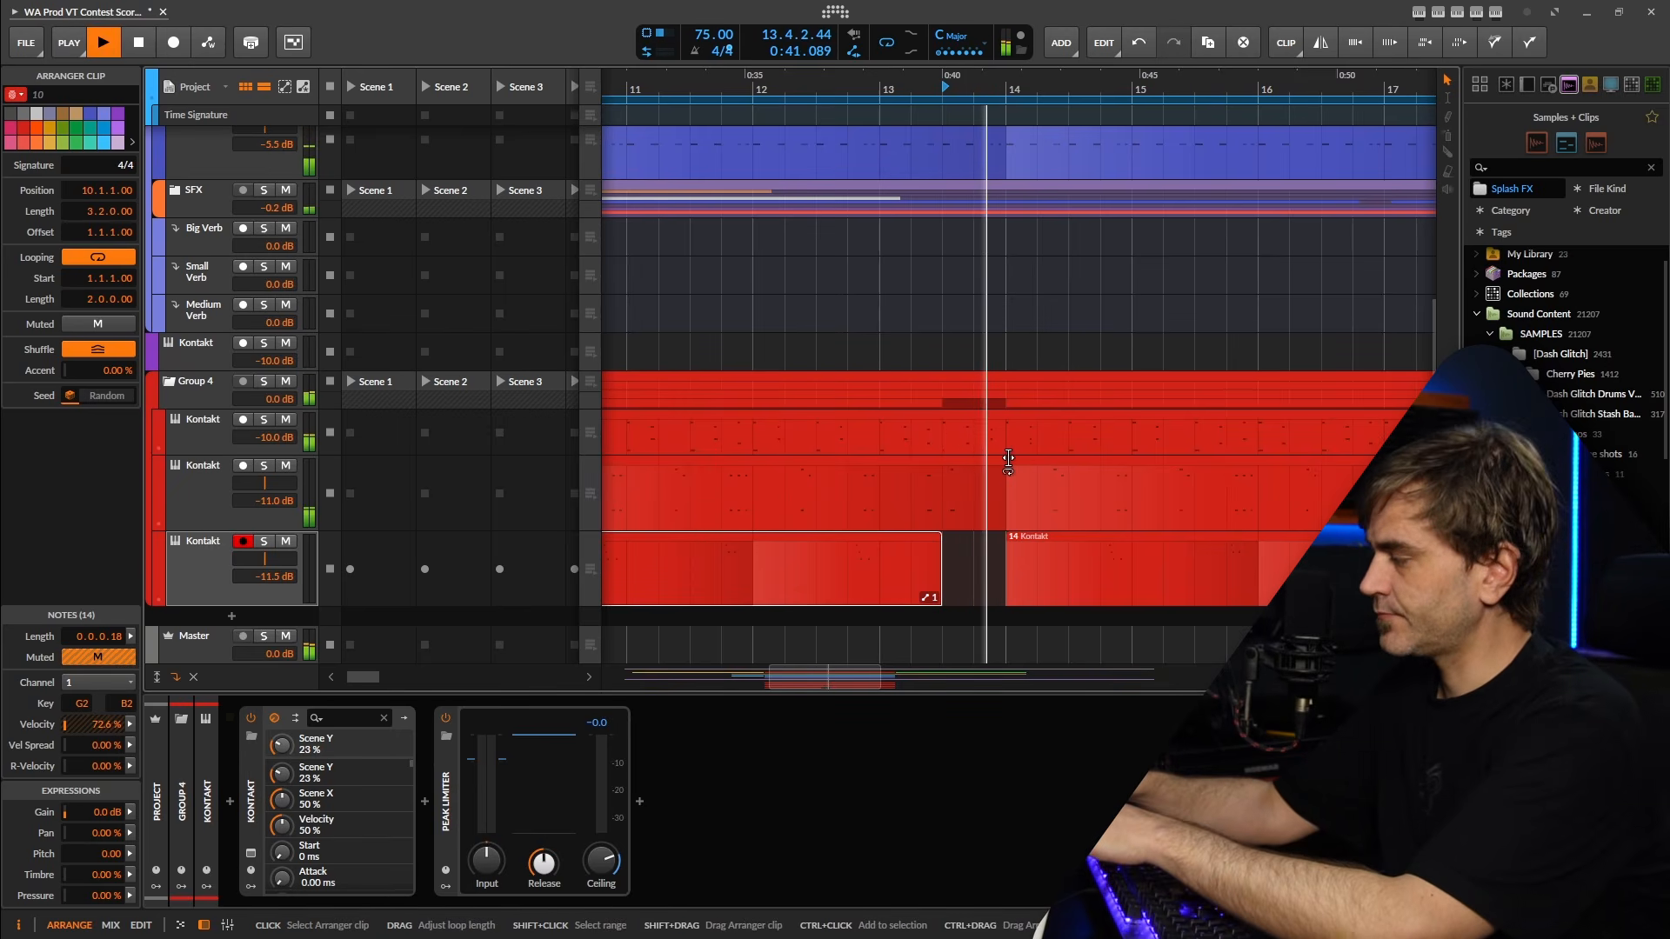
pyautogui.press('space')
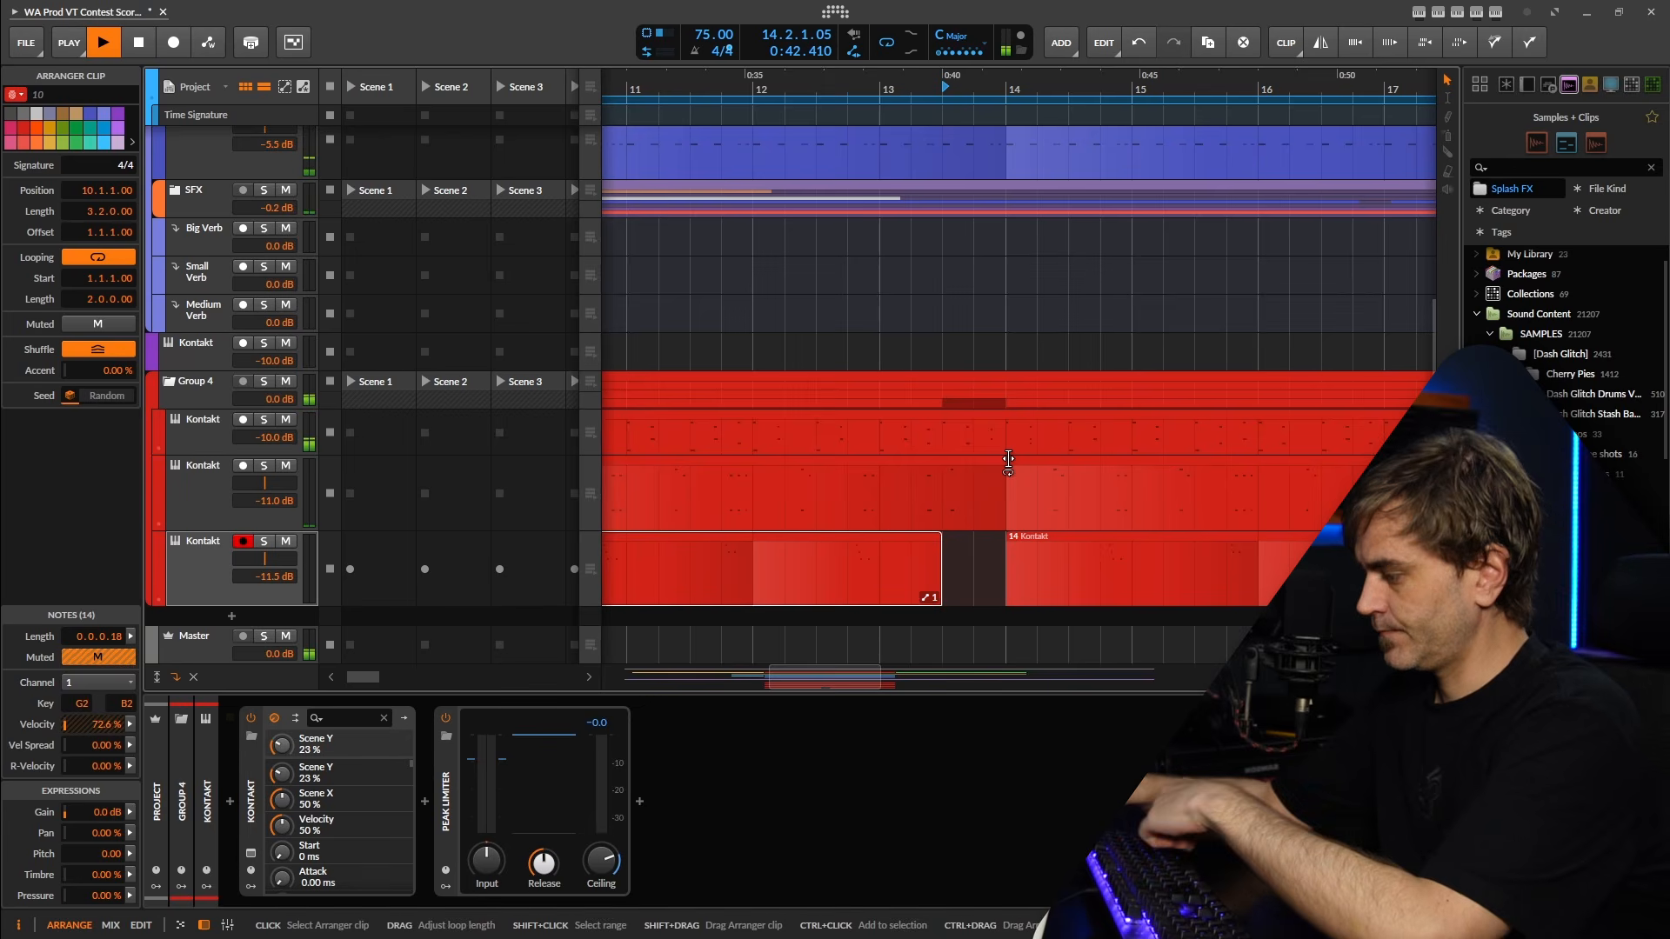
pyautogui.press('space')
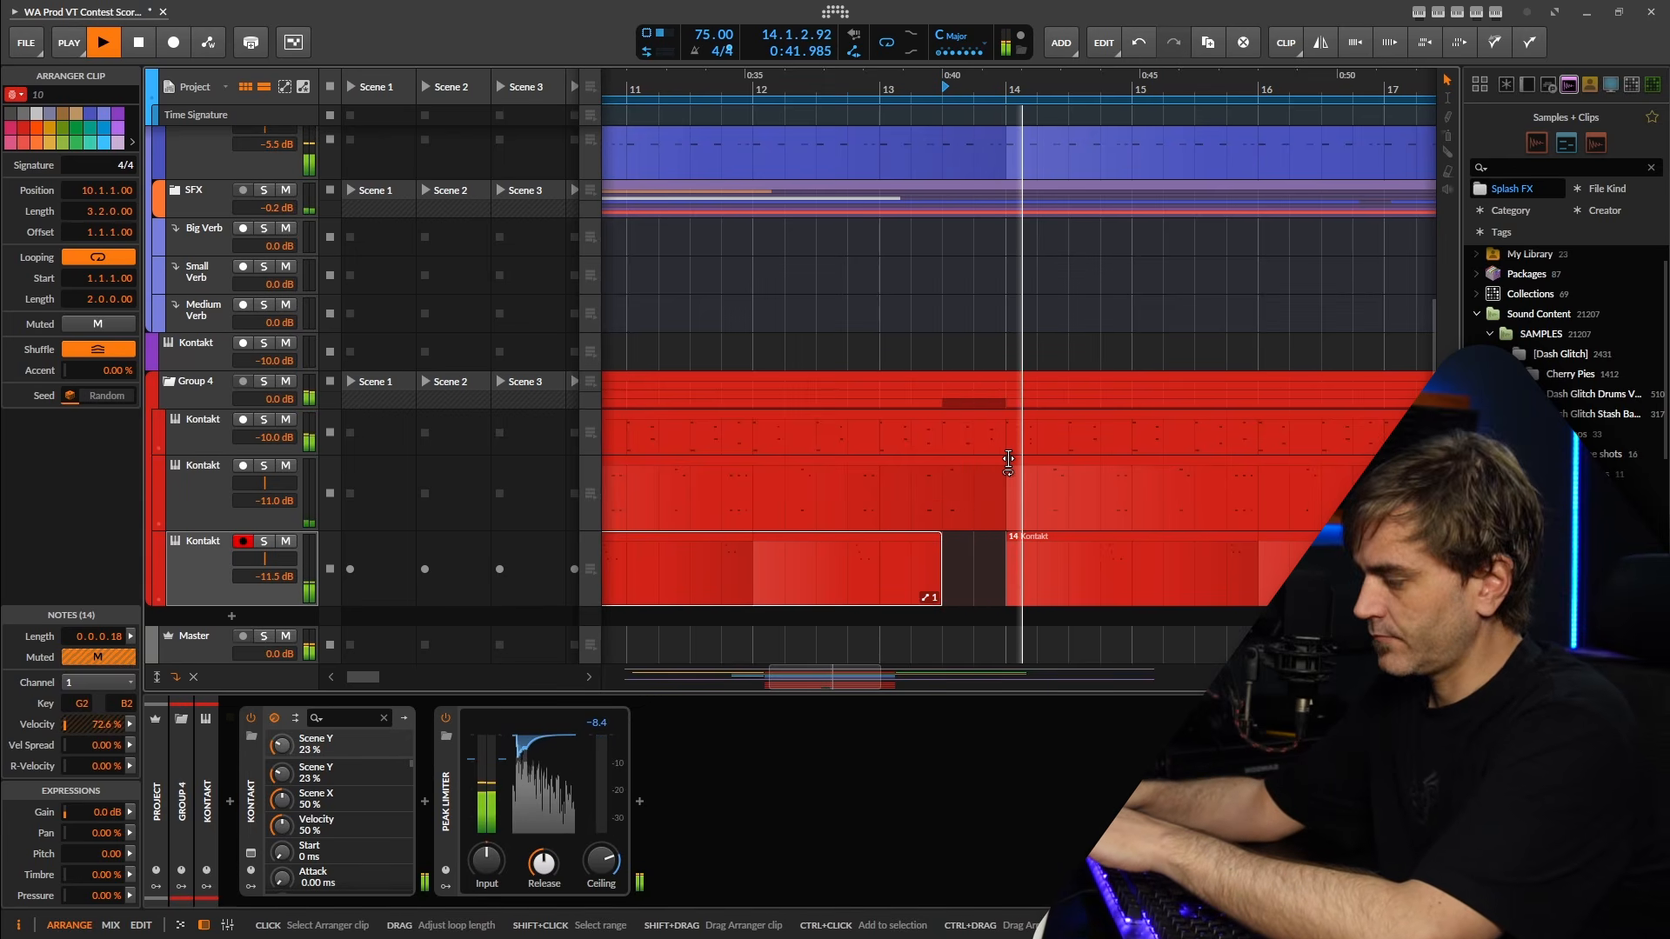
pyautogui.press('space')
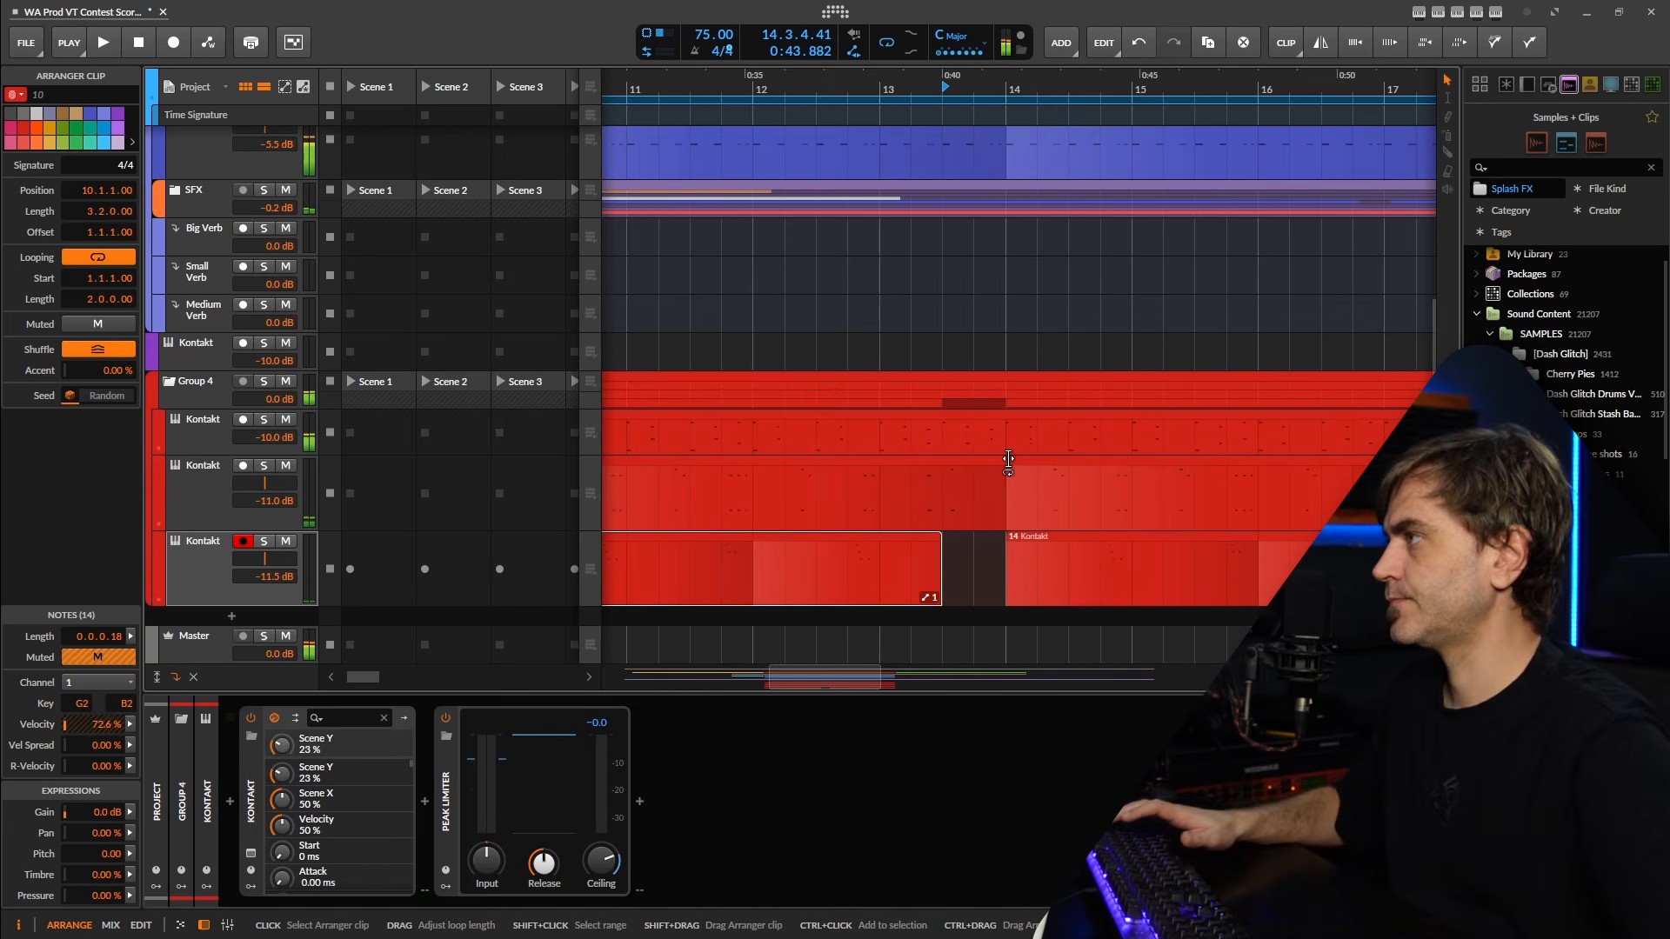
pyautogui.press('space')
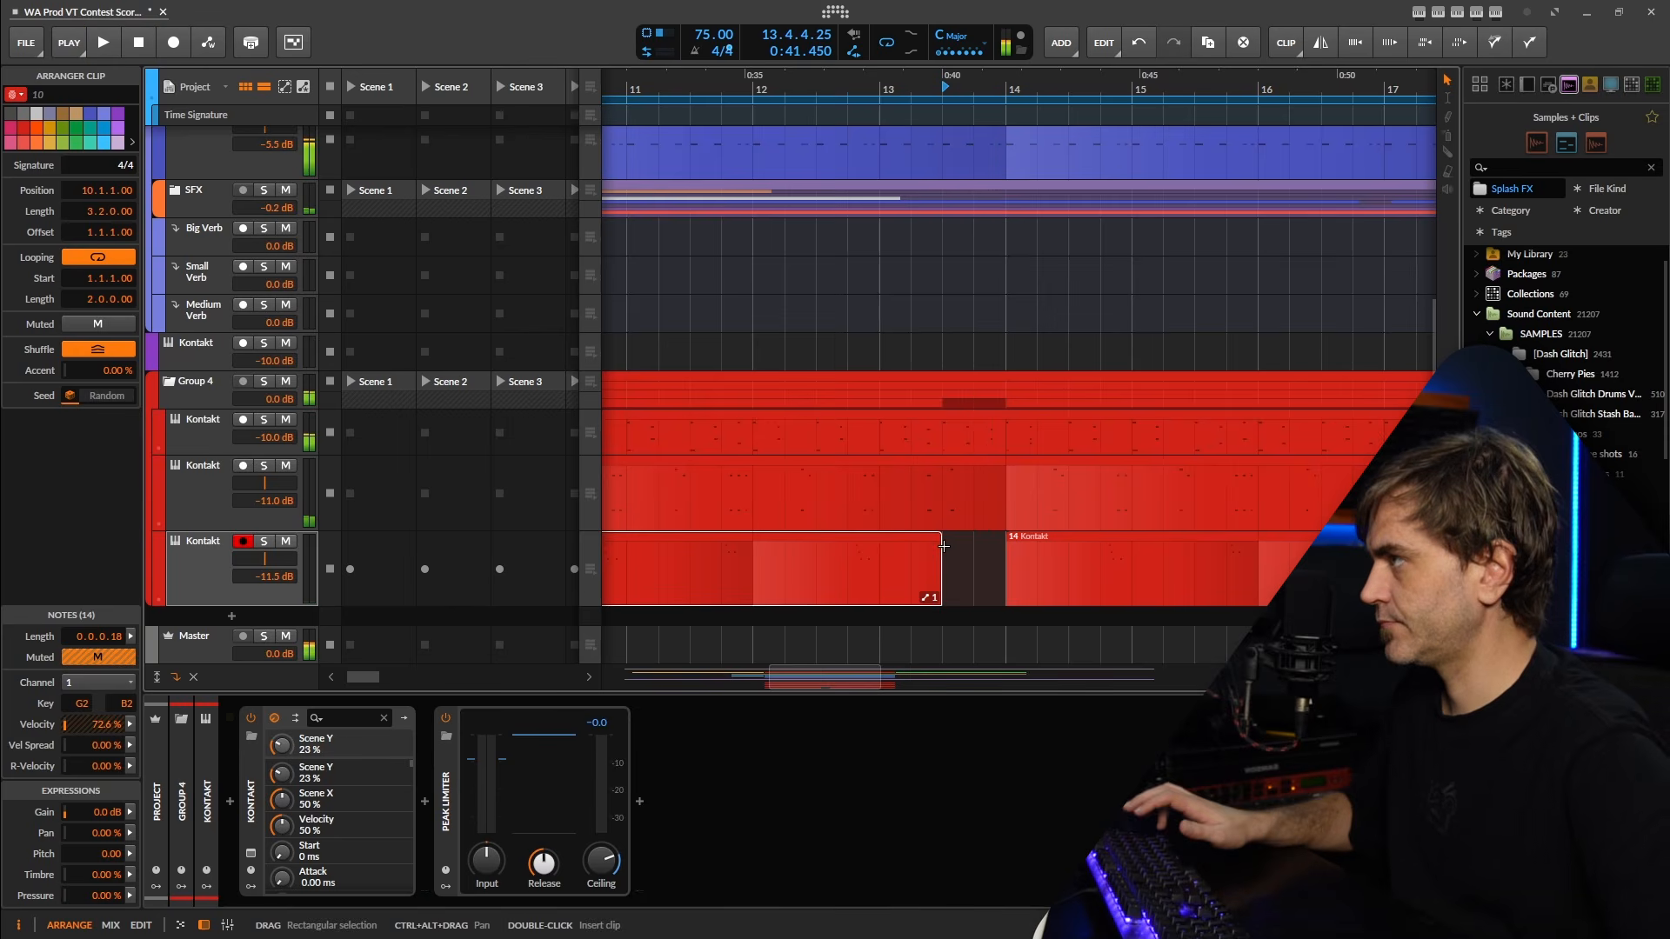
pyautogui.scroll(3, 983, 588)
pyautogui.press('space')
# In the middle Kontakt clip, repitch the note pair at 2.4.3, moving the lower note to F1 and the upper note to D2.
pyautogui.press('space')
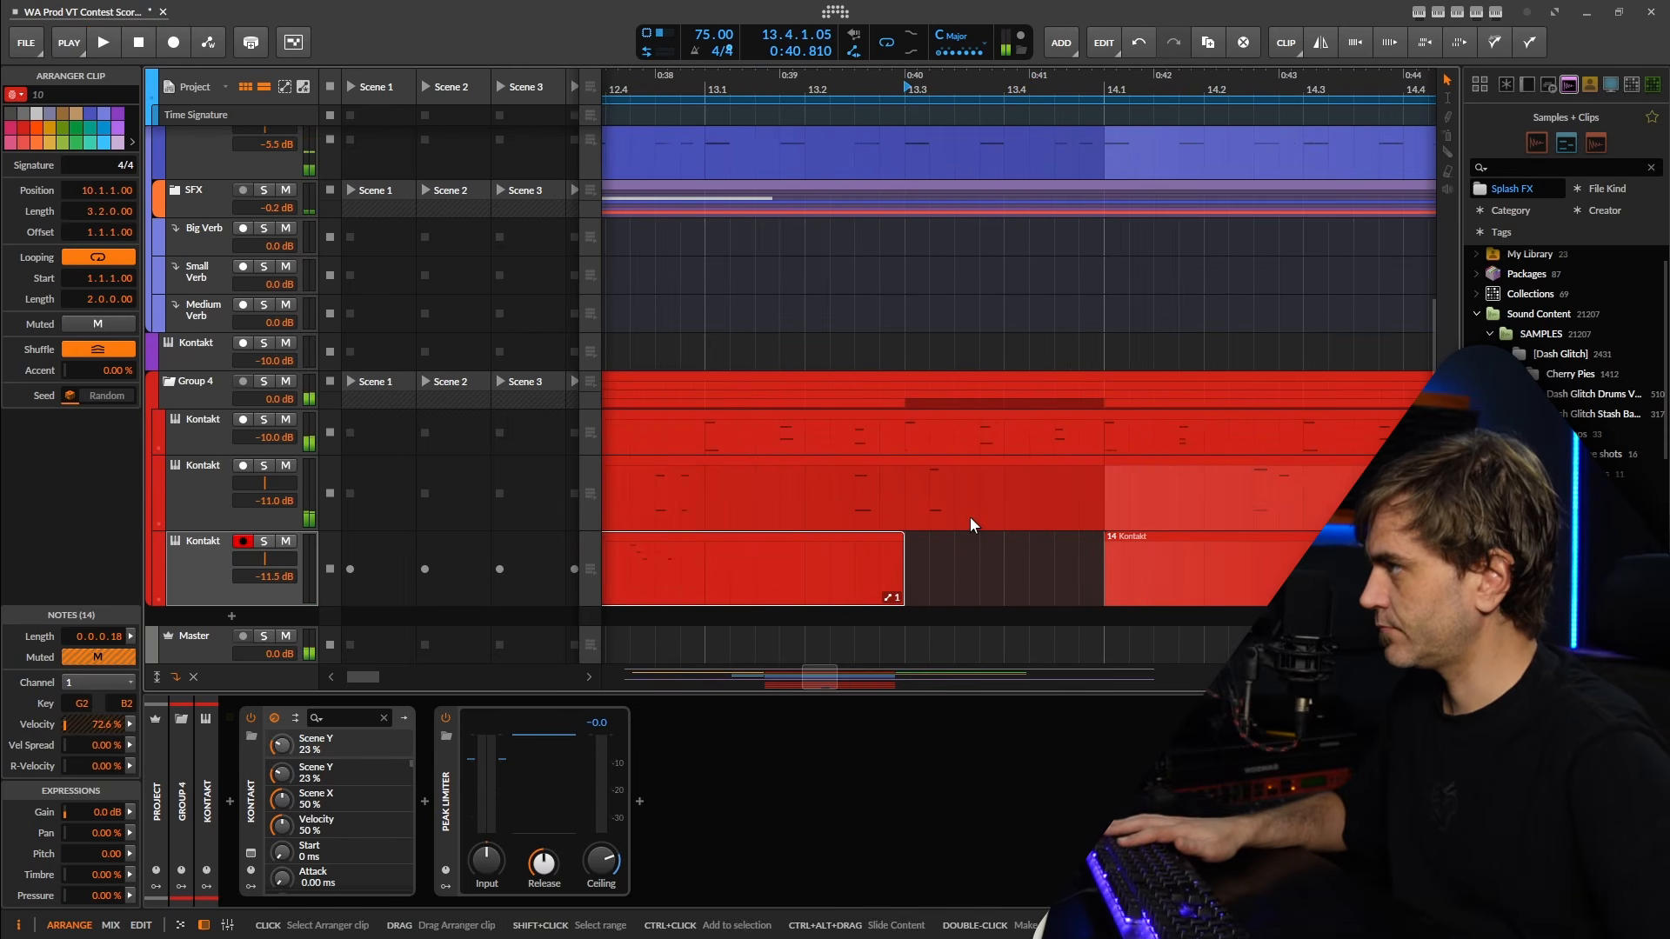
pyautogui.doubleClick(988, 521)
pyautogui.press('space')
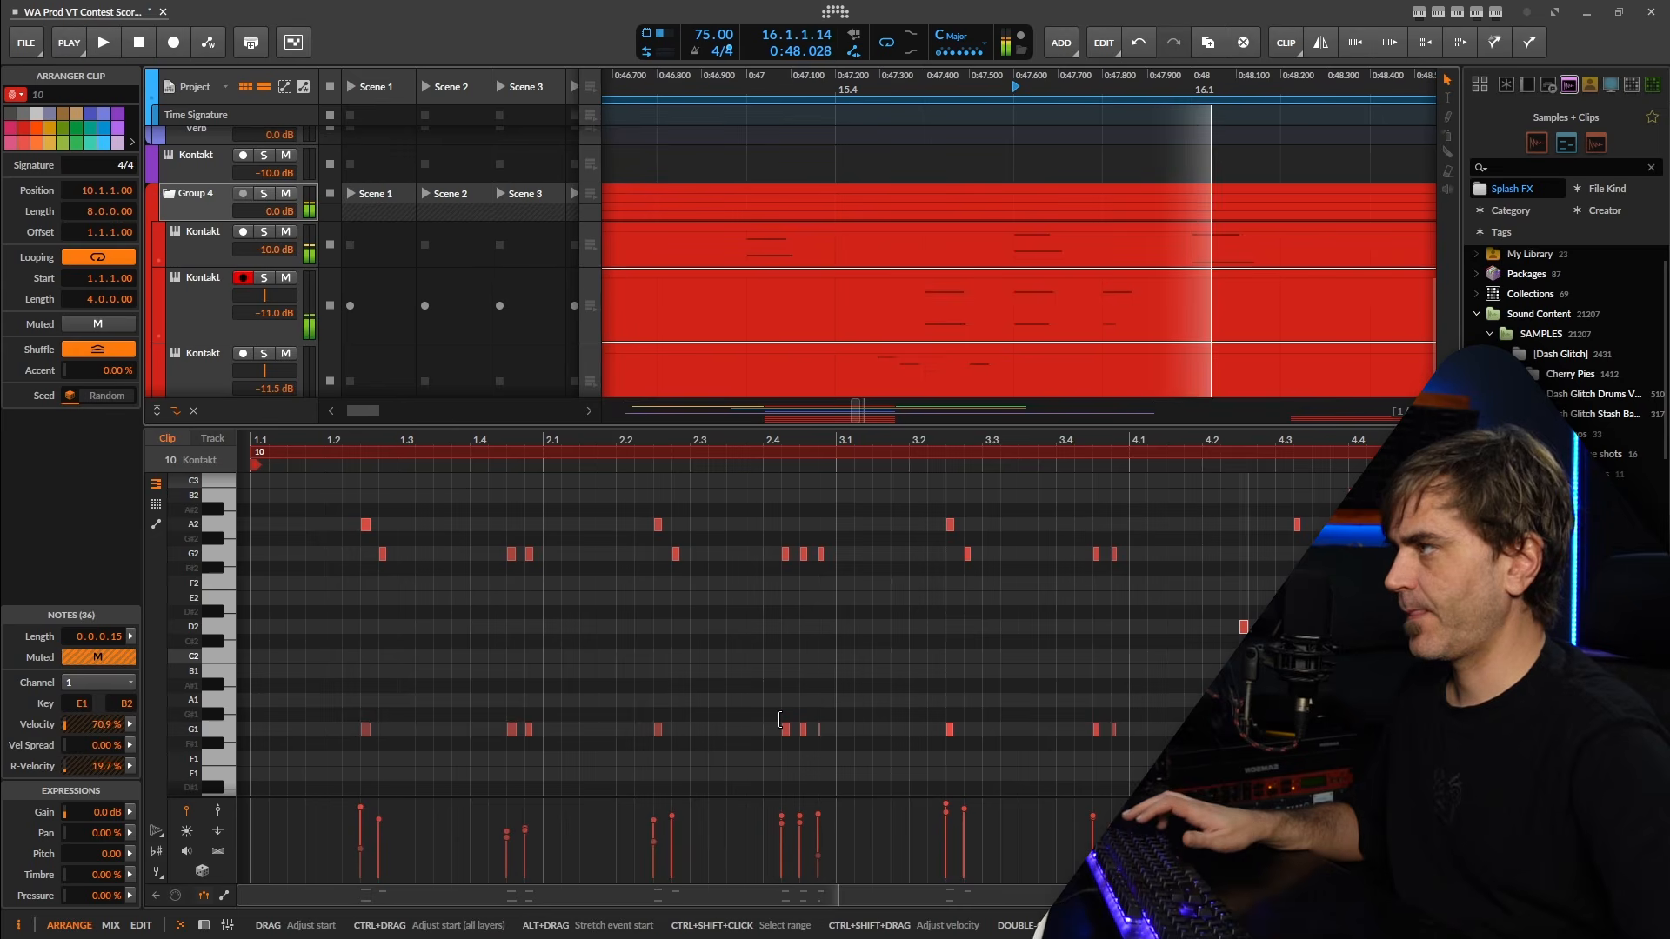
pyautogui.scroll(3, 842, 661)
pyautogui.moveTo(855, 514); pyautogui.dragTo(832, 778)
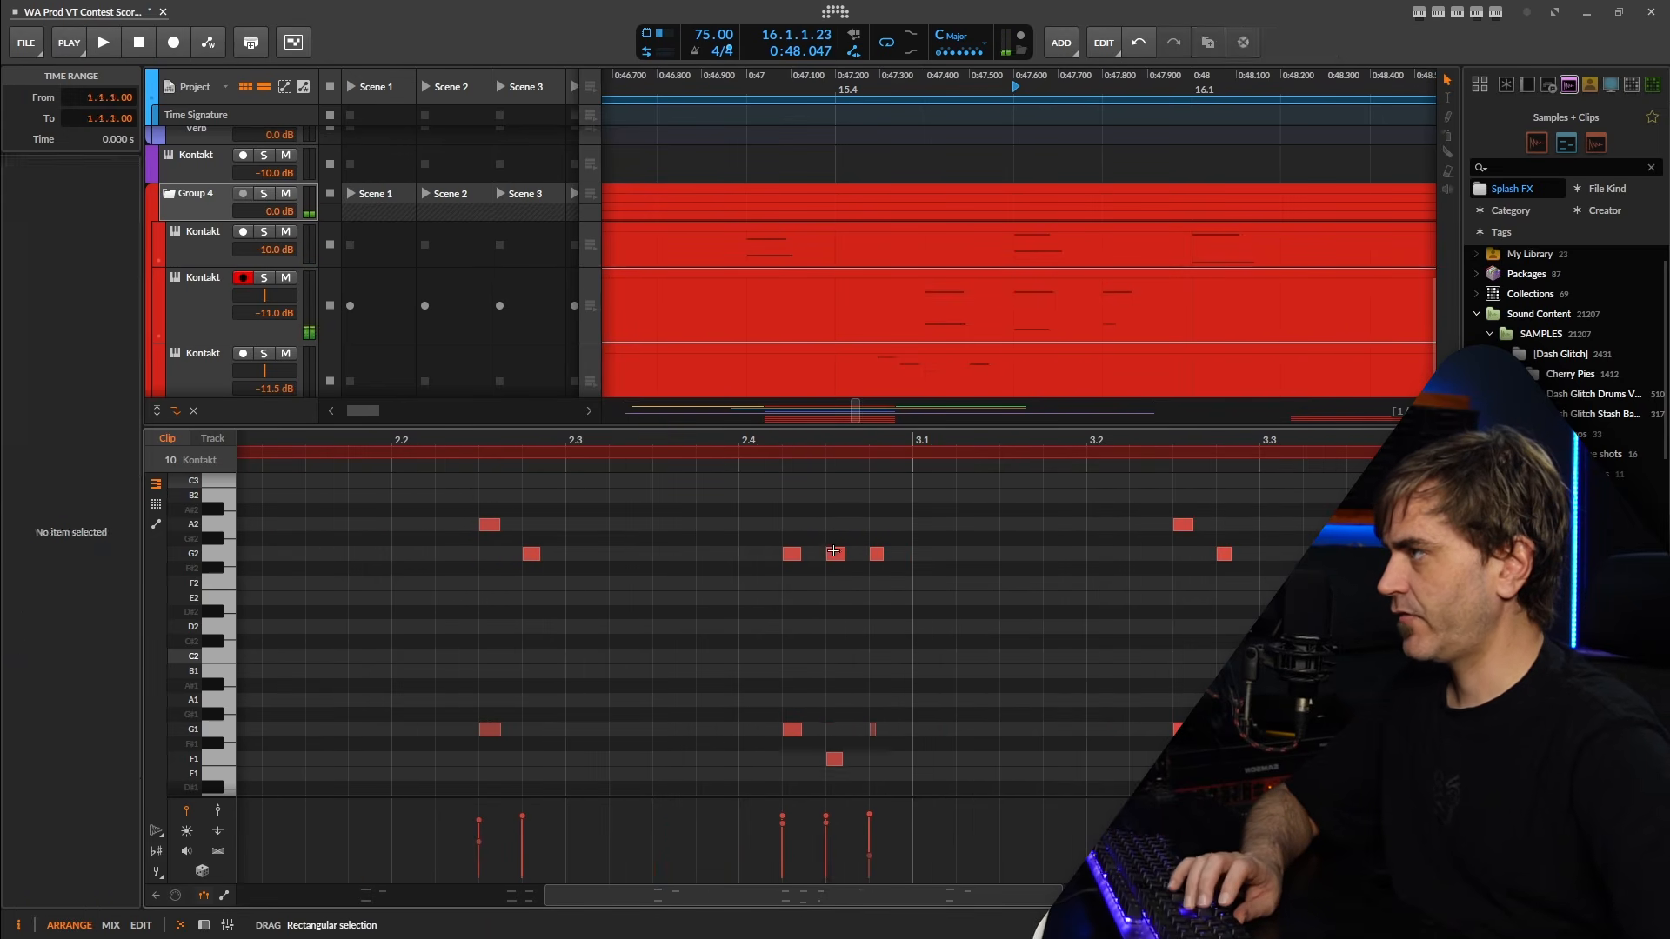
pyautogui.moveTo(851, 522); pyautogui.dragTo(829, 606)
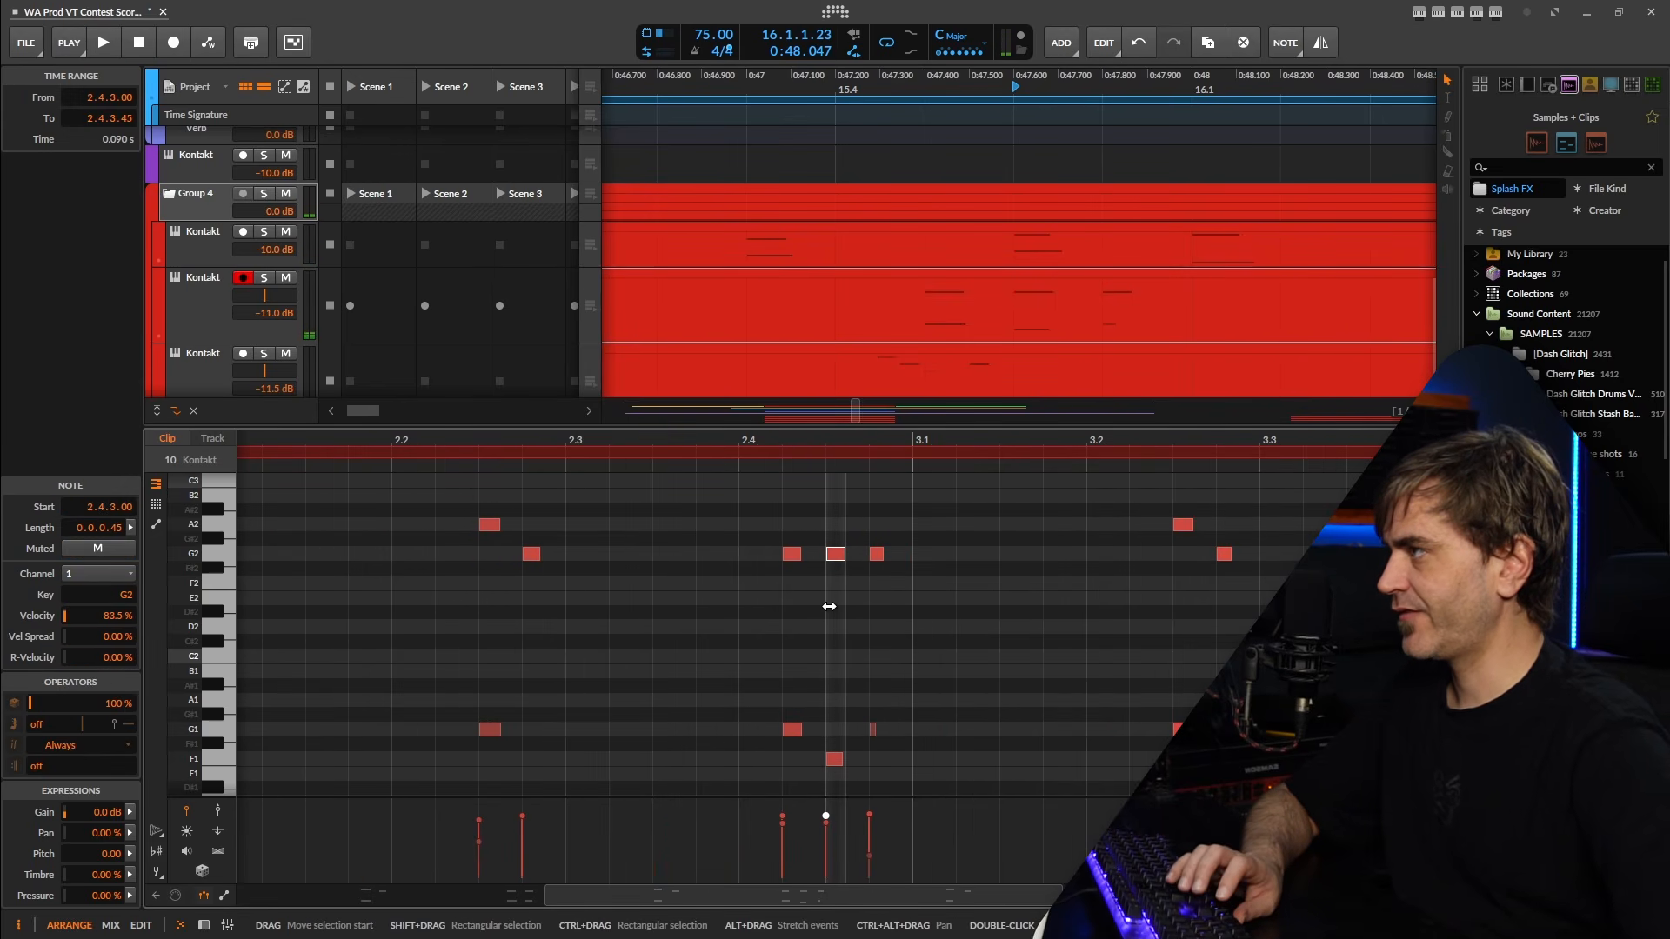
pyautogui.press('Down')
pyautogui.press('Down')
pyautogui.press('Down')
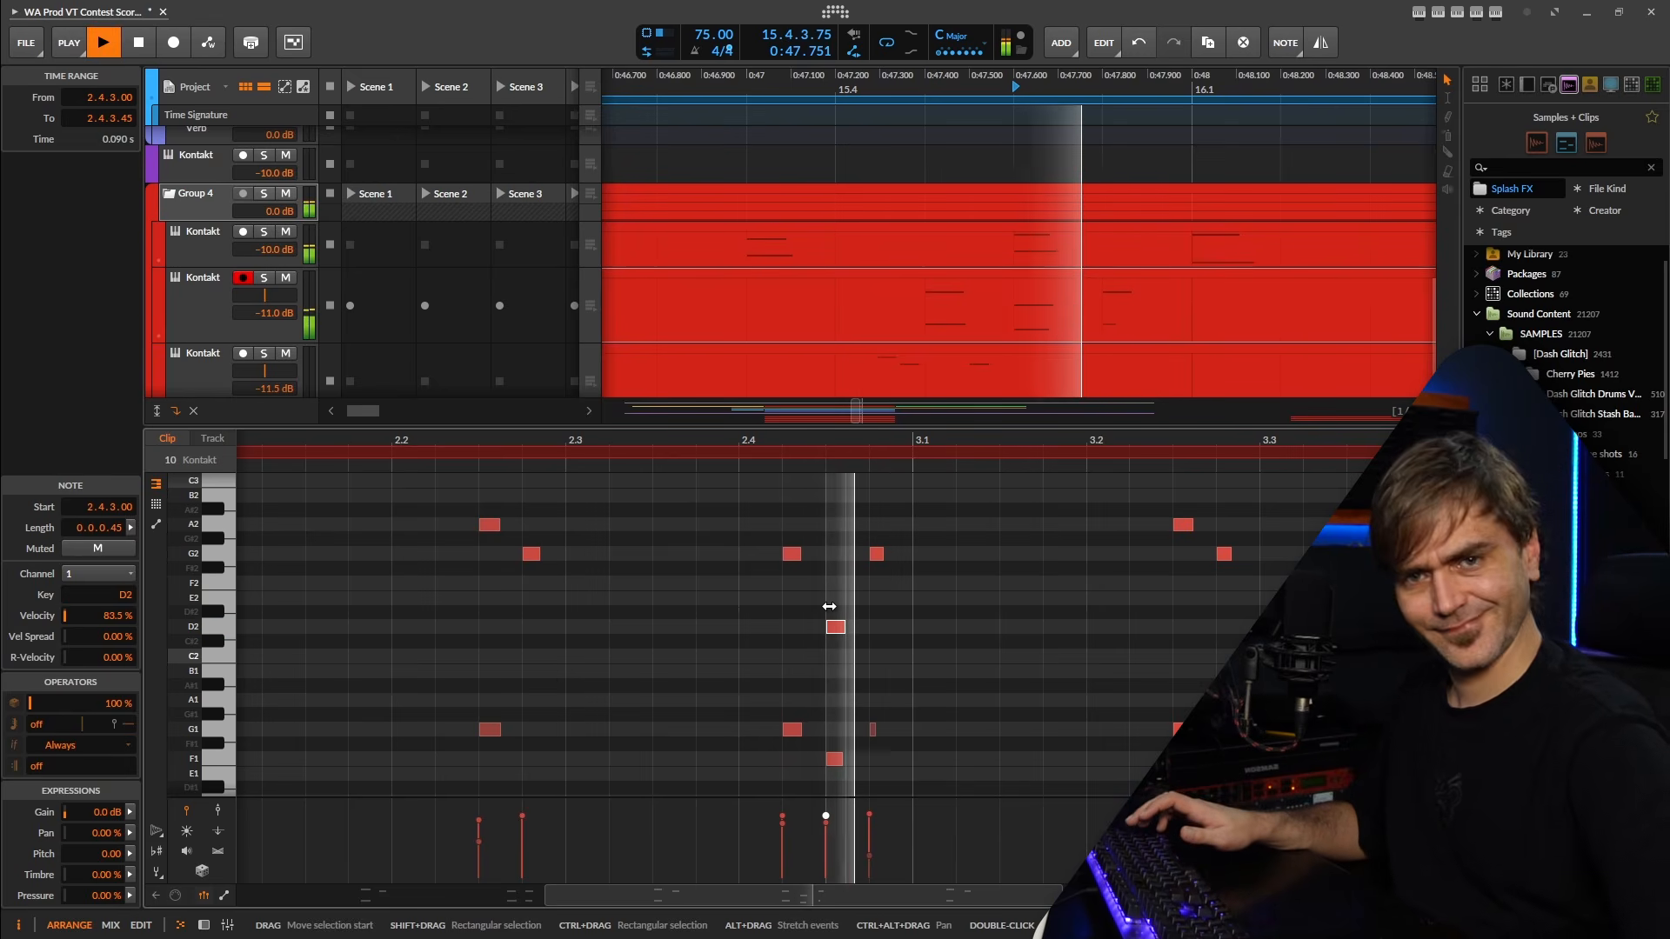
# Collapse the child tracks of Group 4 and rename the group track Perc.
pyautogui.click(204, 929)
pyautogui.moveTo(1282, 462); pyautogui.dragTo(1126, 395)
pyautogui.moveTo(889, 442); pyautogui.dragTo(962, 505)
pyautogui.moveTo(872, 582); pyautogui.dragTo(856, 496)
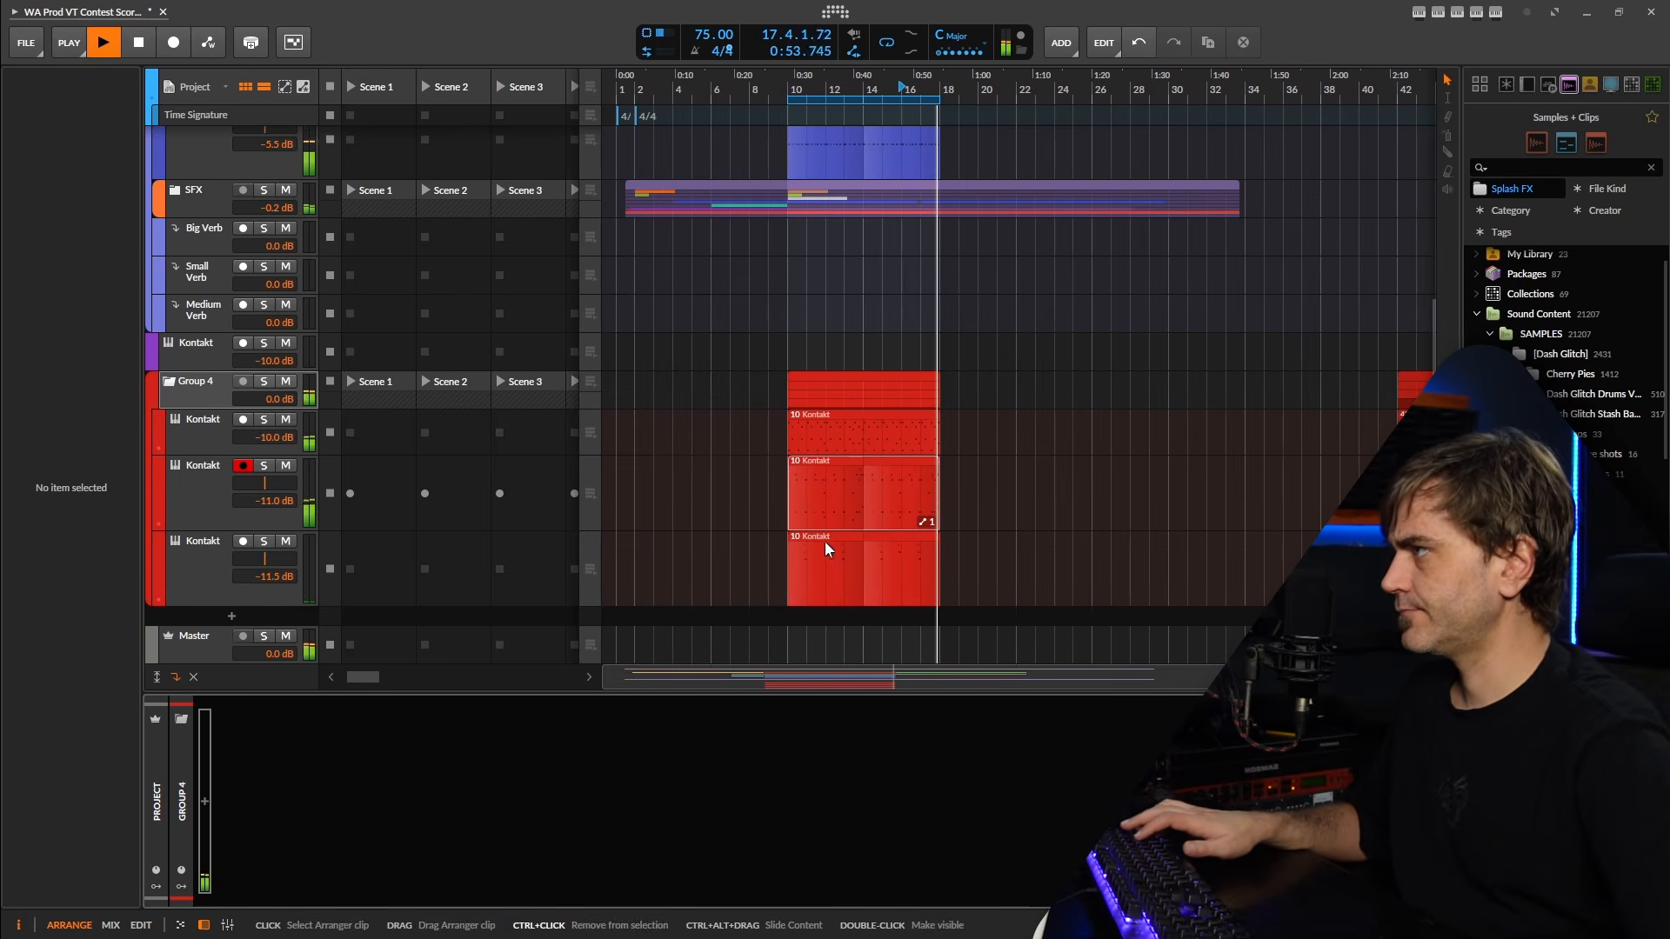
pyautogui.moveTo(690, 482); pyautogui.dragTo(713, 507)
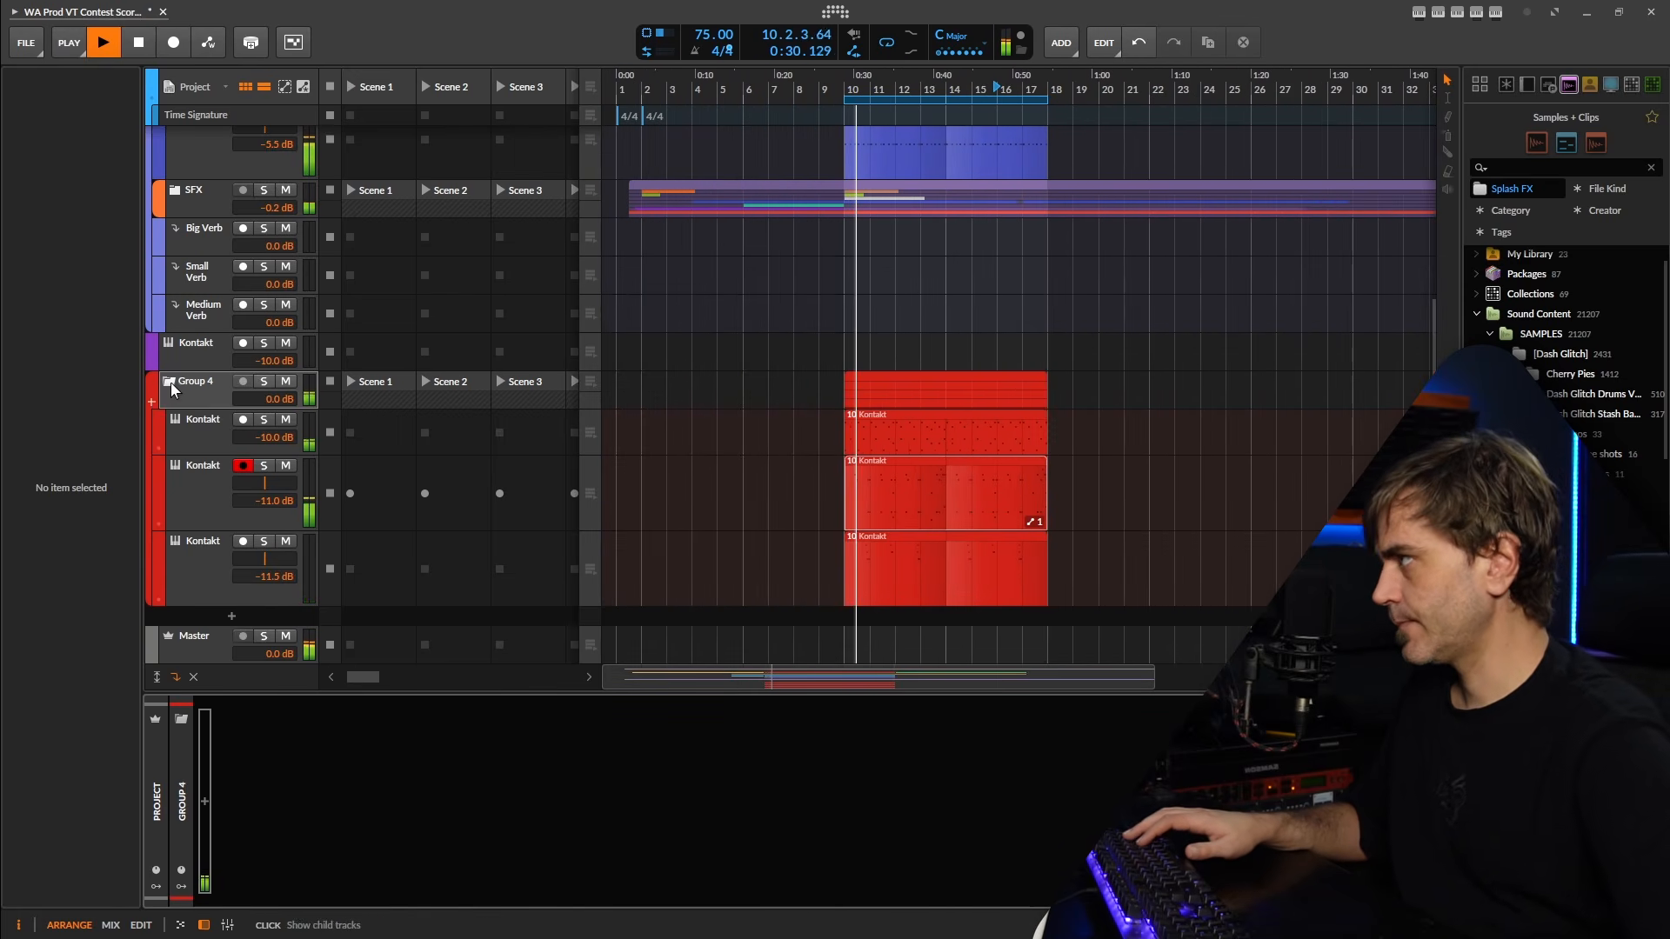
pyautogui.scroll(3, 190, 428)
pyautogui.click(200, 581)
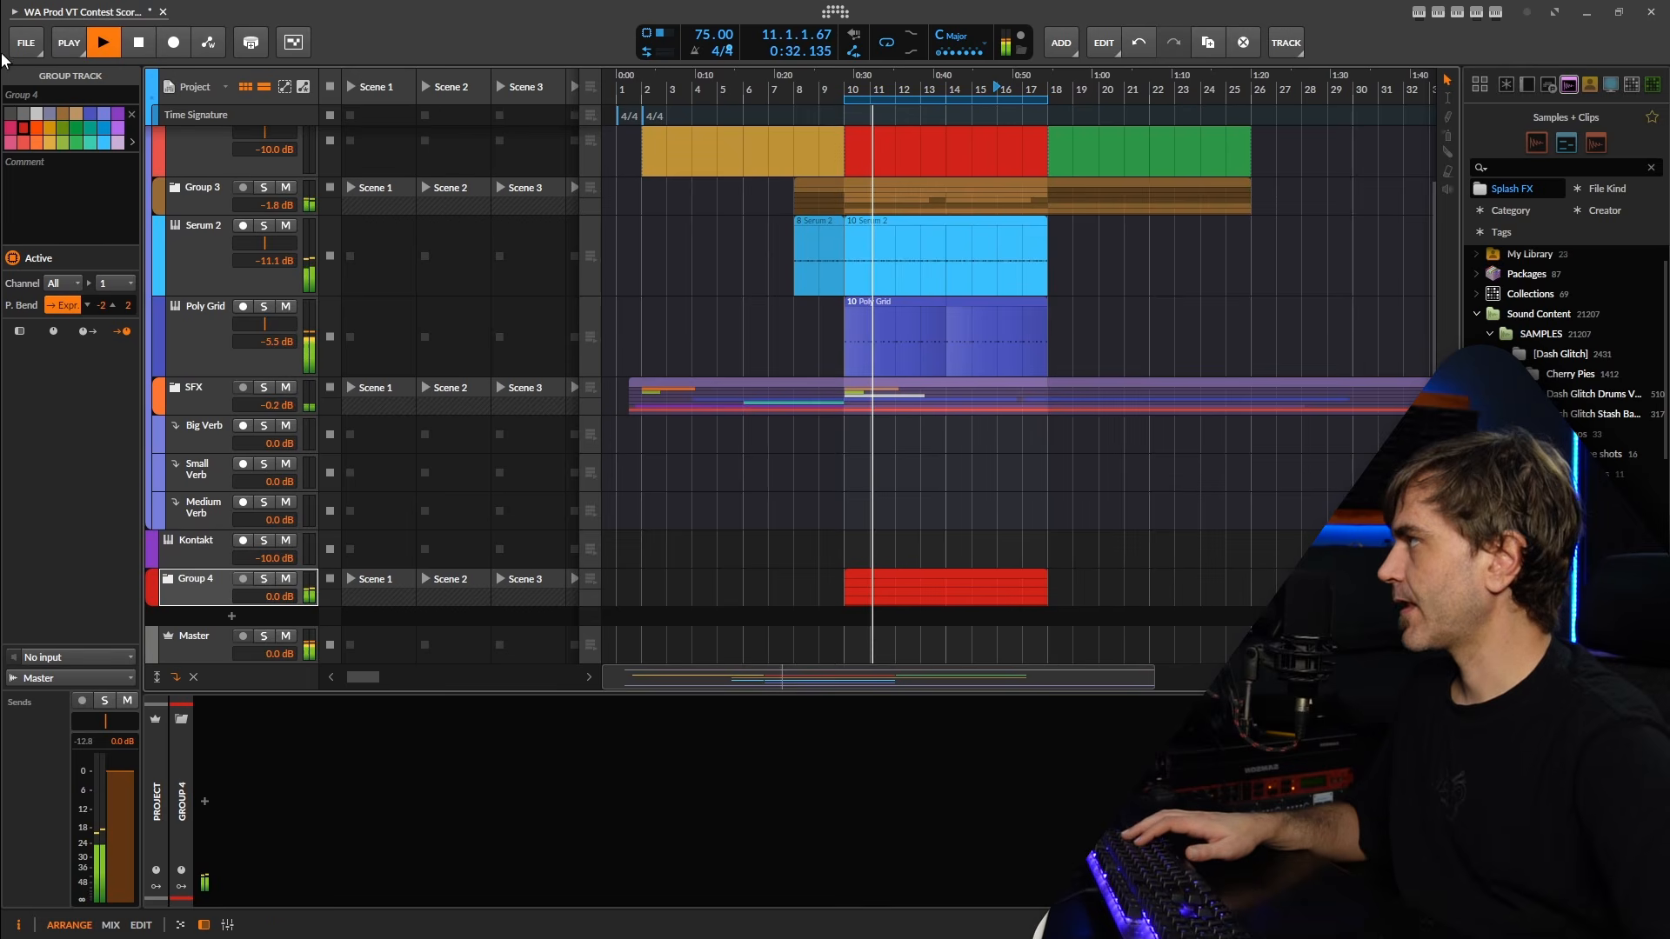
pyautogui.doubleClick(57, 99)
pyautogui.write('Perc')
pyautogui.press('Return')
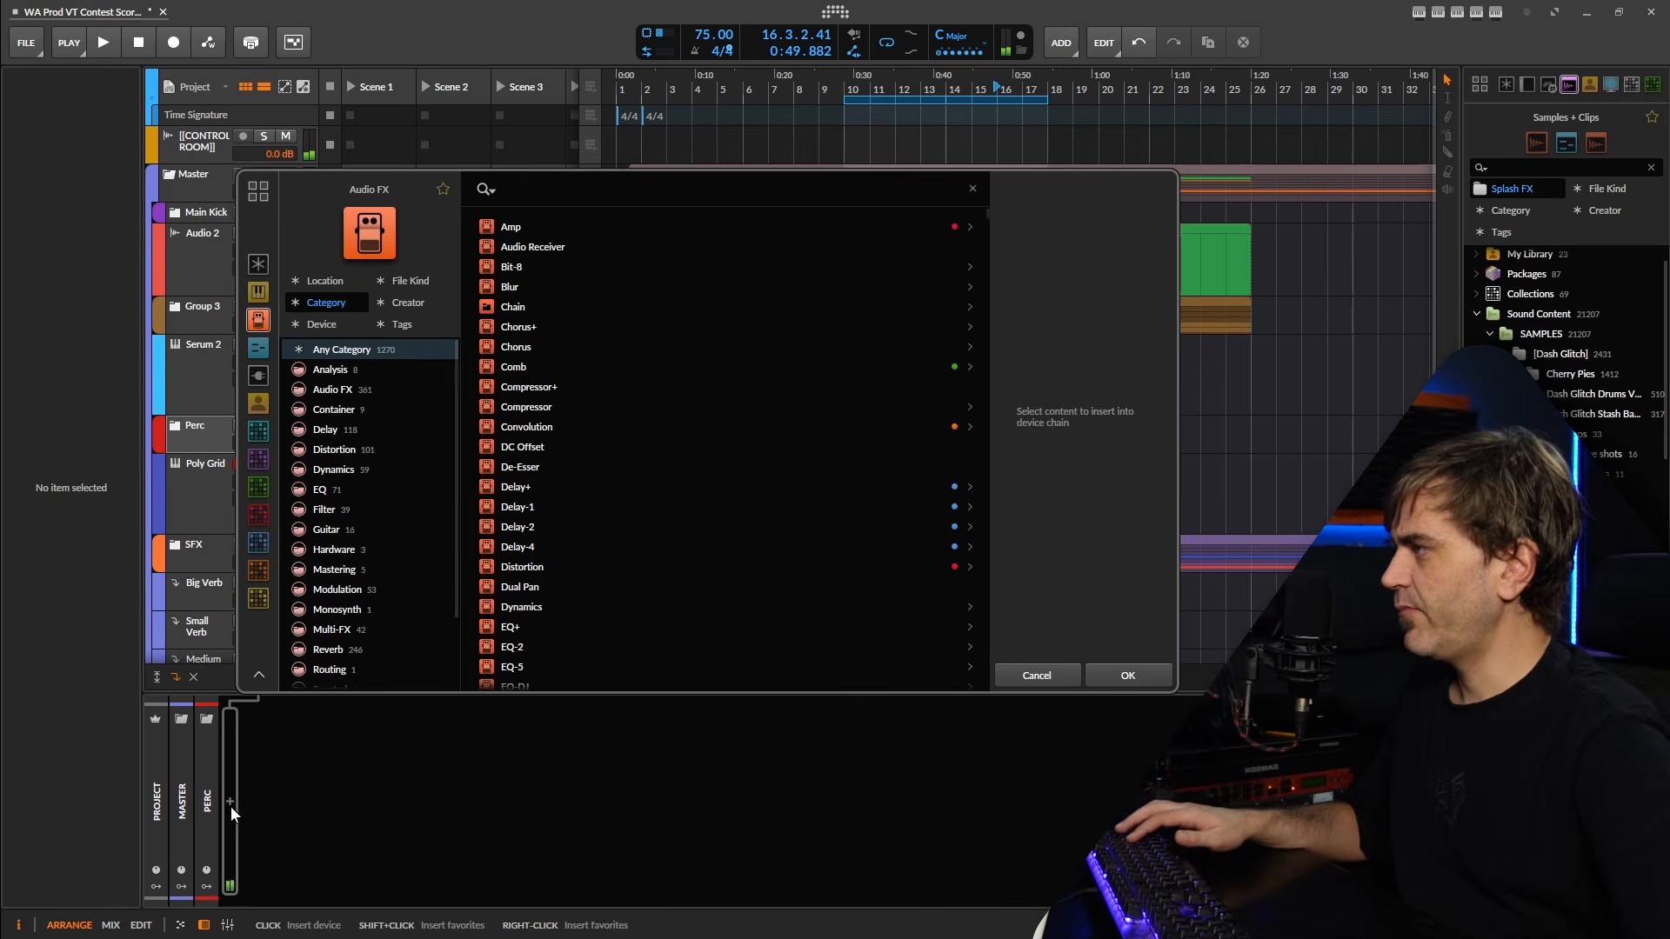
# Add an EQ-2 to the Perc group and turn its low band into a low cut at 144 Hz.
pyautogui.write('eq')
pyautogui.click(561, 248)
pyautogui.click(1125, 671)
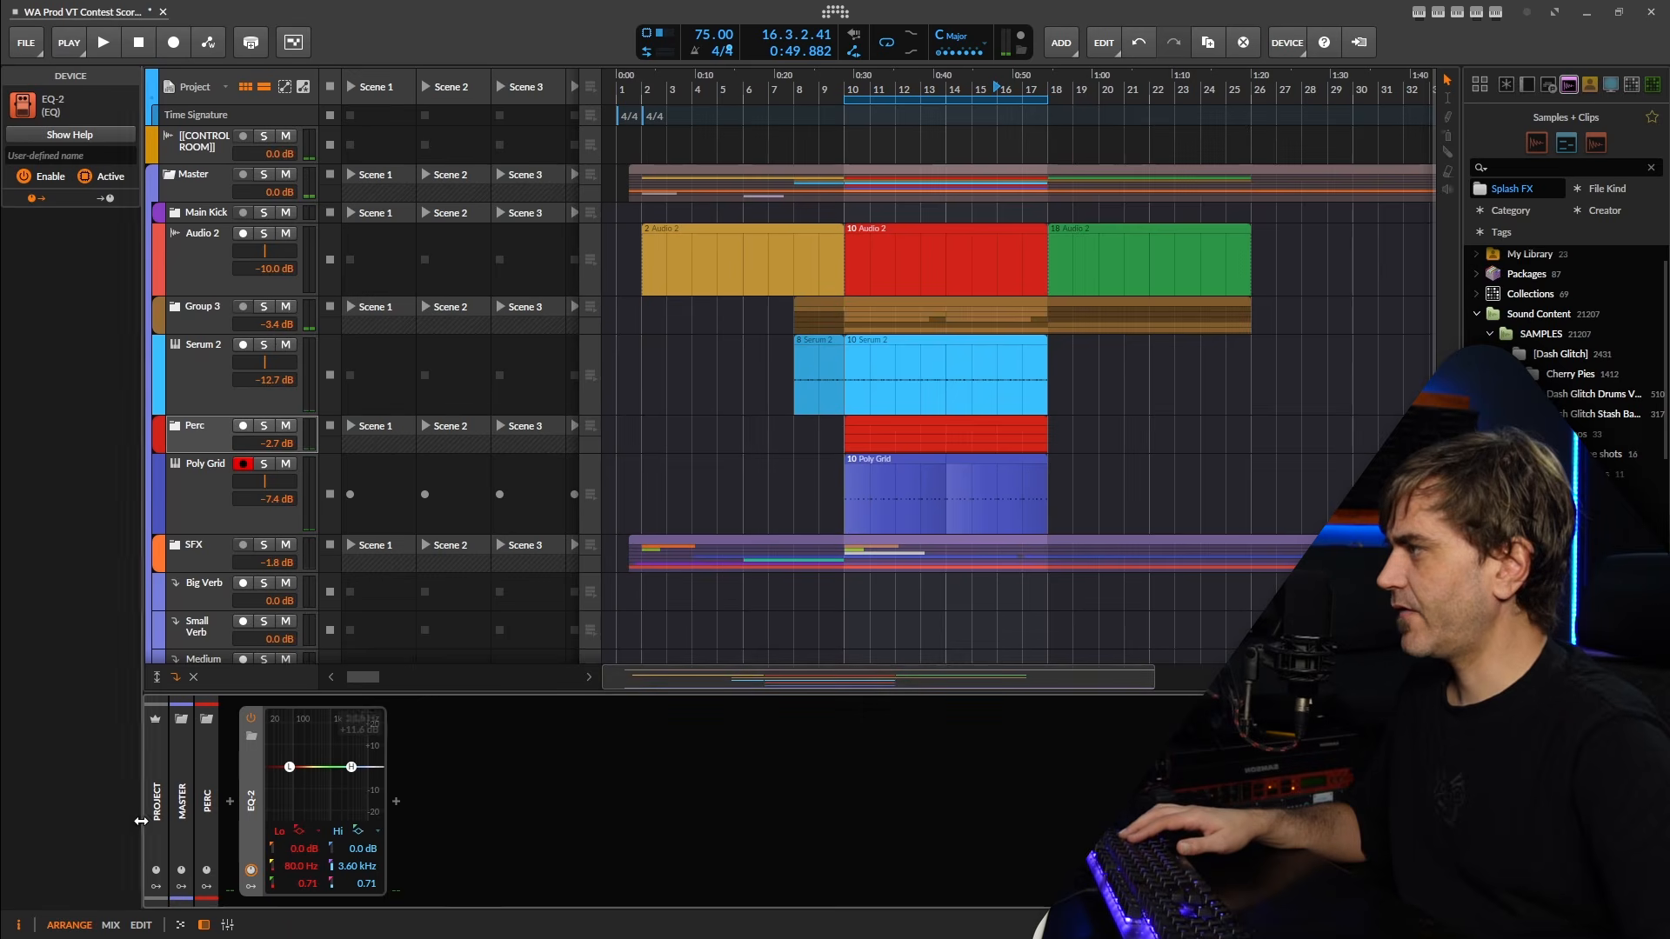
pyautogui.click(299, 830)
pyautogui.click(287, 870)
pyautogui.press('space')
pyautogui.moveTo(287, 874); pyautogui.dragTo(287, 848)
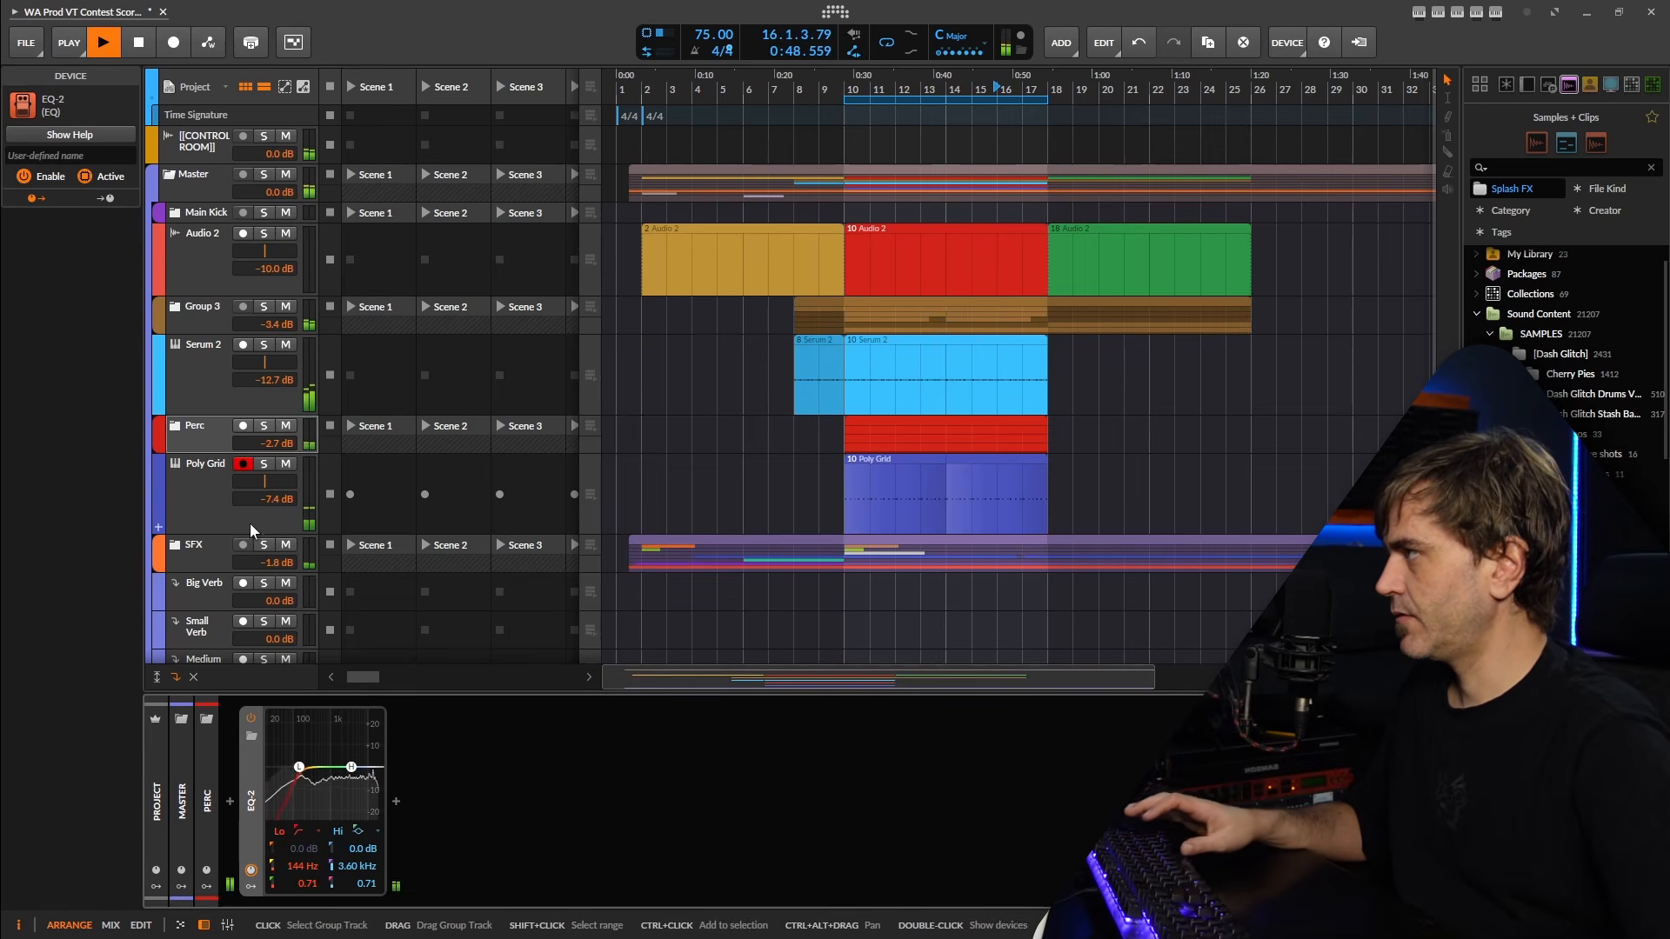
# Solo the Poly Grid track, audition it with its octave transposition at -1, and release the solo.
pyautogui.click(263, 464)
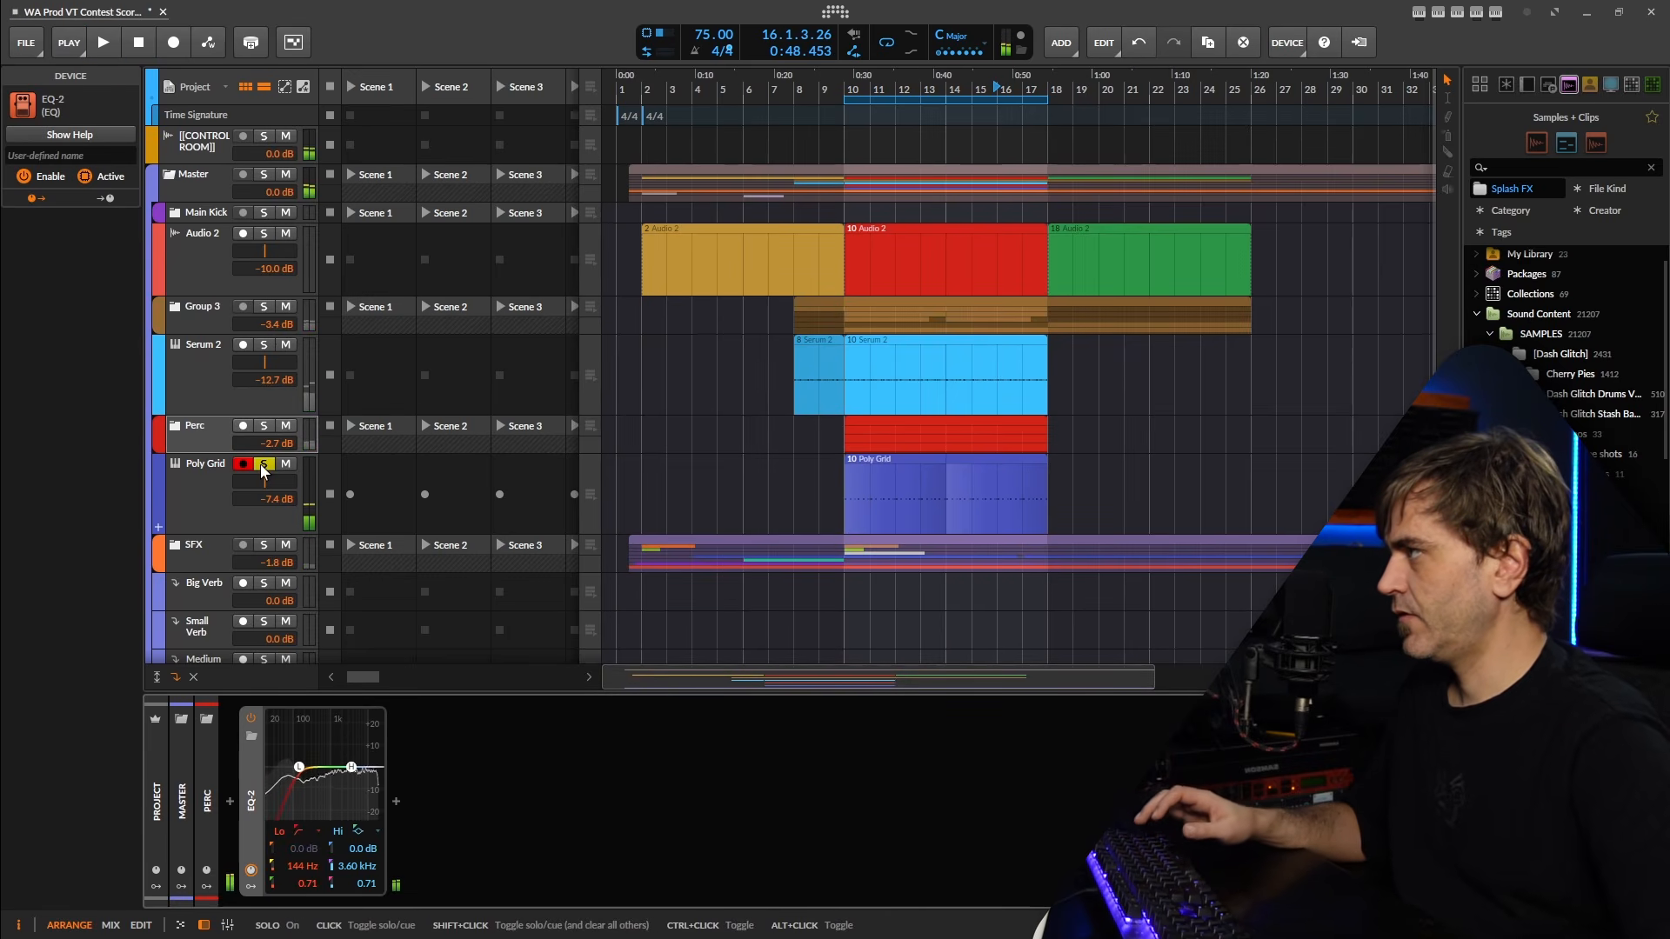
pyautogui.click(202, 488)
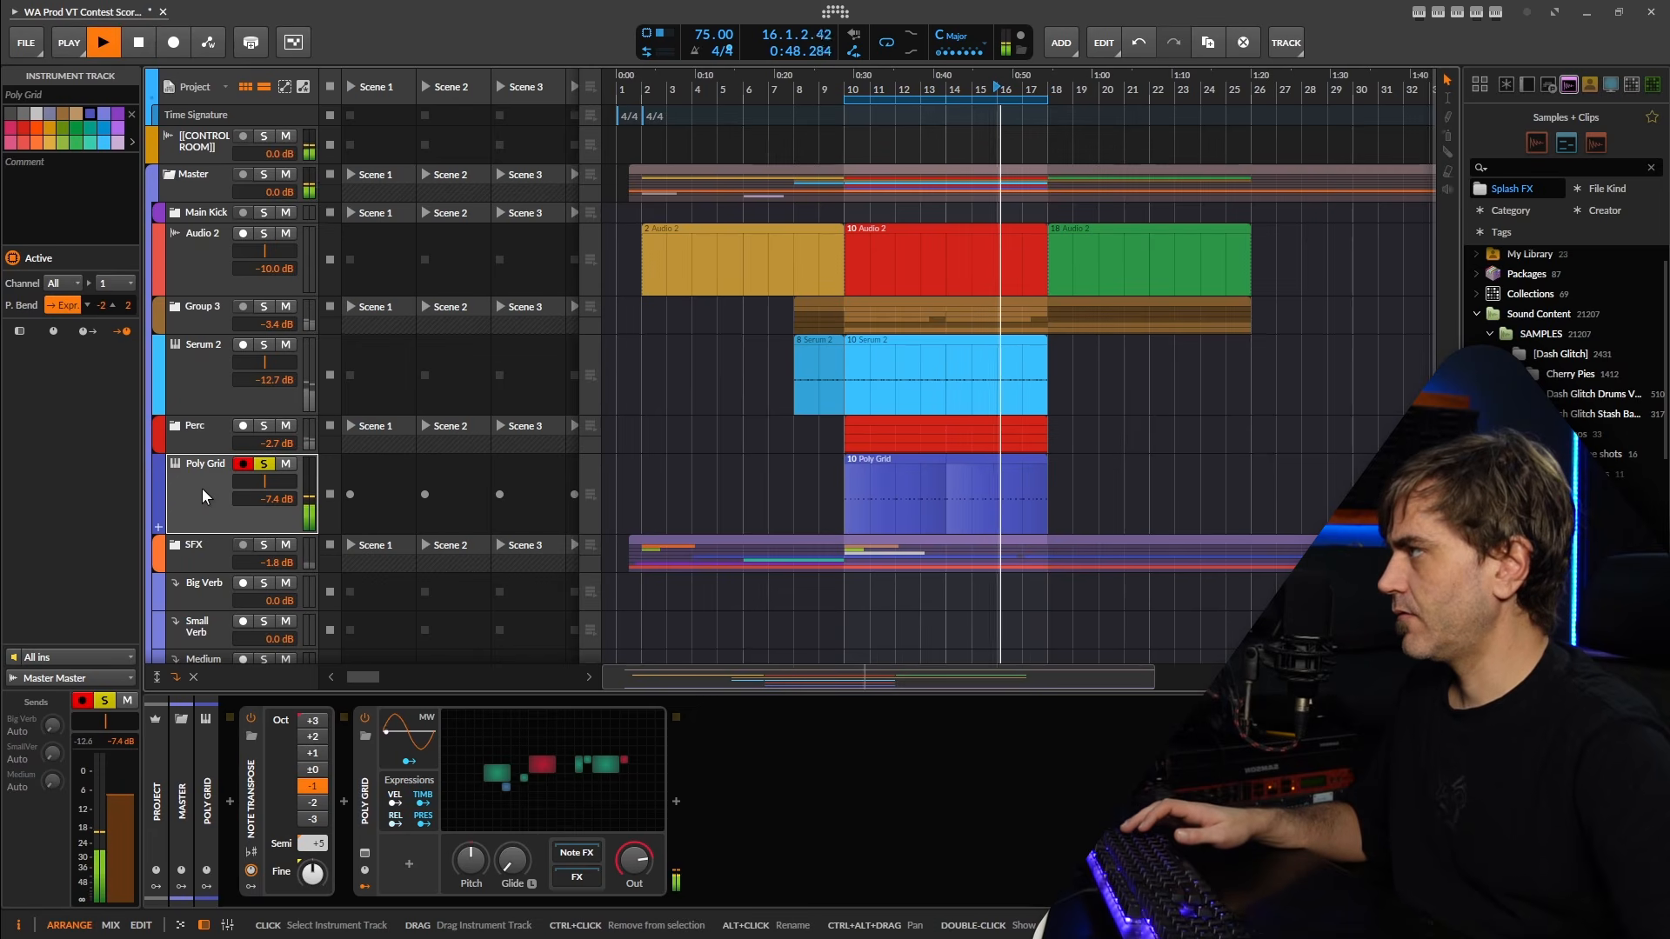
pyautogui.press('space')
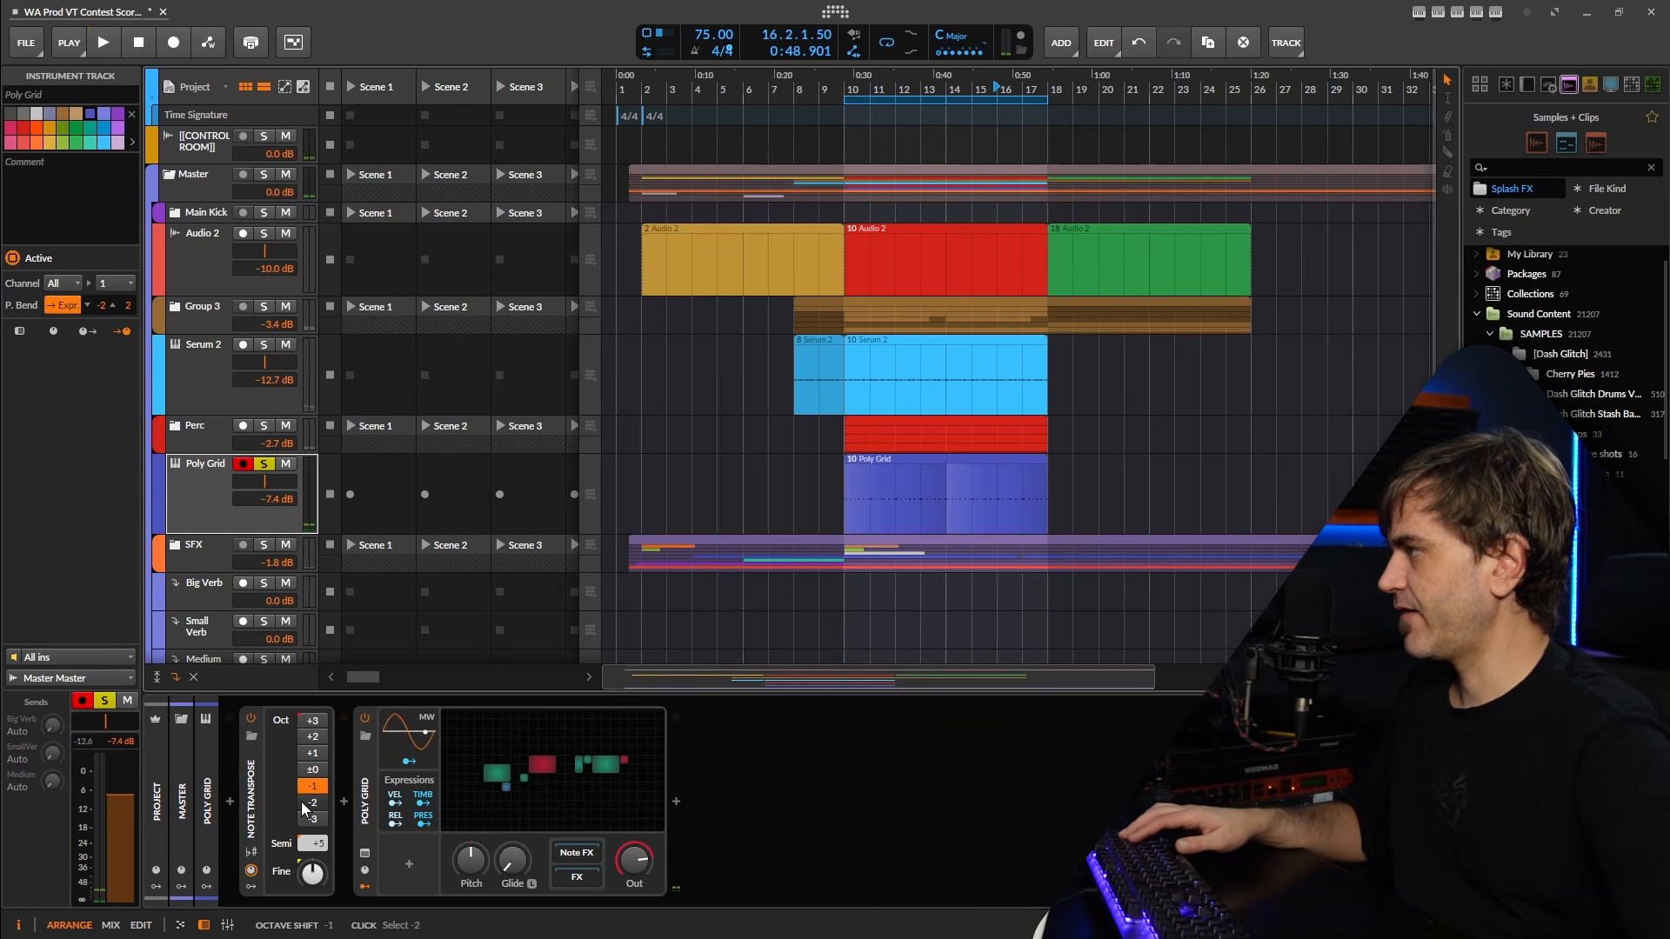
pyautogui.click(314, 787)
pyautogui.press('space')
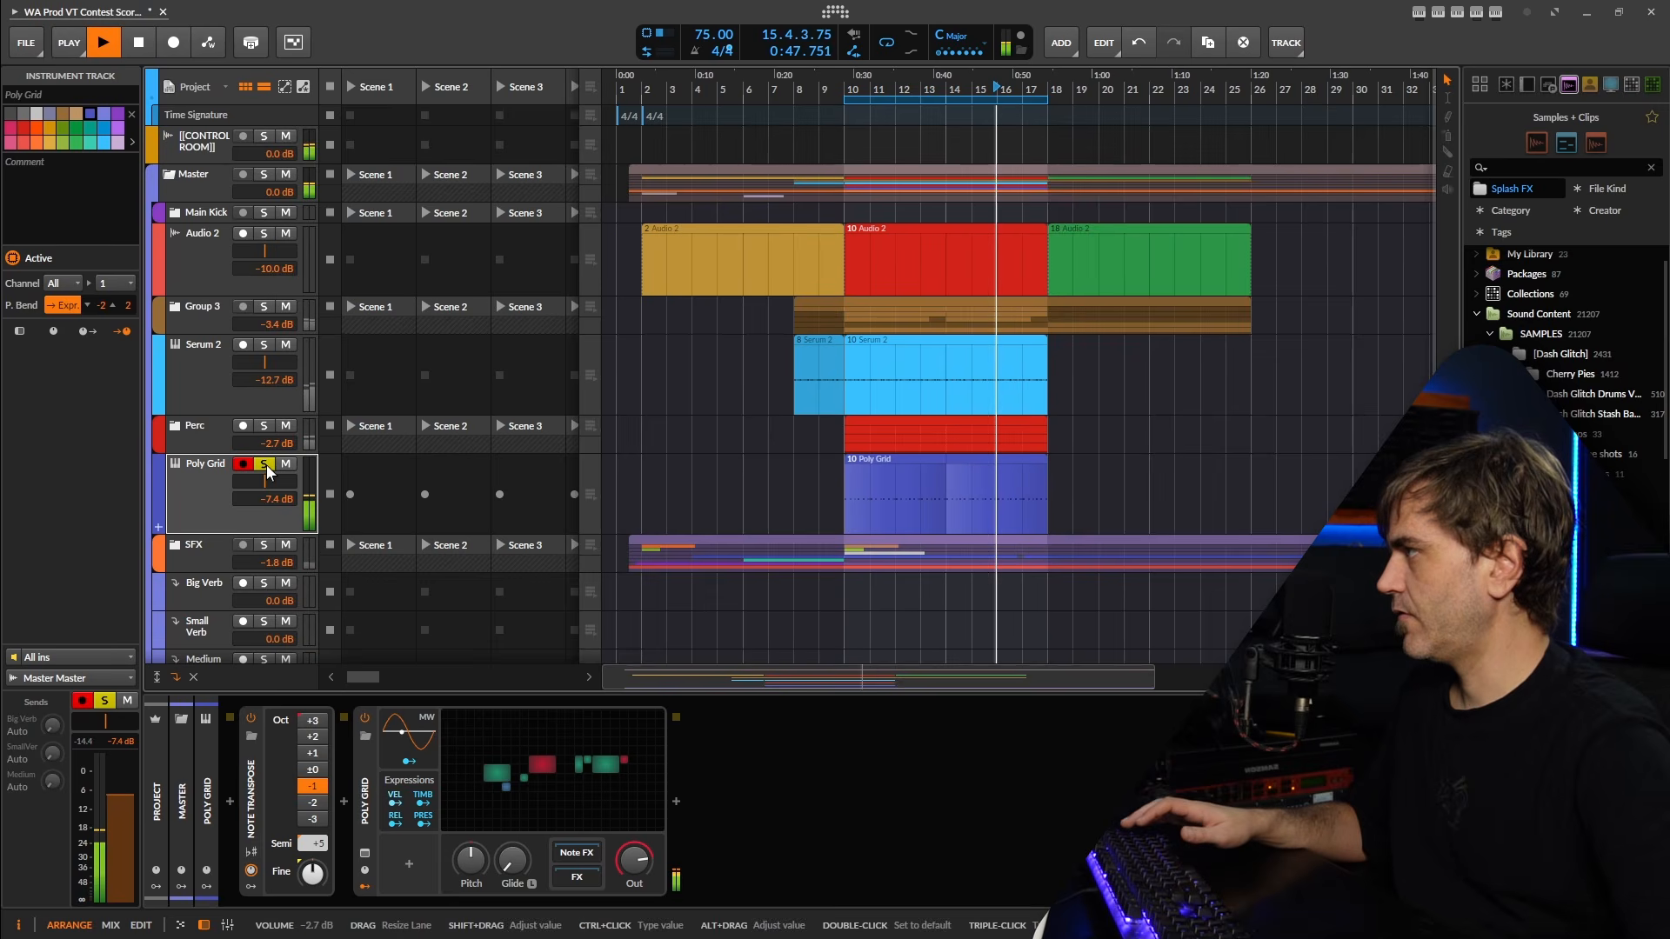
pyautogui.click(264, 464)
pyautogui.click(195, 430)
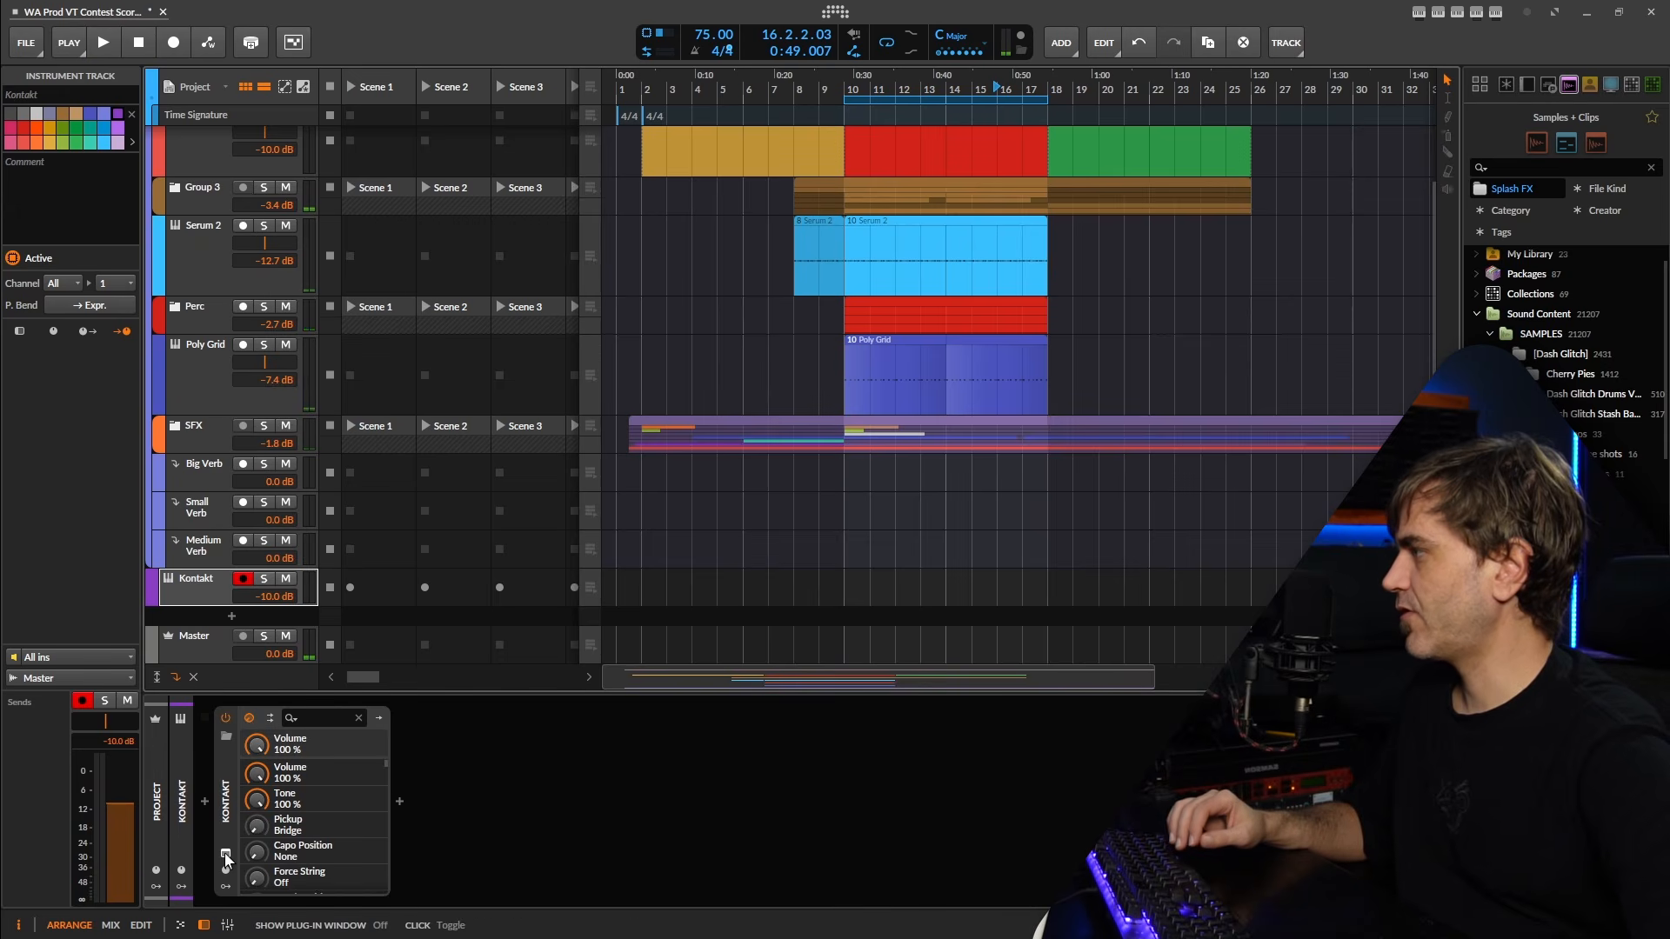
# Open the purple track's Kontakt instrument to view the Shreddage 3 Hydra guitar patch, and close its window.
pyautogui.click(225, 855)
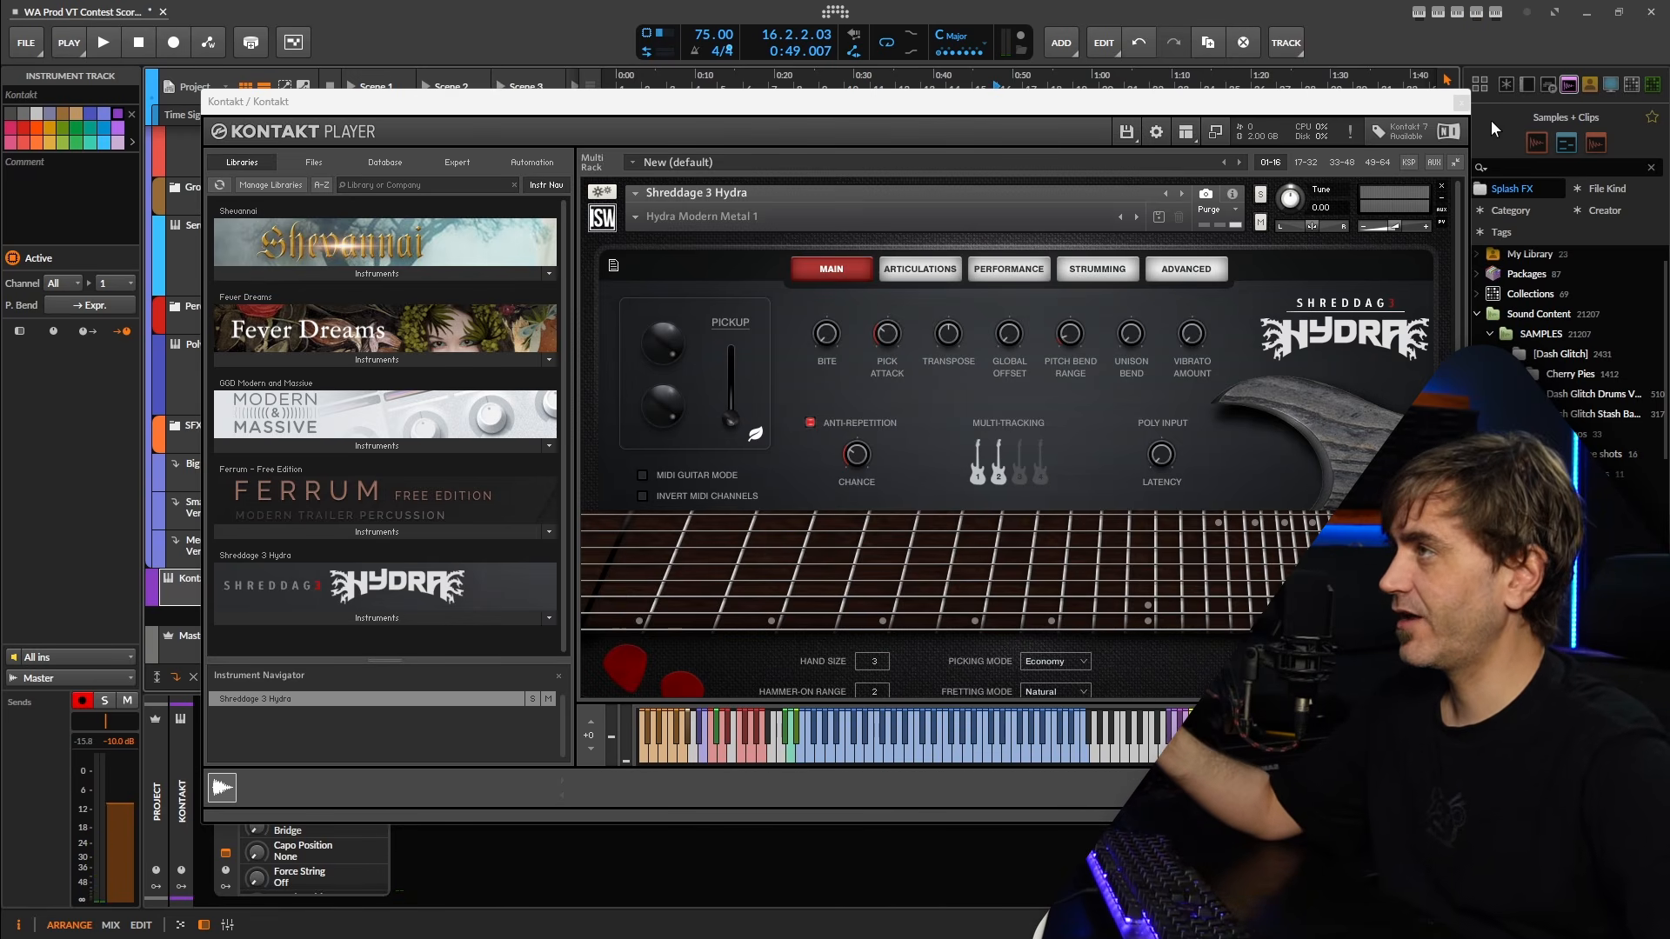
pyautogui.click(1460, 102)
pyautogui.click(753, 857)
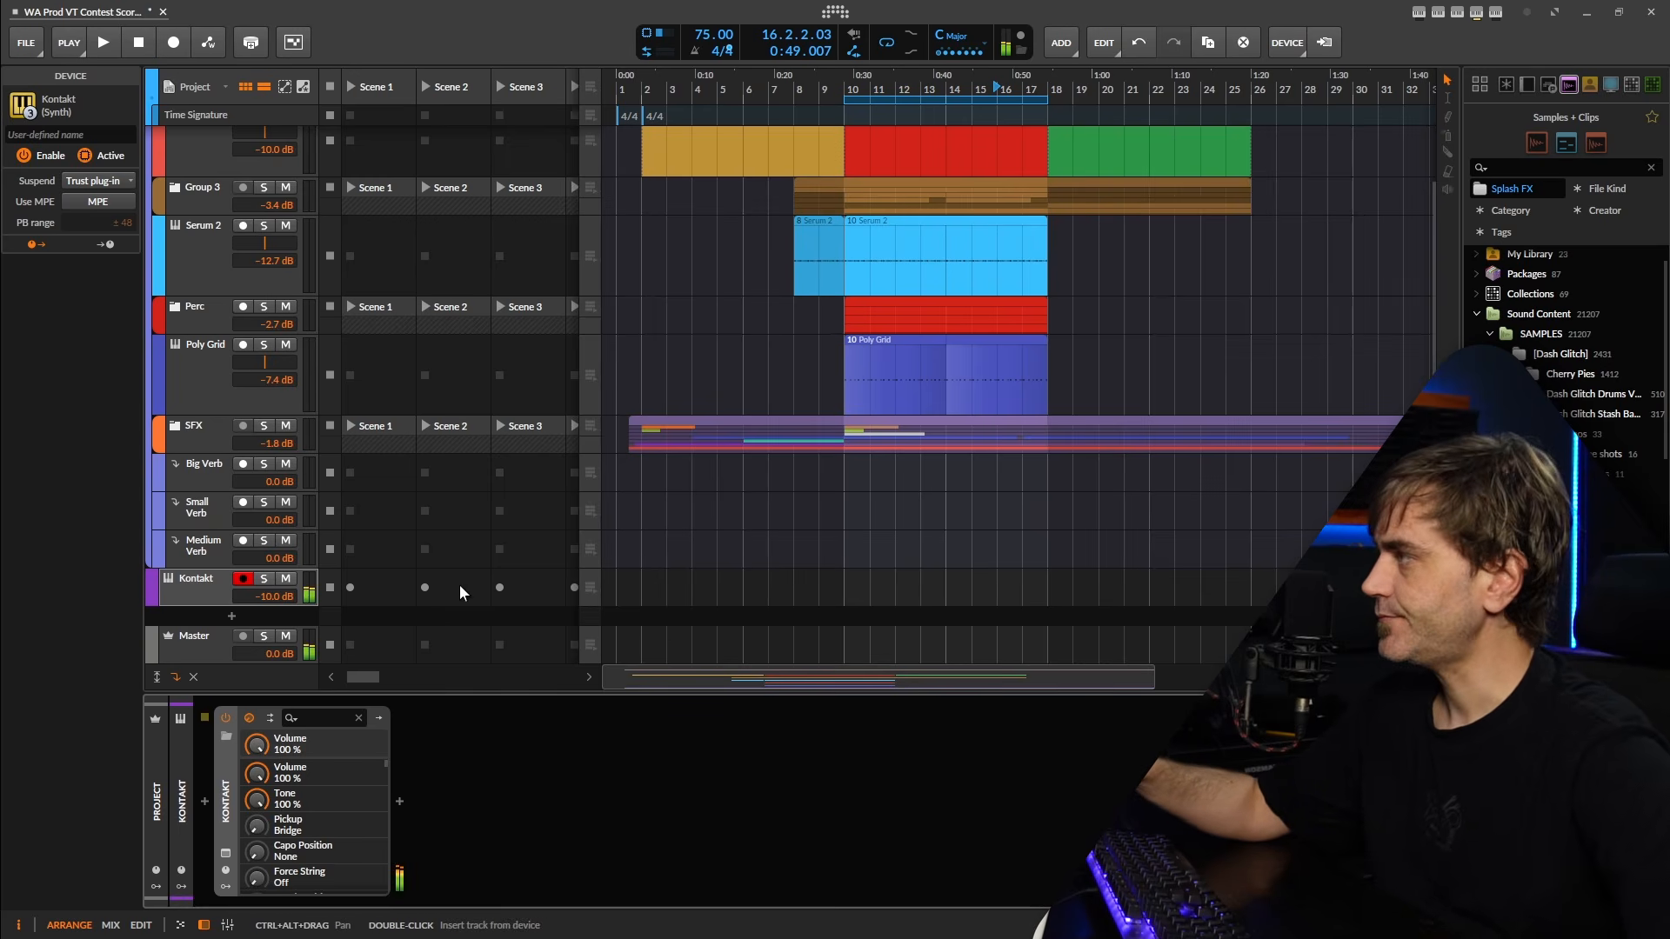
# During playback, add an EQ-2 after the guitar Kontakt and set its low band to a low cut at 112 Hz.
pyautogui.press('space')
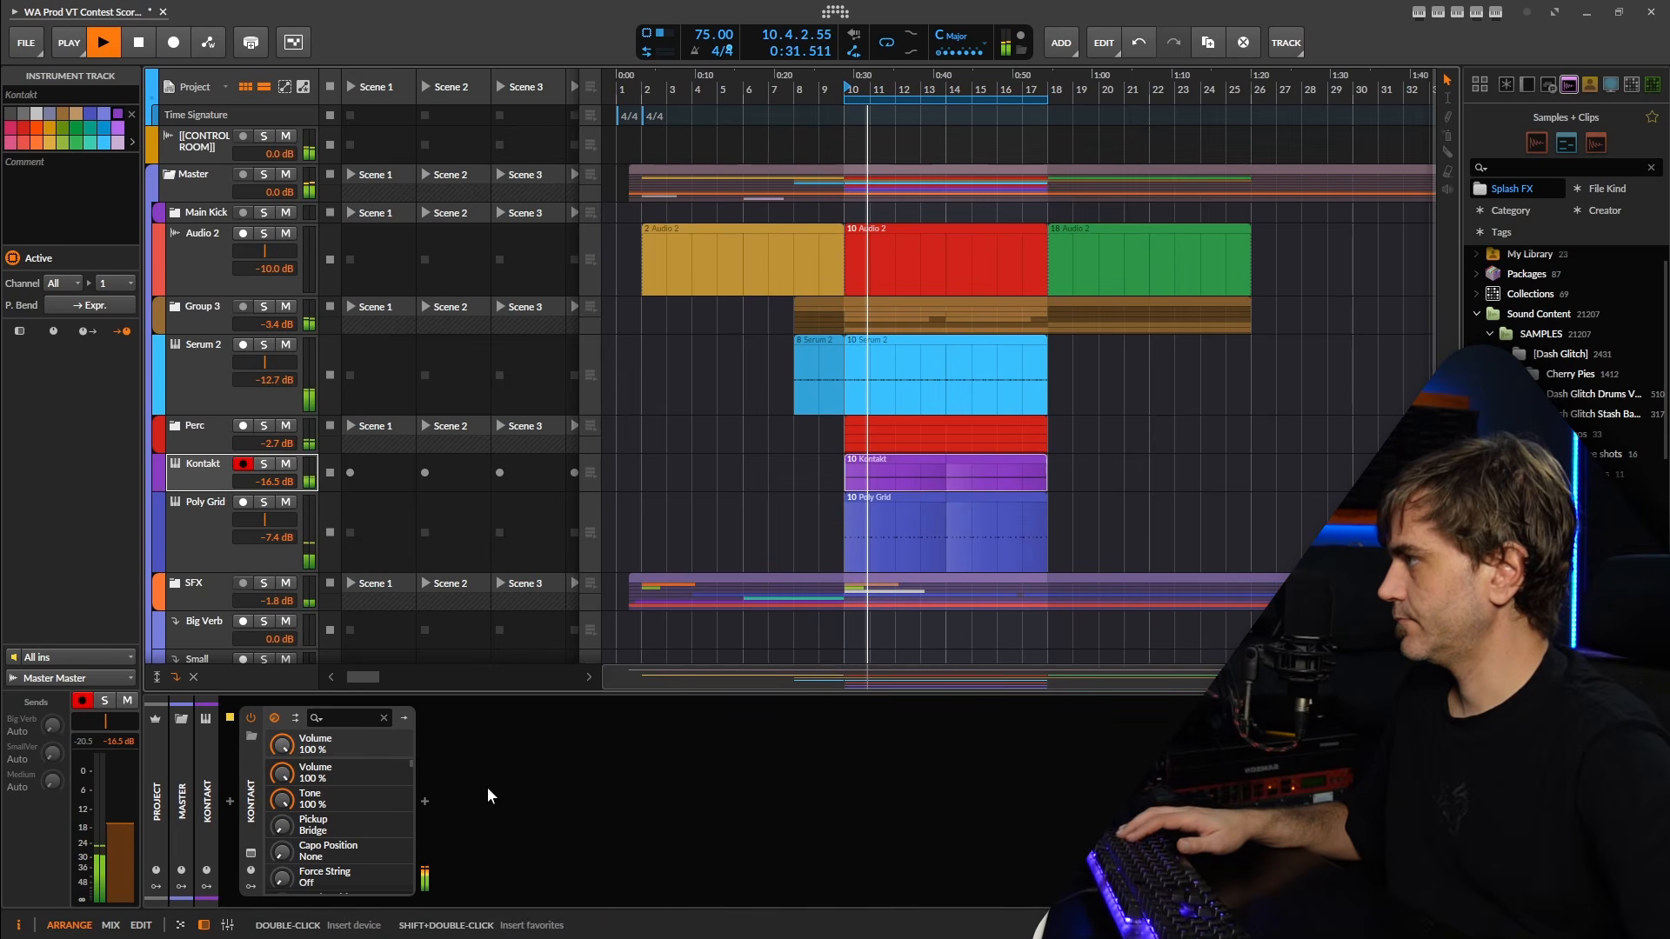
pyautogui.click(425, 799)
pyautogui.write('eq')
pyautogui.click(722, 246)
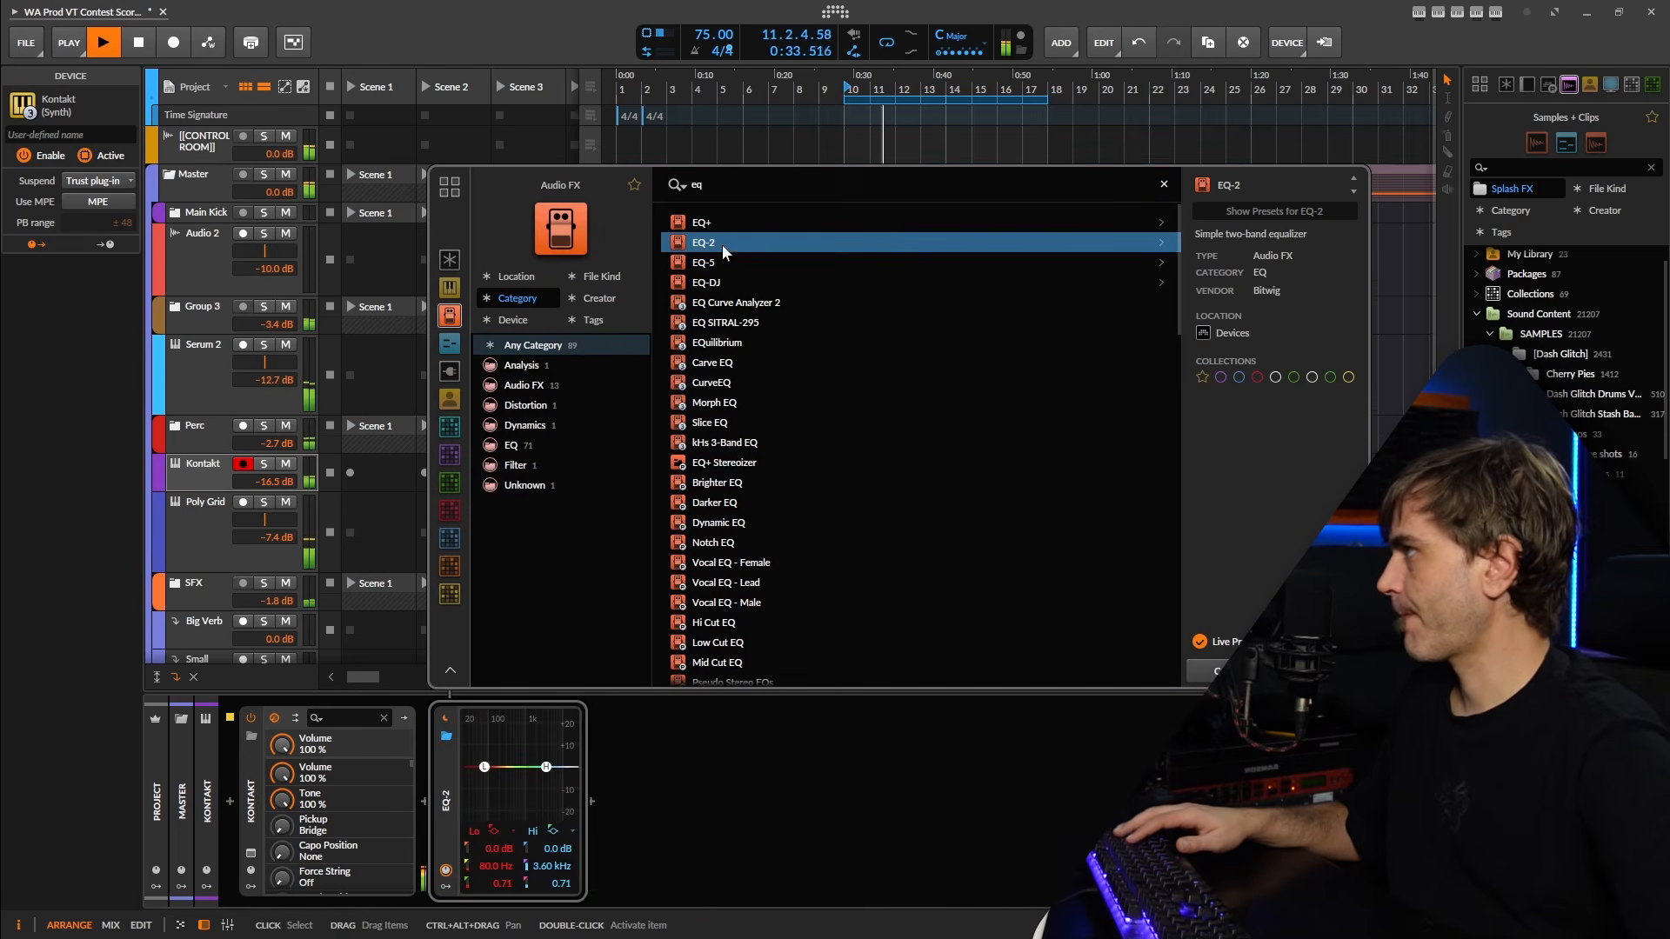
pyautogui.press('Return')
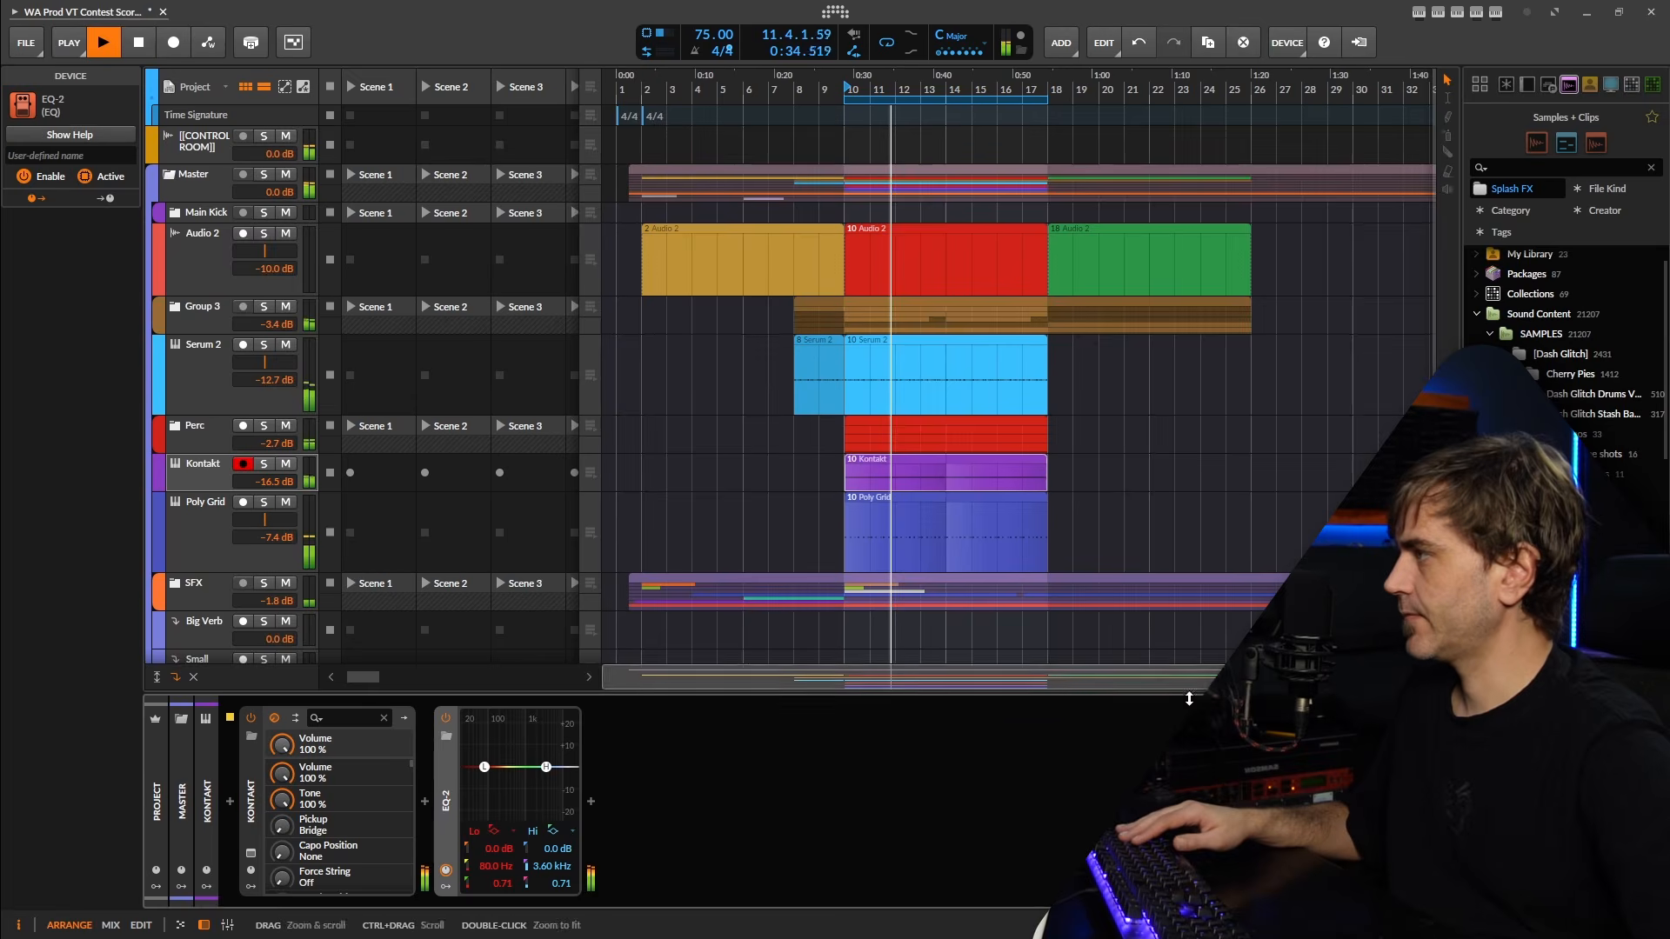
pyautogui.click(513, 833)
pyautogui.click(527, 851)
pyautogui.moveTo(484, 867)
pyautogui.mouseDown()
pyautogui.moveTo(484, 840)
pyautogui.moveTo(484, 854)
pyautogui.mouseUp()
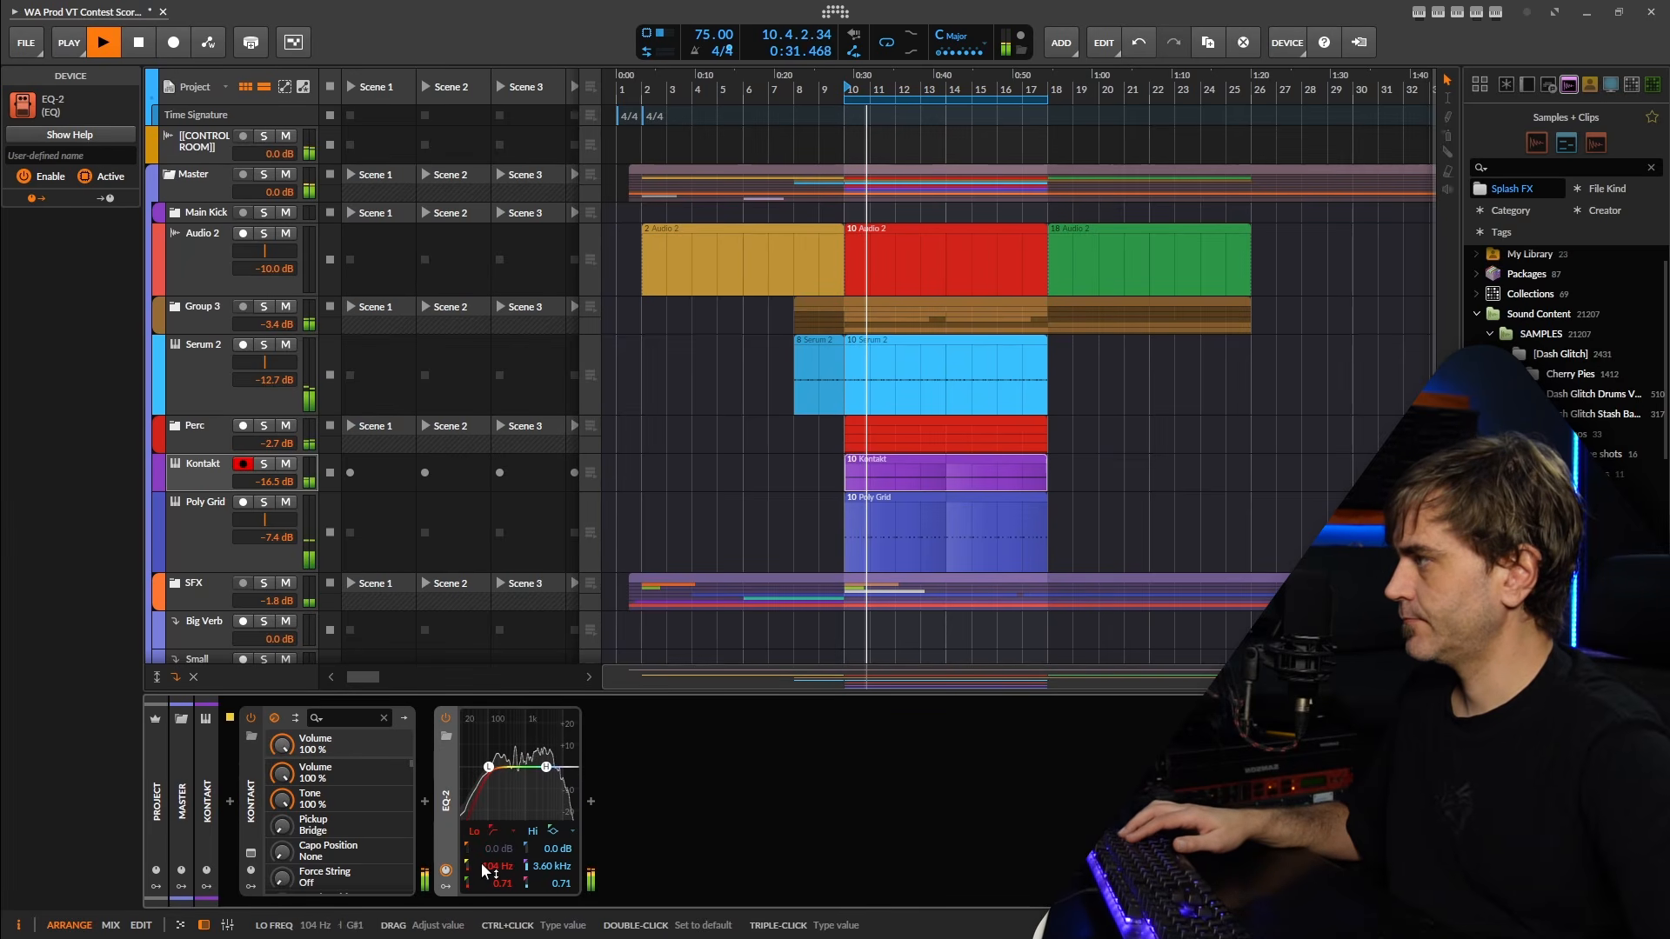
# Insert the Big, Med, Small Reverb Send Stack preset after the EQ-2 on the guitar Kontakt track.
pyautogui.click(591, 801)
pyautogui.write('big')
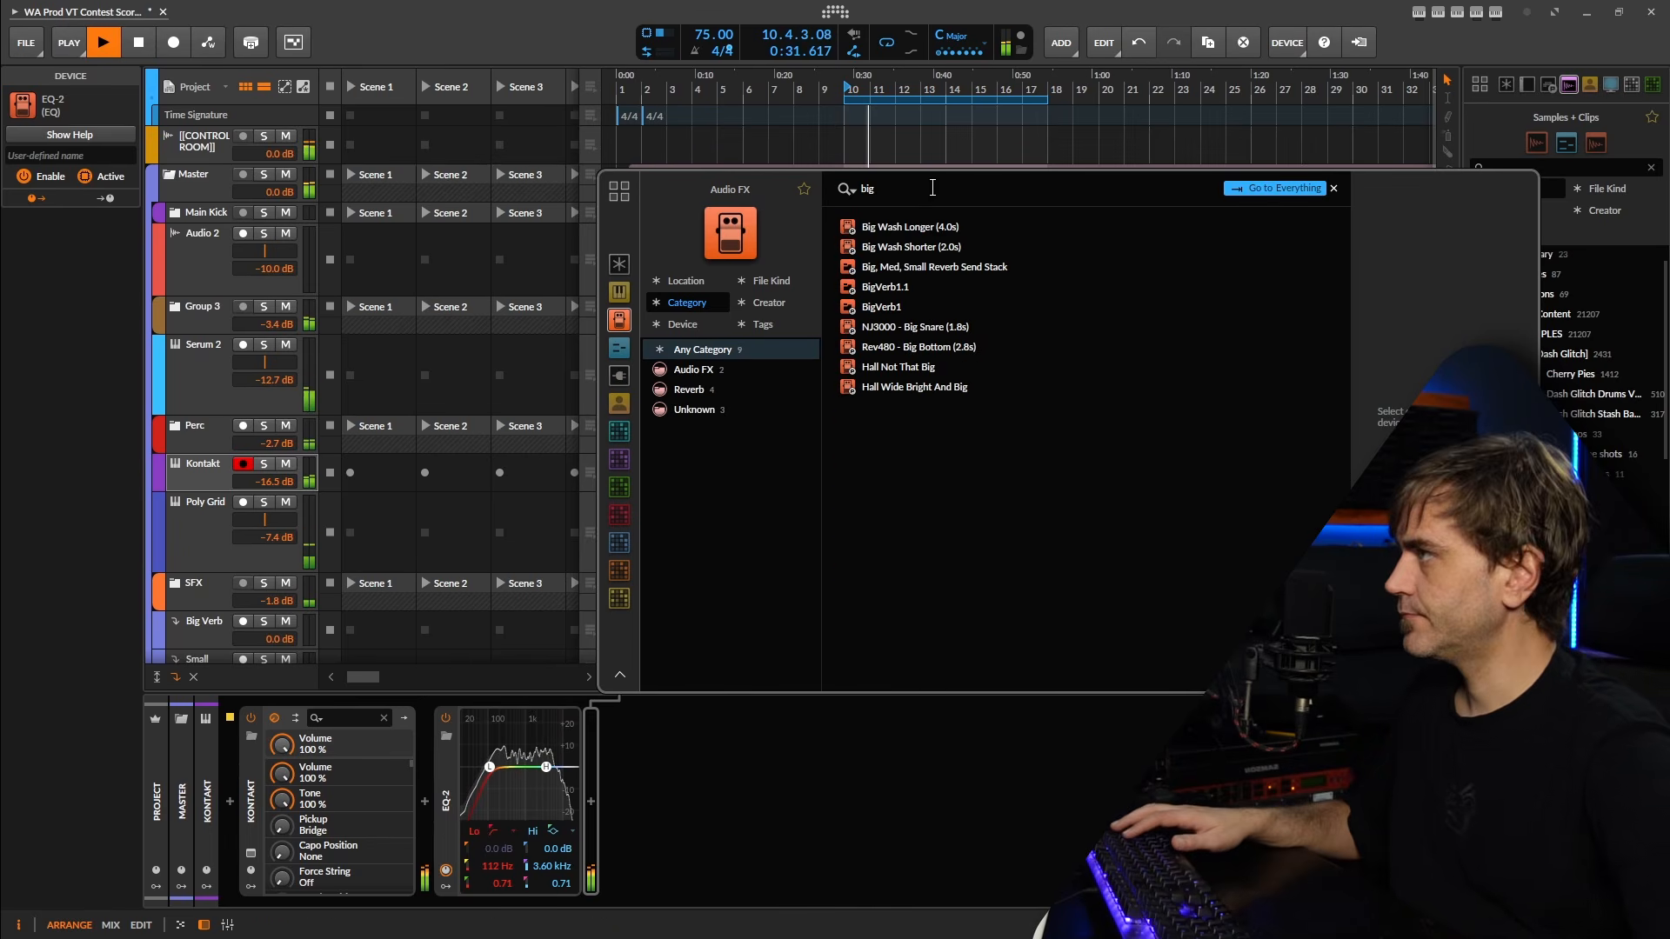
pyautogui.click(951, 267)
pyautogui.press('Return')
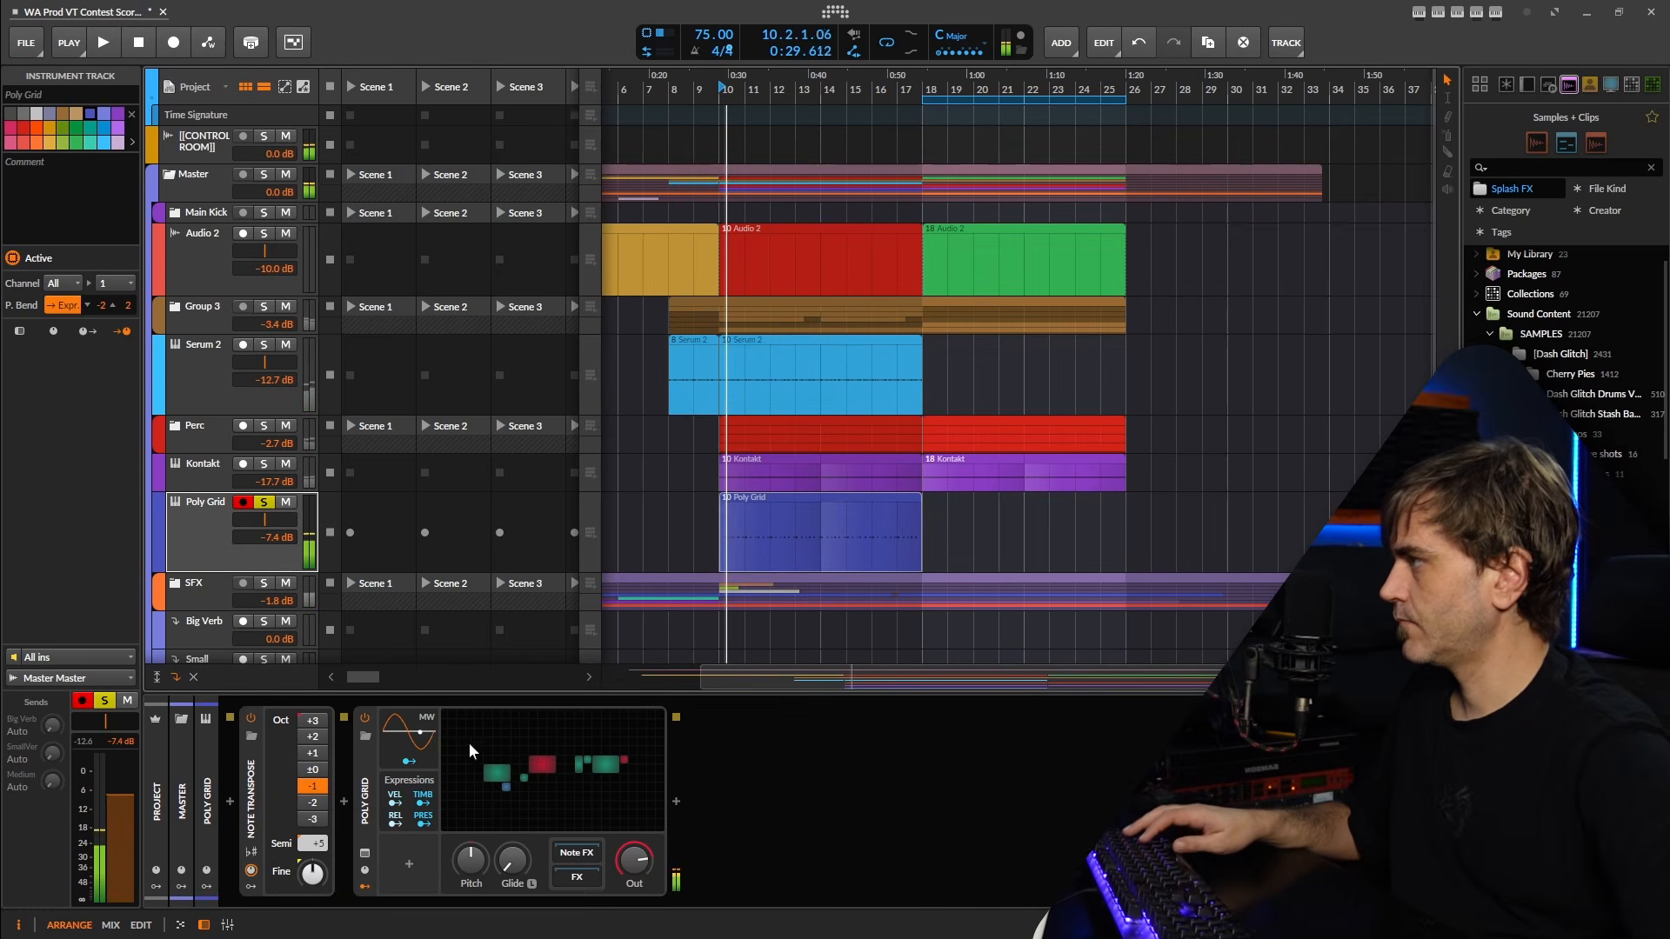
# In the Poly Grid patch, move AM/RM next to the first ADSR and insert an Attenuate module between AM/RM and Sine.
pyautogui.click(508, 765)
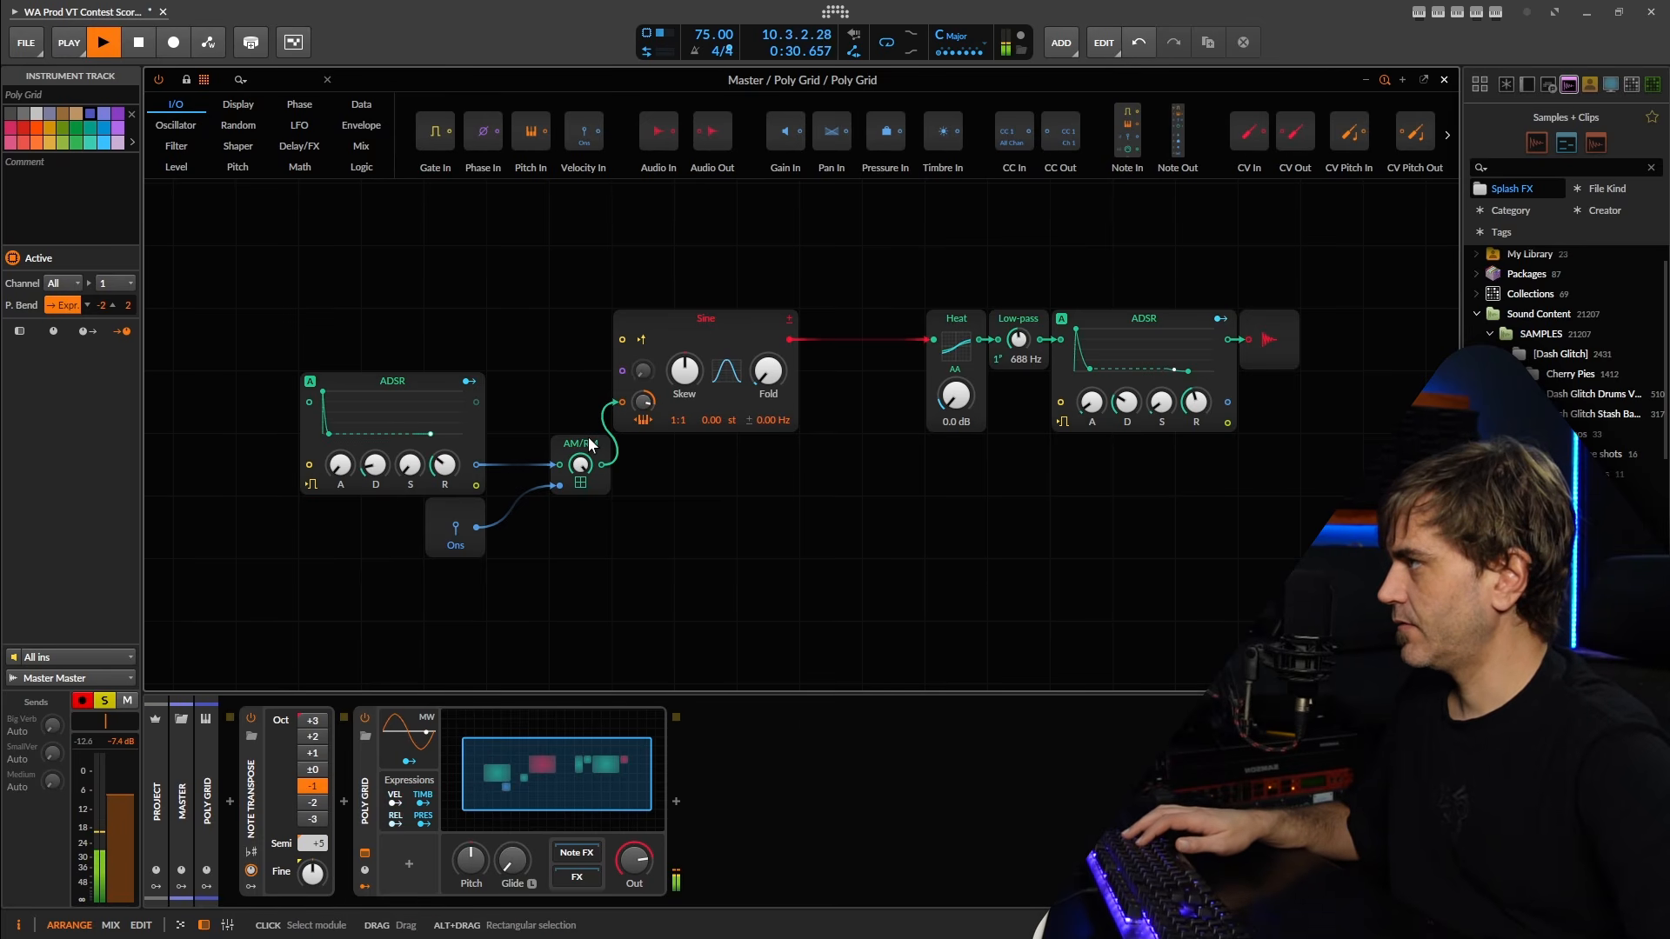
pyautogui.moveTo(588, 436); pyautogui.dragTo(542, 448)
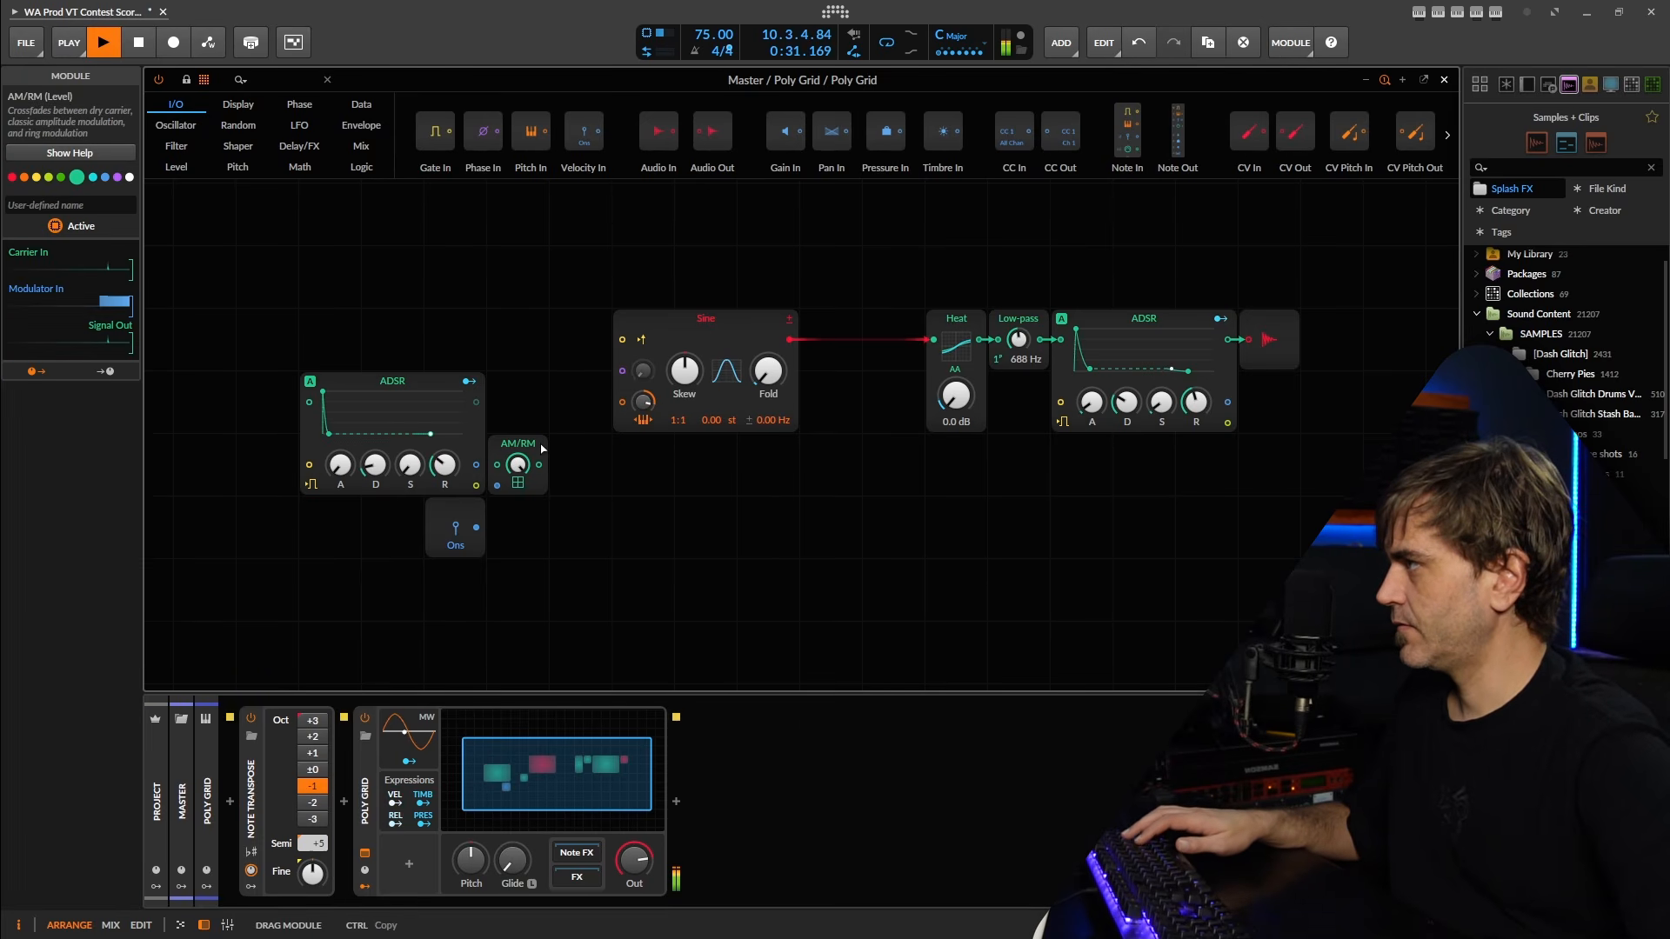
pyautogui.click(273, 84)
pyautogui.write('atte')
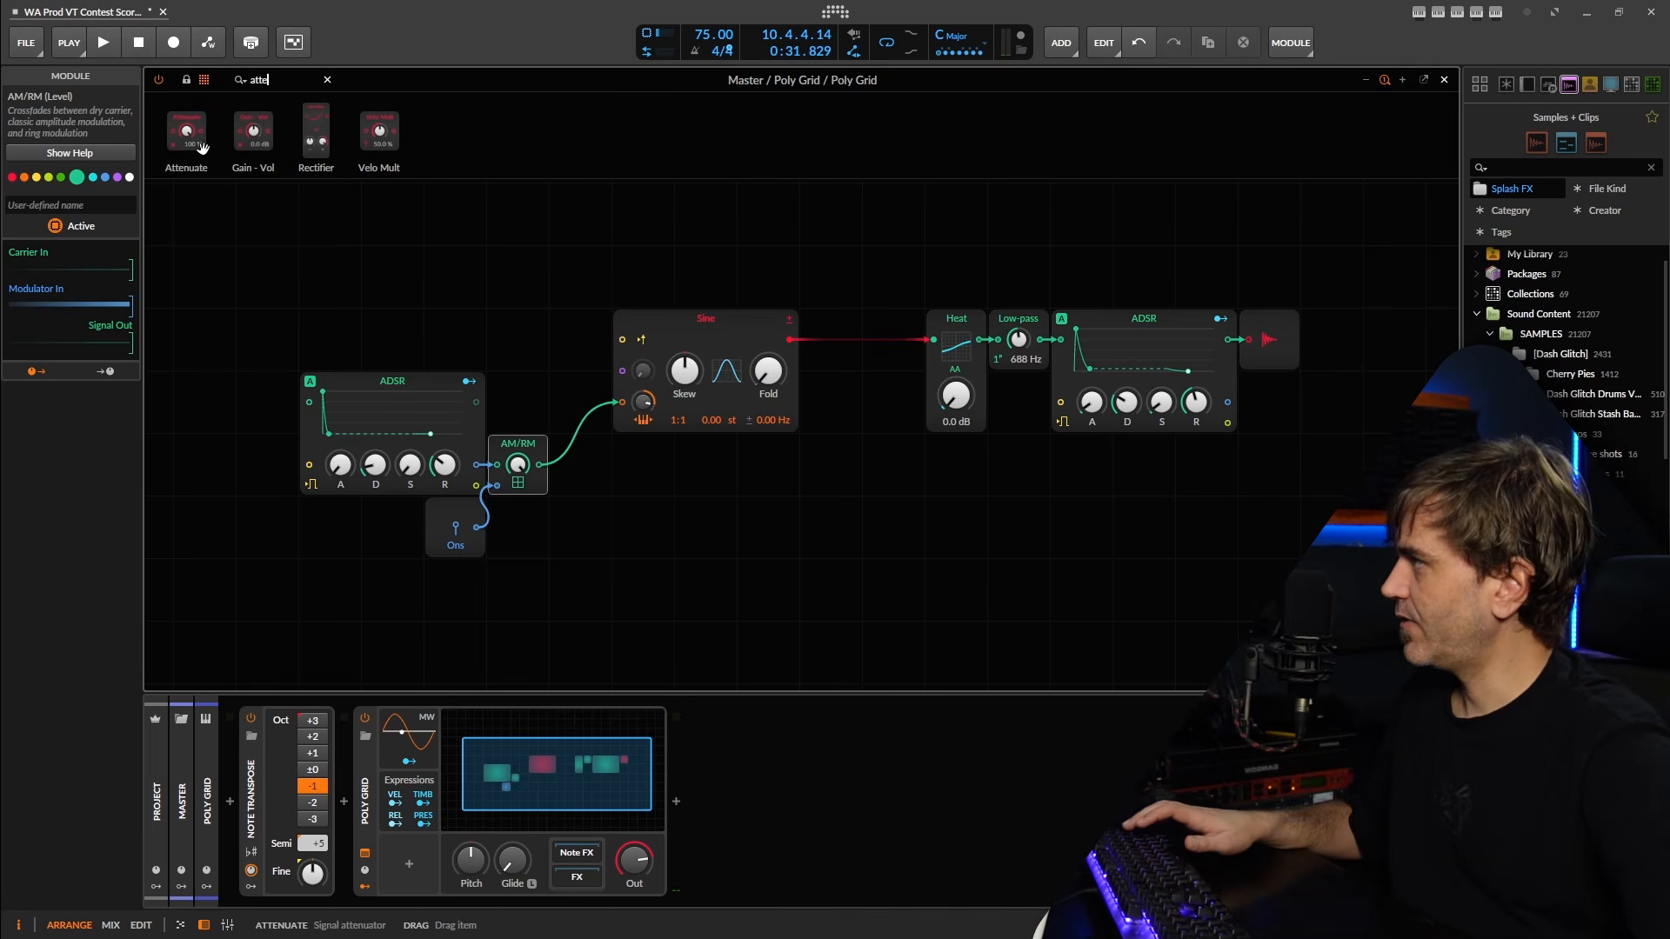
pyautogui.moveTo(186, 130); pyautogui.dragTo(595, 538)
pyautogui.moveTo(534, 469); pyautogui.dragTo(539, 469)
# During playback, set the Attenuate level to 50.4 % and lower the Low-pass cutoff to 515 Hz.
pyautogui.press('space')
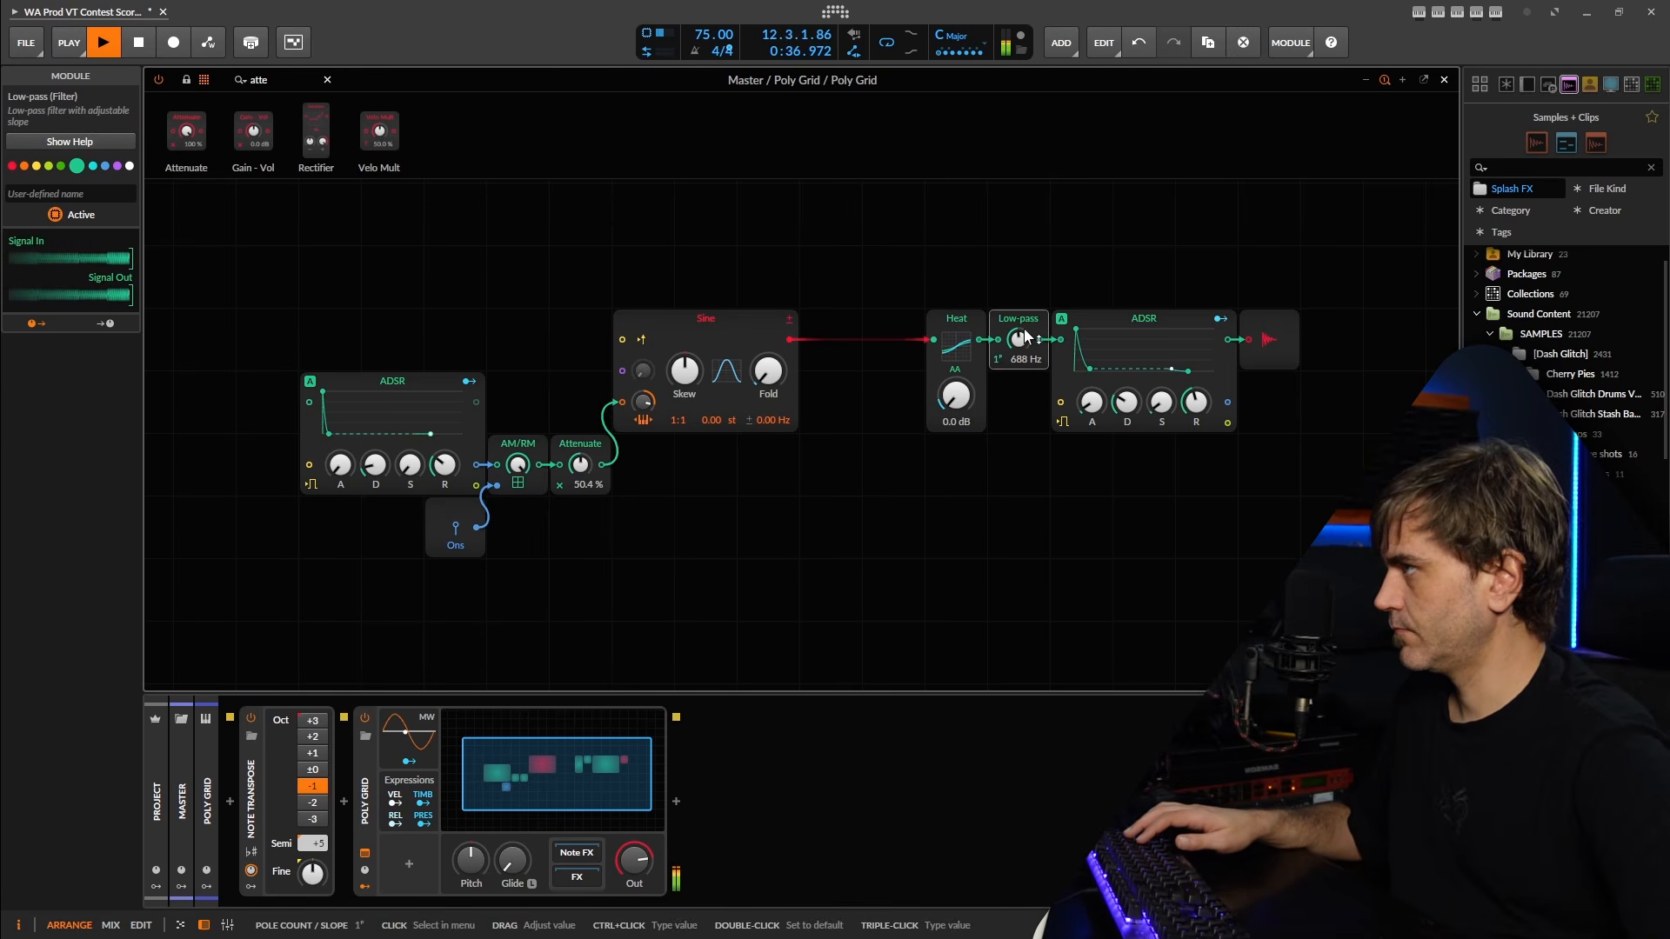
pyautogui.moveTo(1024, 336); pyautogui.dragTo(1024, 365)
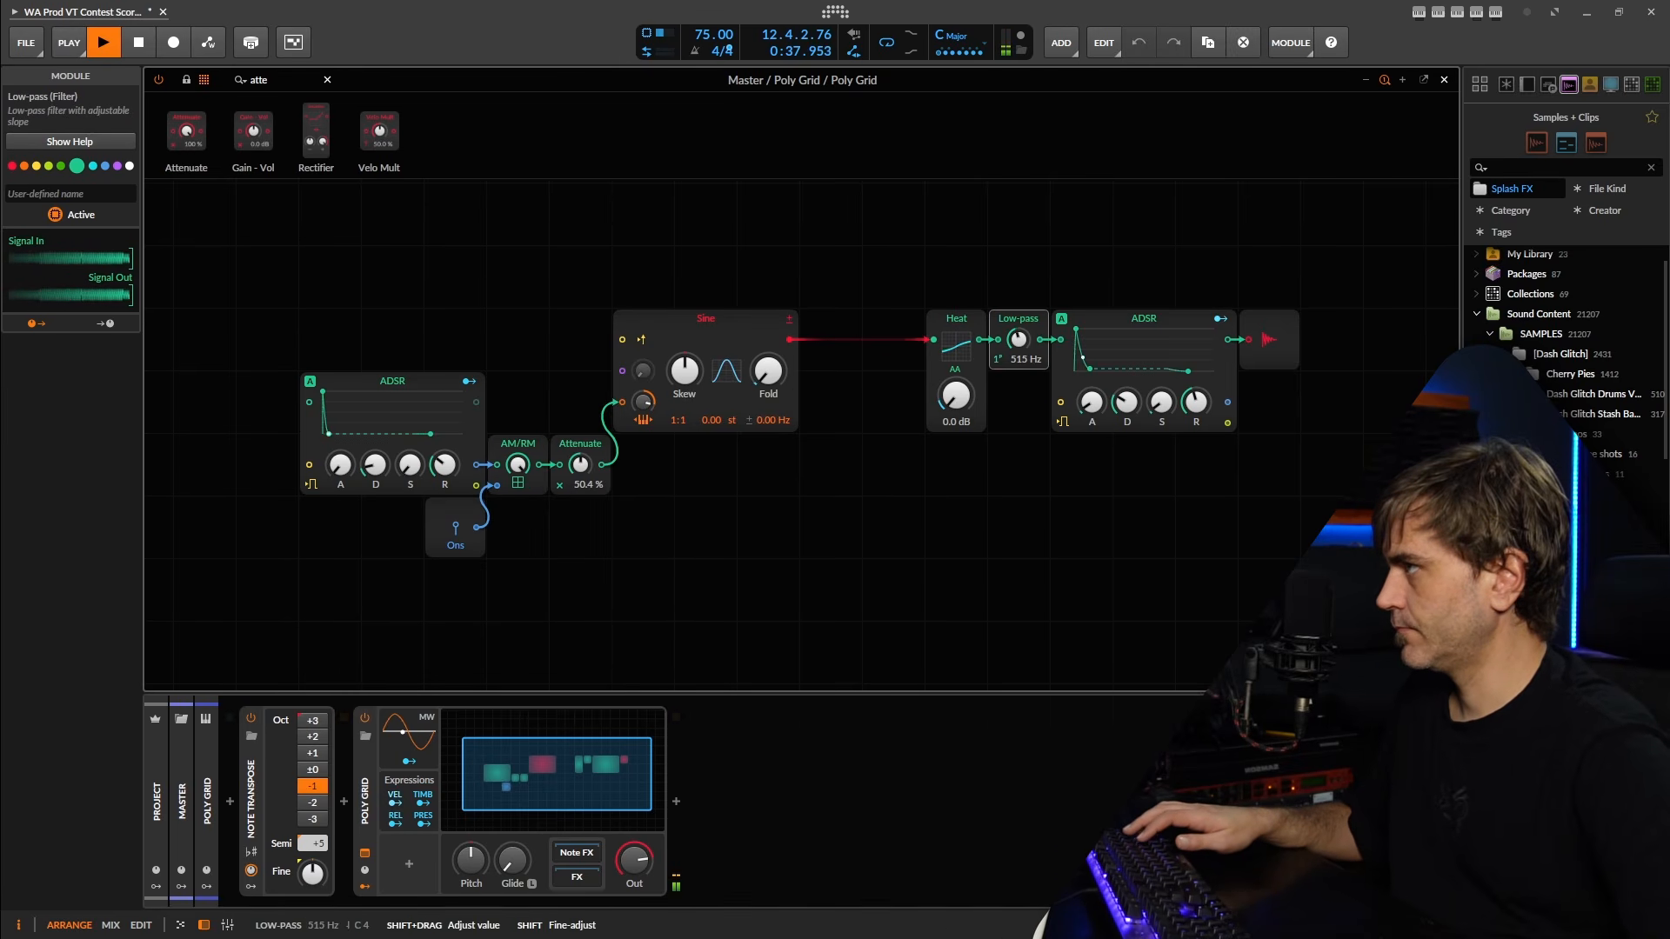
# Close the Poly Grid patch editor and add an EQ-2 and a Tool after the Poly Grid device.
pyautogui.click(1446, 80)
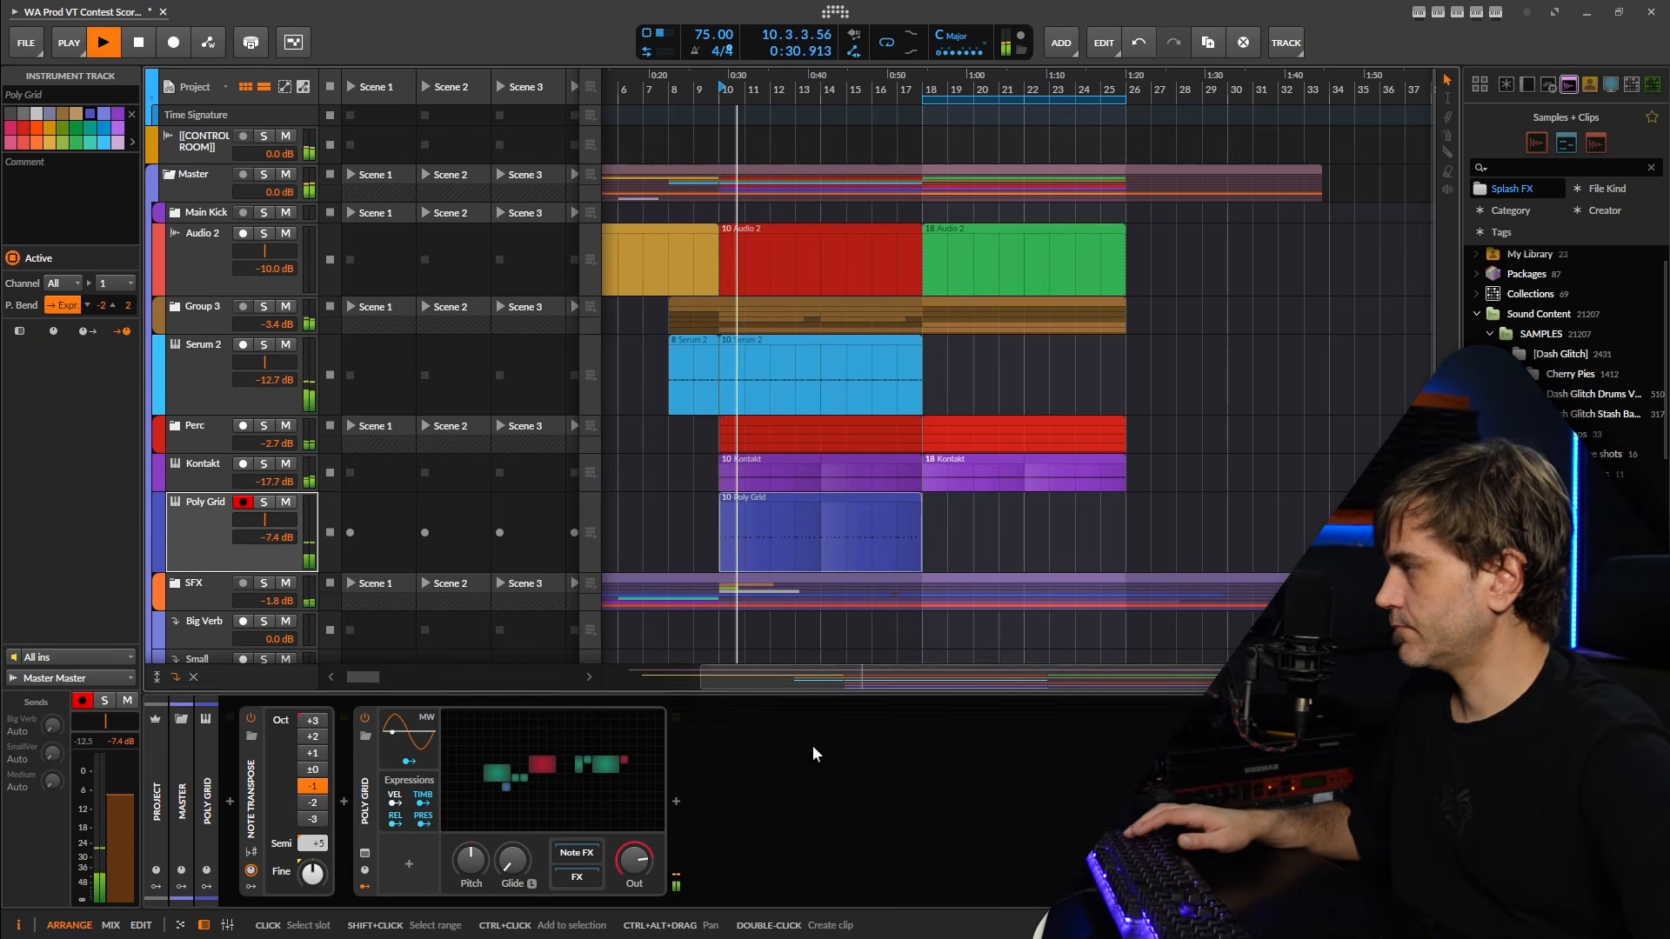
pyautogui.click(676, 802)
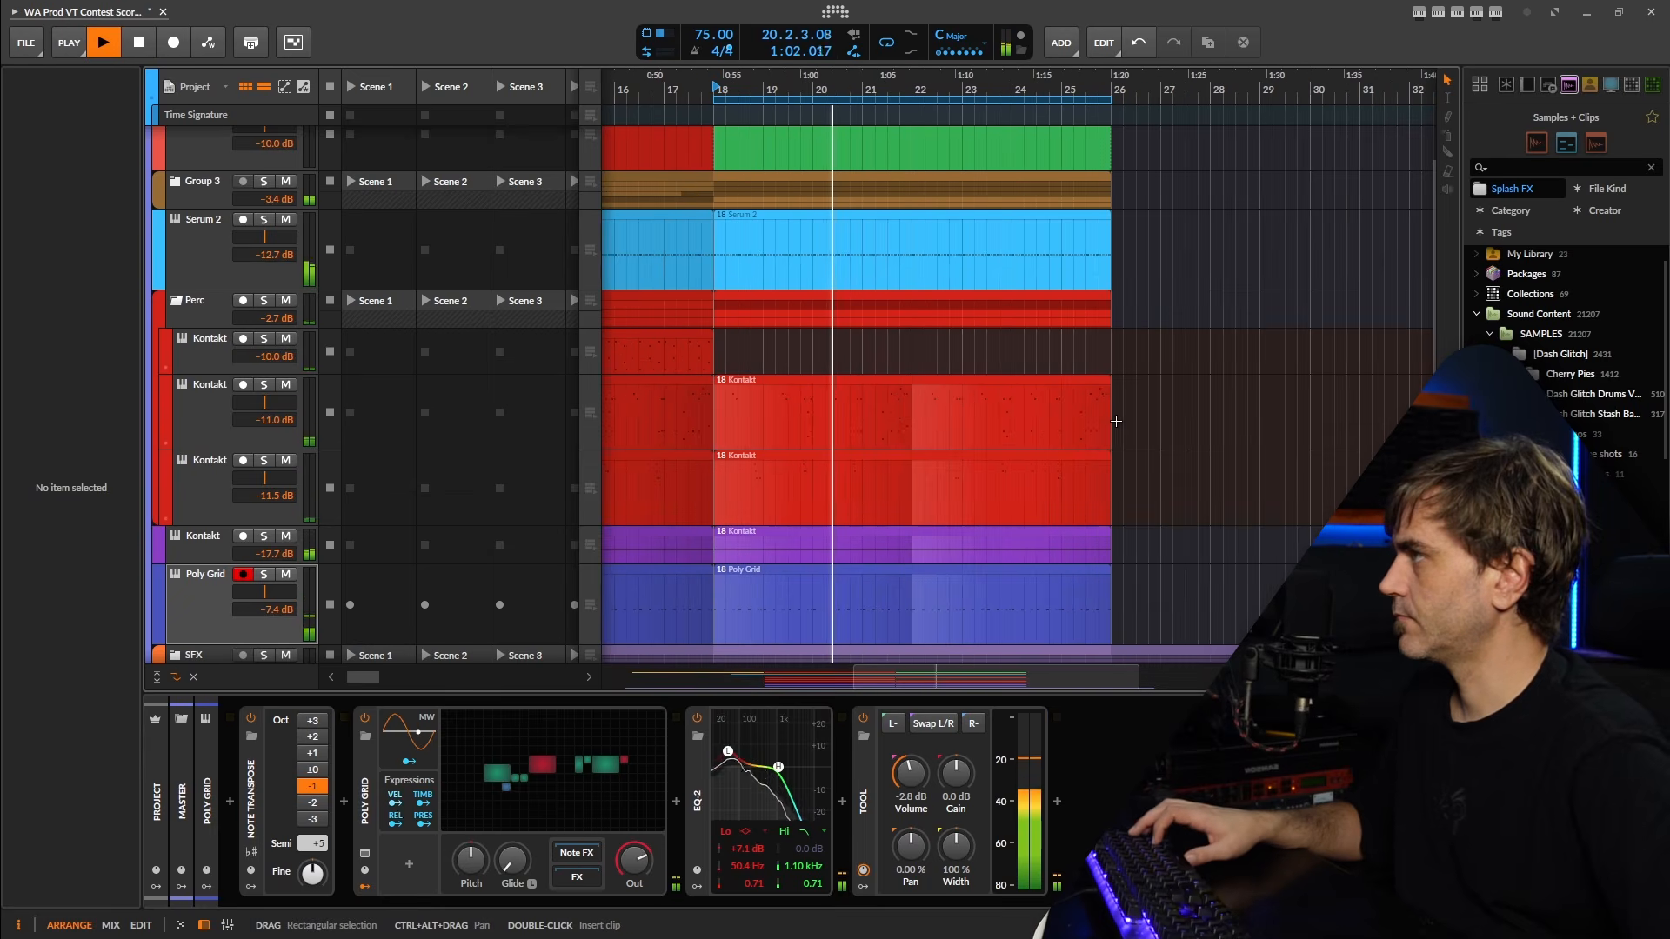
# Delete the clips starting at bar 18 from the Perc group's Kontakt tracks and the guitar Kontakt track, collapsing the Perc group.
pyautogui.scroll(-3, 1061, 422)
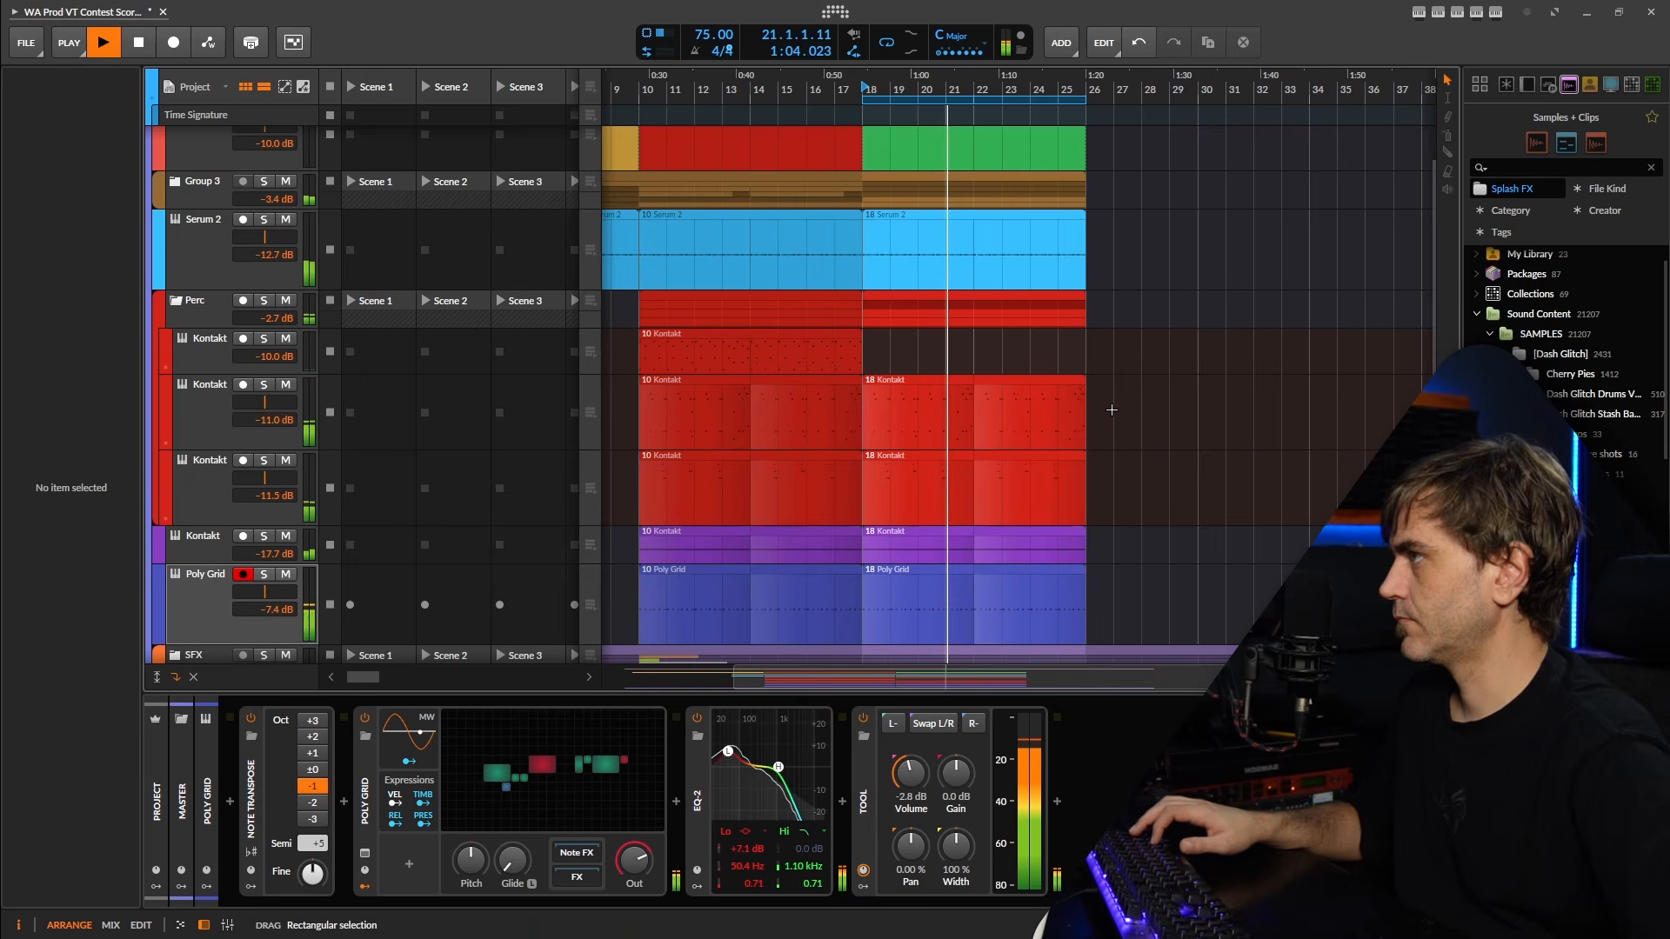
pyautogui.moveTo(1112, 410); pyautogui.dragTo(913, 495)
pyautogui.press('Delete')
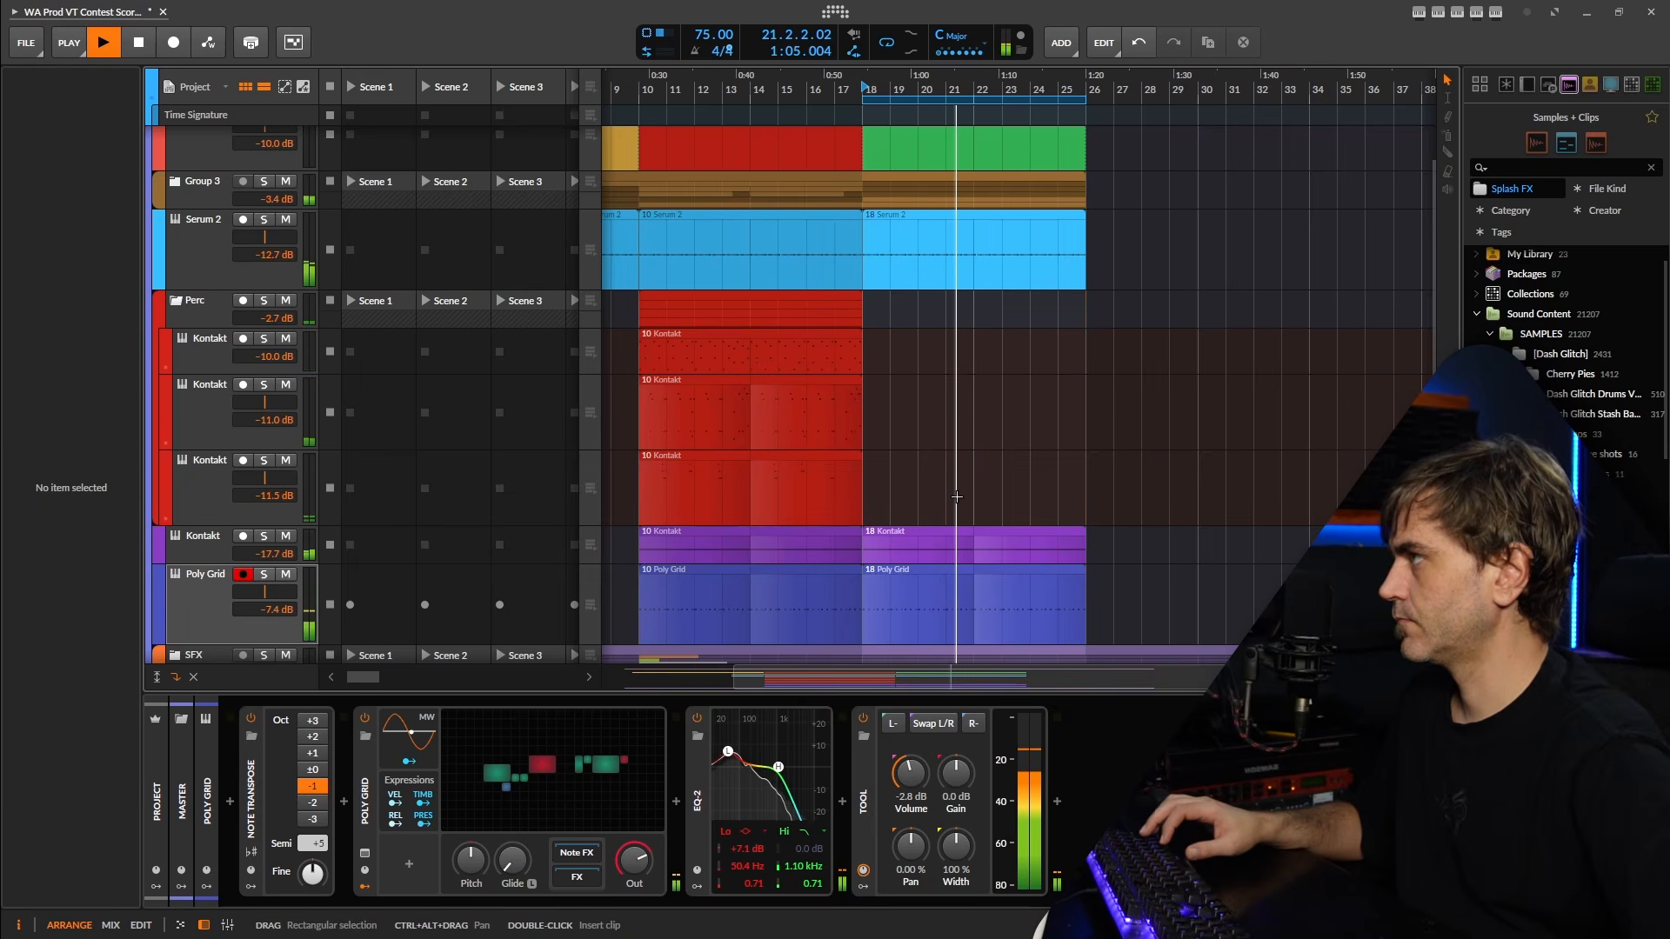
pyautogui.click(187, 299)
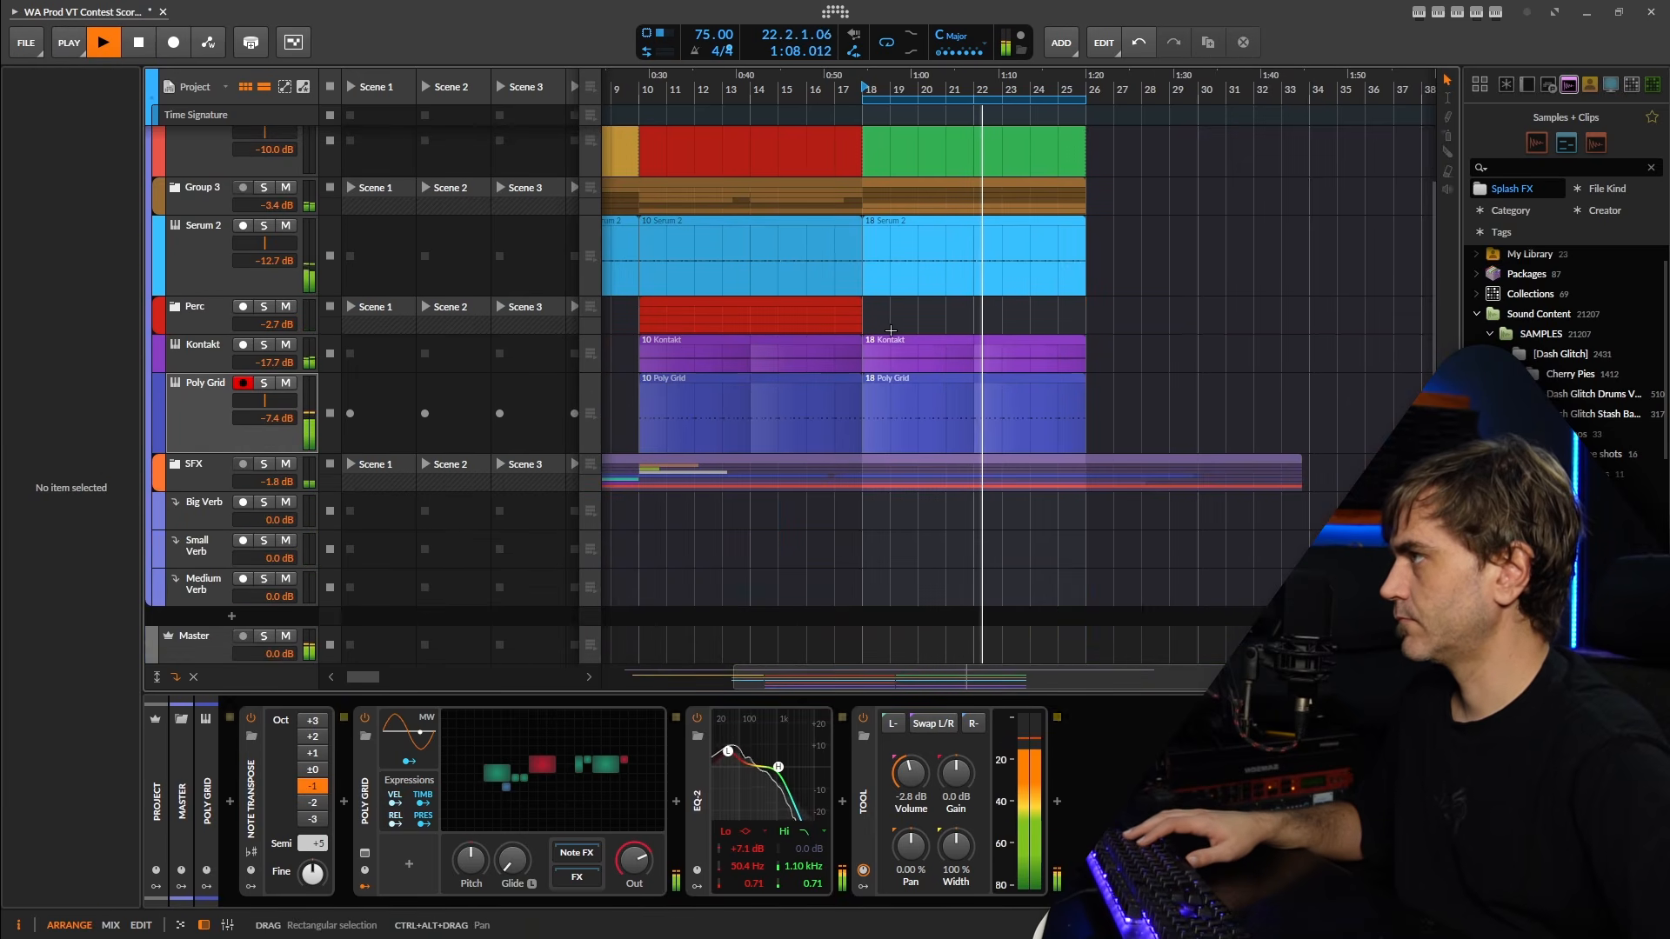
pyautogui.scroll(3, 891, 331)
pyautogui.click(890, 334)
pyautogui.press('Delete')
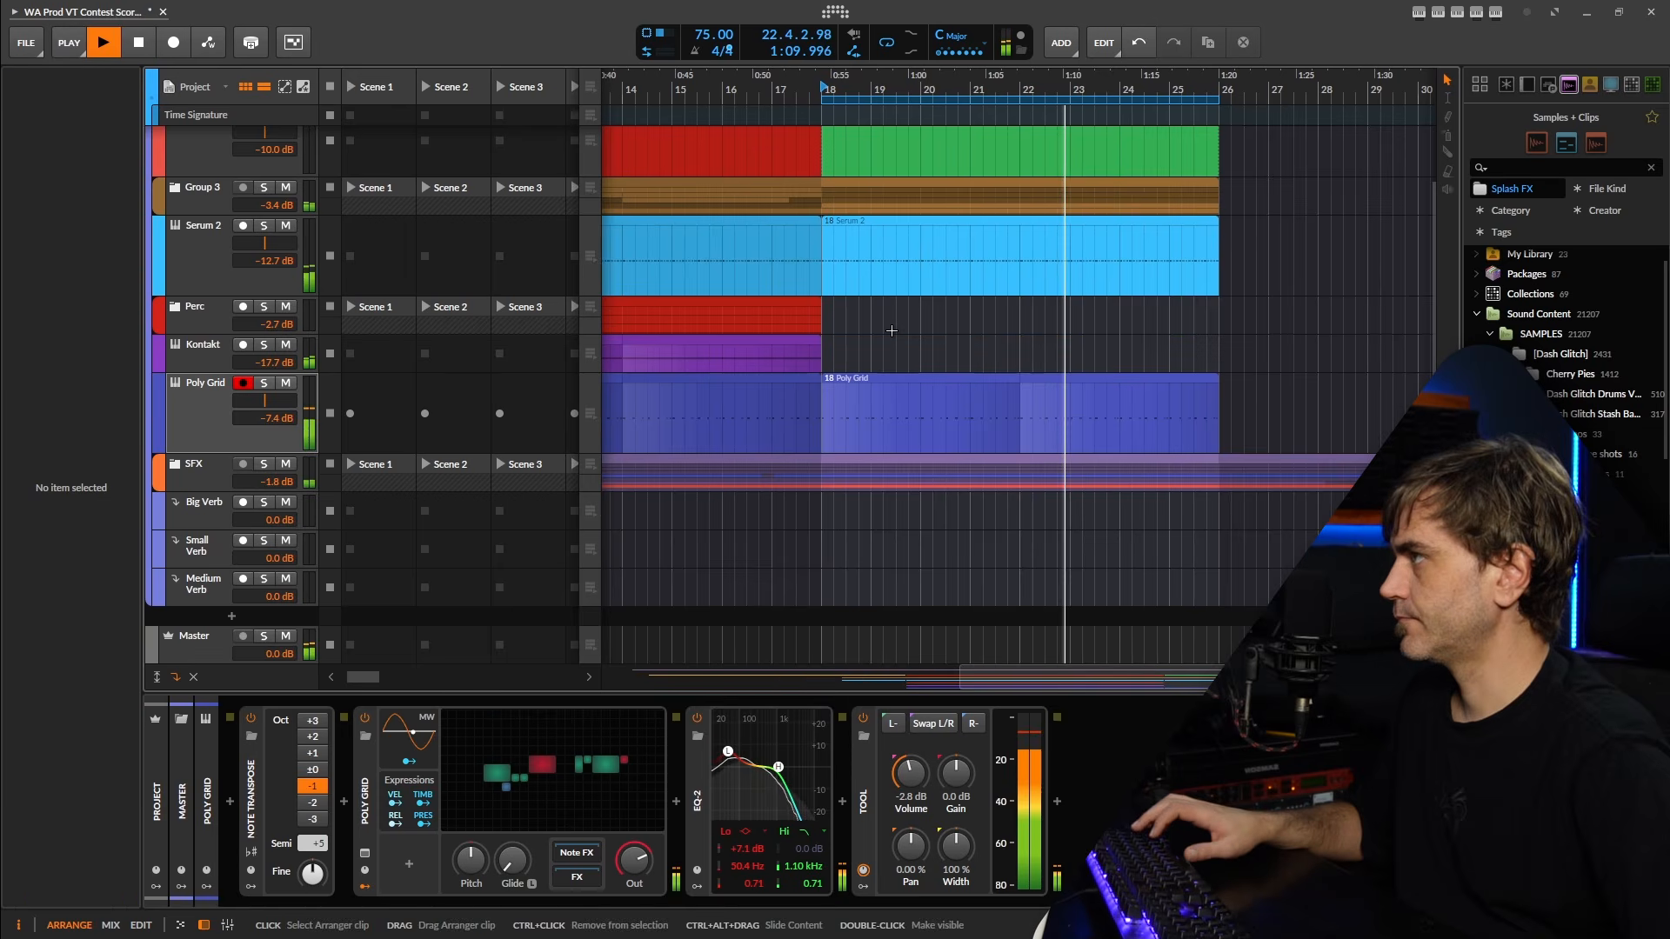
# Duplicate the collapsed Perc group's clips from bar 10 so the copies start at bar 18.
pyautogui.scroll(-3, 977, 198)
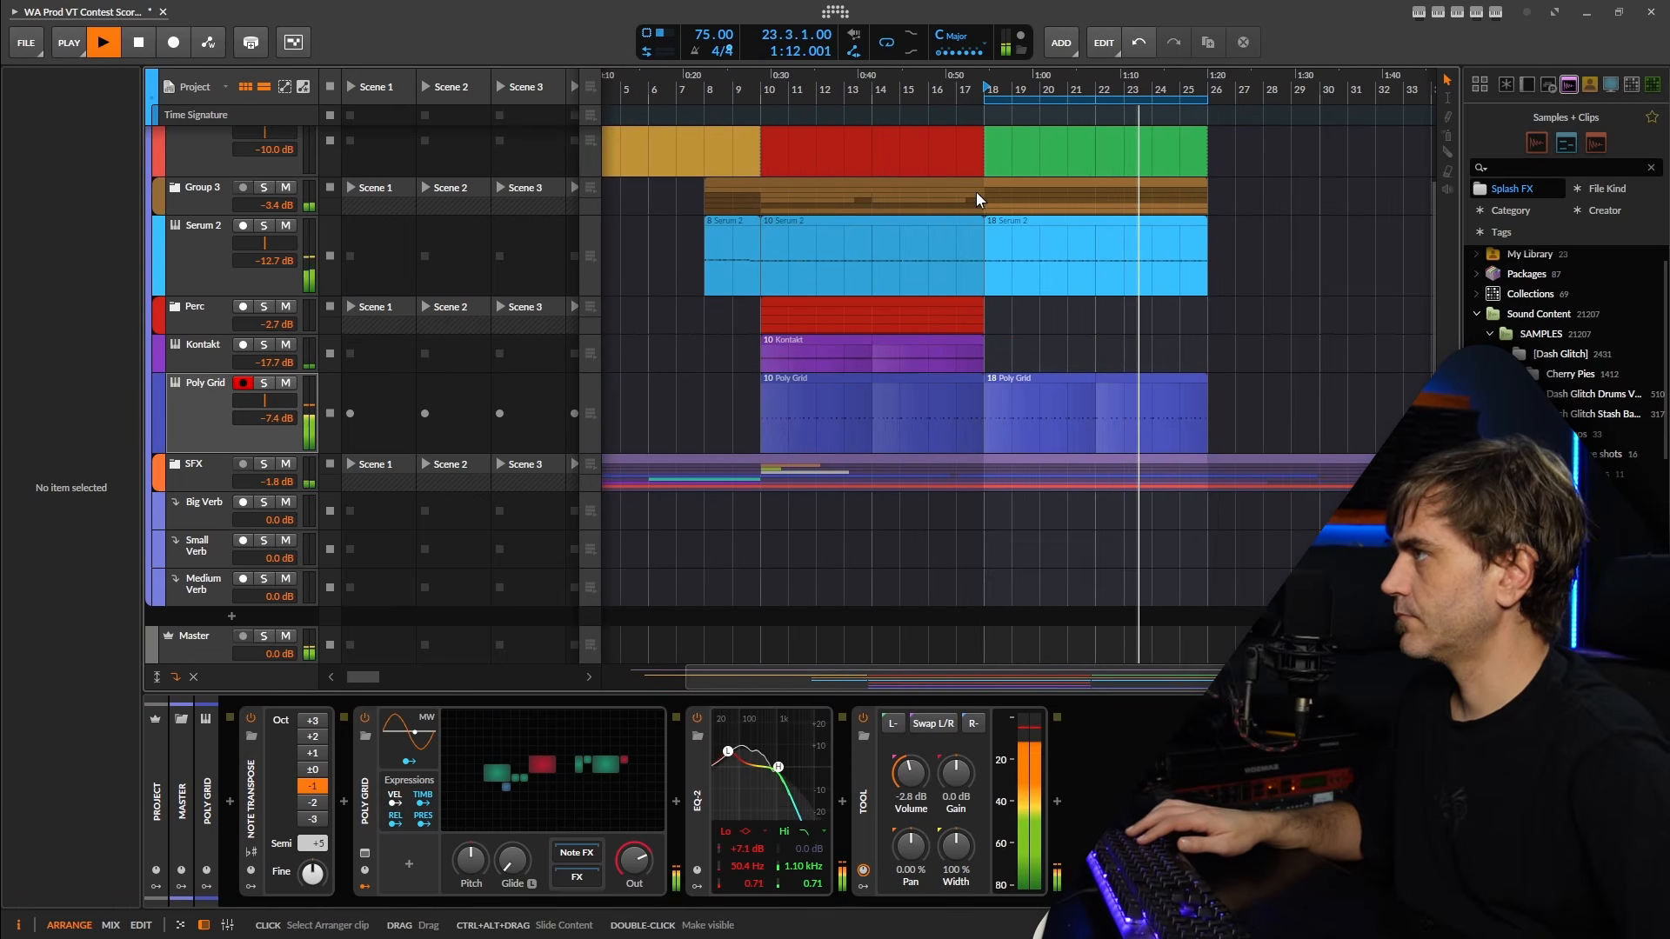
pyautogui.click(864, 321)
pyautogui.hotkey('ctrl', 'd')
pyautogui.scroll(3, 1048, 343)
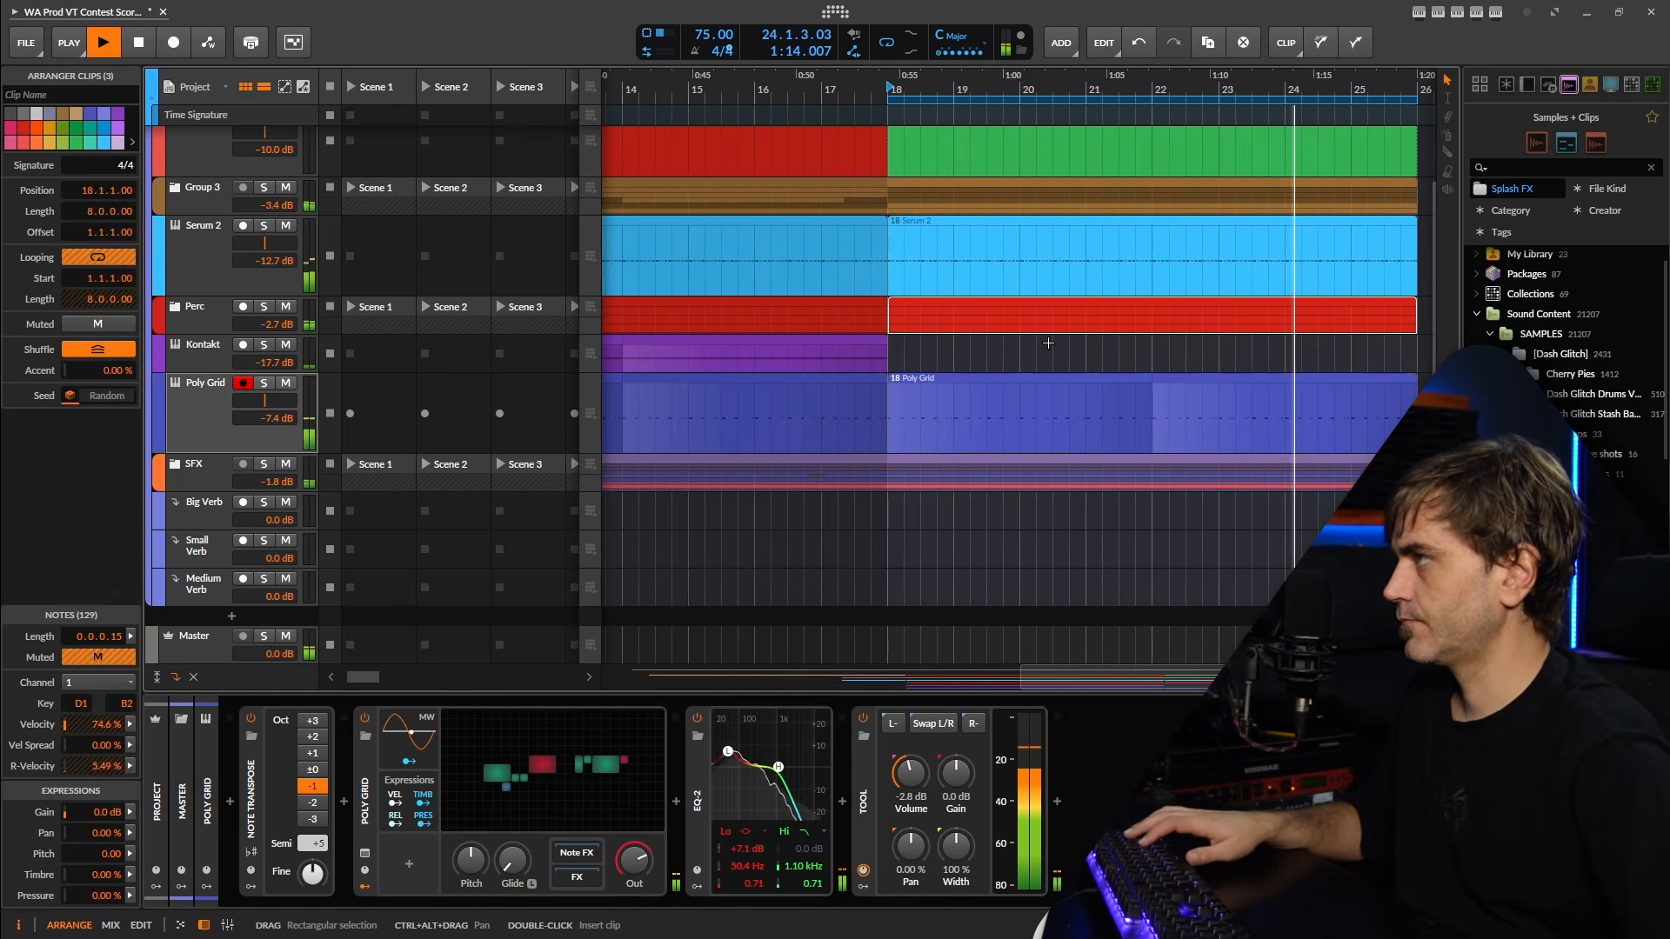
pyautogui.scroll(-3, 1048, 343)
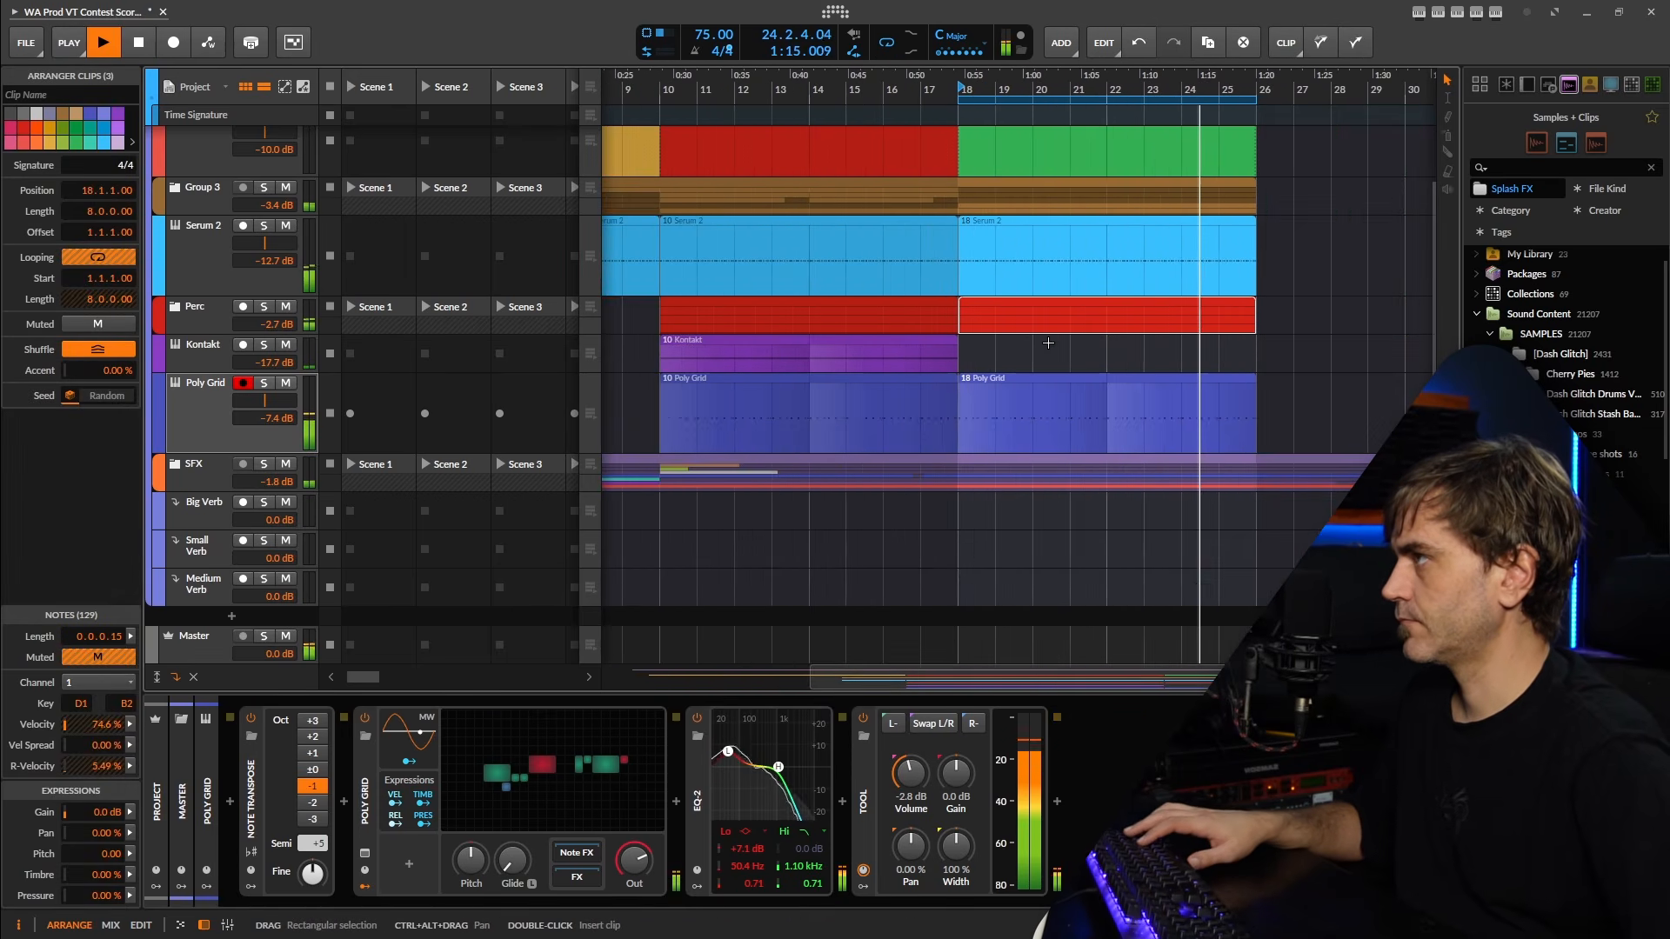
# Look over the notes of the Serum 2 clip at bar 18 and return to the device chain.
pyautogui.doubleClick(1005, 263)
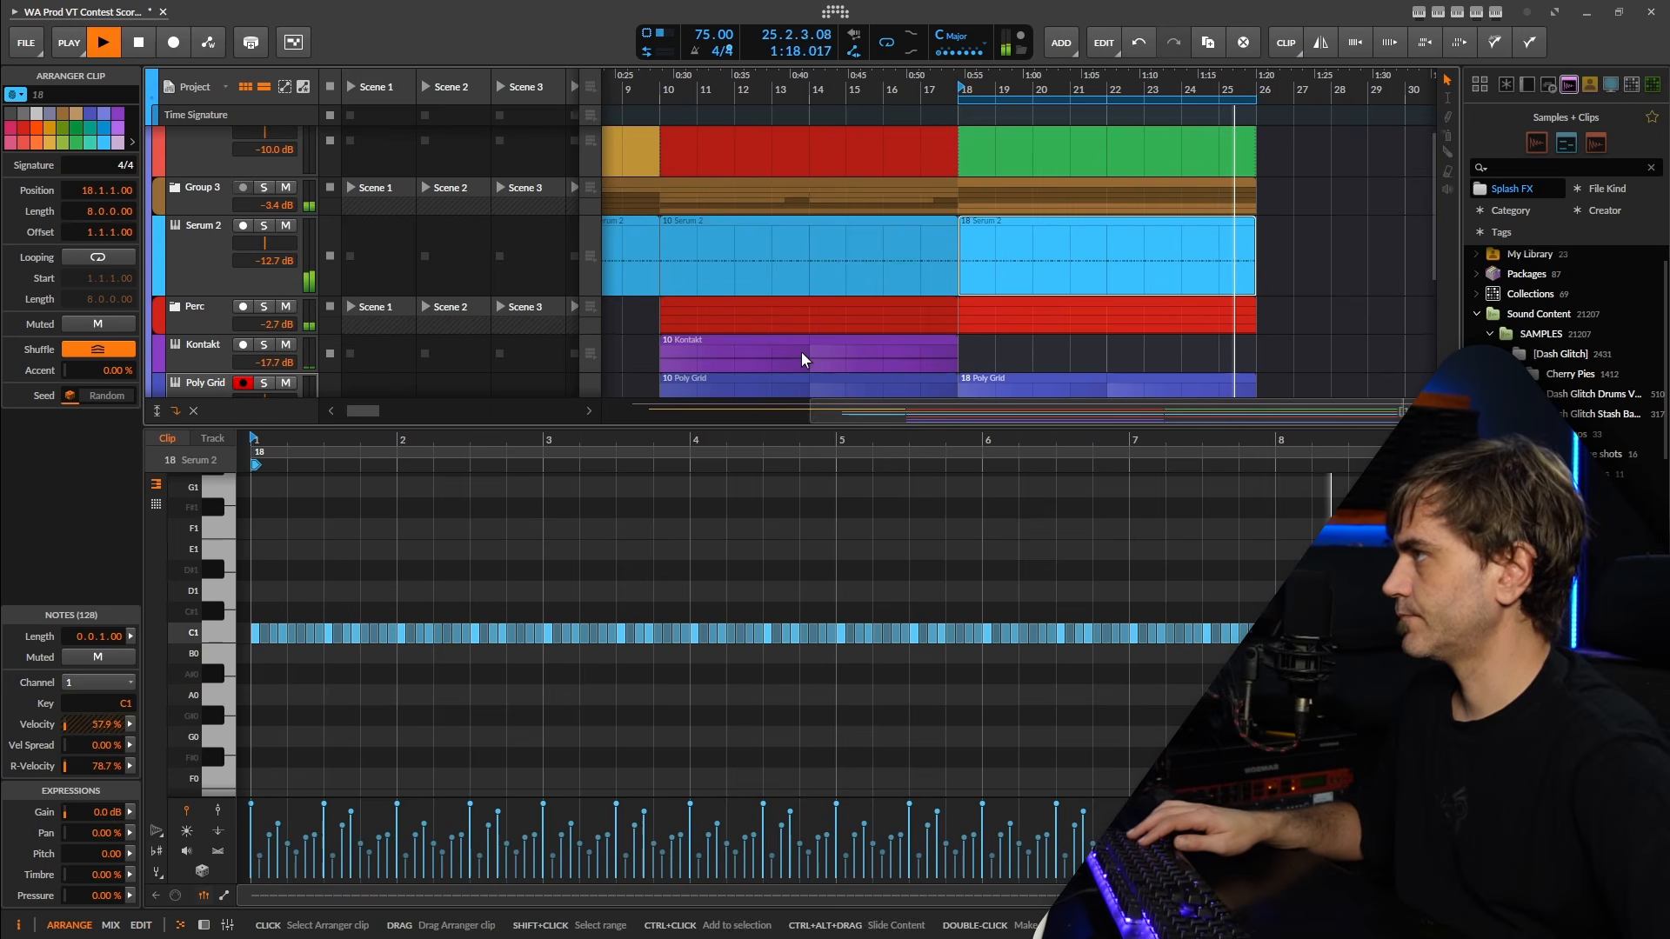
pyautogui.click(204, 926)
pyautogui.scroll(-3, 991, 374)
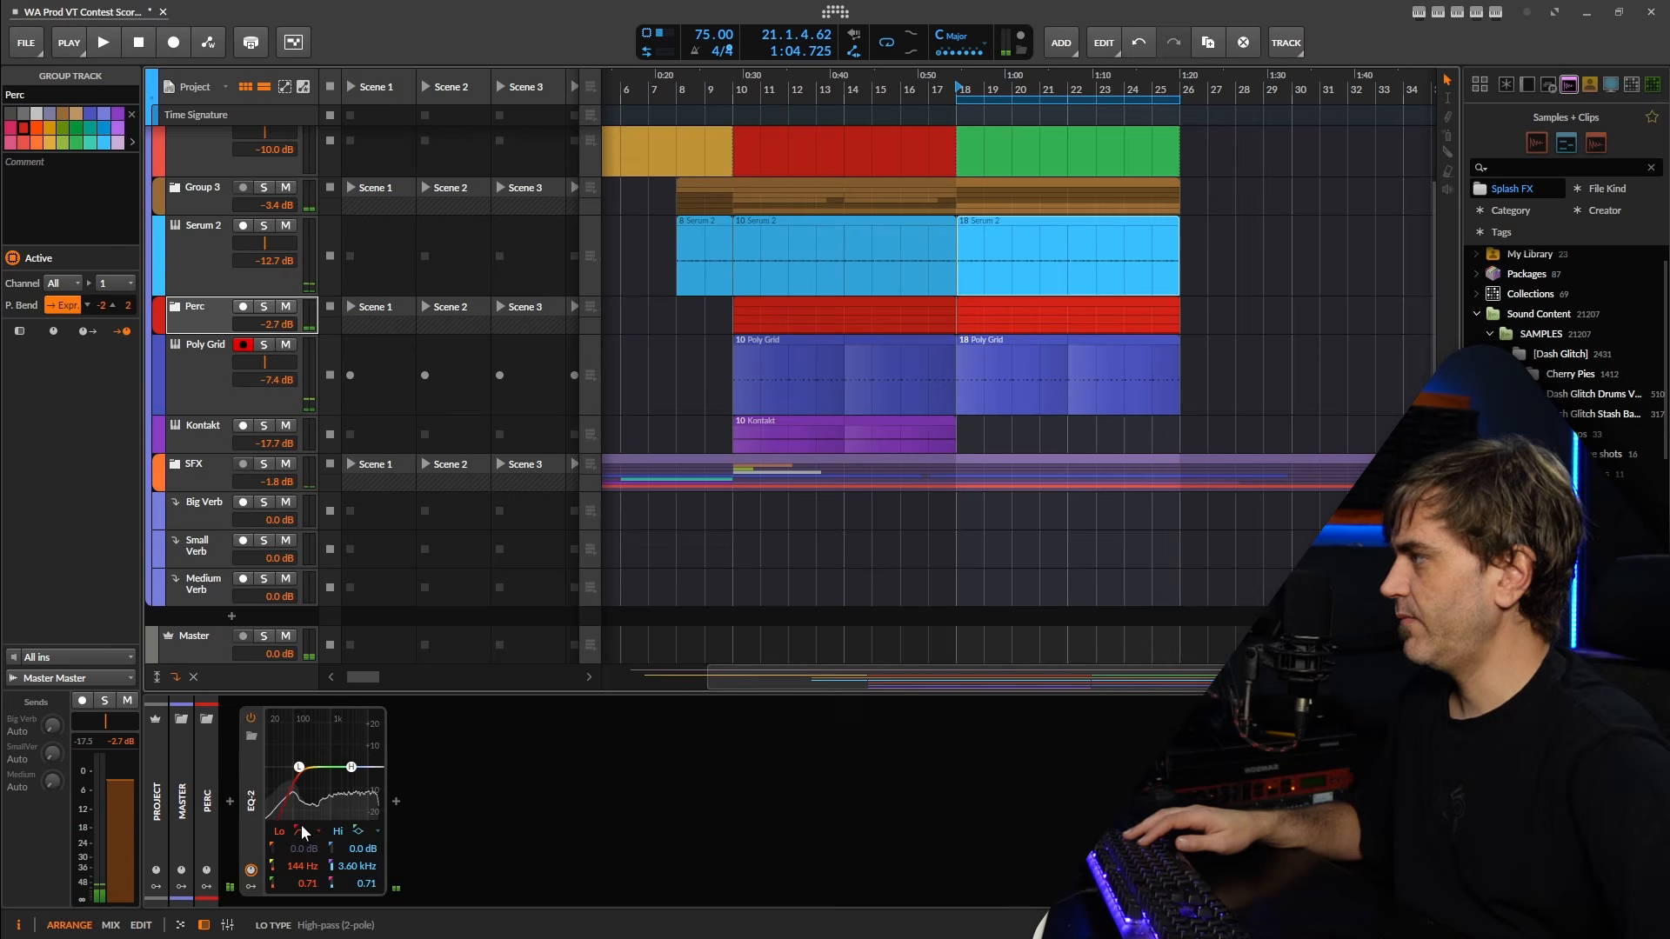
# Try a bell boost of 6.7 dB at 89.3 Hz on the low band of the Perc group's EQ-2.
pyautogui.click(302, 833)
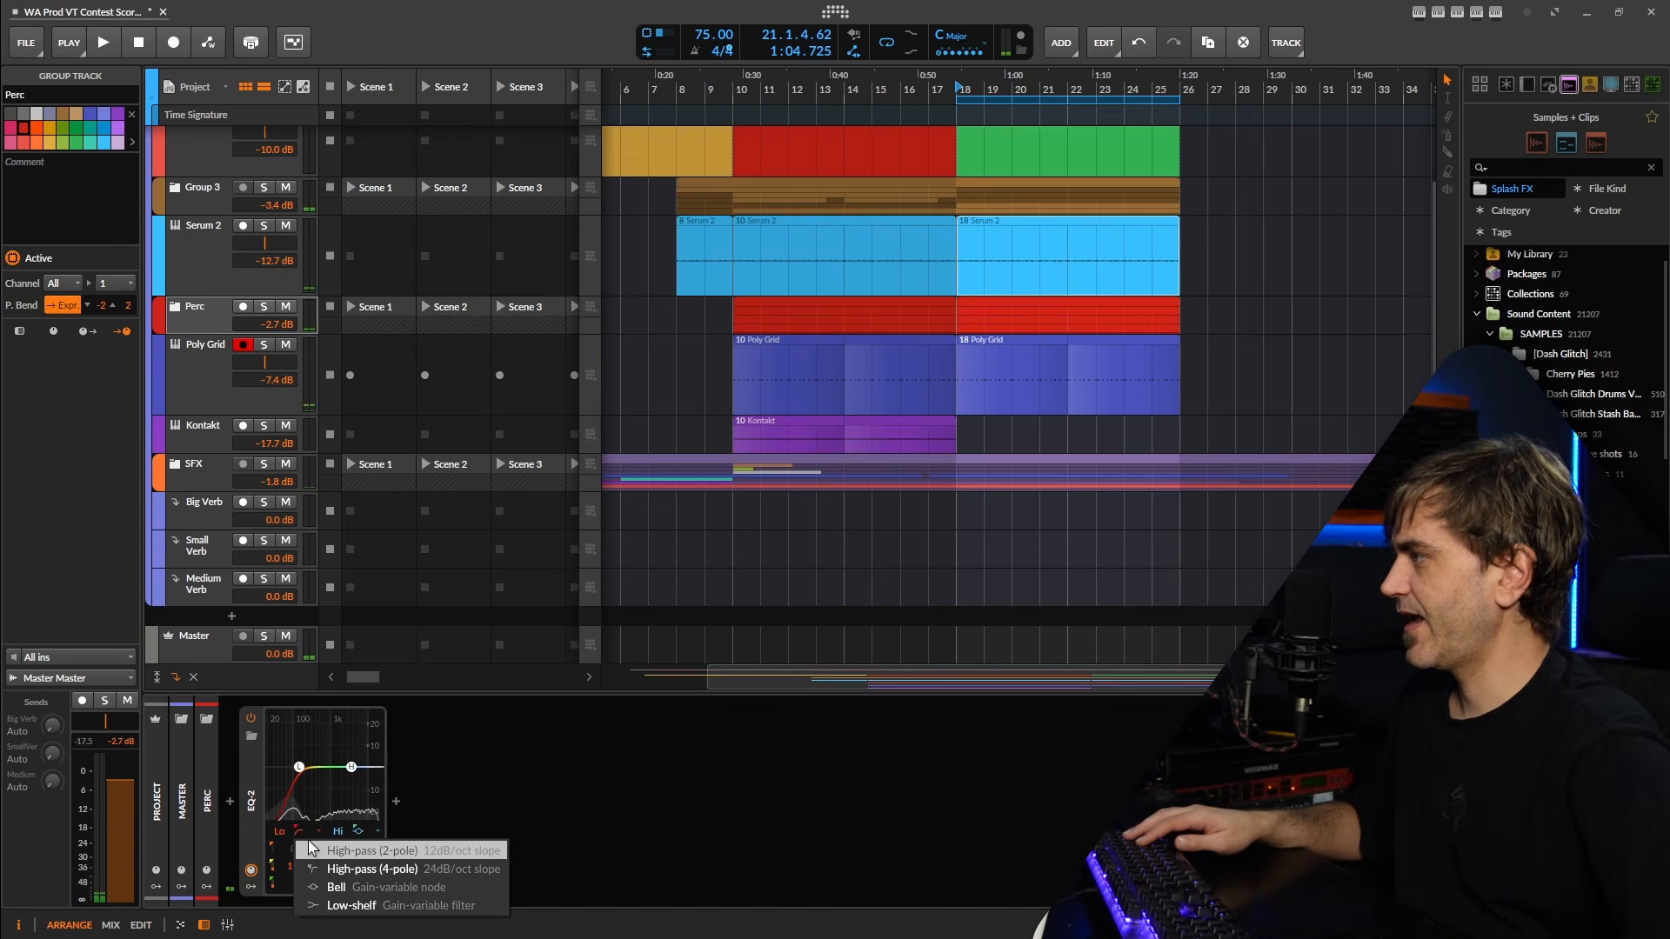
pyautogui.click(331, 893)
pyautogui.press('space')
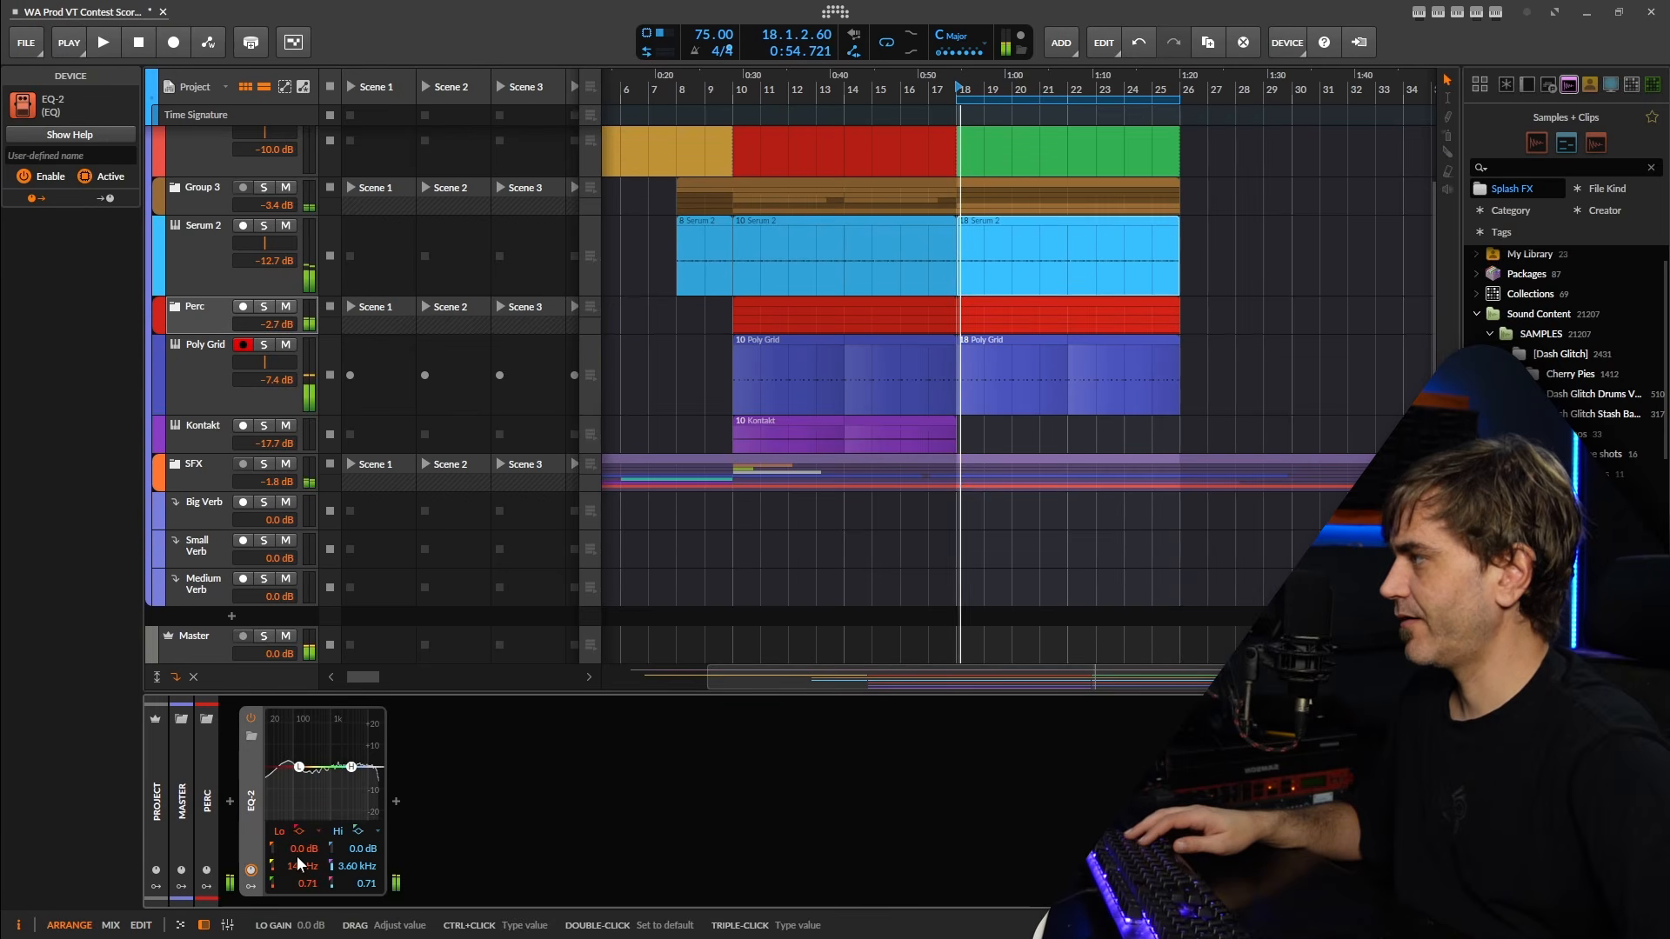
pyautogui.moveTo(296, 860)
pyautogui.mouseDown()
pyautogui.moveTo(296, 835)
pyautogui.moveTo(298, 878)
pyautogui.moveTo(290, 812)
pyautogui.moveTo(298, 854)
pyautogui.mouseUp()
pyautogui.press('space')
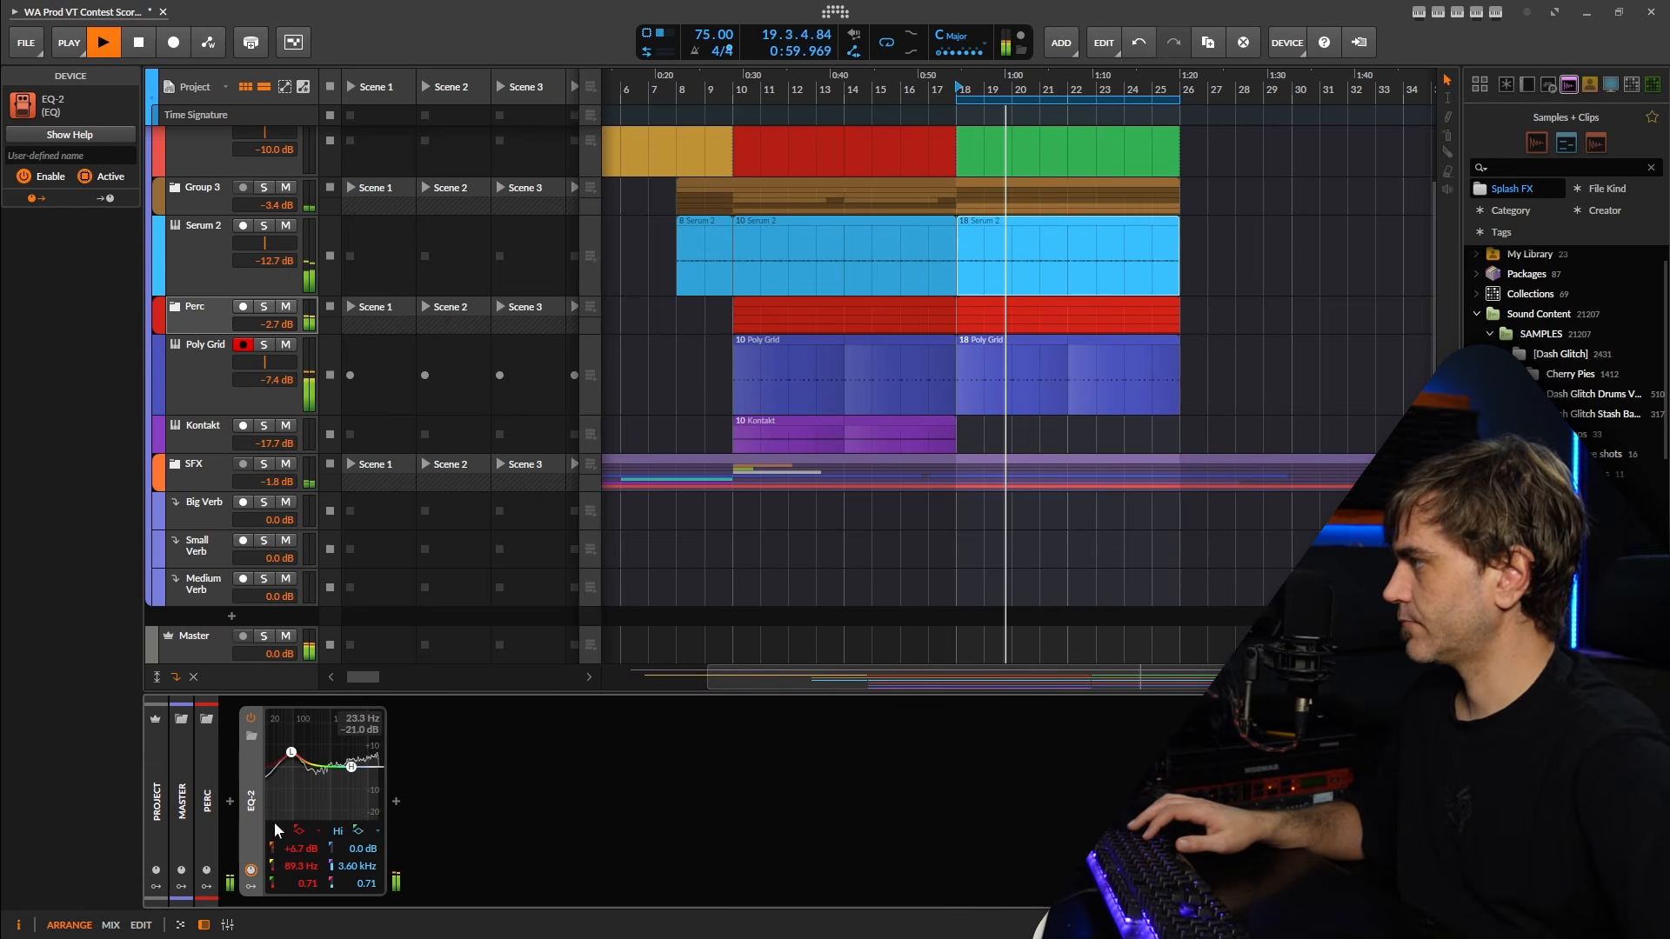
# Stop playback and replace the Perc group's EQ-2 with the EQuilibrium equalizer.
pyautogui.press('space')
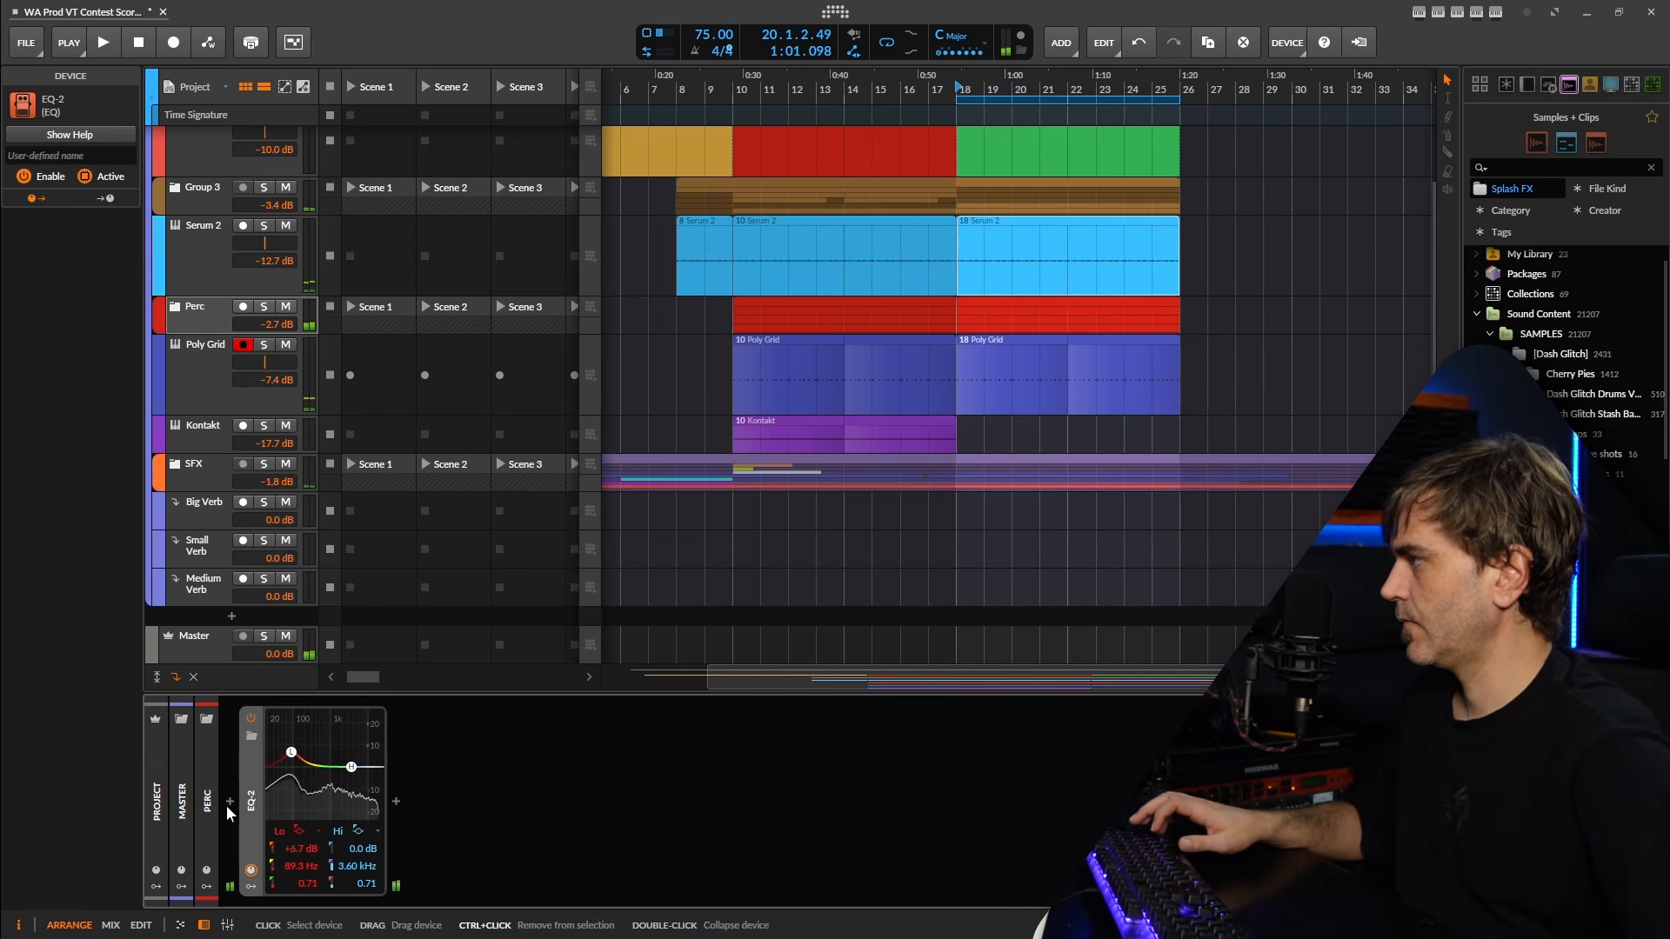
pyautogui.press('Delete')
pyautogui.click(229, 801)
pyautogui.write('eq')
pyautogui.click(529, 343)
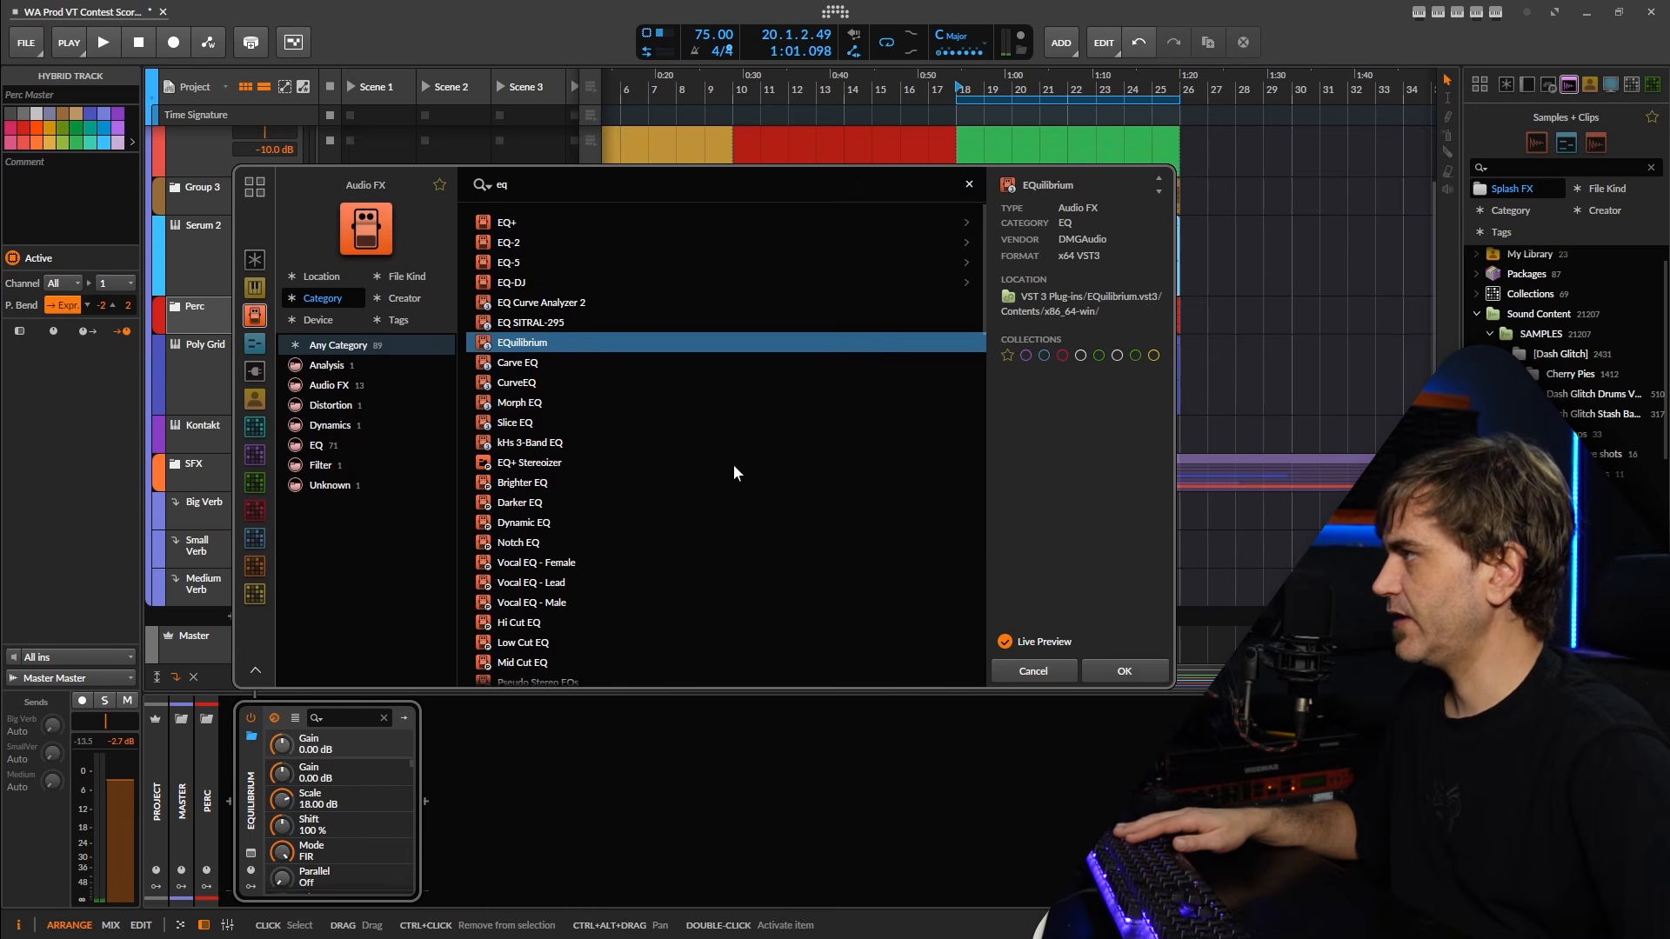
pyautogui.click(1123, 671)
# During playback, bypass EQuilibrium's high-pass band and add a 5.02 dB peak at 40.3 Hz with Q 1.70, comparing with the high-pass on.
pyautogui.press('space')
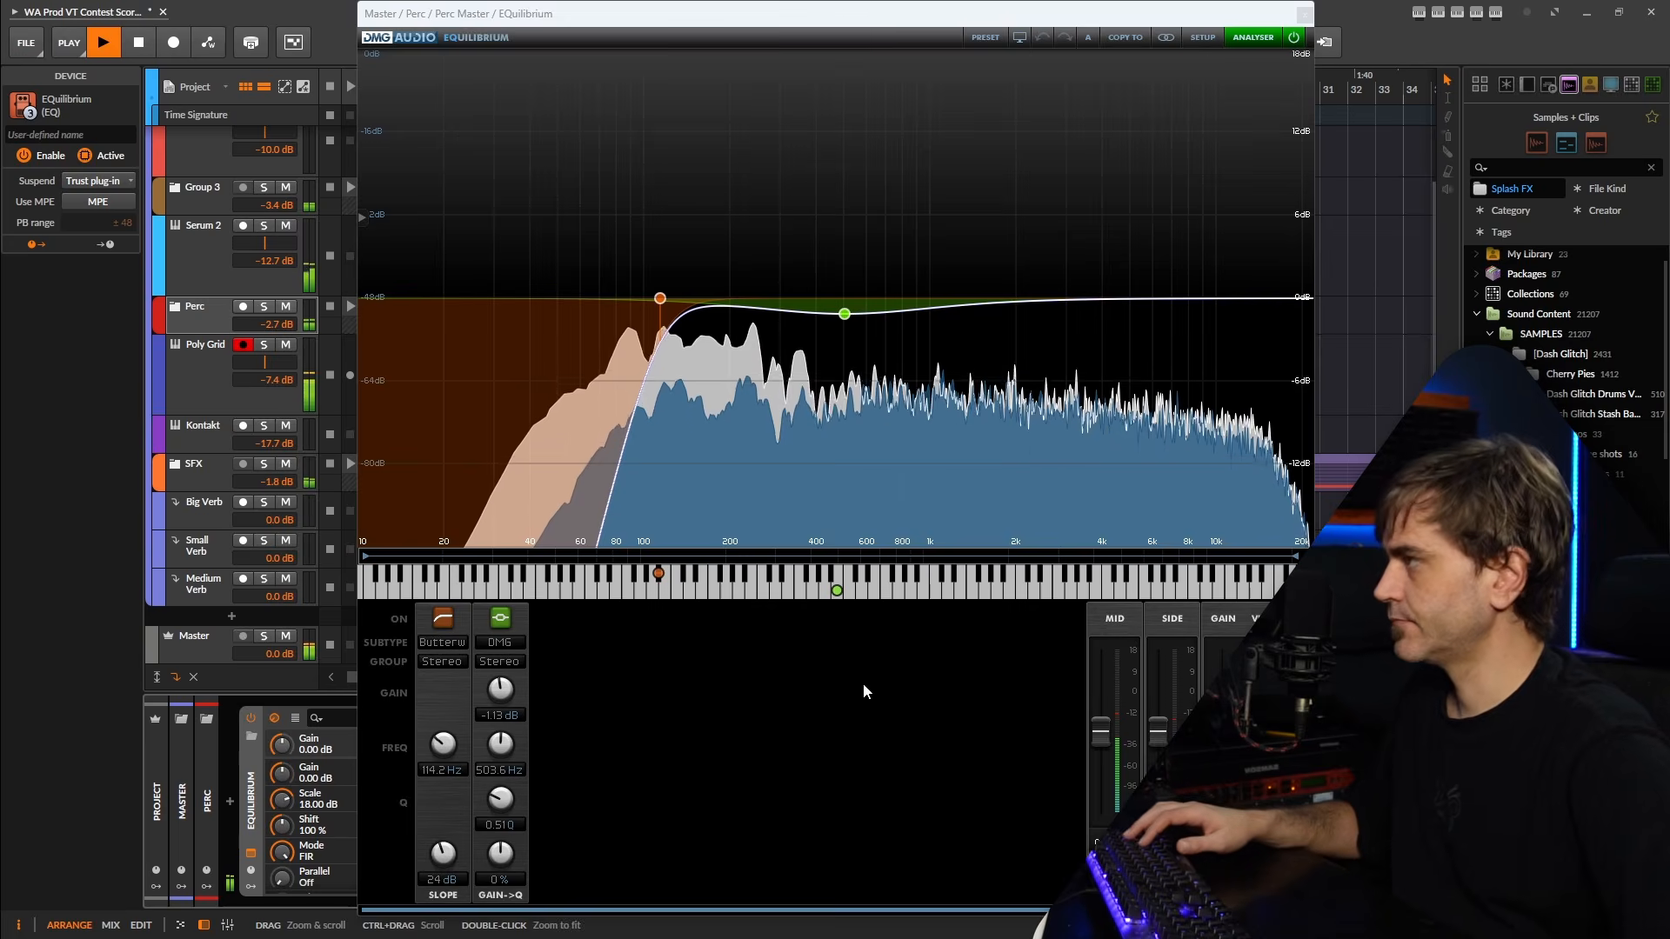
pyautogui.click(451, 618)
pyautogui.doubleClick(488, 261)
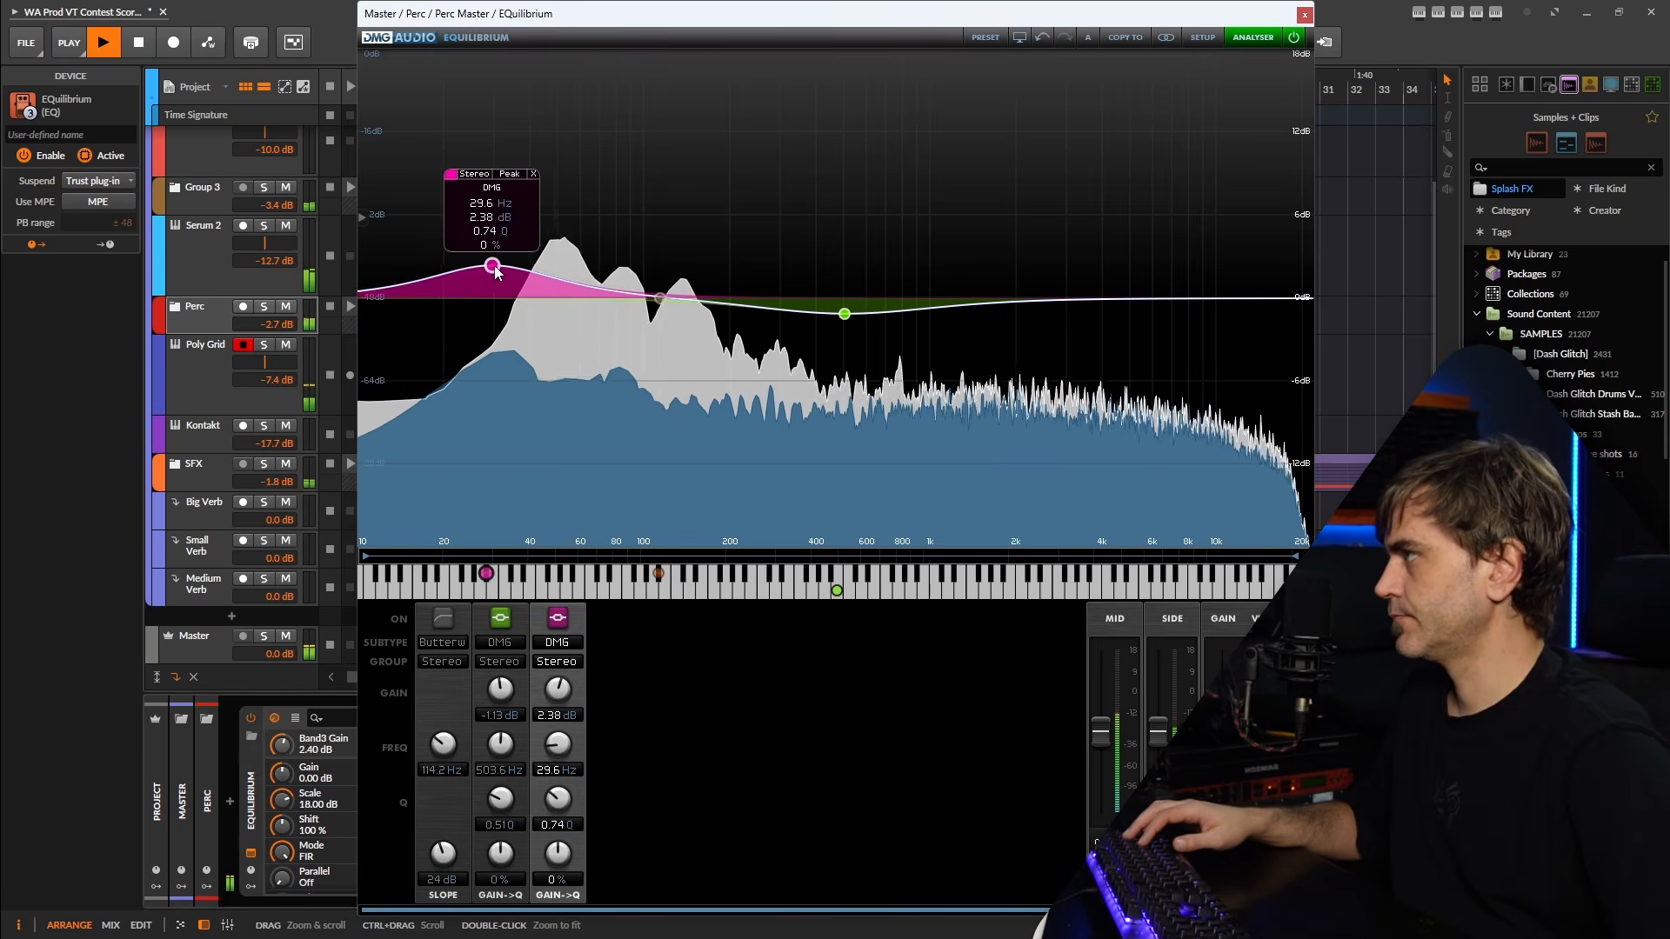
pyautogui.moveTo(488, 260); pyautogui.dragTo(537, 228)
pyautogui.scroll(5, 537, 230)
pyautogui.doubleClick(662, 301)
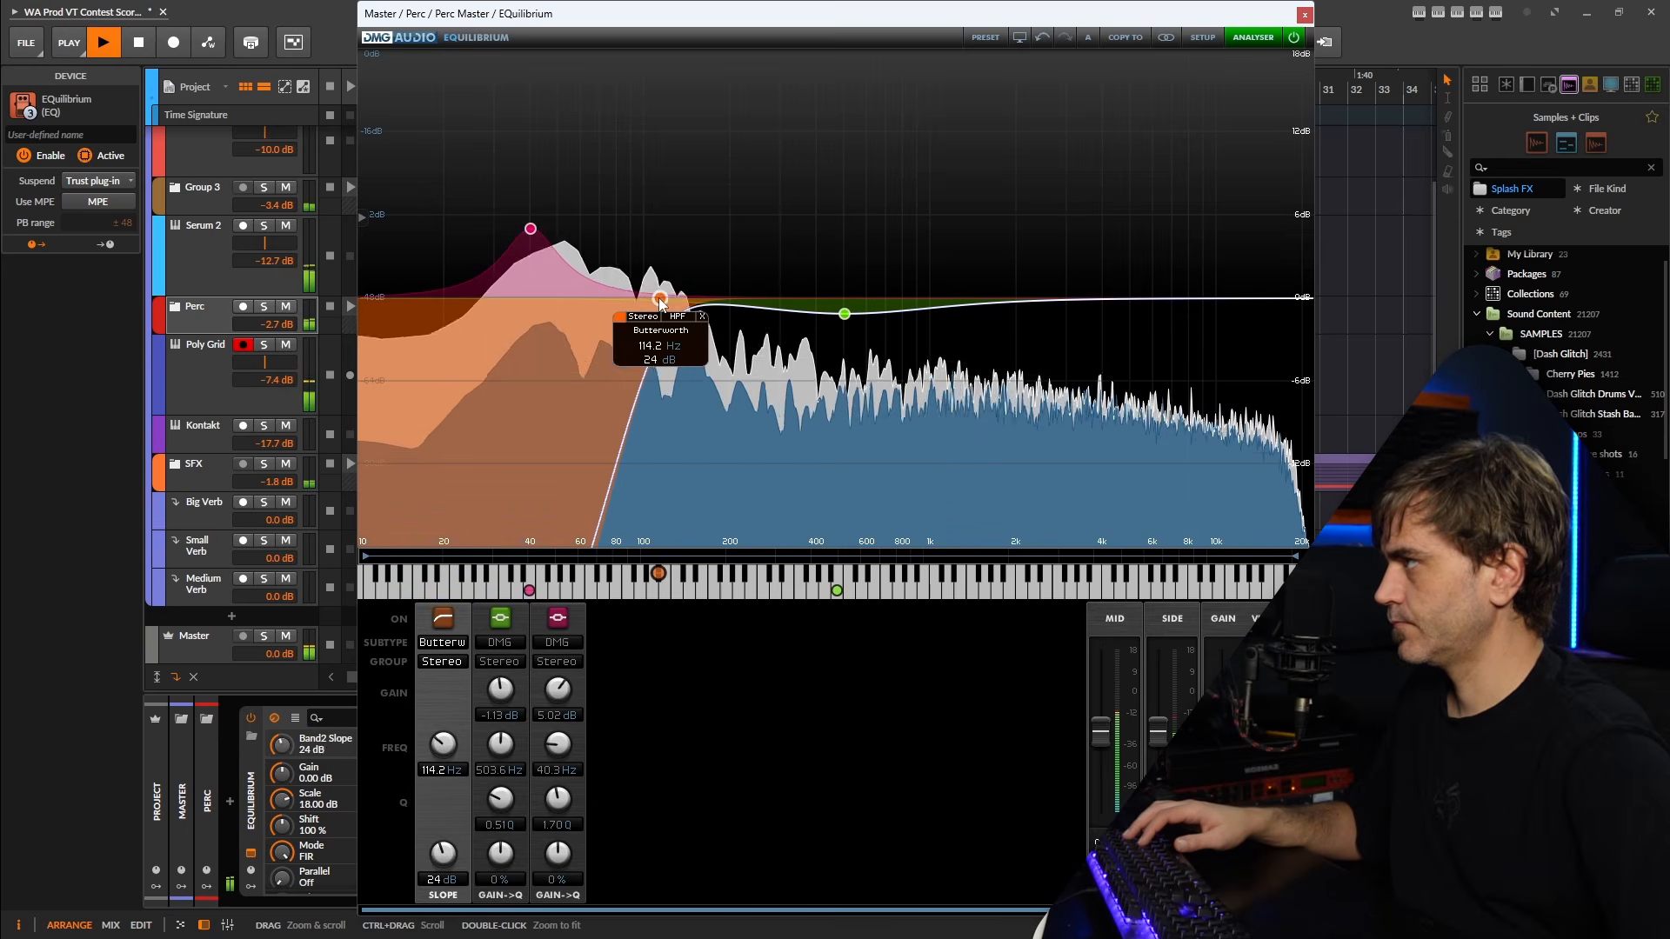
pyautogui.doubleClick(663, 306)
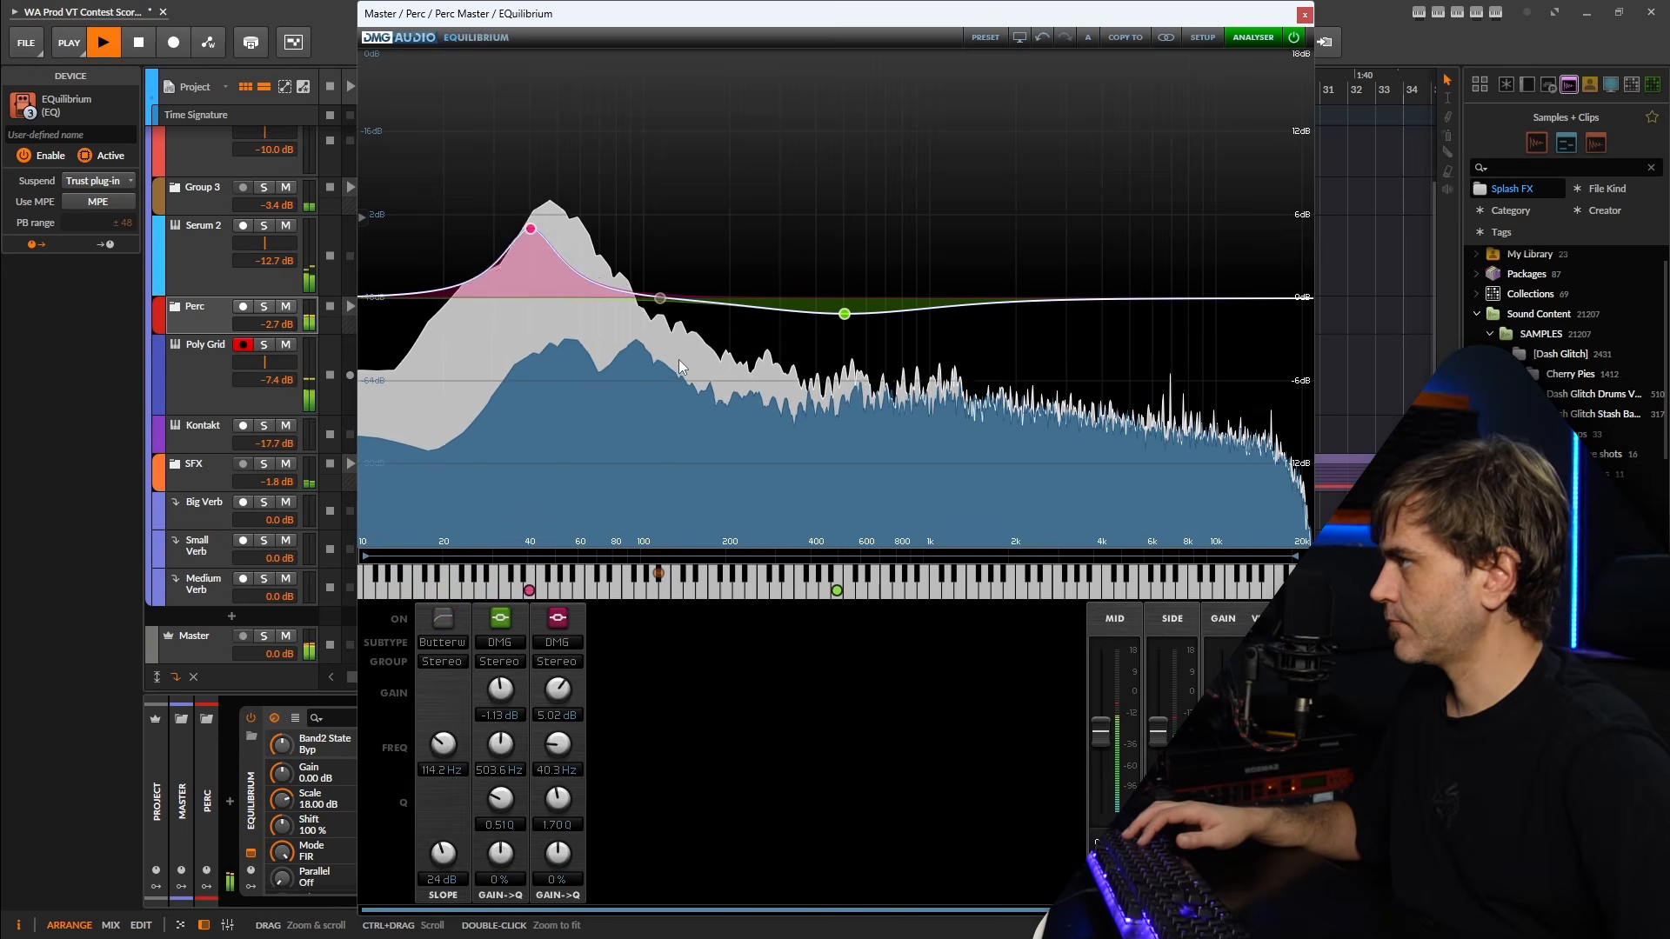
# Add a -3.39 dB peak band at 136.1 Hz with Q 1.89 and reduce the low boost to 3.57 dB at 39.7 Hz.
pyautogui.doubleClick(684, 331)
pyautogui.moveTo(685, 336)
pyautogui.mouseDown()
pyautogui.moveTo(667, 345)
pyautogui.moveTo(683, 347)
pyautogui.mouseUp()
pyautogui.scroll(5, 683, 353)
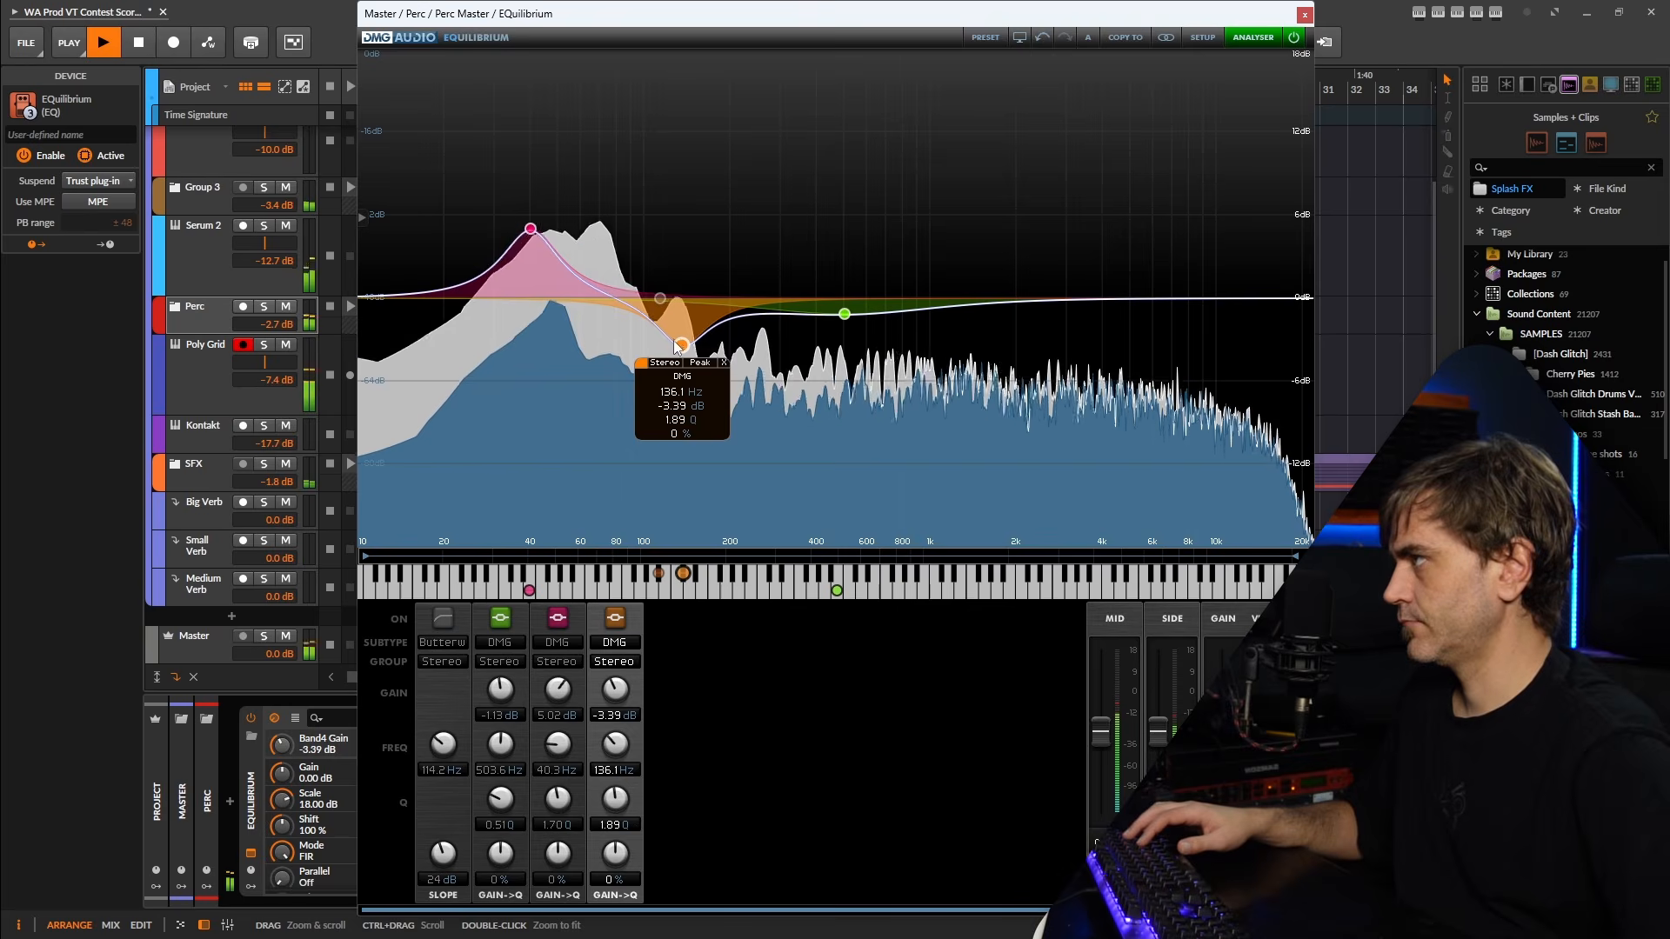
pyautogui.moveTo(529, 229); pyautogui.dragTo(528, 249)
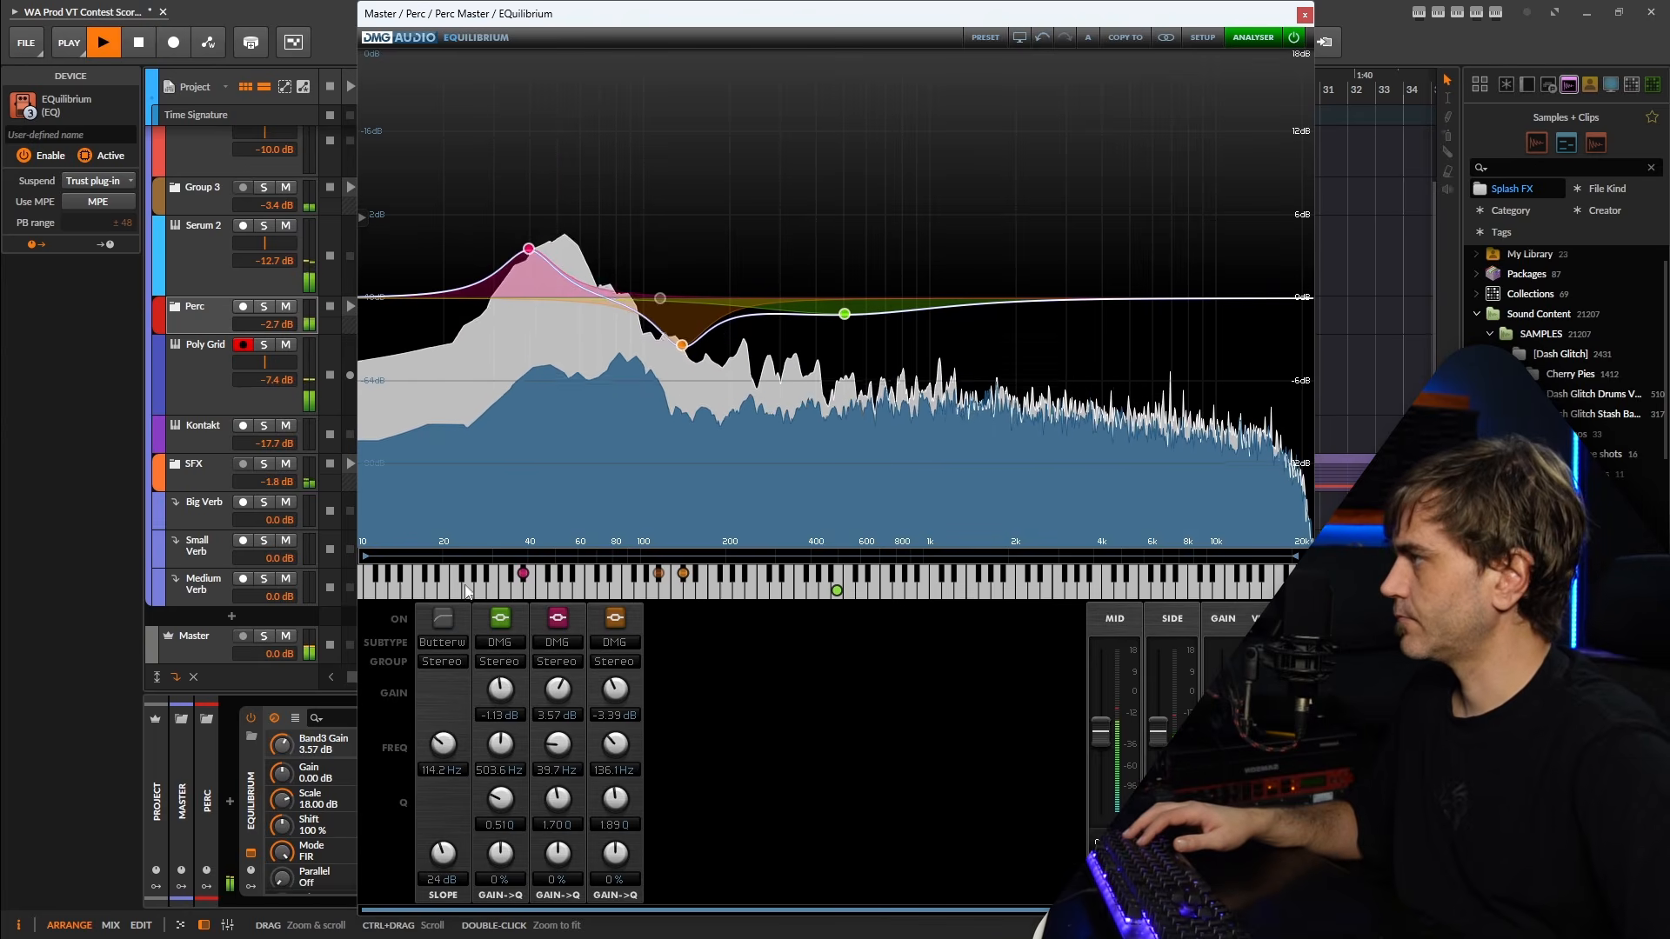
# Re-enable the high-pass band with its cutoff at 24.3 Hz and close the EQuilibrium window.
pyautogui.click(443, 618)
pyautogui.moveTo(660, 300); pyautogui.dragTo(469, 324)
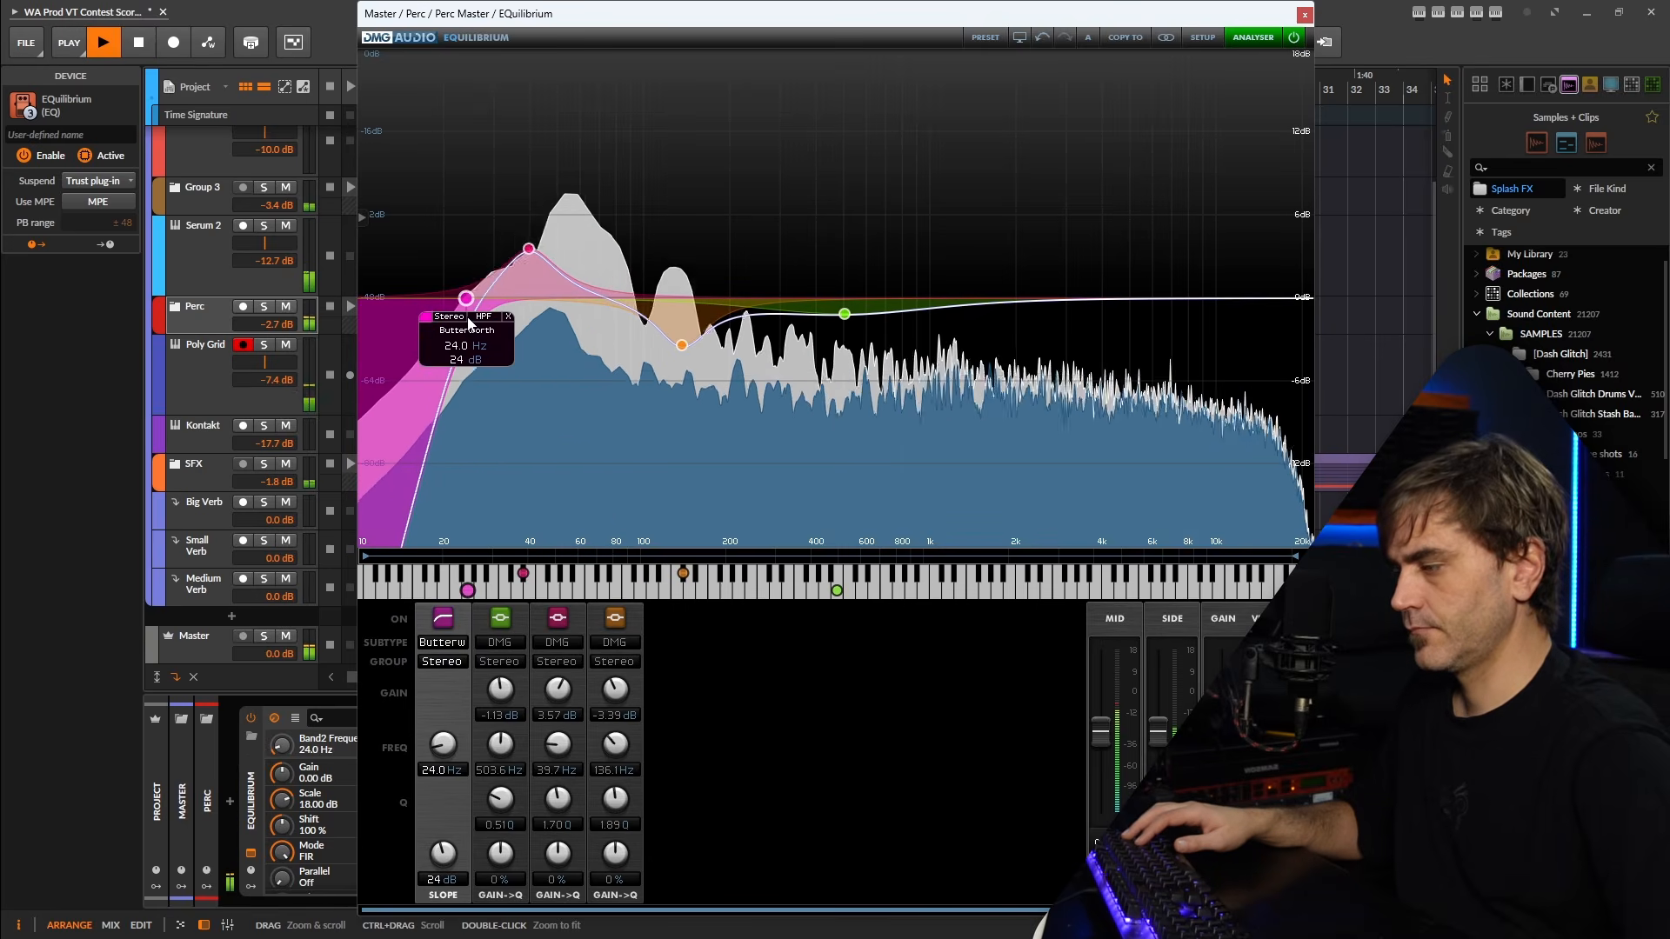
pyautogui.moveTo(467, 324); pyautogui.dragTo(470, 323)
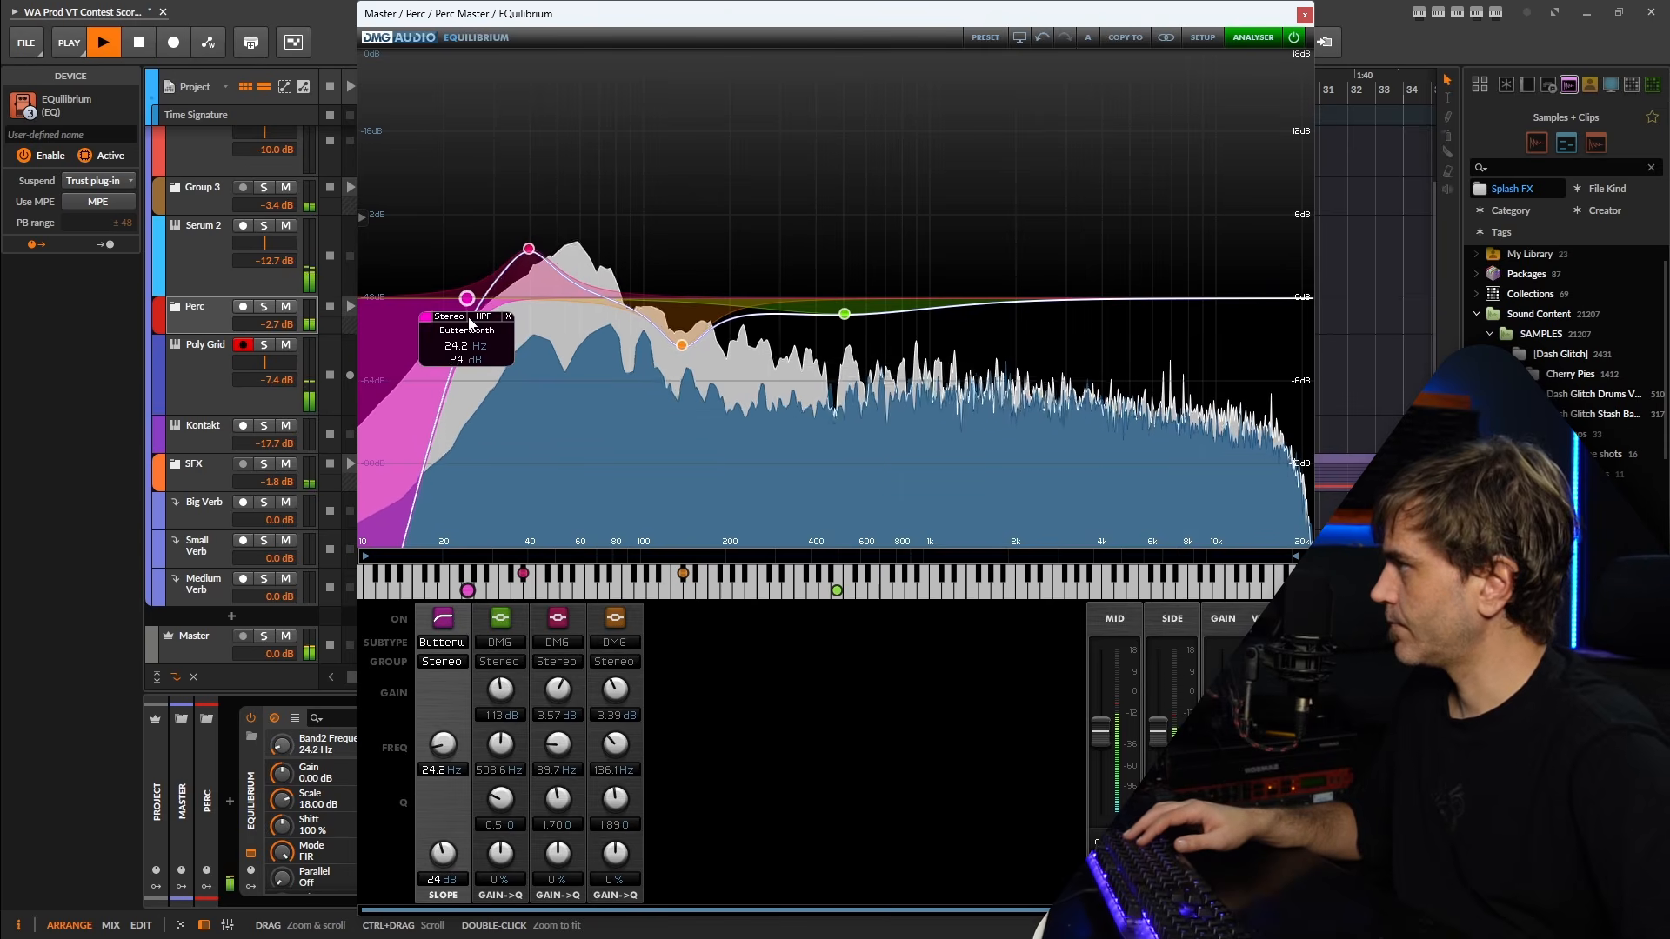
pyautogui.click(1304, 15)
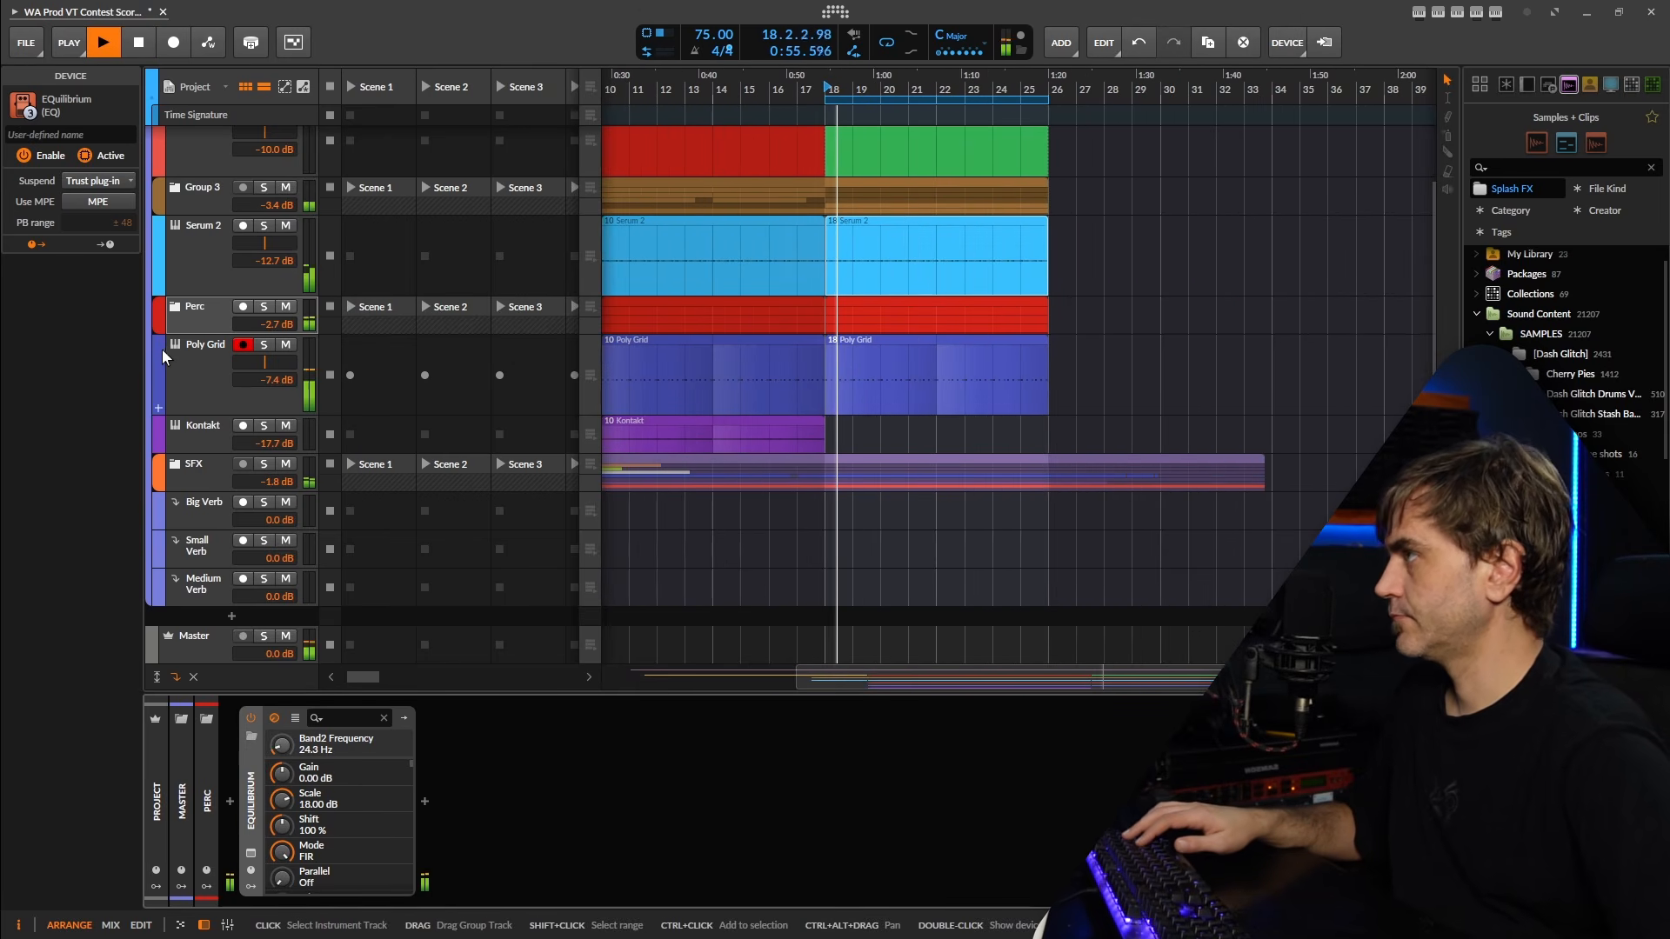
# Stop playback and group the Perc and Poly Grid tracks together.
pyautogui.click(193, 365)
pyautogui.press('space')
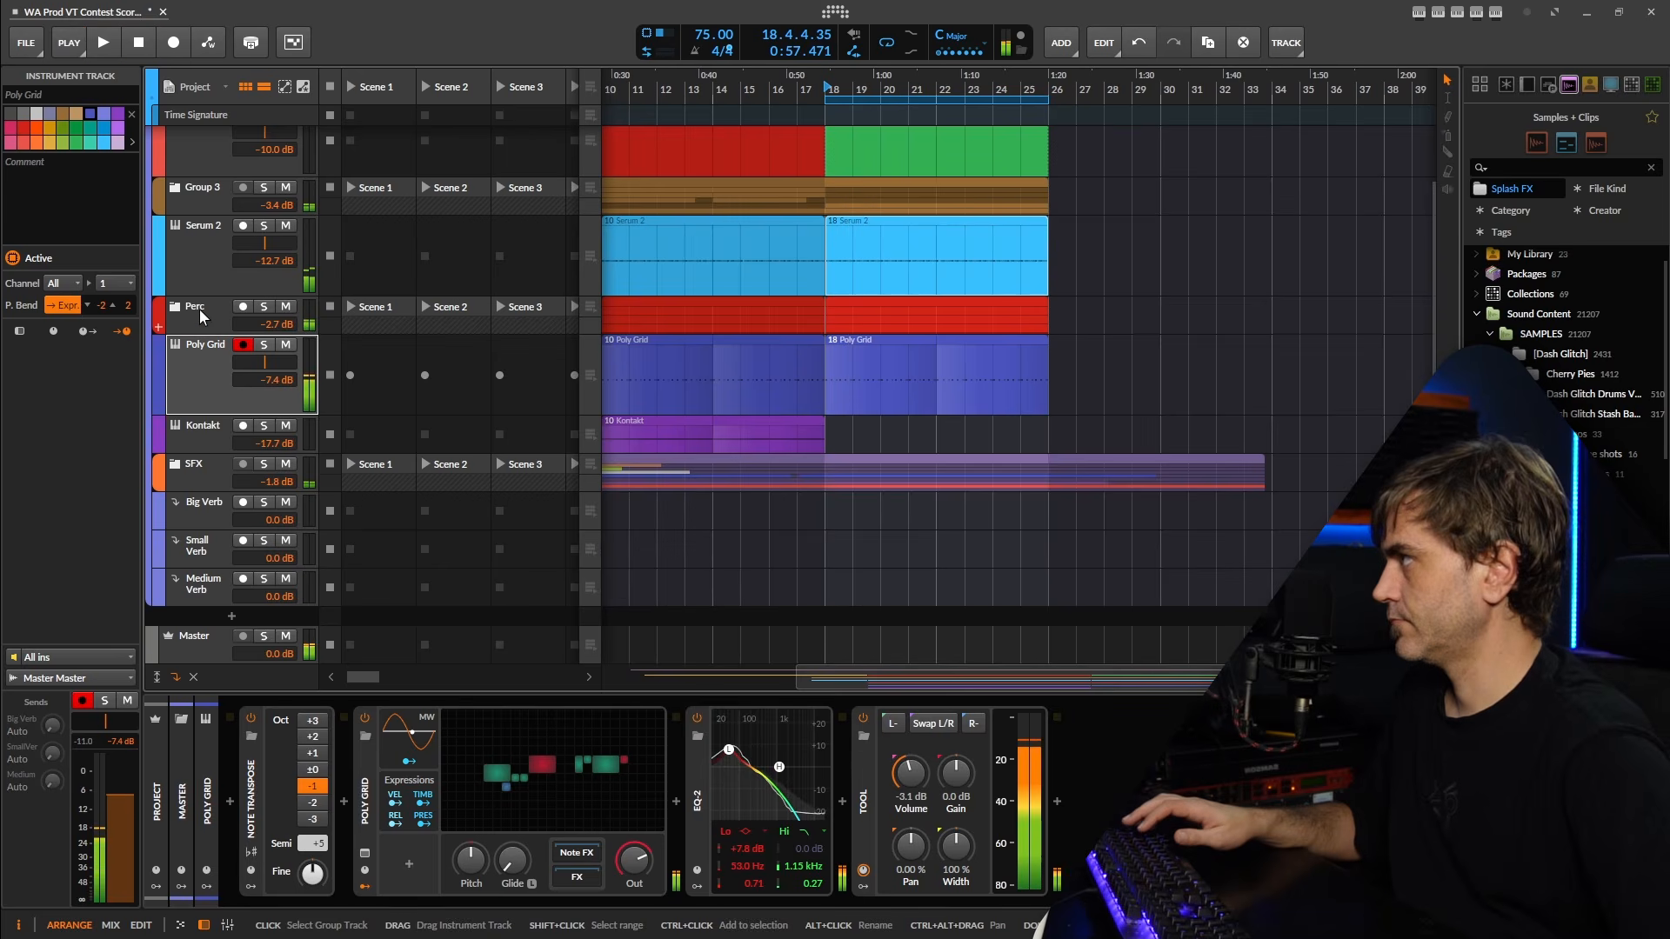
pyautogui.click(200, 311)
pyautogui.keyDown('shift'); pyautogui.click(187, 370); pyautogui.keyUp('shift')
pyautogui.hotkey('ctrl', 'g')
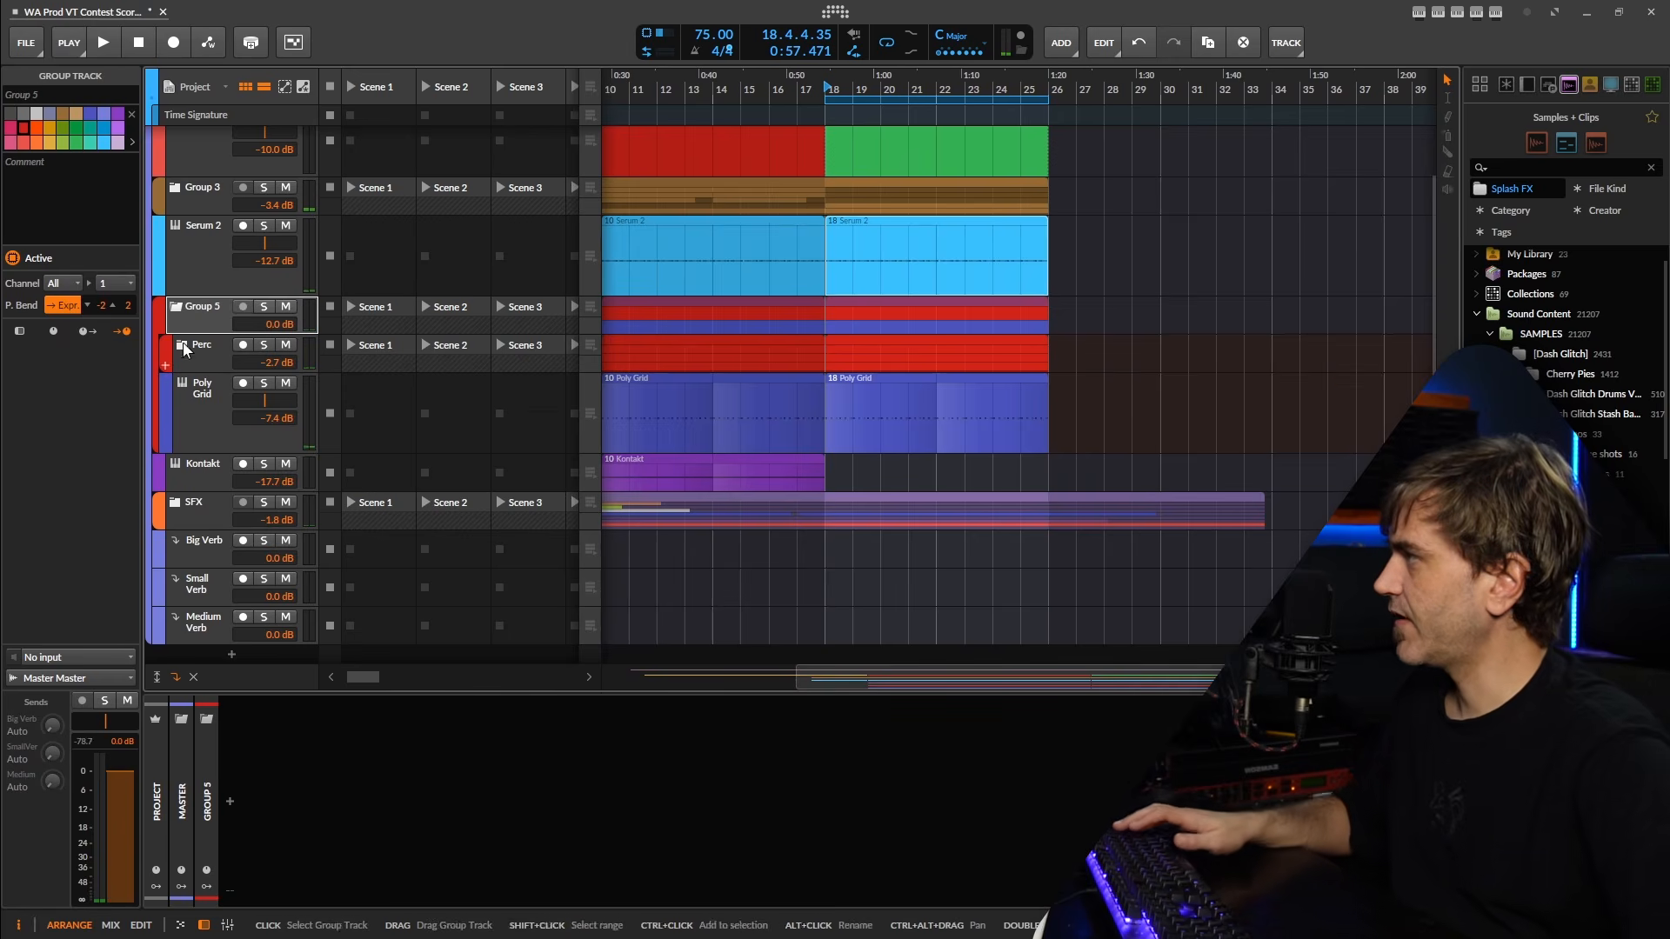
# Solo the new group holding Perc and Poly Grid and play it from bar 18 with its child tracks shown.
pyautogui.press('space')
pyautogui.click(264, 308)
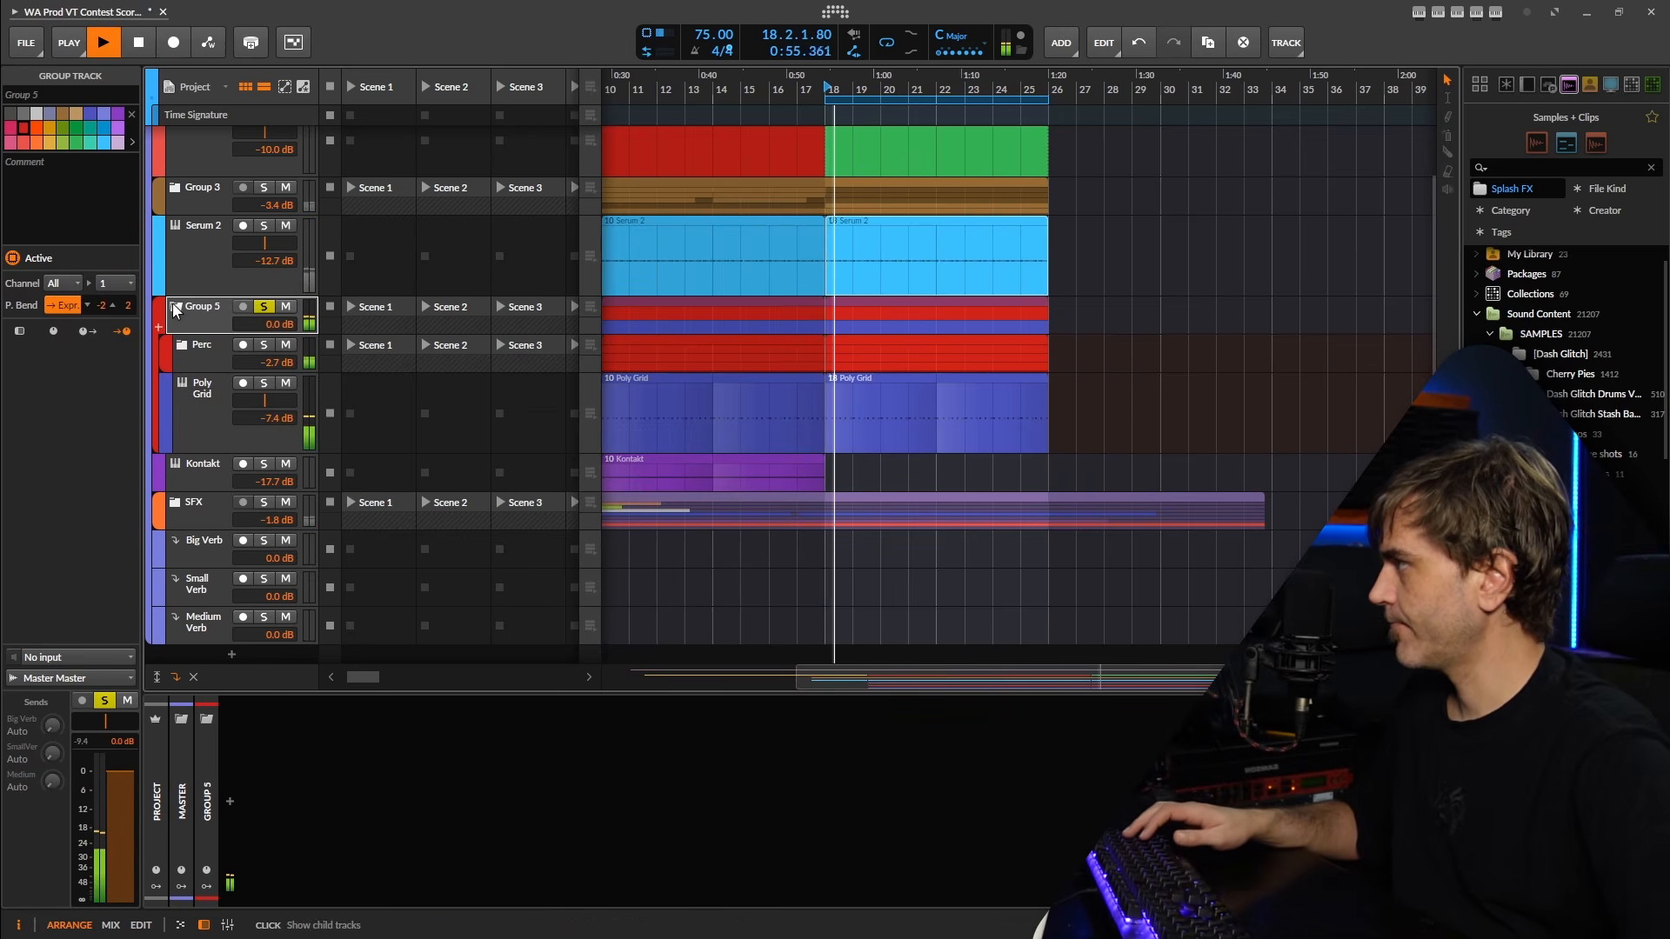
pyautogui.click(174, 308)
pyautogui.press('space')
pyautogui.click(177, 388)
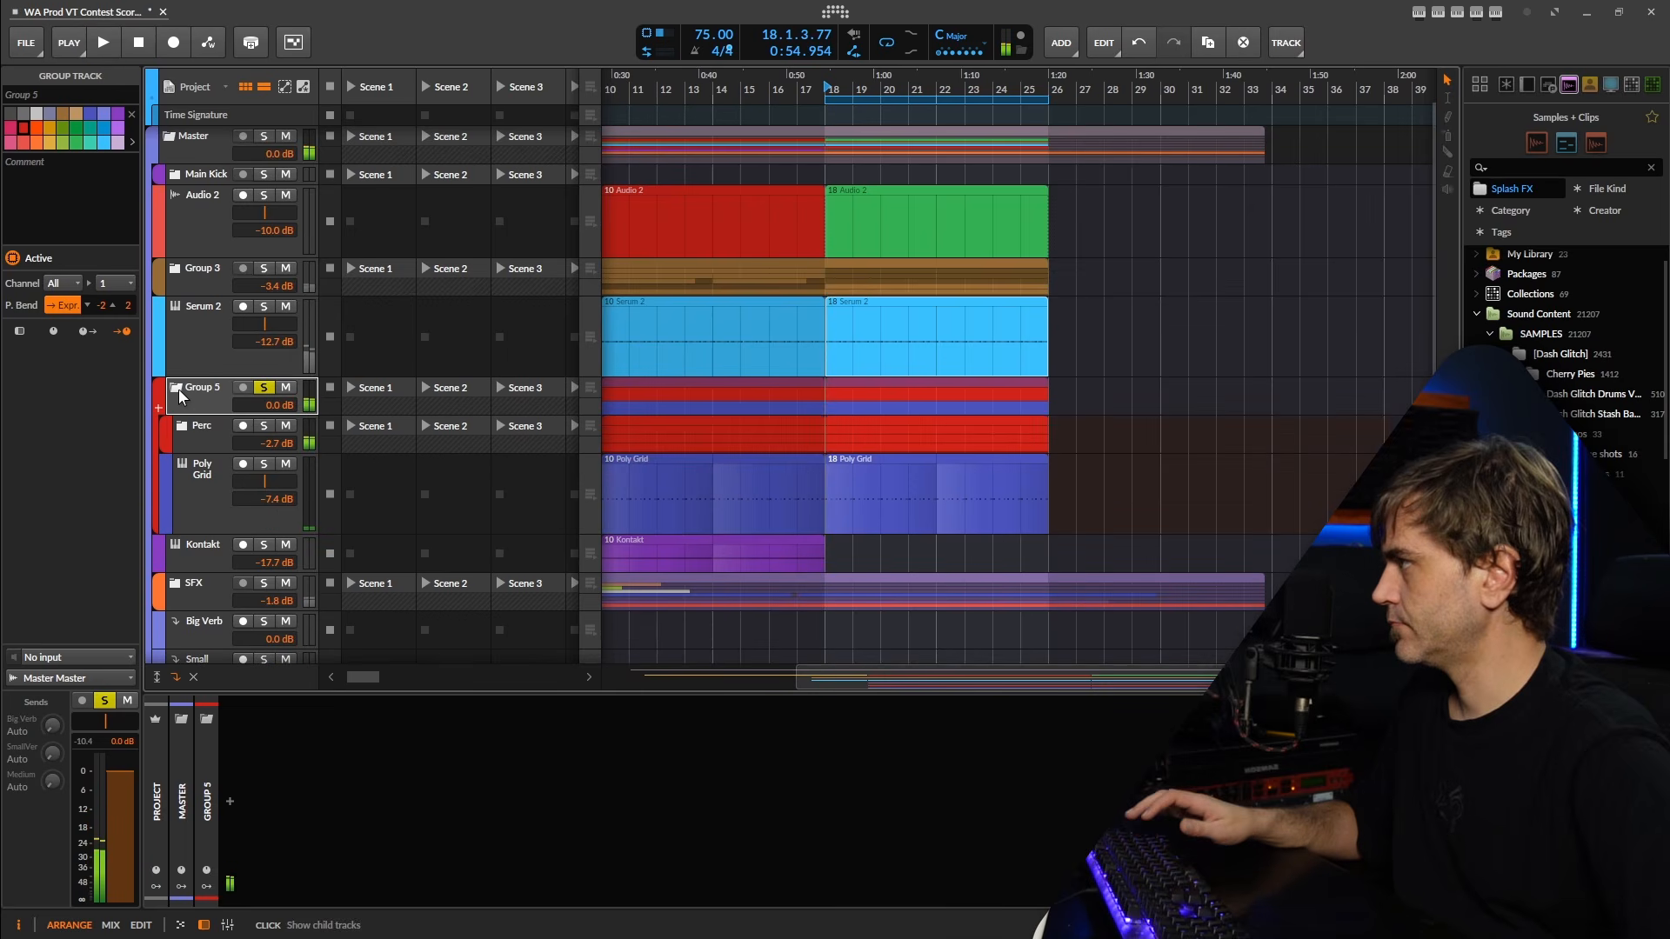
pyautogui.press('space')
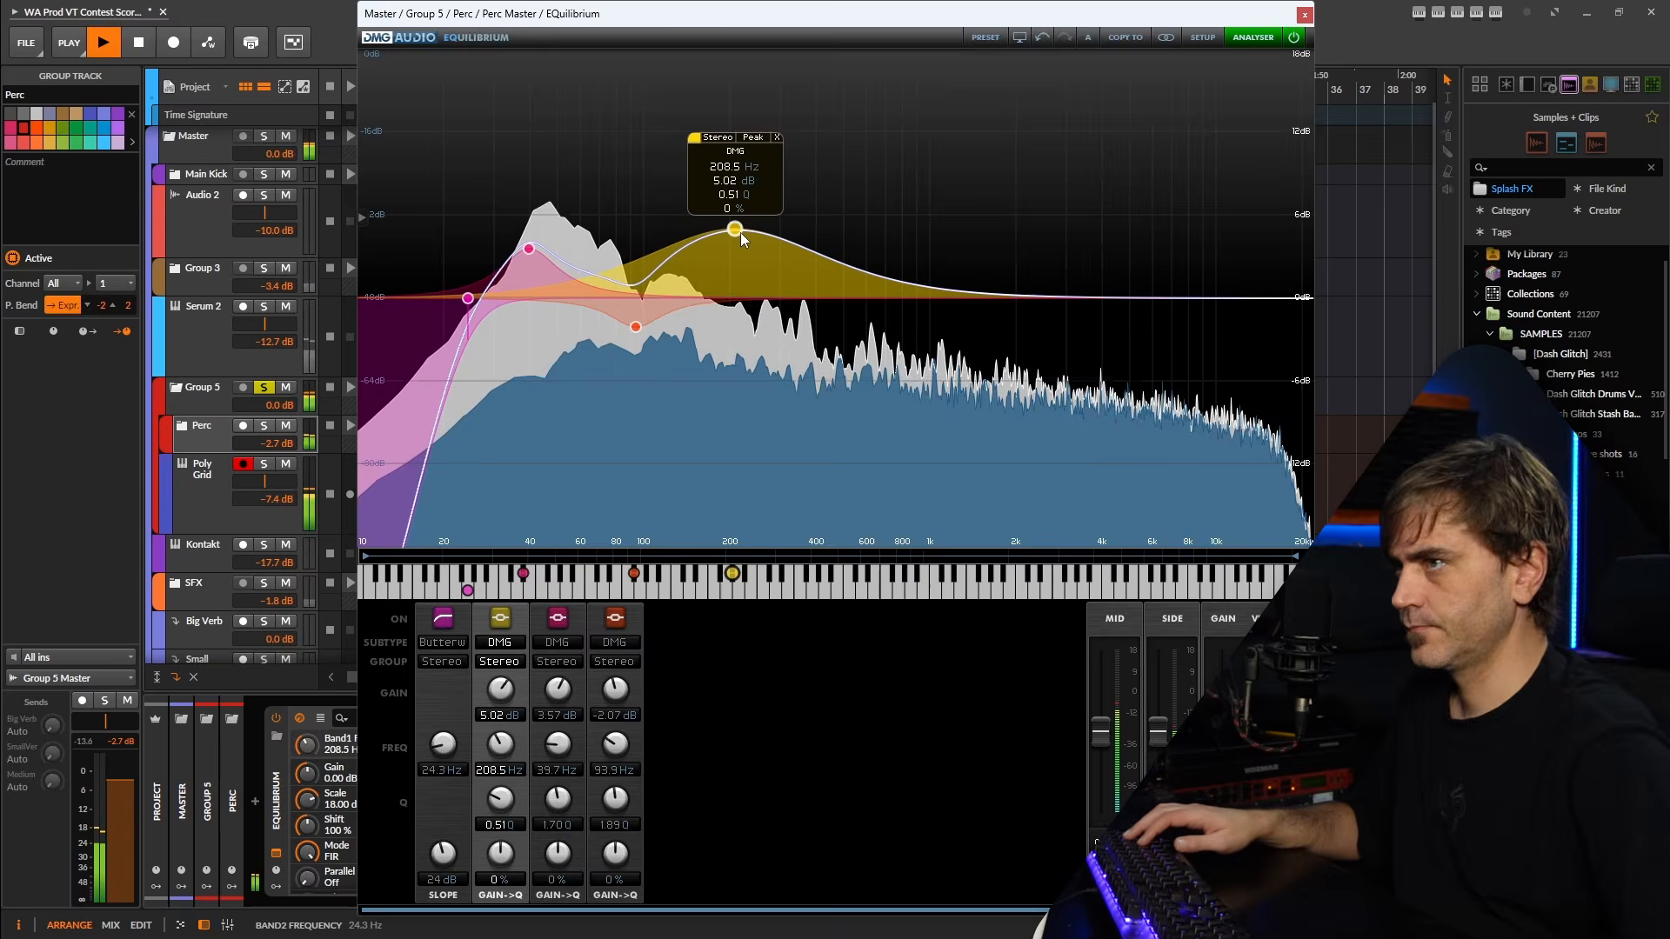
# In the Perc EQuilibrium, set the Q 0.51 band to 1.51 dB at 215.9 Hz and add a 4.52 dB peak at 14089 Hz.
pyautogui.moveTo(739, 232); pyautogui.dragTo(733, 265)
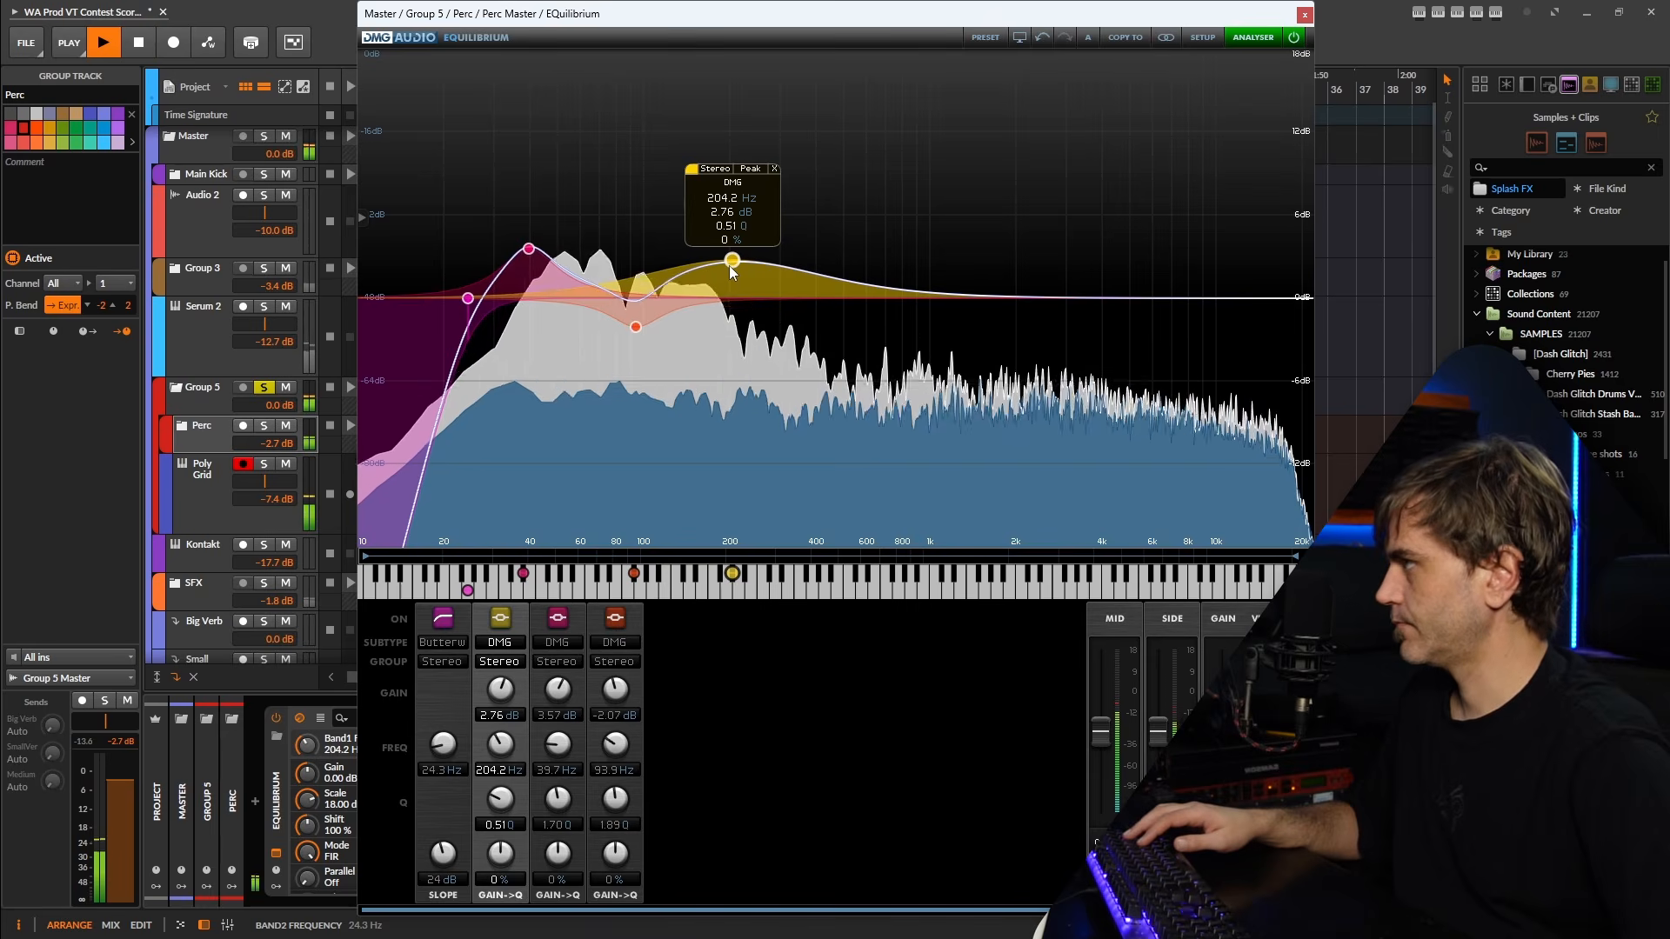
pyautogui.moveTo(729, 264); pyautogui.dragTo(737, 281)
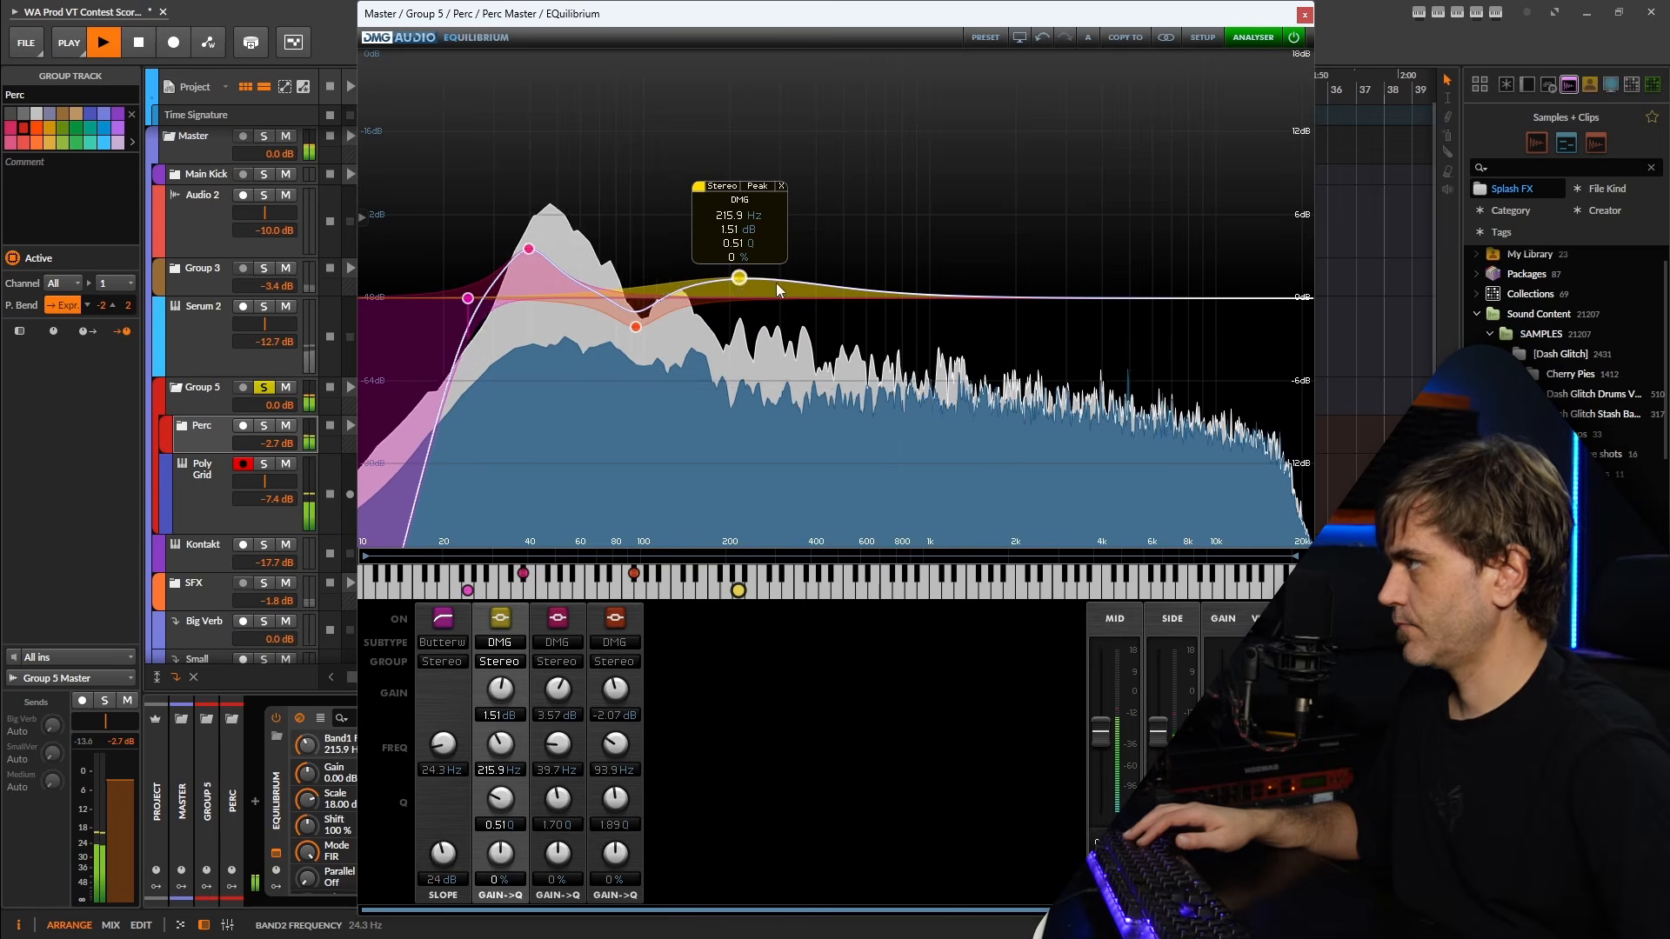
pyautogui.doubleClick(1258, 238)
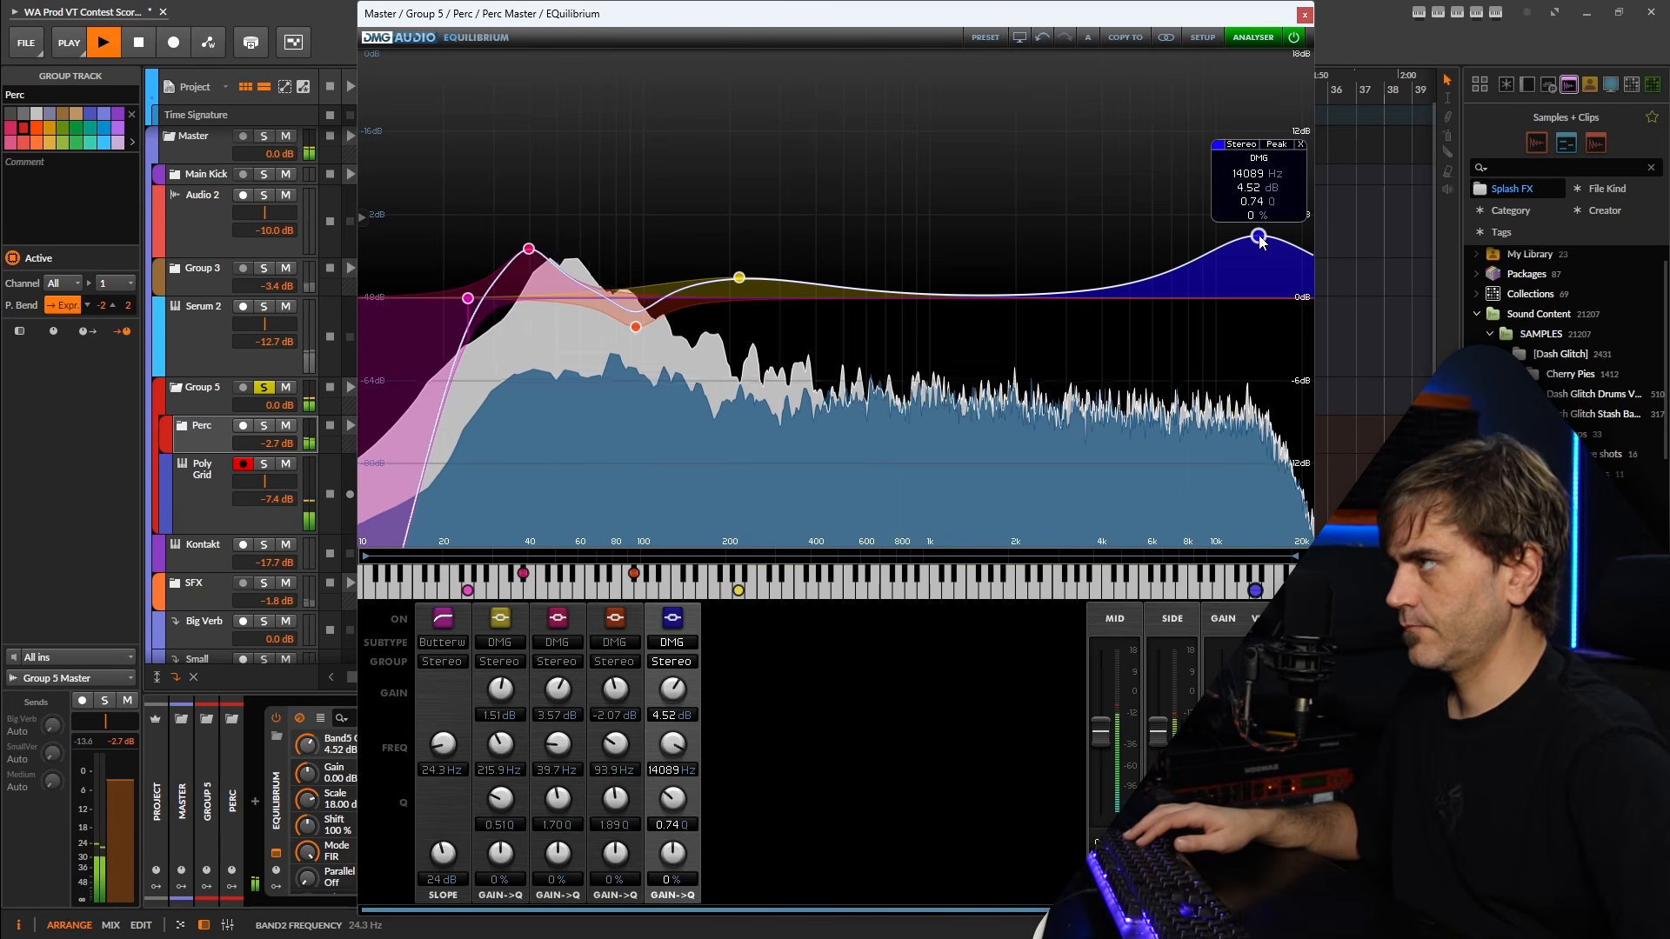
# Add a -3.89 dB peak band at 1490 Hz with Q 0.74 to the Perc EQuilibrium.
pyautogui.doubleClick(988, 334)
pyautogui.moveTo(987, 332); pyautogui.dragTo(983, 329)
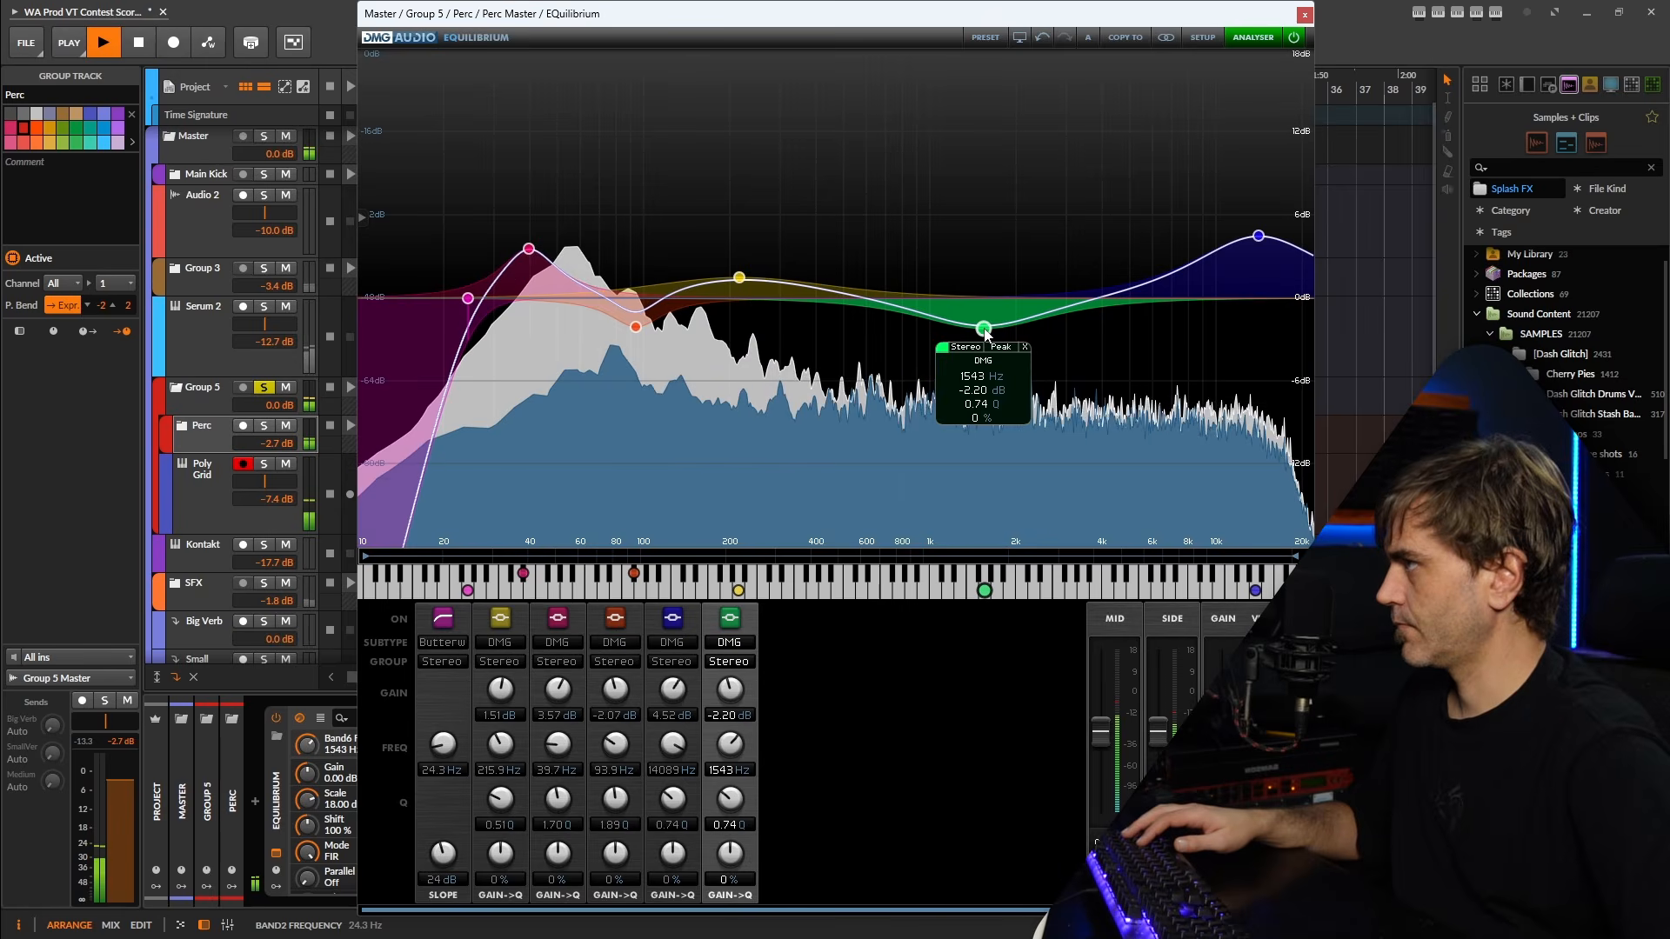
pyautogui.moveTo(985, 333); pyautogui.dragTo(979, 353)
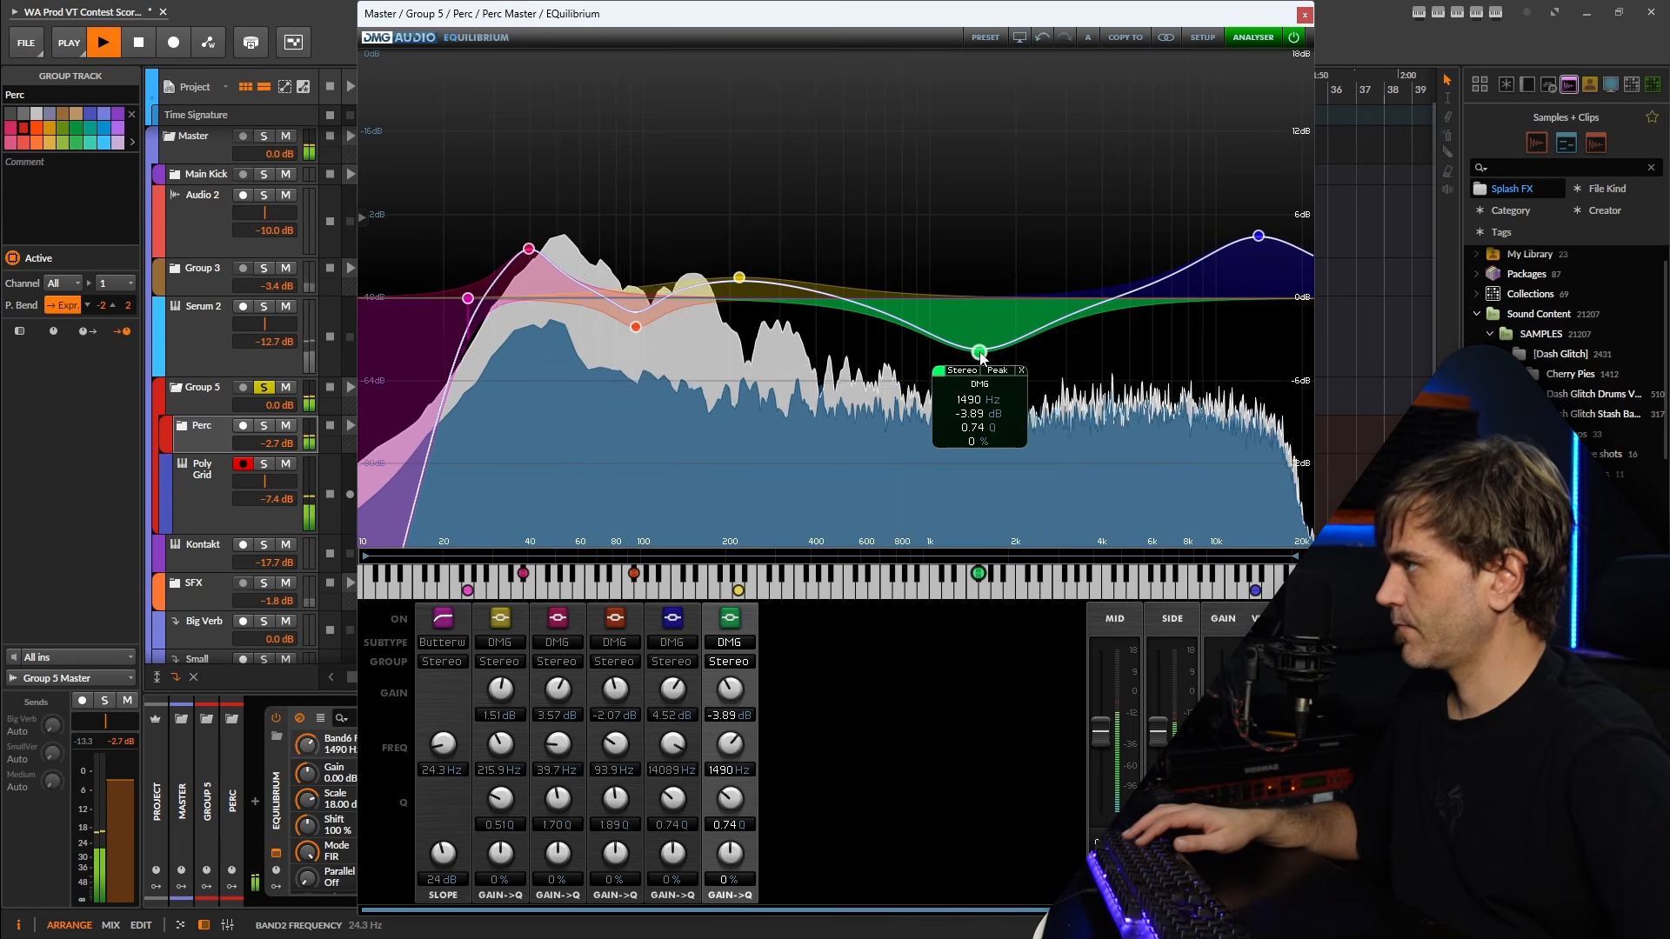
# Set the 1490 Hz band's gain in the Perc EQuilibrium to -1.64 dB and unsolo Group 5.
pyautogui.click(727, 617)
pyautogui.click(727, 617)
pyautogui.moveTo(735, 684); pyautogui.dragTo(822, 635)
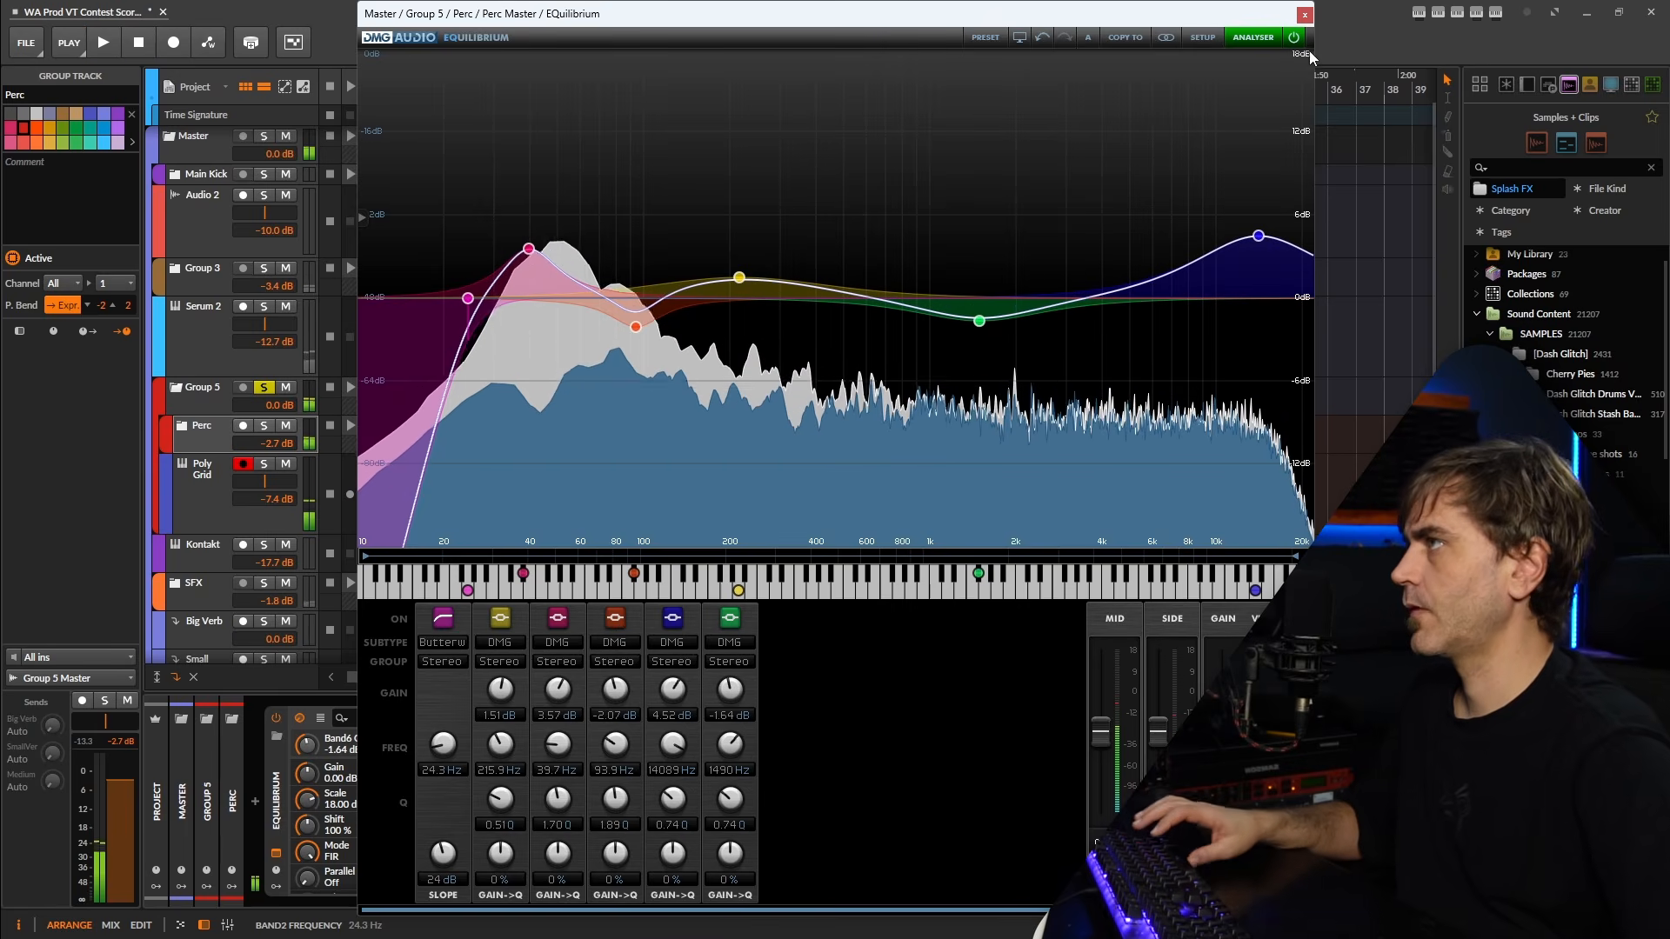
pyautogui.click(1304, 15)
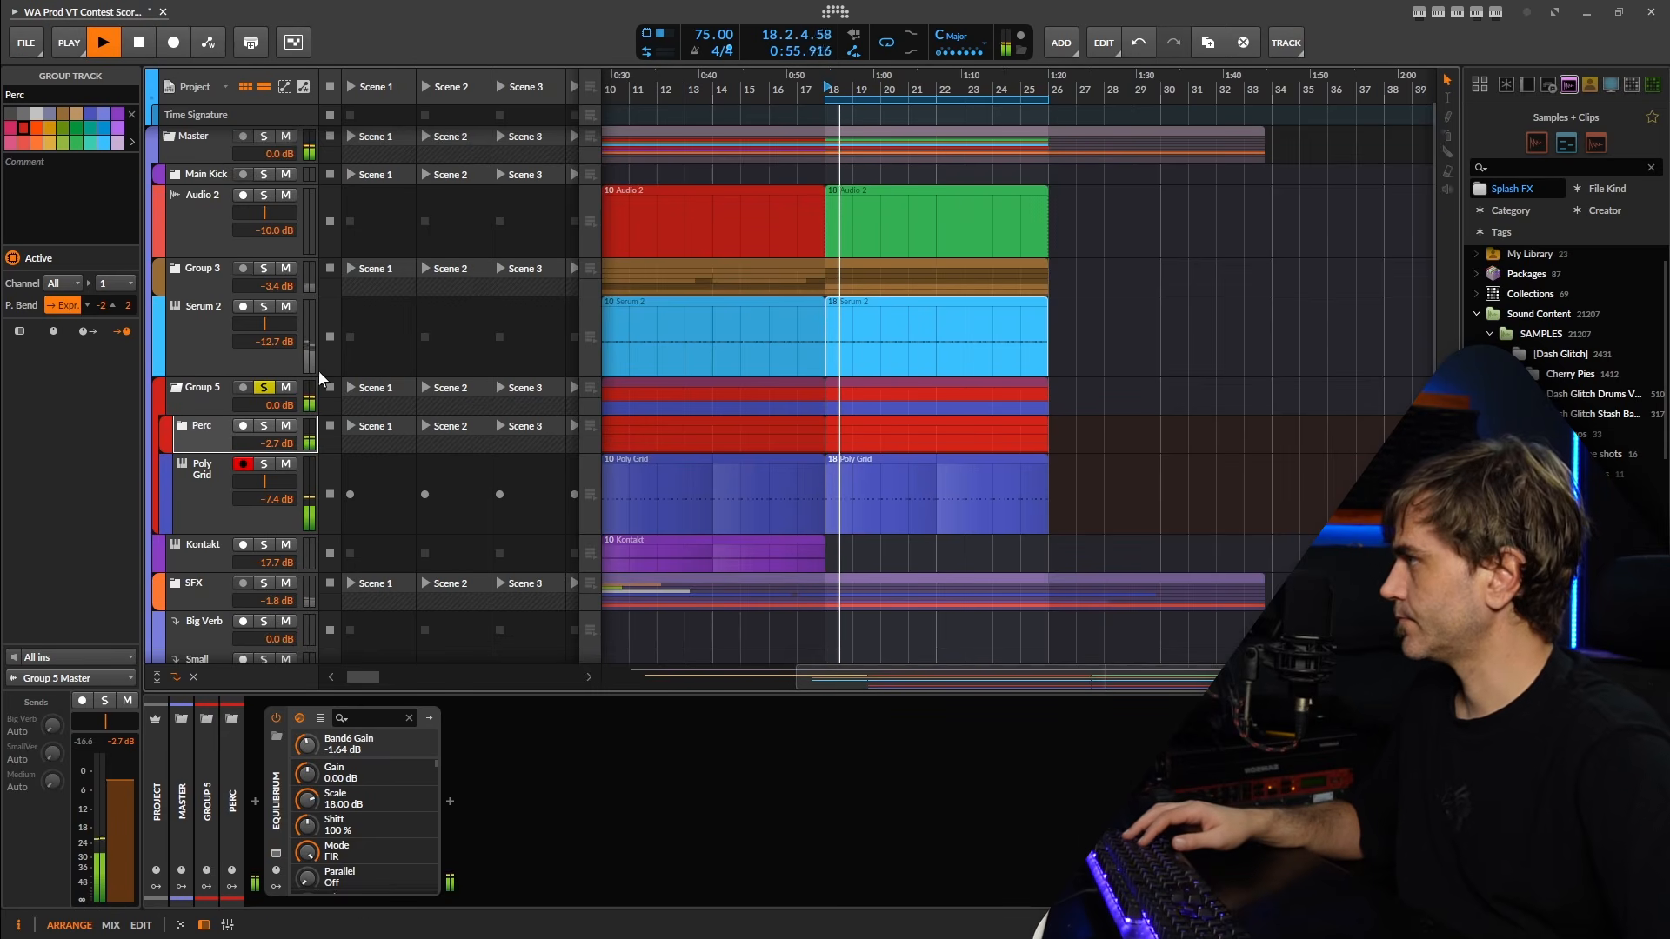
pyautogui.click(193, 396)
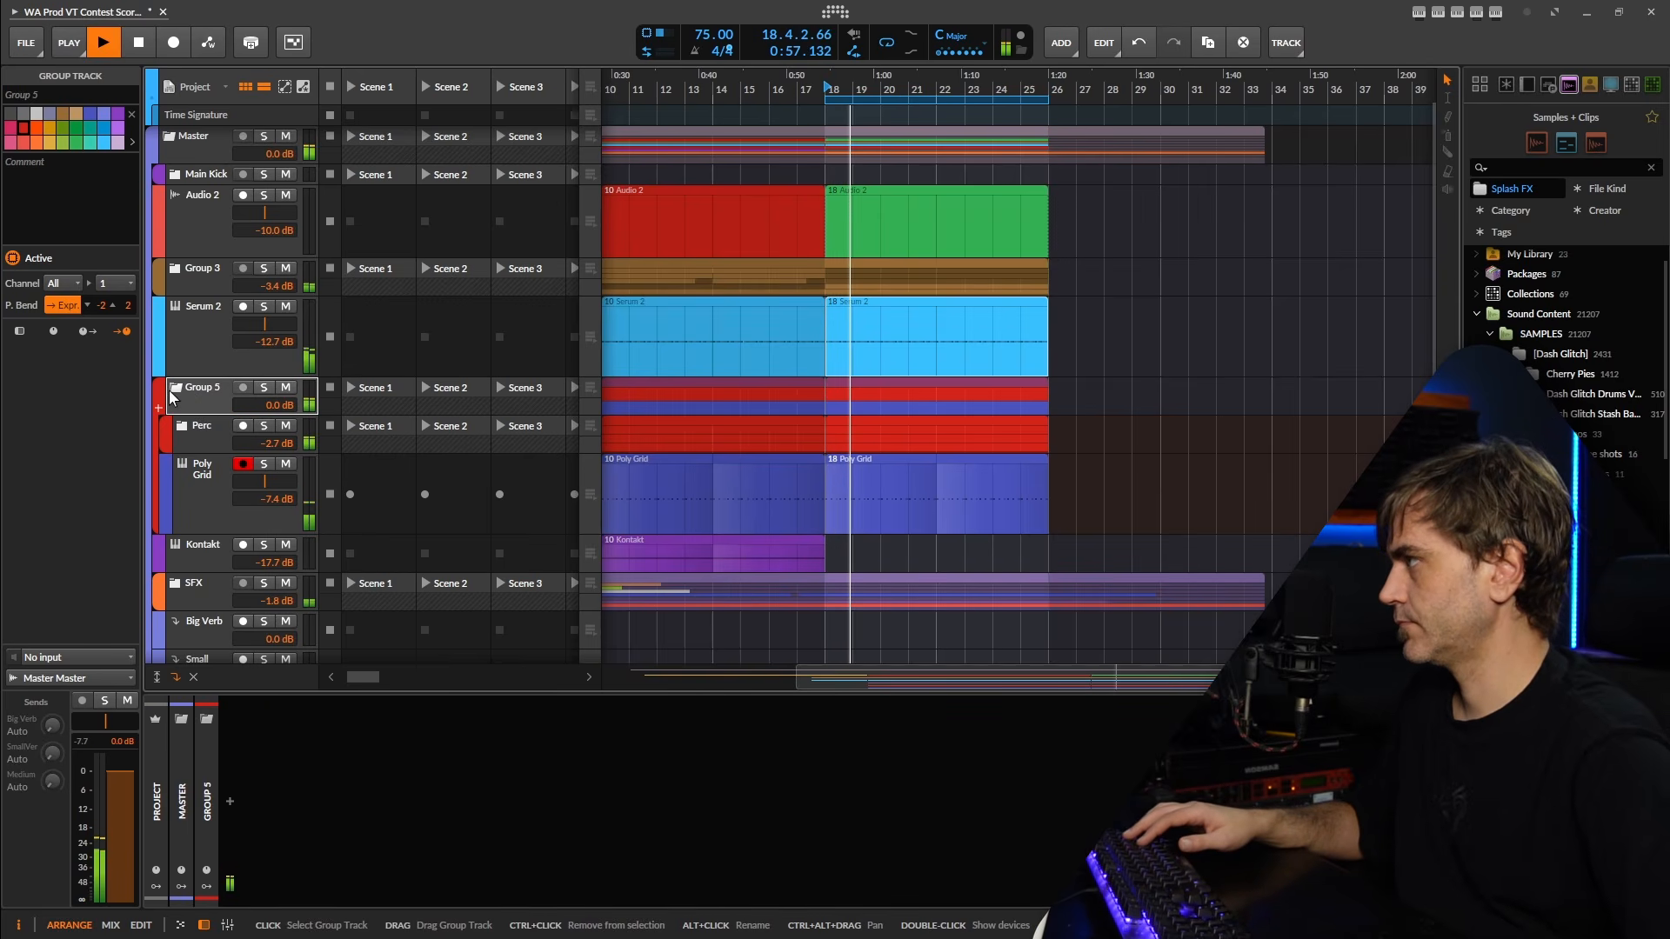
pyautogui.click(216, 430)
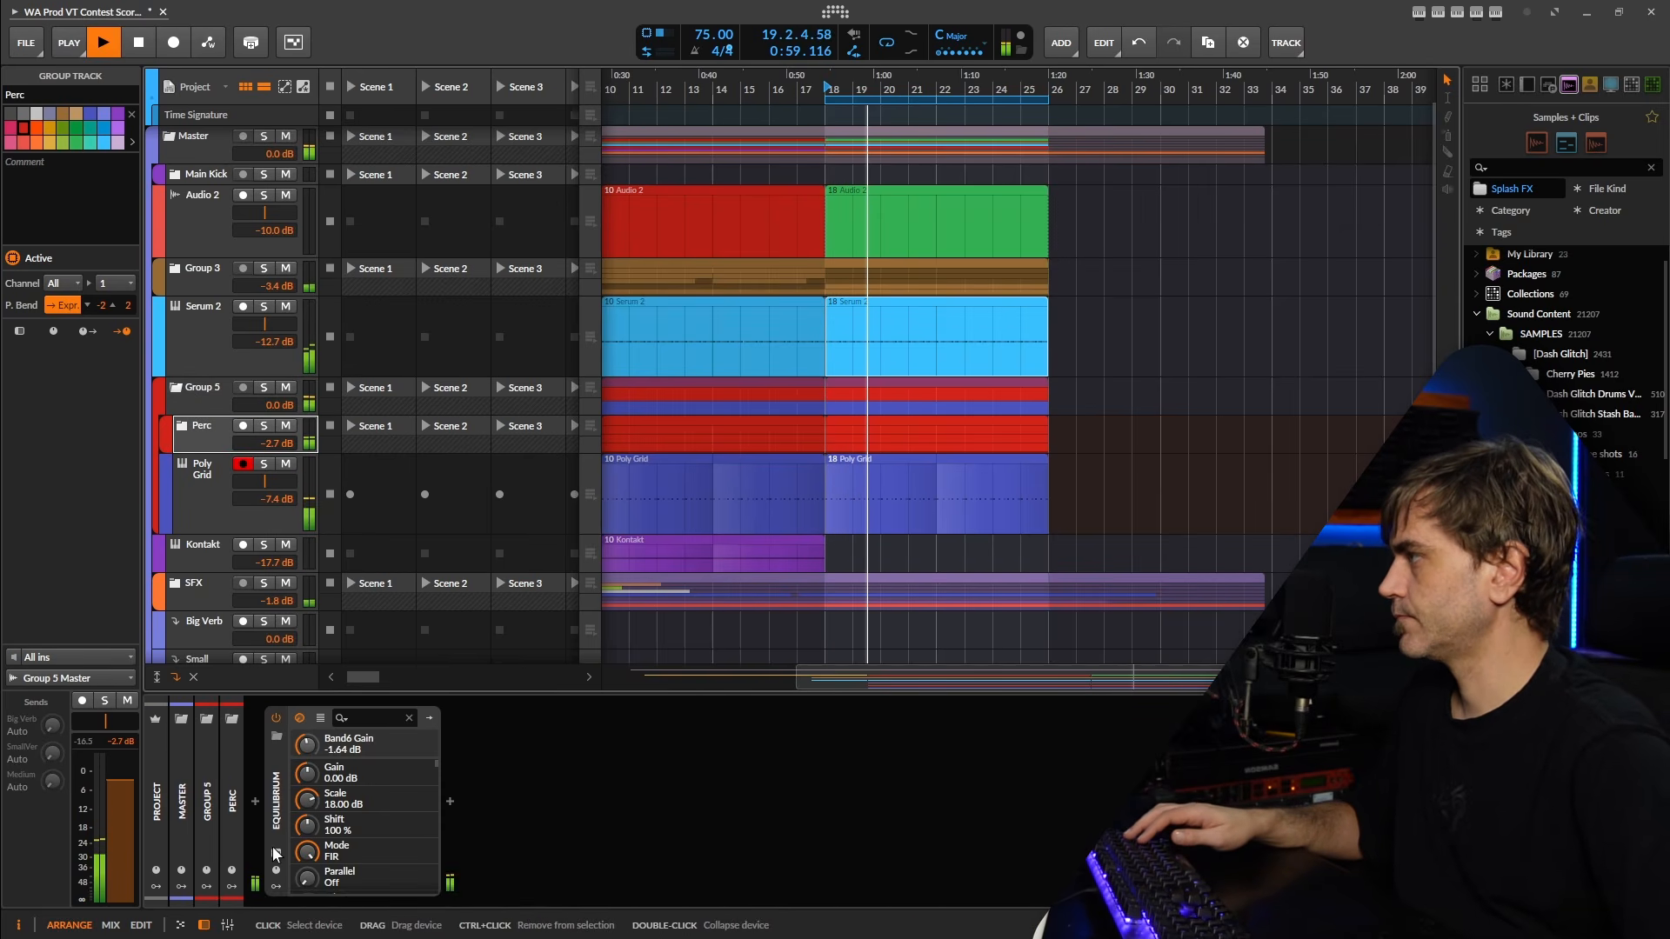
# In the Perc EQuilibrium, set the high peak to 2.76 dB at 14693 Hz, yellow band to 0.88 dB at 239.8 Hz, orange to -2.95 dB at 112.6 Hz.
pyautogui.click(275, 854)
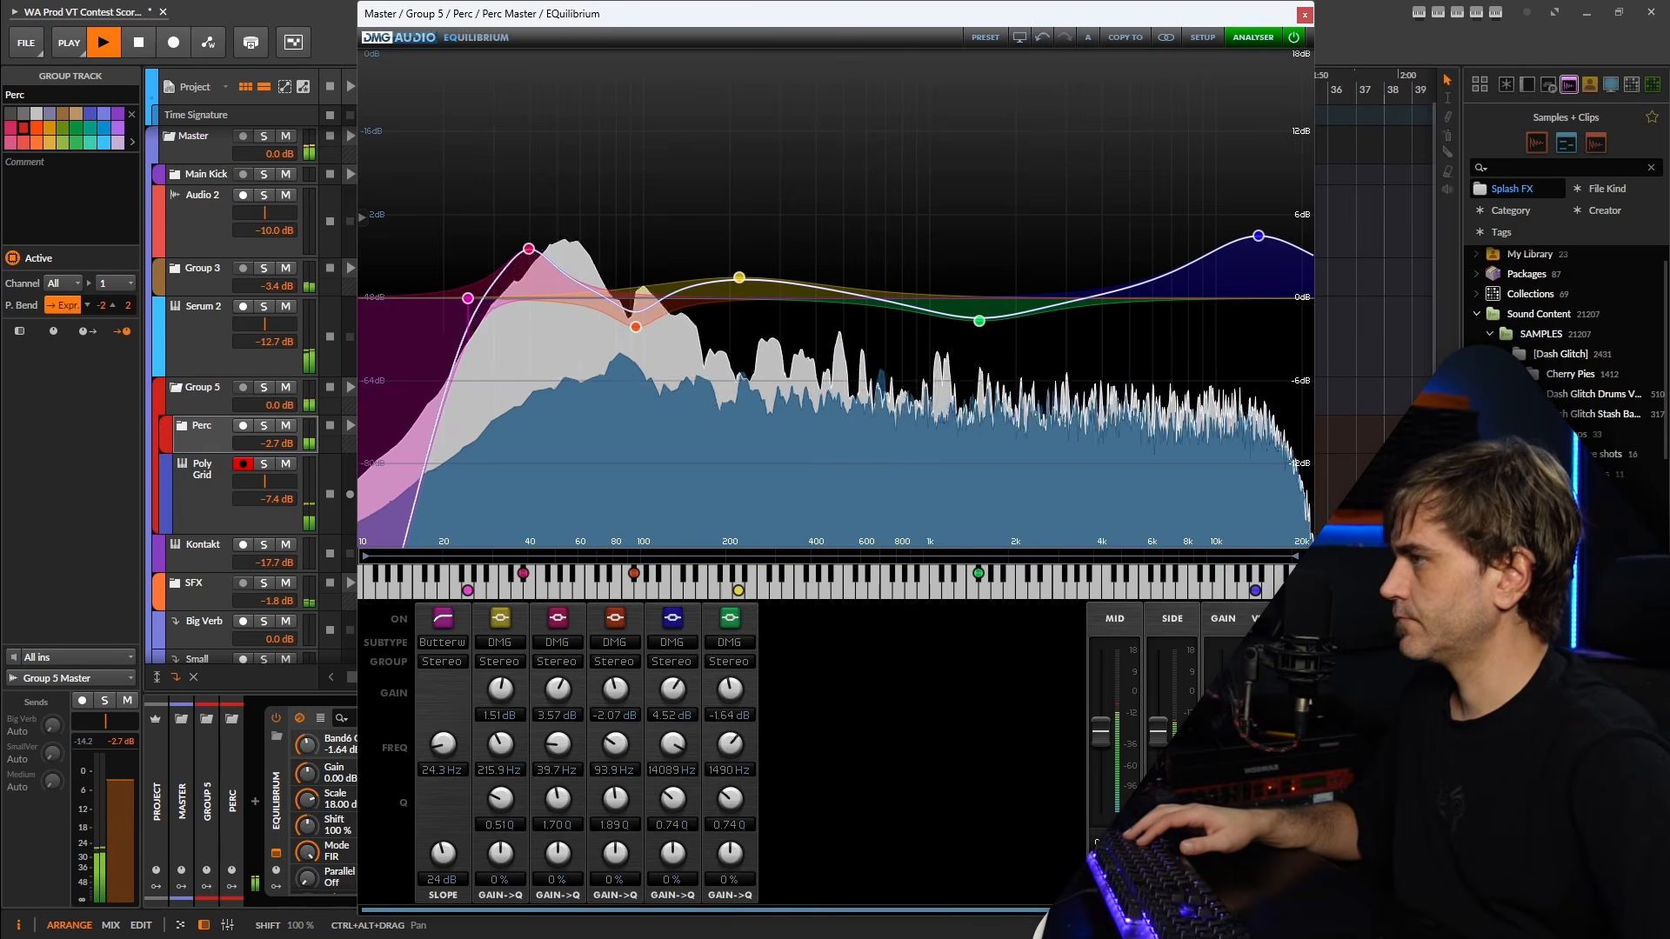
pyautogui.click(1261, 236)
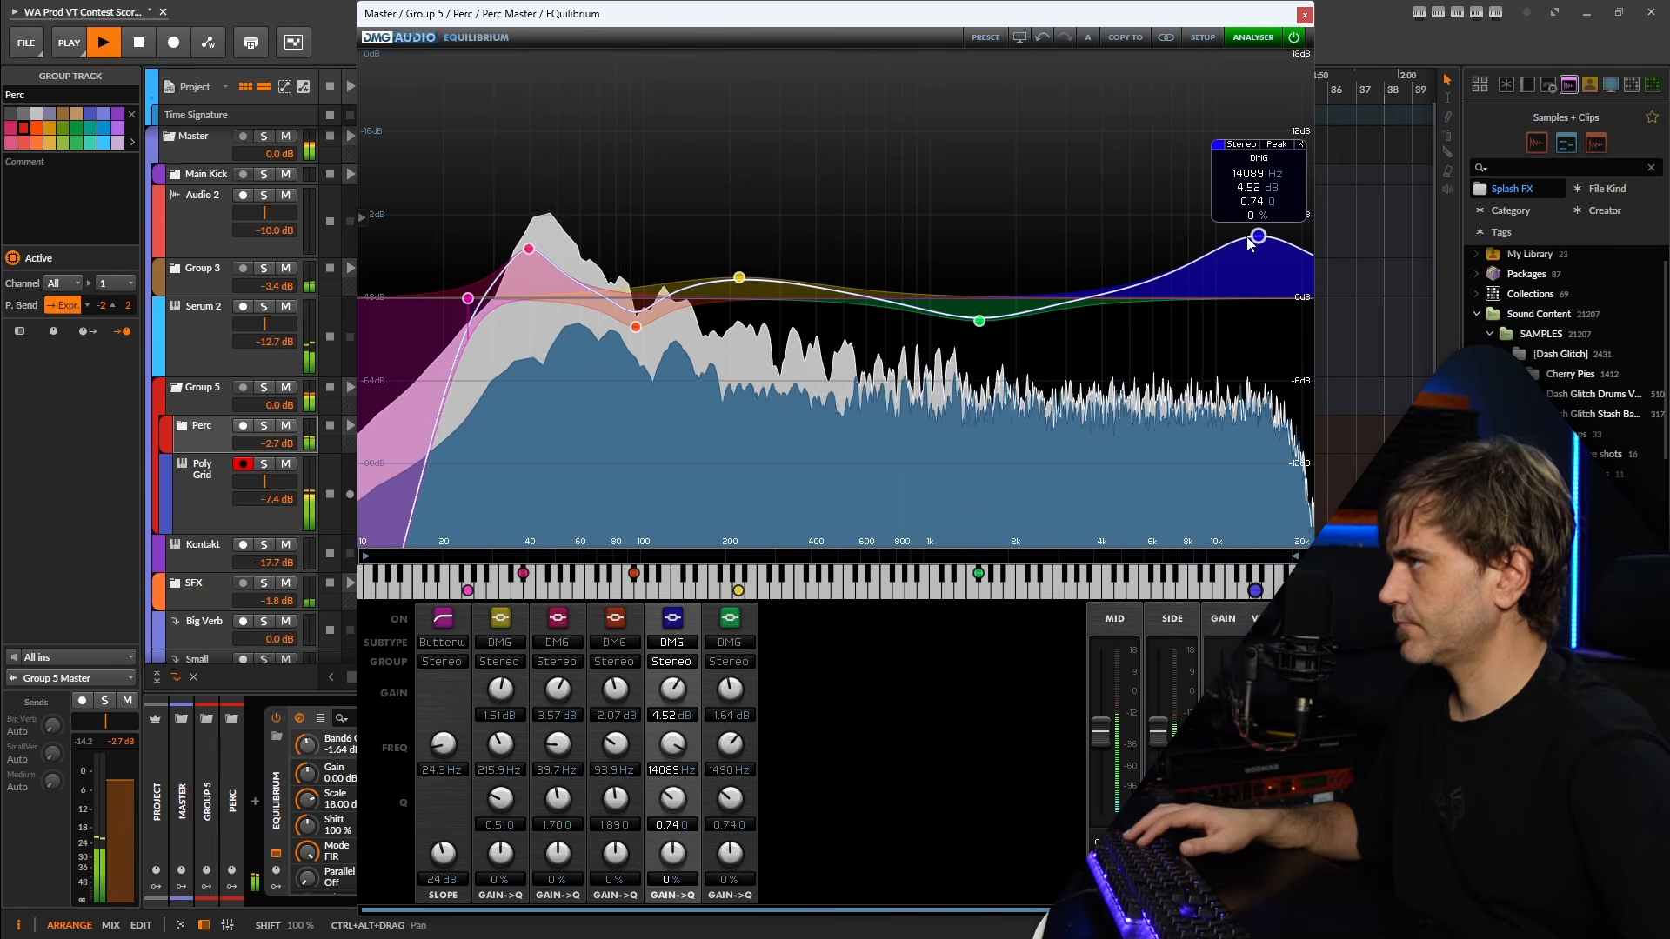
pyautogui.moveTo(1249, 243); pyautogui.dragTo(1256, 268)
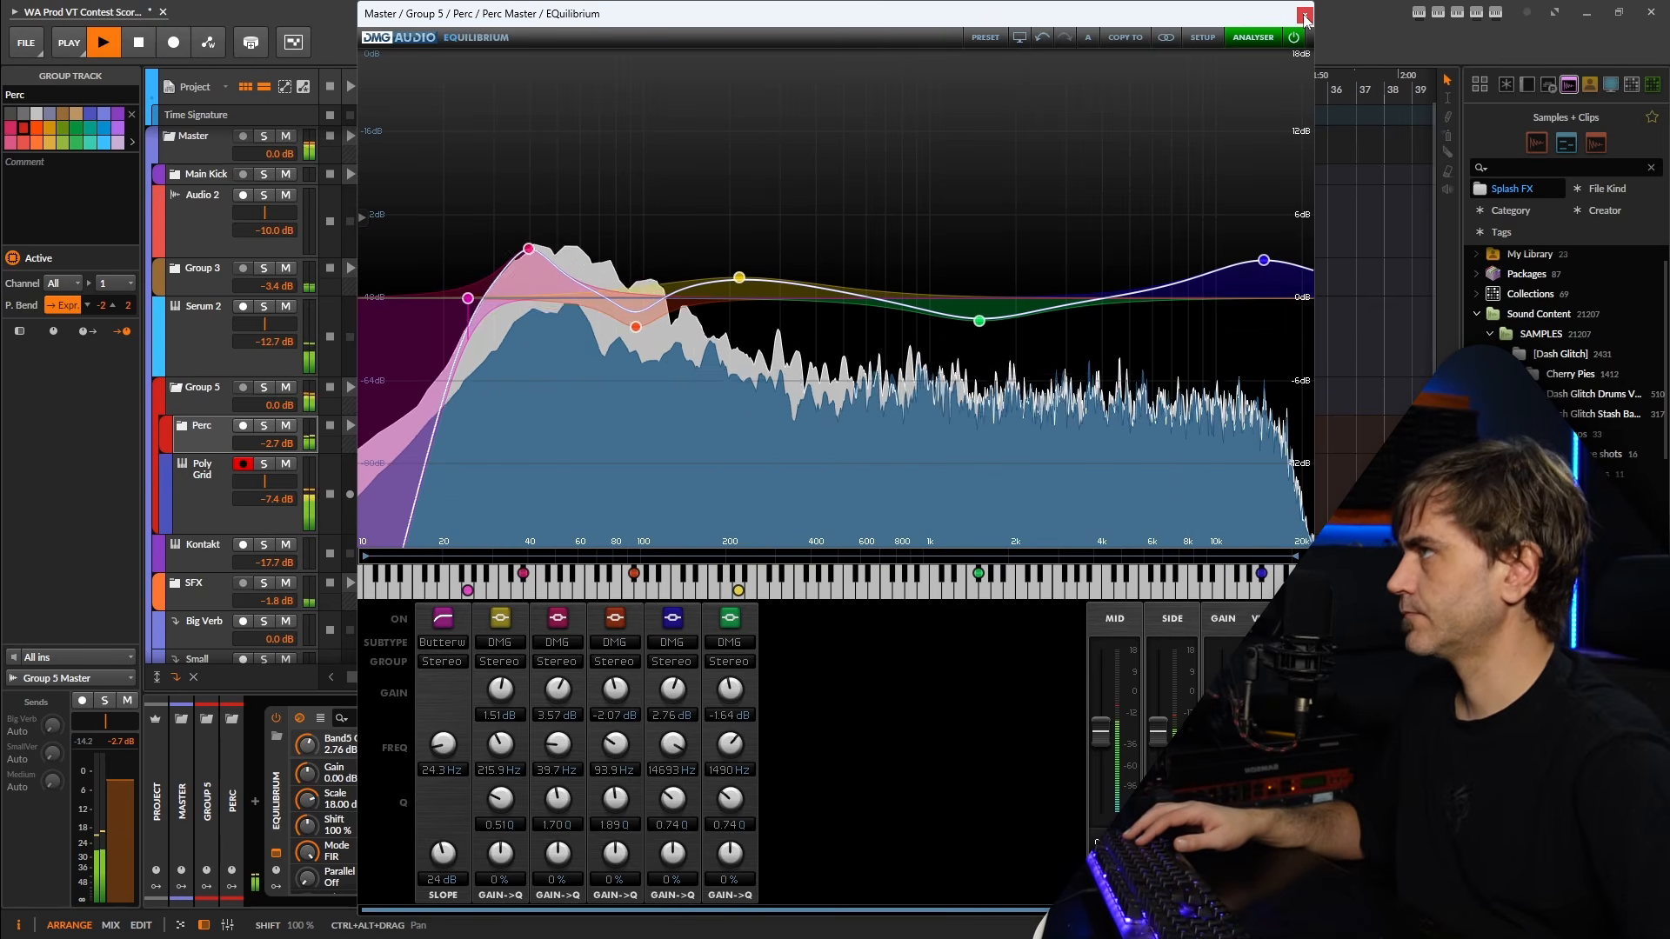
pyautogui.moveTo(739, 278); pyautogui.dragTo(754, 286)
pyautogui.moveTo(636, 327); pyautogui.dragTo(662, 348)
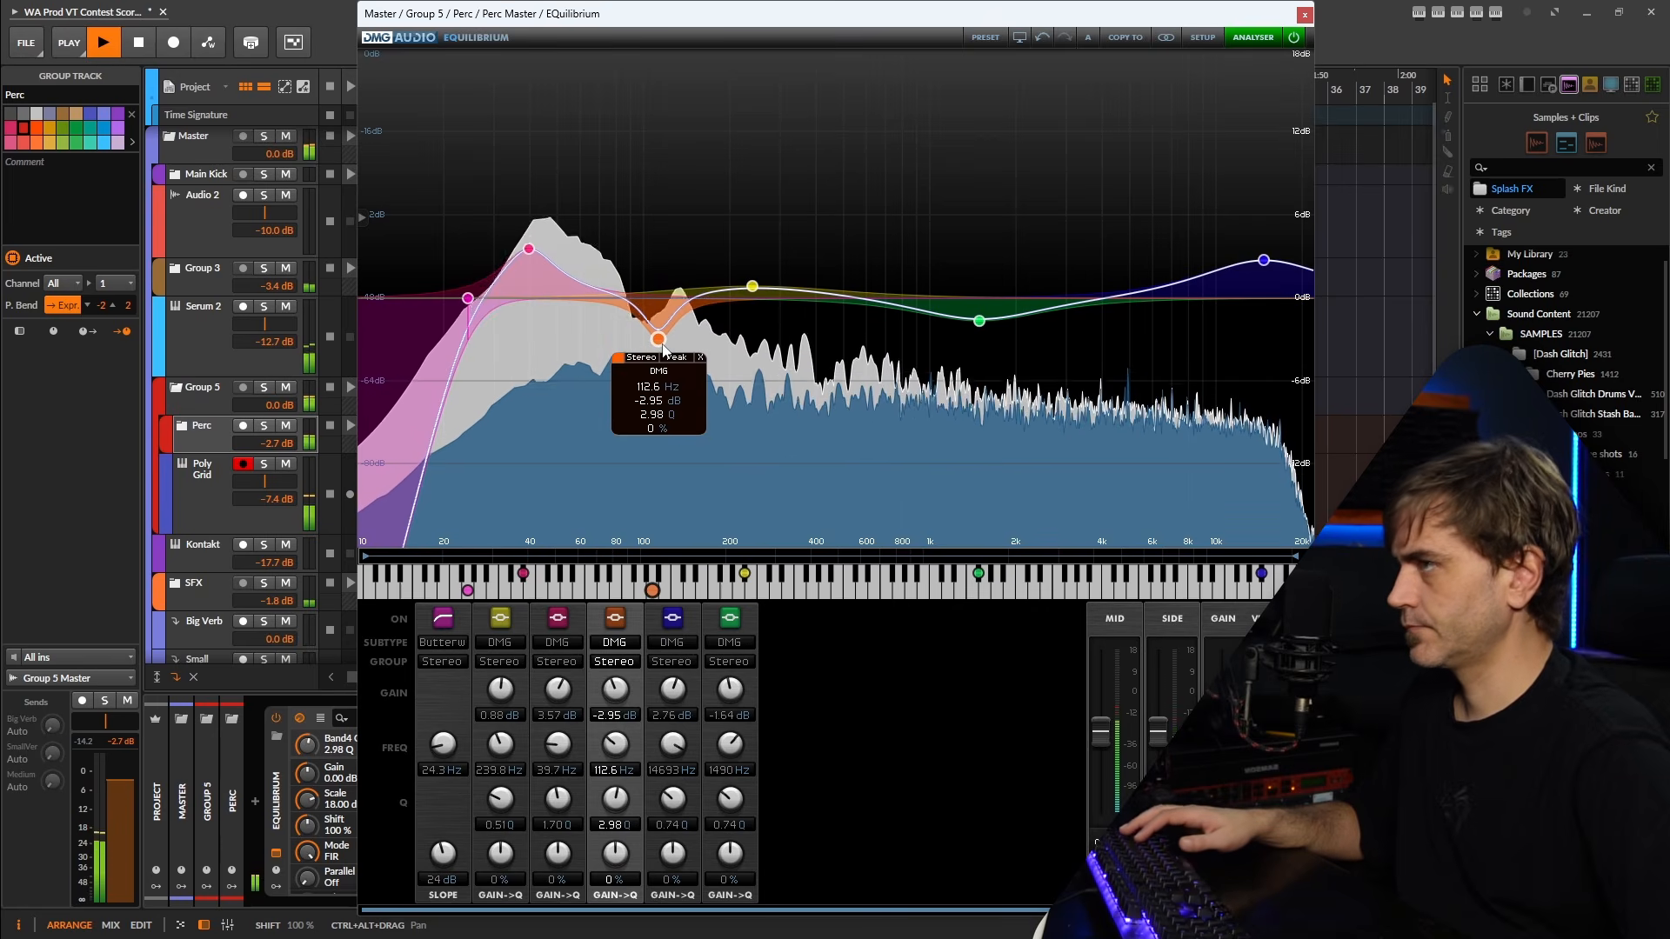
pyautogui.click(1304, 13)
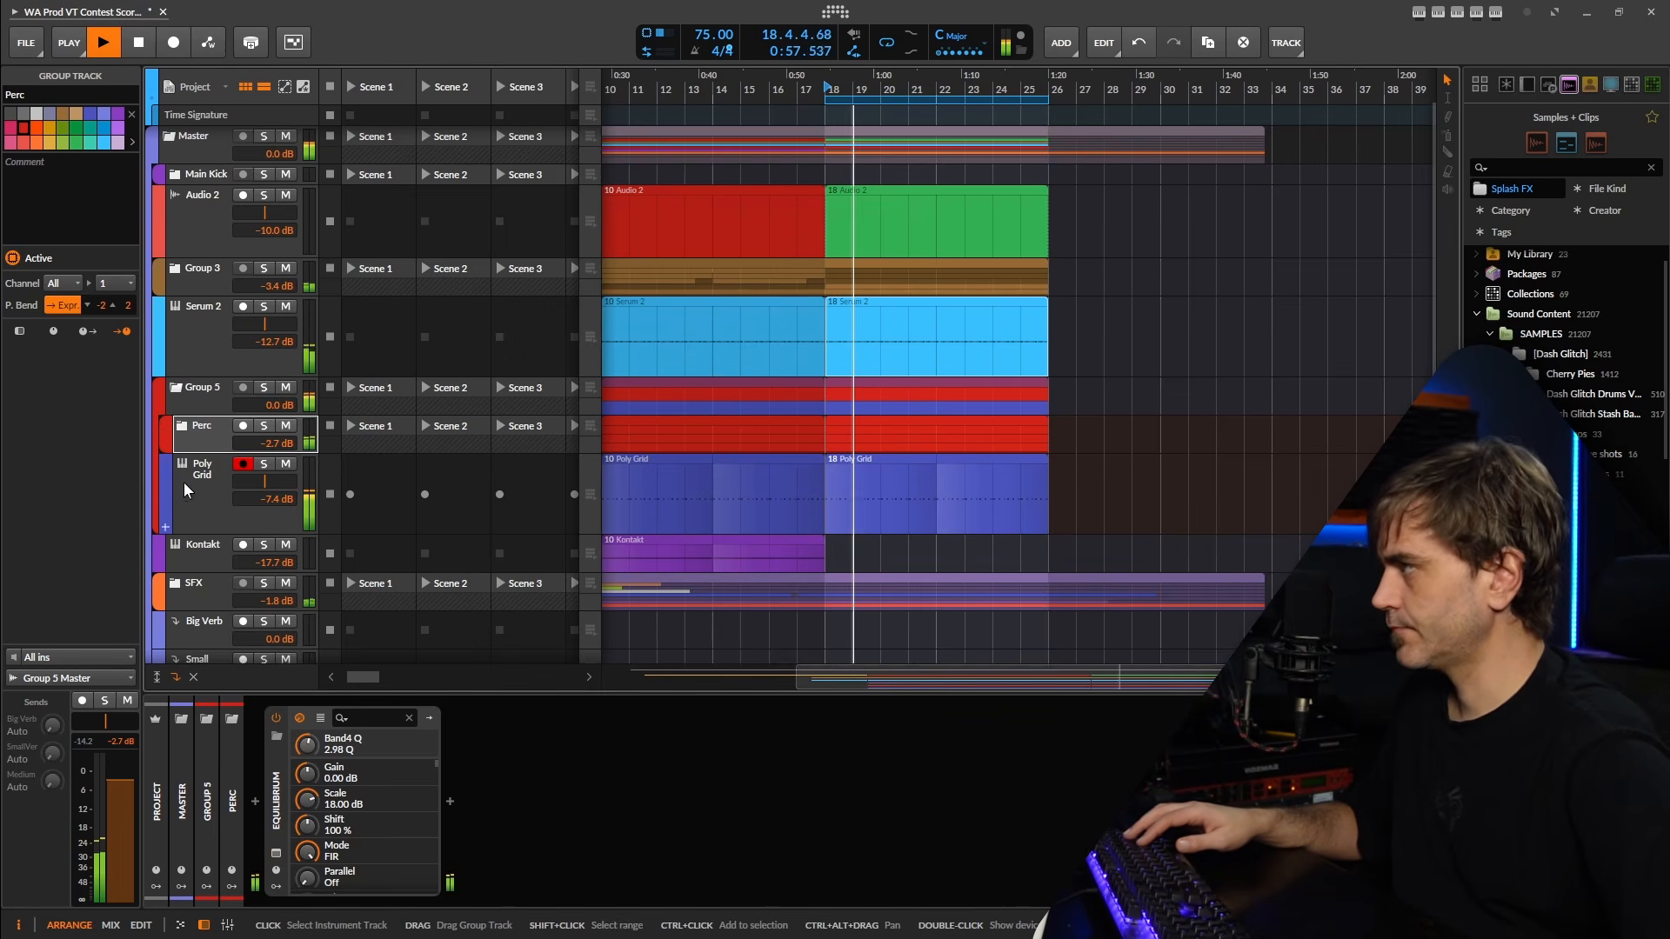
# Collapse Group 5 and add a Peak Limiter to it with the ceiling at -12.7 dB.
pyautogui.click(206, 394)
pyautogui.click(177, 389)
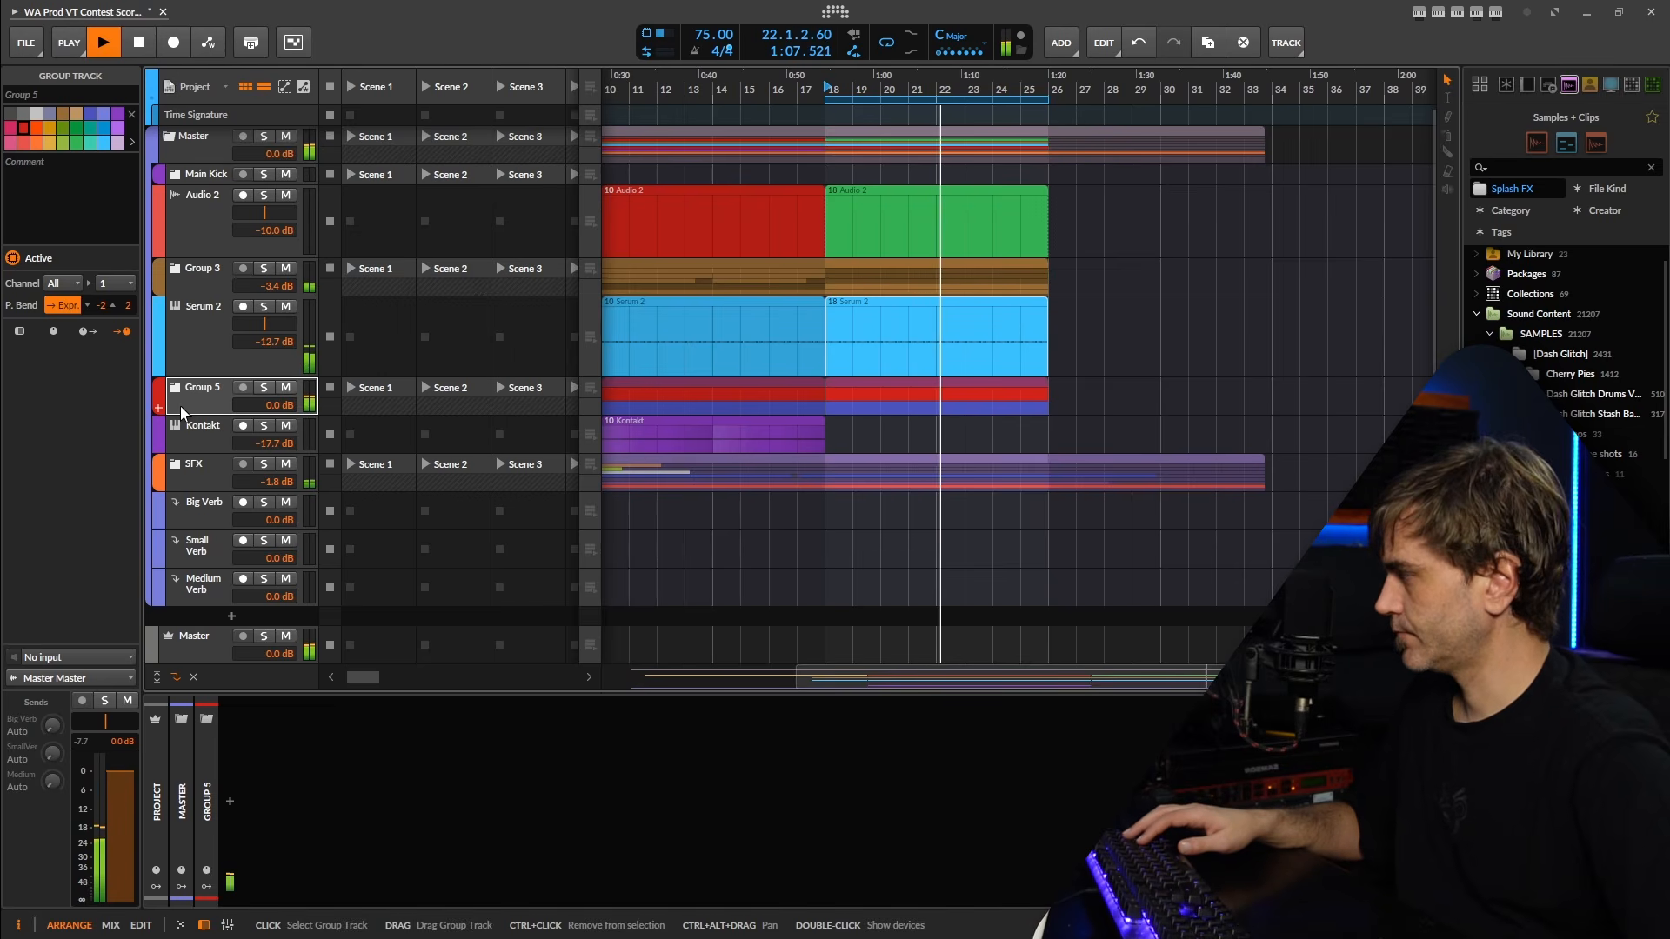
pyautogui.click(231, 803)
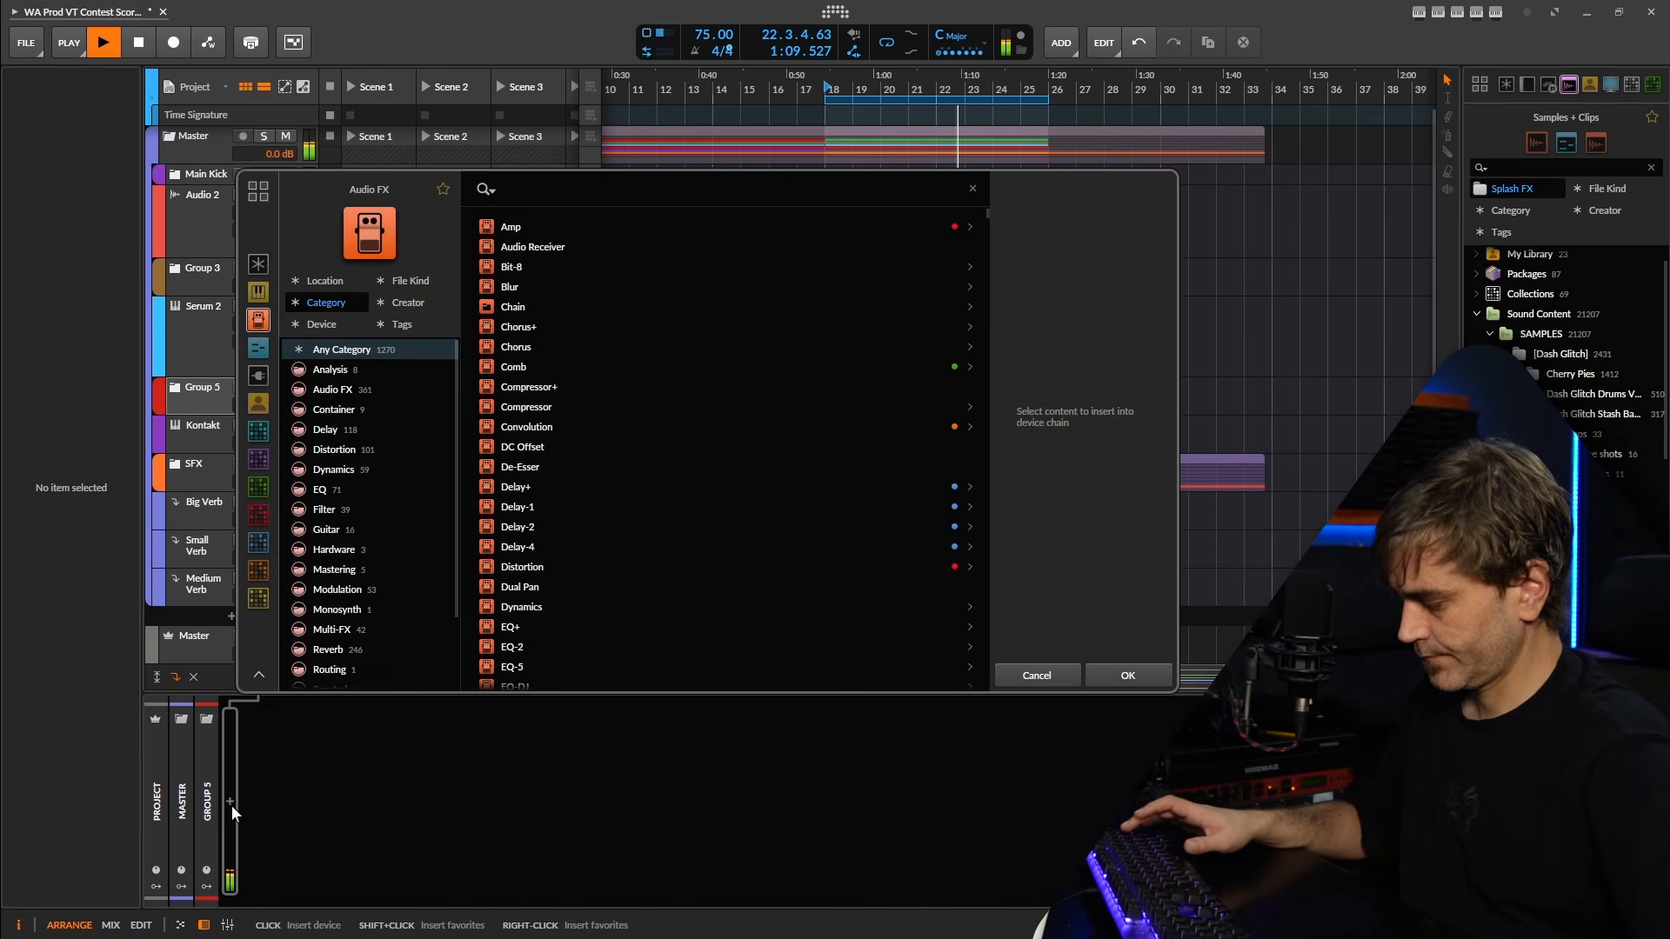
pyautogui.write('peak')
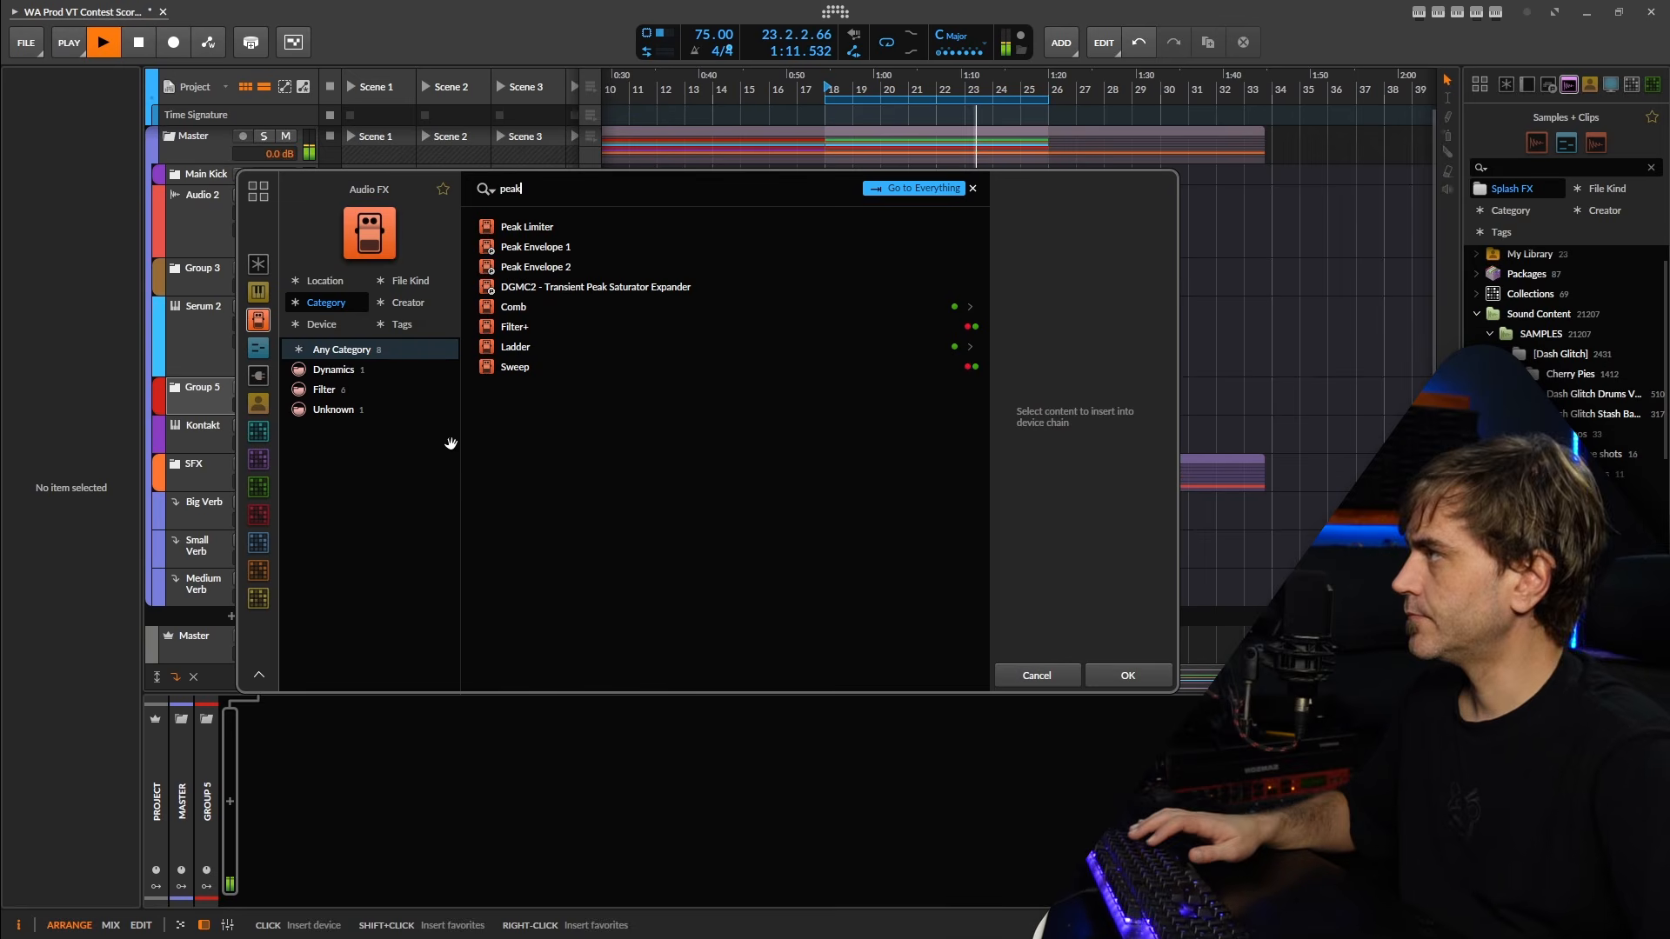
pyautogui.click(578, 228)
pyautogui.click(1122, 672)
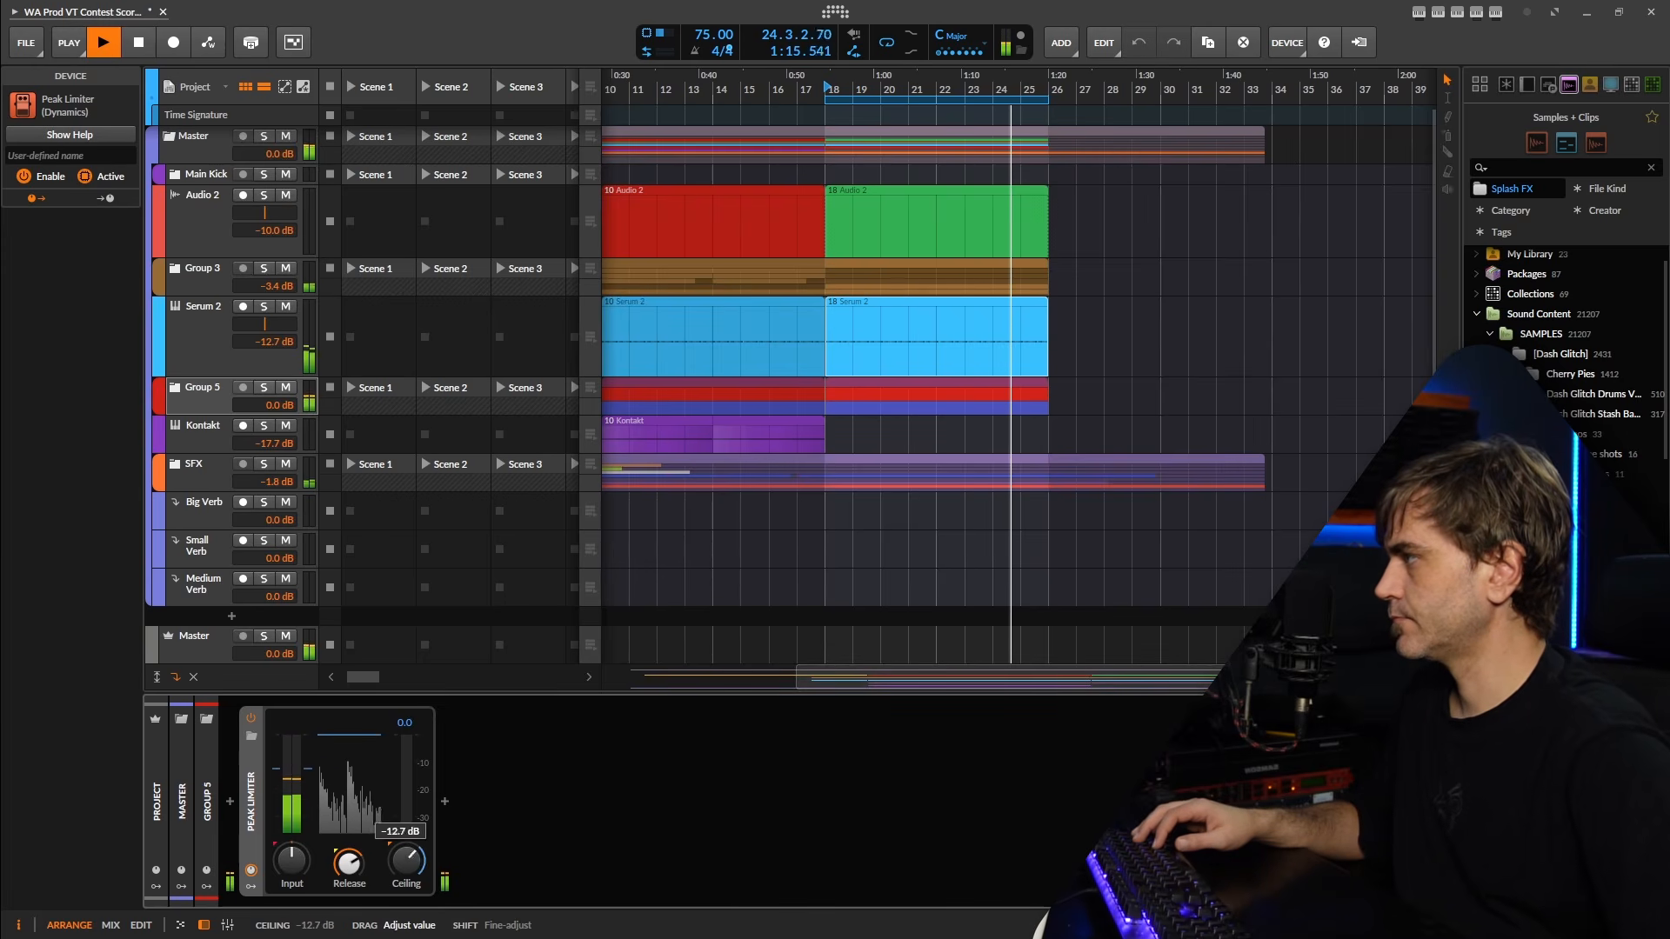
pyautogui.moveTo(348, 863); pyautogui.dragTo(348, 852)
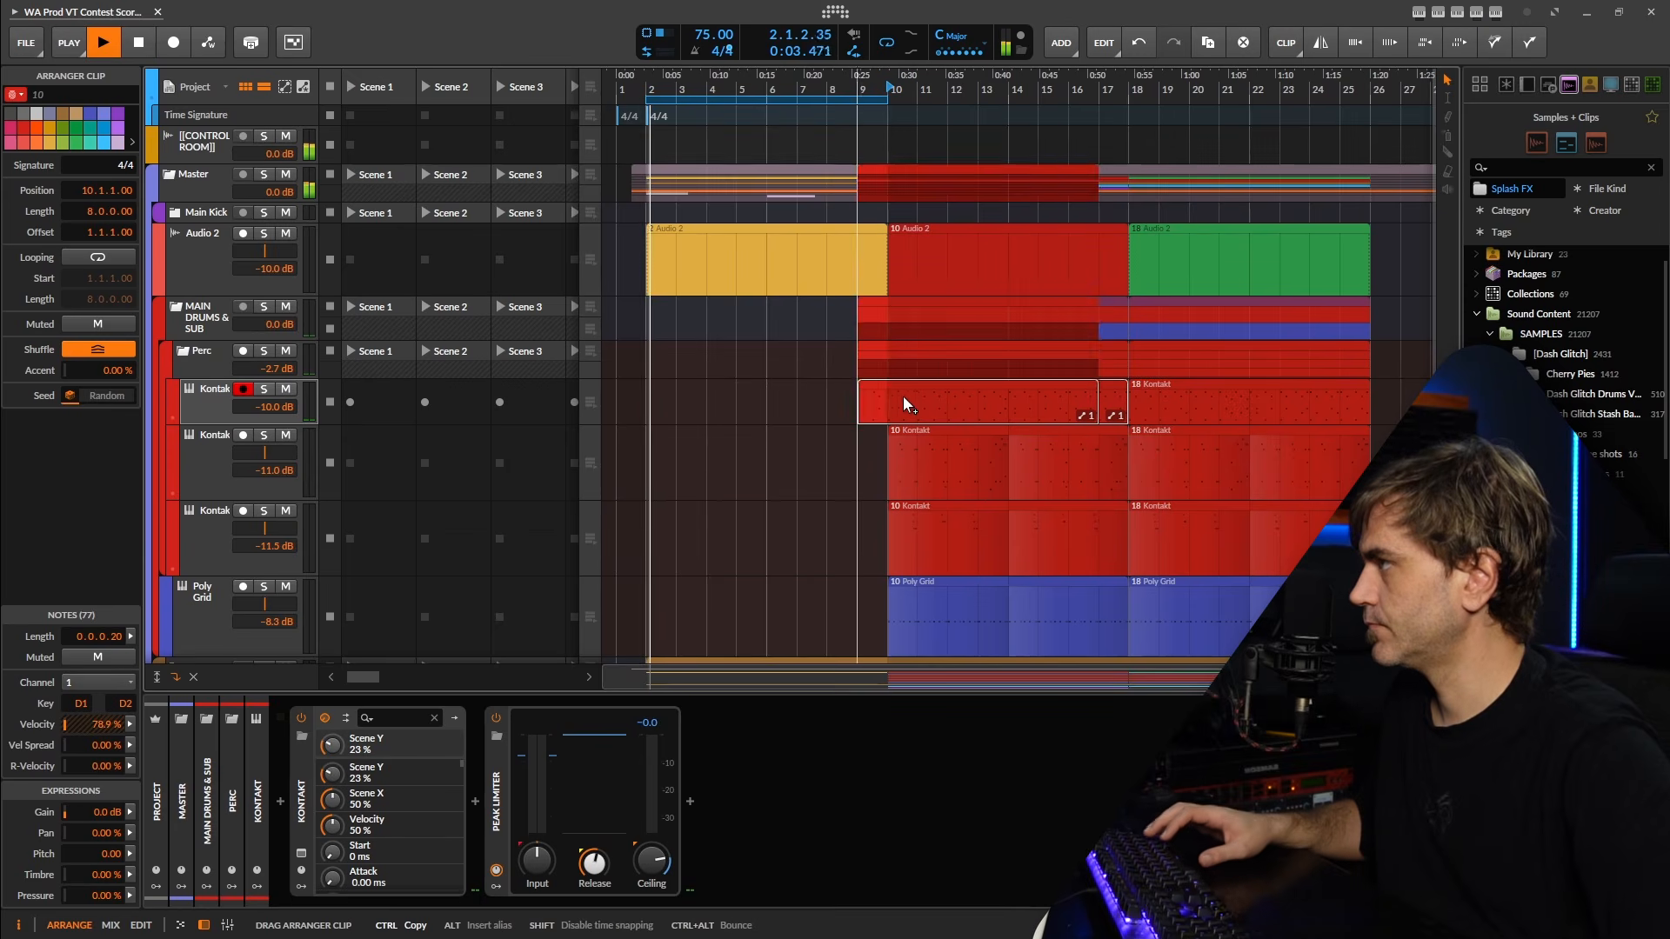
# Copy the first Perc Kontakt track's bar 10 clip to bar 2 and mute its first C2 and G1 notes.
pyautogui.moveTo(906, 405); pyautogui.dragTo(743, 393)
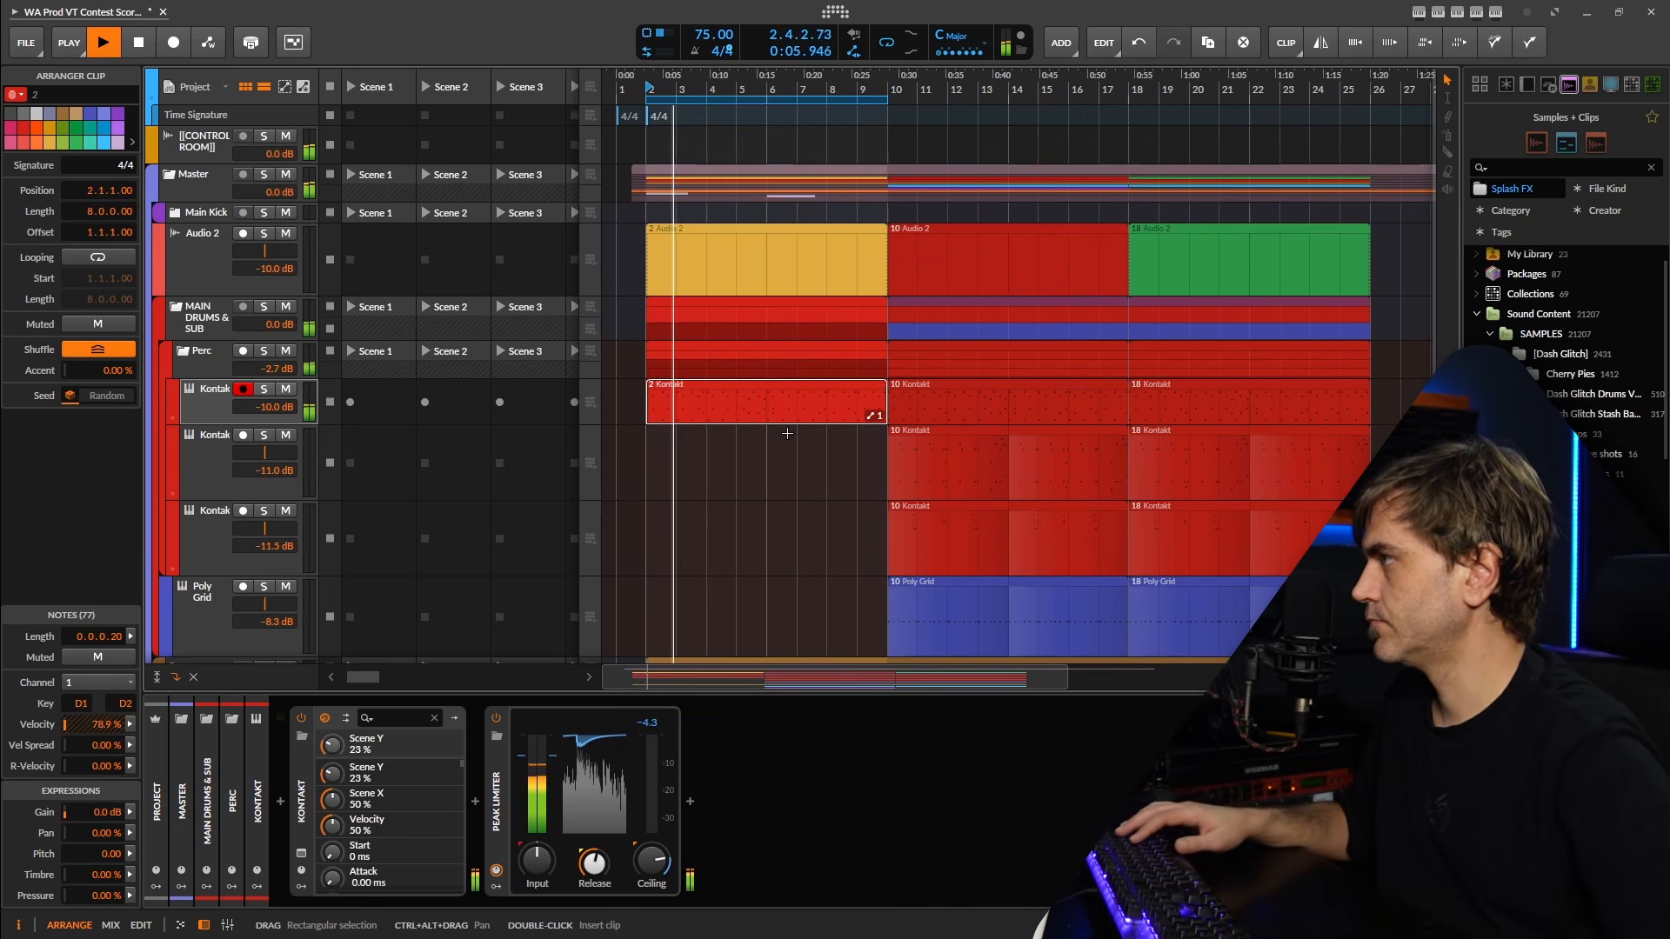
pyautogui.doubleClick(694, 414)
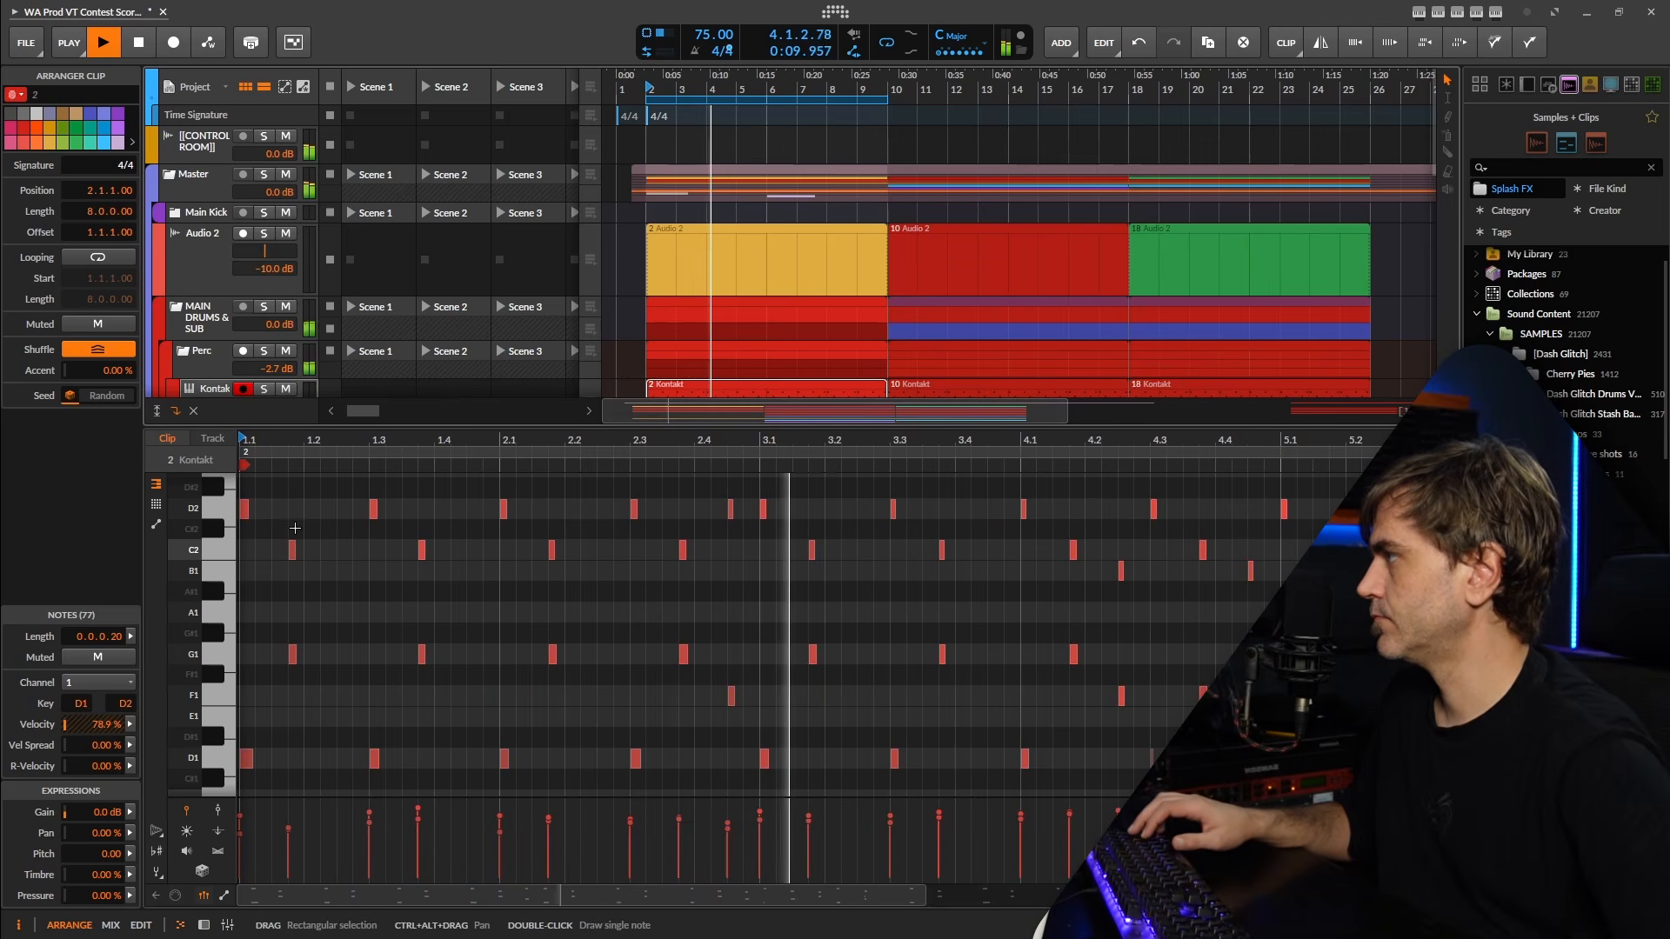
pyautogui.press('space')
pyautogui.moveTo(308, 510); pyautogui.dragTo(273, 682)
pyautogui.hotkey('alt', 'm')
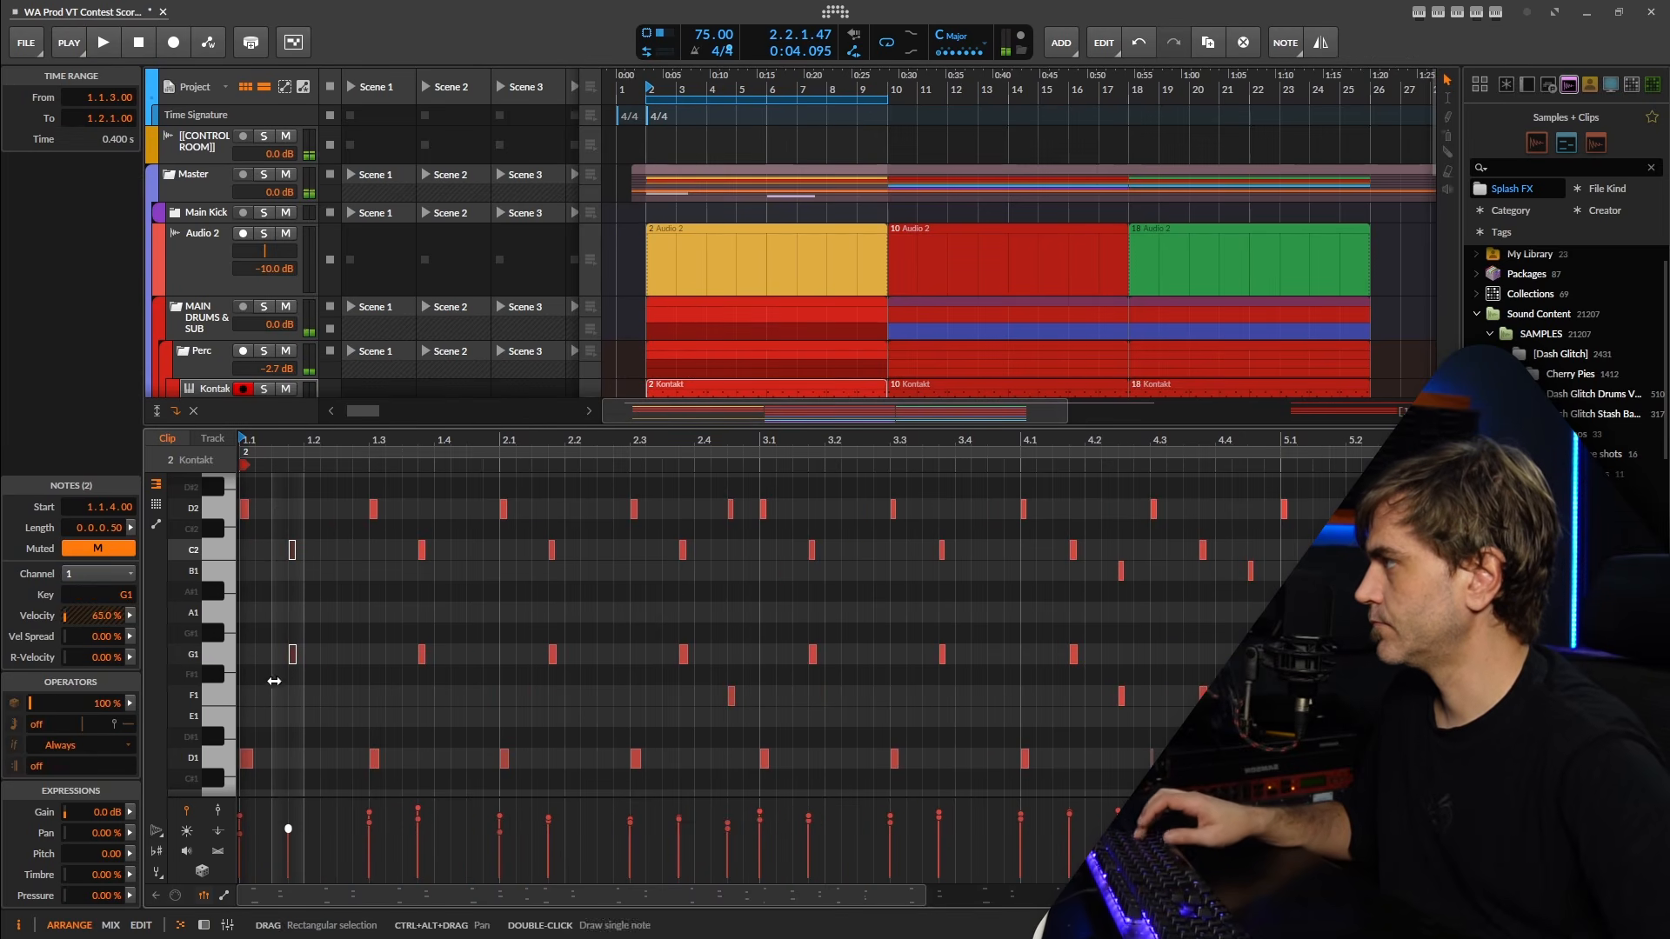
# Mute the D2, C2, G1 and D1 notes of the bar 2 clip from 1.3 up to 2.4.1, playing it back to check.
pyautogui.press('space')
pyautogui.click(353, 648)
pyautogui.moveTo(451, 512); pyautogui.dragTo(369, 767)
pyautogui.hotkey('alt', 'm')
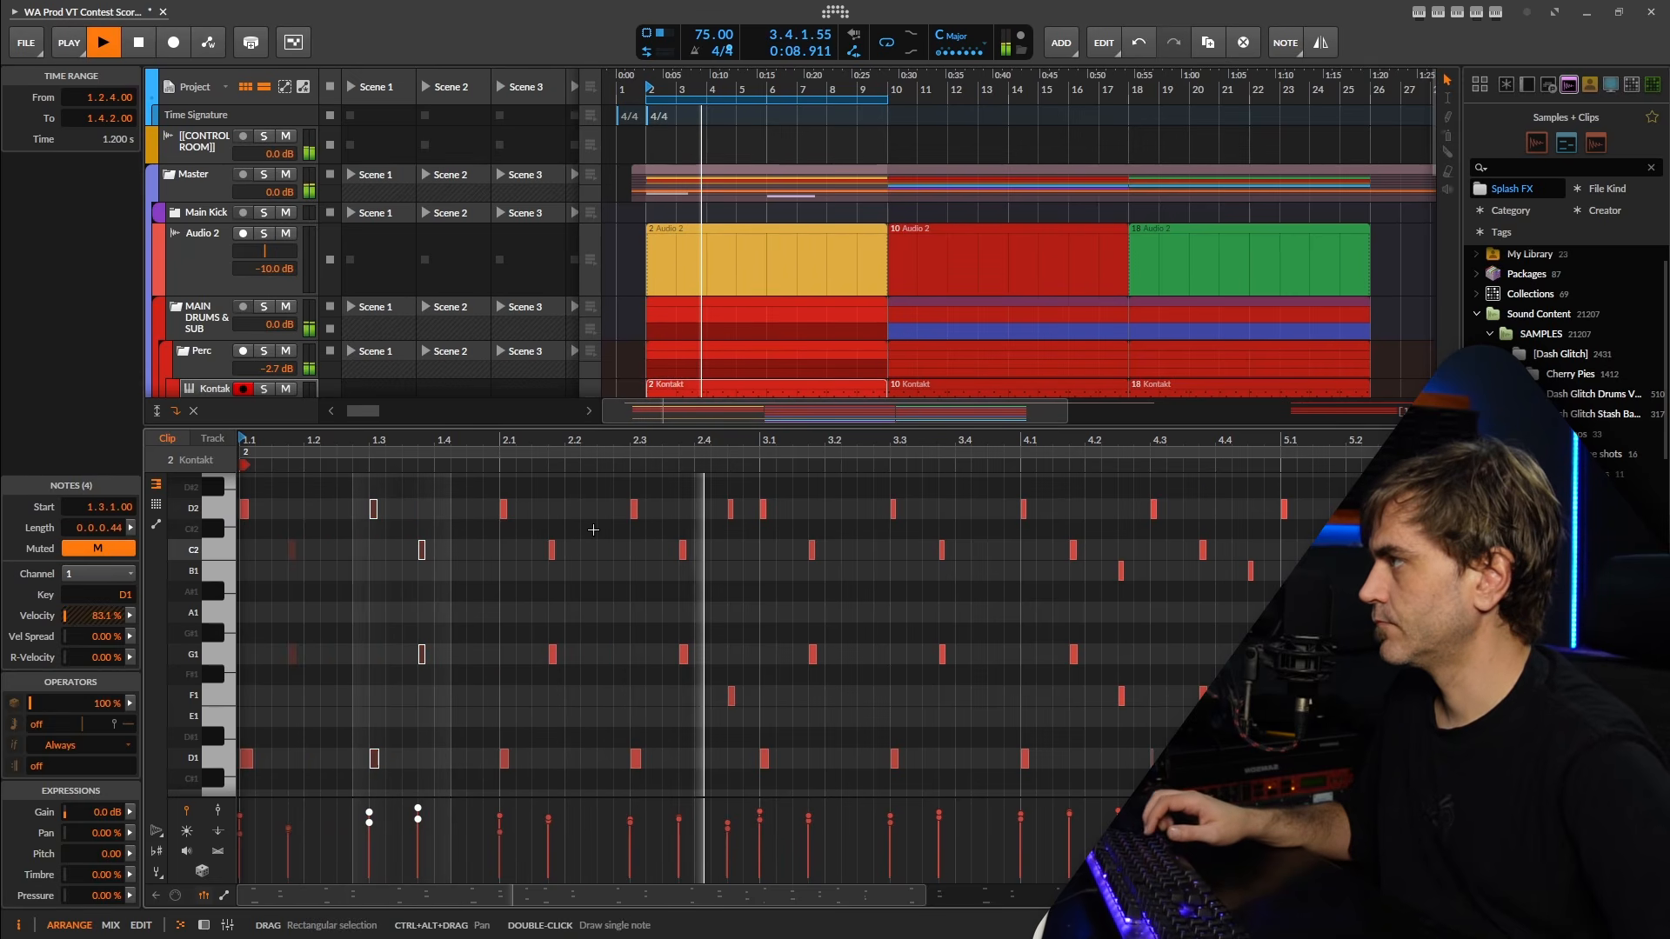
pyautogui.moveTo(487, 487); pyautogui.dragTo(704, 785)
pyautogui.hotkey('alt', 'm')
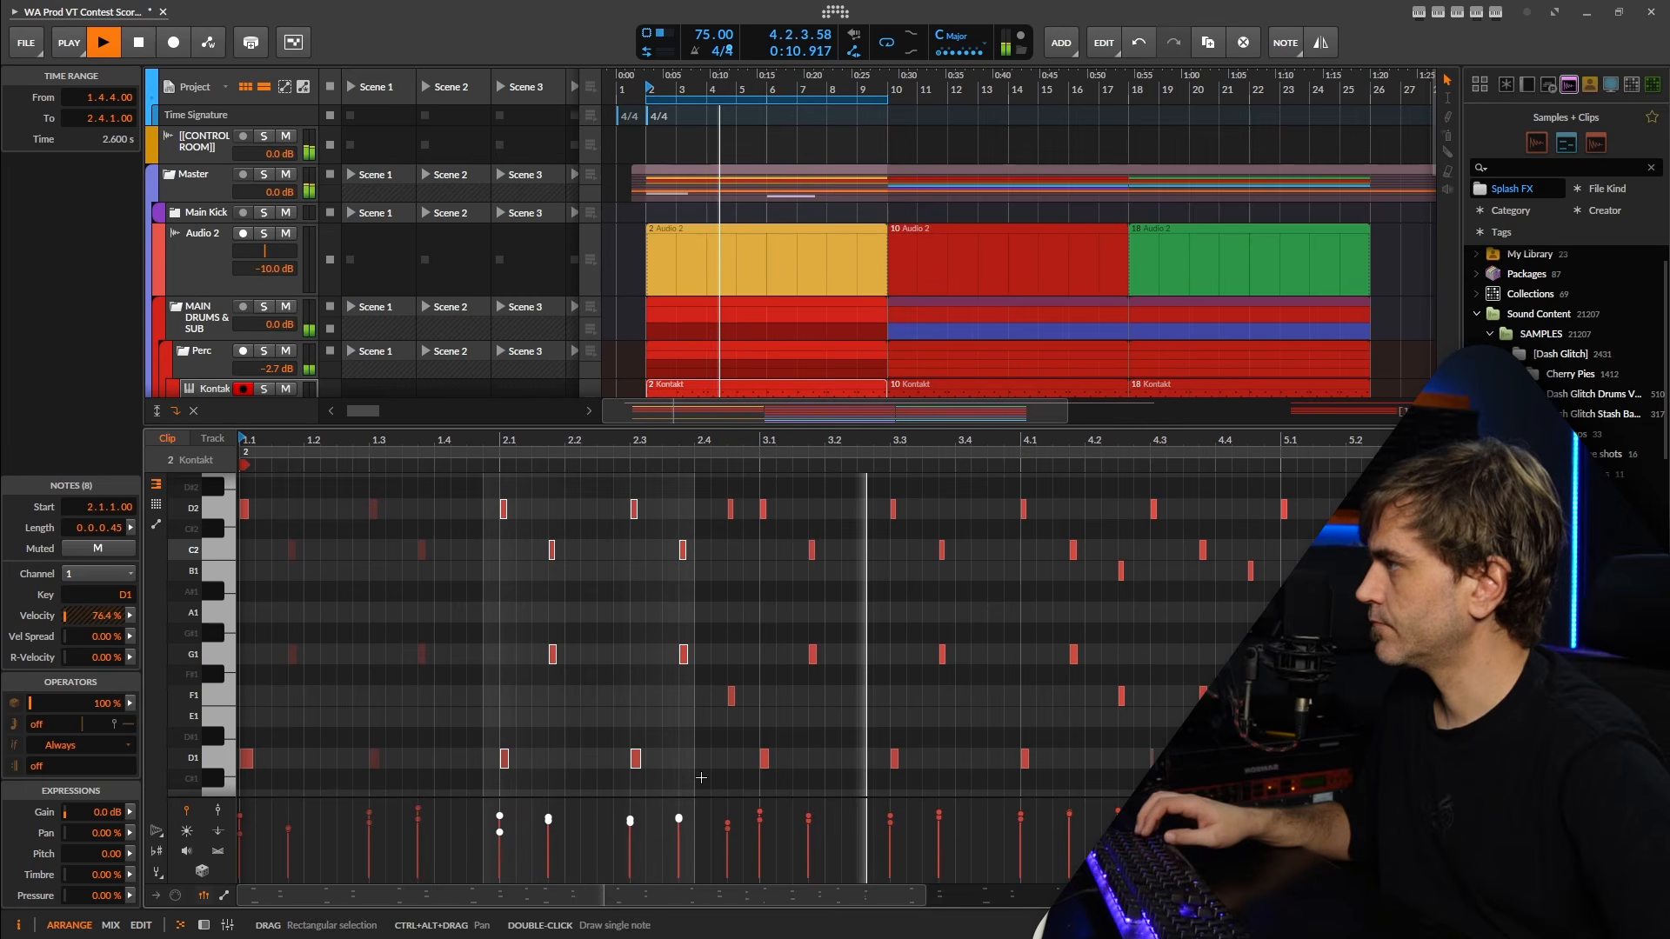
pyautogui.press('space')
pyautogui.press('space')
# Copy the second Kontakt track's bar 10 clip to bar 2 and mute its notes from 1.2.2 to 2.3.3.
pyautogui.scroll(-1, 753, 365)
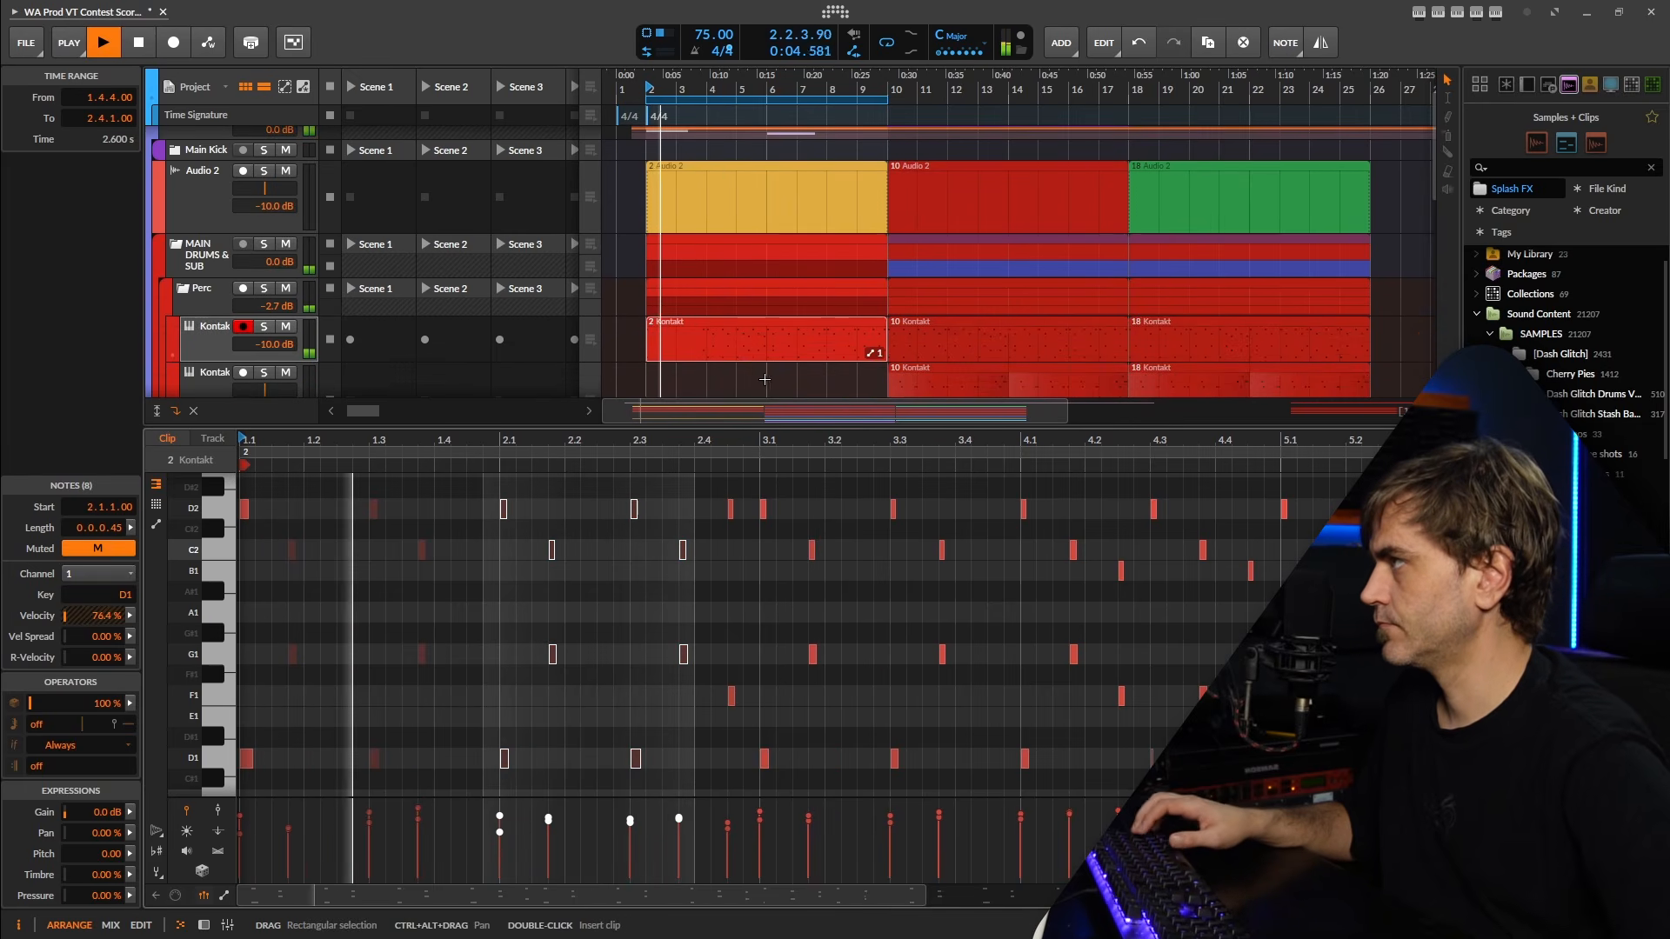
pyautogui.scroll(-1, 848, 300)
pyautogui.scroll(-1, 887, 280)
pyautogui.moveTo(929, 269); pyautogui.dragTo(680, 268)
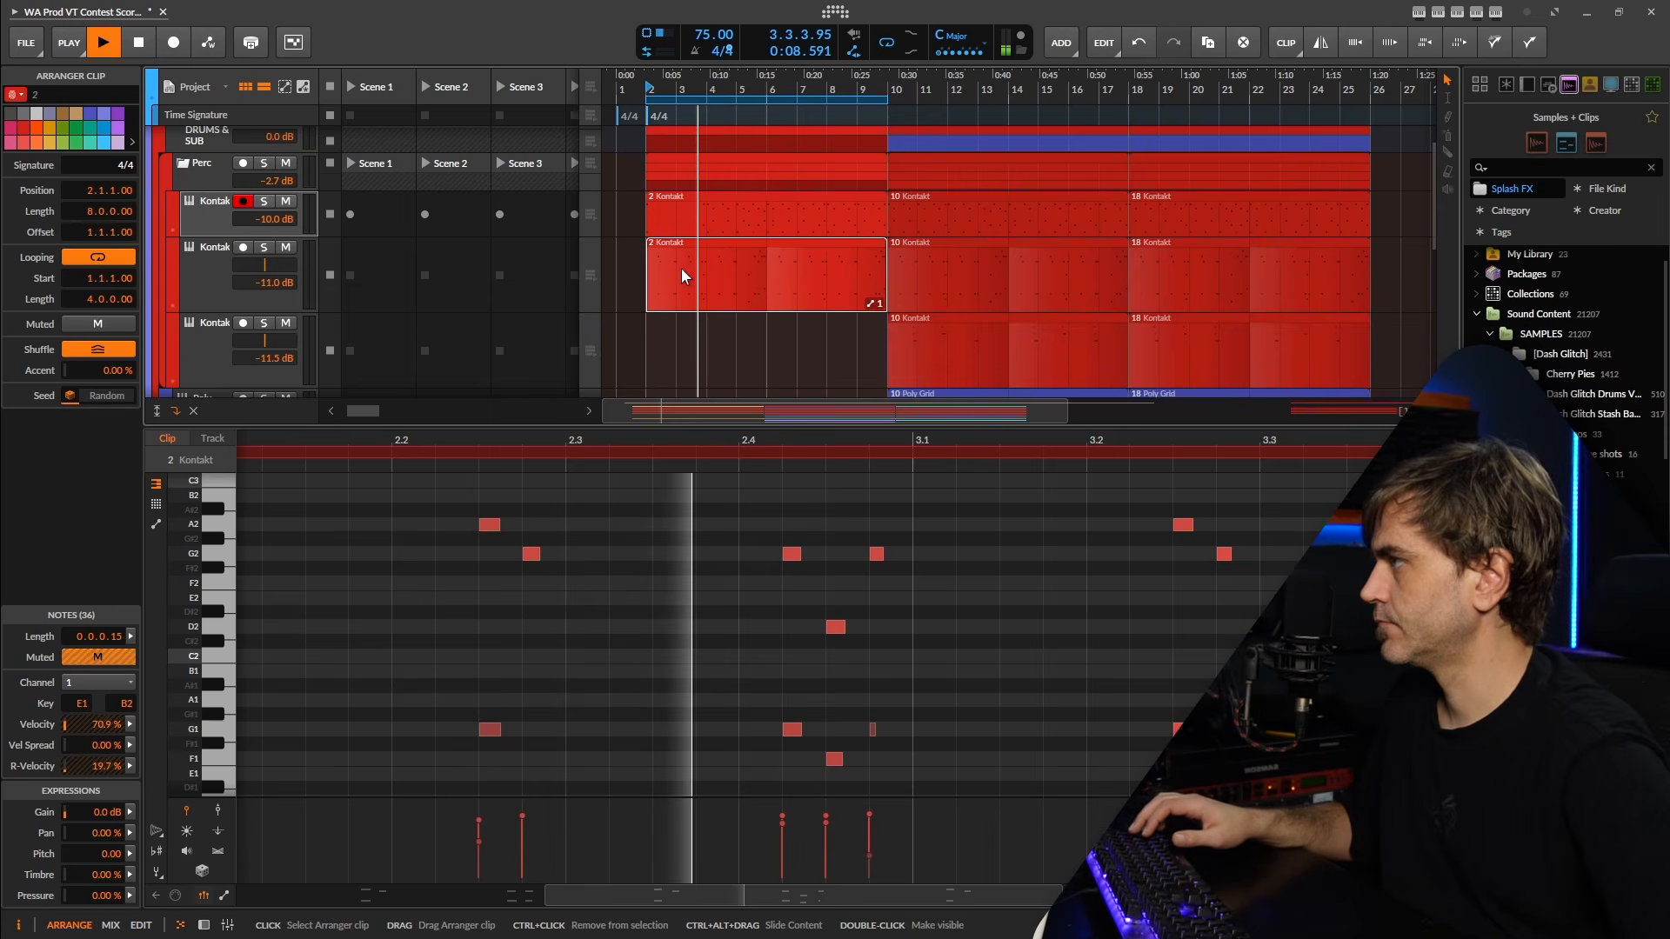
pyautogui.press('space')
pyautogui.press('space')
pyautogui.moveTo(594, 441); pyautogui.dragTo(675, 457)
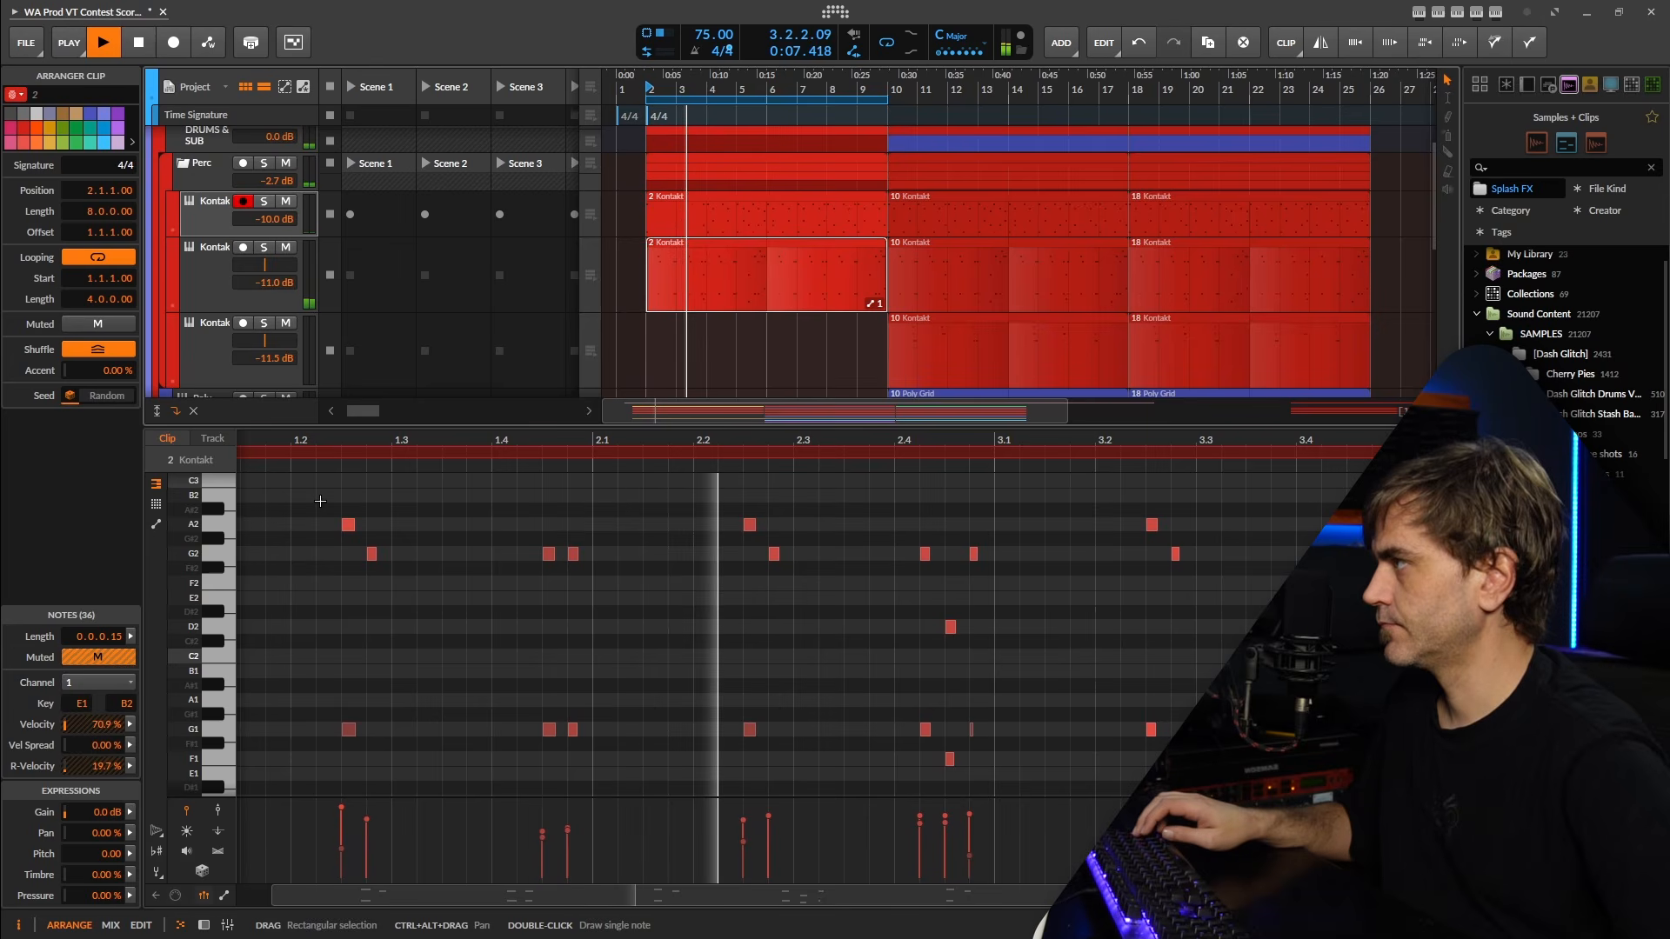
pyautogui.moveTo(308, 498)
pyautogui.mouseDown()
pyautogui.moveTo(393, 591)
pyautogui.moveTo(846, 793)
pyautogui.mouseUp()
pyautogui.press('0')
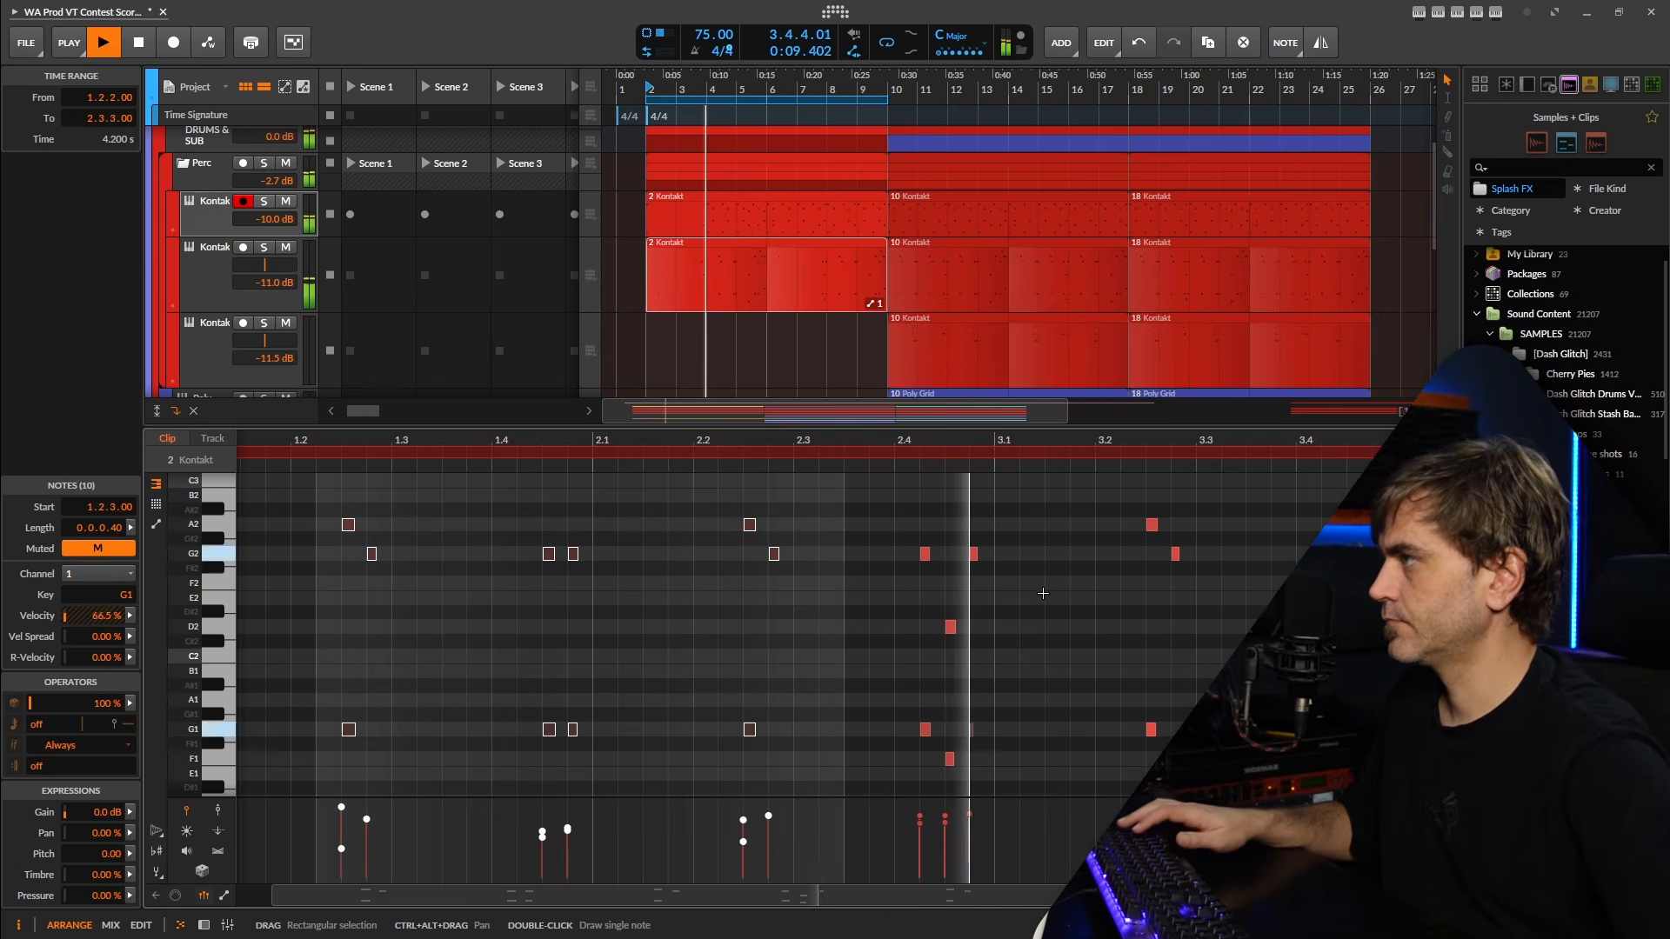
# Split the second Kontakt track's clip at bar 4 and bar 6.
pyautogui.scroll(4, 708, 286)
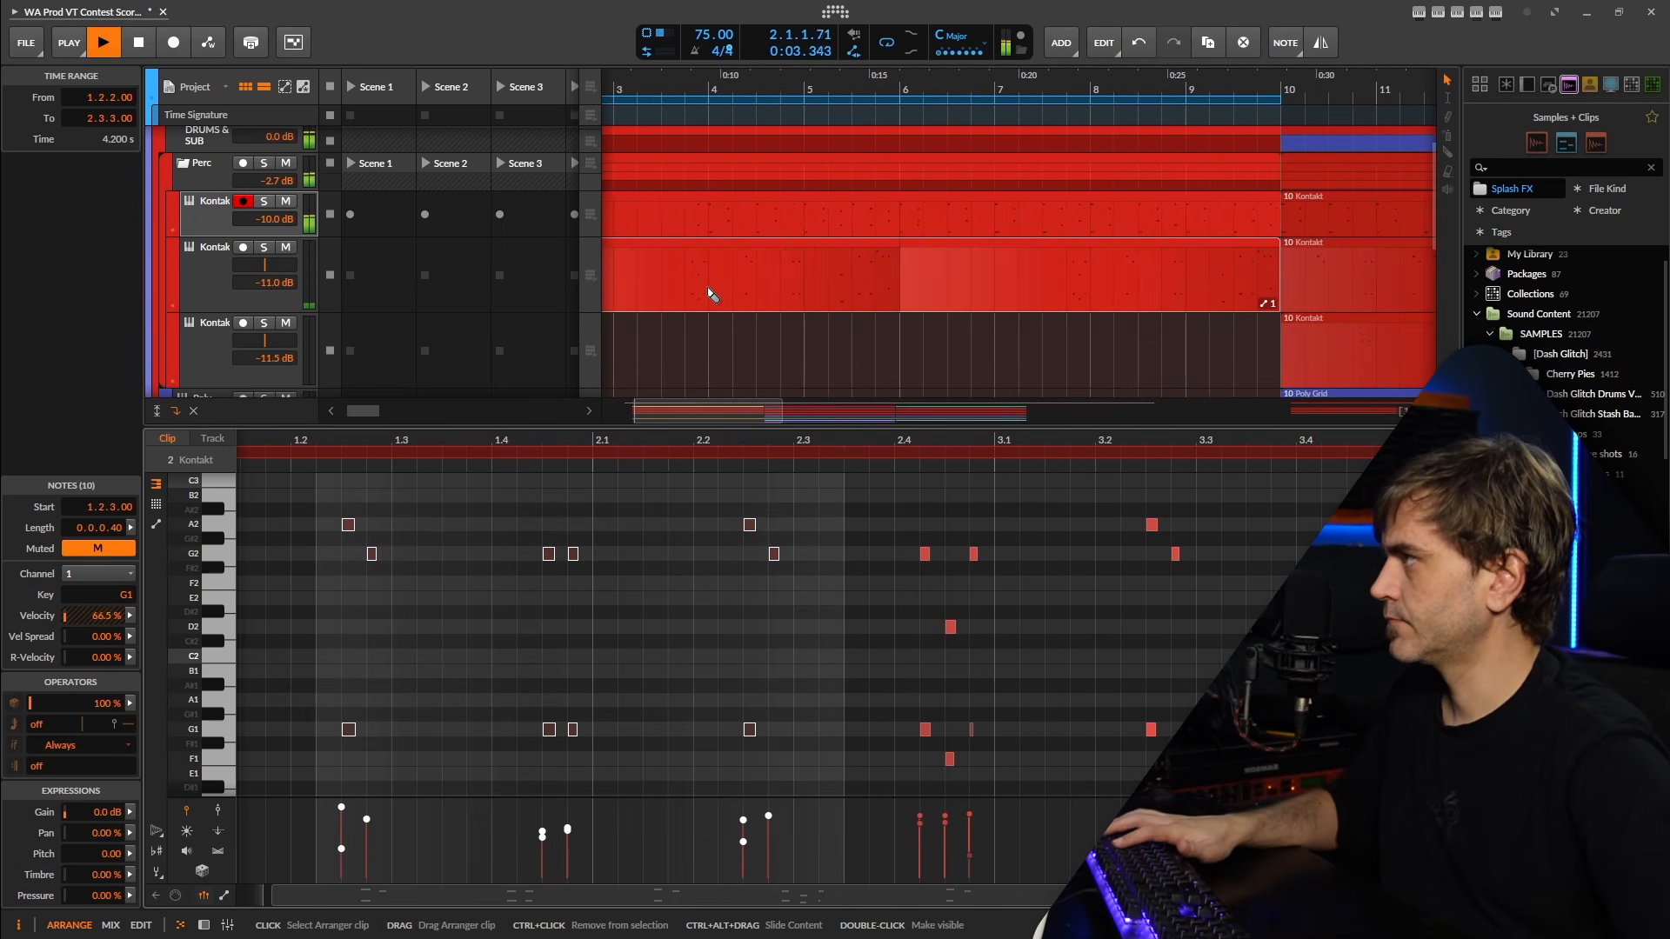
pyautogui.press('5')
pyautogui.click(708, 289)
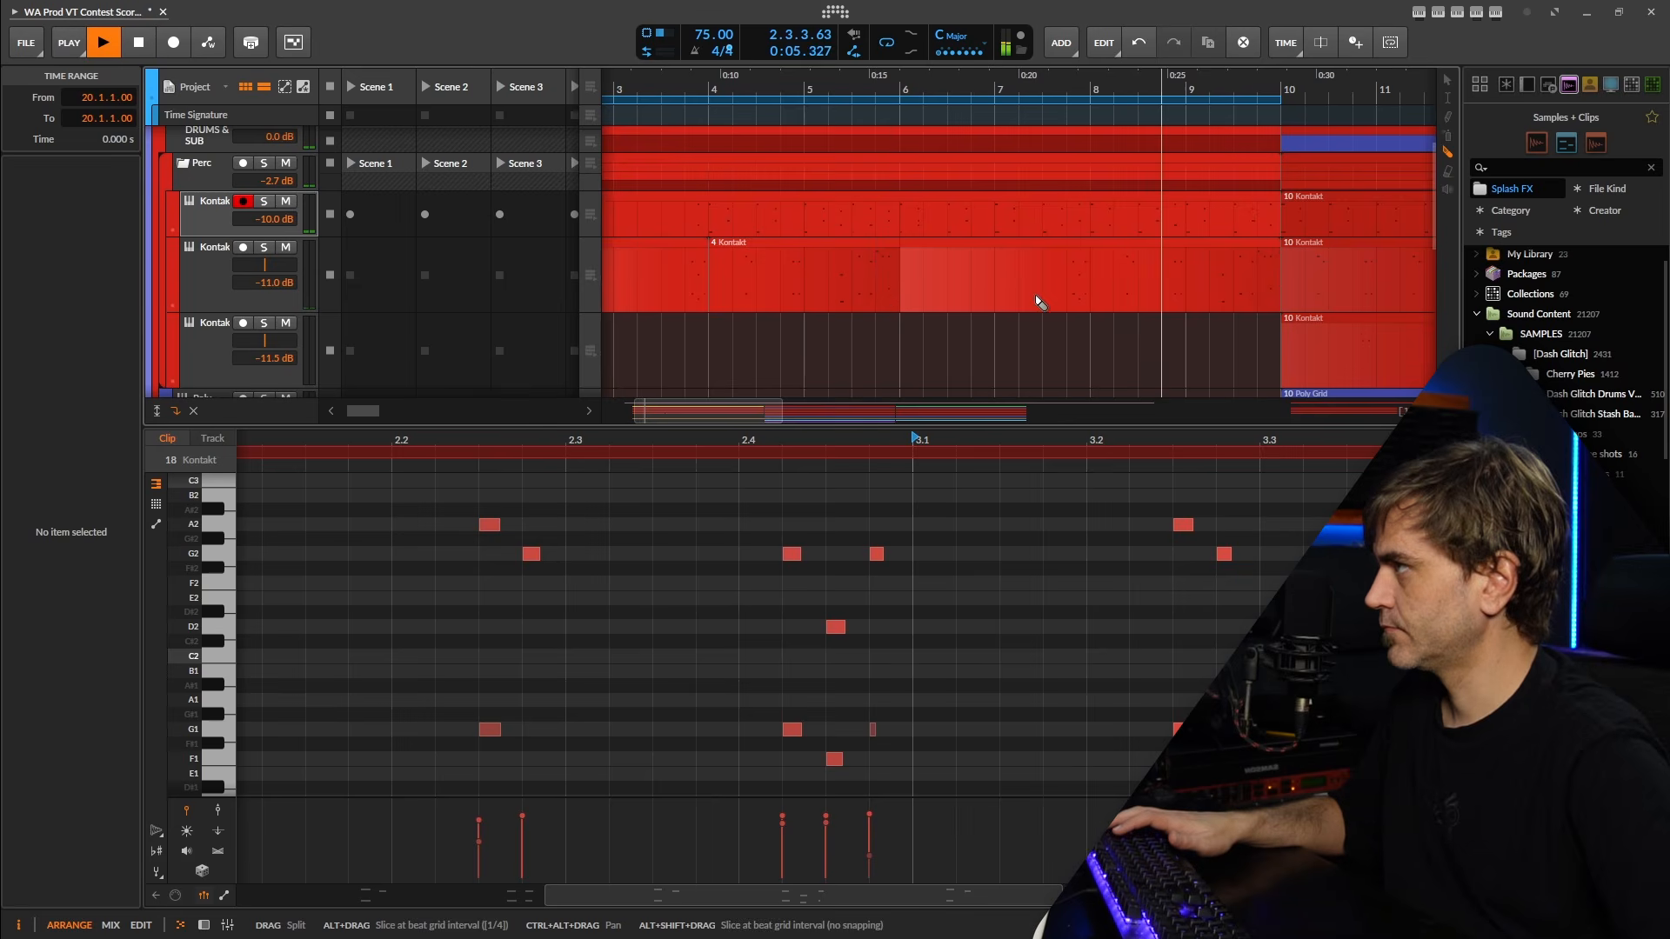
pyautogui.click(904, 287)
pyautogui.press('1')
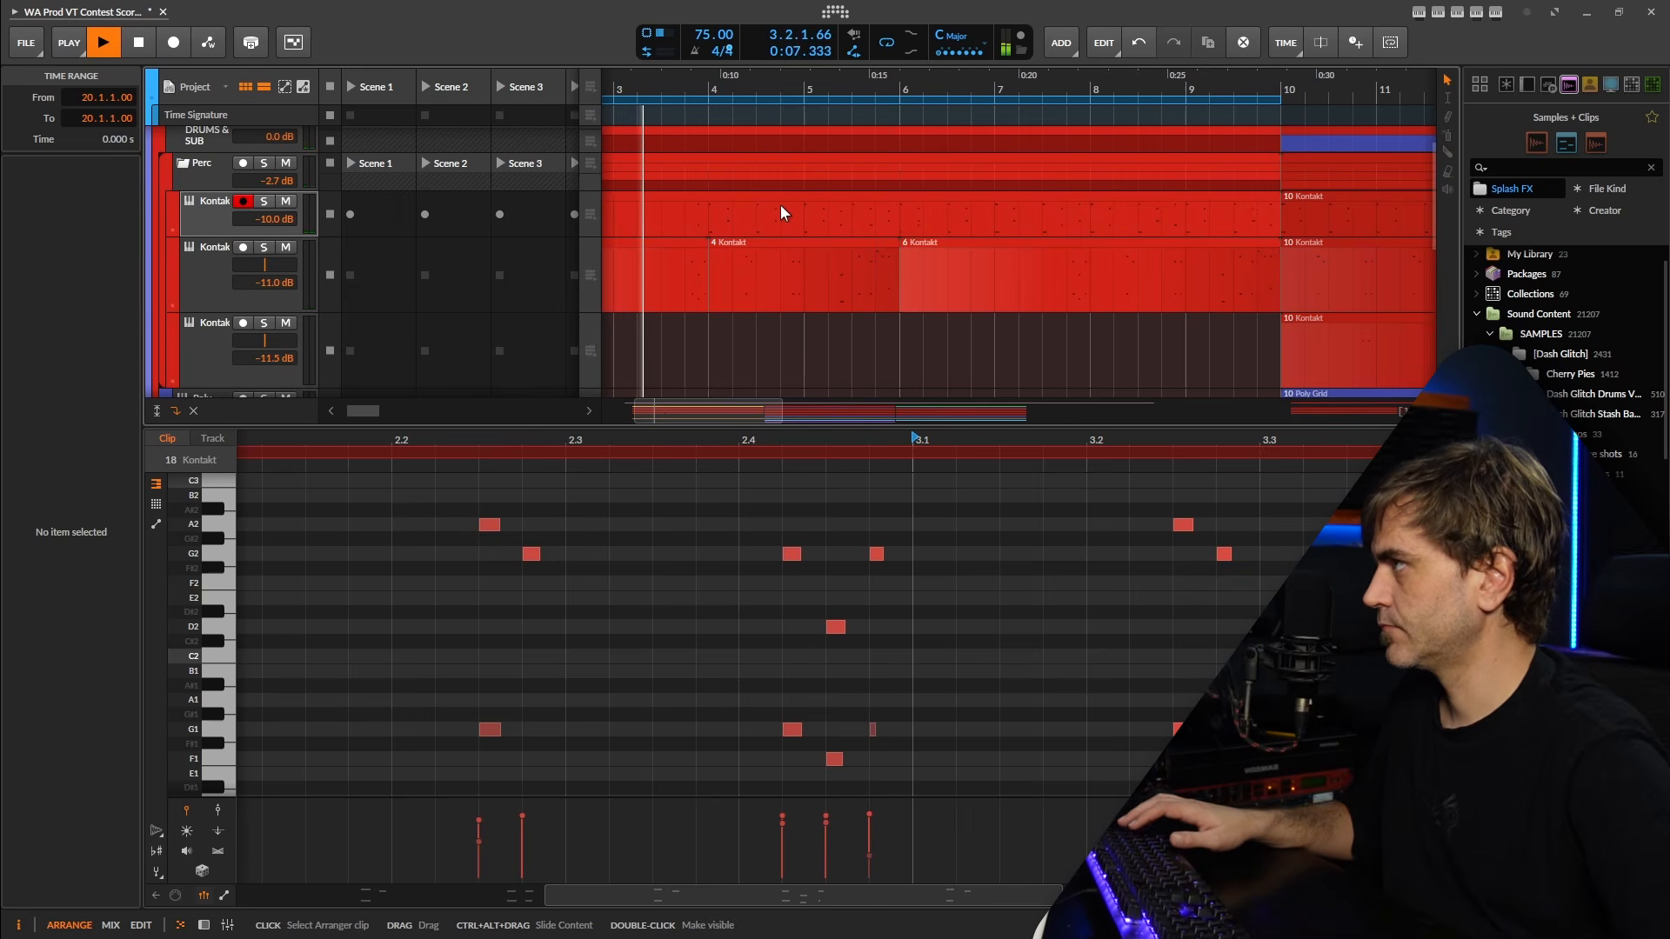
# Mute the notes between 3.1.4 and 4.1.1 in the first Kontakt track's bar 2 clip.
pyautogui.click(780, 205)
pyautogui.moveTo(801, 487); pyautogui.dragTo(1021, 782)
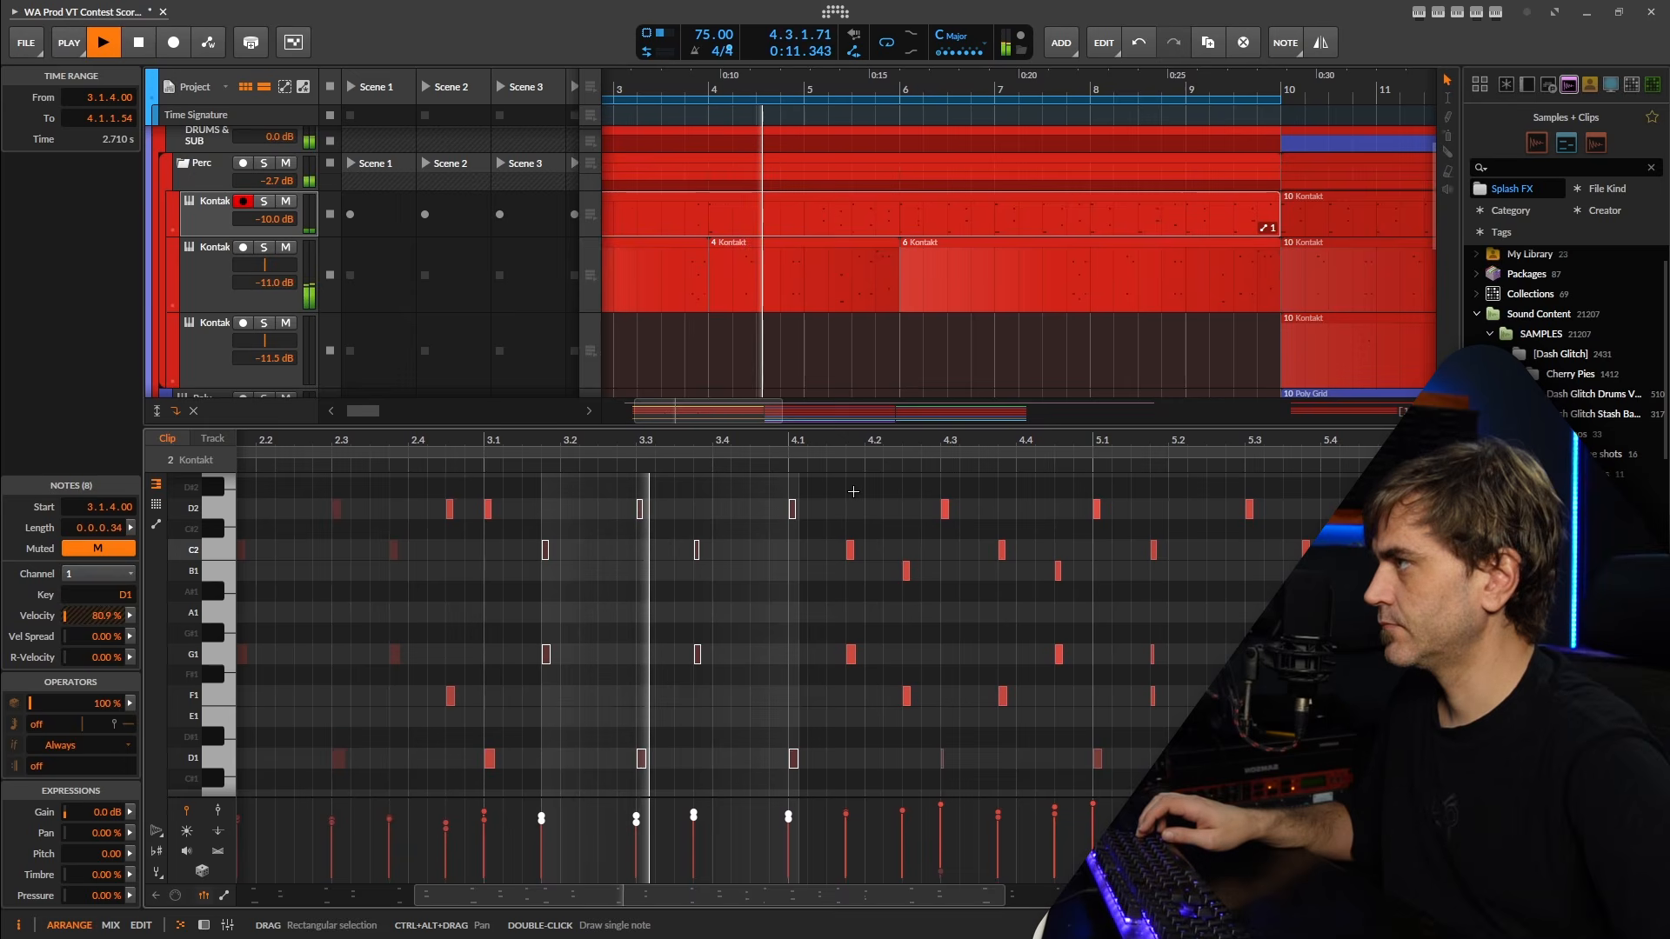
pyautogui.click(854, 491)
pyautogui.click(686, 533)
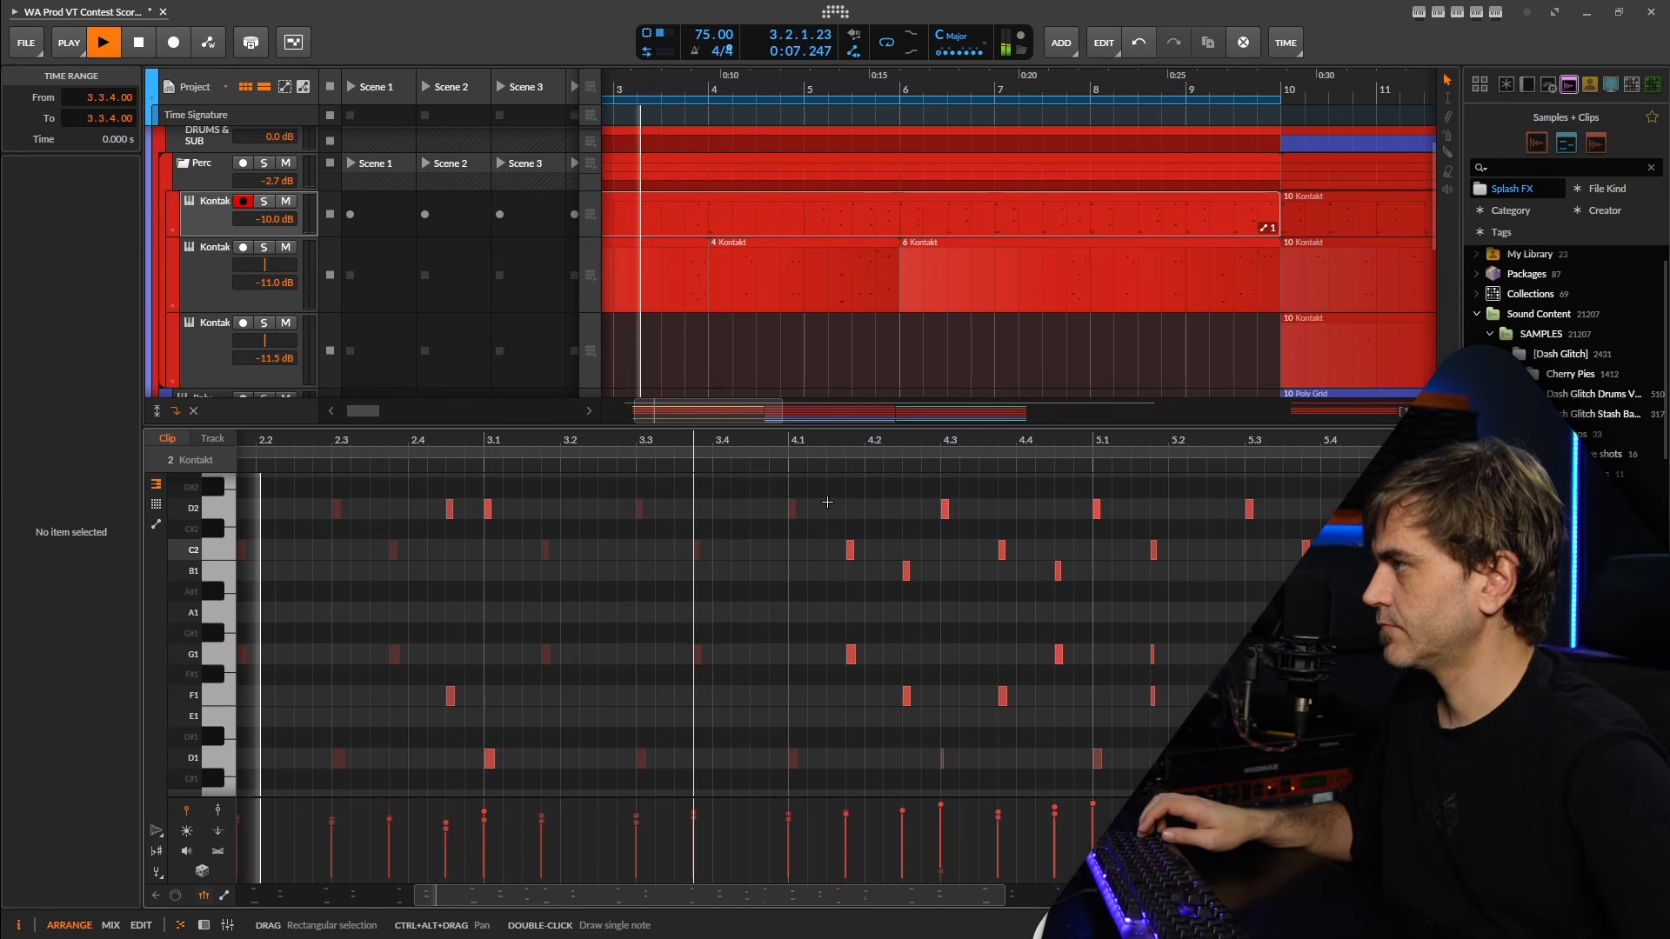
# Split the second Kontakt track's clip at bar 5 and delete the piece between bars 4 and 5.
pyautogui.click(760, 285)
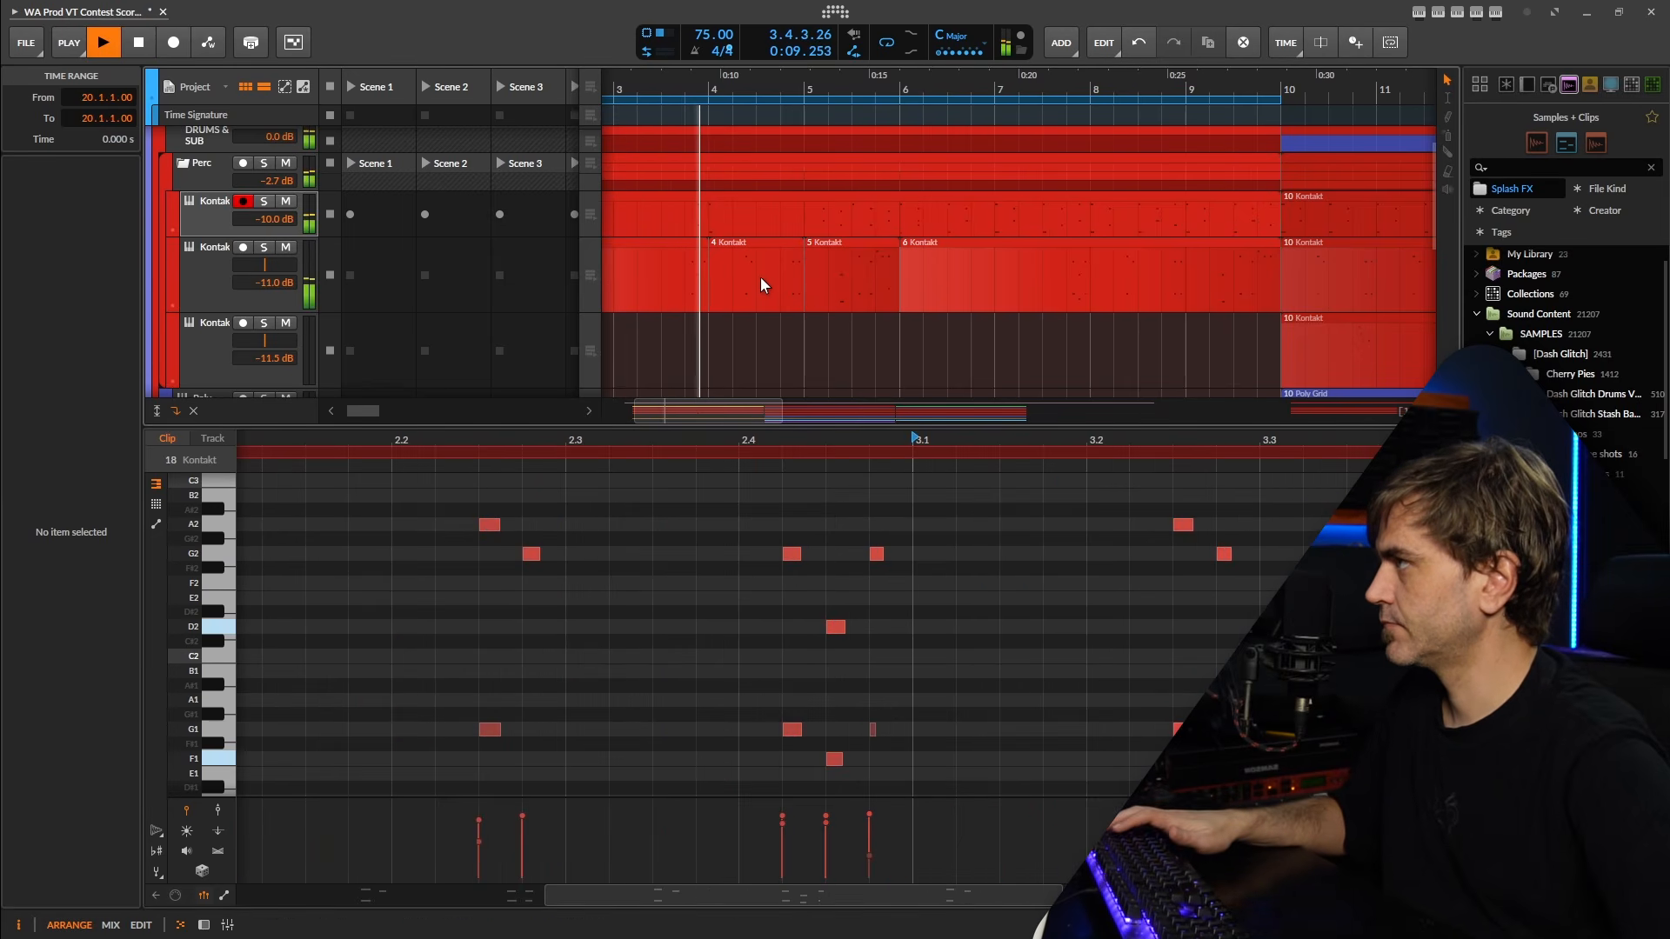
pyautogui.press('Delete')
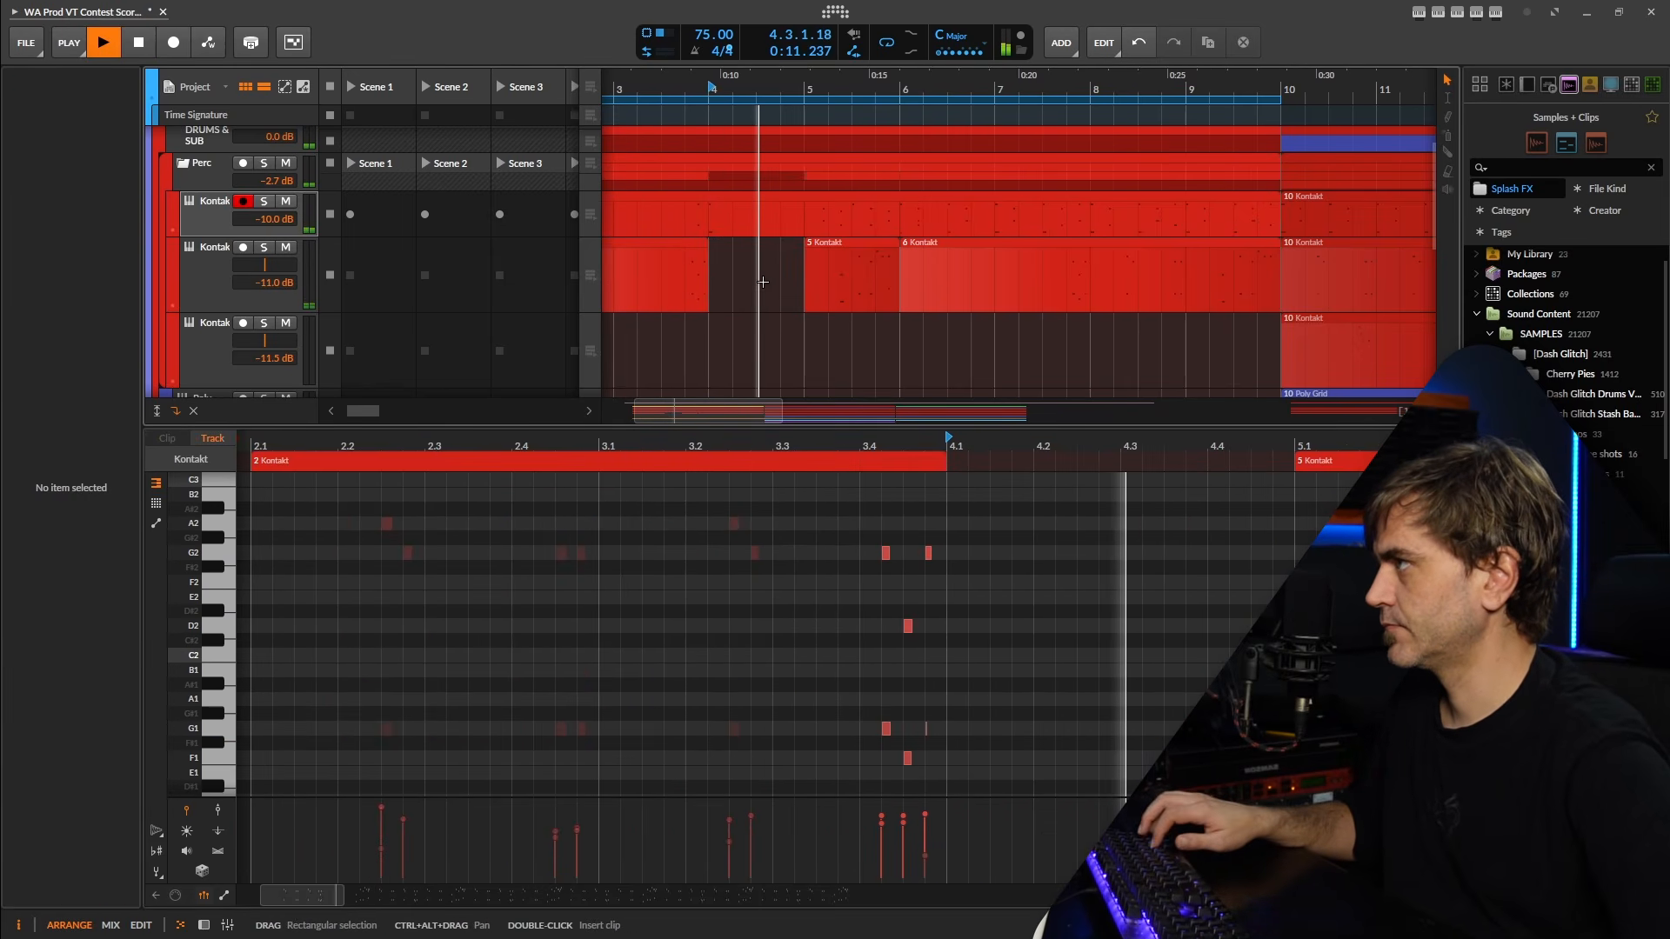
# Split the first Kontakt track's clip at bar 6 and delete the bar 6 to 10 clips on both Kontakt tracks.
pyautogui.scroll(-3, 816, 302)
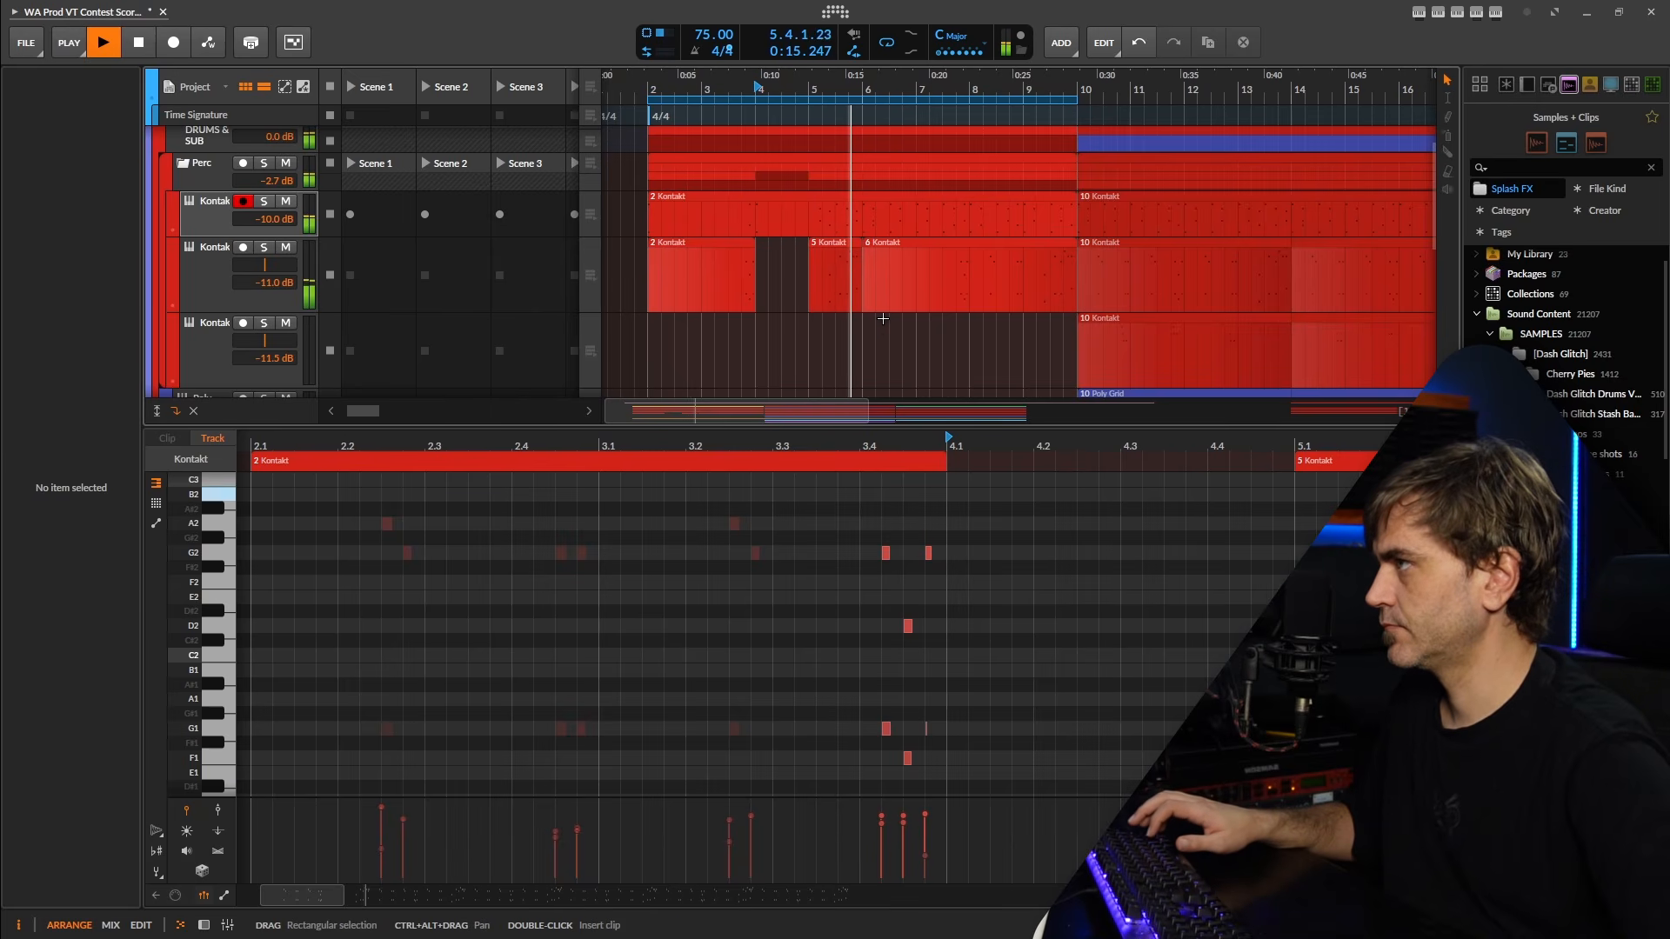
pyautogui.press('5')
pyautogui.click(869, 225)
pyautogui.click(931, 270)
pyautogui.press('Delete')
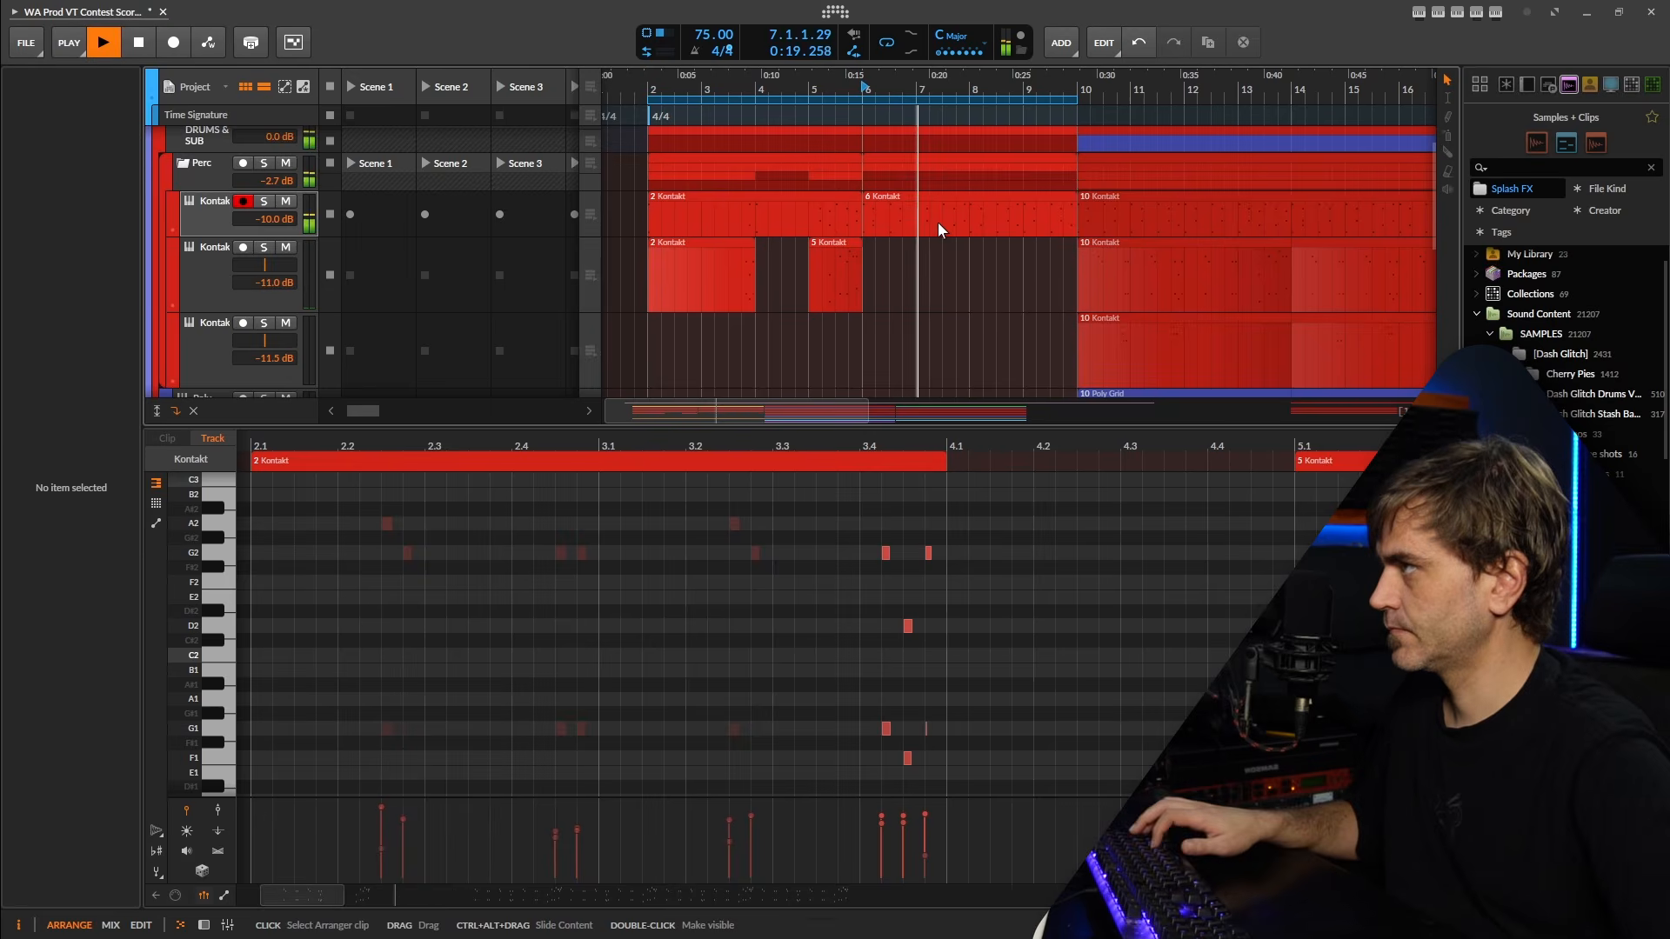
pyautogui.click(937, 220)
pyautogui.press('Delete')
pyautogui.press('space')
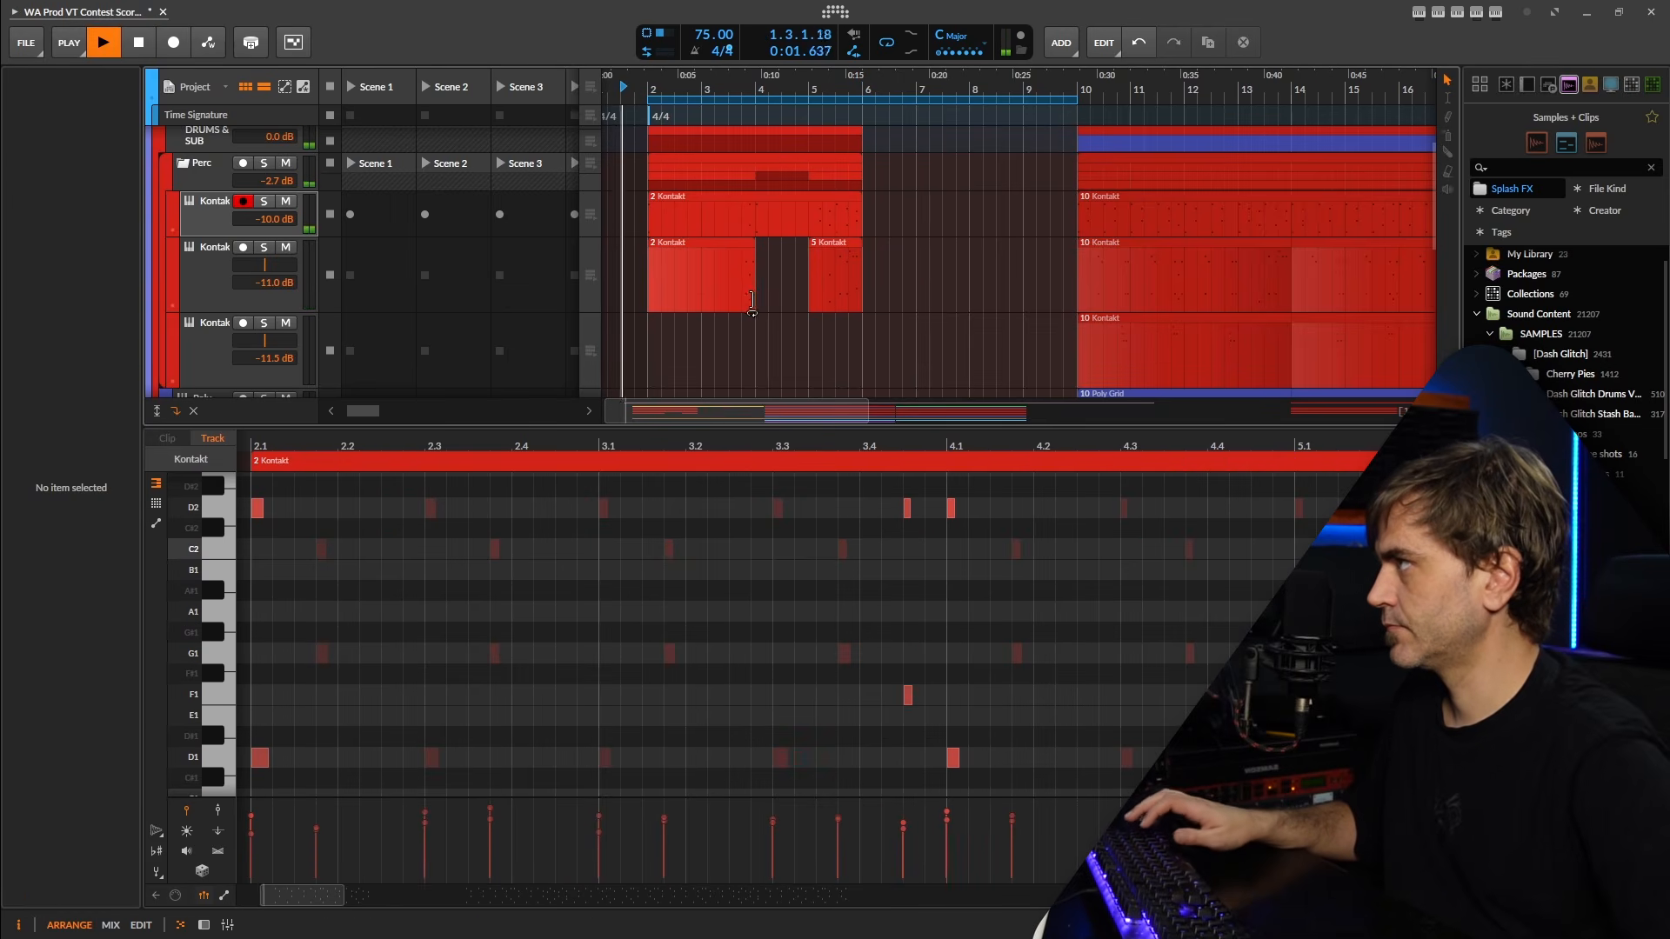
# Insert an empty clip in the bar 4 gap on the second Kontakt track and consolidate its three clips into one.
pyautogui.doubleClick(784, 269)
pyautogui.moveTo(931, 264); pyautogui.dragTo(663, 300)
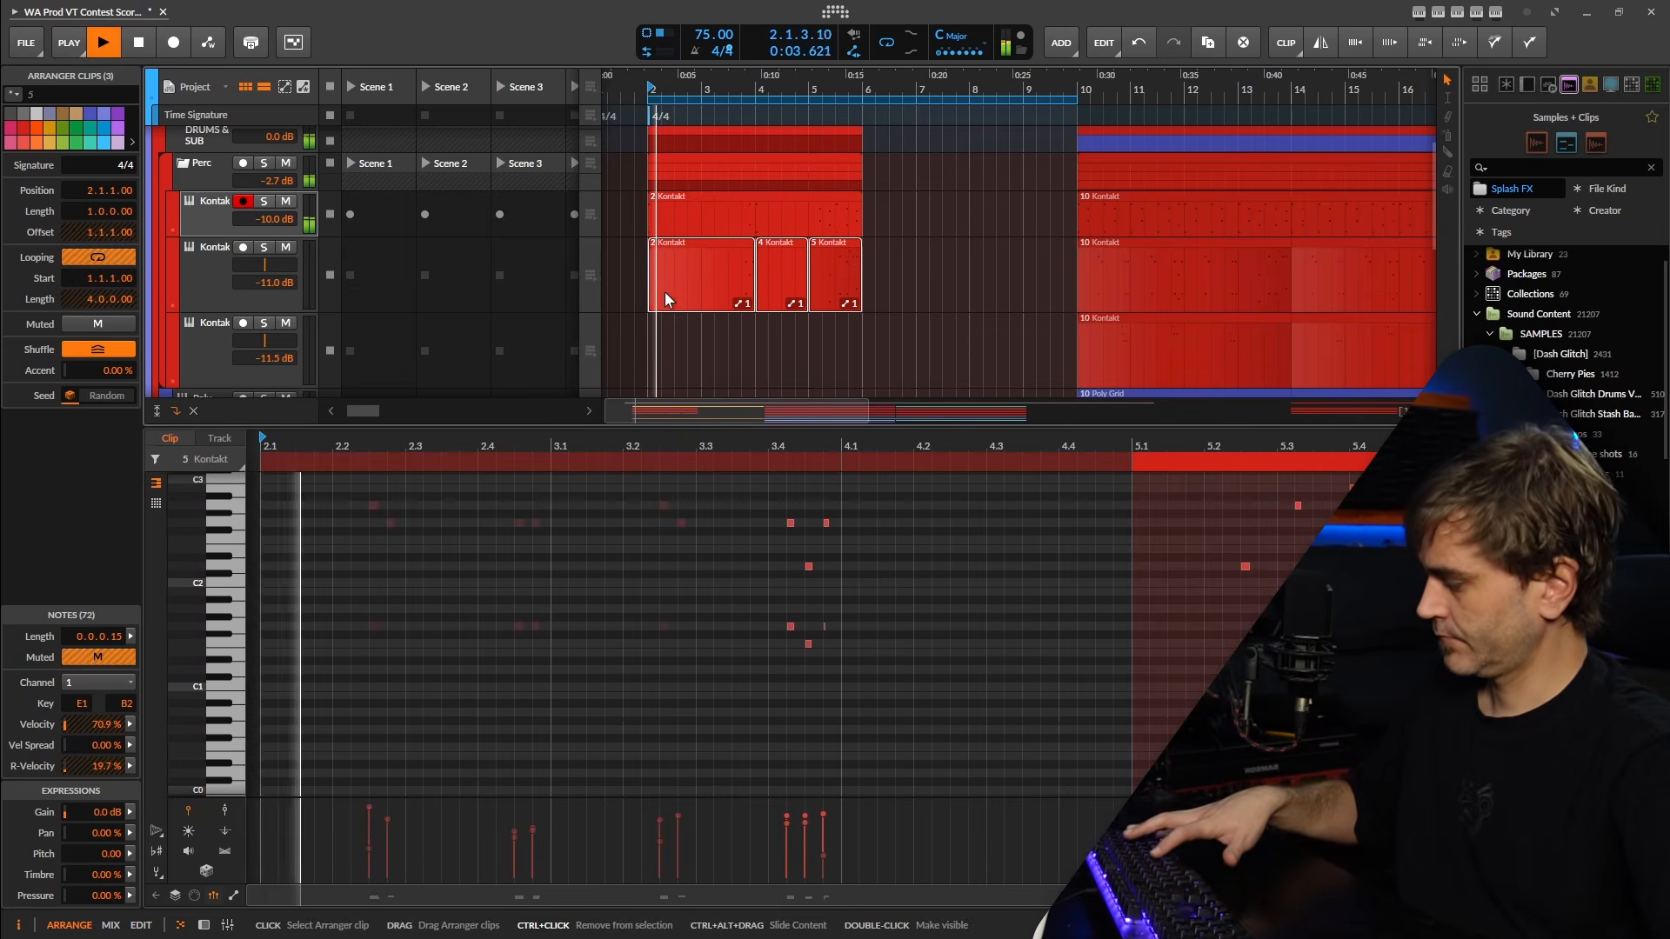
pyautogui.hotkey('ctrl', 'j')
# Extend the looped bar 2 clips on the first two Kontakt tracks to 9.4.1.
pyautogui.moveTo(905, 203); pyautogui.dragTo(1065, 285)
pyautogui.click(1065, 285)
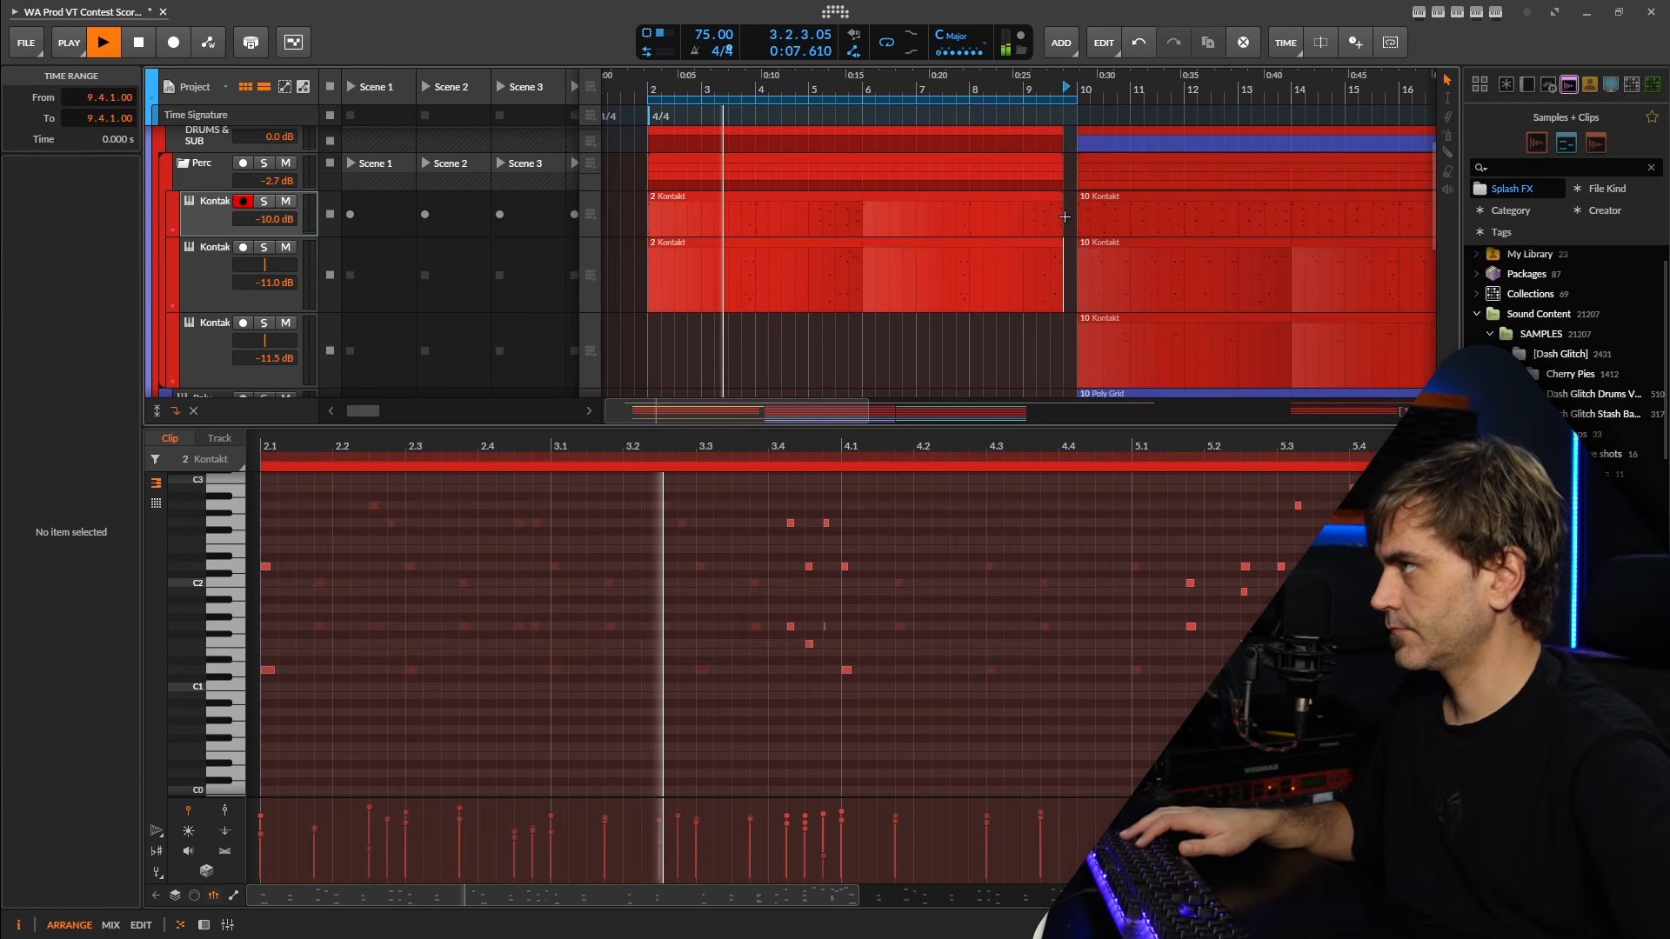
# Extend the looped bar 2 clips on the first two Kontakt tracks to bar 10 and show the first track's devices during playback.
pyautogui.moveTo(1065, 216); pyautogui.dragTo(1071, 287)
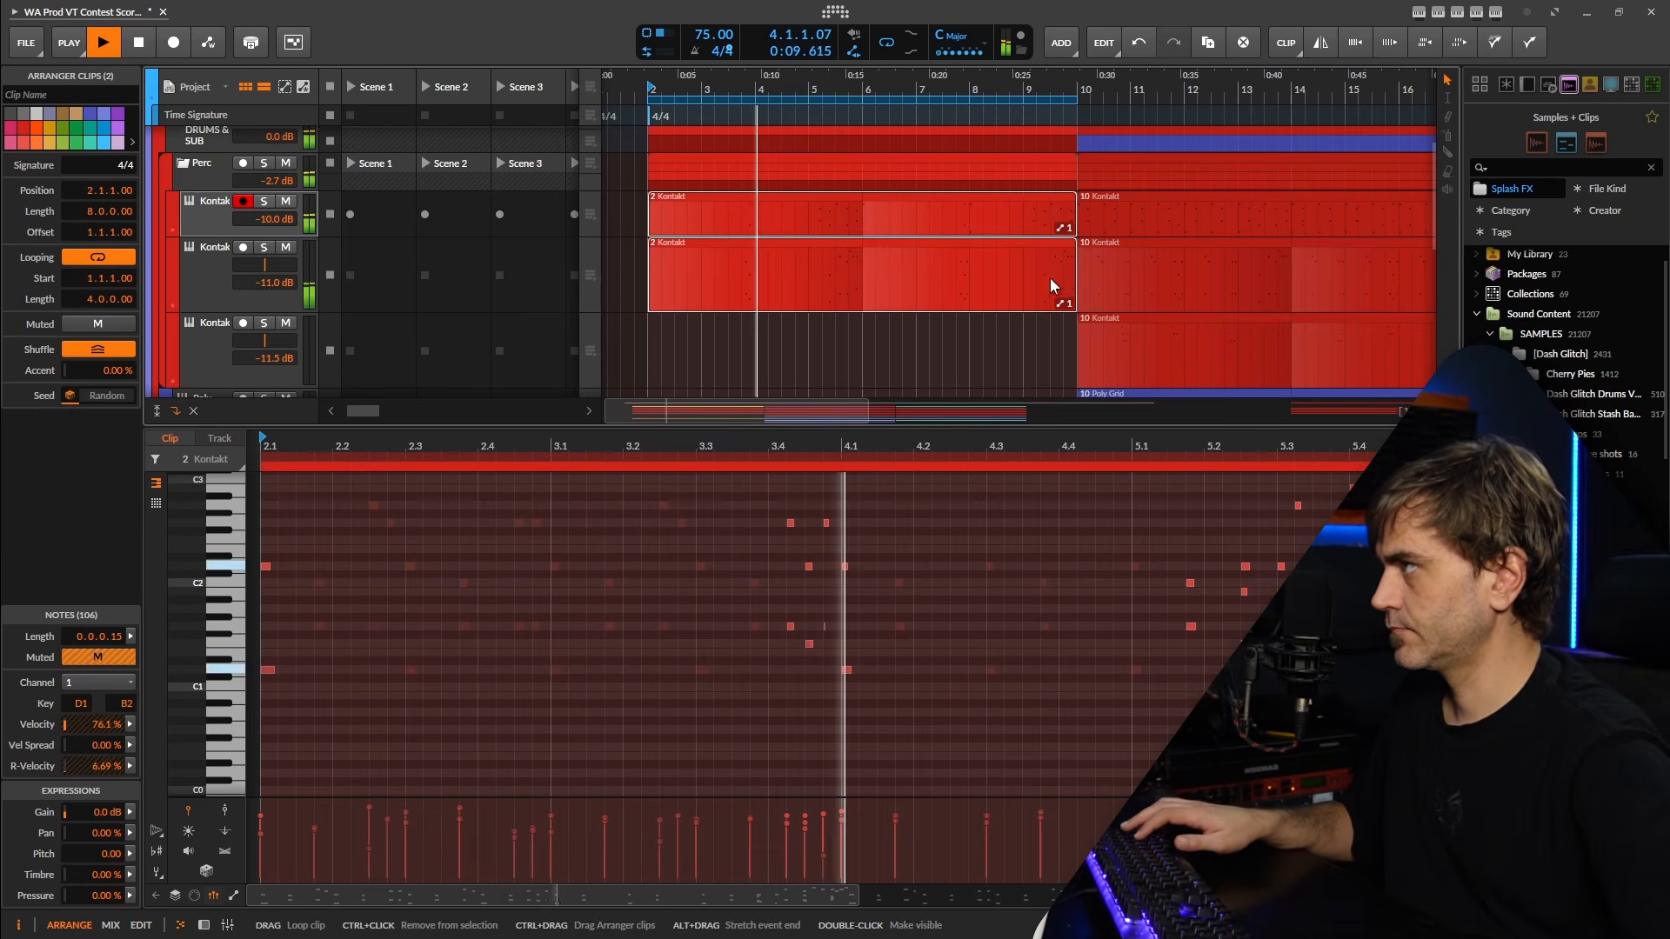
pyautogui.scroll(-3, 788, 277)
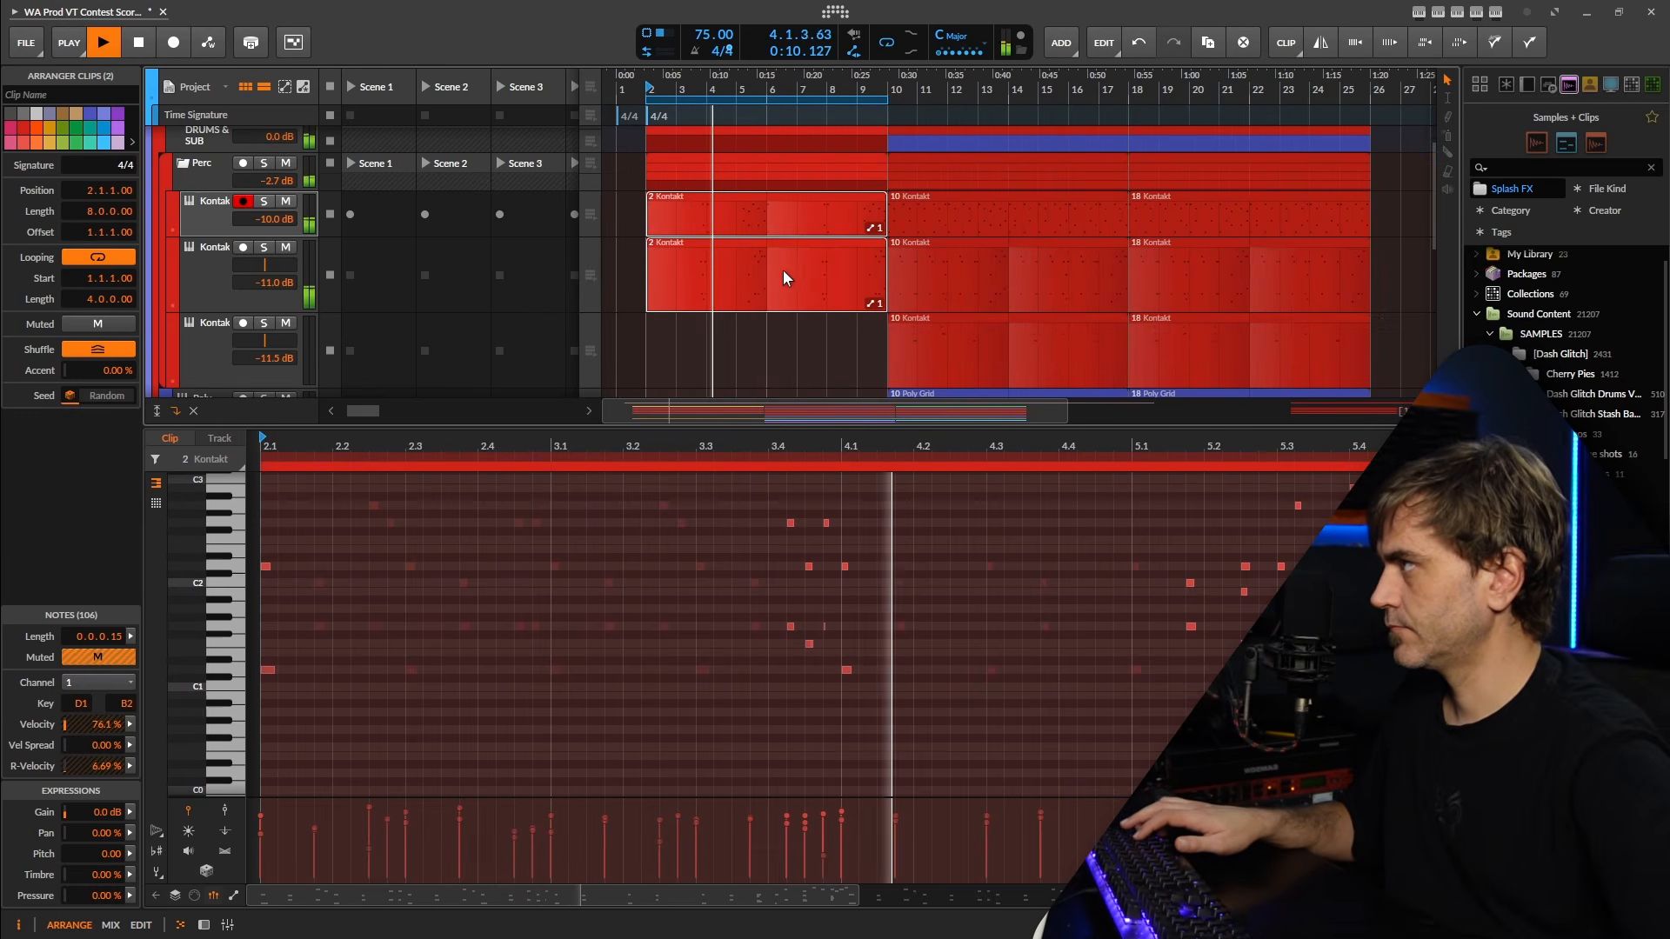
pyautogui.click(202, 928)
pyautogui.click(214, 212)
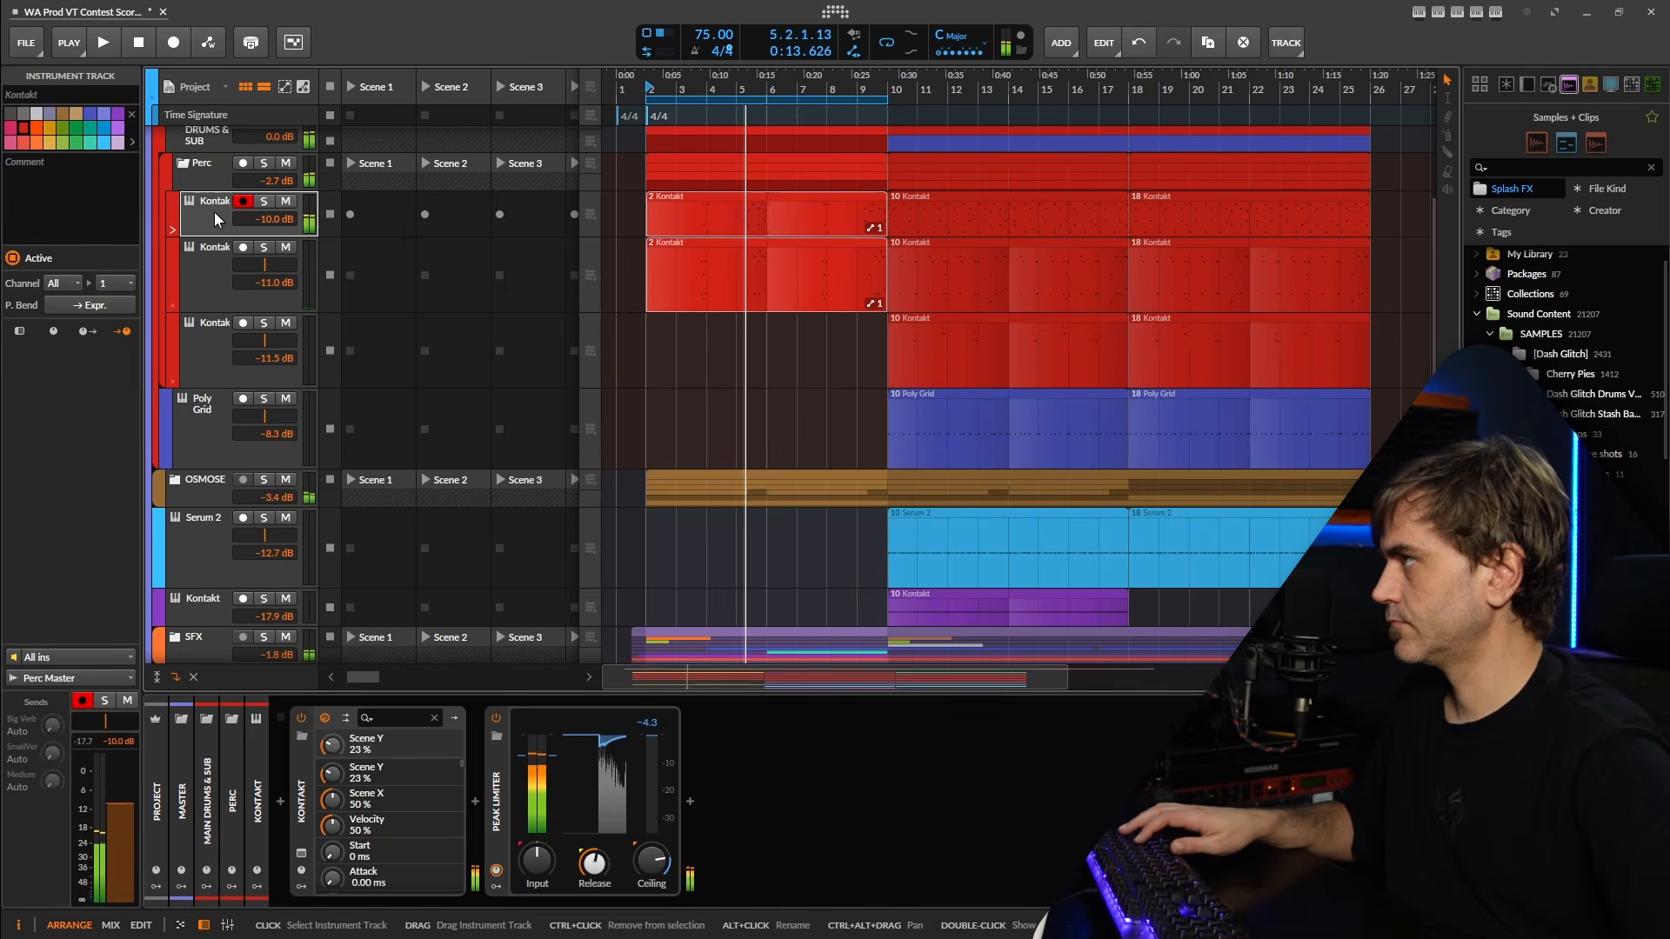
pyautogui.press('space')
pyautogui.press('space')
# Bounce the Perc group's bar 2 to 10 clip to a new audio track, Post-Fader at 24-bit with dither.
pyautogui.click(769, 165)
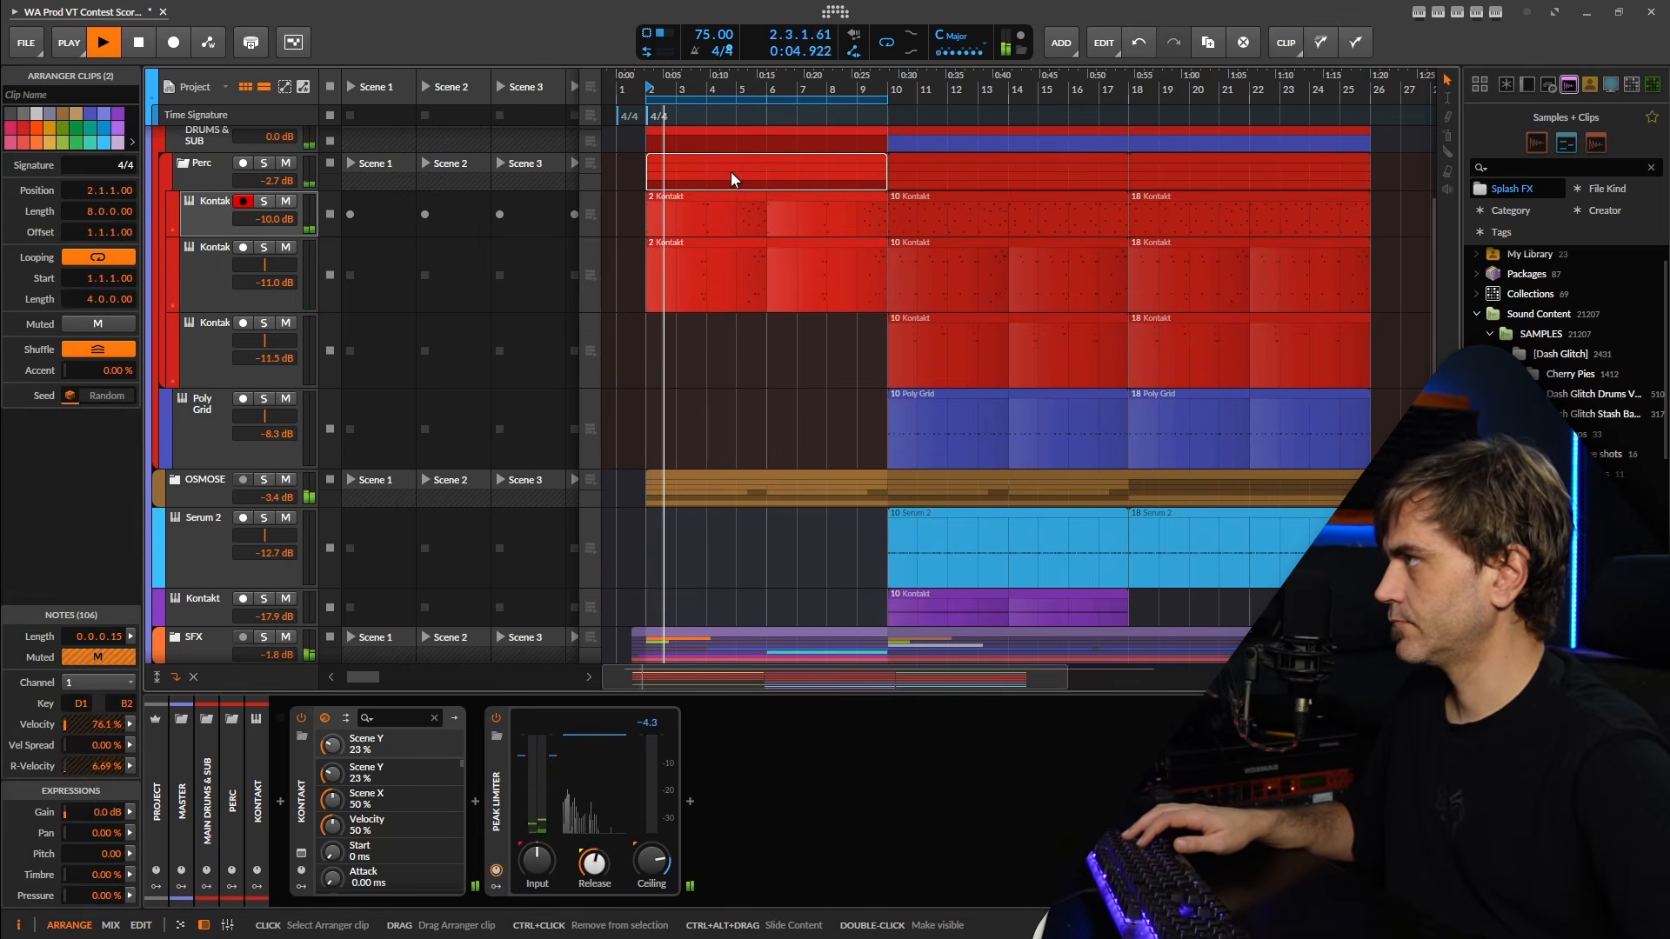
pyautogui.rightClick(731, 170)
pyautogui.click(775, 603)
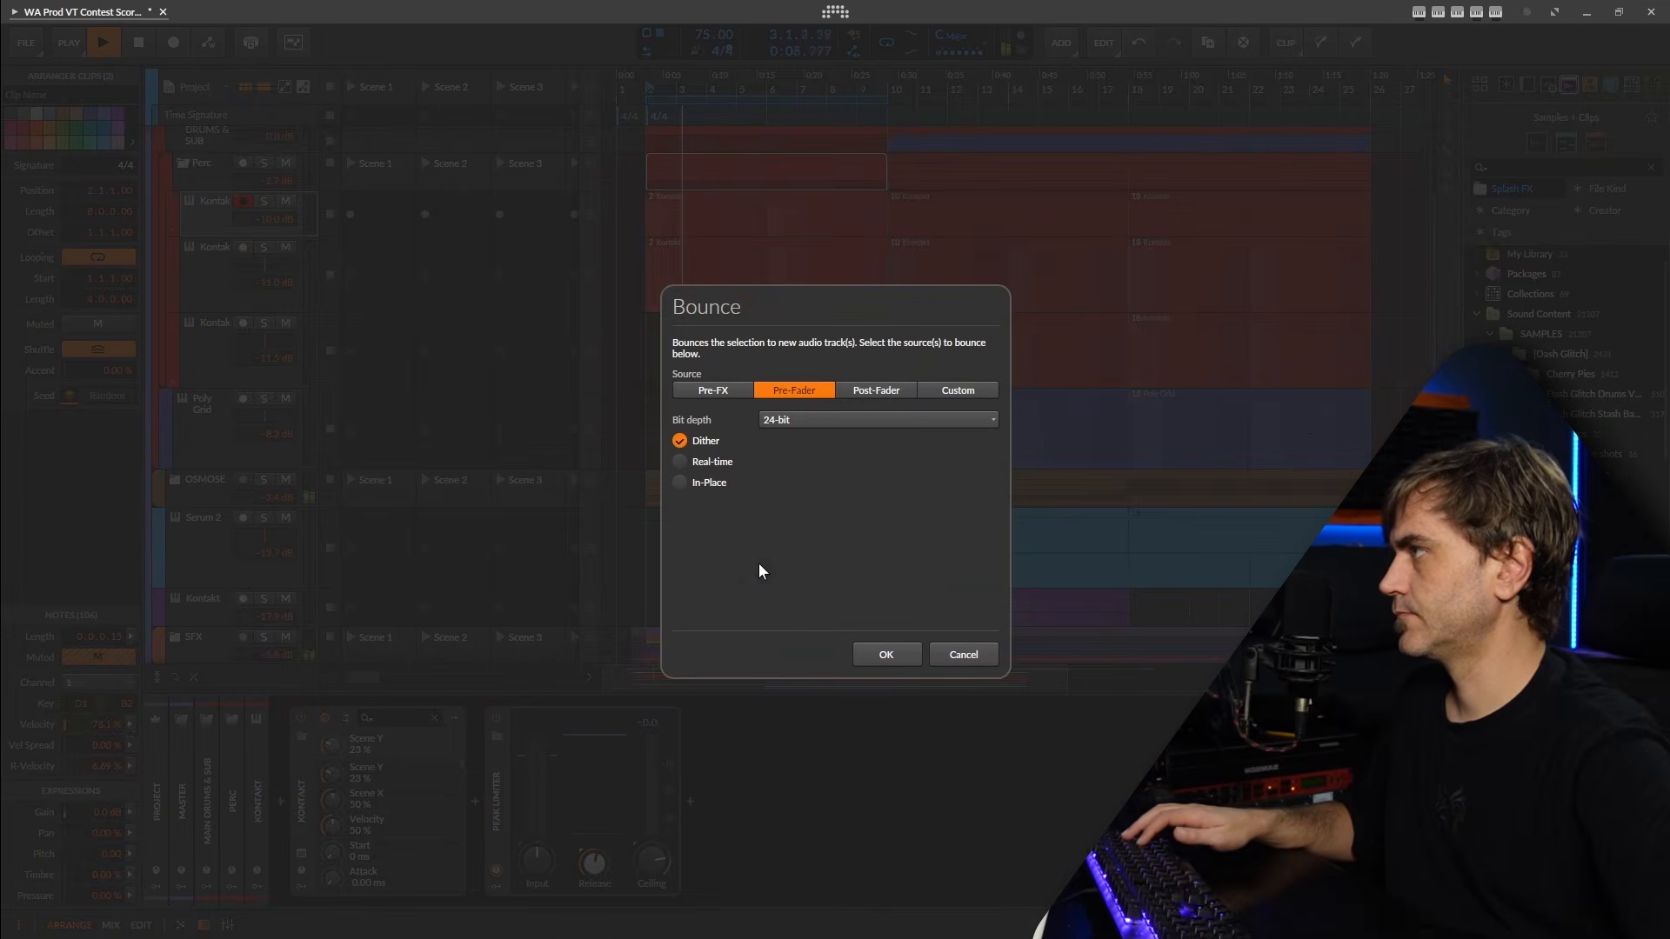
pyautogui.click(787, 421)
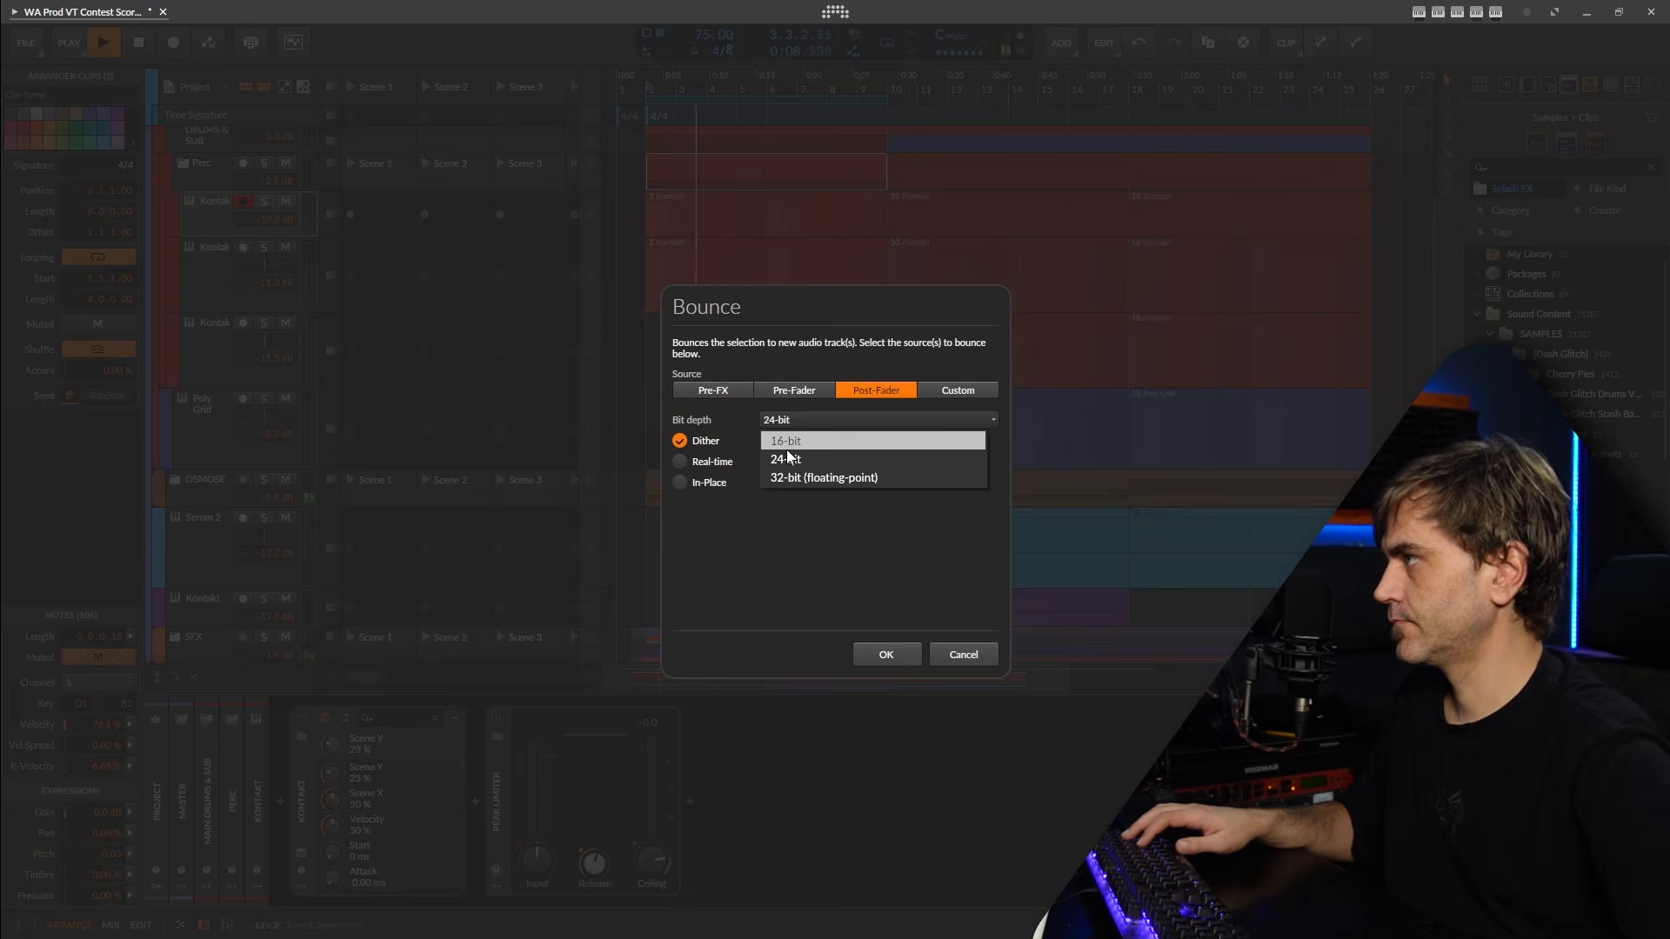
pyautogui.click(753, 482)
pyautogui.click(884, 655)
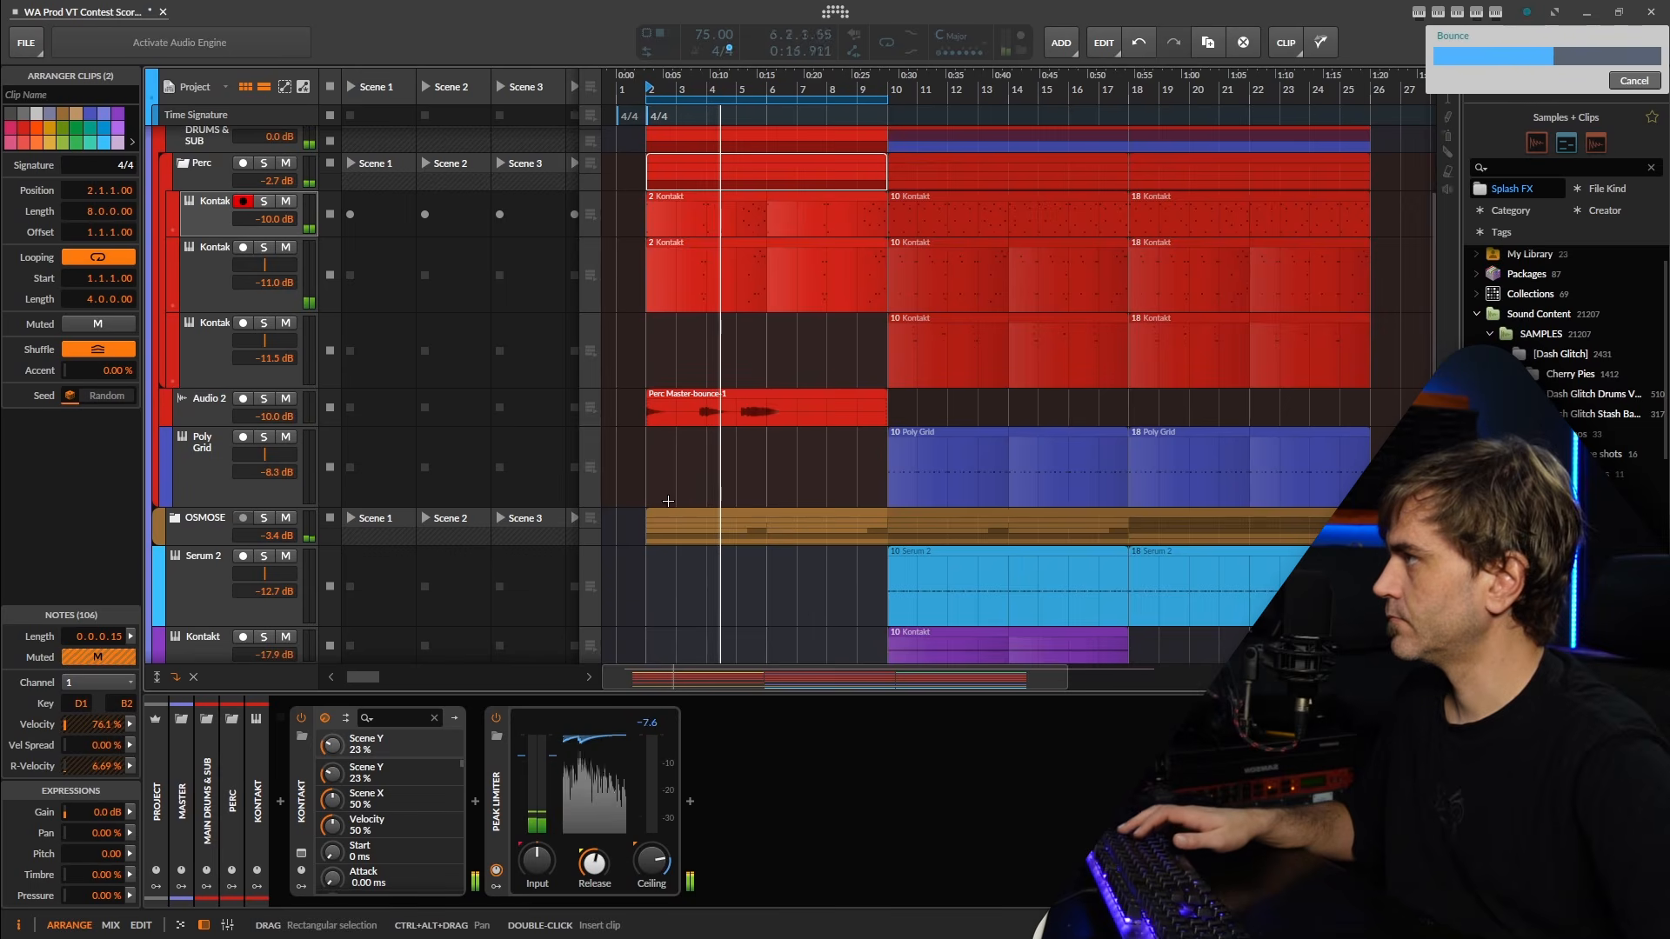
# Delete the two bar 2 Kontakt source clips and move the bounced audio track to the top of the Perc group.
pyautogui.press('space')
pyautogui.moveTo(626, 213); pyautogui.dragTo(880, 304)
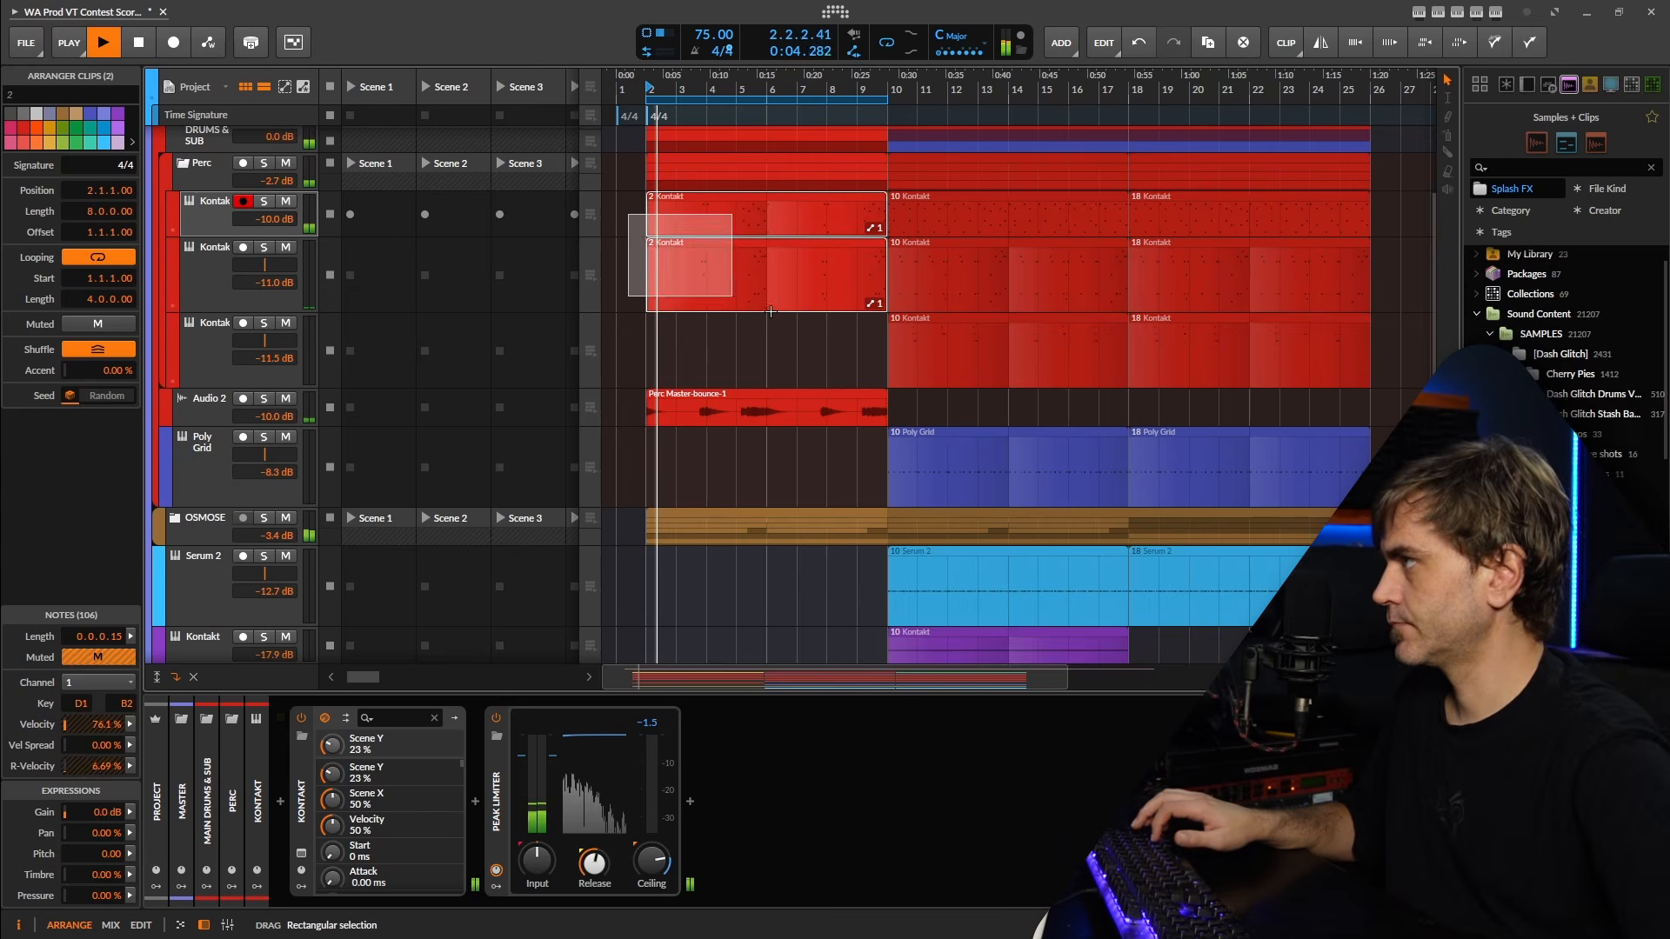
pyautogui.press('Delete')
pyautogui.moveTo(208, 405); pyautogui.dragTo(219, 206)
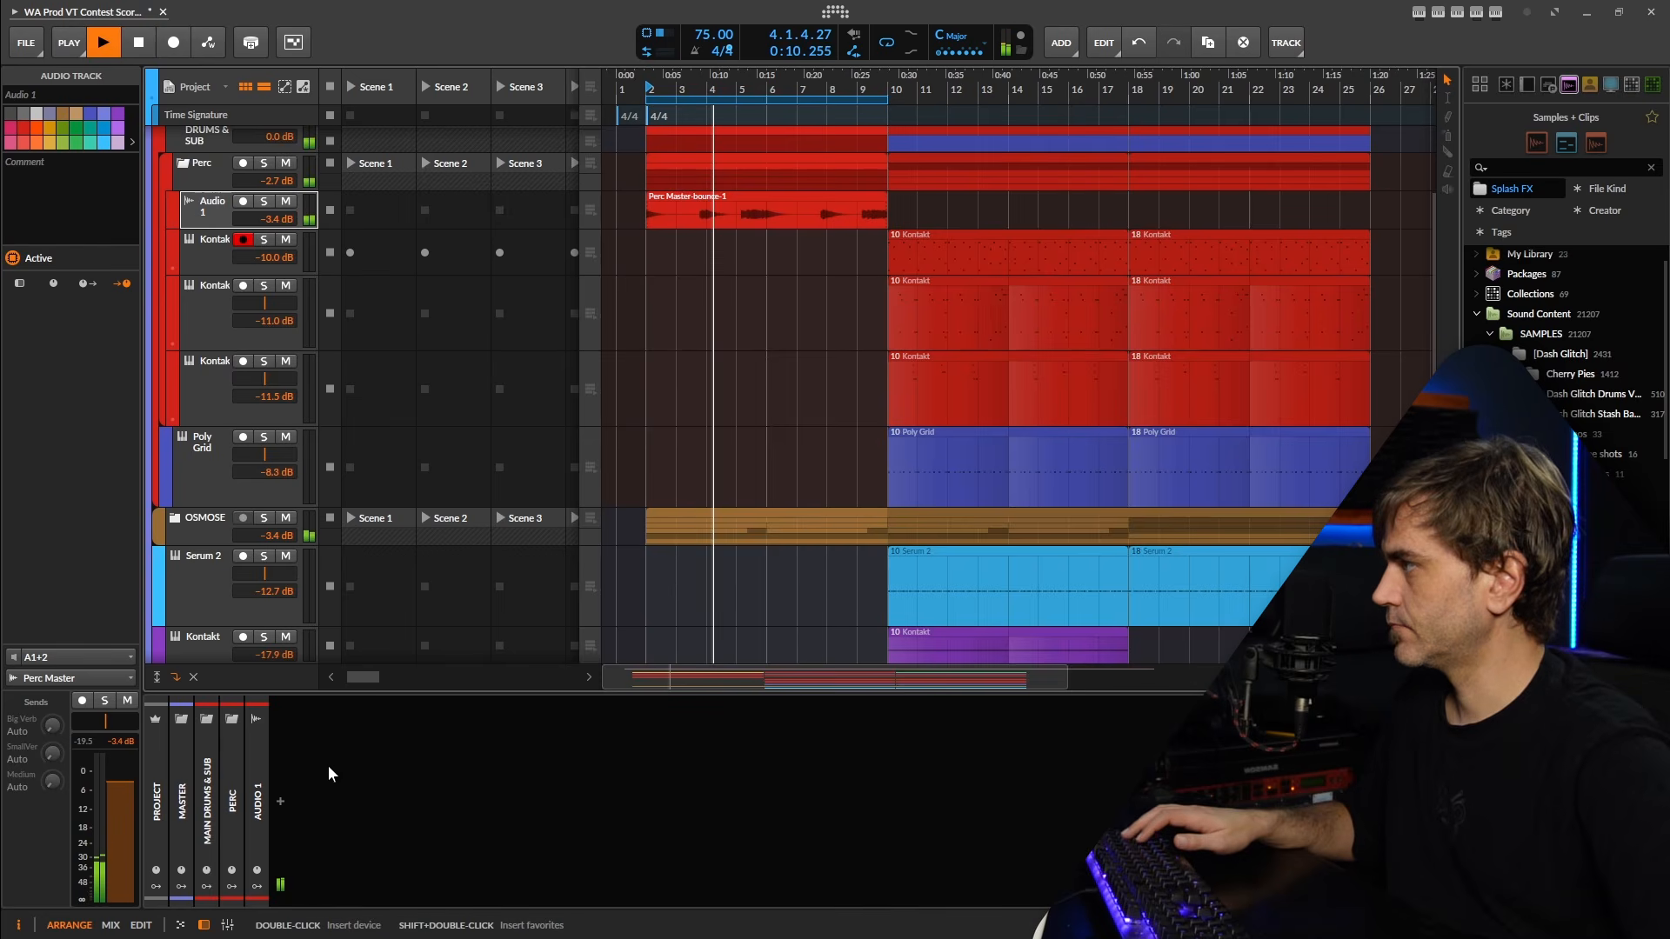
pyautogui.press('space')
pyautogui.click(279, 801)
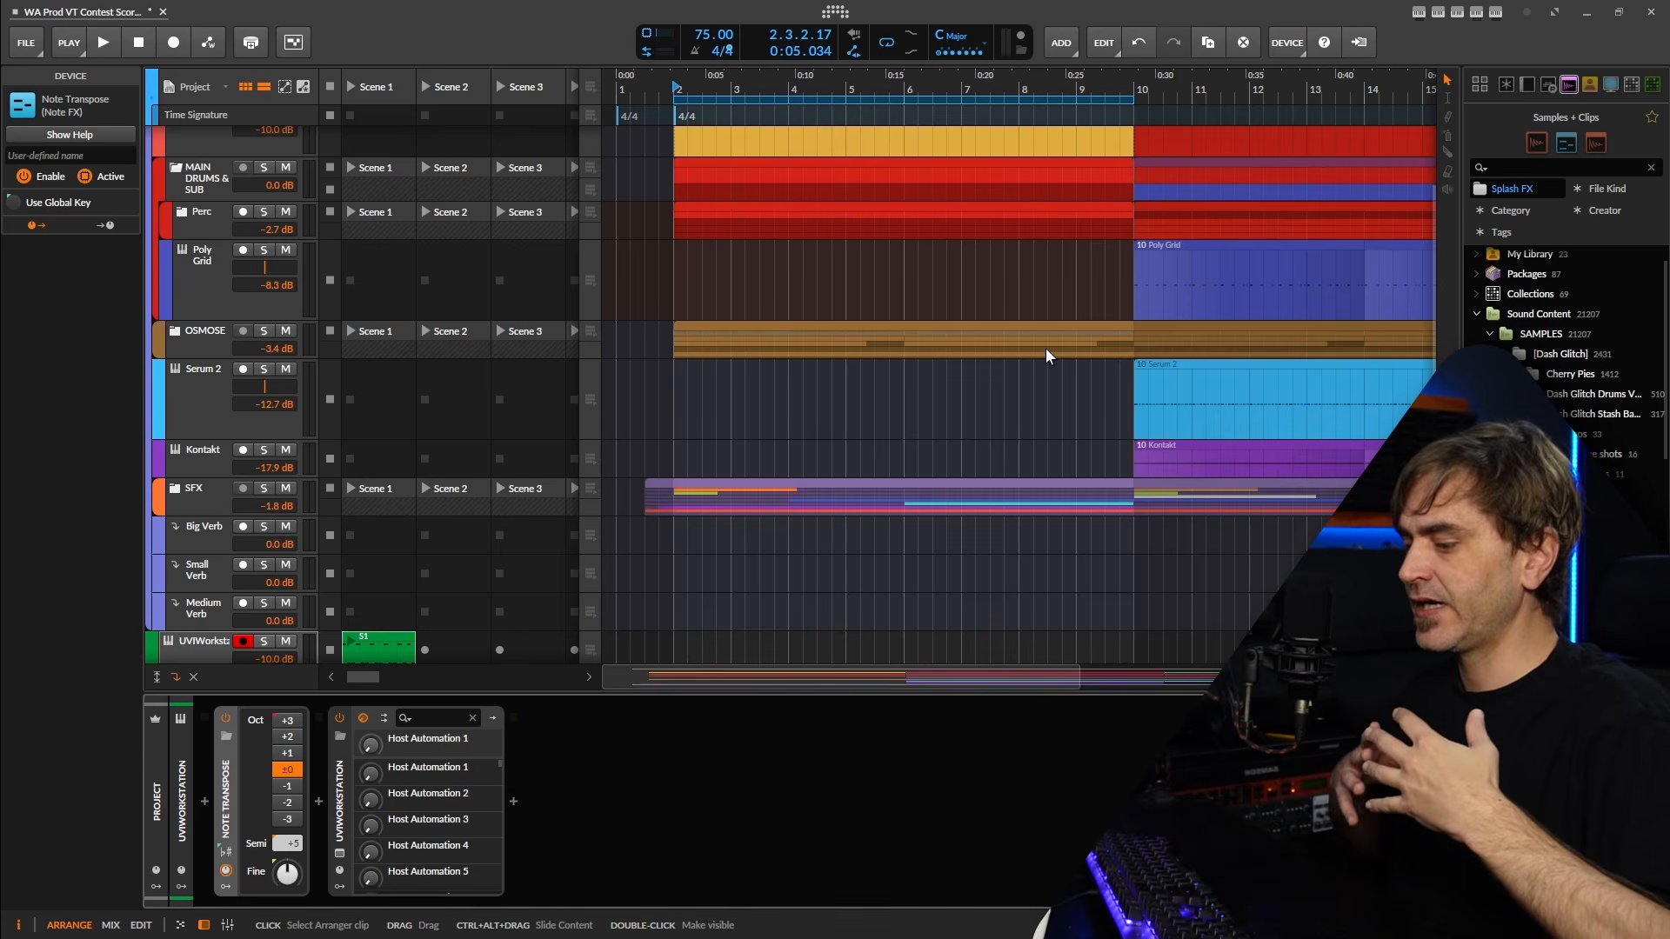
# Place the UVIWorkstation pattern in the arrangement as an 8-bar clip from bar 2 to bar 10 and solo its track.
pyautogui.scroll(-2, 996, 350)
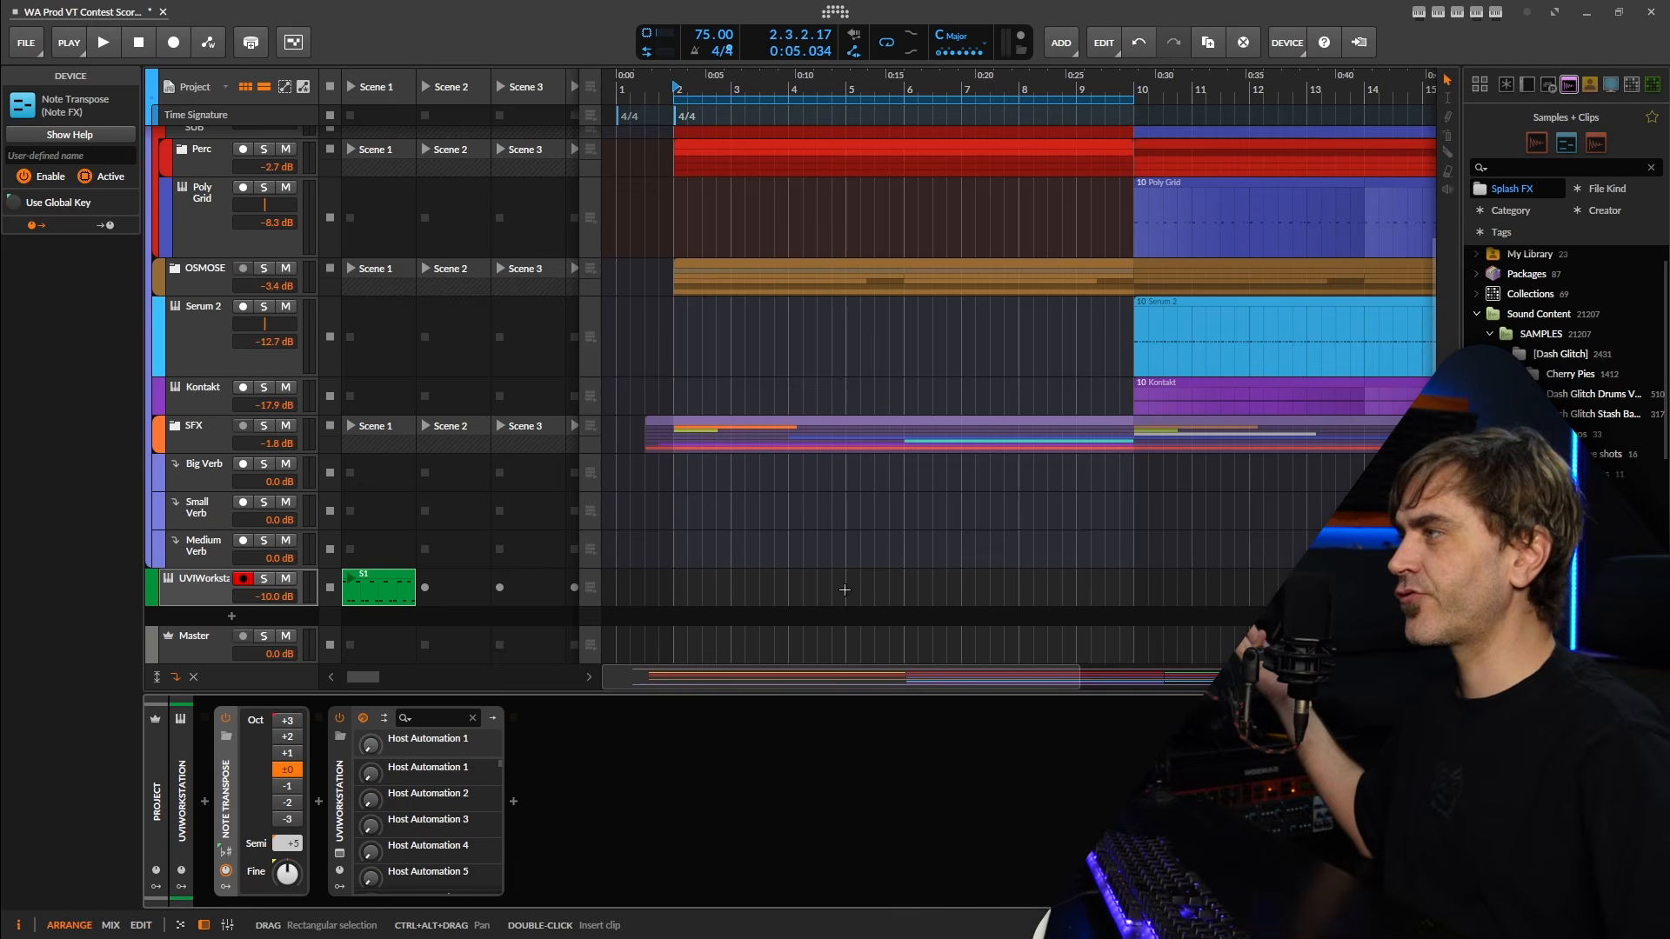
pyautogui.moveTo(675, 579); pyautogui.dragTo(1131, 600)
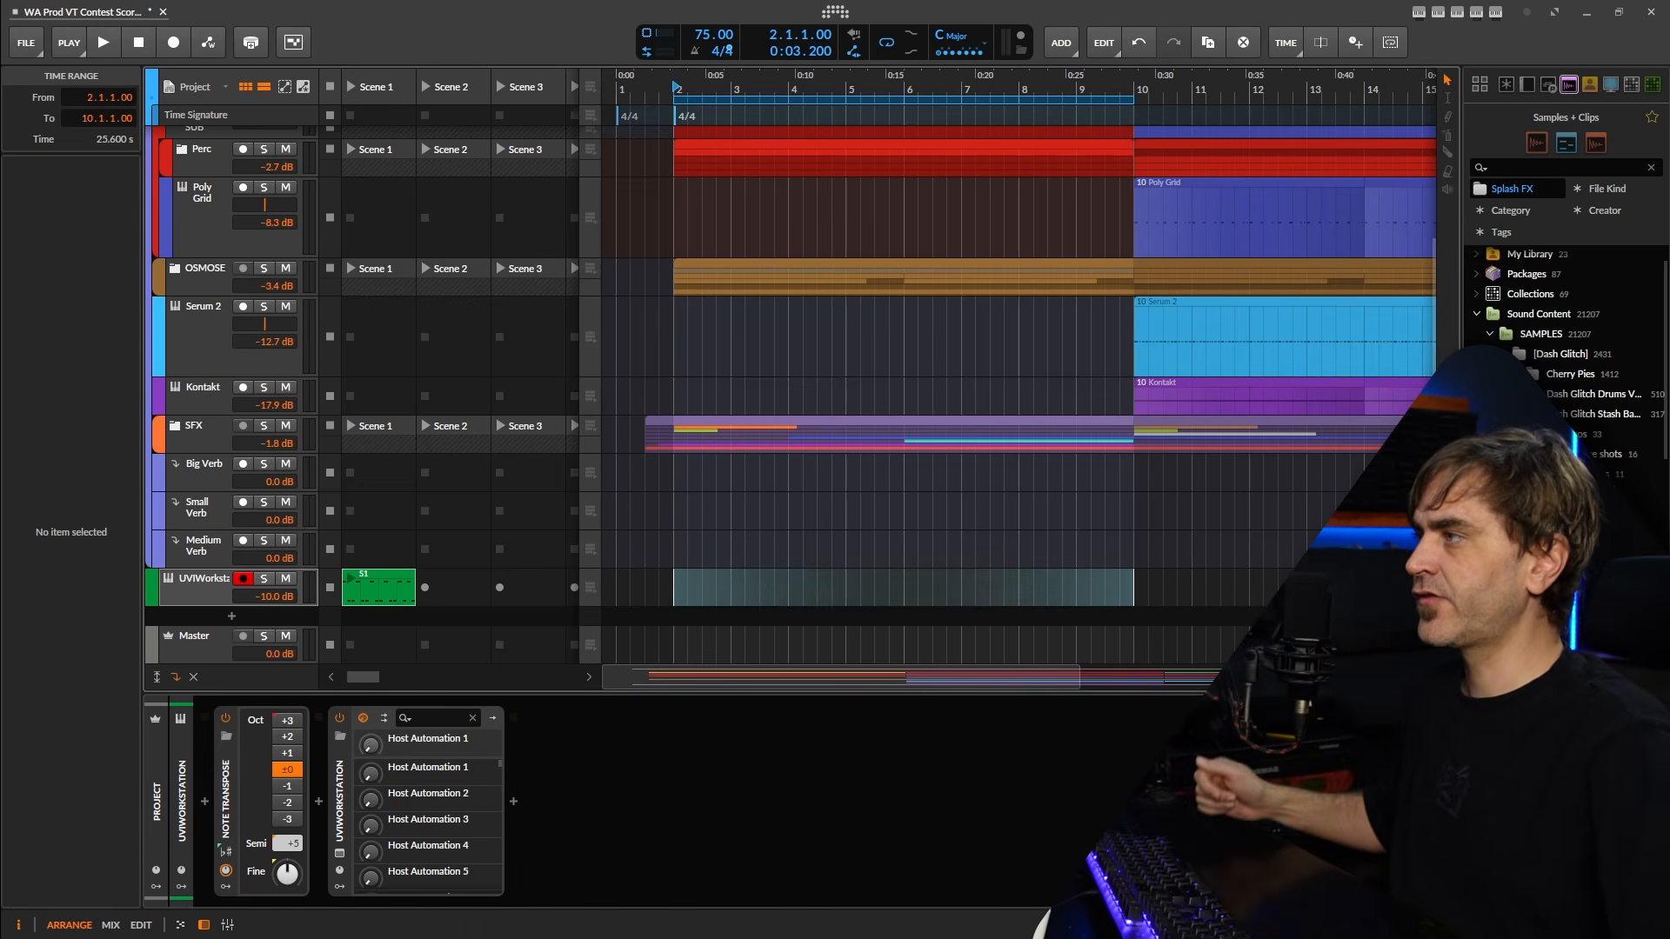
pyautogui.hscroll(3, 1014, 582)
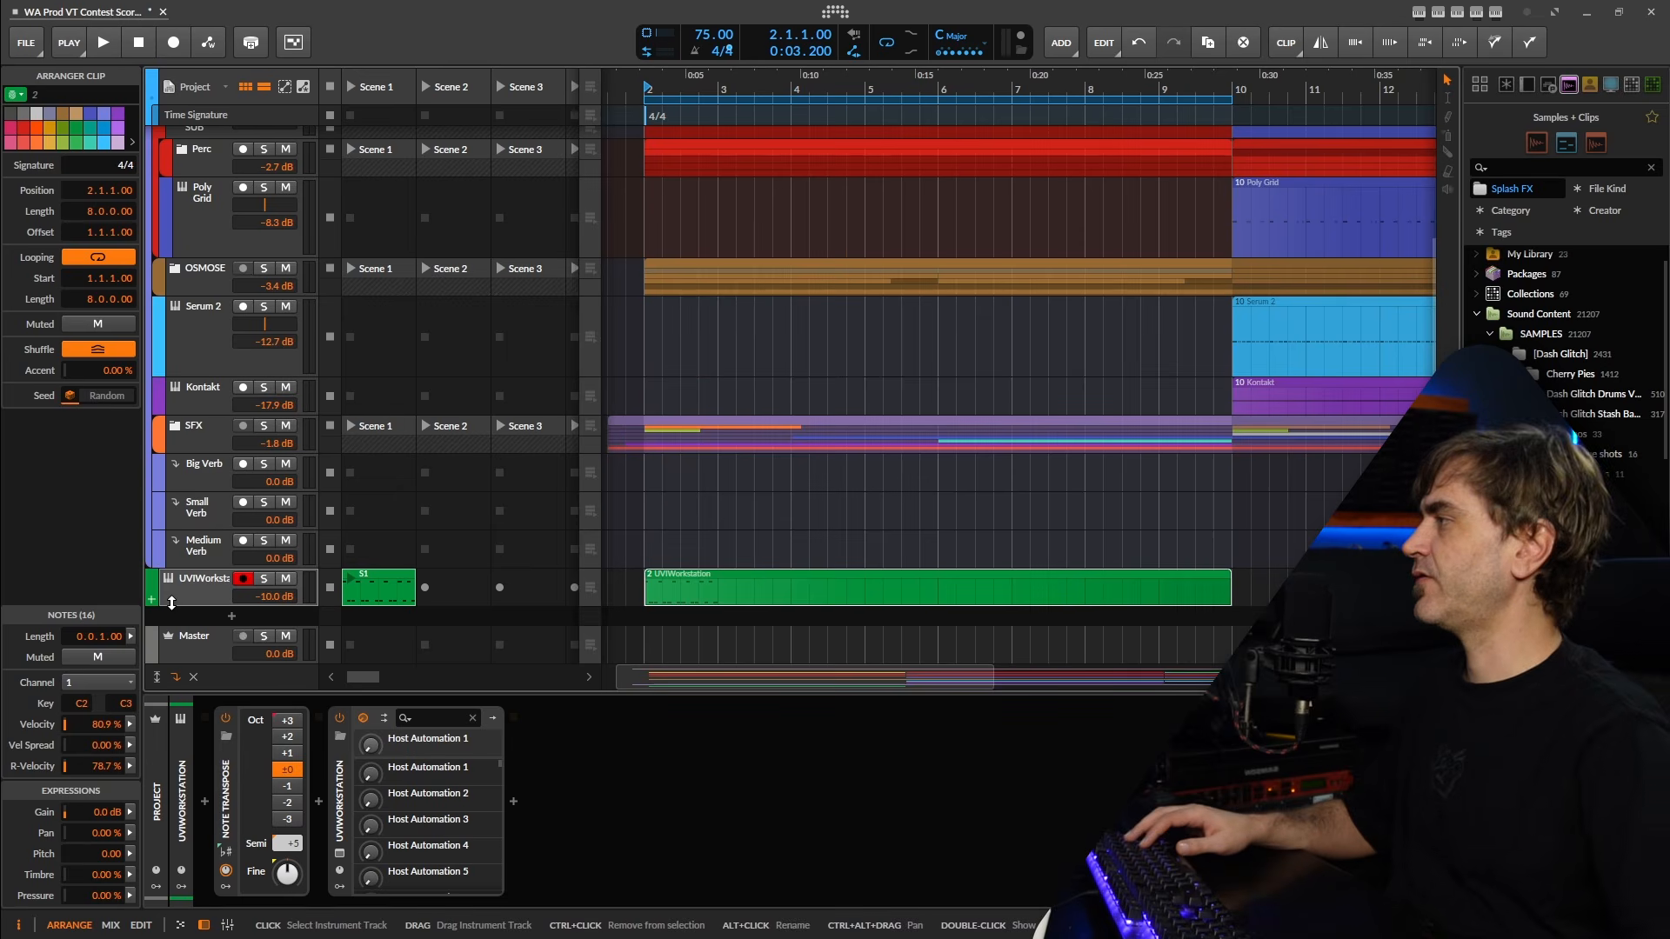
pyautogui.click(192, 605)
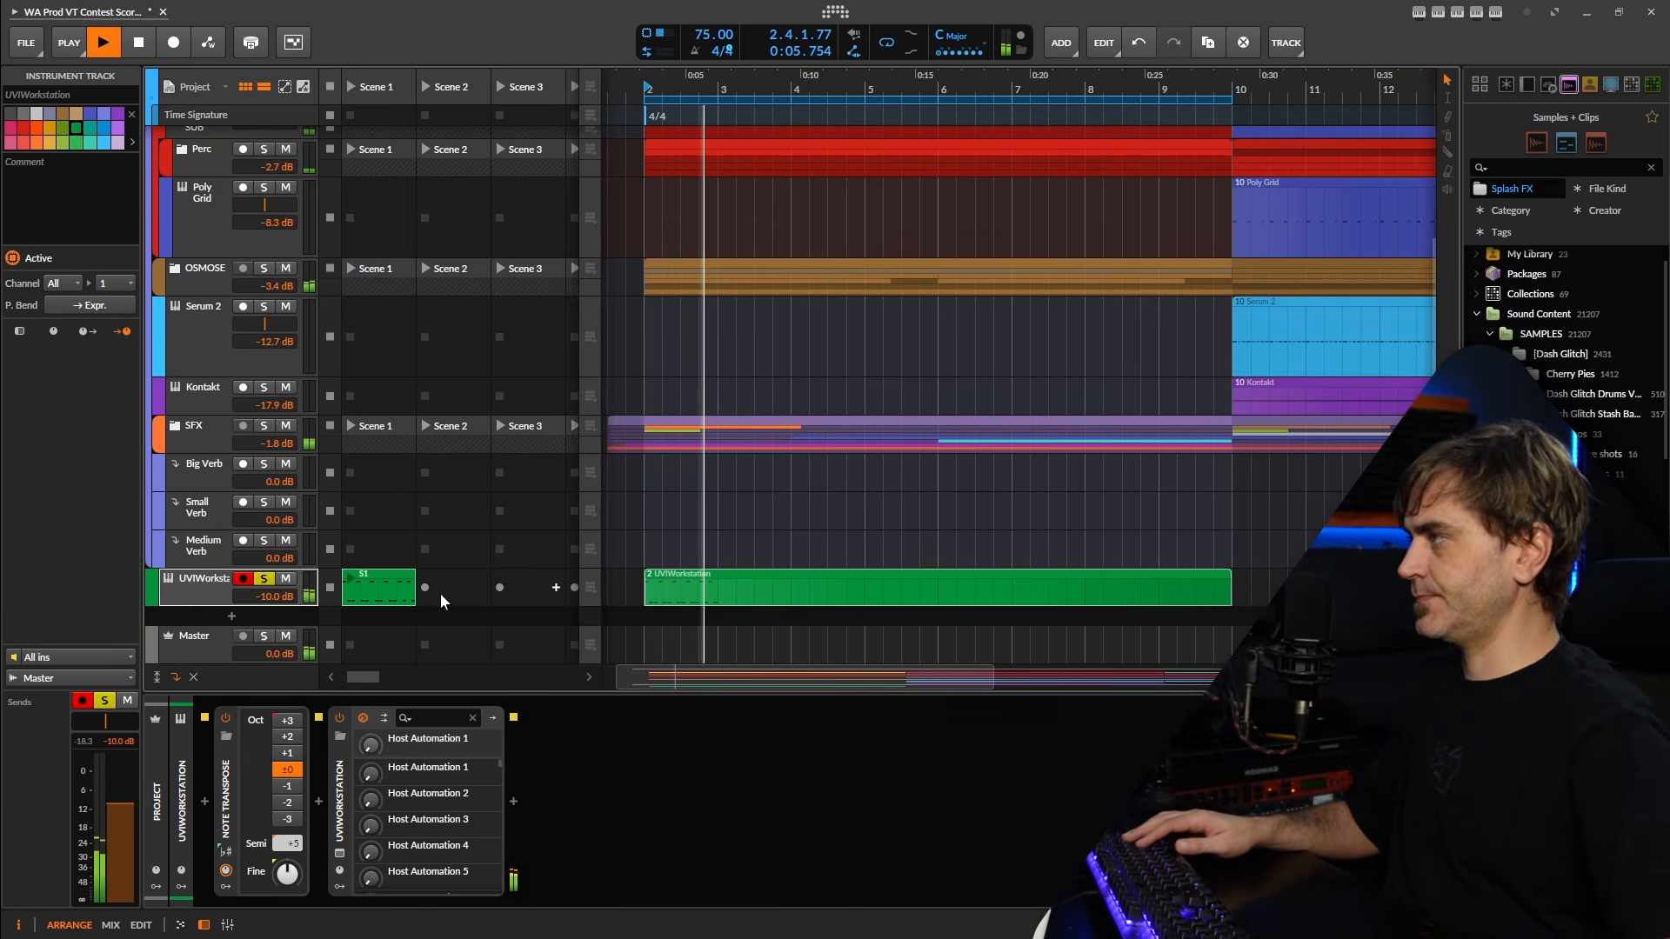
# Raise the C3 note velocities to 100% and lower the C2 note velocities to 70.8% in the UVIWorkstation clip.
pyautogui.doubleClick(756, 588)
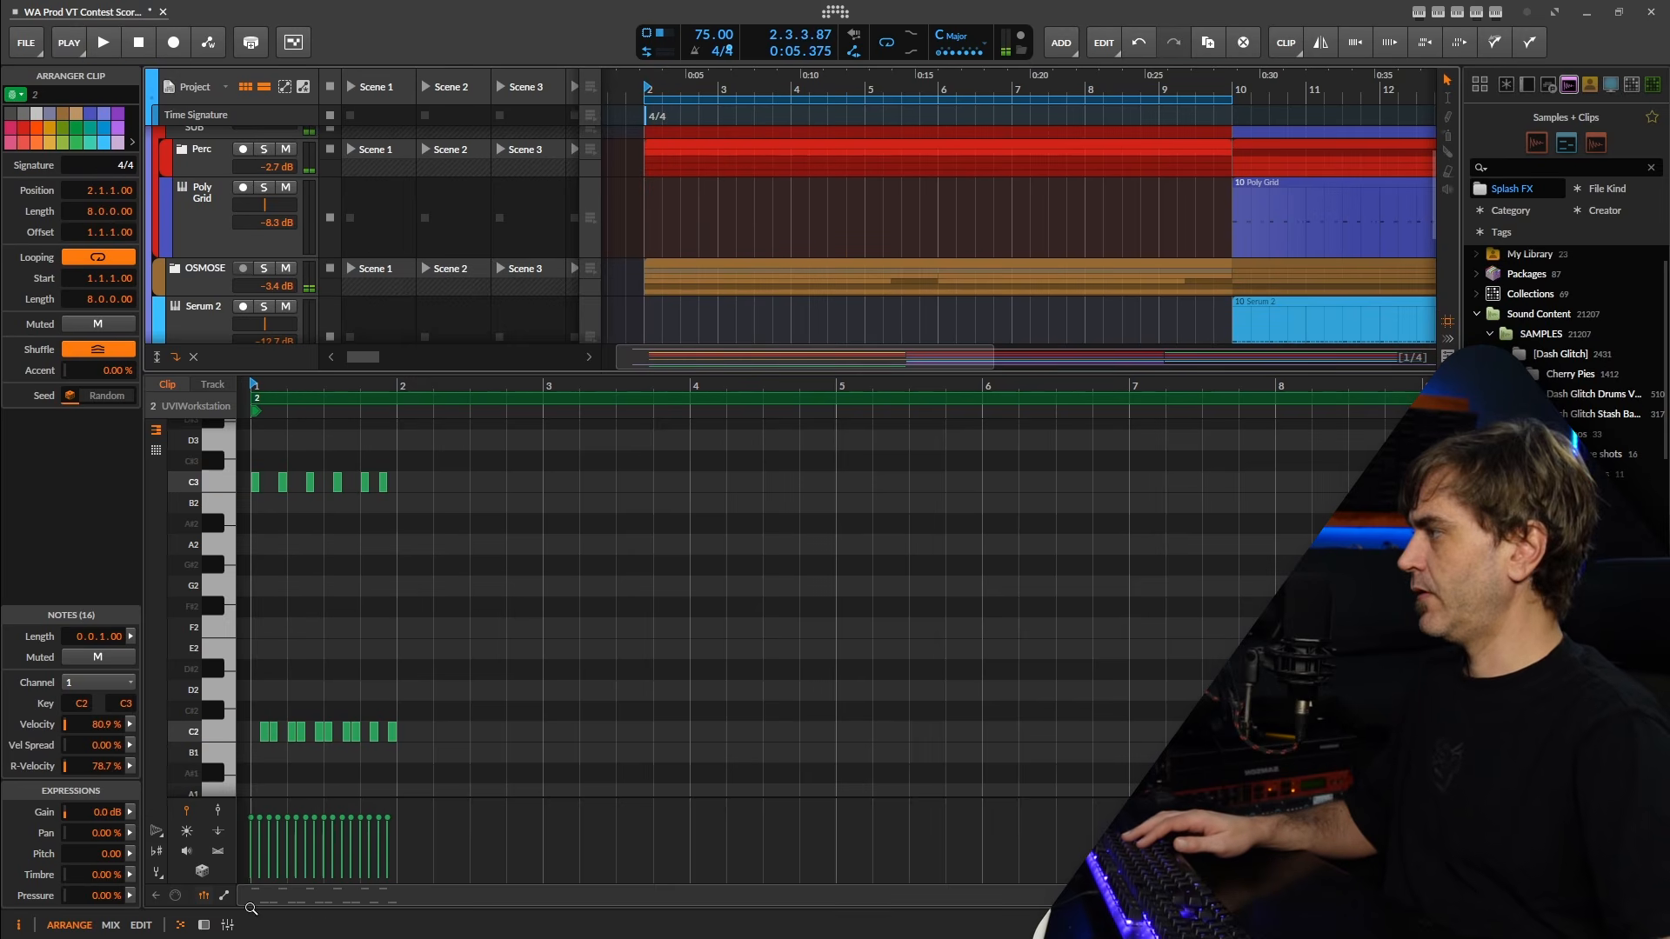
pyautogui.click(200, 926)
pyautogui.press('space')
pyautogui.press('e')
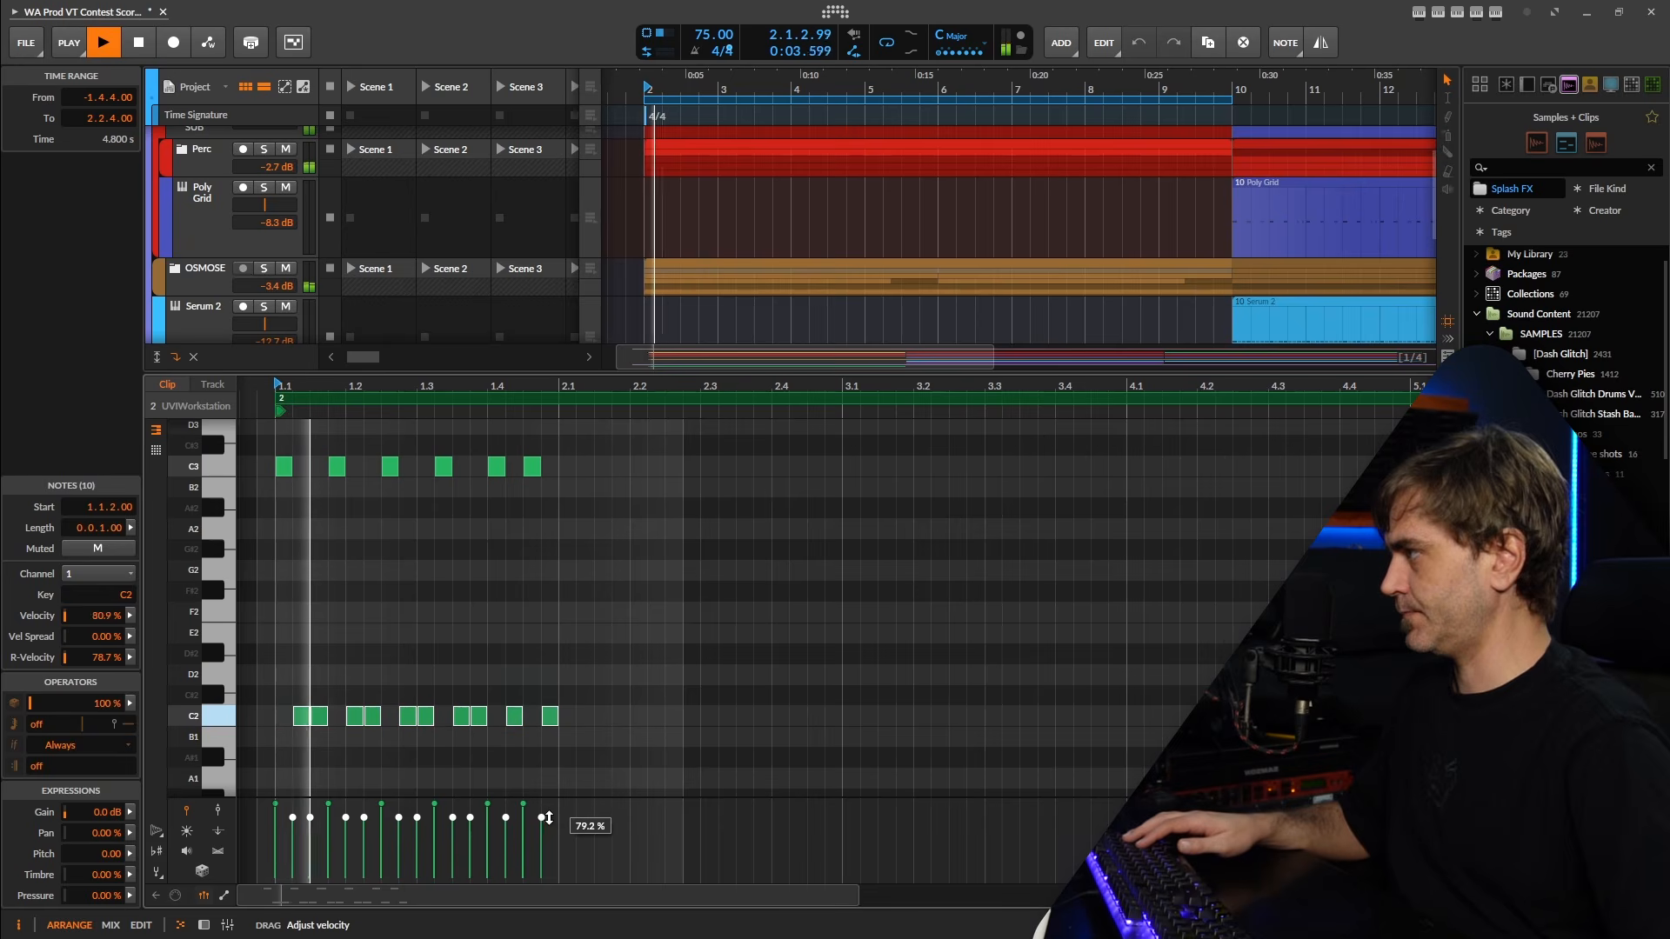
pyautogui.click(585, 687)
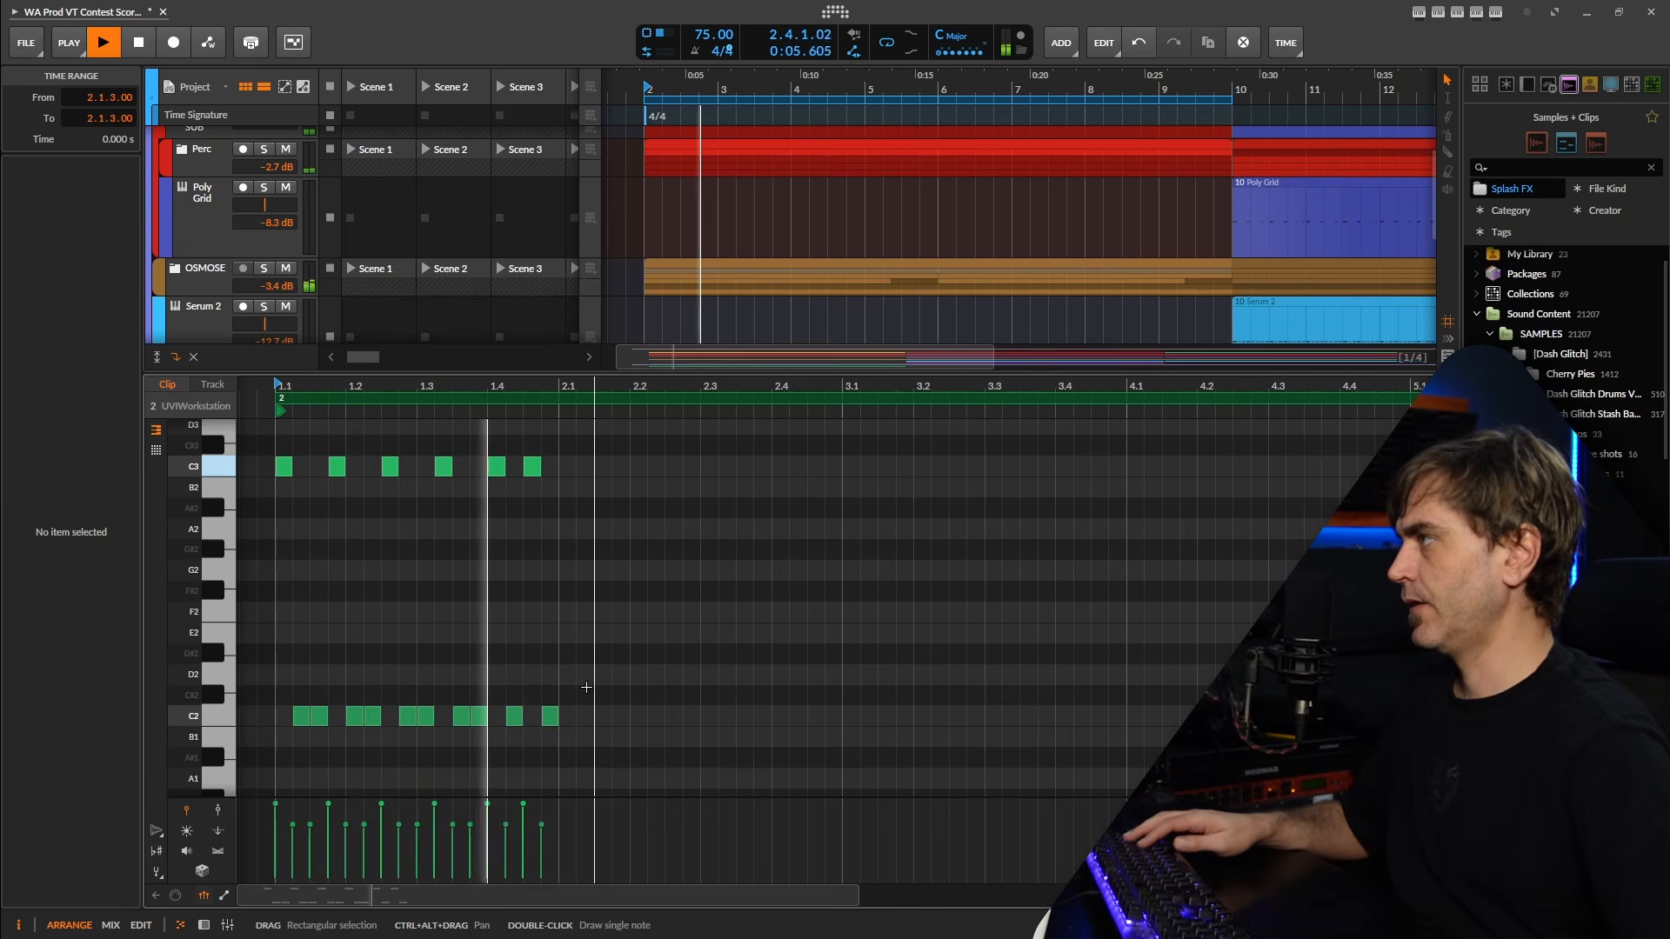
# Duplicate all notes of the UVIWorkstation clip's first bar into its second bar.
pyautogui.moveTo(557, 435); pyautogui.dragTo(282, 765)
pyautogui.scroll(1, 730, 681)
pyautogui.scroll(-2, 730, 668)
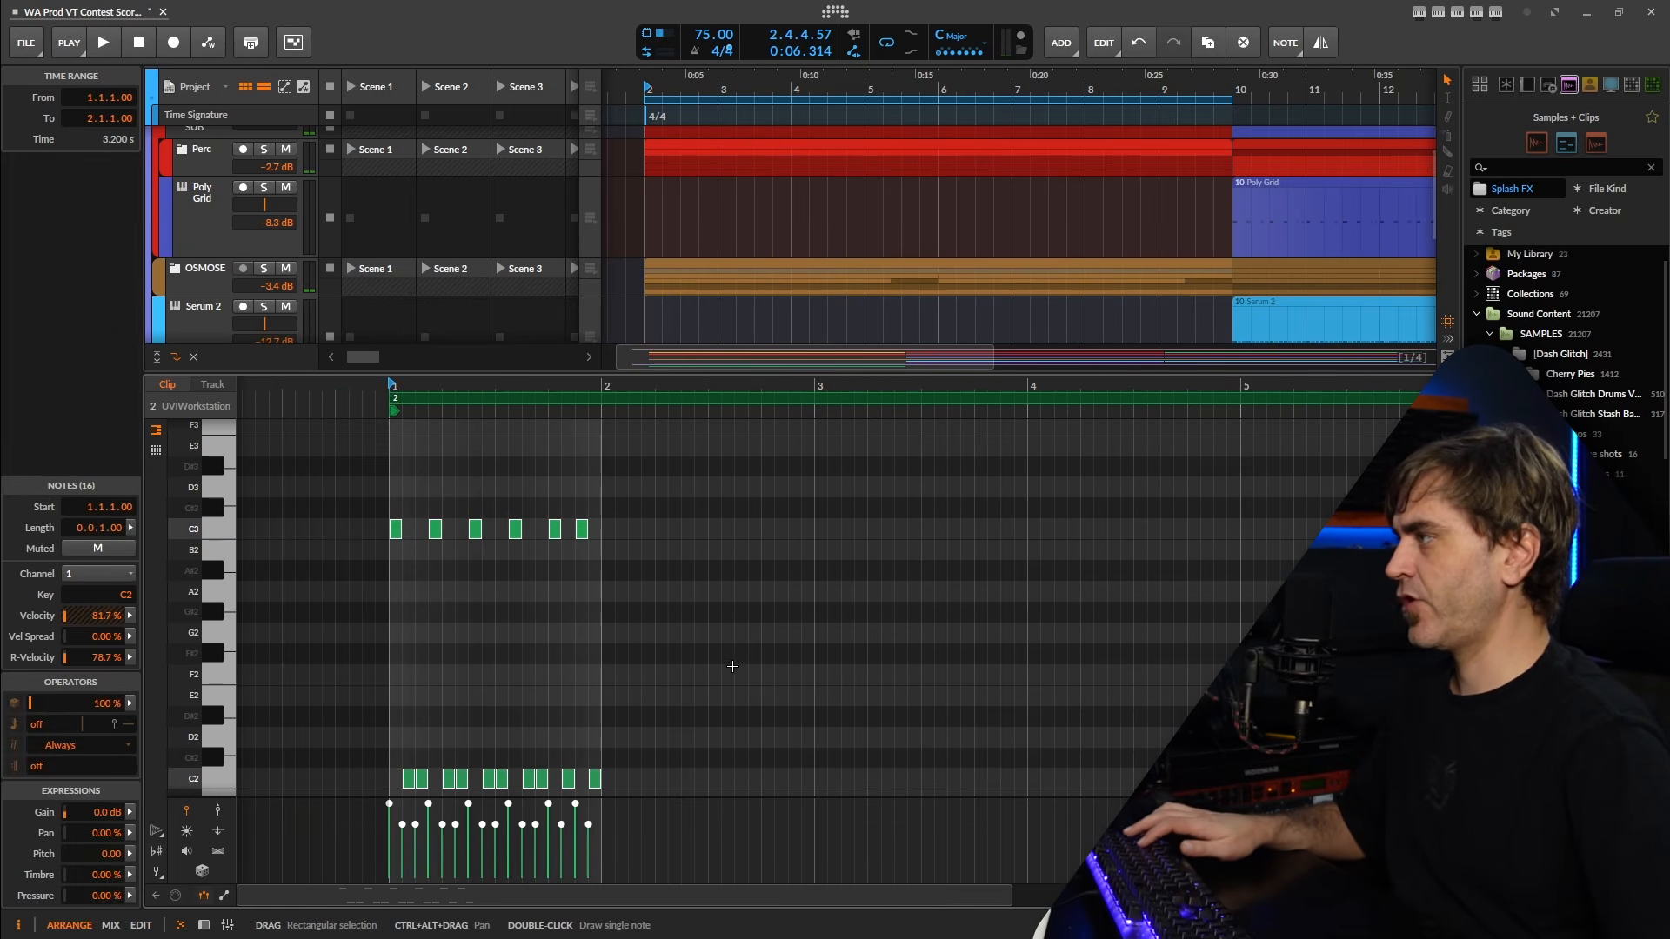
pyautogui.moveTo(779, 682); pyautogui.dragTo(641, 681)
pyautogui.hotkey('ctrl', 'd')
pyautogui.click(615, 682)
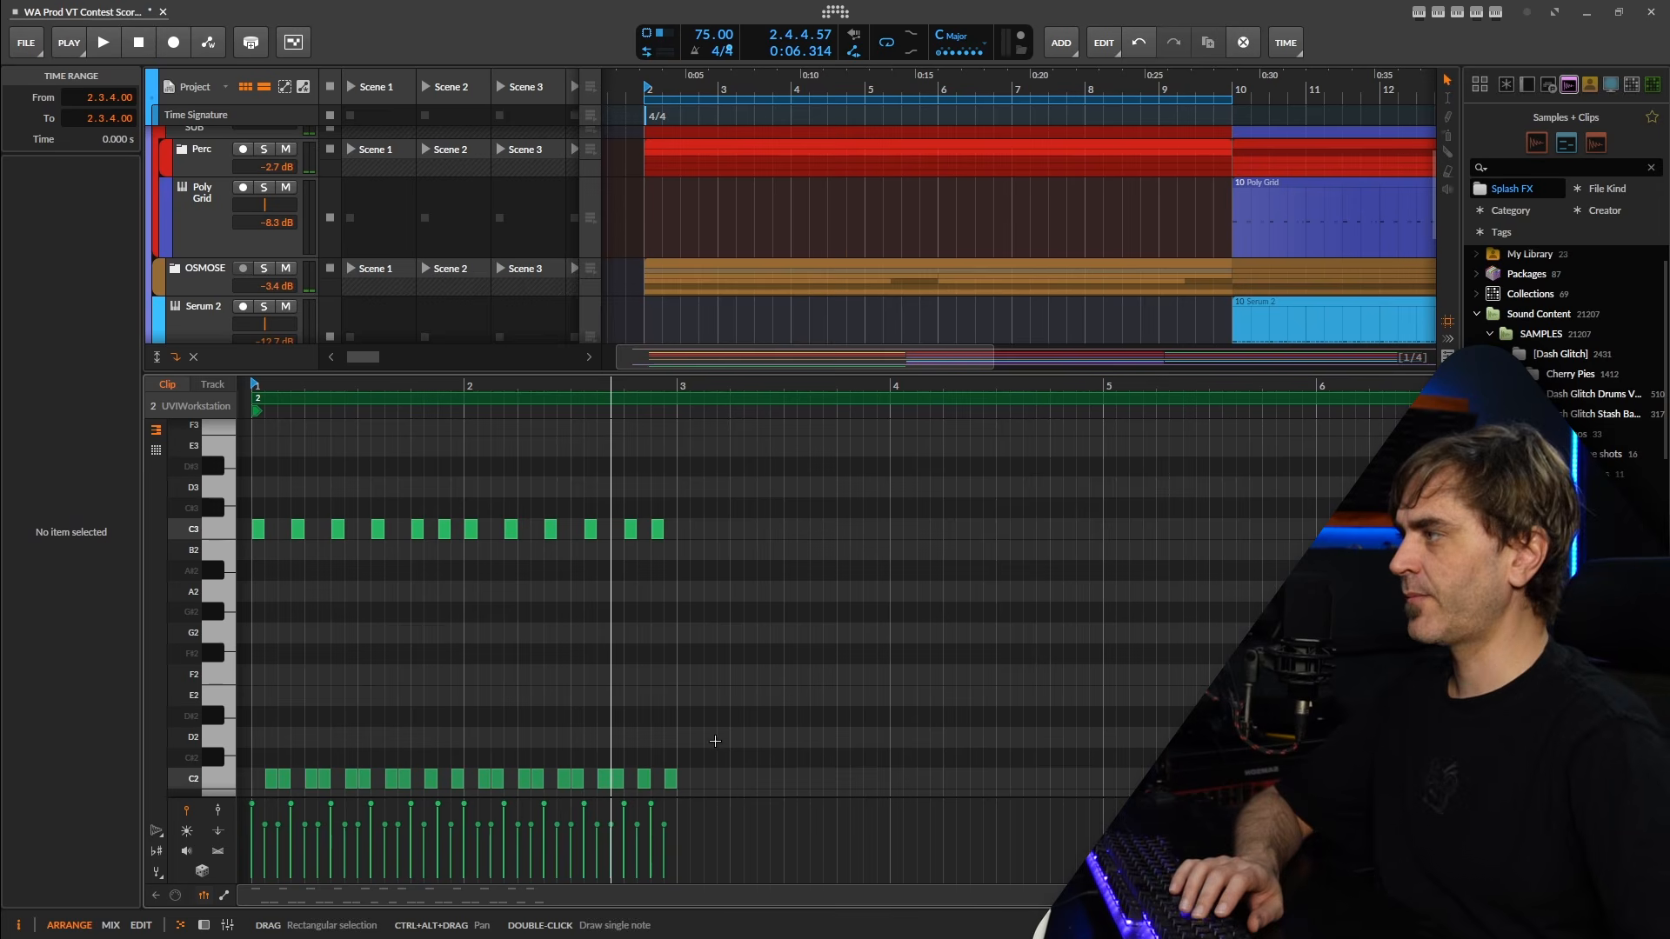
# Transpose the second bar's C3 notes up to D3 and play back the two-bar pattern.
pyautogui.hscroll(-3, 630, 738)
pyautogui.moveTo(809, 708); pyautogui.dragTo(374, 779)
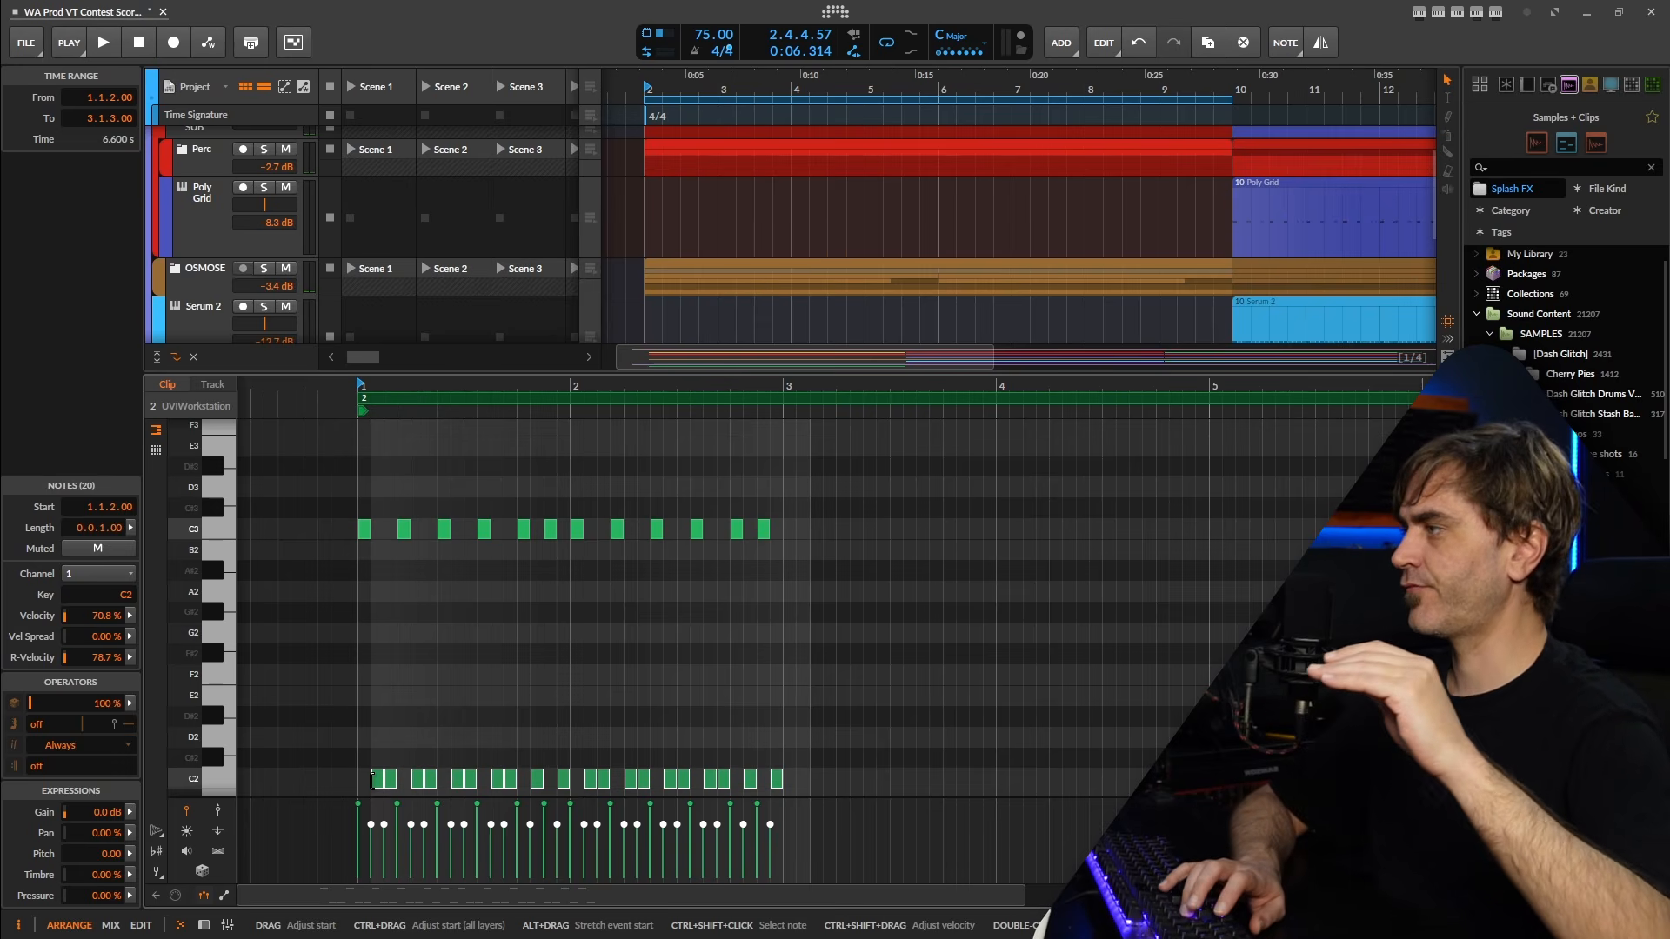
pyautogui.click(834, 490)
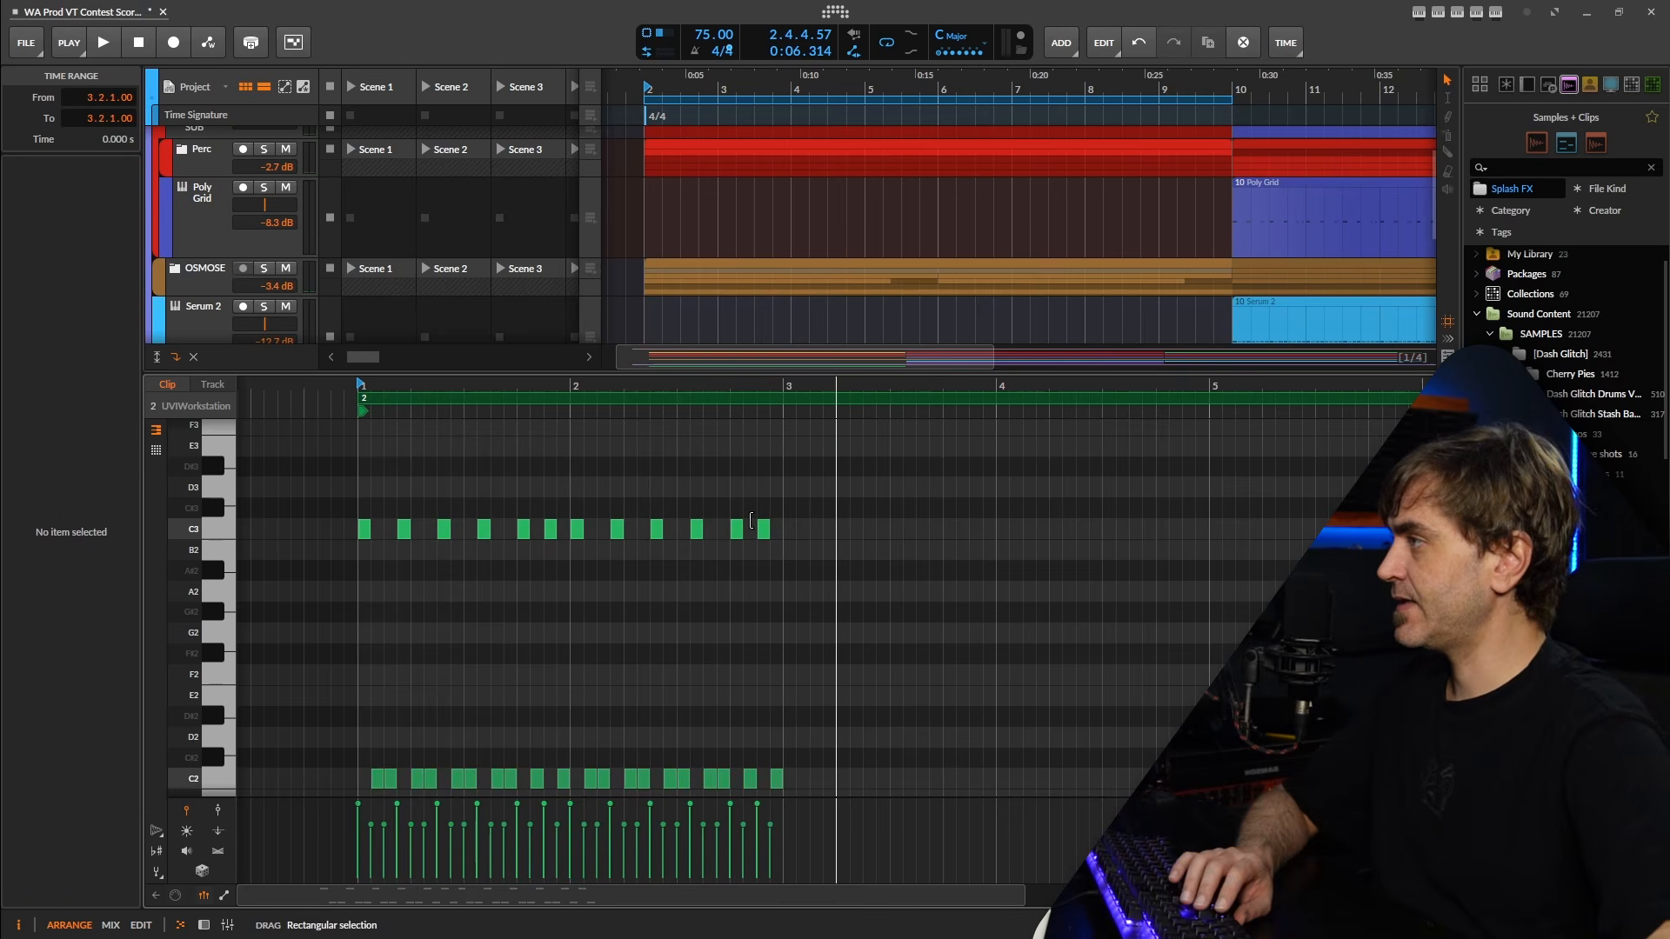
pyautogui.moveTo(782, 501); pyautogui.dragTo(554, 621)
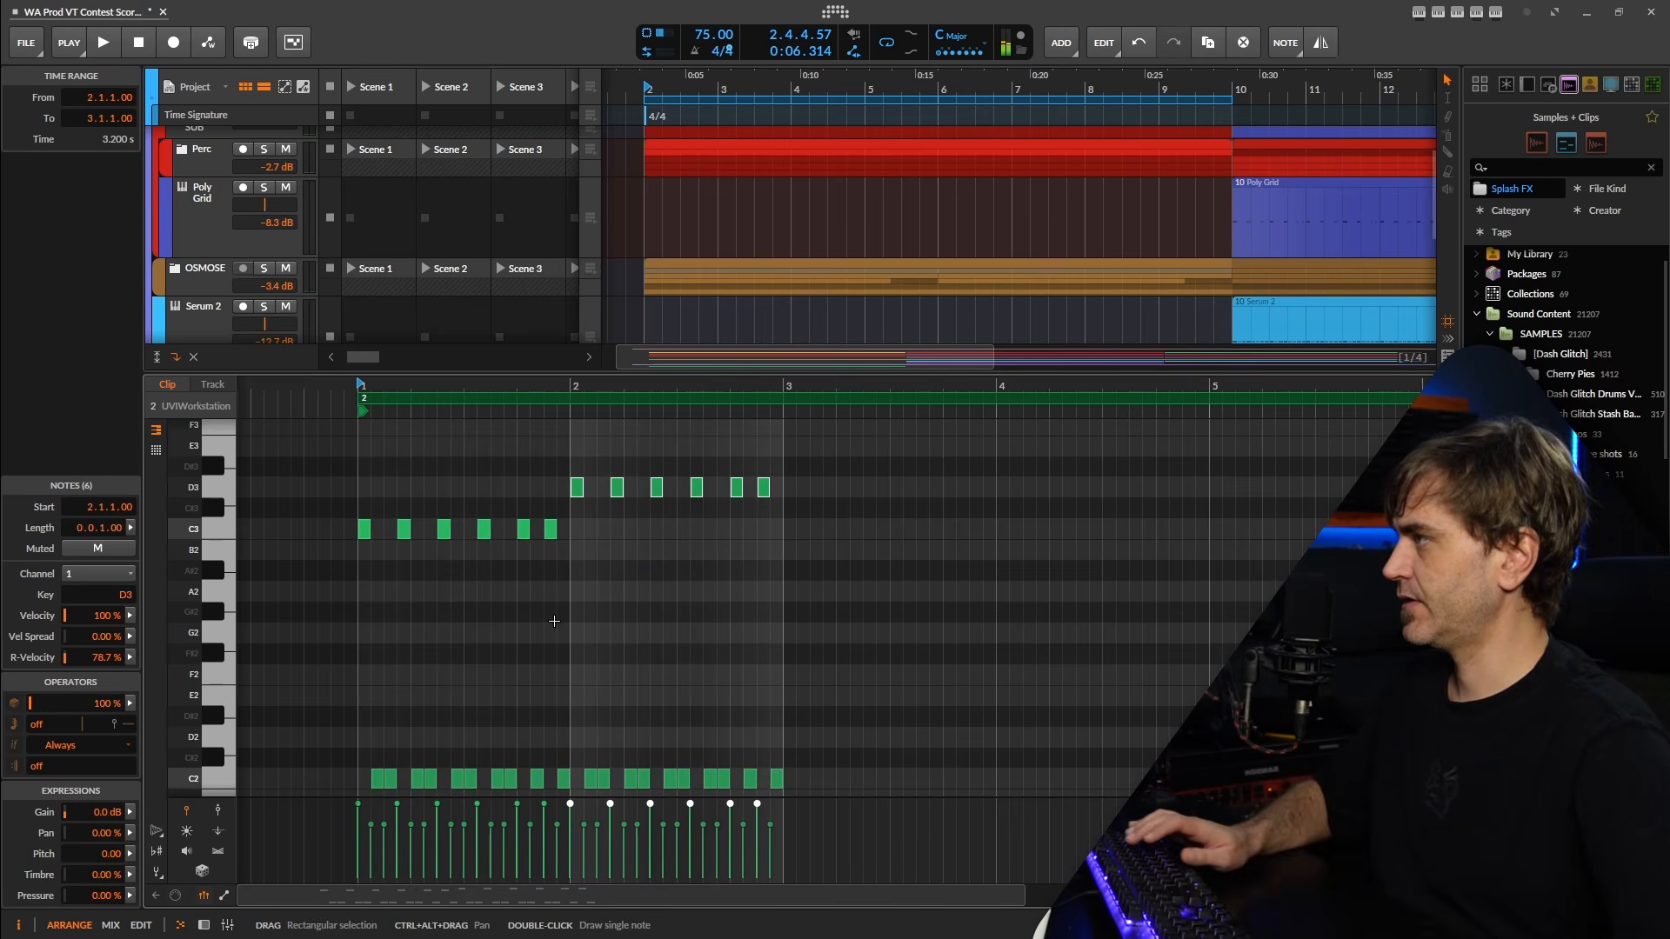
pyautogui.press('space')
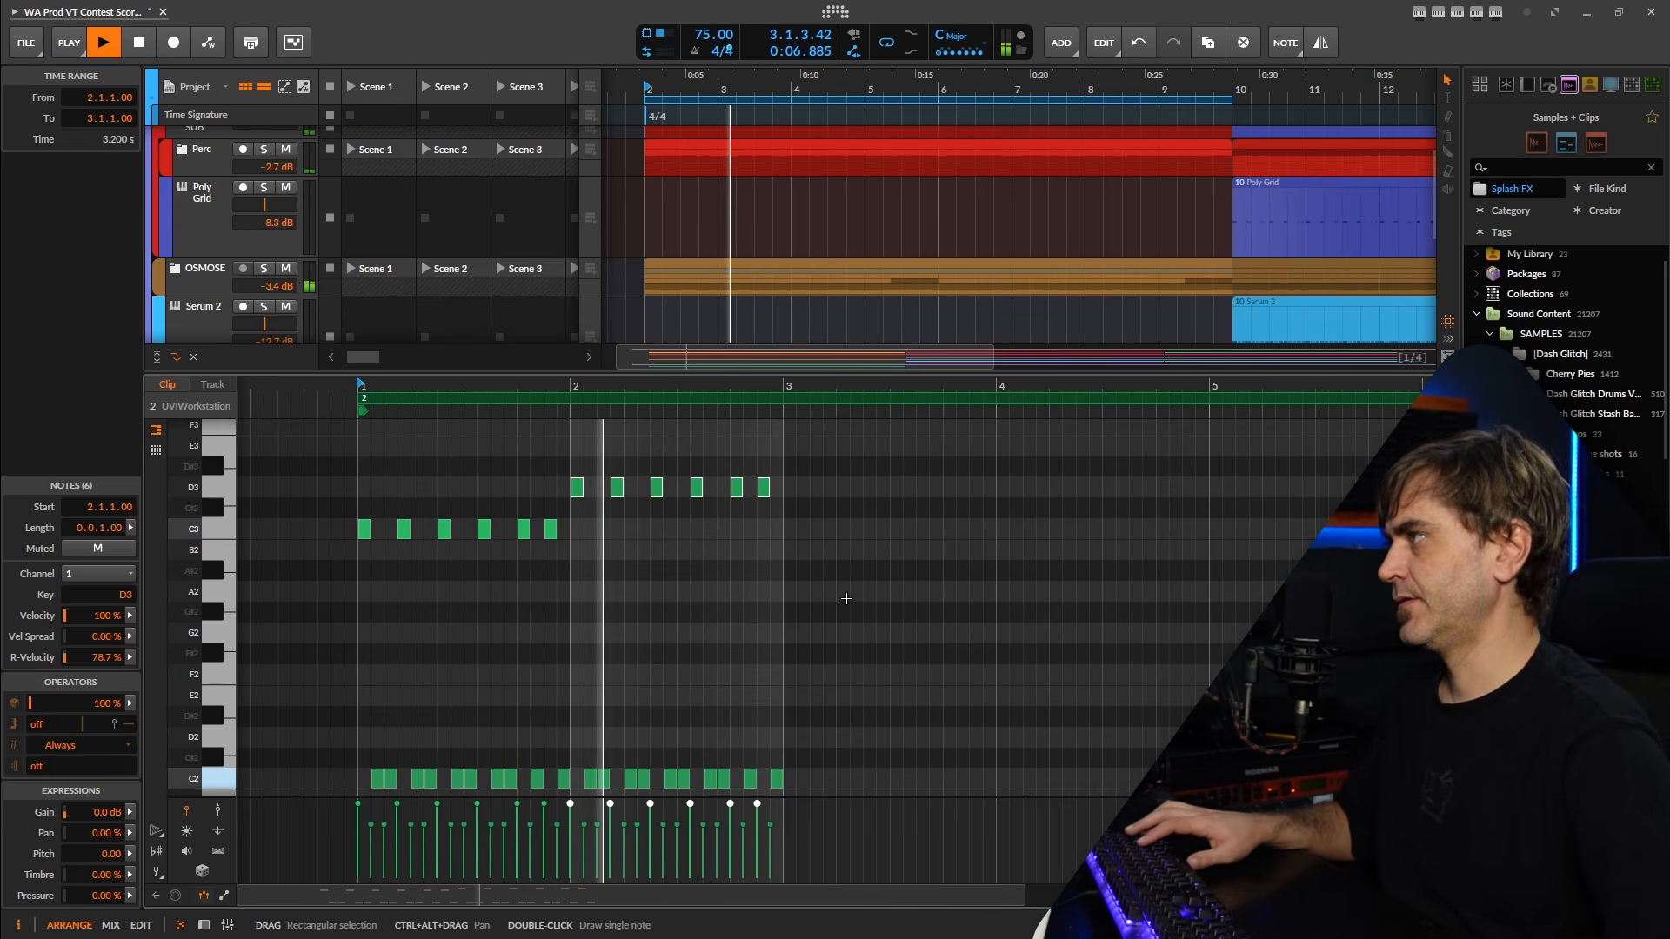
pyautogui.scroll(-2, 846, 598)
pyautogui.moveTo(846, 599); pyautogui.dragTo(774, 598)
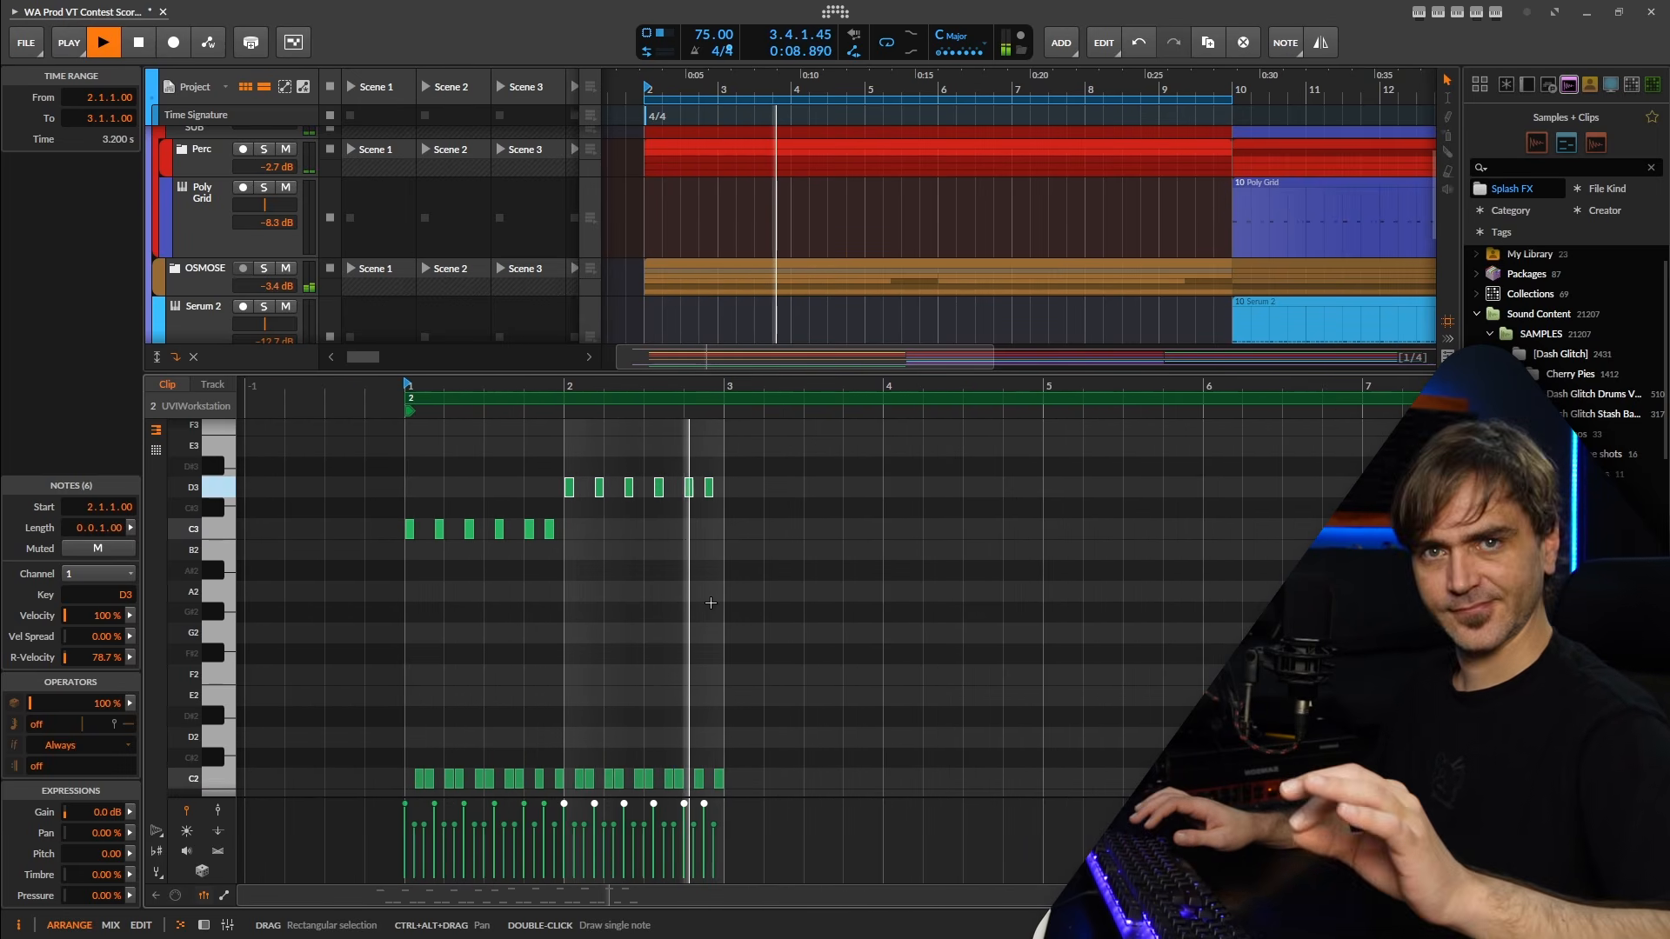
pyautogui.press('space')
pyautogui.click(746, 447)
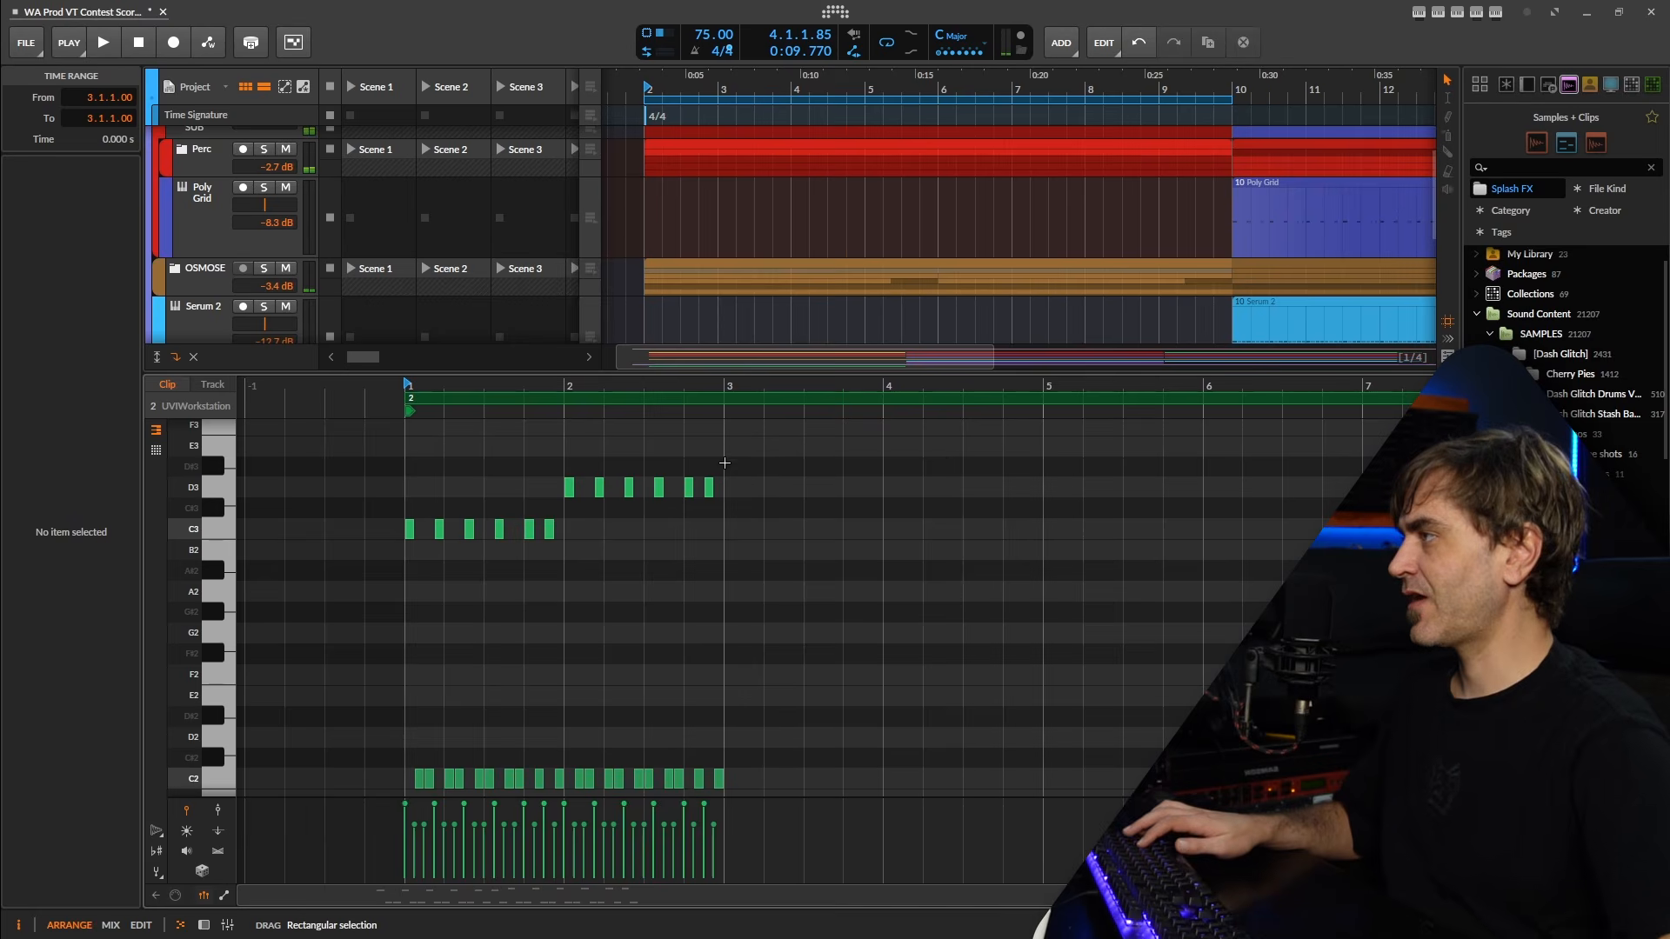
# Duplicate the second bar's notes into bar 3 and transpose the copied D3 notes up to D#3.
pyautogui.moveTo(727, 458); pyautogui.dragTo(566, 788)
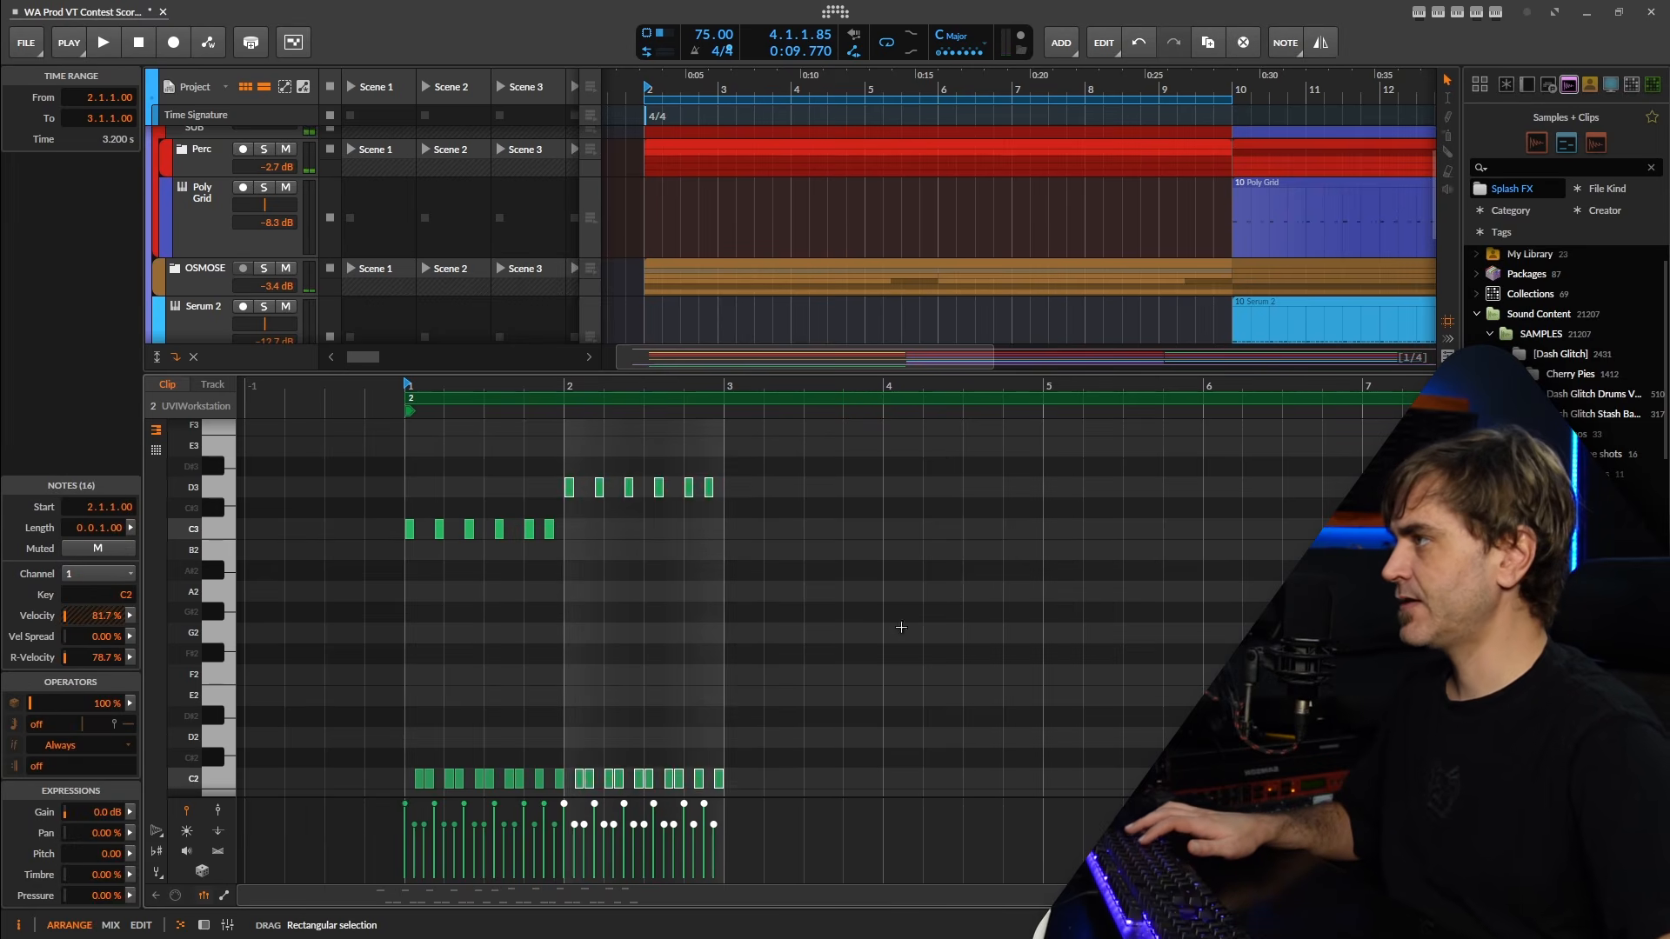
pyautogui.scroll(-5, 661, 565)
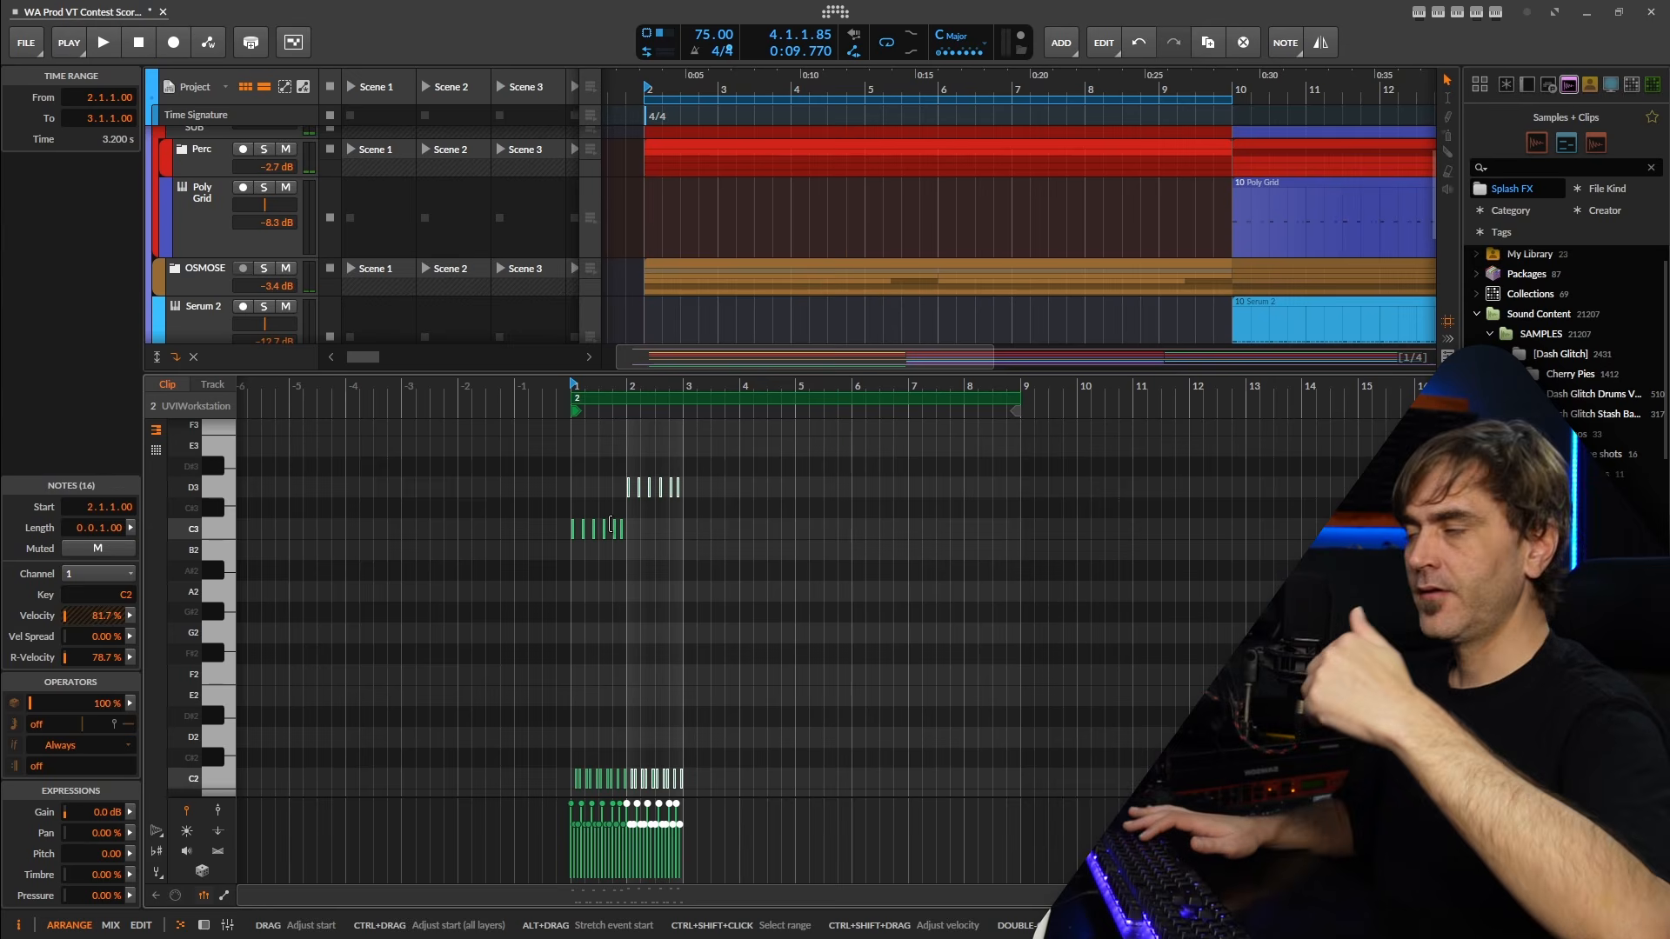
pyautogui.scroll(3, 719, 614)
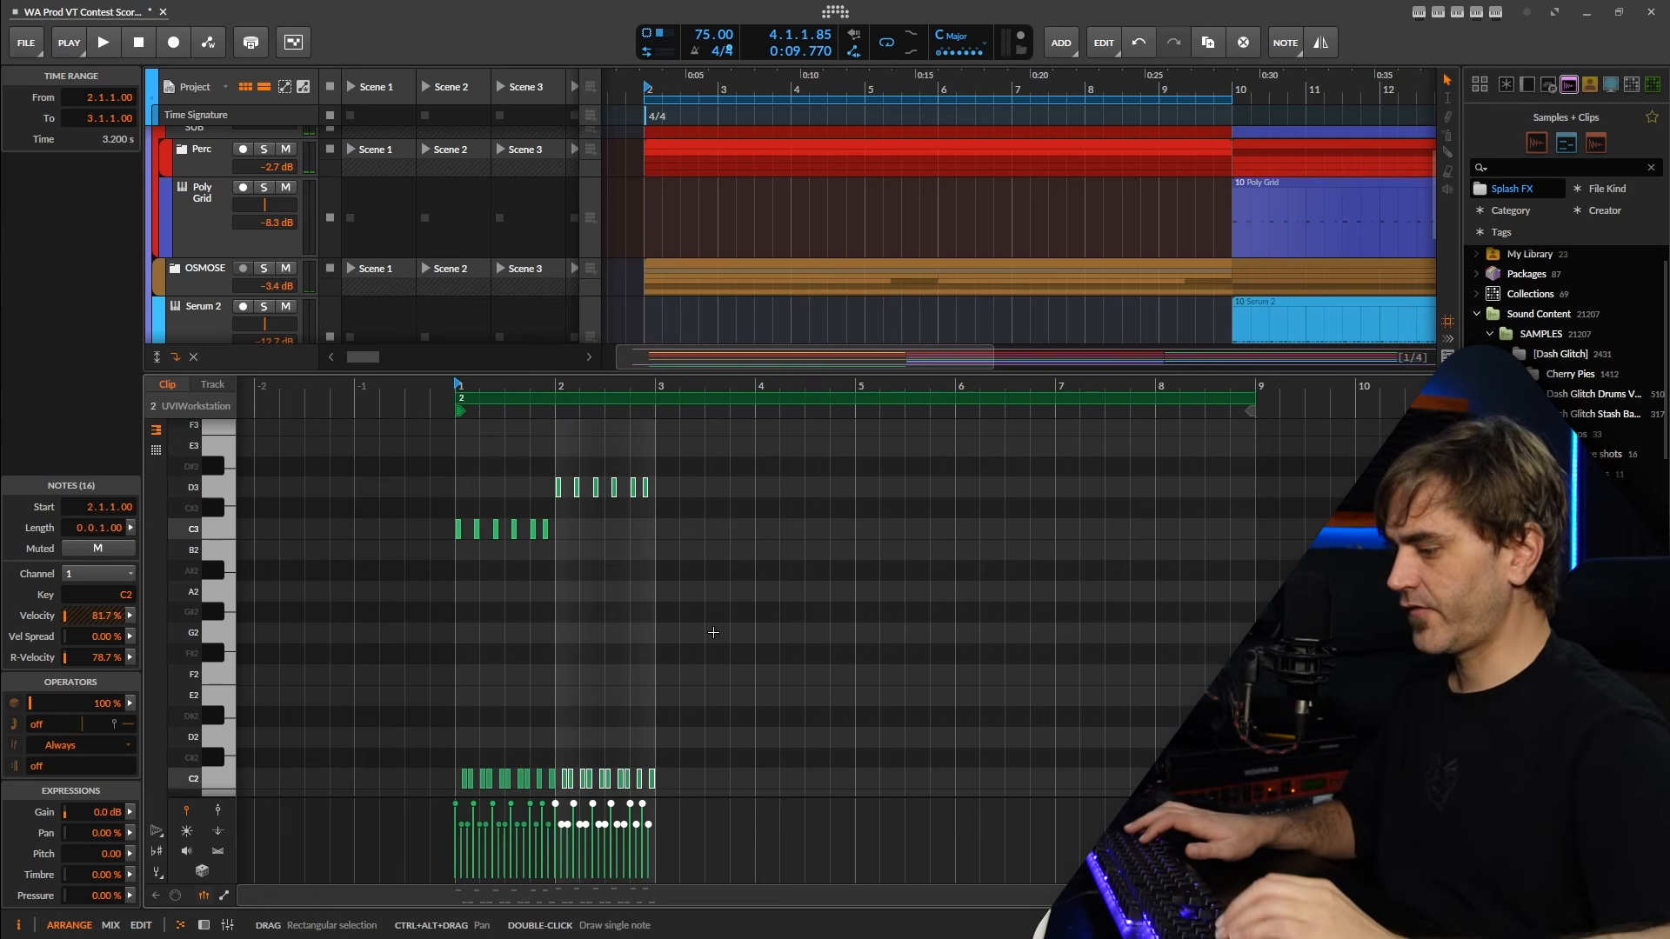
pyautogui.hotkey('ctrl', 'd')
pyautogui.scroll(1, 712, 628)
pyautogui.moveTo(853, 499); pyautogui.dragTo(660, 616)
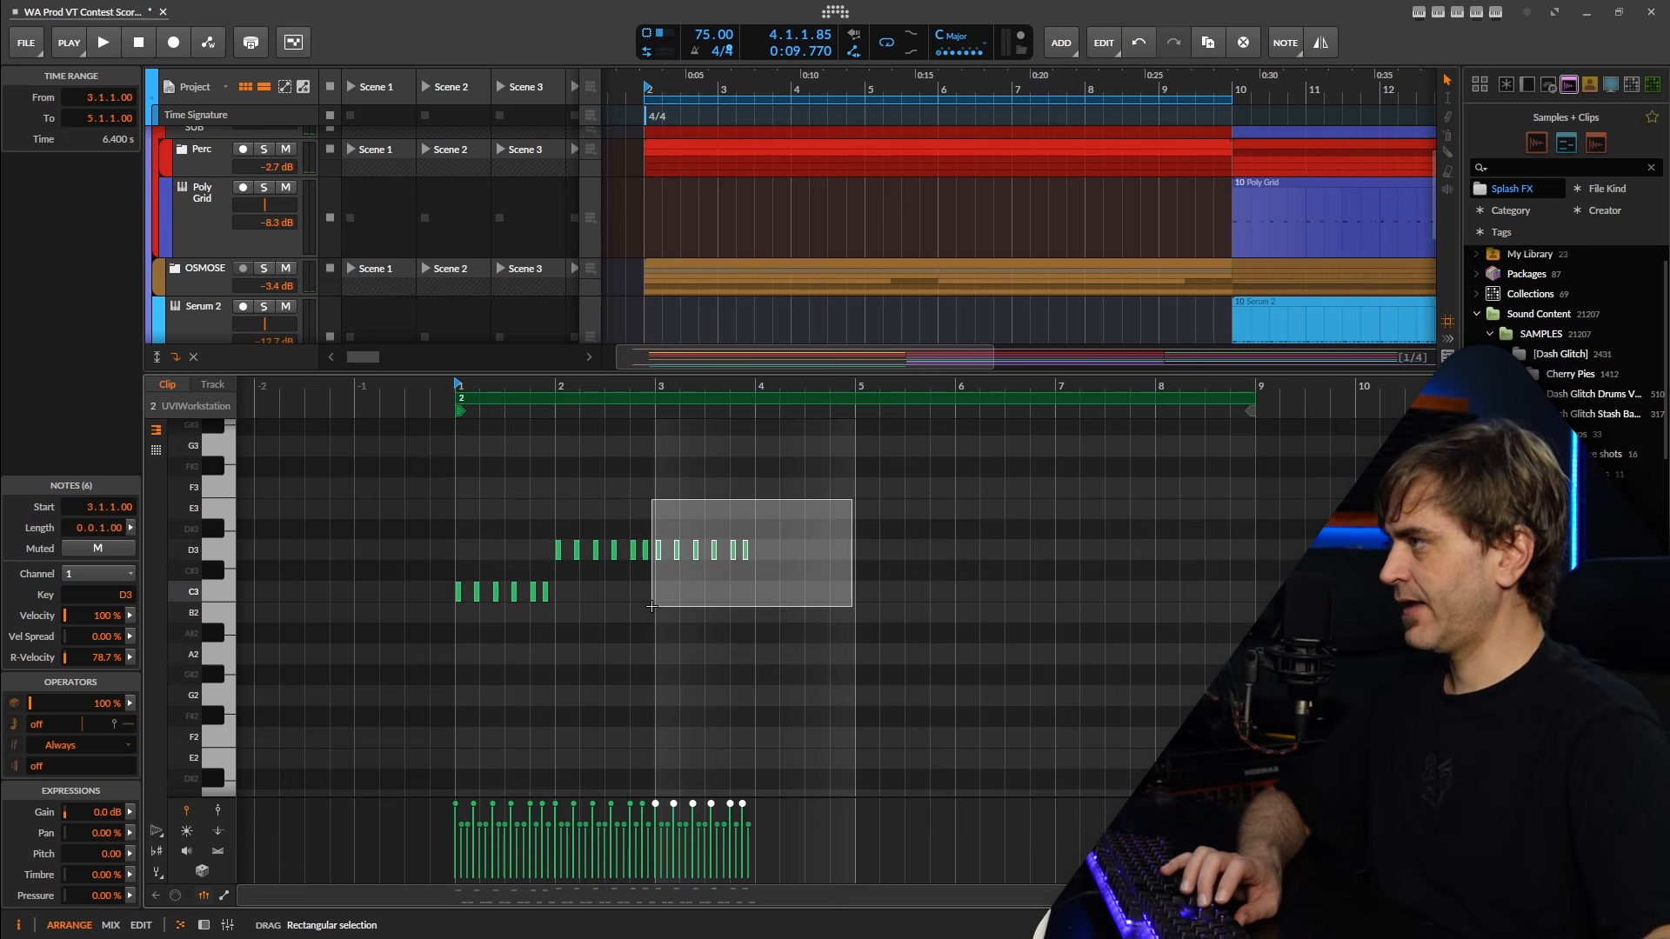
pyautogui.press('Up')
pyautogui.click(635, 667)
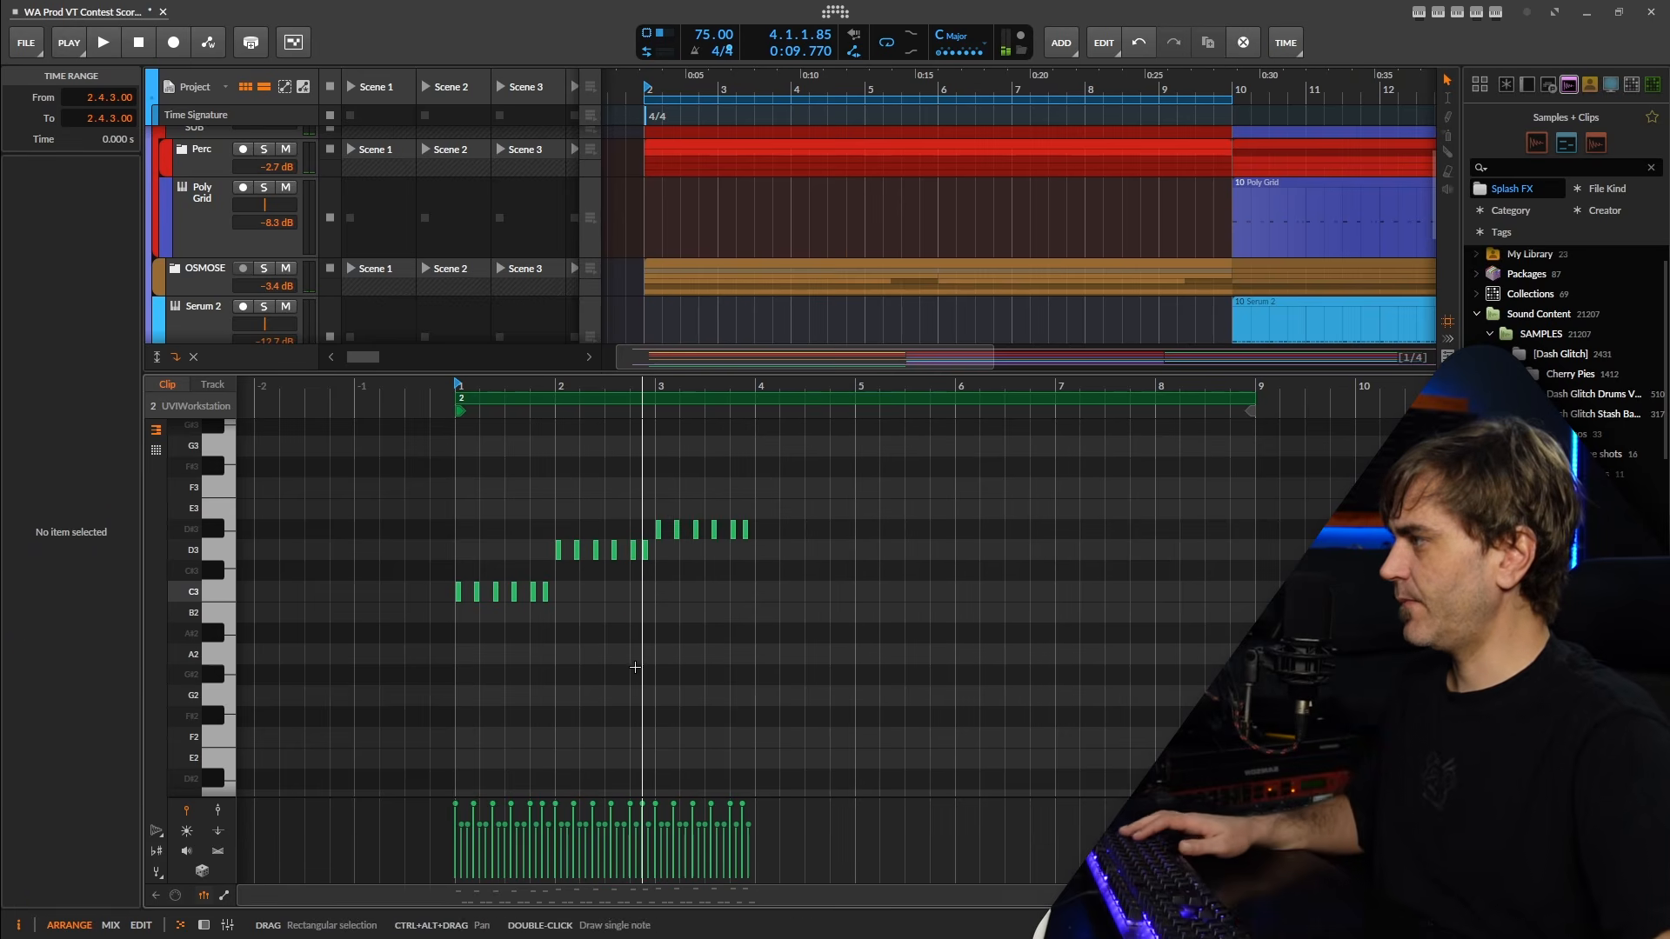
# Unsolo the UVIWorkstation track, play the arrangement from bar 9 and move the 8-bar loop region to start at bar 10.
pyautogui.click(204, 926)
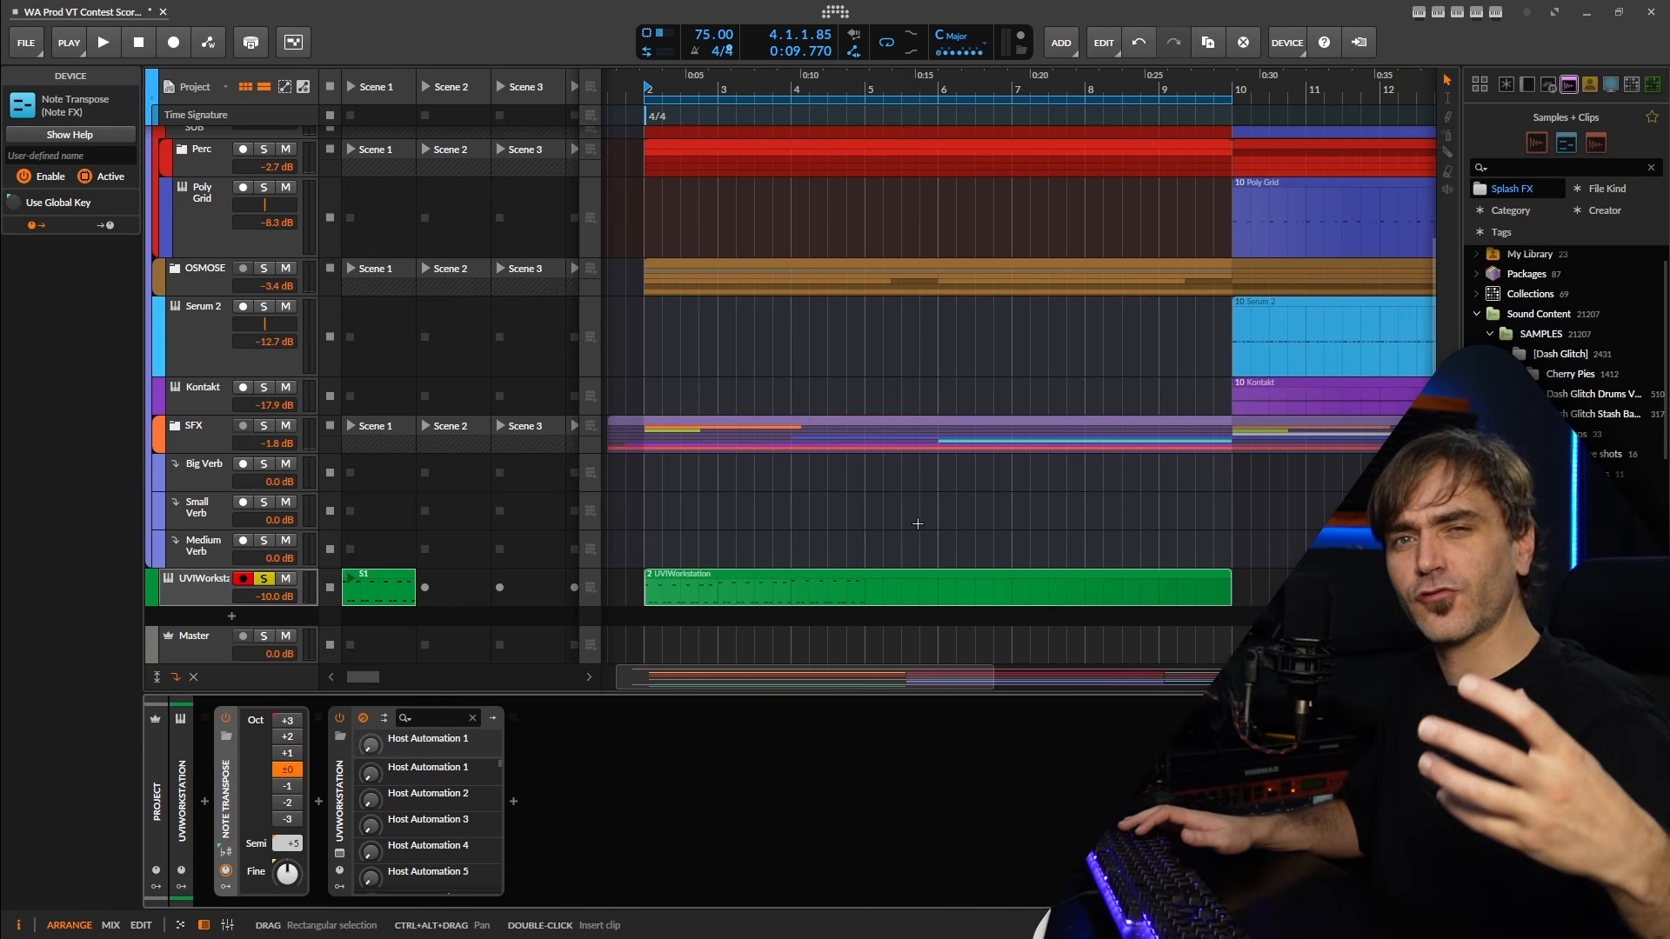
pyautogui.scroll(-1, 849, 410)
pyautogui.hscroll(1, 817, 425)
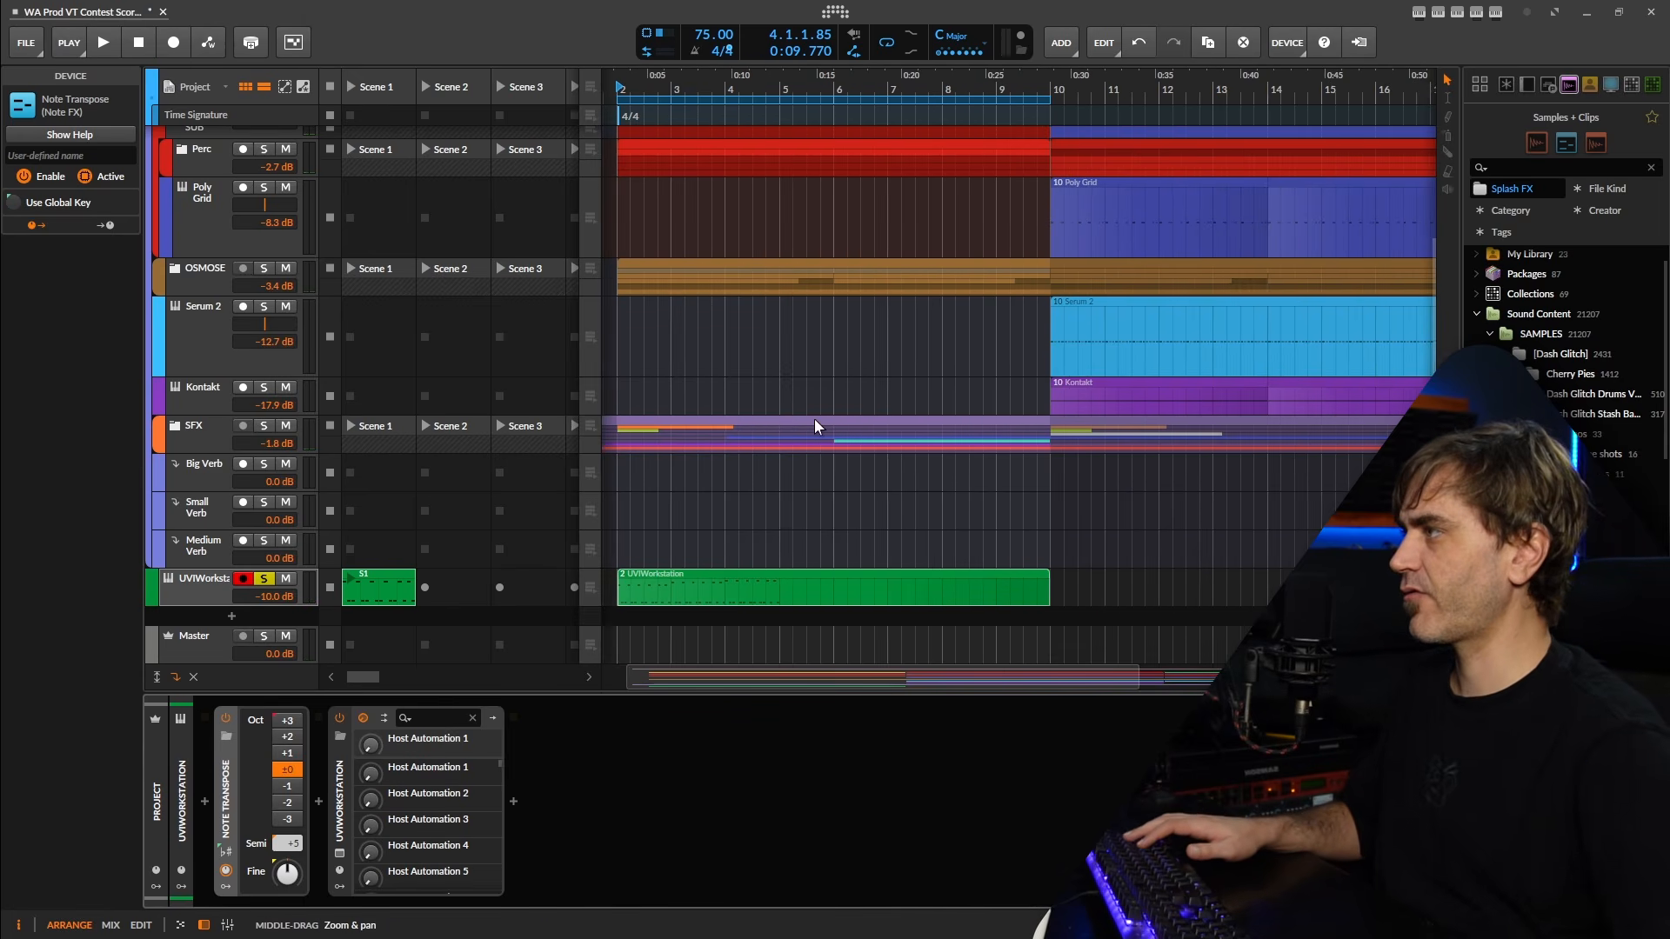
pyautogui.scroll(-2, 880, 629)
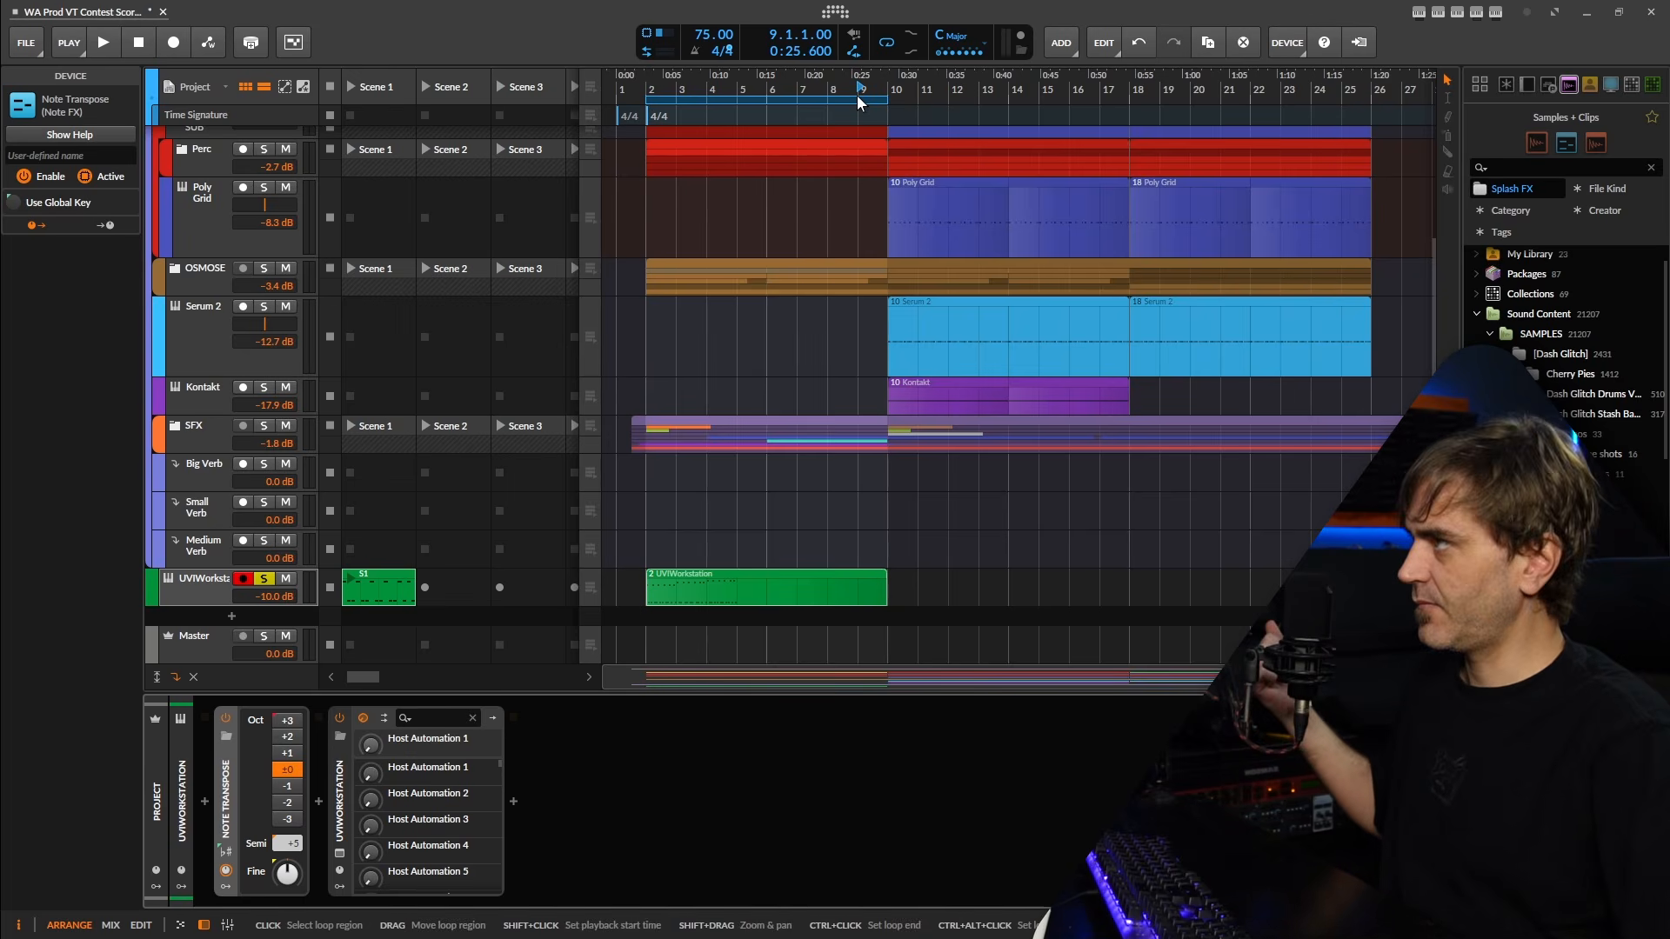
pyautogui.press('space')
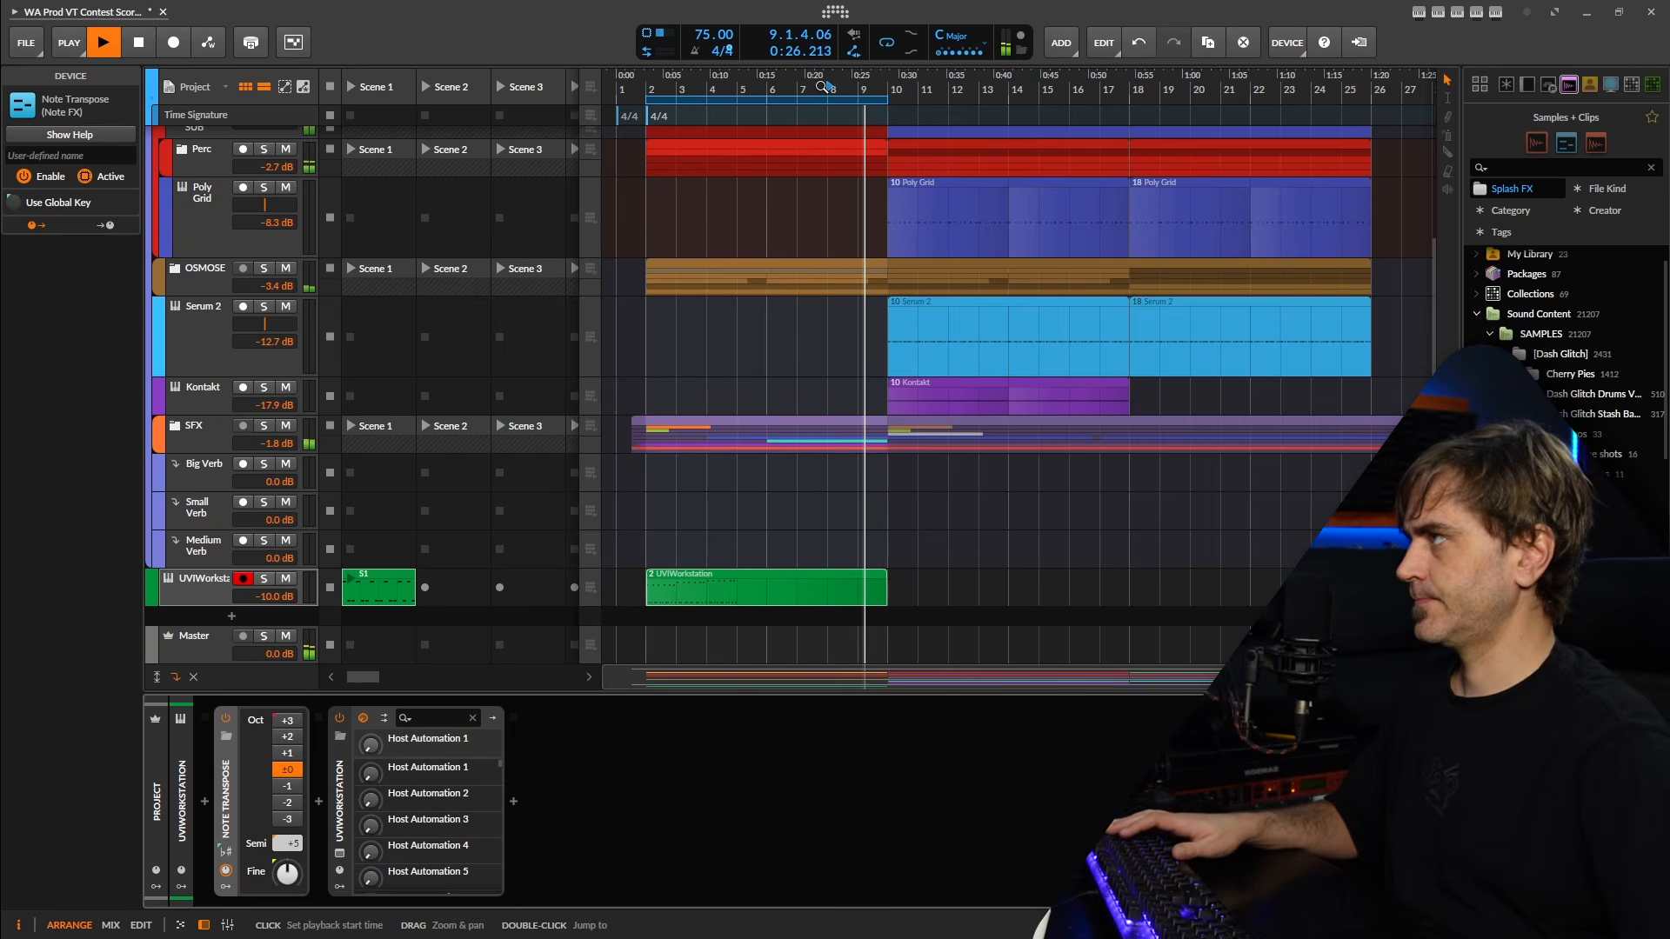
pyautogui.click(825, 87)
pyautogui.moveTo(810, 101); pyautogui.dragTo(1053, 103)
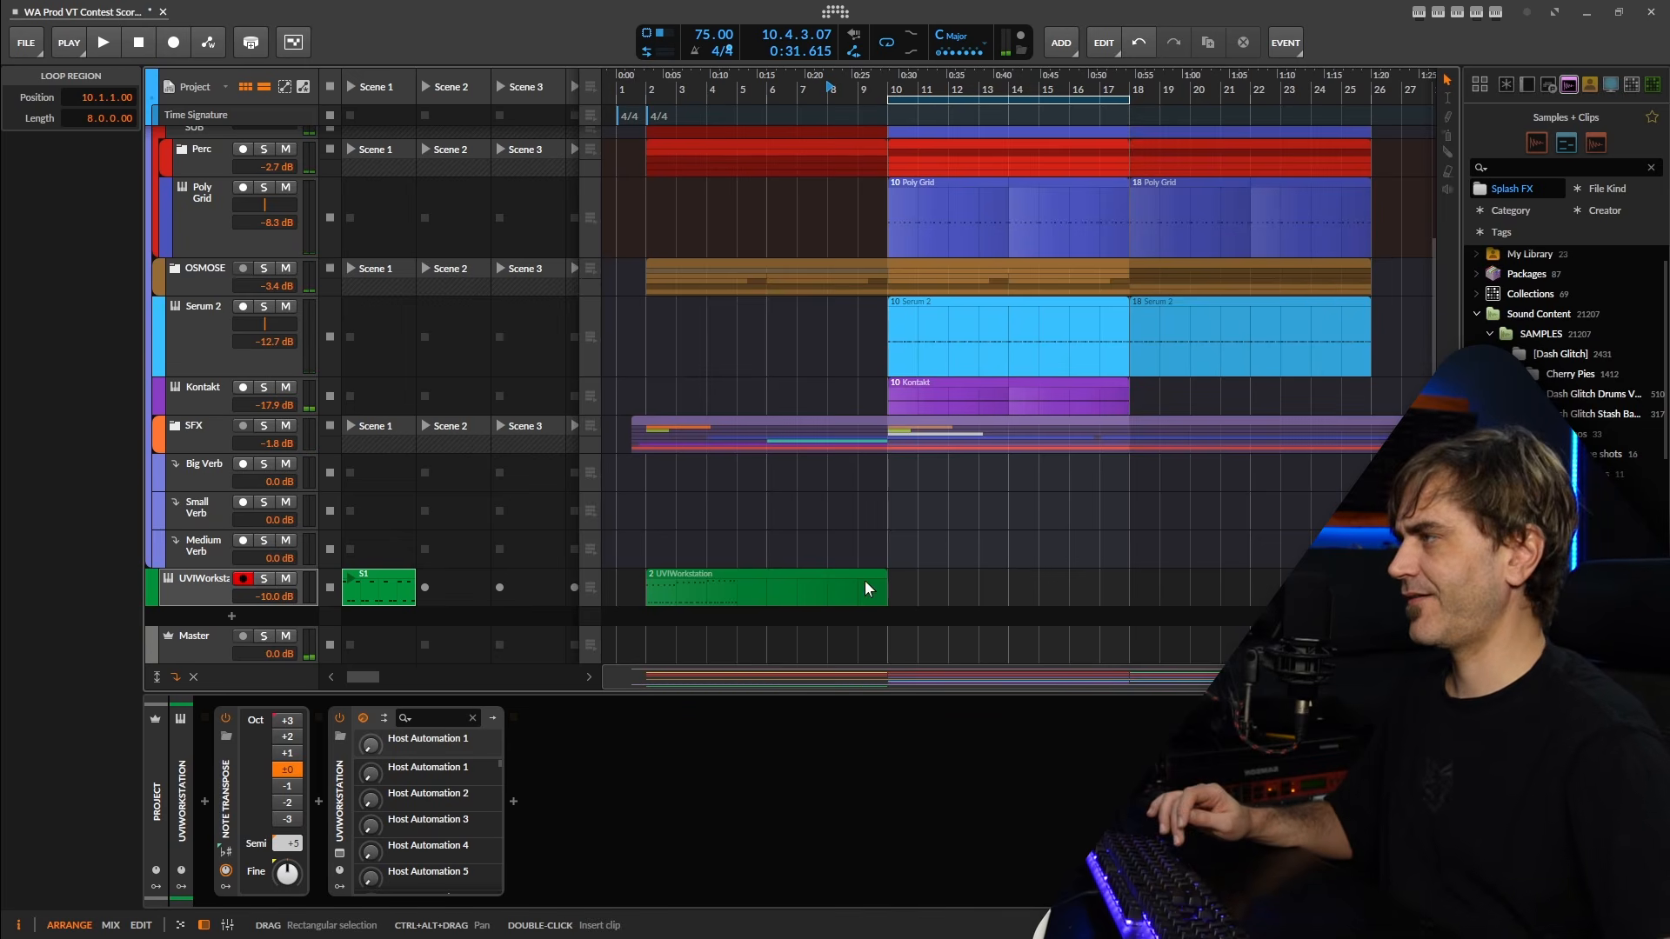
# Duplicate the UVIWorkstation clip's bar 3 notes into bar 4 and transpose the copied D#3 notes up to F3.
pyautogui.doubleClick(789, 593)
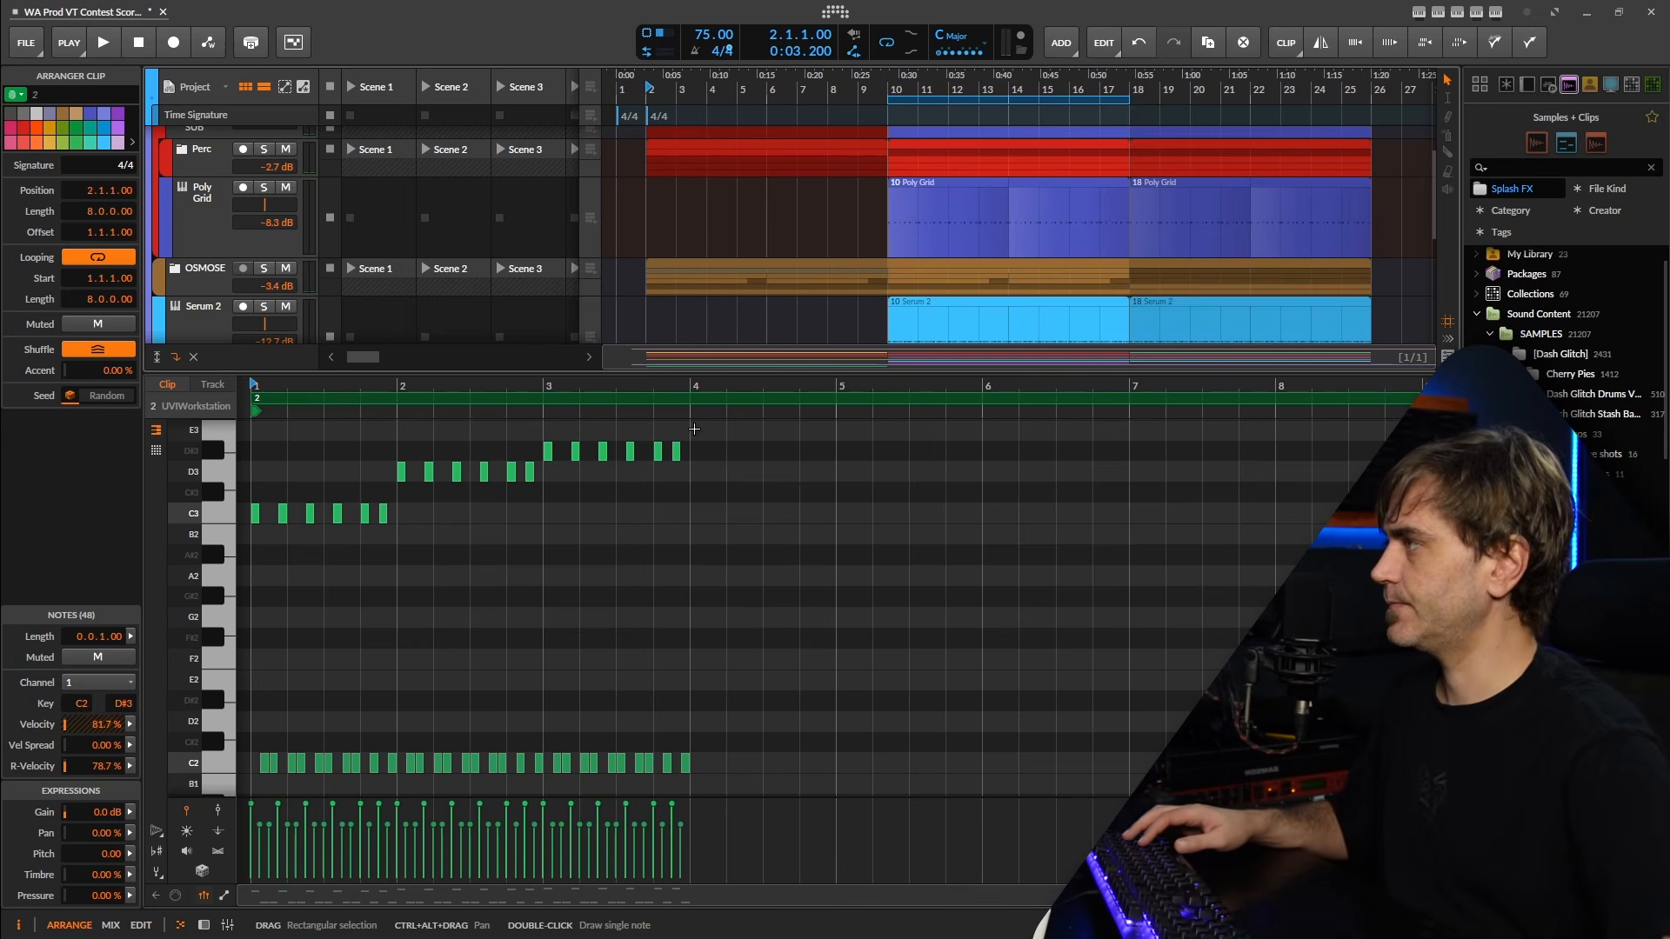
pyautogui.moveTo(902, 632); pyautogui.dragTo(690, 683)
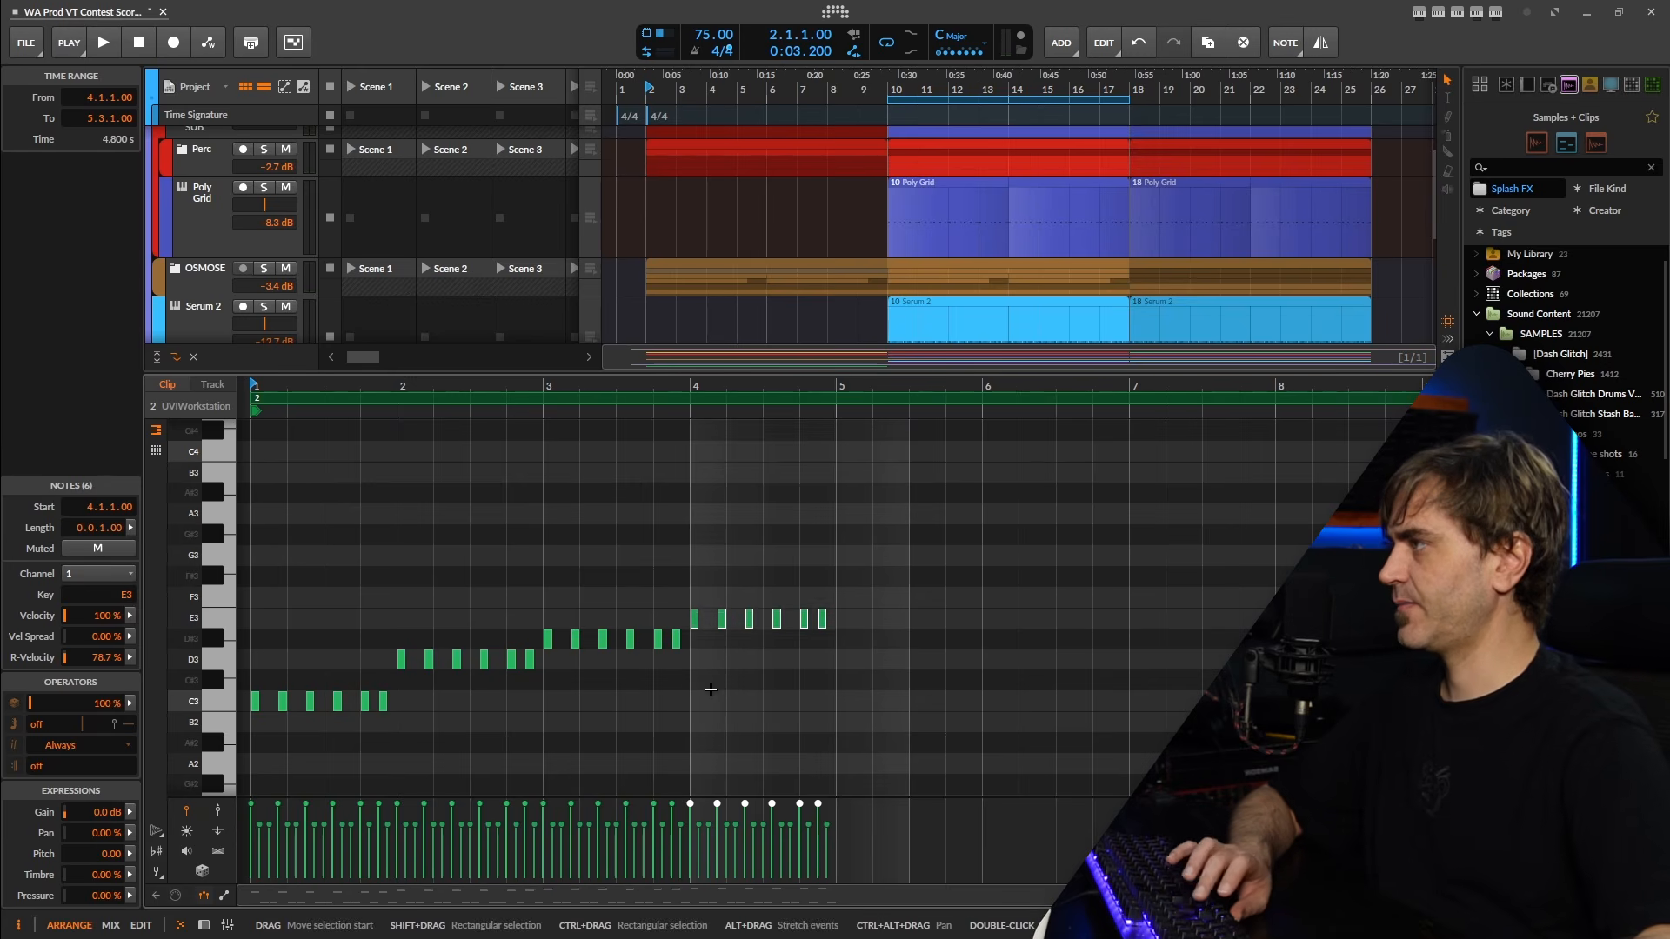
pyautogui.press('Up')
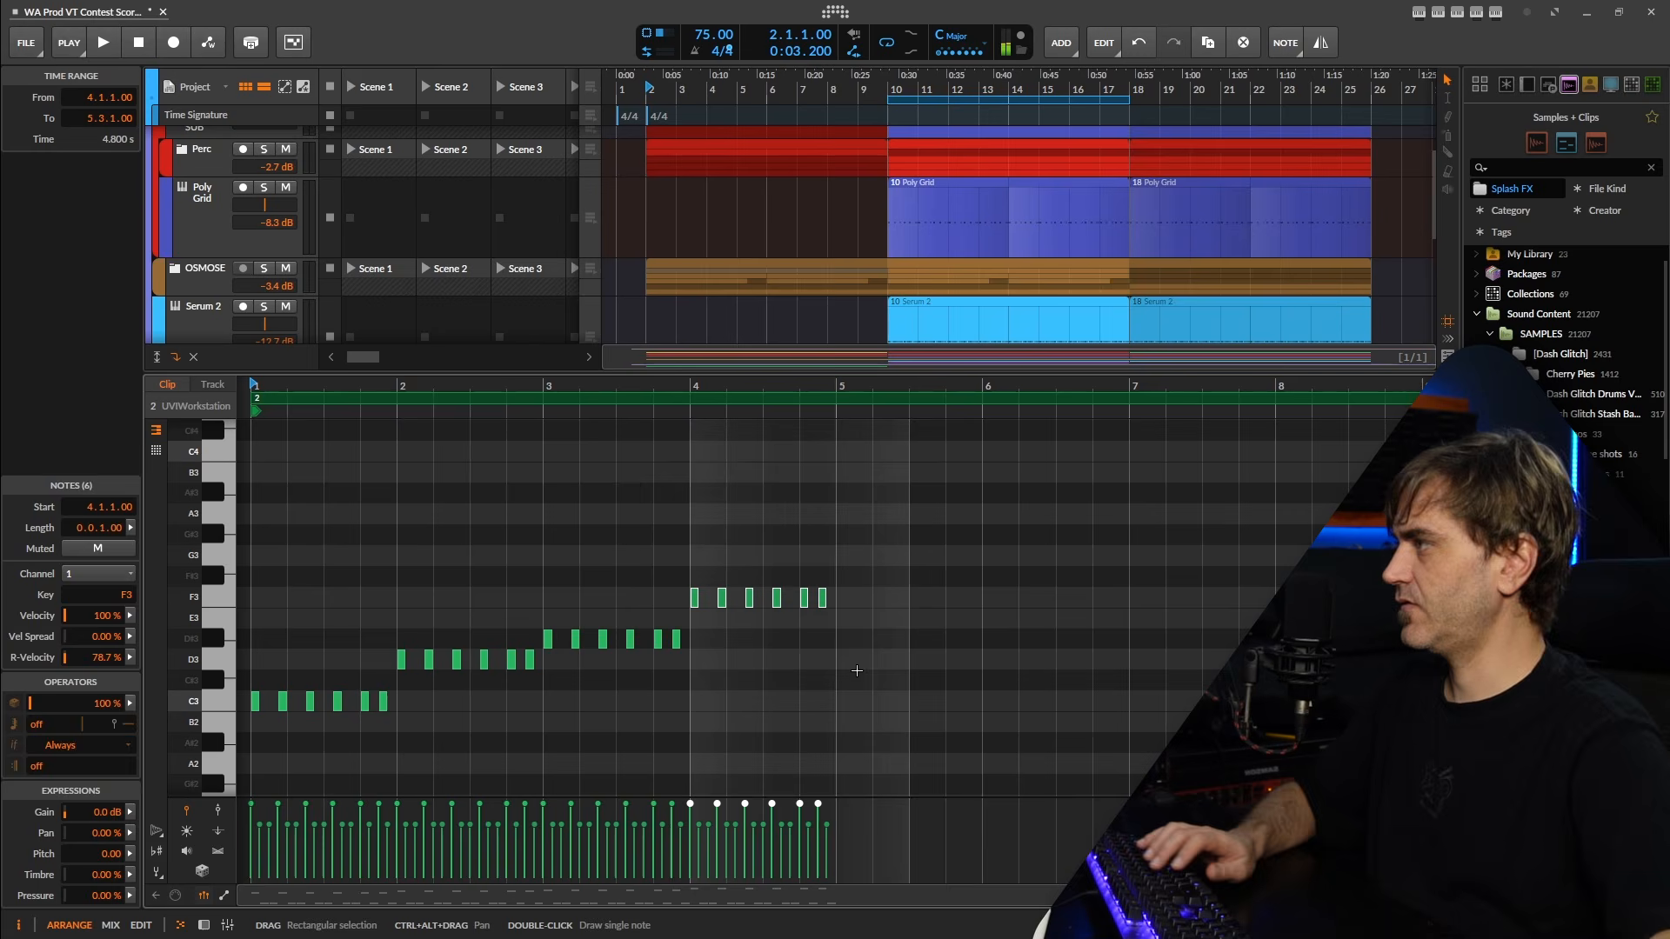
# Play back the UVIWorkstation clip and examine the rising notes and the C2 pulse across its four bars.
pyautogui.click(738, 696)
pyautogui.press('space')
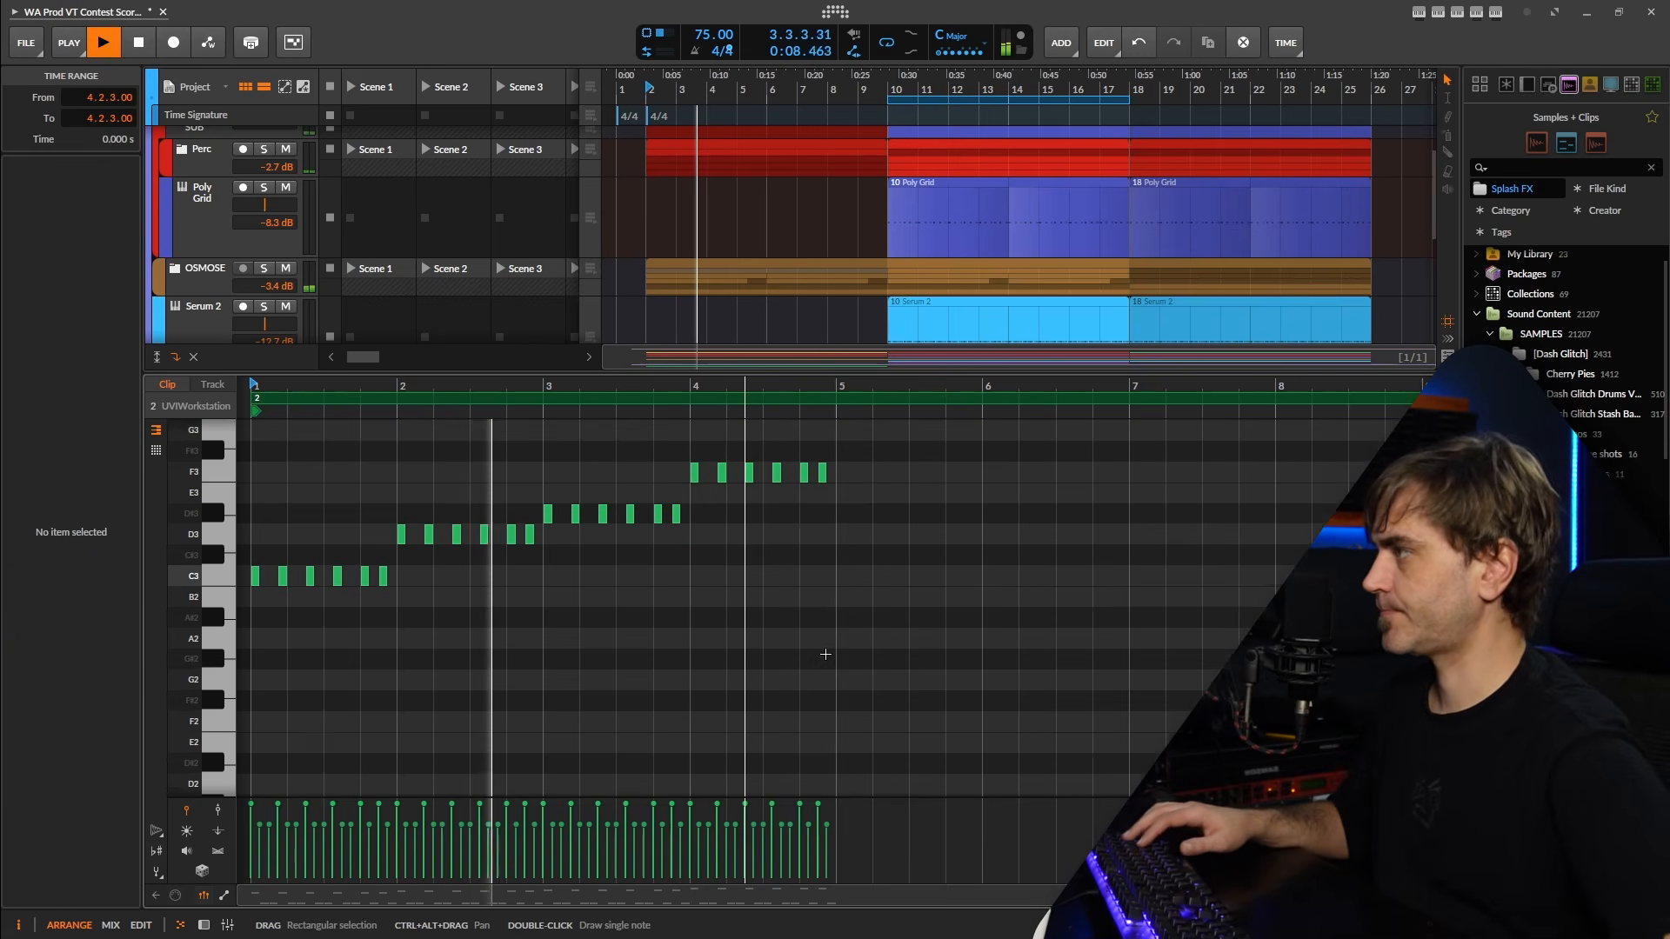
pyautogui.scroll(-2, 820, 646)
pyautogui.scroll(1, 813, 640)
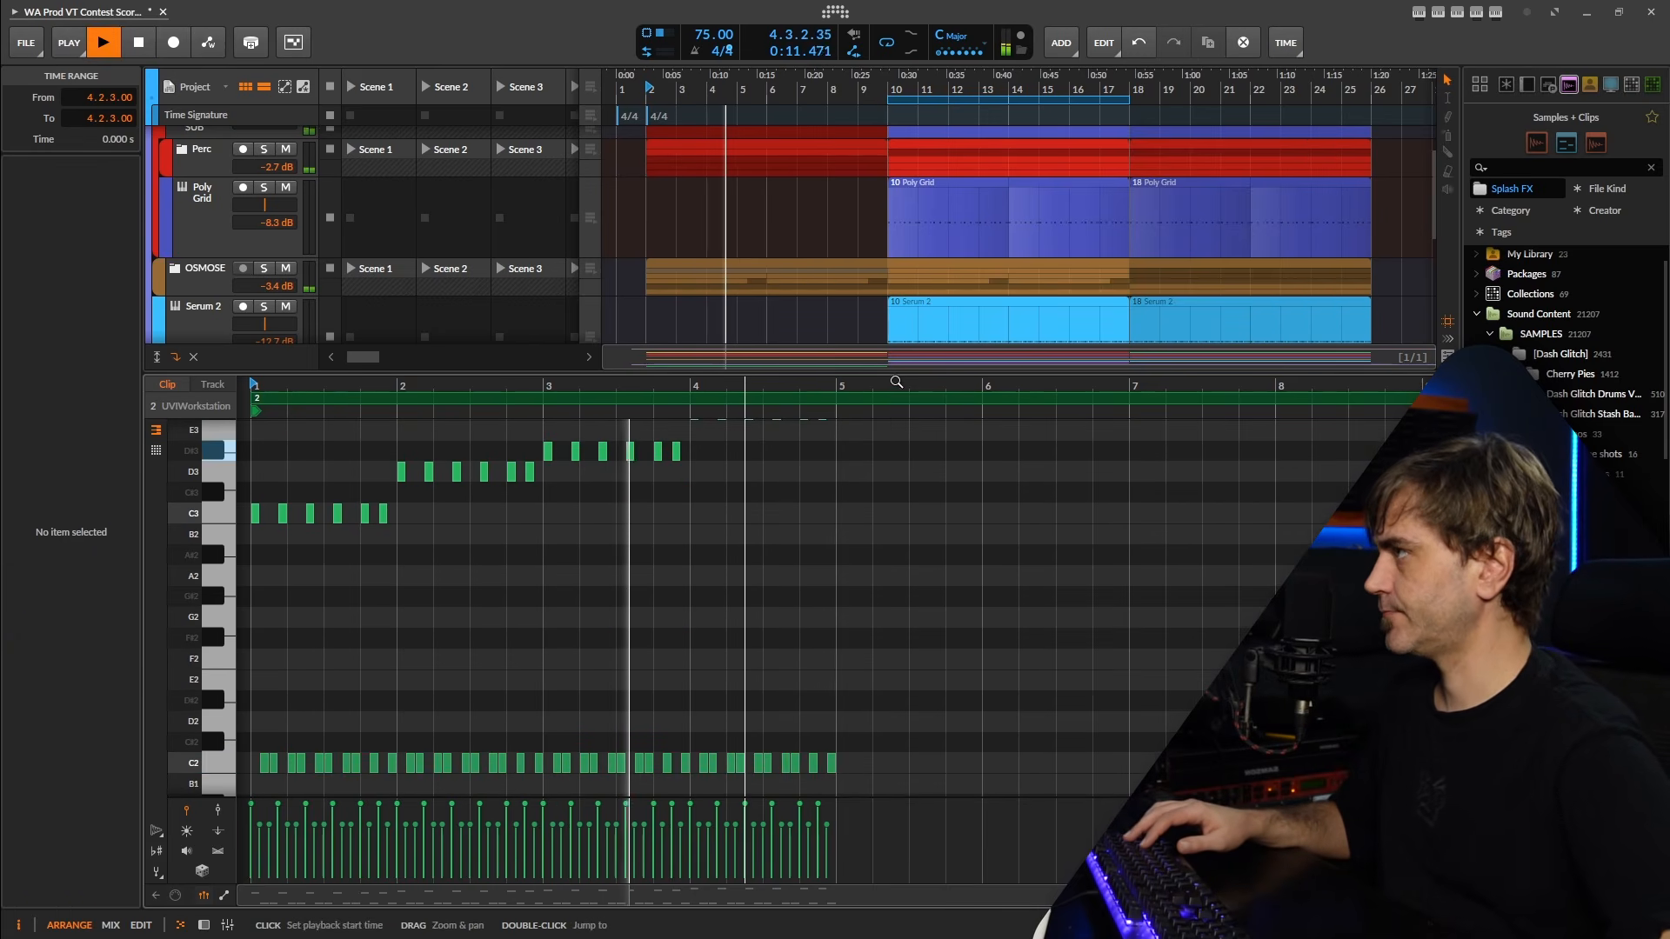
pyautogui.scroll(2, 866, 609)
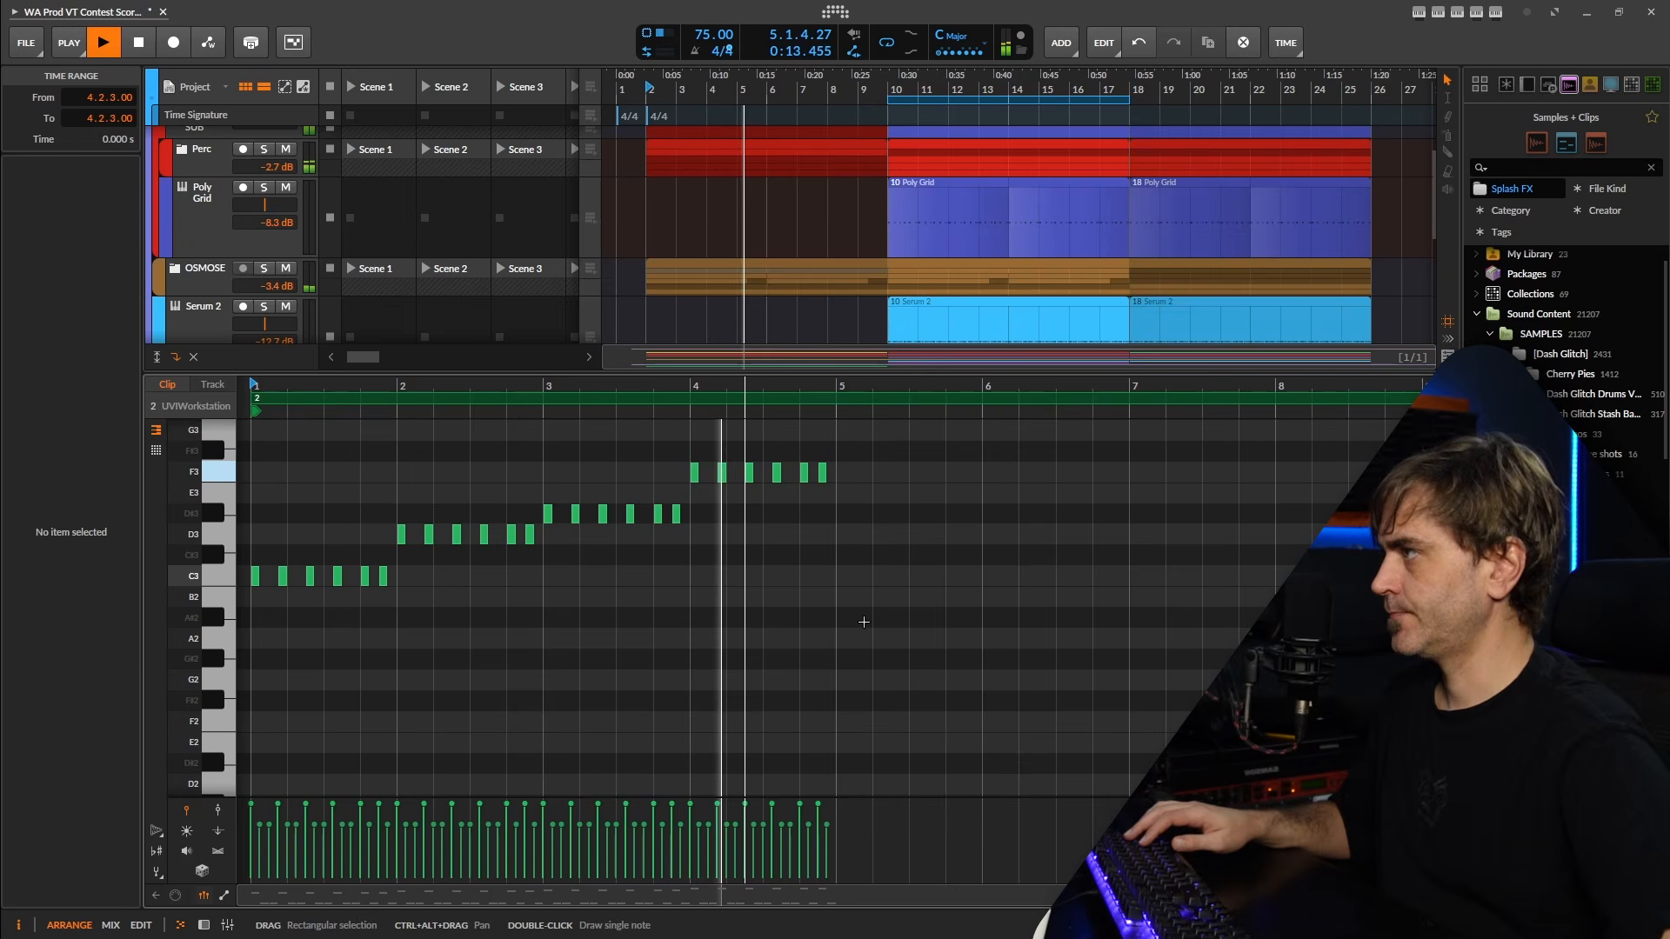
pyautogui.scroll(-2, 864, 622)
pyautogui.scroll(1, 857, 620)
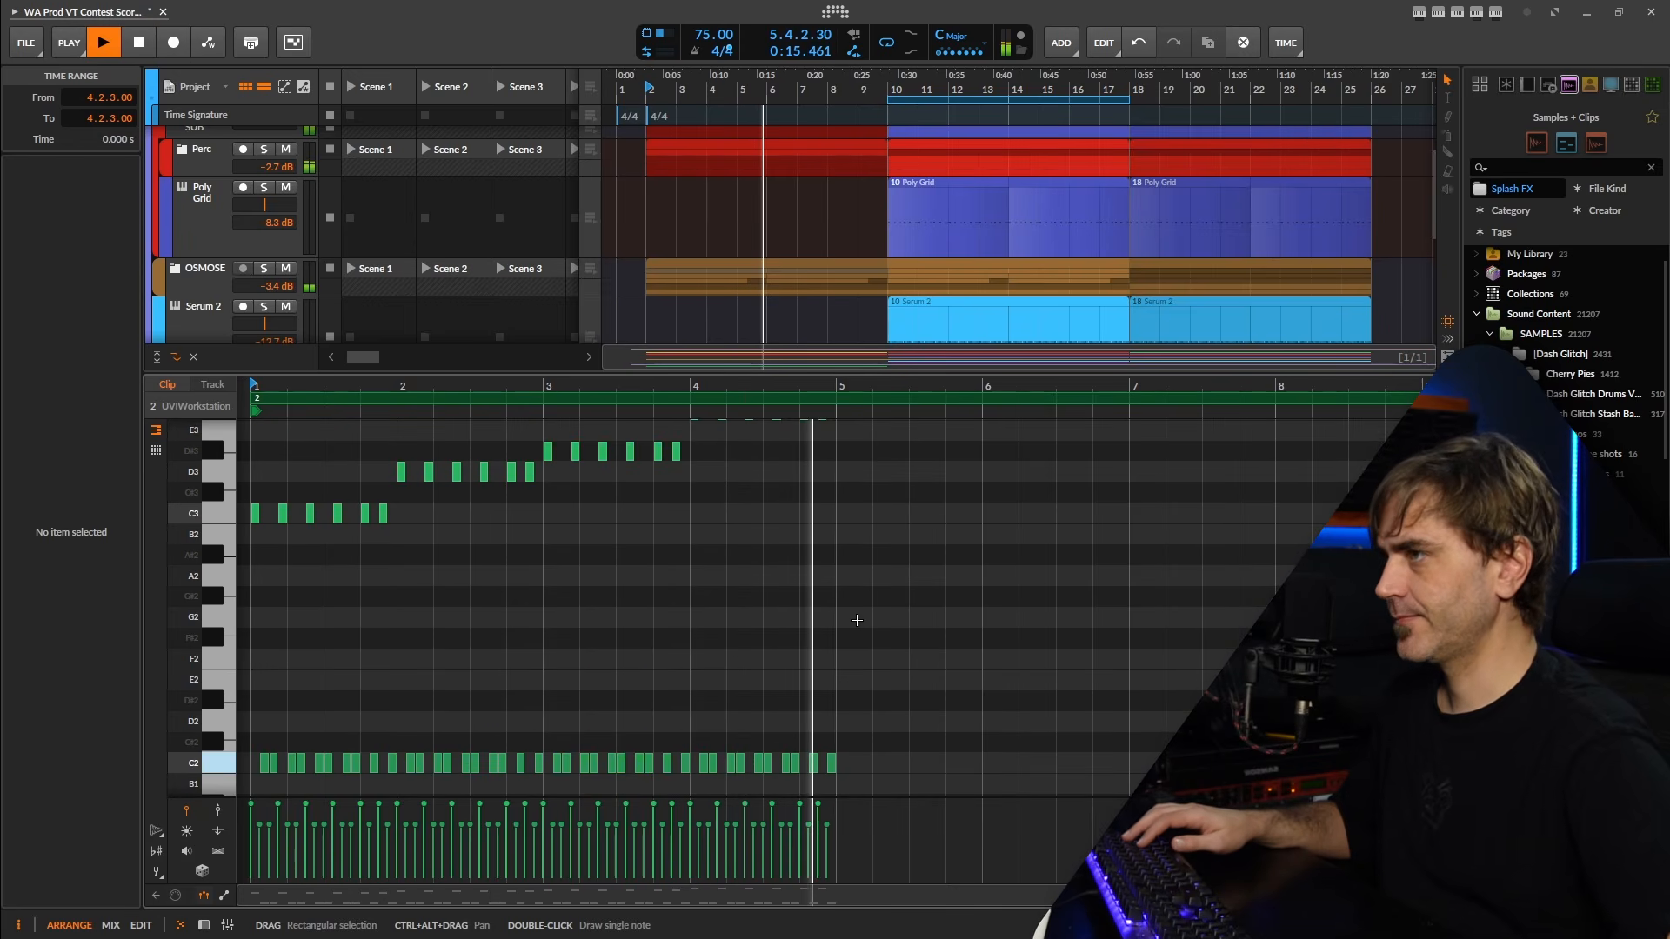
pyautogui.press('space')
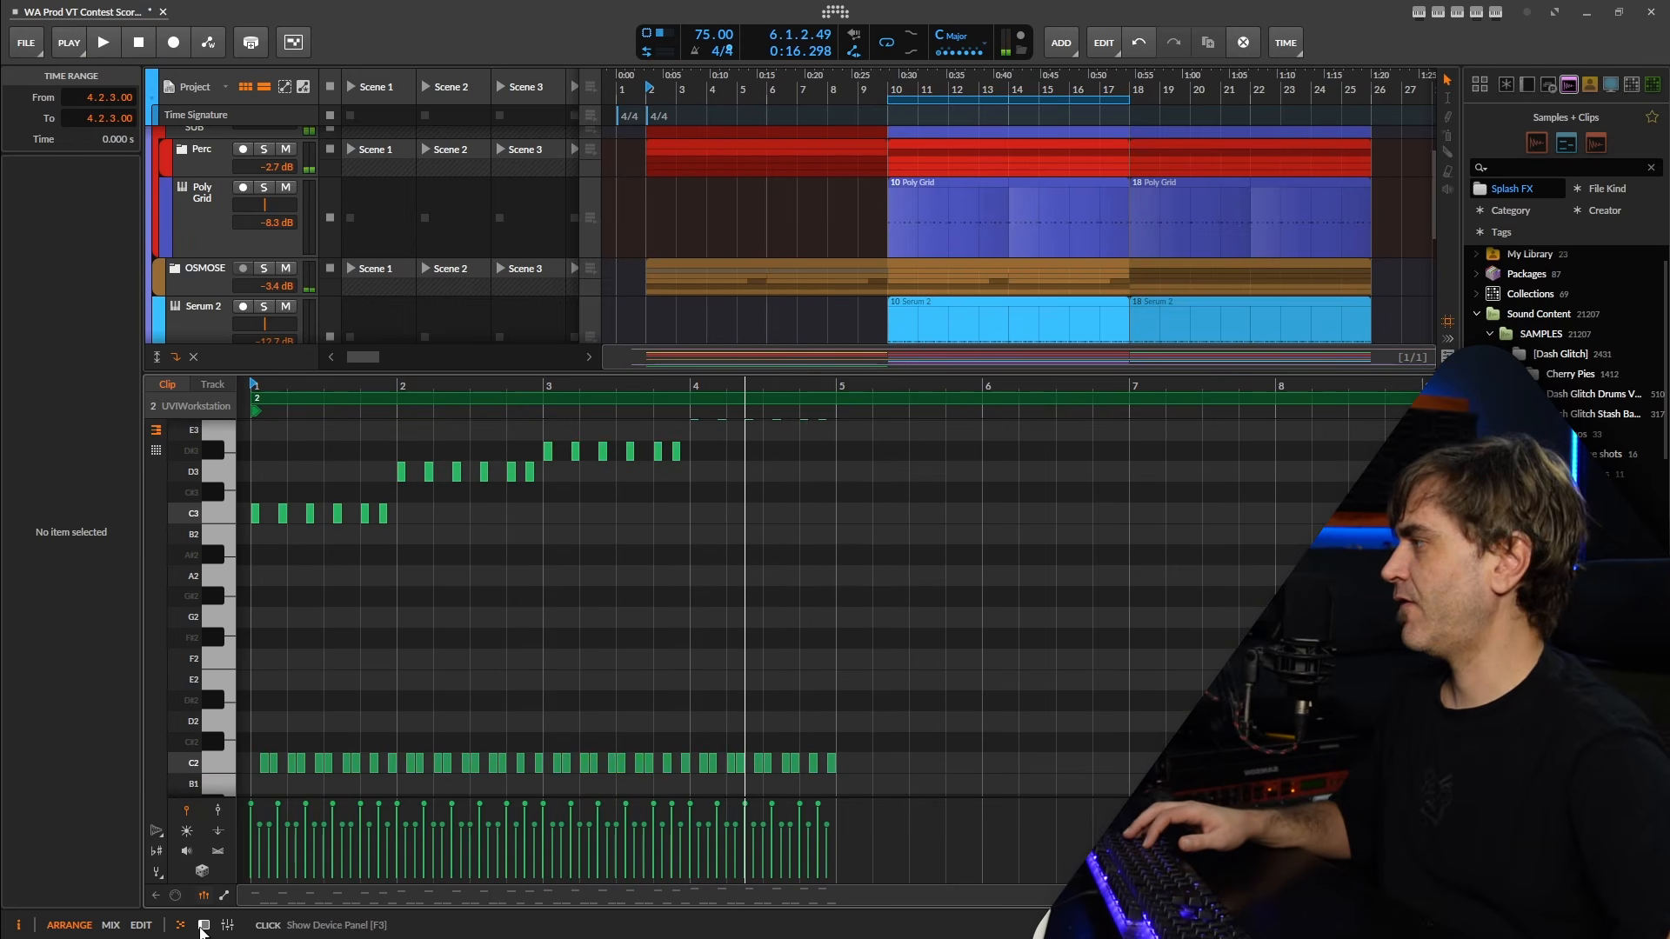
# Duplicate the UVIWorkstation track and replace the copy's 8-bar arranger clip with its one-bar launcher clip at bar 2.
pyautogui.click(202, 926)
pyautogui.click(195, 586)
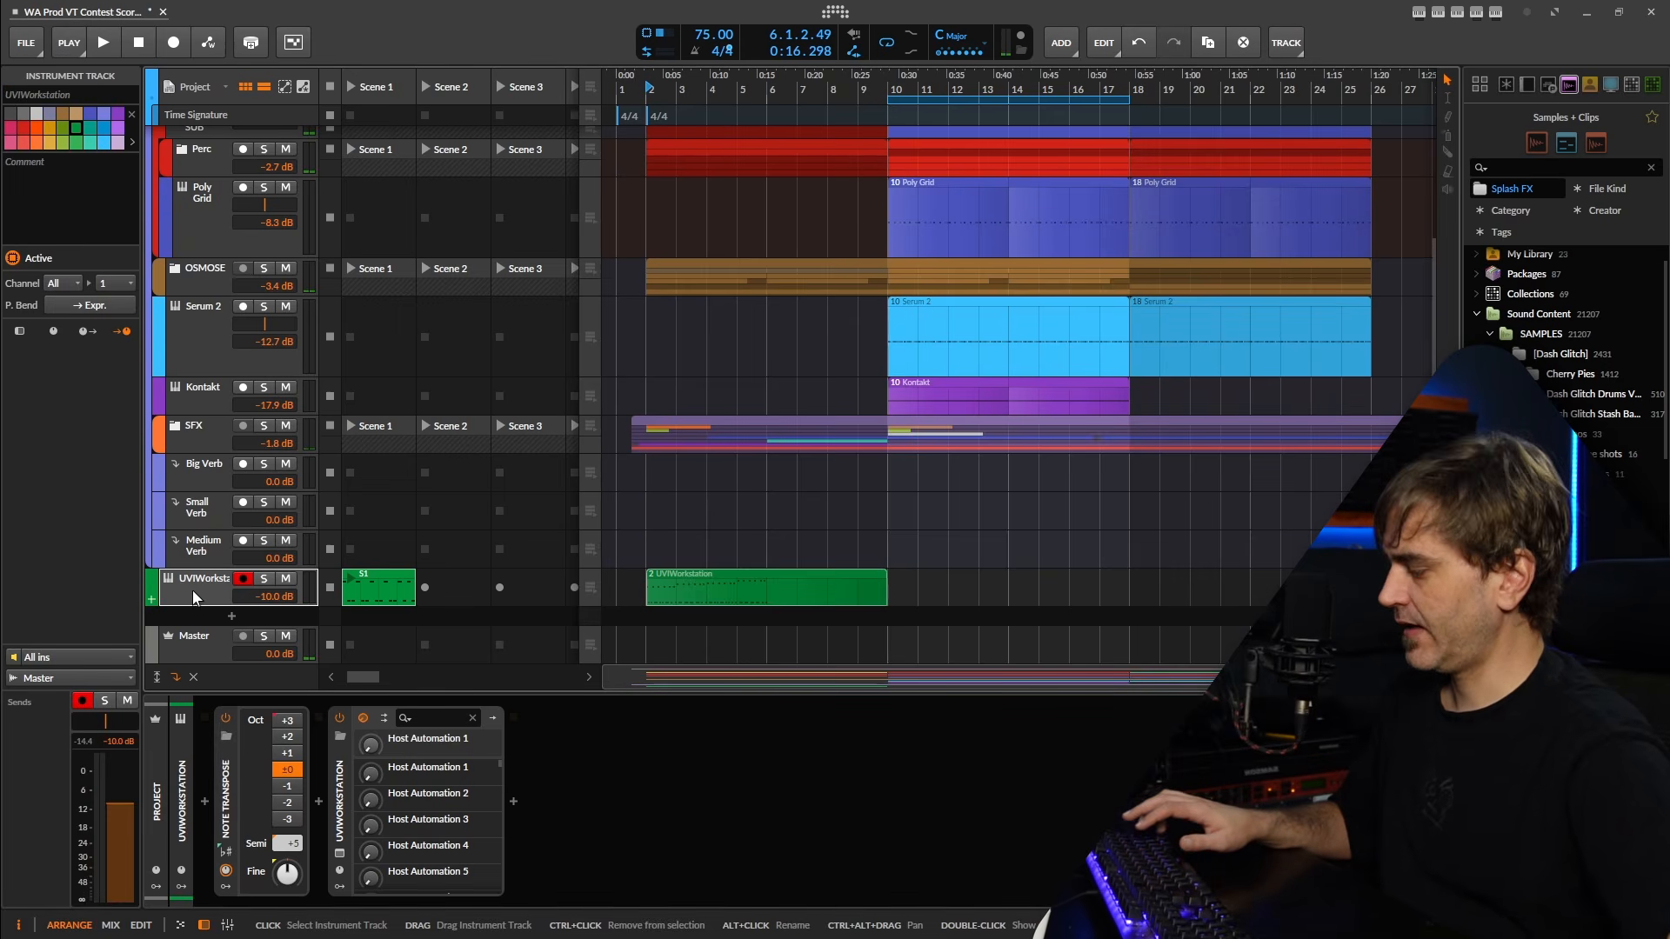
pyautogui.hotkey('ctrl', 'd')
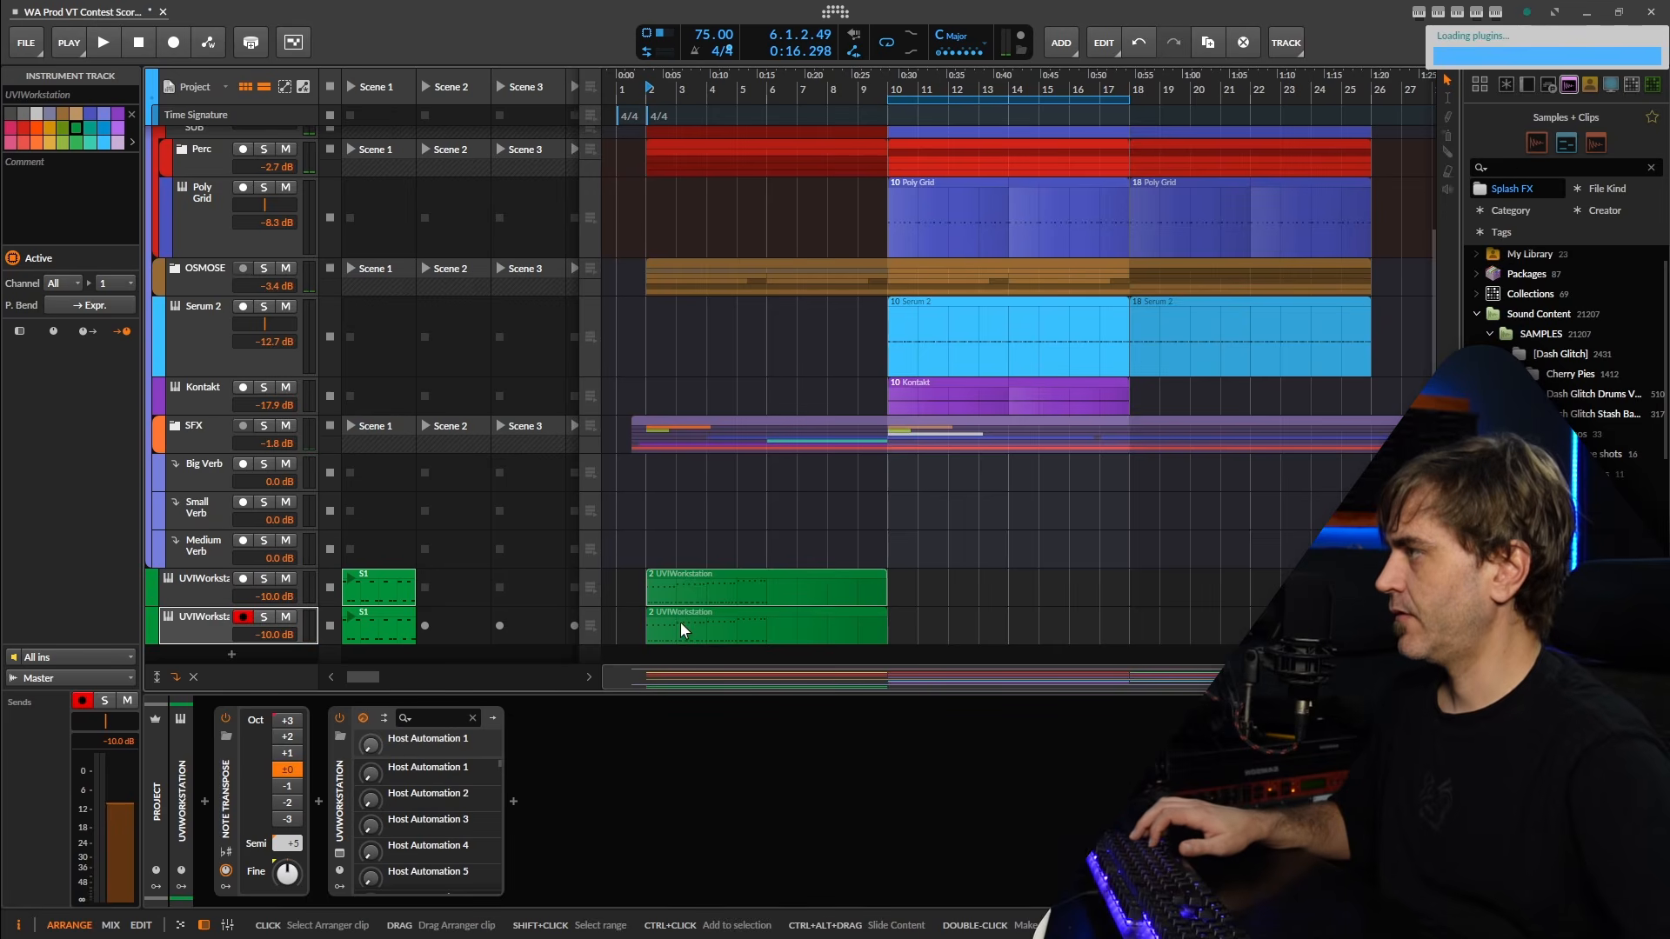
pyautogui.click(680, 621)
pyautogui.press('Delete')
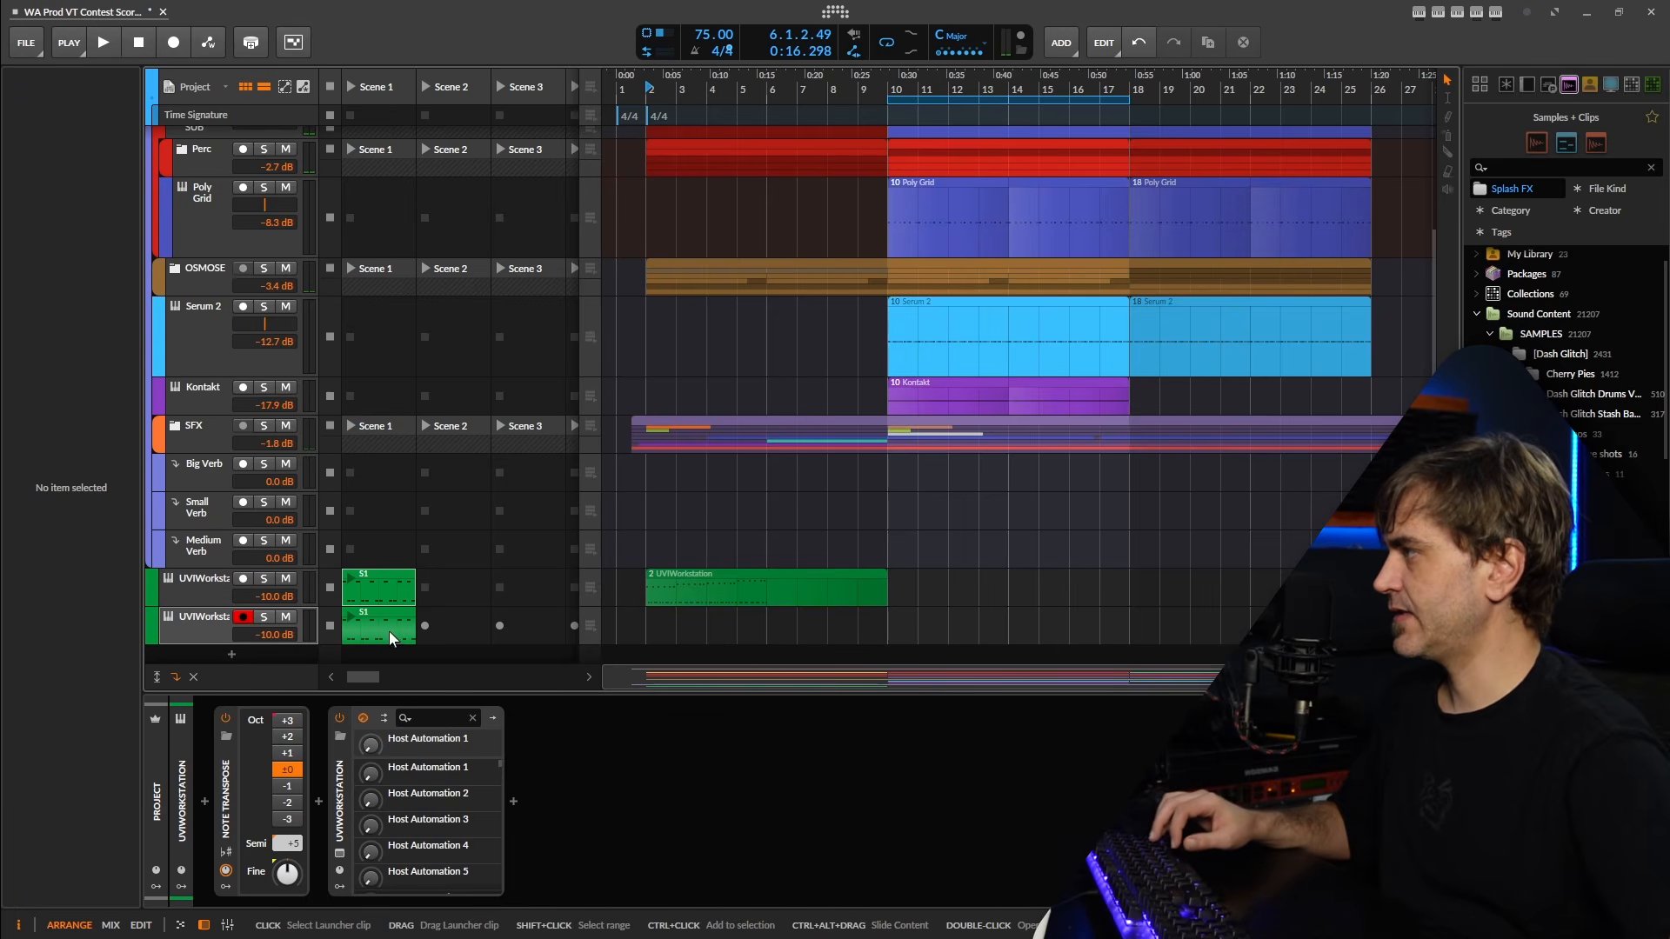
pyautogui.moveTo(389, 638); pyautogui.dragTo(649, 633)
# Delete all C3 notes from the duplicate track's one-bar arranger clip, keeping only the C2 notes.
pyautogui.doubleClick(650, 634)
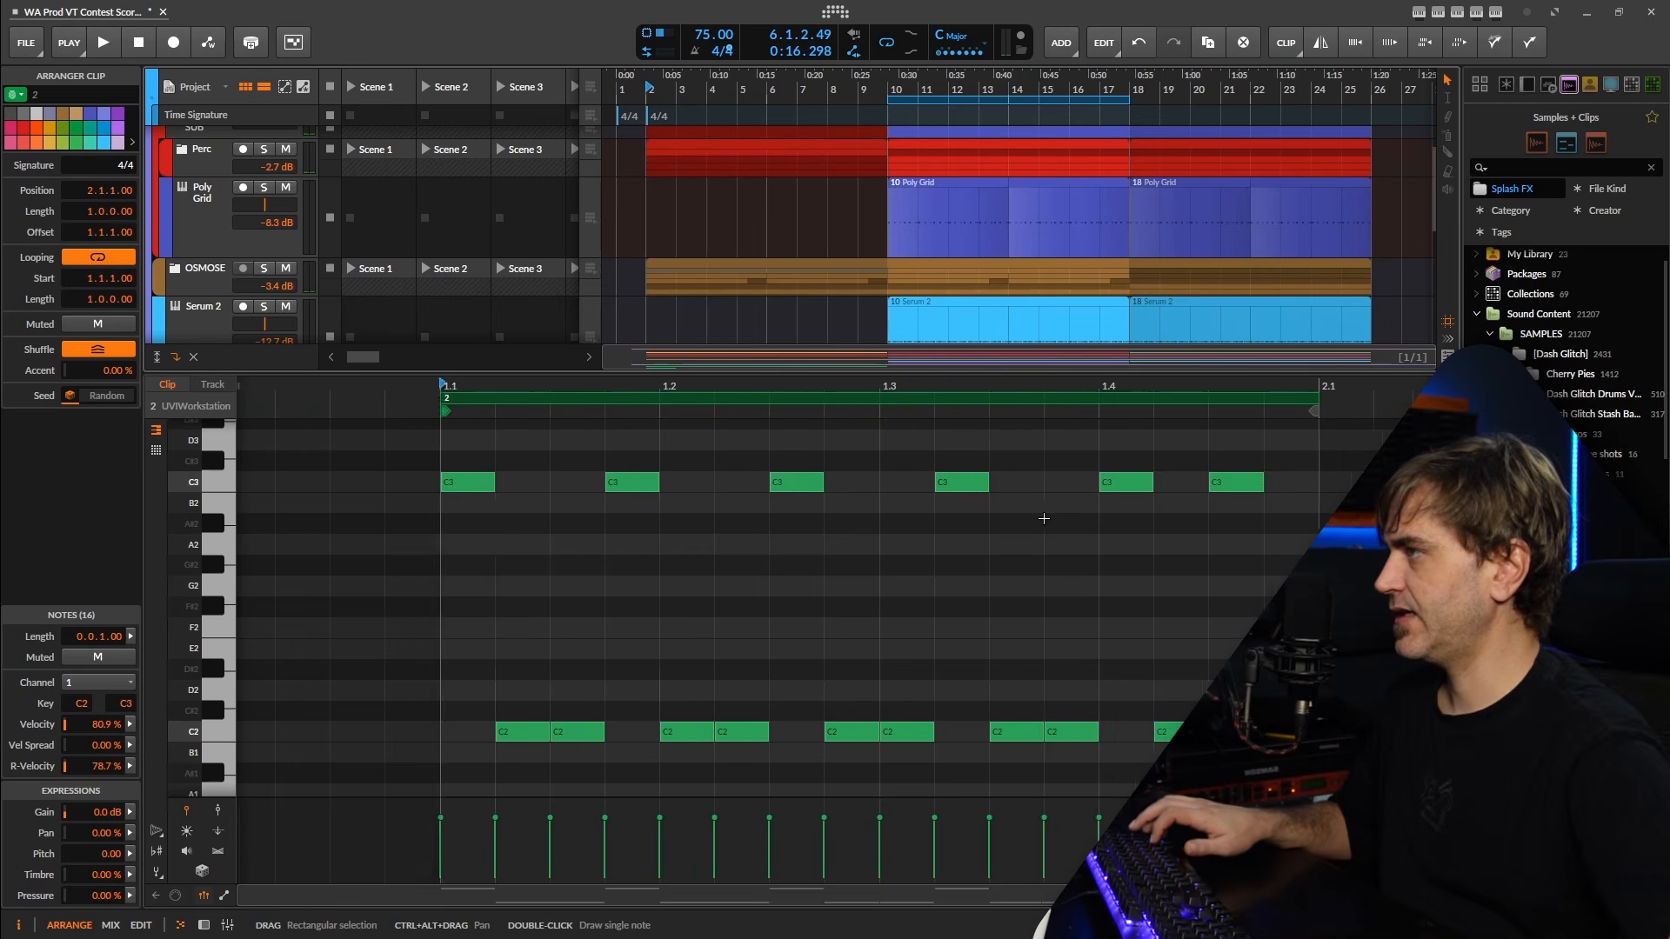
pyautogui.scroll(-3, 1044, 519)
pyautogui.moveTo(1207, 457); pyautogui.dragTo(668, 533)
pyautogui.press('Delete')
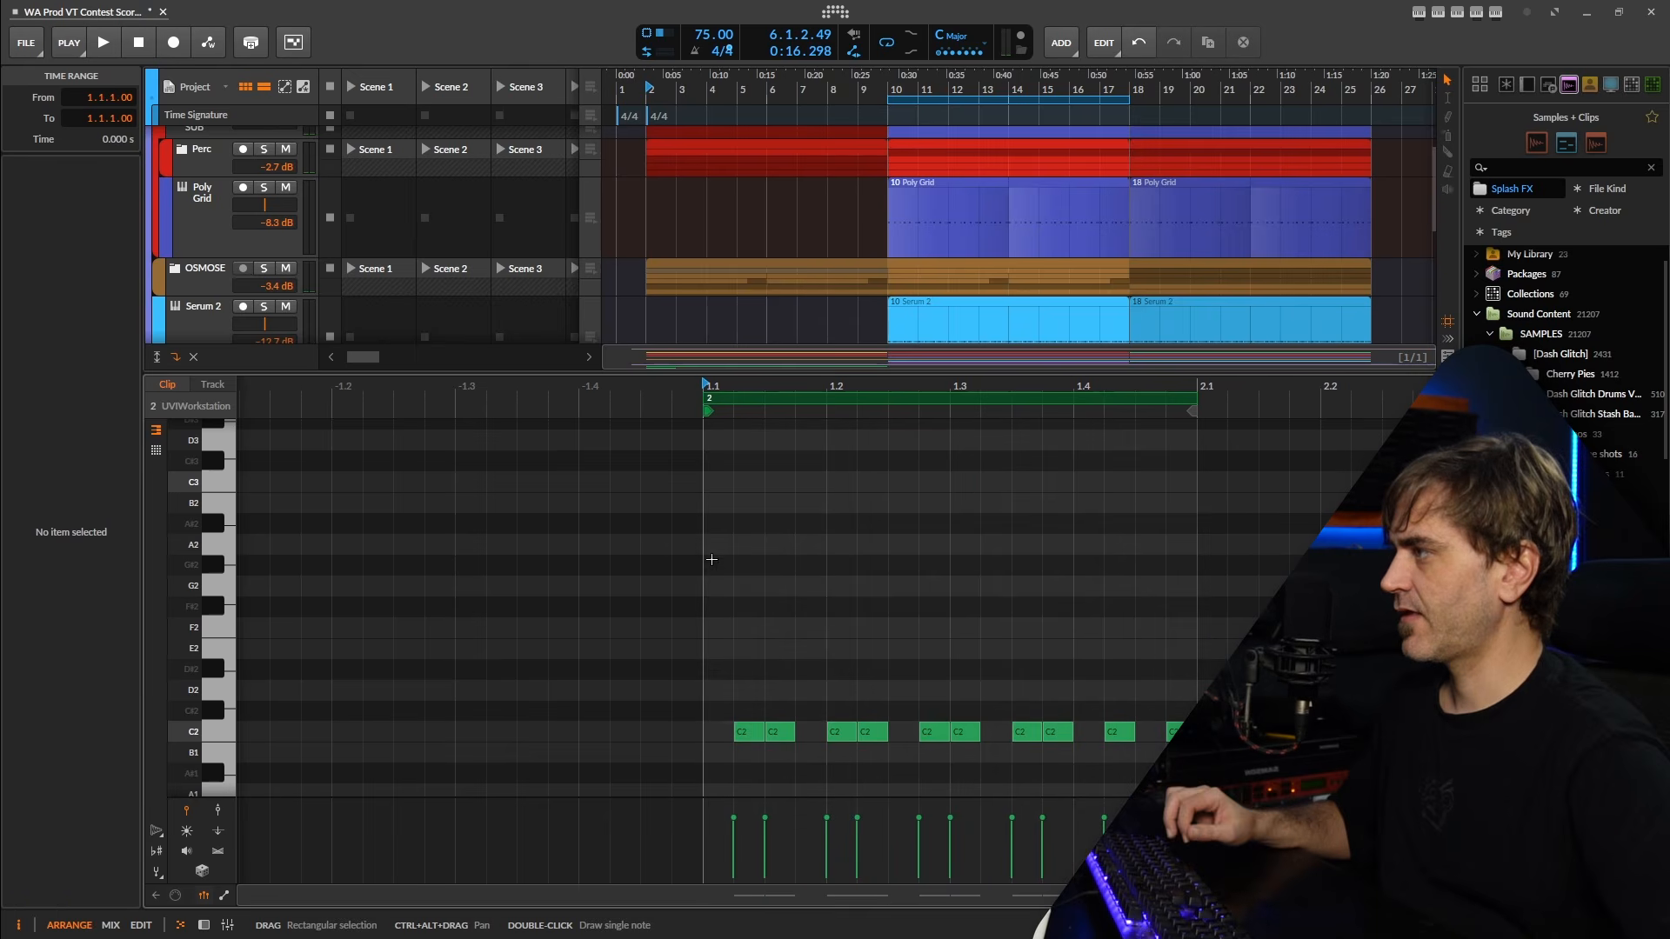
# Solo the duplicate UVIWorkstation track, play it and extend its looped clip to 8 bars, ending at bar 10.
pyautogui.press('space')
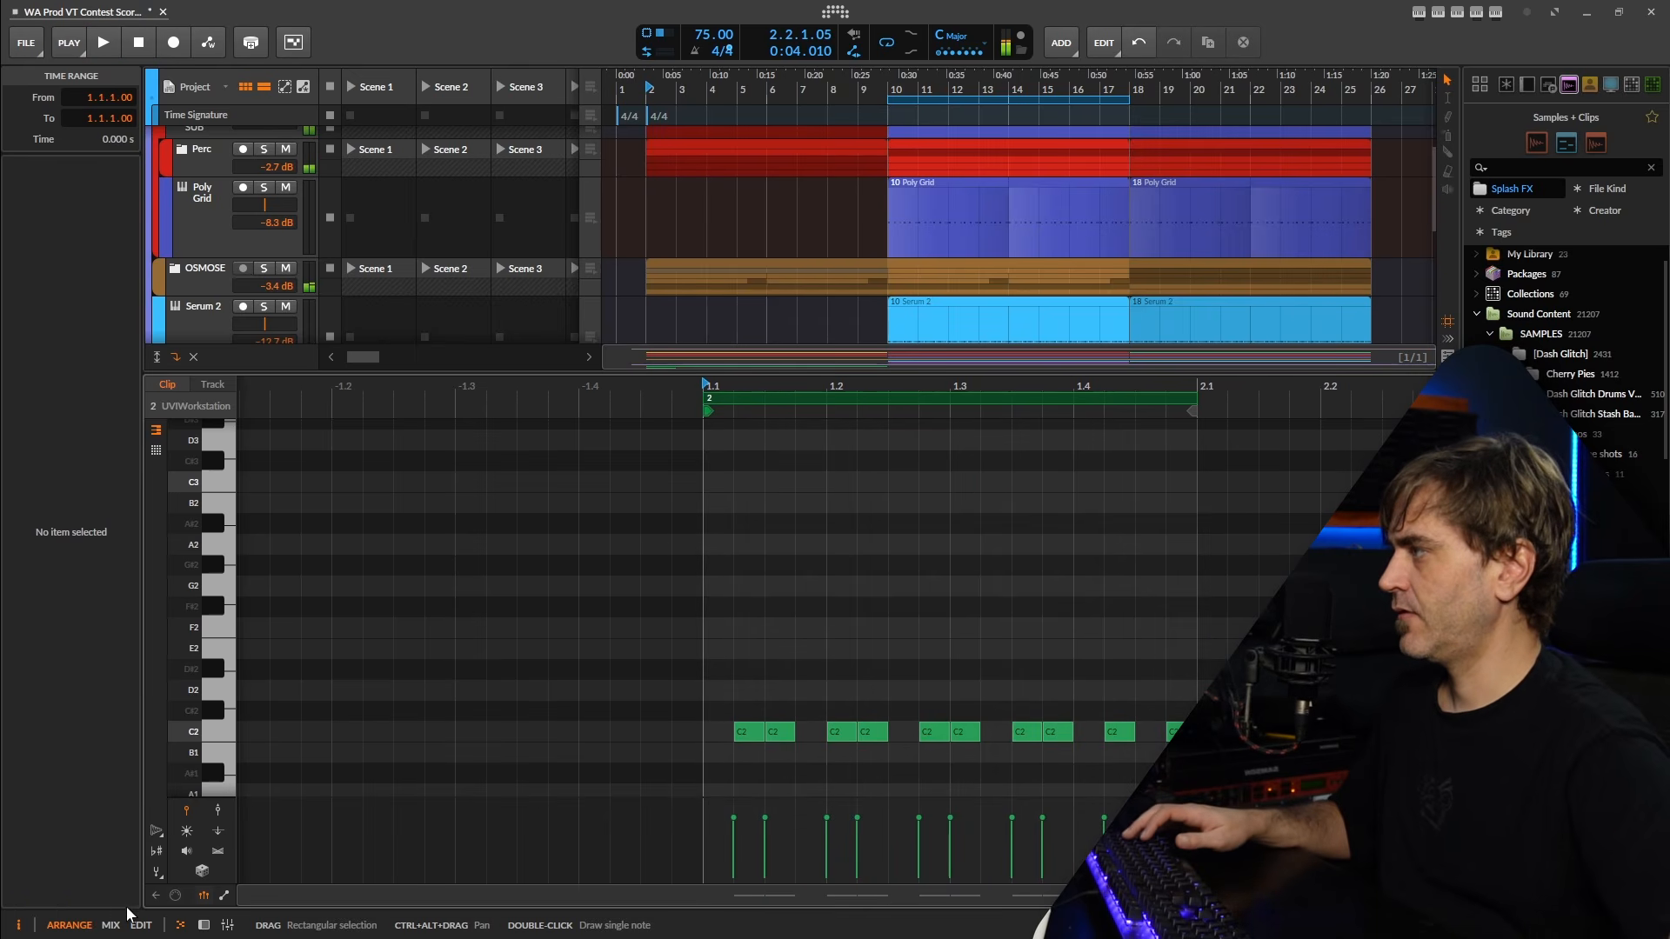
pyautogui.click(201, 924)
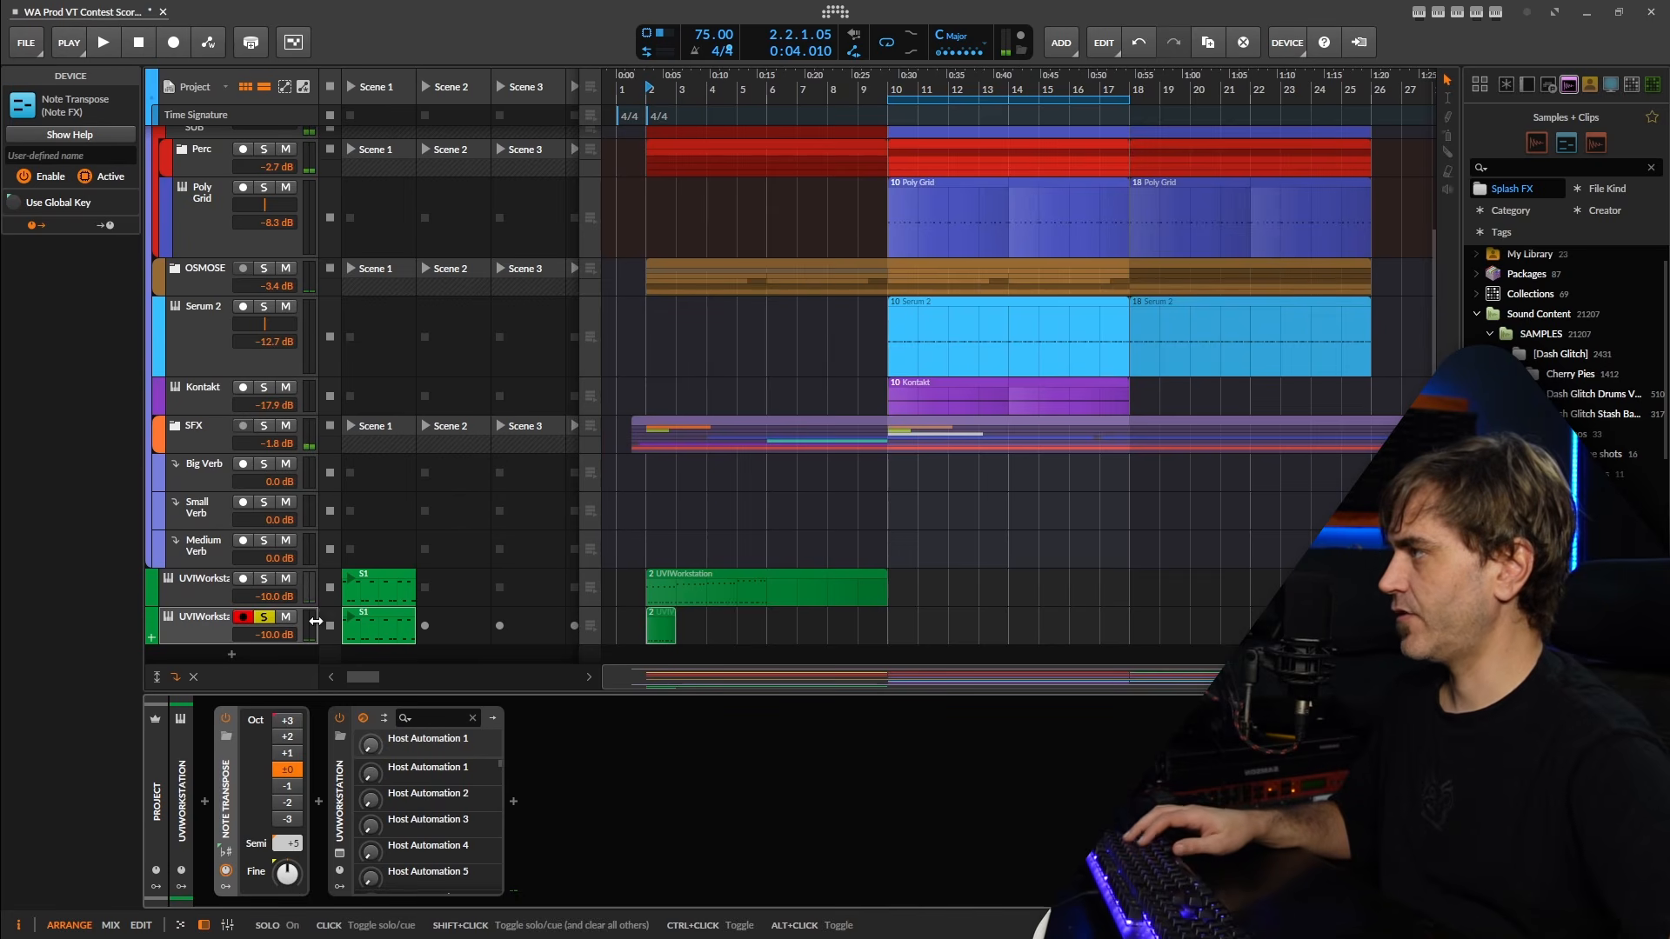
pyautogui.press('space')
pyautogui.moveTo(670, 635); pyautogui.dragTo(887, 635)
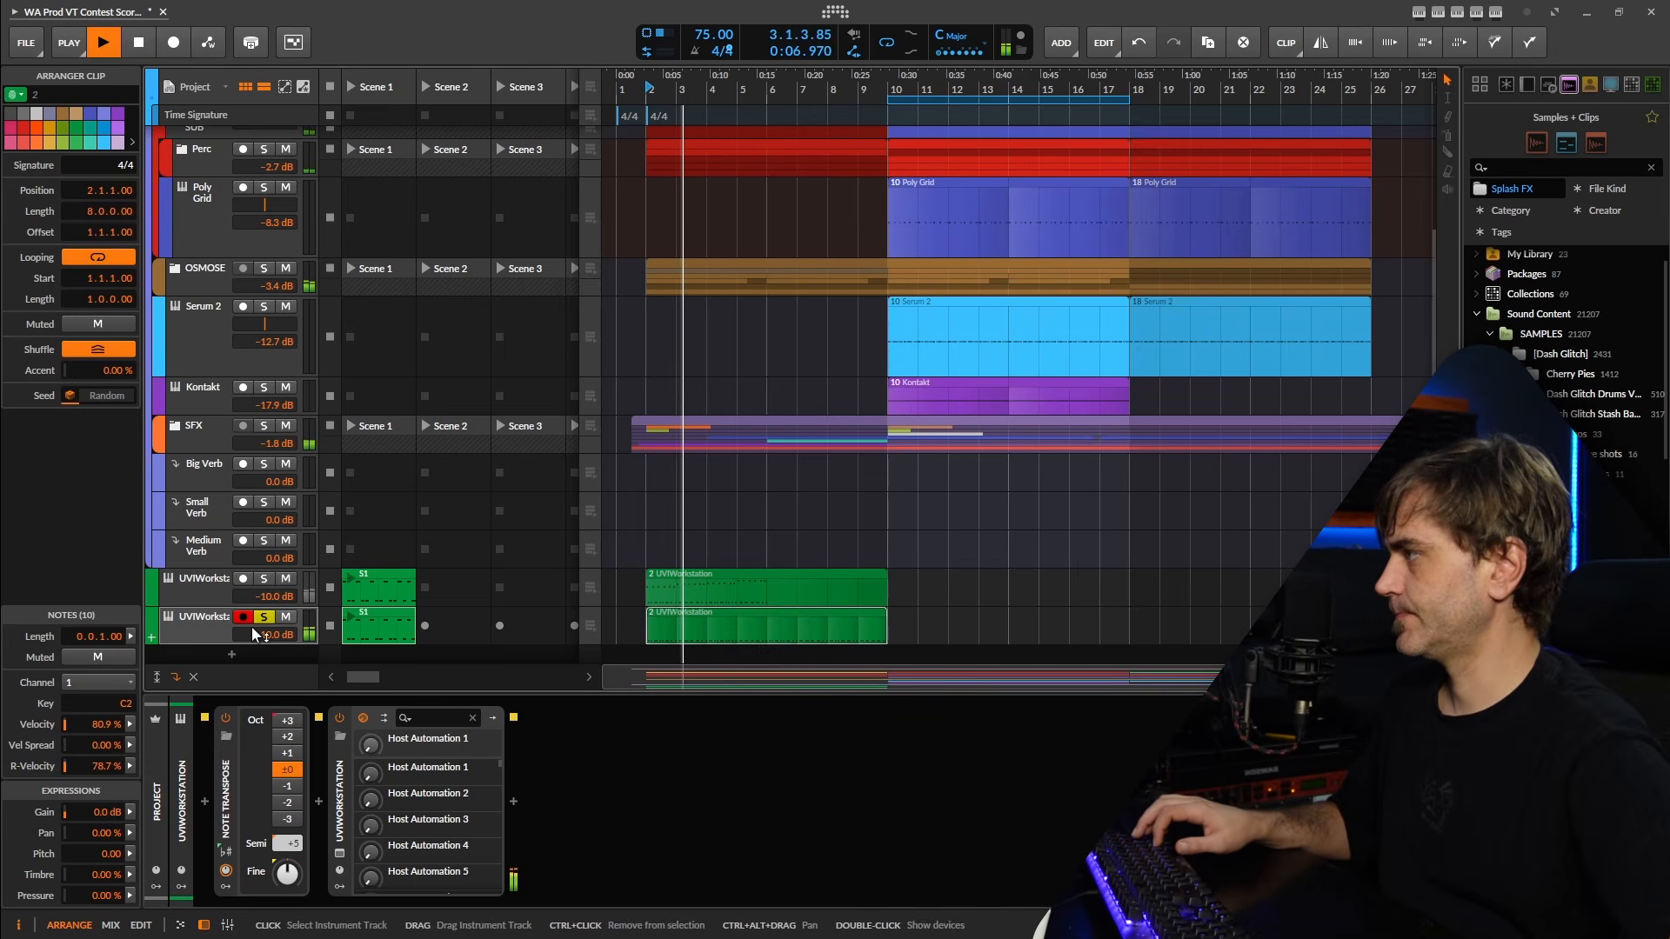
pyautogui.press('space')
# Try the Bass Vel string ensemble program on the duplicate track, with Note Transpose's octave shift at -2.
pyautogui.click(339, 853)
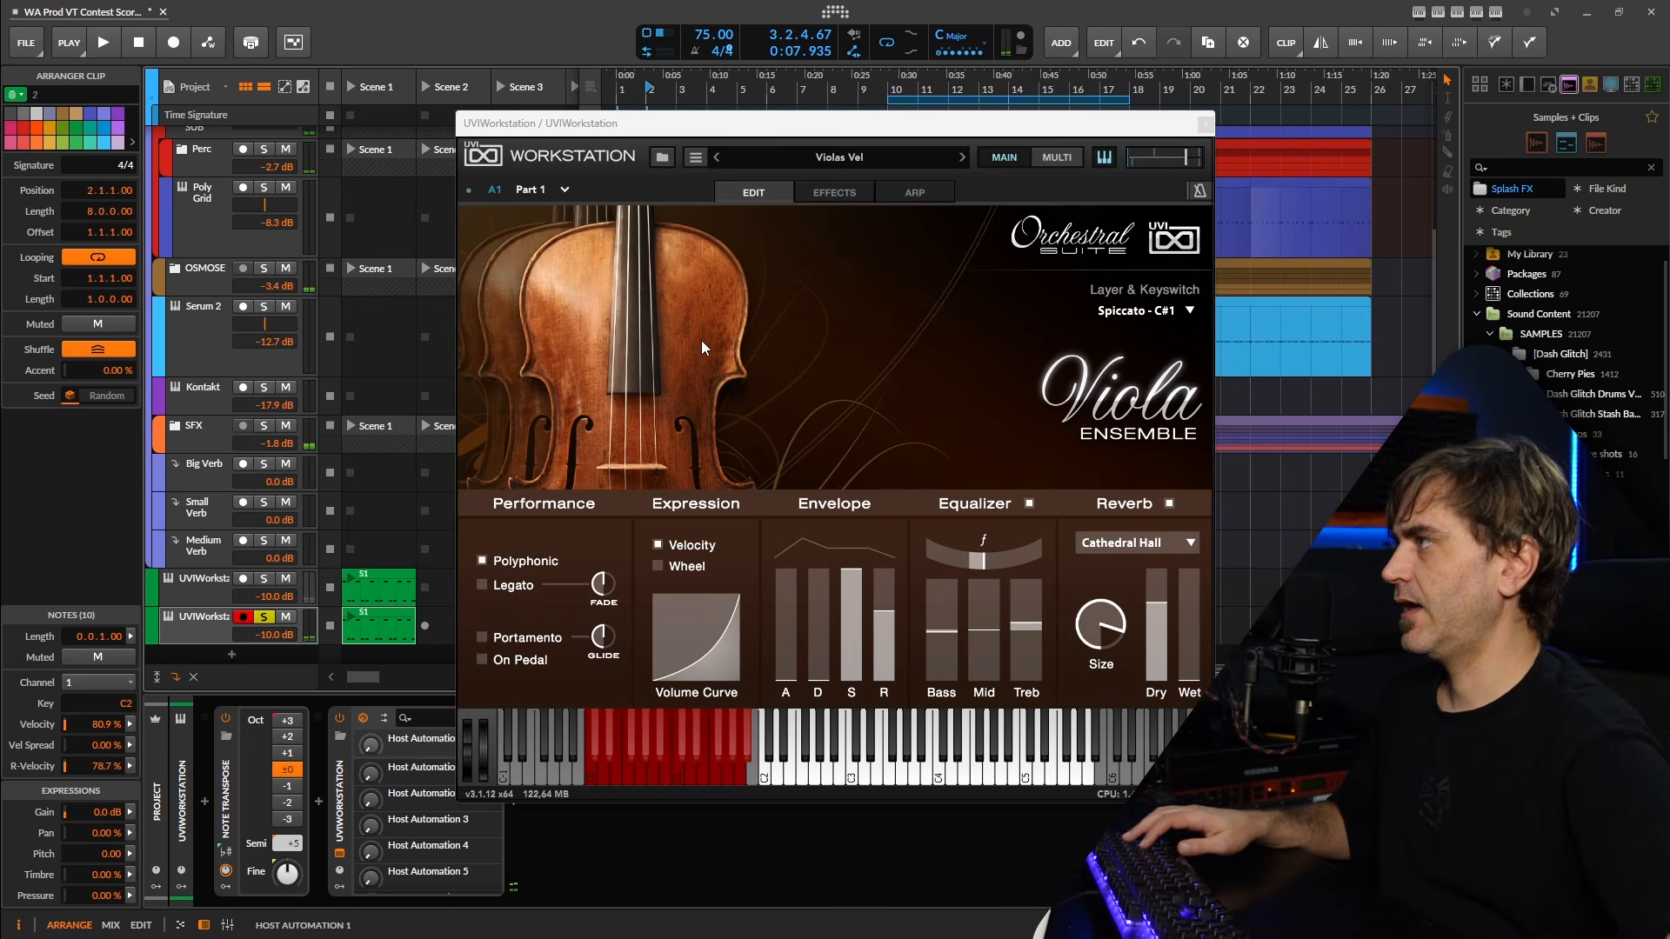
pyautogui.click(845, 159)
pyautogui.click(868, 258)
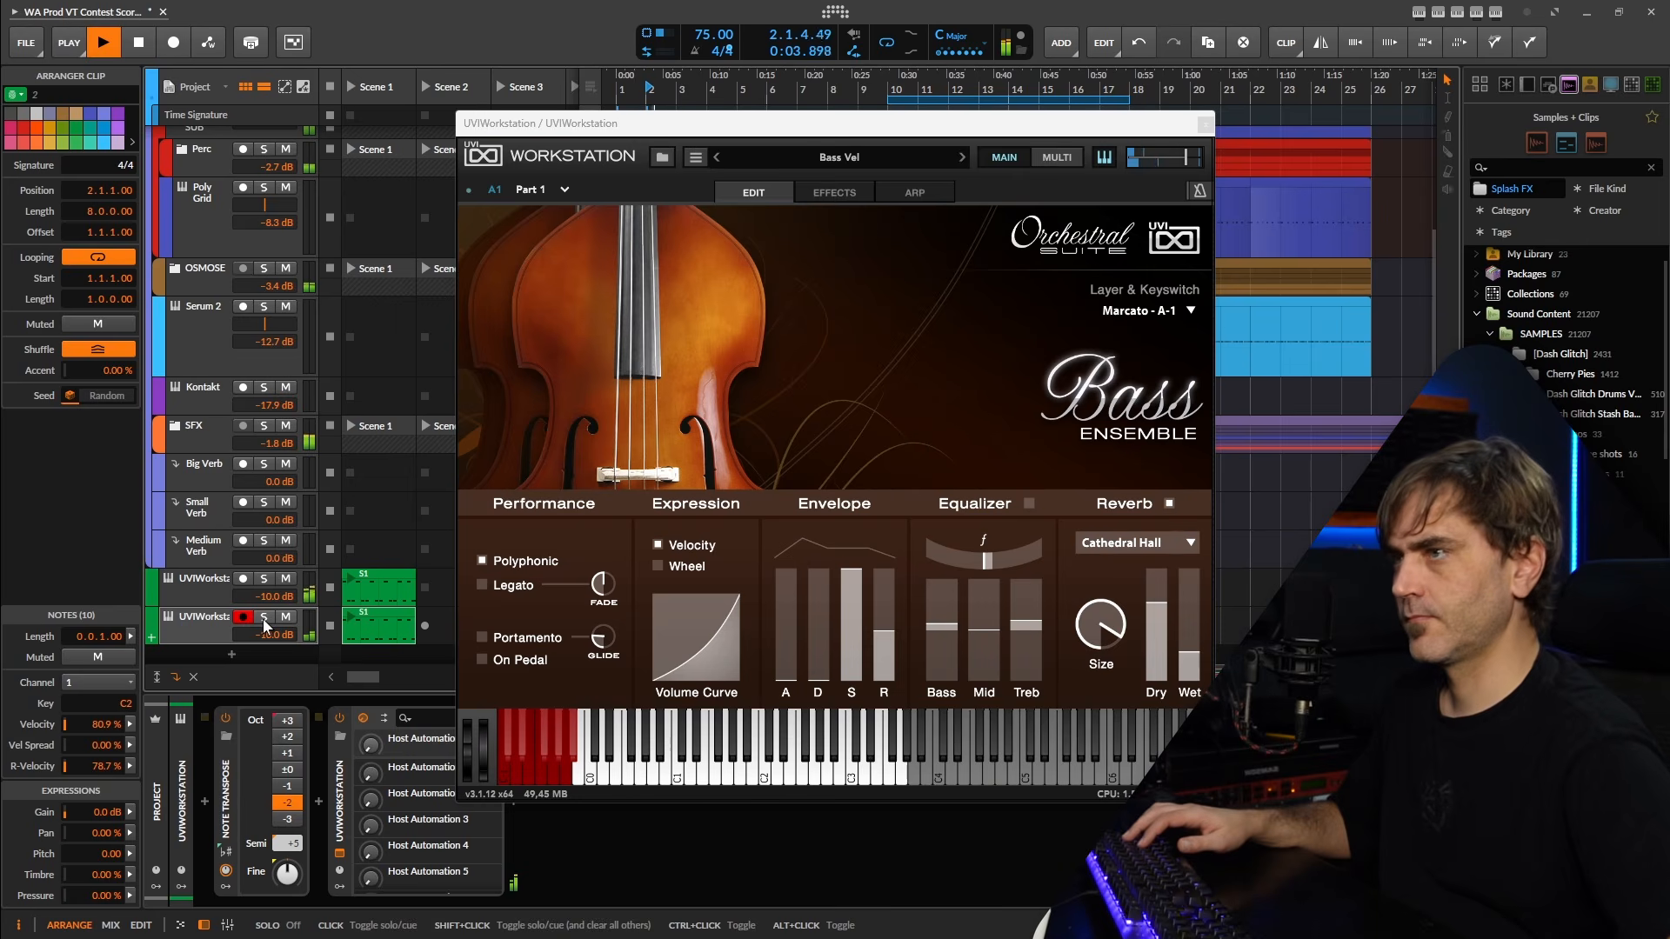
pyautogui.press('space')
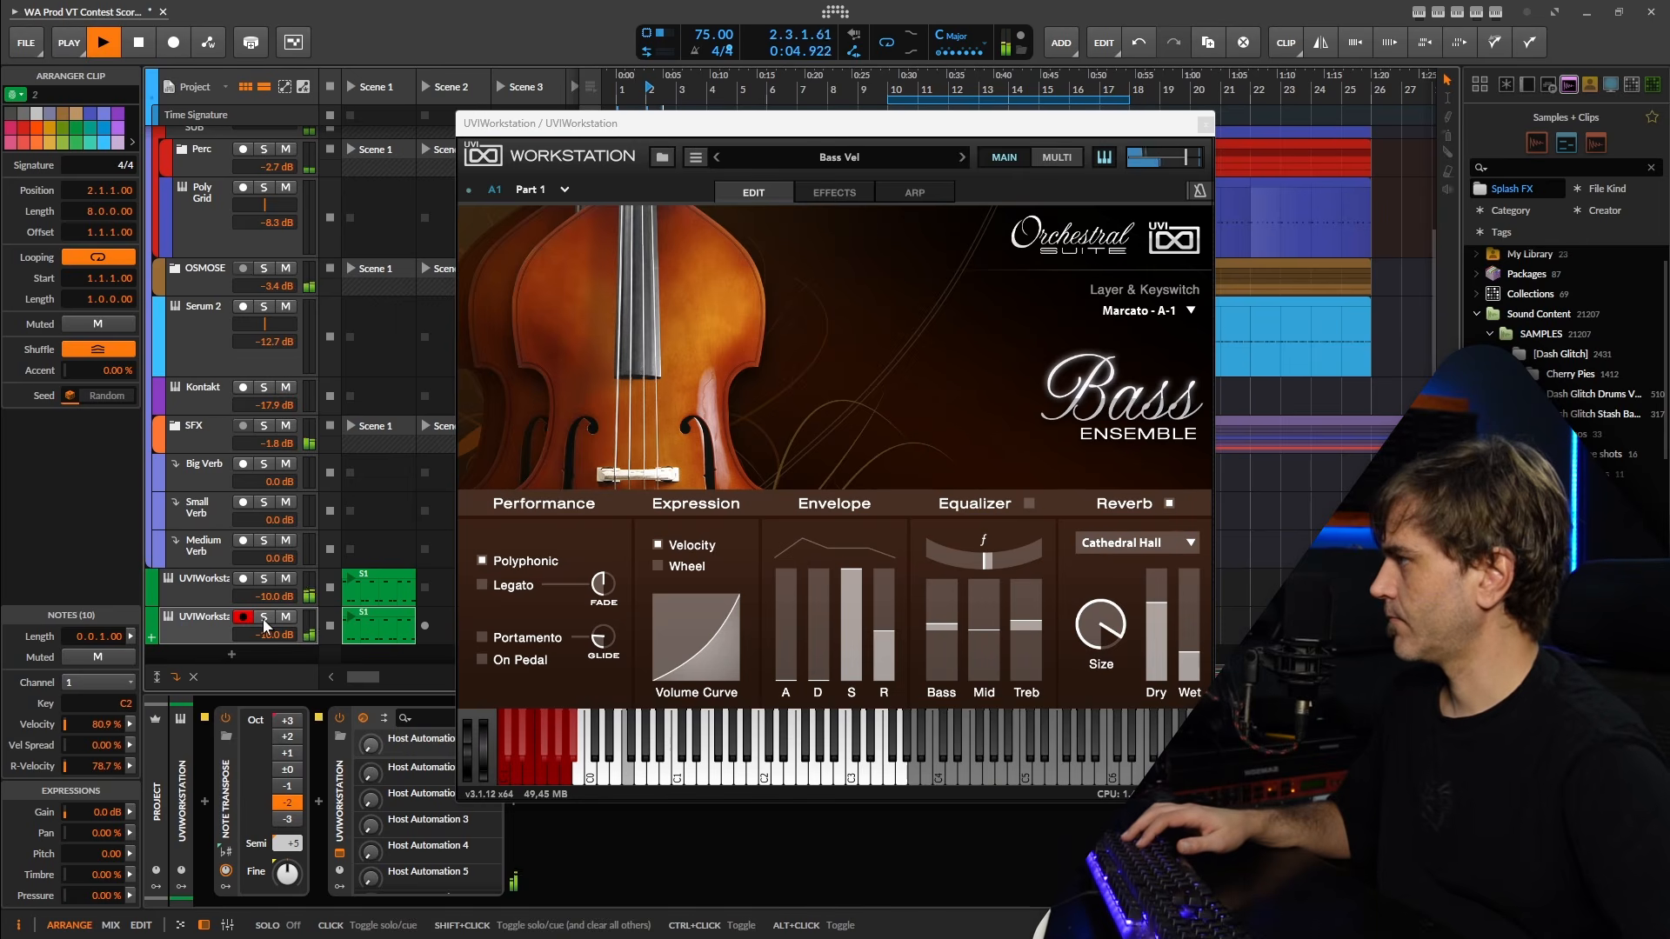
# Set the duplicate track's volume to -9.3 dB and its Note Transpose octave shift to -1.
pyautogui.moveTo(265, 635); pyautogui.dragTo(265, 607)
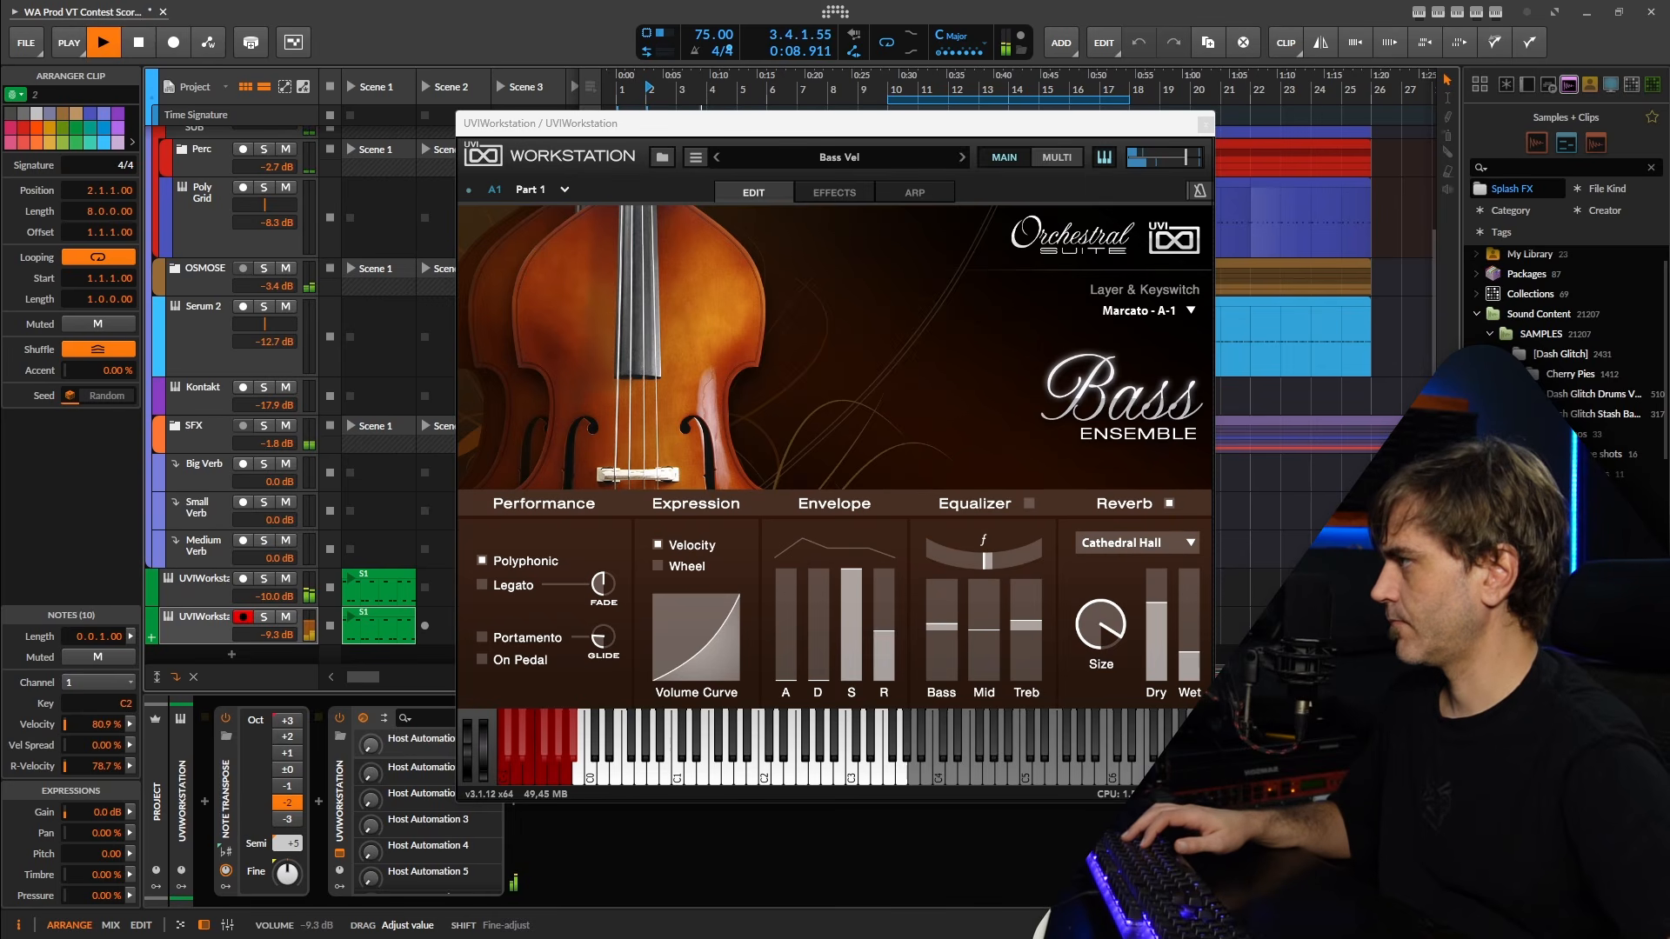
pyautogui.moveTo(264, 631); pyautogui.dragTo(264, 634)
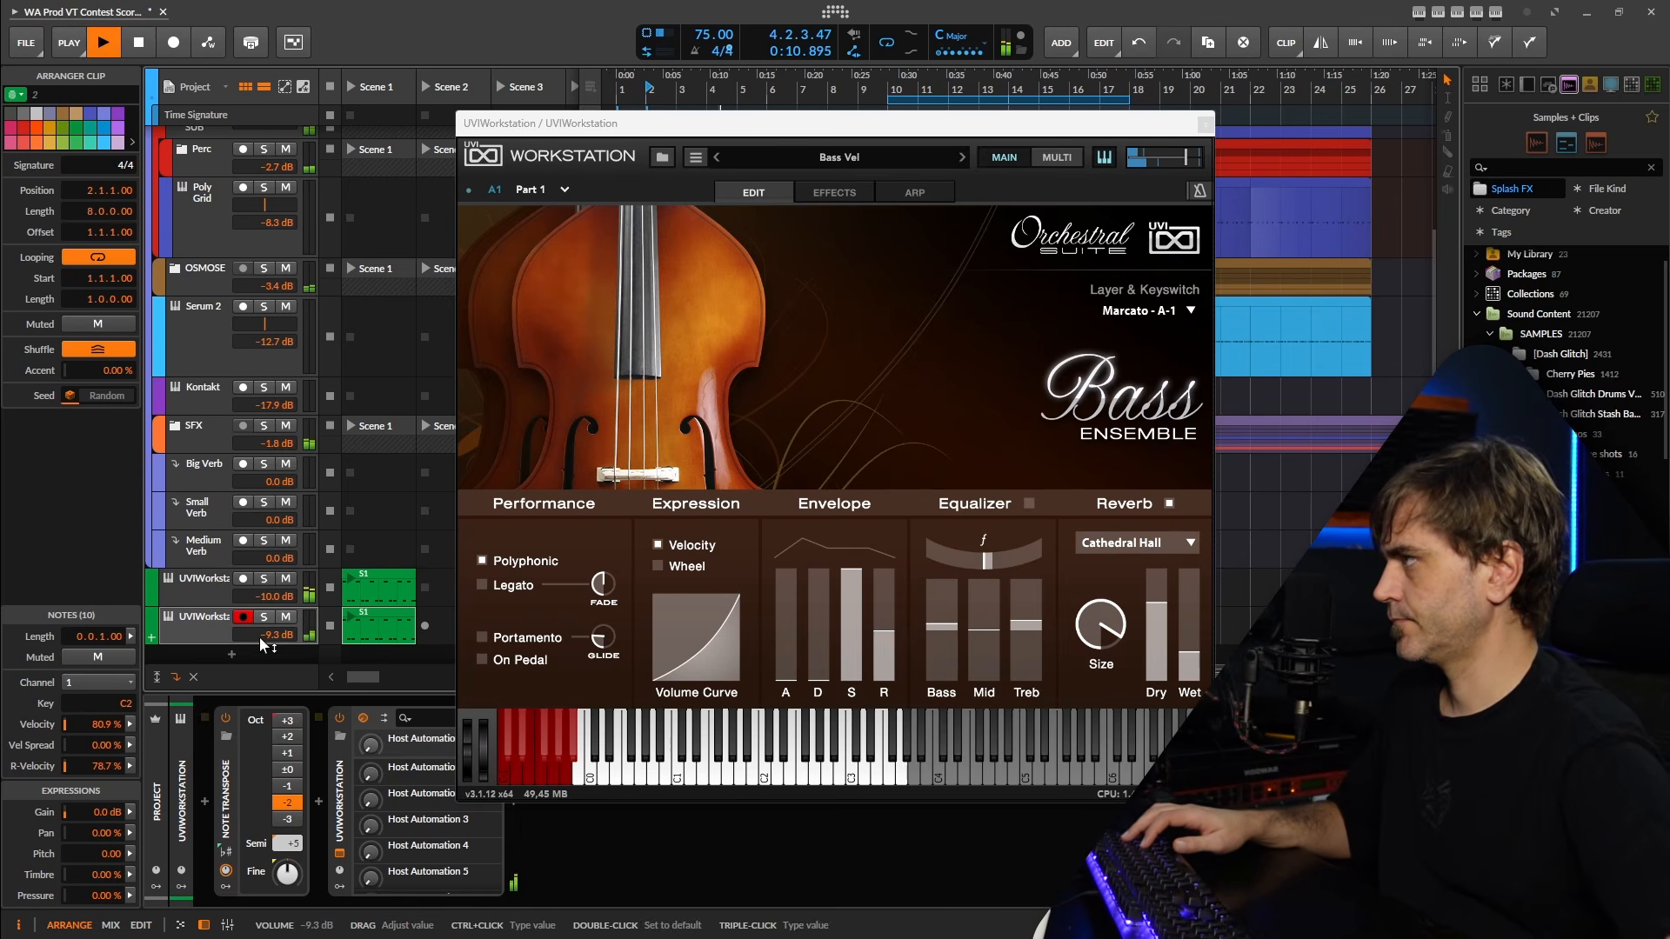
pyautogui.moveTo(882, 135); pyautogui.dragTo(1425, 152)
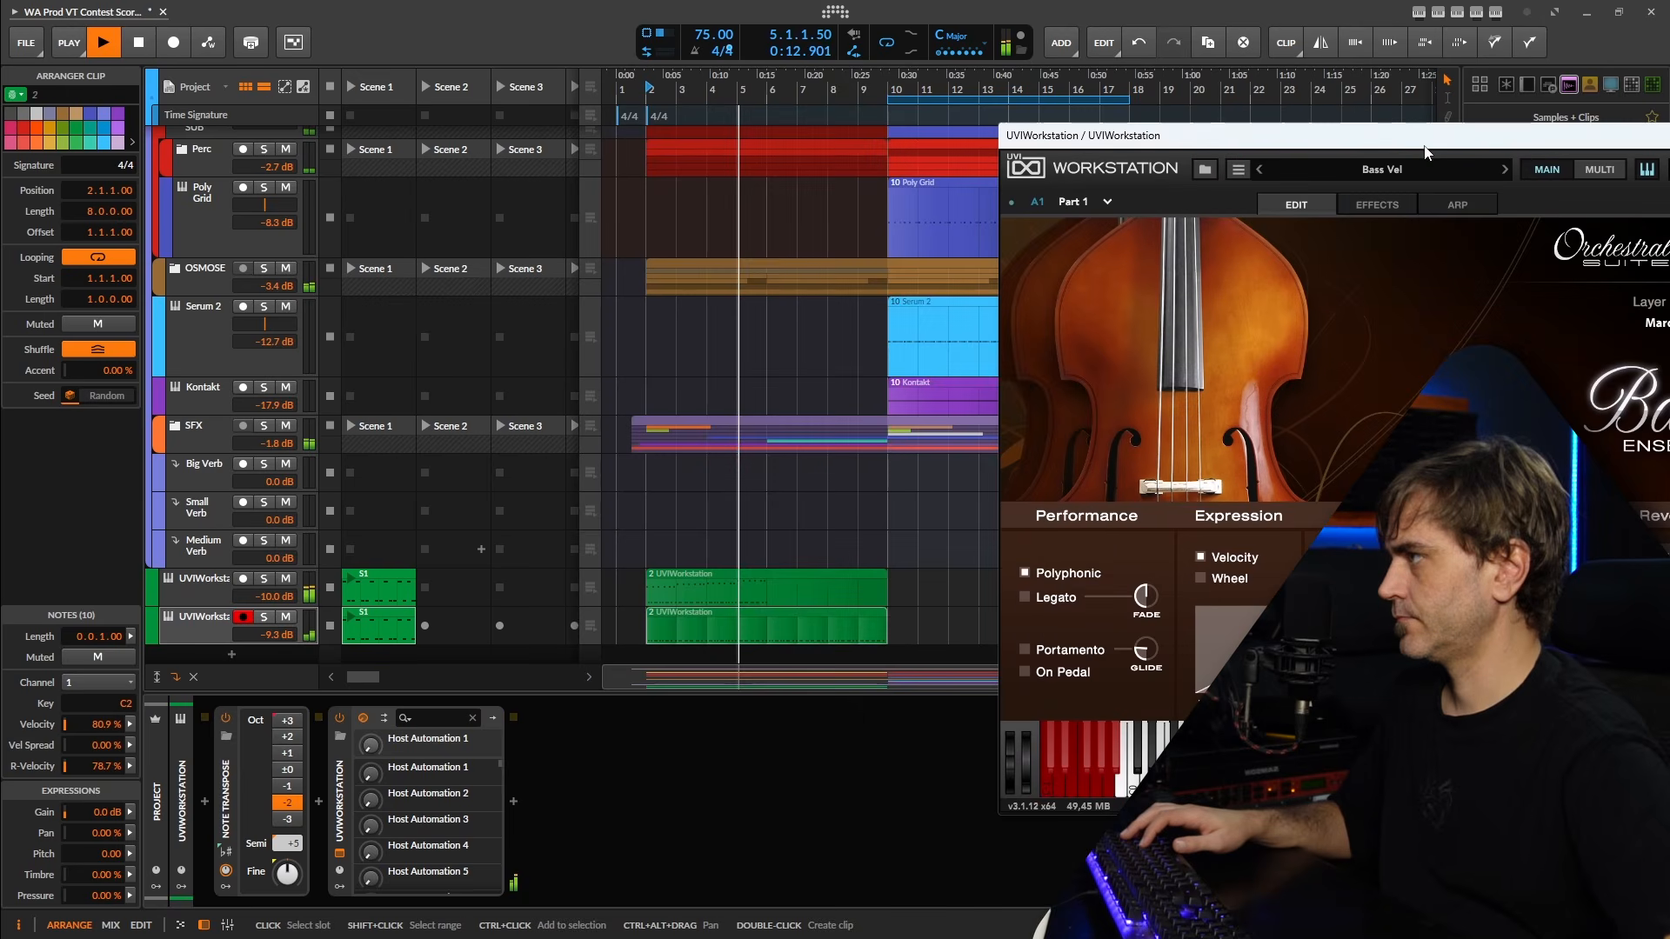
pyautogui.press('space')
pyautogui.click(288, 787)
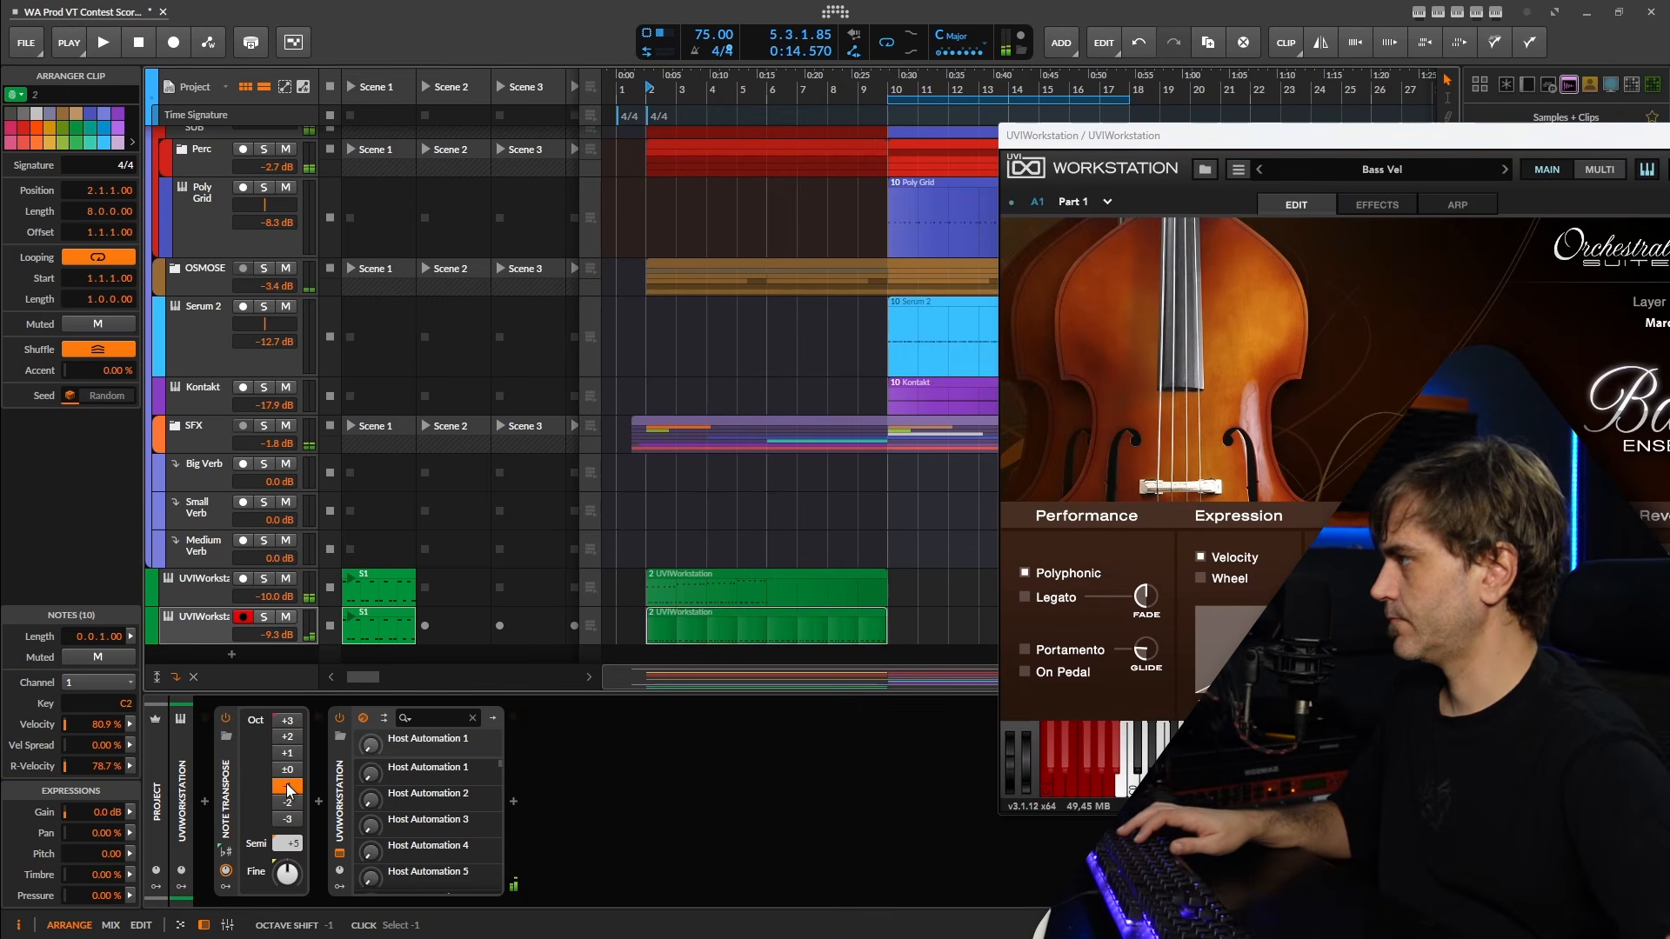
# Load the solo Cello Vel program on the duplicate track and set the track's volume to -10.1 dB during playback.
pyautogui.press('space')
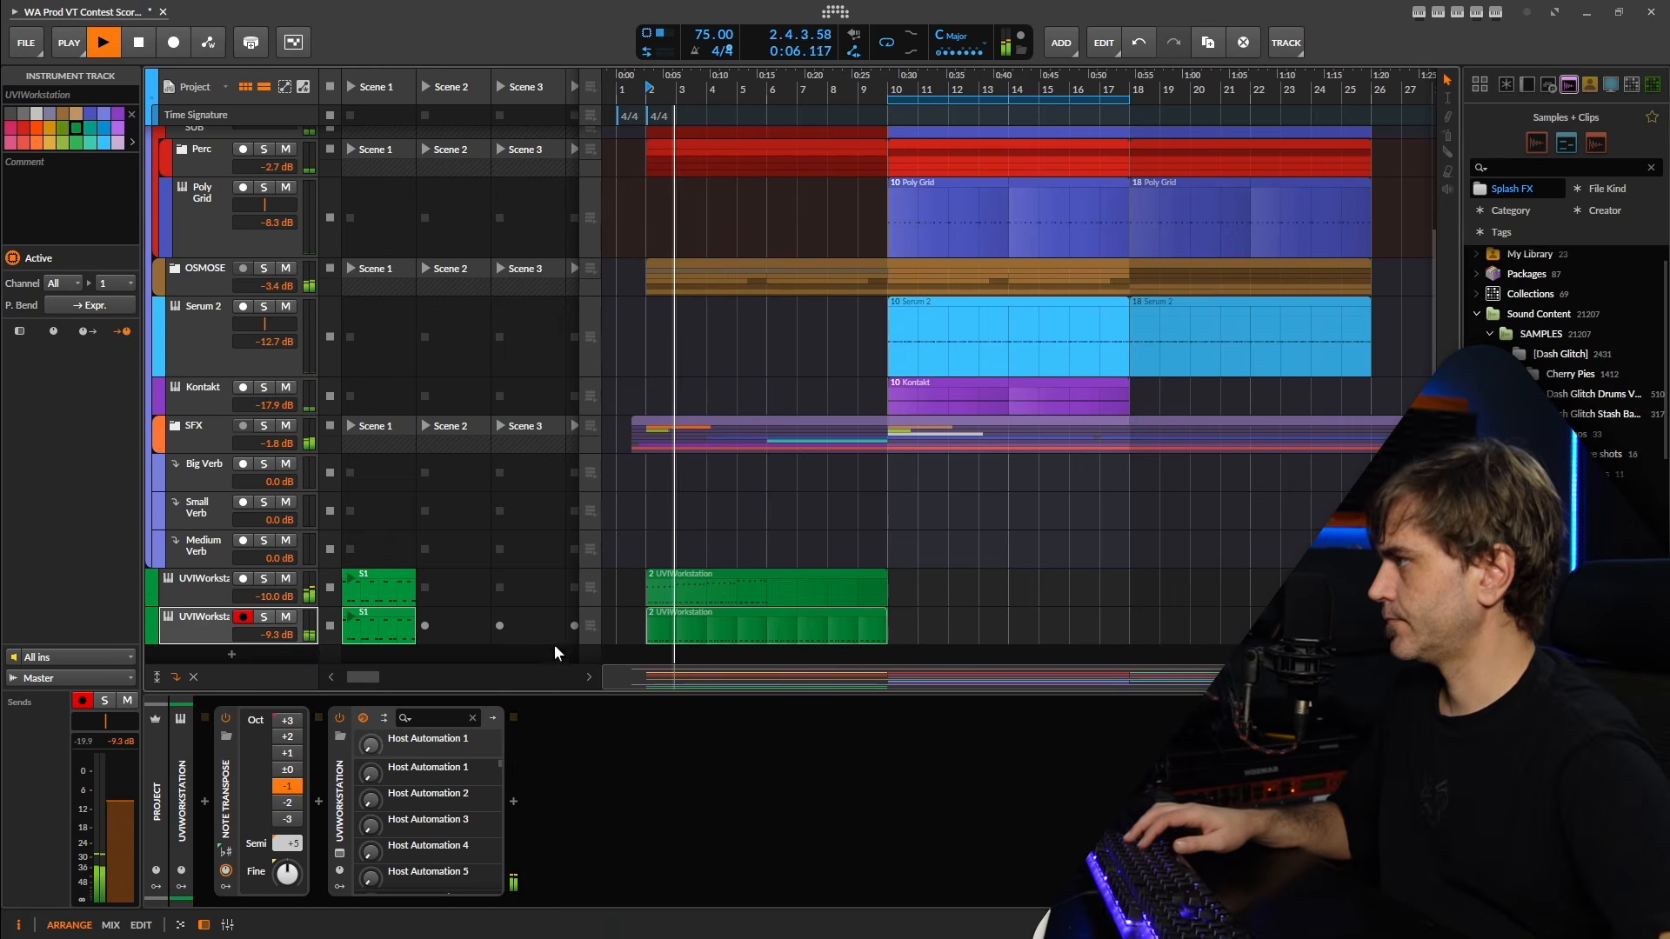
pyautogui.click(339, 854)
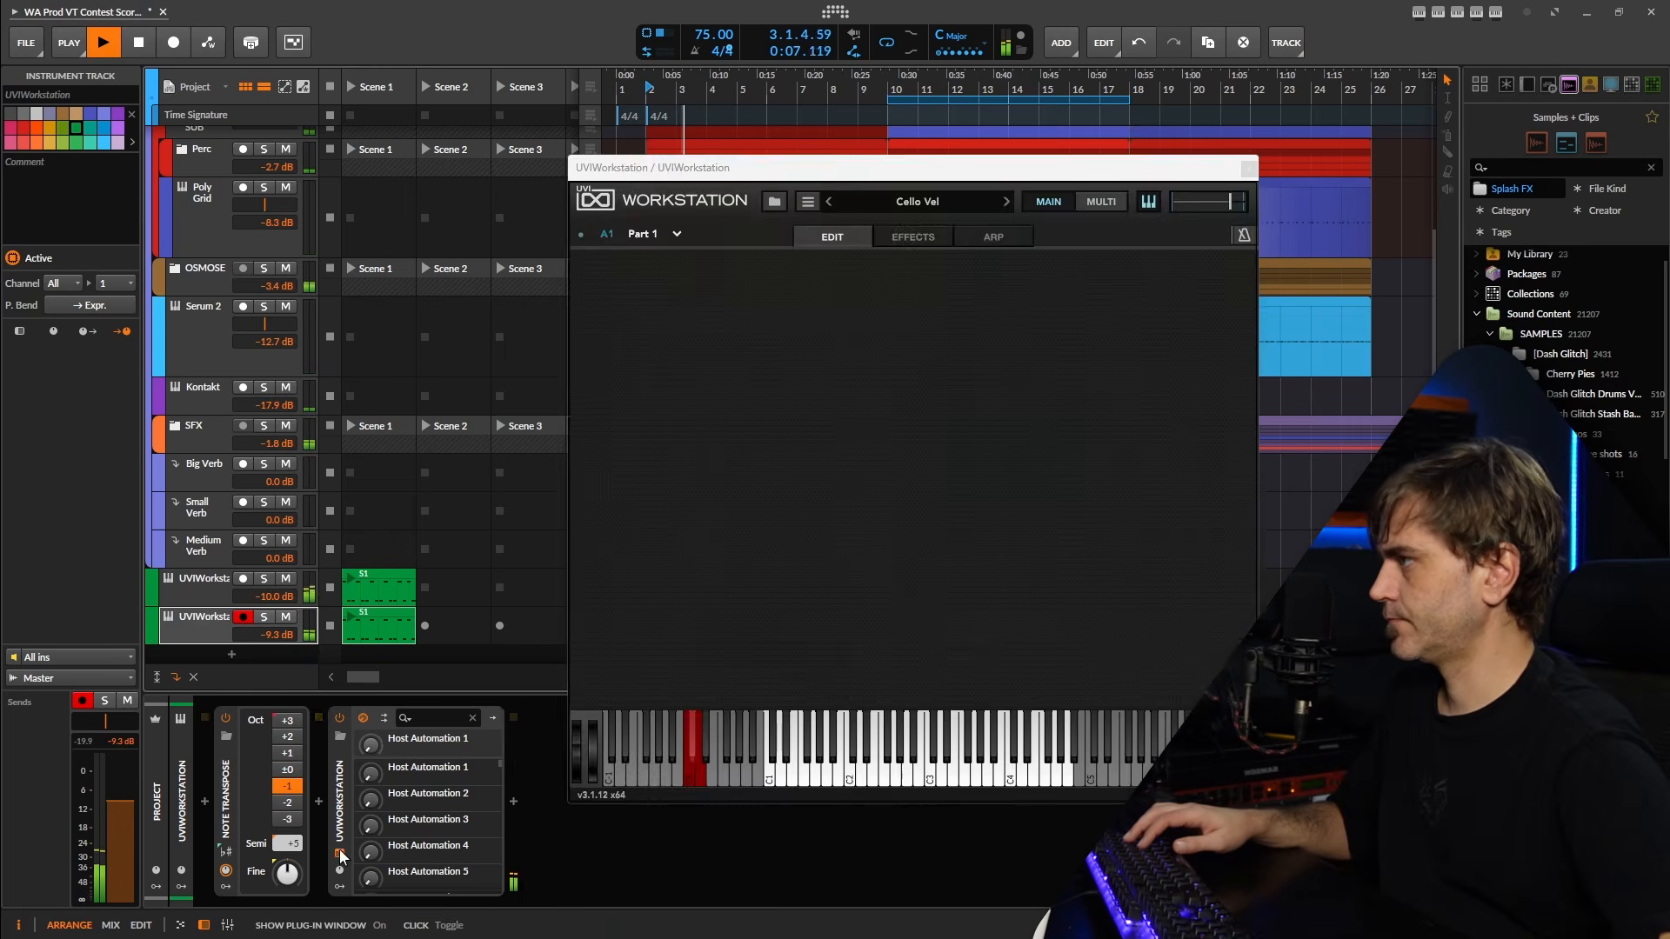
pyautogui.click(340, 855)
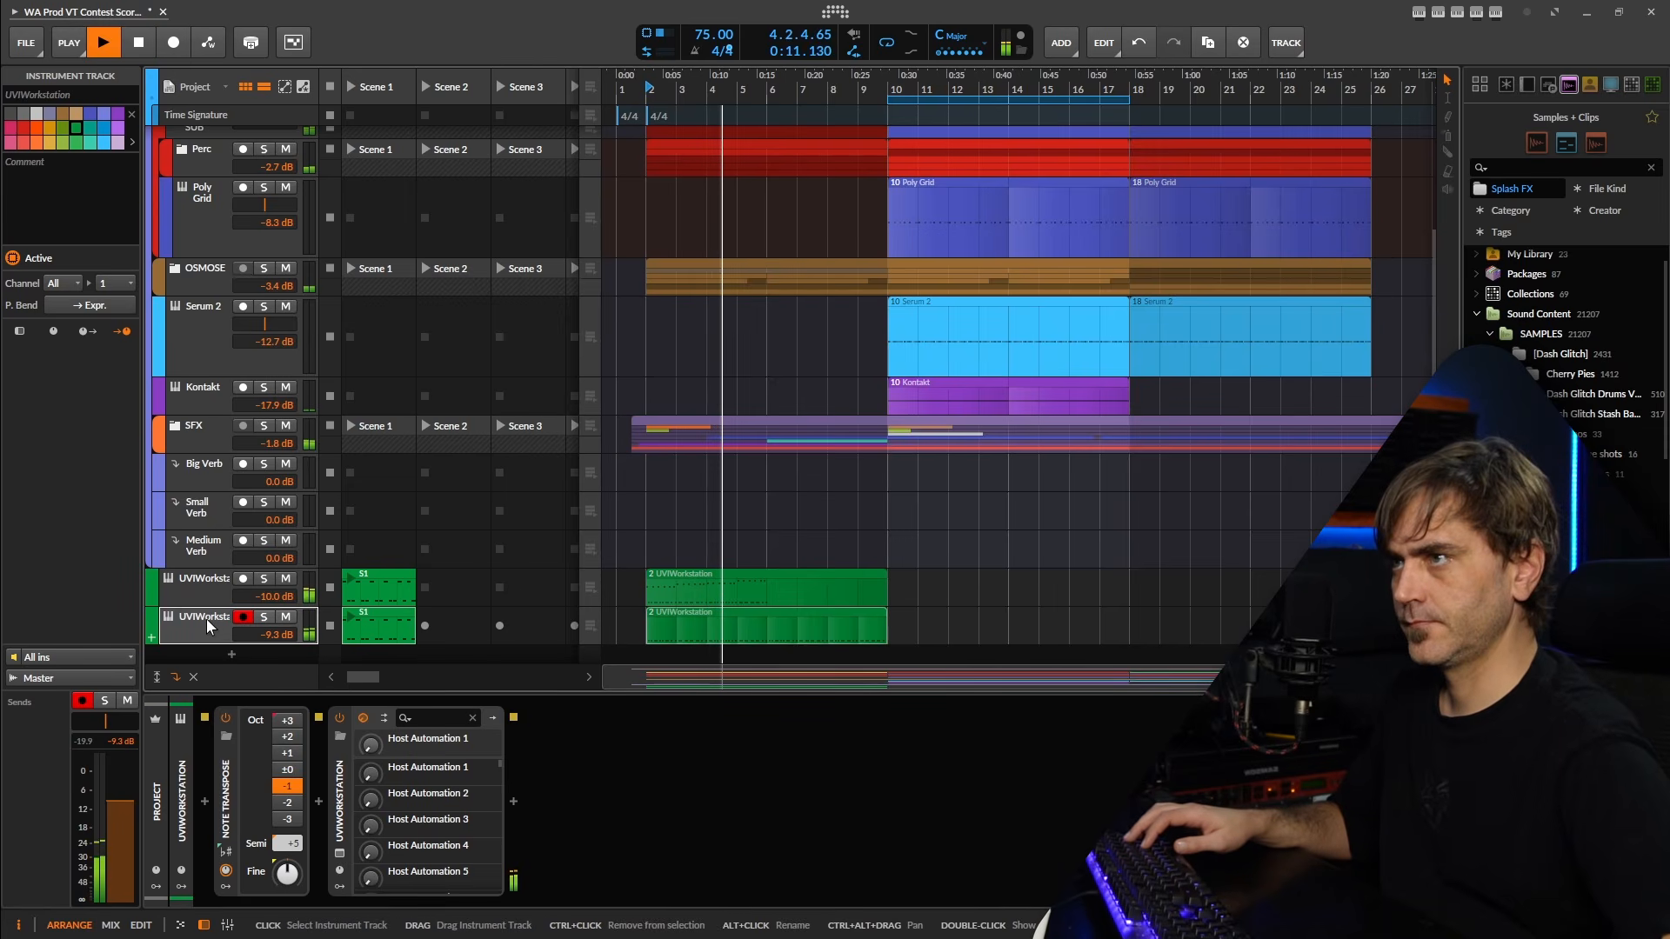
pyautogui.moveTo(279, 635); pyautogui.dragTo(280, 641)
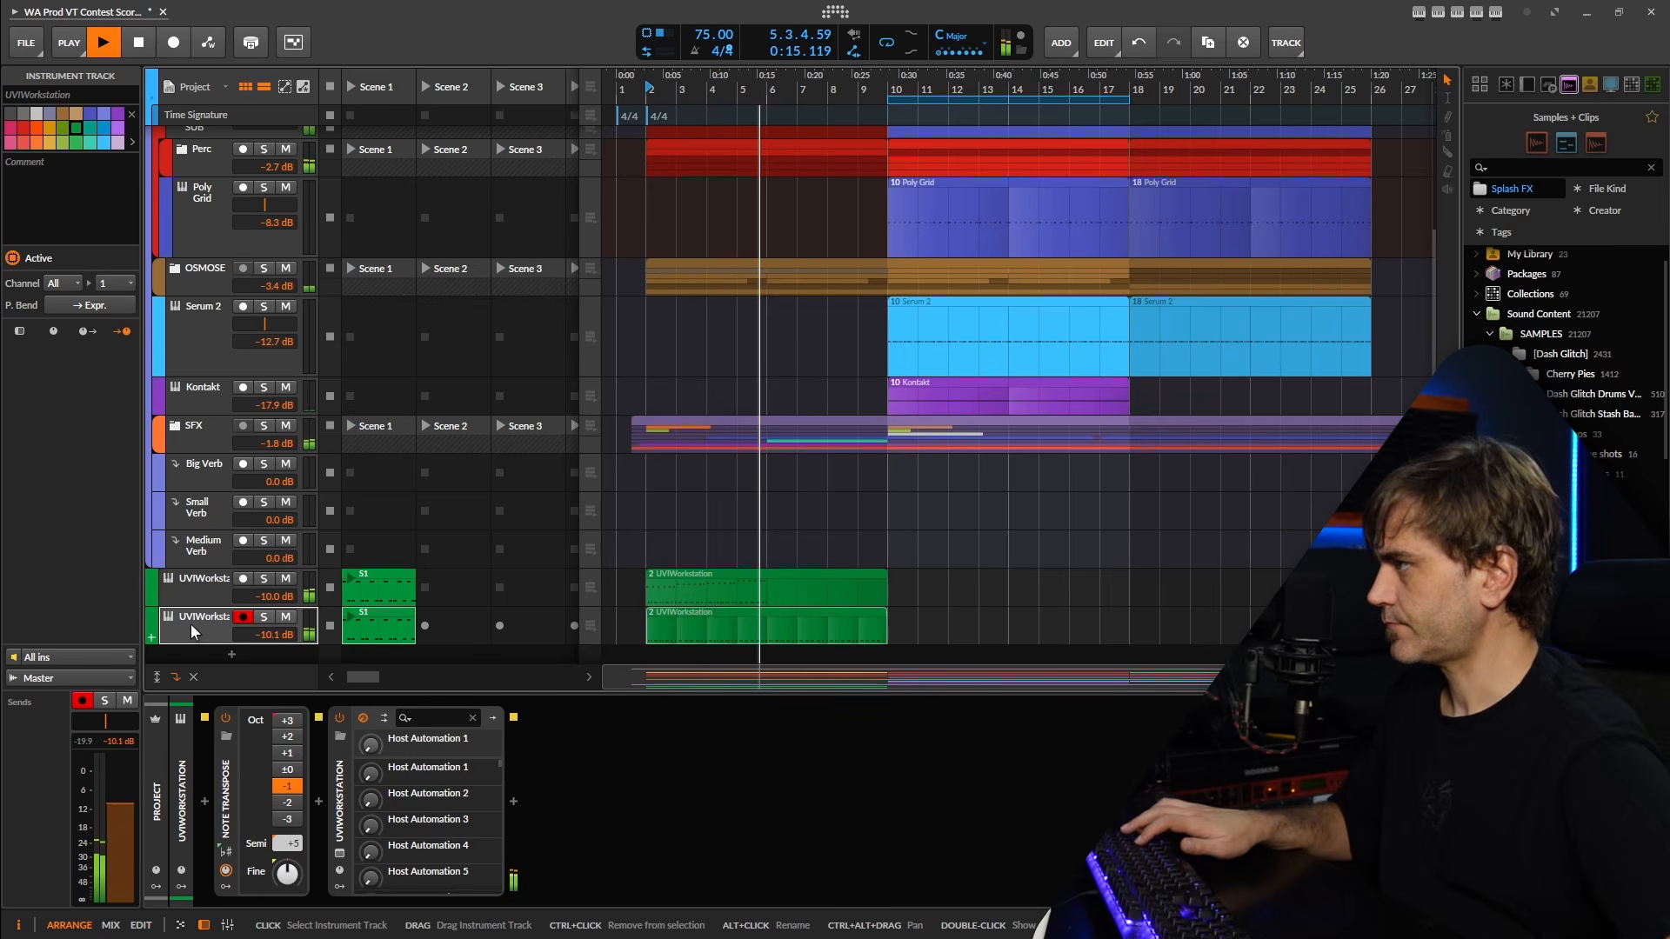
# Duplicate the Cello Vel track and play the selected cello track soloed with its instrument window open.
pyautogui.hotkey('ctrl', 'd')
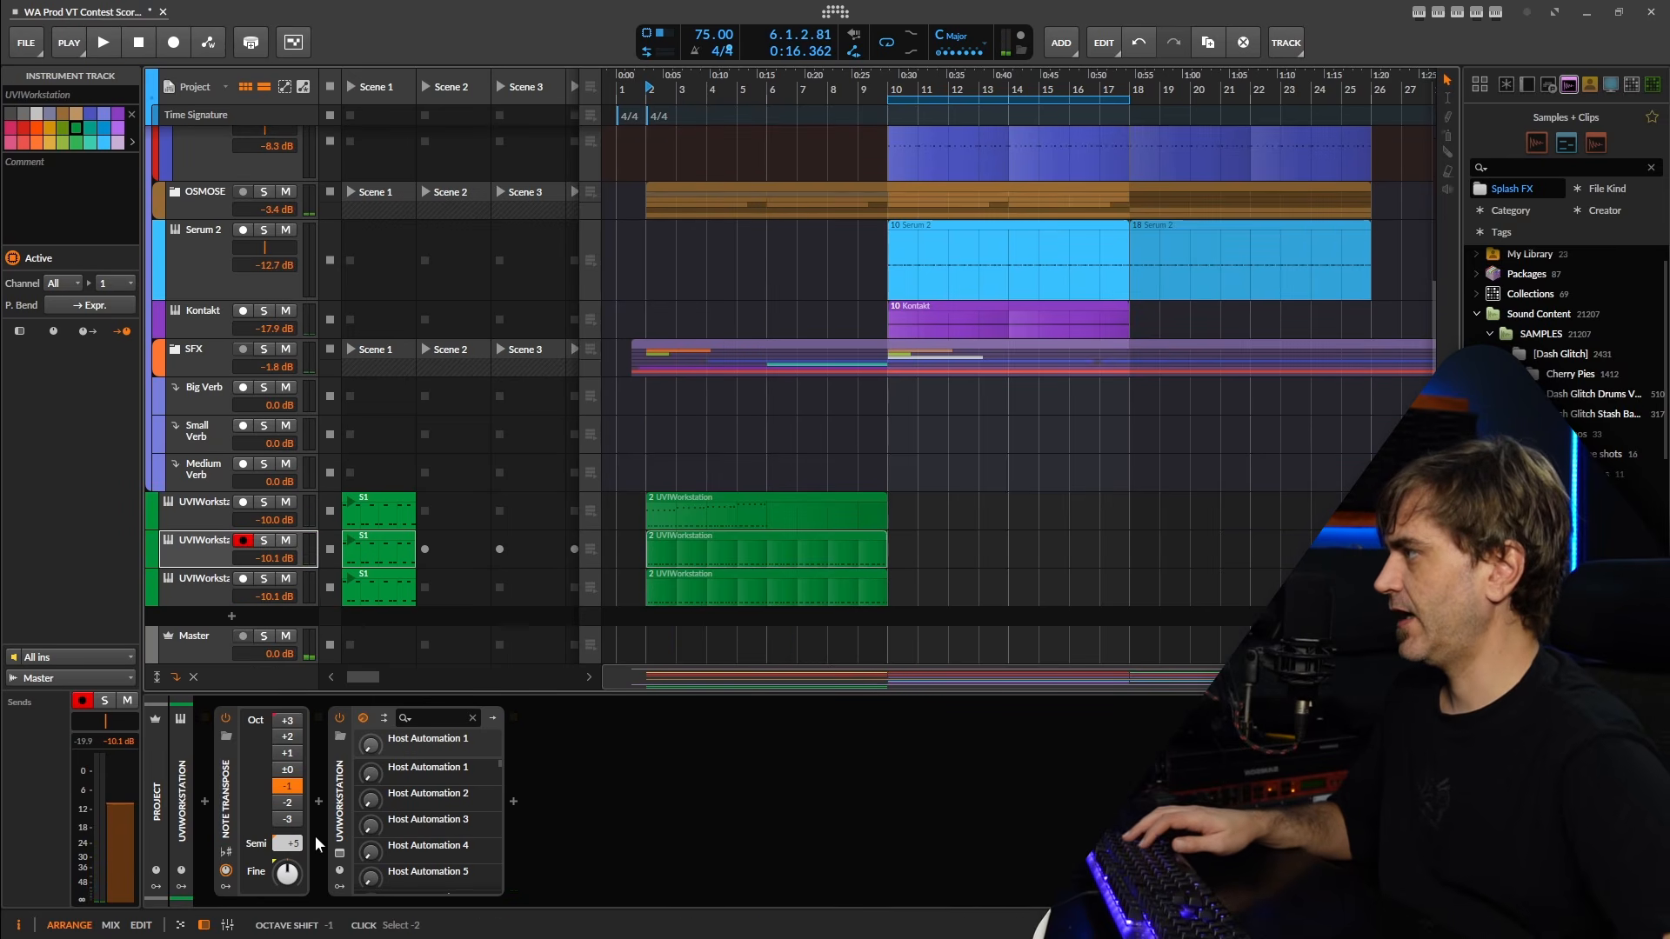
pyautogui.click(340, 855)
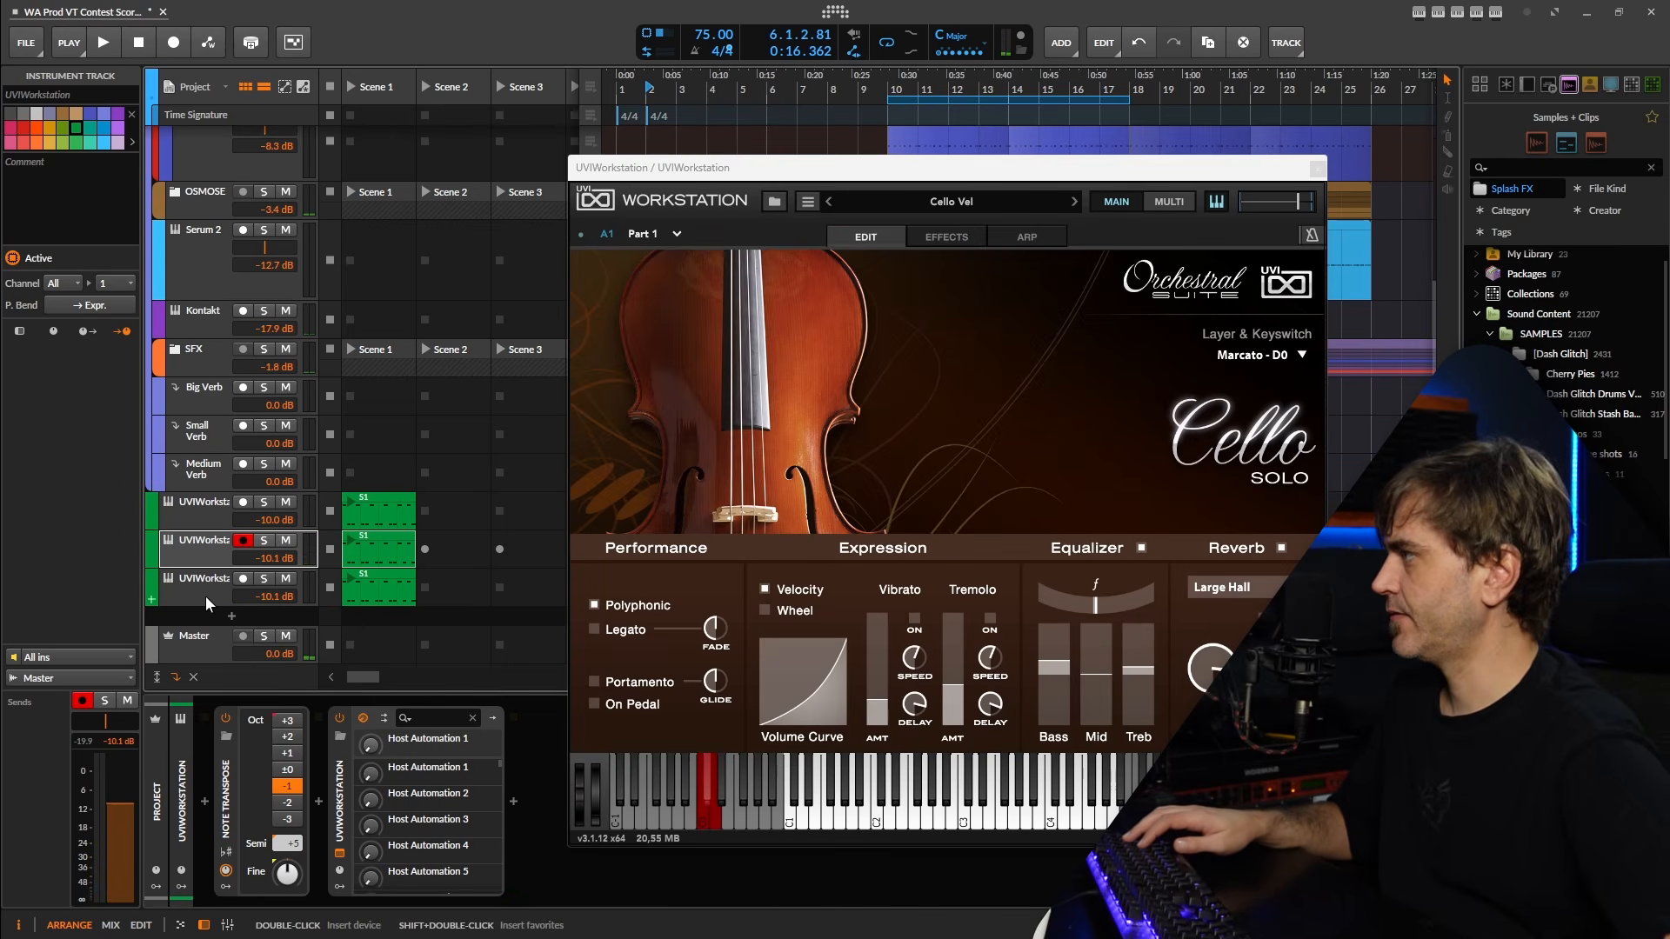
pyautogui.click(264, 541)
pyautogui.press('space')
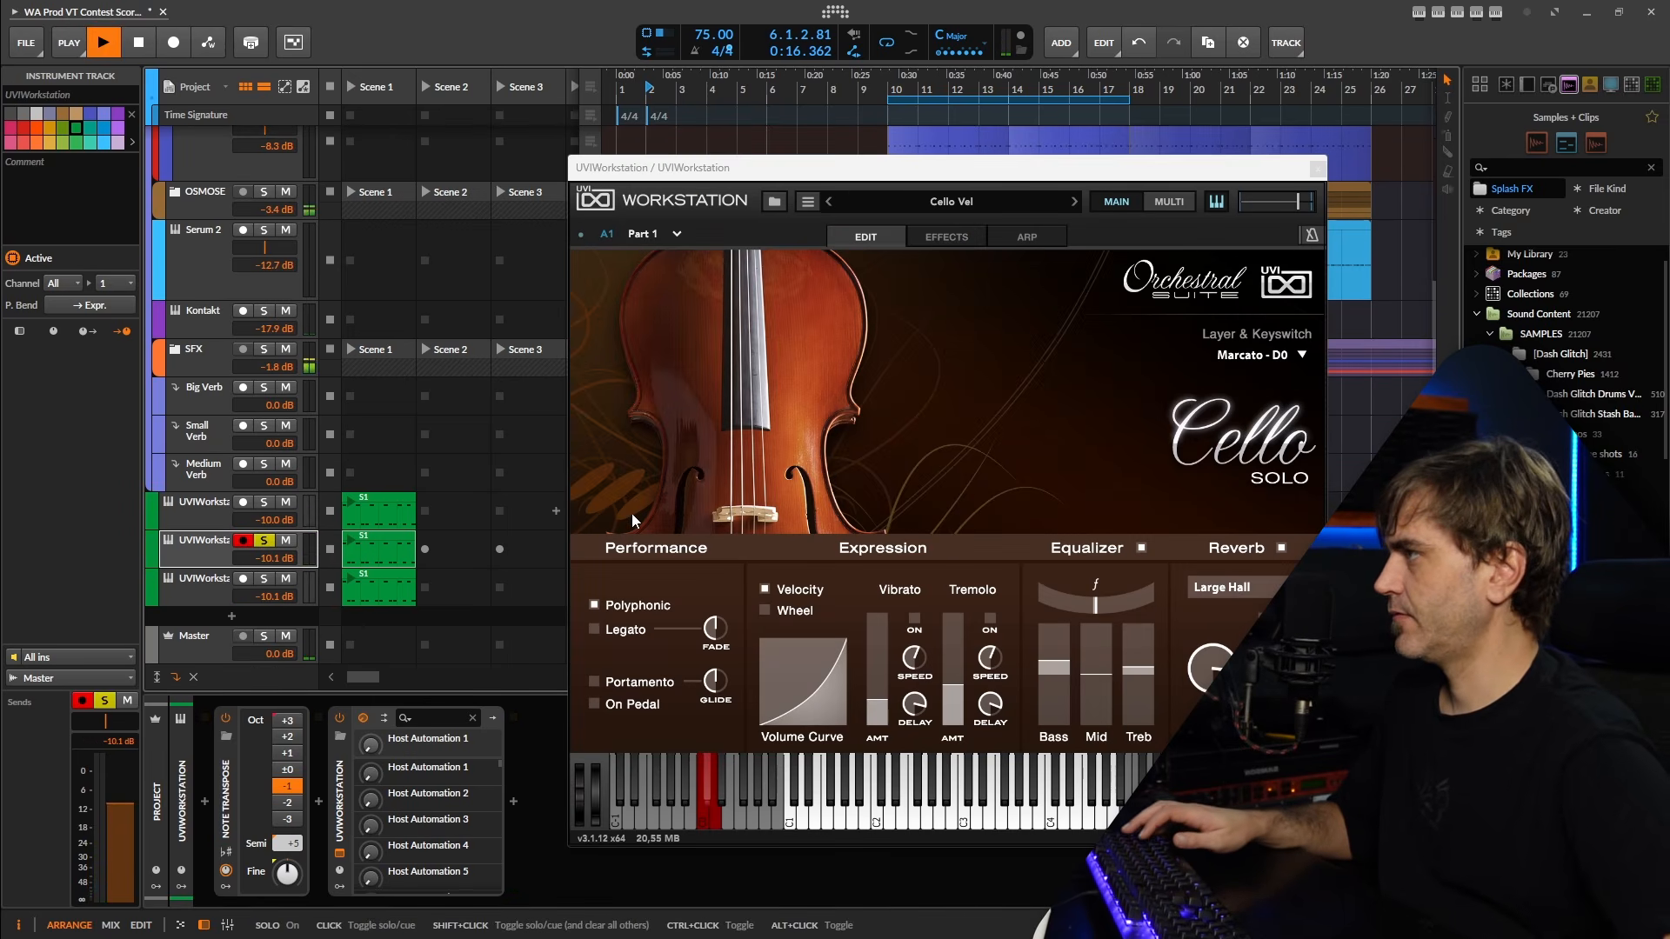
# Audition the Pizzicato - C#0 playing style on the solo cello and select another Layer & Keyswitch articulation.
pyautogui.click(1236, 356)
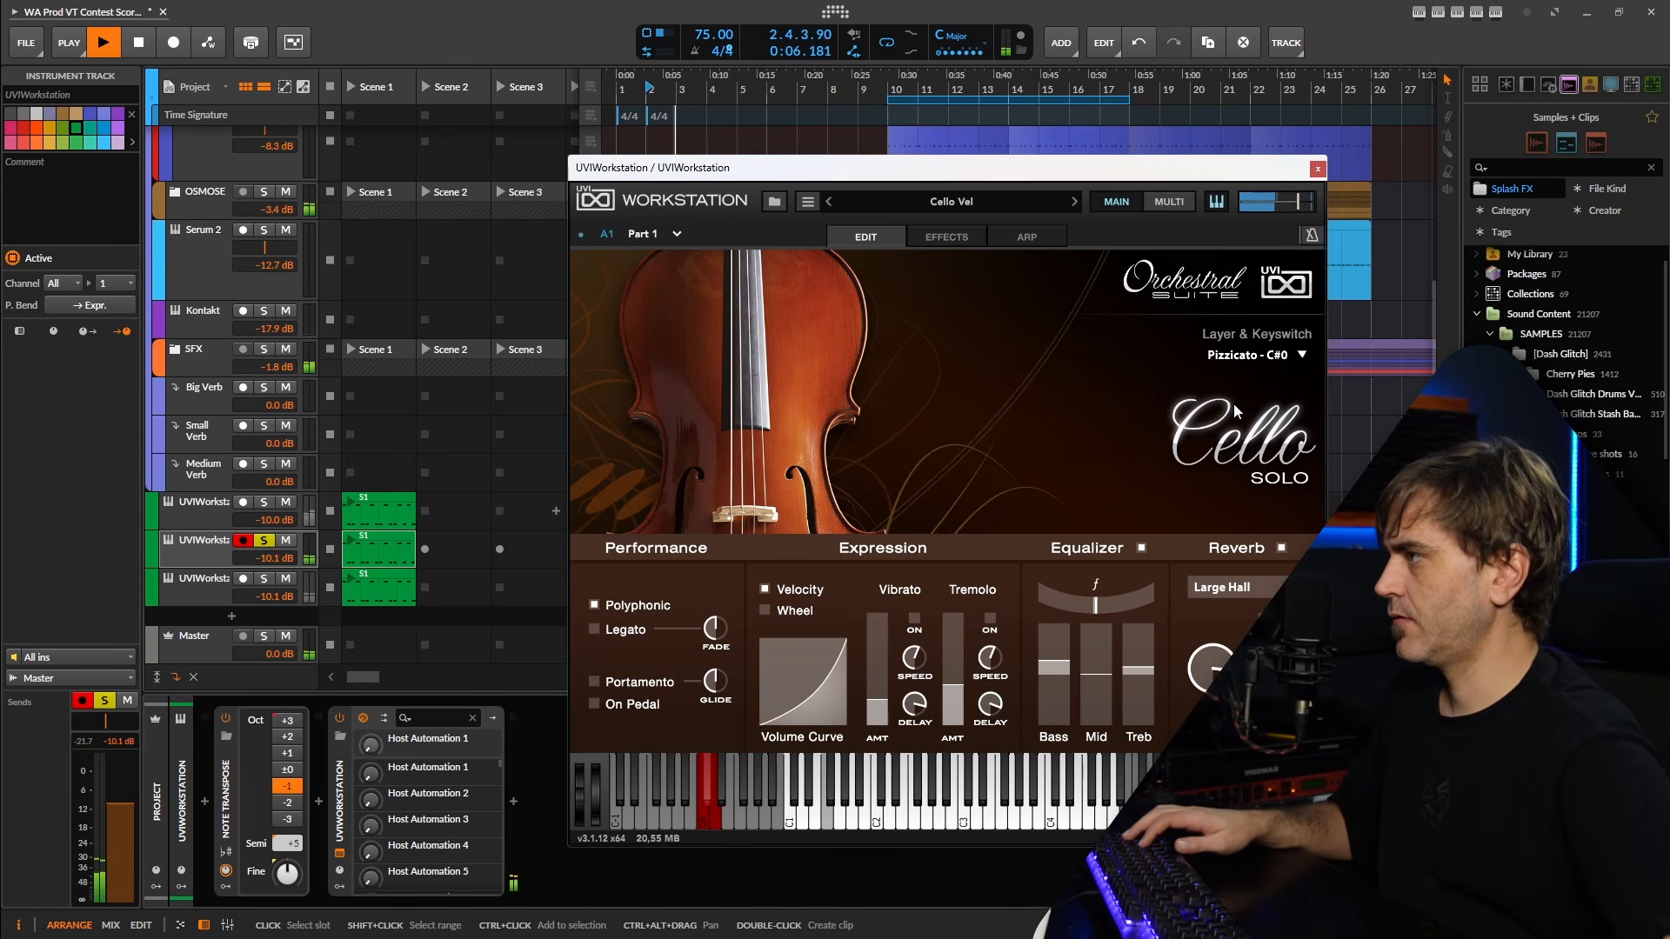
pyautogui.click(1249, 358)
pyautogui.click(1237, 425)
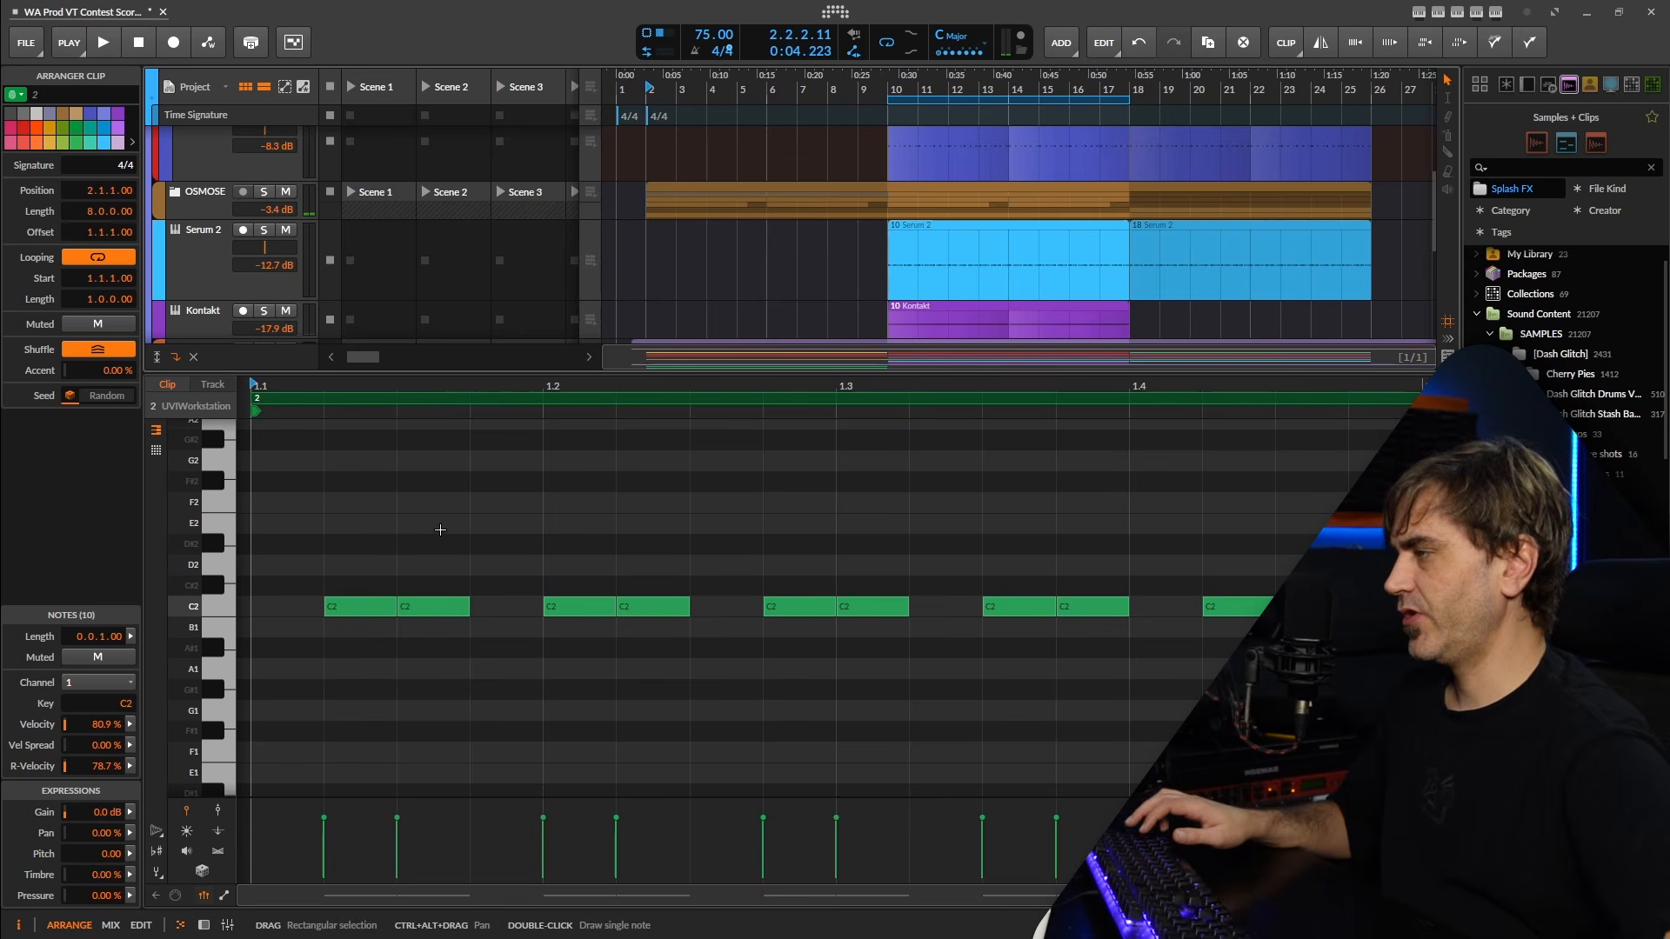
# Examine the third UVIWorkstation track's C2 note pattern and velocities while playing it soloed from bar 2.
pyautogui.scroll(-3, 440, 530)
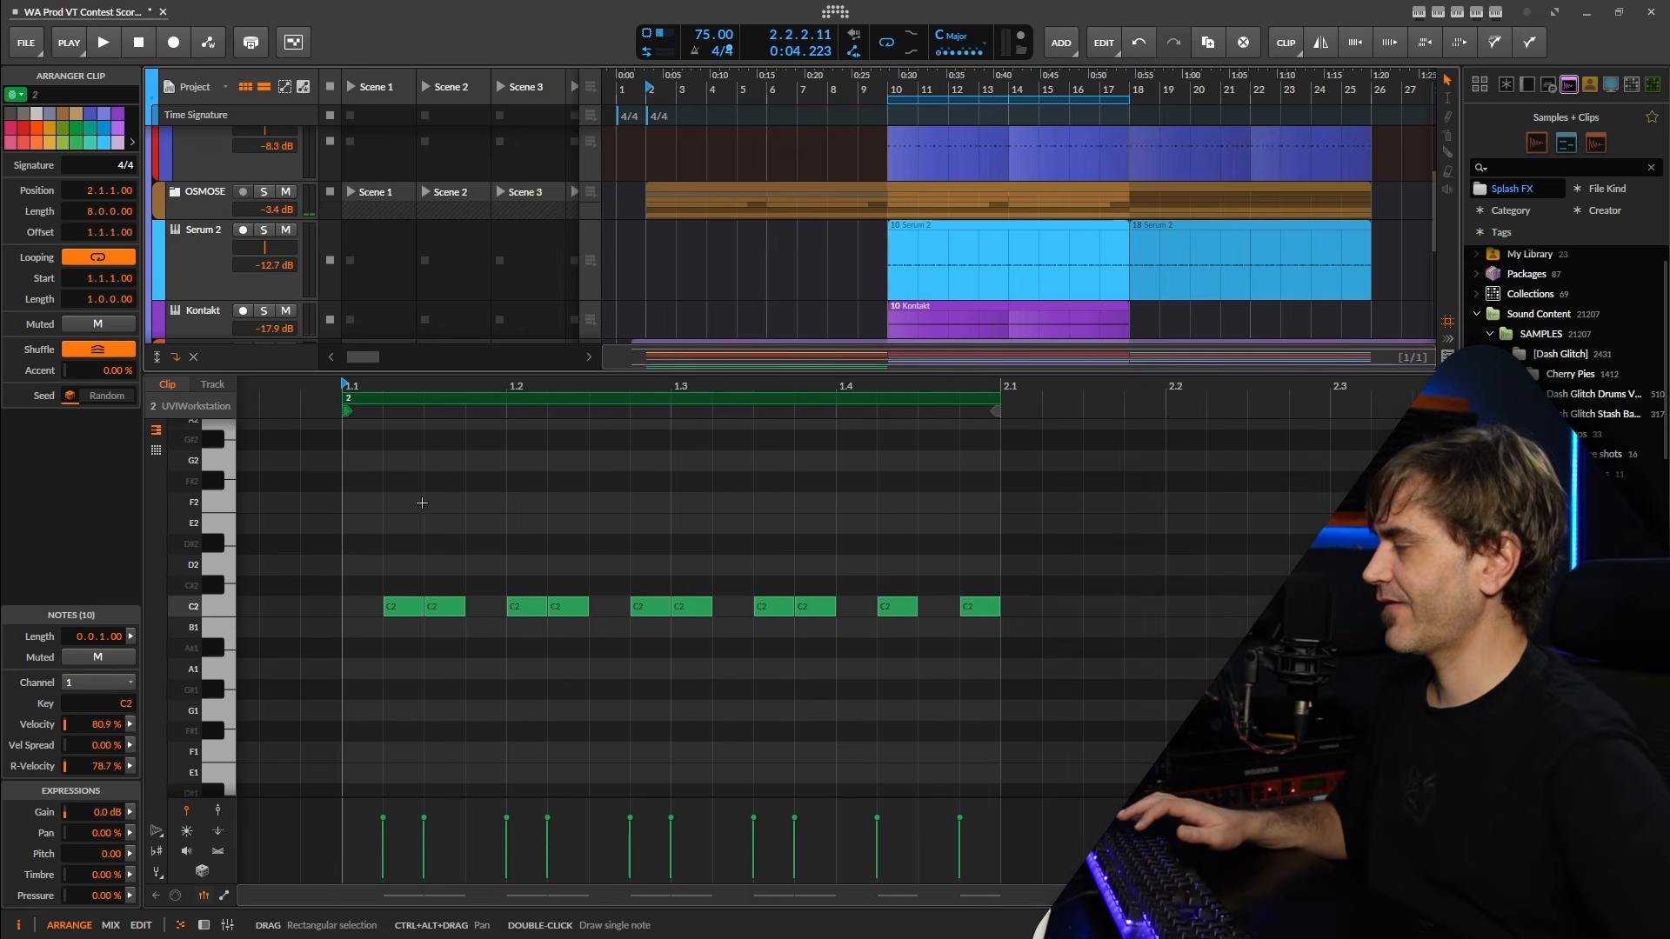
pyautogui.scroll(-5, 924, 272)
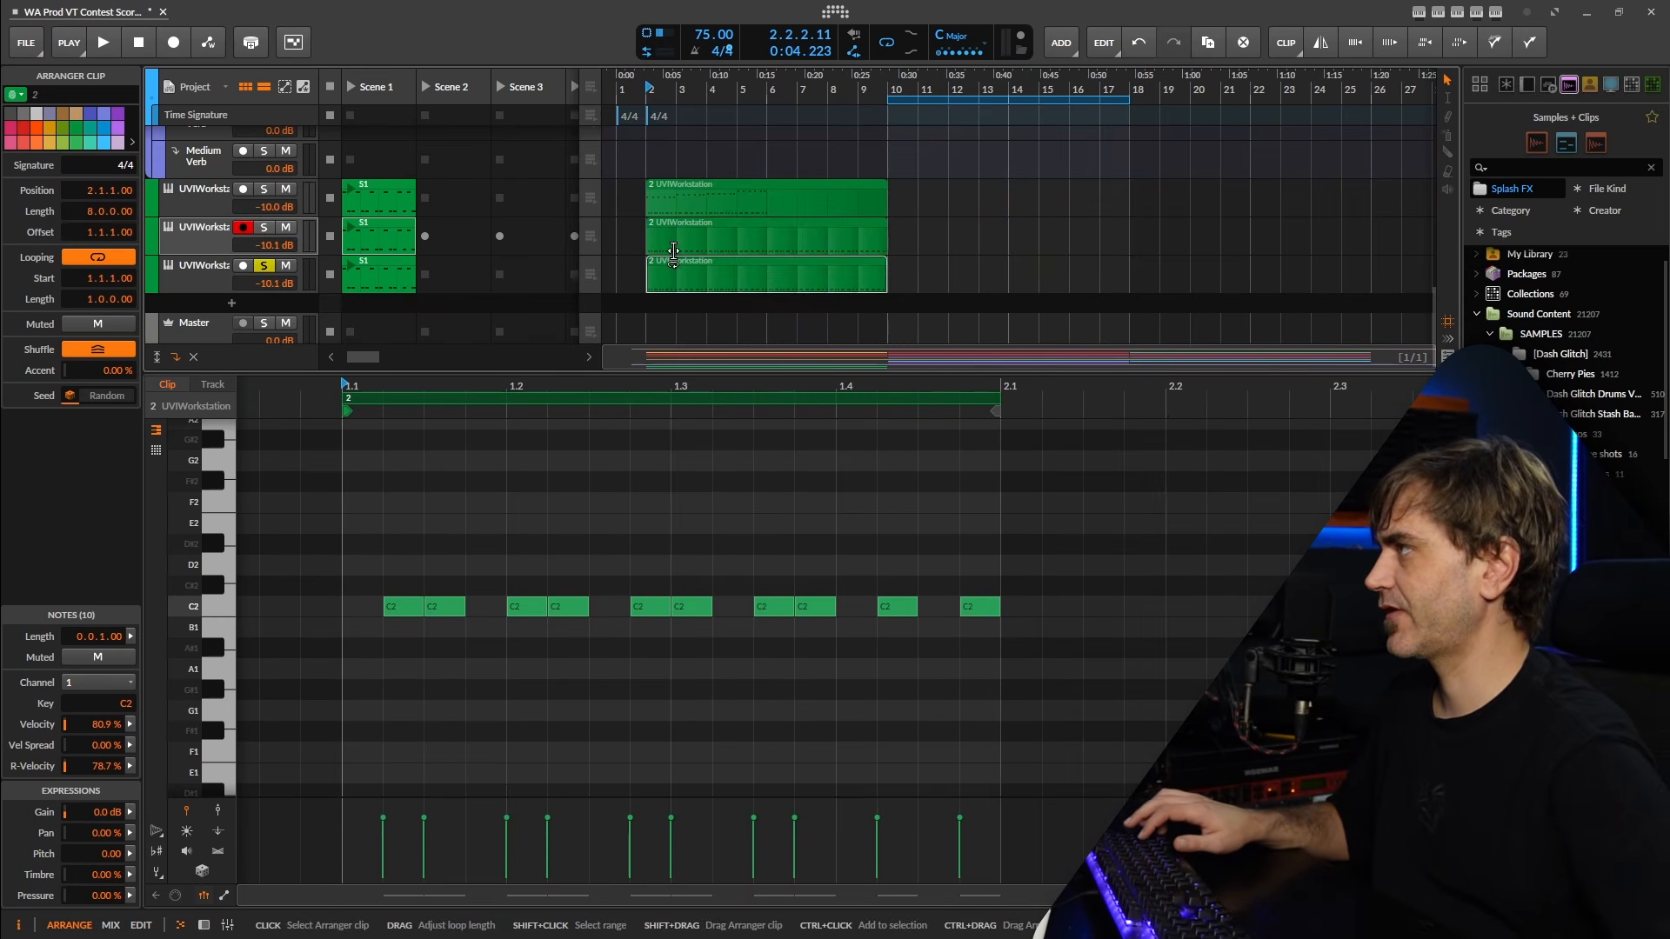
pyautogui.scroll(3, 670, 263)
pyautogui.moveTo(808, 299); pyautogui.dragTo(847, 298)
pyautogui.scroll(5, 676, 298)
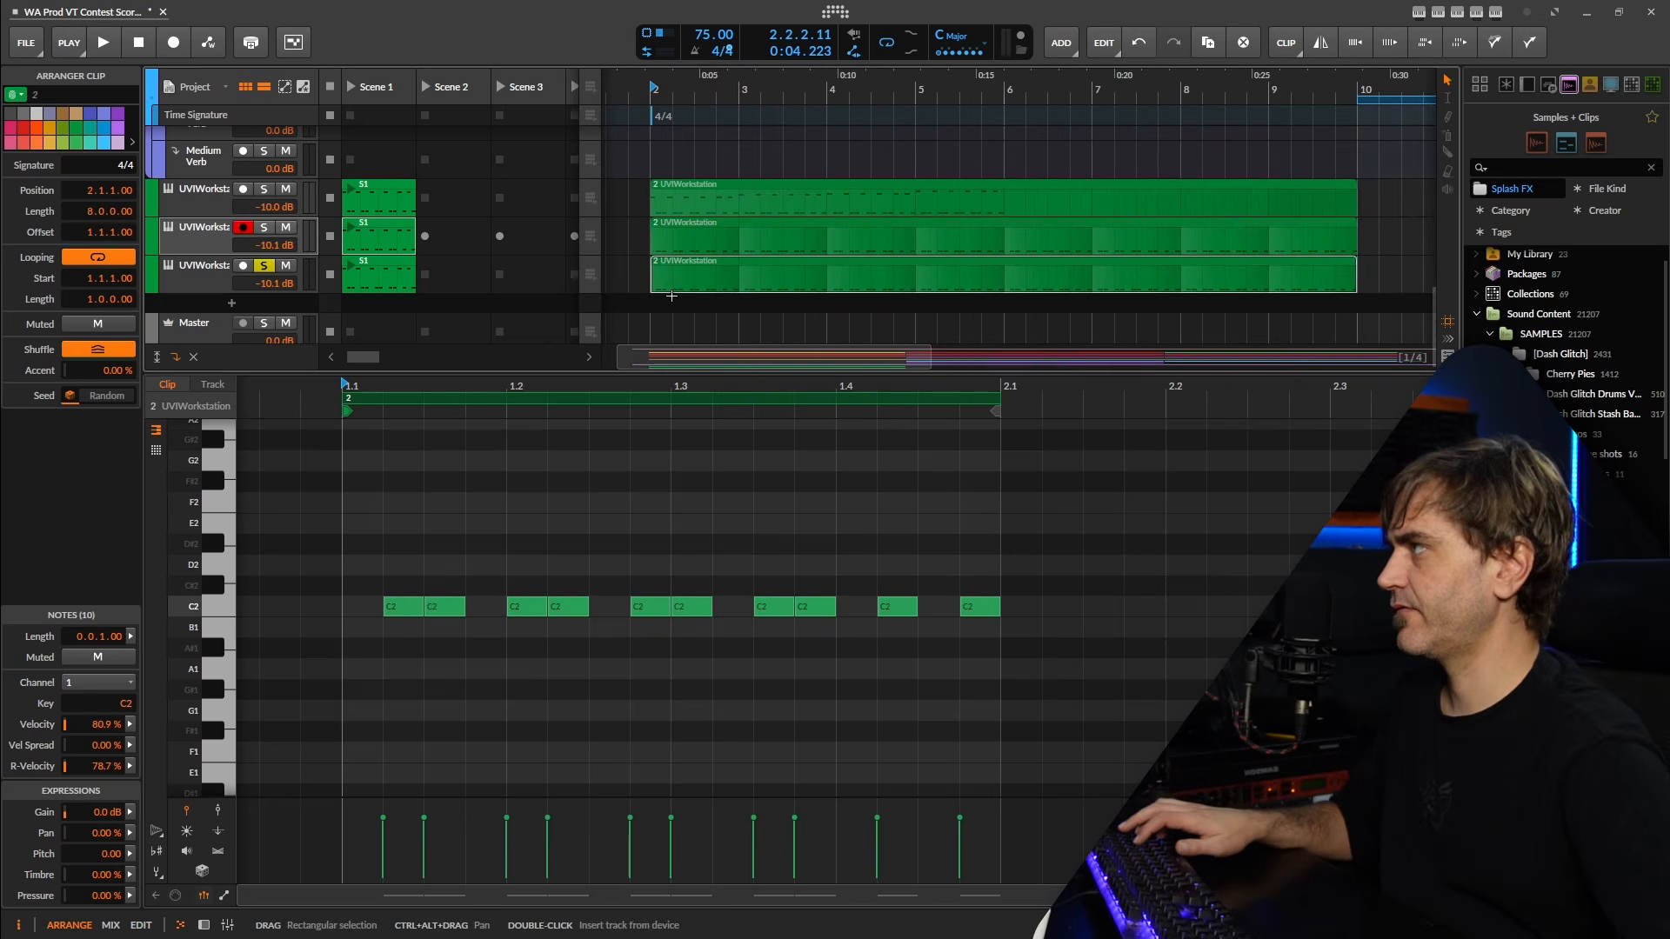
pyautogui.moveTo(709, 300); pyautogui.dragTo(776, 302)
pyautogui.press('space')
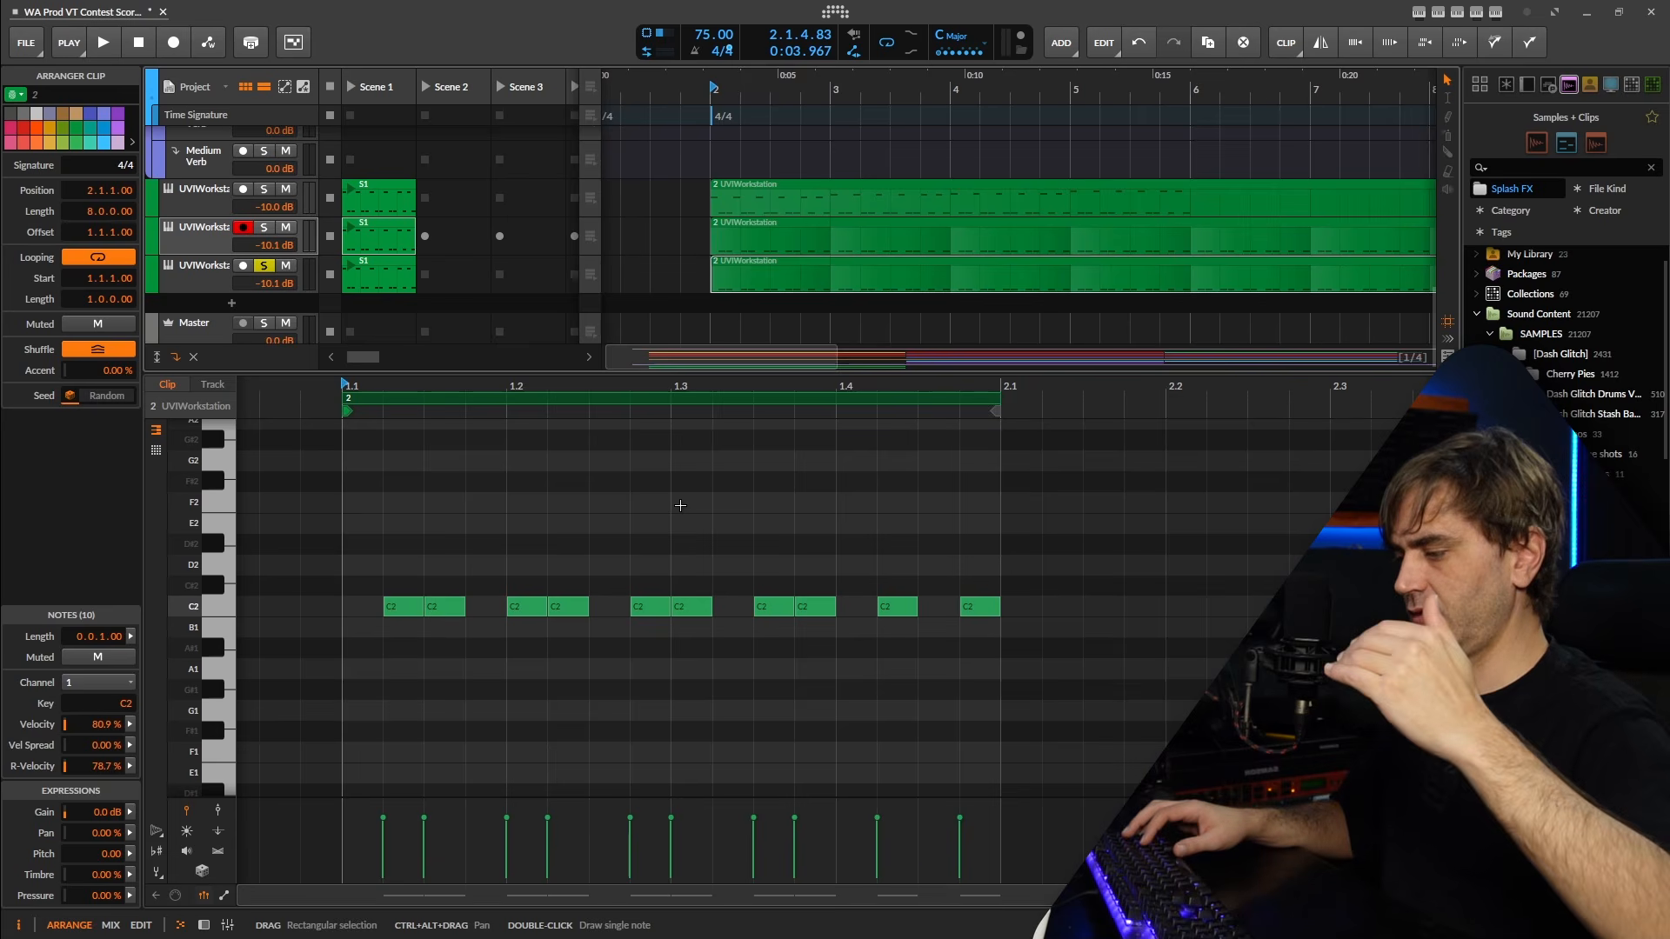
pyautogui.press('space')
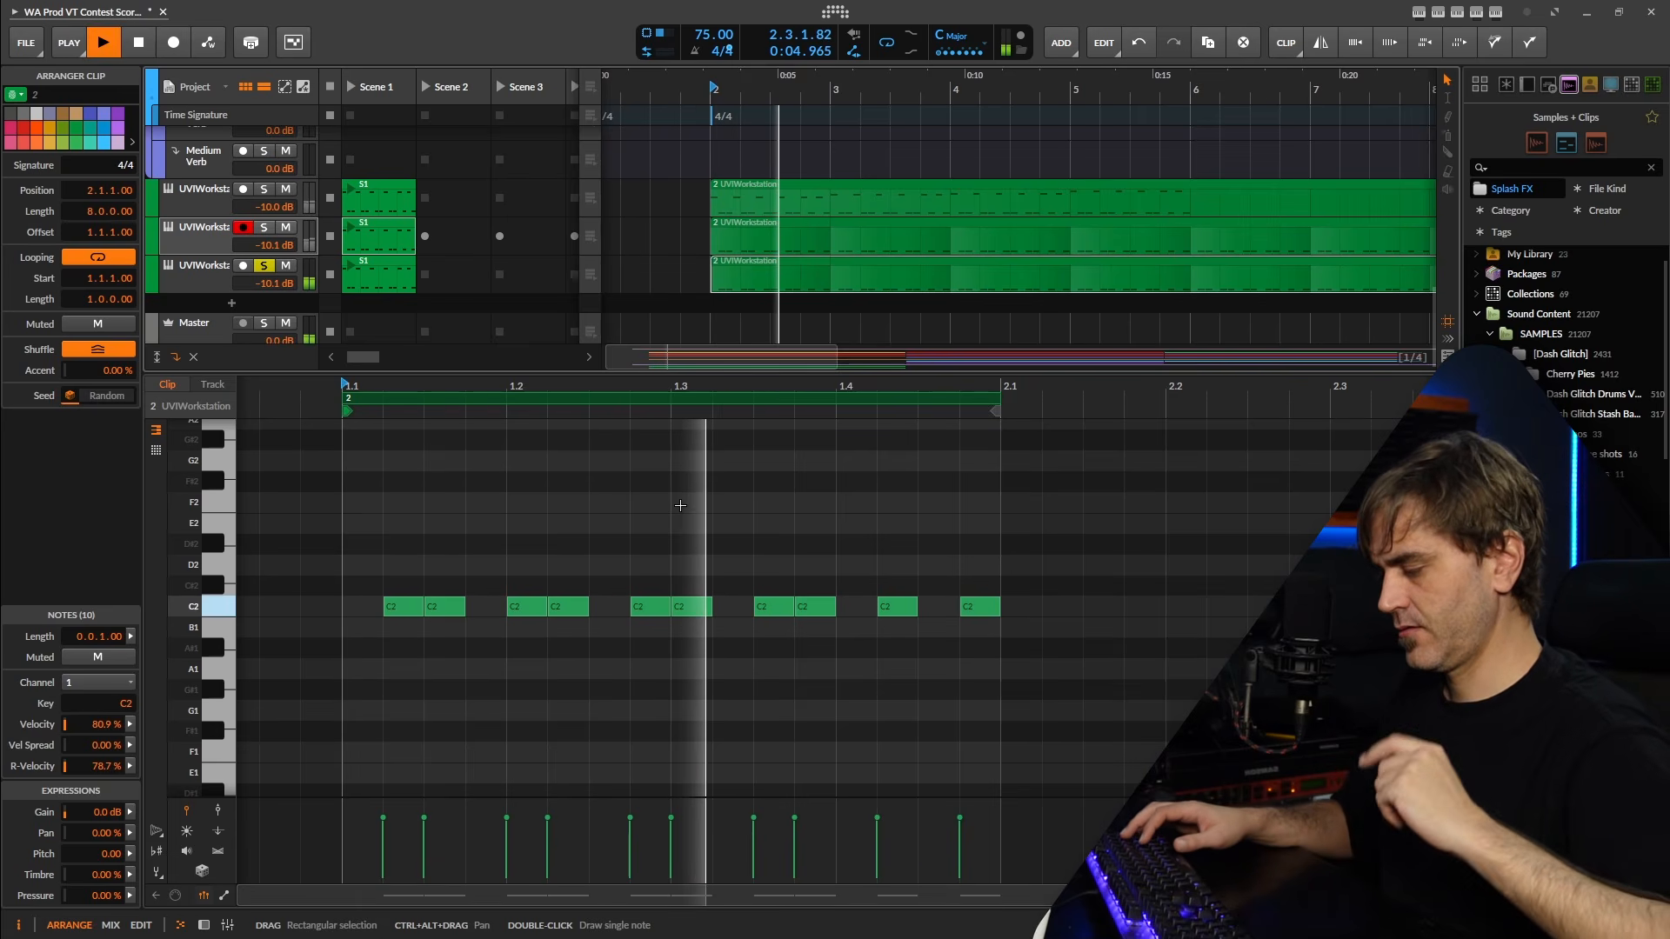
pyautogui.press('space')
# Try lowering the velocities of the clip's first two C2 notes, with the first at 60.7 %, and play them back.
pyautogui.press('space')
pyautogui.press('space')
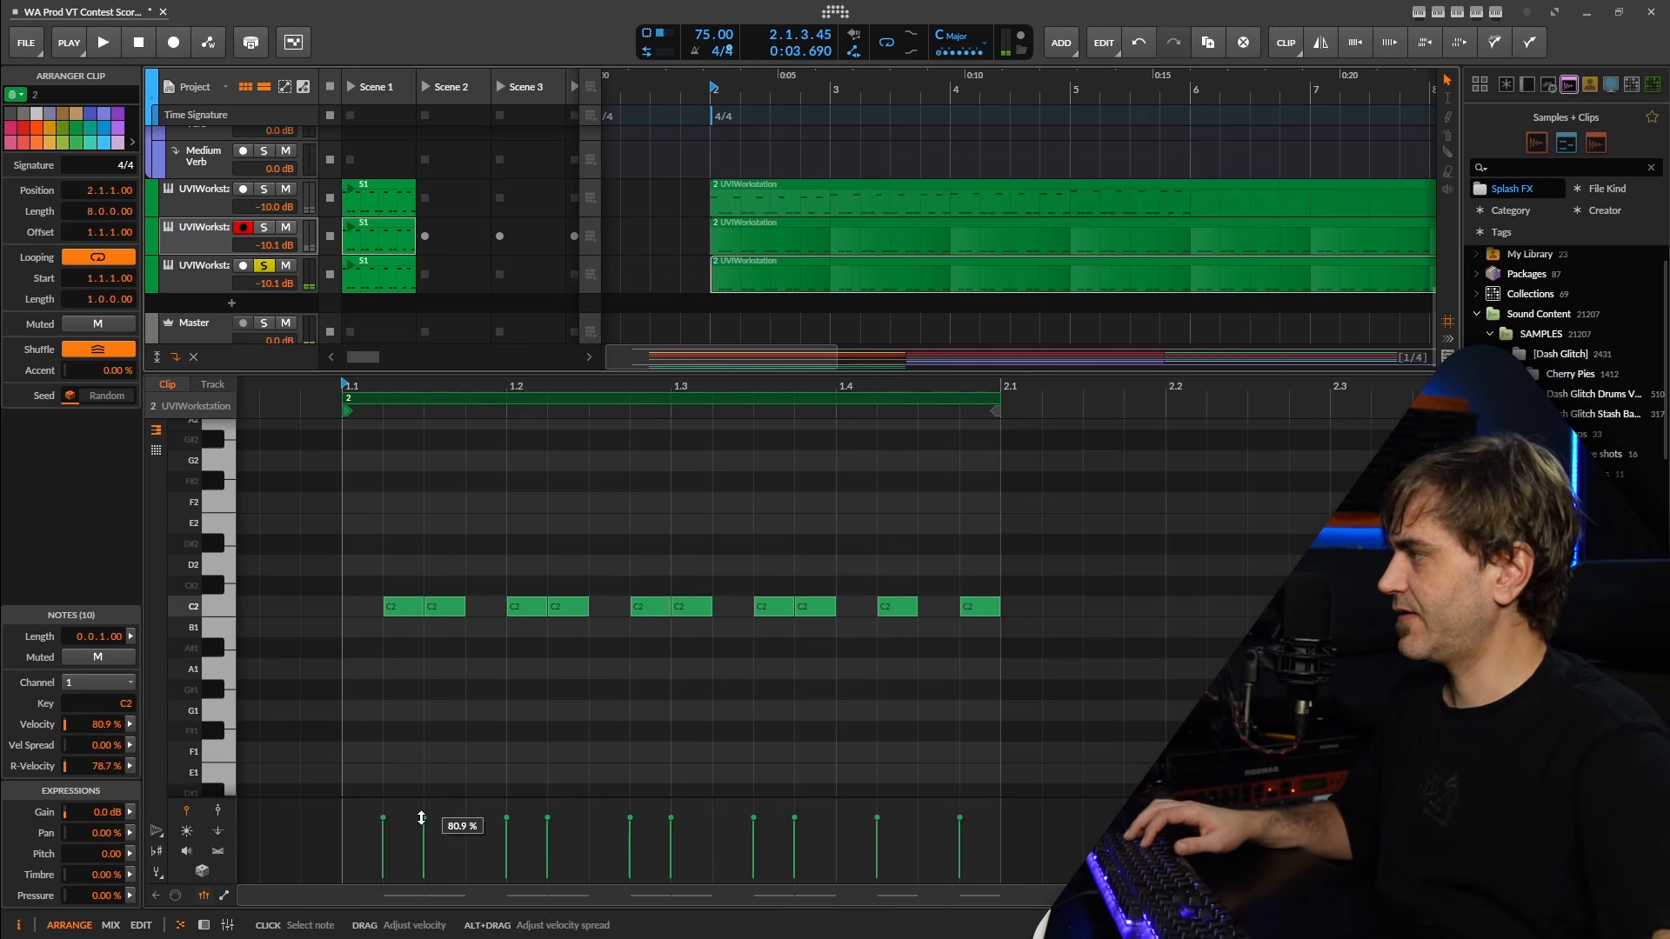
pyautogui.moveTo(421, 818); pyautogui.dragTo(380, 837)
pyautogui.press('space')
pyautogui.press('space')
pyautogui.press('space')
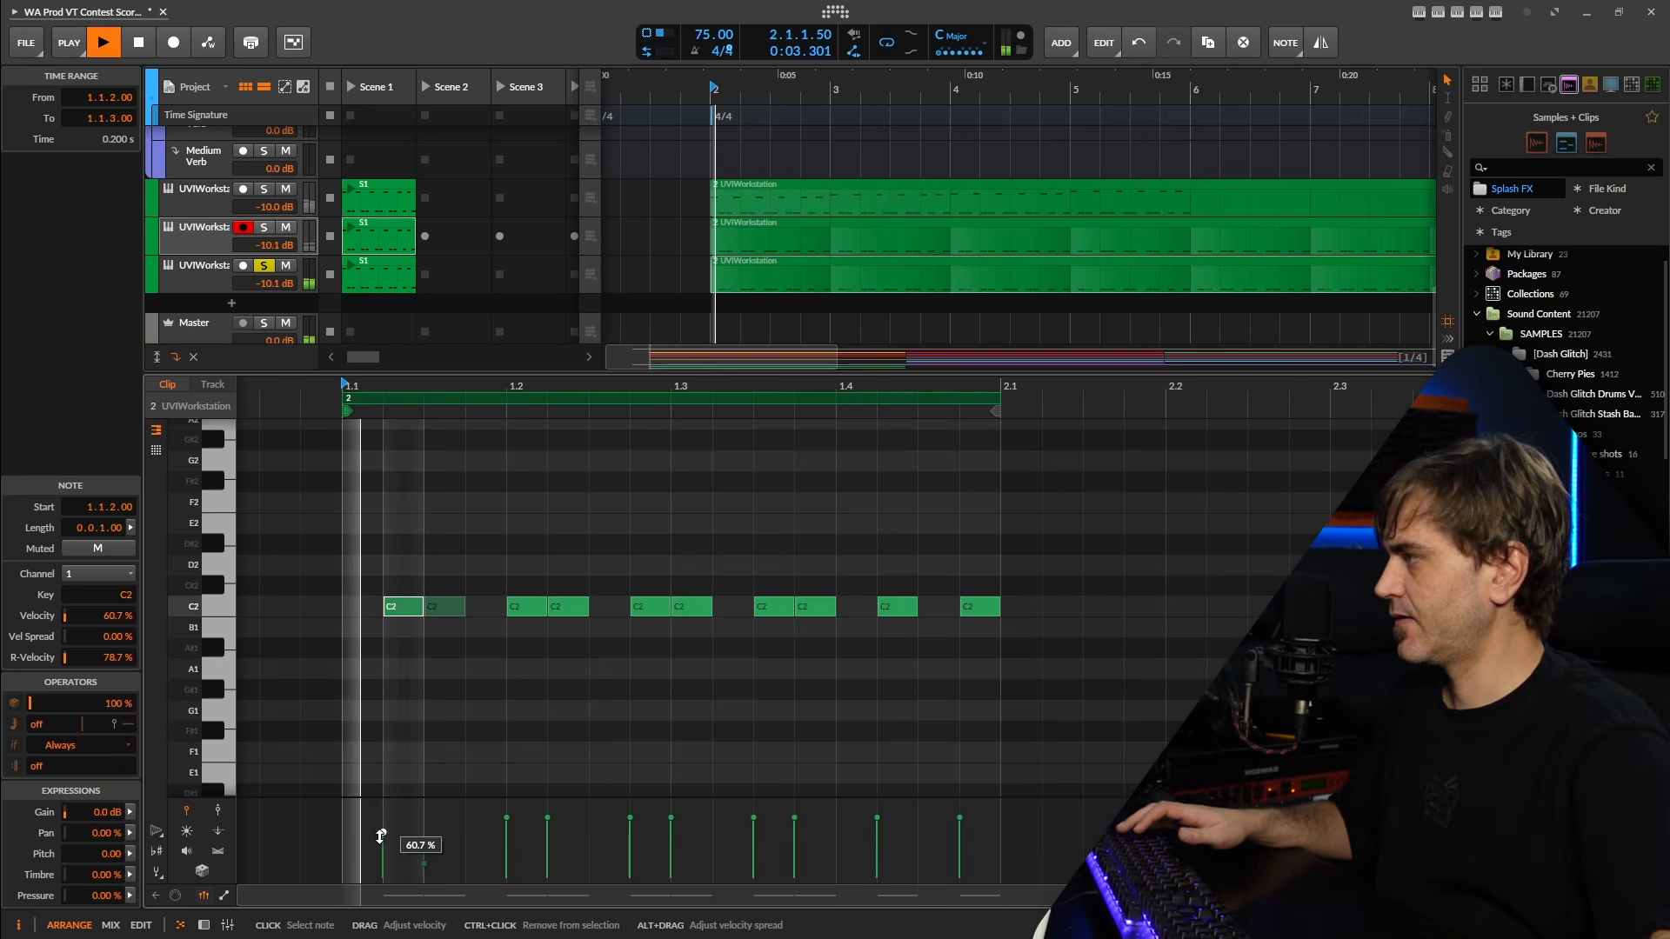
# Reduce the velocity of the second C2 note in beats 1 and 2, setting the beat 2 note to 34.8 %.
pyautogui.press('space')
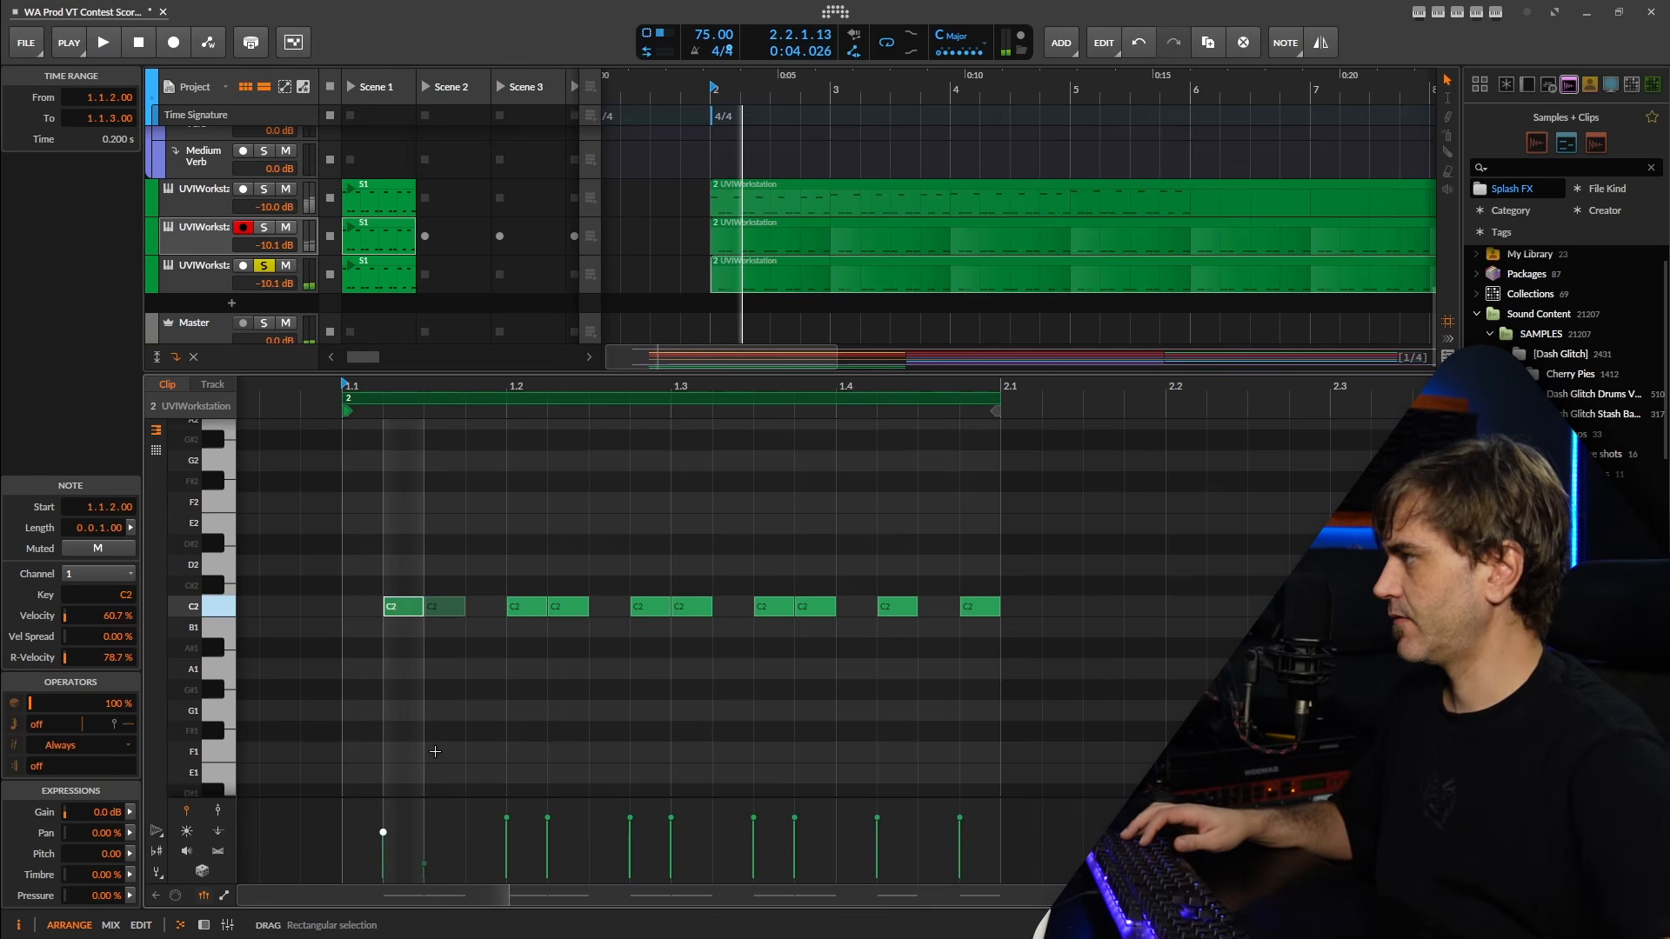
pyautogui.moveTo(442, 808); pyautogui.dragTo(424, 851)
pyautogui.press('space')
pyautogui.press('space')
pyautogui.press('space')
pyautogui.click(547, 817)
# Lower the velocities of the C2 notes in beats 3 and 4 and play all three UVIWorkstation tracks unsoloed.
pyautogui.press('space')
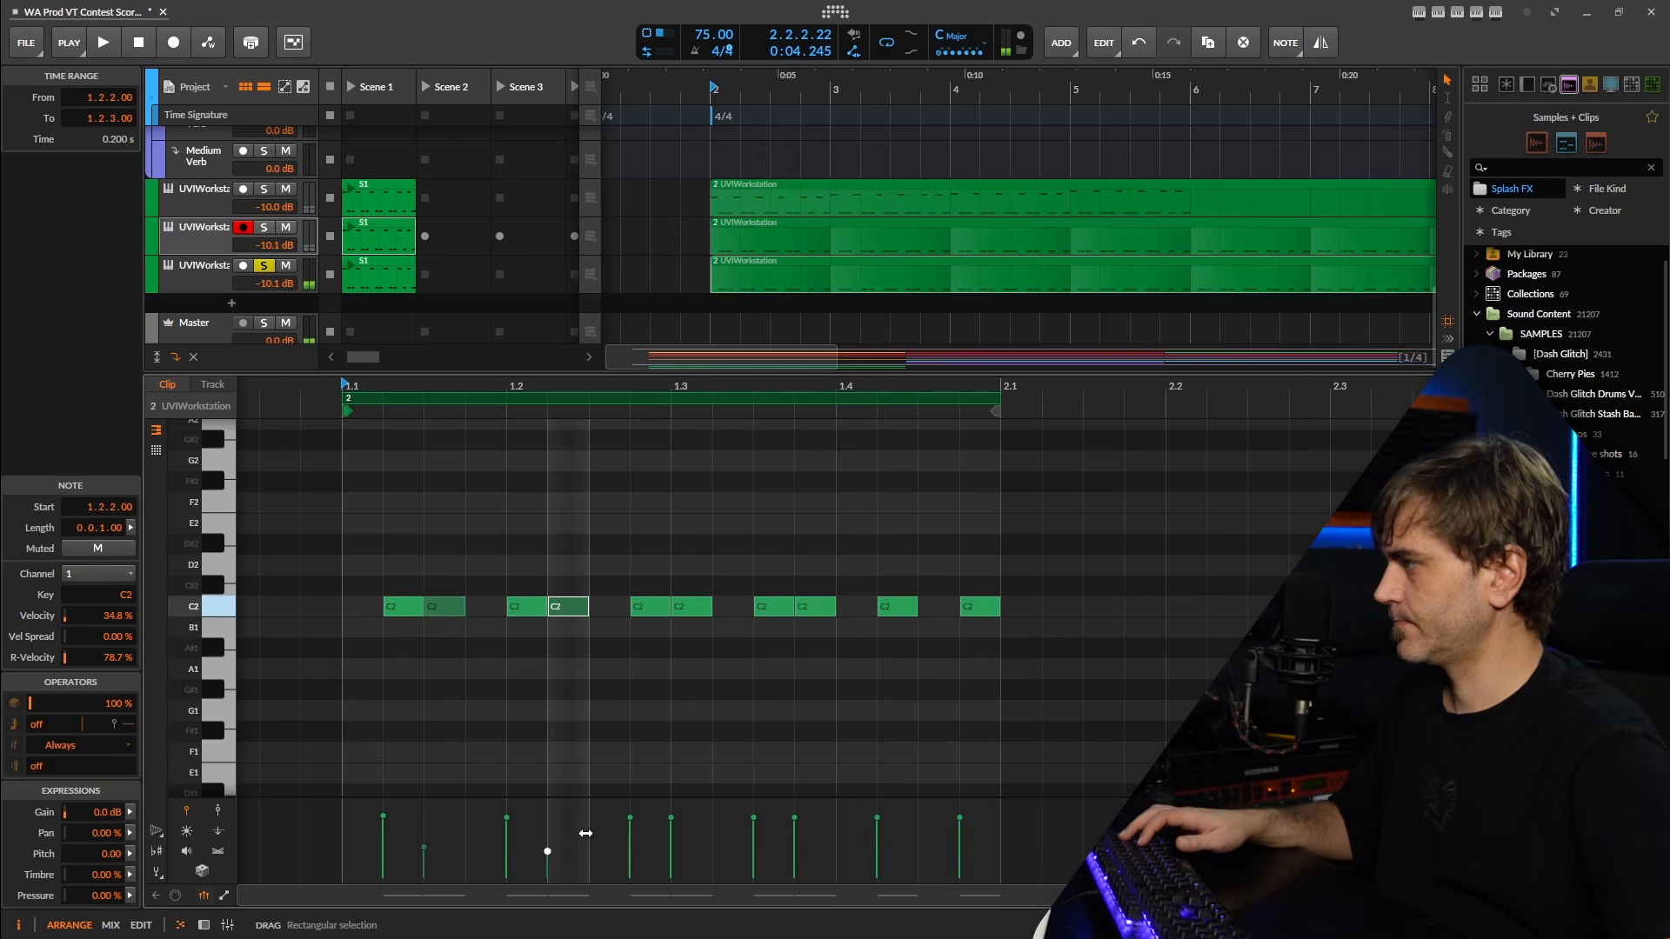
pyautogui.press('space')
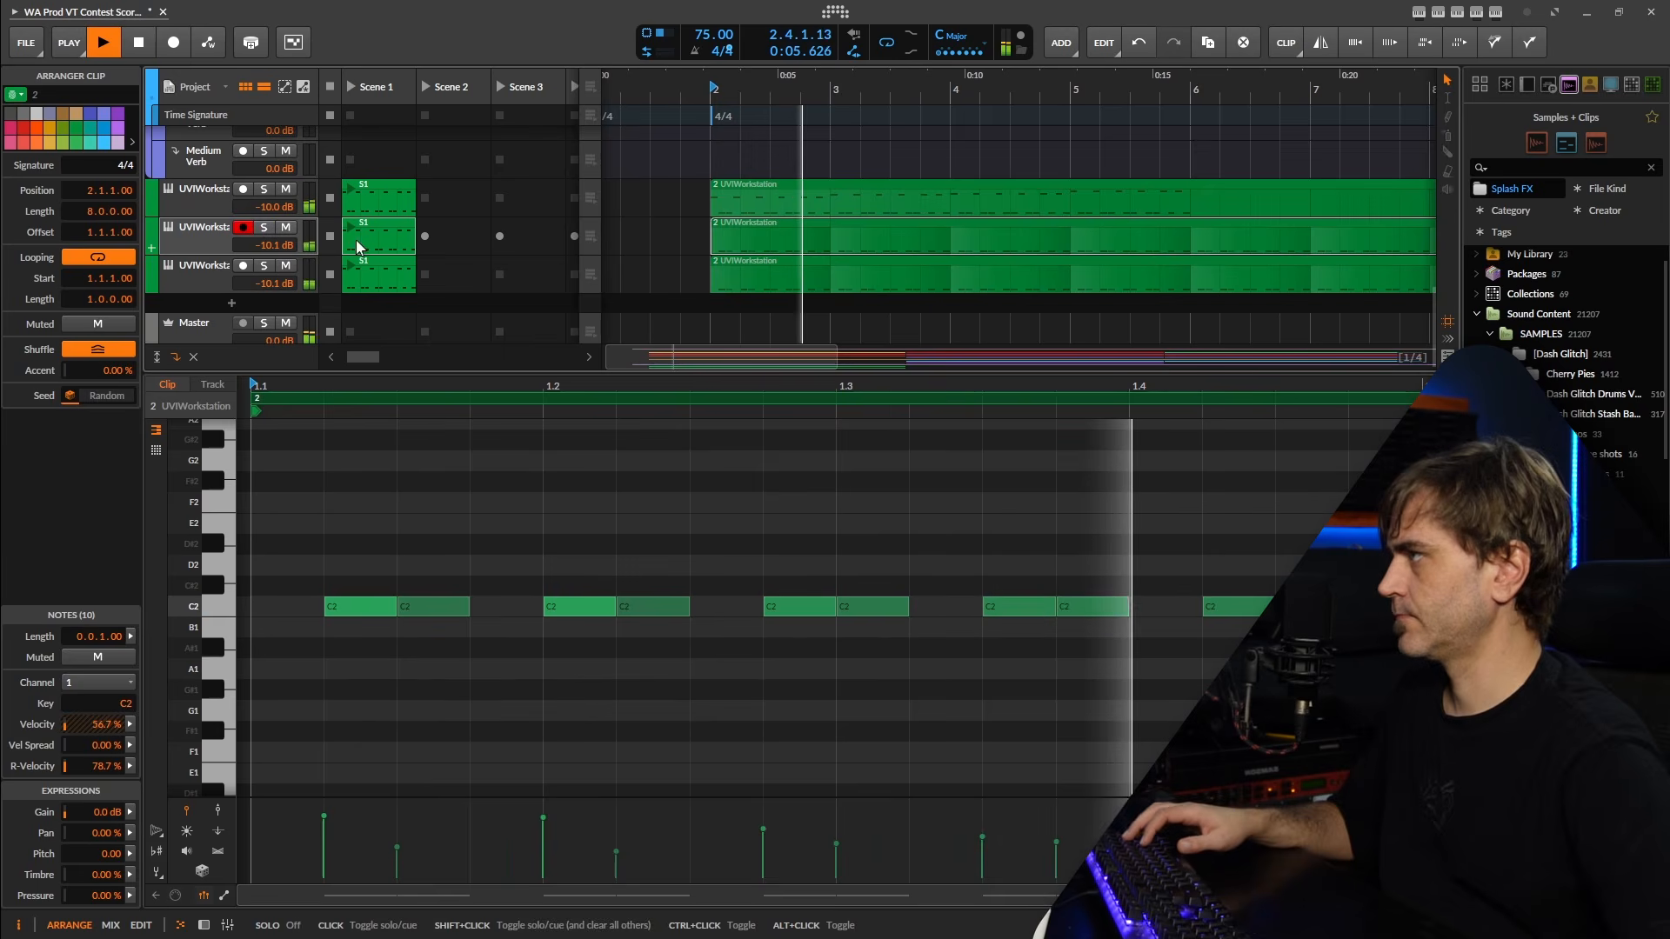
pyautogui.scroll(-4, 718, 254)
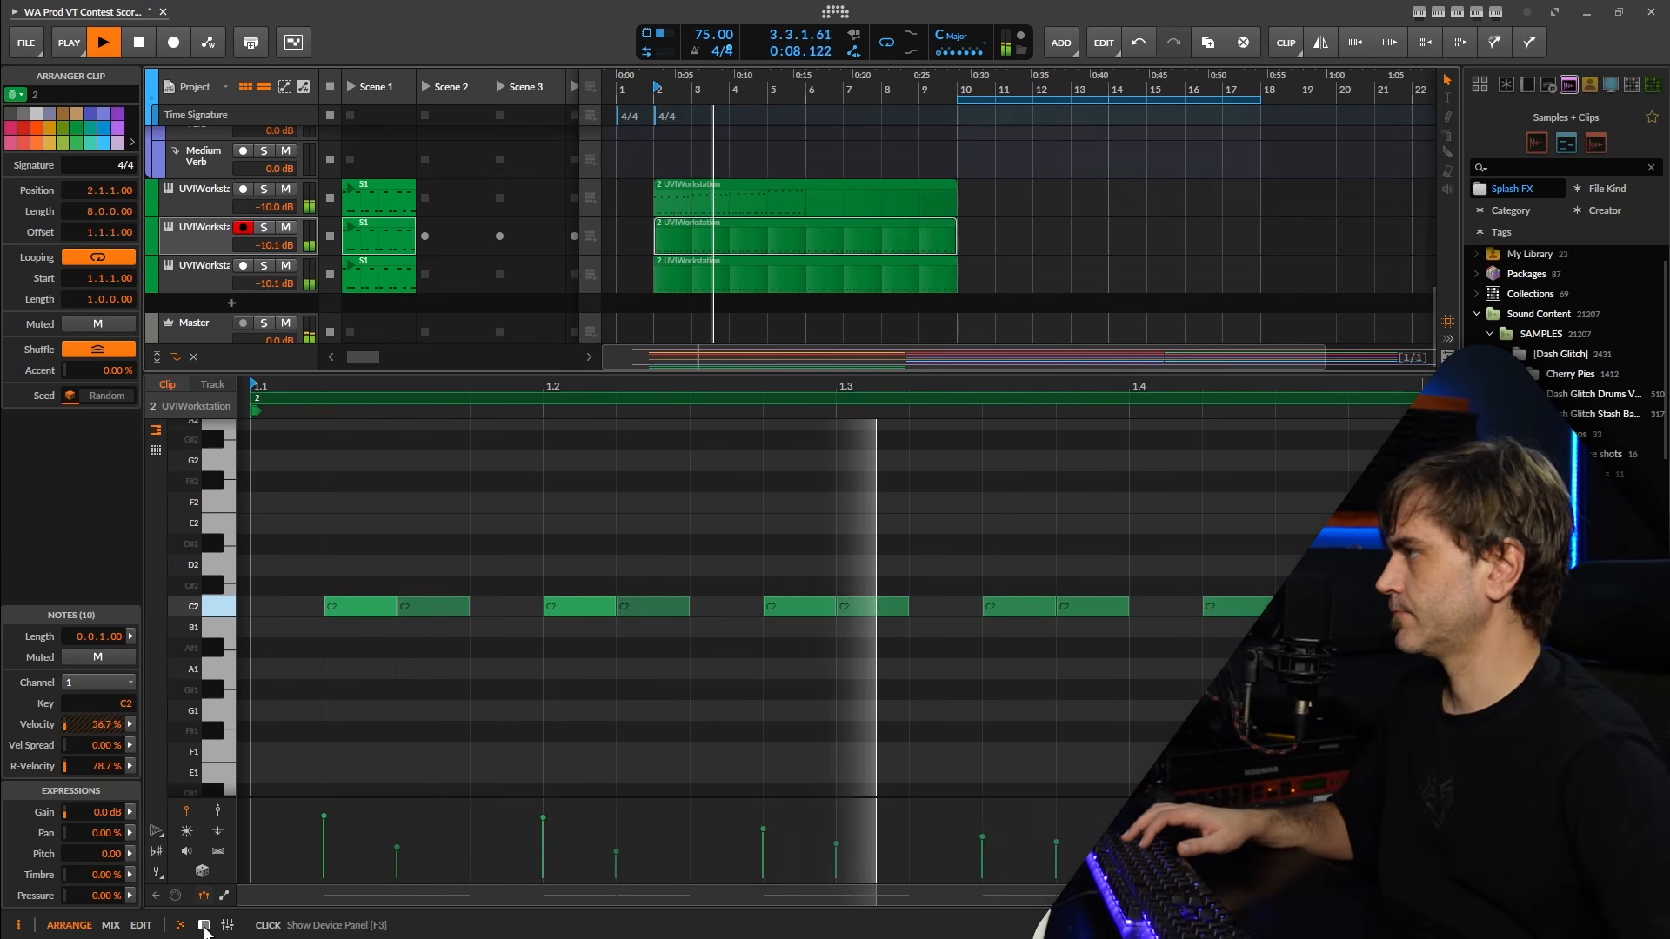
pyautogui.press('d')
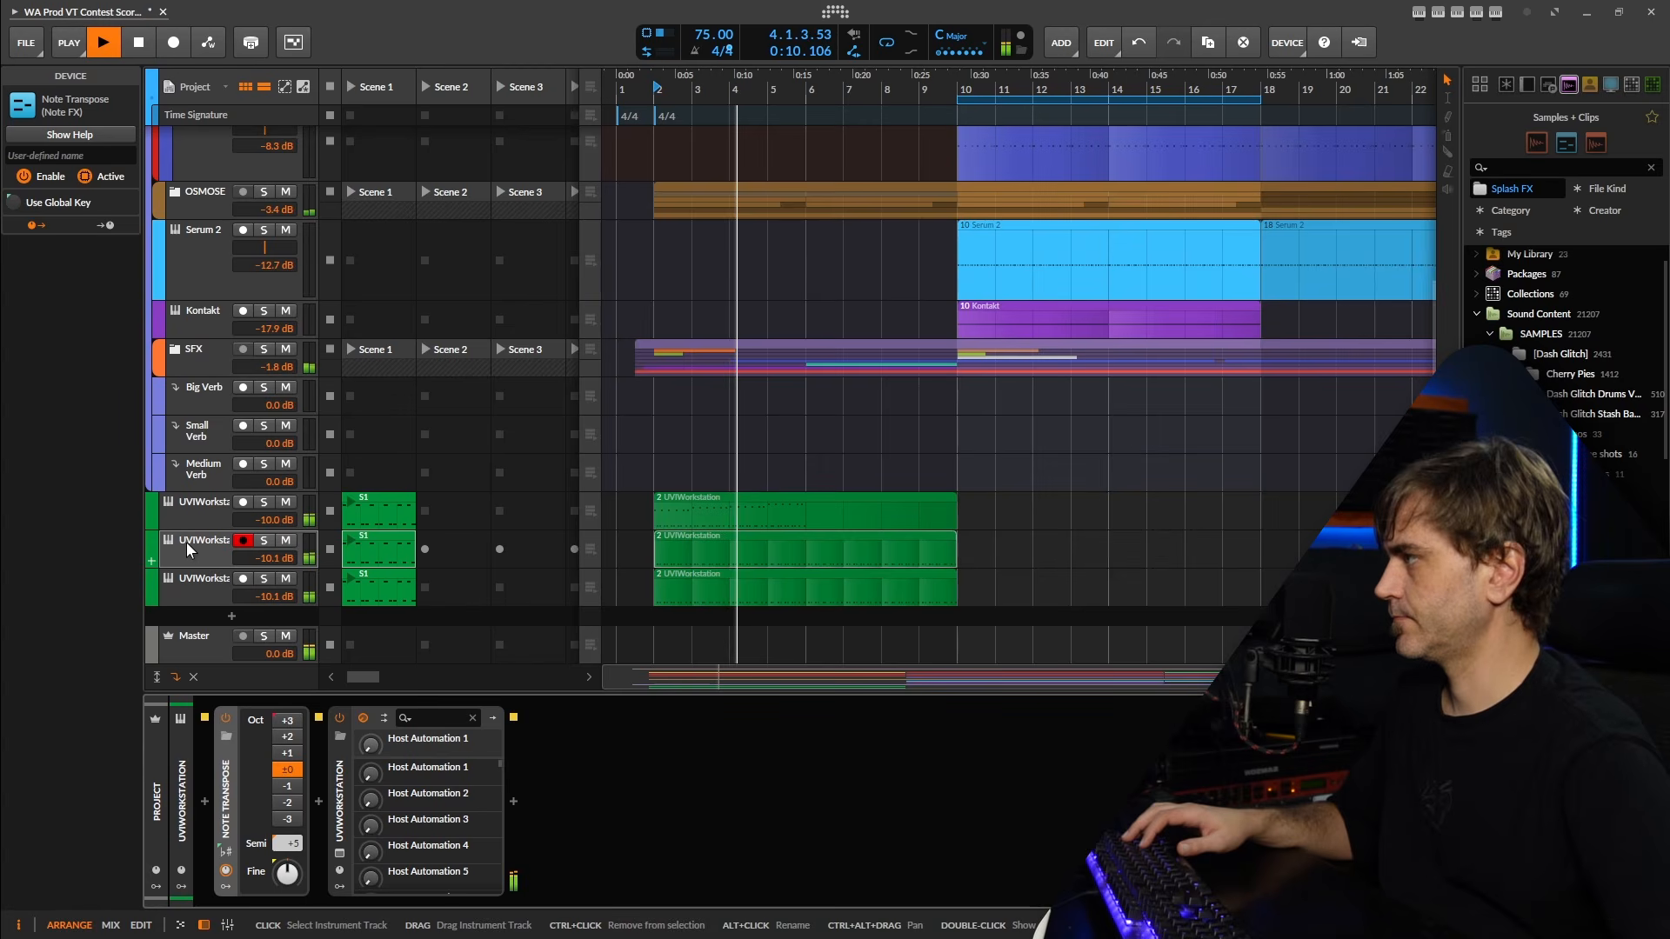
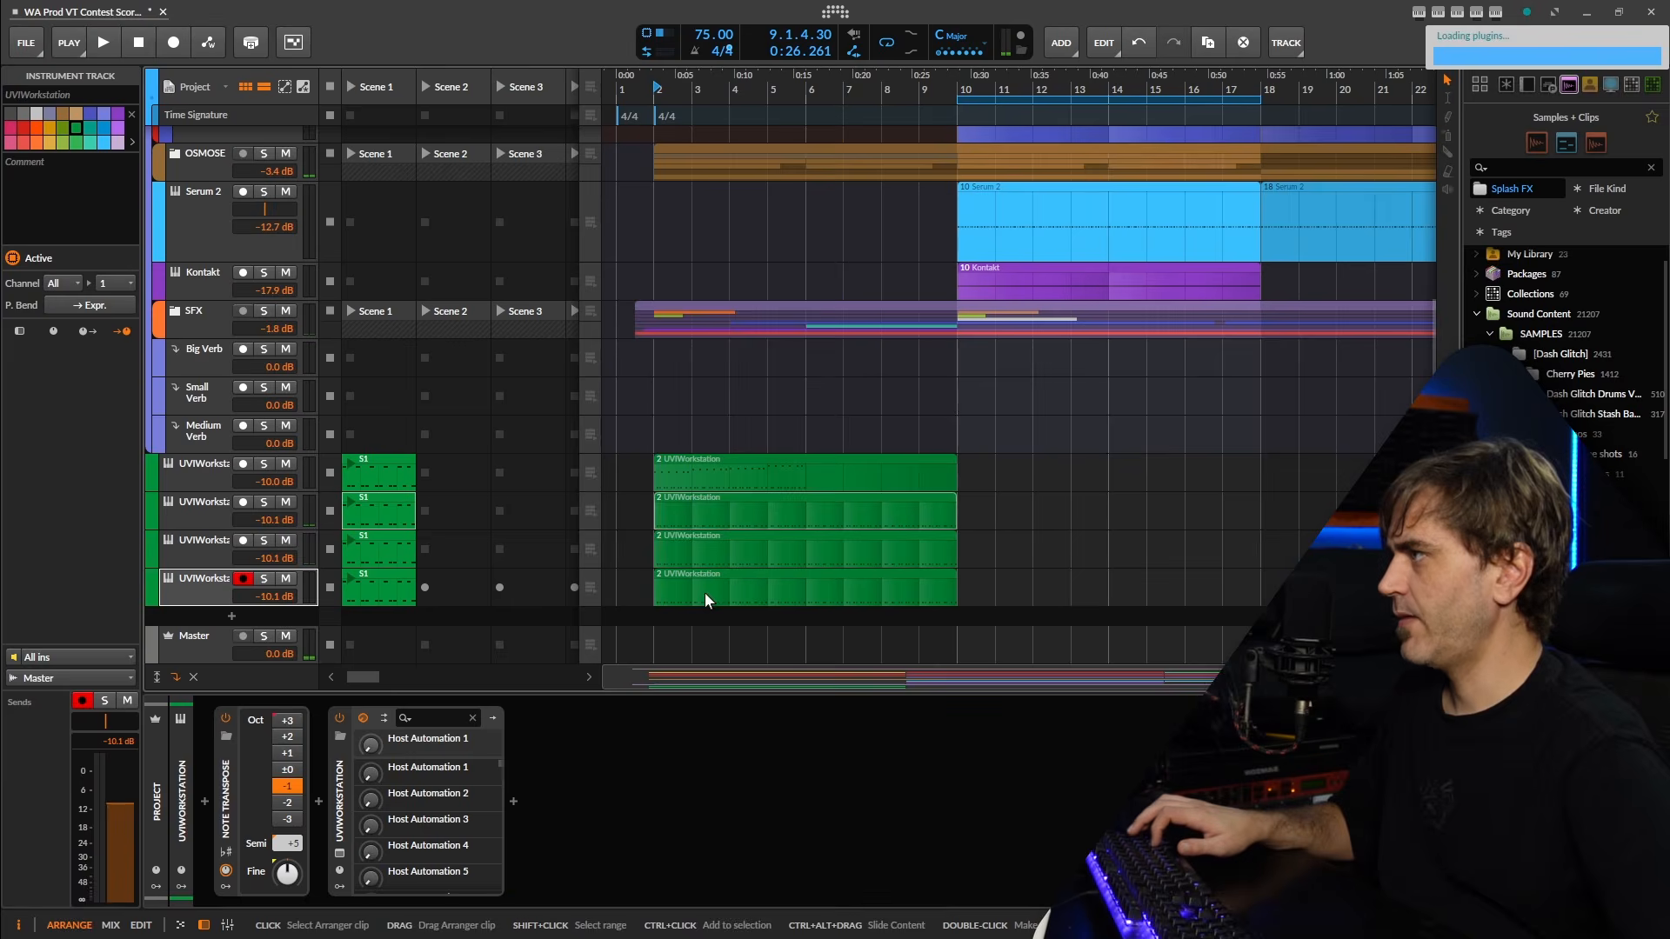
# In the last UVIWorkstation track's clip, delete the second C2 note and lengthen the first C2 note to an eighth.
pyautogui.doubleClick(705, 593)
pyautogui.scroll(-4, 453, 547)
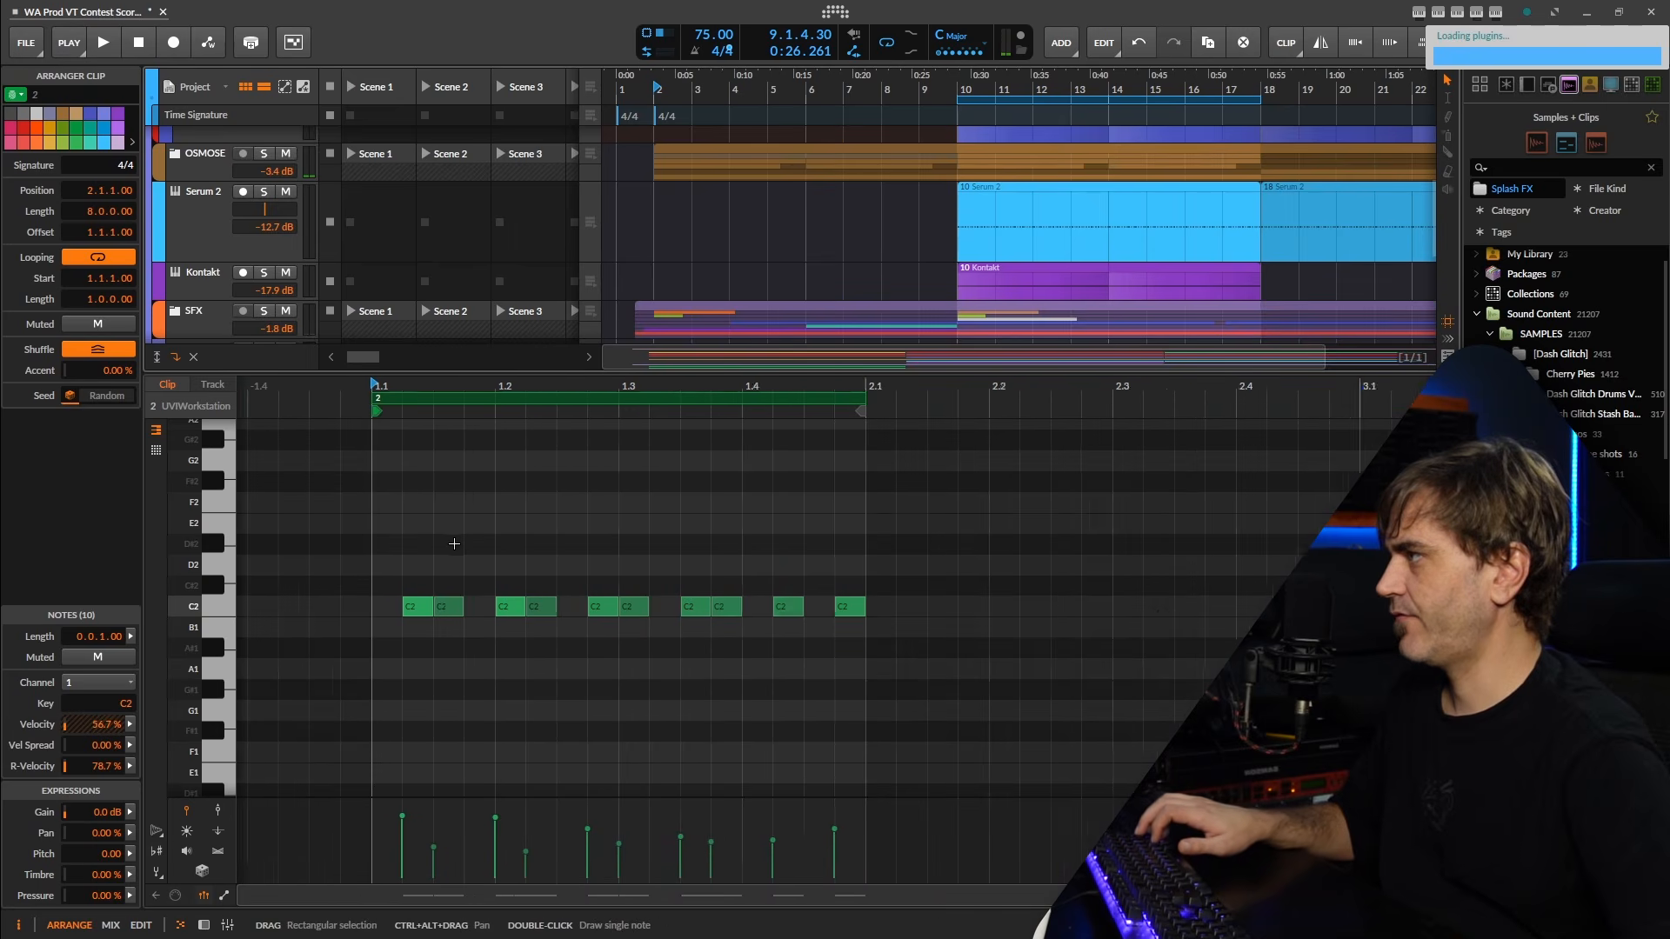
pyautogui.scroll(3, 457, 586)
pyautogui.click(453, 586)
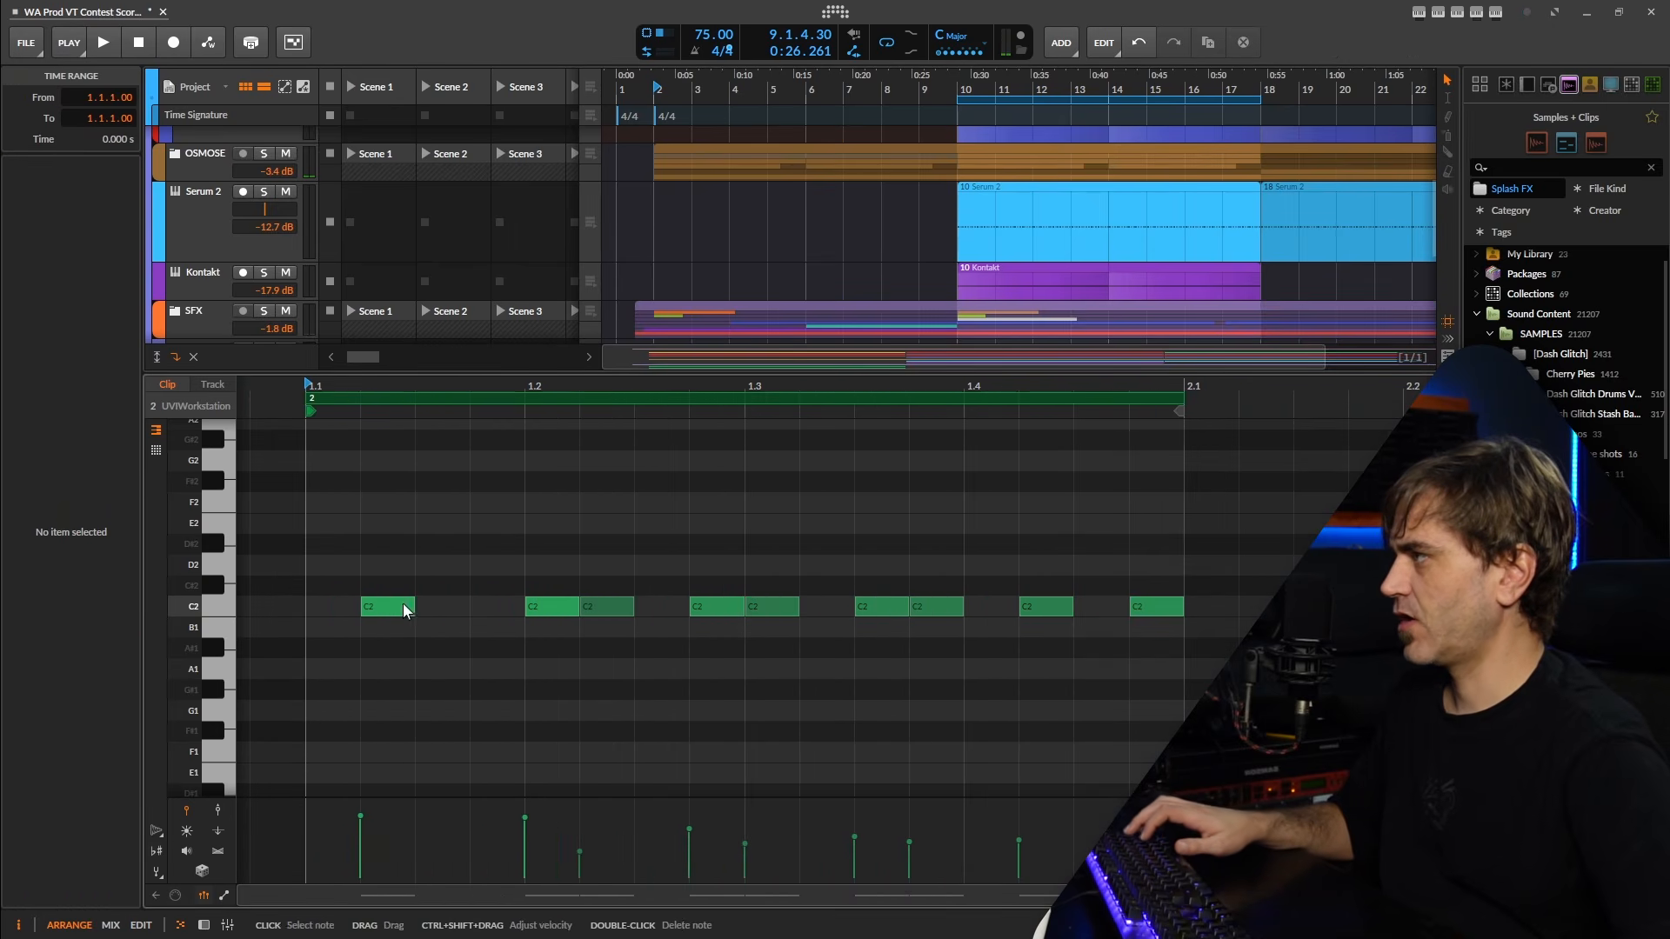
pyautogui.moveTo(416, 612); pyautogui.dragTo(472, 611)
pyautogui.click(498, 581)
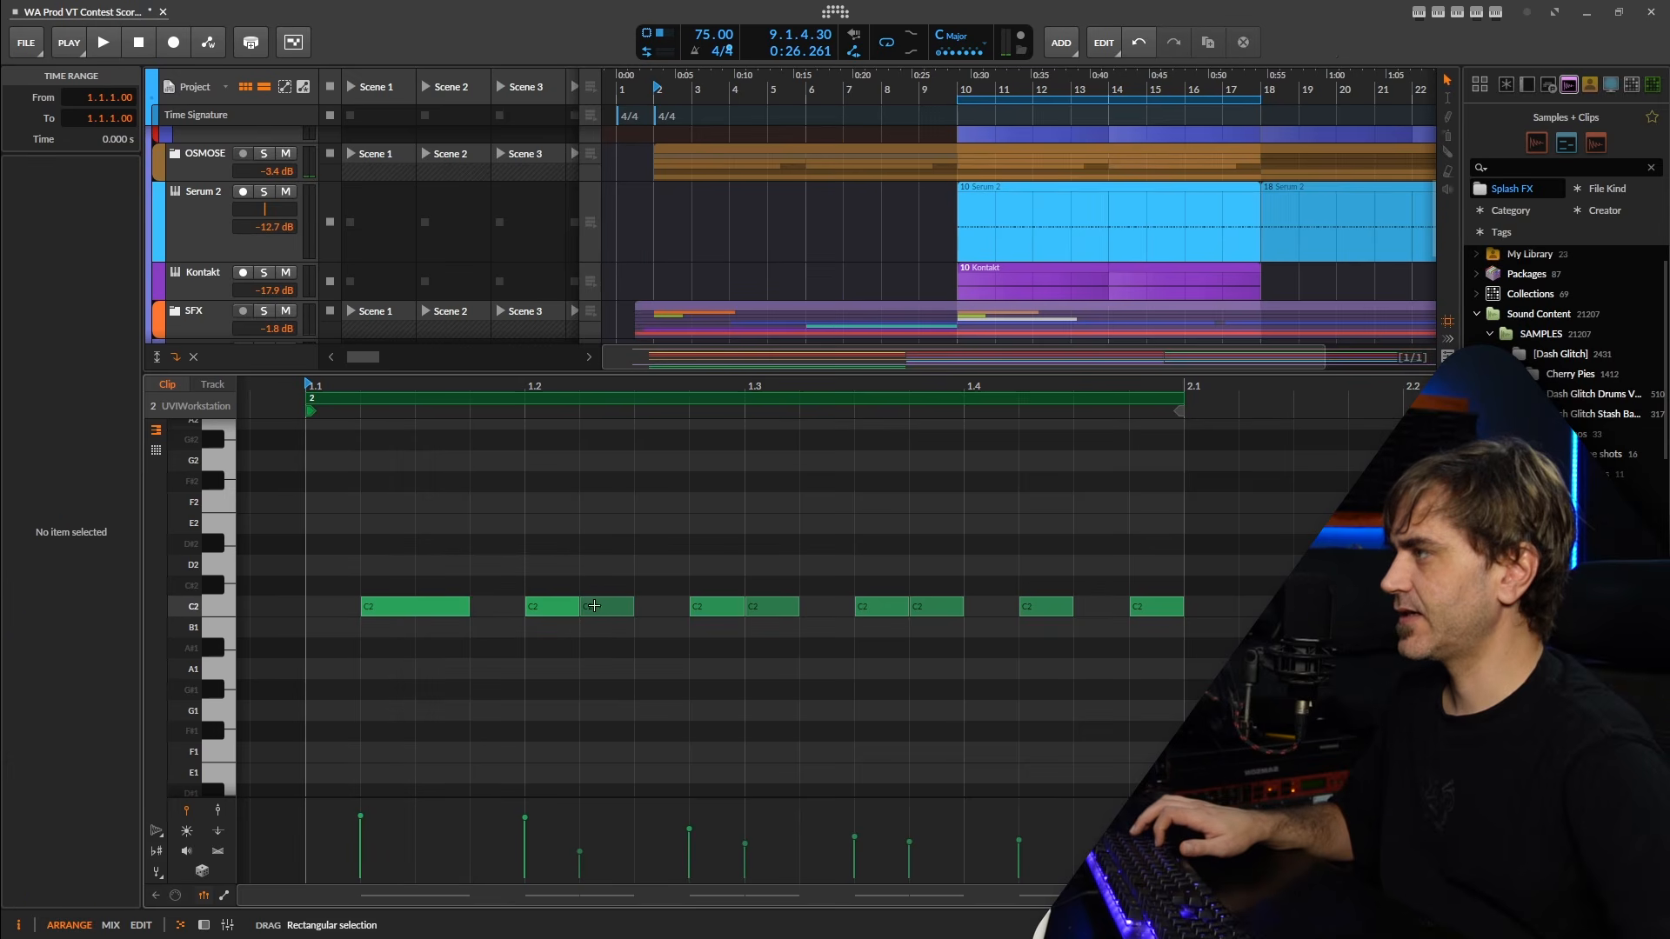
# Delete the second note of each remaining adjacent C2 pair and lengthen the four C2 notes from 1.2.1 up to the final one to eighths.
pyautogui.doubleClick(606, 606)
pyautogui.doubleClick(771, 606)
pyautogui.doubleClick(936, 606)
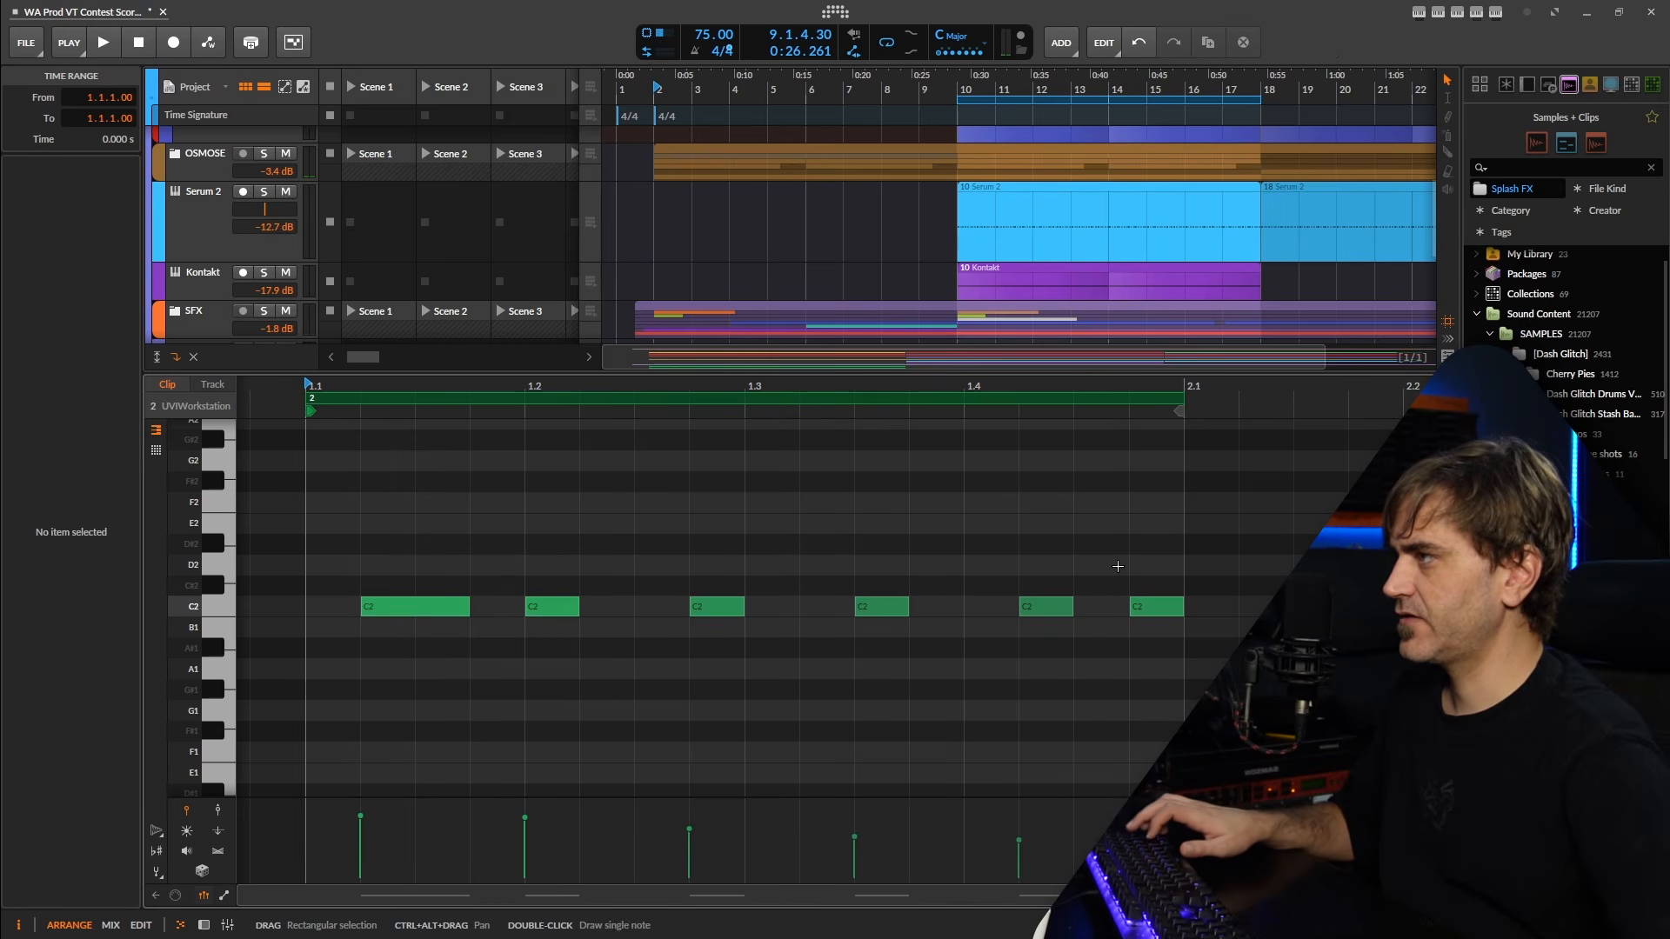
pyautogui.moveTo(566, 526); pyautogui.dragTo(1057, 715)
pyautogui.moveTo(1070, 612); pyautogui.dragTo(1111, 618)
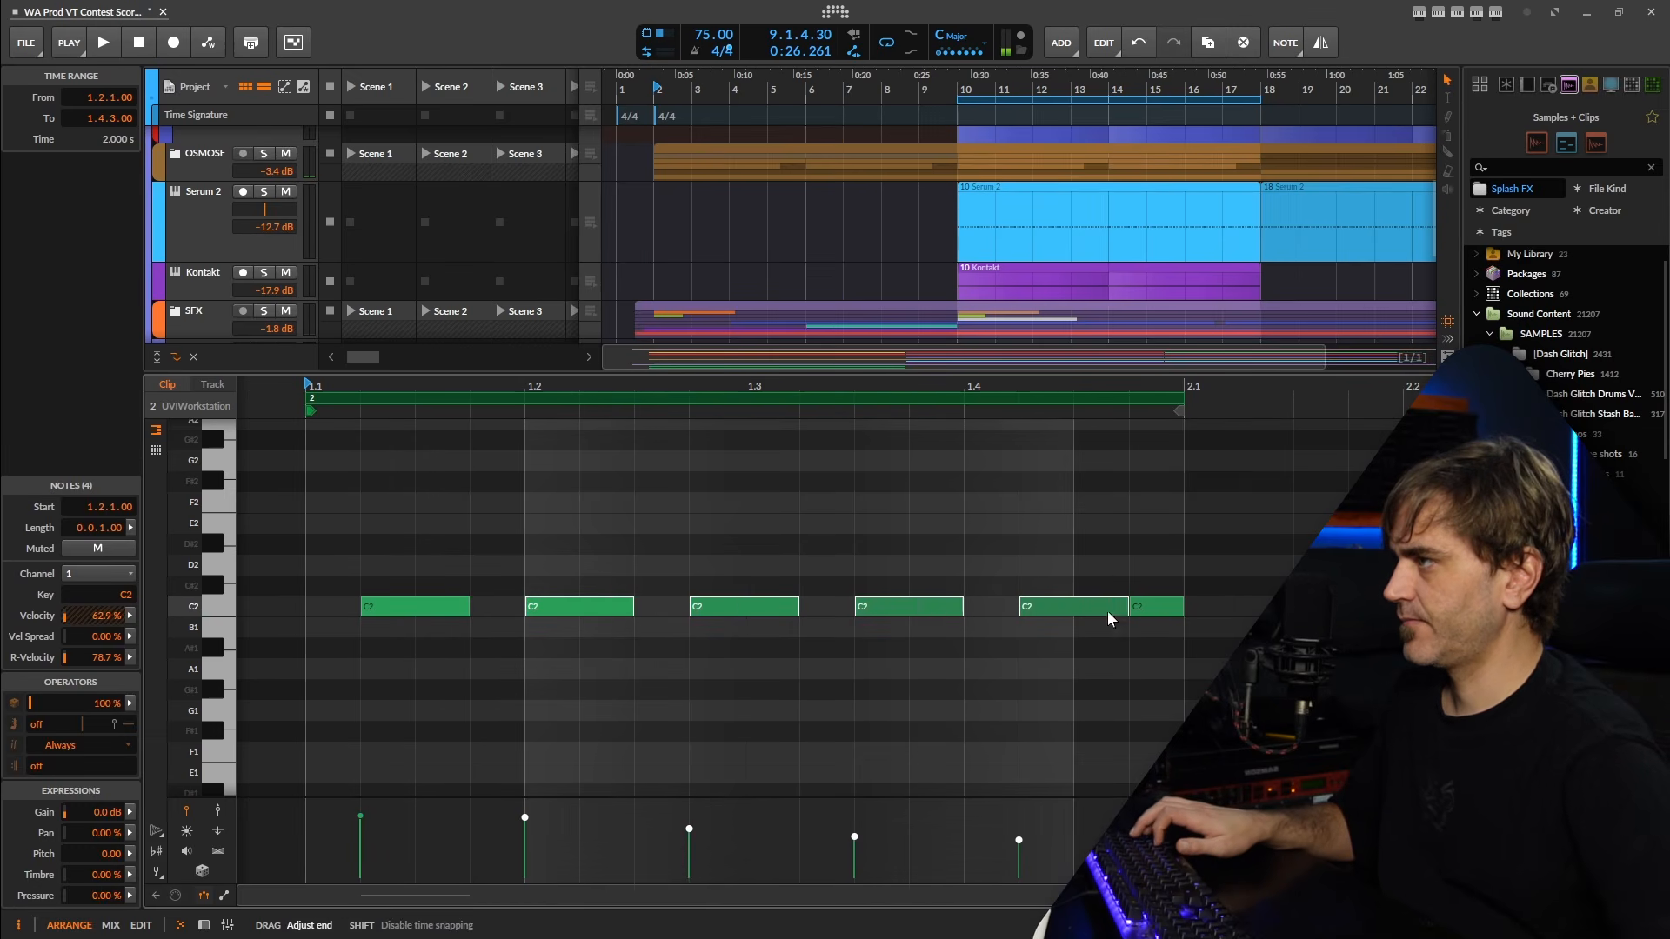
# Play the last UVIWorkstation track soloed from bar 2 and open its Cello Vel instrument to check the layer and keyswitch setting.
pyautogui.press('space')
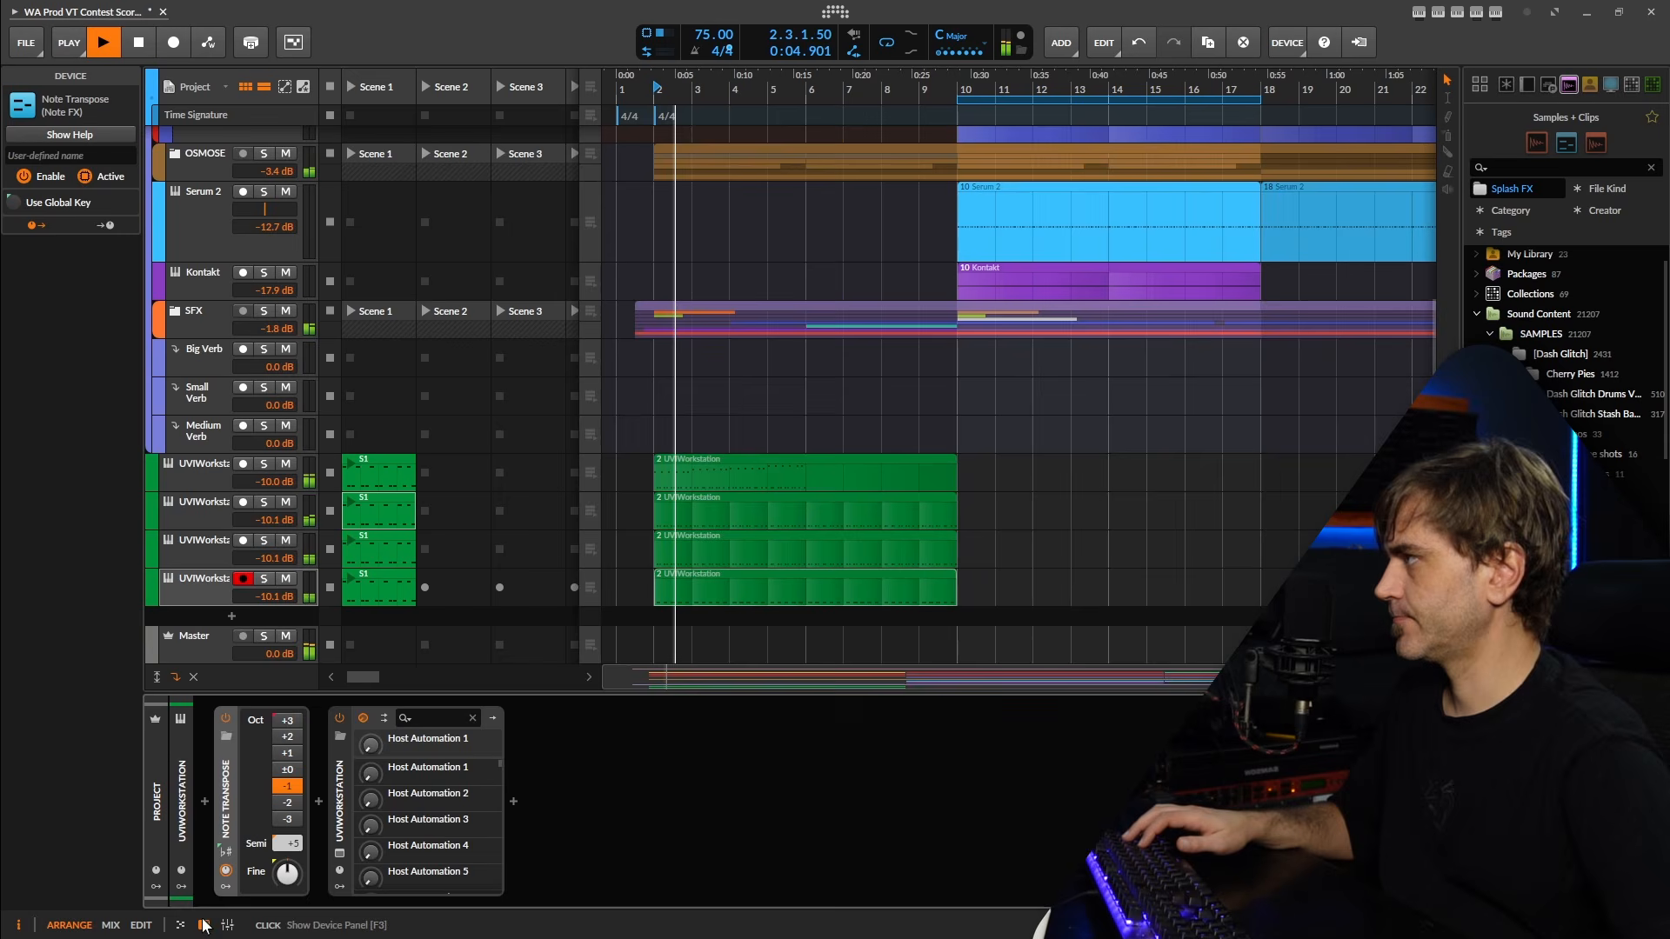
pyautogui.click(204, 924)
pyautogui.click(261, 580)
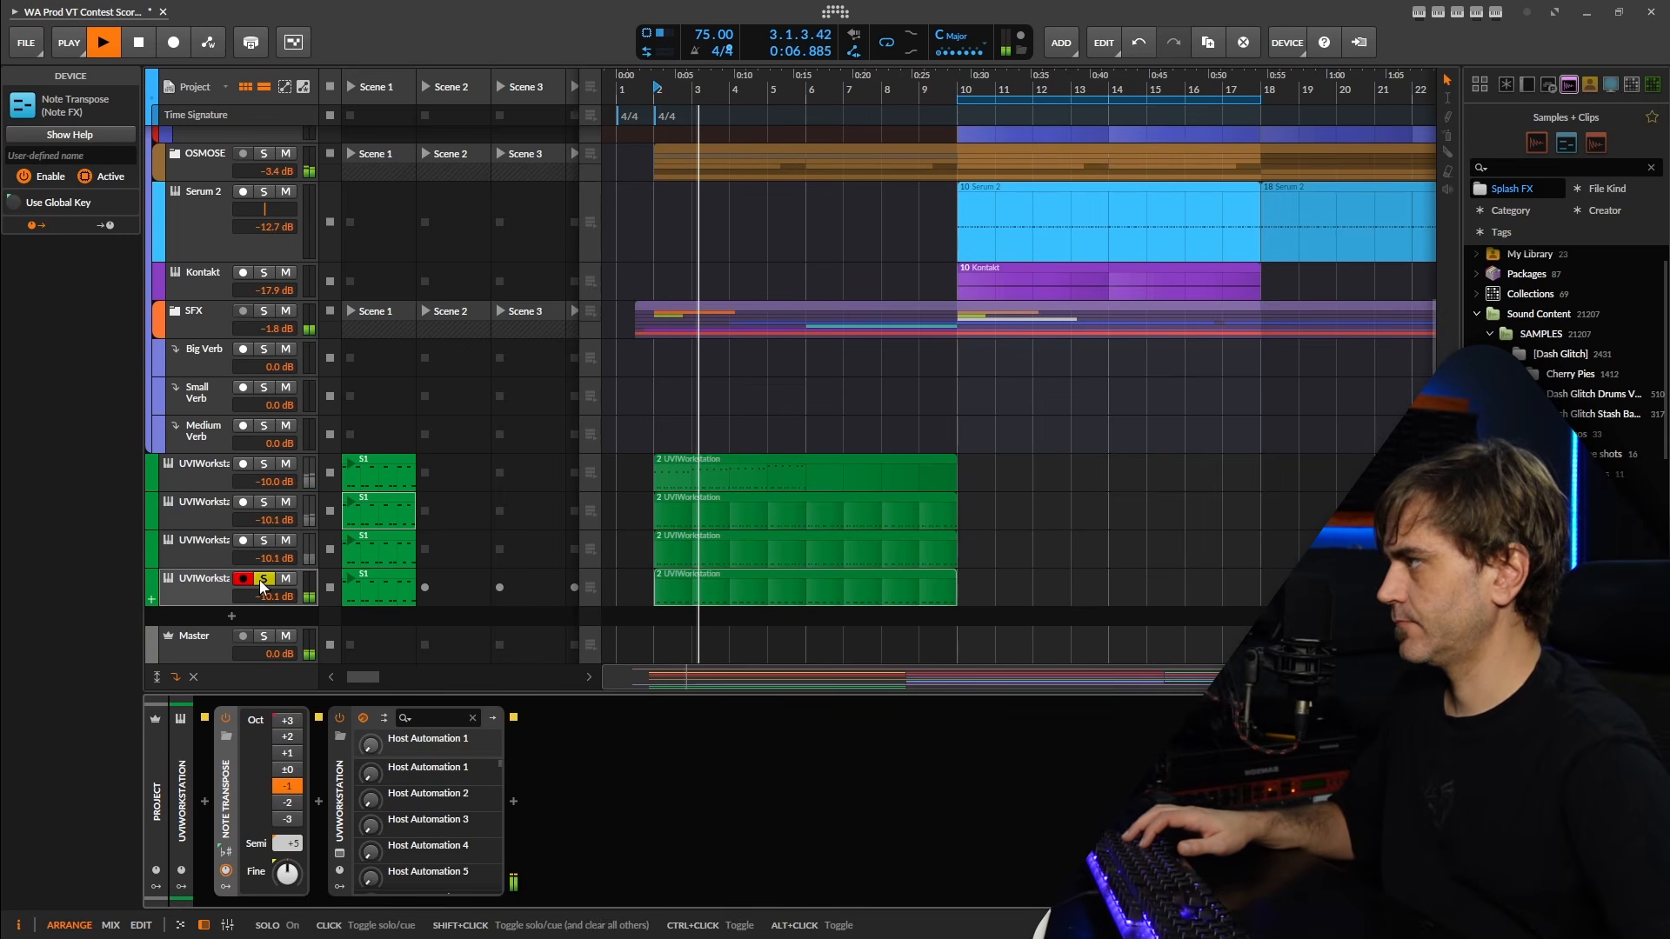
pyautogui.click(340, 855)
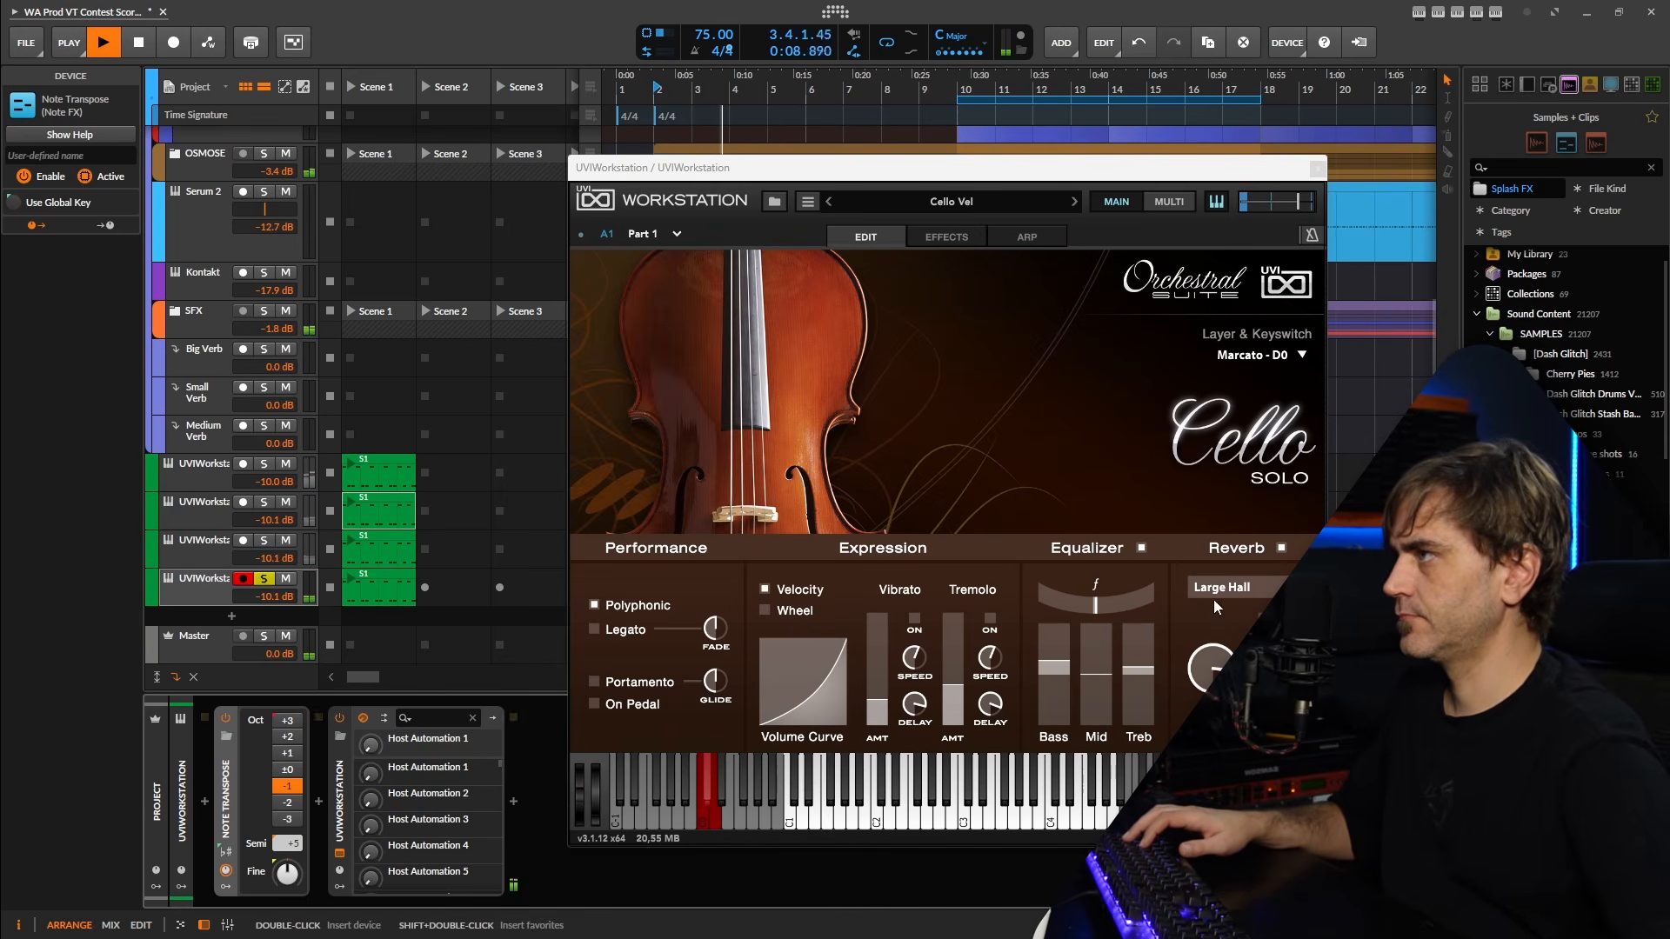
pyautogui.click(1265, 357)
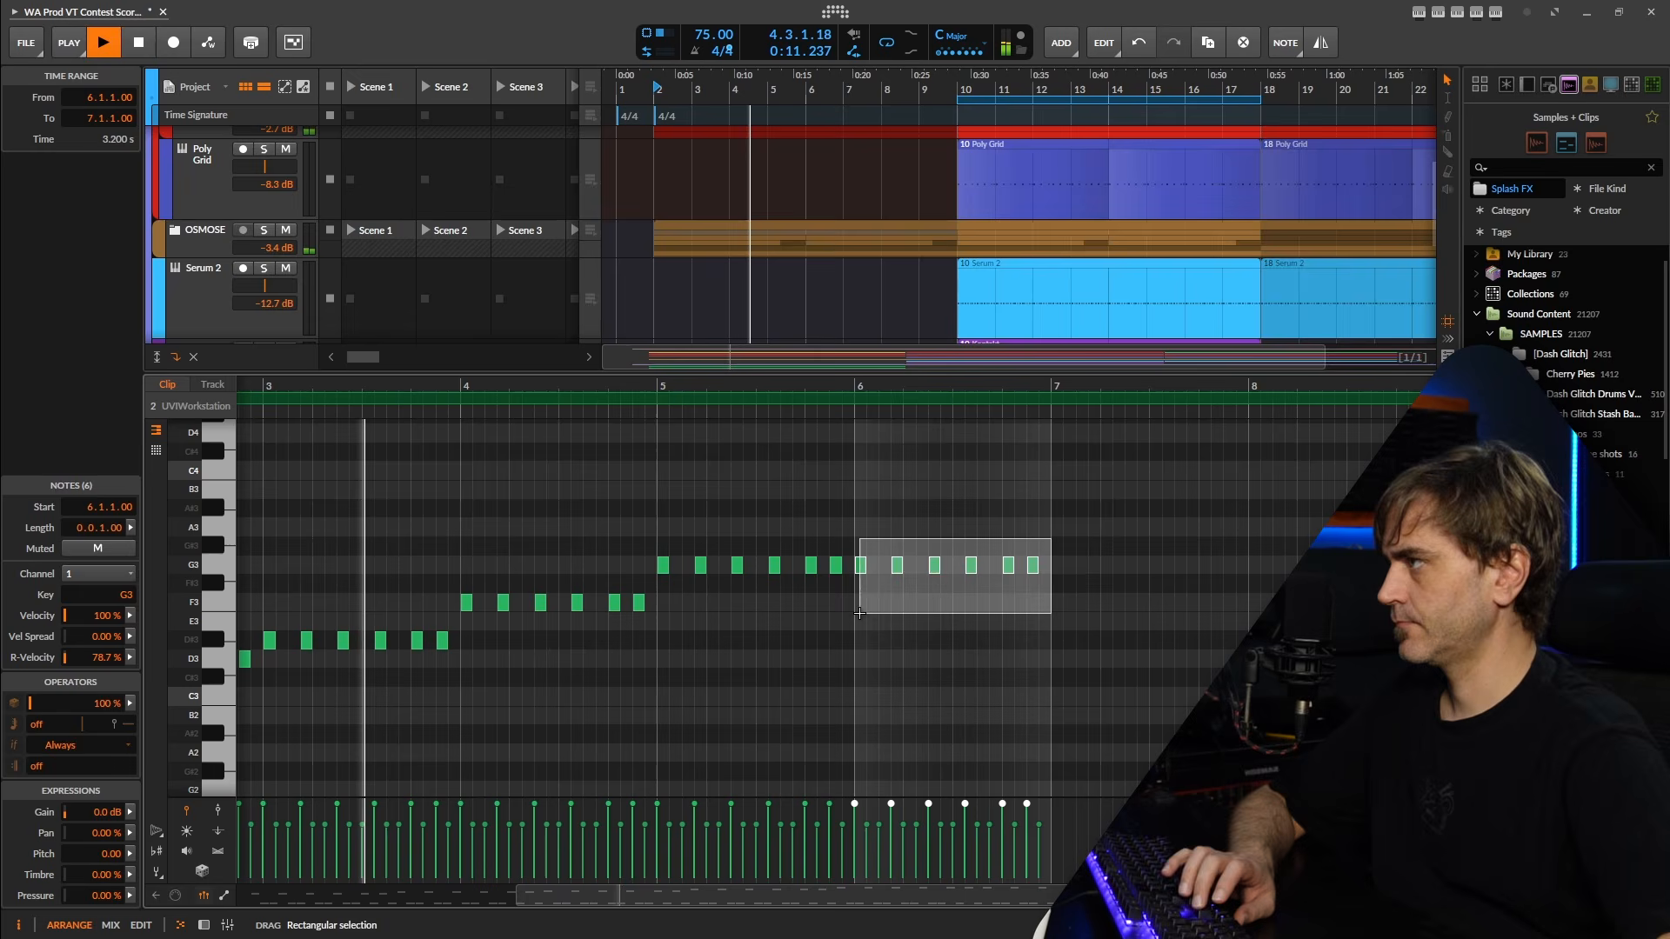
# Raise the bar 6 notes of the rising UVIWorkstation clip to G#3 and play the strings from bar 2.
pyautogui.press('Up')
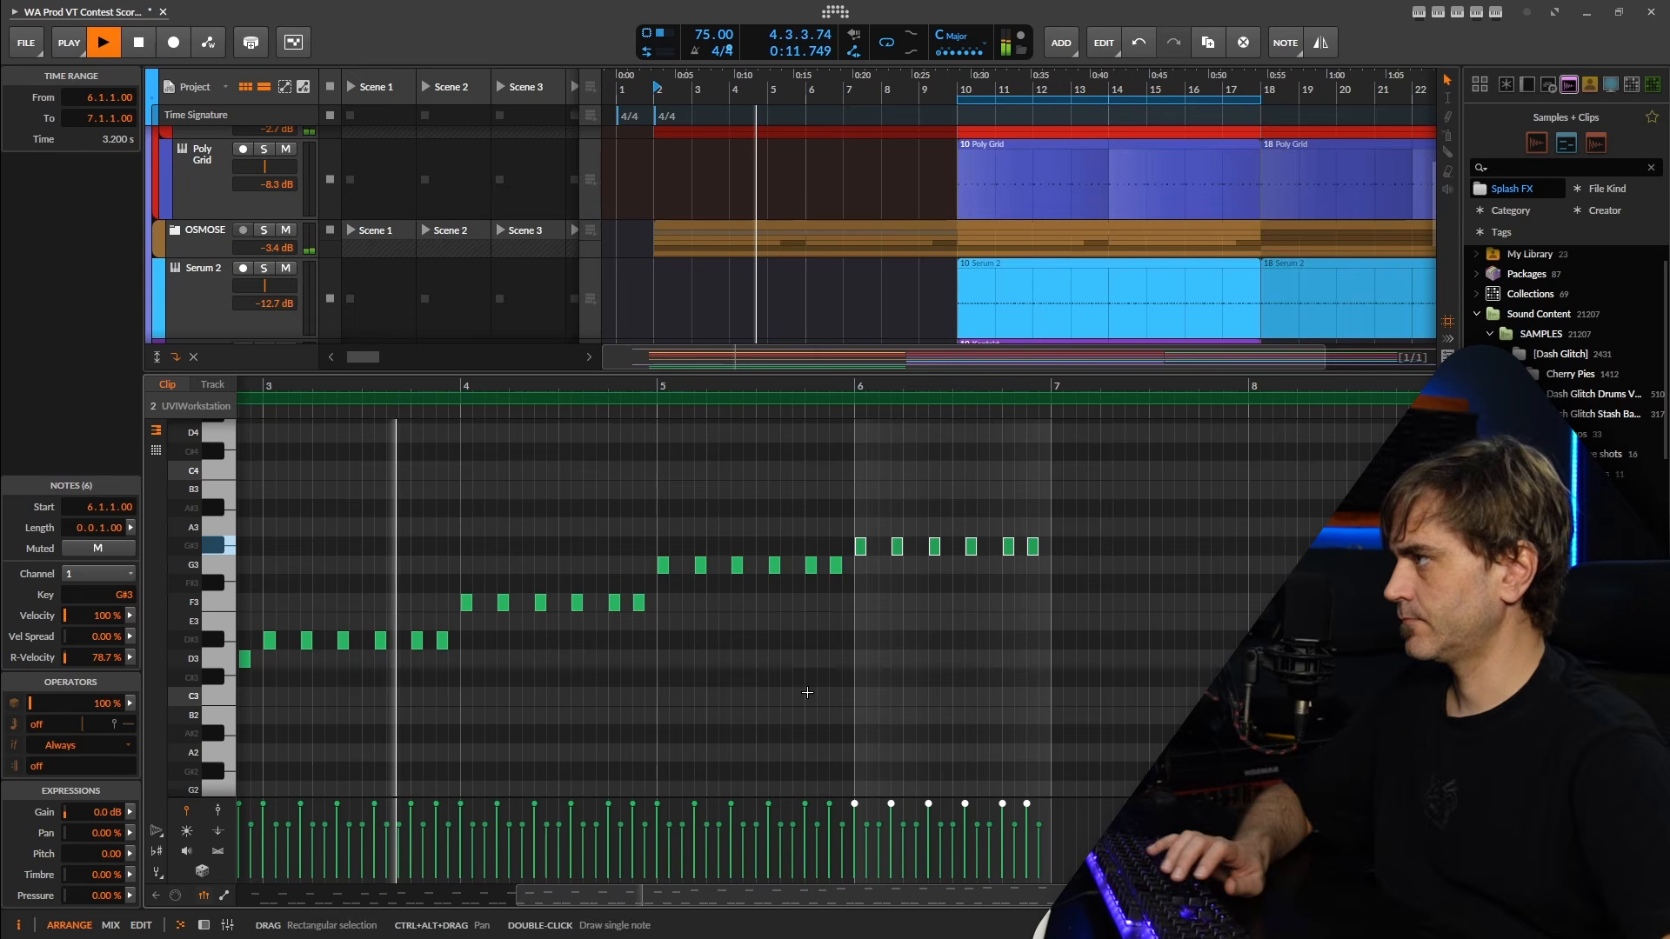
pyautogui.click(201, 928)
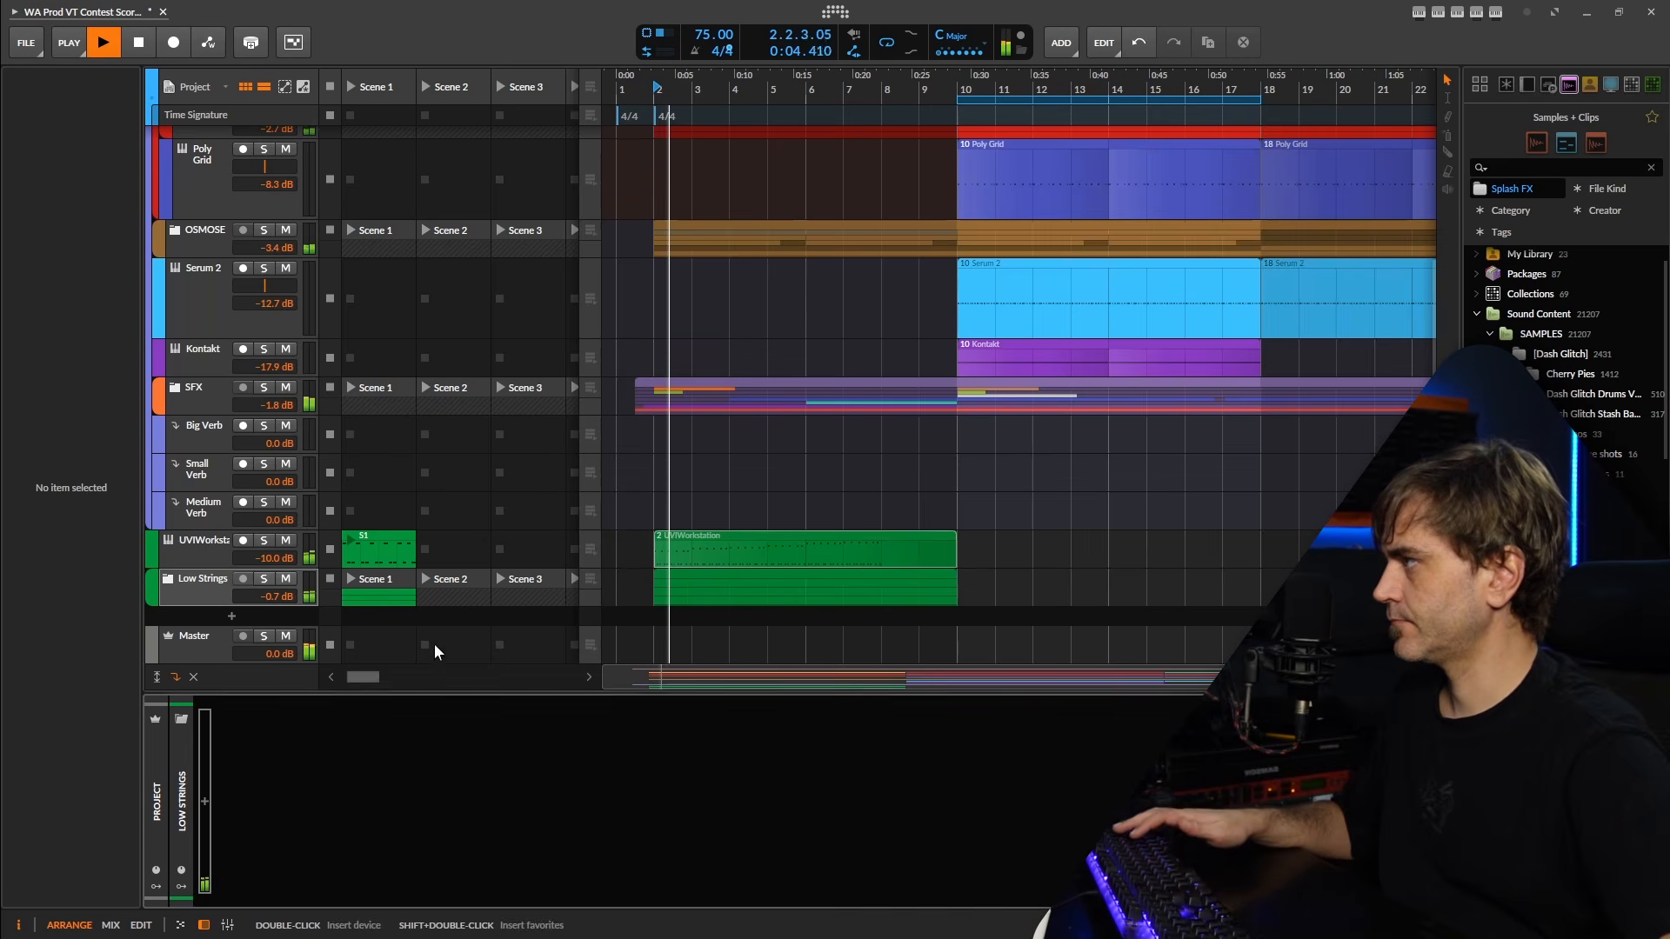
pyautogui.press('space')
# Insert a Humanize device between Note Transpose and UVIWorkstation on the rising UVIWorkstation track.
pyautogui.click(186, 543)
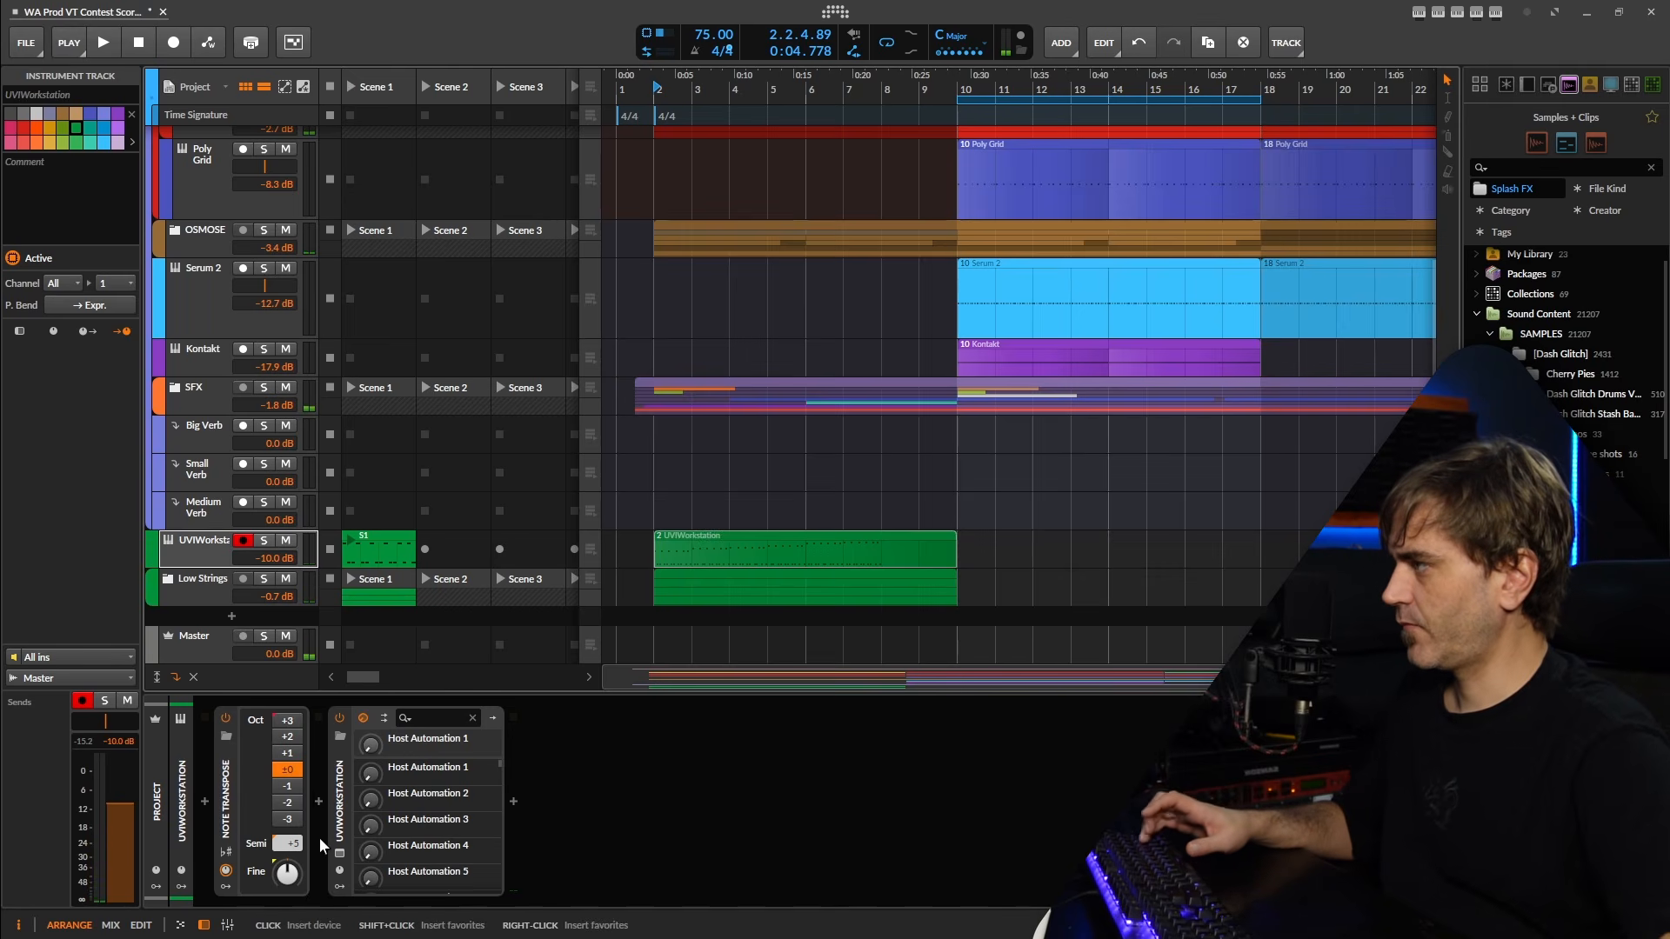
pyautogui.click(319, 809)
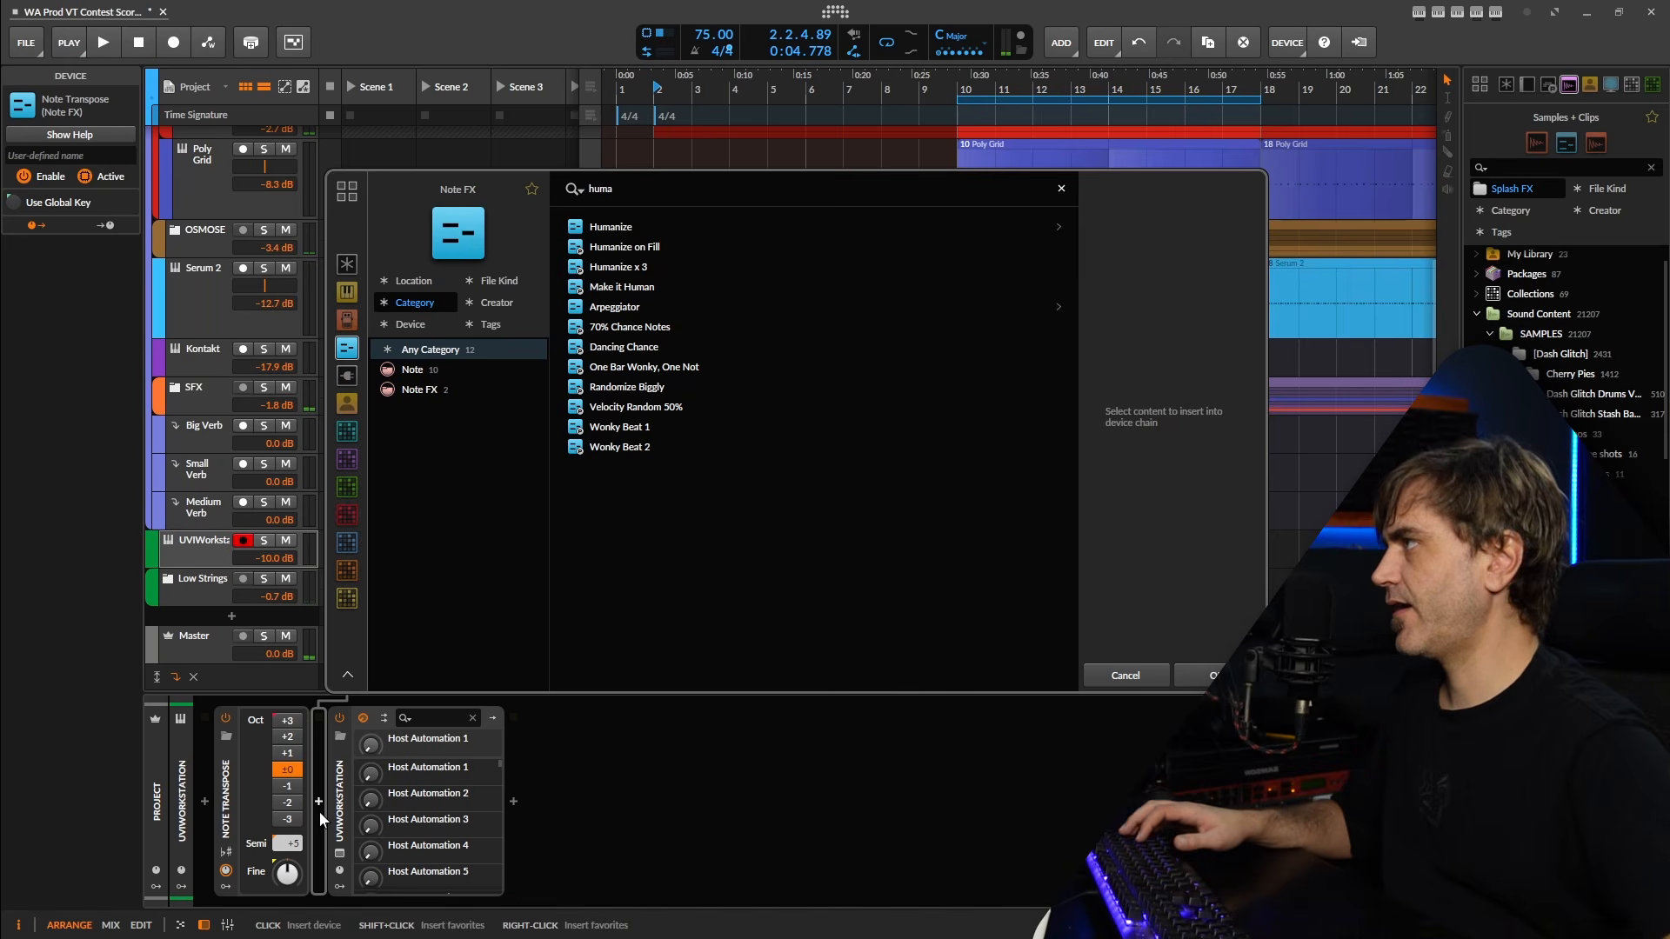
pyautogui.click(635, 221)
pyautogui.doubleClick(635, 222)
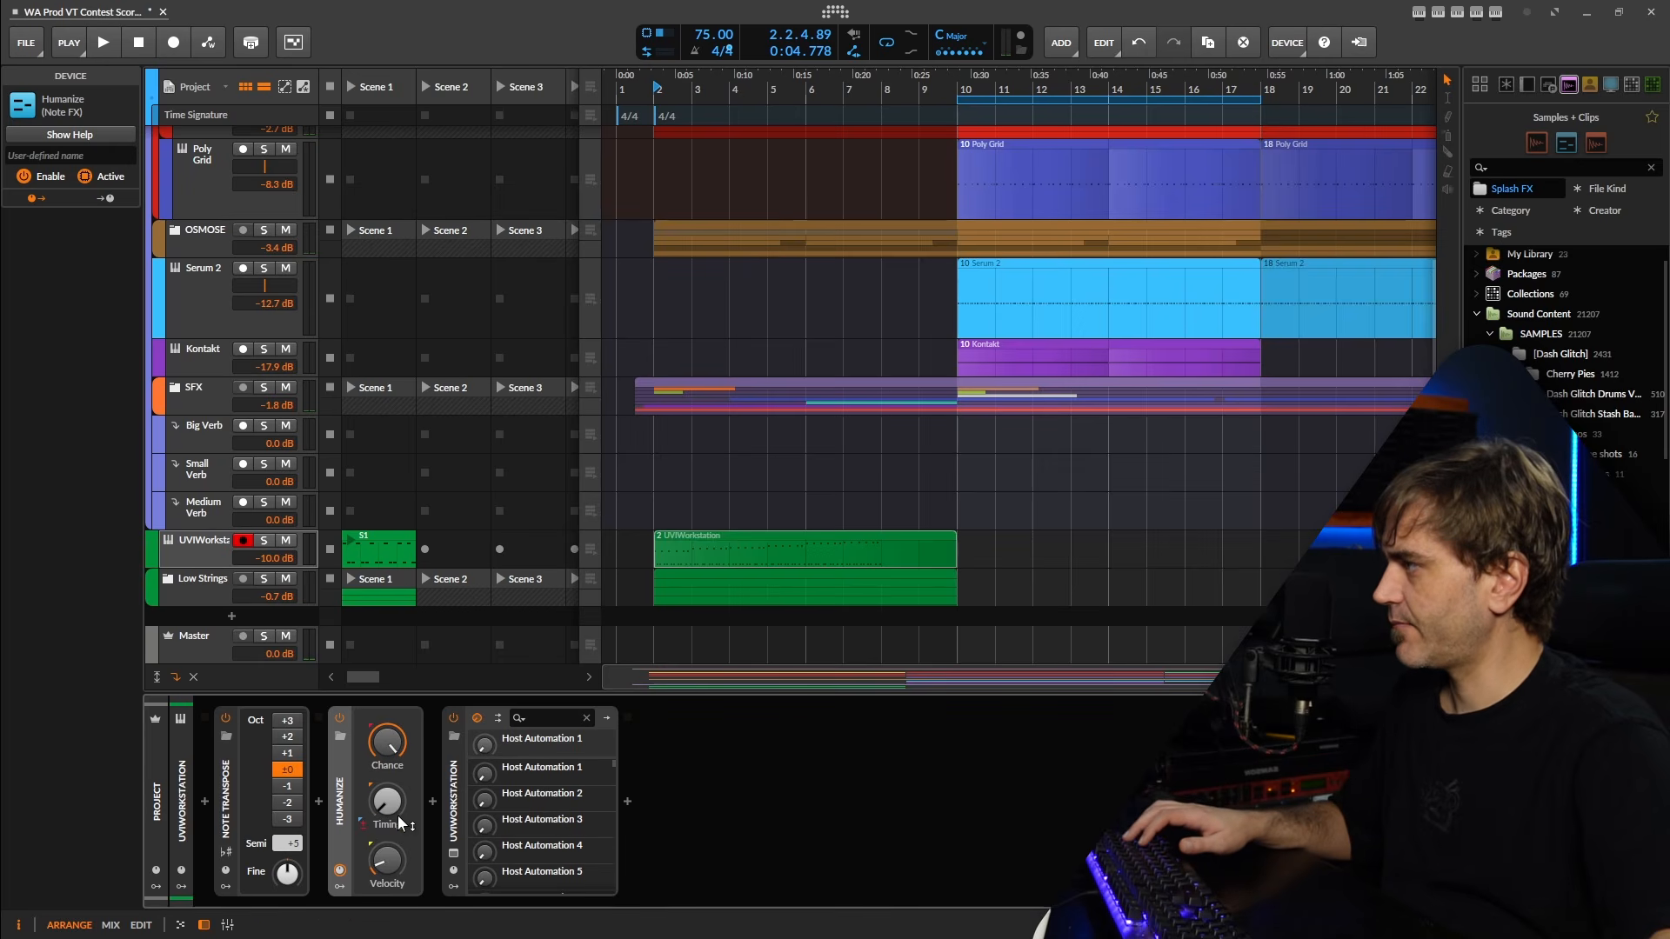
# Set the Humanize velocity range to 9.70 % and listen to the pulse from bar 2.
pyautogui.moveTo(393, 859); pyautogui.dragTo(394, 865)
pyautogui.press('space')
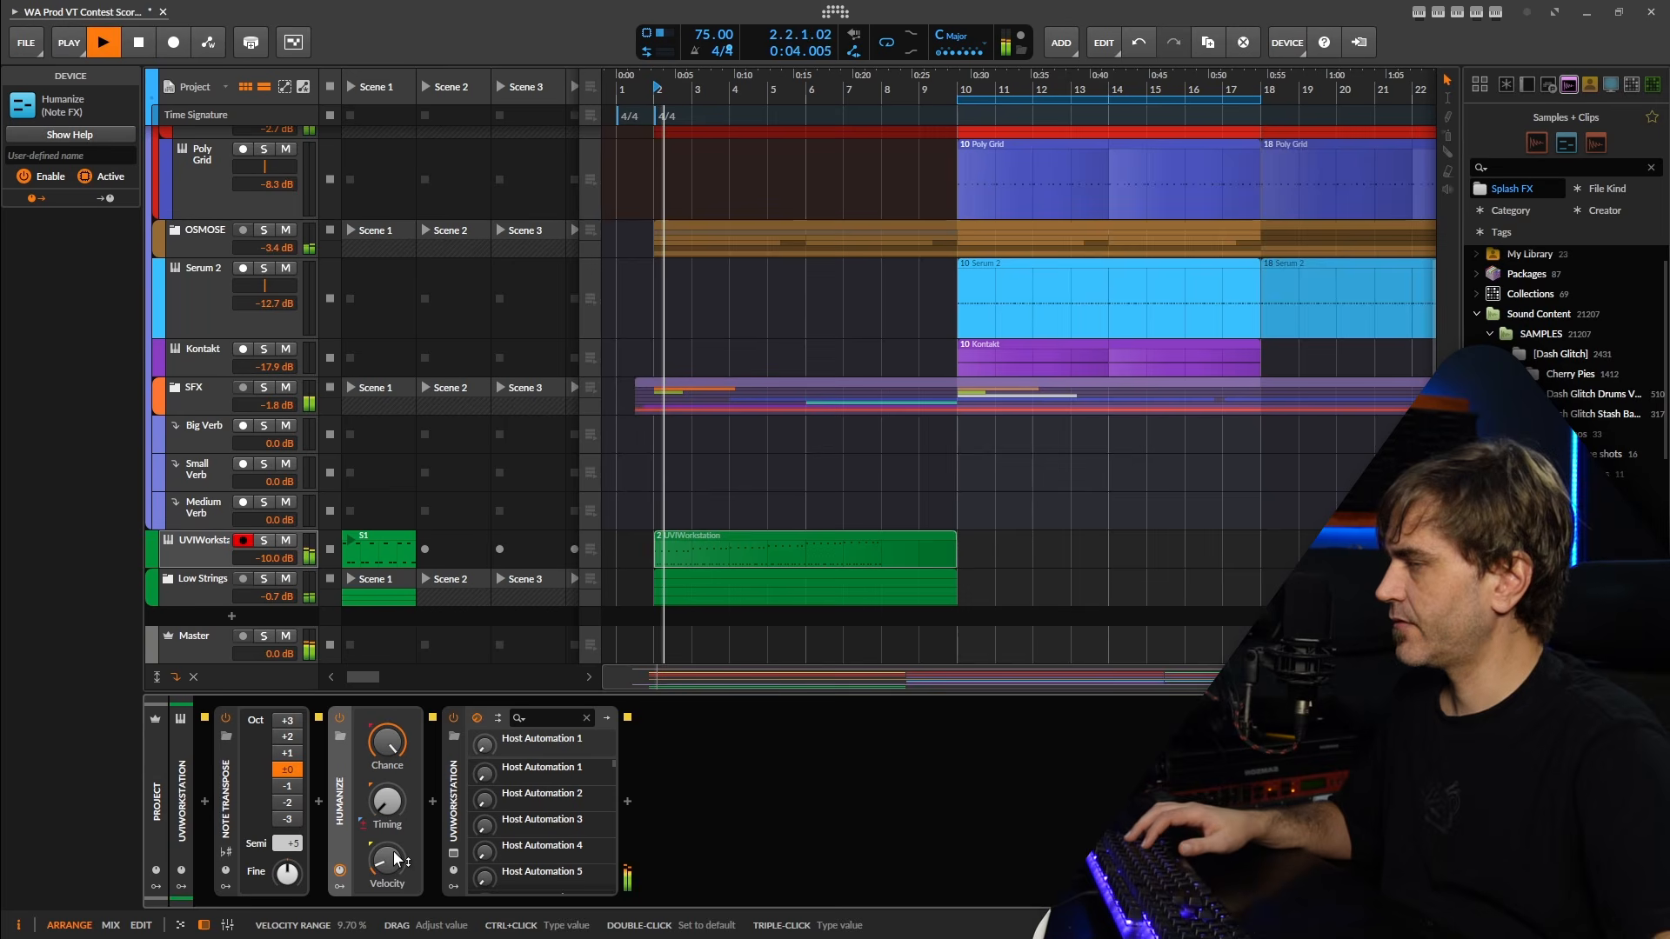
pyautogui.press('space')
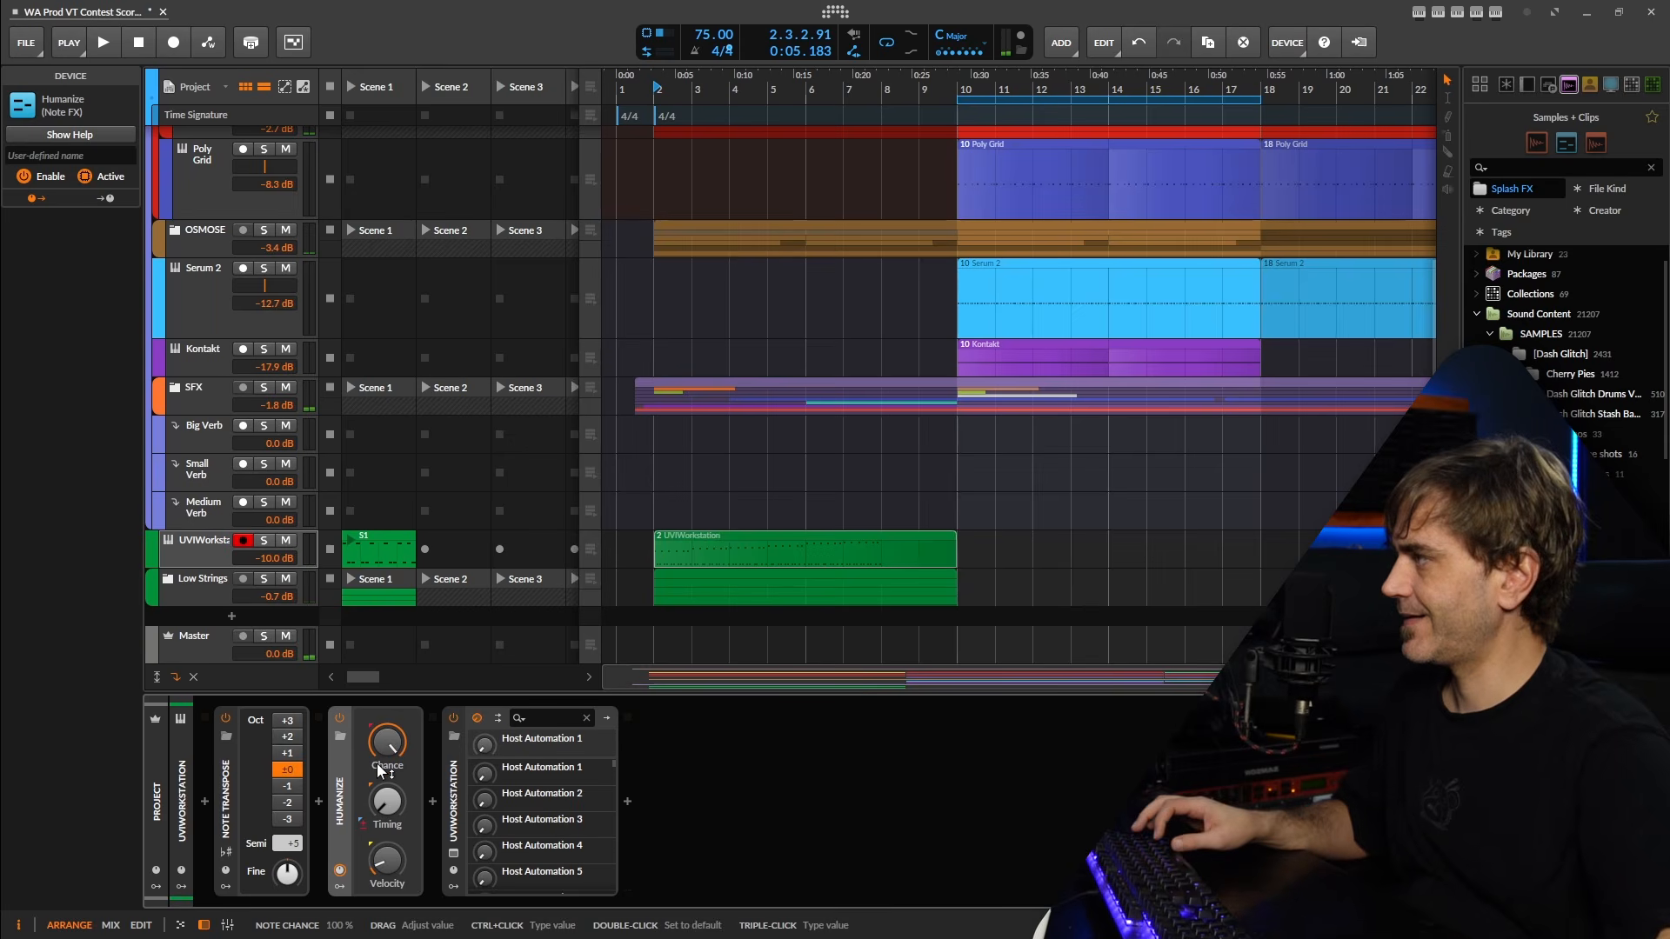
pyautogui.press('space')
# Add the Humanize device to the first UVIWorkstation track inside the Low Strings group and collapse the group.
pyautogui.click(185, 587)
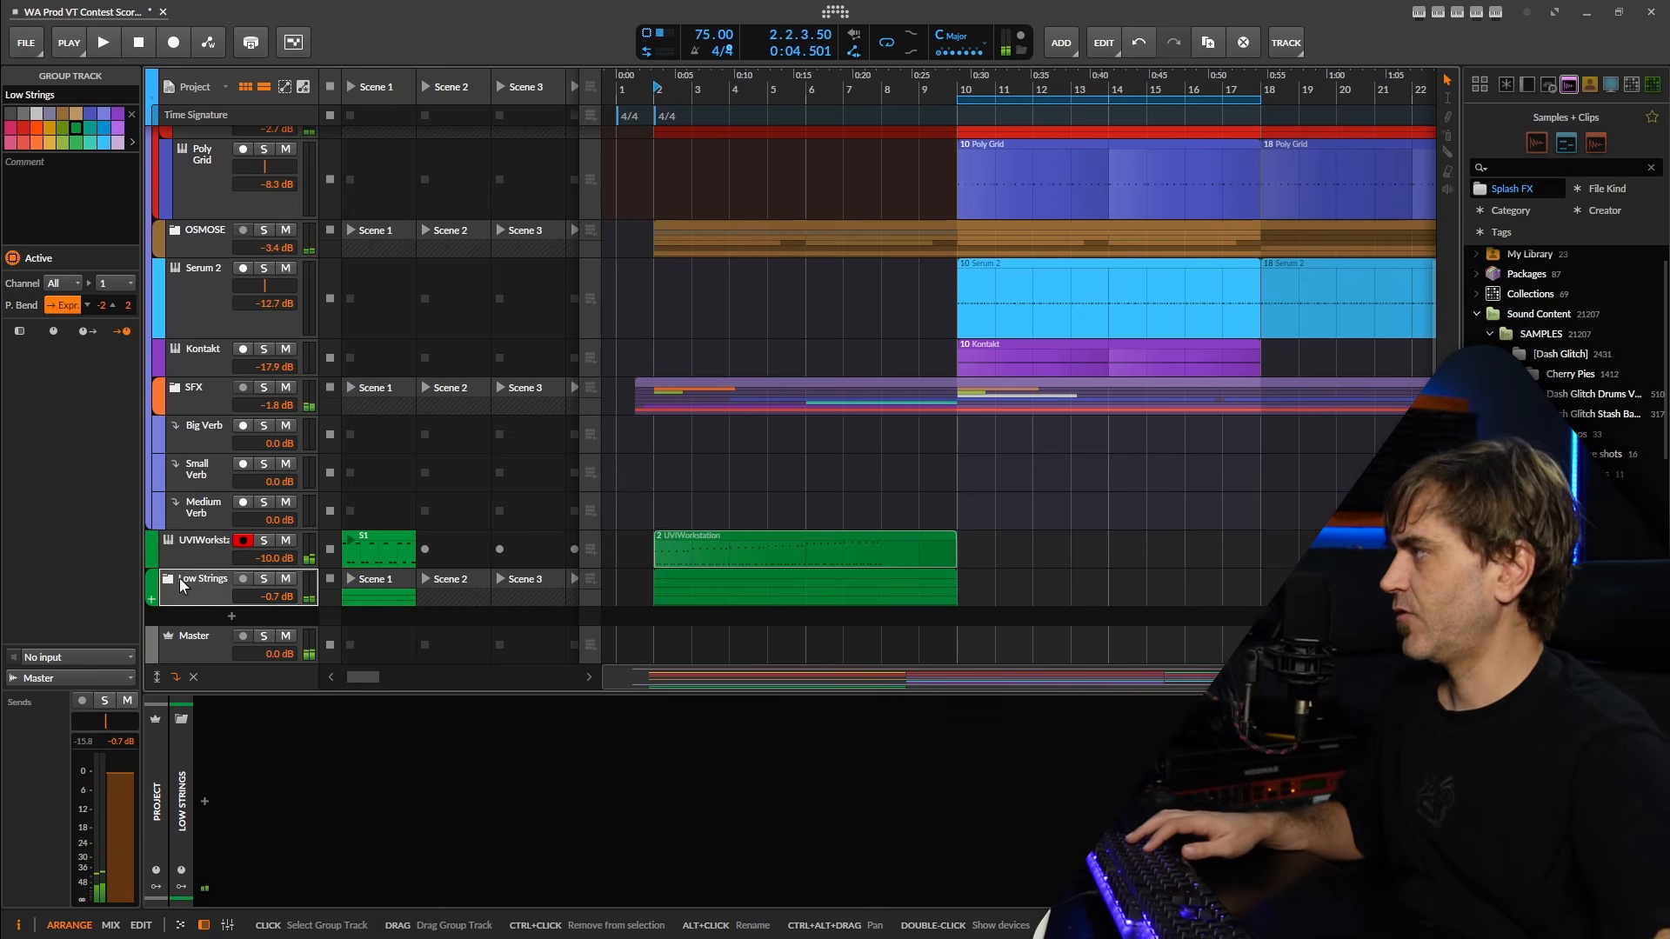
pyautogui.click(169, 581)
pyautogui.click(212, 621)
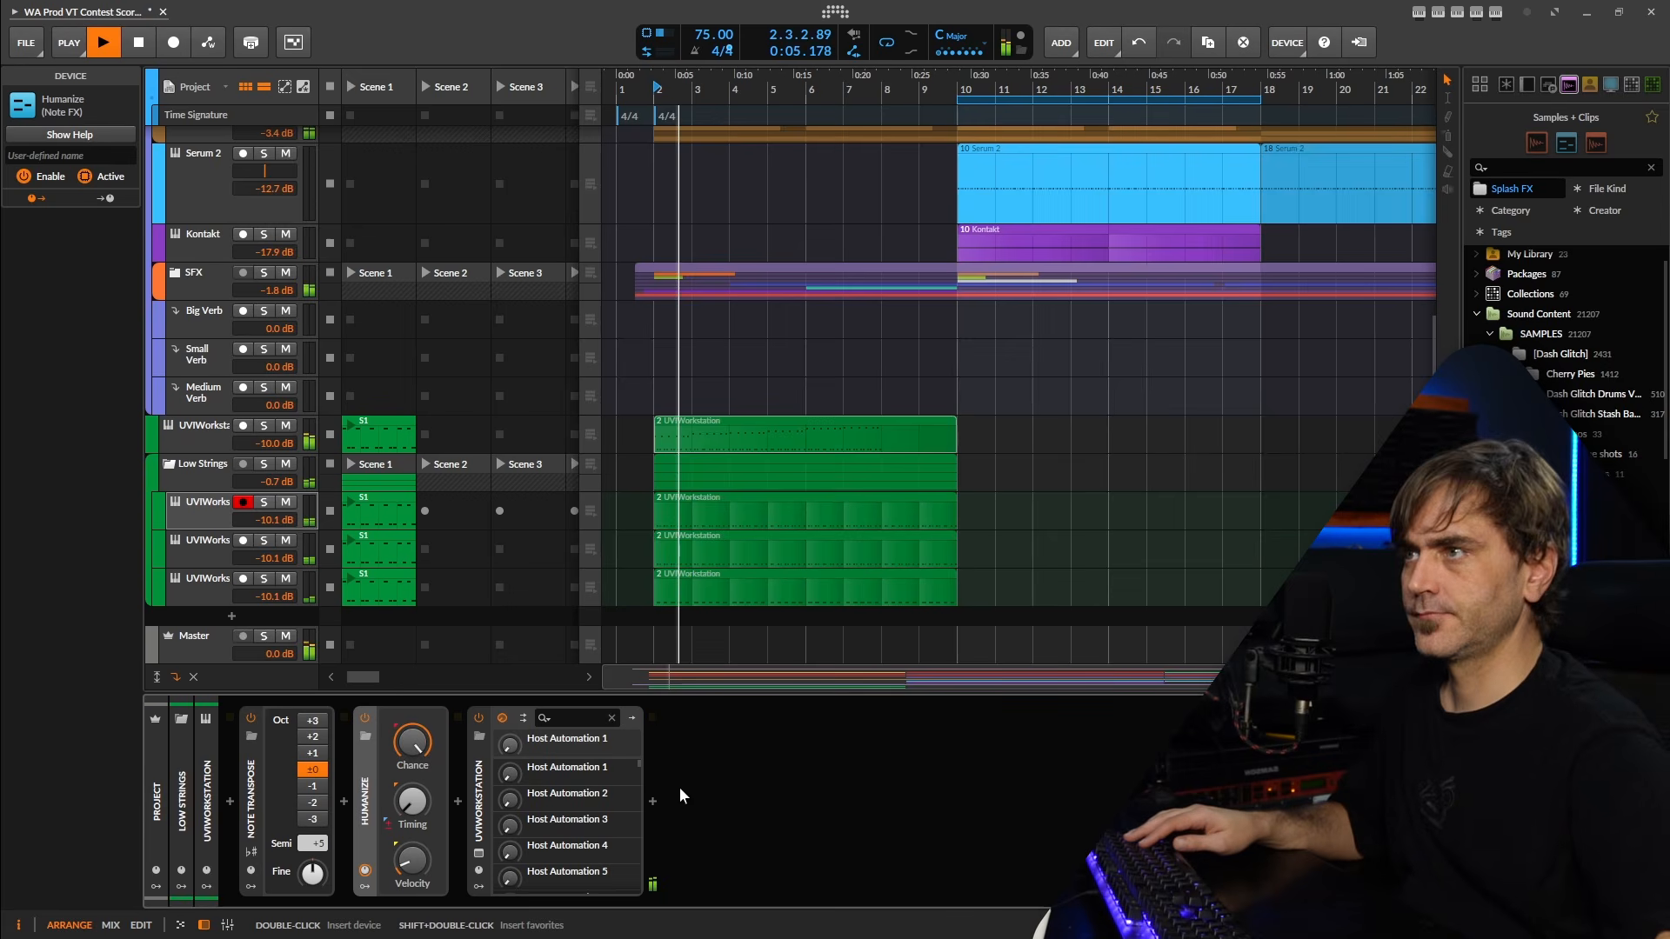
pyautogui.click(170, 467)
# Insert an EQ-2 on the Low Strings group with the low band at +5.2 dB, 115 Hz and the high band at -3.0 dB, 460 Hz.
pyautogui.click(206, 592)
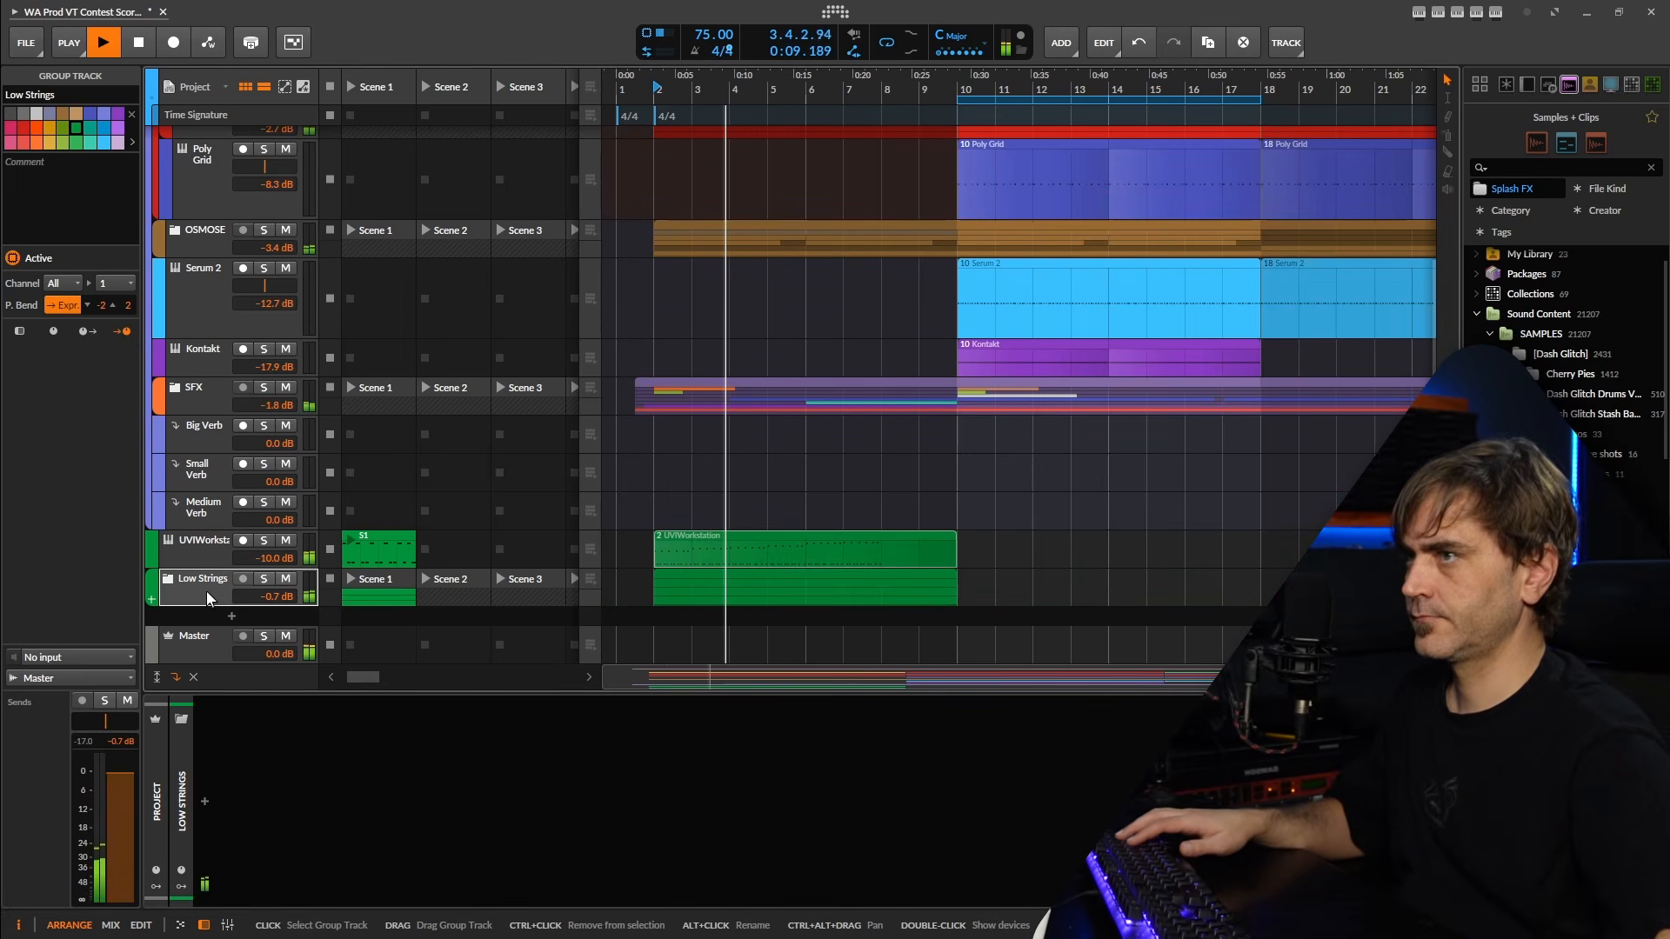
pyautogui.doubleClick(206, 800)
pyautogui.write('eq')
pyautogui.click(508, 245)
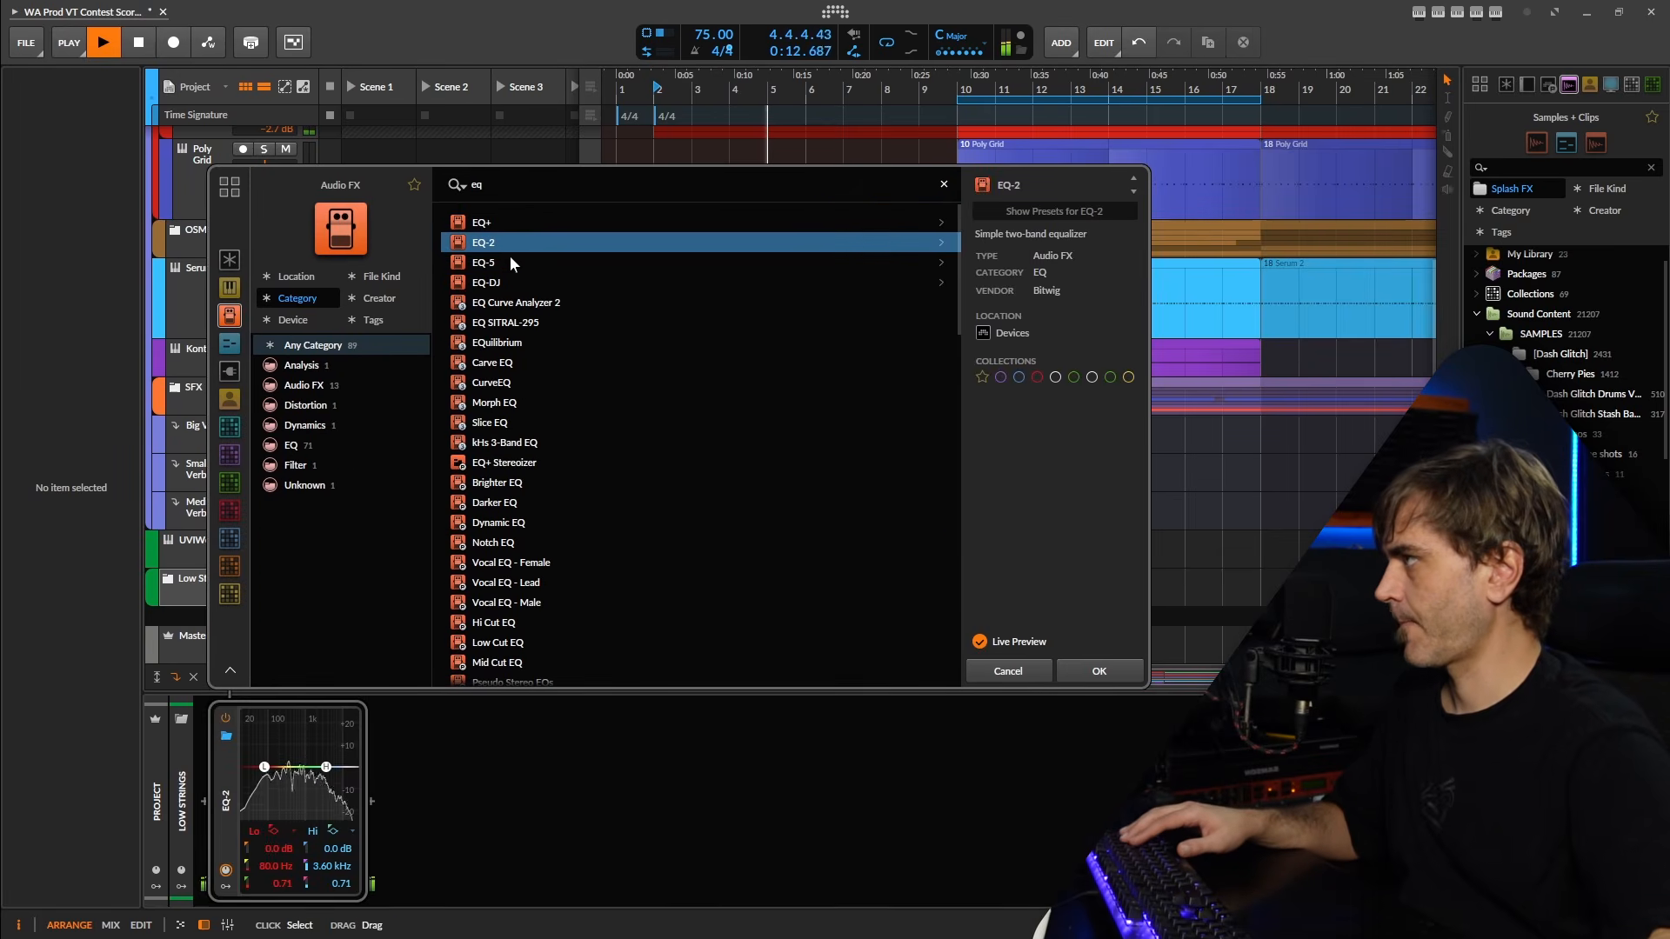
pyautogui.click(1098, 671)
pyautogui.moveTo(264, 766); pyautogui.dragTo(299, 776)
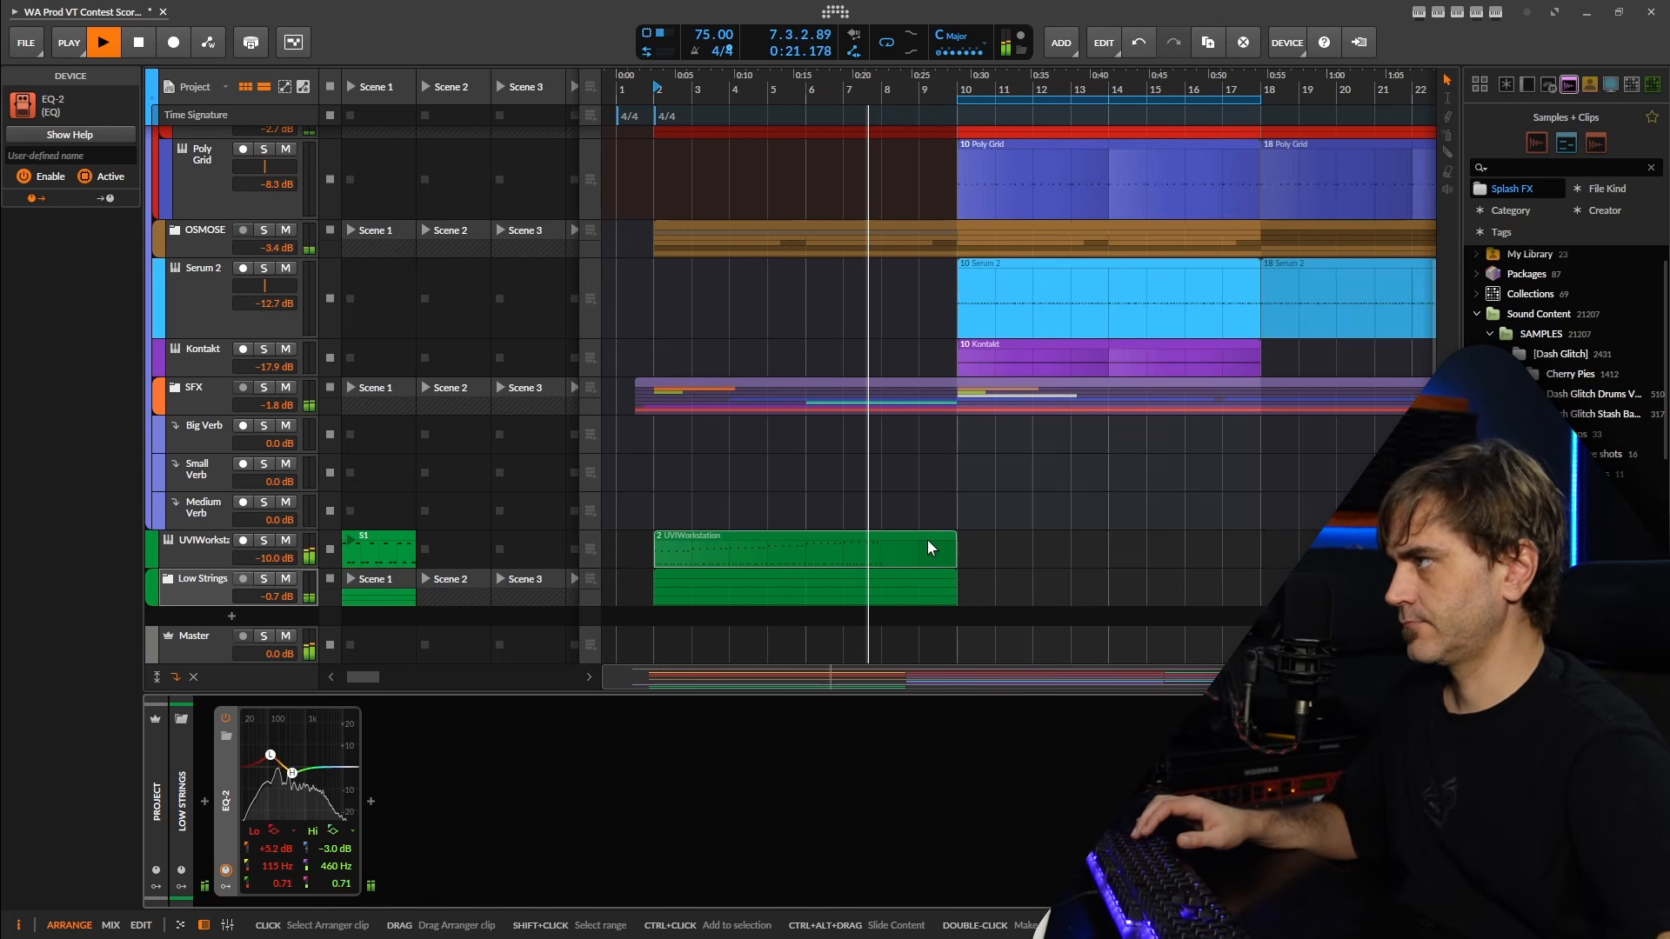
# Duplicate the last bars of the rising UVIWorkstation clip to continue the pattern with A#3 in bar 7 and C4 in bar 8.
pyautogui.doubleClick(899, 541)
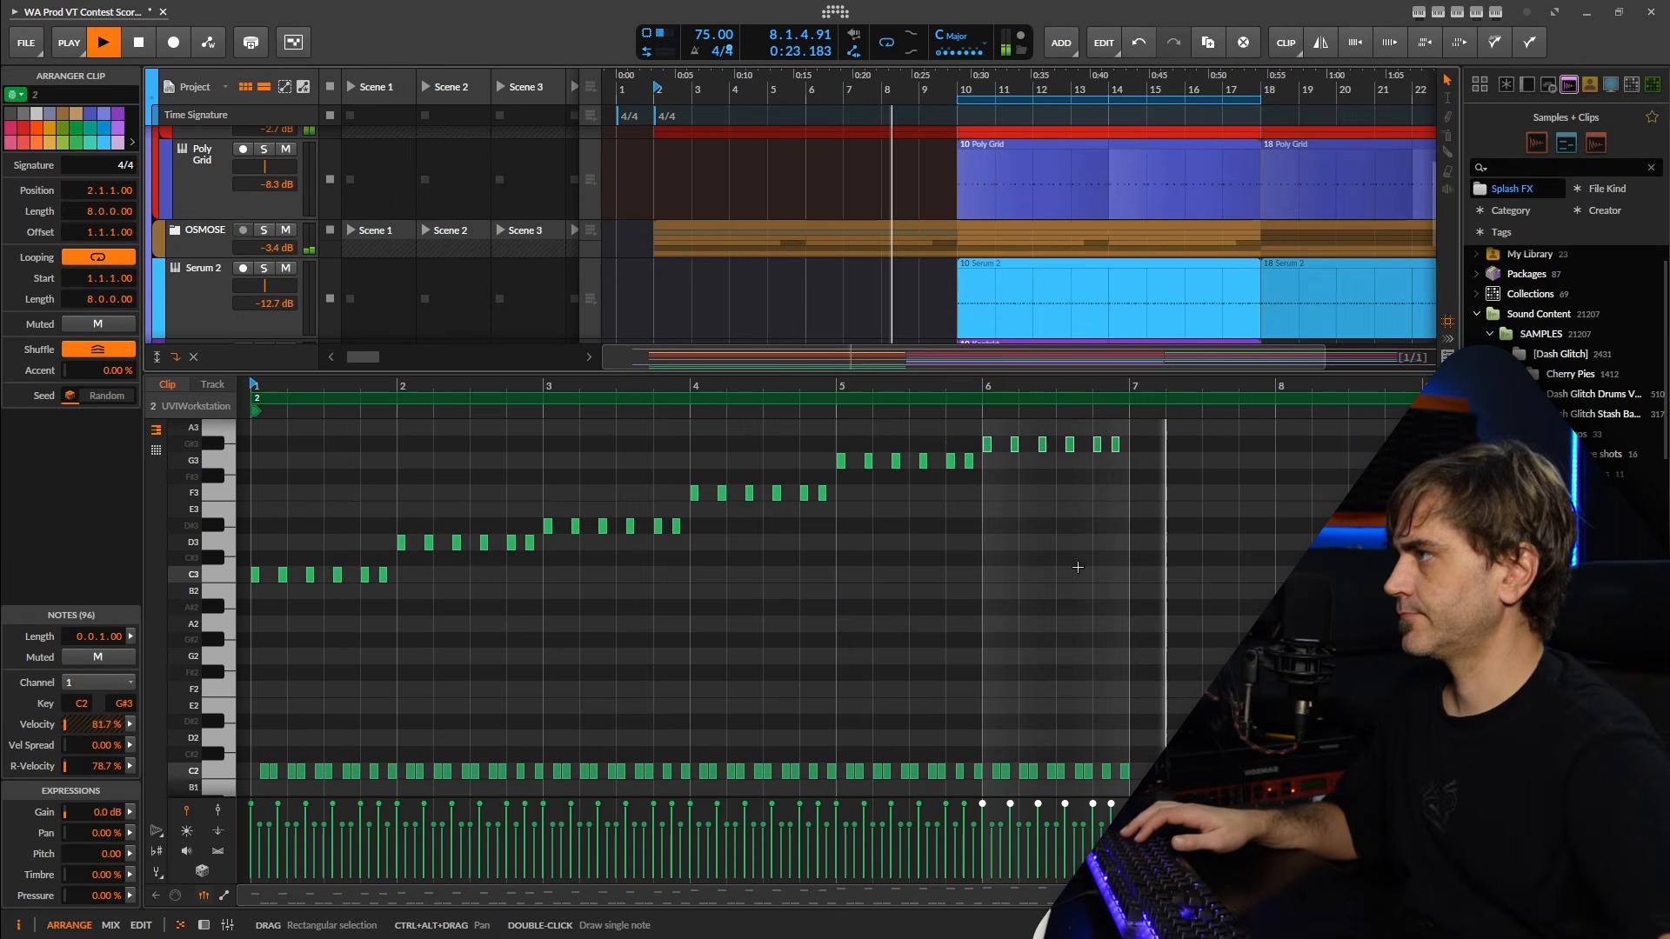
pyautogui.moveTo(1078, 567); pyautogui.dragTo(842, 473)
pyautogui.click(842, 473)
pyautogui.press('d')
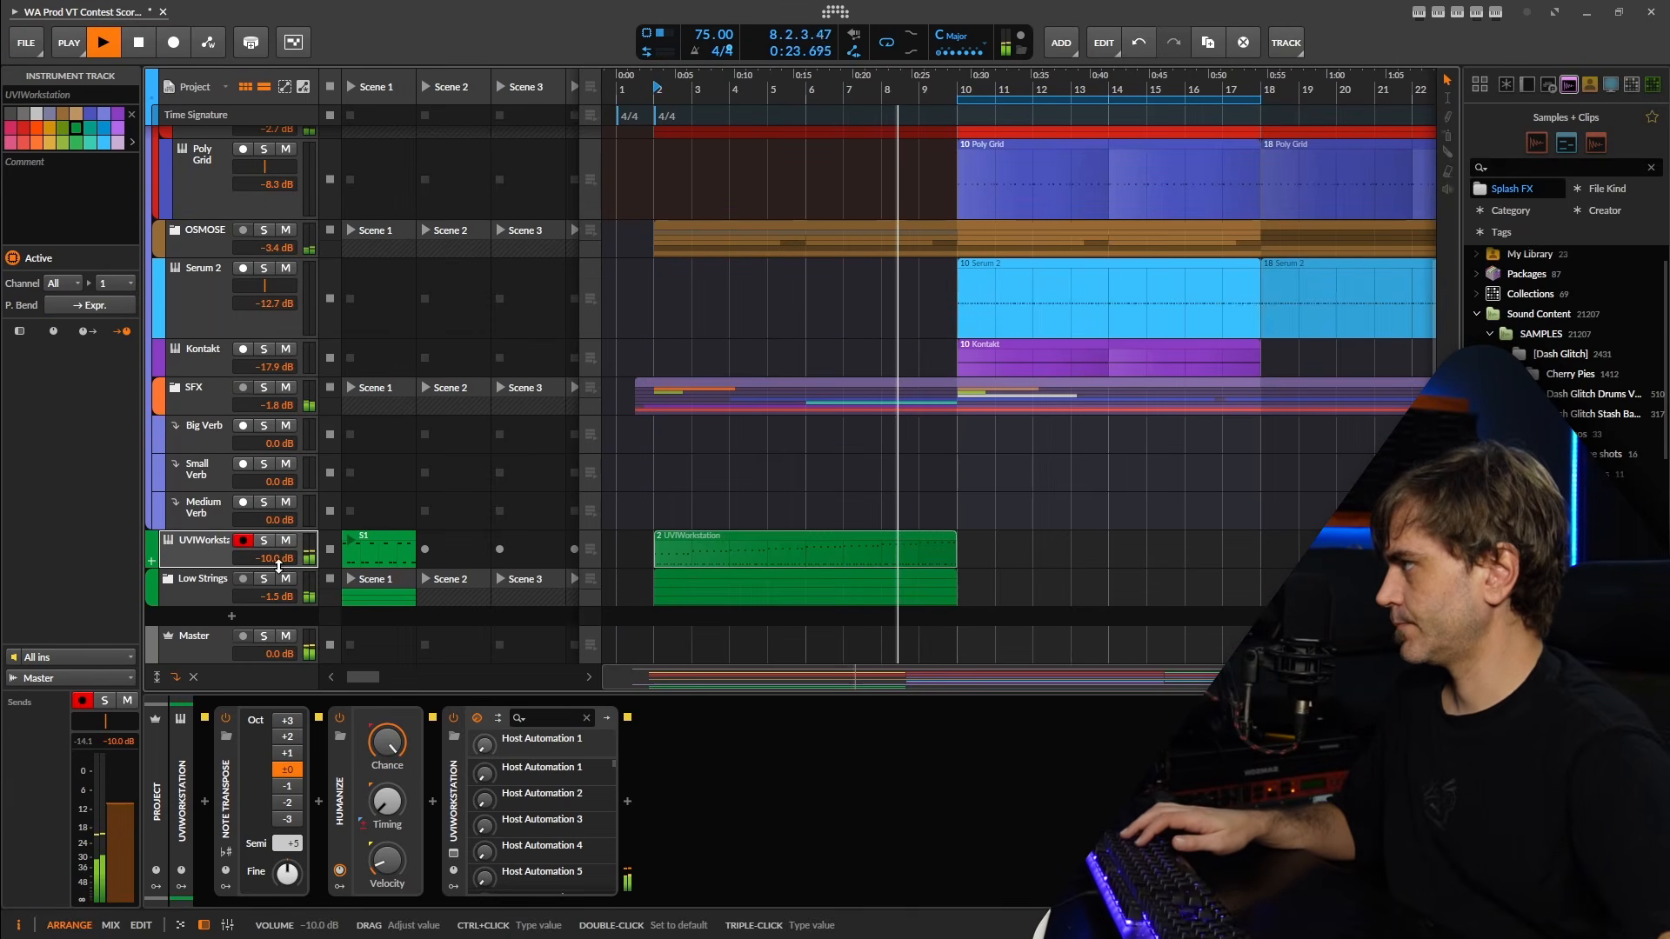
# Set the rising UVIWorkstation track's volume to -12.4 dB and play through the transition into the section at bar 10.
pyautogui.moveTo(279, 566)
pyautogui.mouseDown()
pyautogui.moveTo(260, 562)
pyautogui.moveTo(277, 561)
pyautogui.mouseUp()
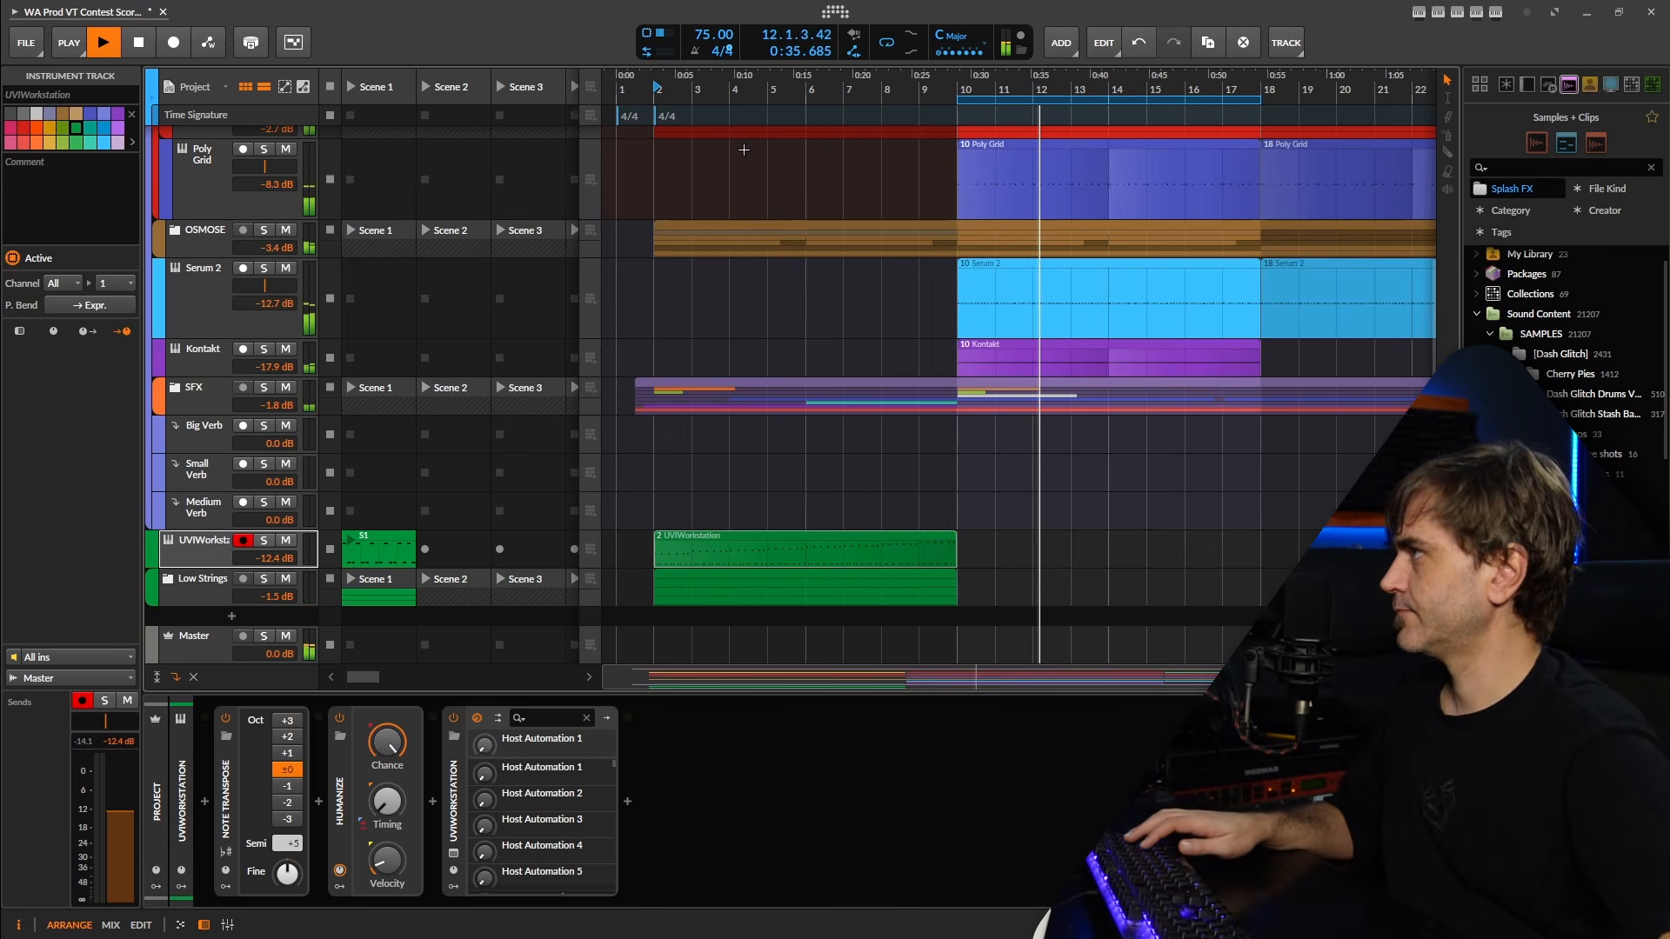
pyautogui.press('space')
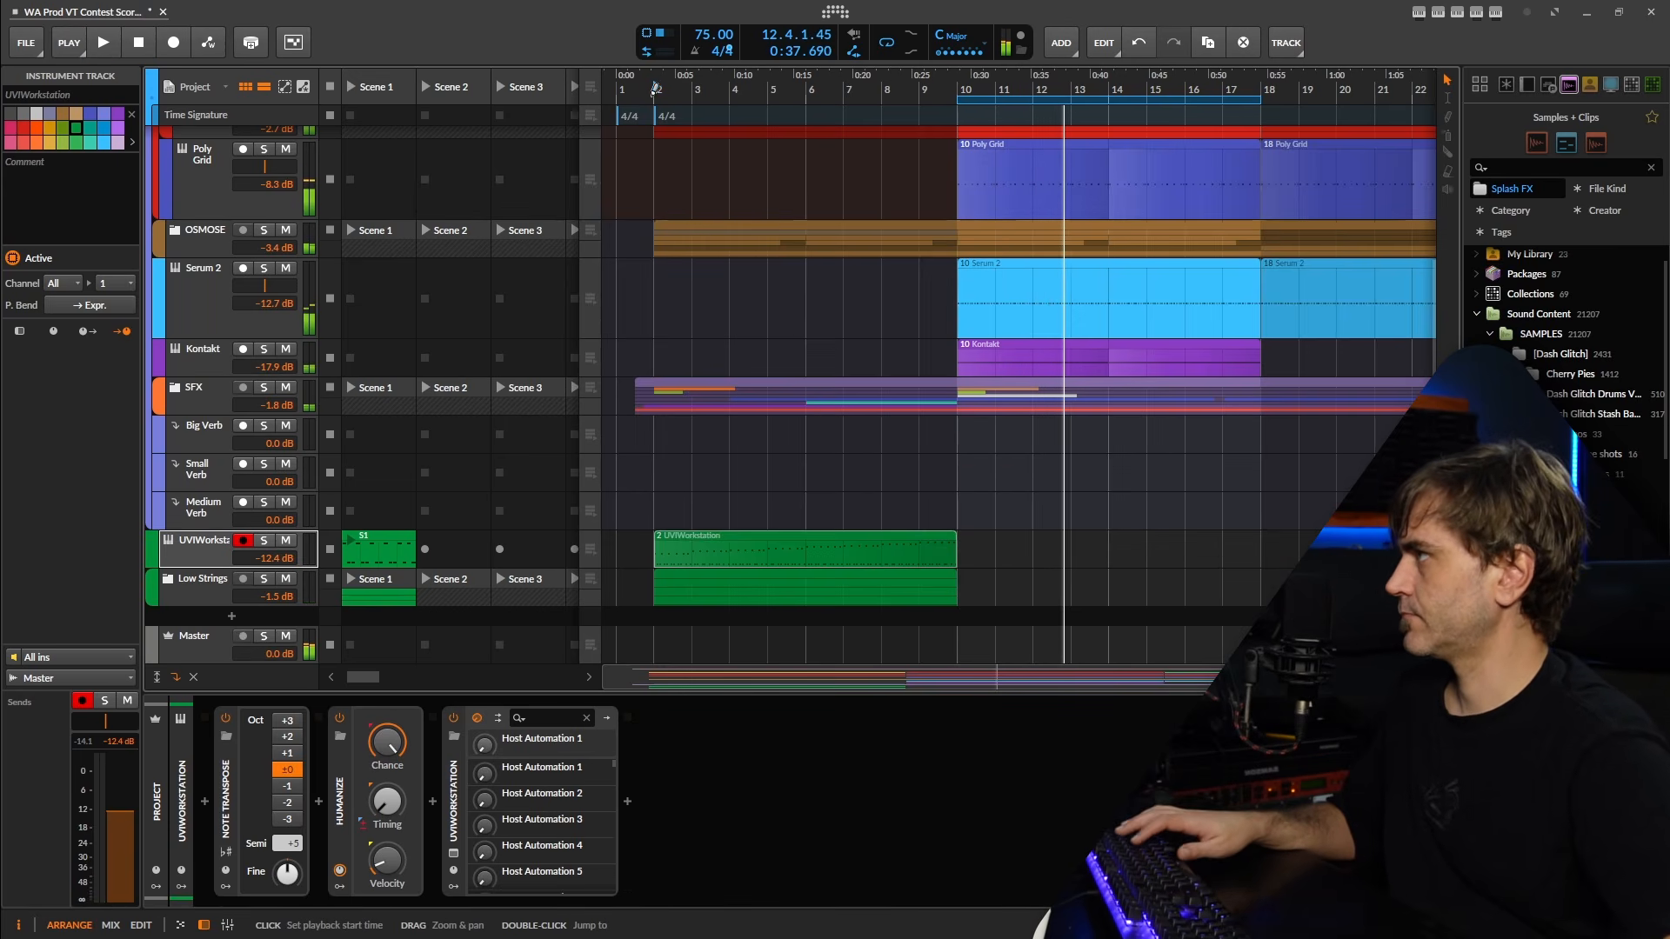
pyautogui.press('space')
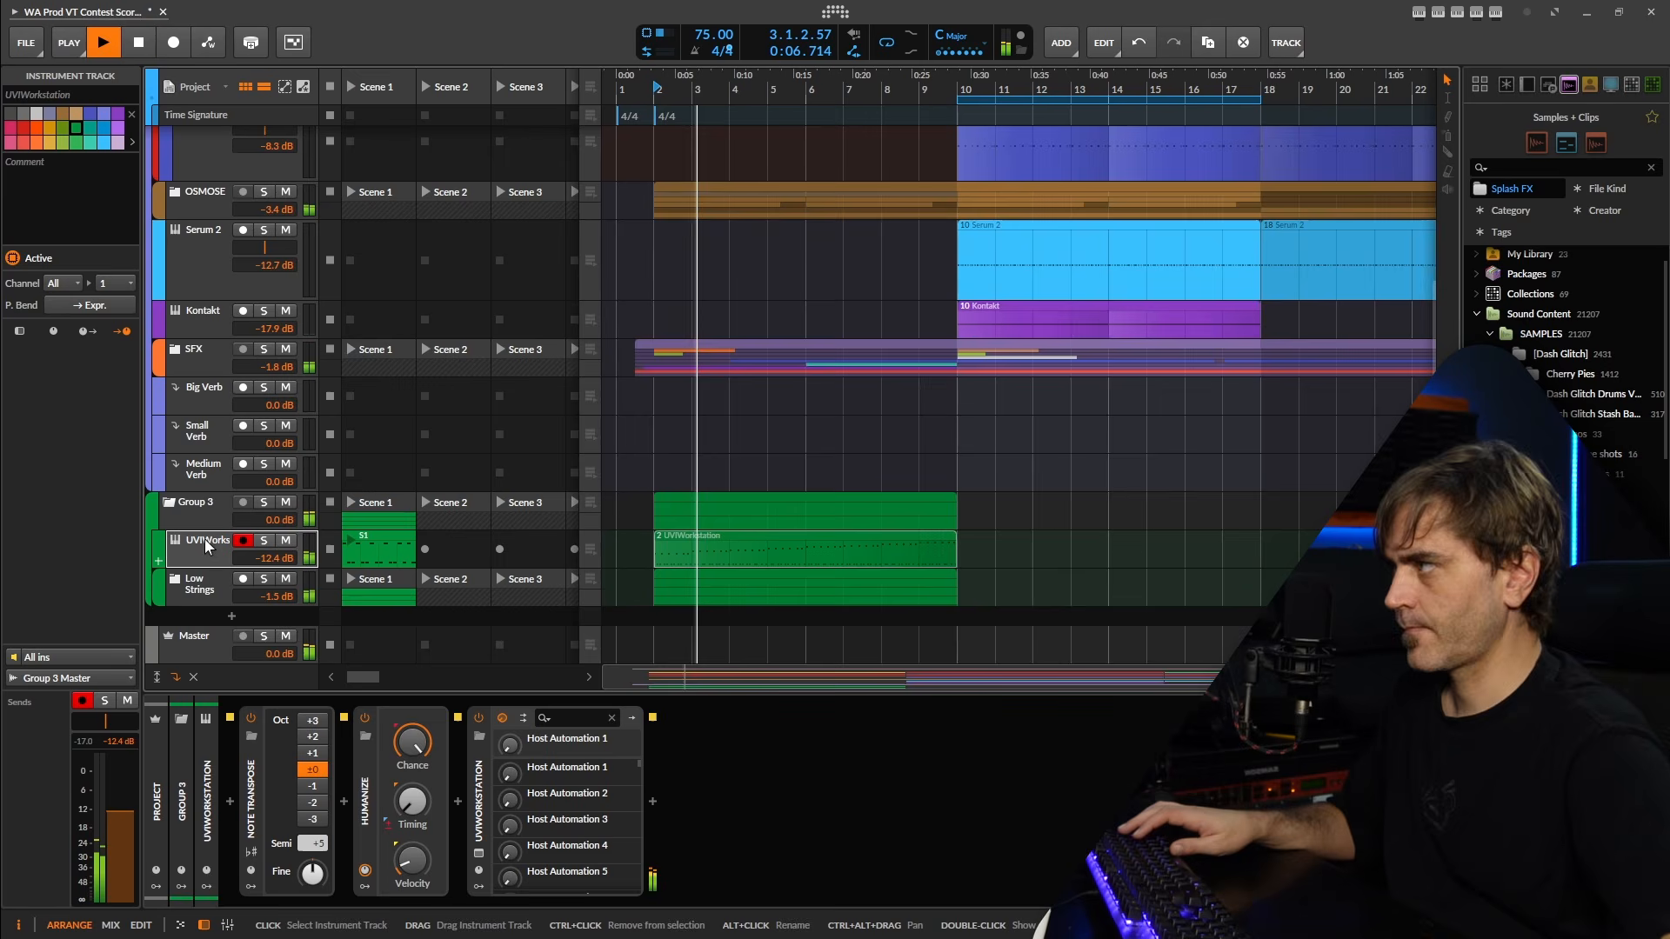
pyautogui.press('space')
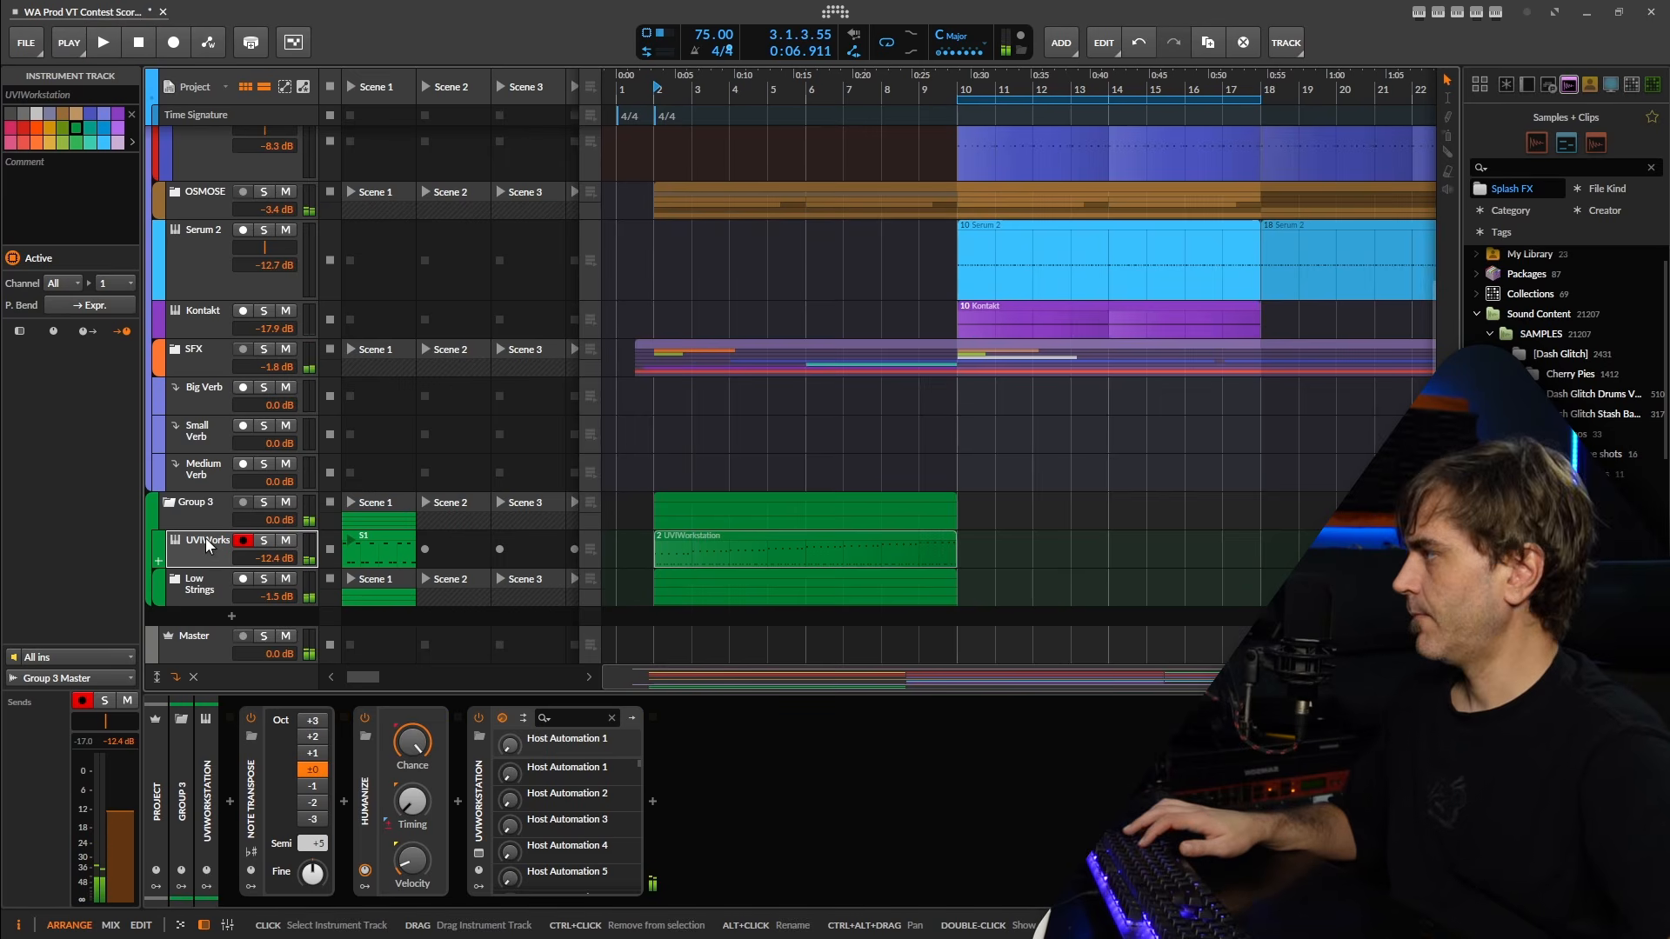
# Duplicate the rising UVIWorkstation track in Group 3 and delete all C2 notes from the copy's clip.
pyautogui.hotkey('ctrl', 'd')
pyautogui.click(718, 583)
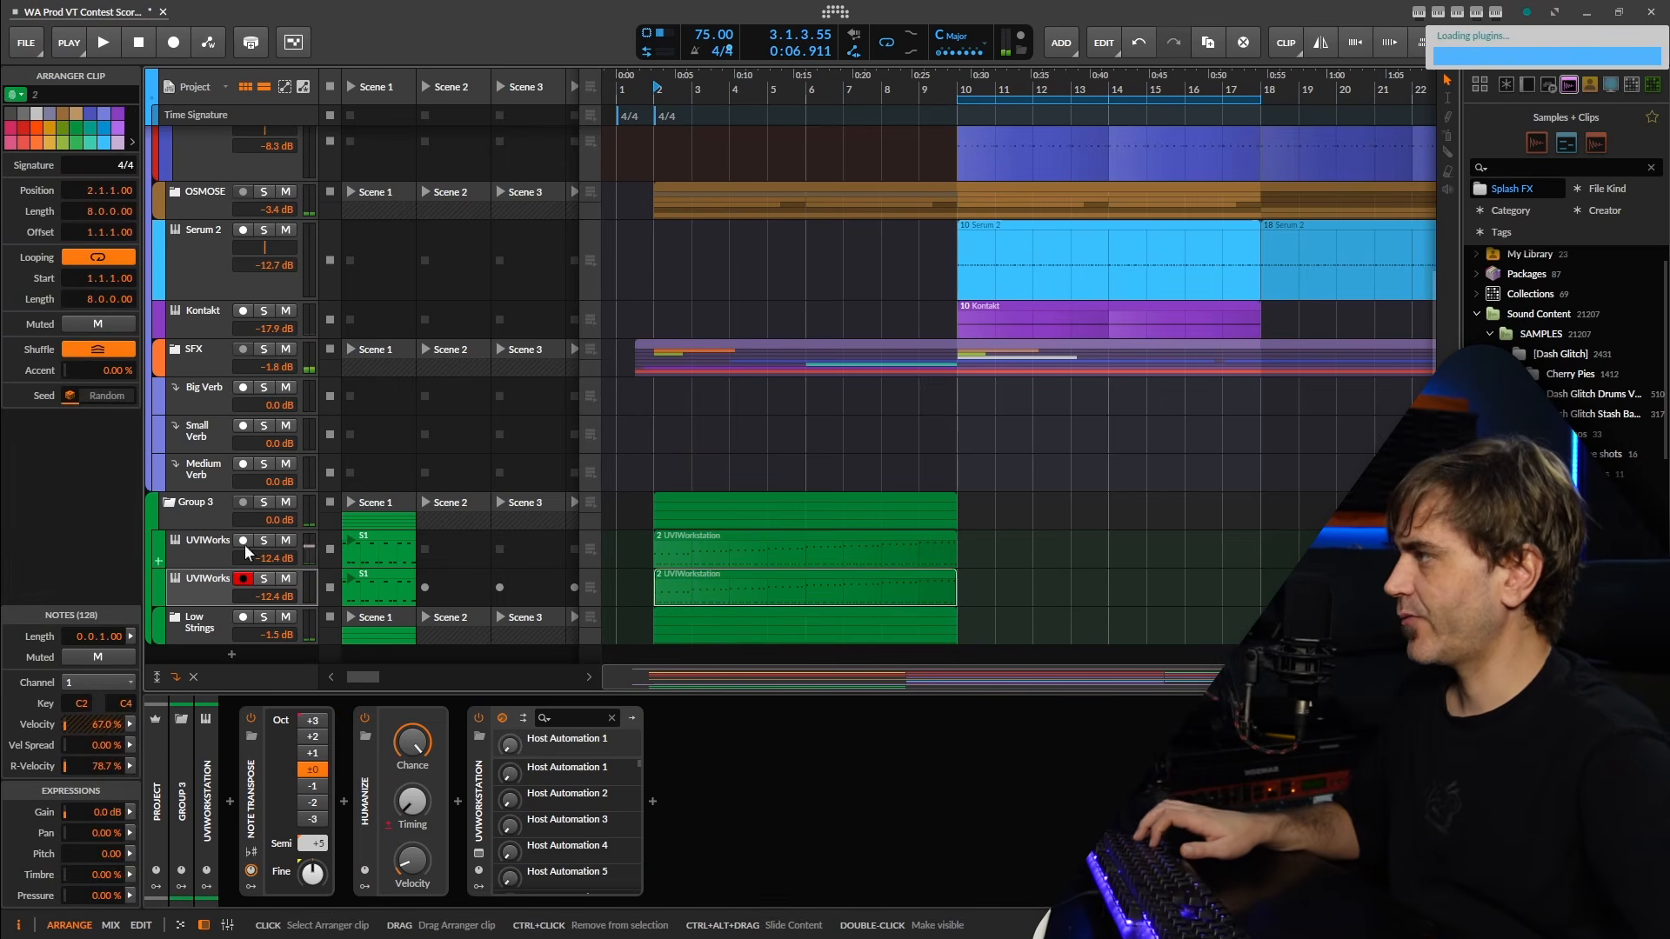
pyautogui.doubleClick(708, 595)
pyautogui.scroll(-4, 948, 639)
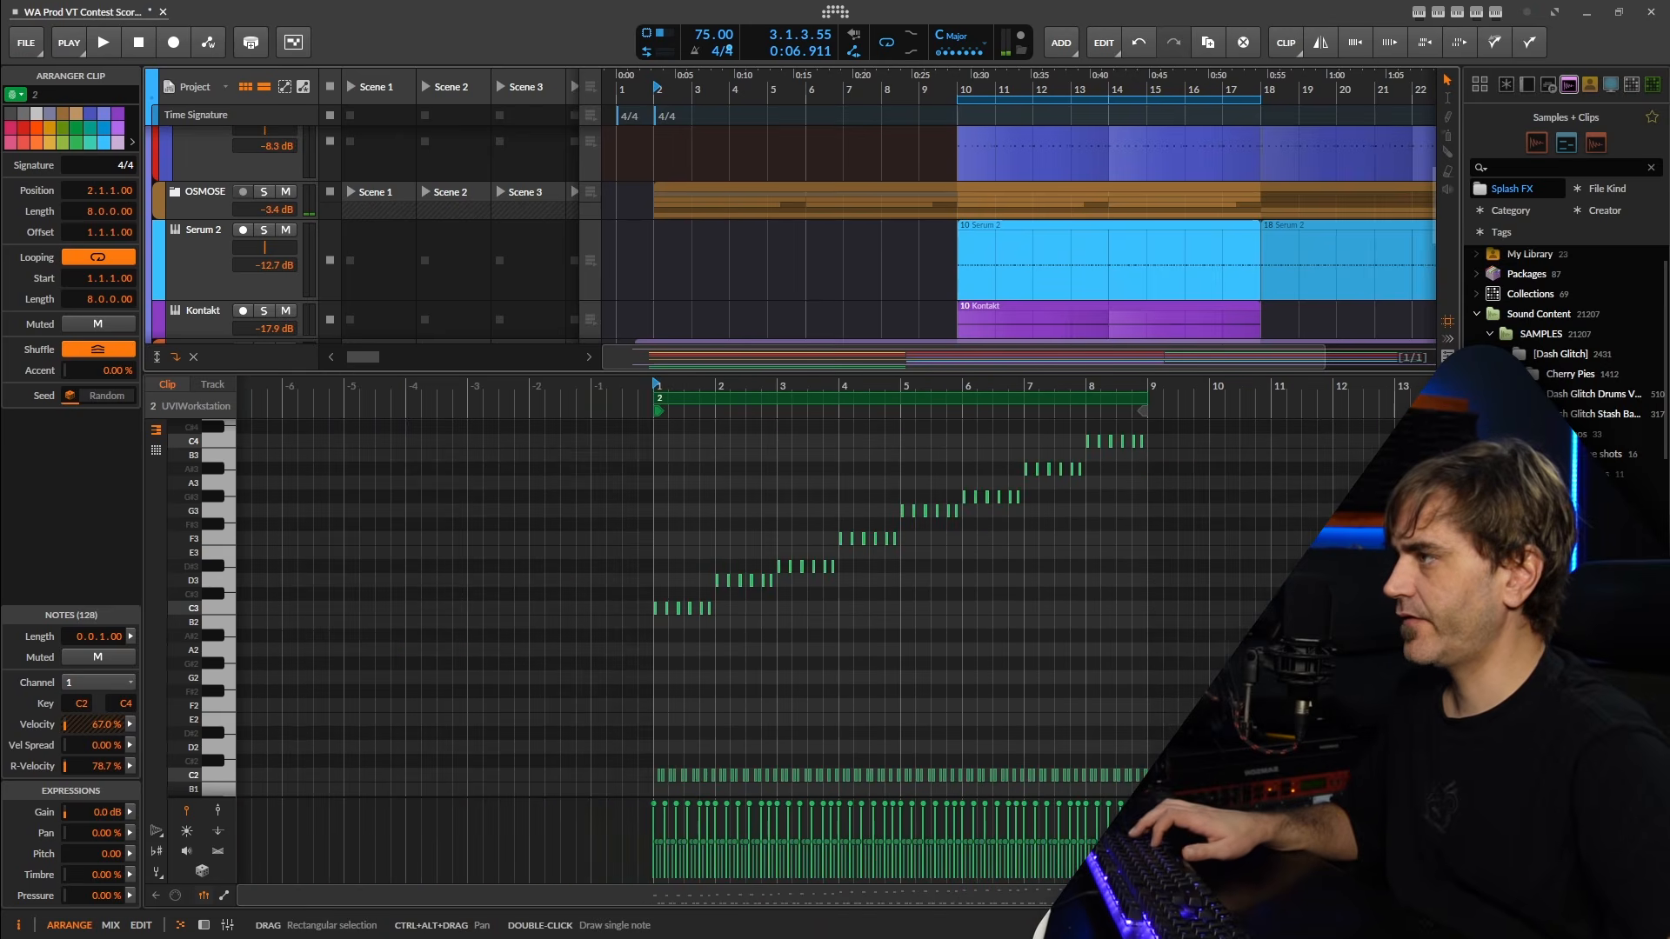
pyautogui.moveTo(1218, 718); pyautogui.dragTo(518, 790)
pyautogui.press('Delete')
# Set the original rising UVIWorkstation track's volume to -21.1 dB and its copy's volume to -10.1 dB during playback.
pyautogui.press('space')
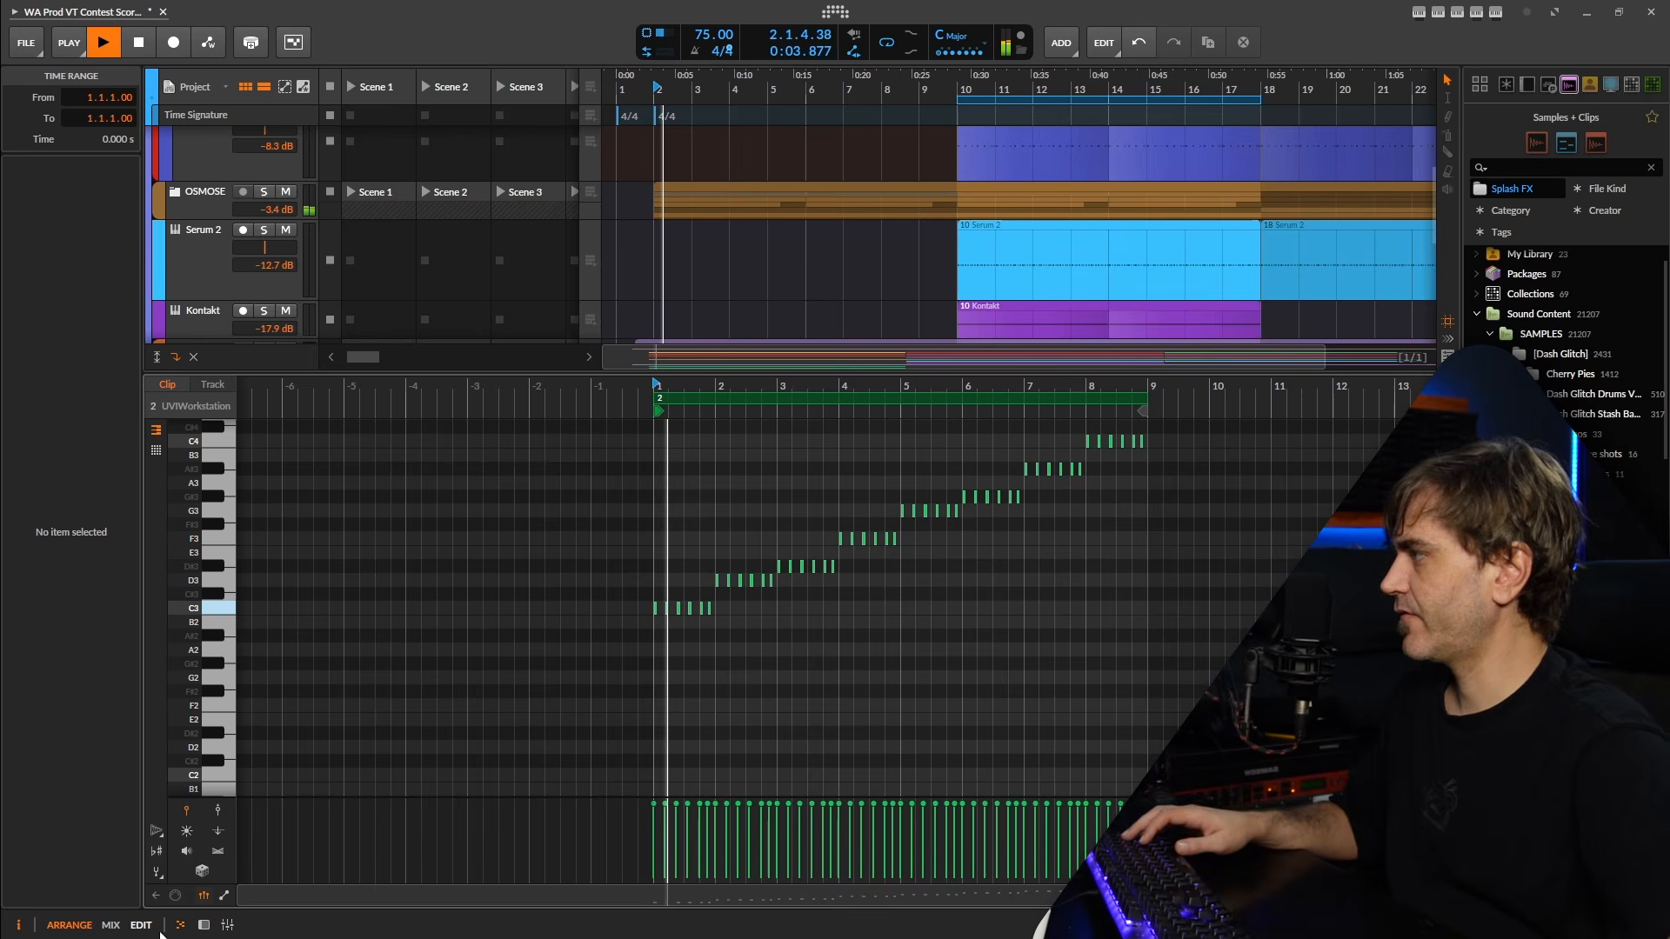
pyautogui.click(204, 925)
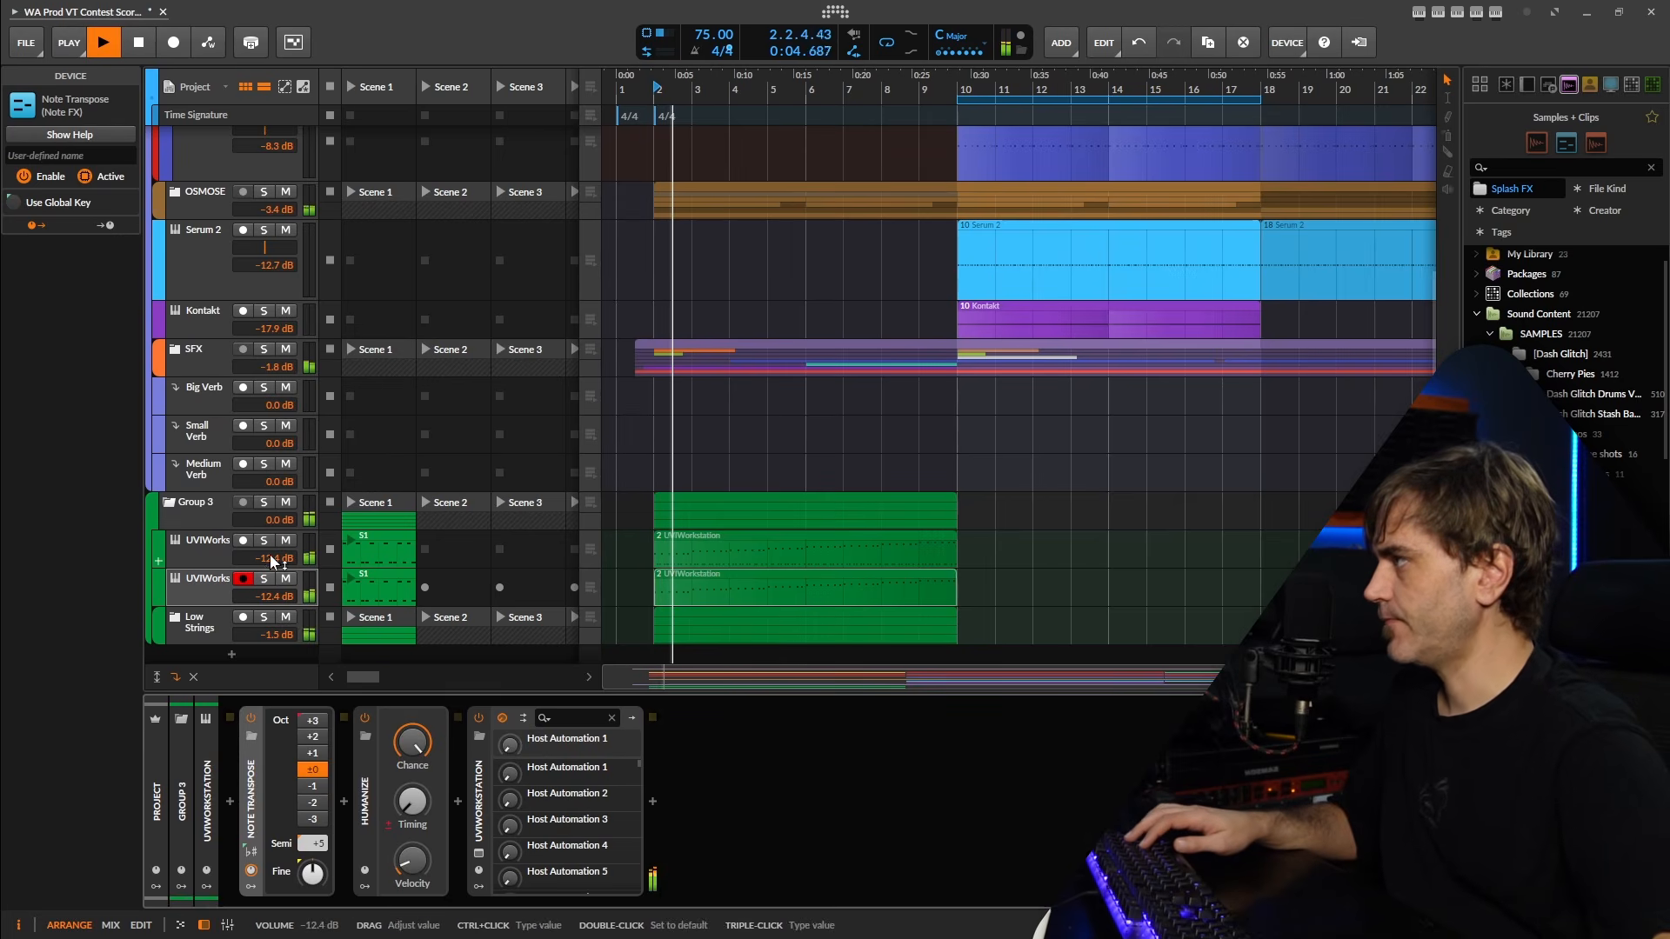
pyautogui.moveTo(270, 556); pyautogui.dragTo(270, 592)
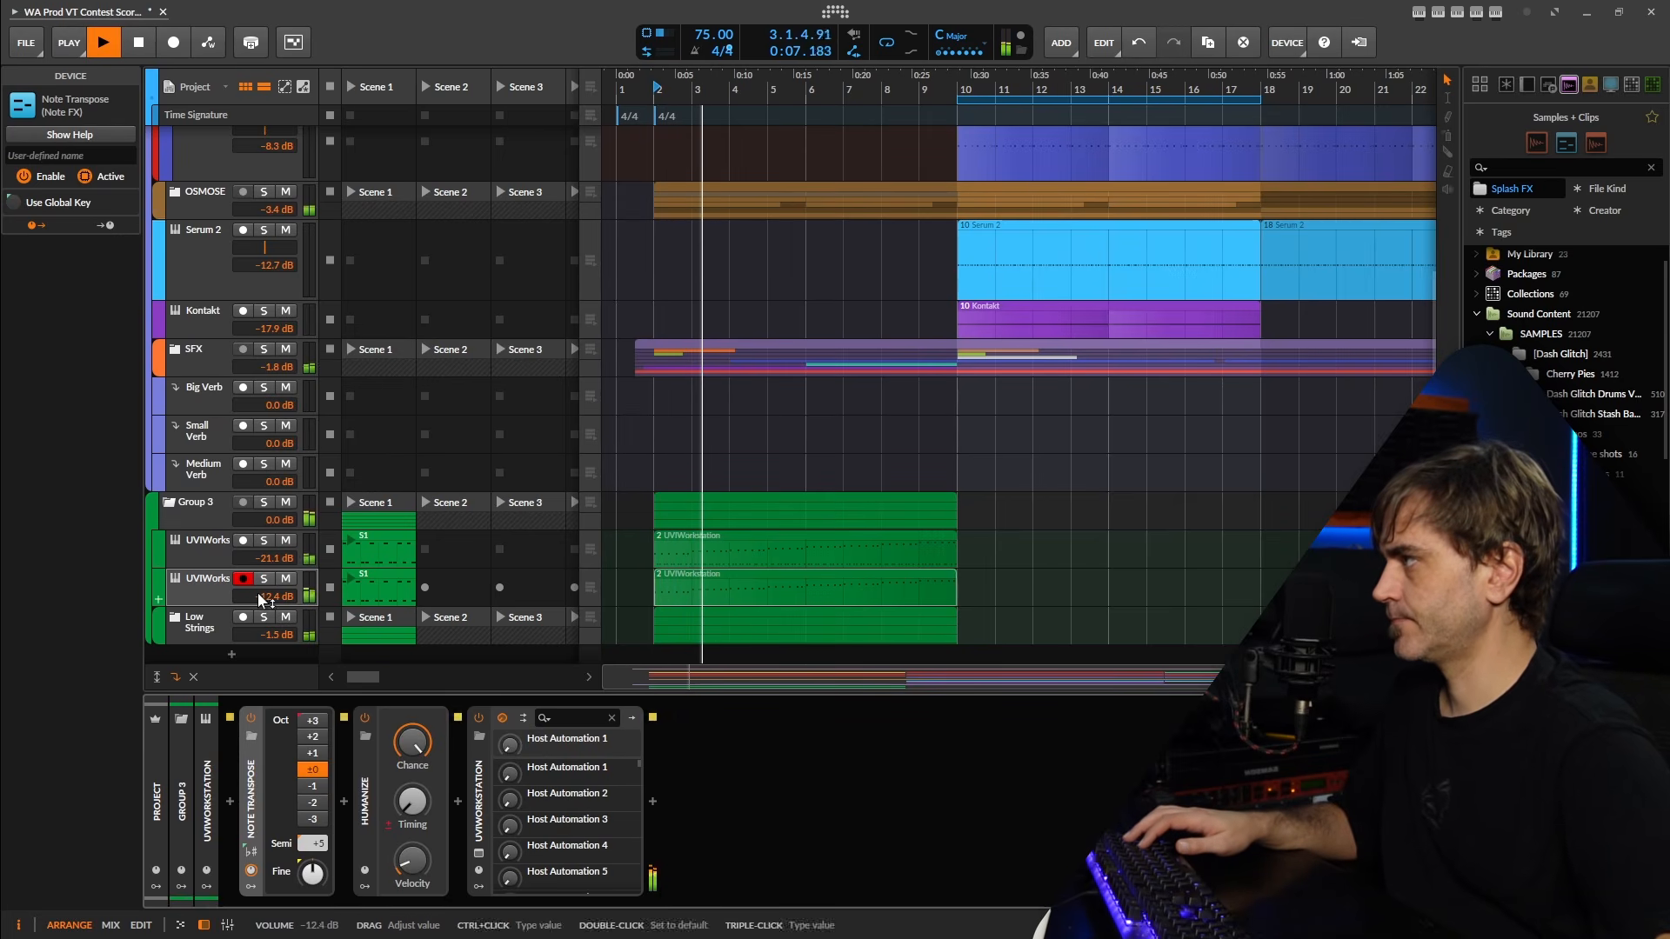
# Stop playback and open the preset selection of the copied track's Violas Vel instrument.
pyautogui.press('space')
pyautogui.click(479, 852)
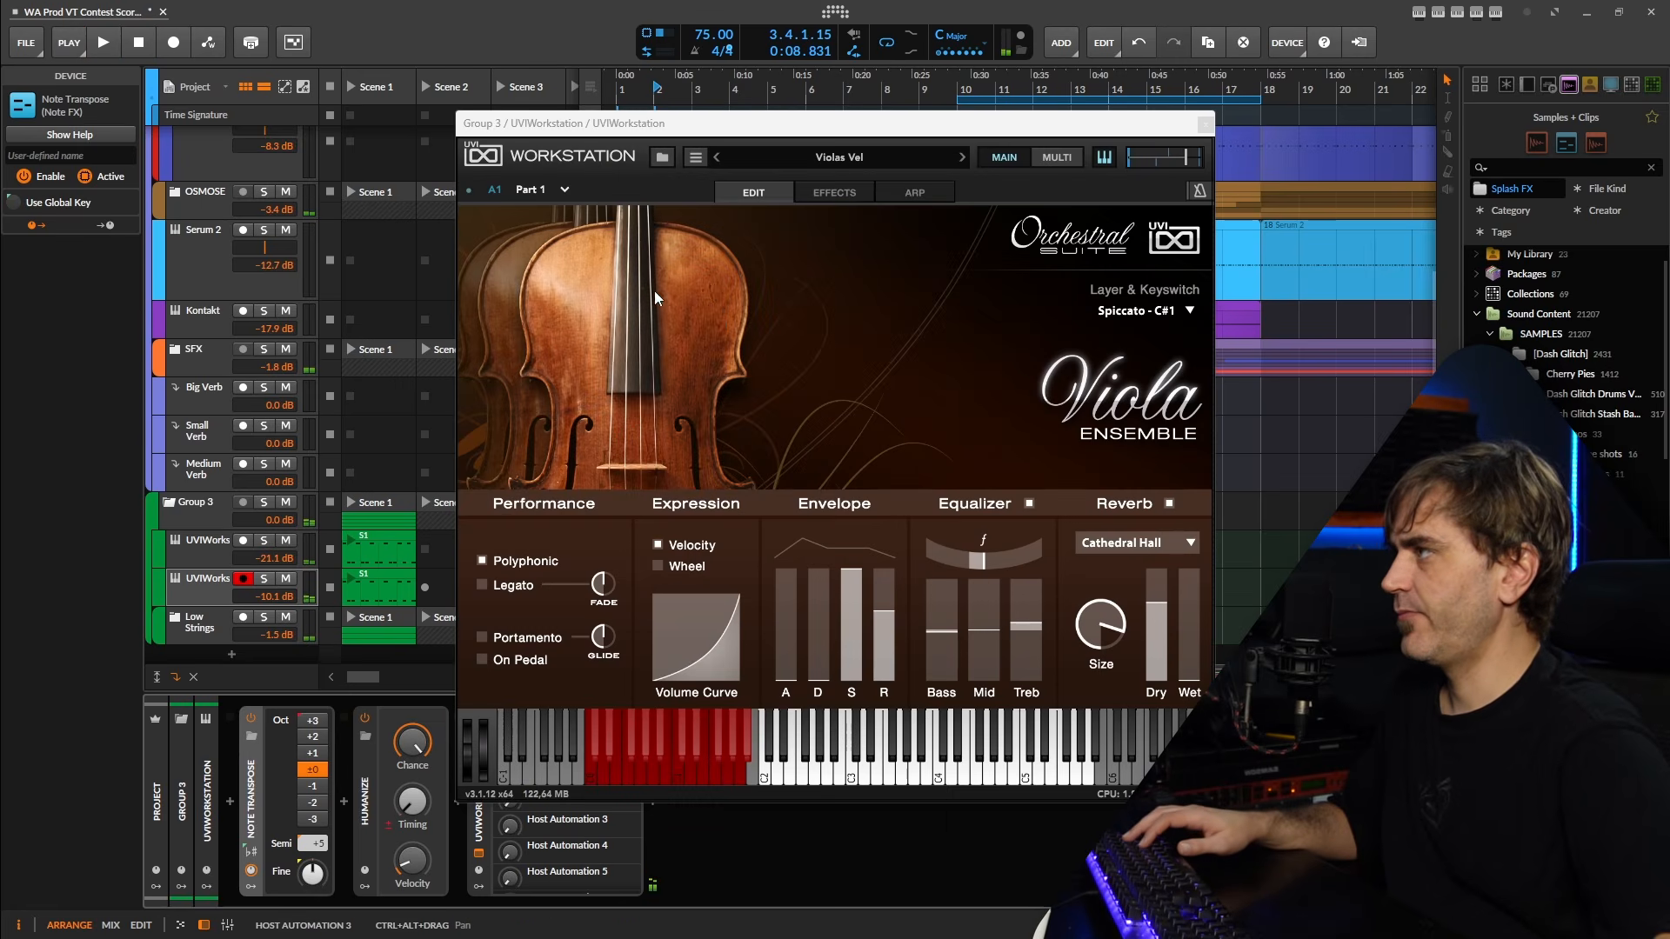
pyautogui.click(836, 160)
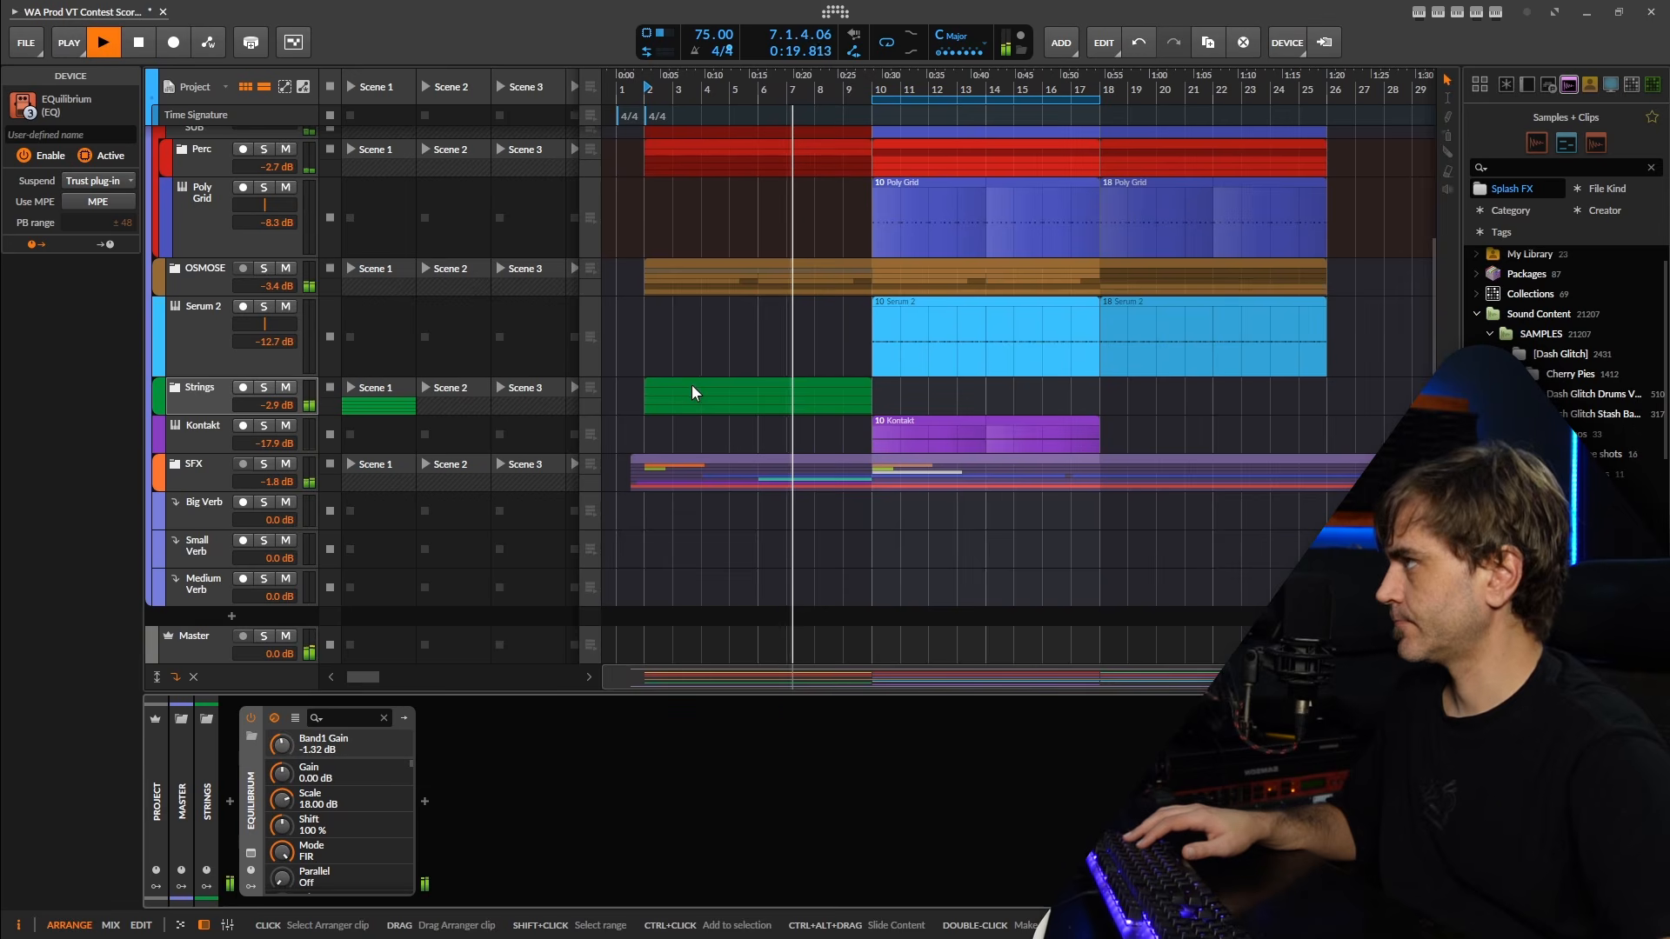
# Duplicate the Strings group's clips so that they also fill bars 10 to 18.
pyautogui.scroll(-2, 681, 389)
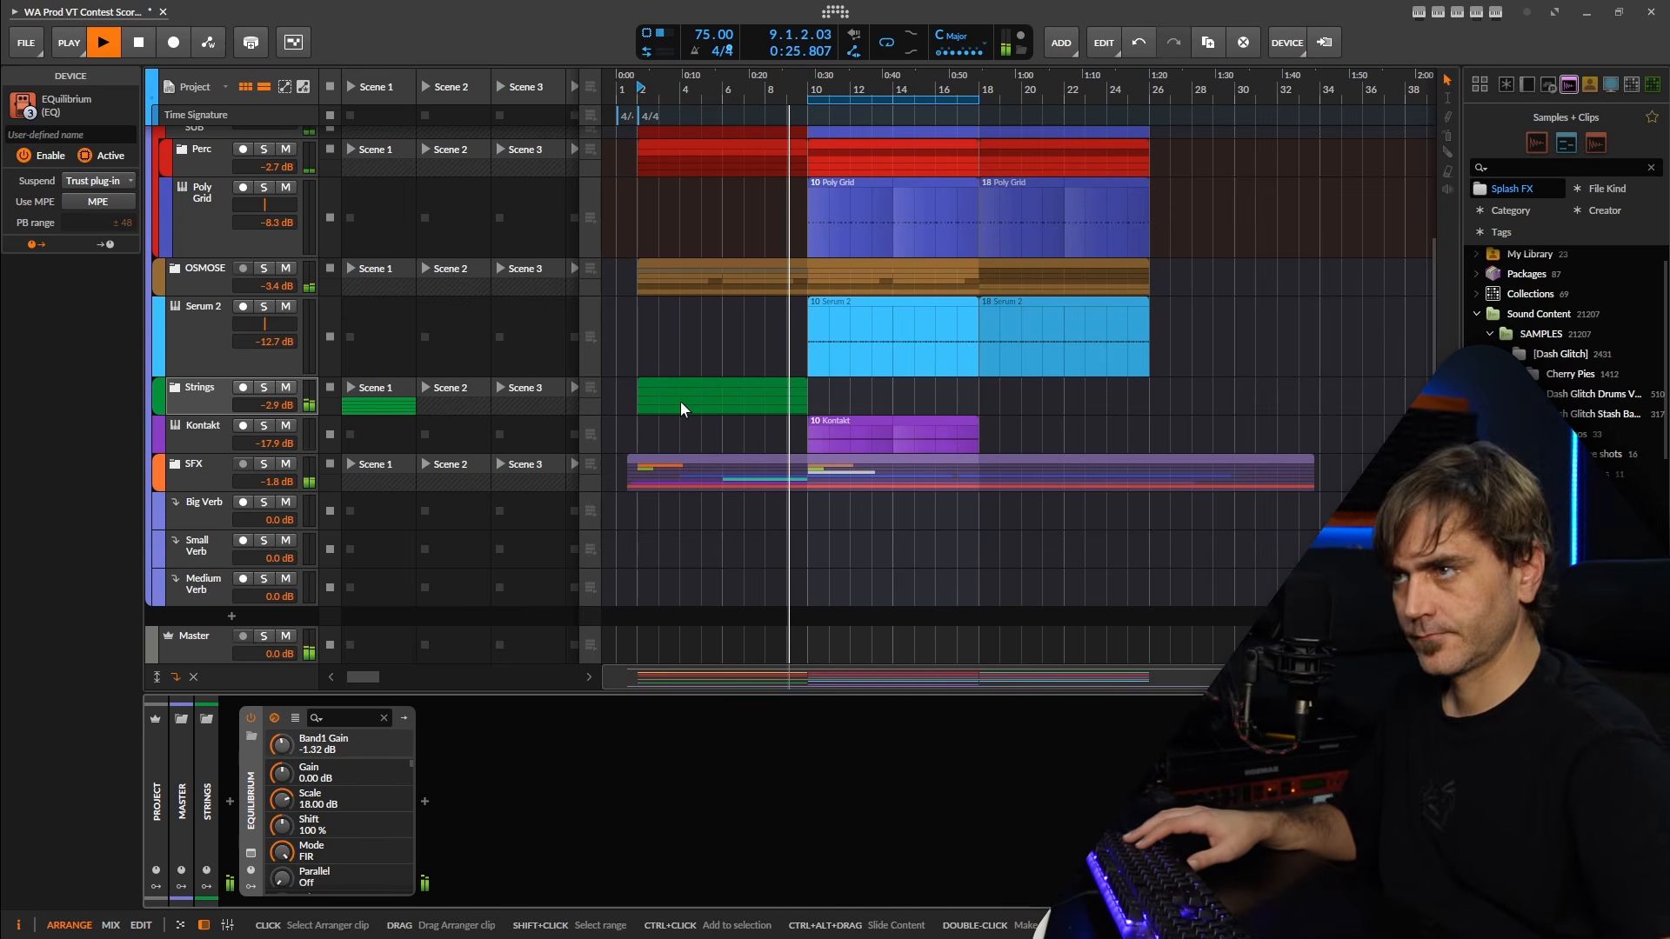
pyautogui.click(723, 383)
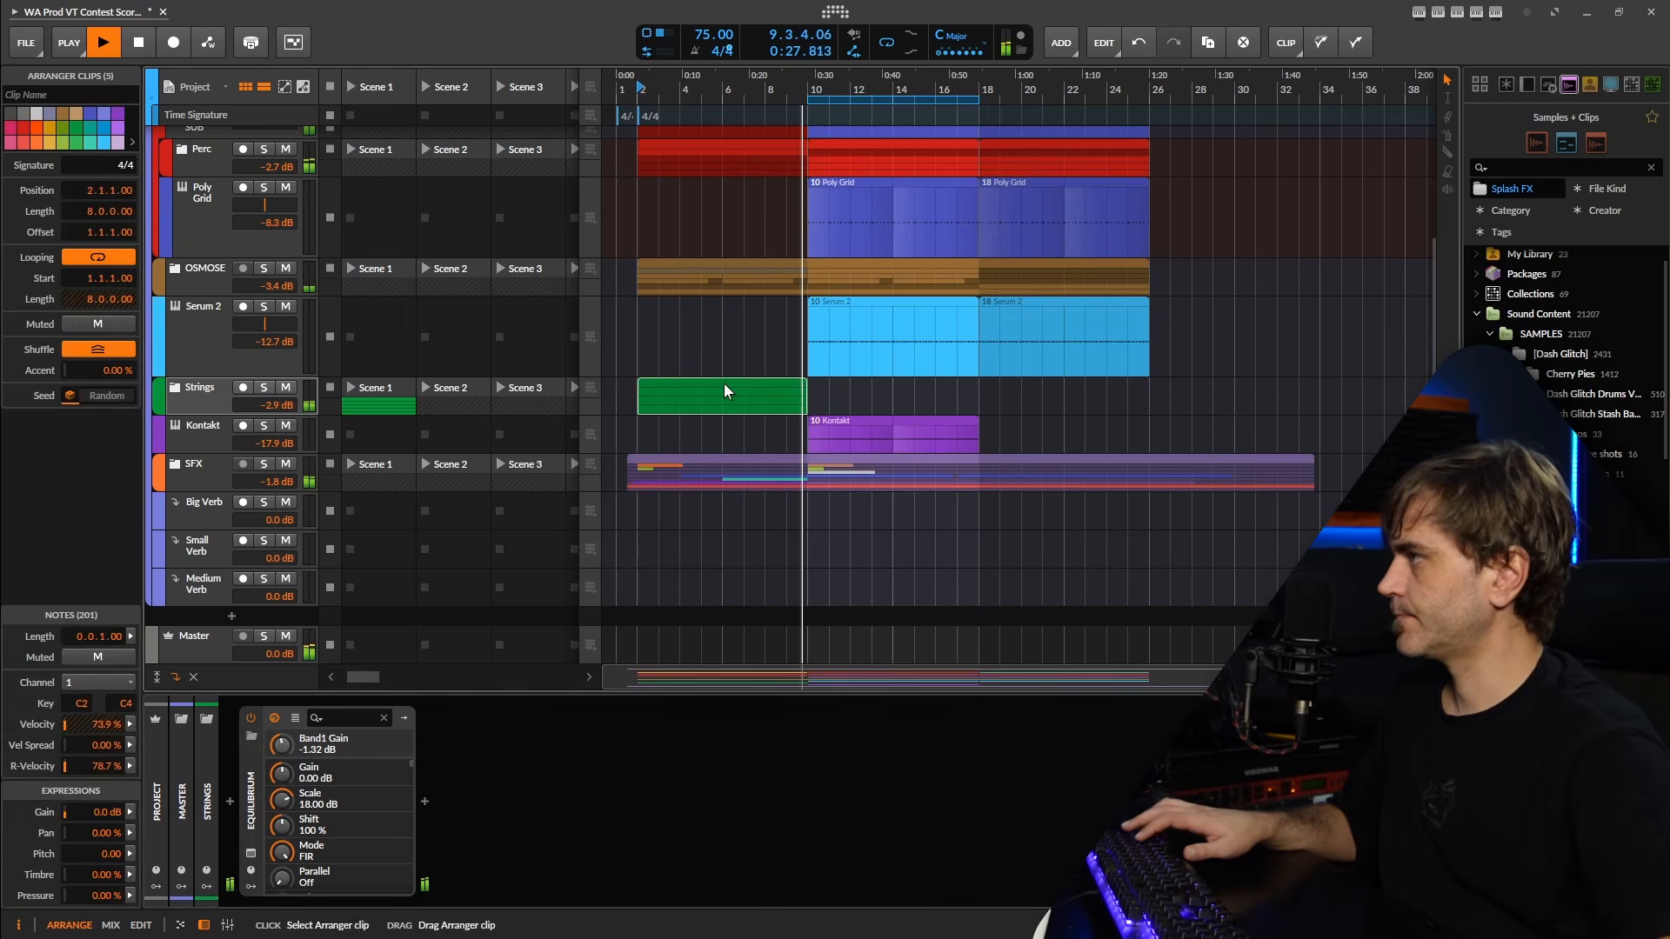
pyautogui.hotkey('ctrl', 'd')
pyautogui.click(1252, 380)
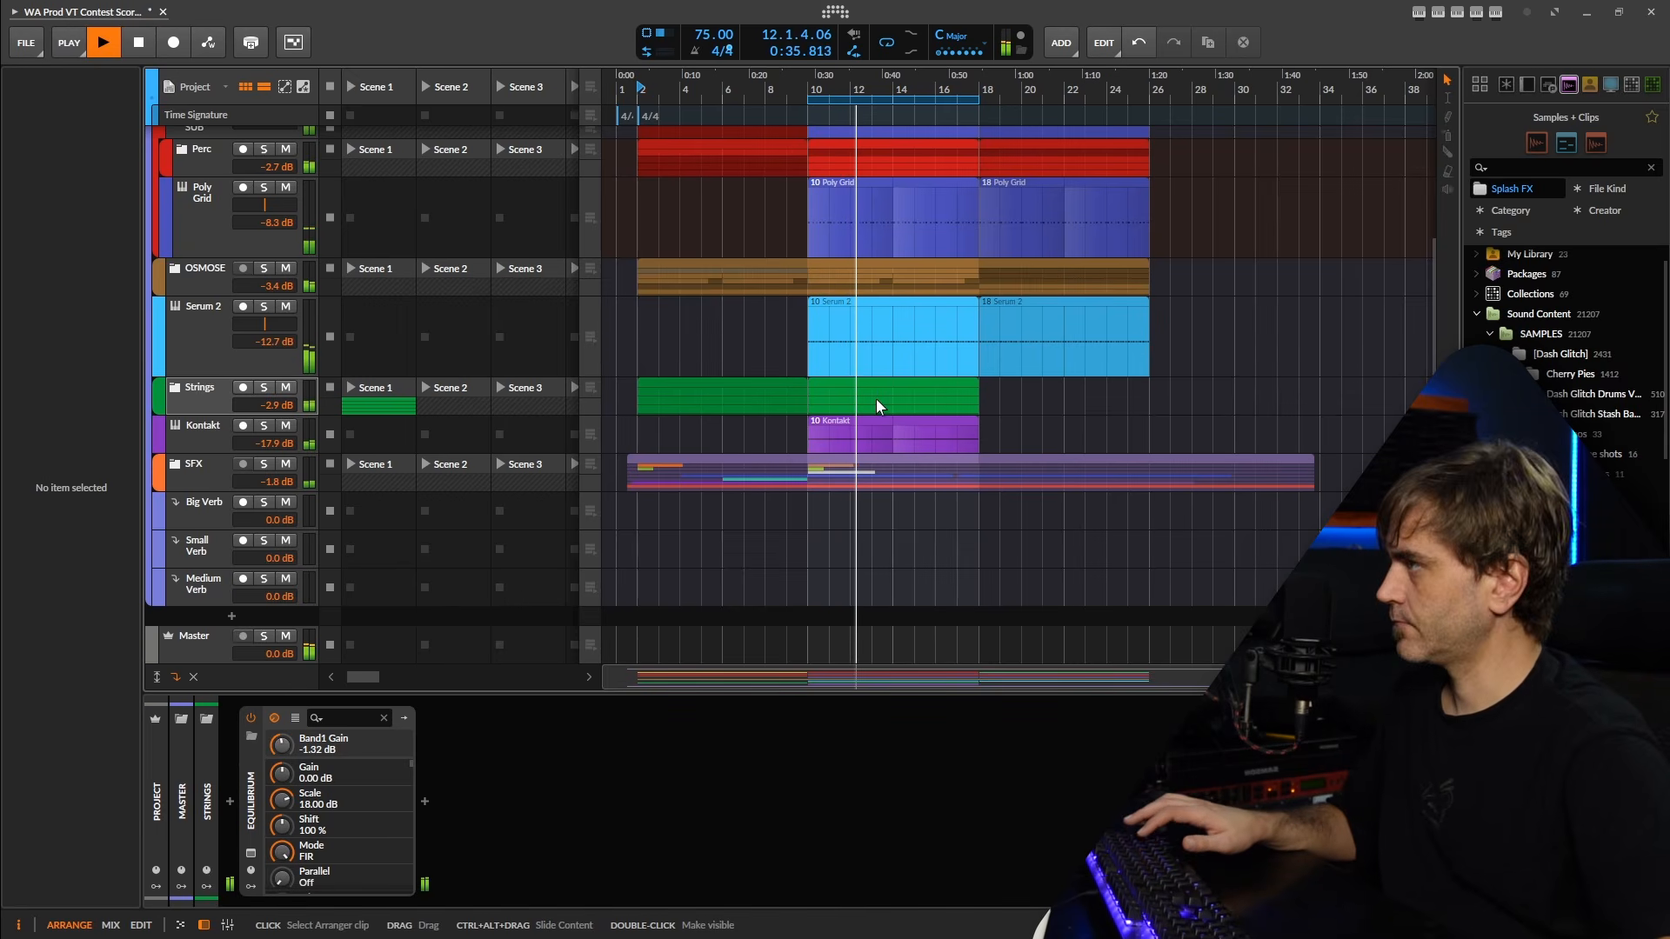
# Stop playback, expand the Strings group and delete the Low Strings and first UVIWorkstation clips from bars 10 to 18.
pyautogui.scroll(2, 861, 399)
pyautogui.scroll(2, 837, 404)
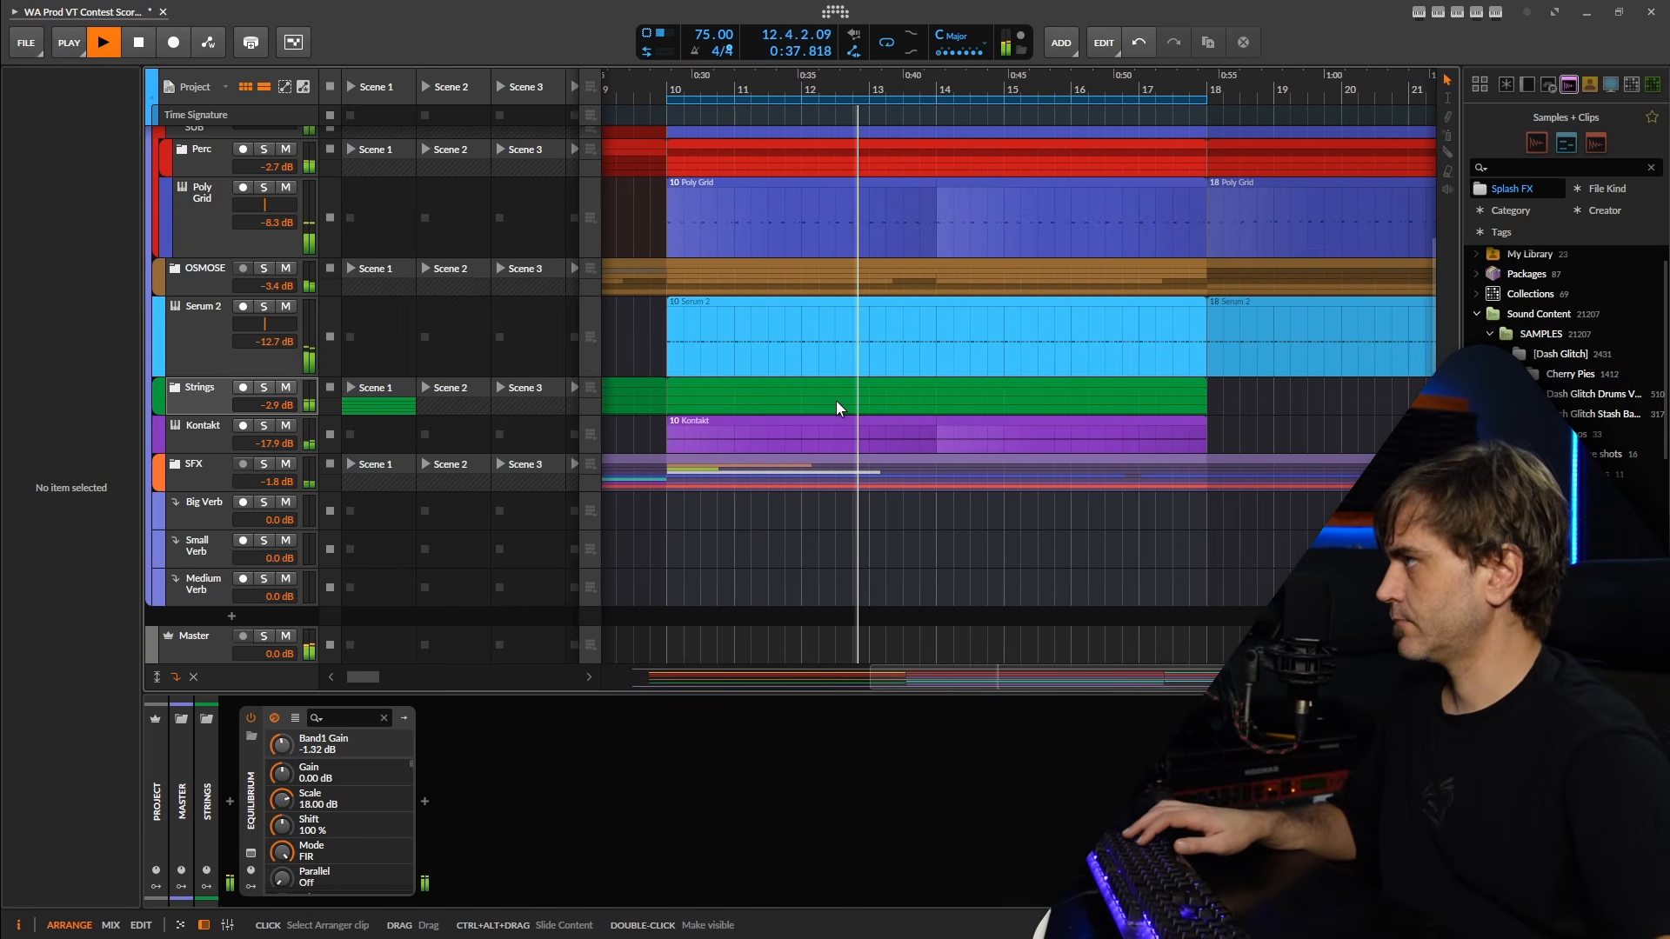
pyautogui.press('space')
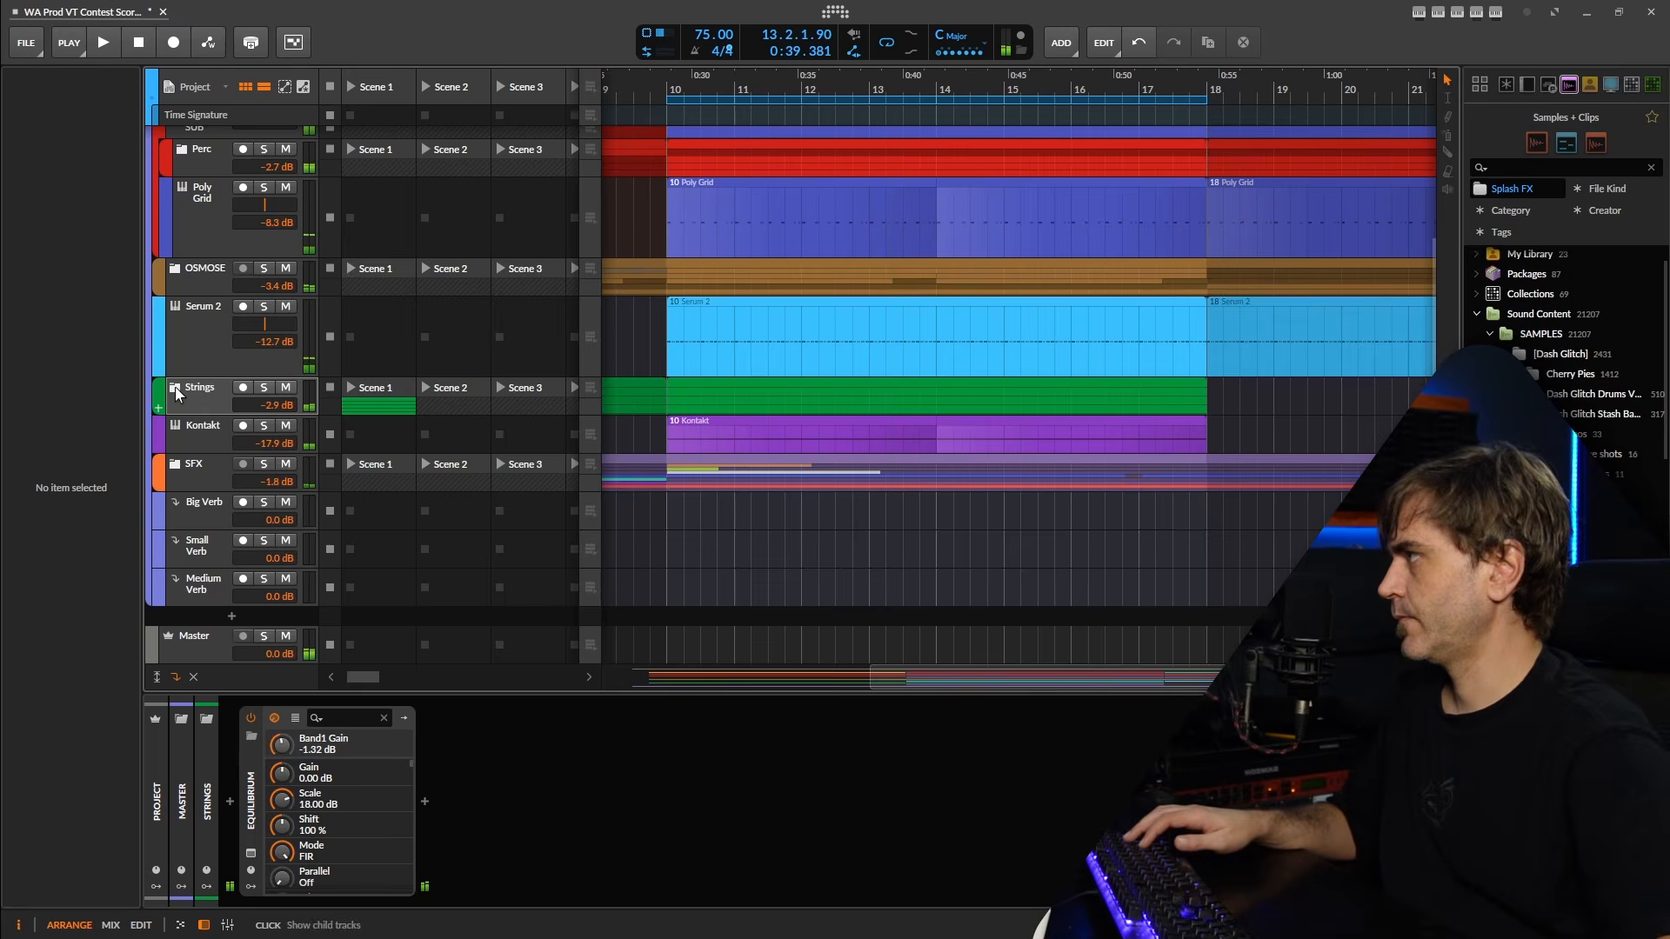
pyautogui.click(176, 393)
pyautogui.click(763, 518)
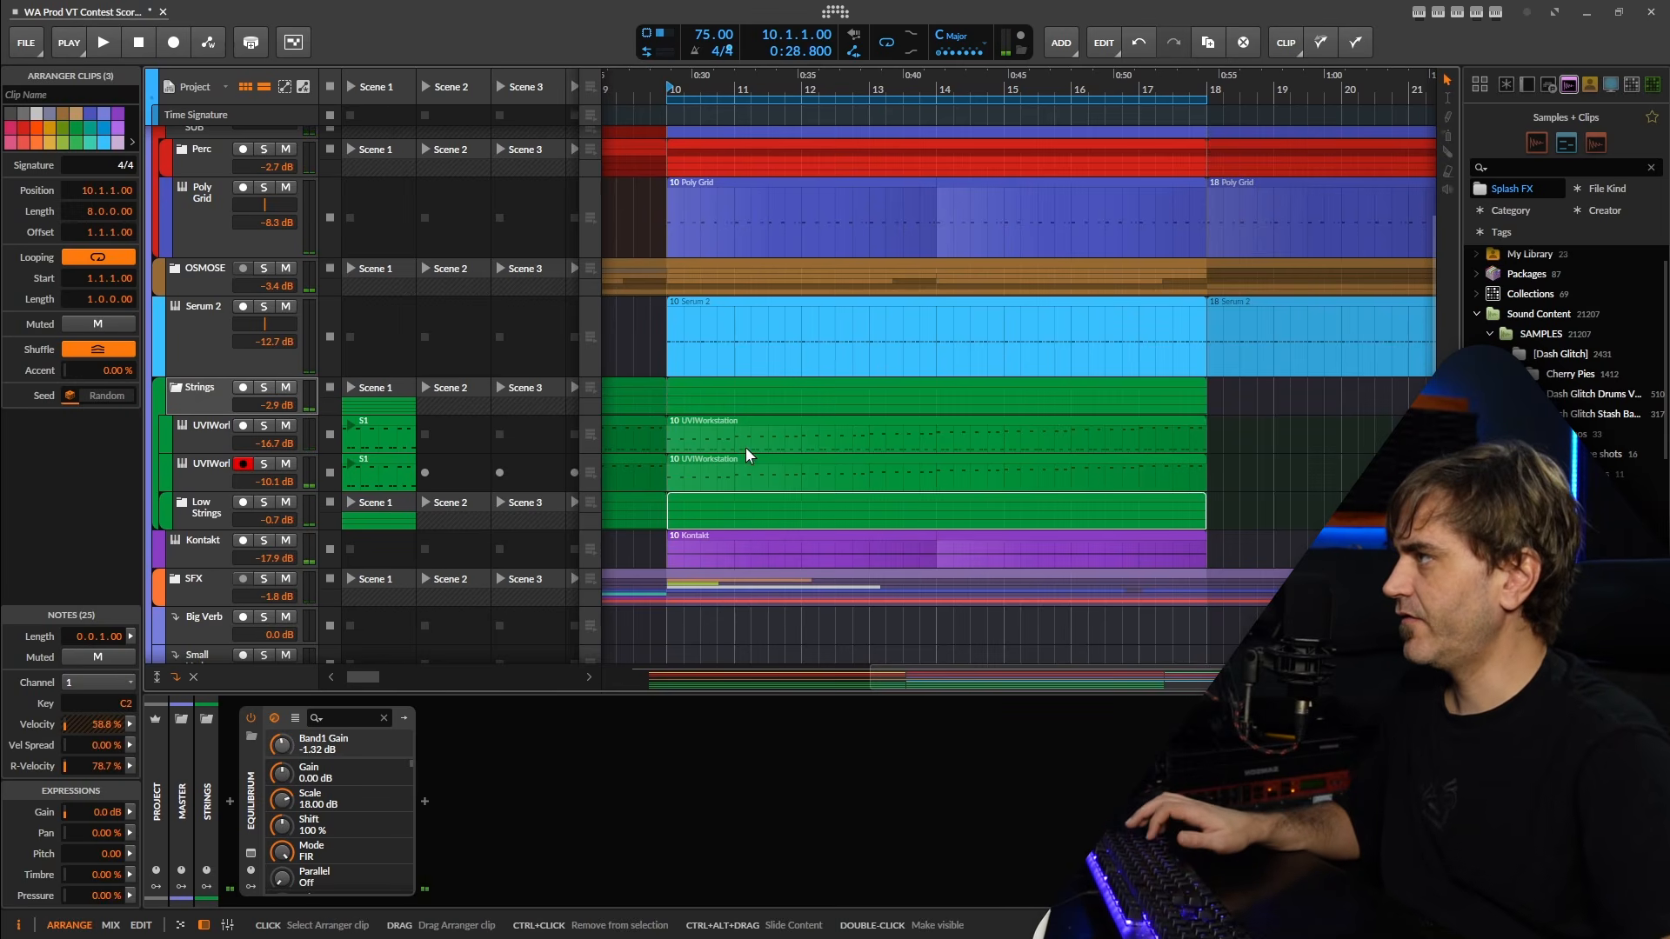
pyautogui.press('Delete')
pyautogui.click(764, 427)
pyautogui.press('Delete')
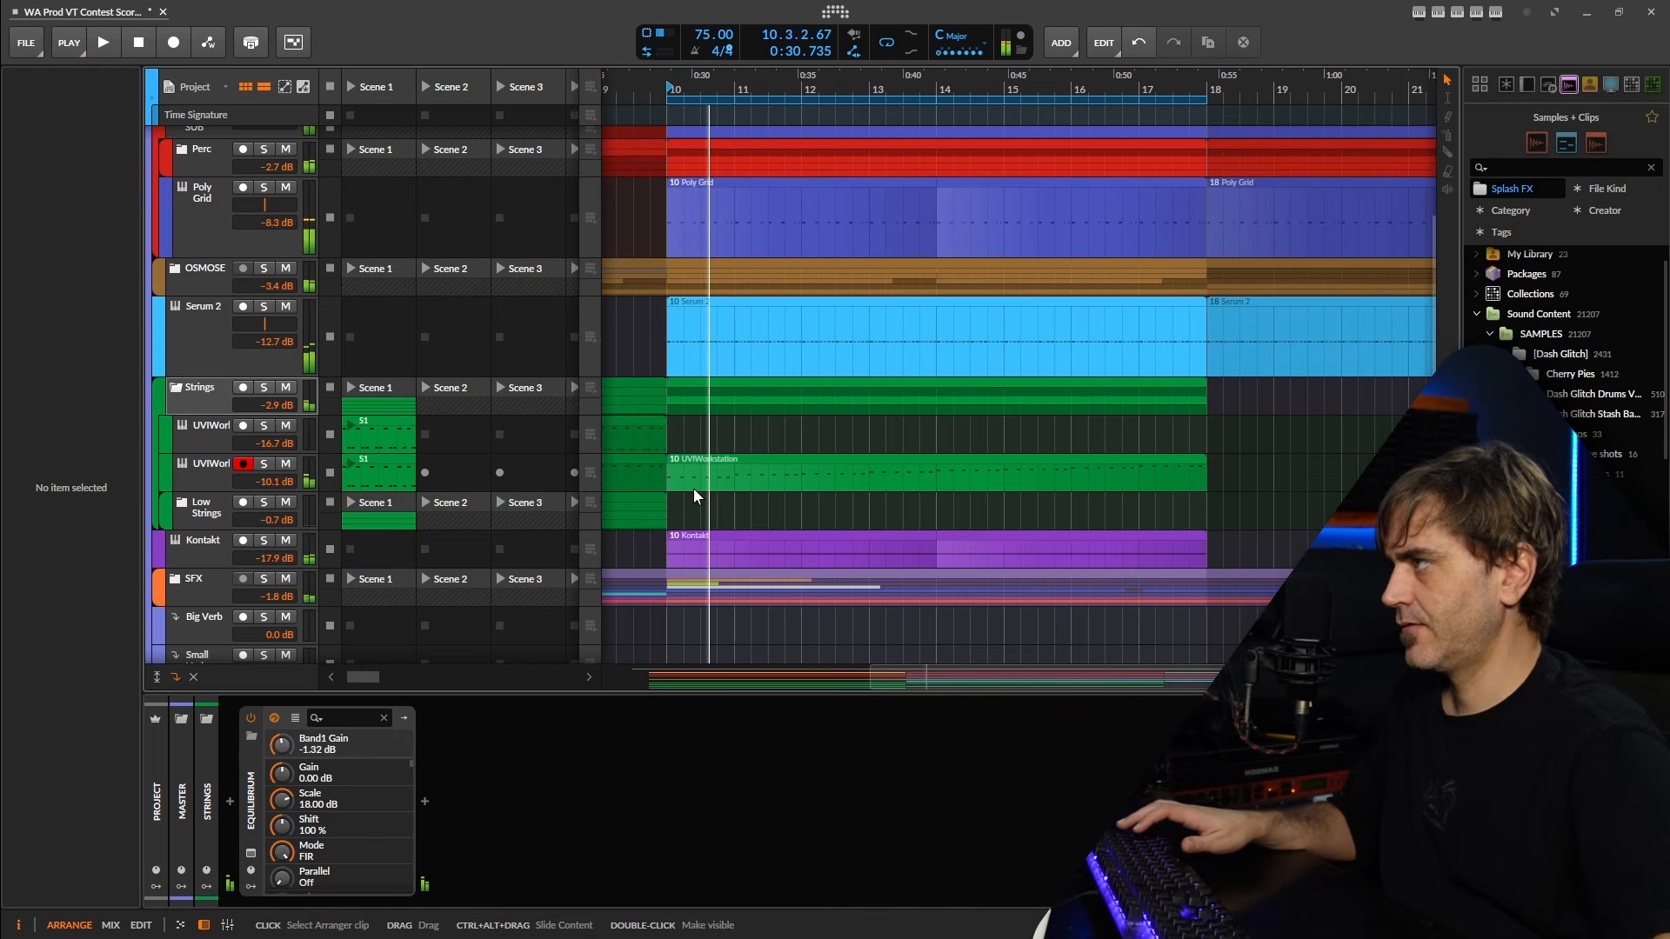
# Open the second UVIWorkstation track's clip at bar 10 and audition its opening C3 notes against the other tracks.
pyautogui.doubleClick(694, 487)
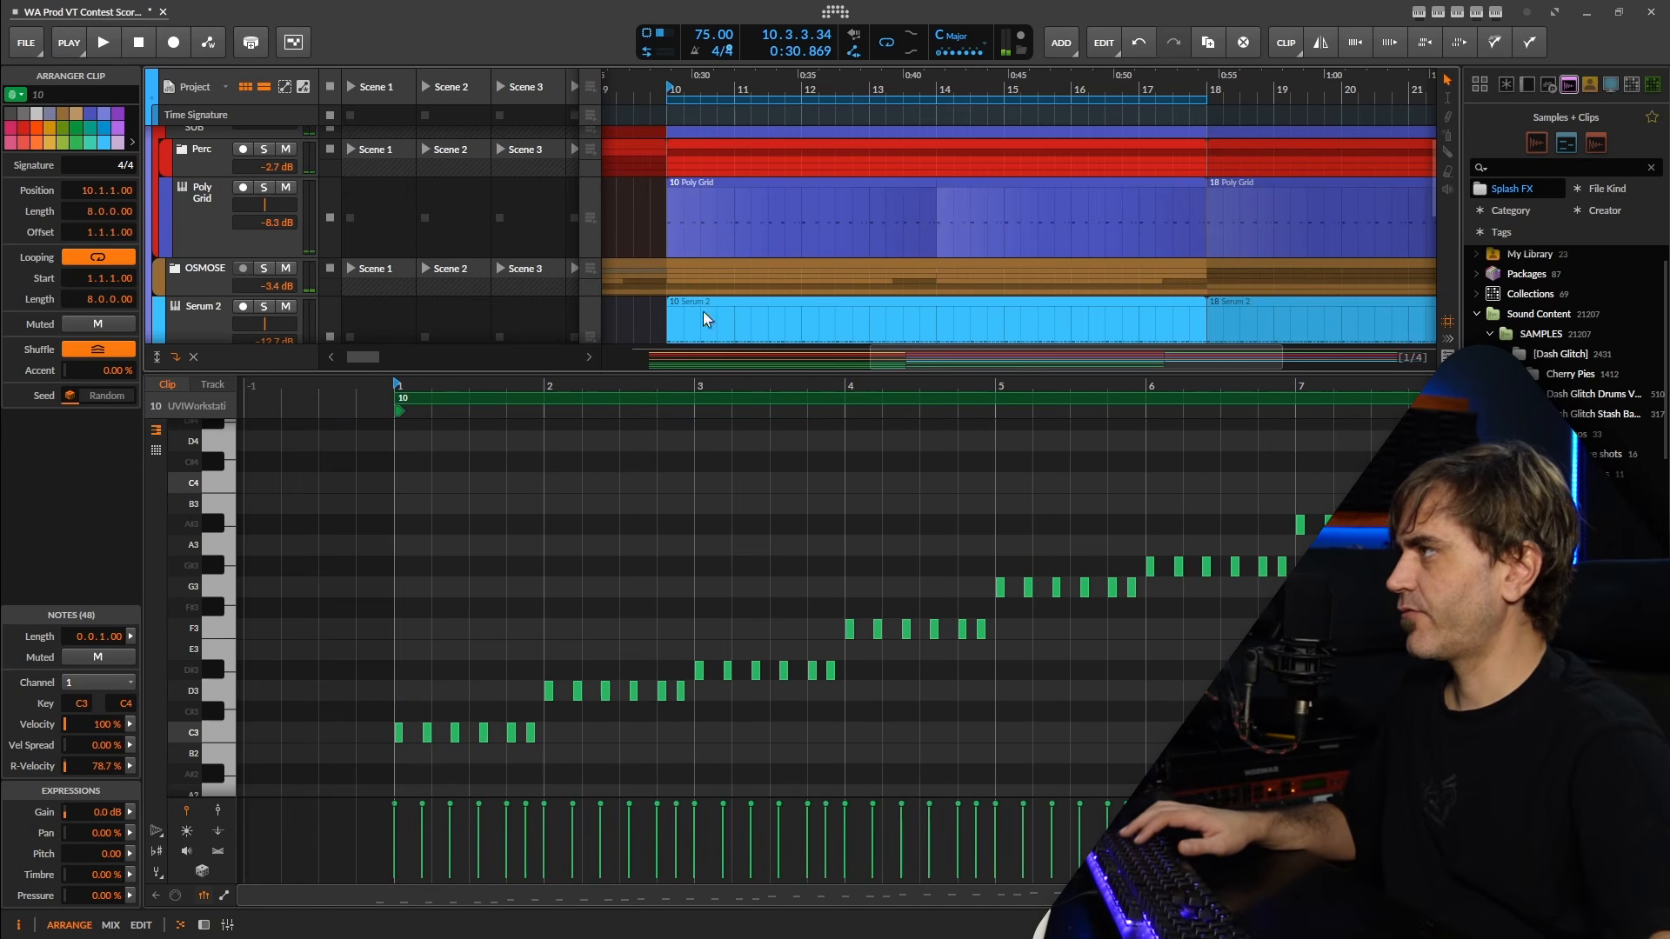
pyautogui.scroll(-3, 763, 237)
pyautogui.scroll(2, 586, 654)
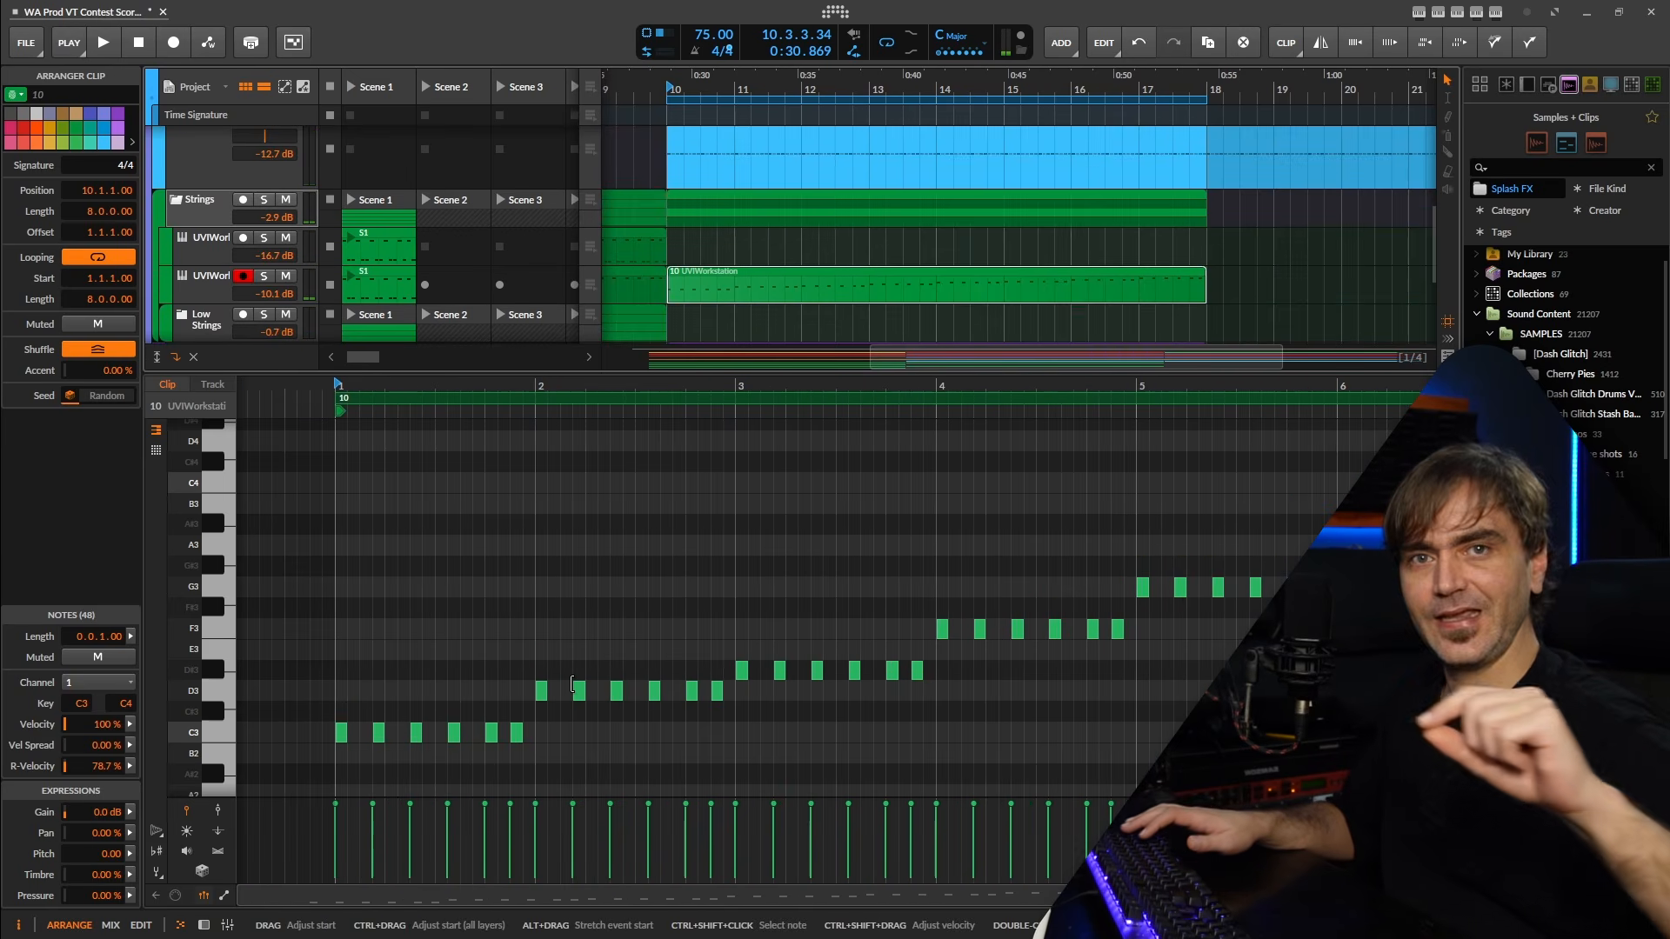
pyautogui.press('space')
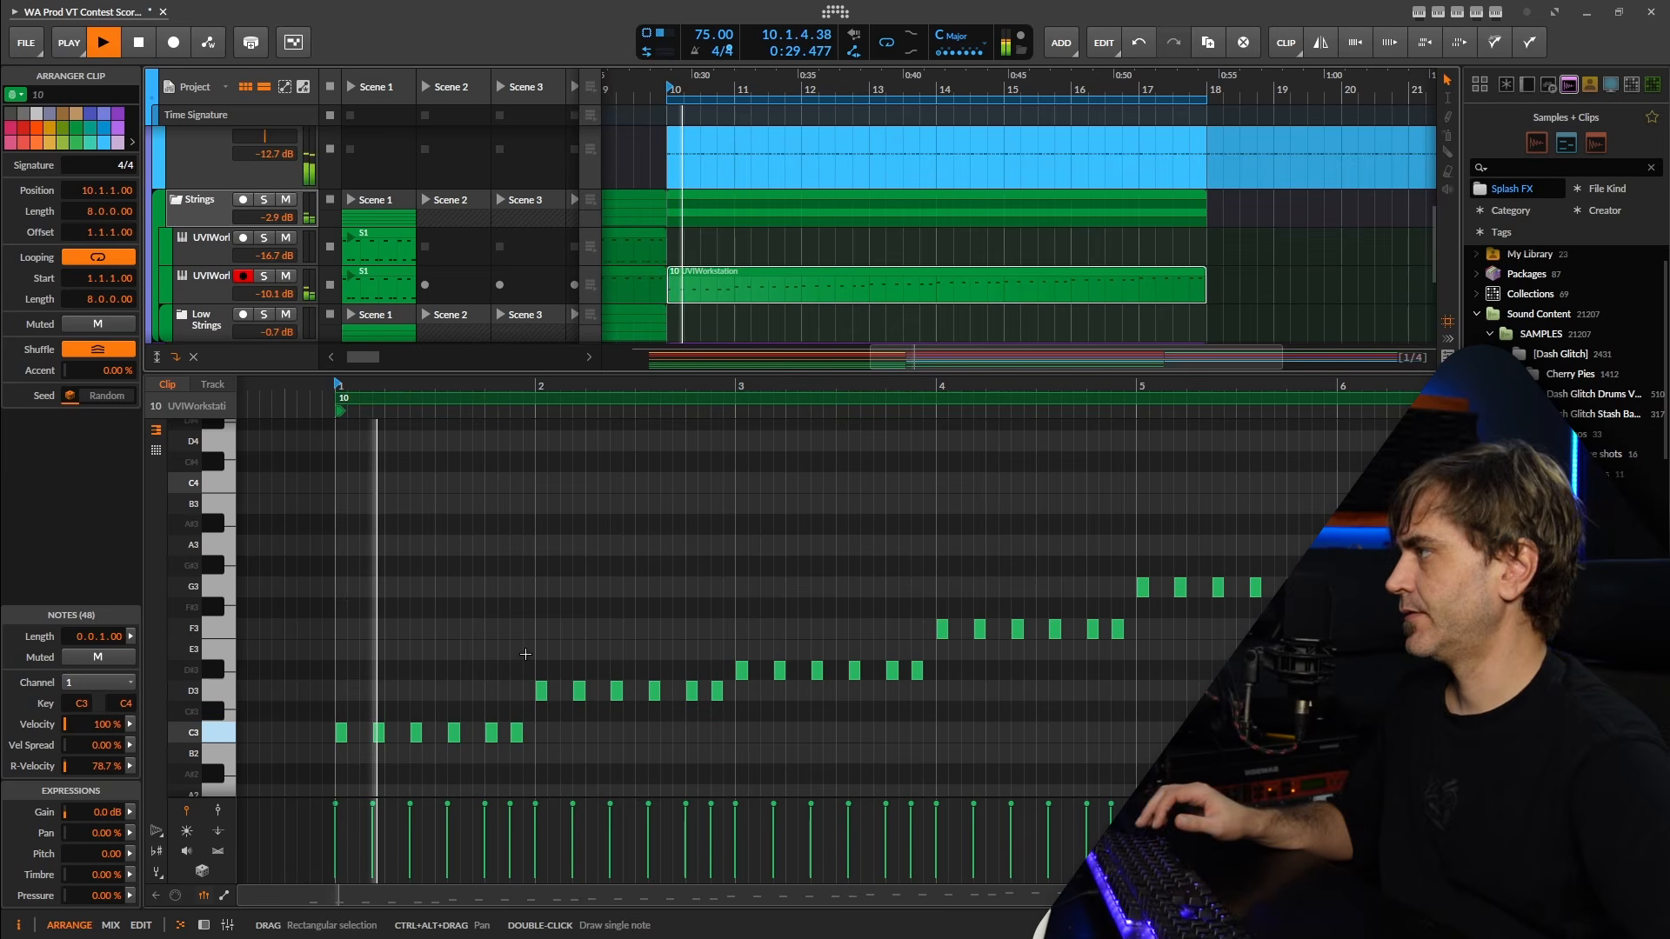
pyautogui.scroll(1, 479, 629)
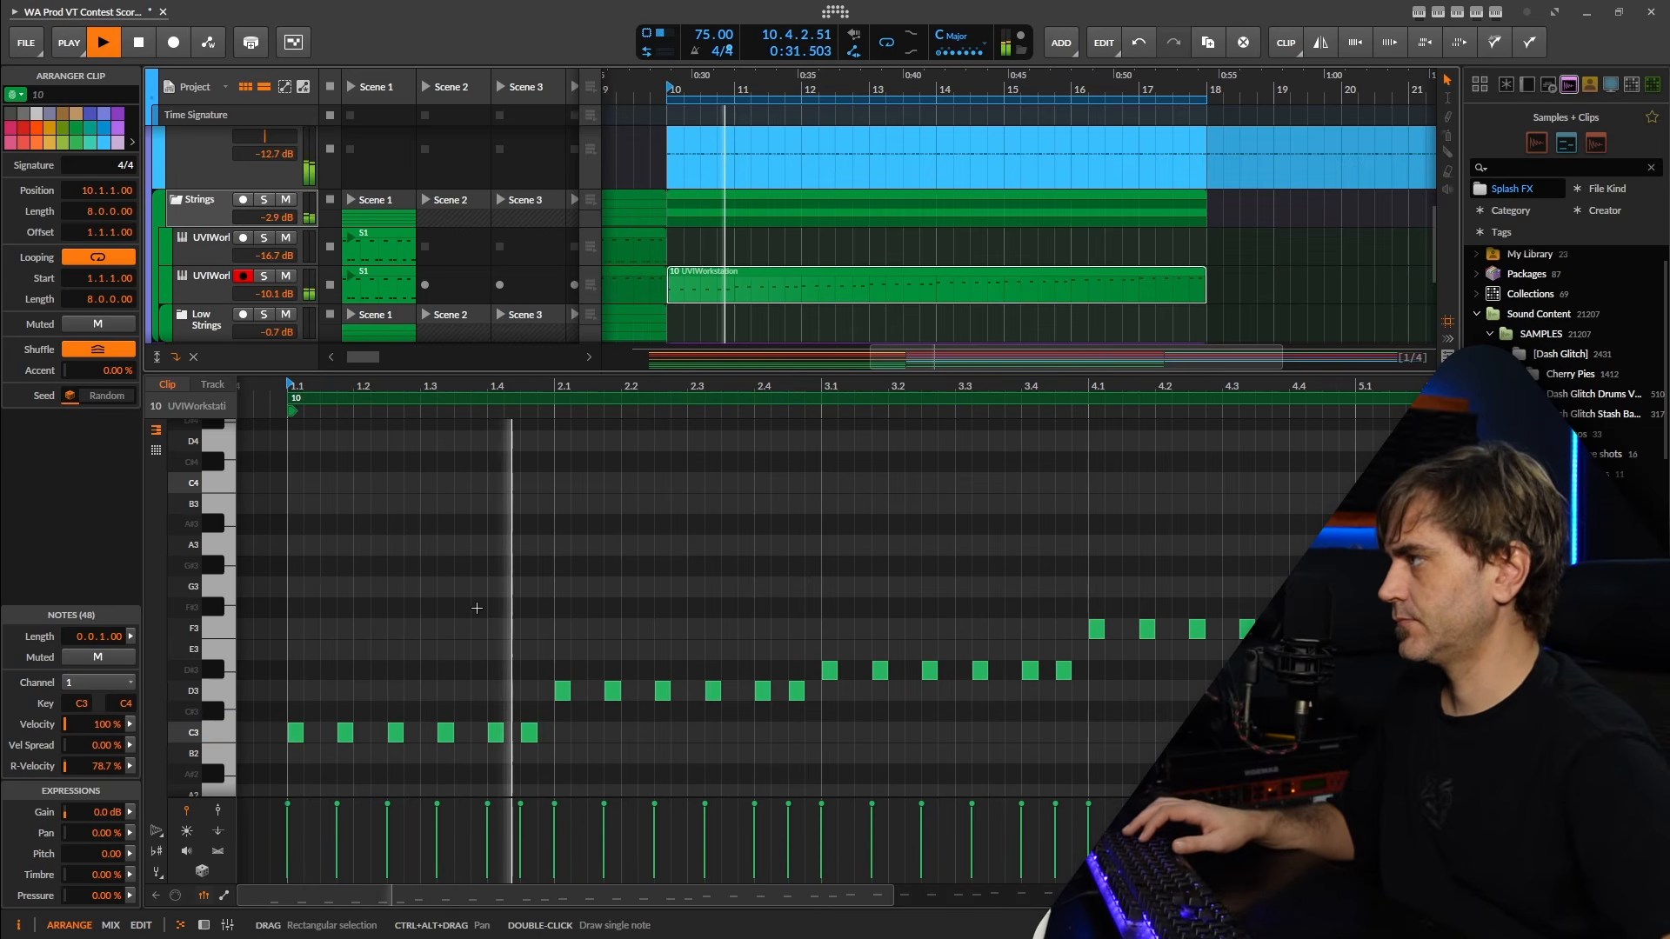
pyautogui.press('space')
pyautogui.press('space')
pyautogui.scroll(-1, 521, 613)
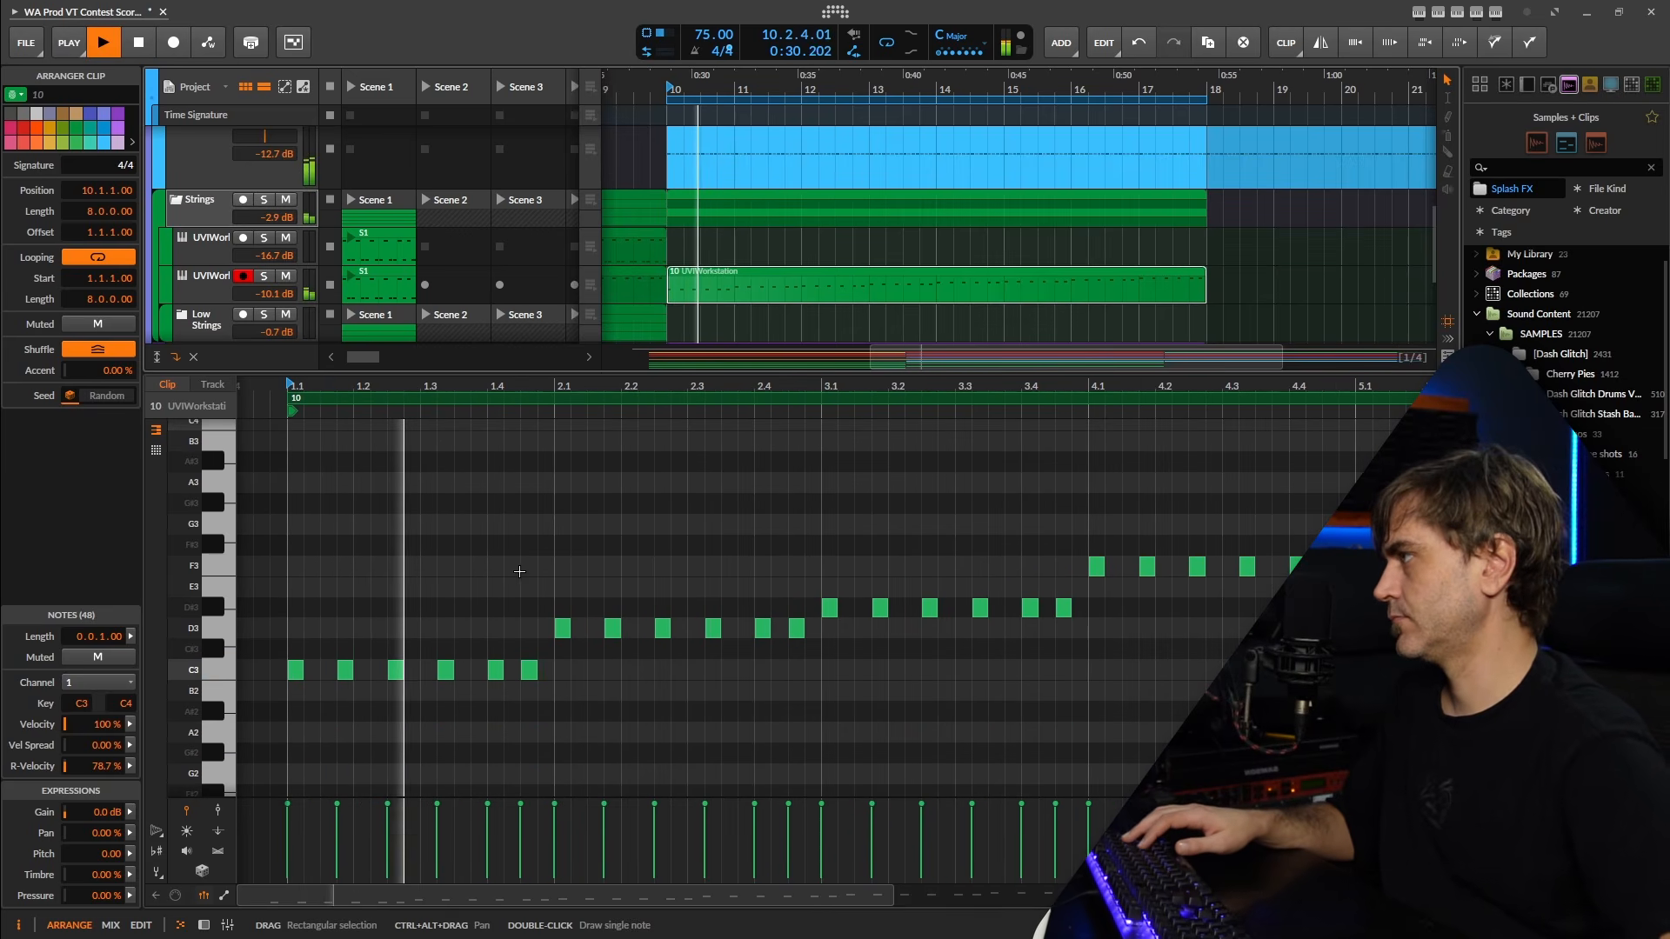
pyautogui.scroll(2, 383, 666)
# Mute the C3 note at 1.2.3 in the UVIWorkstation clip that starts at bar 10.
pyautogui.press('space')
pyautogui.press('space')
pyautogui.scroll(-2, 396, 676)
pyautogui.click(406, 672)
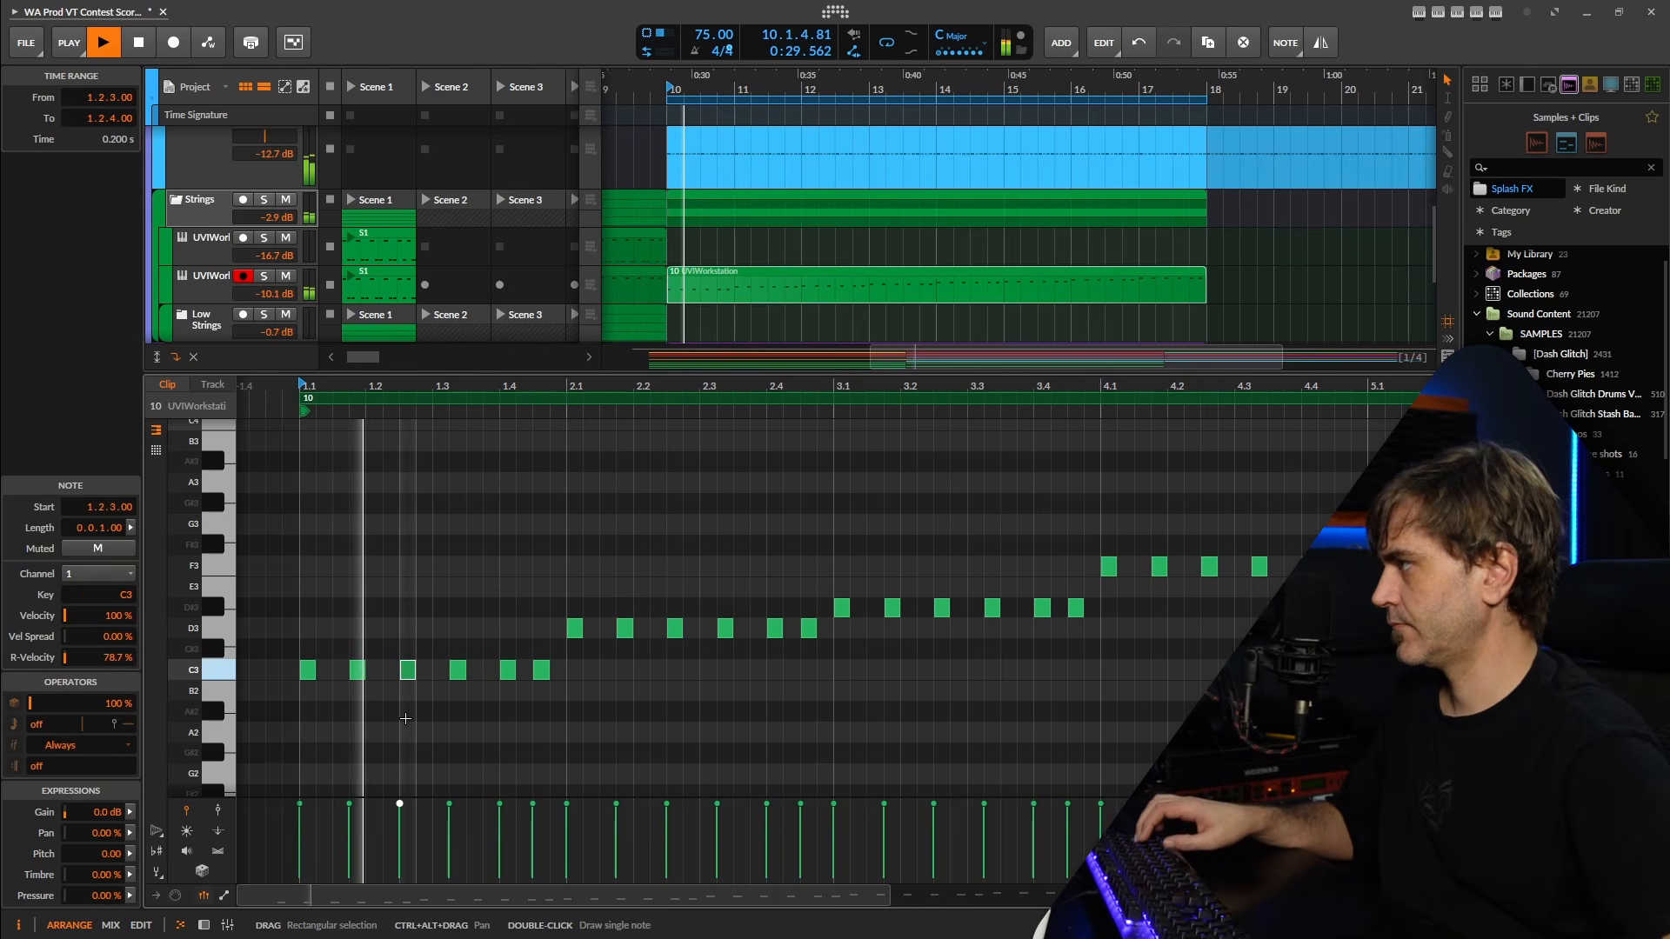
pyautogui.hotkey('alt', 'm')
pyautogui.press('space')
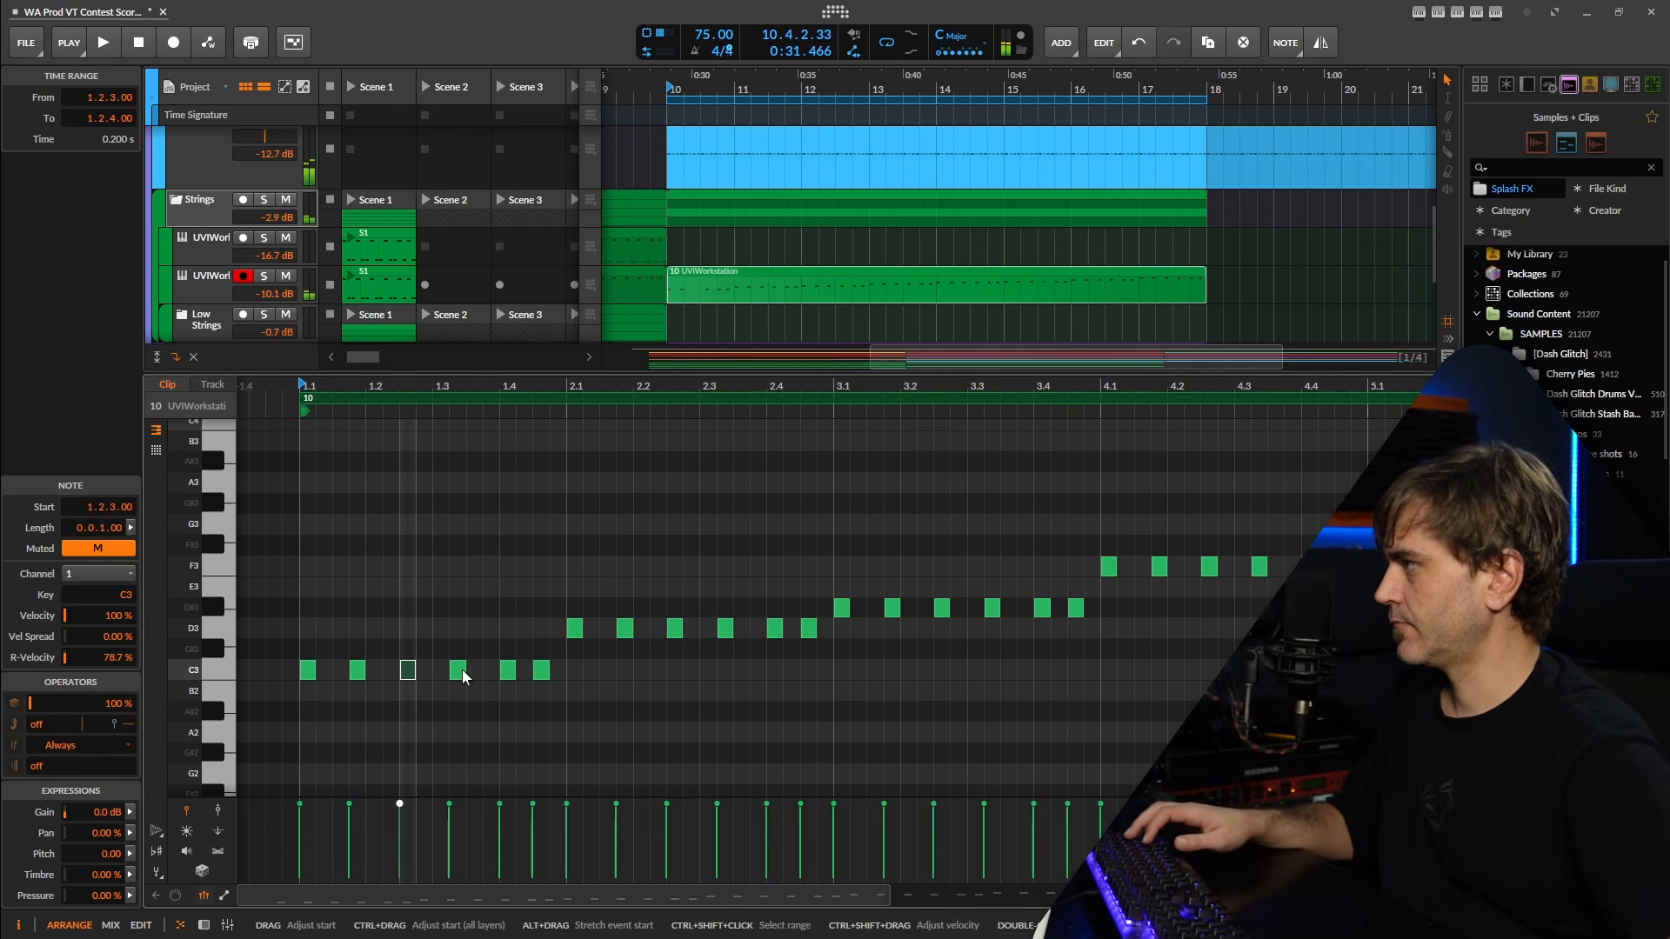
pyautogui.click(441, 670)
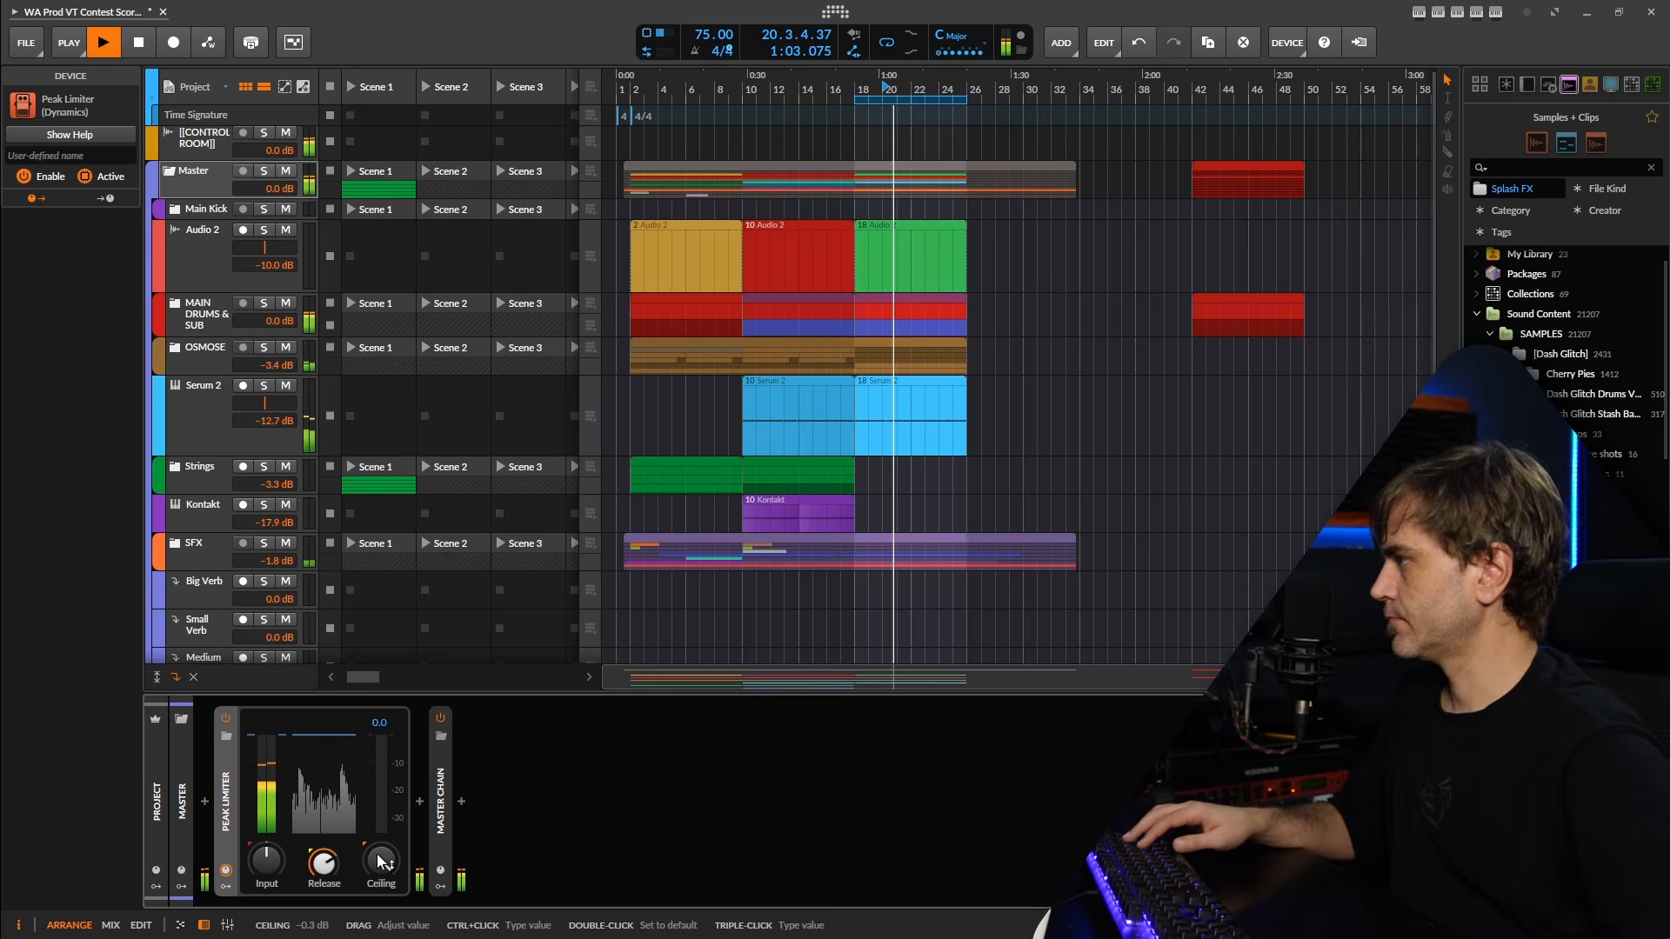
# Lower the ceiling and adjust the release of the Peak Limiter on the Master group.
pyautogui.moveTo(380, 861); pyautogui.dragTo(380, 878)
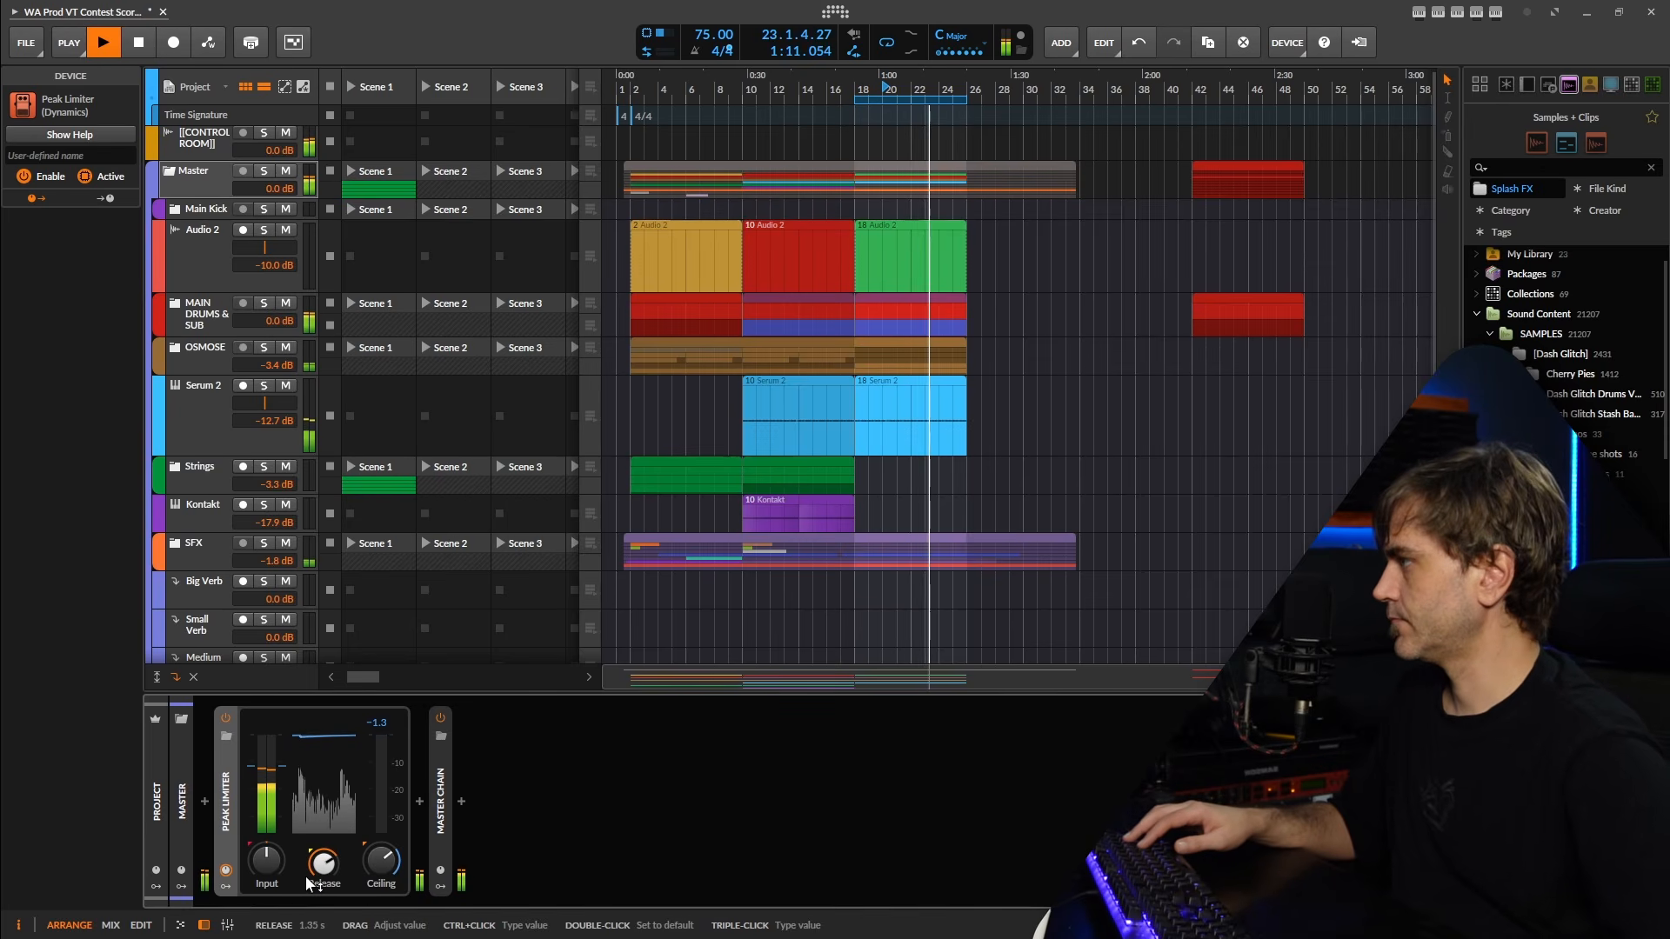
pyautogui.moveTo(322, 870); pyautogui.dragTo(381, 863)
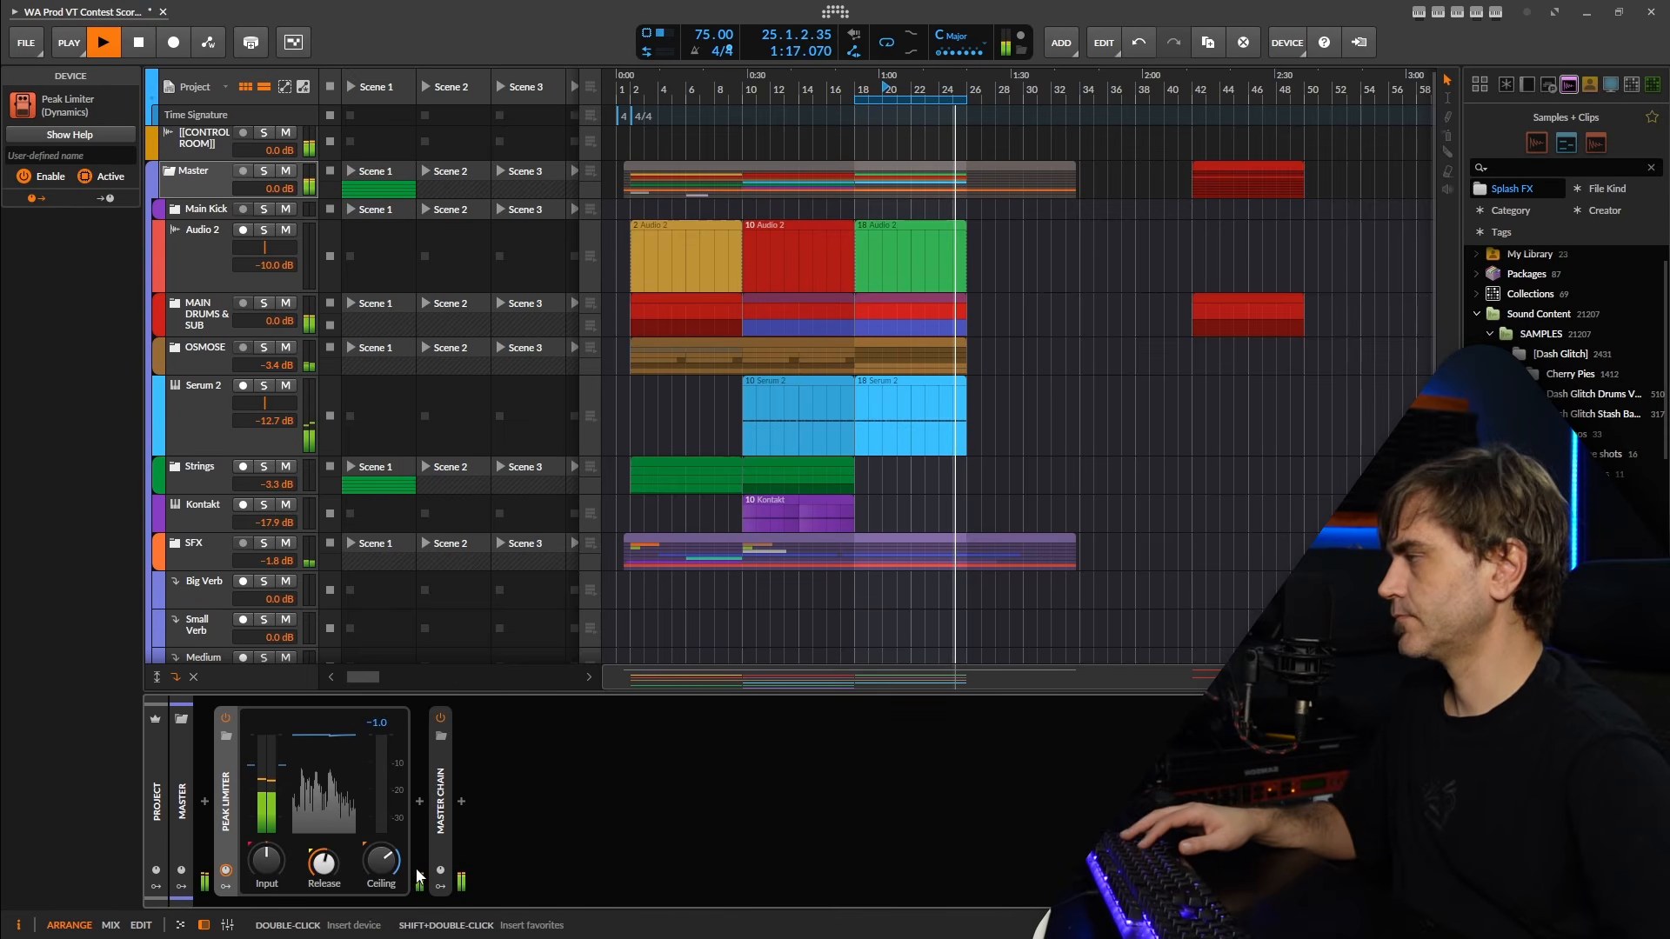
# Lower the bell band of the Strings group's EQuilibrium to -2.51 dB at 193.1 Hz.
pyautogui.click(210, 326)
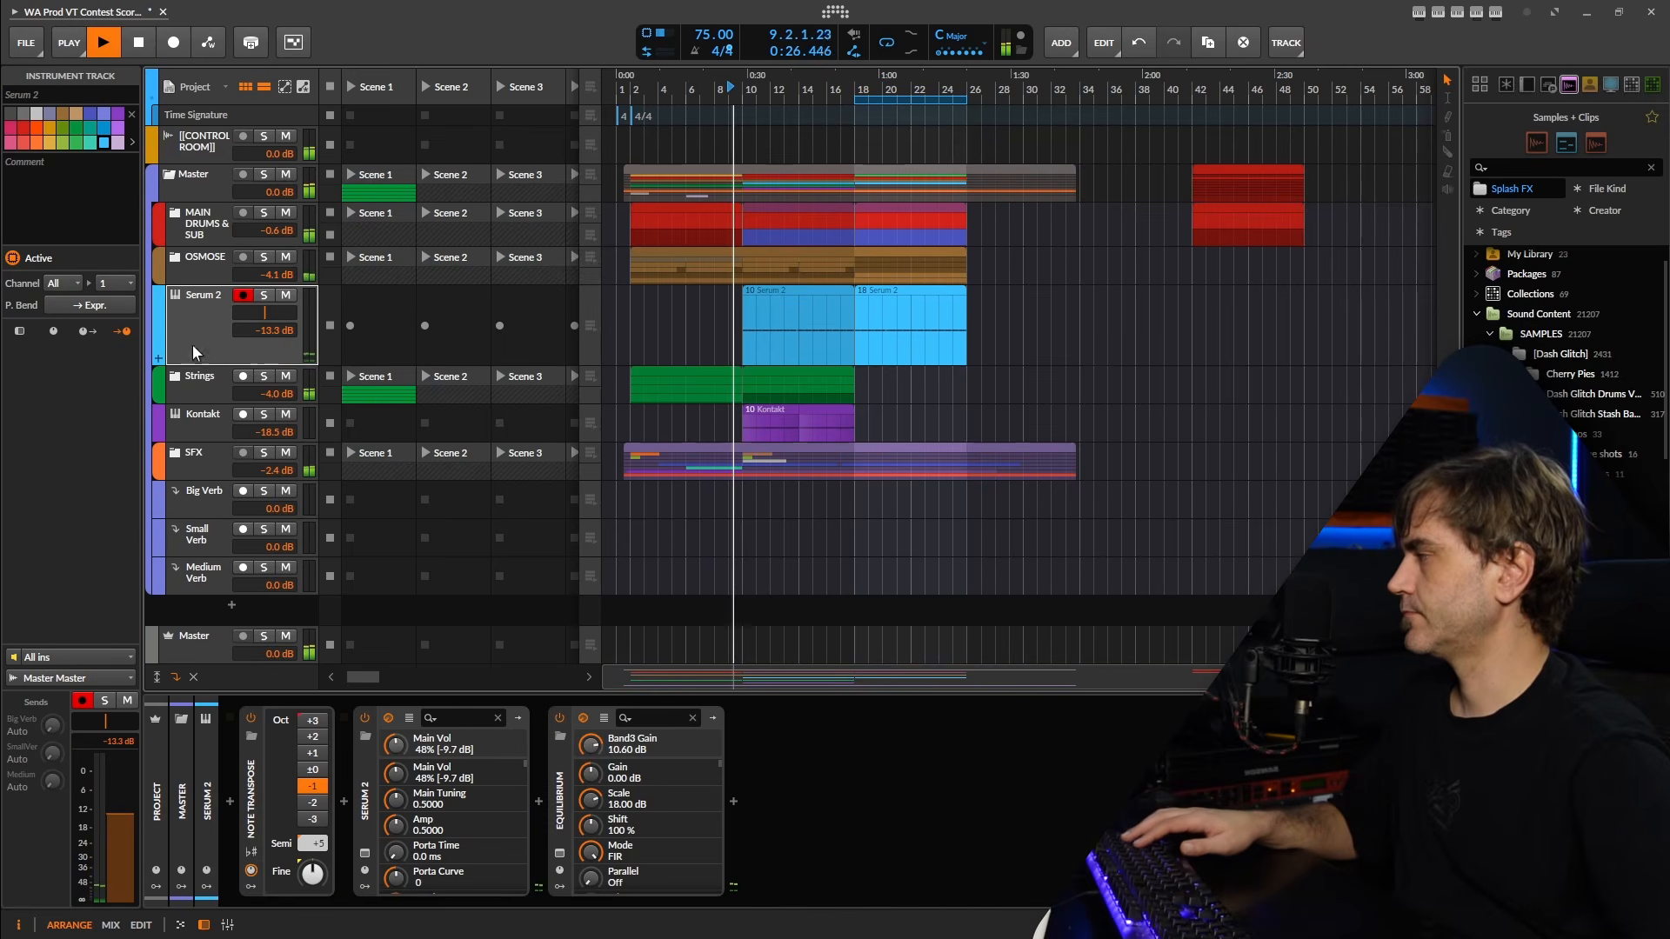
pyautogui.click(201, 389)
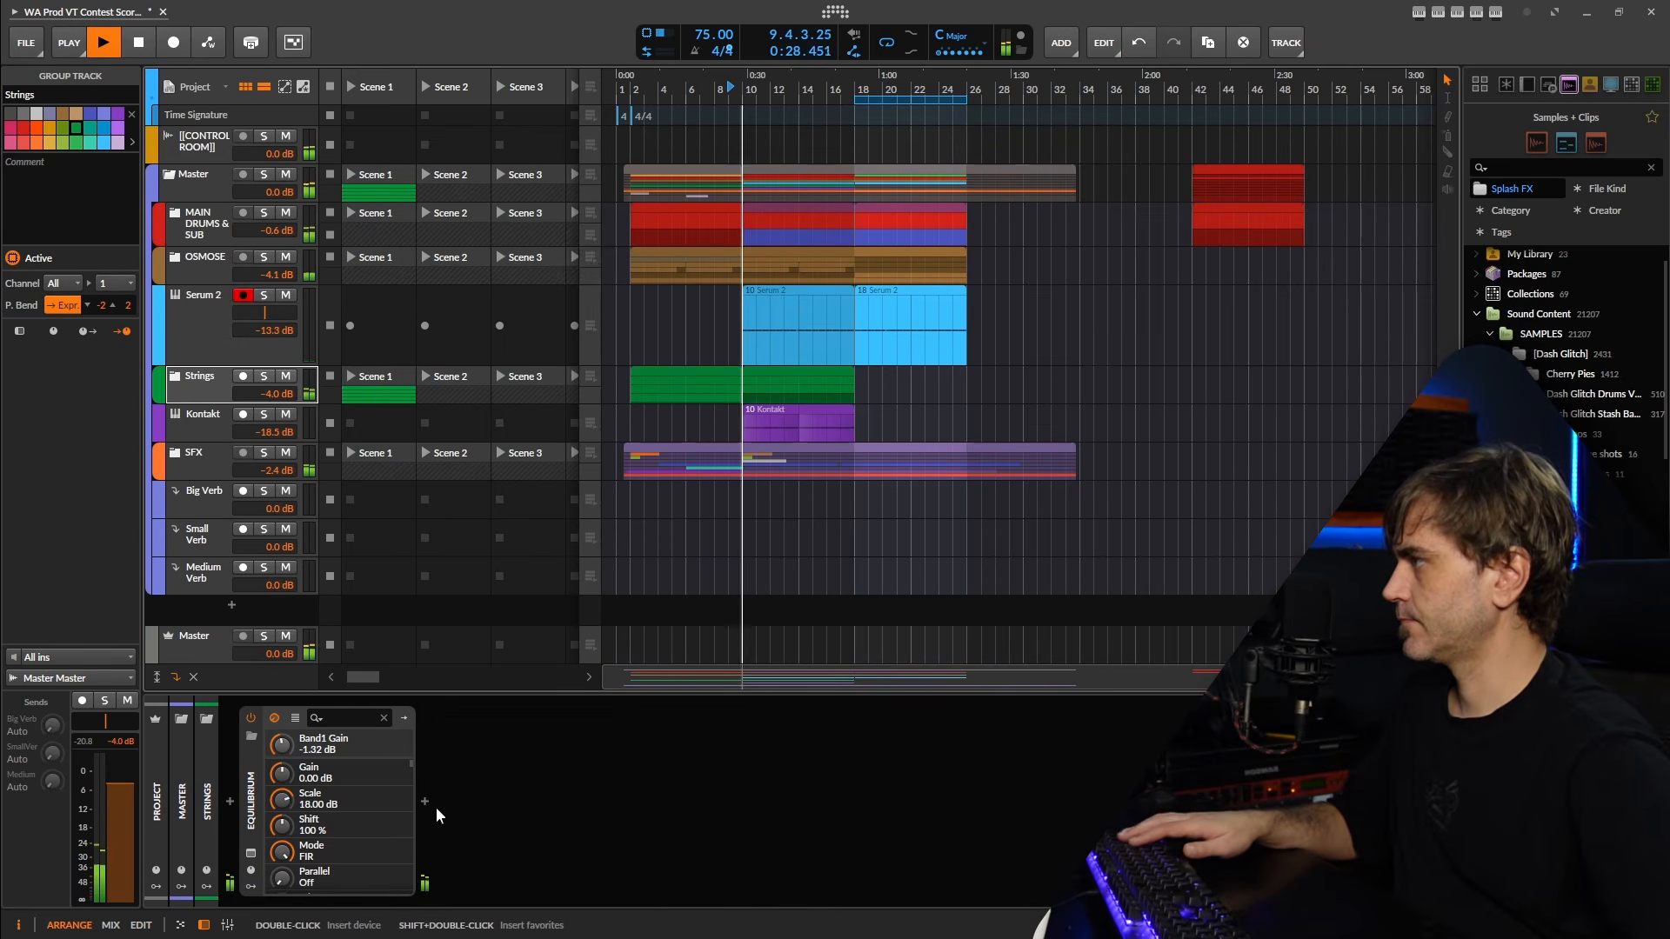
pyautogui.click(250, 854)
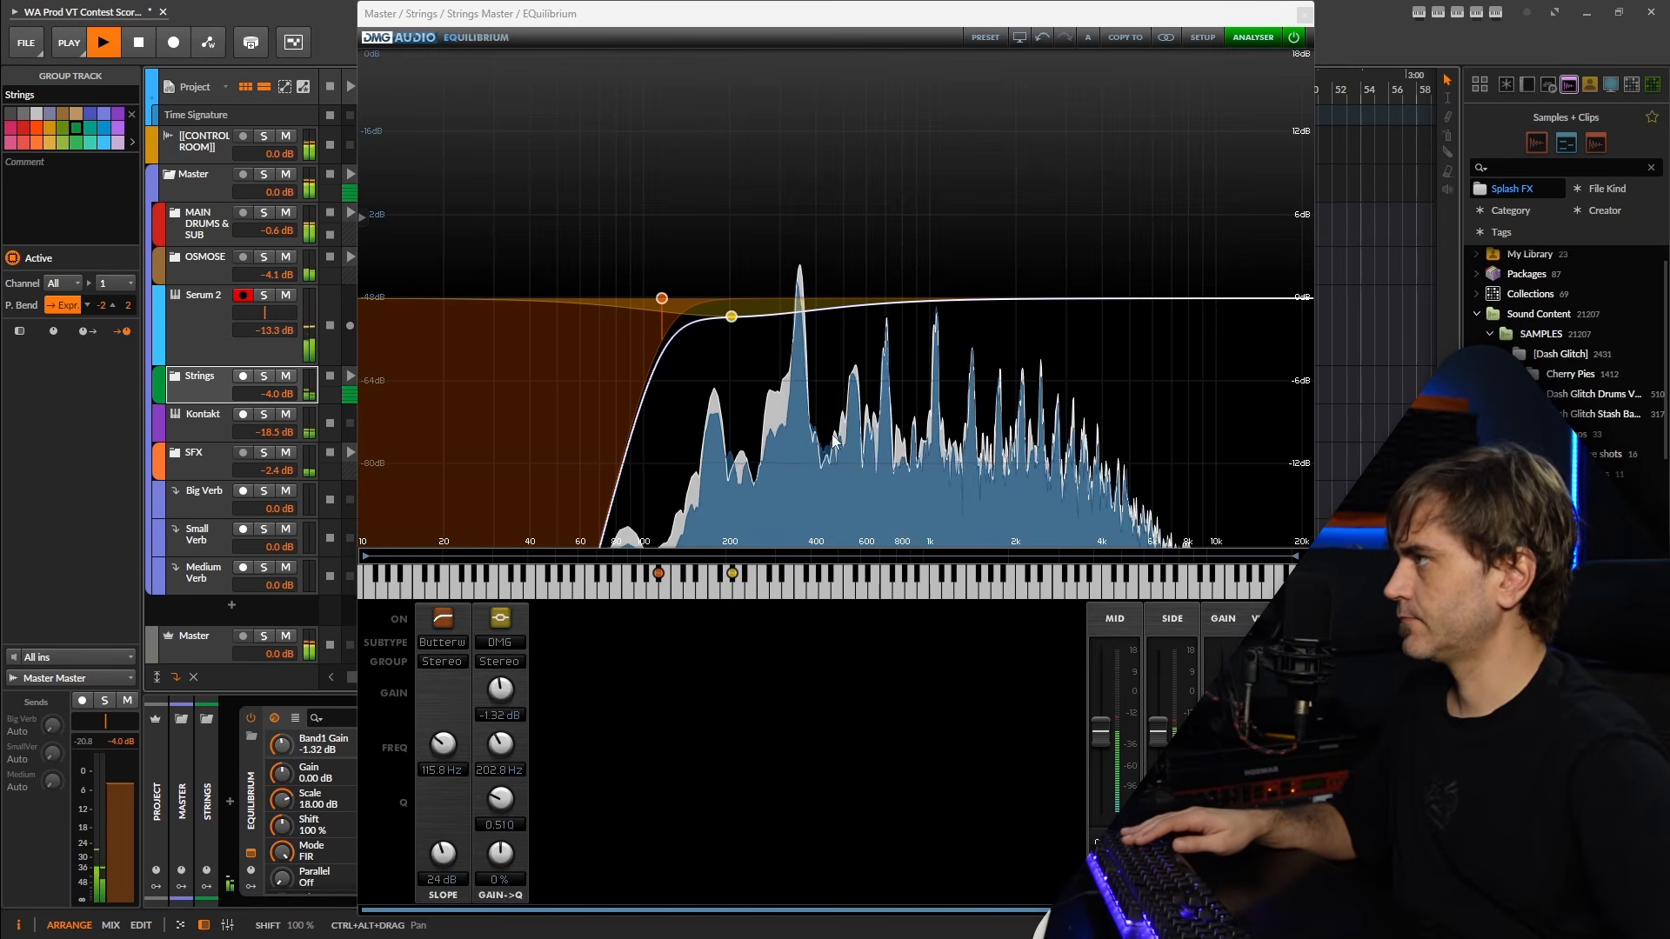
pyautogui.moveTo(730, 318); pyautogui.dragTo(726, 333)
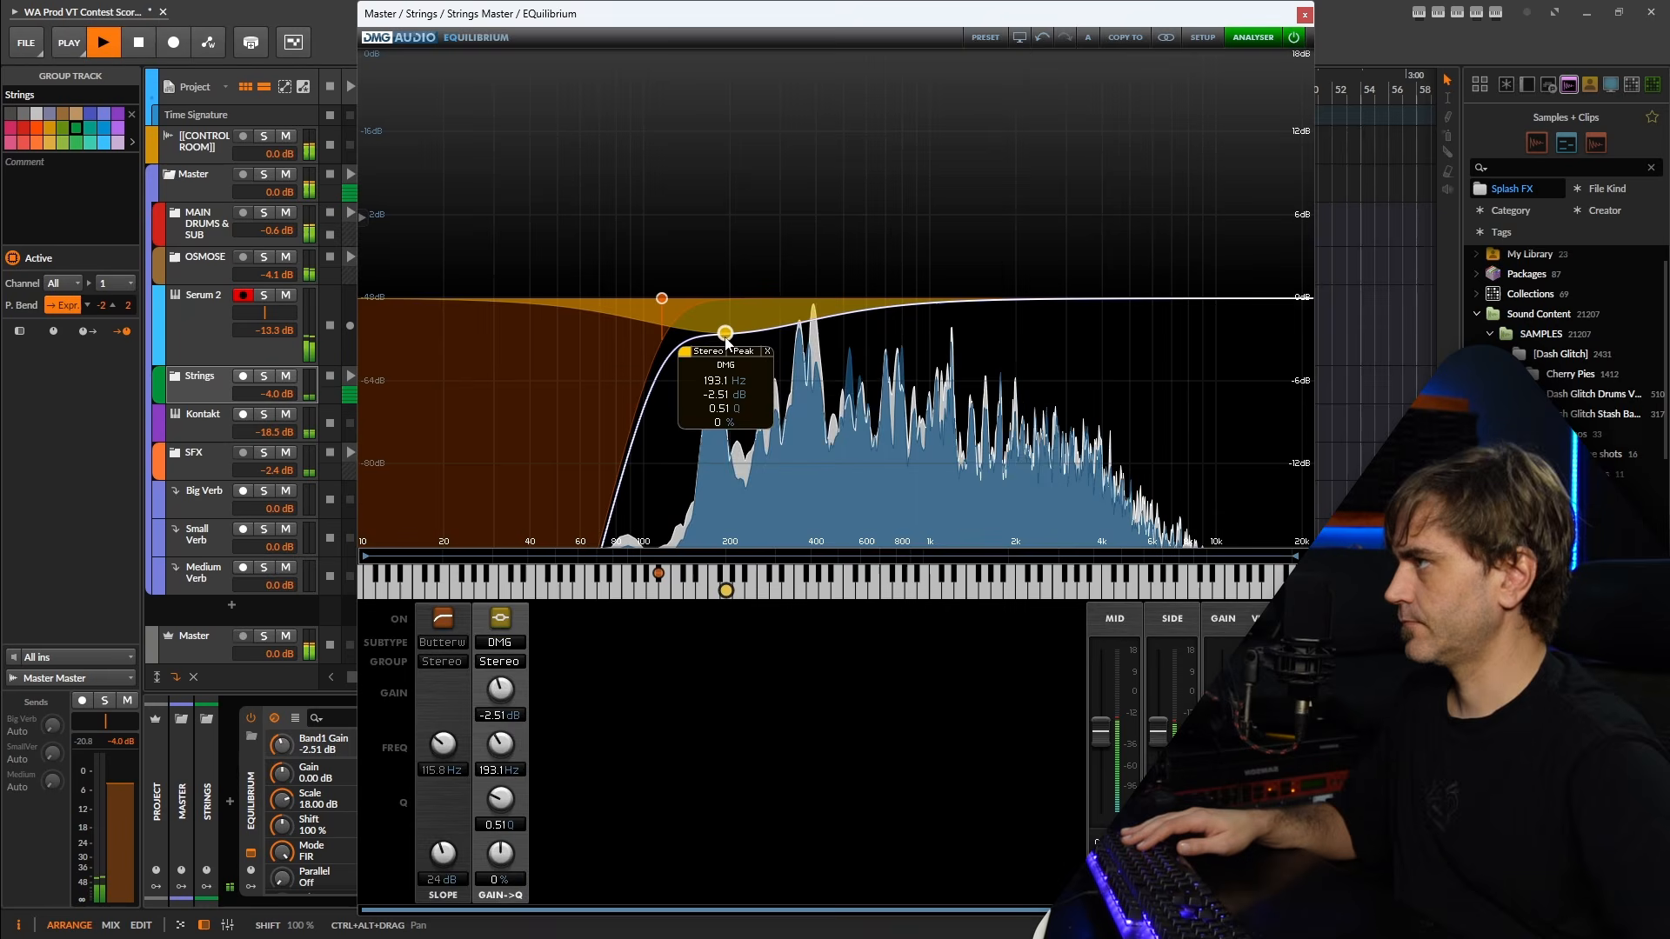
# Add a DMG high shelf of 5.58 dB at 5833 Hz to the Strings EQuilibrium and close the plugin.
pyautogui.doubleClick(1184, 259)
pyautogui.click(546, 643)
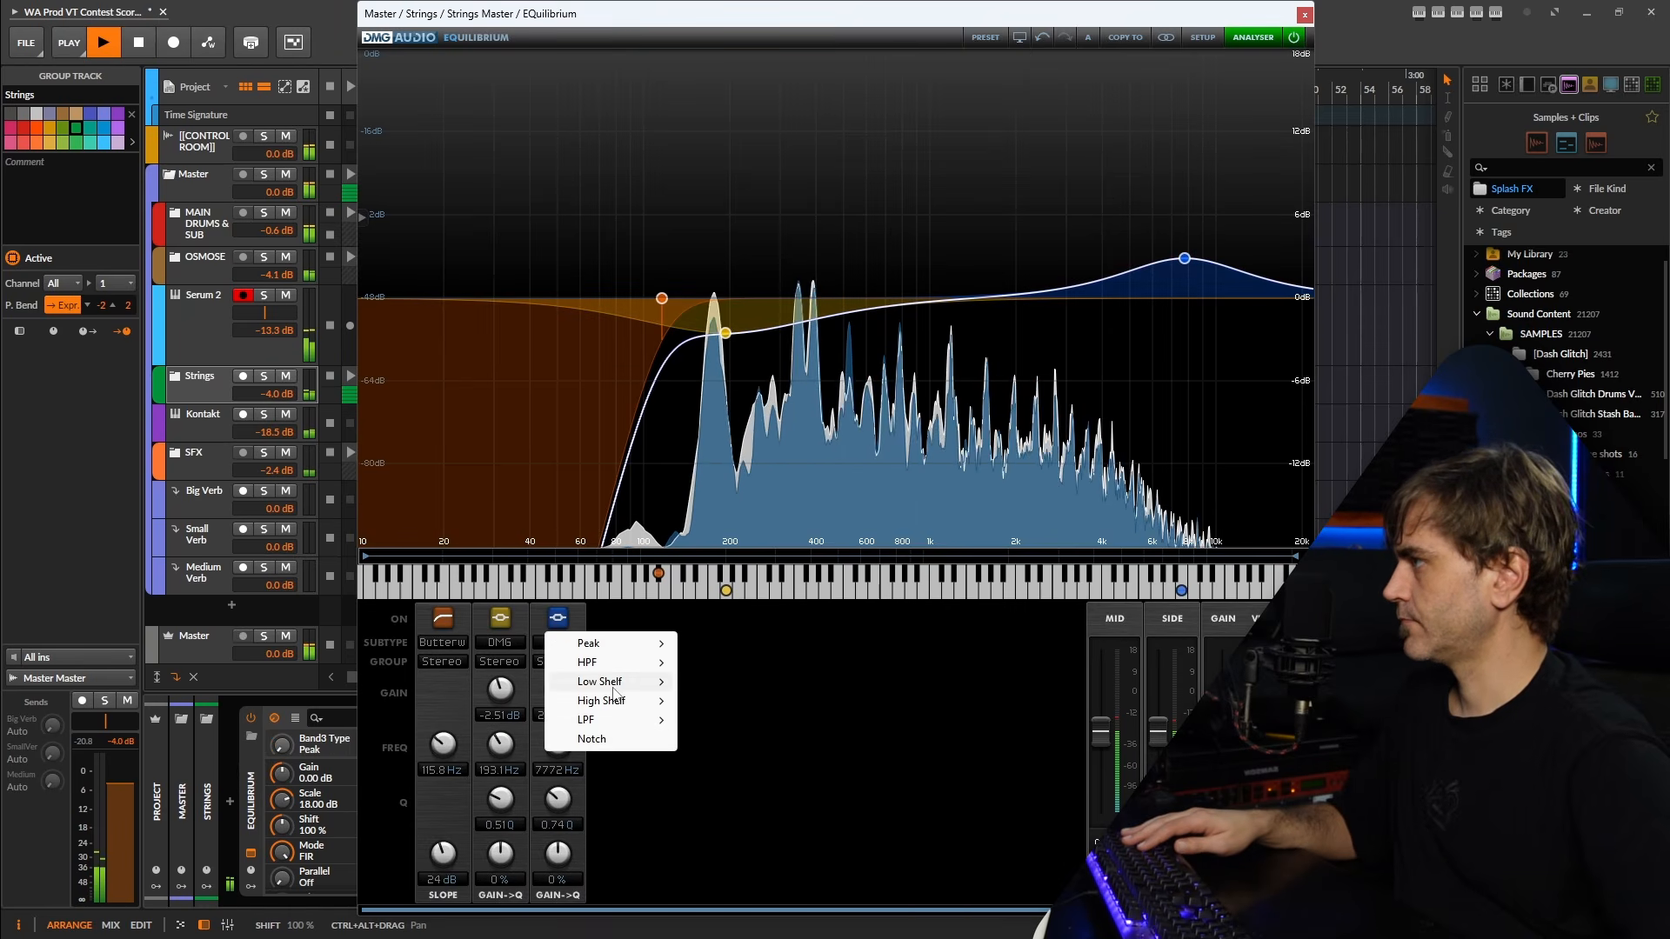
pyautogui.moveTo(614, 696)
pyautogui.click(711, 684)
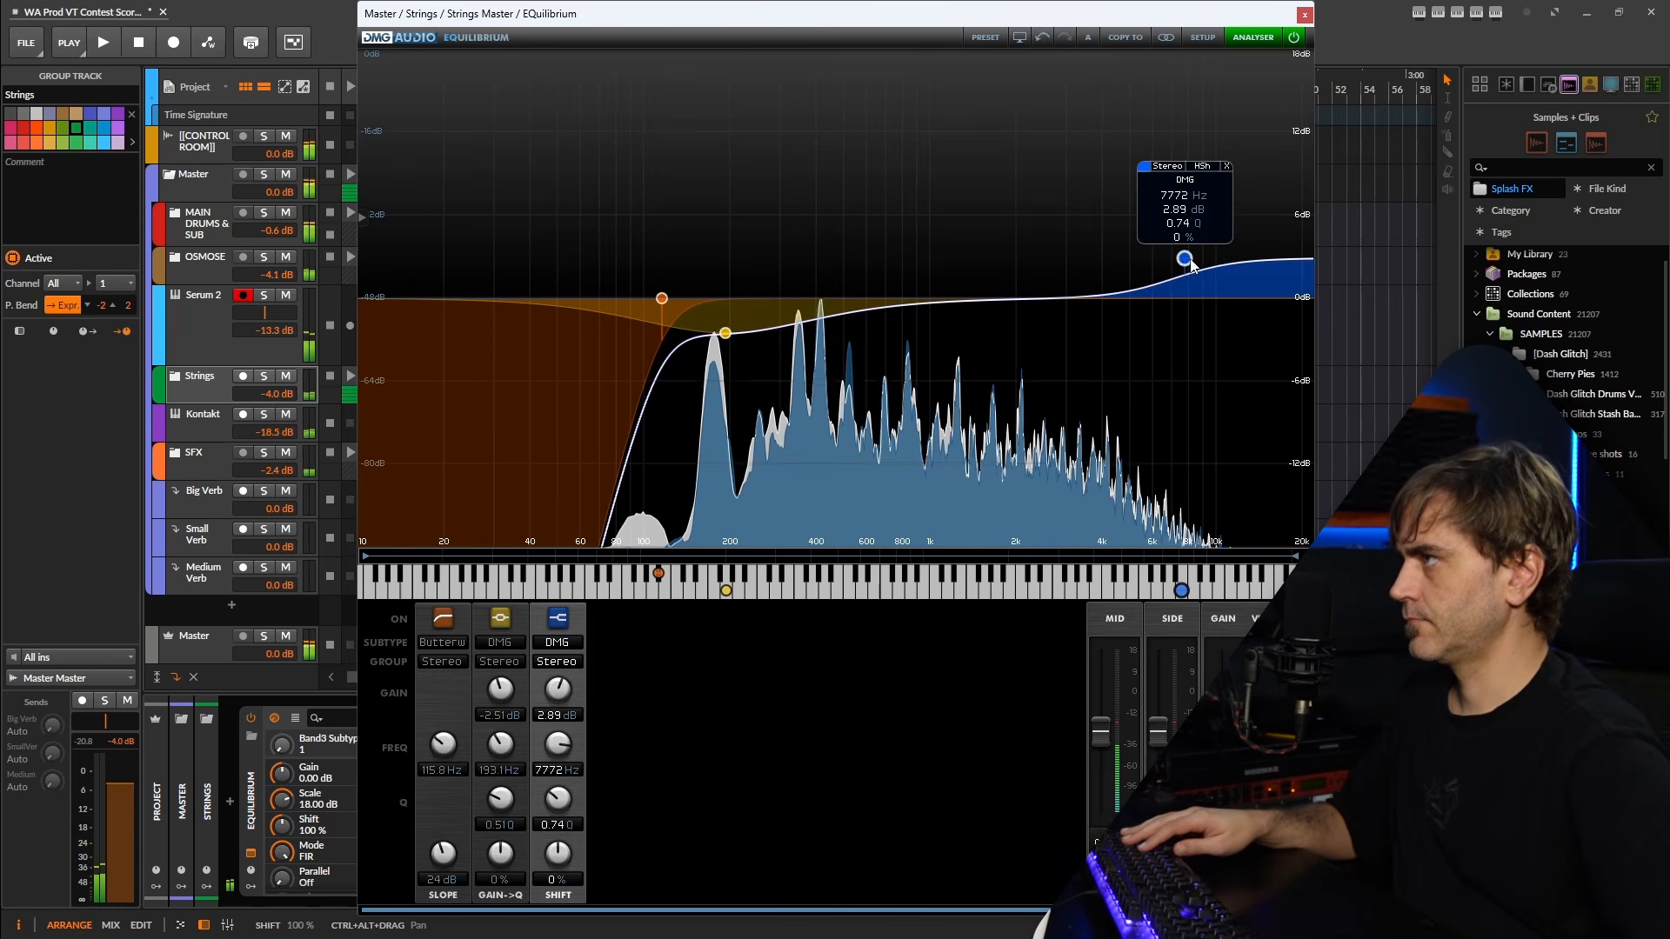
pyautogui.press('space')
pyautogui.moveTo(1184, 259); pyautogui.dragTo(1149, 222)
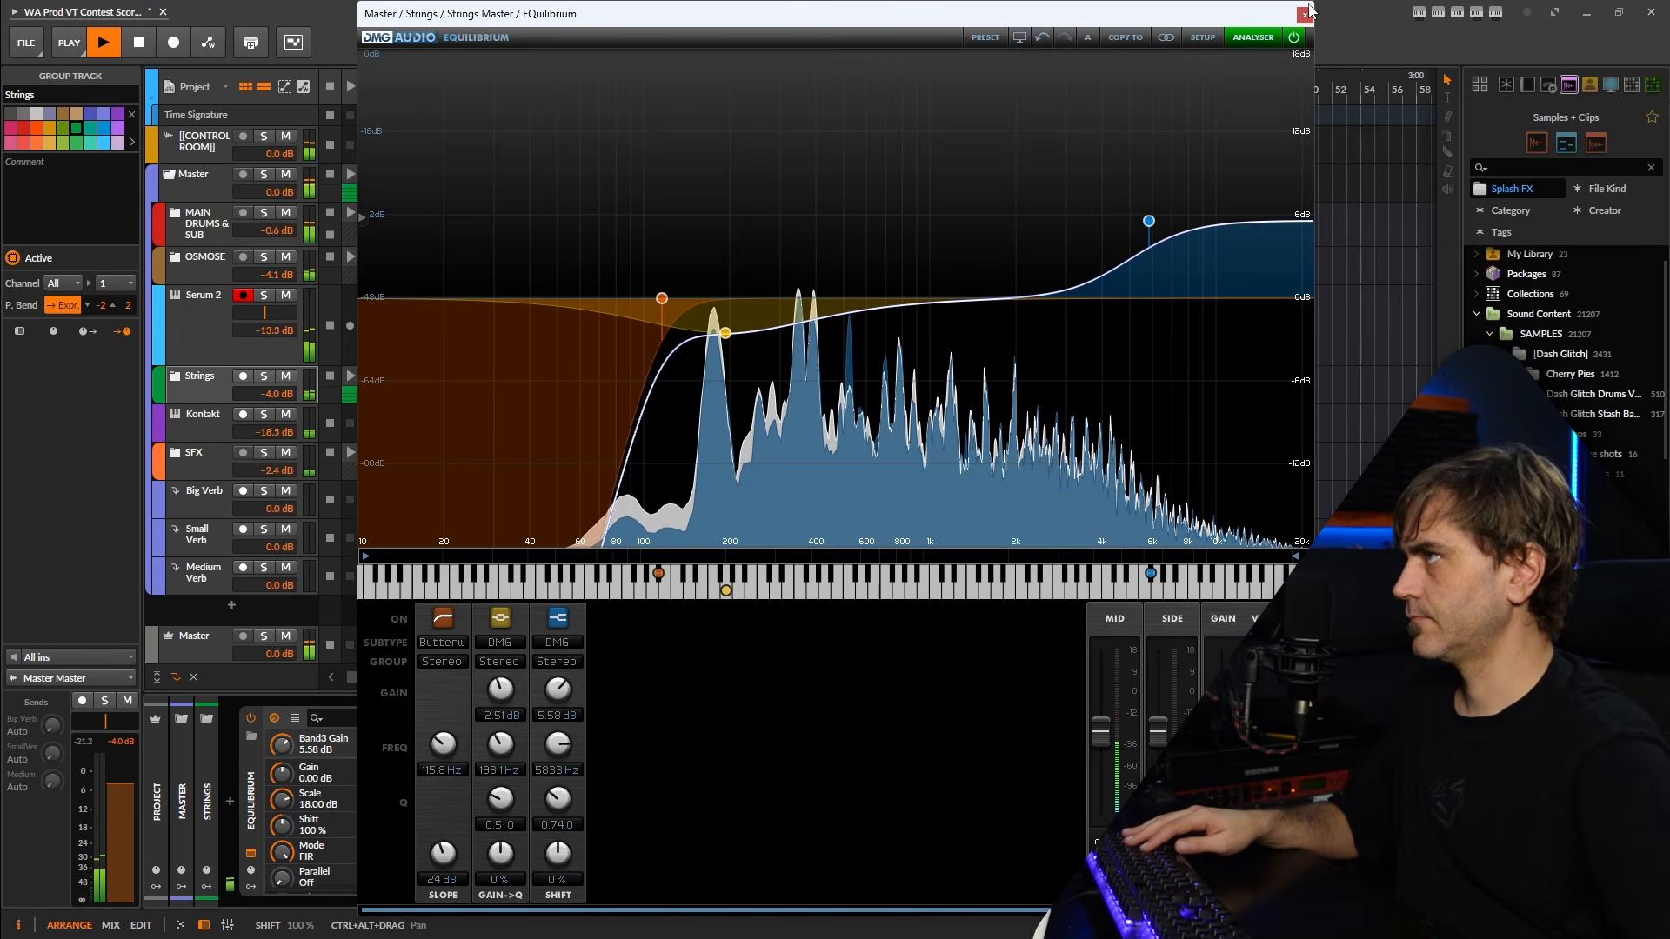
pyautogui.click(1305, 15)
# Check the levels and devices of the Master, MAIN DRUMS & SUB, Perc and Strings groups during playback.
pyautogui.click(202, 192)
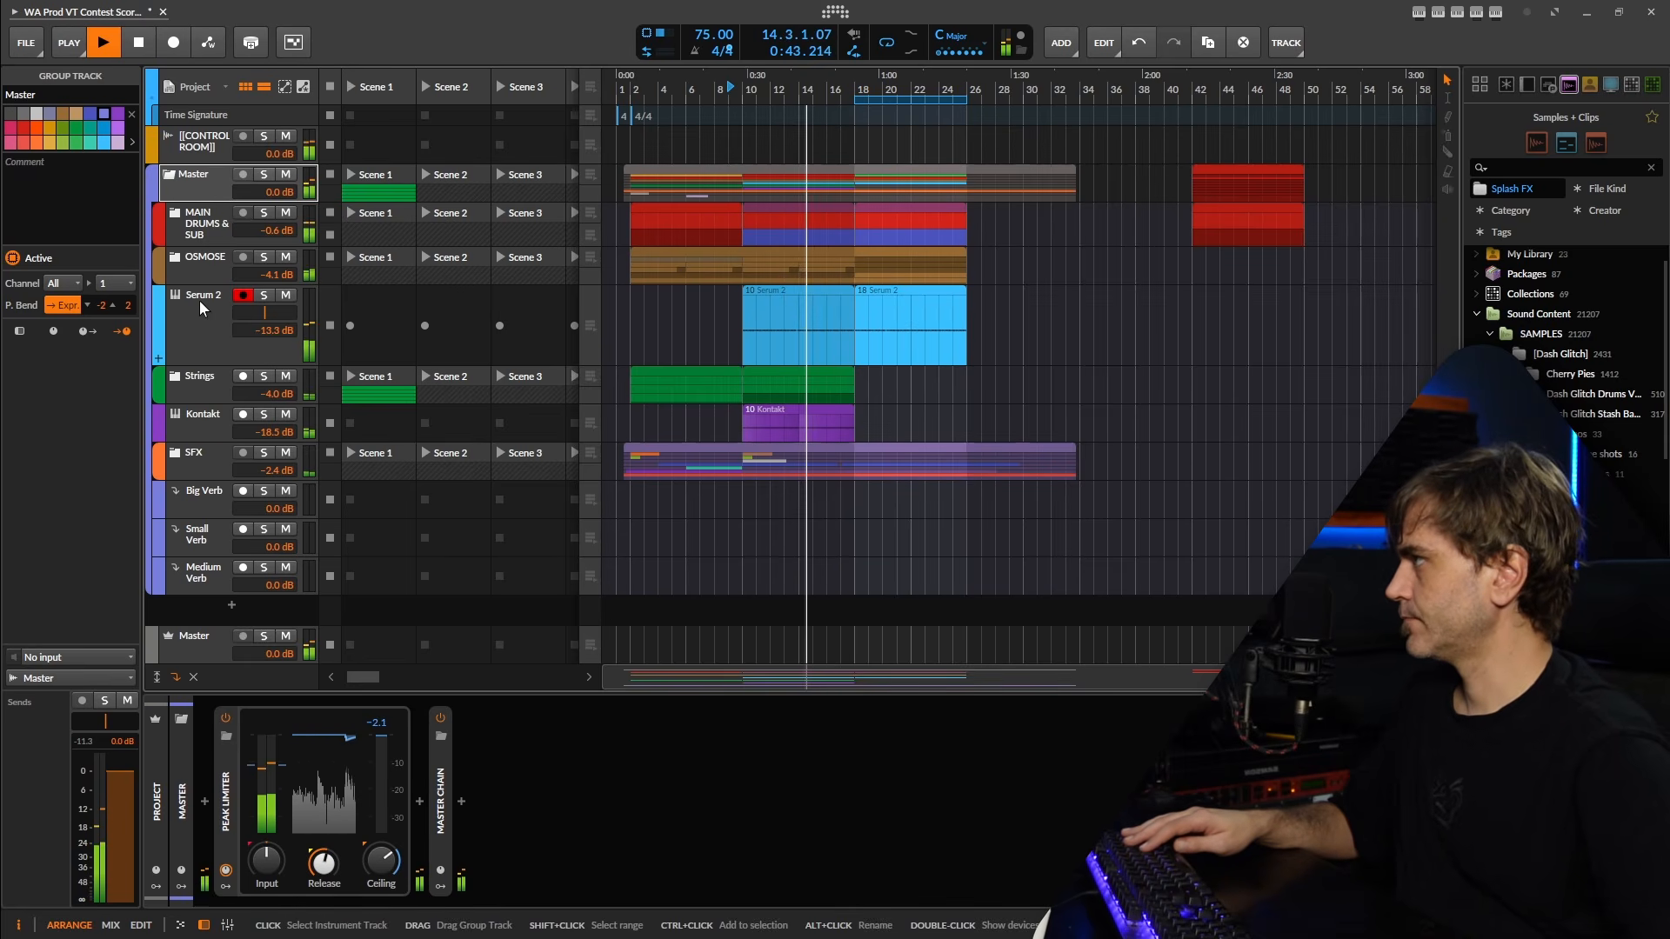
pyautogui.click(184, 223)
pyautogui.click(175, 218)
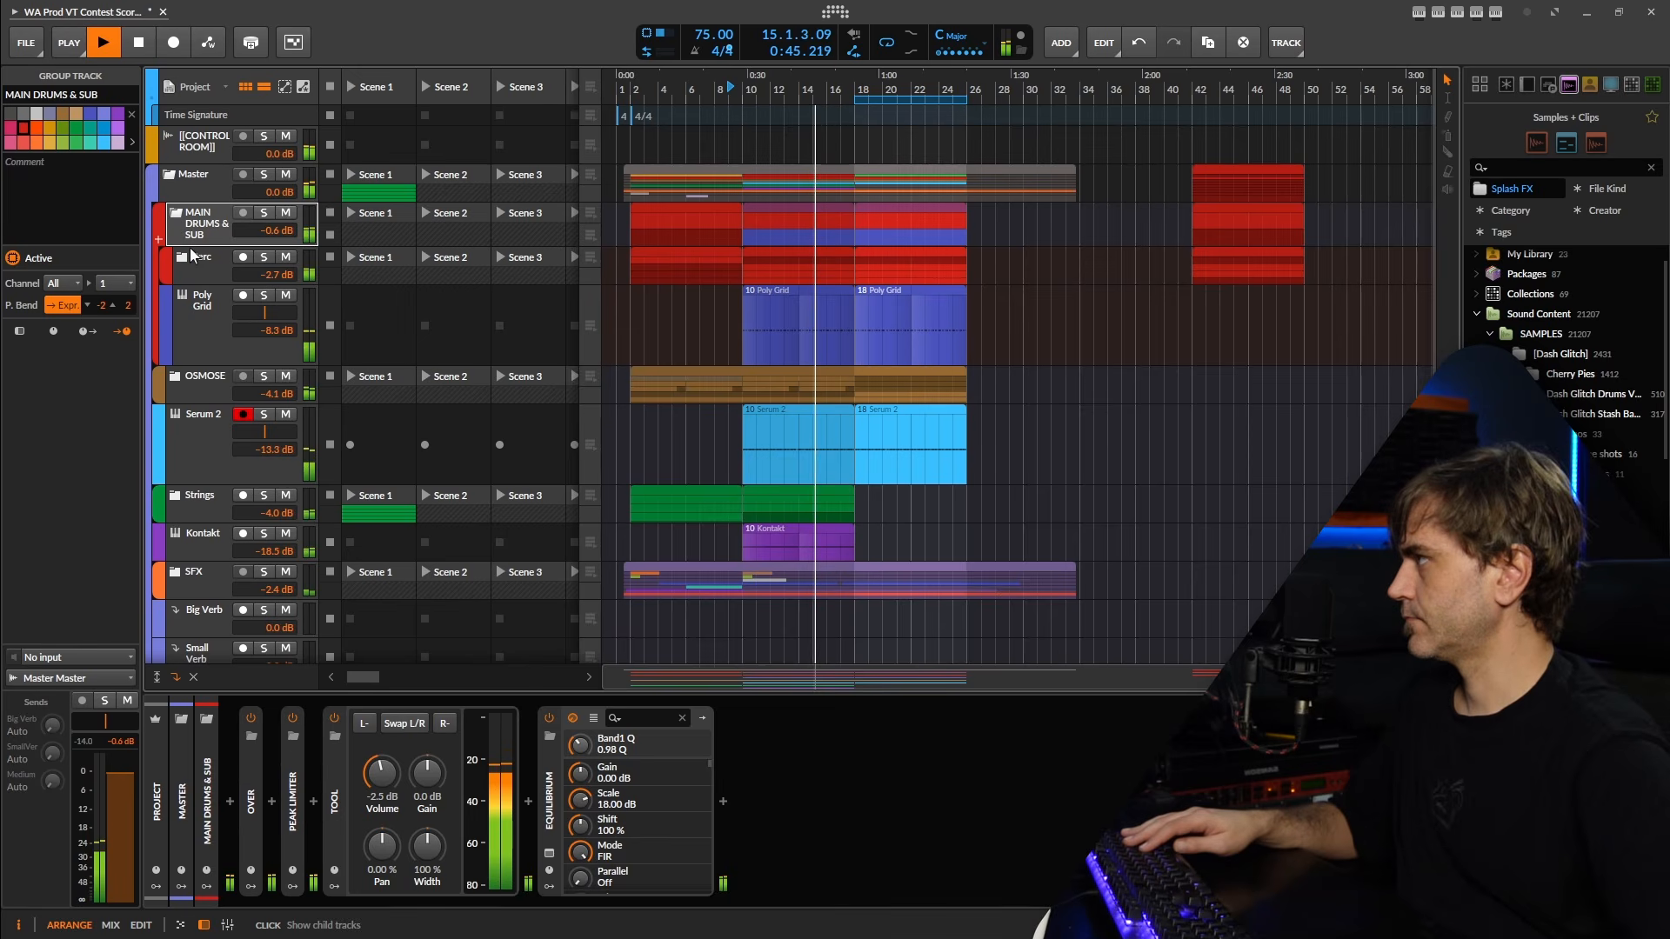
pyautogui.click(207, 265)
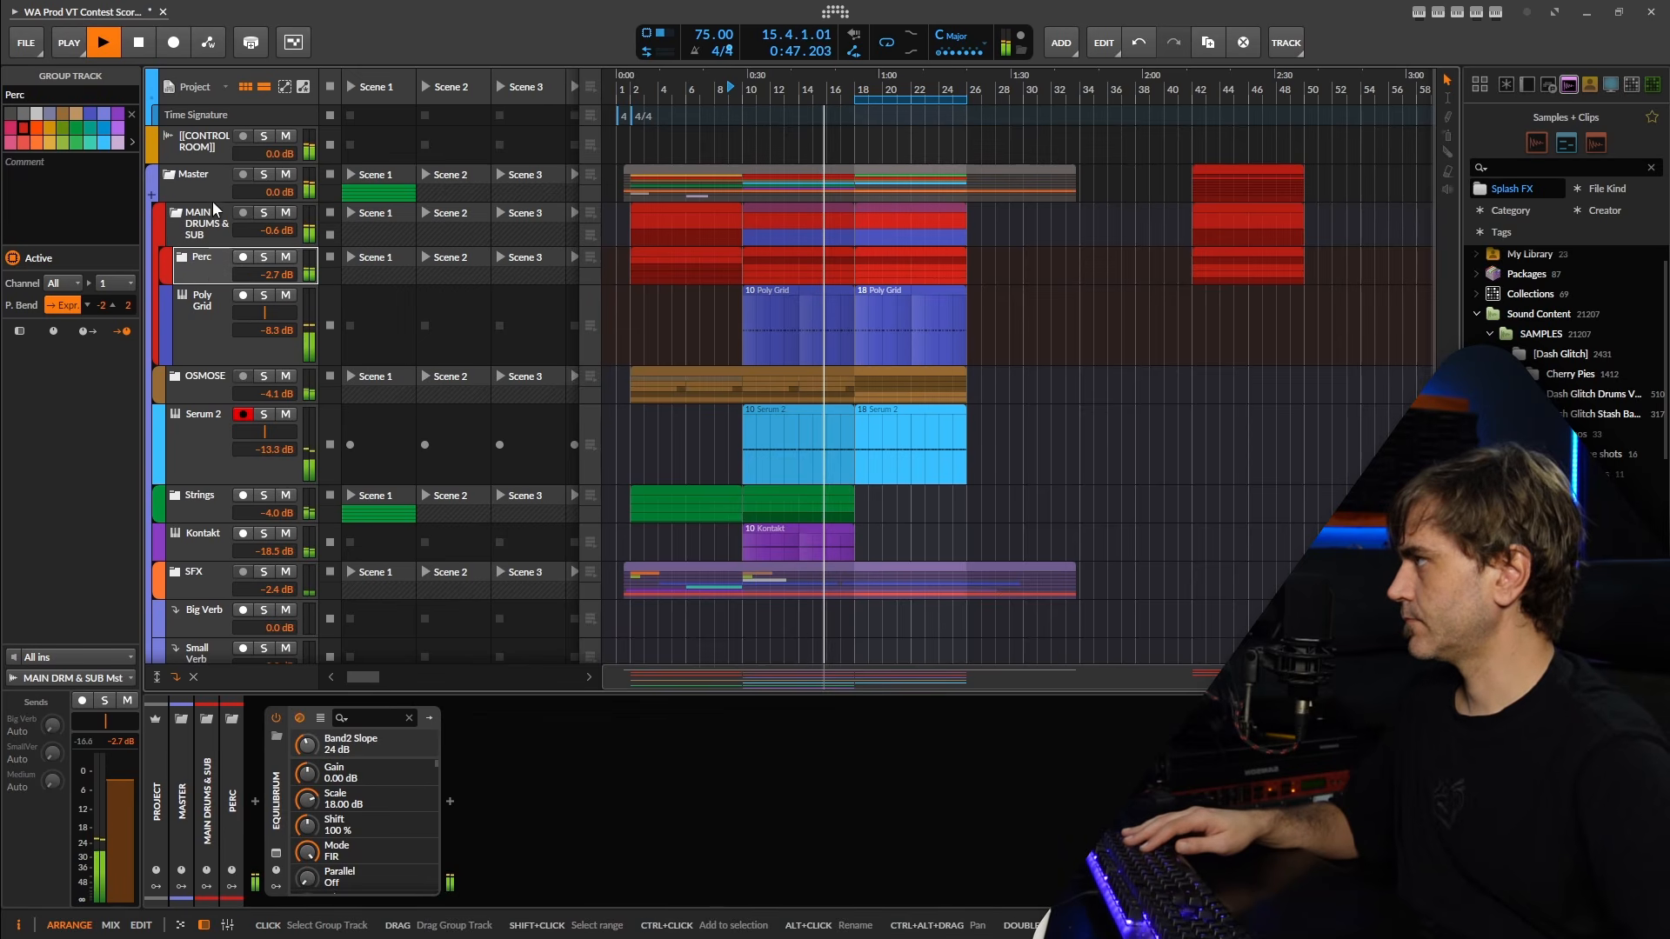
pyautogui.click(207, 232)
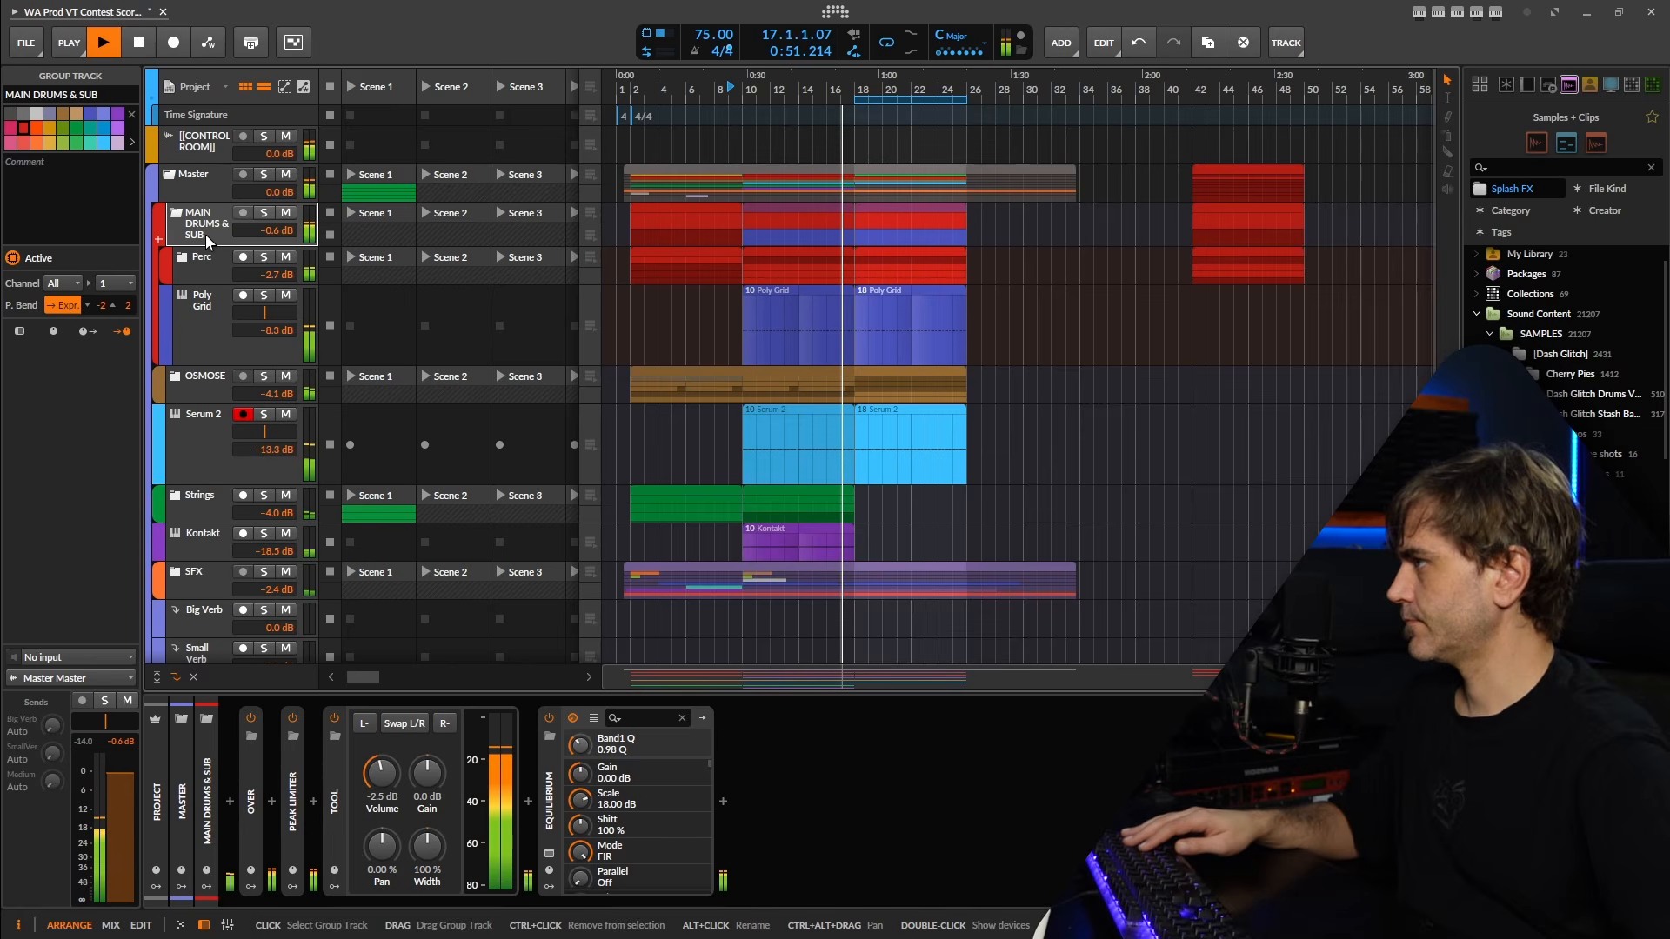
pyautogui.click(202, 184)
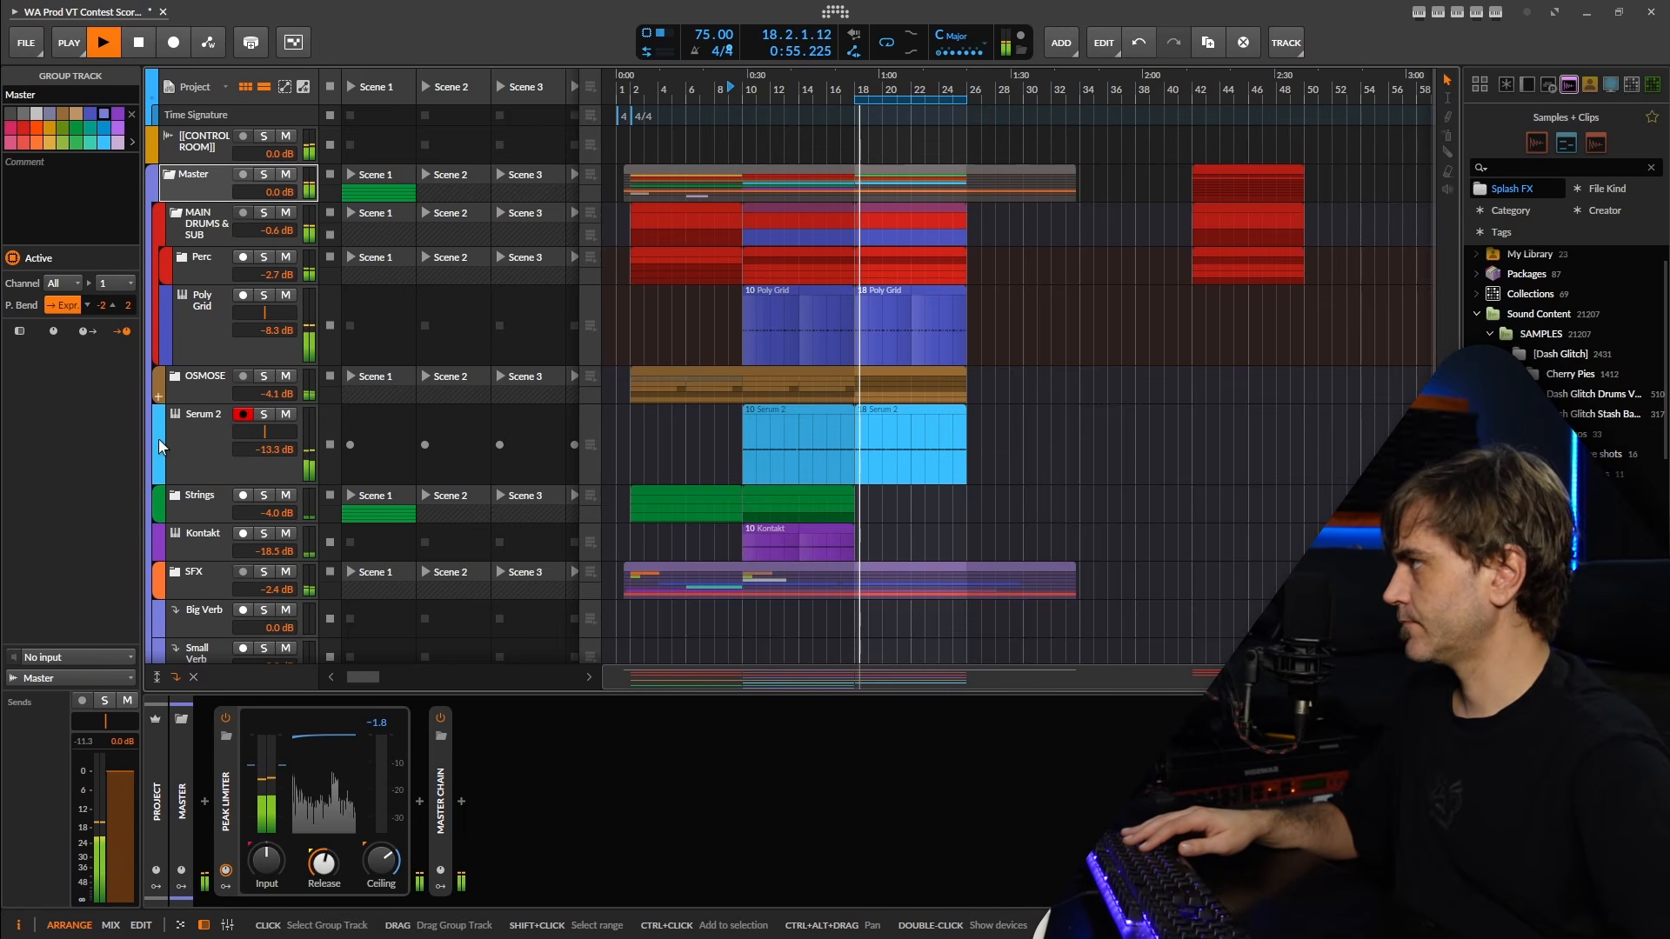
pyautogui.click(191, 502)
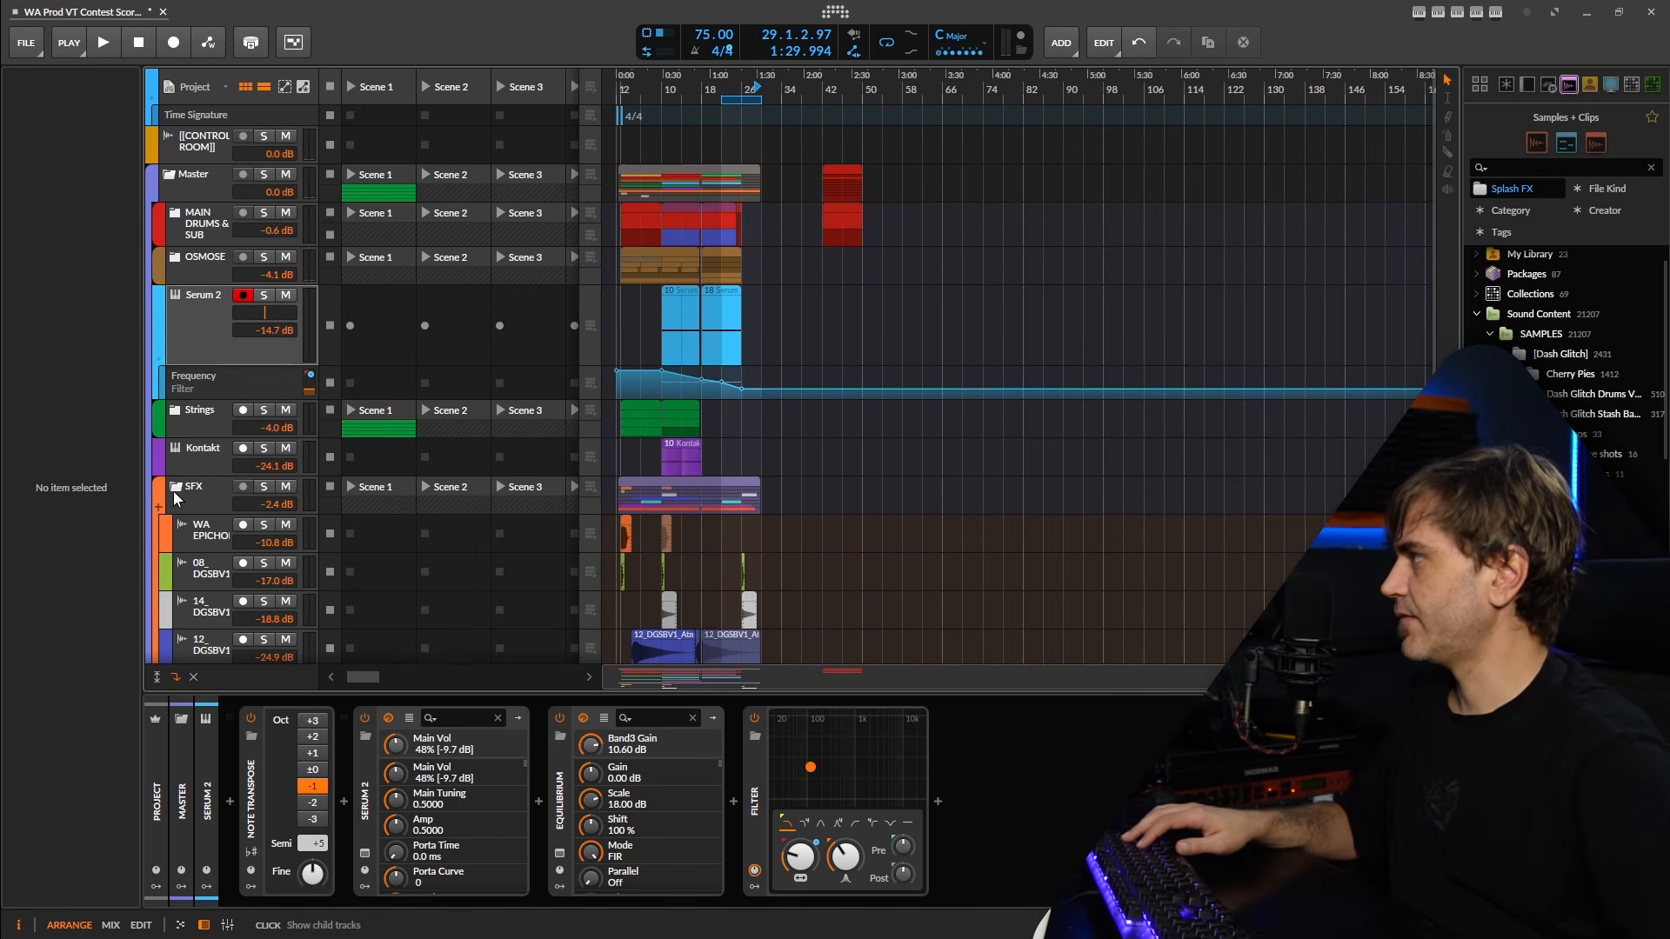
# Collapse the SFX group and save the project.
pyautogui.click(177, 498)
pyautogui.scroll(-2, 648, 437)
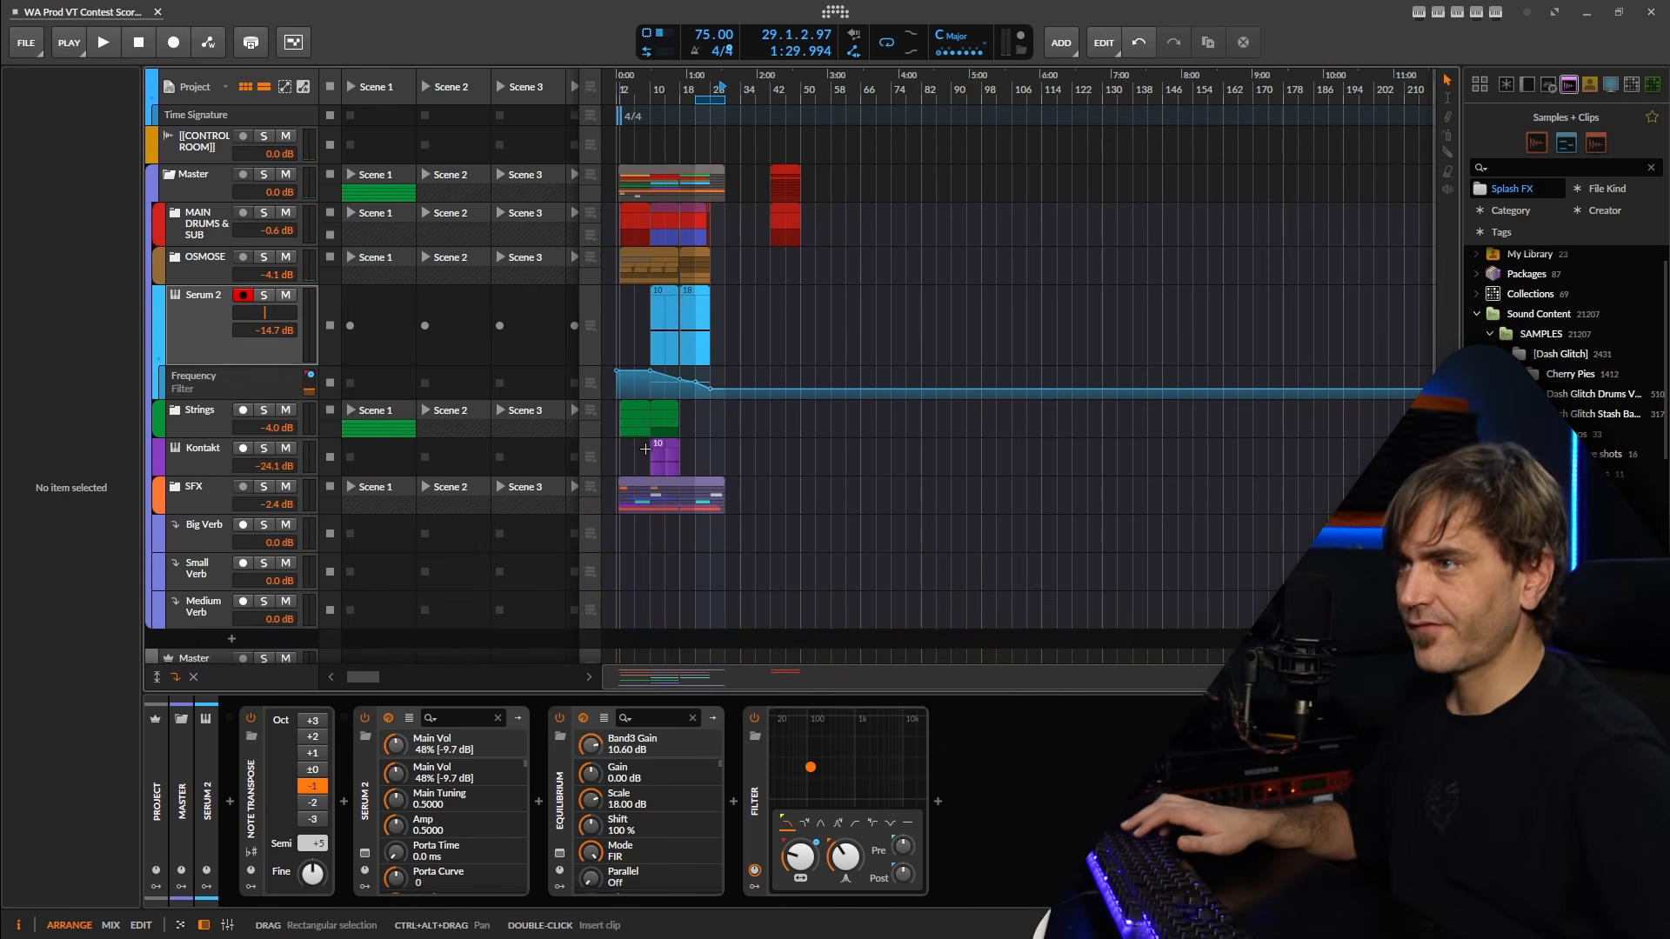
pyautogui.hotkey('ctrl', 's')
pyautogui.scroll(3, 707, 492)
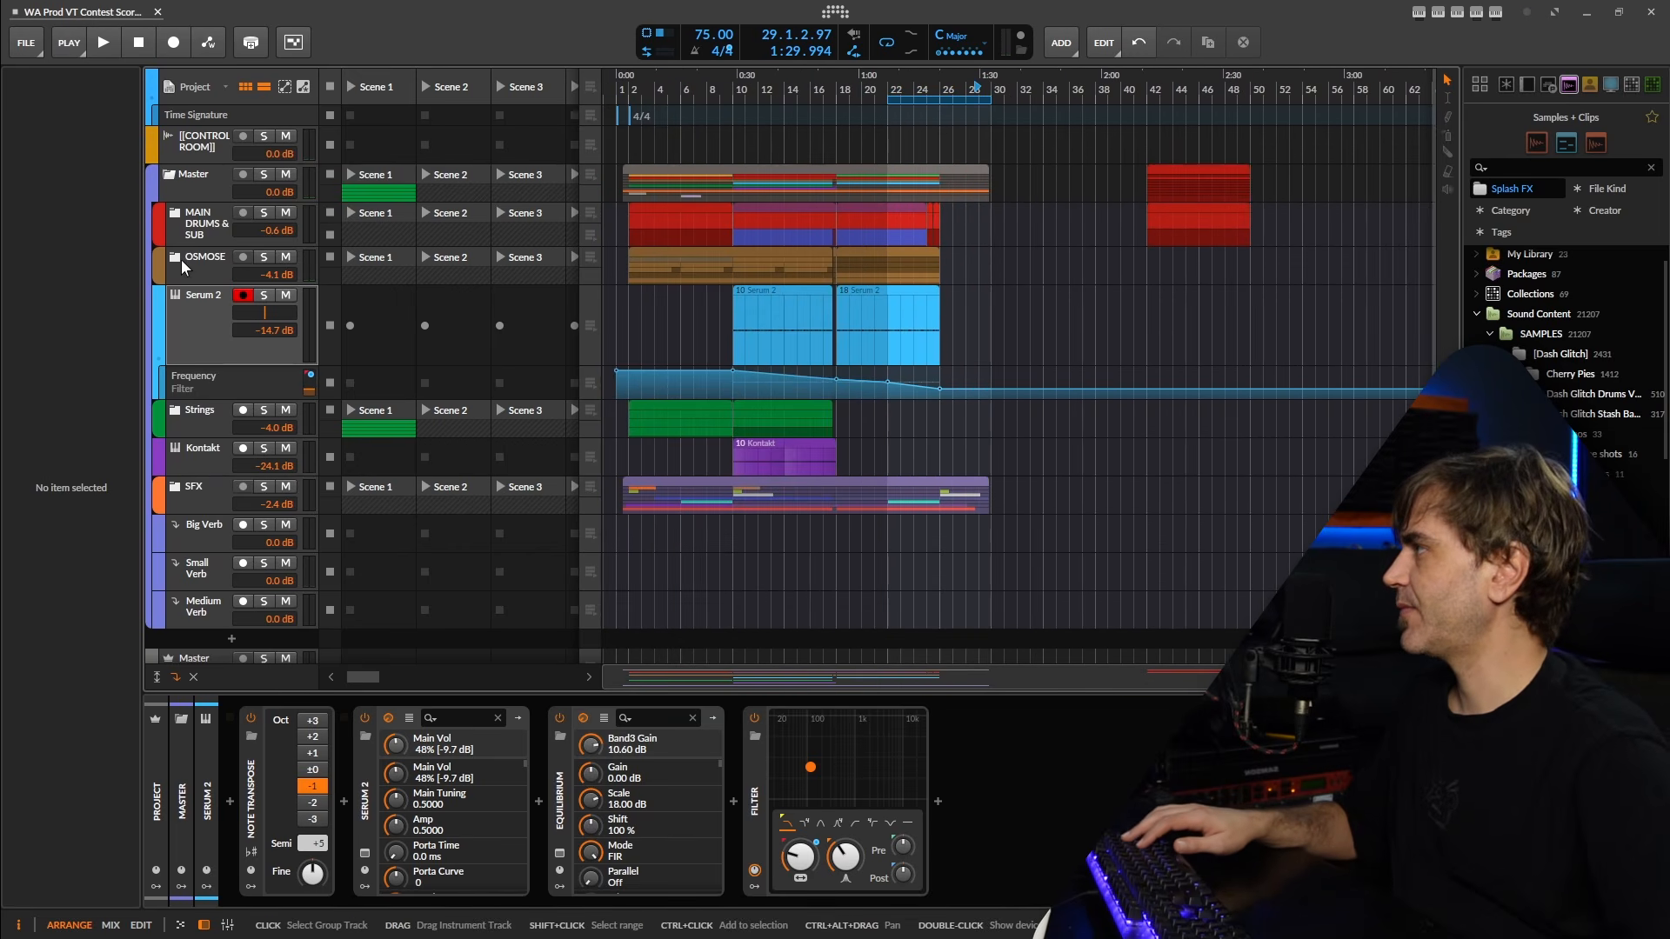
# Hide the Serum 2 track's automation lane and reduce the track's height to match its neighbours.
pyautogui.click(184, 297)
pyautogui.click(159, 357)
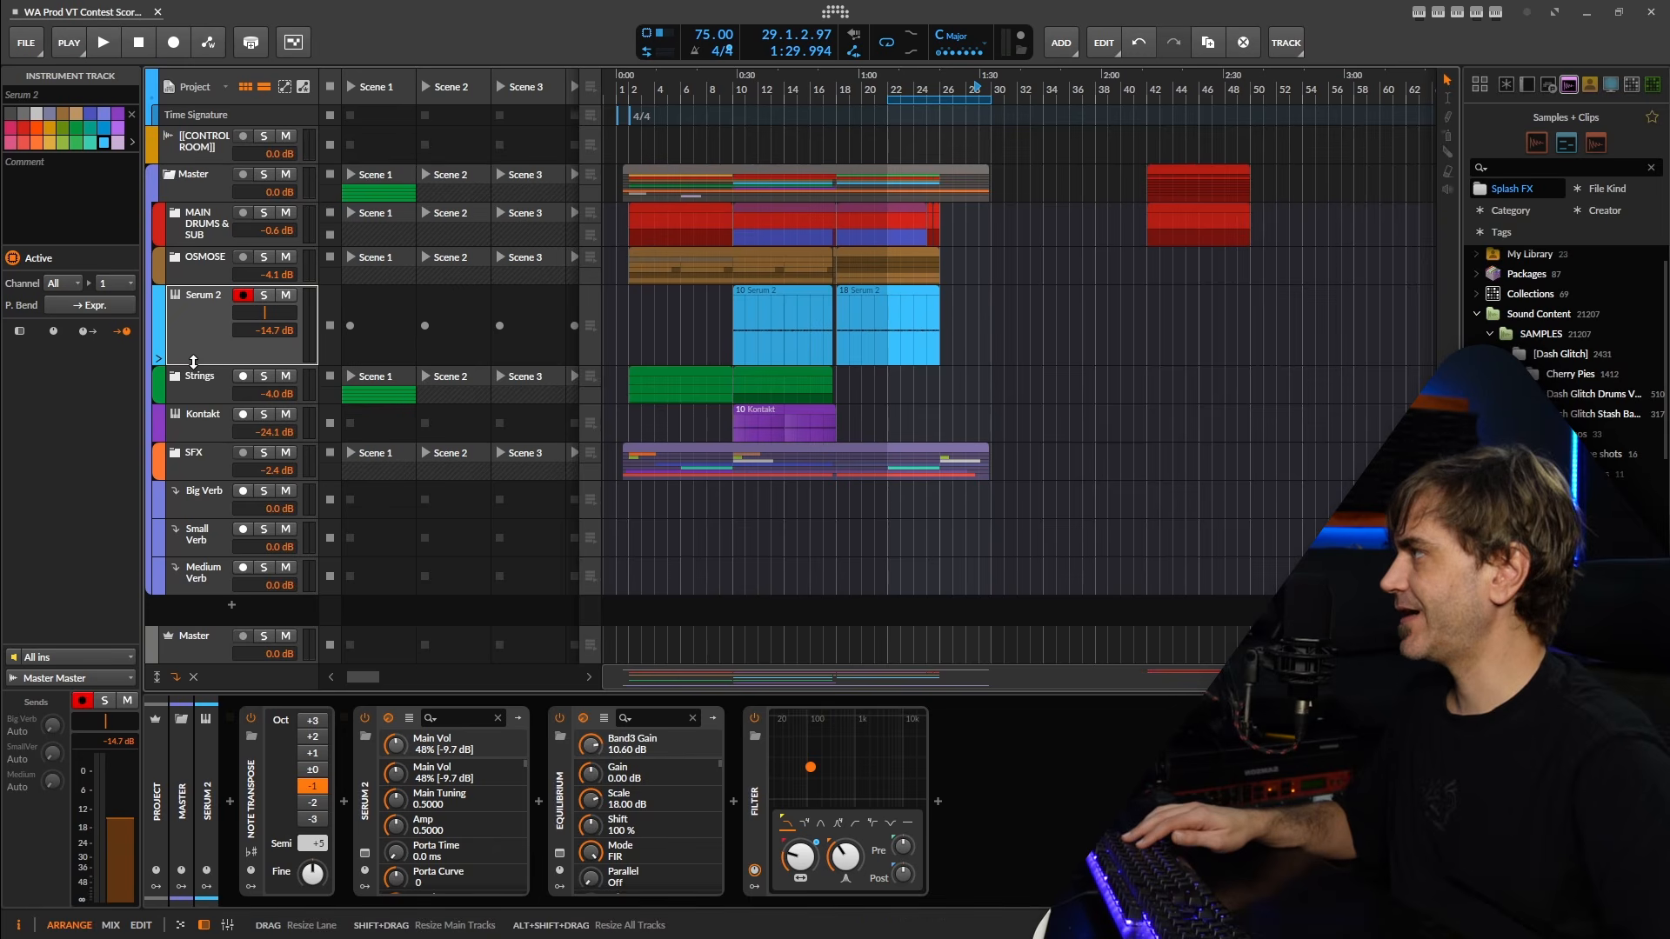
pyautogui.moveTo(193, 362); pyautogui.dragTo(198, 324)
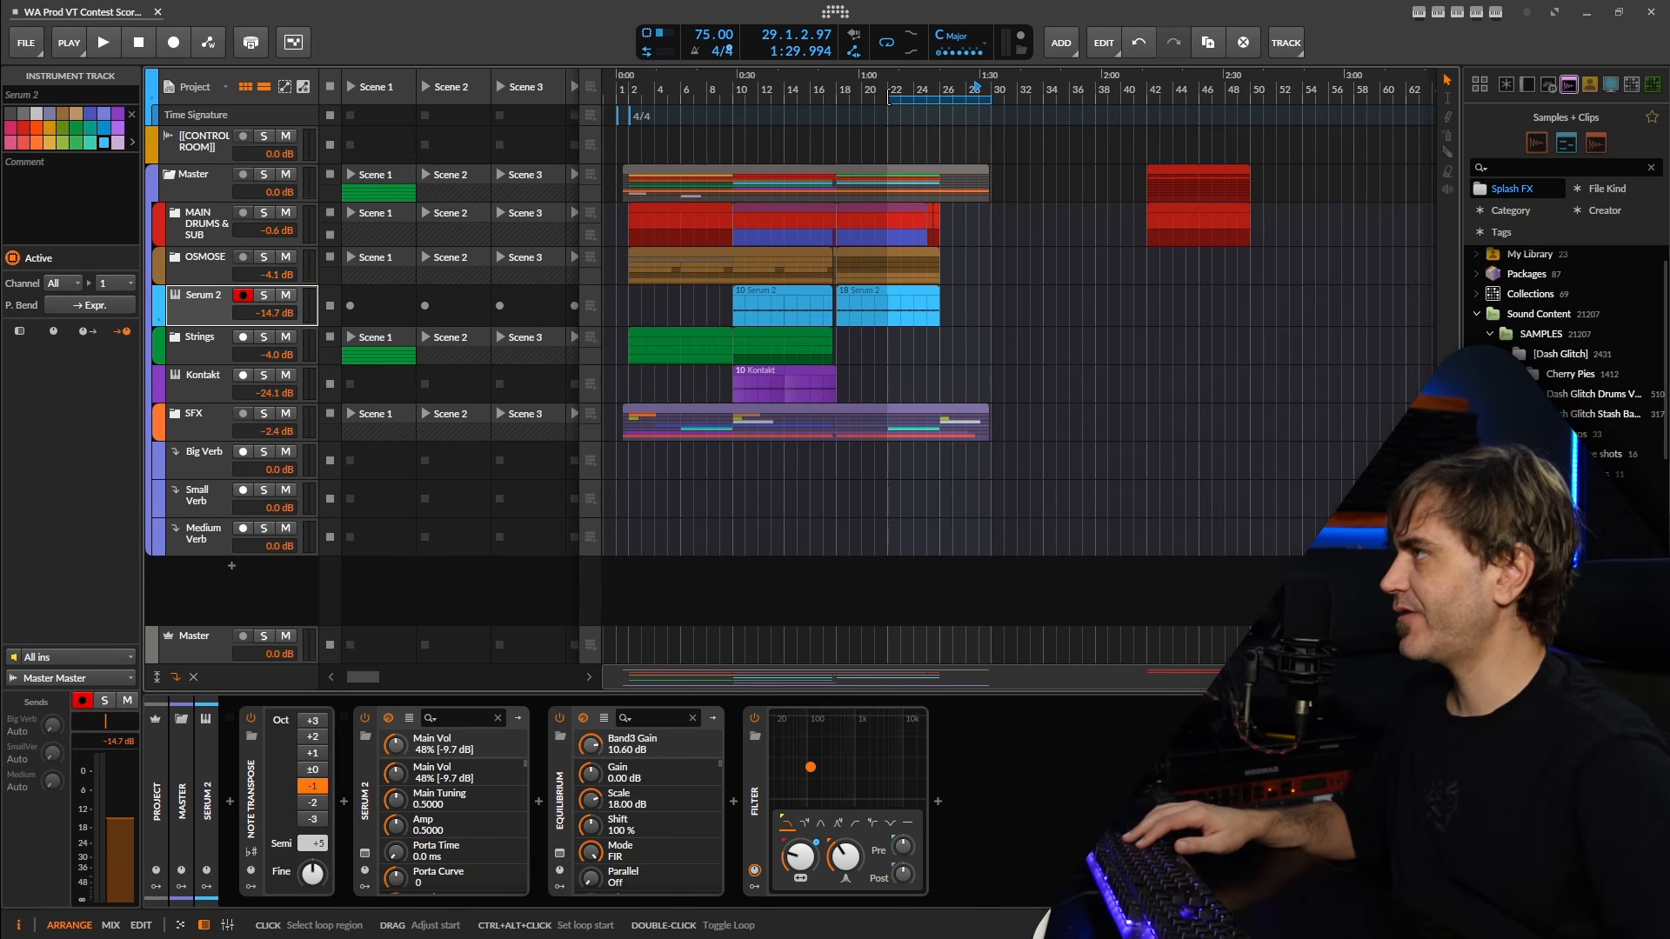
# Extend the loop region back to bar 1 so it spans 29 bars, and save the project.
pyautogui.moveTo(889, 97); pyautogui.dragTo(489, 151)
pyautogui.hotkey('ctrl', 's')
# Add a DGSDV1-C HAT sample from the Dash Glitch CLOSED HATS folder on a new track at 1.4.4.50, just before bar 2.
pyautogui.moveTo(718, 257); pyautogui.dragTo(1040, 341)
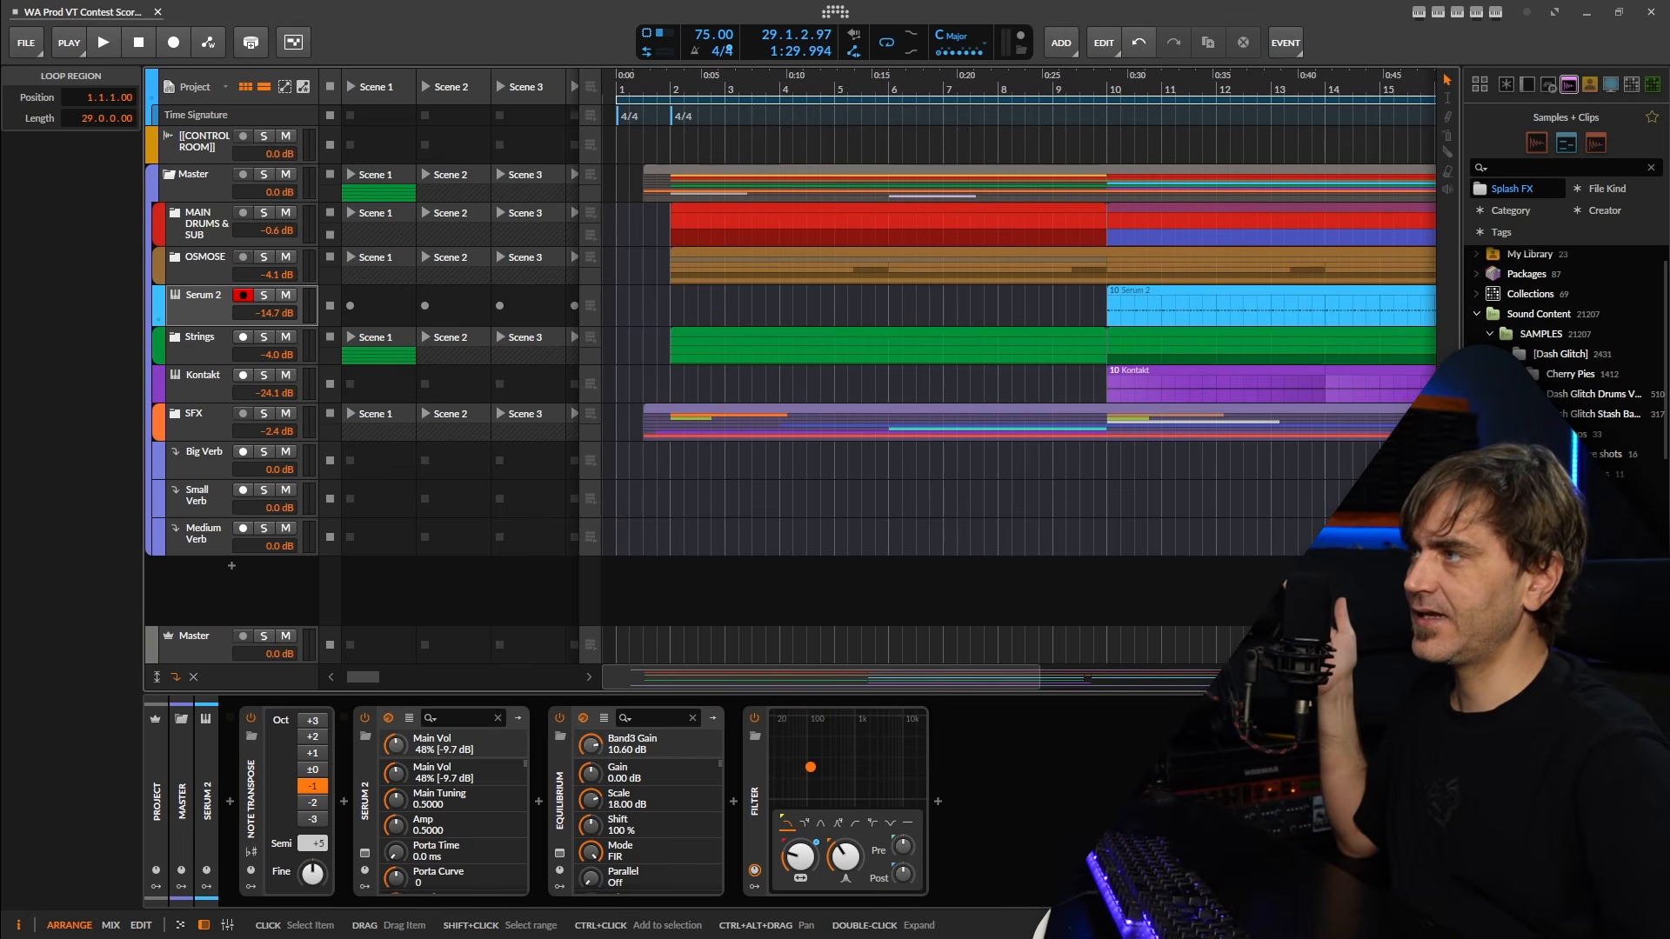
pyautogui.click(1516, 393)
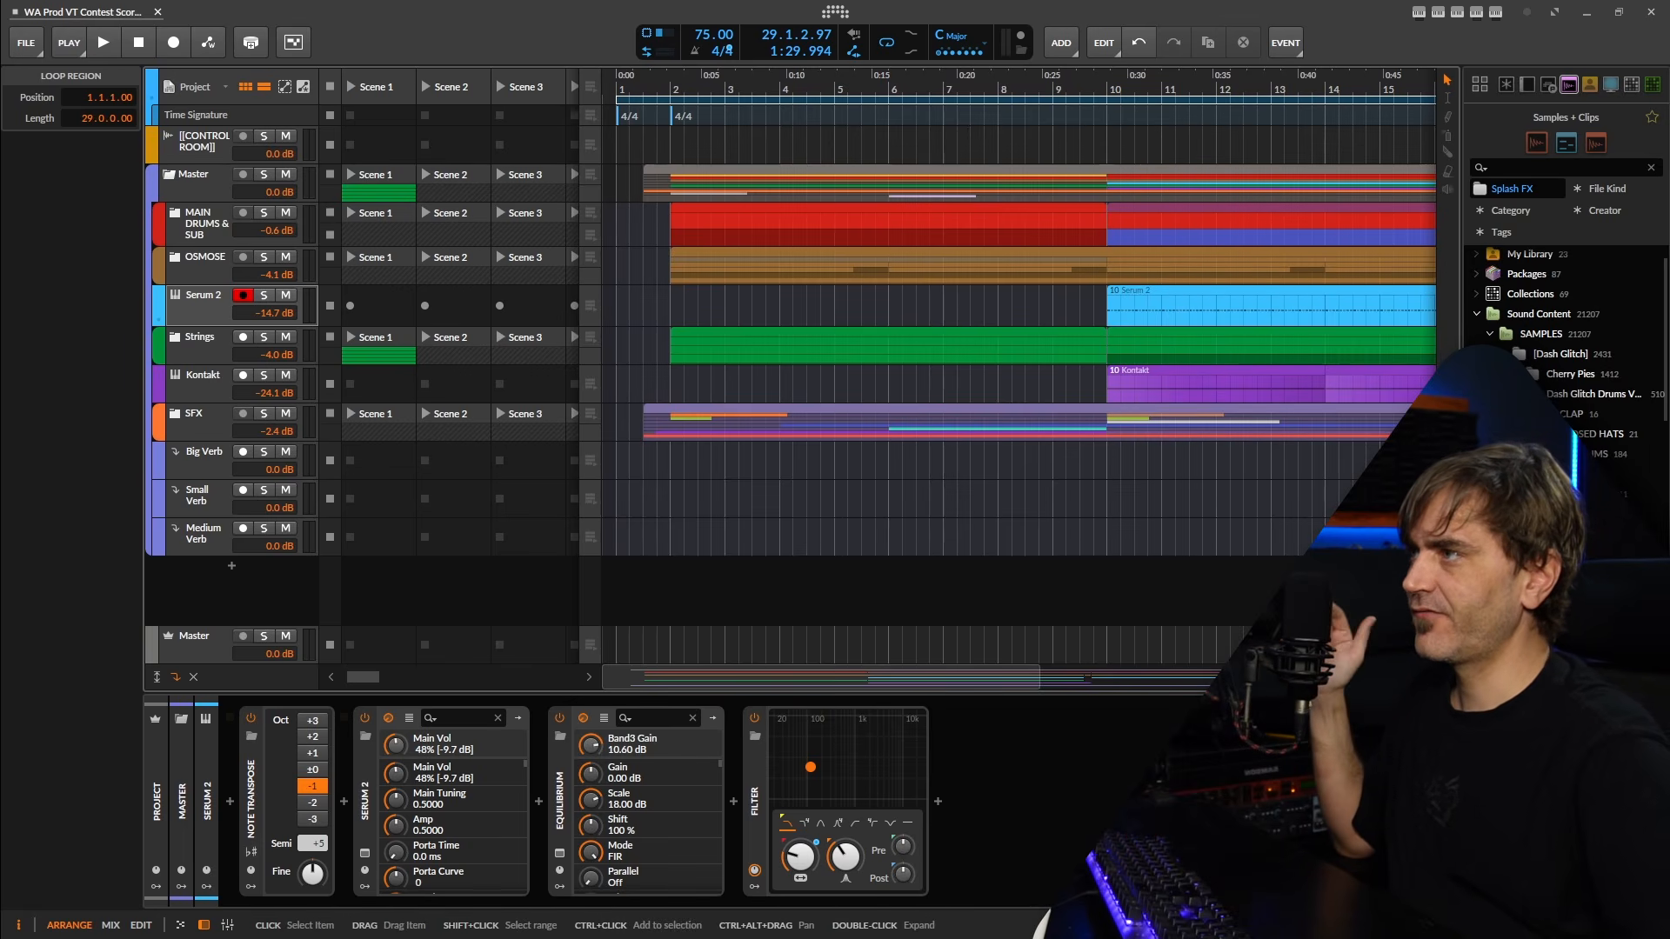
pyautogui.click(1567, 434)
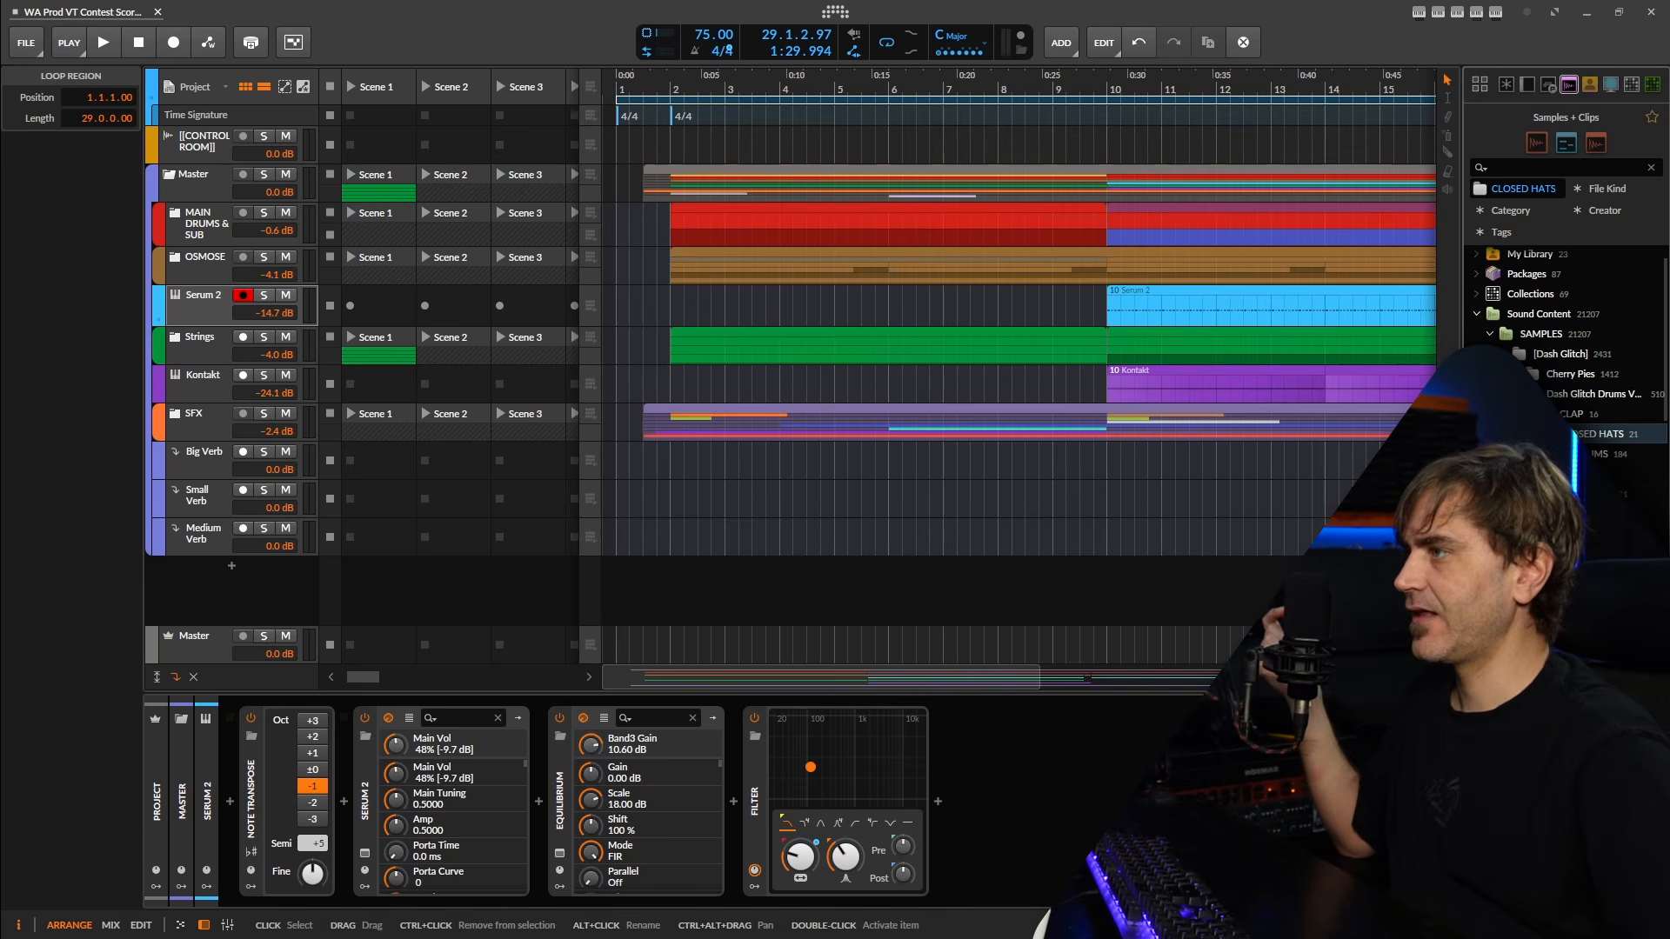
pyautogui.moveTo(1548, 557); pyautogui.dragTo(918, 591)
pyautogui.scroll(8, 658, 589)
pyautogui.scroll(5, 918, 578)
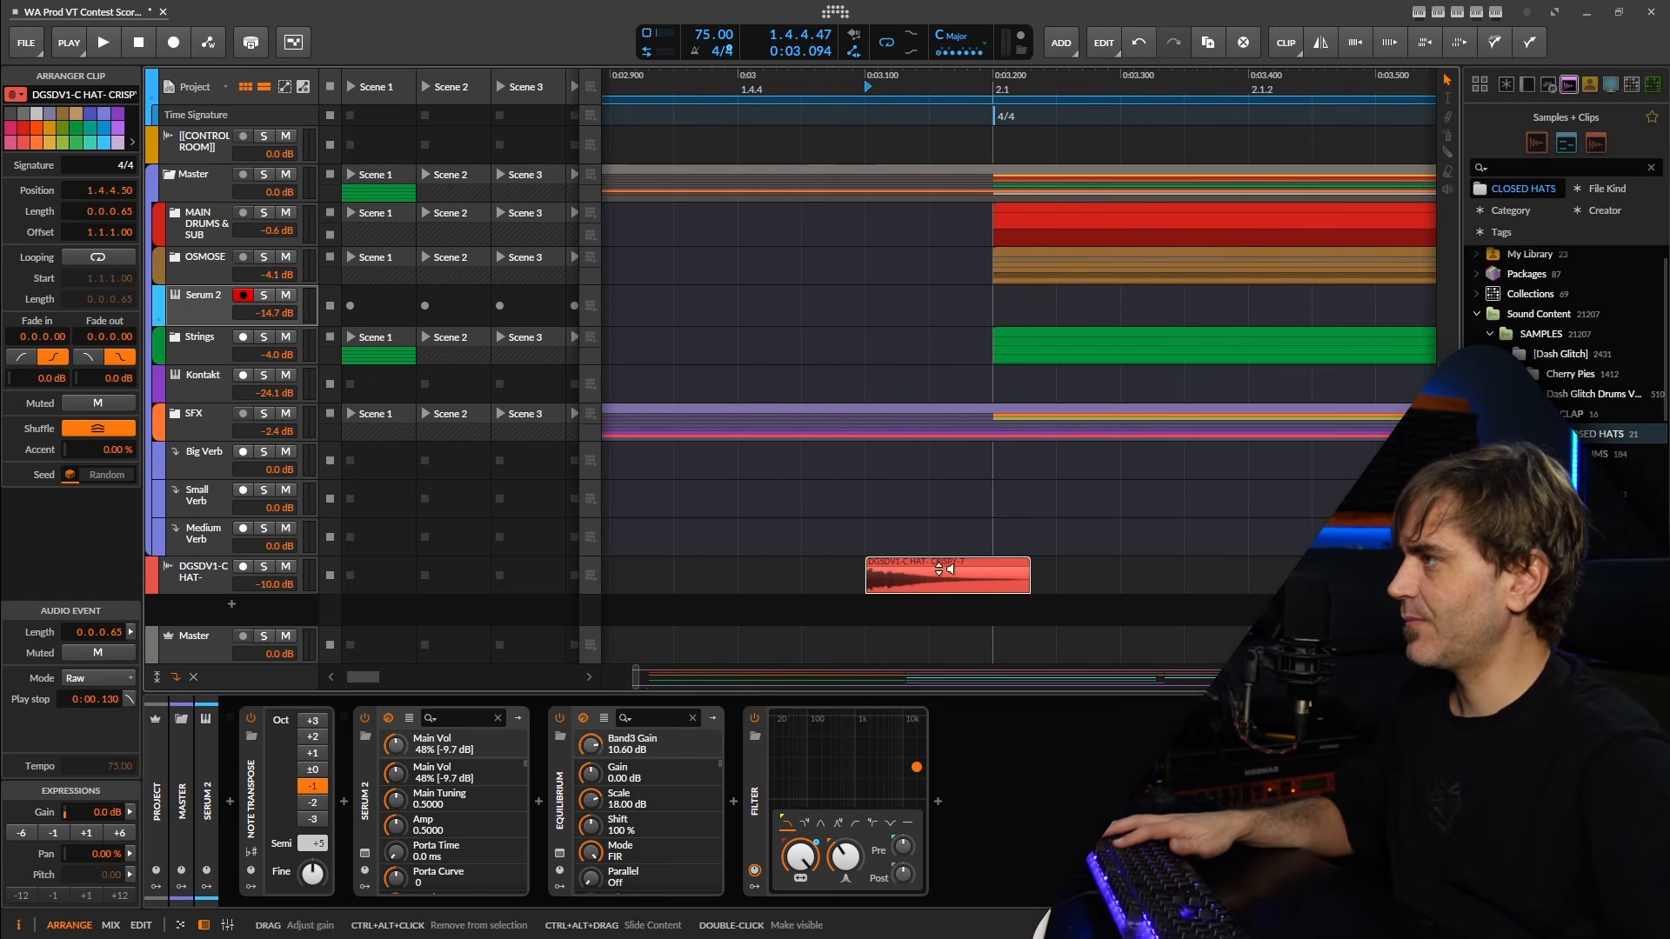
# Shorten the hi-hat clip to 0.0.0.50 so it ends at bar 2, and move its track between Serum 2 and Strings.
pyautogui.moveTo(1028, 570); pyautogui.dragTo(984, 570)
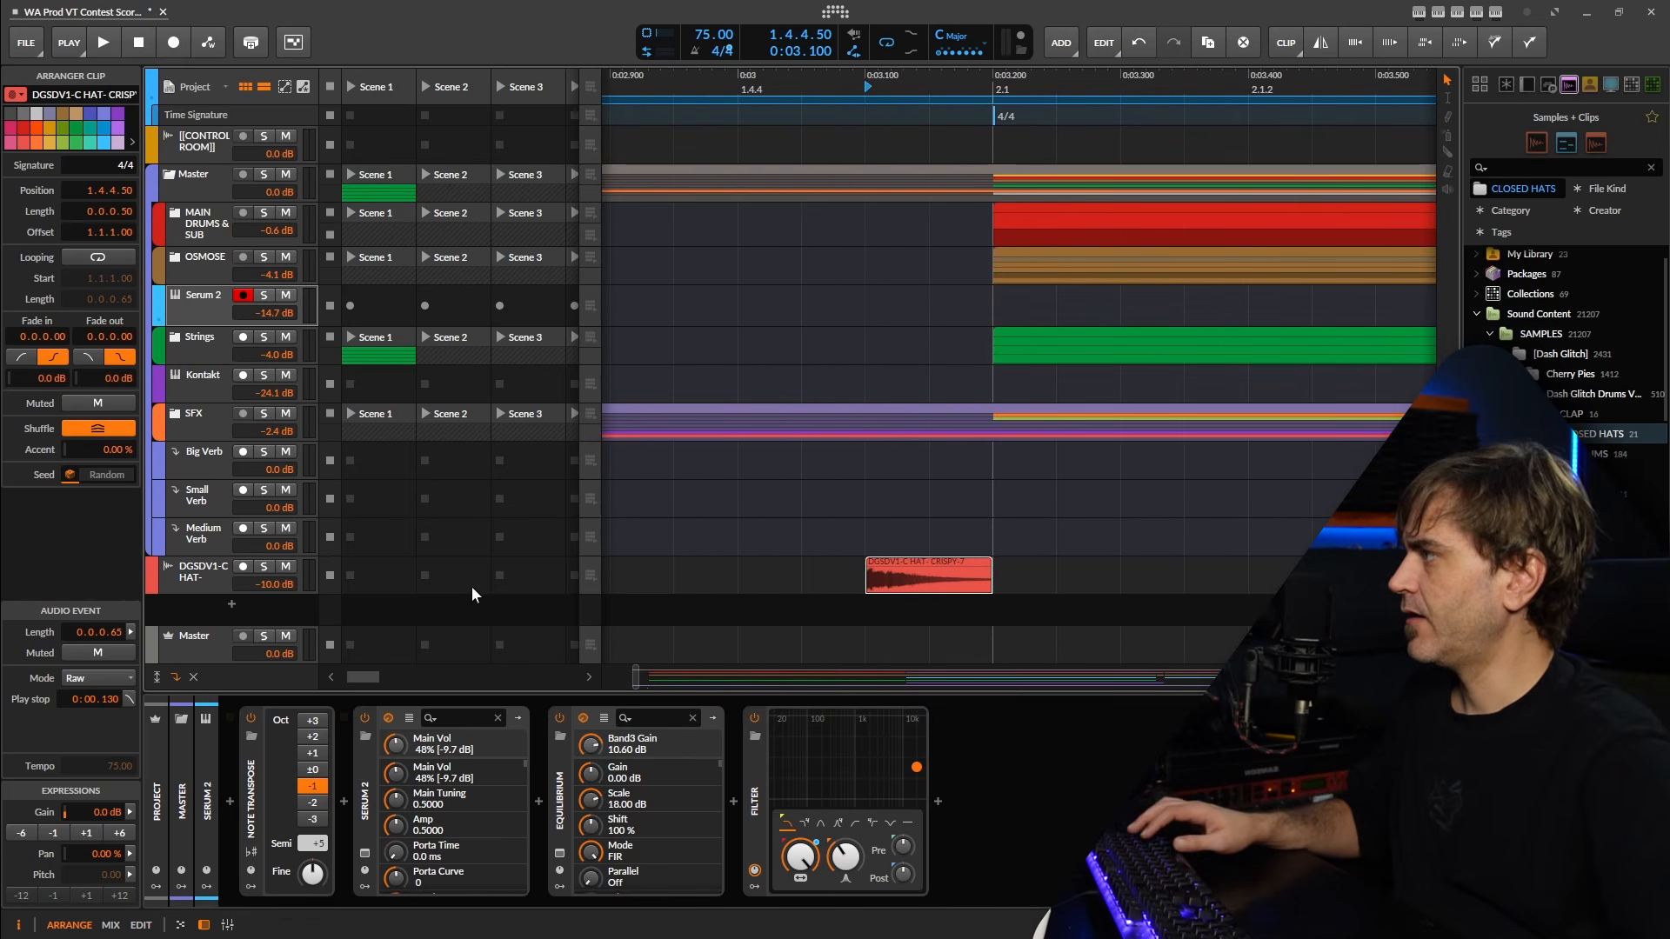
pyautogui.moveTo(184, 583); pyautogui.dragTo(186, 339)
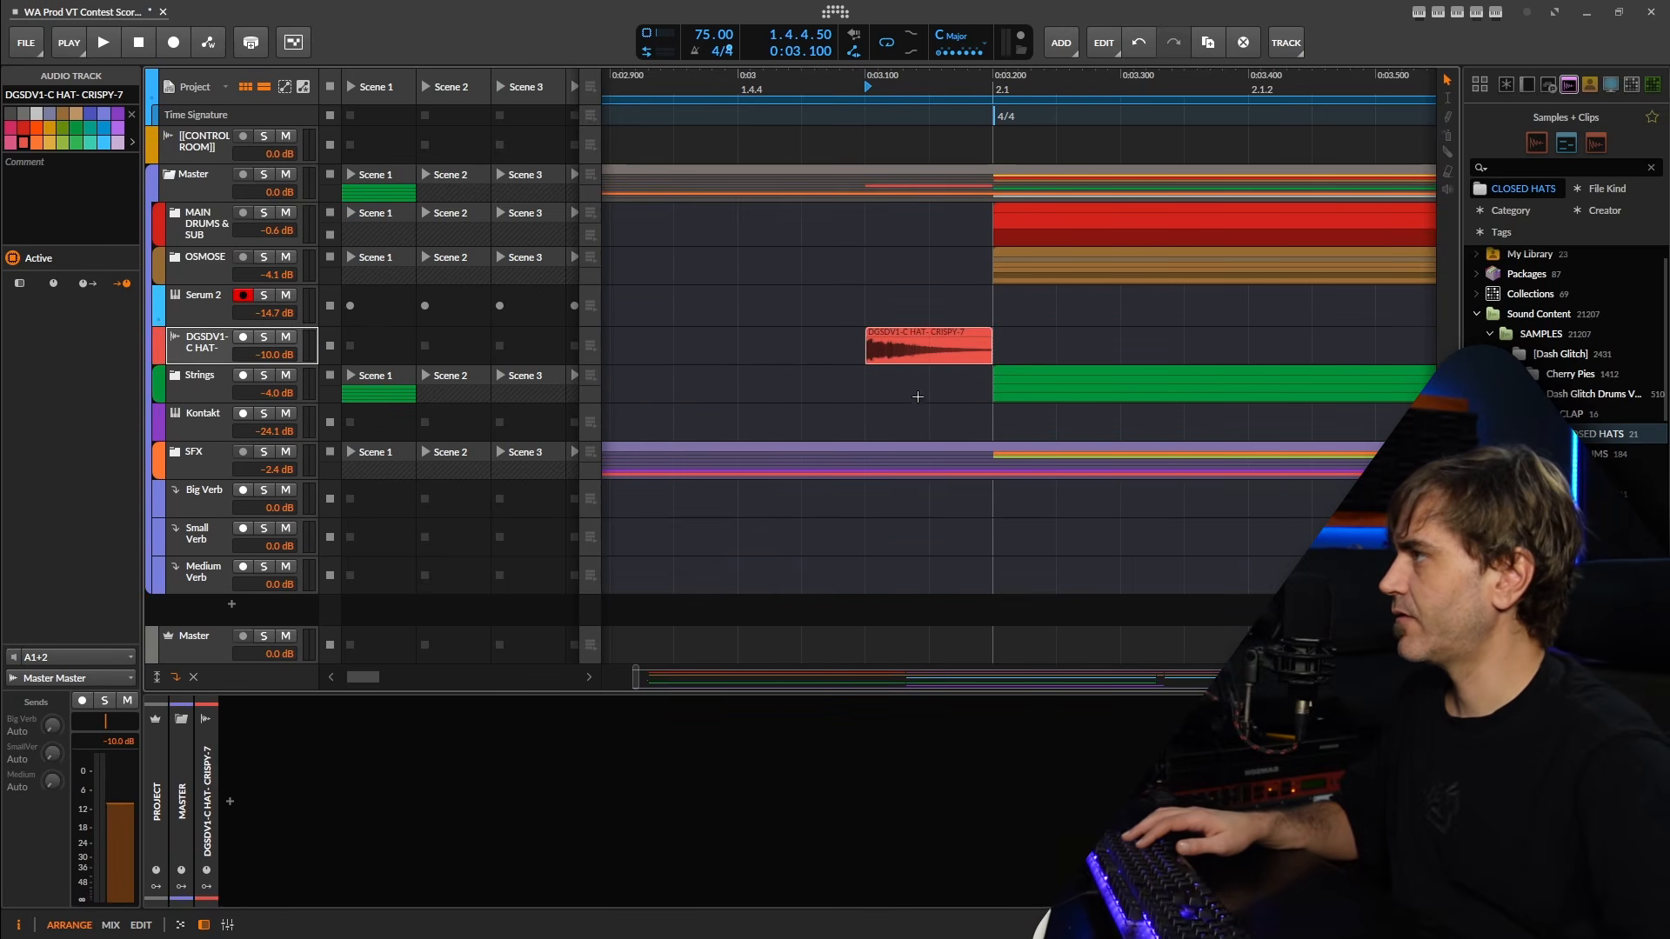
# Reverse the hi-hat clip before bar 2 and lower its track volume to -17.1 dB, checking it in playback.
pyautogui.click(920, 348)
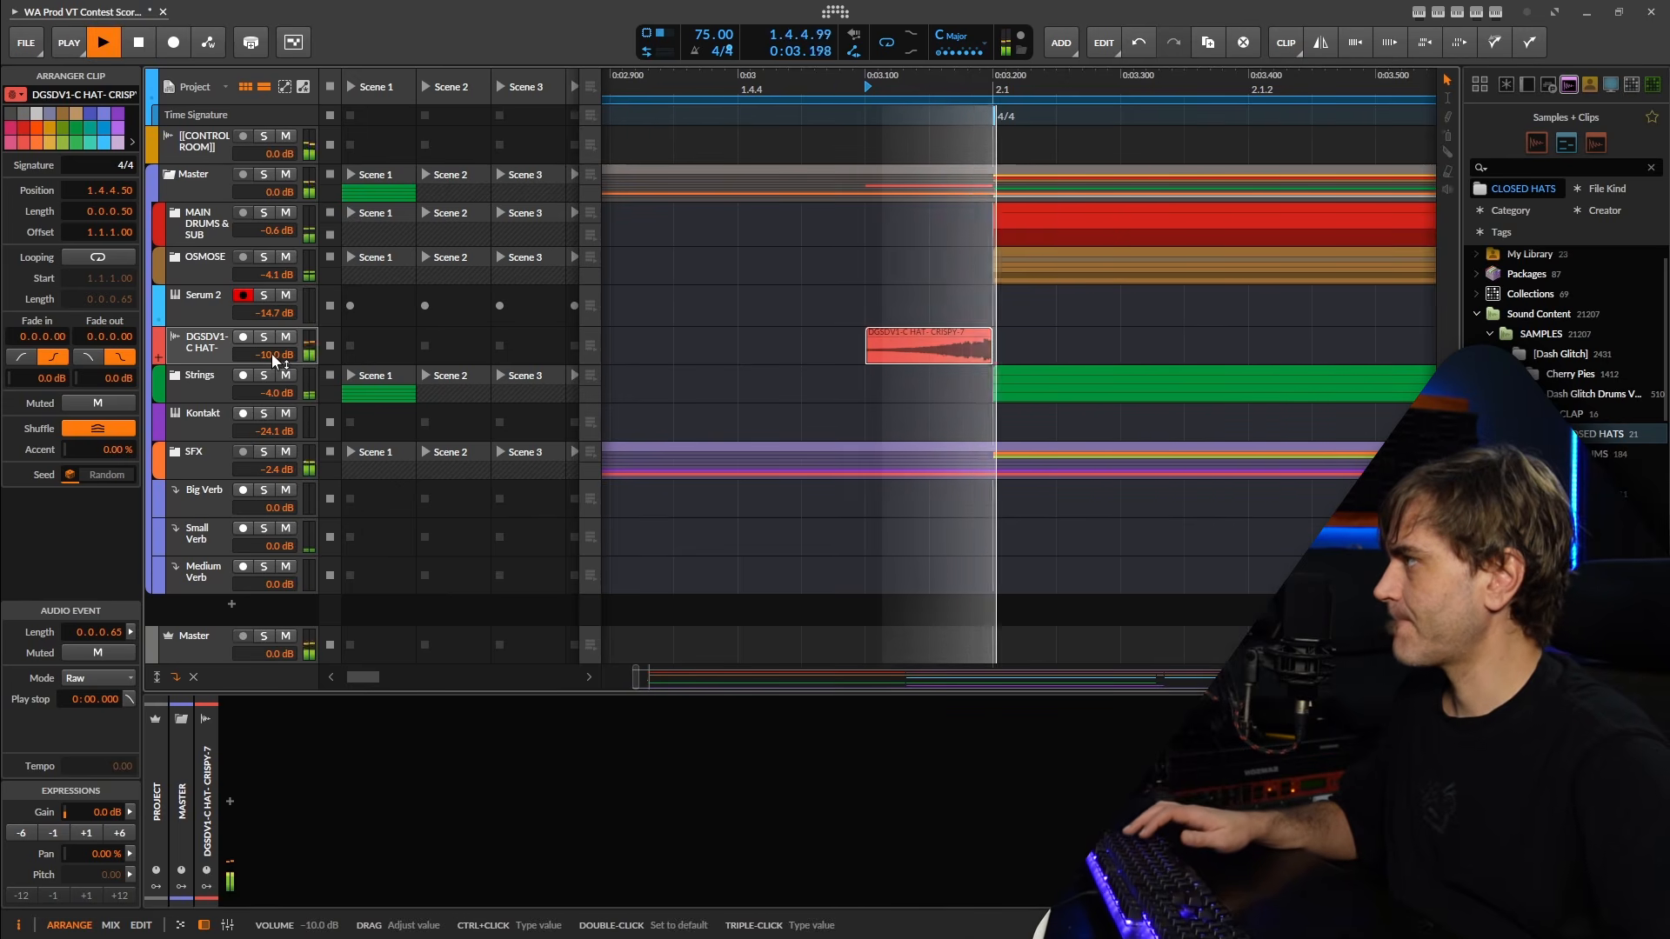
pyautogui.moveTo(272, 353); pyautogui.dragTo(269, 346)
pyautogui.press('space')
pyautogui.press('space')
pyautogui.press('space')
pyautogui.scroll(-1, 1004, 238)
pyautogui.scroll(-7, 1004, 237)
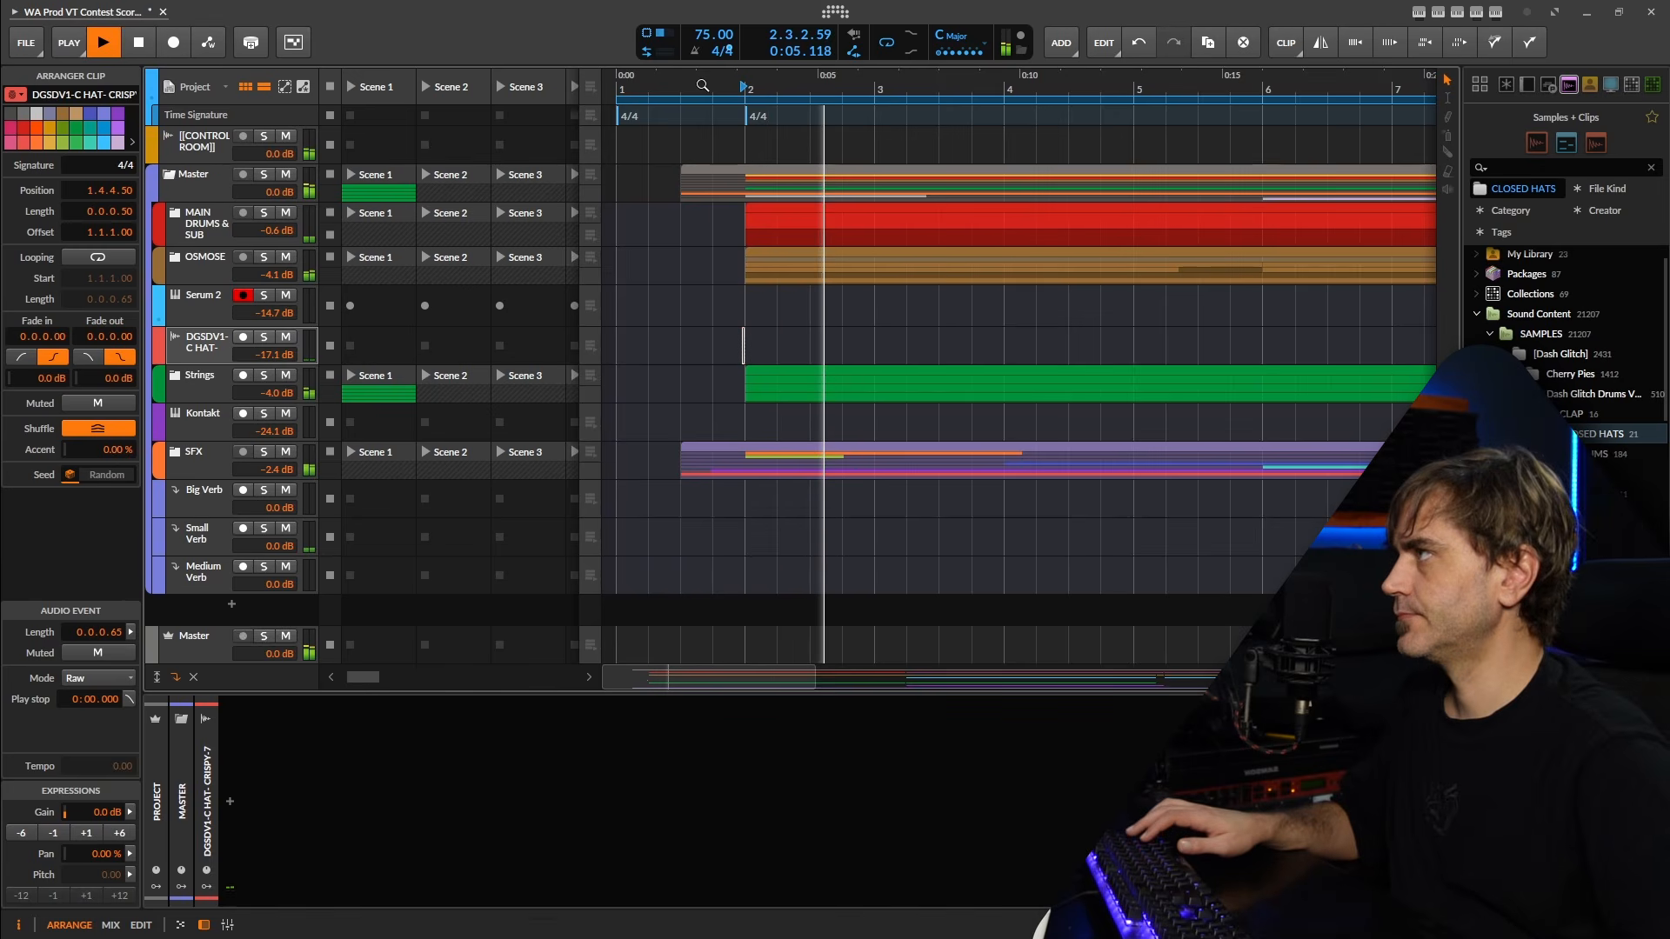
pyautogui.scroll(-4, 659, 110)
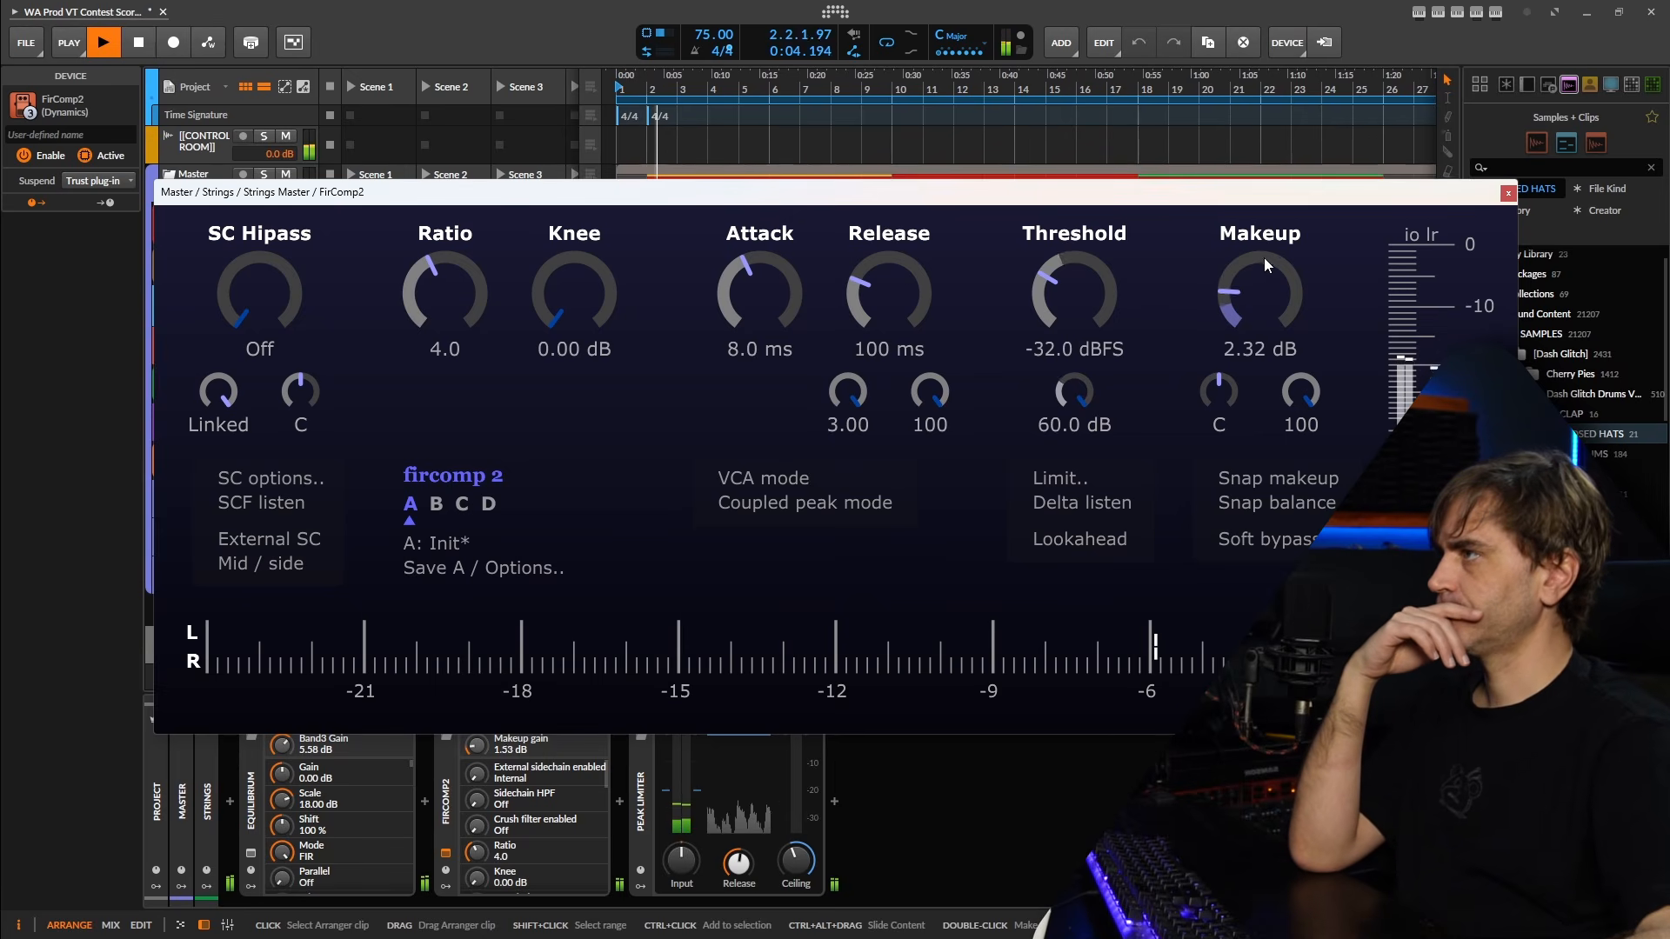
pyautogui.scroll(2, 1263, 259)
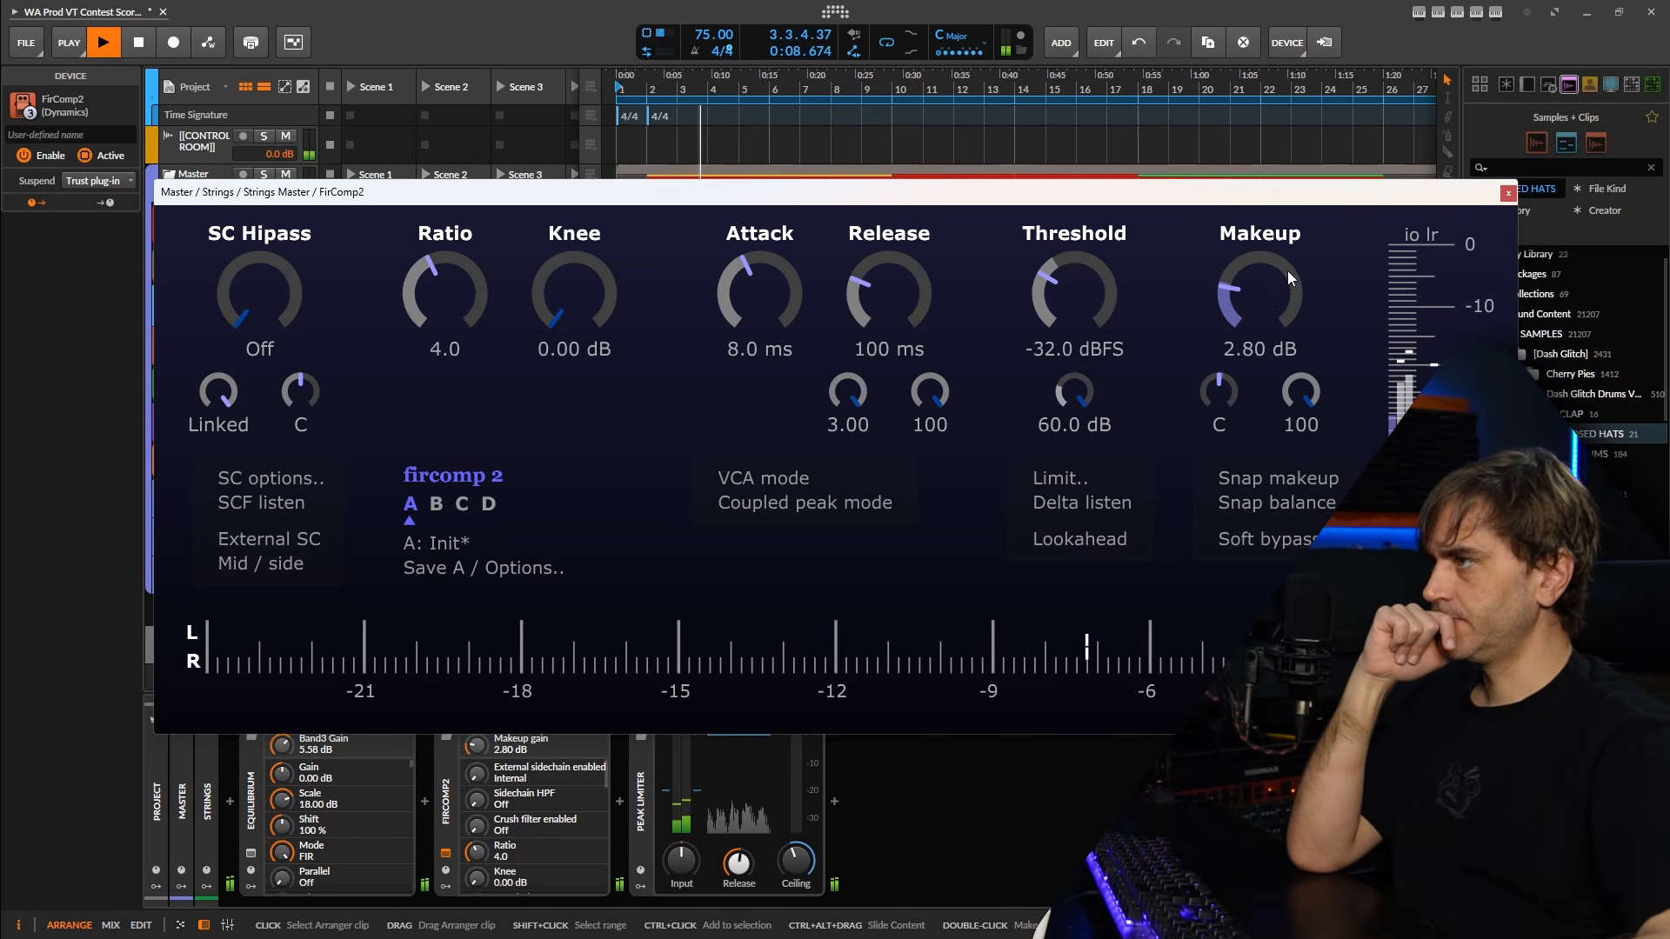
# Review the FirComp2 compressor settings on the Strings group while the arrangement plays, and close the plug-in window.
pyautogui.click(1502, 193)
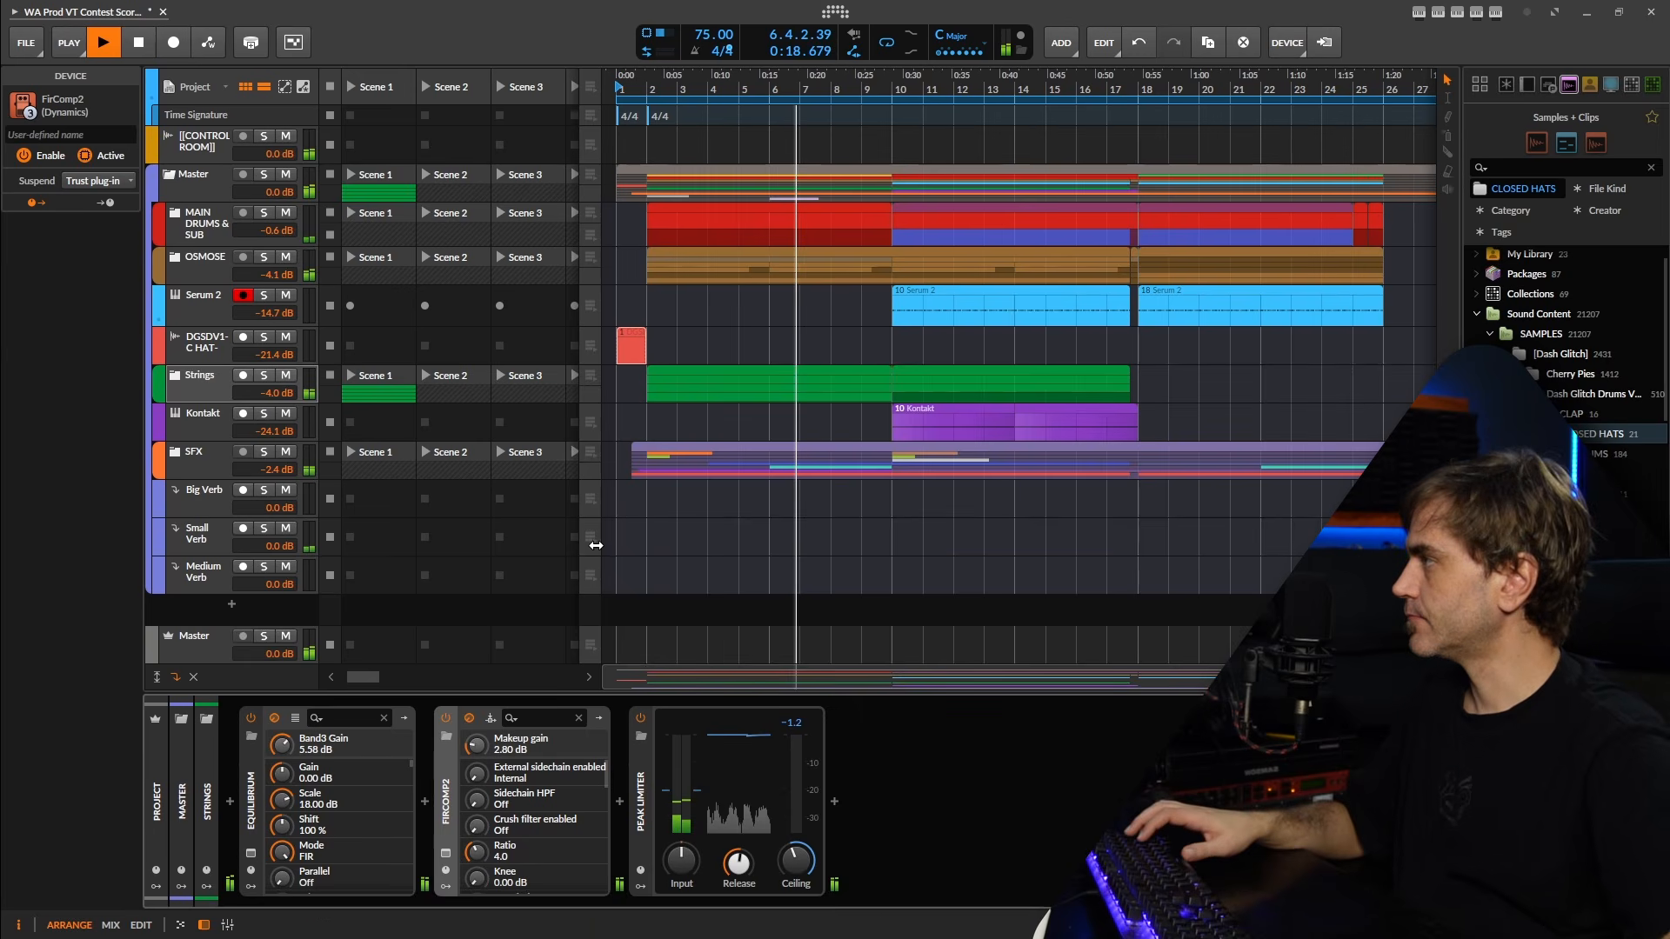
pyautogui.click(445, 854)
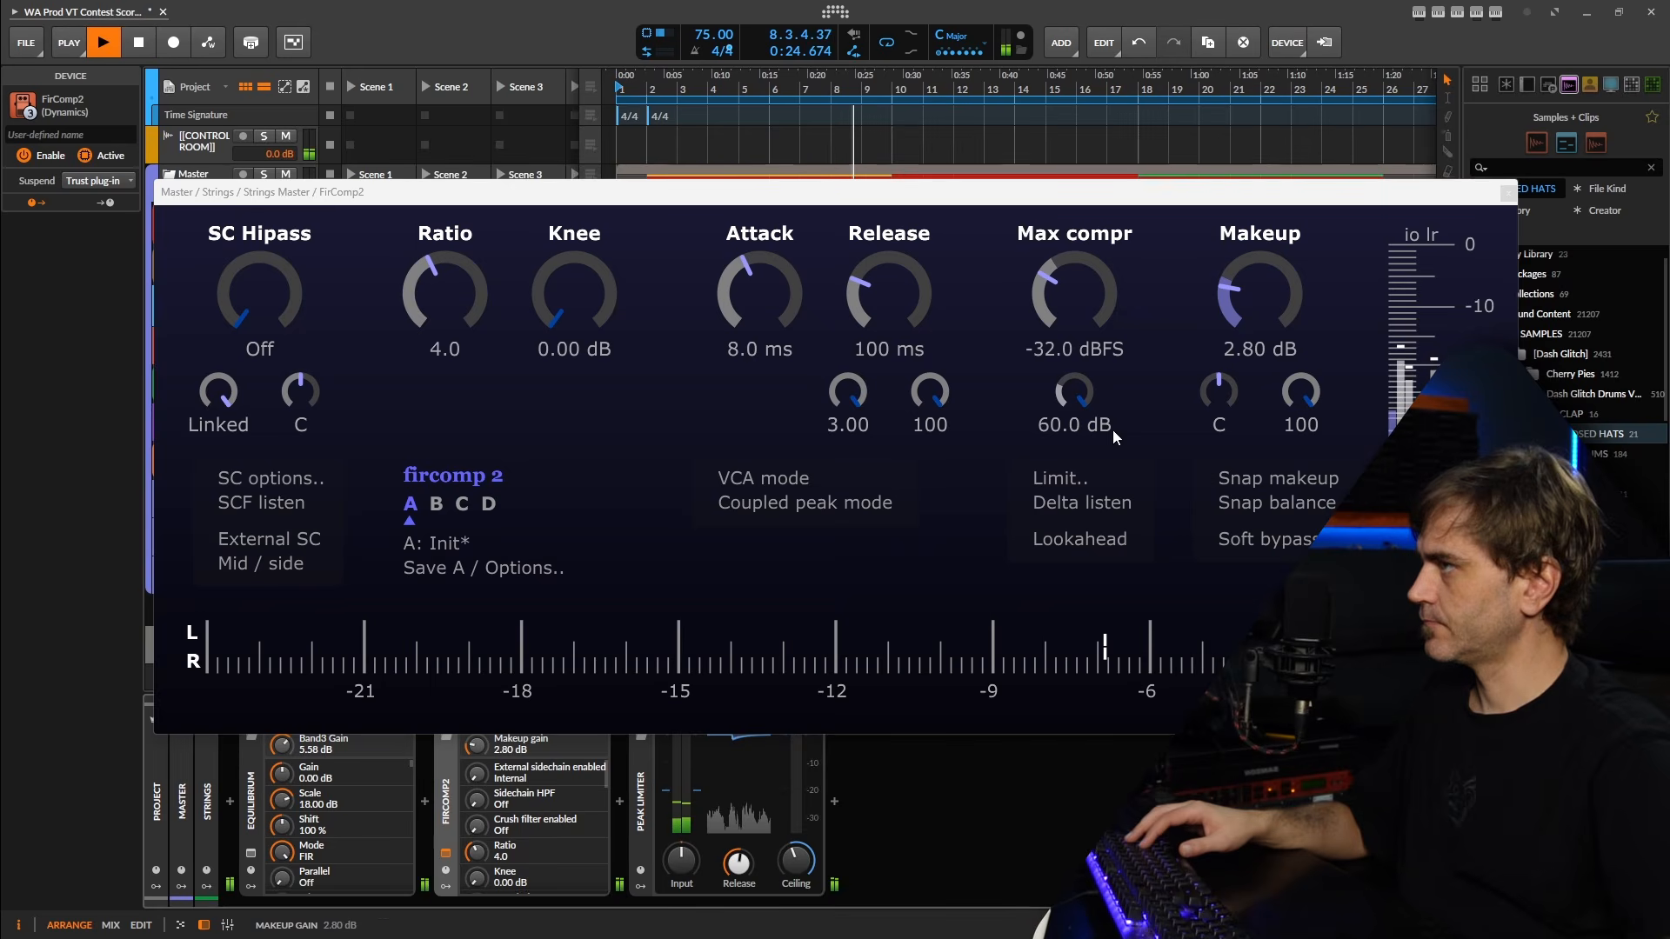
pyautogui.click(1509, 192)
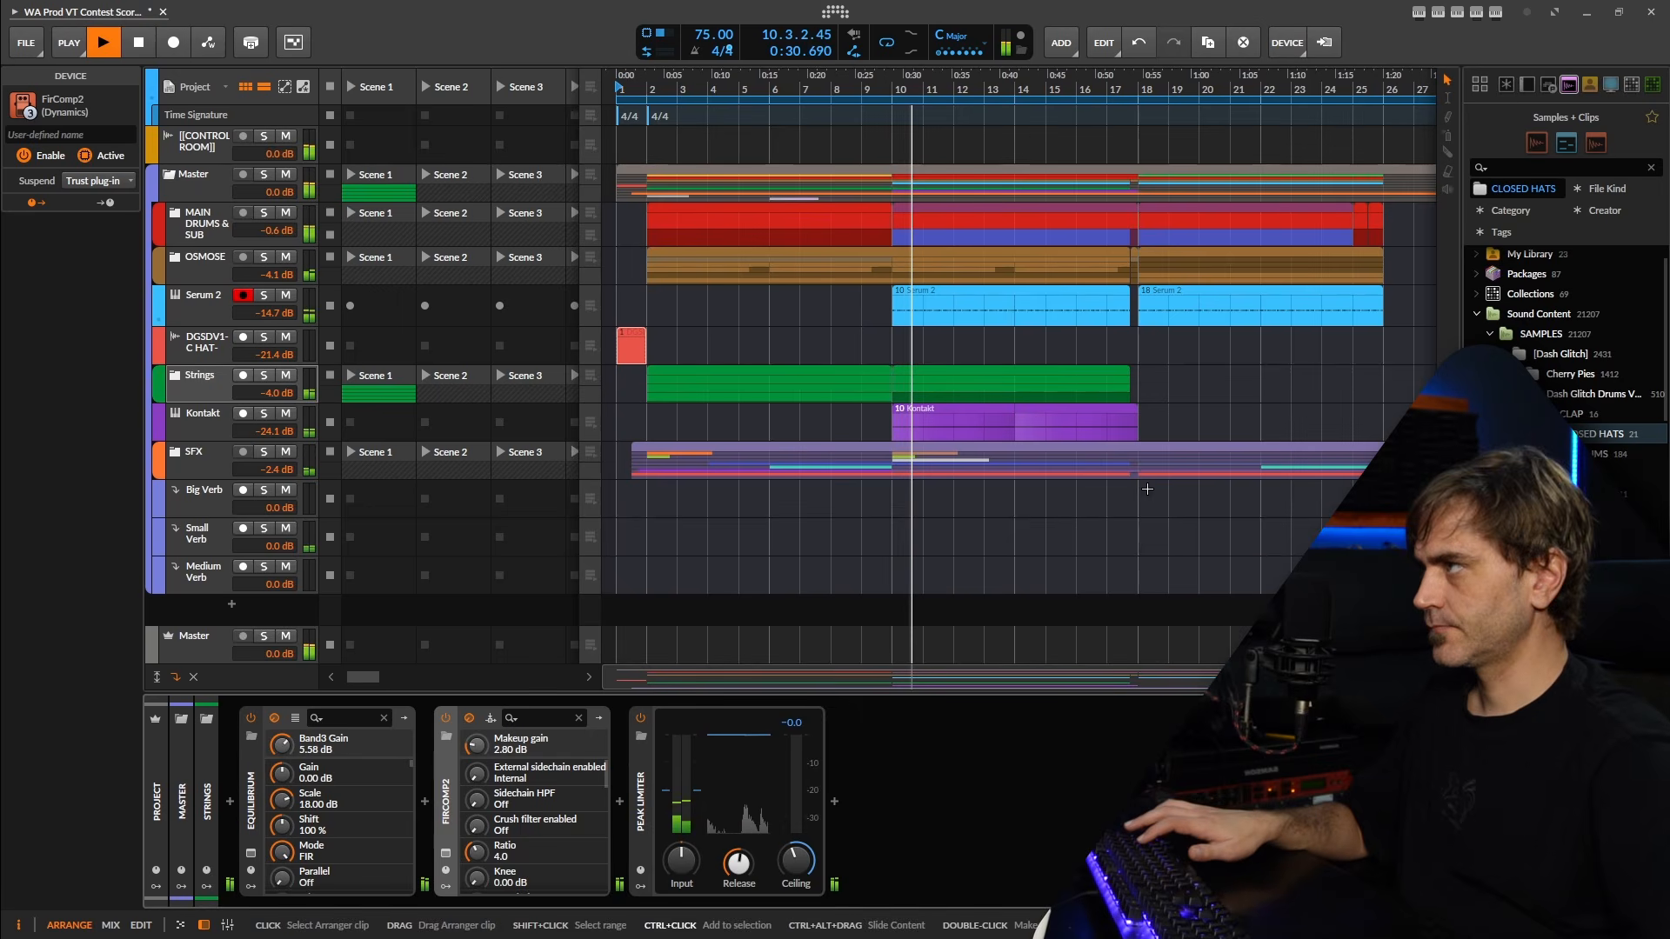
pyautogui.scroll(-1, 1074, 487)
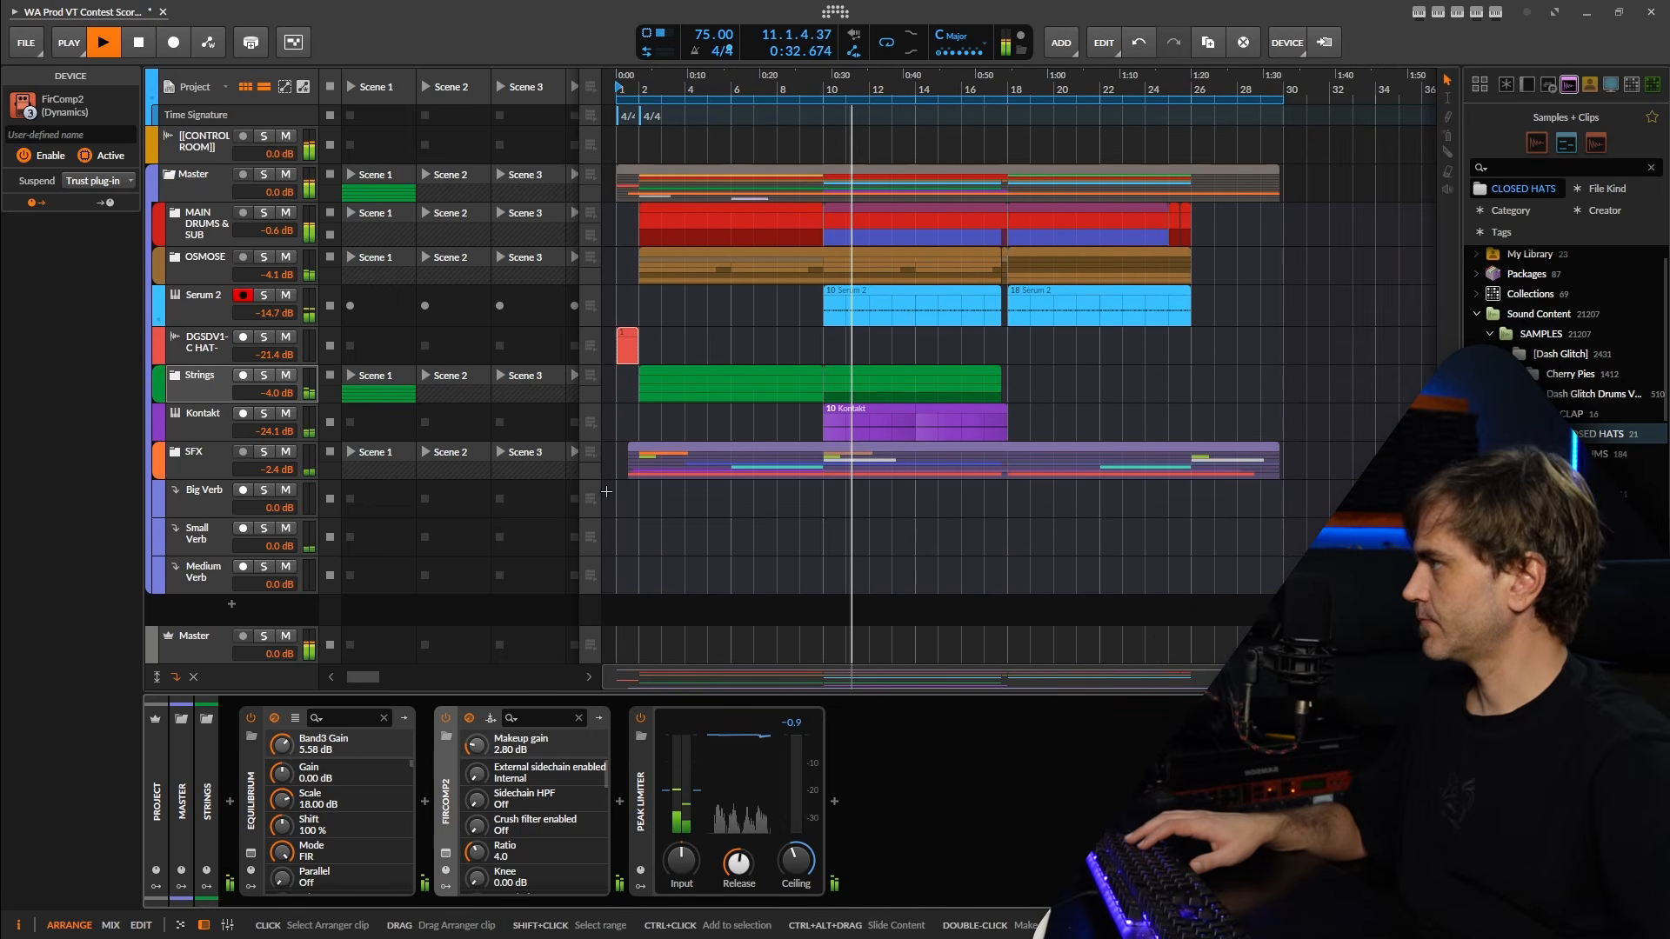